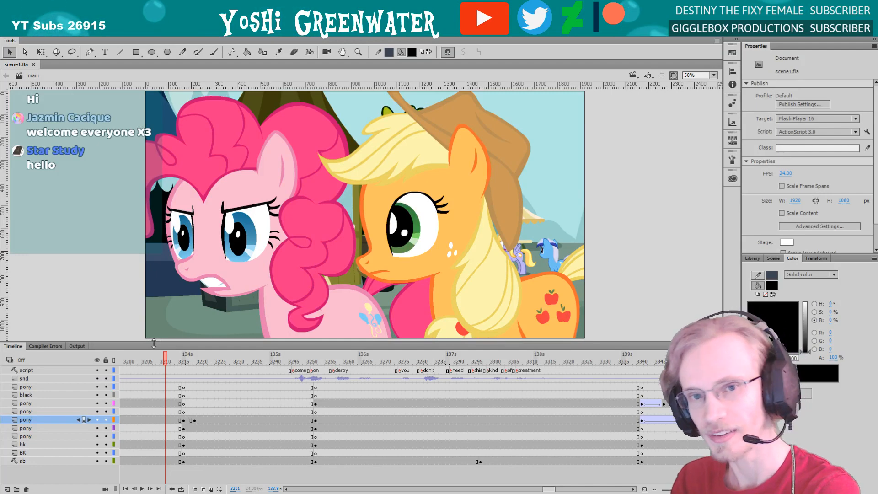
{"action": "key", "text": "ctrl+a"}
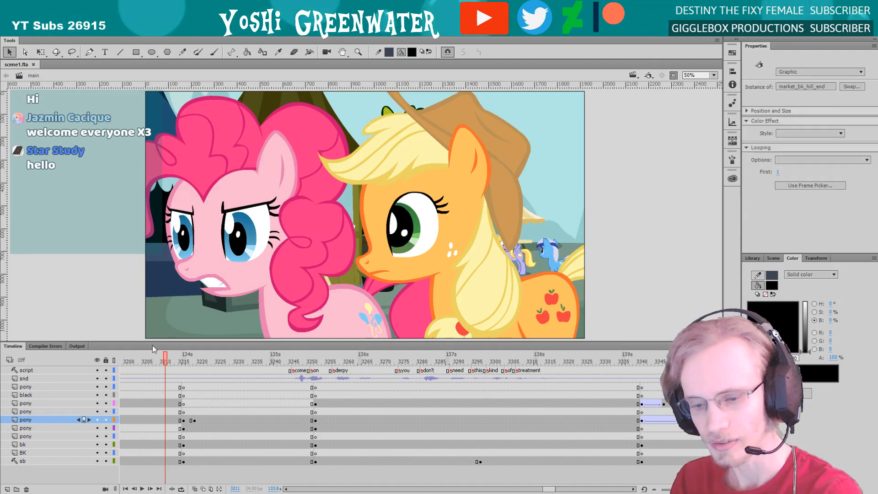
{"action": "left_click", "coordinate": [158, 340]}
{"action": "left_click_drag", "start_coordinate": [159, 341], "coordinate": [160, 343]}
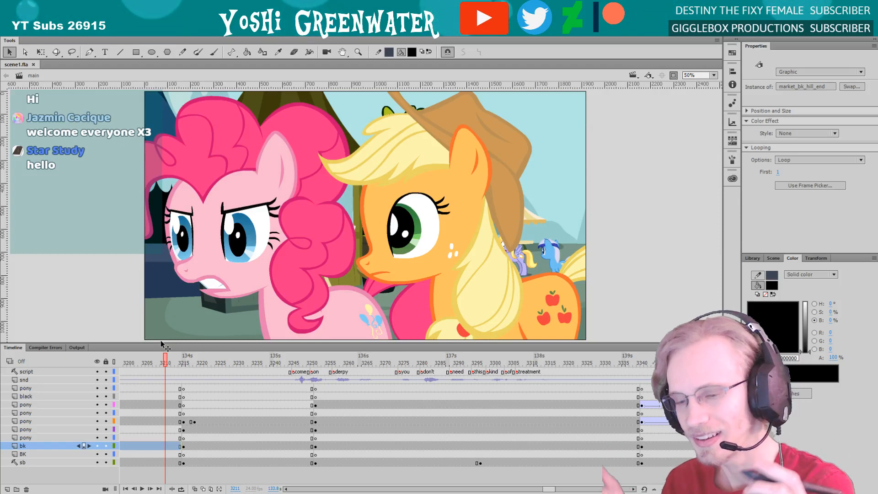
{"action": "left_click_drag", "start_coordinate": [160, 340], "coordinate": [184, 347]}
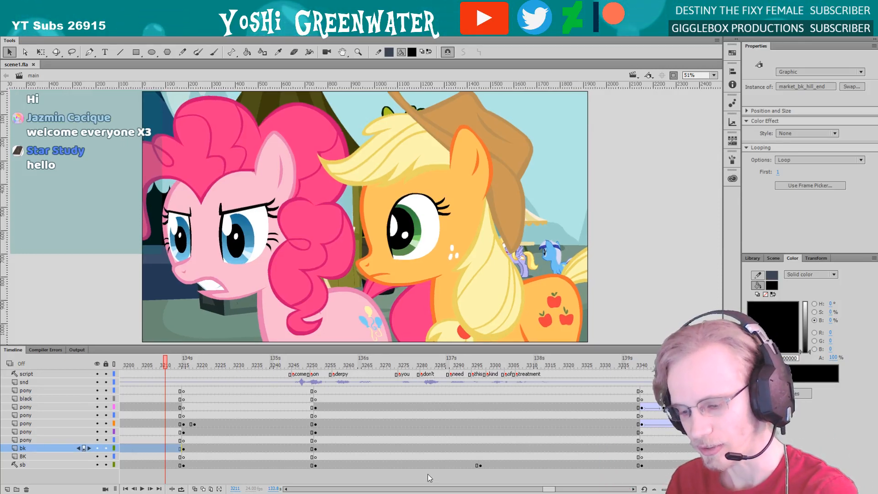
{"action": "left_click", "coordinate": [429, 478]}
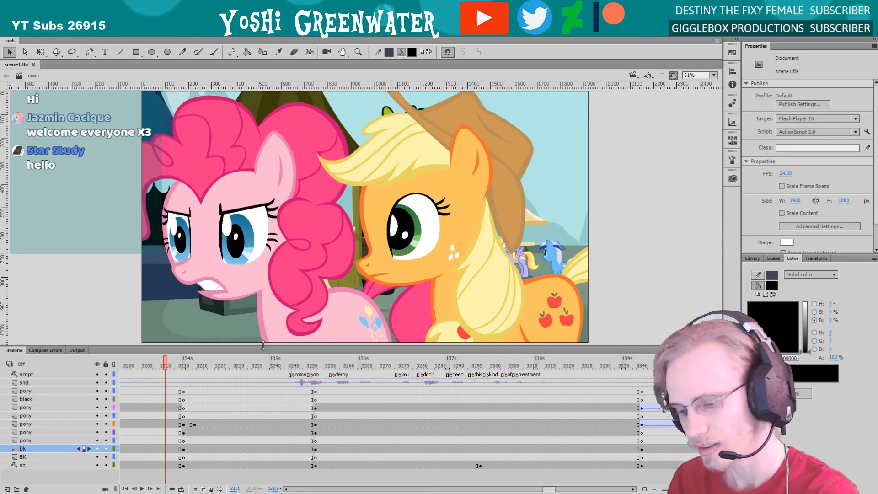
{"action": "left_click_drag", "start_coordinate": [554, 487], "coordinate": [553, 486]}
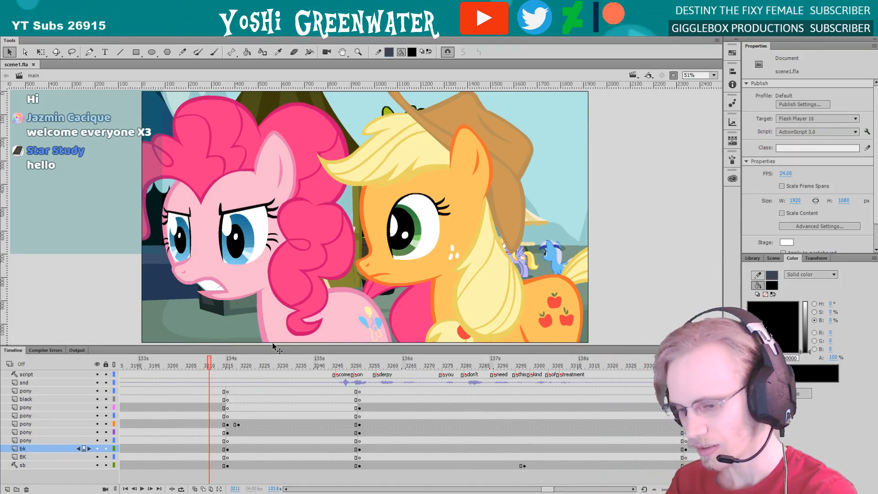
{"action": "left_click_drag", "start_coordinate": [273, 345], "coordinate": [272, 346]}
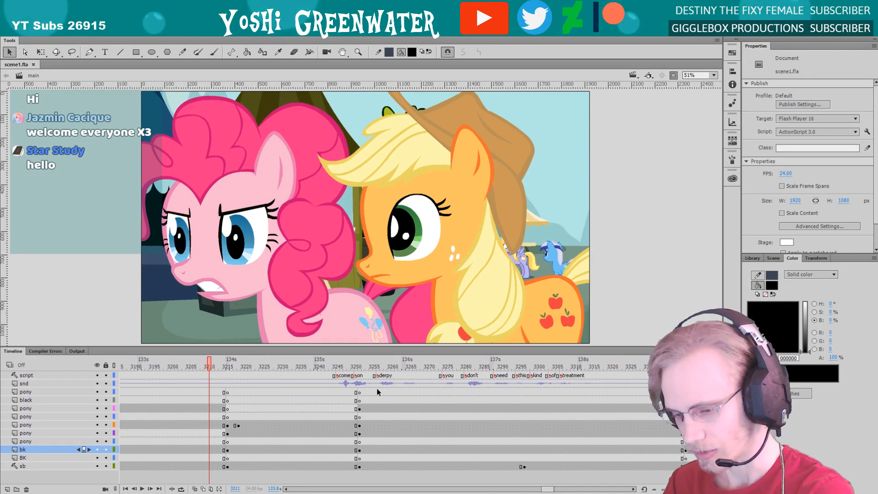
Check the shot change on the timeline by viewing frames 3236, 3244 and 3253
{"action": "left_click", "coordinate": [253, 364]}
{"action": "left_click", "coordinate": [301, 366]}
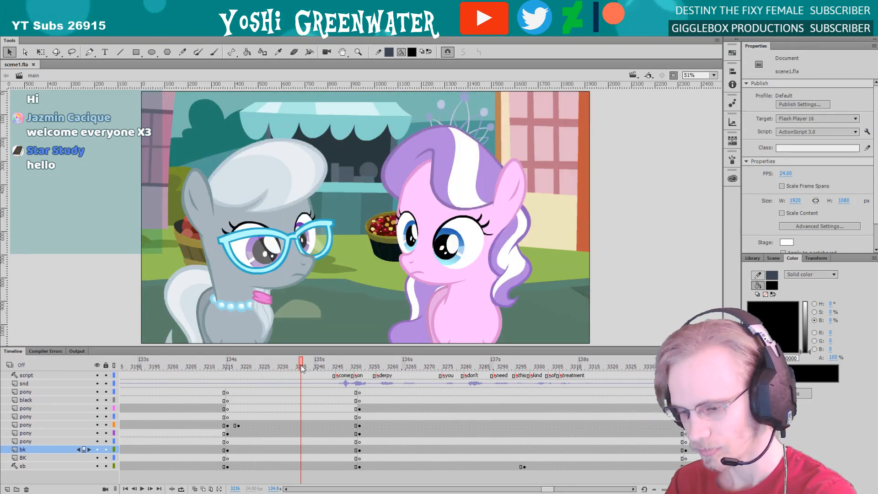
{"action": "left_click", "coordinate": [330, 367]}
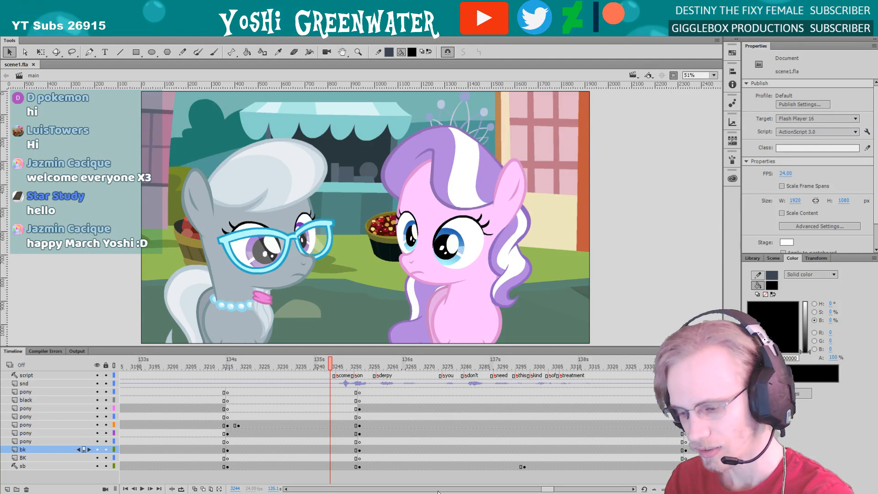
{"action": "left_click_drag", "start_coordinate": [542, 490], "coordinate": [543, 490]}
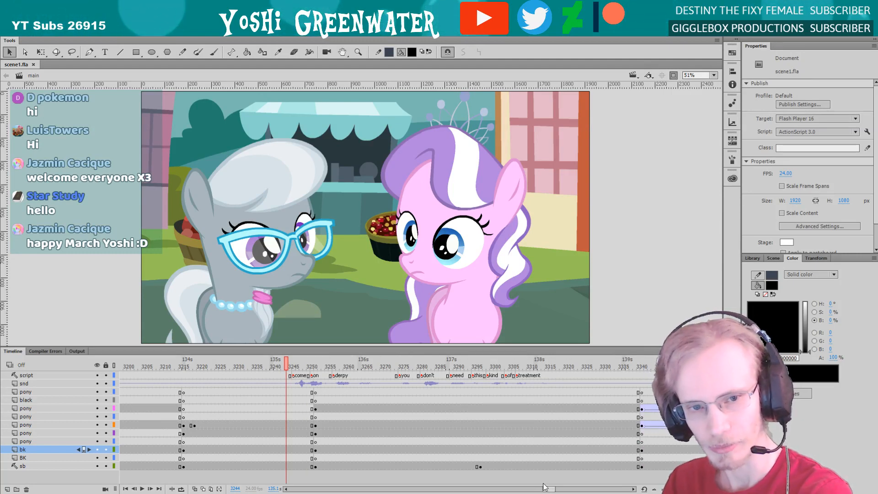
{"action": "left_click", "coordinate": [319, 367]}
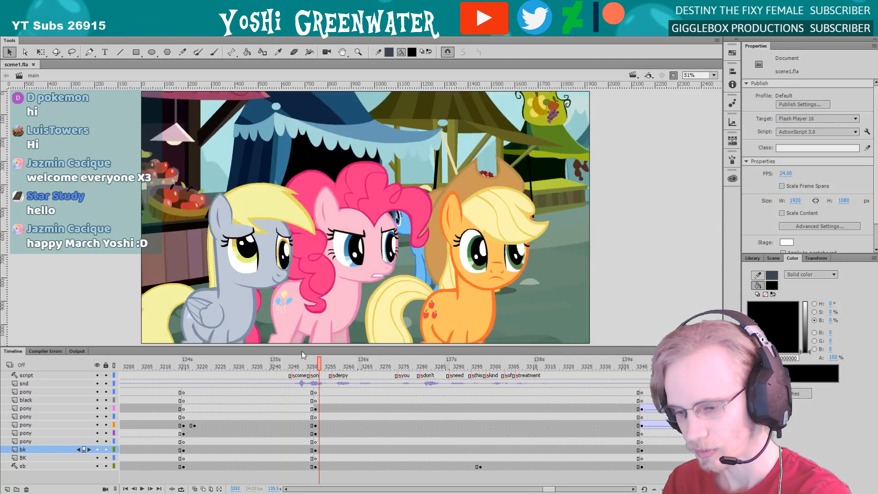
{"action": "left_click_drag", "start_coordinate": [300, 349], "coordinate": [300, 350]}
{"action": "left_click_drag", "start_coordinate": [545, 490], "coordinate": [547, 490]}
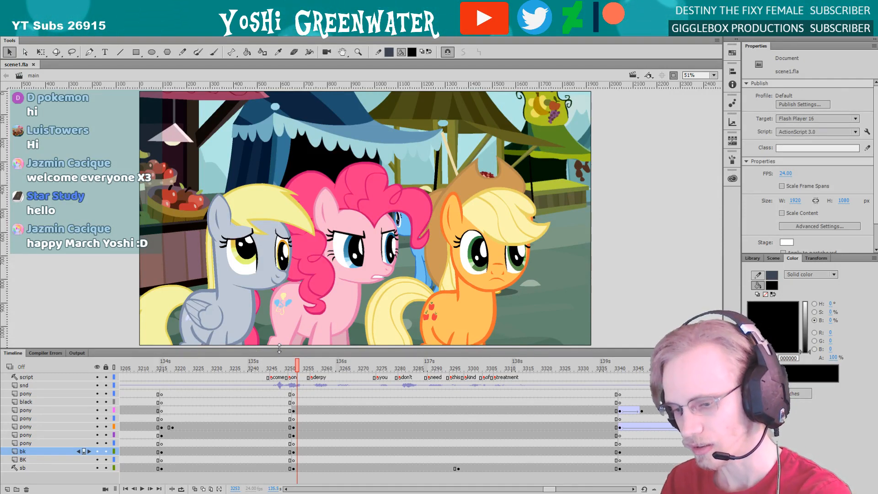
{"action": "left_click_drag", "start_coordinate": [279, 349], "coordinate": [282, 351]}
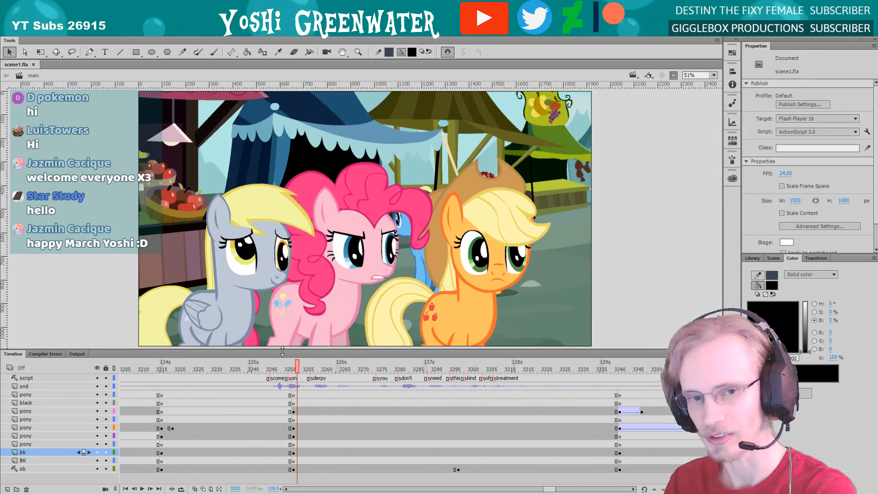
{"action": "left_click_drag", "start_coordinate": [263, 351], "coordinate": [266, 352]}
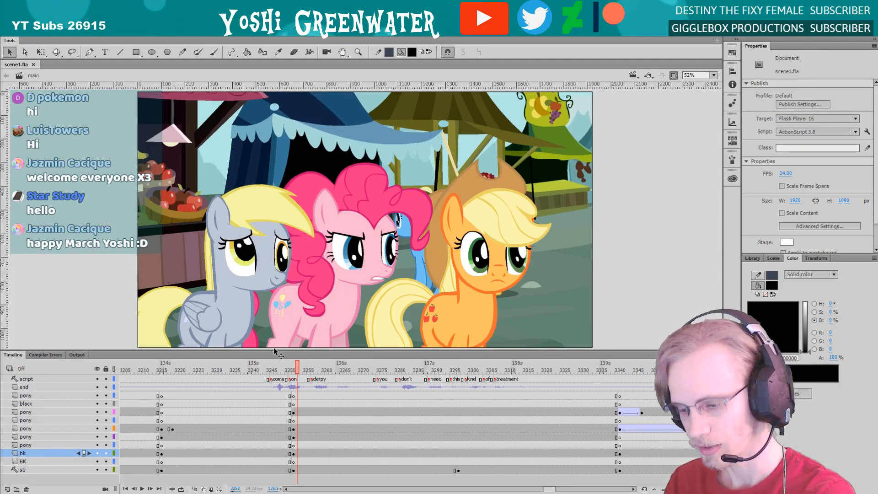
{"action": "left_click_drag", "start_coordinate": [548, 490], "coordinate": [548, 489]}
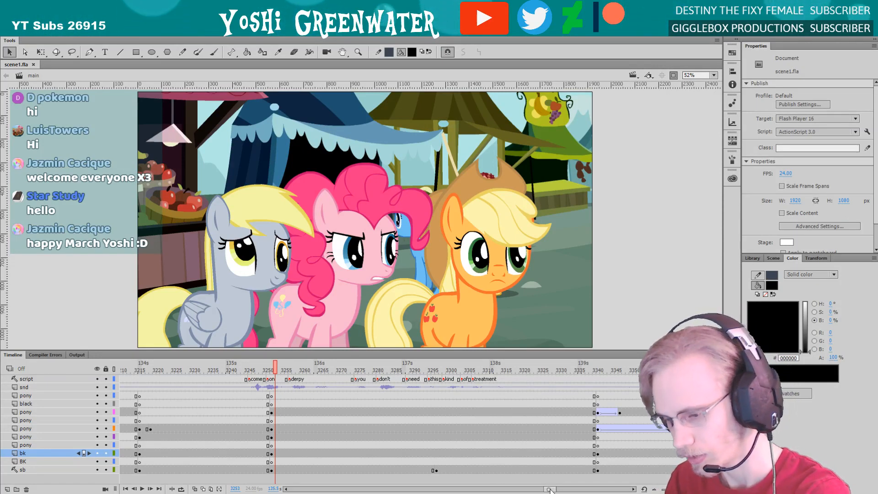
{"action": "left_click_drag", "start_coordinate": [547, 487], "coordinate": [546, 488]}
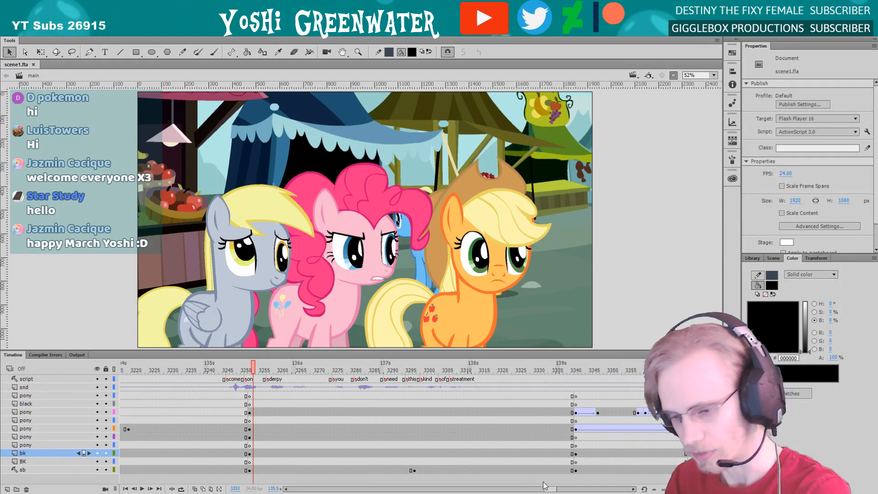
Enlarge the timeline area so the stage view shrinks to 42% and all layers have room below them
{"action": "double_click", "coordinate": [246, 352]}
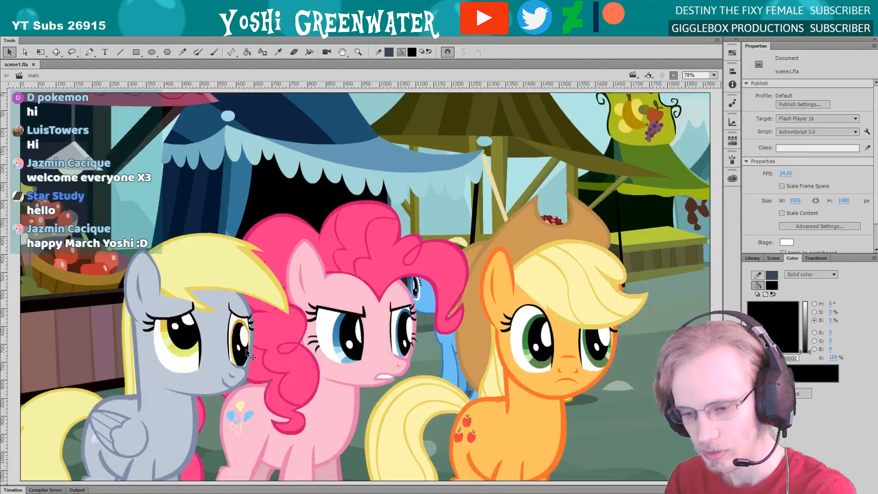
{"action": "left_click", "coordinate": [13, 489]}
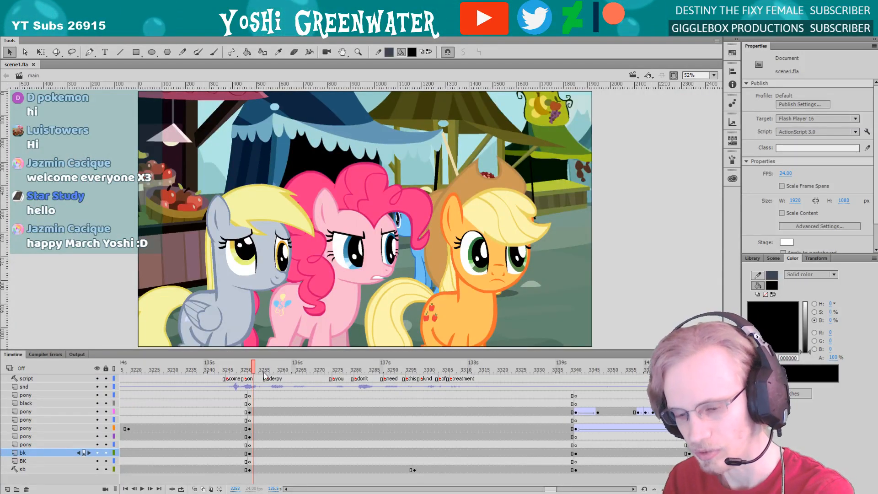
{"action": "left_click_drag", "start_coordinate": [258, 350], "coordinate": [258, 302]}
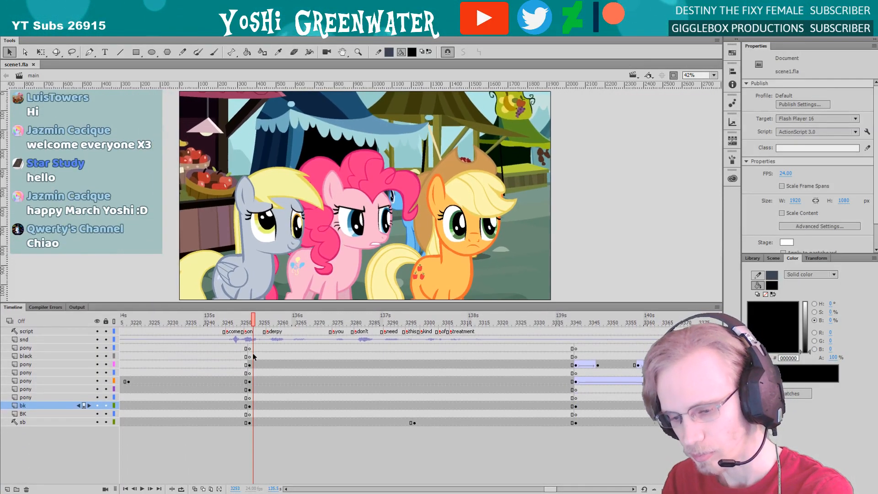
{"action": "left_click_drag", "start_coordinate": [549, 489], "coordinate": [550, 488]}
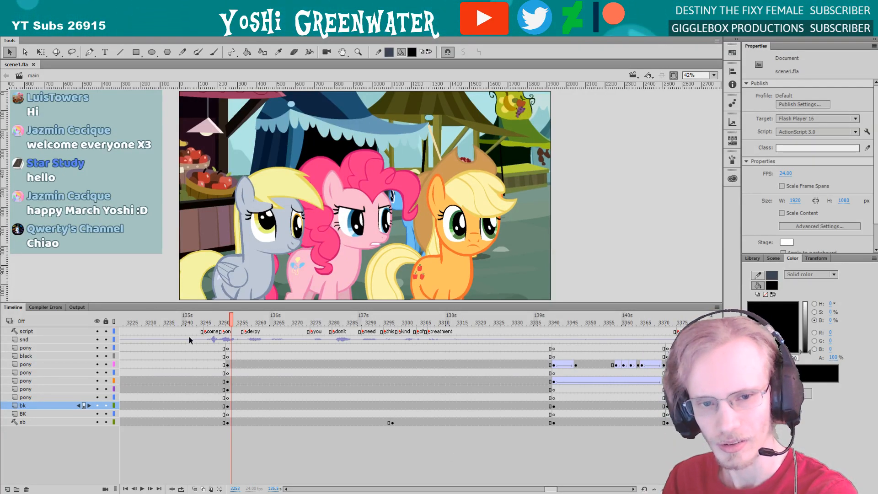
Step back to frame 3252 at the start of the market shot and show the artwork outside the stage bounds
{"action": "key", "text": "comma"}
{"action": "key", "text": "comma"}
{"action": "key", "text": "period"}
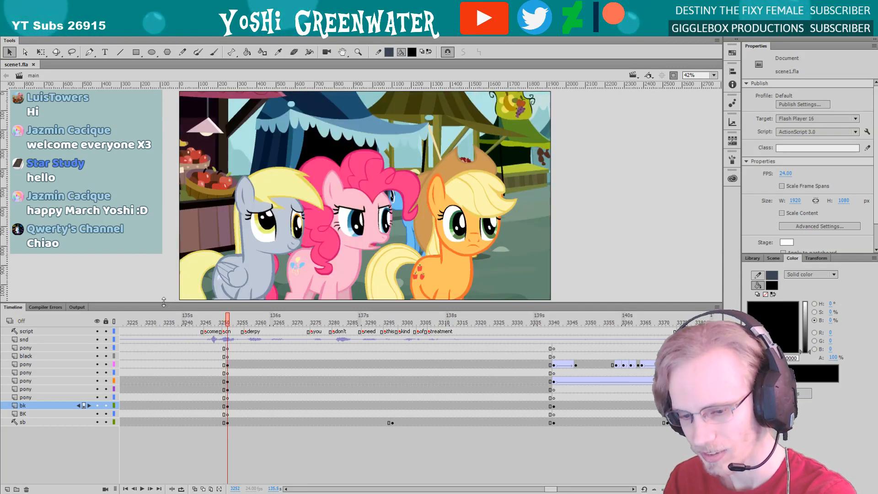
{"action": "left_click", "coordinate": [168, 298]}
{"action": "left_click_drag", "start_coordinate": [174, 302], "coordinate": [174, 303]}
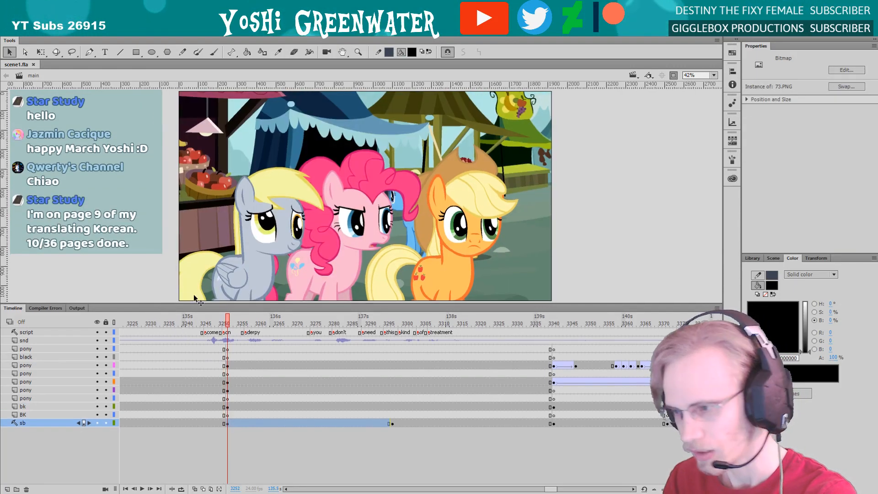
{"action": "left_click", "coordinate": [672, 75]}
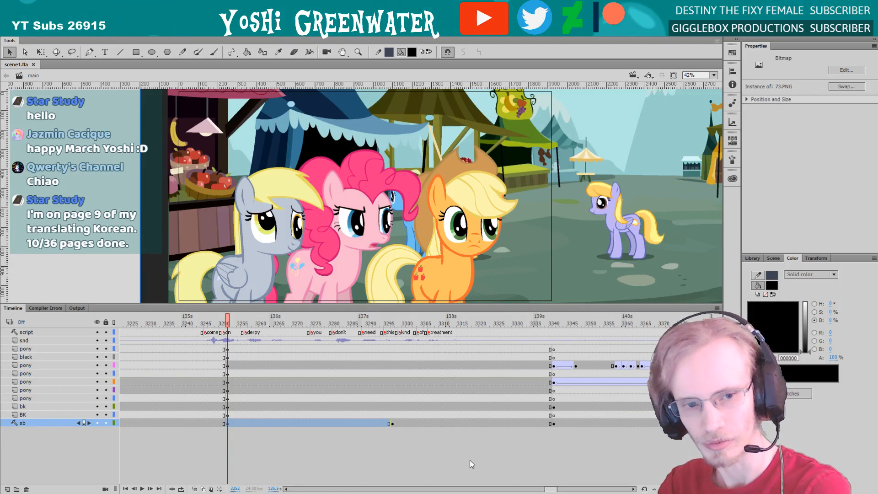
Review earlier parts of the scene at frames 3242, 3207 and 3151, back to the "calm down there sugar cube" line
{"action": "left_click_drag", "start_coordinate": [554, 490], "coordinate": [553, 490]}
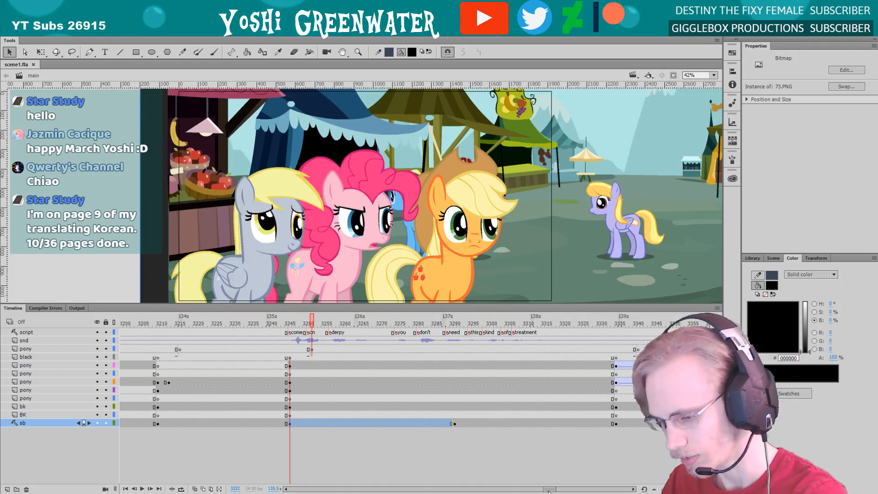
{"action": "left_click", "coordinate": [279, 324]}
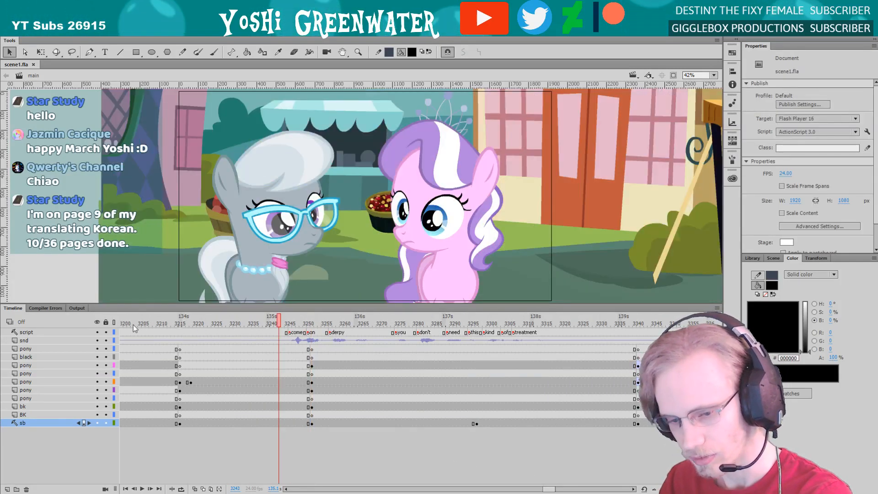
{"action": "left_click", "coordinate": [146, 324]}
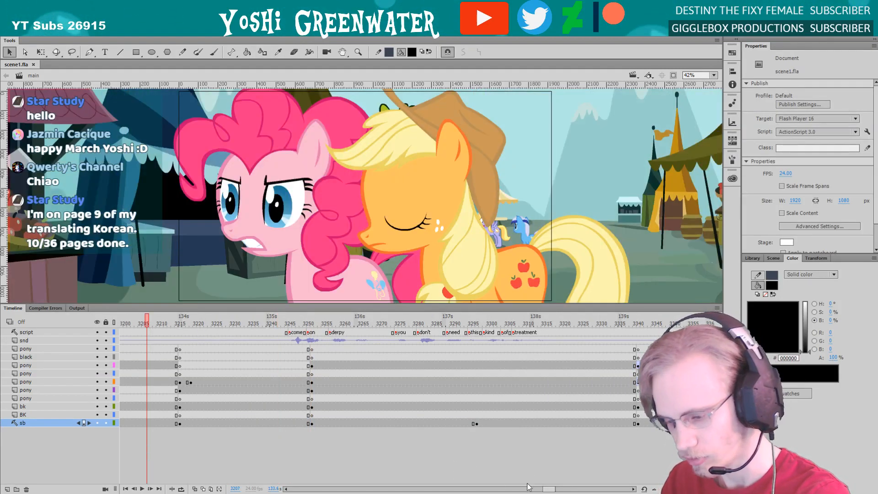
{"action": "left_click_drag", "start_coordinate": [548, 489], "coordinate": [543, 489]}
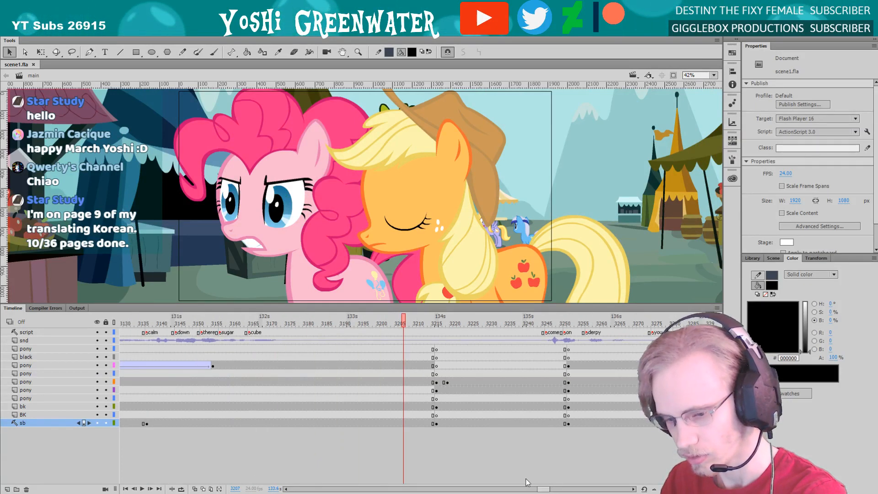
{"action": "left_click", "coordinate": [176, 324]}
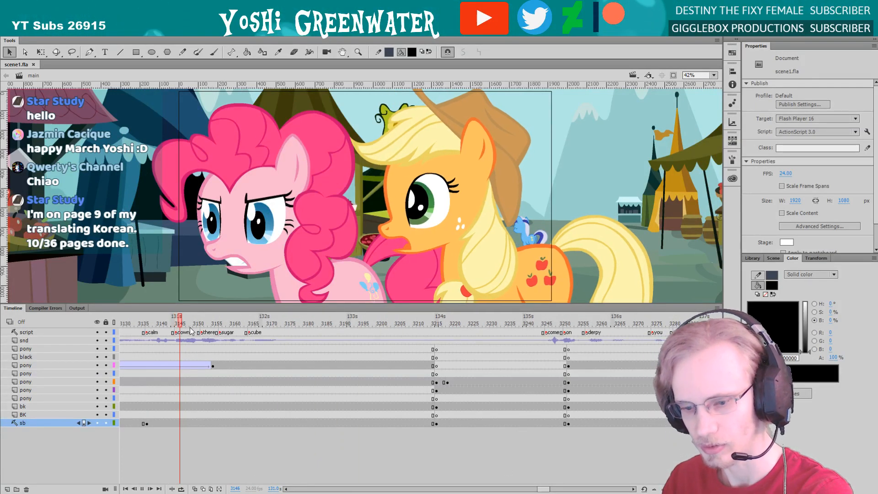
{"action": "left_click", "coordinate": [198, 323]}
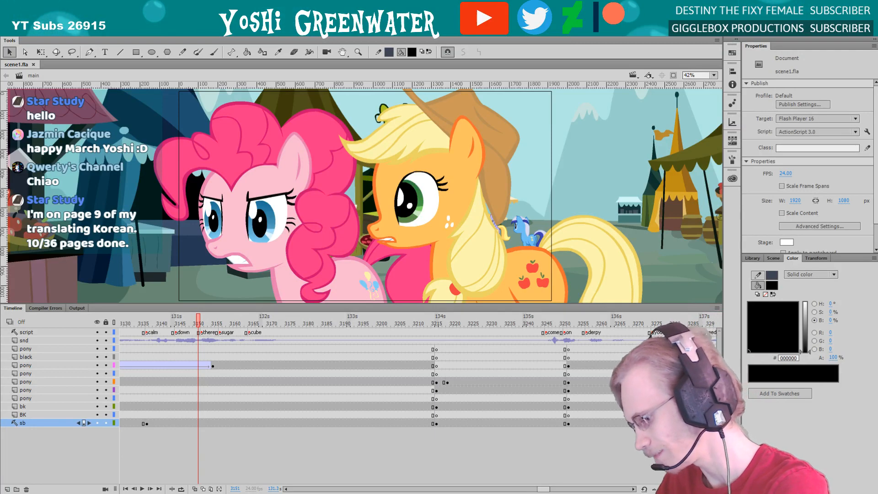
Play the animation from frame 3151 into the shot of the grey and pink ponies
{"action": "left_click", "coordinate": [814, 493]}
{"action": "left_click_drag", "start_coordinate": [849, 482], "coordinate": [772, 481]}
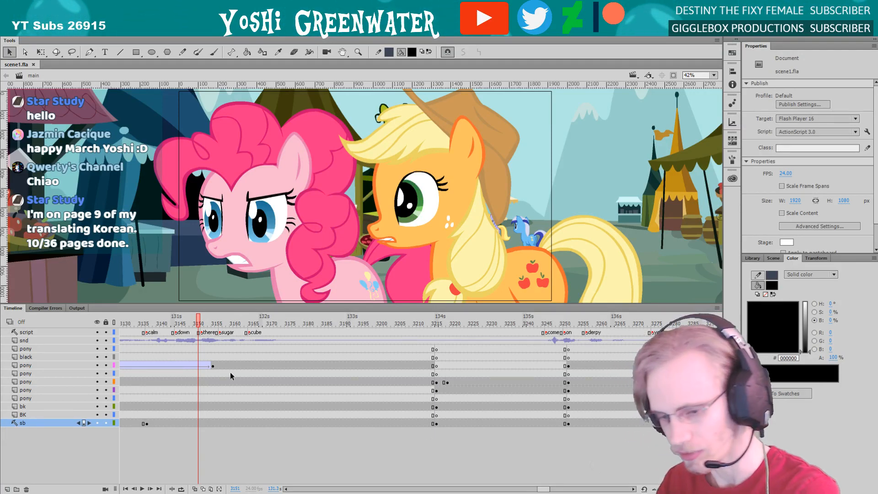
{"action": "left_click_drag", "start_coordinate": [222, 304], "coordinate": [221, 304]}
{"action": "key", "text": "Return"}
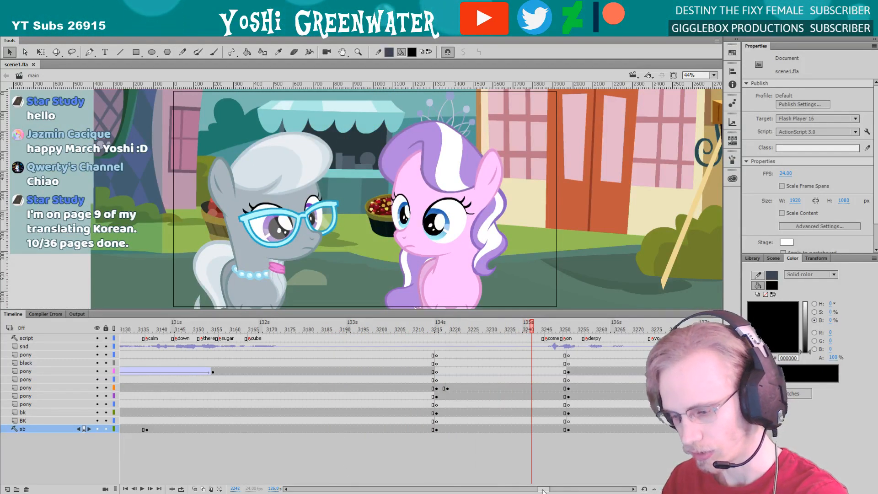
Scrub back and forth through the shot of the grey and pink ponies around frame 3231
{"action": "left_click_drag", "start_coordinate": [542, 489], "coordinate": [543, 489]}
{"action": "left_click_drag", "start_coordinate": [391, 326], "coordinate": [424, 333]}
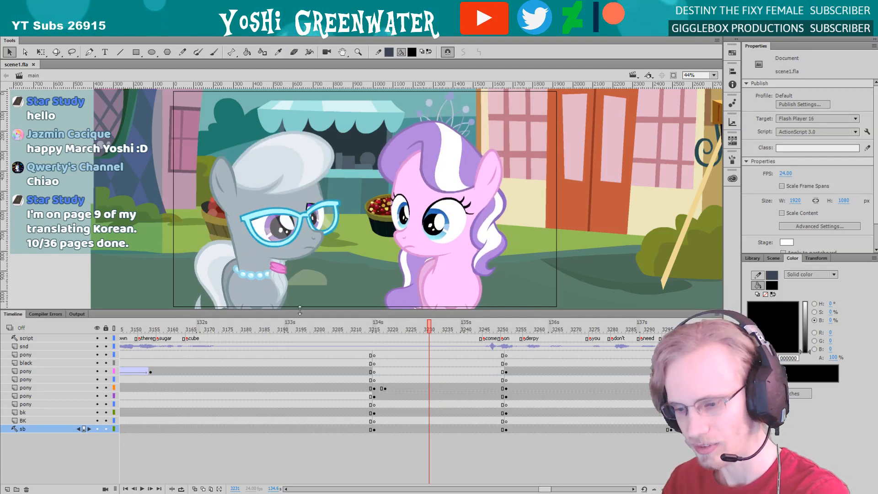
{"action": "left_click_drag", "start_coordinate": [300, 310], "coordinate": [300, 314]}
{"action": "left_click_drag", "start_coordinate": [542, 489], "coordinate": [542, 486]}
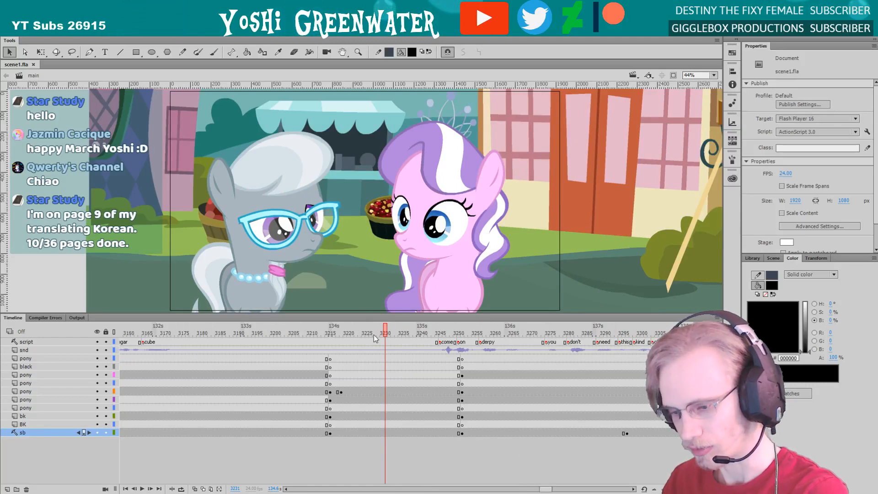
{"action": "left_click_drag", "start_coordinate": [374, 335], "coordinate": [359, 335]}
{"action": "left_click_drag", "start_coordinate": [359, 332], "coordinate": [402, 330]}
Play the "come on derpy you don't need this kind of treatment" line and stop at frame 3337
{"action": "left_click_drag", "start_coordinate": [545, 489], "coordinate": [548, 489]}
{"action": "left_click", "coordinate": [332, 331]}
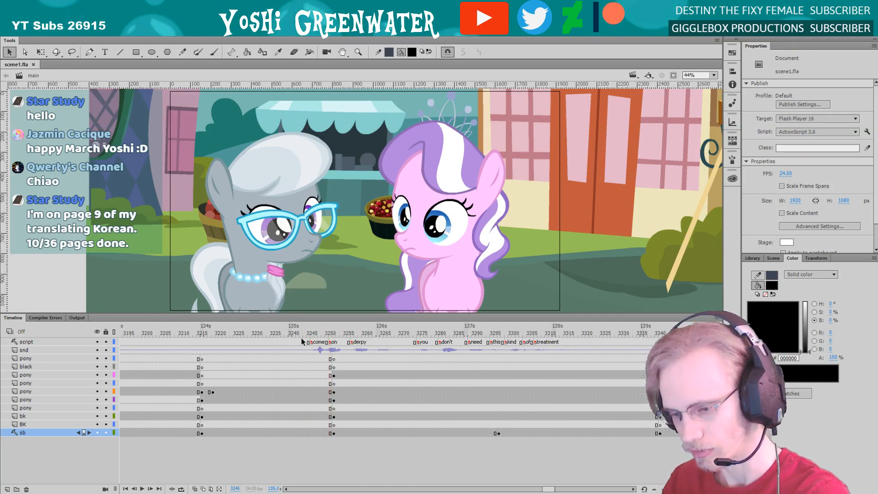
{"action": "key", "text": "Return"}
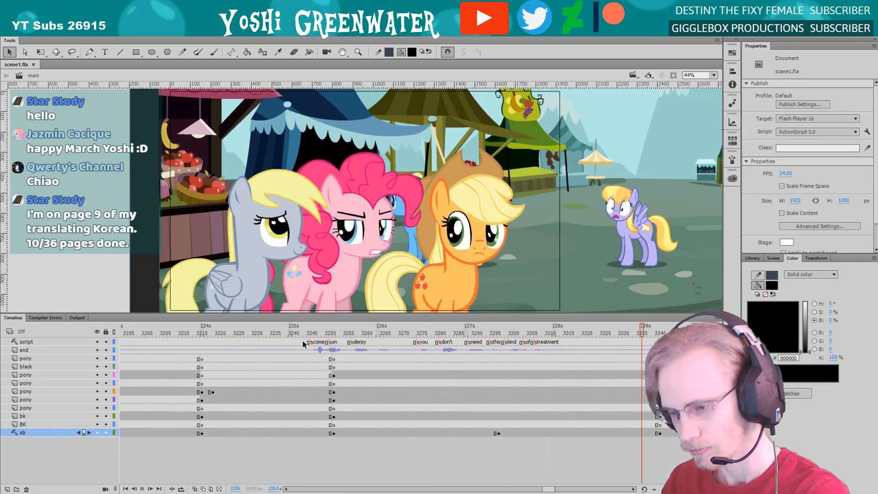
{"action": "key", "text": "Return"}
{"action": "left_click_drag", "start_coordinate": [544, 490], "coordinate": [546, 489]}
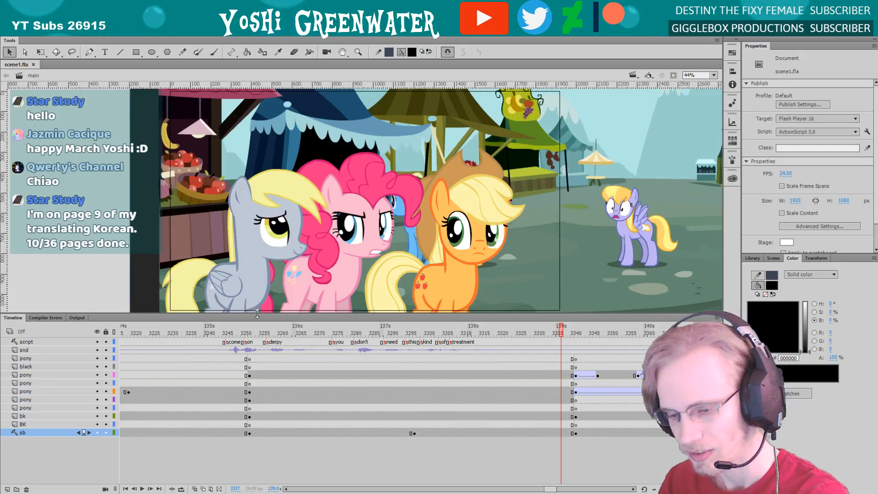
Hide every layer except the sb storyboard layer and go to frame 3252
{"action": "left_click_drag", "start_coordinate": [256, 314], "coordinate": [256, 317]}
{"action": "left_click", "coordinate": [98, 334]}
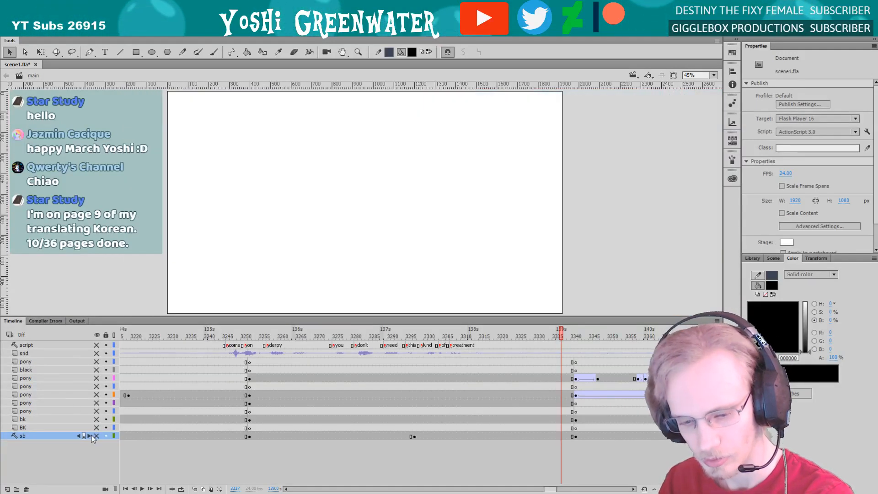
{"action": "left_click", "coordinate": [97, 436]}
{"action": "left_click", "coordinate": [250, 344]}
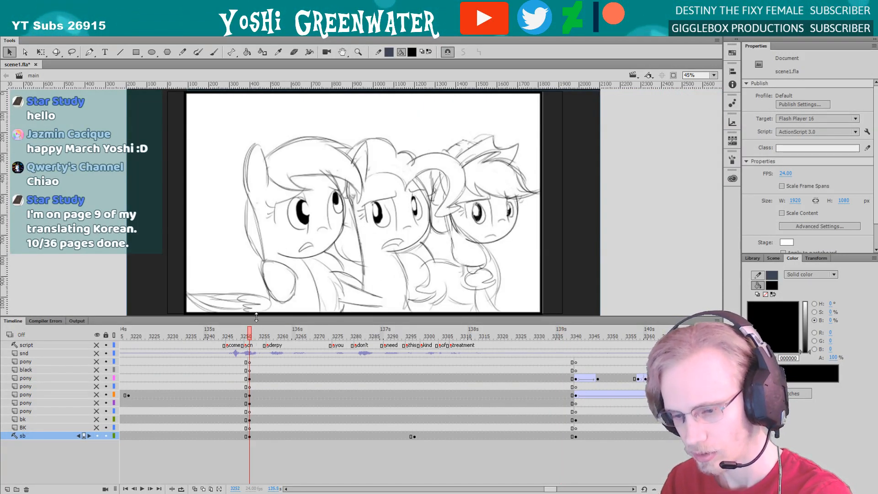
Enlarge the stage area slightly by shrinking the timeline, and save the file
{"action": "left_click_drag", "start_coordinate": [256, 317], "coordinate": [257, 322]}
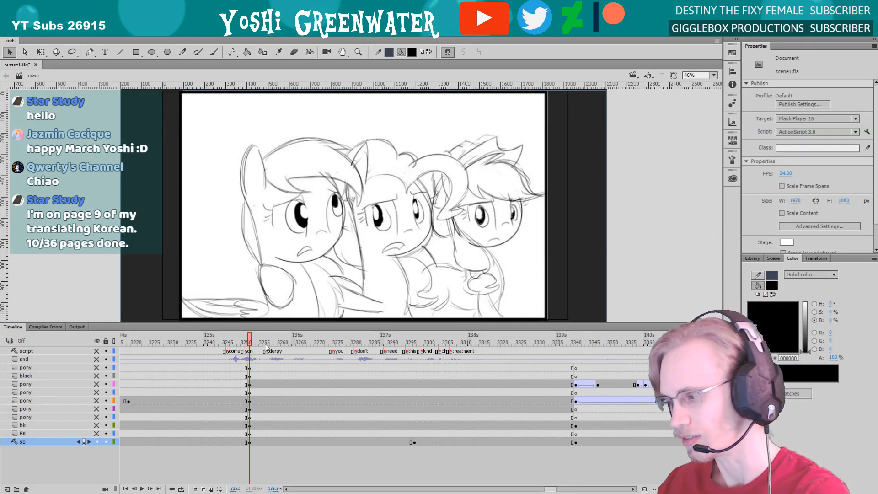
{"action": "key", "text": "ctrl+s"}
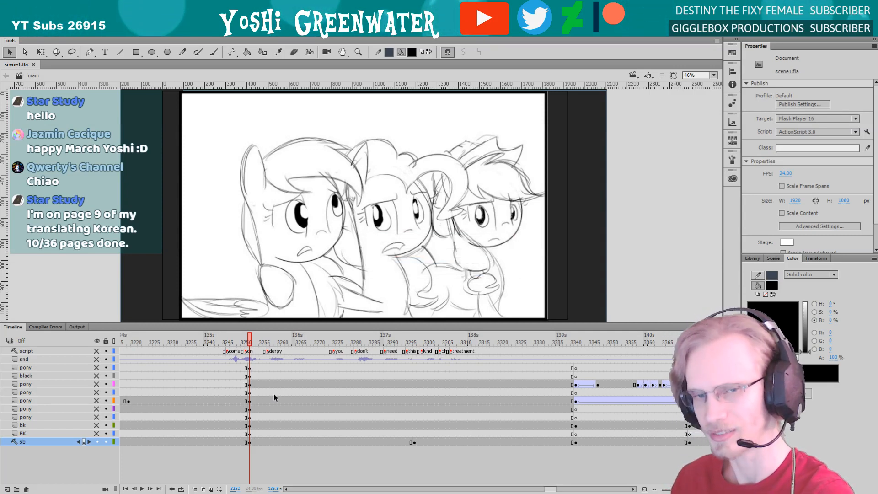
{"action": "left_click_drag", "start_coordinate": [219, 324], "coordinate": [218, 324]}
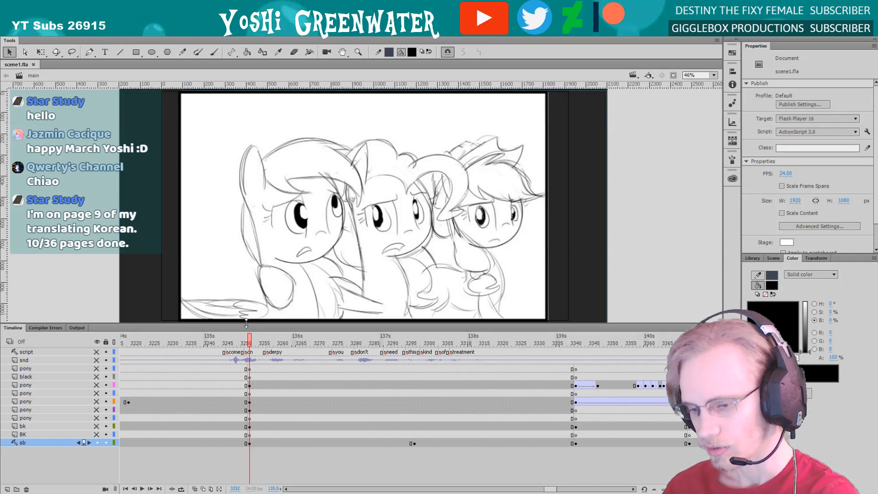
{"action": "left_click_drag", "start_coordinate": [246, 323], "coordinate": [245, 326]}
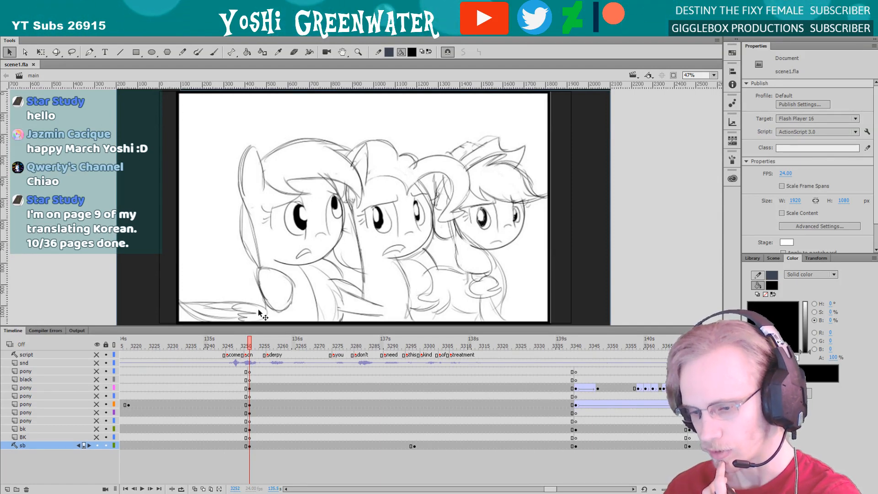
Play the storyboard sketches from frame 3252 and scrub onward to frame 3377
{"action": "key", "text": "Return"}
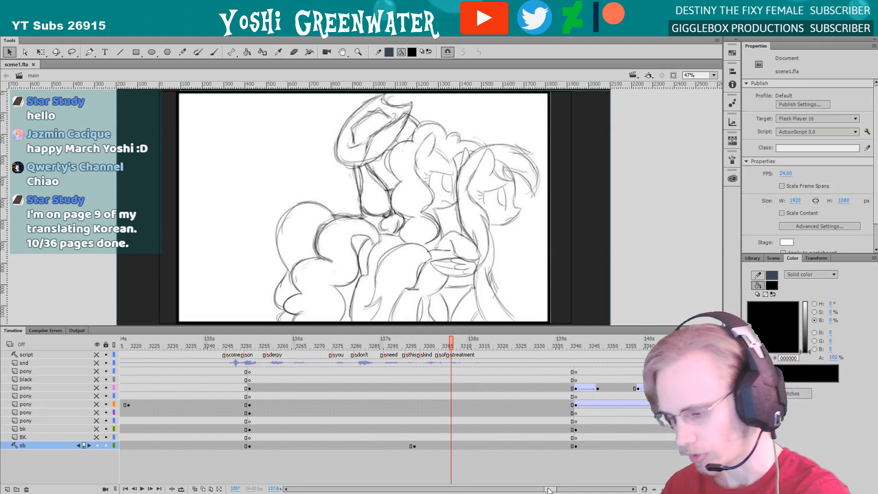
{"action": "scroll", "coordinate": [524, 443], "scroll_direction": "right", "scroll_amount": 3}
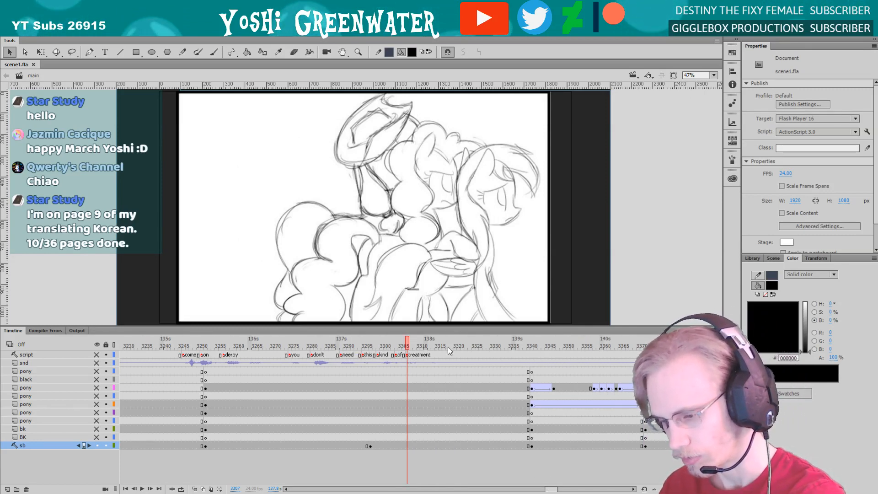
{"action": "mouse_move", "coordinate": [485, 347]}
{"action": "left_mouse_down"}
{"action": "mouse_move", "coordinate": [530, 349]}
{"action": "mouse_move", "coordinate": [533, 364]}
{"action": "mouse_move", "coordinate": [569, 368]}
{"action": "left_mouse_up"}
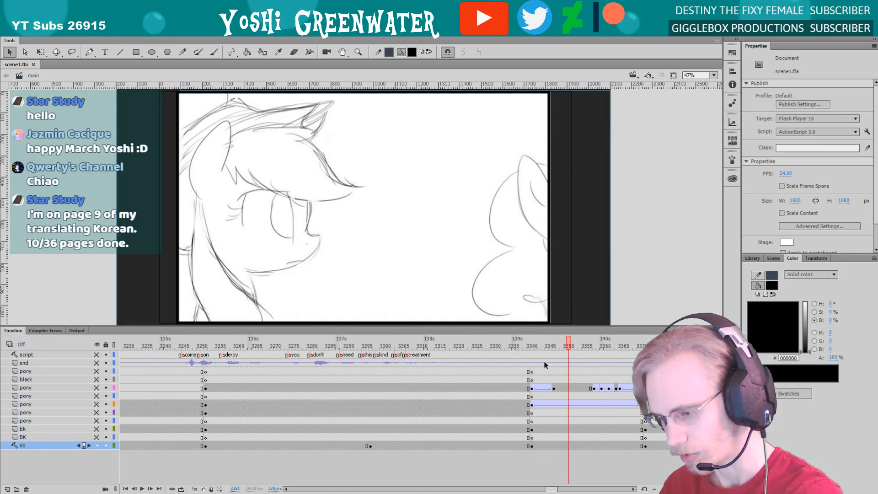
{"action": "scroll", "coordinate": [550, 489], "scroll_direction": "right", "scroll_amount": 4}
{"action": "mouse_move", "coordinate": [489, 347]}
{"action": "left_mouse_down"}
{"action": "mouse_move", "coordinate": [436, 344]}
{"action": "mouse_move", "coordinate": [450, 347]}
{"action": "mouse_move", "coordinate": [449, 359]}
{"action": "mouse_move", "coordinate": [462, 347]}
{"action": "mouse_move", "coordinate": [537, 364]}
{"action": "left_mouse_up"}
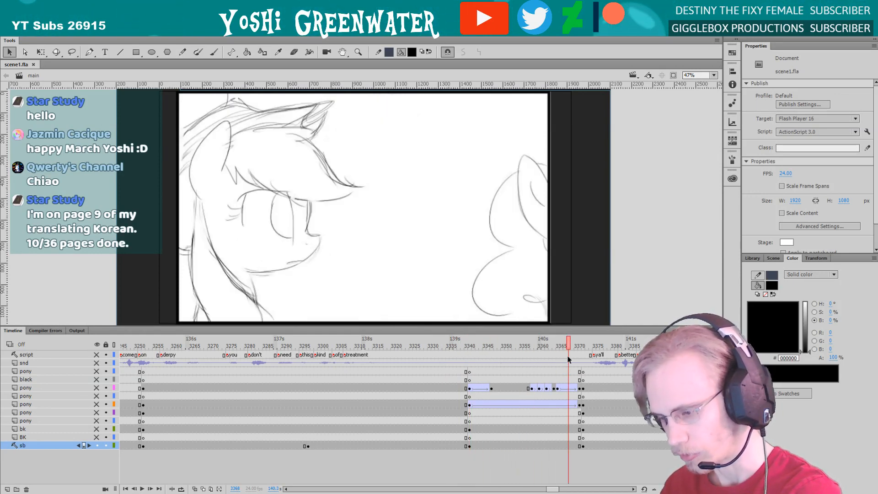
{"action": "left_click_drag", "start_coordinate": [549, 489], "coordinate": [553, 490]}
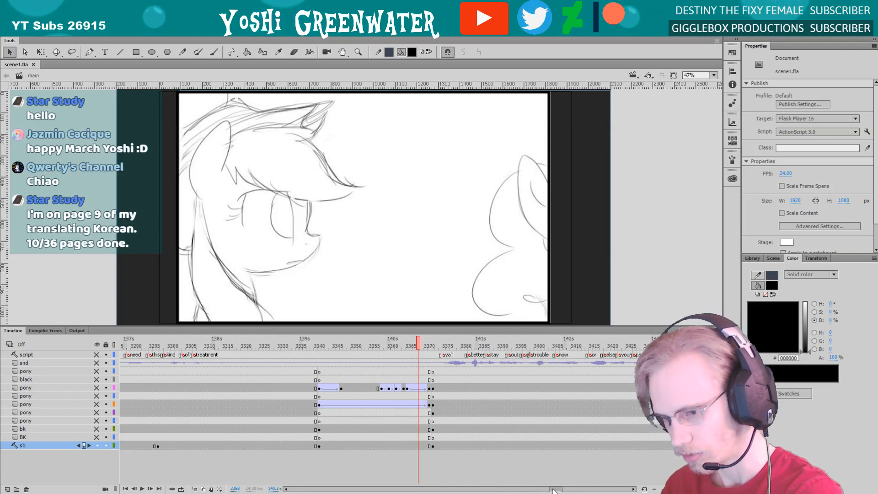
{"action": "left_click_drag", "start_coordinate": [329, 346], "coordinate": [438, 363]}
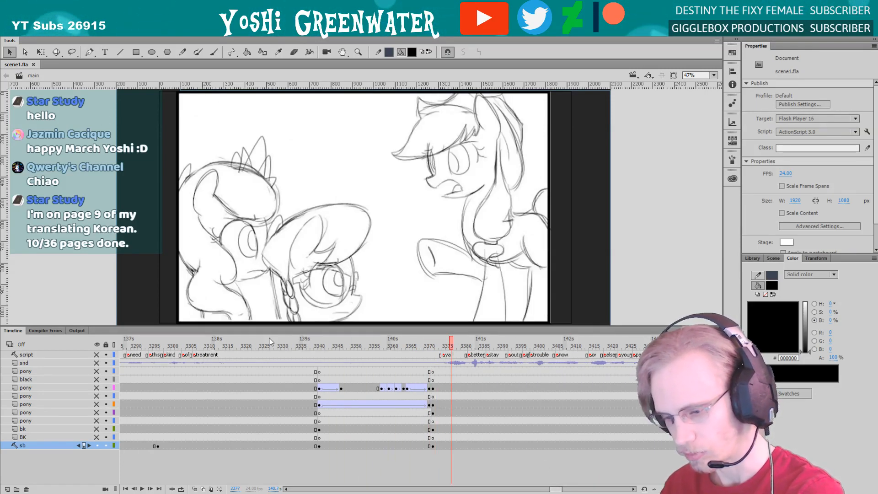
Show the layers from bk up to script again and play the finished shot of the orange and pink ponies up to frame 3375
{"action": "left_click_drag", "start_coordinate": [97, 429], "coordinate": [97, 355]}
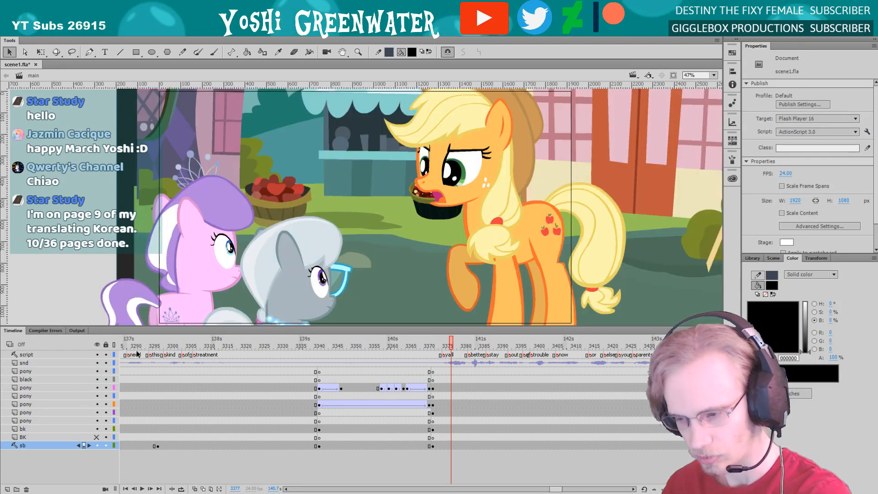
{"action": "left_click", "coordinate": [329, 345]}
{"action": "key", "text": "Return"}
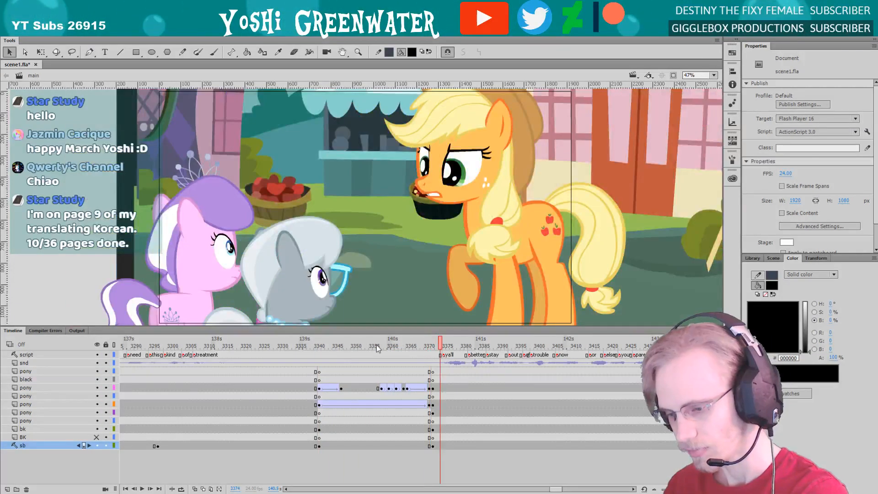
{"action": "left_click_drag", "start_coordinate": [377, 345], "coordinate": [402, 349]}
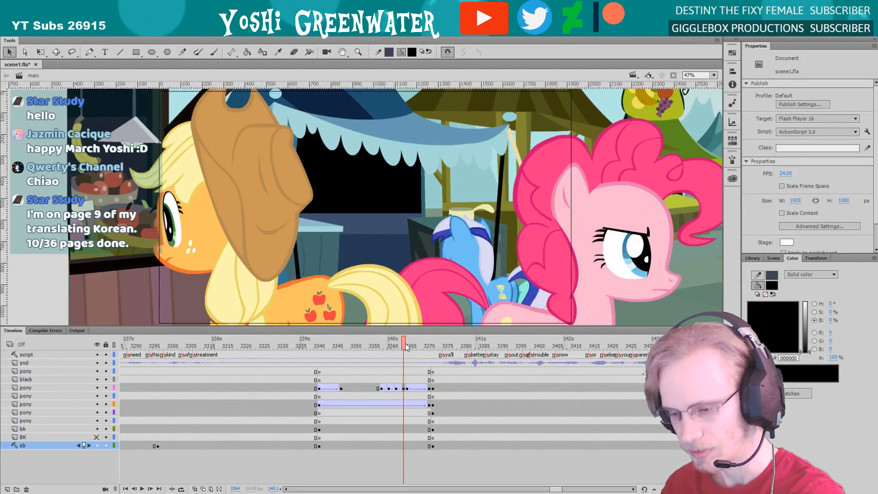
{"action": "left_click", "coordinate": [415, 346]}
{"action": "key", "text": "Return"}
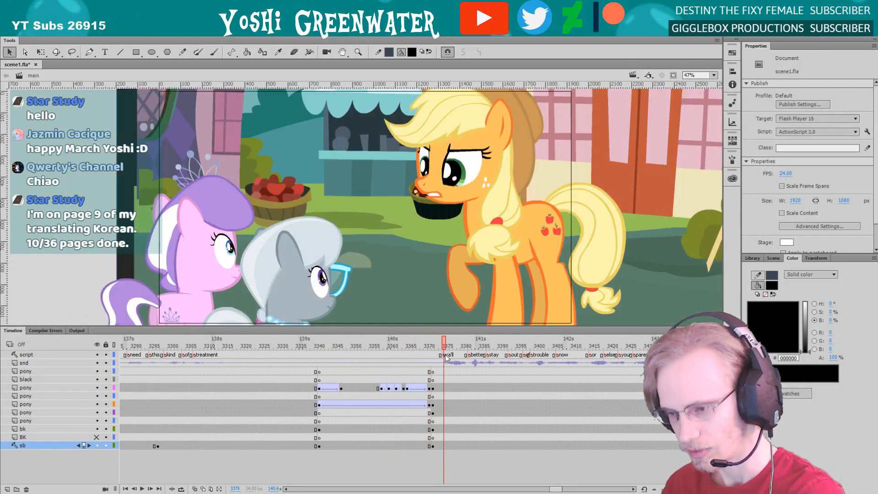
Scrub through the "y'all better stay out of trouble now" line to frame 3471
{"action": "scroll", "coordinate": [498, 470], "scroll_direction": "right", "scroll_amount": 5}
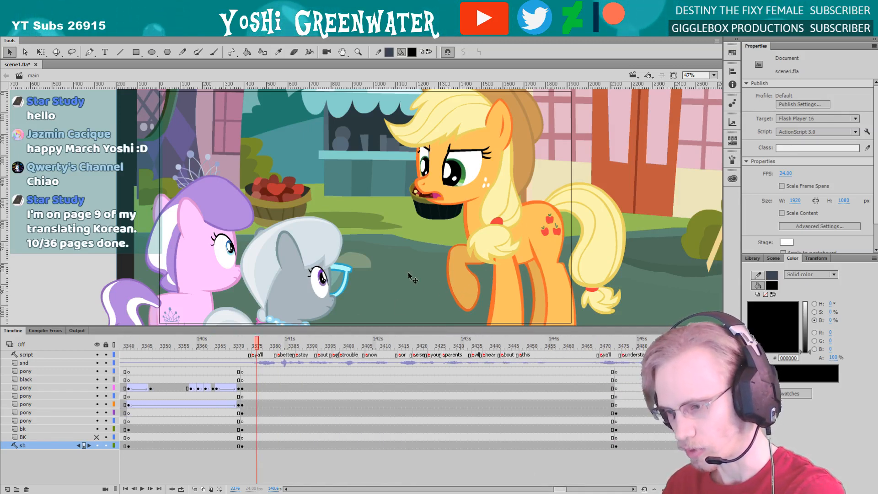
{"action": "left_click_drag", "start_coordinate": [256, 344], "coordinate": [605, 350]}
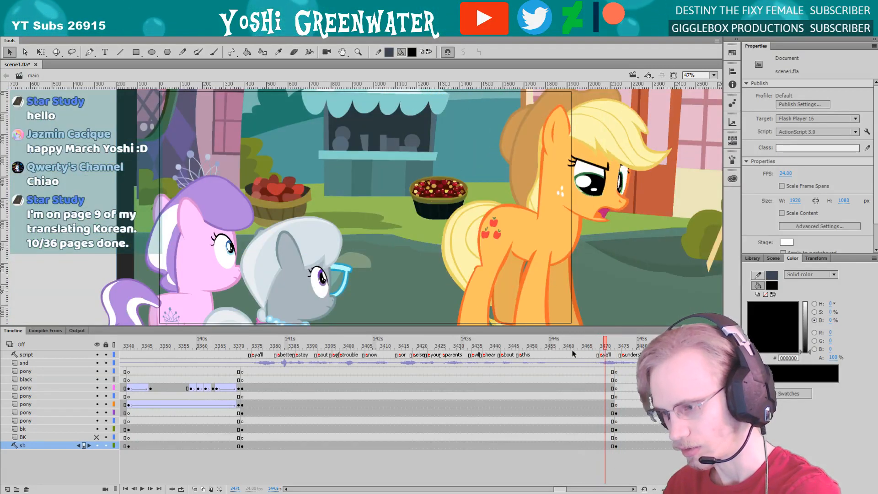
{"action": "left_click_drag", "start_coordinate": [559, 489], "coordinate": [563, 489]}
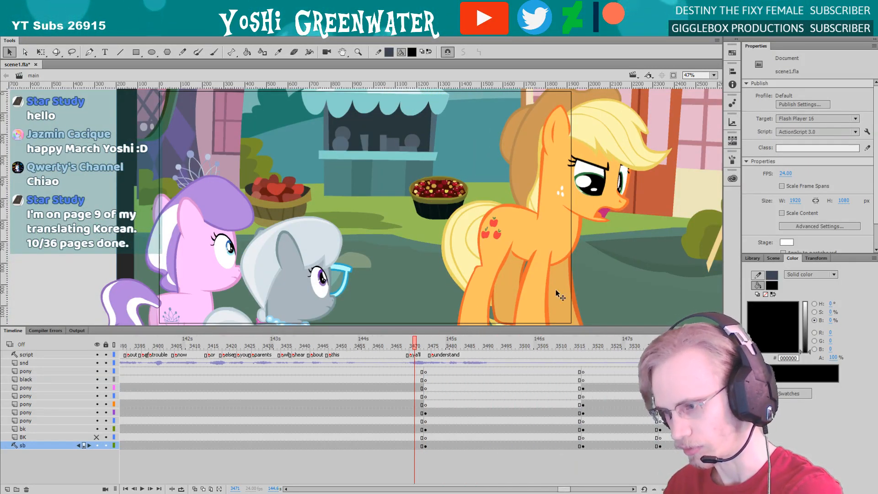
Examine the orange pony's face up close at frame 3471, then return to the full stage view
{"action": "key", "text": "z"}
{"action": "left_click_drag", "start_coordinate": [583, 121], "coordinate": [588, 243]}
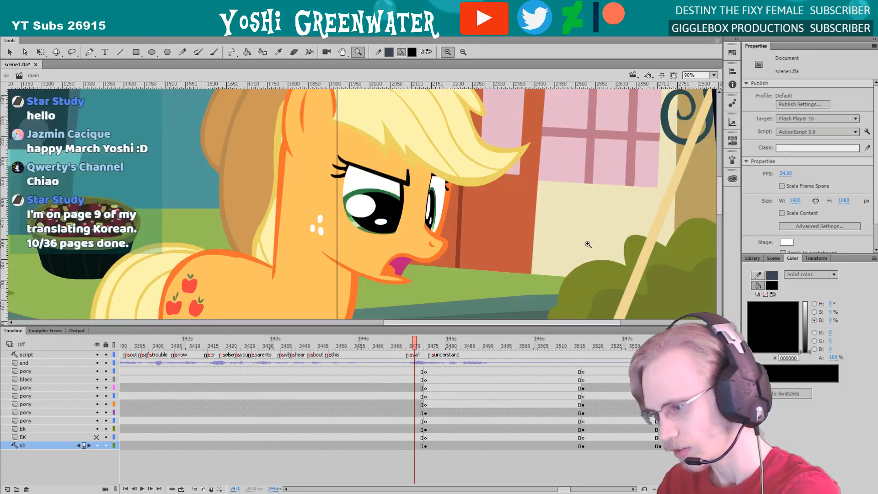
{"action": "mouse_move", "coordinate": [322, 259]}
{"action": "left_mouse_down"}
{"action": "mouse_move", "coordinate": [319, 272]}
{"action": "mouse_move", "coordinate": [325, 264]}
{"action": "left_mouse_up"}
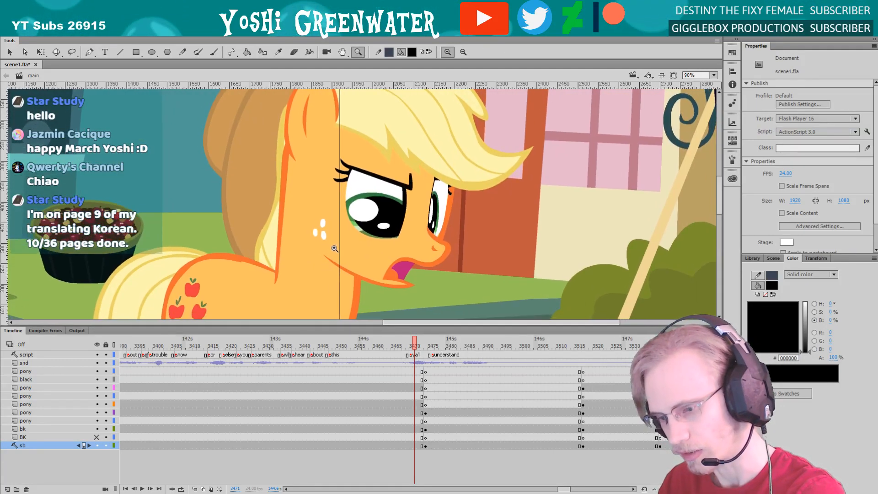
{"action": "key", "text": "q"}
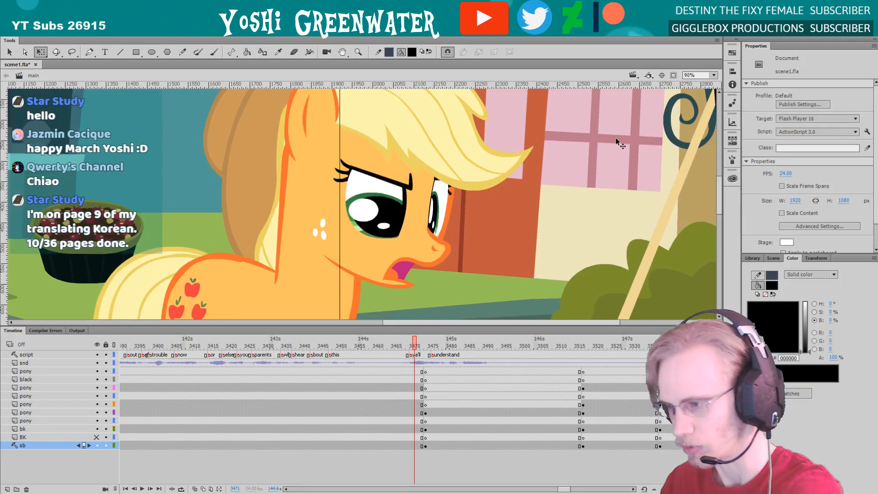
{"action": "left_click", "coordinate": [713, 75]}
{"action": "left_click", "coordinate": [713, 85]}
Step frame by frame to frame 3474 and scrub through the orange pony's "understand" shot and the shots after it
{"action": "key", "text": "period"}
{"action": "key", "text": "period"}
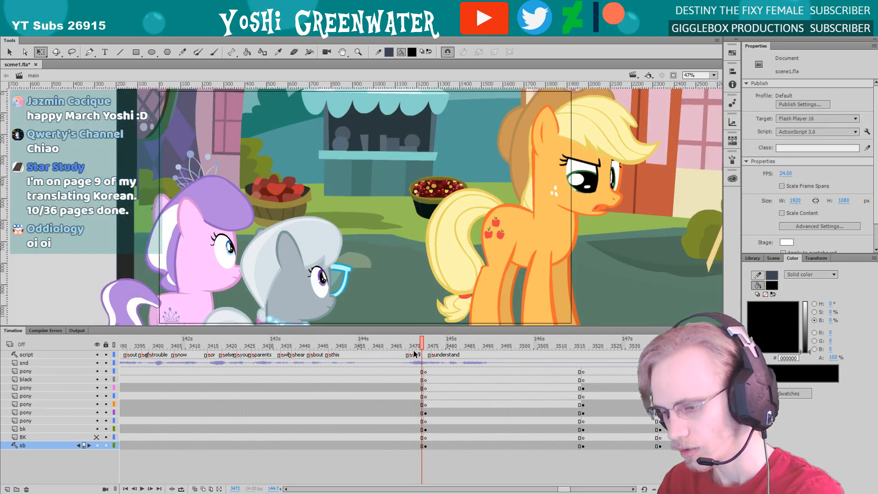
{"action": "key", "text": "period"}
{"action": "left_click_drag", "start_coordinate": [564, 488], "coordinate": [566, 489]}
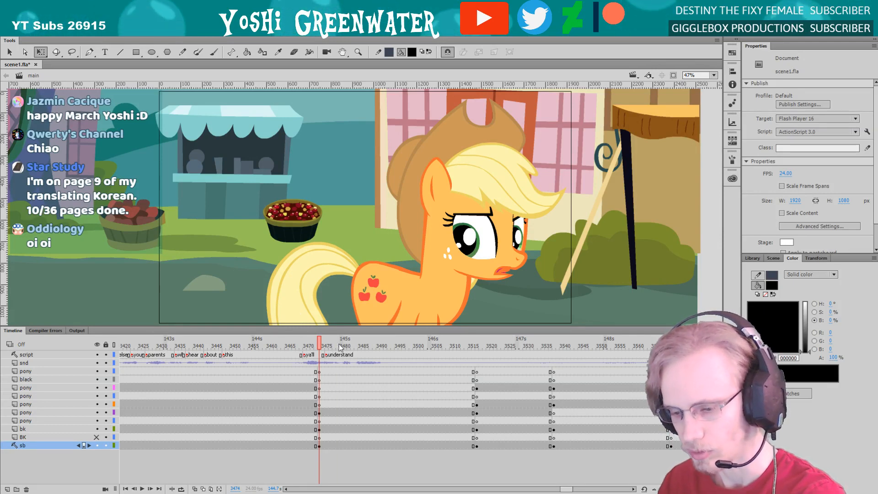
{"action": "left_click", "coordinate": [374, 344]}
{"action": "left_click", "coordinate": [404, 346]}
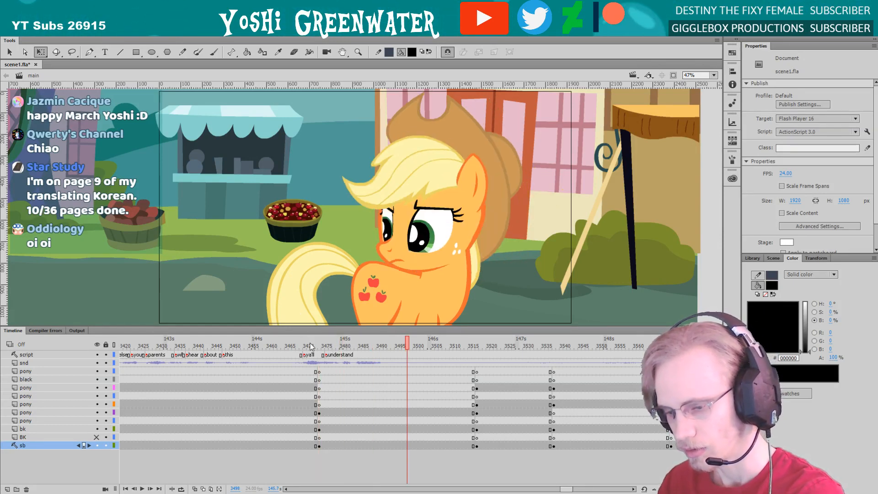
{"action": "left_click_drag", "start_coordinate": [310, 346], "coordinate": [654, 373]}
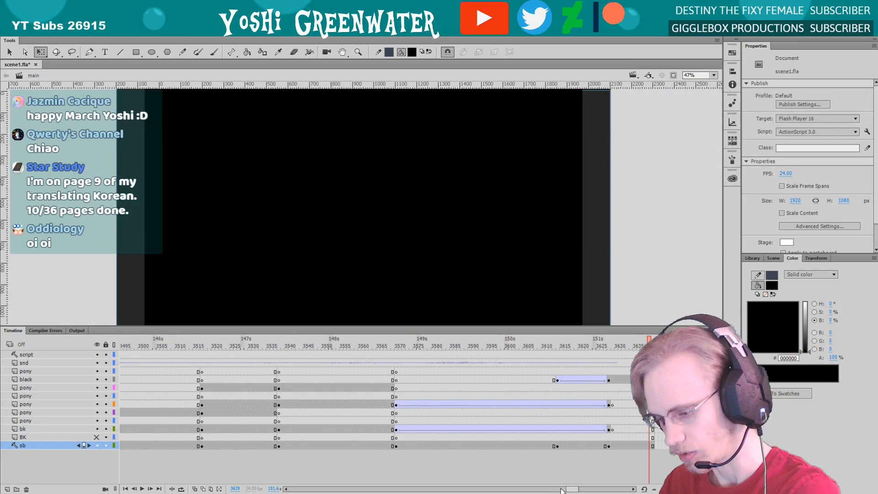
Return to the market shot at frame 3252 and save the file
{"action": "left_click_drag", "start_coordinate": [566, 489], "coordinate": [543, 489]}
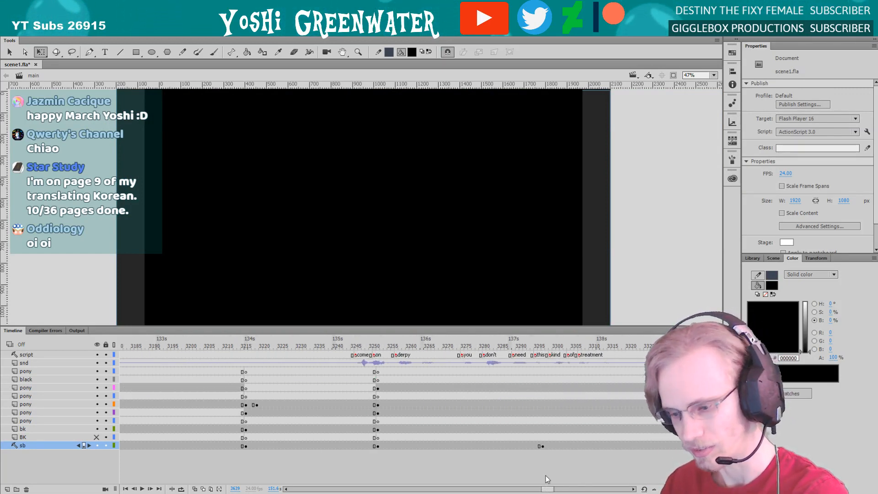
{"action": "left_click", "coordinate": [377, 345]}
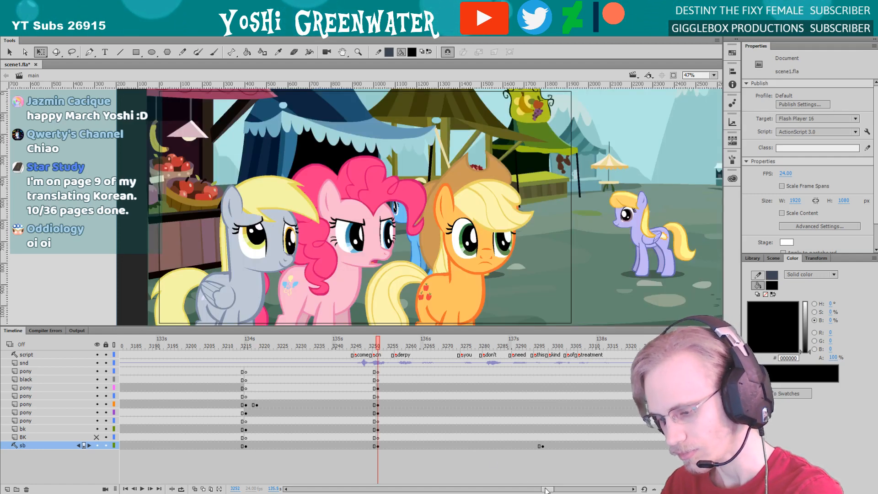
{"action": "left_click_drag", "start_coordinate": [545, 490], "coordinate": [545, 489]}
{"action": "left_click_drag", "start_coordinate": [332, 328], "coordinate": [332, 328]}
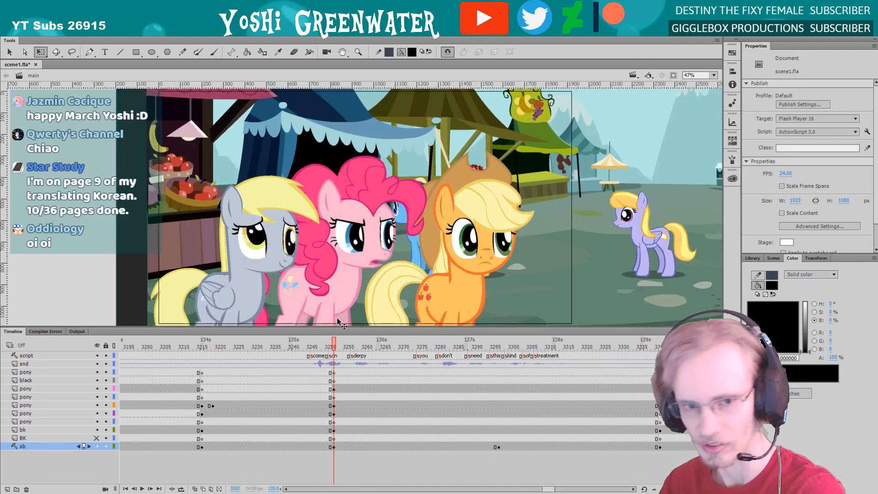
{"action": "key", "text": "ctrl+s"}
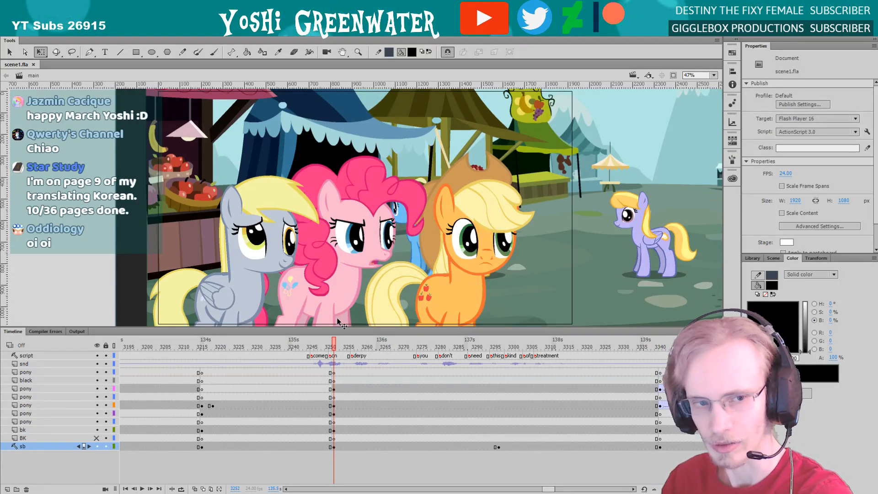
Enlarge the stage area slightly and select the Pinkie_Pie_all graphic at frame 3252
{"action": "scroll", "coordinate": [547, 489], "scroll_direction": "right", "scroll_amount": 3}
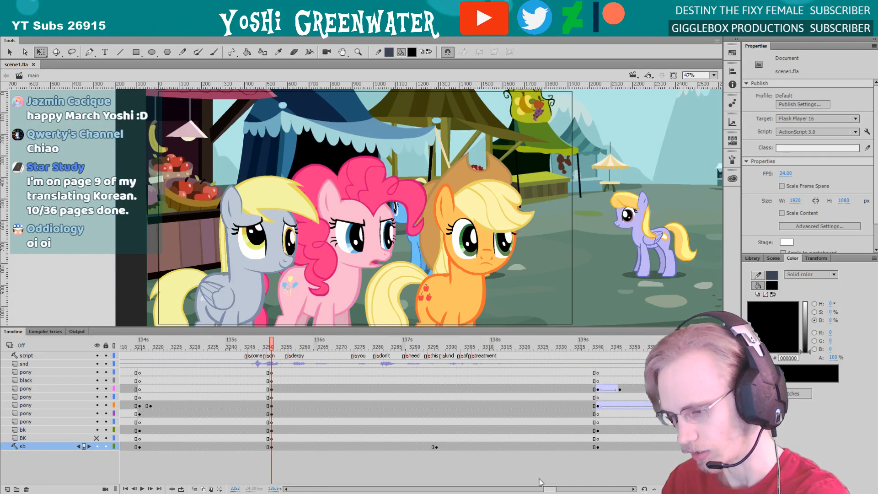
{"action": "left_click_drag", "start_coordinate": [334, 327], "coordinate": [336, 329]}
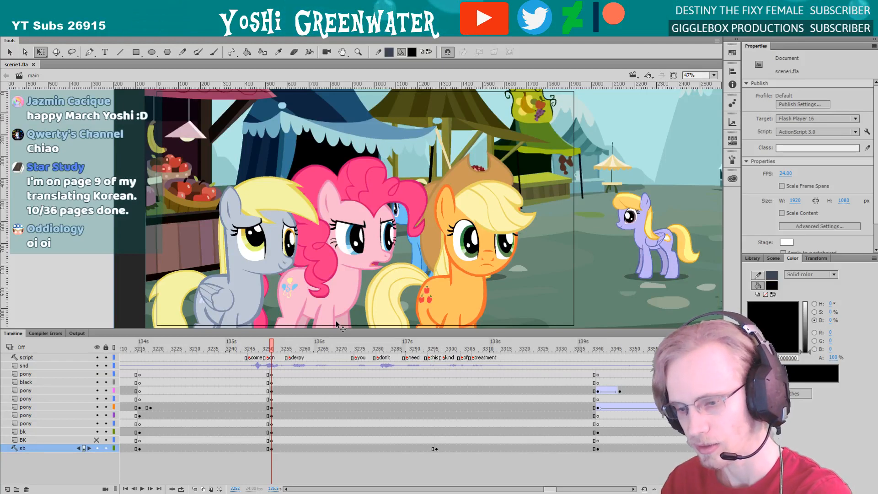
{"action": "left_click", "coordinate": [264, 325]}
{"action": "left_click_drag", "start_coordinate": [264, 328], "coordinate": [264, 329]}
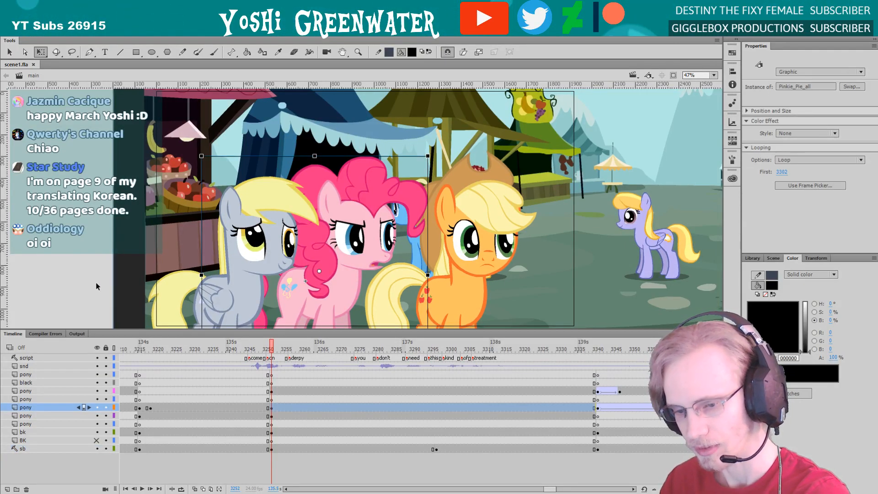
{"action": "left_click", "coordinate": [105, 301]}
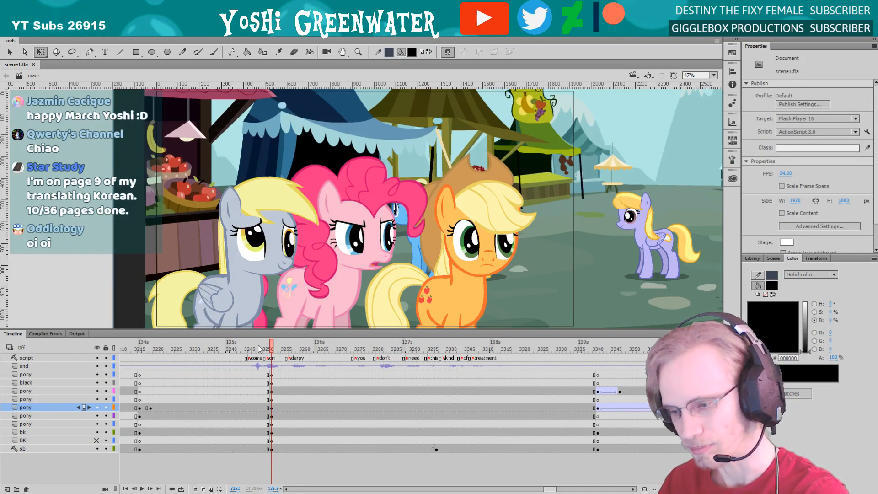
{"action": "left_click_drag", "start_coordinate": [547, 491], "coordinate": [547, 491]}
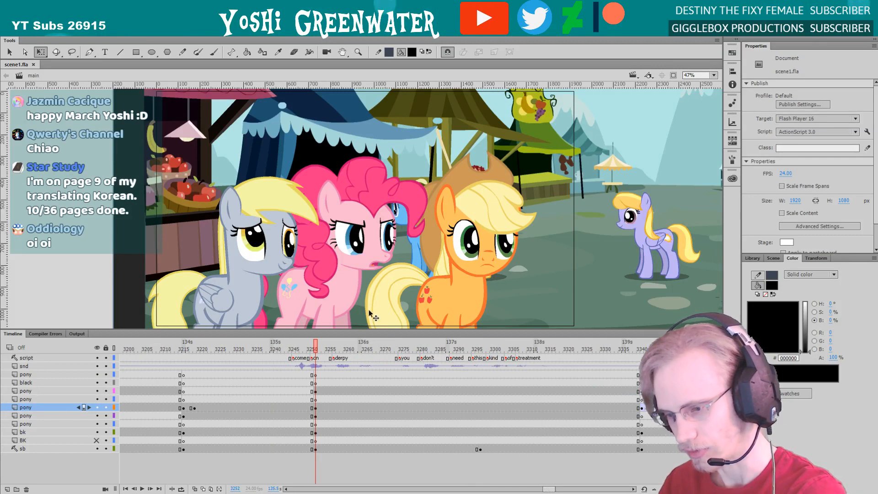
{"action": "left_click", "coordinate": [340, 300]}
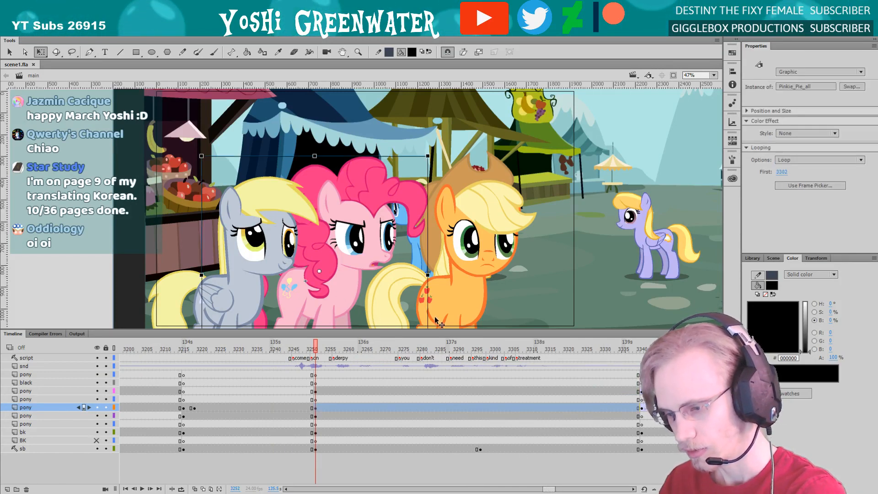
Open the orange pony's AJ_all graphic, enlarge its timeline and scrub and play through its poses up to frame 3423
{"action": "left_click", "coordinate": [412, 321]}
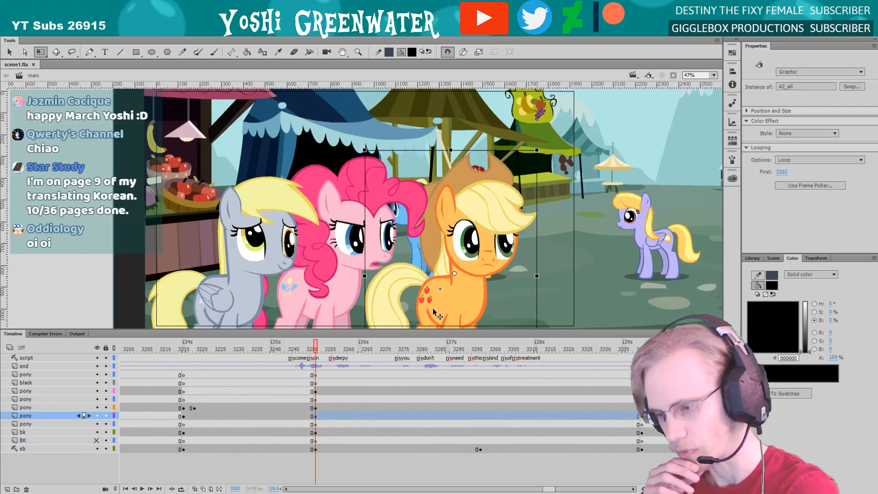
{"action": "double_click", "coordinate": [391, 314]}
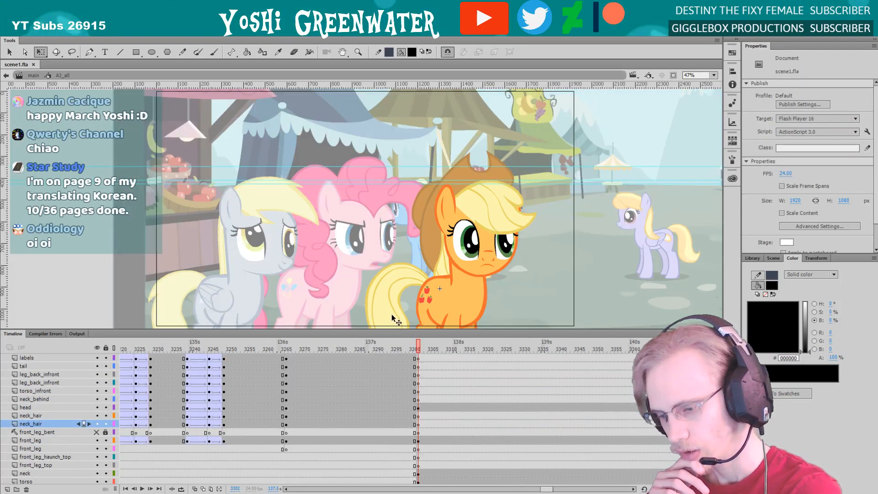
{"action": "left_click_drag", "start_coordinate": [392, 330], "coordinate": [398, 214]}
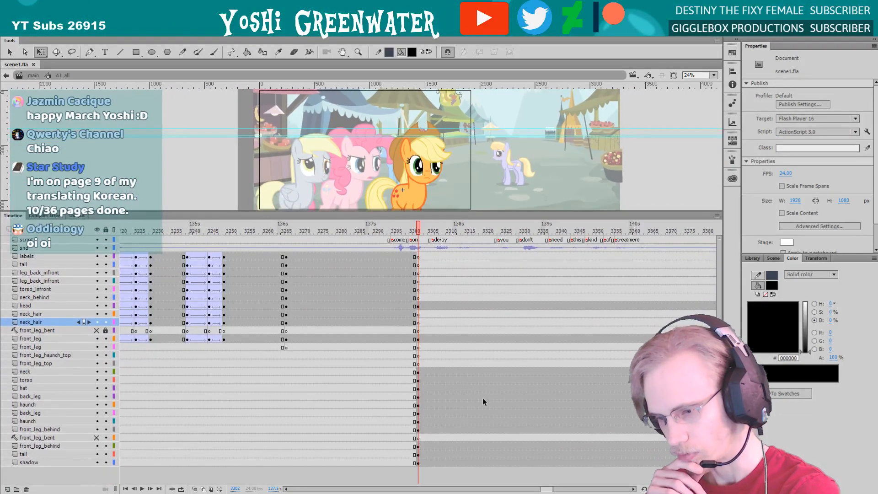
{"action": "left_click", "coordinate": [391, 233]}
{"action": "left_click_drag", "start_coordinate": [281, 234], "coordinate": [524, 383]}
{"action": "mouse_move", "coordinate": [547, 487]}
{"action": "left_mouse_down"}
{"action": "mouse_move", "coordinate": [556, 487]}
{"action": "mouse_move", "coordinate": [558, 474]}
{"action": "left_mouse_up"}
{"action": "left_click_drag", "start_coordinate": [492, 229], "coordinate": [511, 279]}
{"action": "key", "text": "Return"}
{"action": "key", "text": "Return"}
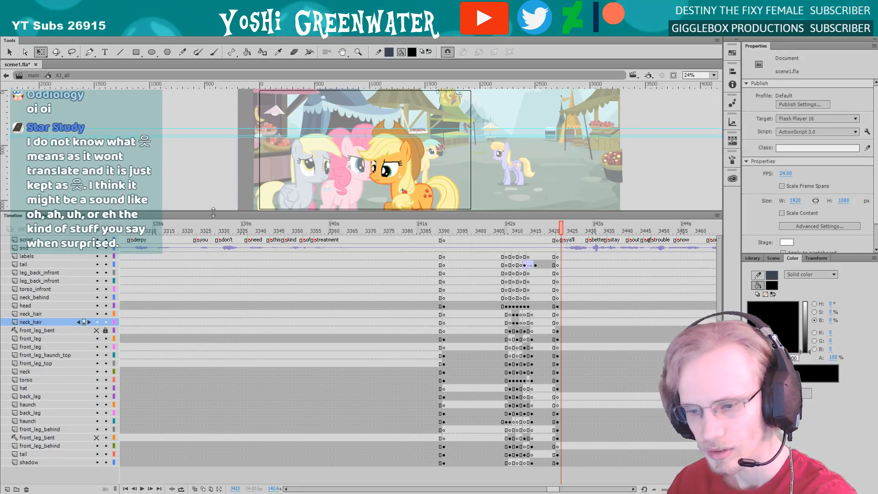
Return to the main scene at frame 3252, enlarge the stage area again and clear the selection
{"action": "left_click_drag", "start_coordinate": [213, 212], "coordinate": [214, 215]}
{"action": "left_click", "coordinate": [33, 76]}
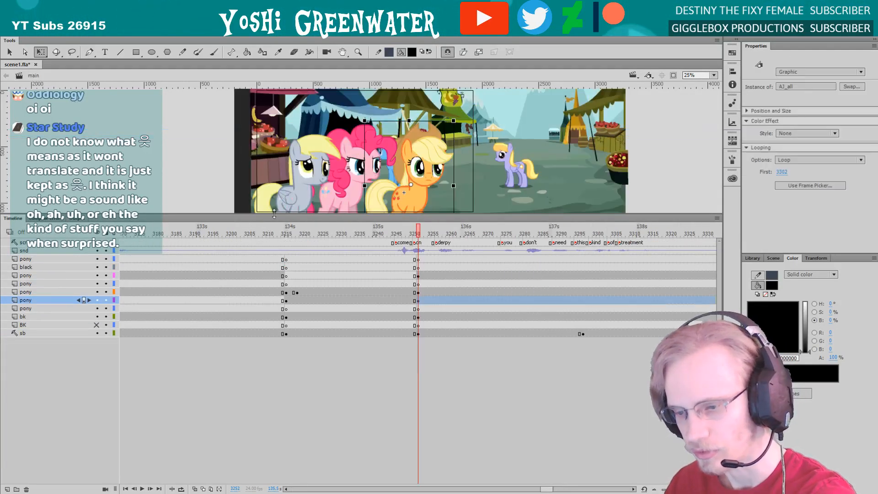
{"action": "left_click_drag", "start_coordinate": [287, 215], "coordinate": [311, 303]}
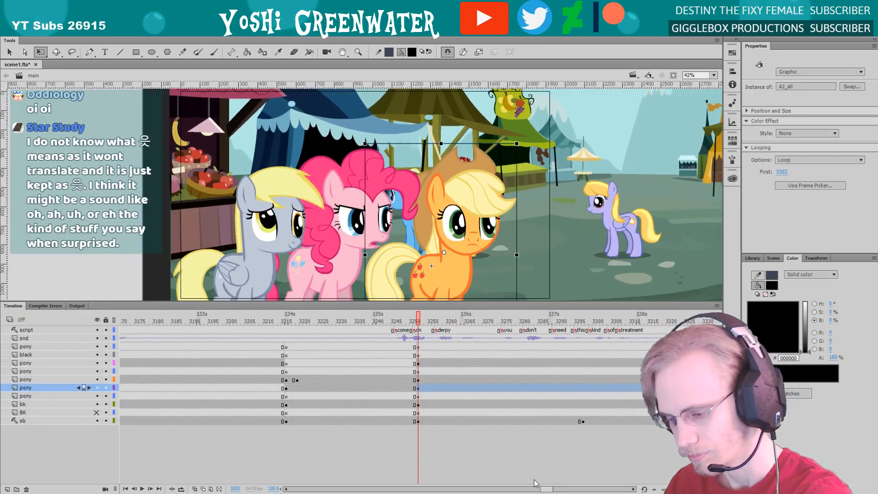
{"action": "left_click_drag", "start_coordinate": [546, 490], "coordinate": [549, 491]}
{"action": "left_click", "coordinate": [519, 462]}
{"action": "left_click_drag", "start_coordinate": [314, 301], "coordinate": [314, 302]}
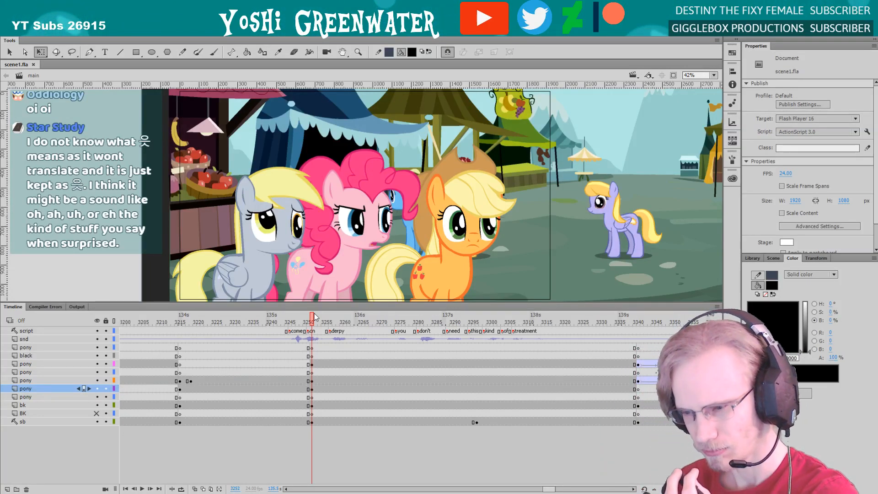
{"action": "left_click_drag", "start_coordinate": [547, 485], "coordinate": [549, 485]}
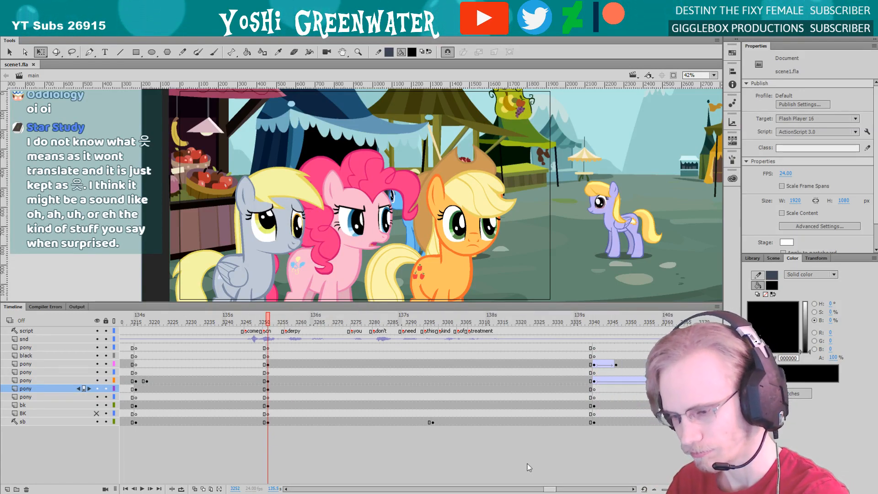
Open the grey pony's dp_all graphic, enlarge its timeline and scrub to frame 3318
{"action": "double_click", "coordinate": [264, 248]}
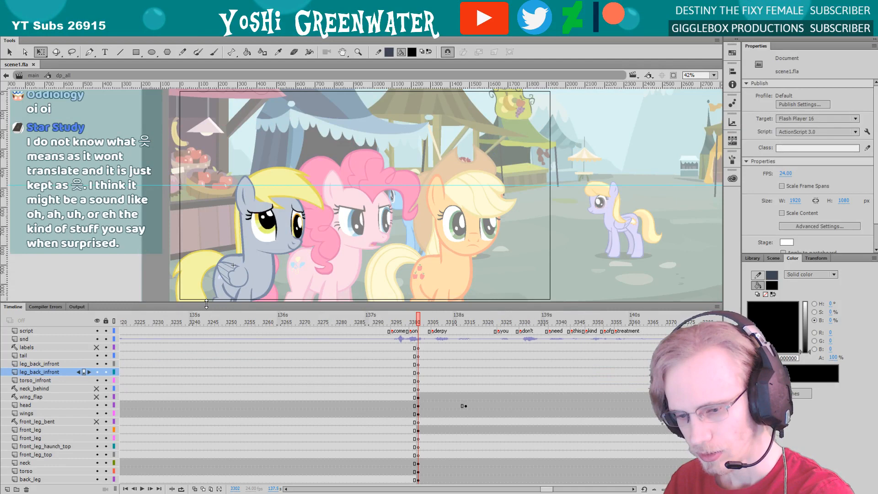
{"action": "left_click_drag", "start_coordinate": [206, 302], "coordinate": [206, 220]}
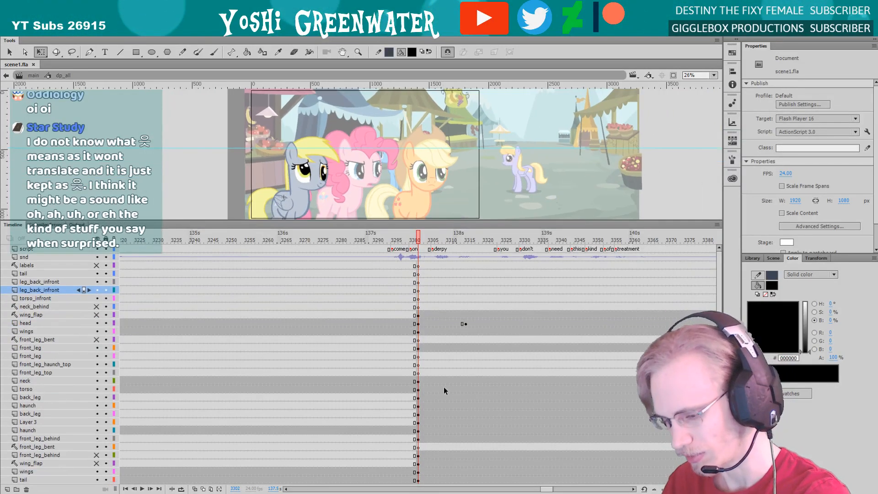
{"action": "left_click_drag", "start_coordinate": [549, 489], "coordinate": [550, 488]}
{"action": "left_click_drag", "start_coordinate": [718, 329], "coordinate": [718, 343]}
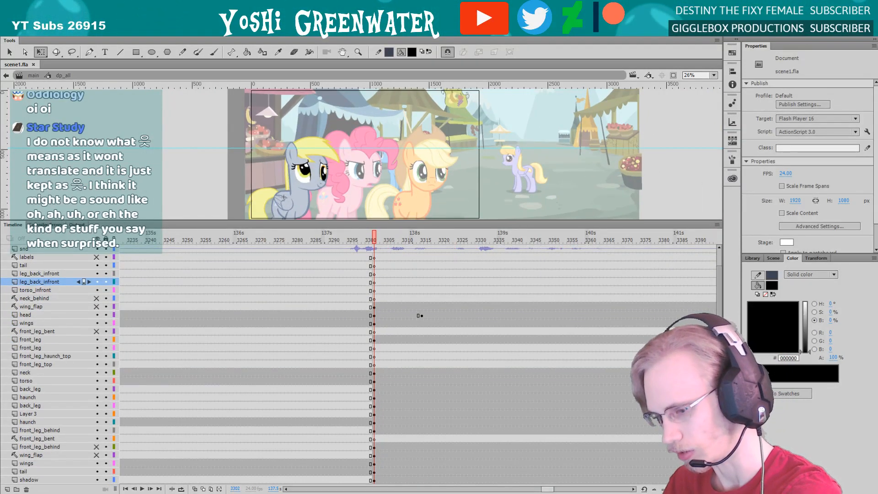
{"action": "left_click_drag", "start_coordinate": [389, 241], "coordinate": [444, 241]}
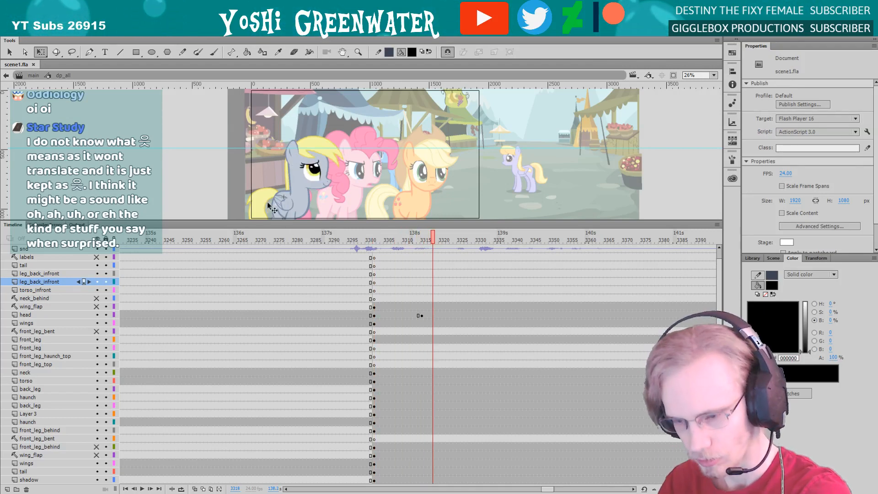
Examine the grey pony's legs up close, comparing frame 3302 with frame 3291
{"action": "key", "text": "z"}
{"action": "left_click_drag", "start_coordinate": [267, 206], "coordinate": [290, 218]}
{"action": "key", "text": "space"}
{"action": "left_click_drag", "start_coordinate": [243, 162], "coordinate": [235, 141]}
{"action": "key", "text": "q"}
{"action": "key", "text": "space"}
{"action": "left_click_drag", "start_coordinate": [288, 197], "coordinate": [299, 186]}
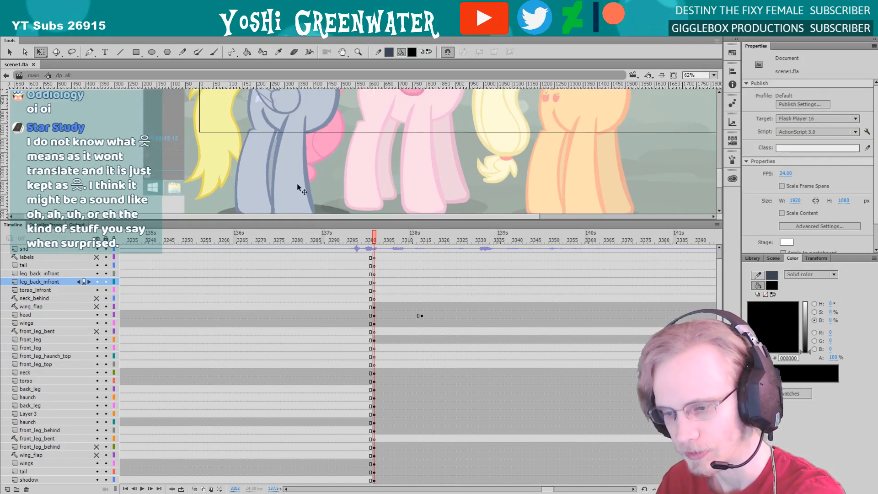
{"action": "left_click", "coordinate": [335, 232]}
{"action": "key", "text": "space"}
{"action": "left_click_drag", "start_coordinate": [276, 156], "coordinate": [281, 187]}
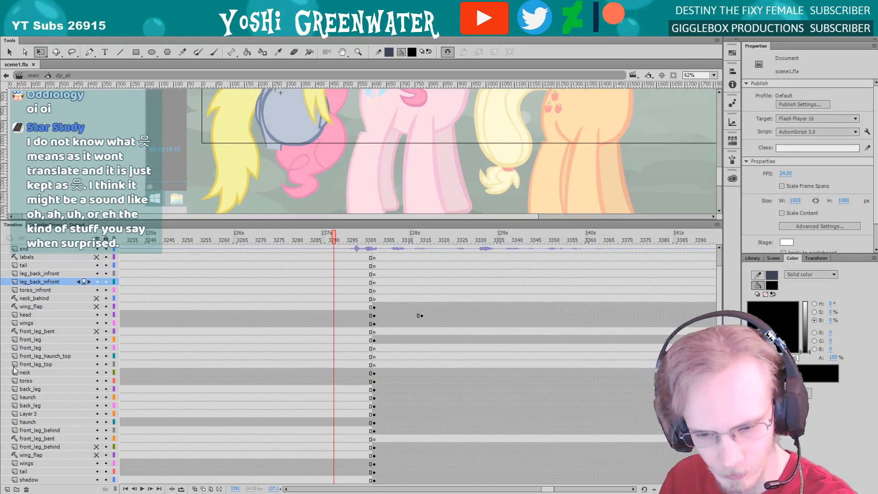
Unhide the lower front_leg_behind layer and move the dp_front_leg pivot to the top of the leg at frame 3304
{"action": "left_click", "coordinate": [54, 439]}
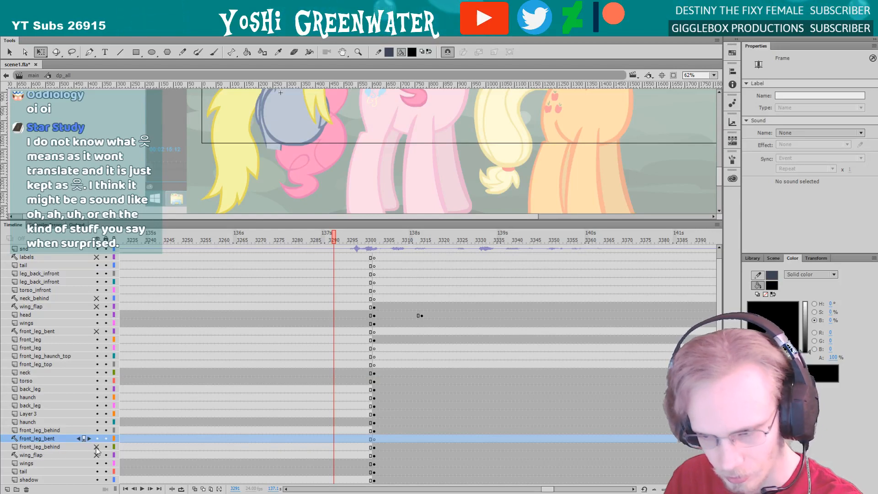
{"action": "left_click", "coordinate": [381, 239]}
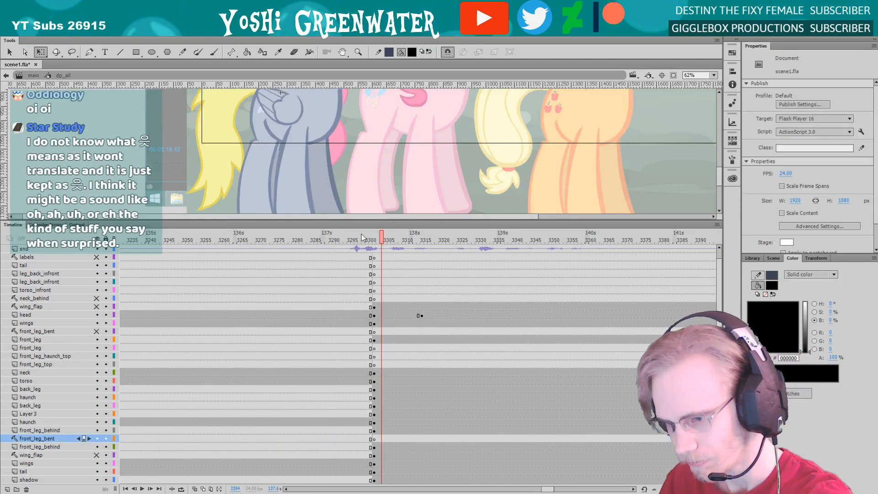
{"action": "left_click", "coordinate": [294, 172]}
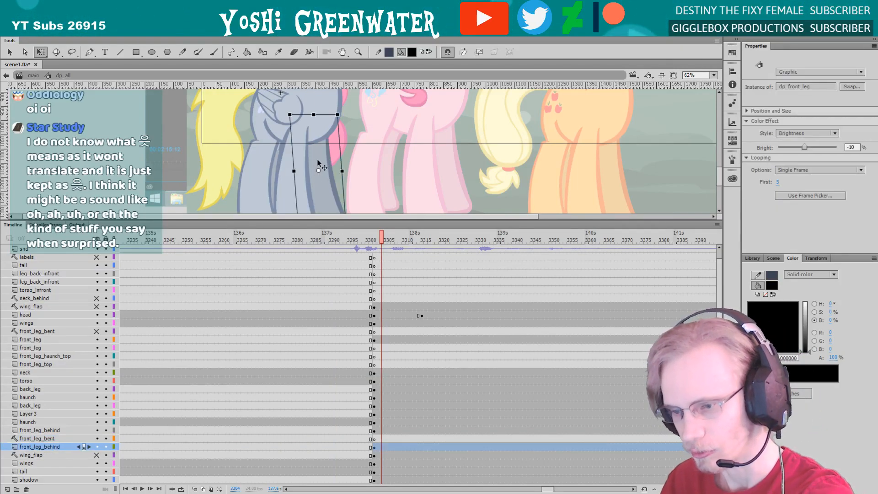
{"action": "left_click_drag", "start_coordinate": [306, 115], "coordinate": [312, 124]}
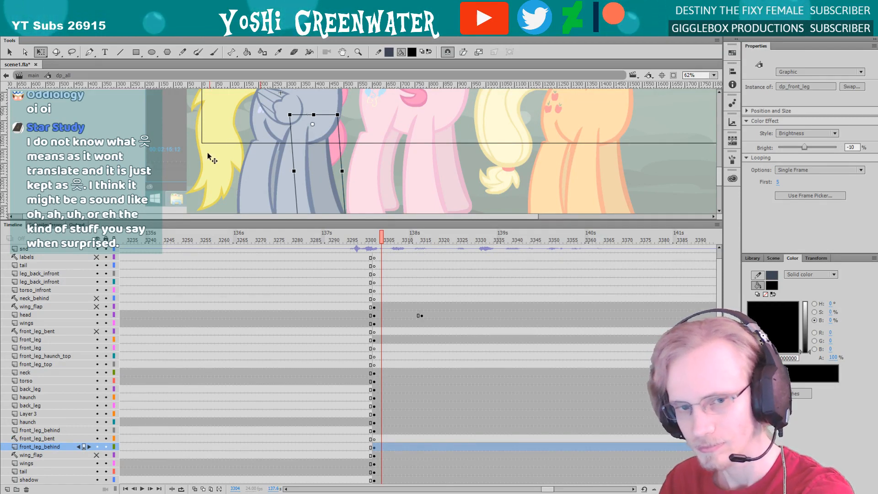
Enlarge the timeline slightly and check the grey pony's symbol at frames 3367 and 3401
{"action": "left_click_drag", "start_coordinate": [204, 220], "coordinate": [204, 199]}
{"action": "mouse_move", "coordinate": [547, 491]}
{"action": "left_mouse_down"}
{"action": "mouse_move", "coordinate": [559, 490]}
{"action": "mouse_move", "coordinate": [548, 490]}
{"action": "left_mouse_up"}
{"action": "left_click_drag", "start_coordinate": [359, 221], "coordinate": [479, 223]}
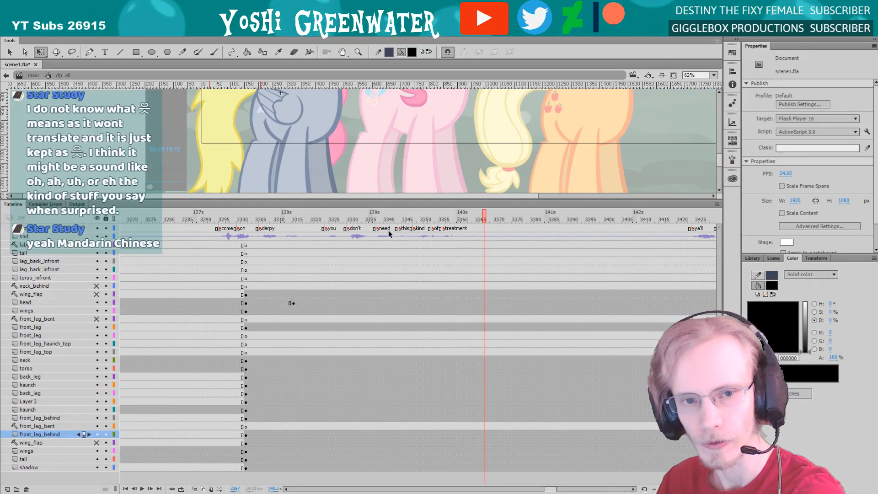
{"action": "left_click_drag", "start_coordinate": [550, 490], "coordinate": [553, 490]}
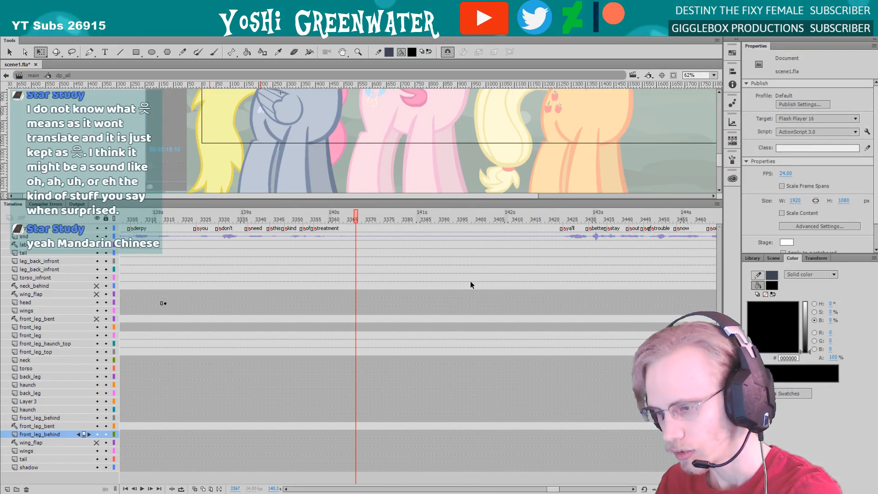
{"action": "left_click", "coordinate": [479, 220]}
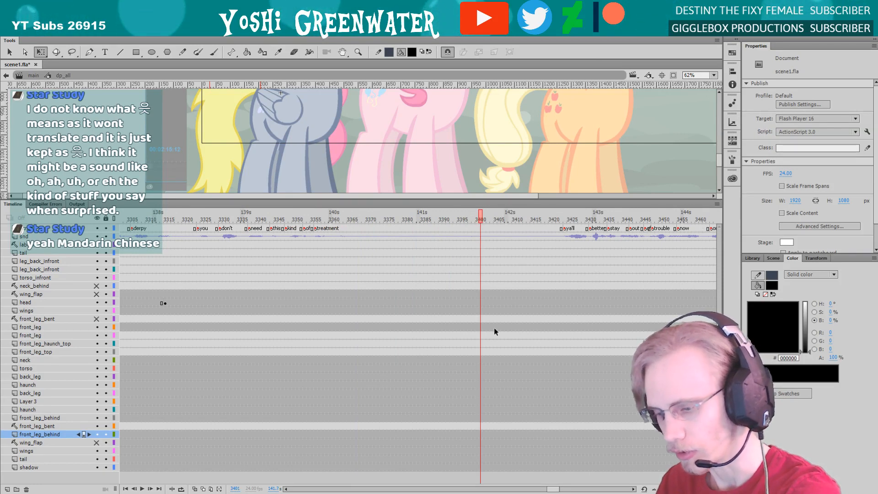
{"action": "left_click_drag", "start_coordinate": [555, 489], "coordinate": [550, 490]}
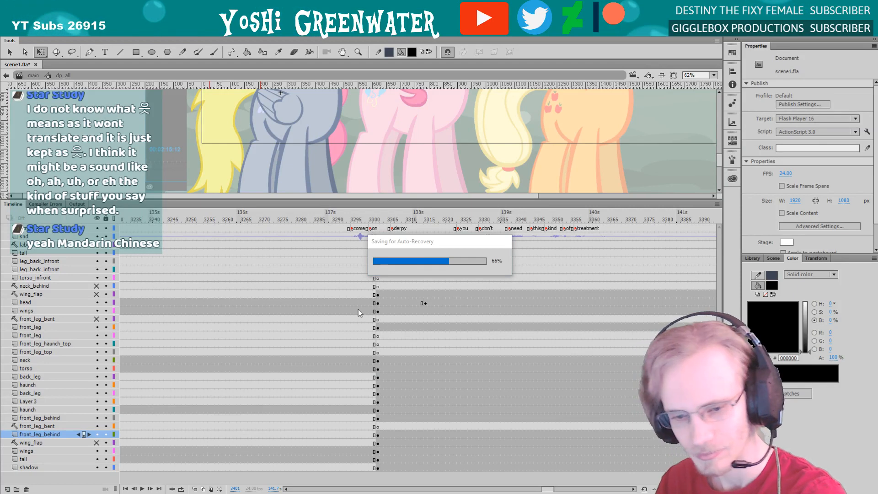
Move the upper wing_flap keyframe at frame 3302 to the upper tail layer and leave a blank keyframe in its place
{"action": "left_click", "coordinate": [376, 295]}
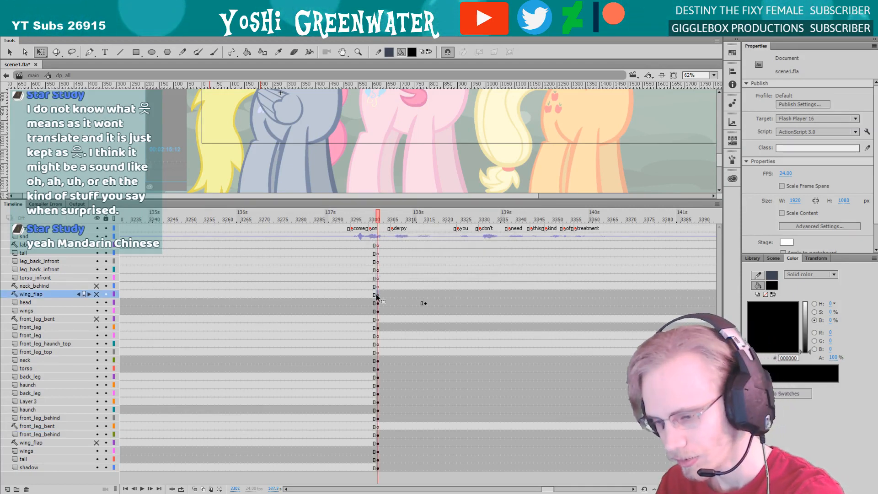
{"action": "left_click_drag", "start_coordinate": [343, 201], "coordinate": [342, 203]}
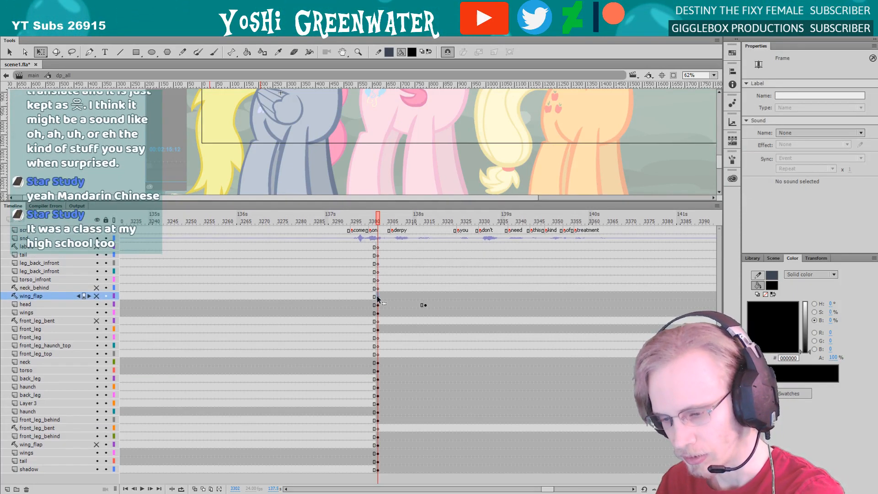
{"action": "left_click", "coordinate": [378, 247]}
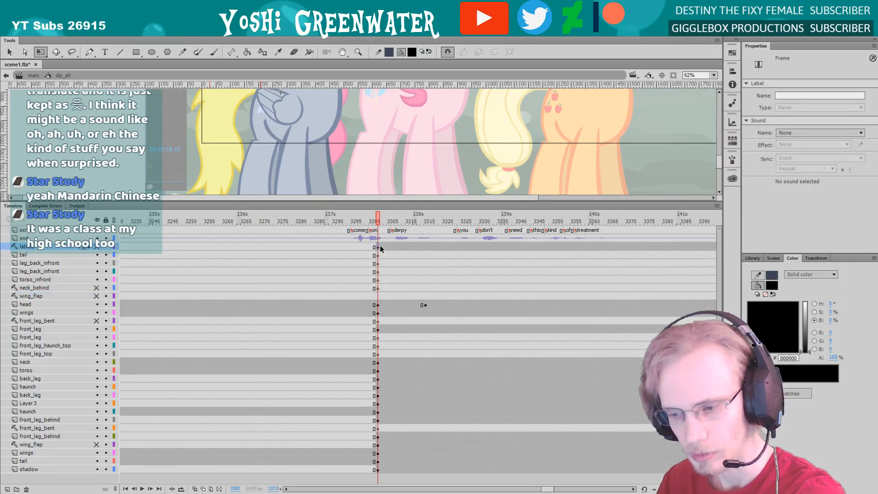
{"action": "left_click", "coordinate": [71, 247]}
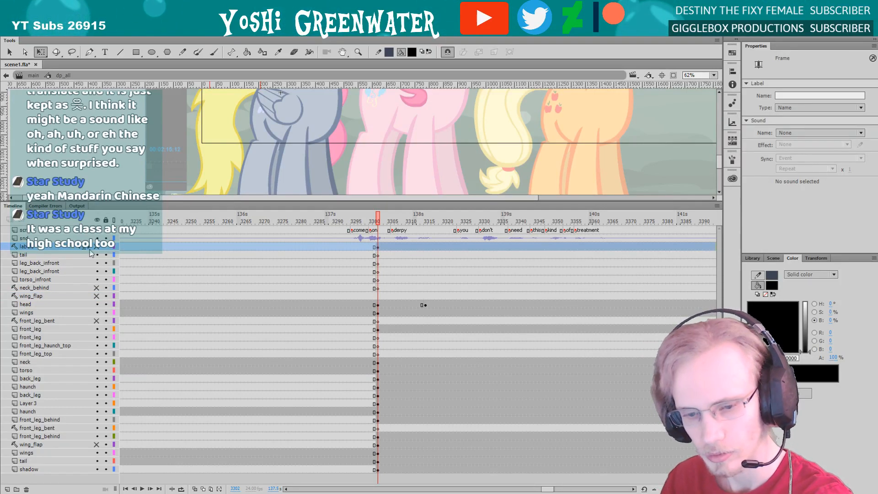
{"action": "left_click", "coordinate": [378, 247]}
{"action": "left_click_drag", "start_coordinate": [378, 248], "coordinate": [377, 255]}
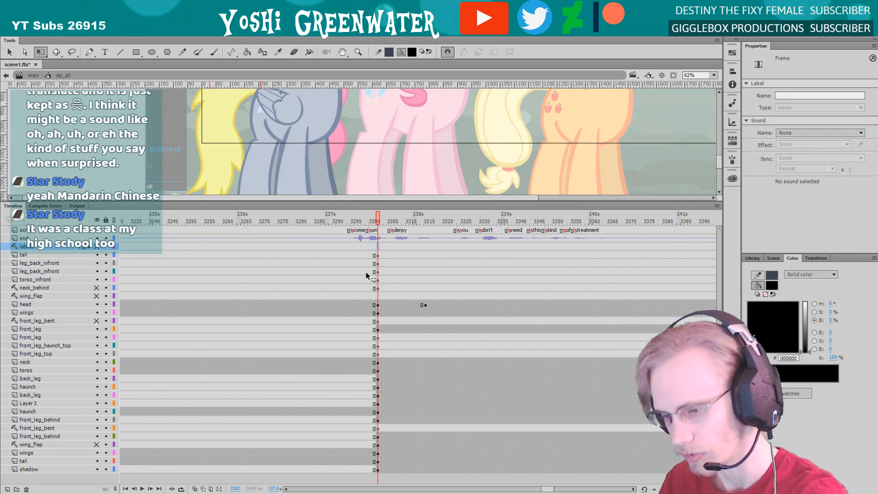
{"action": "left_click", "coordinate": [379, 296]}
Move the head and upper wings keyframes from frame 3302 onward to the two leg_back_infront layers, leaving blank keyframes behind
{"action": "left_click_drag", "start_coordinate": [378, 304], "coordinate": [378, 267]}
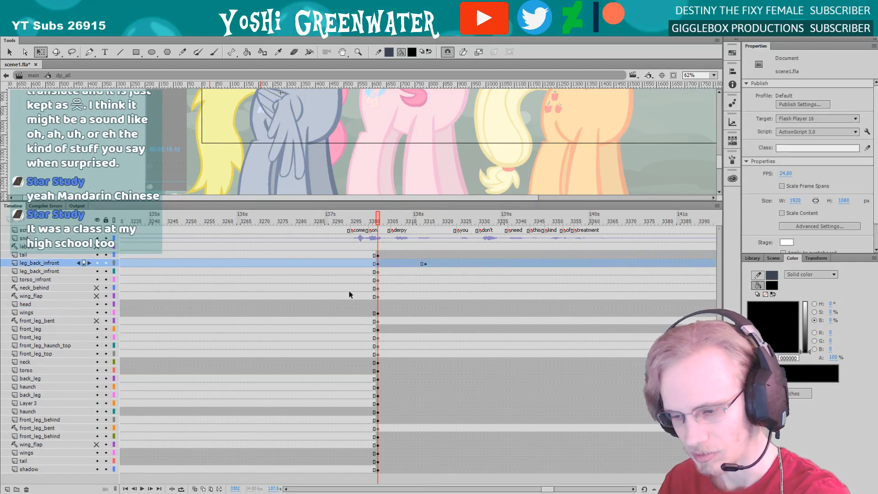
{"action": "left_click", "coordinate": [377, 303]}
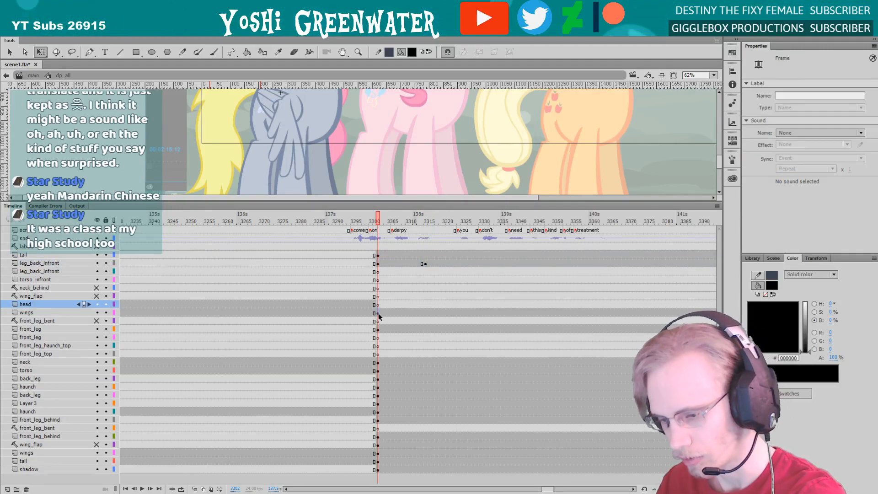
{"action": "left_click", "coordinate": [378, 313]}
{"action": "left_click", "coordinate": [378, 272]}
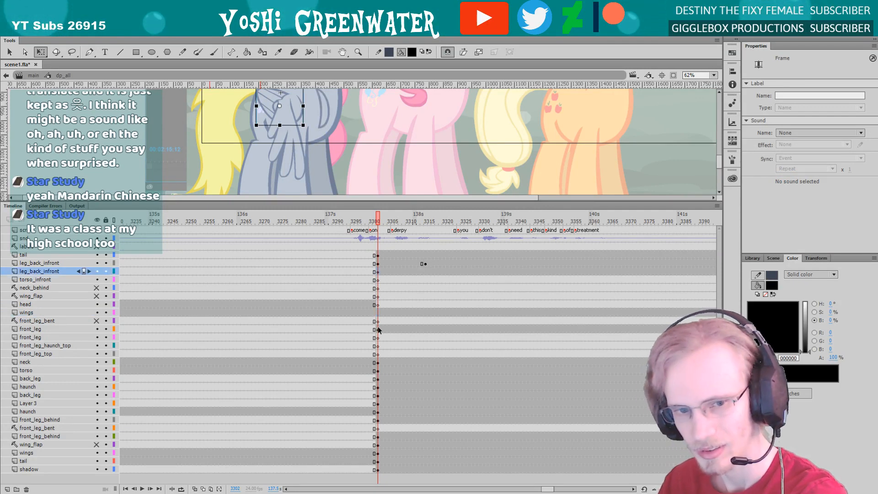
{"action": "left_click", "coordinate": [378, 312]}
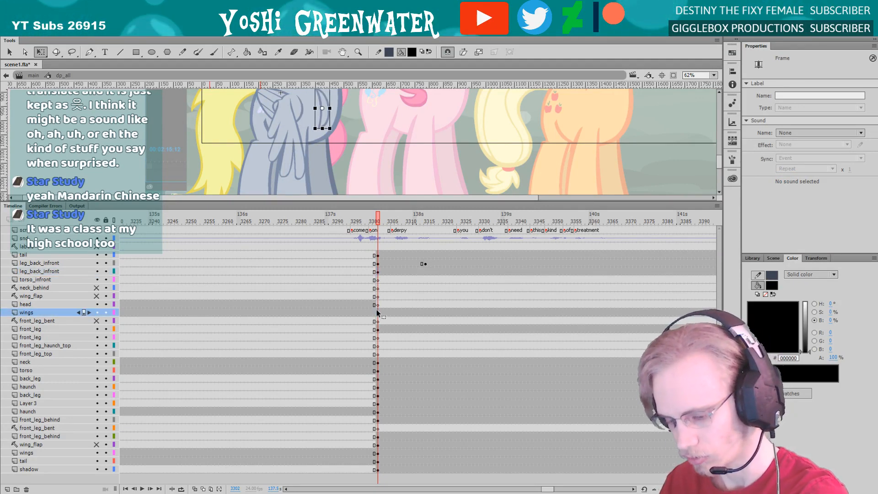
Move the upper front_leg keyframe at frame 3302 to the torso_infront layer and blank its original frame
{"action": "left_click", "coordinate": [378, 330]}
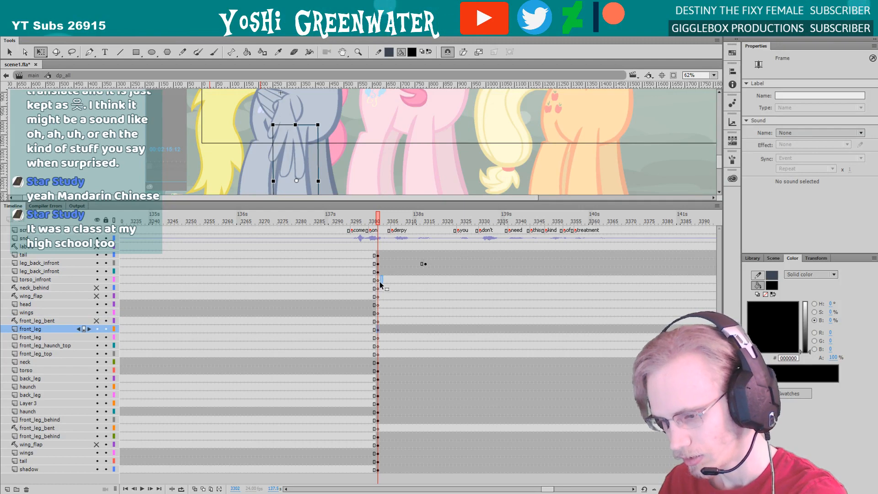
{"action": "left_click_drag", "start_coordinate": [380, 282], "coordinate": [379, 280]}
{"action": "left_click", "coordinate": [377, 329]}
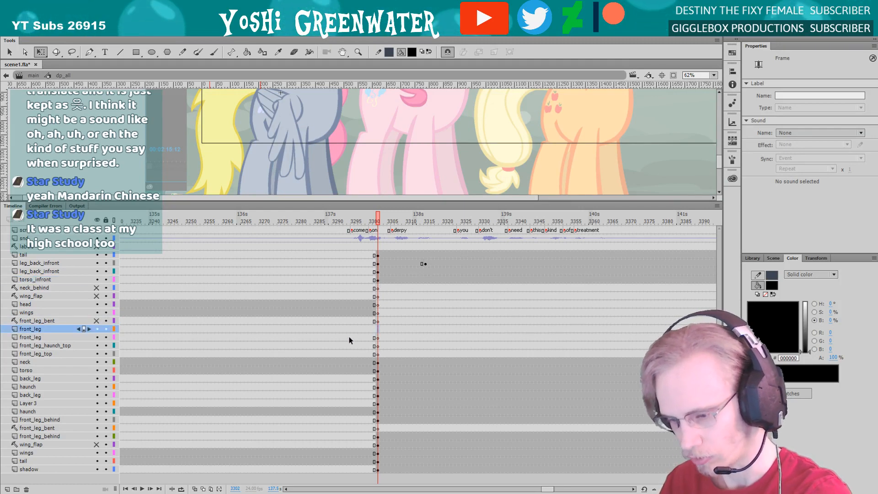
Move the frame 3302 keyframes of neck through front_leg_behind up to neck_behind through front_leg_haunch_top, and insert blank keyframes in their old places
{"action": "left_click", "coordinate": [378, 420]}
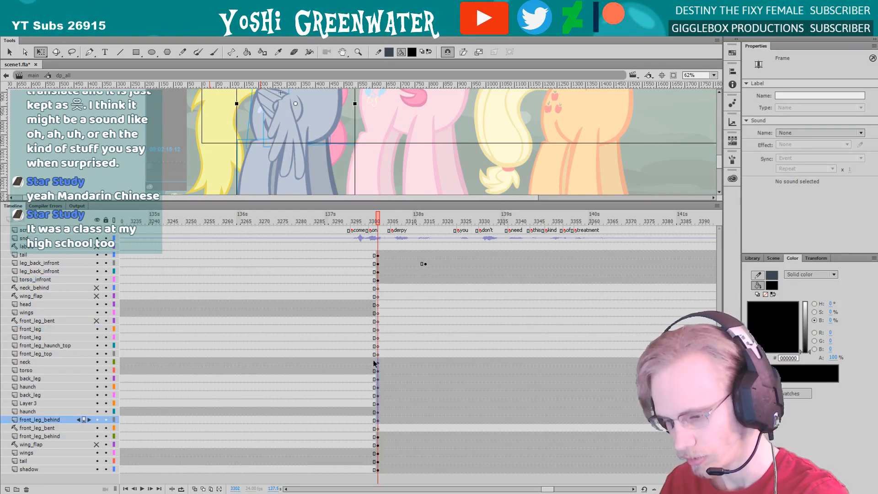
{"action": "left_click_drag", "start_coordinate": [379, 347], "coordinate": [379, 292]}
{"action": "left_click_drag", "start_coordinate": [378, 362], "coordinate": [377, 418]}
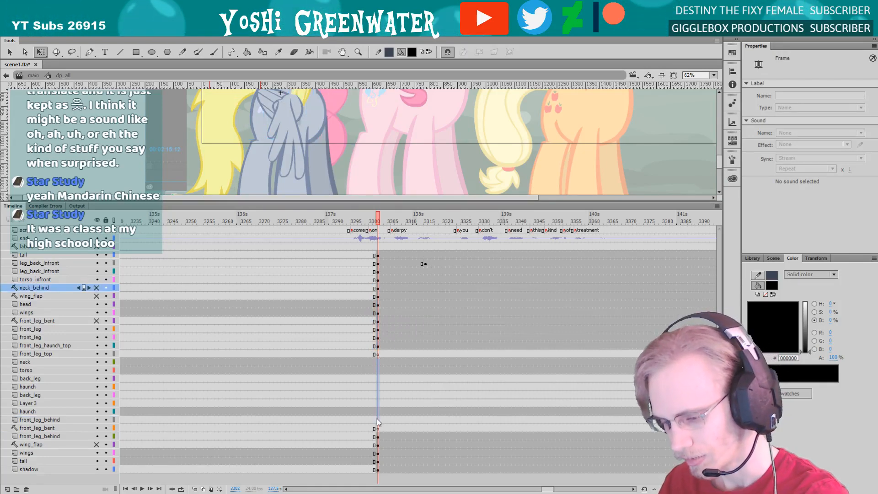
{"action": "key", "text": "F7"}
Move the frame 3302 keyframes of front_leg_behind through shadow up to front_leg_top through haunch, and insert blank keyframes in their old places
{"action": "left_click_drag", "start_coordinate": [379, 471], "coordinate": [378, 440]}
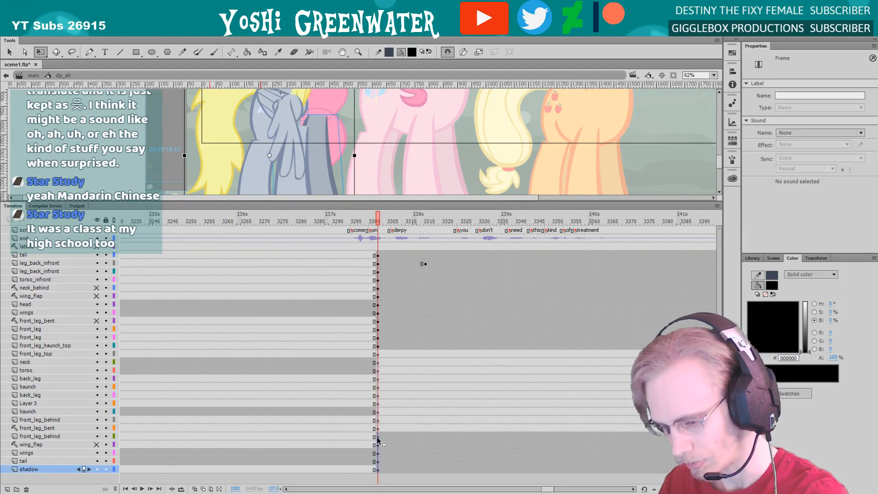
{"action": "left_click_drag", "start_coordinate": [379, 358], "coordinate": [378, 354]}
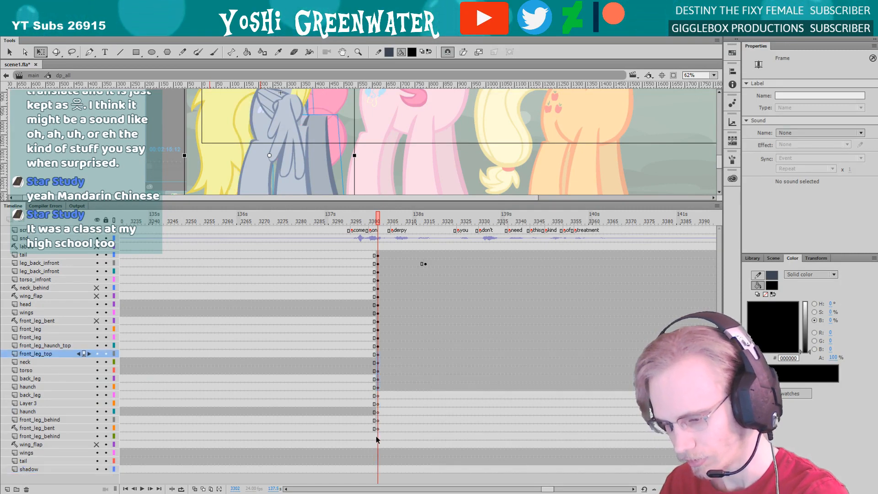
{"action": "left_click_drag", "start_coordinate": [377, 436], "coordinate": [379, 461]}
{"action": "key", "text": "F7"}
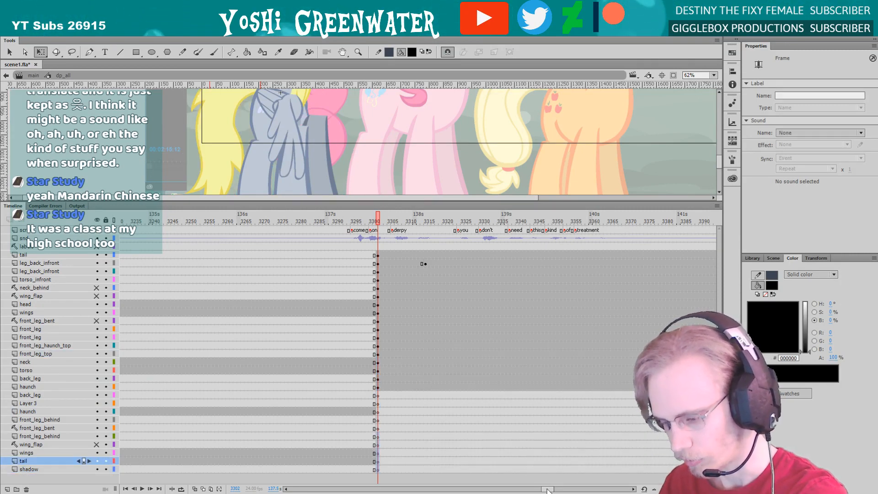
Shift the frame 3302 keyframes of neck_behind through haunch two layers down to head through Layer 3, leaving blank keyframes on neck_behind and wing_flap
{"action": "left_click_drag", "start_coordinate": [548, 489], "coordinate": [549, 490]}
{"action": "left_click_drag", "start_coordinate": [281, 201], "coordinate": [281, 230]}
{"action": "mouse_move", "coordinate": [260, 194]}
{"action": "left_mouse_down"}
{"action": "mouse_move", "coordinate": [265, 292]}
{"action": "mouse_move", "coordinate": [270, 251]}
{"action": "mouse_move", "coordinate": [284, 234]}
{"action": "mouse_move", "coordinate": [230, 212]}
{"action": "mouse_move", "coordinate": [259, 208]}
{"action": "left_mouse_up"}
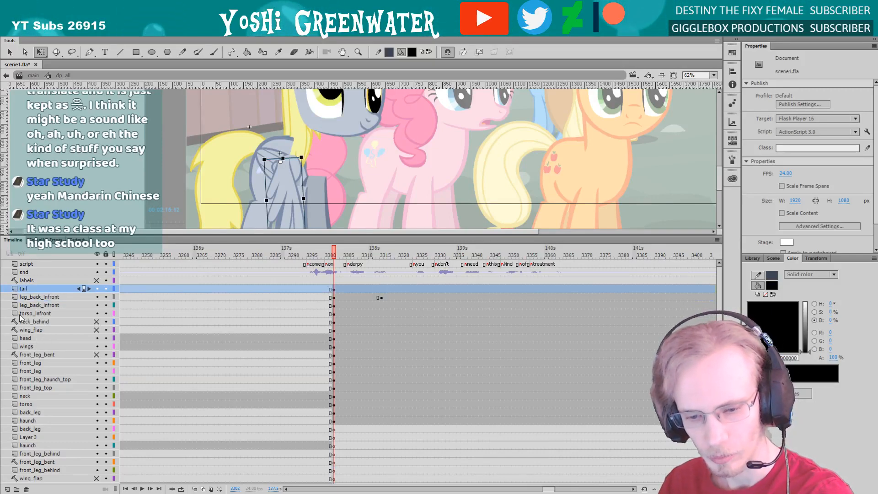
{"action": "left_click", "coordinate": [34, 322]}
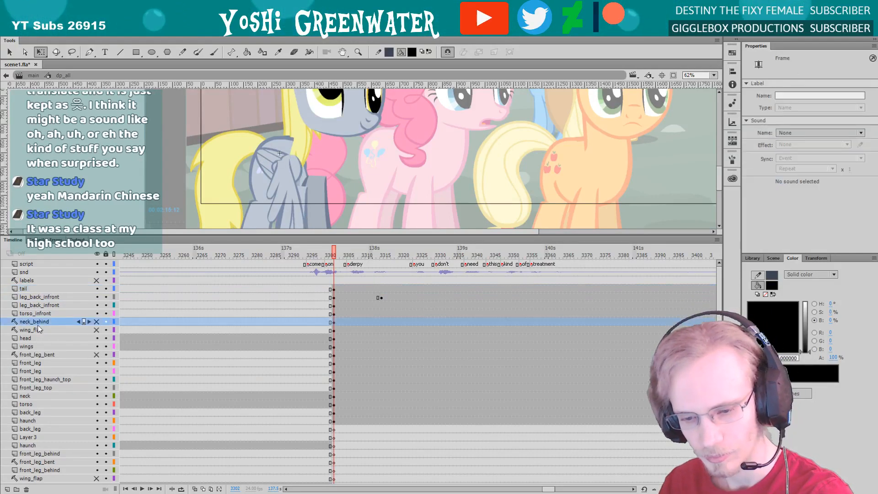
{"action": "left_click", "coordinate": [334, 330]}
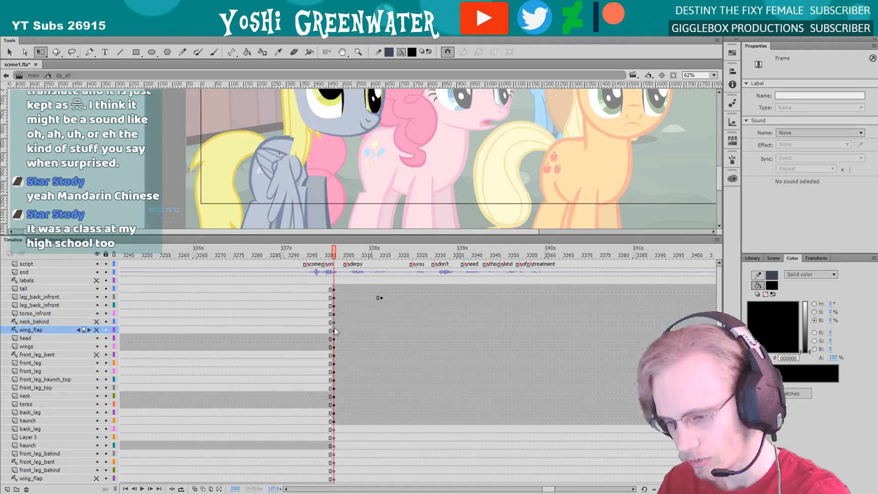
{"action": "left_click", "coordinate": [334, 421]}
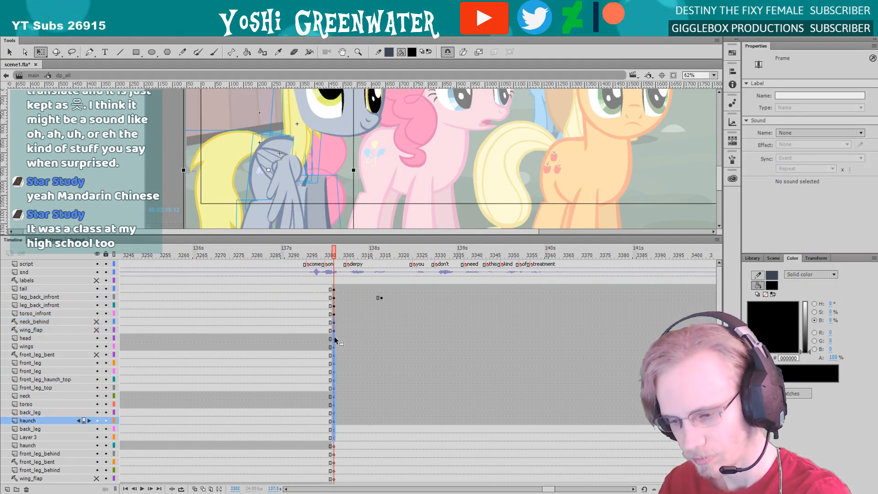
{"action": "left_click", "coordinate": [335, 339]}
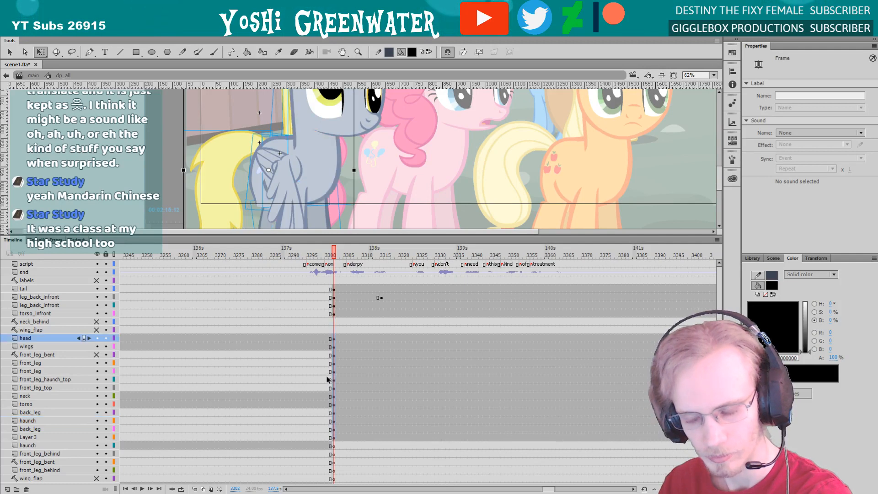
{"action": "left_click", "coordinate": [334, 329]}
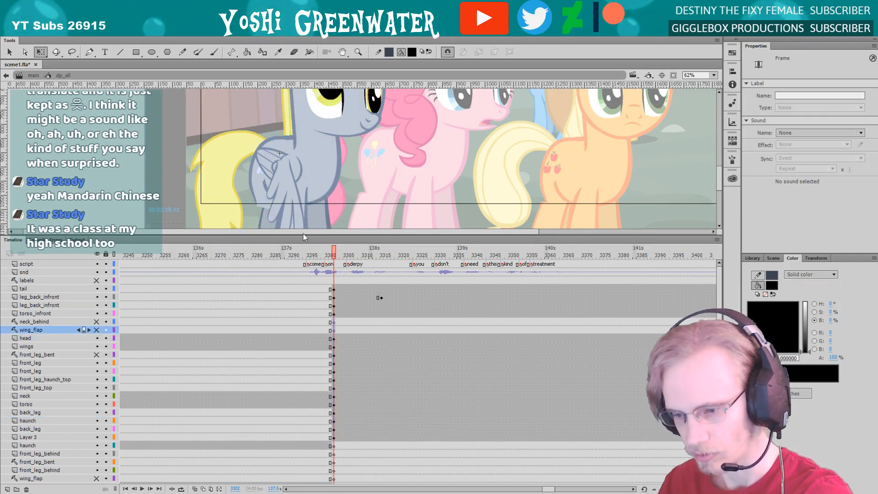
Delete the grey pony's dp_wing_flap_3q instance from the tail layer at frame 3302
{"action": "left_click_drag", "start_coordinate": [302, 240], "coordinate": [302, 244]}
{"action": "left_click_drag", "start_coordinate": [209, 211], "coordinate": [220, 217]}
{"action": "left_click", "coordinate": [259, 219]}
{"action": "left_click", "coordinate": [289, 196]}
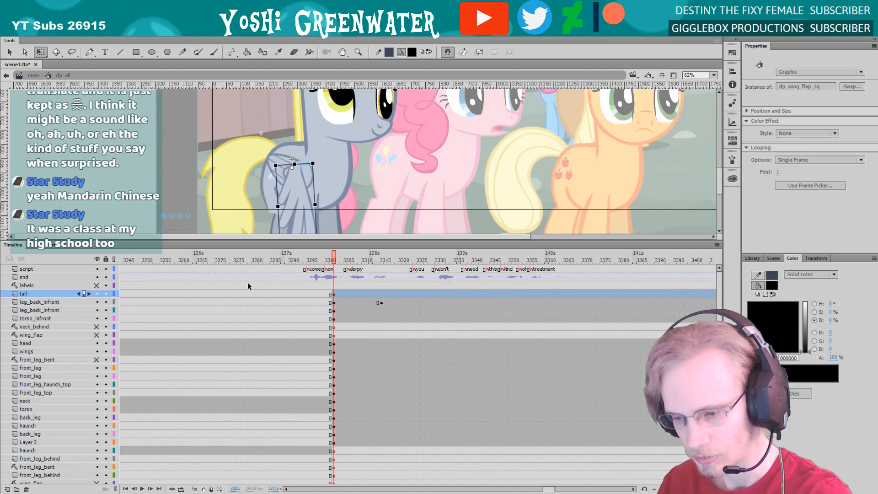
{"action": "key", "text": "Delete"}
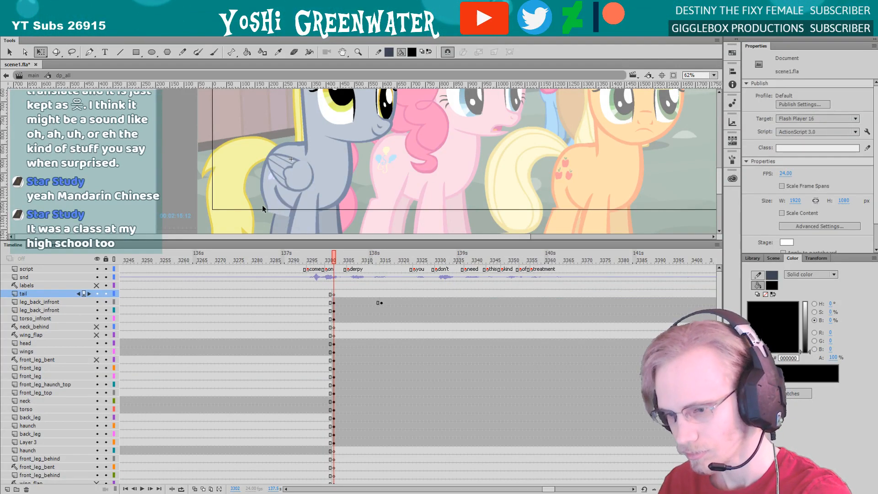
Shift the frame 3302 keyframes of front_leg_bent through Layer 3 one layer down to front_leg through haunch, leaving a blank keyframe on front_leg_bent
{"action": "mouse_move", "coordinate": [262, 205]}
{"action": "left_mouse_down"}
{"action": "mouse_move", "coordinate": [254, 197]}
{"action": "mouse_move", "coordinate": [276, 208]}
{"action": "left_mouse_up"}
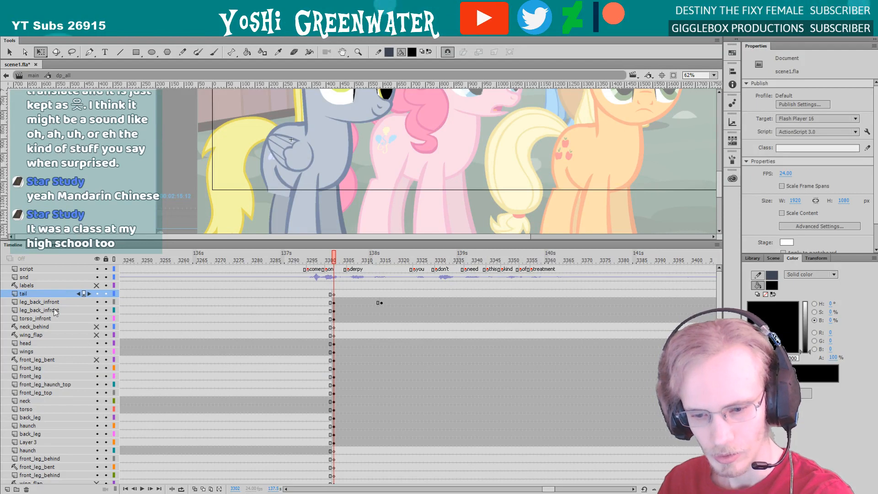
{"action": "left_click", "coordinate": [44, 343]}
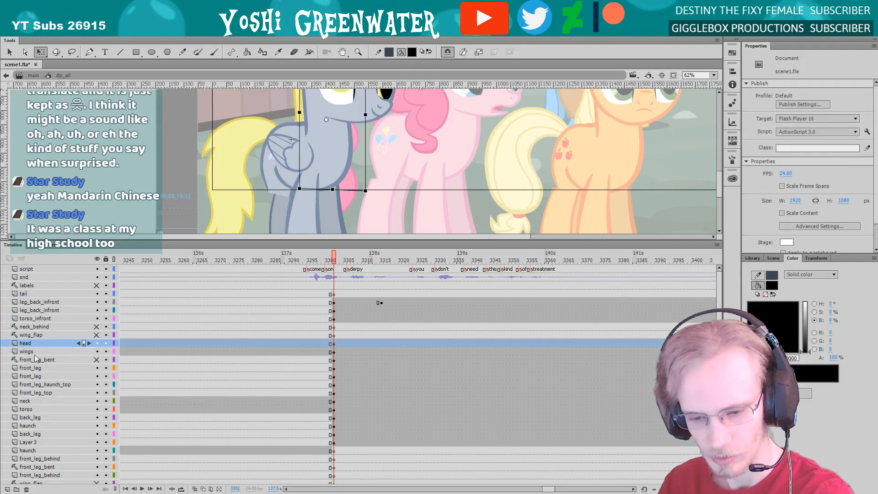
{"action": "left_click", "coordinate": [57, 360]}
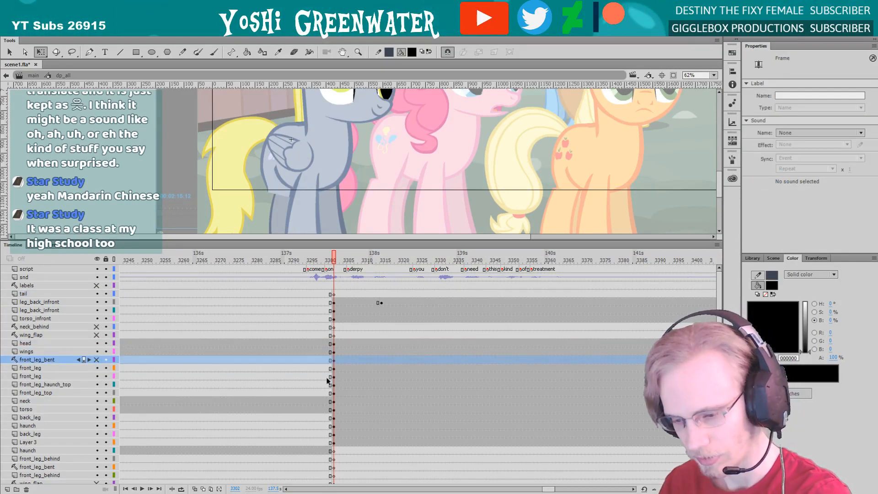
{"action": "left_click_drag", "start_coordinate": [334, 367], "coordinate": [334, 442]}
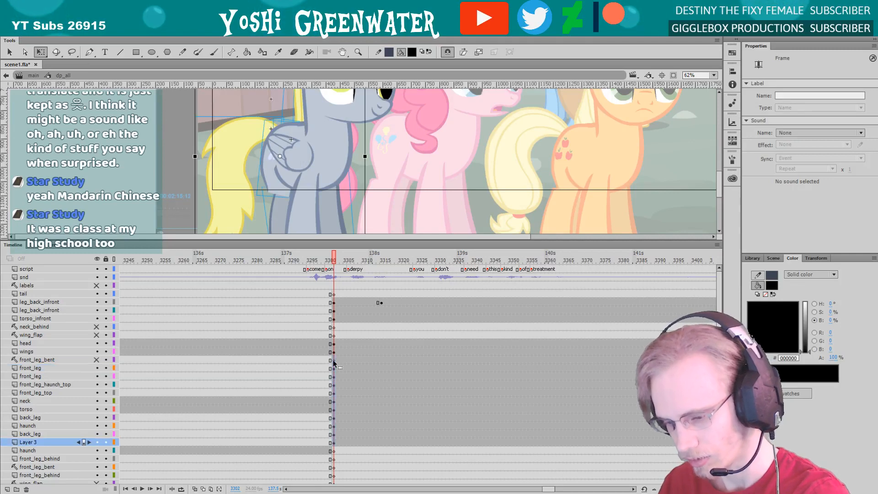
{"action": "key", "text": "ctrl+z"}
{"action": "left_click", "coordinate": [334, 368]}
{"action": "key", "text": "ctrl+alt+v"}
{"action": "left_click", "coordinate": [333, 359]}
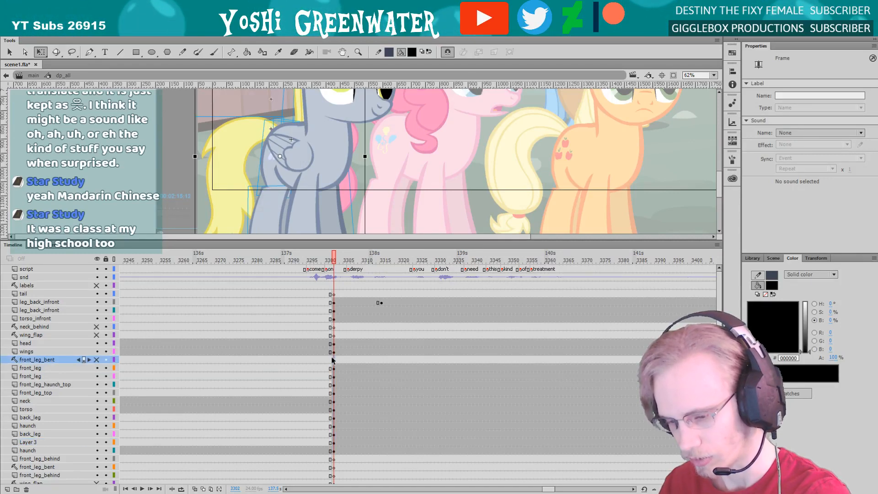
{"action": "key", "text": "F7"}
Check which of the grey pony's legs the upper front_leg layer holds at frame 3302
{"action": "left_click_drag", "start_coordinate": [239, 224], "coordinate": [212, 211]}
{"action": "left_click_drag", "start_coordinate": [255, 241], "coordinate": [255, 210]}
{"action": "left_click_drag", "start_coordinate": [220, 169], "coordinate": [304, 170]}
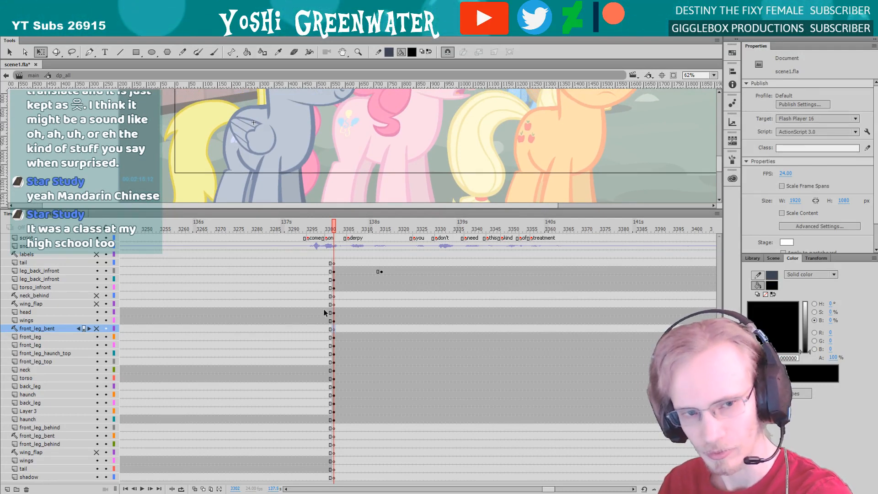
{"action": "left_click_drag", "start_coordinate": [300, 210], "coordinate": [300, 206]}
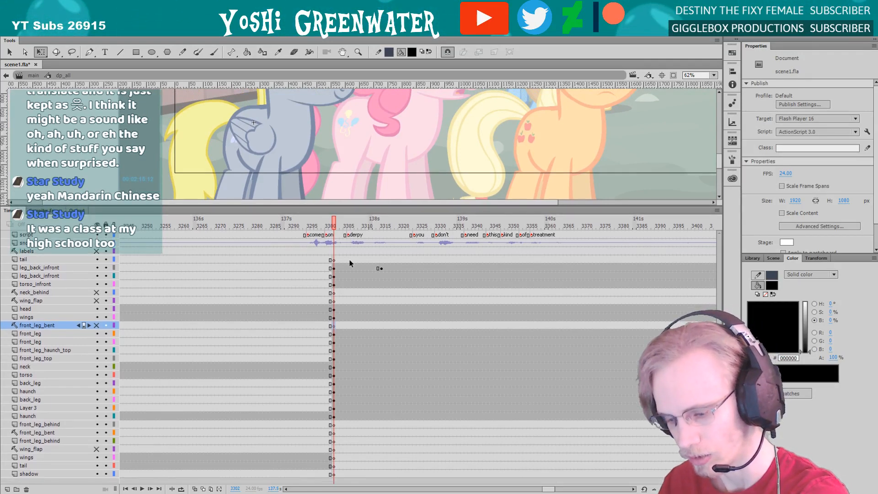
{"action": "left_click_drag", "start_coordinate": [547, 486], "coordinate": [548, 487]}
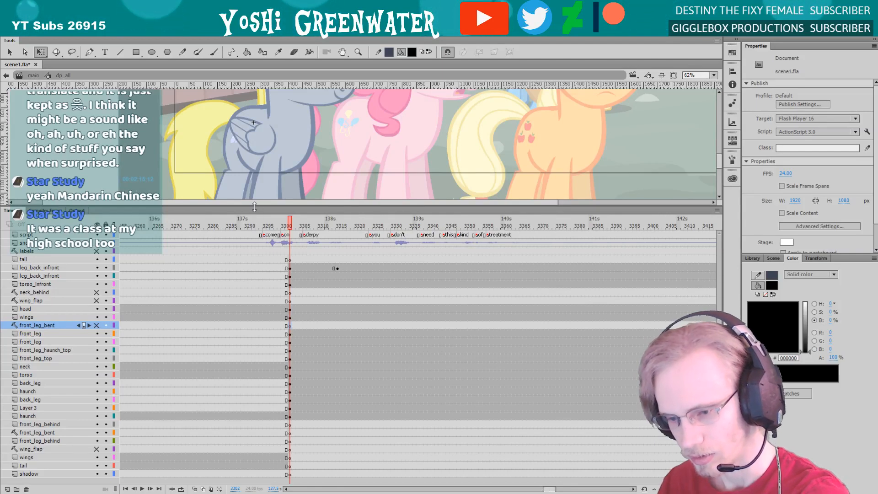
{"action": "left_click_drag", "start_coordinate": [204, 206], "coordinate": [204, 206]}
{"action": "left_click_drag", "start_coordinate": [131, 180], "coordinate": [140, 173]}
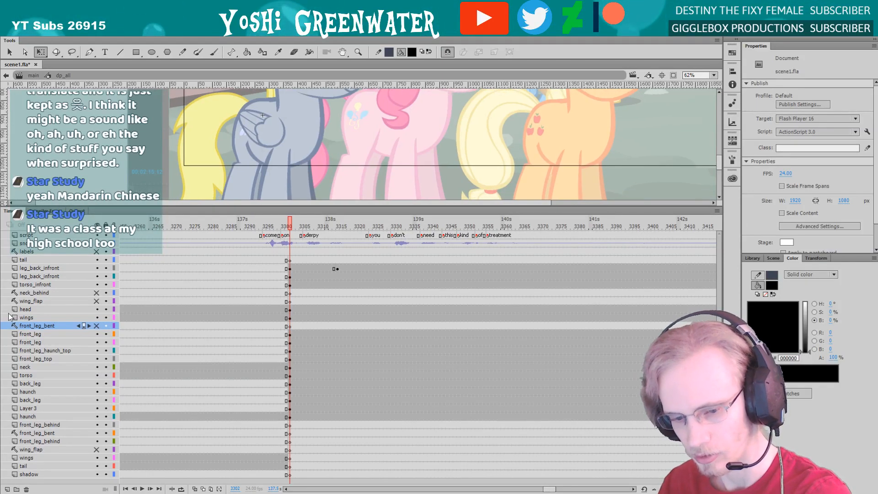
{"action": "left_click", "coordinate": [39, 333]}
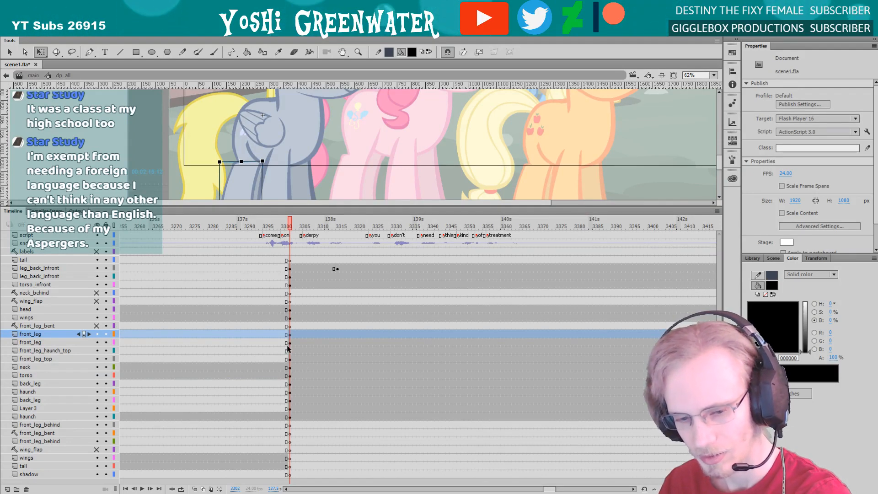
{"action": "left_click_drag", "start_coordinate": [261, 207], "coordinate": [262, 233]}
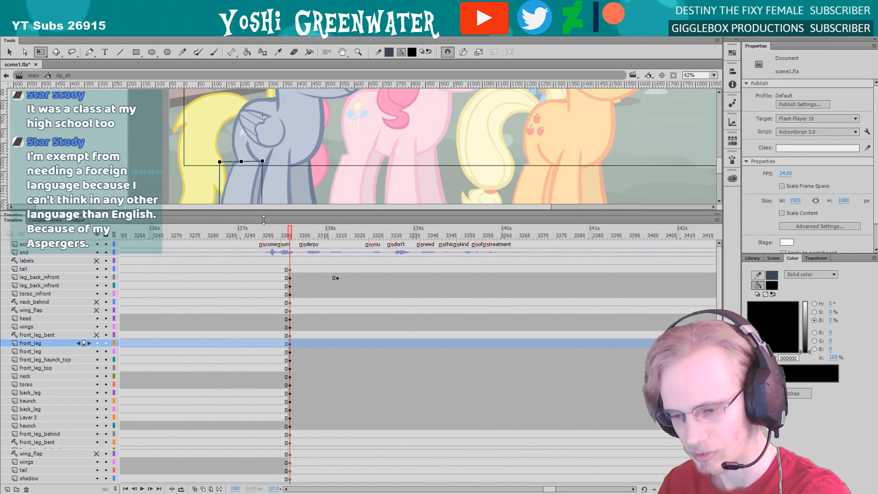
{"action": "left_click", "coordinate": [160, 203]}
{"action": "left_click_drag", "start_coordinate": [174, 178], "coordinate": [160, 192]}
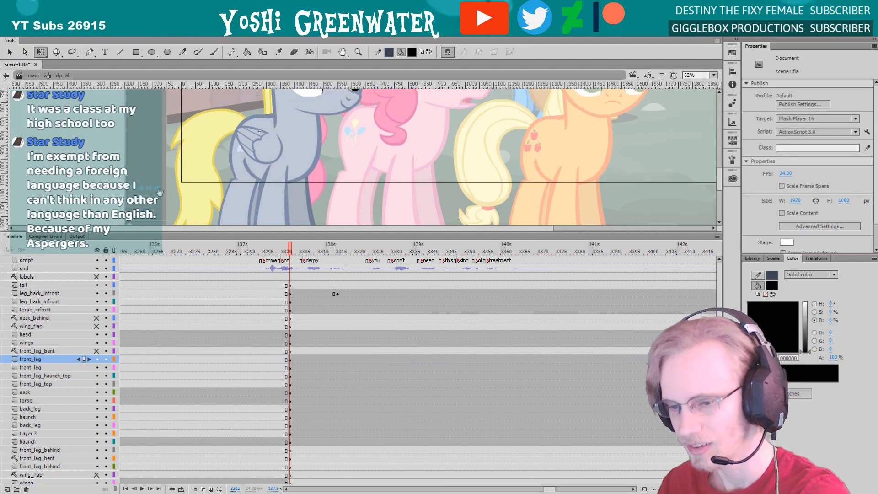
Inspect the grey pony's leg instances and their layers, briefly hiding the upper front_leg layer for comparison
{"action": "left_click", "coordinate": [259, 193]}
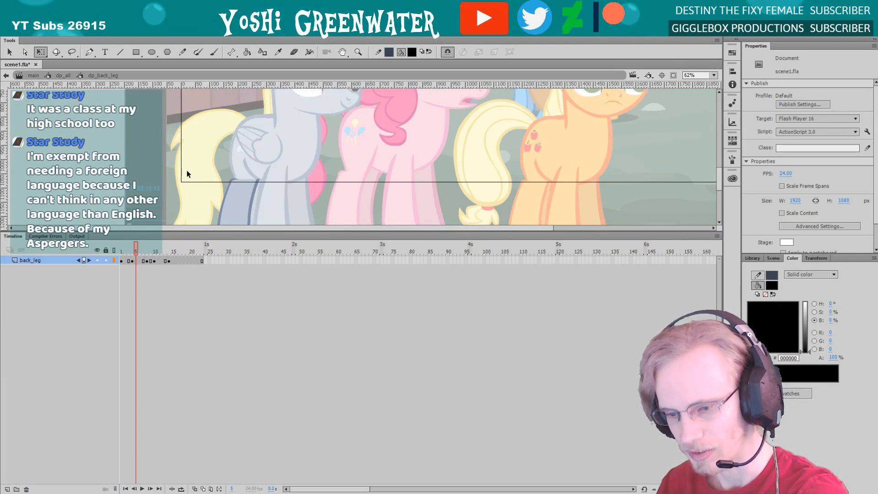
{"action": "left_click", "coordinate": [247, 196]}
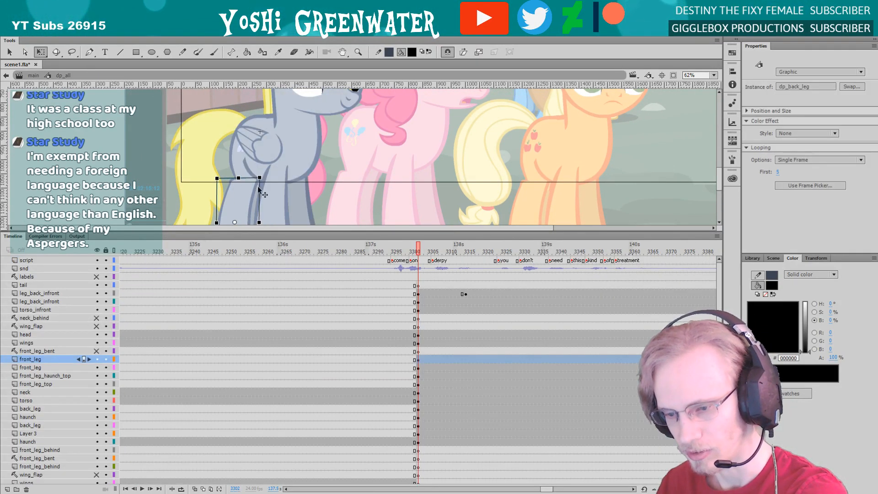
{"action": "left_click", "coordinate": [259, 187]}
{"action": "left_click", "coordinate": [256, 187]}
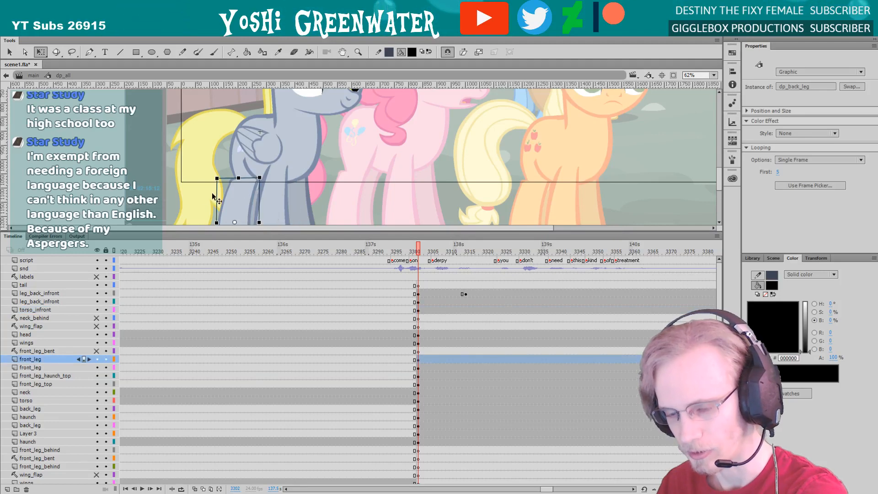
{"action": "left_click", "coordinate": [97, 360]}
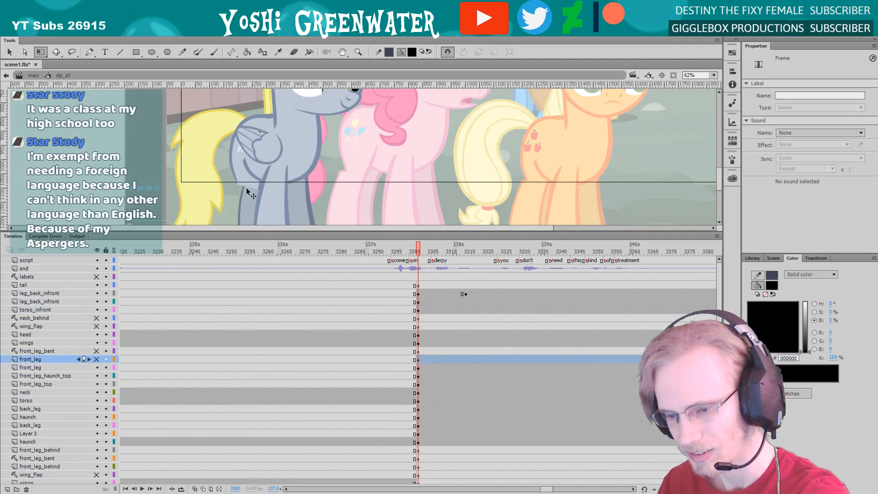
{"action": "left_click", "coordinate": [96, 359]}
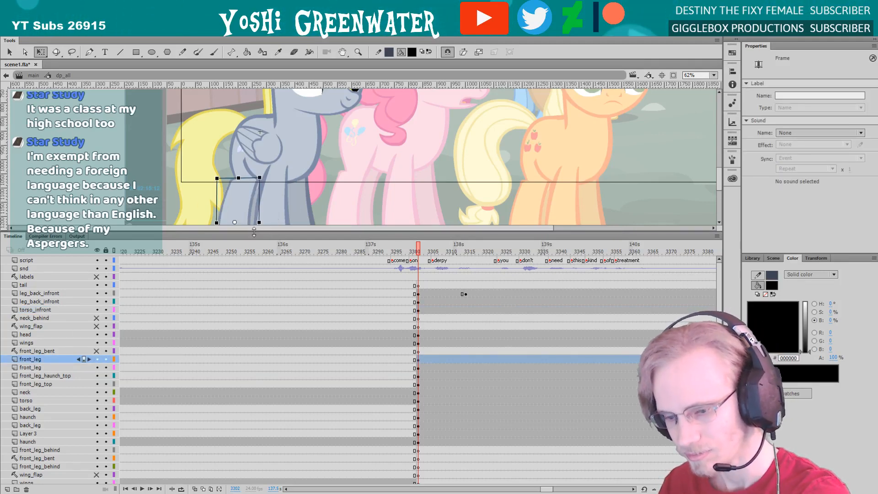
{"action": "left_click_drag", "start_coordinate": [253, 232], "coordinate": [254, 284]}
{"action": "left_click", "coordinate": [276, 213]}
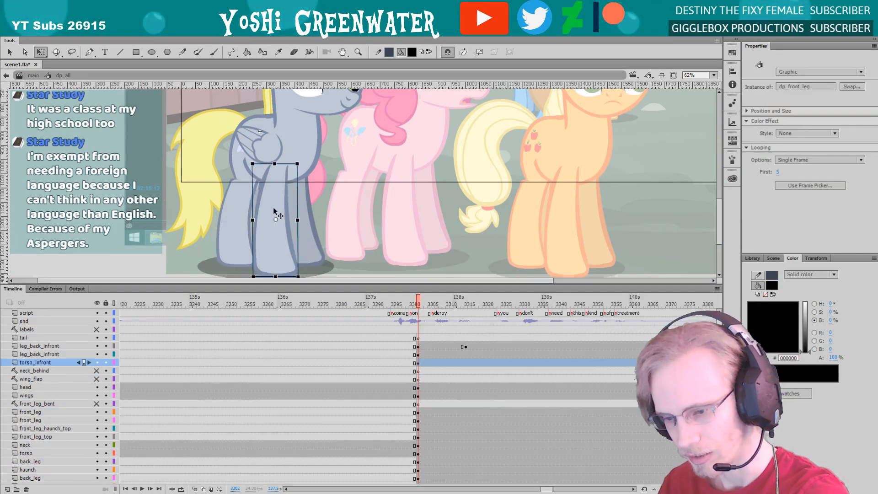
{"action": "left_click", "coordinate": [296, 208]}
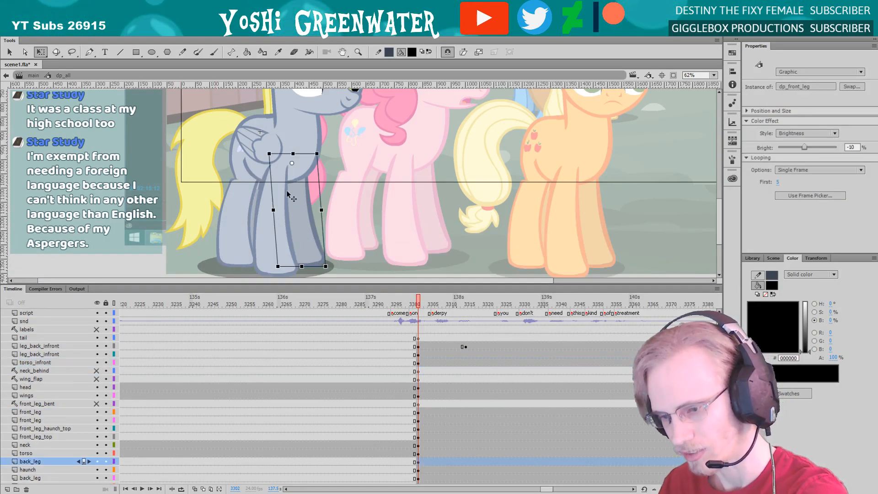
{"action": "left_click", "coordinate": [276, 191]}
Examine the lower outline inside the grey pony's dp_torso symbol, return to dp_all and clear the selection
{"action": "left_click_drag", "start_coordinate": [211, 168], "coordinate": [226, 231]}
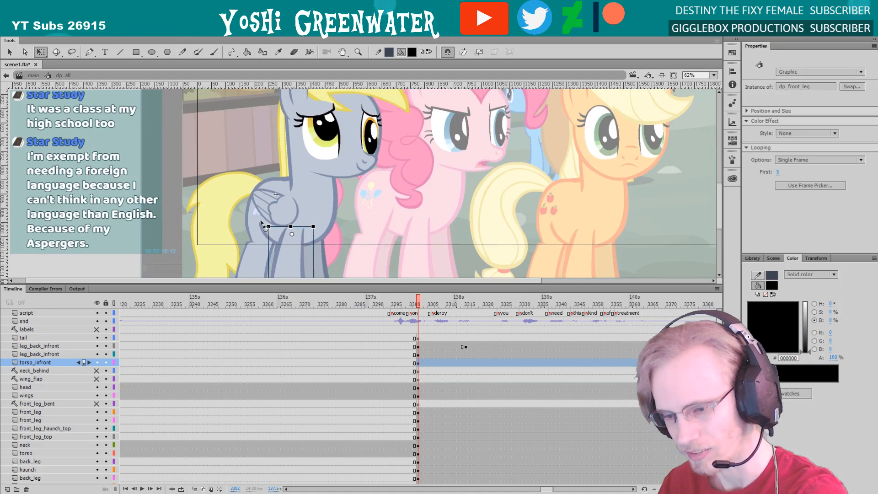
{"action": "left_click", "coordinate": [269, 239]}
{"action": "double_click", "coordinate": [270, 229]}
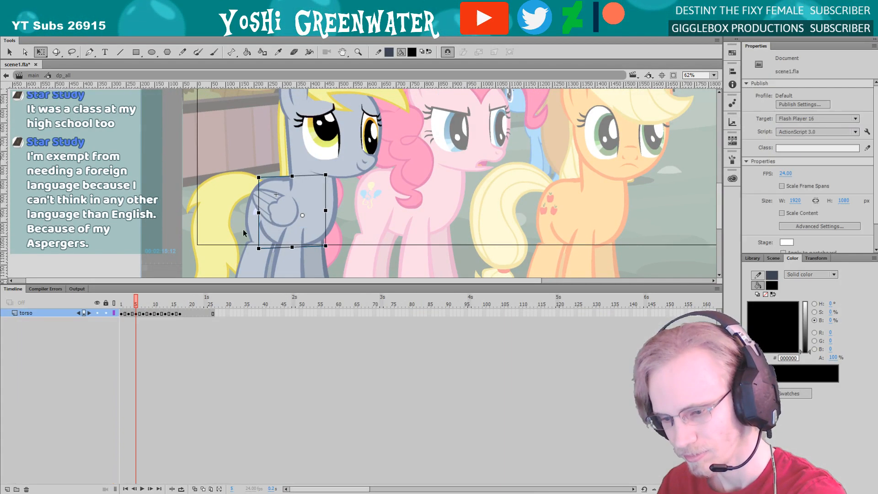
{"action": "key", "text": "z"}
{"action": "left_click_drag", "start_coordinate": [242, 202], "coordinate": [277, 255]}
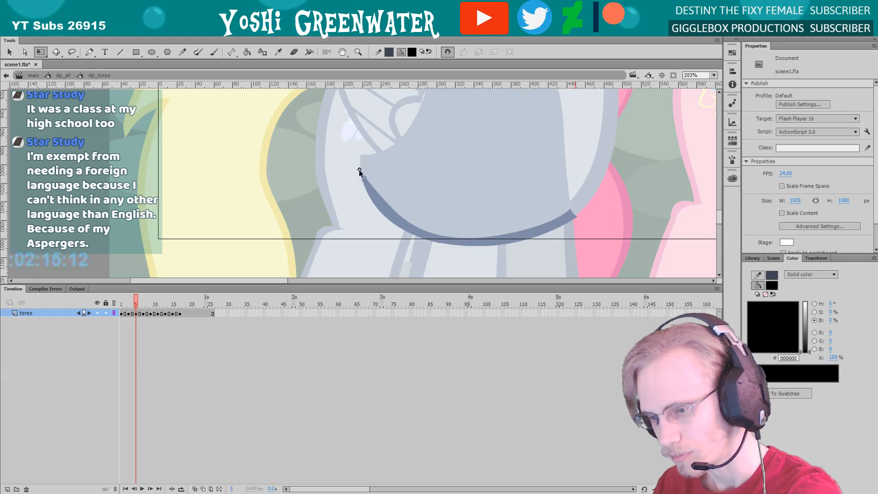
{"action": "double_click", "coordinate": [289, 202]}
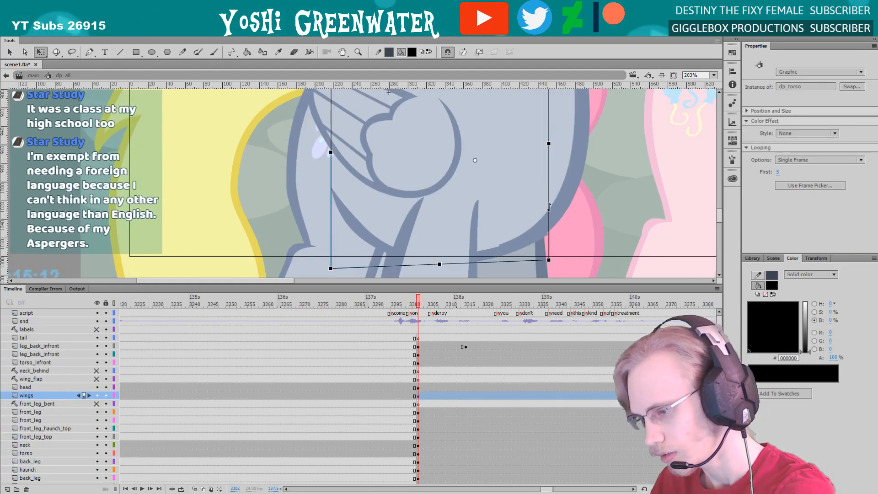
{"action": "left_click", "coordinate": [570, 217]}
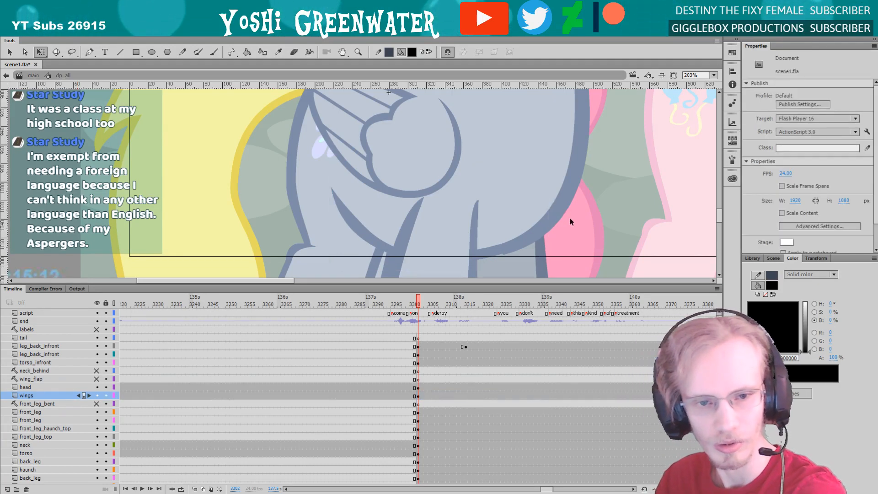
Save the scene1.fla file
{"action": "left_click_drag", "start_coordinate": [278, 172], "coordinate": [257, 253]}
{"action": "key", "text": "z"}
{"action": "left_click", "coordinate": [266, 204], "text": "alt"}
{"action": "left_click", "coordinate": [267, 204], "text": "alt"}
{"action": "left_click_drag", "start_coordinate": [160, 107], "coordinate": [317, 264]}
{"action": "left_click_drag", "start_coordinate": [270, 195], "coordinate": [222, 245]}
{"action": "key", "text": "q"}
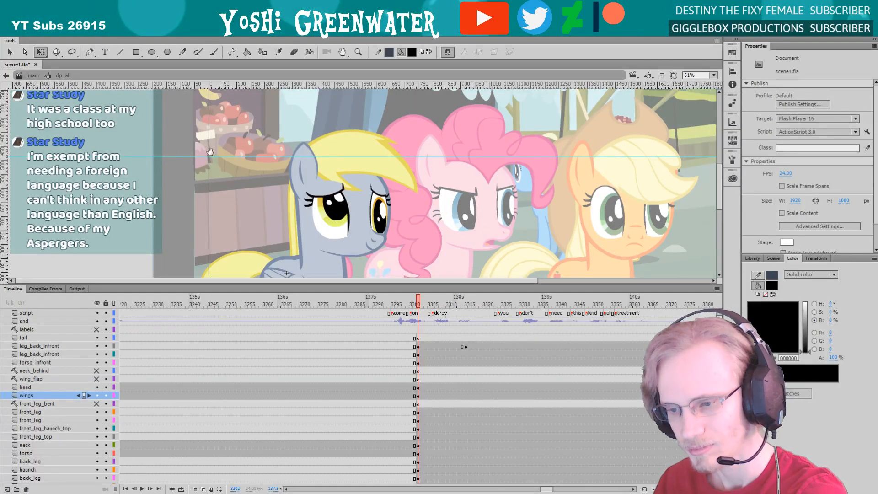
{"action": "scroll", "coordinate": [238, 171], "scroll_direction": "down", "scroll_amount": 2}
{"action": "key", "text": "ctrl+s"}
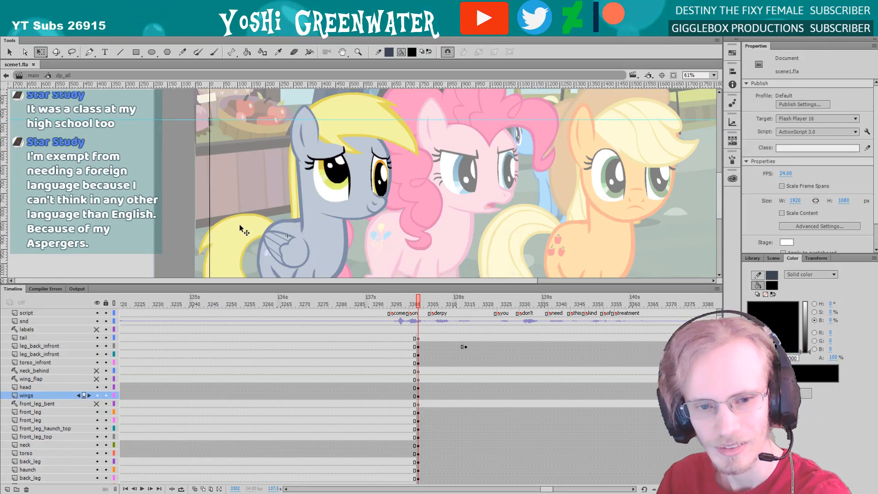
Open the grey pony's dp_head_all symbol from its instance in dp_all for editing
{"action": "scroll", "coordinate": [186, 196], "scroll_direction": "down", "scroll_amount": 5}
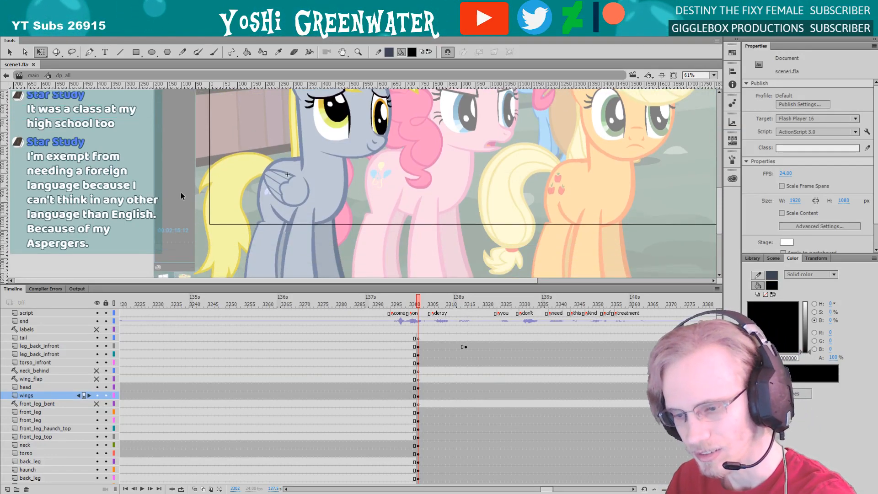
{"action": "scroll", "coordinate": [196, 235], "scroll_direction": "up", "scroll_amount": 1}
{"action": "left_click_drag", "start_coordinate": [203, 286], "coordinate": [207, 252]}
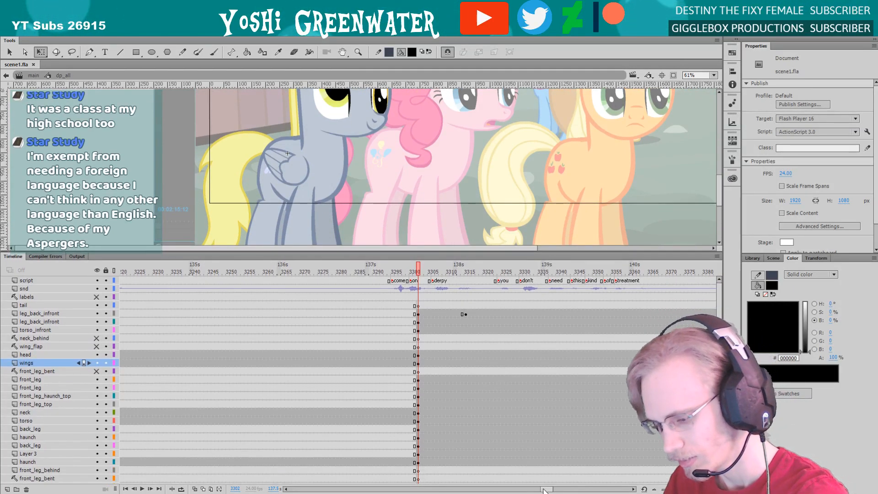
{"action": "left_click_drag", "start_coordinate": [543, 488], "coordinate": [547, 489]}
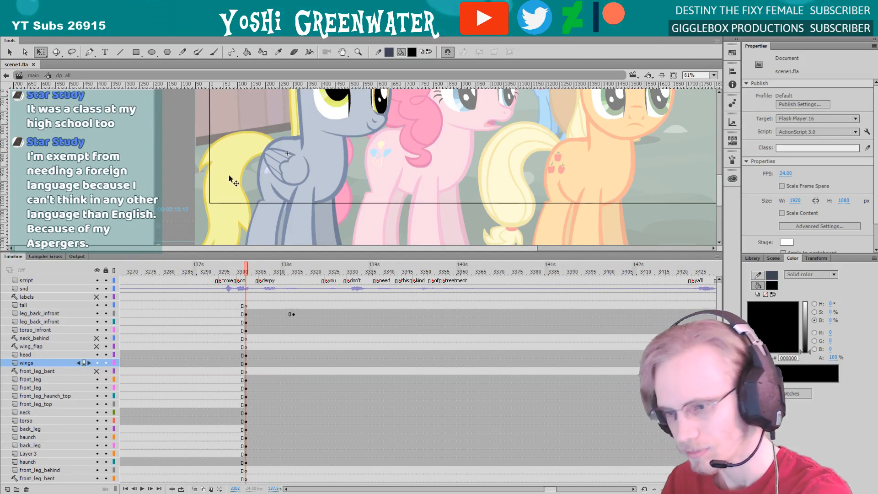
{"action": "left_click_drag", "start_coordinate": [181, 138], "coordinate": [196, 177]}
{"action": "left_click_drag", "start_coordinate": [275, 130], "coordinate": [235, 168]}
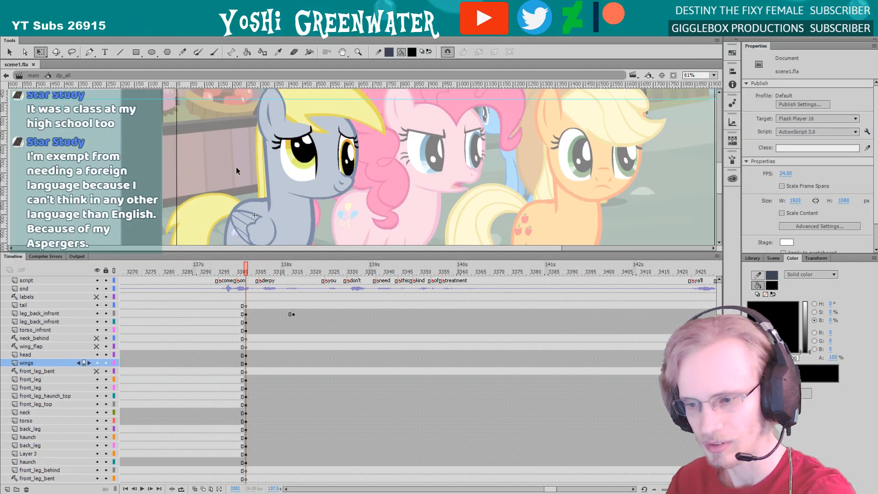
{"action": "left_click", "coordinate": [299, 163]}
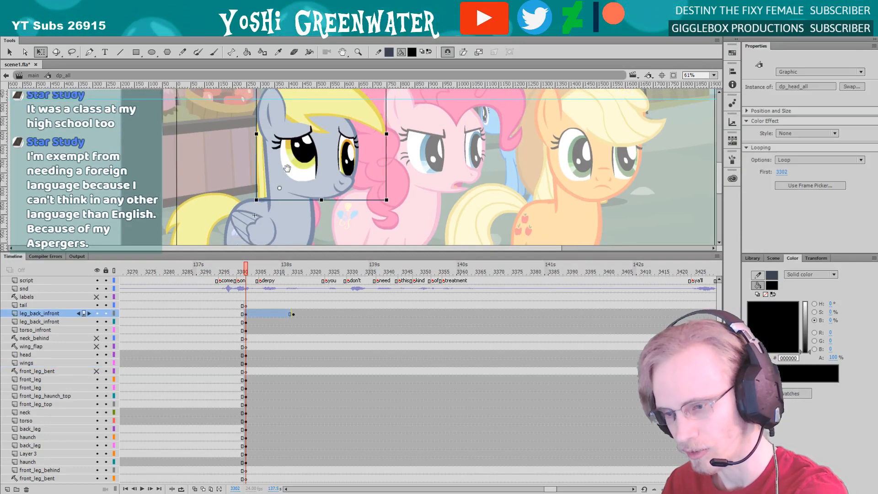
{"action": "double_click", "coordinate": [302, 169]}
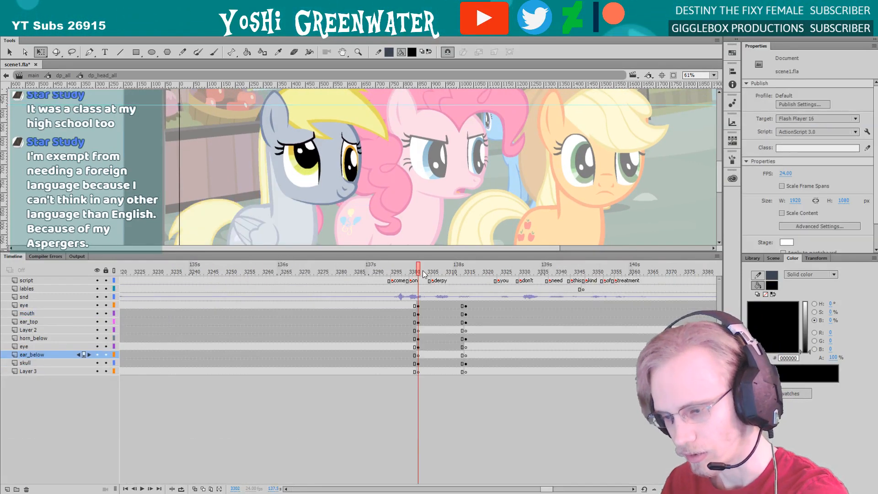
Examine the grey pony's blink and head turn in dp_head_all between frames 3302 and 3320
{"action": "left_click", "coordinate": [466, 272]}
{"action": "key", "text": "comma"}
{"action": "key", "text": "comma"}
{"action": "key", "text": "comma"}
{"action": "key", "text": "comma"}
{"action": "key", "text": "comma"}
{"action": "key", "text": "comma"}
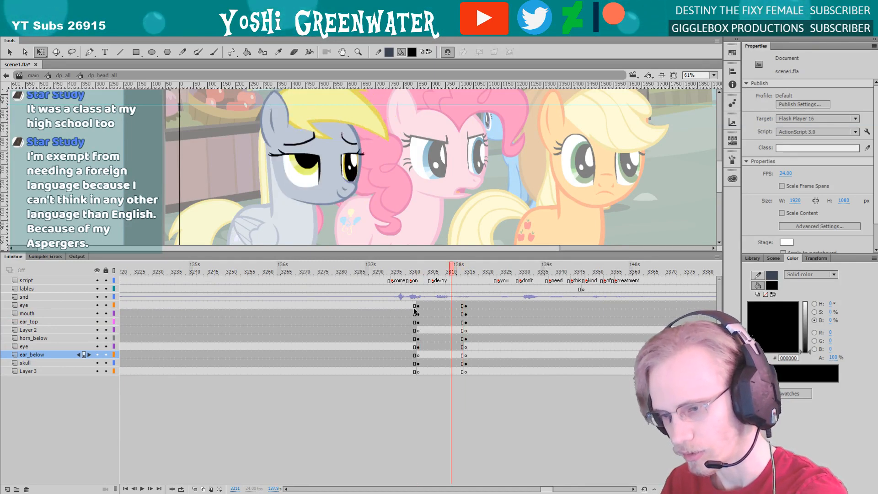
{"action": "key", "text": "period"}
{"action": "key", "text": "period"}
{"action": "key", "text": "period"}
{"action": "key", "text": "period"}
{"action": "key", "text": "period"}
{"action": "key", "text": "period"}
{"action": "key", "text": "period"}
{"action": "key", "text": "period"}
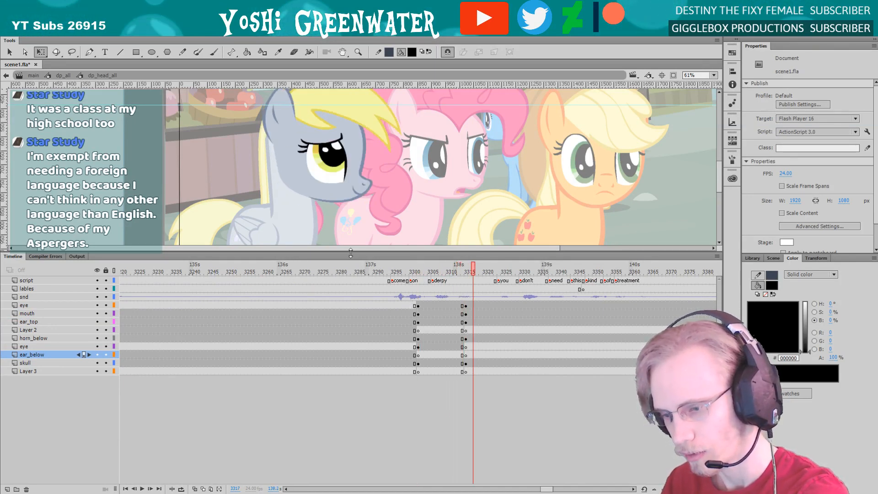
{"action": "left_click_drag", "start_coordinate": [348, 259], "coordinate": [348, 280]}
{"action": "left_click_drag", "start_coordinate": [291, 217], "coordinate": [298, 249]}
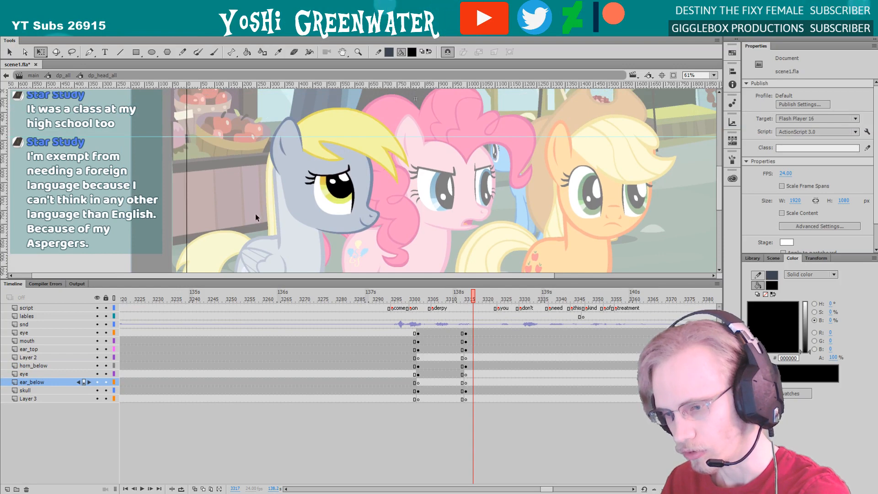
{"action": "left_click_drag", "start_coordinate": [546, 489], "coordinate": [547, 489]}
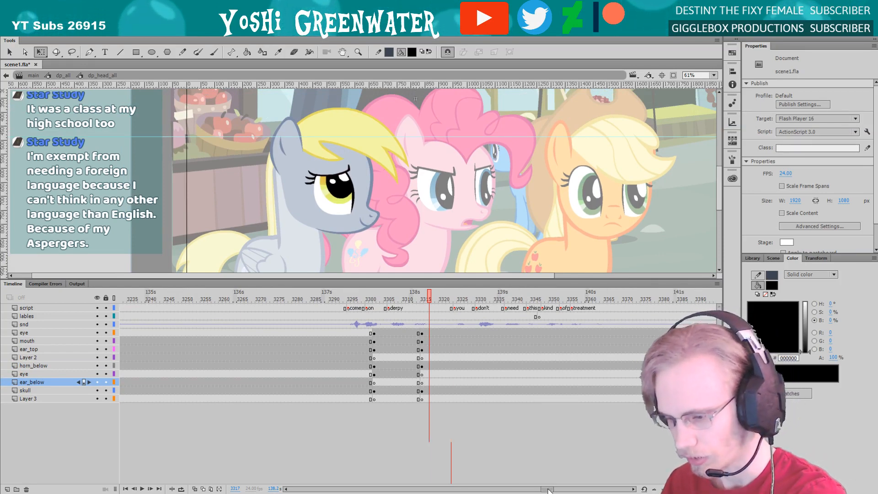
{"action": "left_click", "coordinate": [407, 298]}
{"action": "key", "text": "Return"}
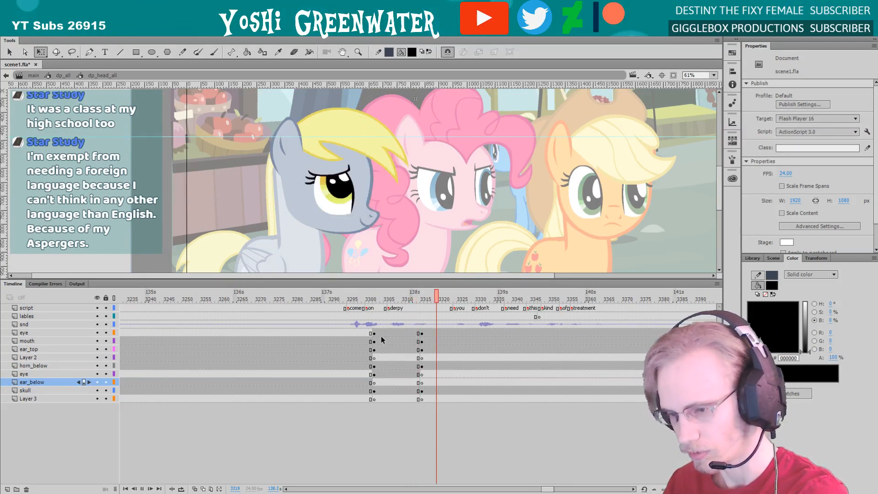
{"action": "left_click", "coordinate": [414, 298]}
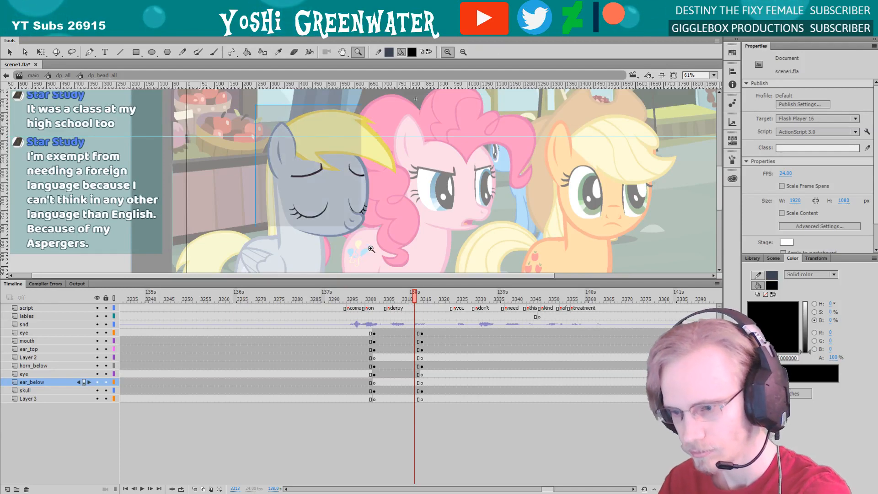
Insert keyframes at frame 3313 on all head layers from the upper eye layer through Layer 3
{"action": "scroll", "coordinate": [287, 221], "scroll_direction": "up", "scroll_amount": 3}
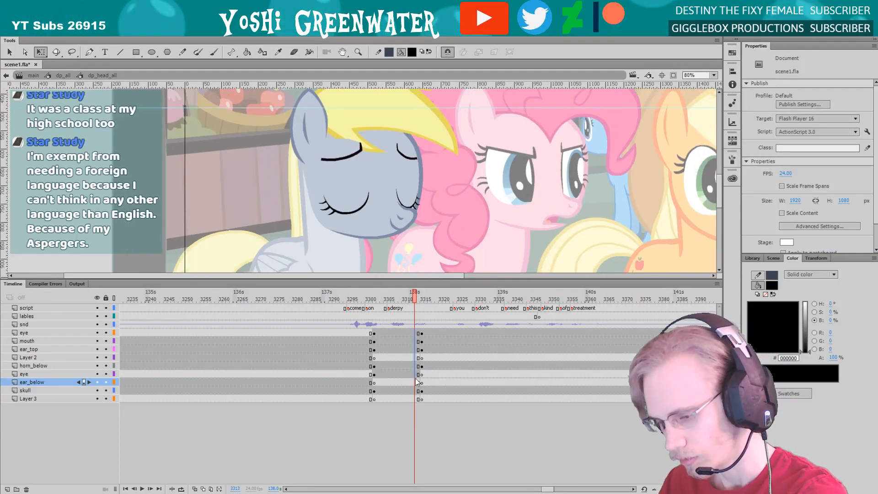
{"action": "left_click_drag", "start_coordinate": [415, 334], "coordinate": [415, 399]}
{"action": "key", "text": "F6"}
{"action": "left_click_drag", "start_coordinate": [276, 197], "coordinate": [266, 206]}
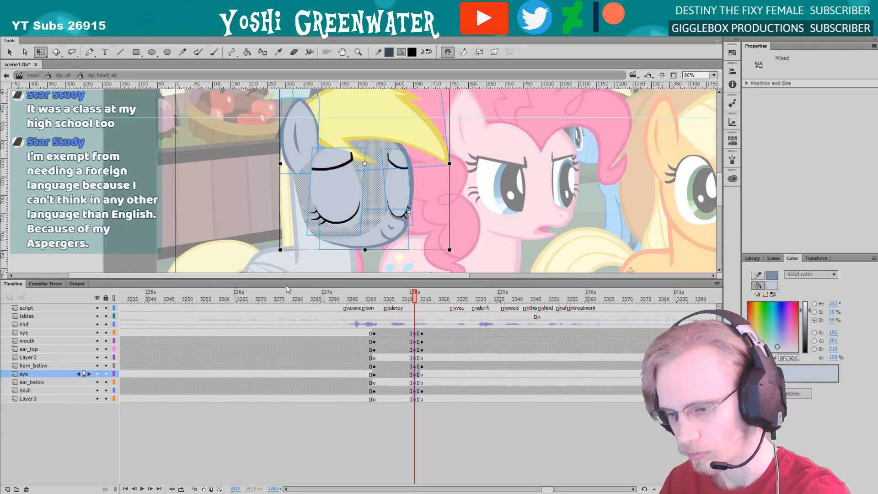
{"action": "left_click_drag", "start_coordinate": [287, 286], "coordinate": [275, 338]}
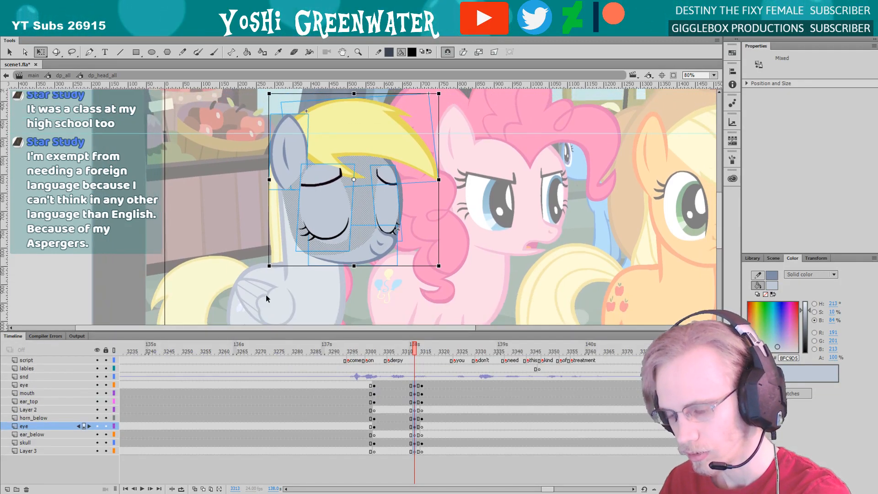
Compare the grey pony's head poses frame by frame between frames 3310 and 3315
{"action": "key", "text": "period"}
{"action": "key", "text": "period"}
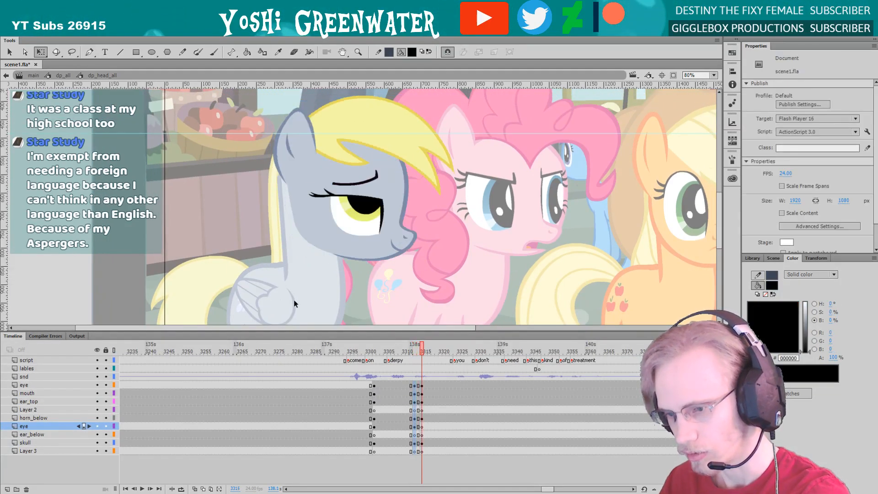
{"action": "key", "text": "comma"}
{"action": "key", "text": "period"}
{"action": "key", "text": "comma"}
{"action": "key", "text": "comma"}
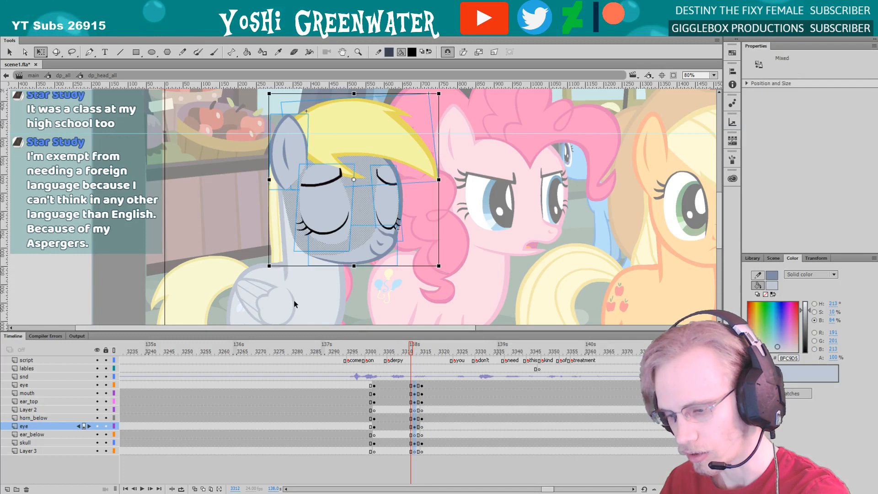
{"action": "key", "text": "period"}
{"action": "key", "text": "period"}
{"action": "key", "text": "comma"}
{"action": "key", "text": "comma"}
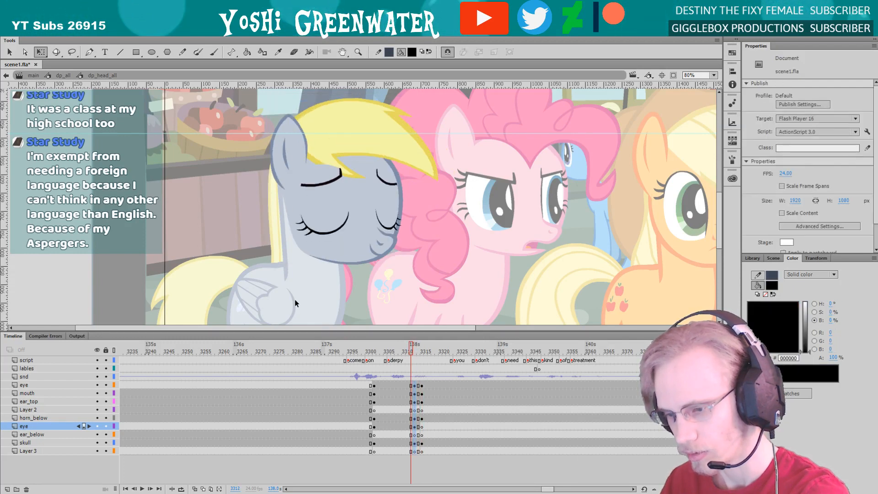
{"action": "key", "text": "period"}
{"action": "mouse_move", "coordinate": [283, 254]}
{"action": "left_mouse_down"}
{"action": "mouse_move", "coordinate": [251, 251]}
{"action": "mouse_move", "coordinate": [277, 261]}
{"action": "left_mouse_up"}
{"action": "left_click_drag", "start_coordinate": [280, 193], "coordinate": [278, 199]}
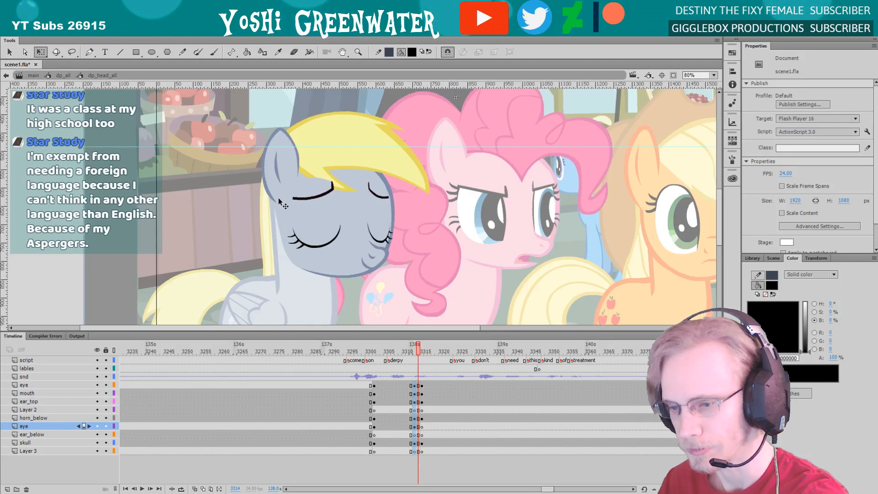
{"action": "key", "text": "comma"}
{"action": "key", "text": "comma"}
{"action": "key", "text": "comma"}
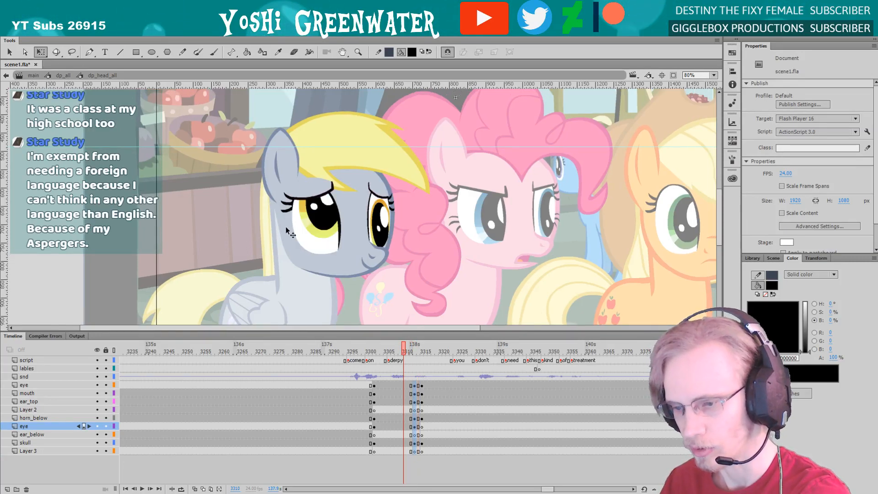
Check which layers hold the near eye and the hair, comparing the head at frames 3294 and 3305
{"action": "left_click", "coordinate": [305, 195]}
{"action": "left_click", "coordinate": [306, 195]}
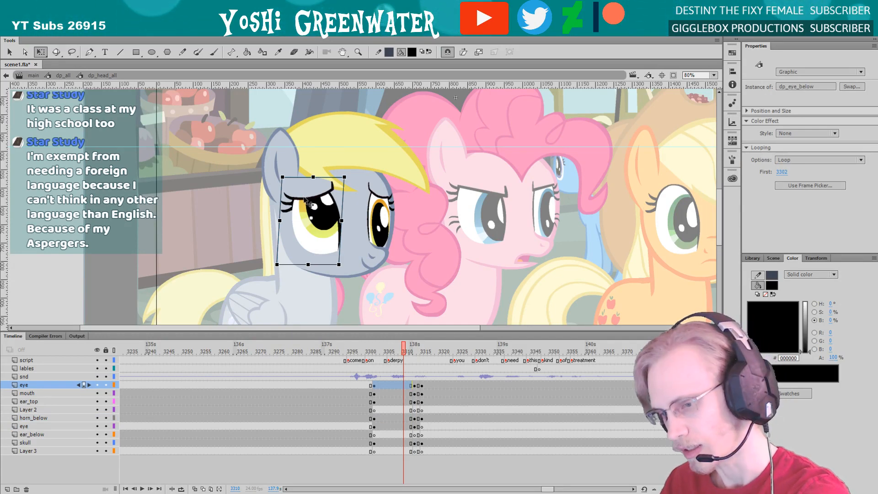
{"action": "left_click", "coordinate": [295, 175]}
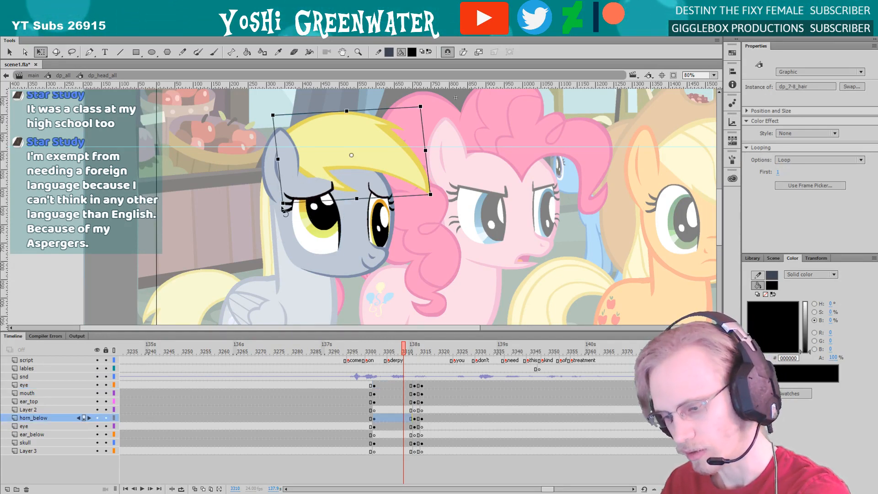
{"action": "left_click", "coordinate": [349, 352]}
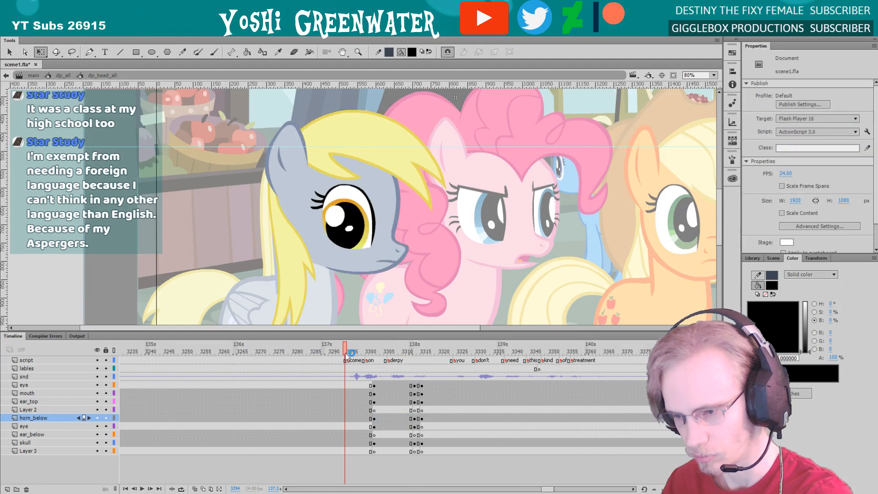
{"action": "left_click_drag", "start_coordinate": [317, 356], "coordinate": [386, 356]}
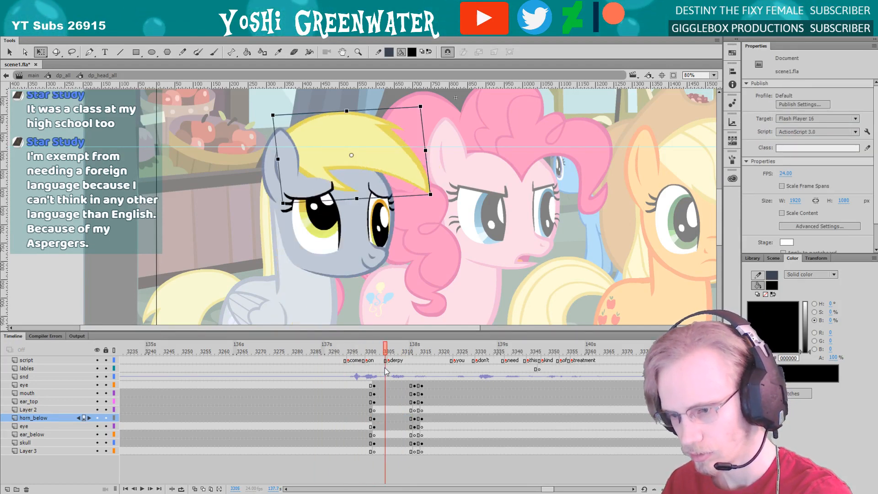
{"action": "left_click", "coordinate": [311, 284]}
{"action": "left_click", "coordinate": [315, 201]}
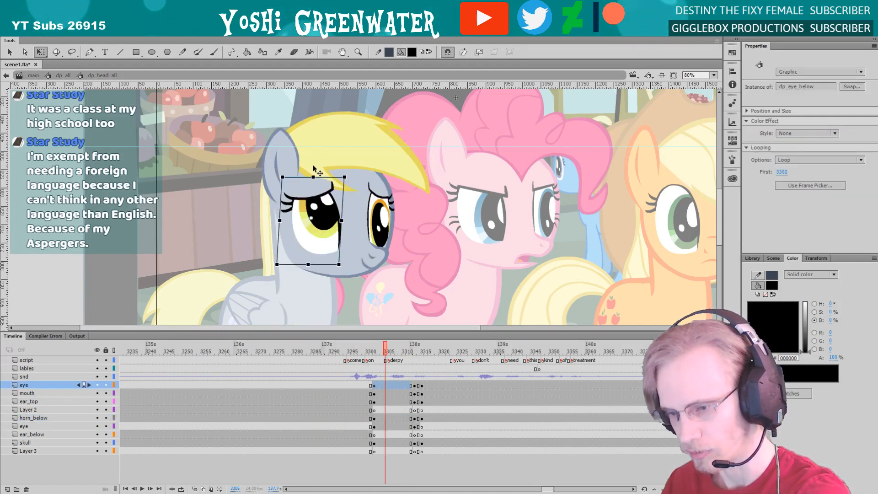
{"action": "left_click", "coordinate": [313, 170]}
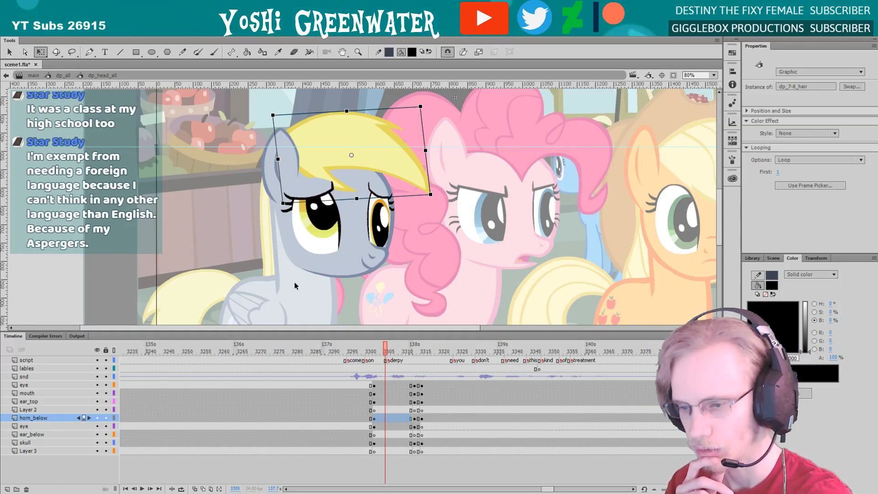
Shift the head keyframes from frame 3302 onward one layer down and insert a blank keyframe on the upper eye layer
{"action": "left_click", "coordinate": [374, 402]}
{"action": "left_click", "coordinate": [374, 385]}
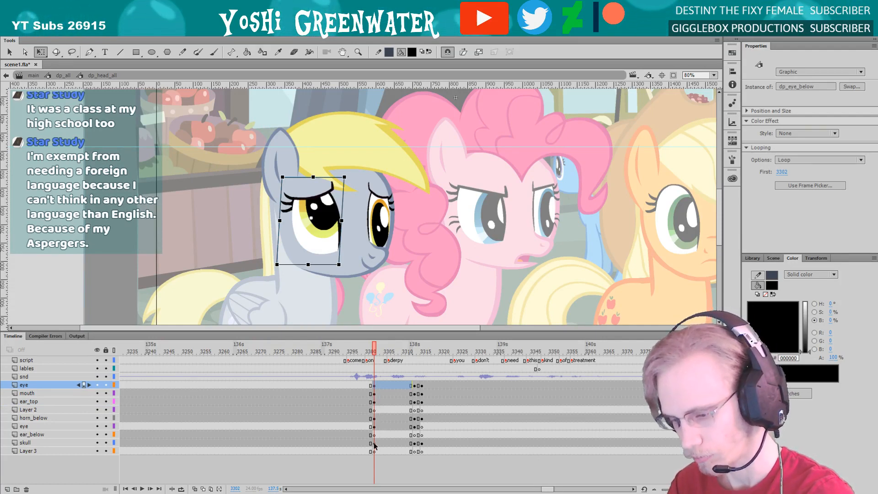
{"action": "left_click_drag", "start_coordinate": [374, 438], "coordinate": [374, 396]}
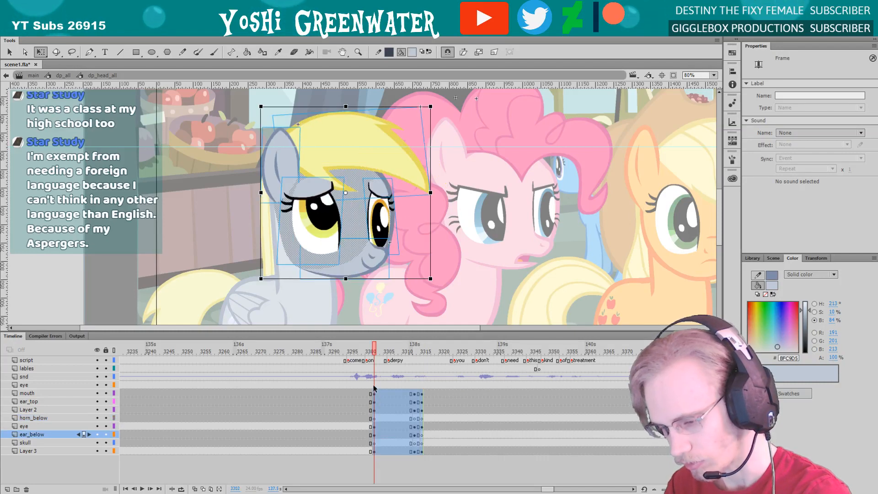
{"action": "left_click", "coordinate": [373, 387]}
{"action": "key", "text": "F7"}
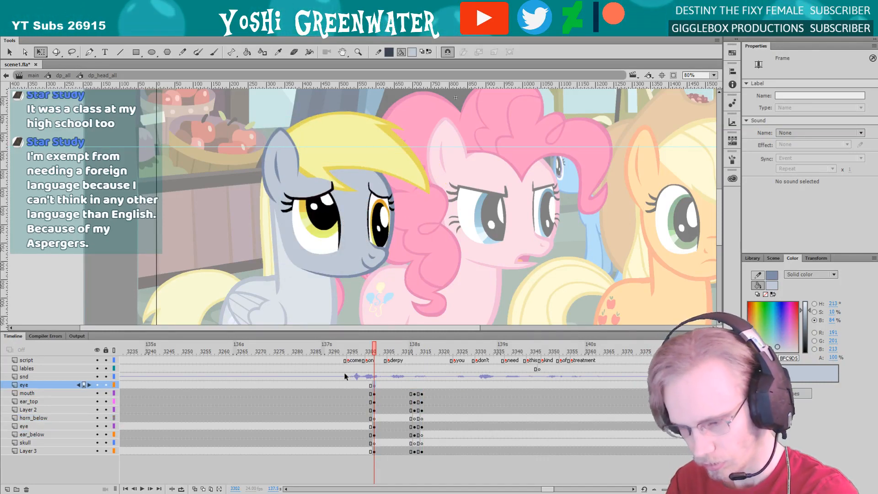
Paste the hair in place onto the upper eye layer at frame 3302, save the file and break the hair apart
{"action": "key", "text": "ctrl+shift+v"}
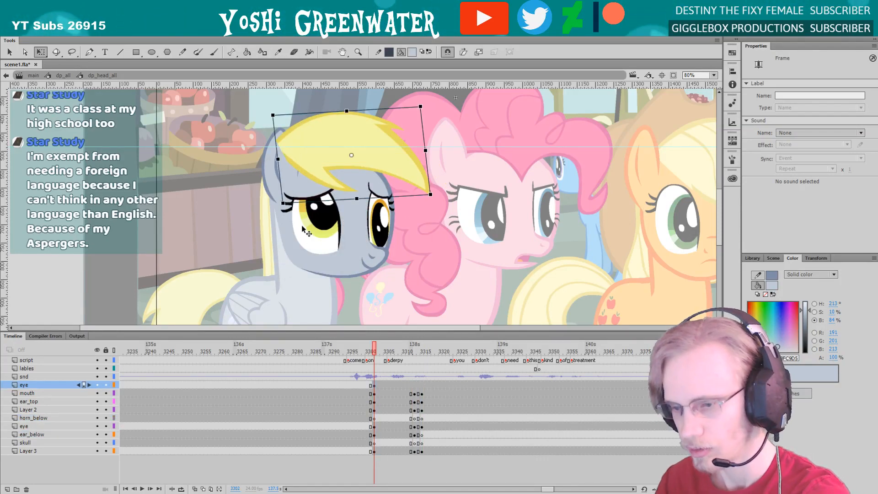
{"action": "key", "text": "ctrl+s"}
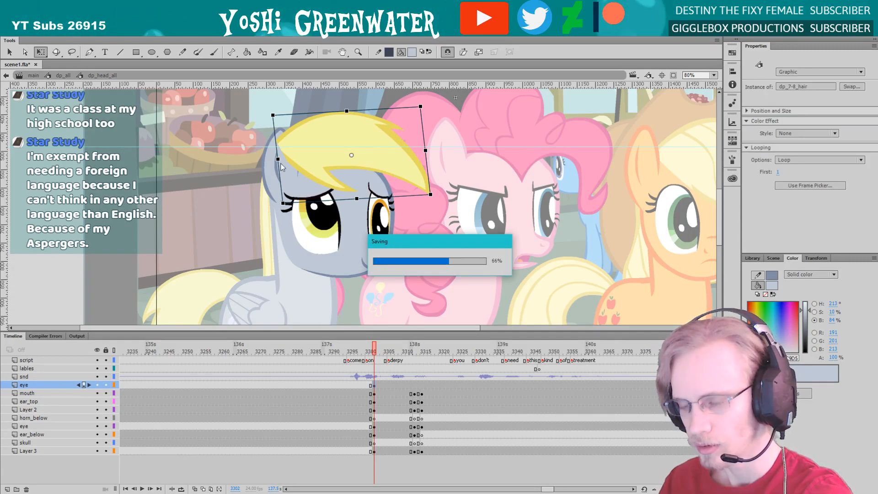
{"action": "right_click", "coordinate": [319, 161]}
{"action": "left_click", "coordinate": [348, 333]}
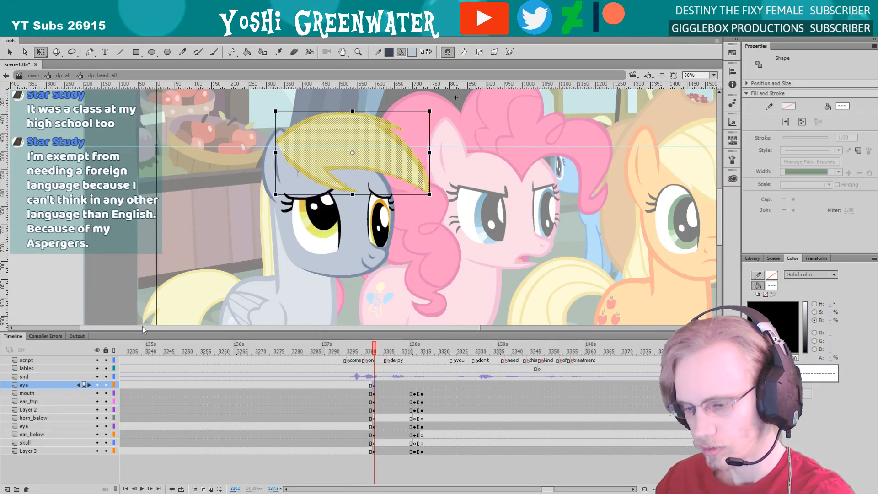
Lasso and delete the hair on the upper eye layer at frame 3302, keeping only the front lock over the brow
{"action": "left_click_drag", "start_coordinate": [265, 101], "coordinate": [368, 221]}
{"action": "key", "text": "l"}
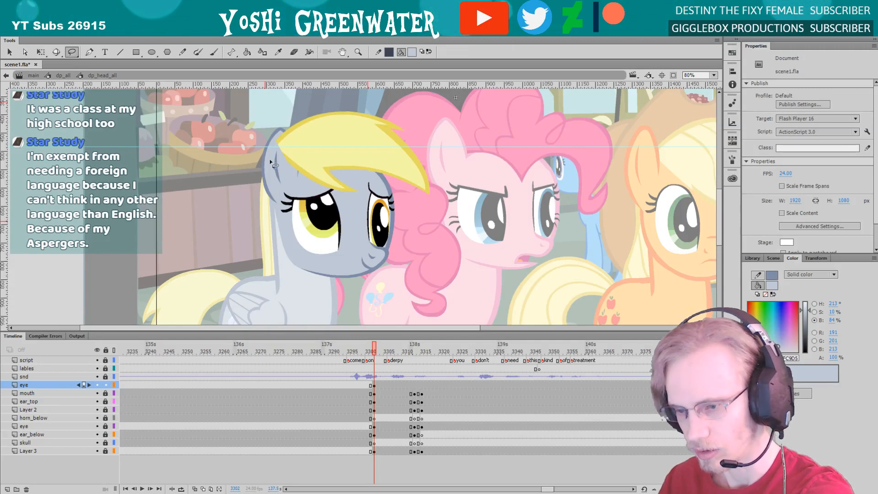
{"action": "mouse_move", "coordinate": [371, 190]}
{"action": "left_mouse_down"}
{"action": "mouse_move", "coordinate": [274, 176]}
{"action": "mouse_move", "coordinate": [221, 116]}
{"action": "mouse_move", "coordinate": [323, 207]}
{"action": "left_mouse_up"}
{"action": "key", "text": "Delete"}
Trim away the tip of the front lock that overlaps the grey pony's ear
{"action": "key", "text": "q"}
{"action": "key", "text": "l"}
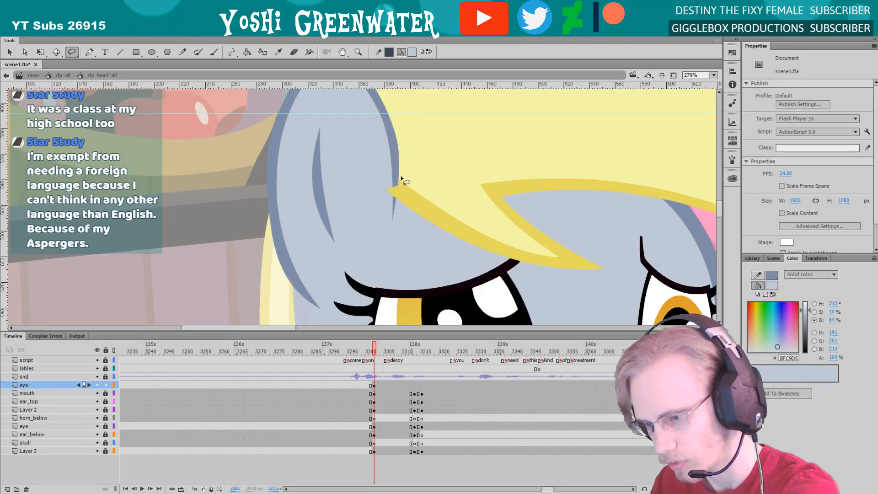
{"action": "left_click_drag", "start_coordinate": [387, 217], "coordinate": [367, 179]}
{"action": "key", "text": "Delete"}
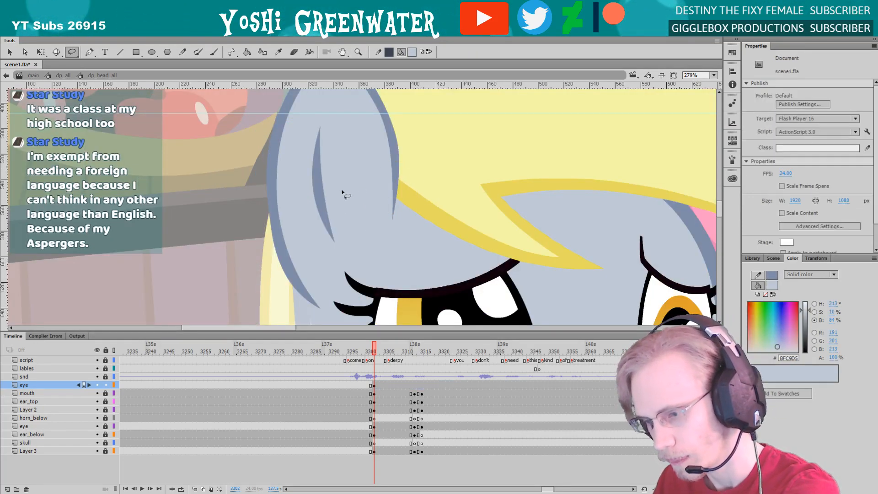
{"action": "key", "text": "q"}
{"action": "left_click", "coordinate": [713, 75]}
{"action": "left_click", "coordinate": [712, 86]}
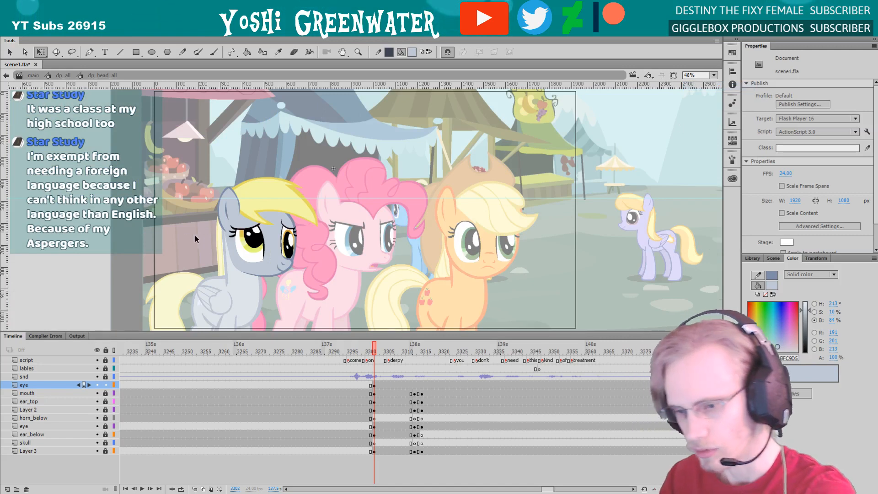
{"action": "scroll", "coordinate": [198, 228], "scroll_direction": "up", "scroll_amount": 3}
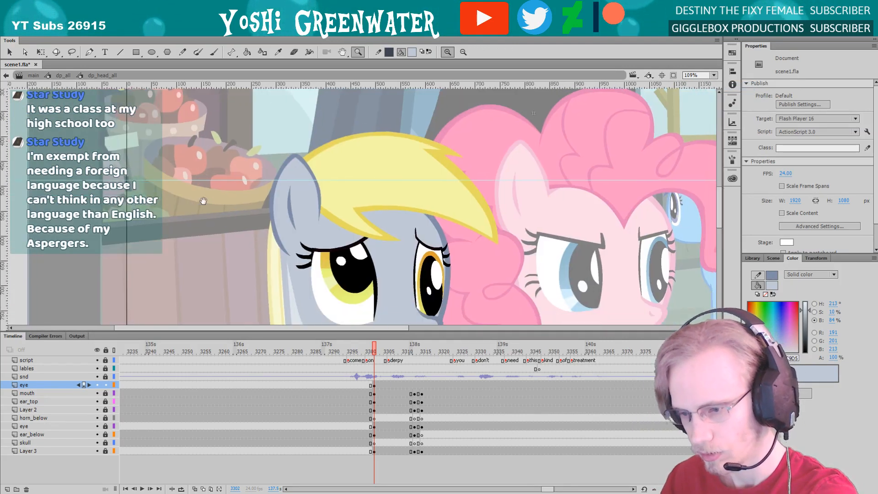
Add a keyframe at frame 3313 and a blank keyframe at frame 3315 on the upper eye layer
{"action": "key", "text": "comma"}
{"action": "key", "text": "period"}
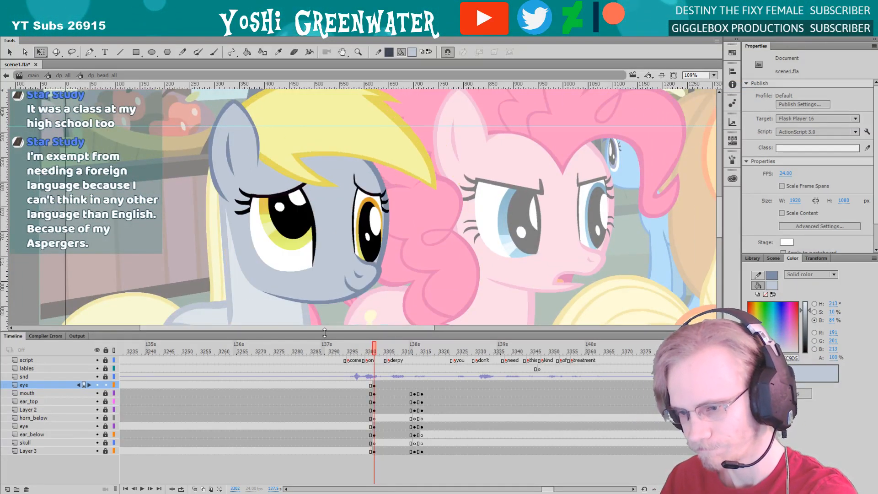
{"action": "key", "text": "period"}
{"action": "key", "text": "period"}
{"action": "key", "text": "period"}
{"action": "key", "text": "period"}
{"action": "left_click", "coordinate": [414, 385]}
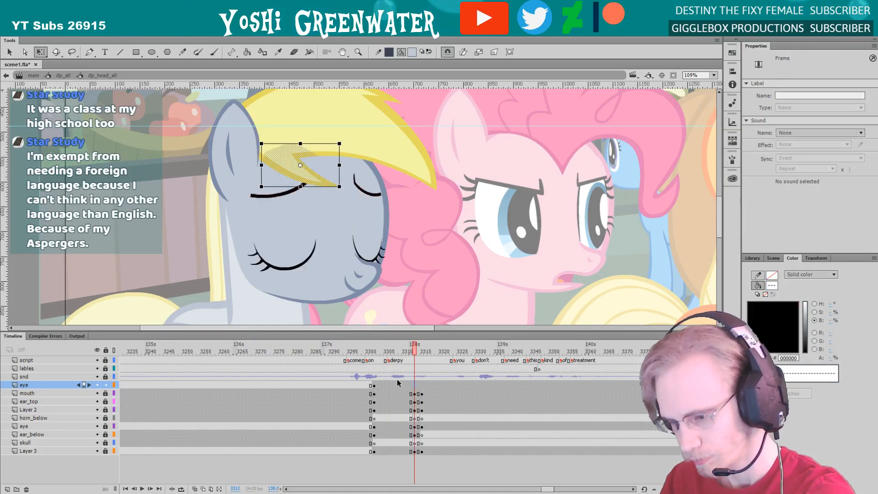
{"action": "key", "text": "F6"}
{"action": "left_click", "coordinate": [419, 386]}
{"action": "key", "text": "F6"}
{"action": "left_click", "coordinate": [421, 385]}
{"action": "left_click", "coordinate": [418, 386]}
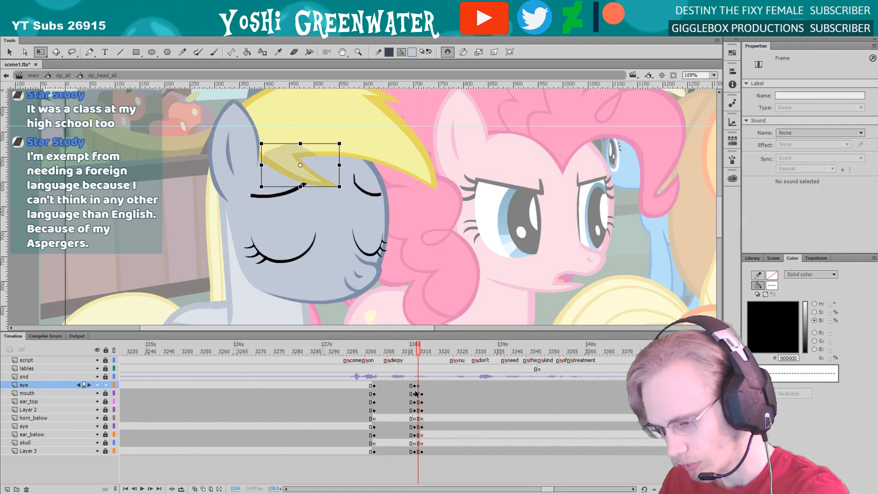
{"action": "key", "text": "."}
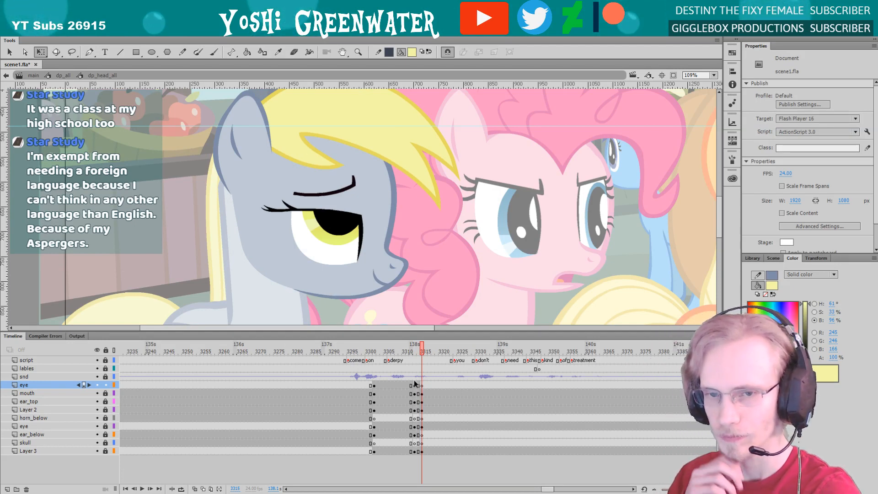
Return to frame 3311 to check the grey pony's head and save the file
{"action": "left_click_drag", "start_coordinate": [190, 274], "coordinate": [201, 274]}
{"action": "key", "text": "ctrl+a"}
{"action": "left_click", "coordinate": [202, 274]}
{"action": "left_click", "coordinate": [408, 352]}
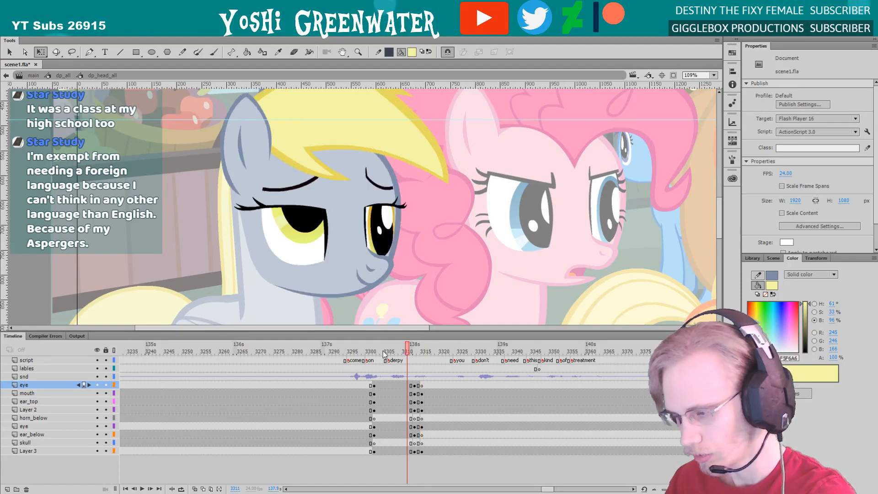
{"action": "key", "text": "ctrl+s"}
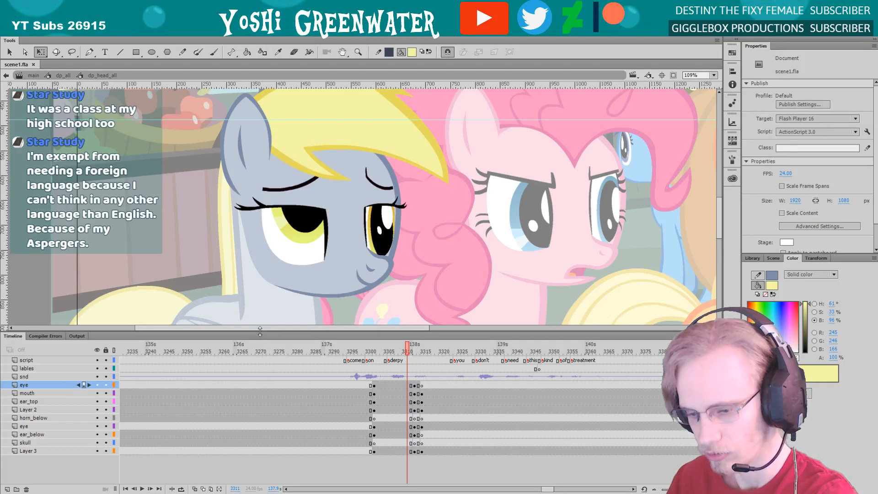
Examine the grey pony's head between frames 3311 and 3308, then compare the near eye with its pose at frame 3293
{"action": "left_click_drag", "start_coordinate": [260, 330], "coordinate": [259, 333]}
{"action": "left_click_drag", "start_coordinate": [241, 298], "coordinate": [262, 303]}
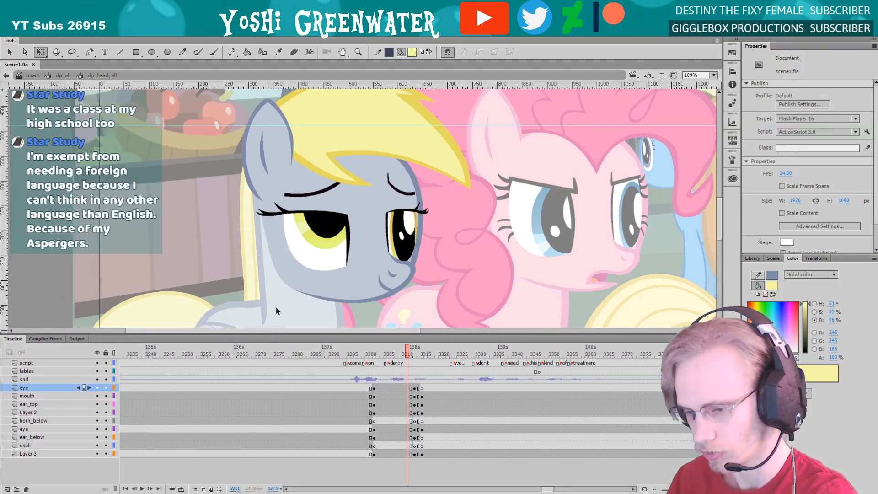
{"action": "key", "text": "comma"}
{"action": "key", "text": "comma"}
{"action": "key", "text": "comma"}
{"action": "left_click_drag", "start_coordinate": [238, 269], "coordinate": [233, 287]}
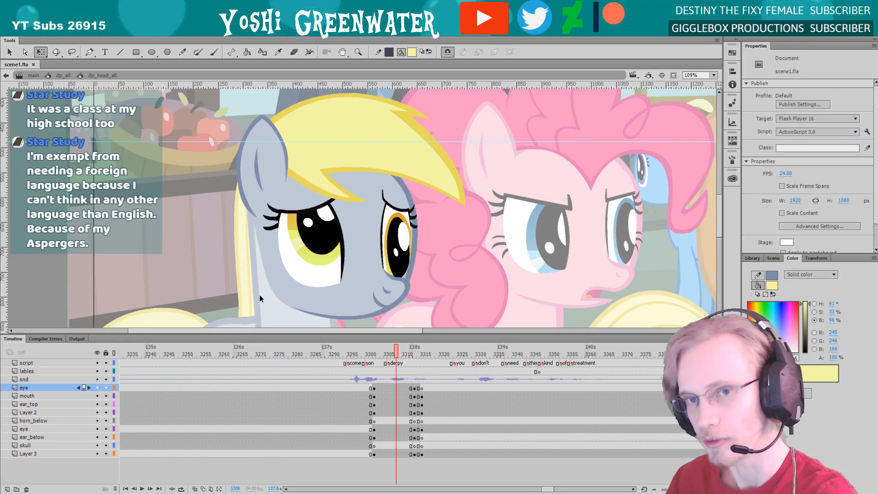
{"action": "left_click_drag", "start_coordinate": [232, 269], "coordinate": [235, 257]}
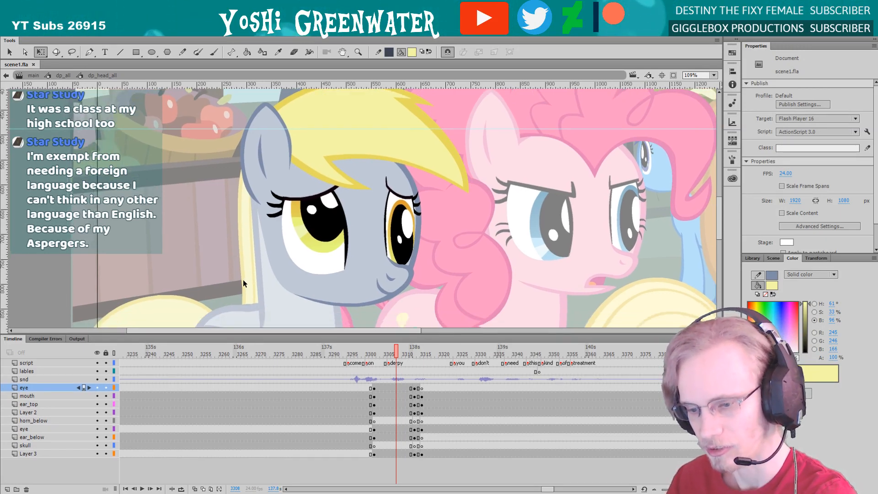
{"action": "left_click_drag", "start_coordinate": [256, 335], "coordinate": [238, 303]}
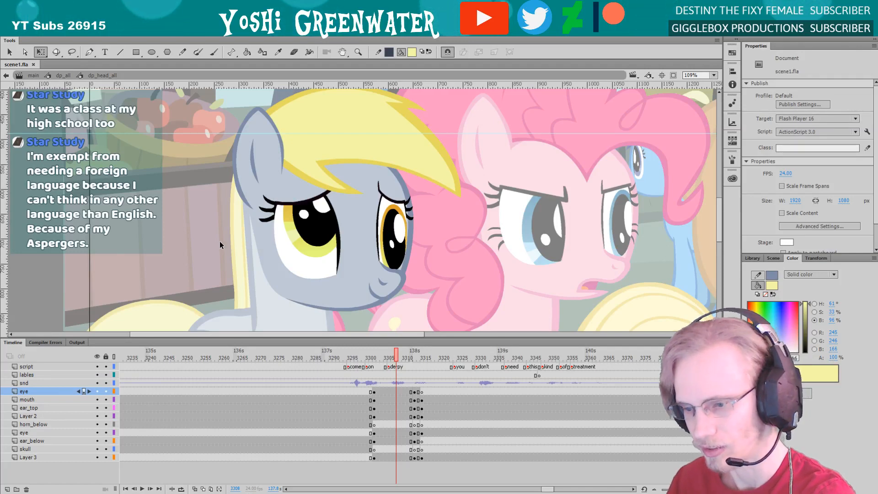
{"action": "left_click", "coordinate": [297, 215]}
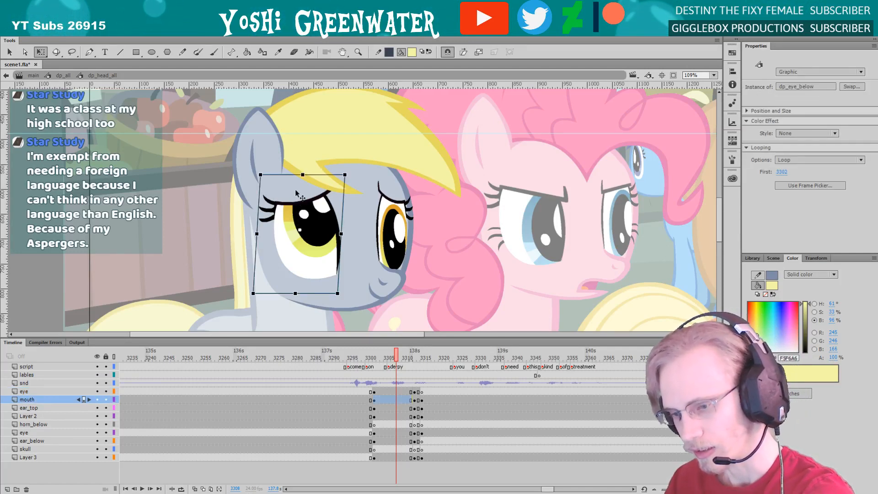
{"action": "left_click", "coordinate": [341, 356]}
{"action": "left_click", "coordinate": [336, 204]}
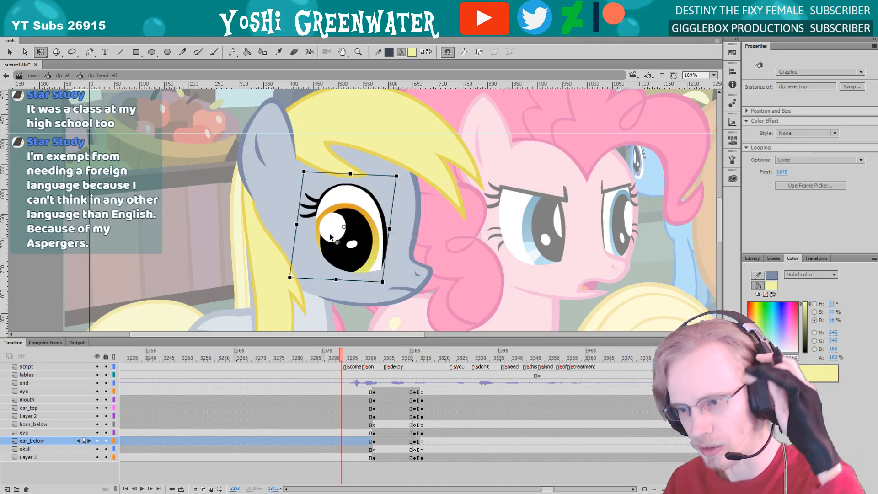
Play the head turn from frame 3293 up to frame 3304 and inspect the hair lock beside the ear
{"action": "key", "text": "Return"}
{"action": "key", "text": "period"}
{"action": "key", "text": "period"}
{"action": "key", "text": "period"}
{"action": "key", "text": "period"}
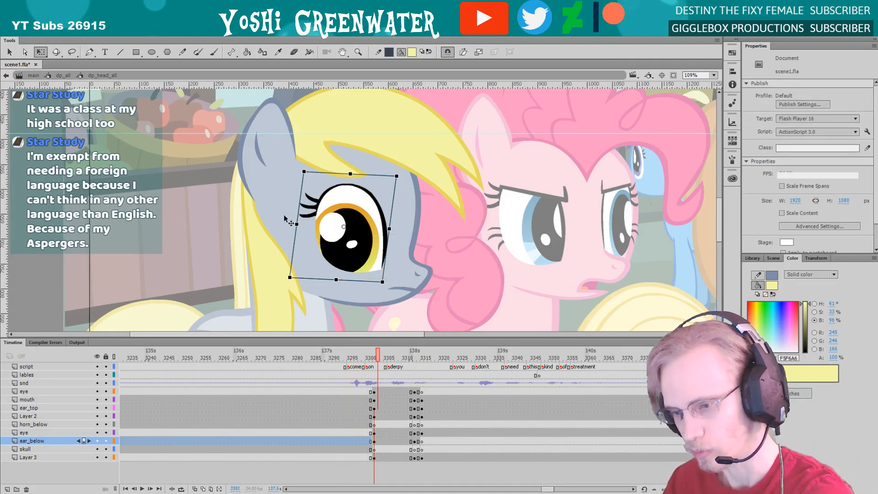
{"action": "left_click", "coordinate": [306, 181]}
{"action": "left_click", "coordinate": [215, 226]}
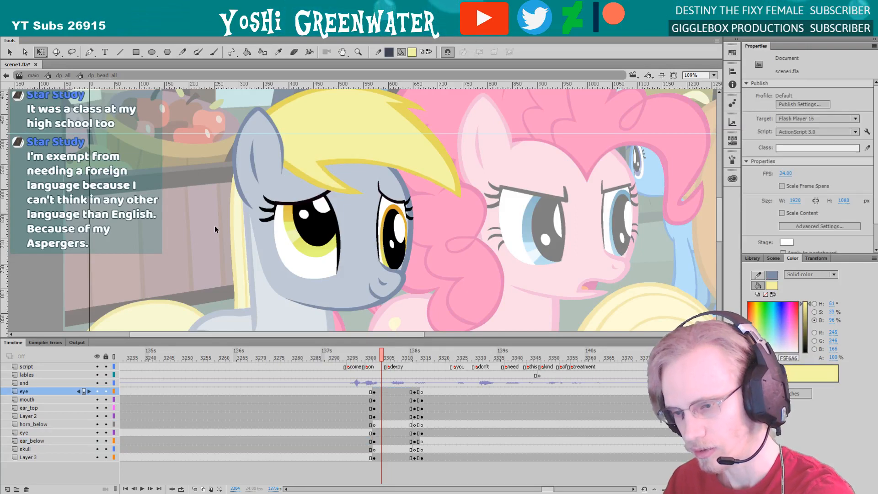
{"action": "left_click_drag", "start_coordinate": [231, 224], "coordinate": [235, 227]}
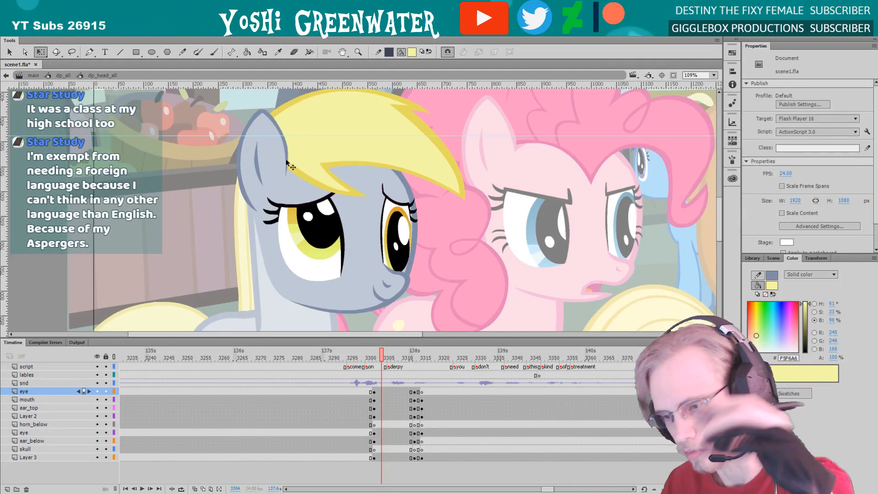
{"action": "left_click_drag", "start_coordinate": [252, 238], "coordinate": [255, 233]}
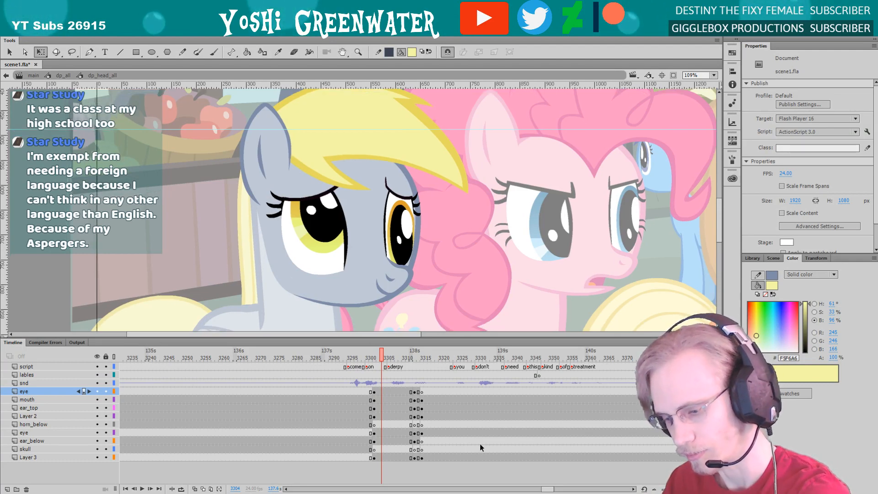
Play the blink through to frame 3316, go back to frame 3313 to check the closed eyes, and save the file
{"action": "key", "text": "Return"}
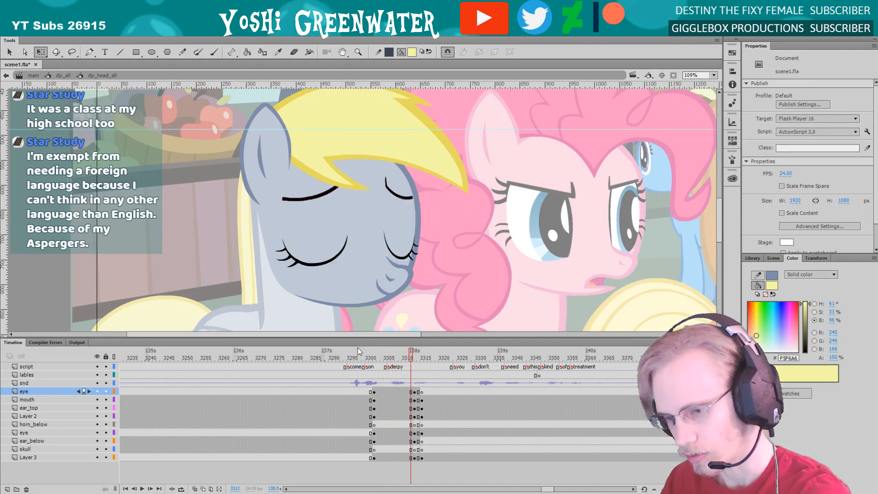
{"action": "left_click_drag", "start_coordinate": [270, 286], "coordinate": [270, 301]}
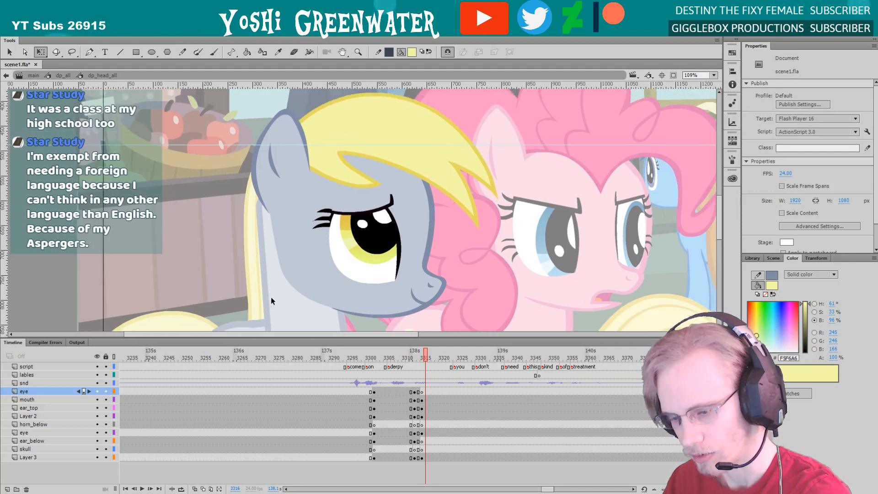
{"action": "left_click", "coordinate": [407, 356]}
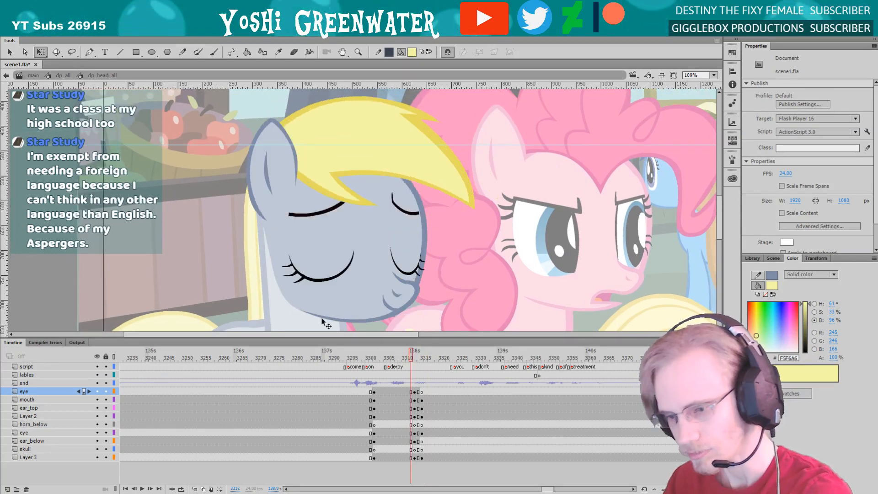
{"action": "key", "text": "period"}
{"action": "left_click", "coordinate": [250, 270]}
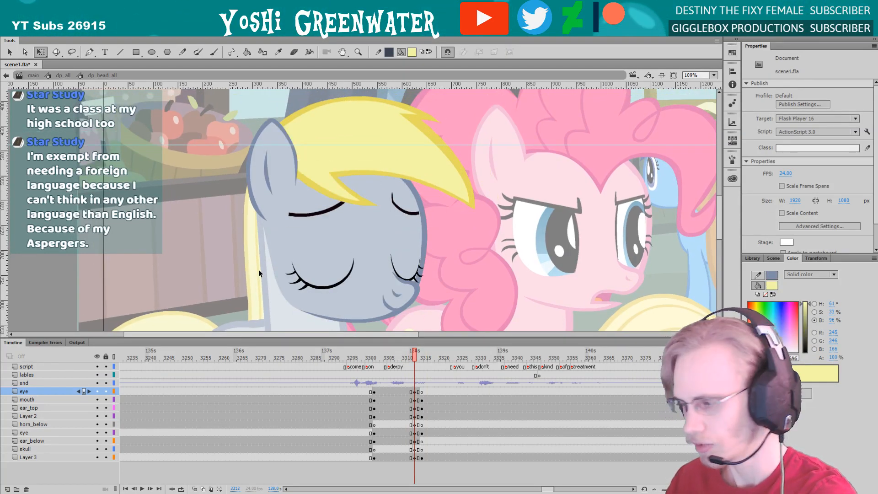
{"action": "key", "text": "ctrl+s"}
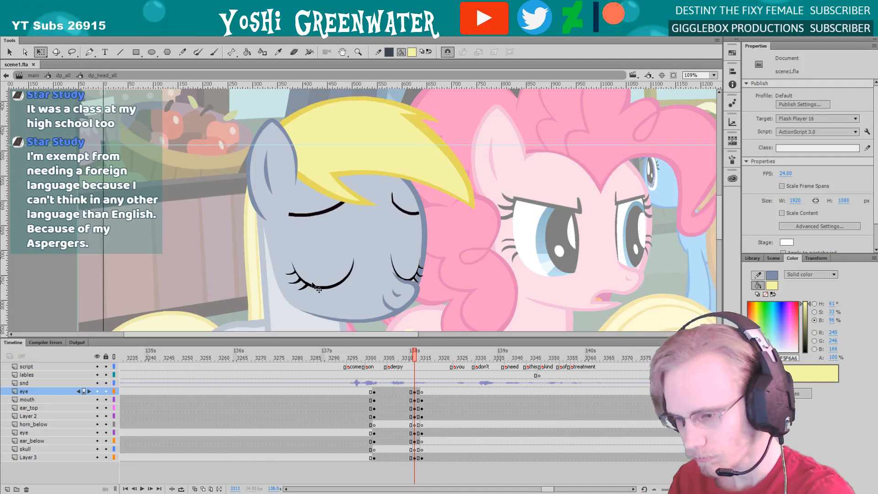
Flip back and forth between frames 3313 and 3315 to compare the grey pony's head poses
{"action": "key", "text": "period"}
{"action": "key", "text": "period"}
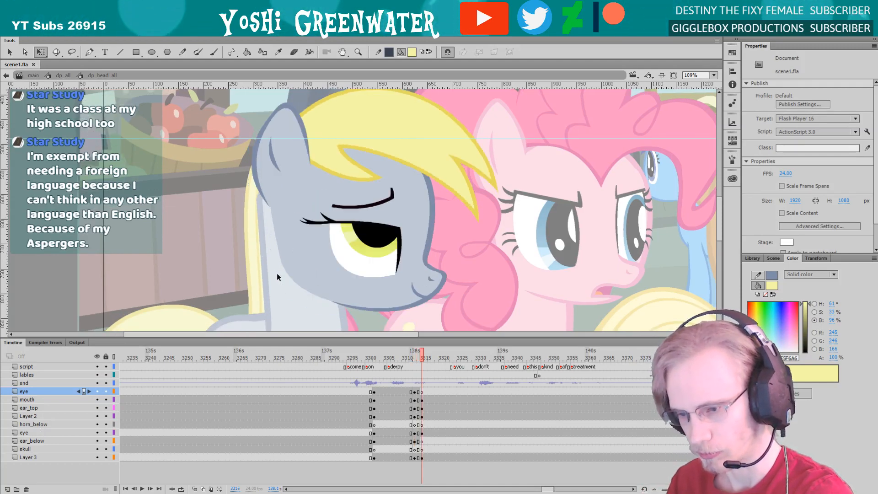
{"action": "key", "text": "comma"}
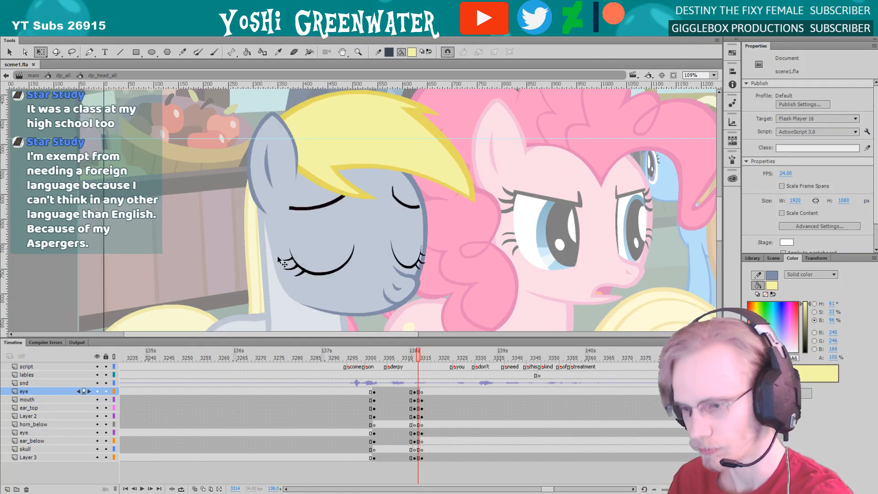
{"action": "key", "text": "period"}
{"action": "key", "text": "comma"}
{"action": "key", "text": "period"}
{"action": "key", "text": "comma"}
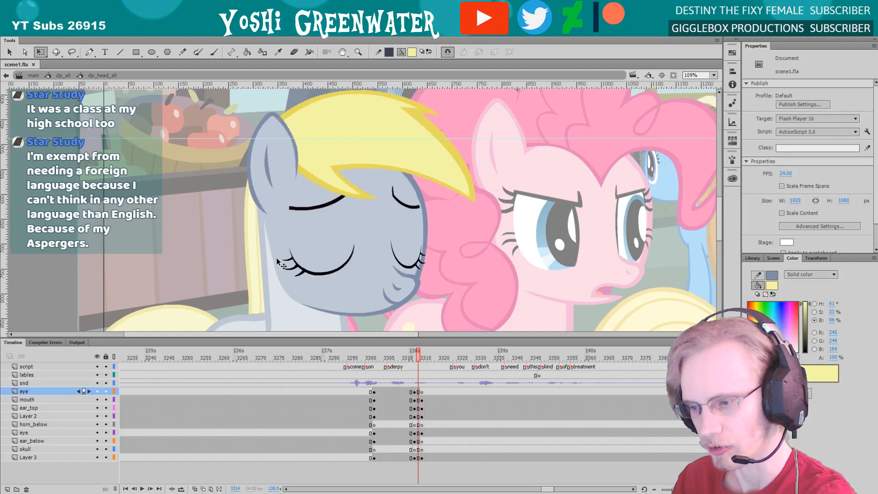
{"action": "key", "text": "period"}
{"action": "key", "text": "comma"}
{"action": "key", "text": "period"}
{"action": "key", "text": "comma"}
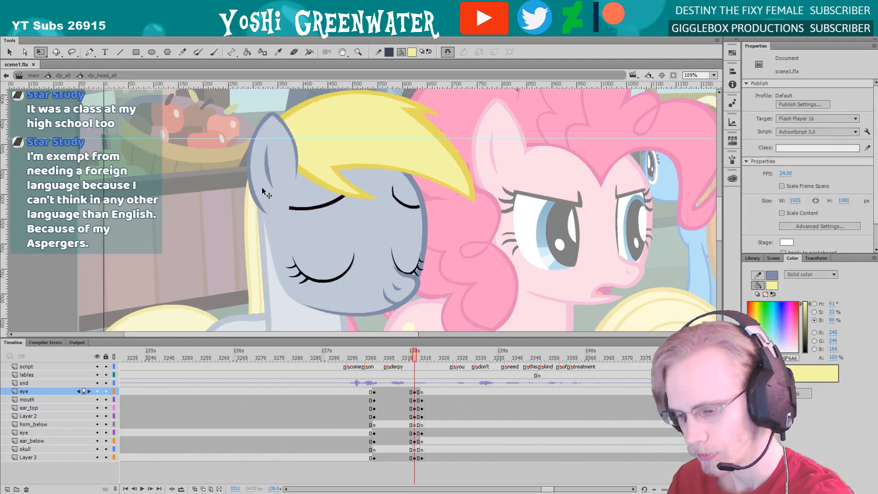
{"action": "key", "text": "comma"}
Nudge the grey pony's hair together with its front lock slightly right at frame 3313 and check it against frame 3315
{"action": "left_click", "coordinate": [263, 186]}
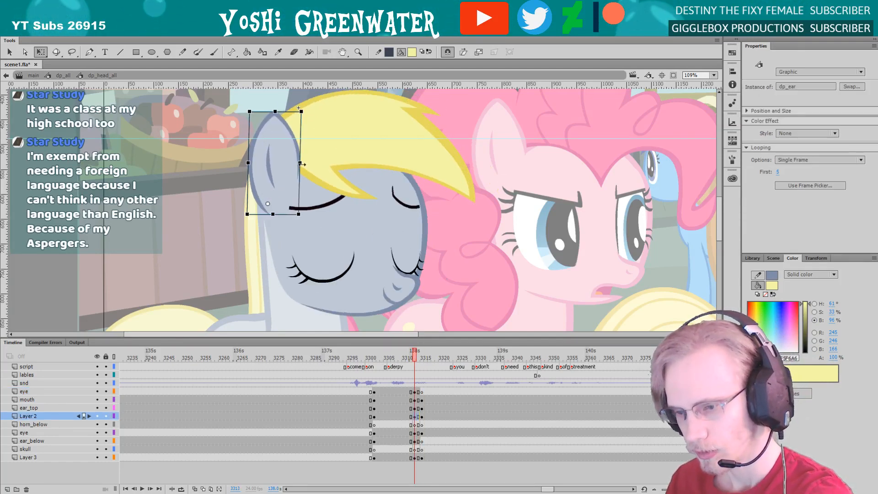
{"action": "left_click", "coordinate": [414, 393]}
{"action": "left_click", "coordinate": [414, 400]}
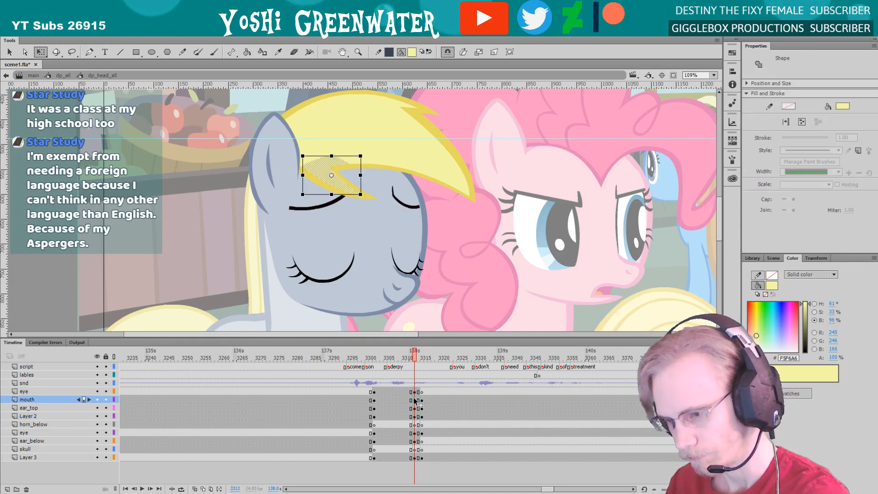
{"action": "double_click", "coordinate": [329, 176]}
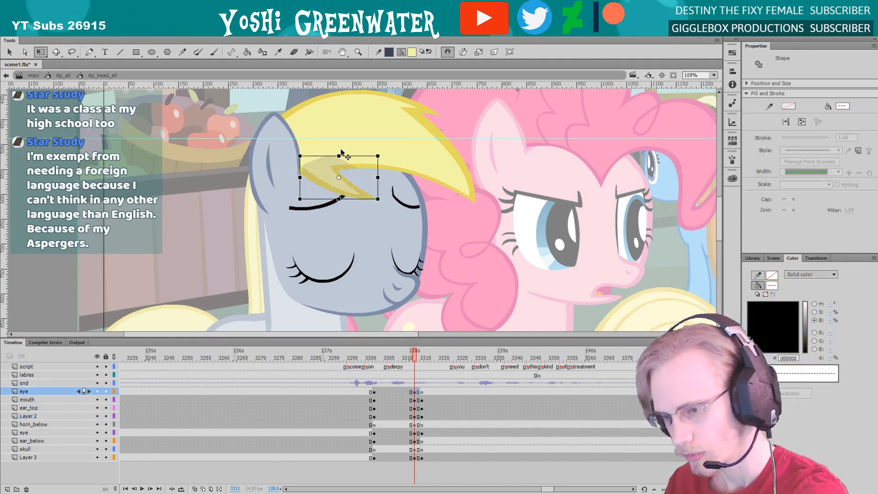
{"action": "left_click", "coordinate": [316, 153], "text": "shift"}
{"action": "key", "text": "Right"}
{"action": "key", "text": "Right"}
{"action": "key", "text": "Right"}
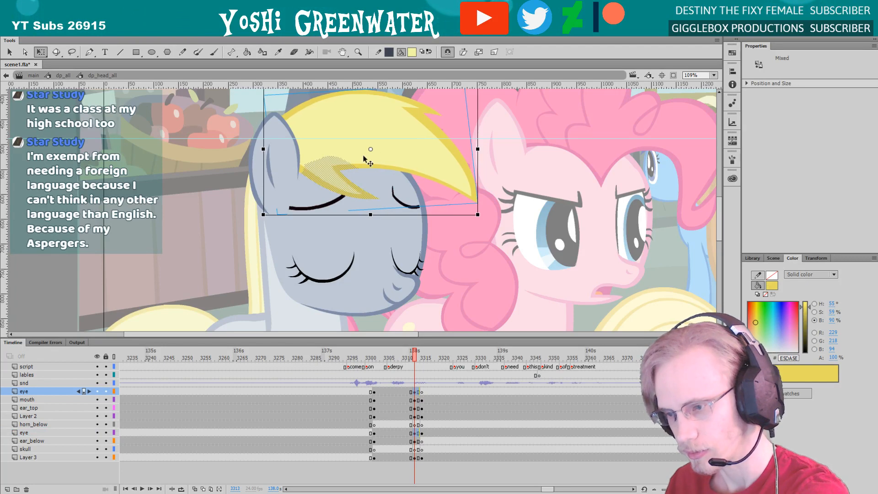
{"action": "key", "text": "period"}
{"action": "key", "text": "period"}
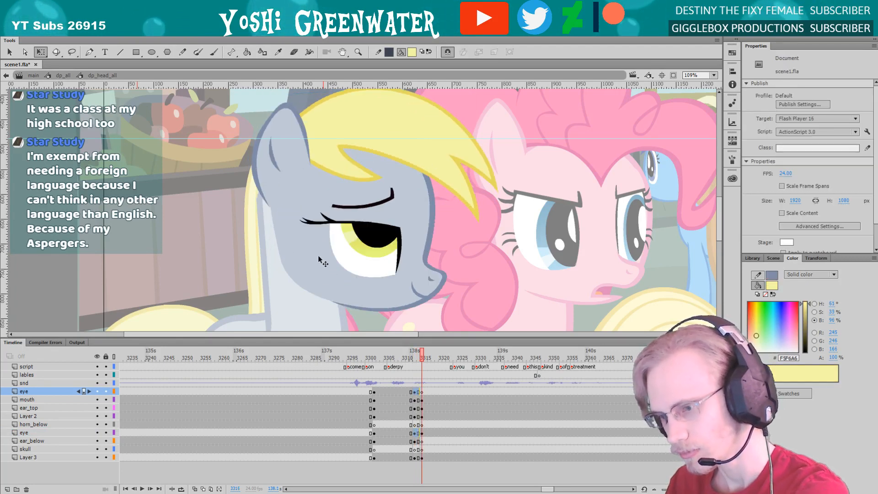
Scrub the blink up to frame 3313, then step to frame 3315 and back to compare the grey pony's face positions
{"action": "left_click_drag", "start_coordinate": [387, 358], "coordinate": [415, 359]}
{"action": "key", "text": "period"}
{"action": "key", "text": "period"}
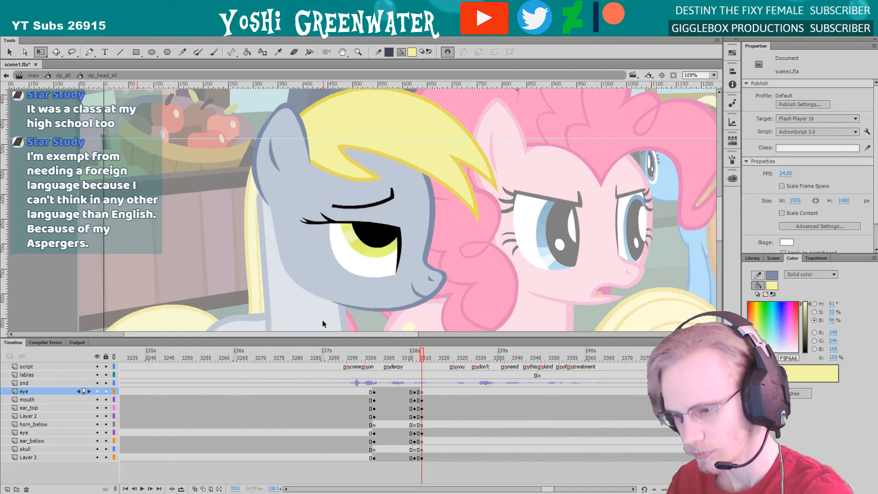
{"action": "key", "text": "comma"}
{"action": "key", "text": "comma"}
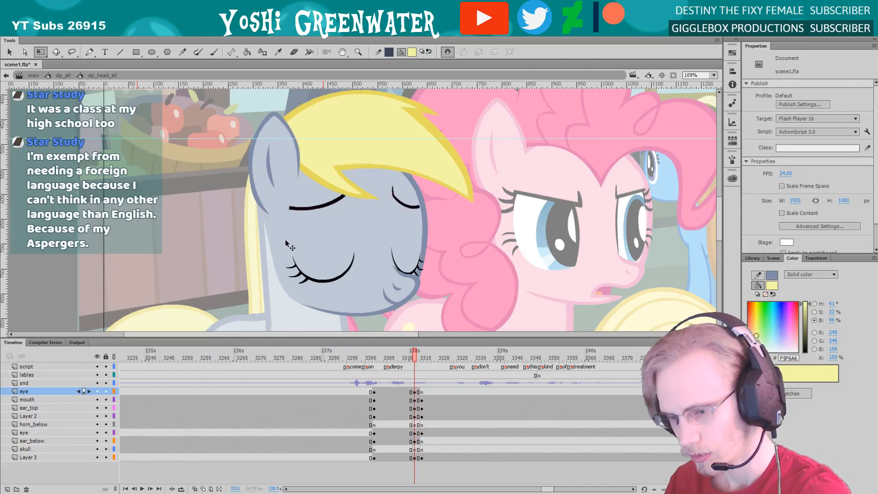
Nudge the grey pony's far eye, mouth and near eye slightly right within her head at frame 3313
{"action": "key", "text": "ctrl+a"}
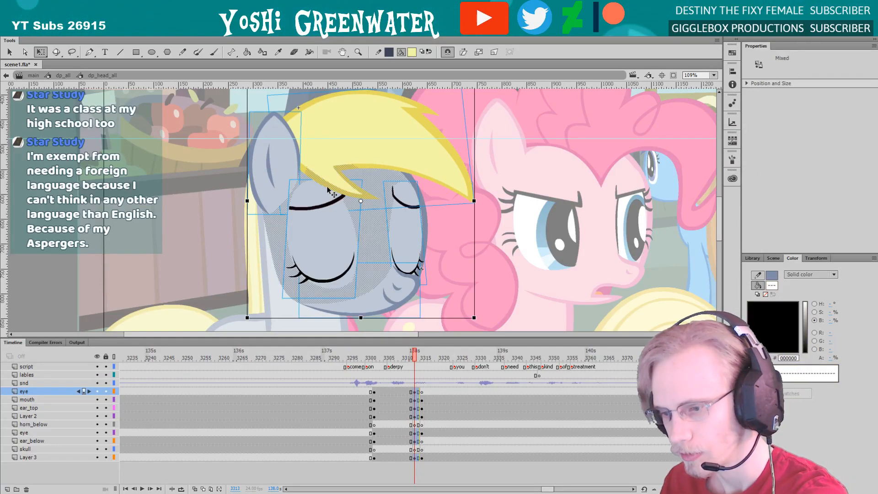
{"action": "left_click", "coordinate": [344, 184], "text": "shift"}
{"action": "left_click", "coordinate": [321, 152], "text": "shift"}
{"action": "left_click", "coordinate": [276, 161], "text": "shift"}
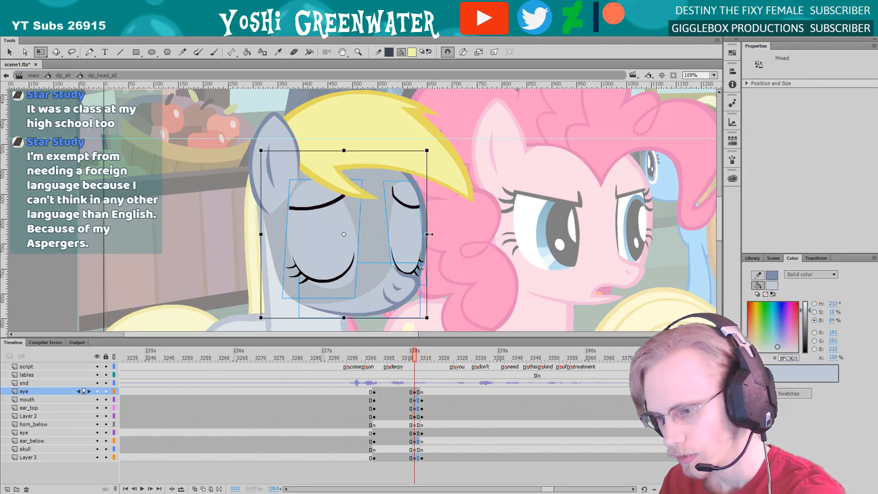
{"action": "left_click_drag", "start_coordinate": [427, 234], "coordinate": [397, 232]}
{"action": "left_click", "coordinate": [241, 247]}
{"action": "left_click", "coordinate": [402, 233]}
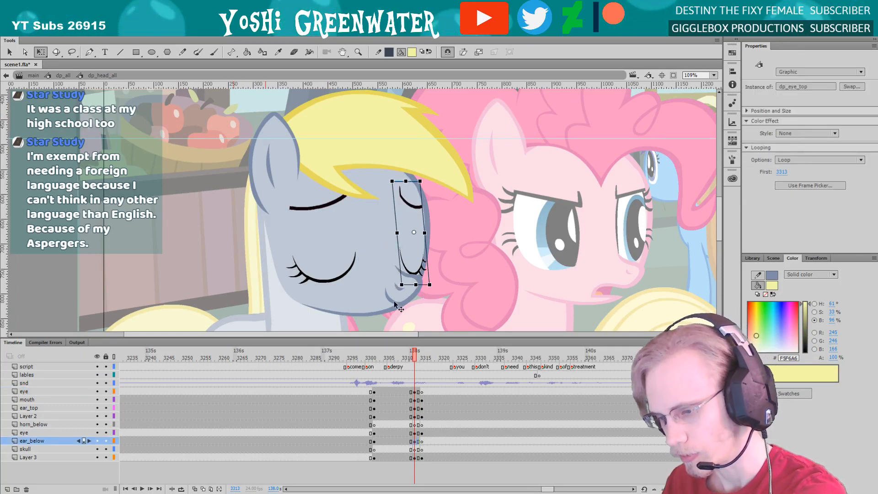
{"action": "left_click", "coordinate": [336, 297]}
{"action": "key", "text": "shift+Right"}
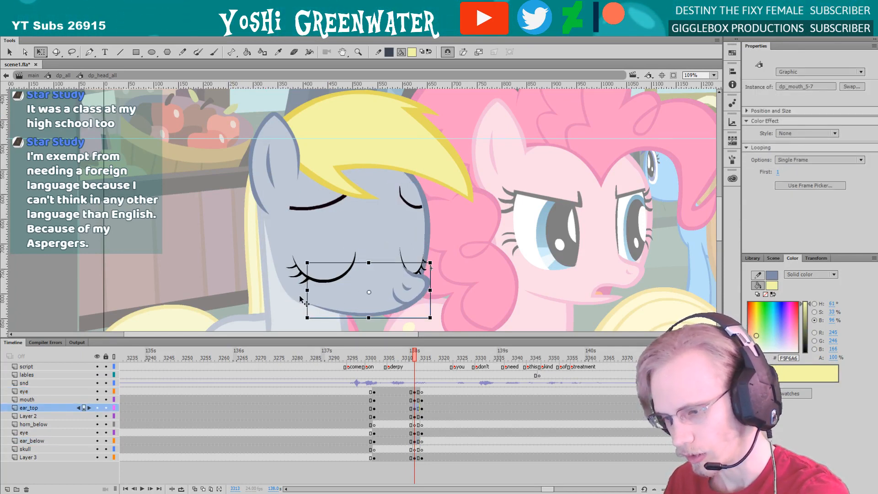
{"action": "left_click", "coordinate": [322, 259]}
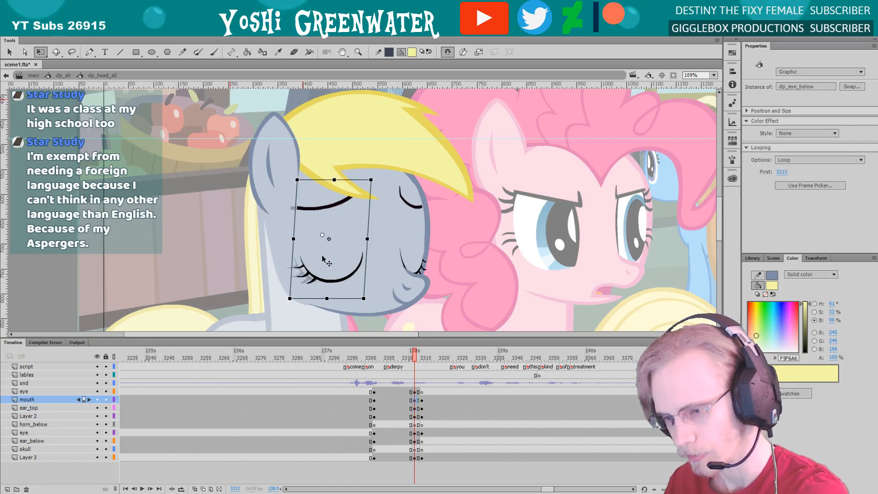
Play the head turn and blink from frame 3306 past frame 3320 to check the shifted facial features
{"action": "key", "text": "Return"}
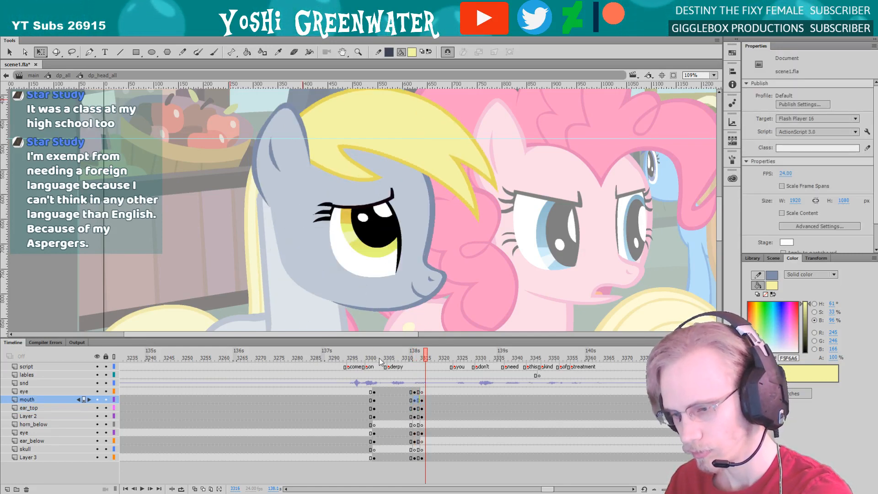
{"action": "left_click", "coordinate": [389, 358]}
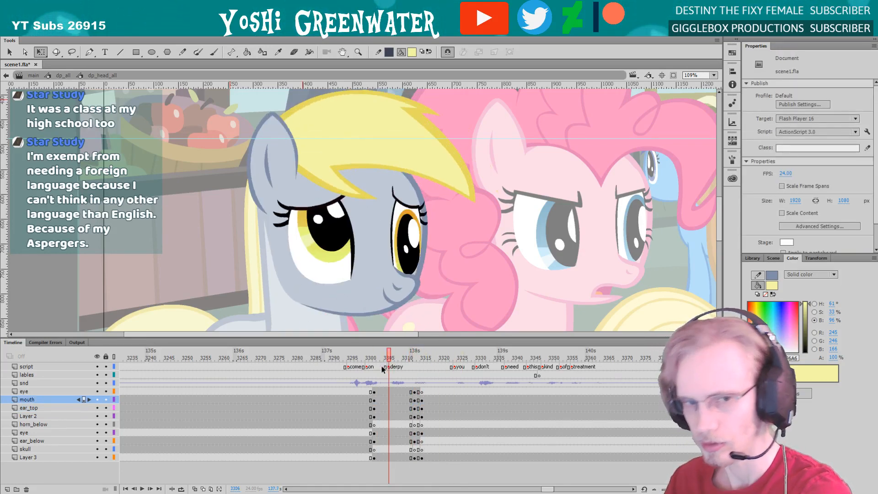
{"action": "key", "text": "Return"}
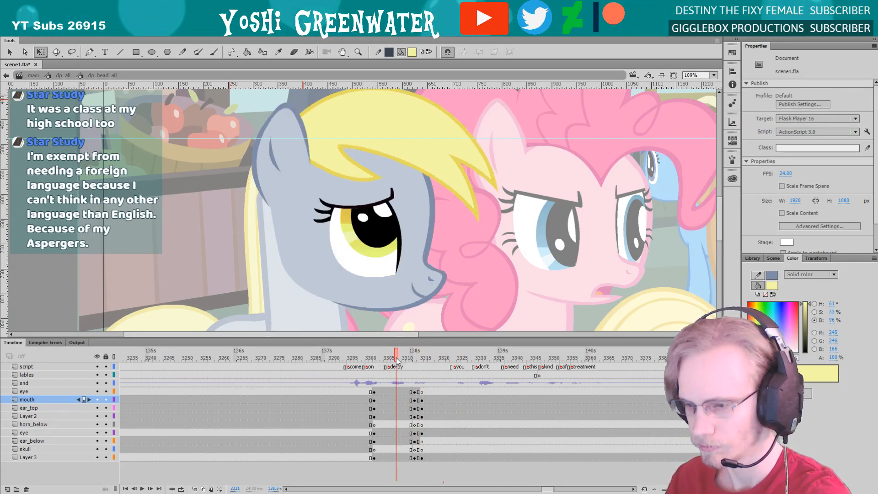
{"action": "key", "text": "Return"}
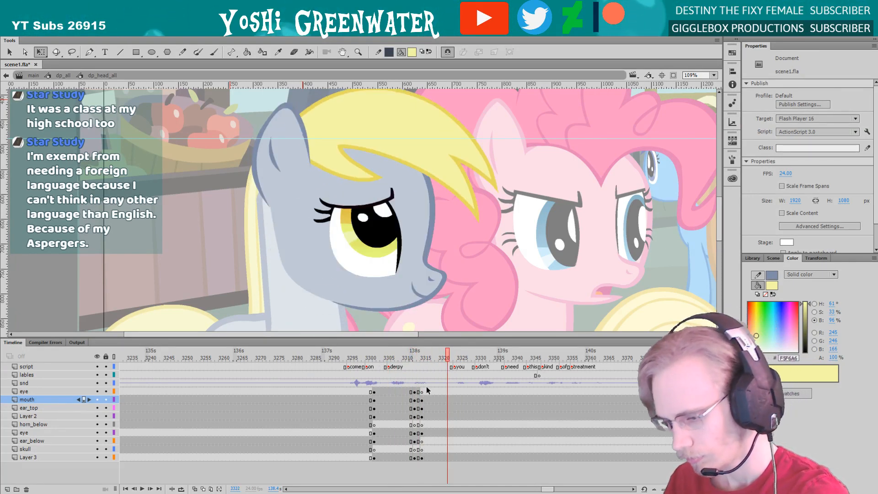
Insert keyframes on all the head's artwork layers at frame 3317 and go back to frame 3315
{"action": "left_click_drag", "start_coordinate": [427, 390], "coordinate": [428, 407]}
{"action": "left_click", "coordinate": [426, 433]}
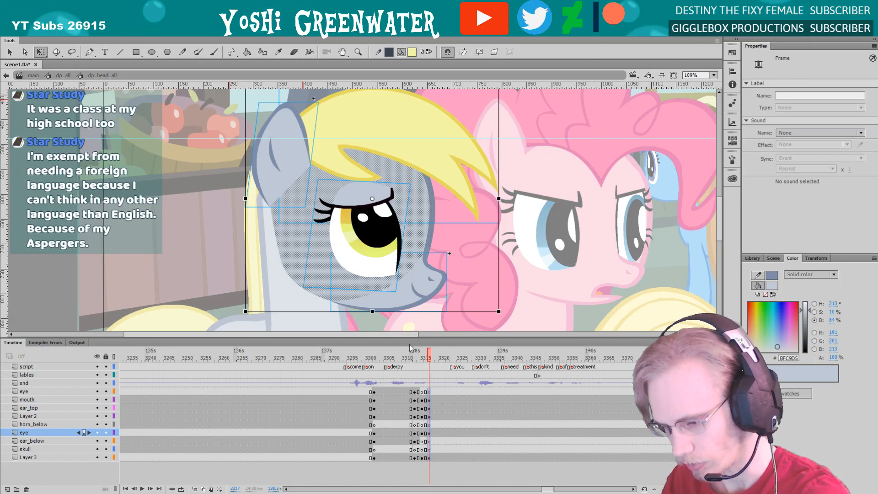
{"action": "left_click_drag", "start_coordinate": [411, 351], "coordinate": [421, 353]}
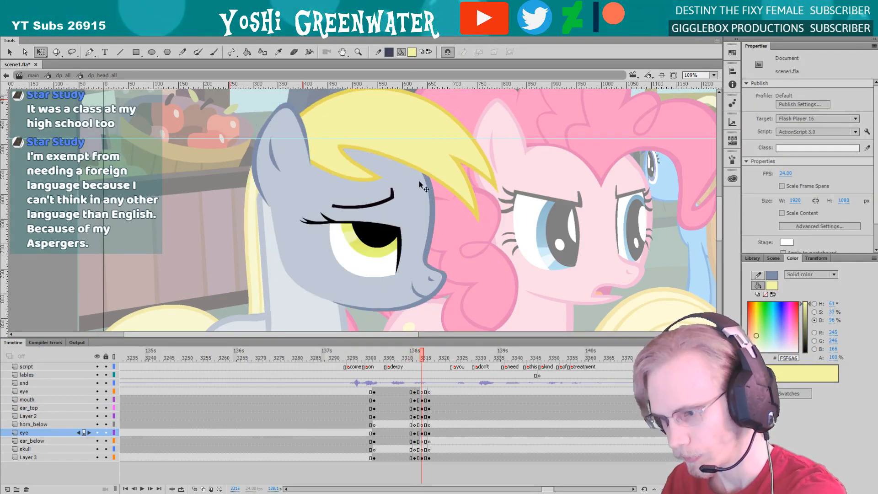
At frame 3315, skew the hair's front edge slightly down, stretch the whole head slightly forward, and nudge the near eye right
{"action": "left_click", "coordinate": [448, 168]}
{"action": "left_click_drag", "start_coordinate": [496, 179], "coordinate": [497, 182]}
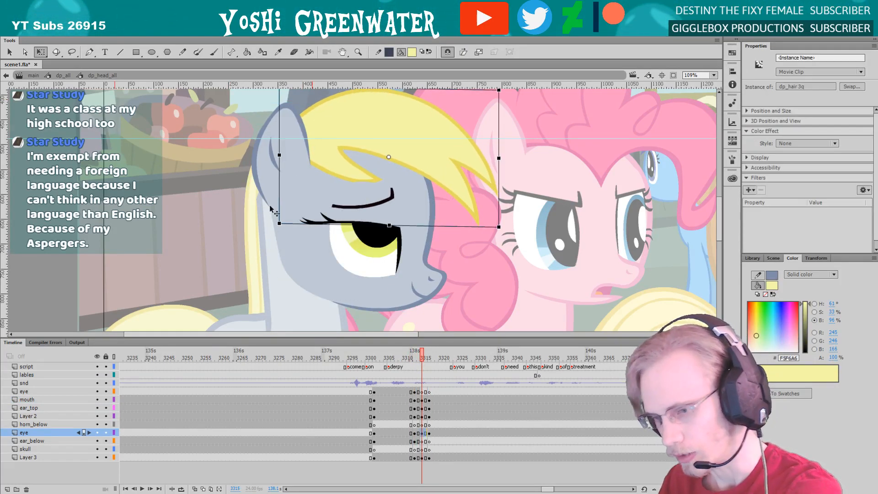
{"action": "left_click_drag", "start_coordinate": [236, 145], "coordinate": [235, 153]}
{"action": "left_click_drag", "start_coordinate": [228, 117], "coordinate": [464, 328]}
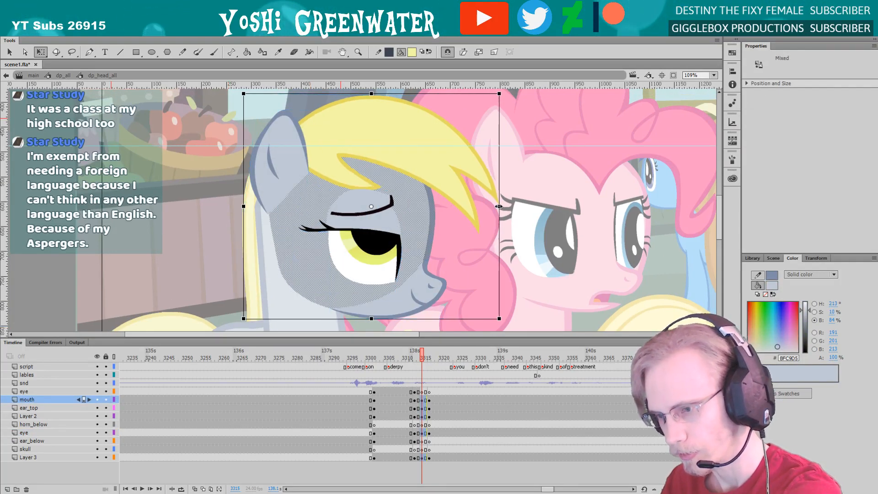
{"action": "key", "text": "Escape"}
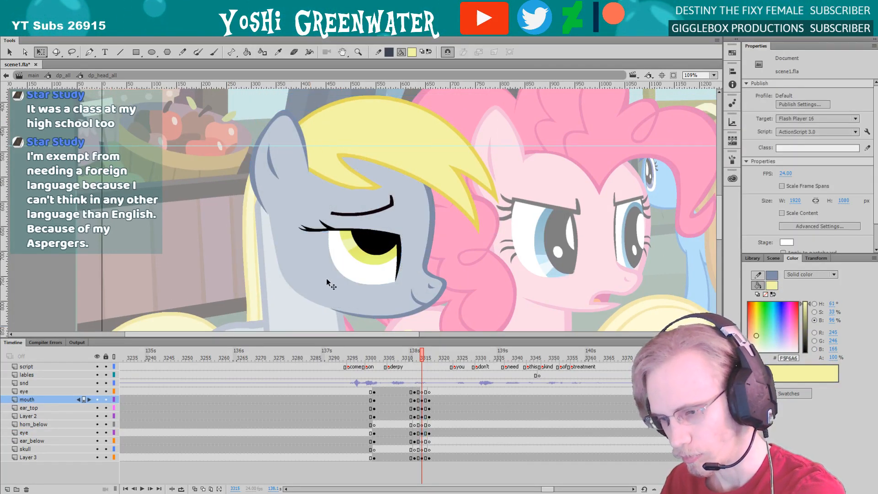
{"action": "left_click", "coordinate": [345, 270]}
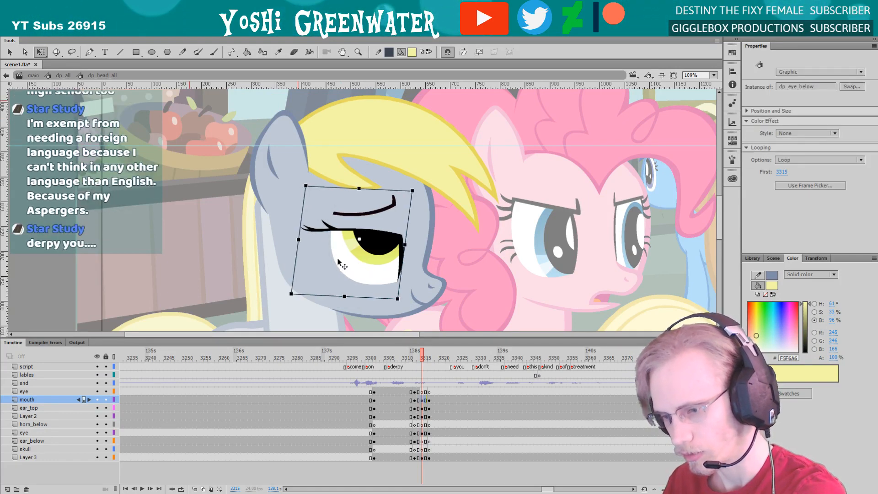
Replay the head turn and blink several times from around frames 3304 to 3309 to review the added overshoot
{"action": "left_click", "coordinate": [382, 357]}
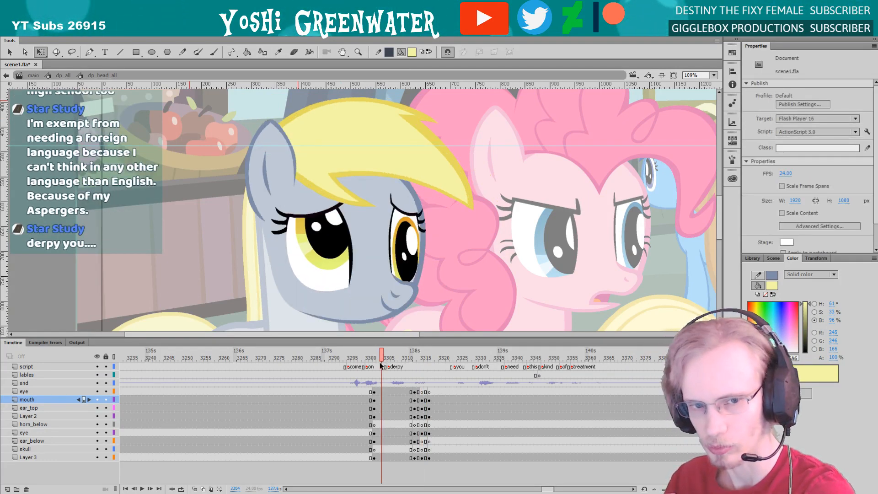
{"action": "key", "text": "Return"}
{"action": "key", "text": "Return"}
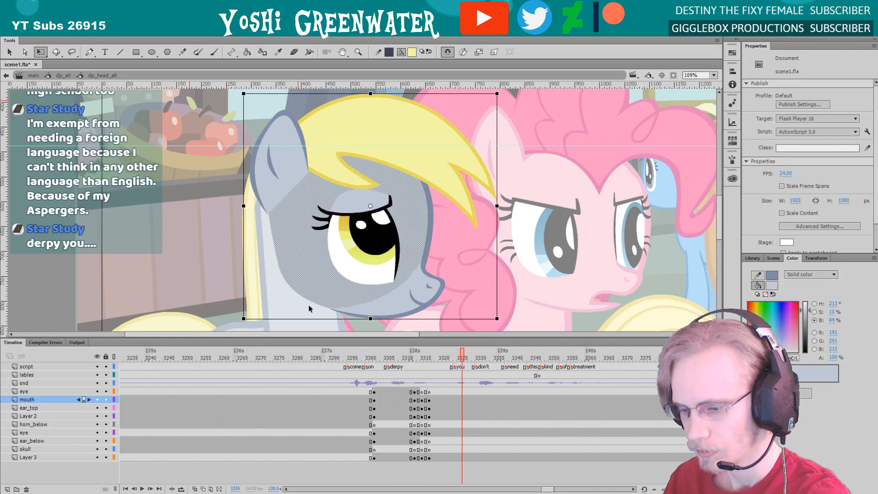
{"action": "left_click", "coordinate": [400, 361]}
{"action": "key", "text": "Return"}
{"action": "key", "text": "Return"}
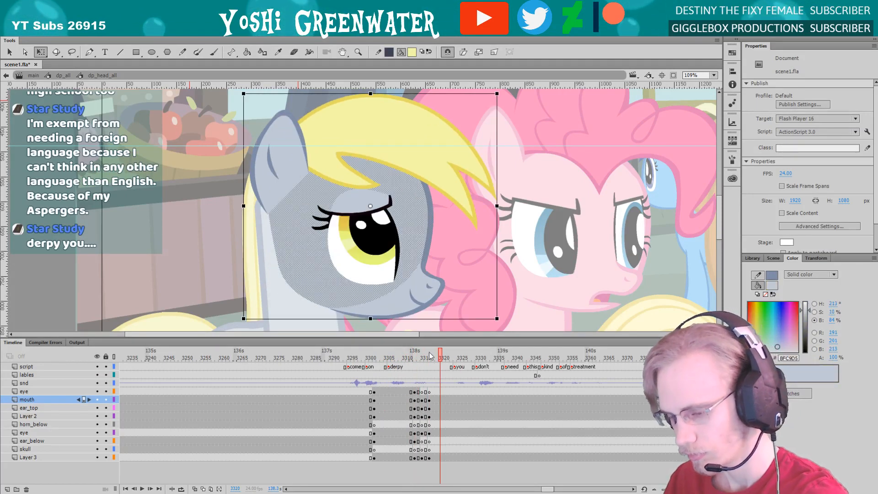
{"action": "left_click", "coordinate": [230, 261]}
{"action": "left_click", "coordinate": [390, 359]}
{"action": "key", "text": "Return"}
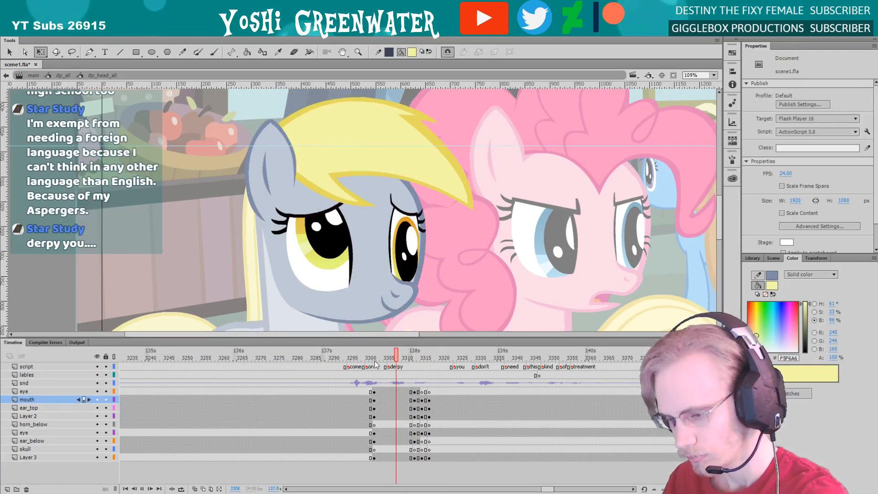
Return from the head symbol to dp_all at frame 3302, showing the pony's body at 77% zoom and more timeline layers
{"action": "double_click", "coordinate": [238, 282]}
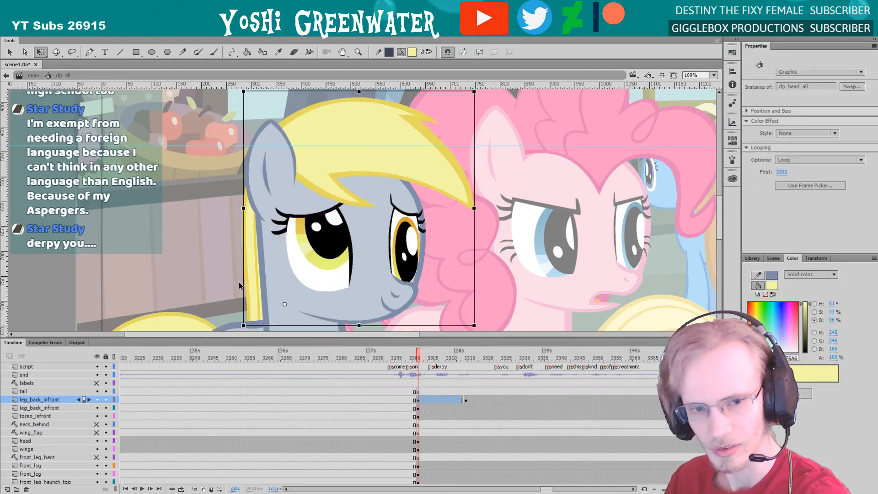
{"action": "left_click_drag", "start_coordinate": [547, 489], "coordinate": [548, 490]}
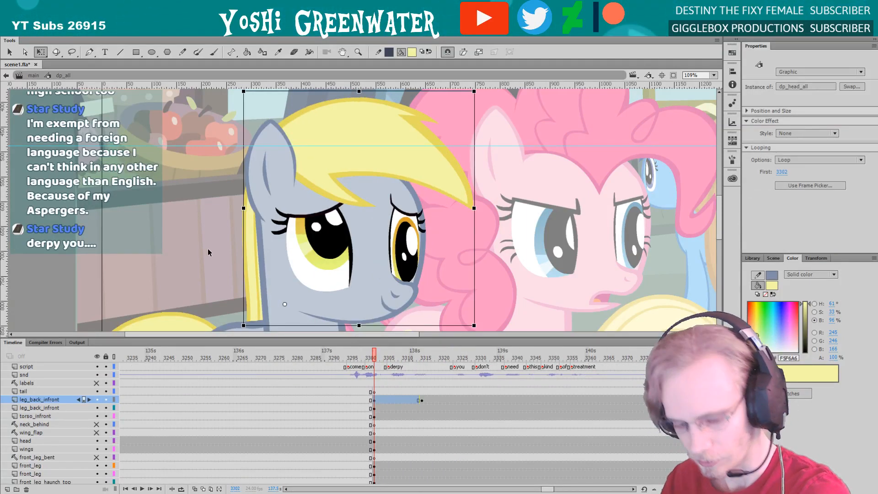
{"action": "key", "text": "z"}
{"action": "left_click", "coordinate": [274, 187], "text": "alt"}
{"action": "left_click_drag", "start_coordinate": [239, 139], "coordinate": [351, 274]}
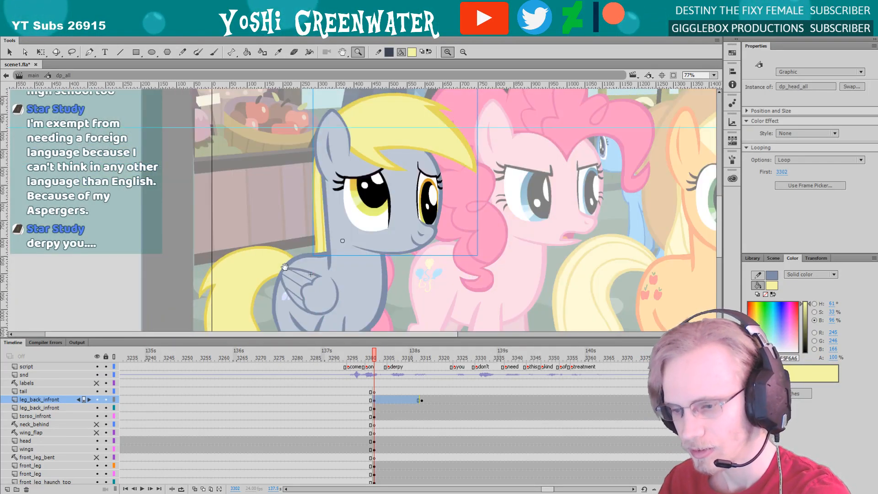
{"action": "left_click_drag", "start_coordinate": [284, 266], "coordinate": [279, 259]}
{"action": "key", "text": "q"}
{"action": "left_click_drag", "start_coordinate": [261, 207], "coordinate": [255, 204]}
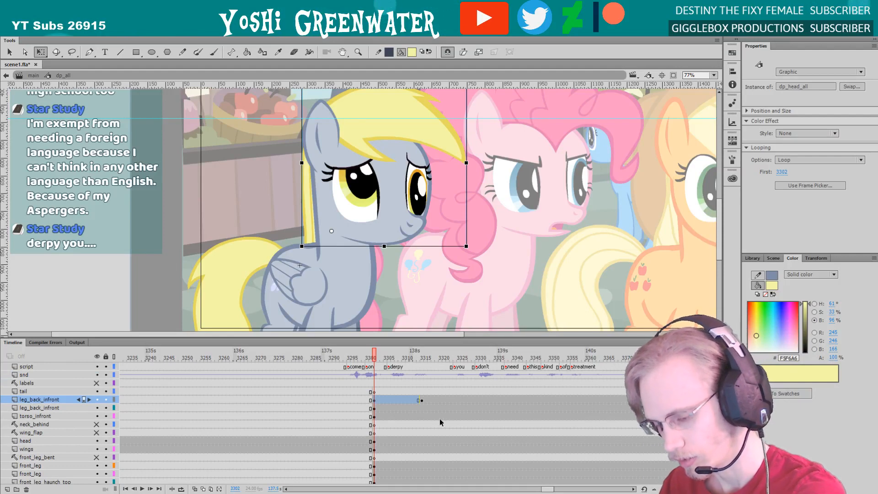
{"action": "left_click_drag", "start_coordinate": [540, 490], "coordinate": [546, 490]}
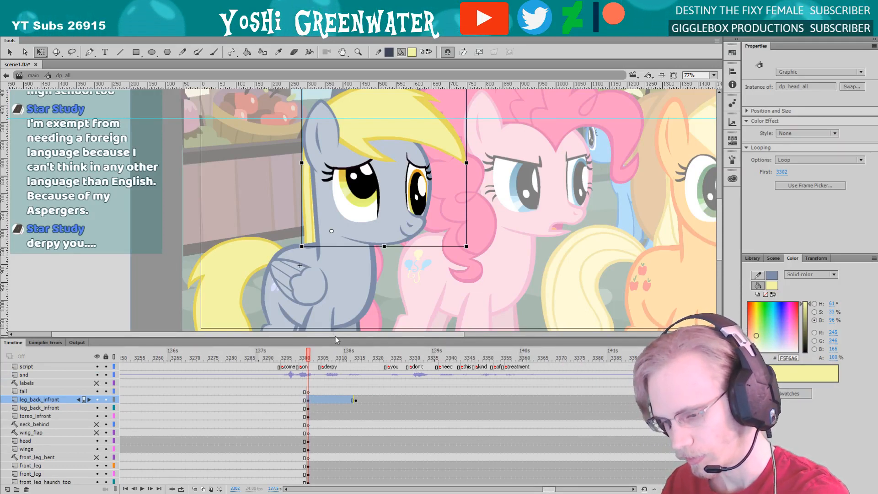
{"action": "left_click_drag", "start_coordinate": [336, 337], "coordinate": [311, 319]}
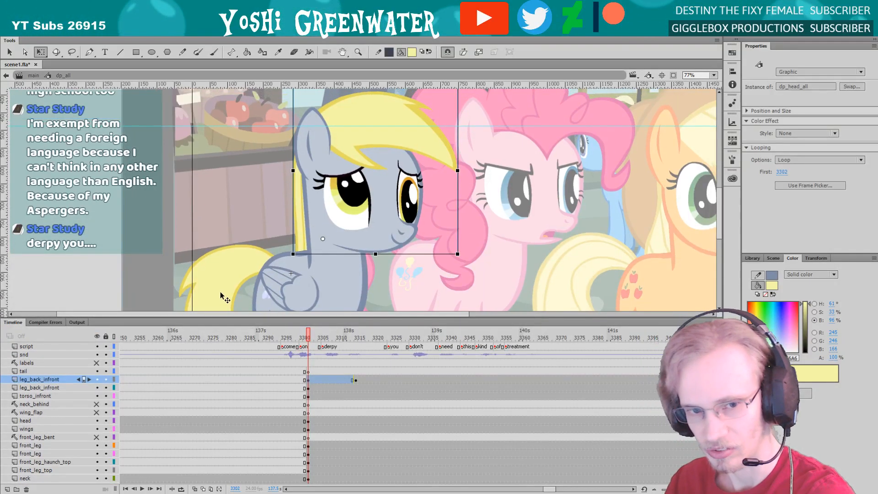
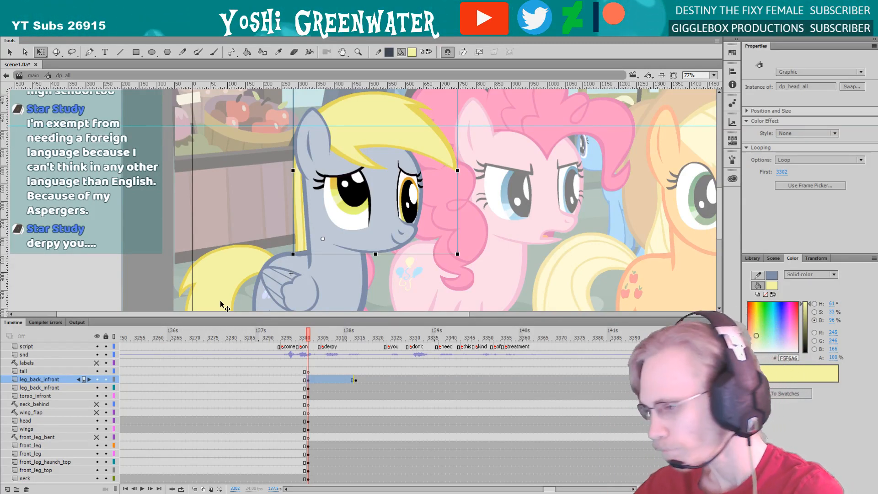
Replay the grey pony's head turn from frame 3302 and compare her pose at frames 3315 and 3309
{"action": "key", "text": "Return"}
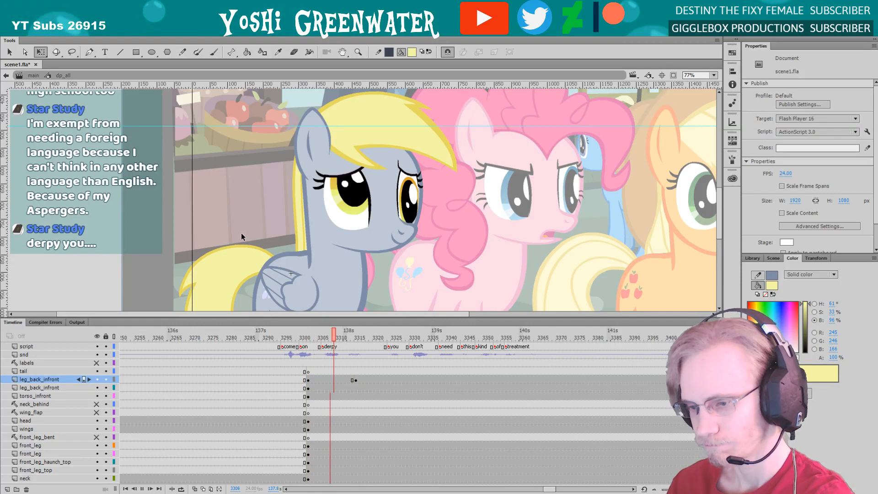
{"action": "left_click", "coordinate": [306, 335]}
{"action": "key", "text": "Return"}
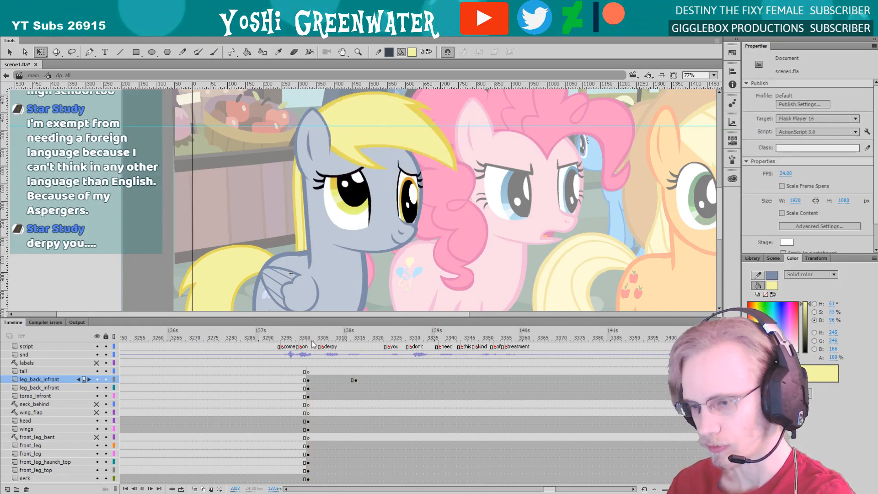
{"action": "key", "text": "Return"}
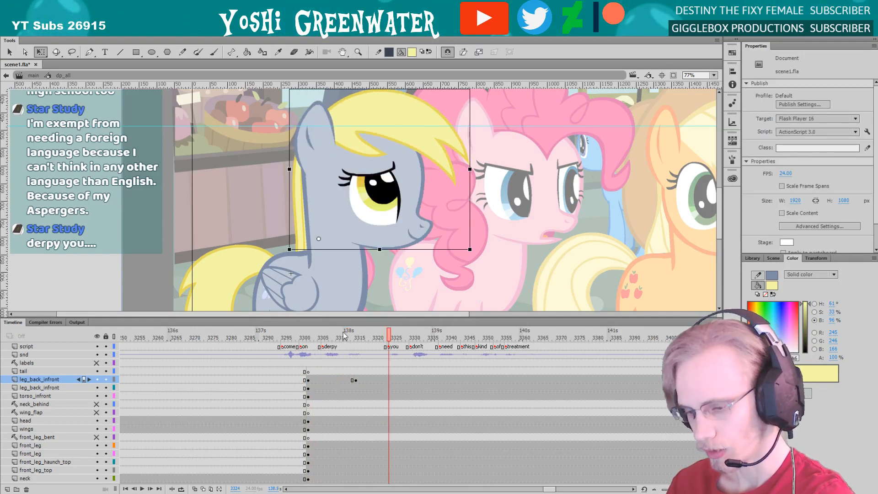
{"action": "left_click", "coordinate": [344, 335]}
{"action": "left_click", "coordinate": [350, 335]}
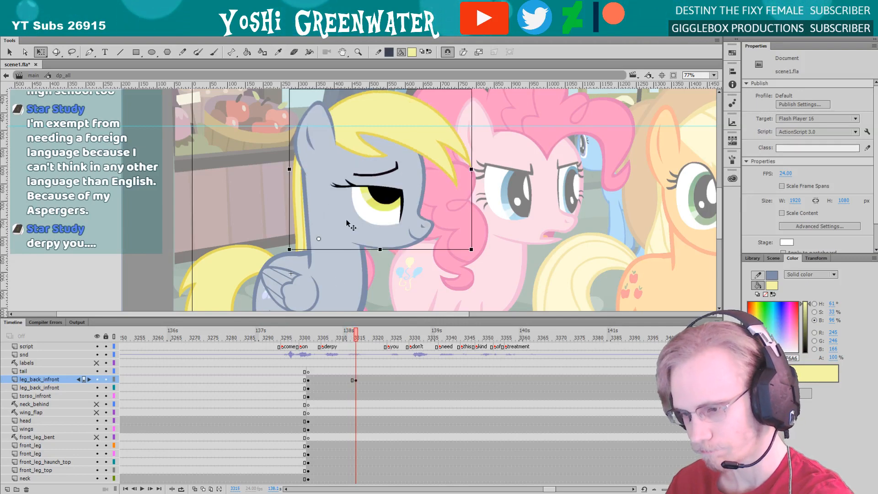
{"action": "left_click", "coordinate": [333, 214]}
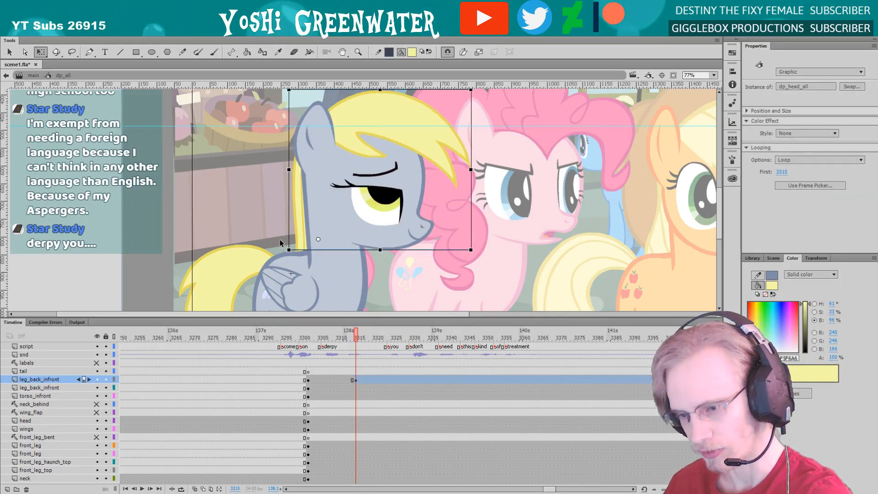
{"action": "left_click", "coordinate": [322, 337]}
{"action": "mouse_move", "coordinate": [323, 337]}
{"action": "left_mouse_down"}
{"action": "mouse_move", "coordinate": [374, 337]}
{"action": "mouse_move", "coordinate": [338, 337]}
{"action": "left_mouse_up"}
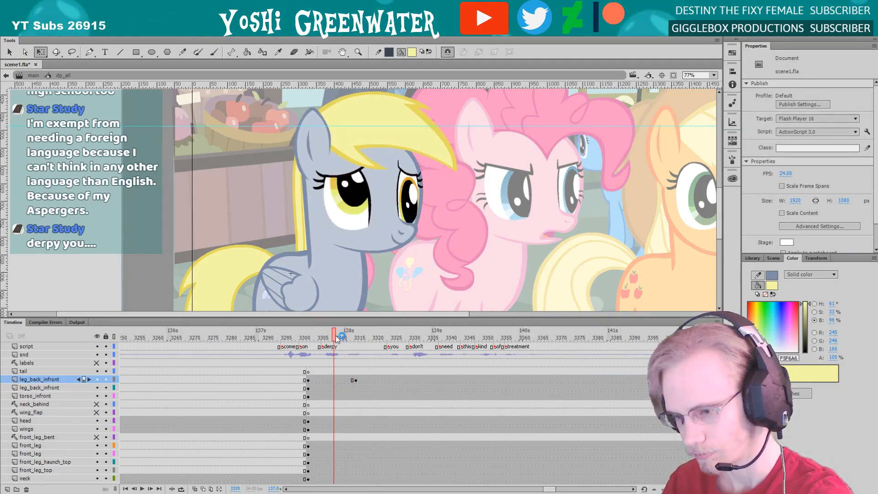
Rotate the grey pony's whole head slightly clockwise in the pose shown at frame 3309
{"action": "left_click", "coordinate": [349, 230]}
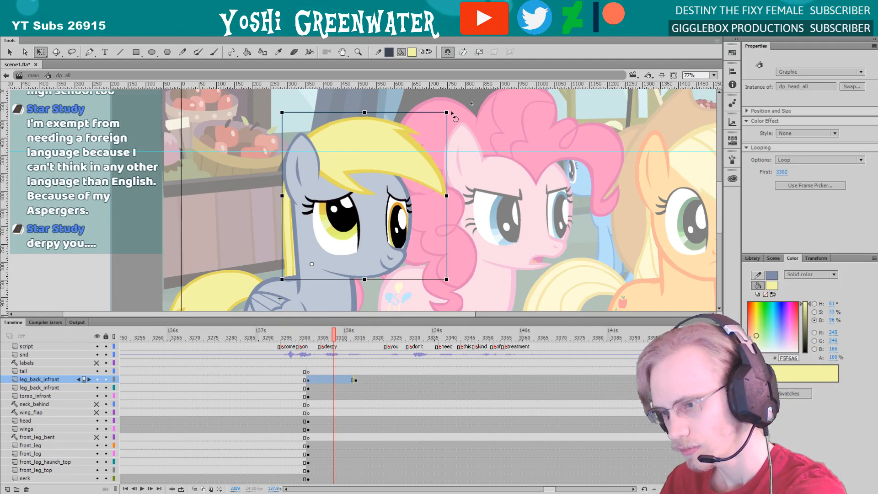
{"action": "left_click_drag", "start_coordinate": [453, 114], "coordinate": [456, 116]}
{"action": "left_click_drag", "start_coordinate": [247, 225], "coordinate": [242, 214]}
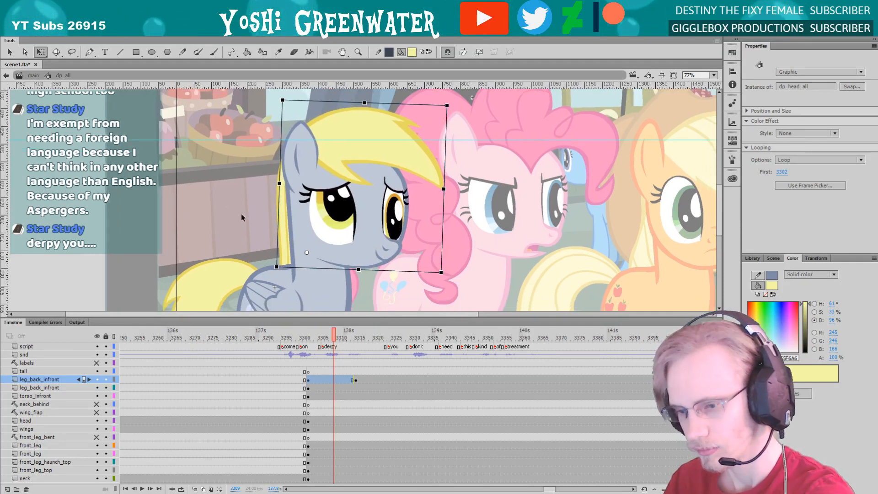
Skew the top of the neck slightly forward and nudge the head slightly right and down to match
{"action": "left_click", "coordinate": [292, 168]}
{"action": "left_click_drag", "start_coordinate": [301, 160], "coordinate": [305, 160]}
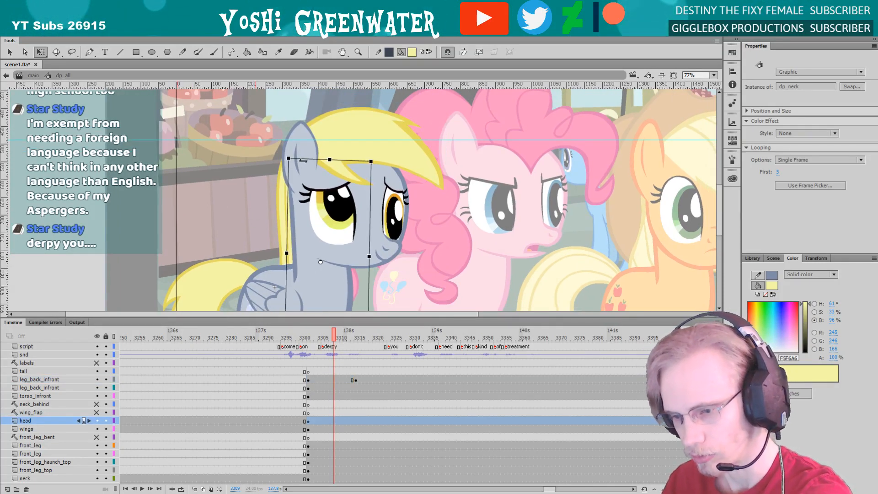
{"action": "left_click", "coordinate": [312, 215]}
{"action": "key", "text": "Right"}
{"action": "key", "text": "Down"}
{"action": "key", "text": "Down"}
{"action": "left_click", "coordinate": [312, 280]}
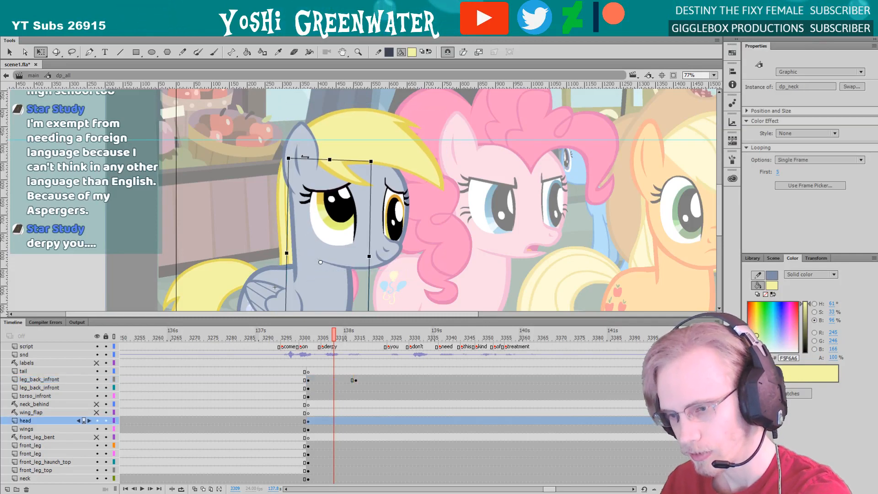
Skew the top of the neck hair slightly forward so it follows the neck
{"action": "left_click", "coordinate": [287, 218]}
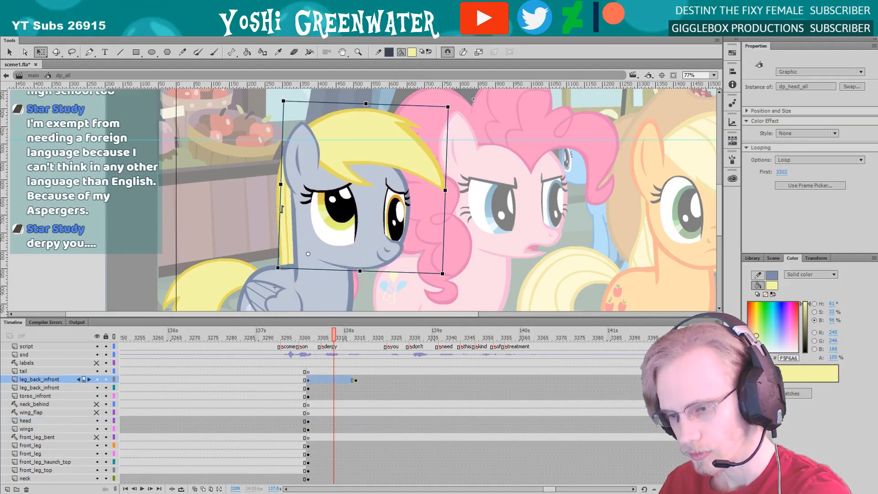
{"action": "left_click", "coordinate": [282, 172]}
{"action": "left_click_drag", "start_coordinate": [287, 145], "coordinate": [291, 145]}
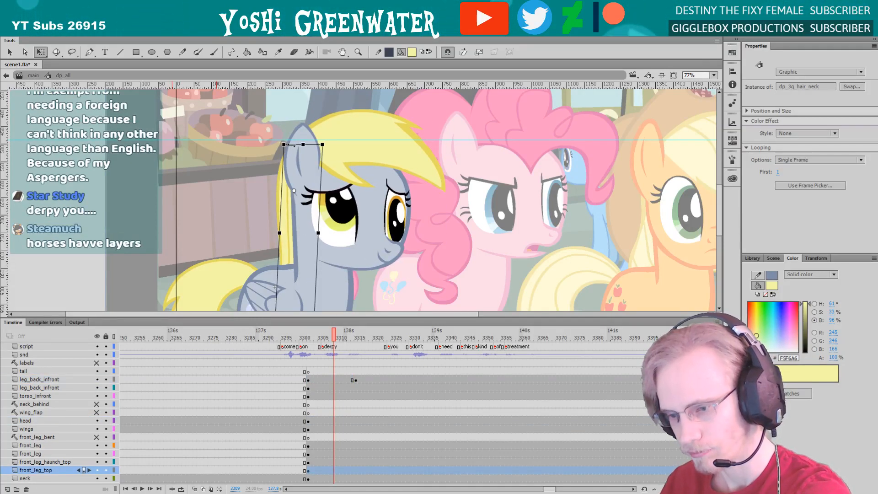
{"action": "left_click_drag", "start_coordinate": [284, 220], "coordinate": [236, 215]}
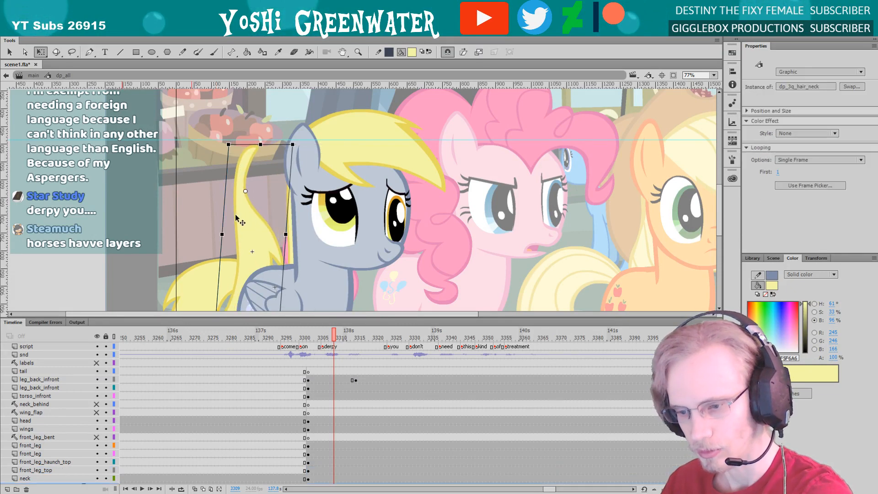
{"action": "key", "text": "ctrl+z"}
{"action": "left_click", "coordinate": [258, 225]}
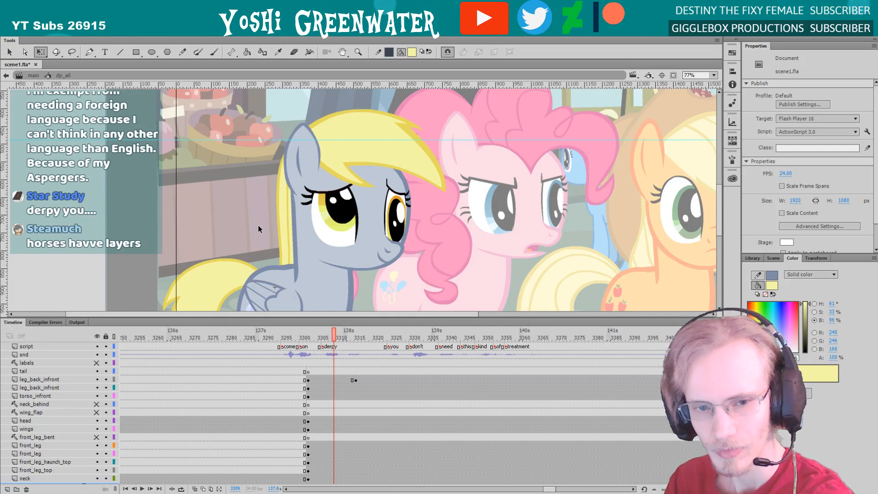
Hide the panels to see the grey pony's whole body and delete the extra haunch pieces around her legs
{"action": "left_click_drag", "start_coordinate": [269, 319], "coordinate": [244, 179]}
{"action": "mouse_move", "coordinate": [543, 489]}
{"action": "left_mouse_down"}
{"action": "mouse_move", "coordinate": [553, 487]}
{"action": "mouse_move", "coordinate": [541, 487]}
{"action": "left_mouse_up"}
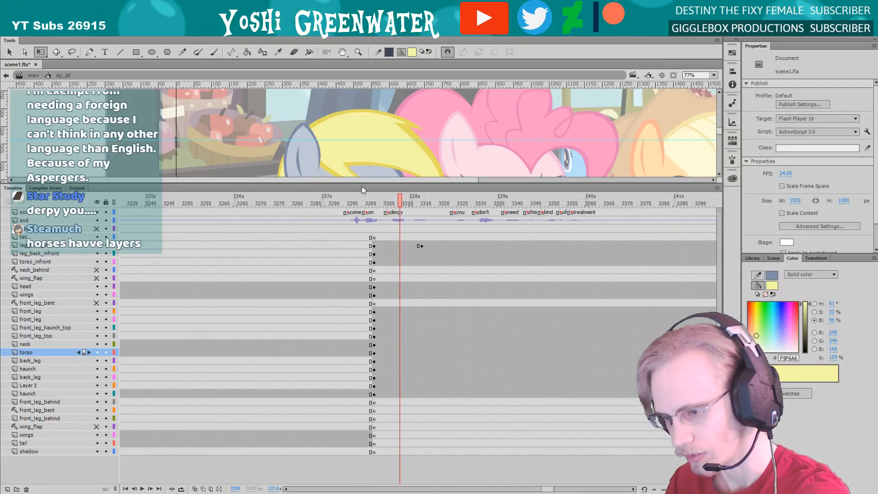
{"action": "left_click_drag", "start_coordinate": [362, 184], "coordinate": [360, 297]}
{"action": "left_click_drag", "start_coordinate": [254, 243], "coordinate": [266, 299]}
{"action": "key", "text": "F4"}
{"action": "key", "text": "Delete"}
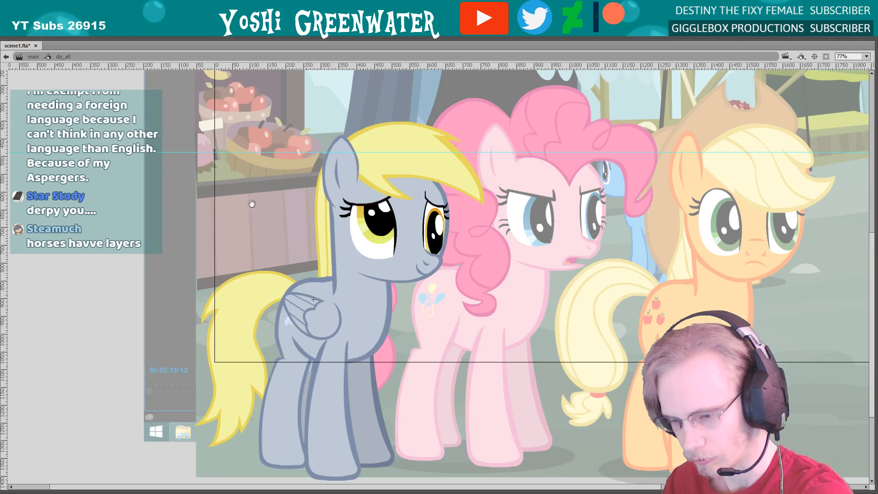
{"action": "left_click_drag", "start_coordinate": [254, 226], "coordinate": [245, 218]}
{"action": "left_click", "coordinate": [249, 280]}
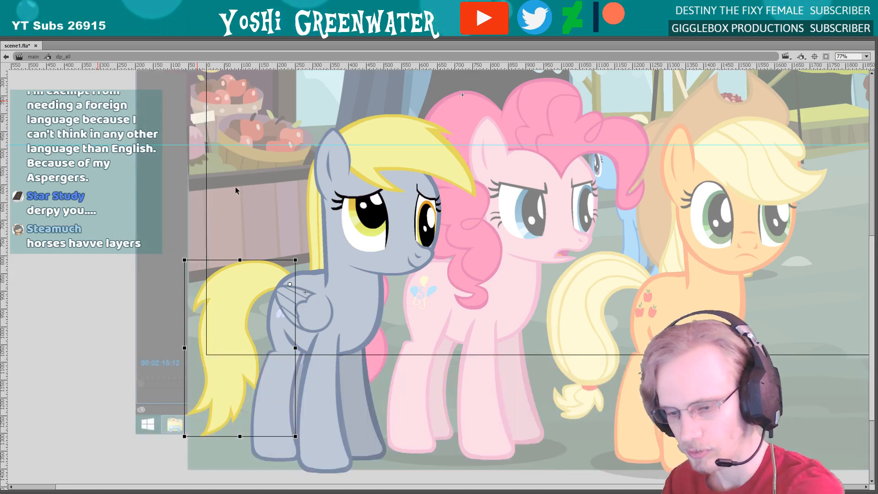
{"action": "left_click", "coordinate": [297, 381]}
{"action": "key", "text": "Delete"}
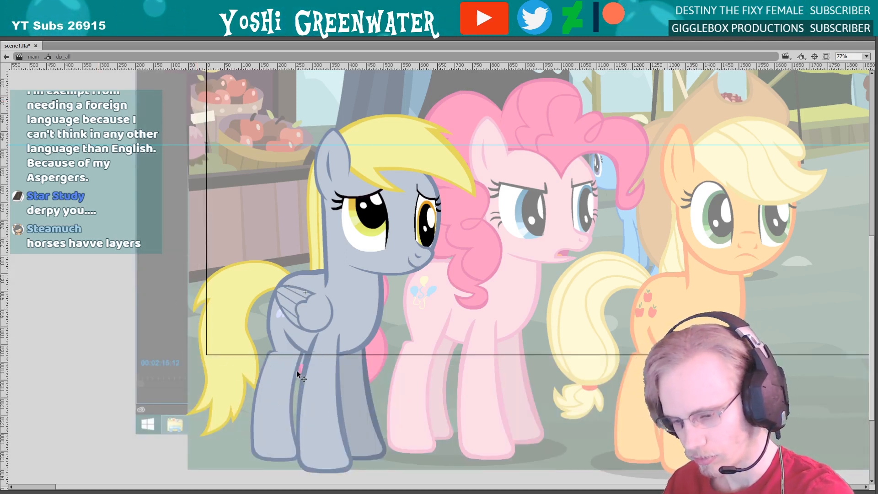
Skew the neck slightly further forward and nudge the head a few steps right and down to follow it
{"action": "left_click", "coordinate": [306, 302]}
{"action": "left_click_drag", "start_coordinate": [286, 202], "coordinate": [268, 213]}
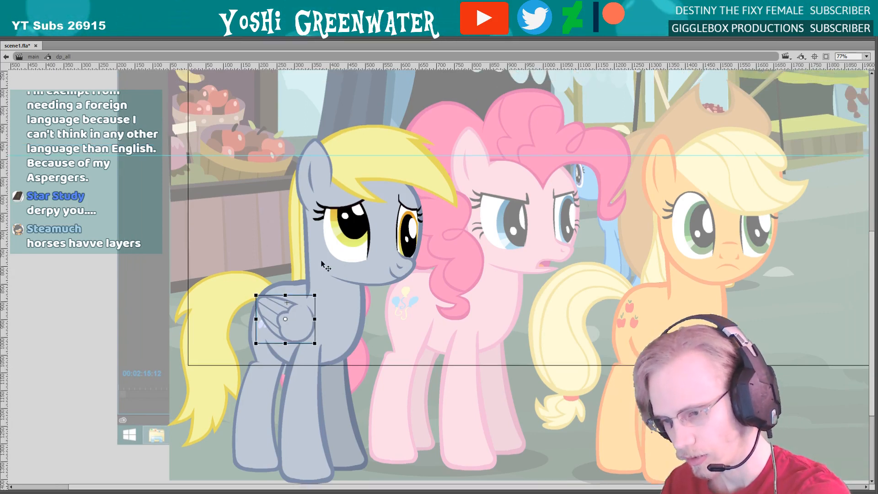
{"action": "left_click", "coordinate": [346, 261]}
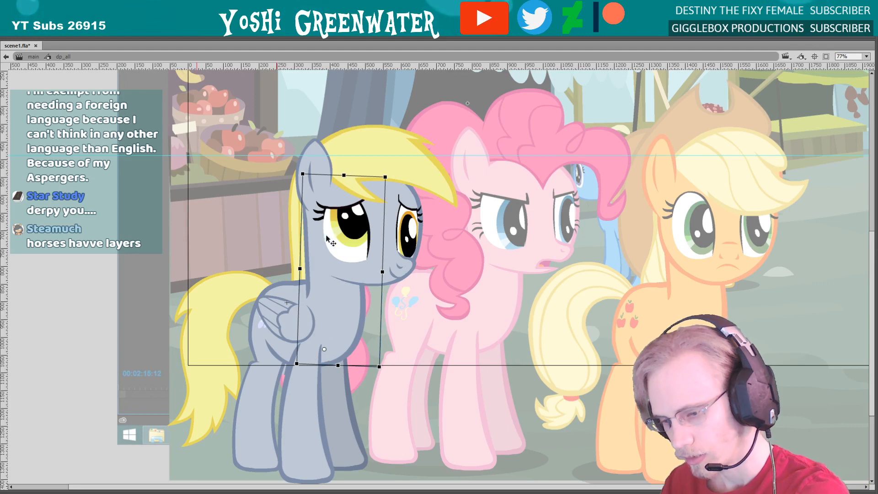
{"action": "left_click_drag", "start_coordinate": [324, 176], "coordinate": [326, 175]}
{"action": "left_click", "coordinate": [318, 202]}
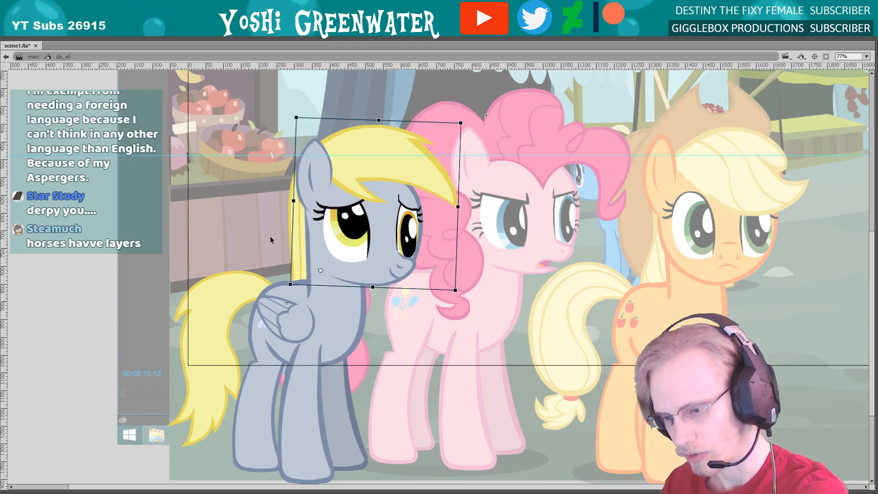
{"action": "key", "text": "Right"}
{"action": "key", "text": "Right"}
{"action": "key", "text": "Right"}
{"action": "key", "text": "Right"}
{"action": "key", "text": "Down"}
{"action": "key", "text": "Down"}
{"action": "key", "text": "Down"}
Shift the neck hair slightly forward behind the neck and save the file
{"action": "left_click", "coordinate": [293, 227]}
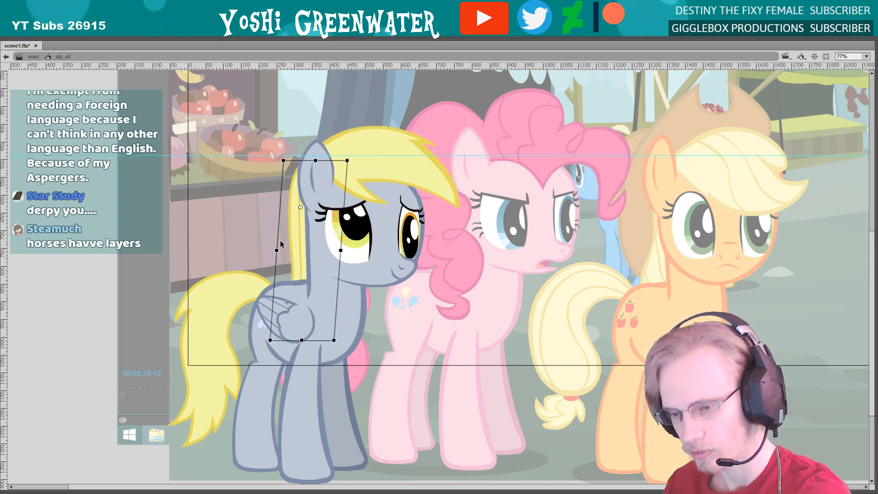
{"action": "left_click", "coordinate": [267, 238]}
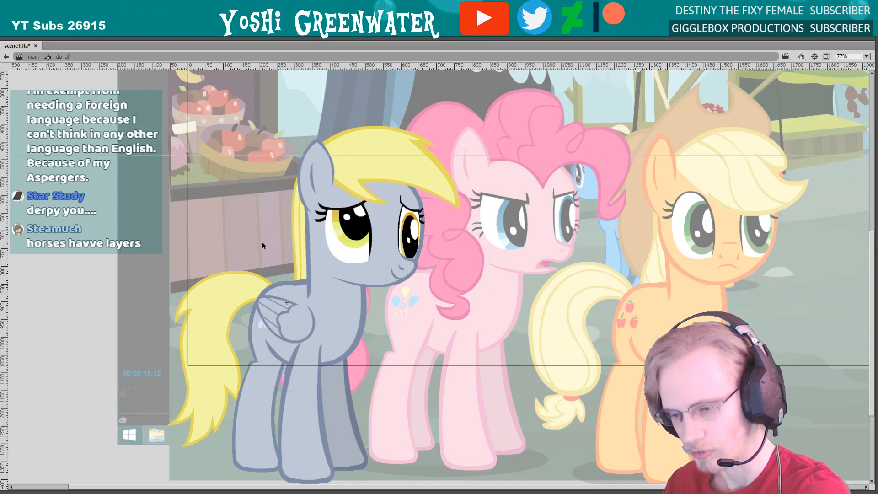
{"action": "key", "text": "ctrl+s"}
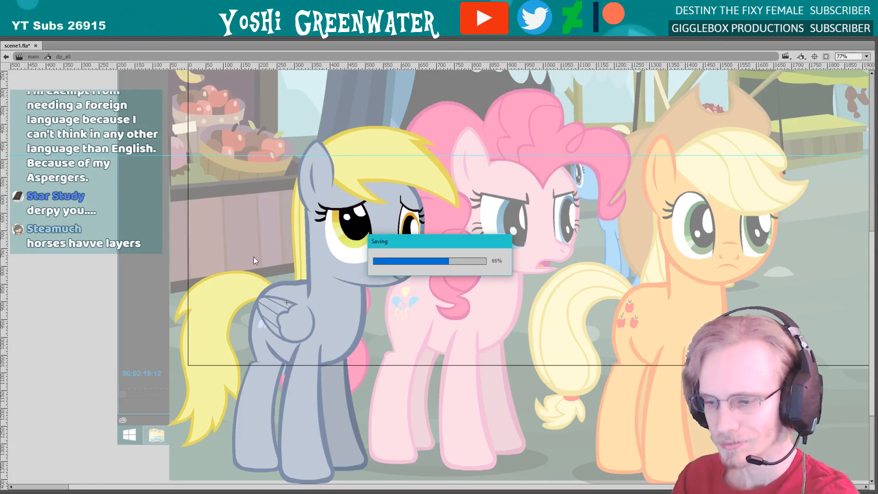
Bring back the timeline and panels and clear the keyframe at frame 3315 on the upper leg_back_infront layer
{"action": "key", "text": "ctrl+alt+t"}
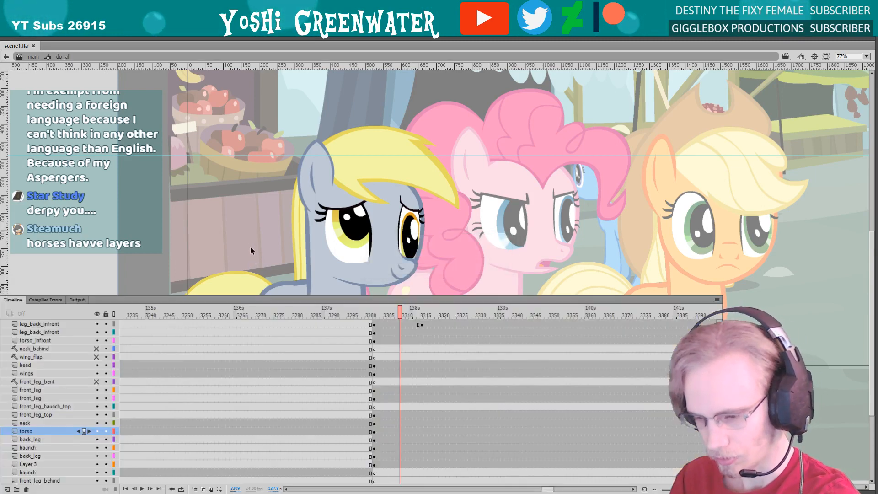
{"action": "key", "text": "F4"}
{"action": "left_click", "coordinate": [419, 325]}
{"action": "right_click", "coordinate": [420, 324]}
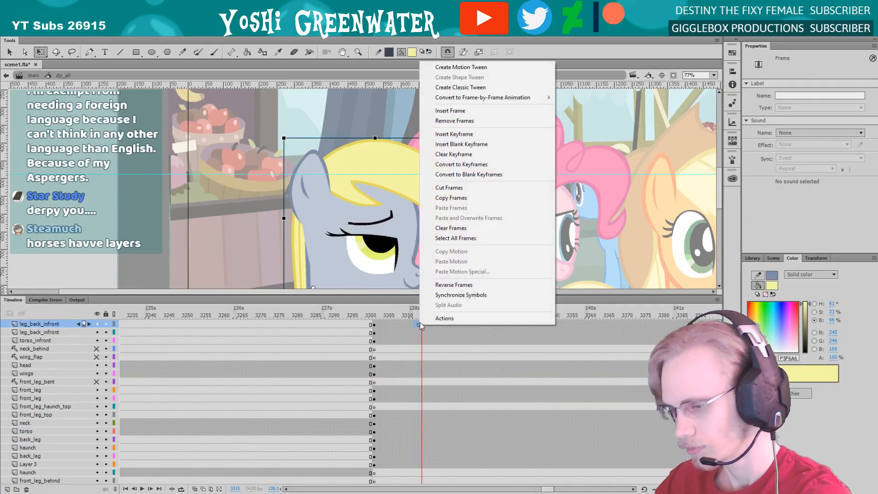
{"action": "left_click", "coordinate": [439, 154]}
Replay the head turn from around frame 3302 and view the whole scene at 39% zoom
{"action": "left_click", "coordinate": [380, 316]}
{"action": "key", "text": "Return"}
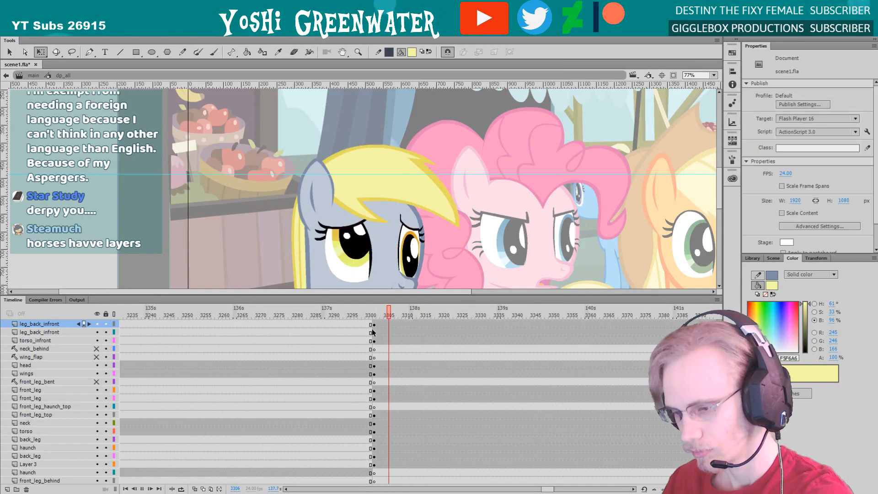
{"action": "key", "text": "z"}
{"action": "left_click", "coordinate": [253, 244], "text": "alt"}
{"action": "scroll", "coordinate": [295, 234], "scroll_direction": "down", "scroll_amount": 3}
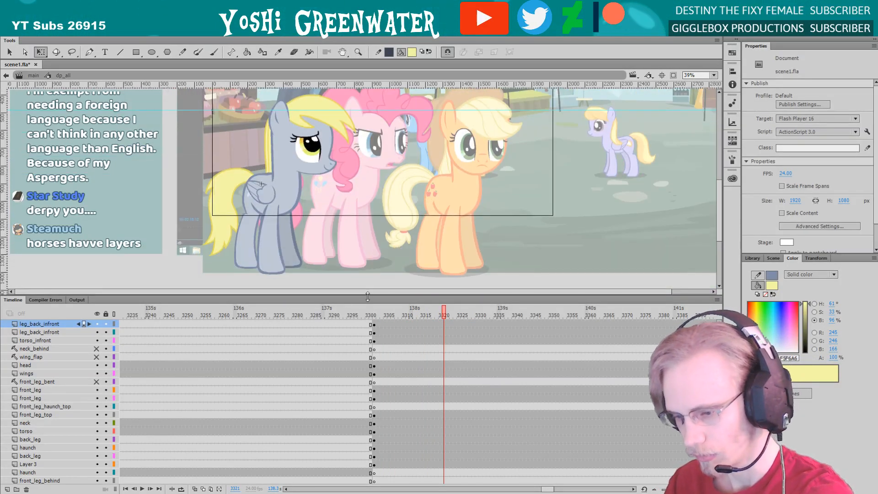
Enlarge the timeline to check the pony's full layer list, shrink it to about half height, and save the file
{"action": "left_click_drag", "start_coordinate": [369, 297], "coordinate": [369, 295]}
{"action": "left_click_drag", "start_coordinate": [220, 297], "coordinate": [269, 492]}
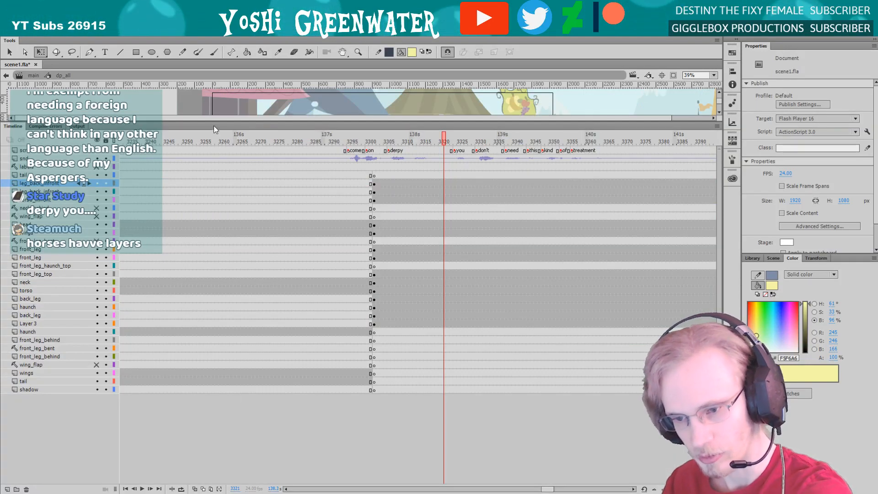
{"action": "left_click_drag", "start_coordinate": [261, 121], "coordinate": [262, 290]}
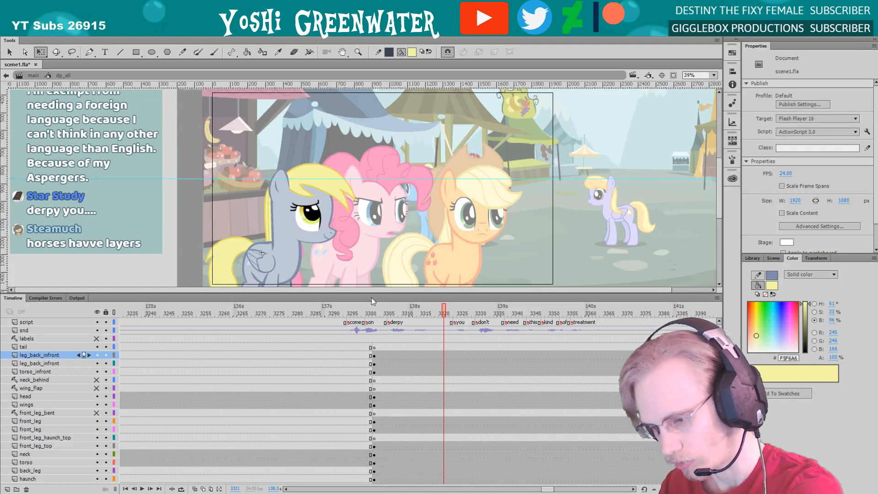
{"action": "mouse_move", "coordinate": [432, 297]}
{"action": "left_mouse_down"}
{"action": "mouse_move", "coordinate": [433, 264]}
{"action": "mouse_move", "coordinate": [432, 305]}
{"action": "mouse_move", "coordinate": [432, 297]}
{"action": "left_mouse_up"}
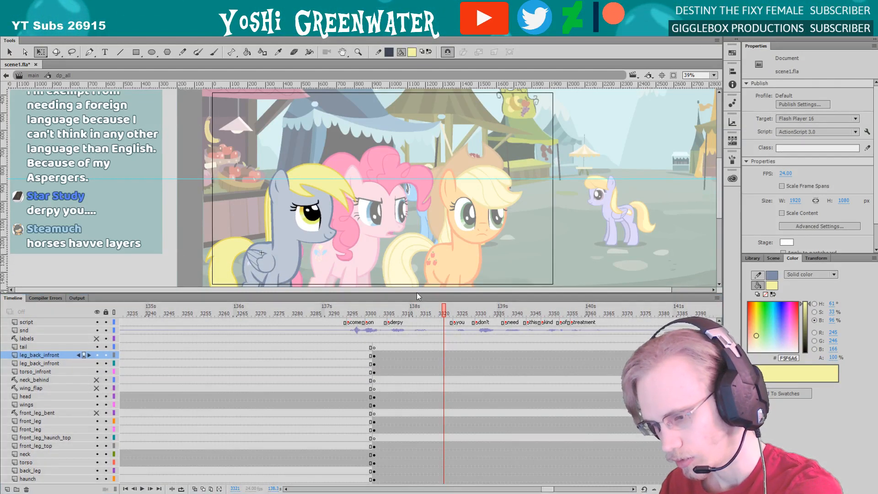
{"action": "left_click_drag", "start_coordinate": [403, 293], "coordinate": [401, 293]}
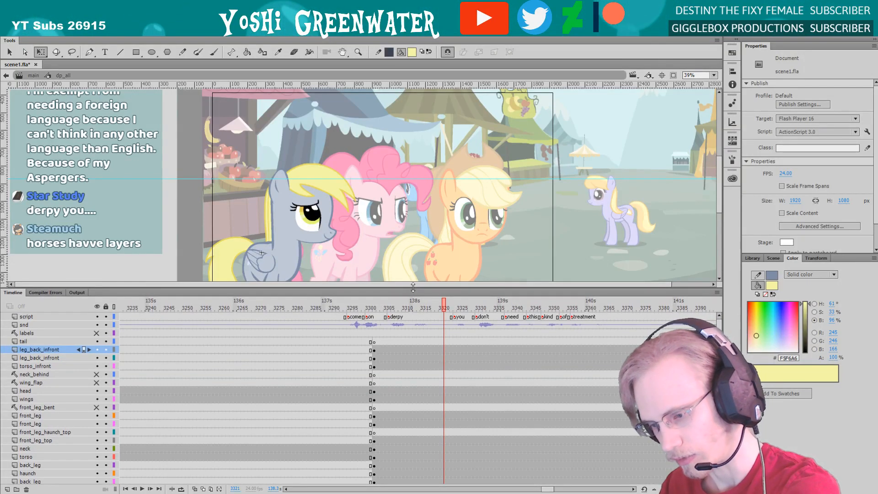
{"action": "left_click_drag", "start_coordinate": [401, 287], "coordinate": [371, 314]}
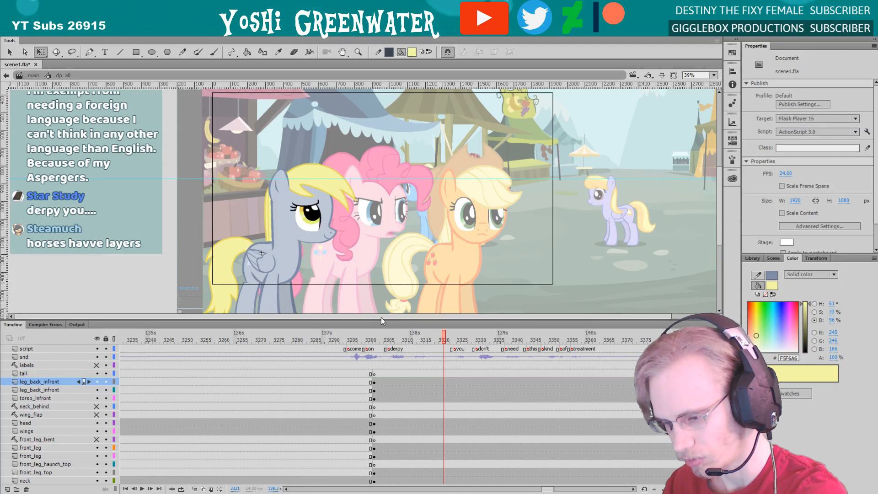
{"action": "left_click_drag", "start_coordinate": [381, 321], "coordinate": [314, 280]}
{"action": "key", "text": "ctrl+s"}
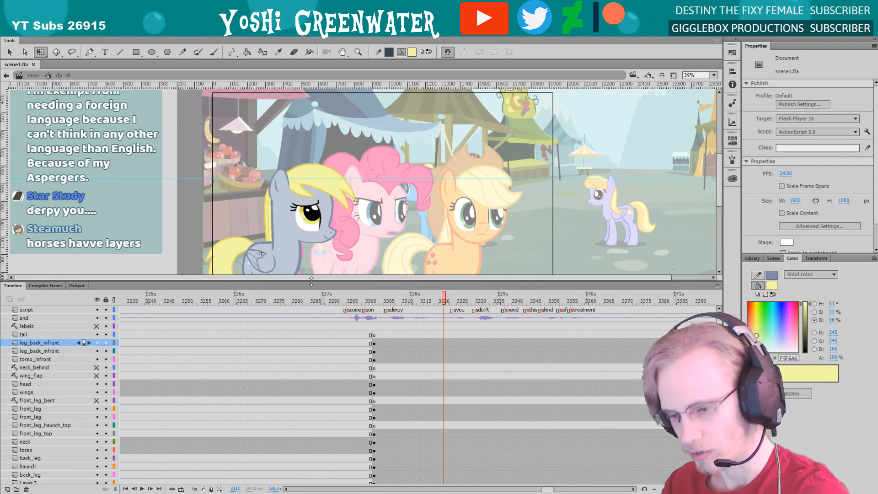
{"action": "left_click_drag", "start_coordinate": [311, 281], "coordinate": [312, 298]}
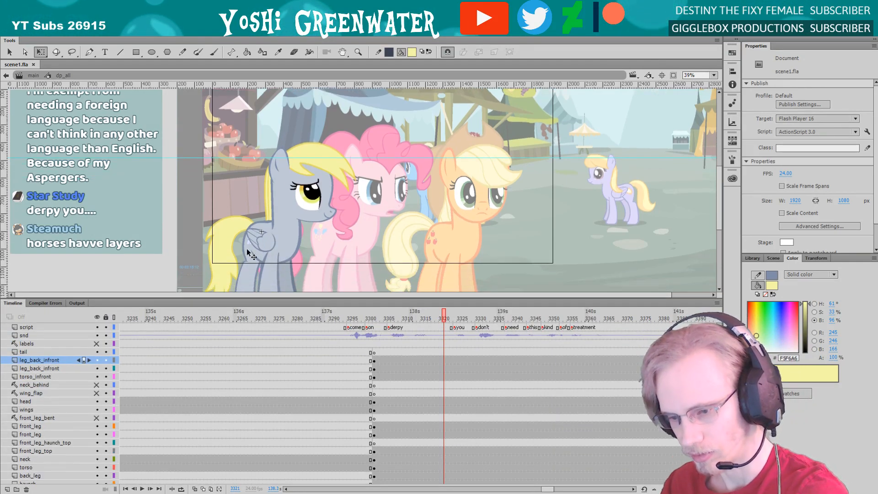
Fit the market scene in view and hide the ruler guides on the stage
{"action": "scroll", "coordinate": [222, 253], "scroll_direction": "up", "scroll_amount": 2}
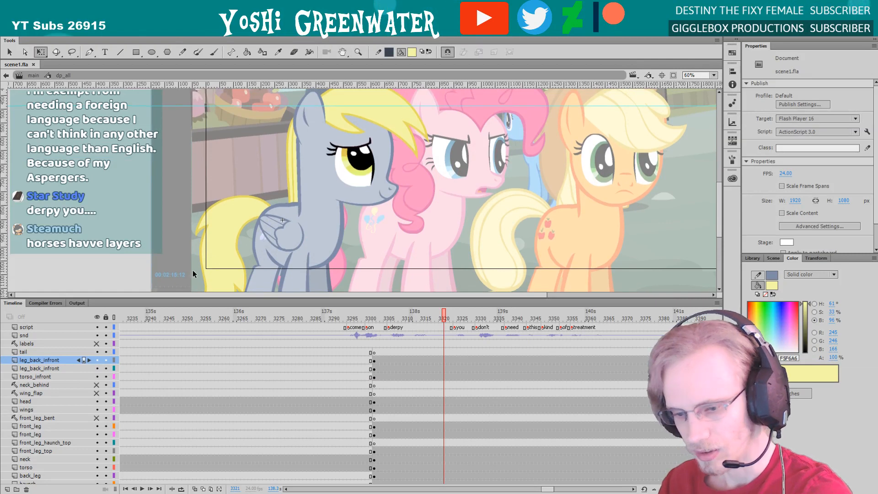
{"action": "left_click", "coordinate": [713, 75]}
{"action": "left_click", "coordinate": [707, 86]}
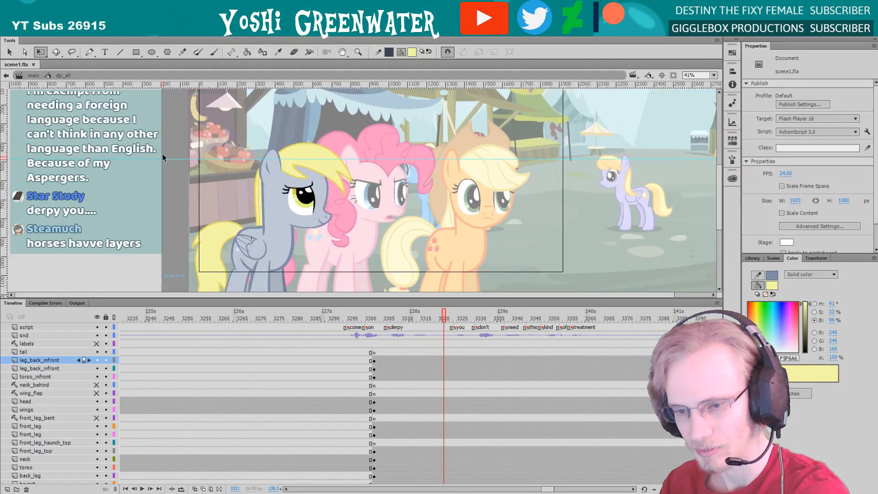
{"action": "right_click", "coordinate": [162, 172]}
{"action": "mouse_move", "coordinate": [181, 275]}
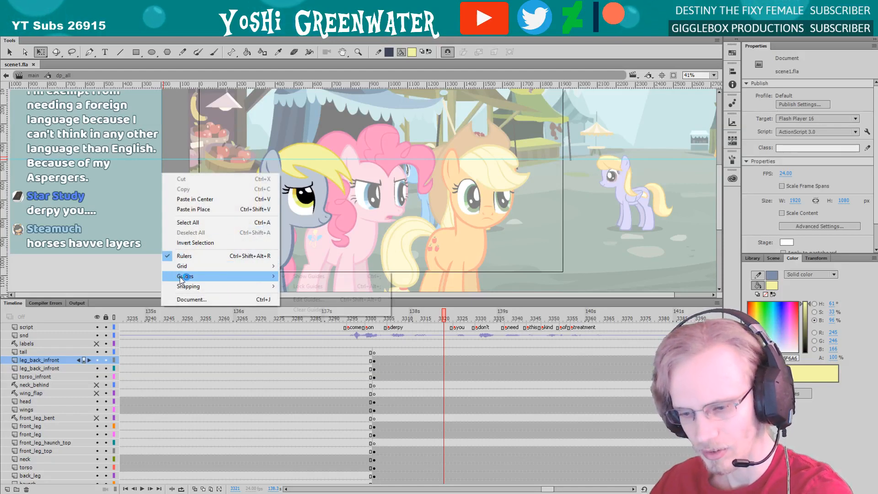
{"action": "left_click", "coordinate": [297, 277]}
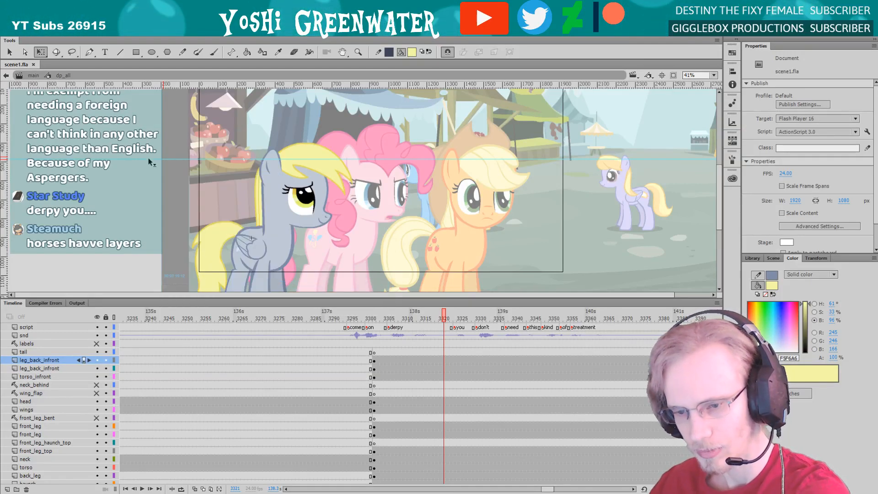
{"action": "right_click", "coordinate": [158, 167]}
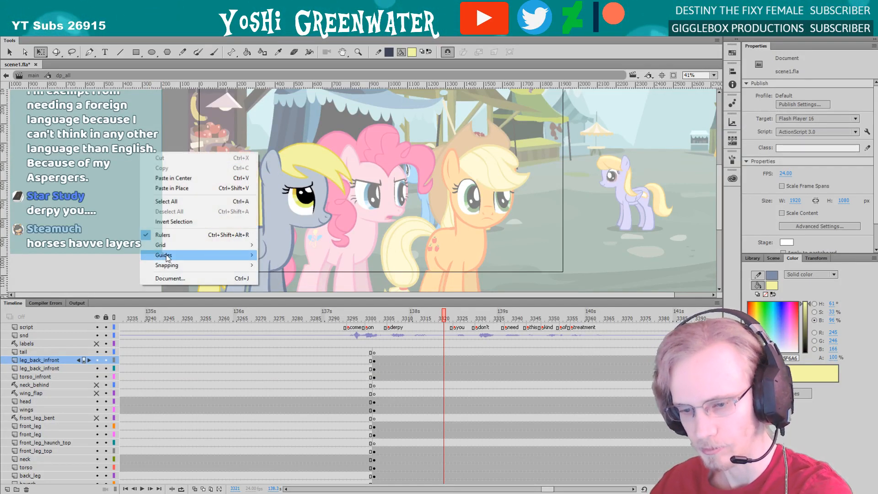
{"action": "mouse_move", "coordinate": [183, 255]}
{"action": "left_click", "coordinate": [286, 255]}
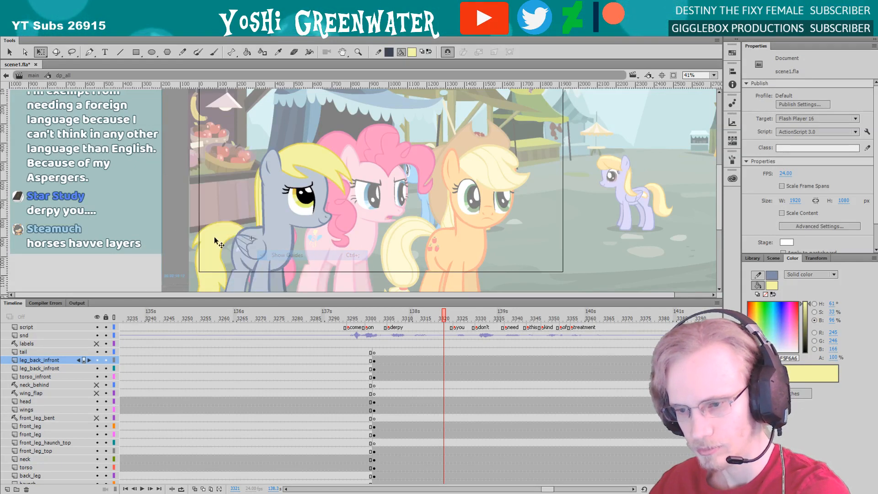
Inspect the grey pony's neck, neck hair and head symbols close up and compare them with the pose at frame 3302
{"action": "left_click", "coordinate": [259, 209]}
{"action": "scroll", "coordinate": [249, 212], "scroll_direction": "up", "scroll_amount": 5}
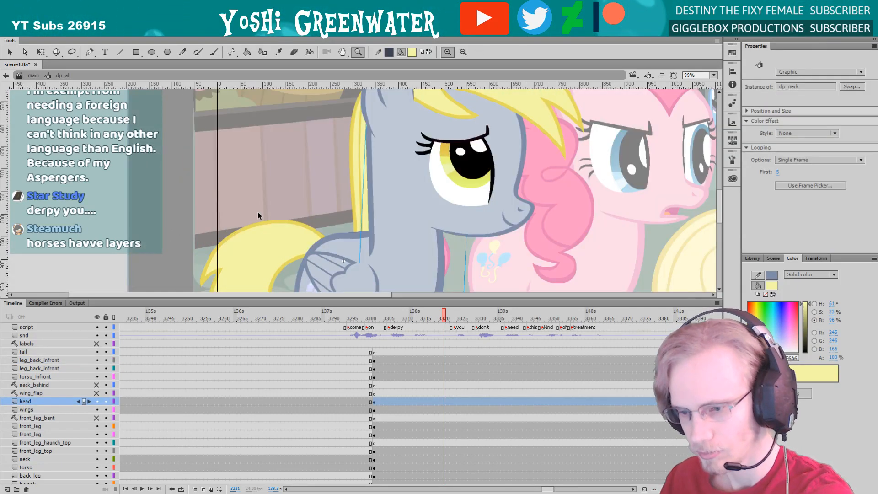
{"action": "left_click", "coordinate": [357, 183]}
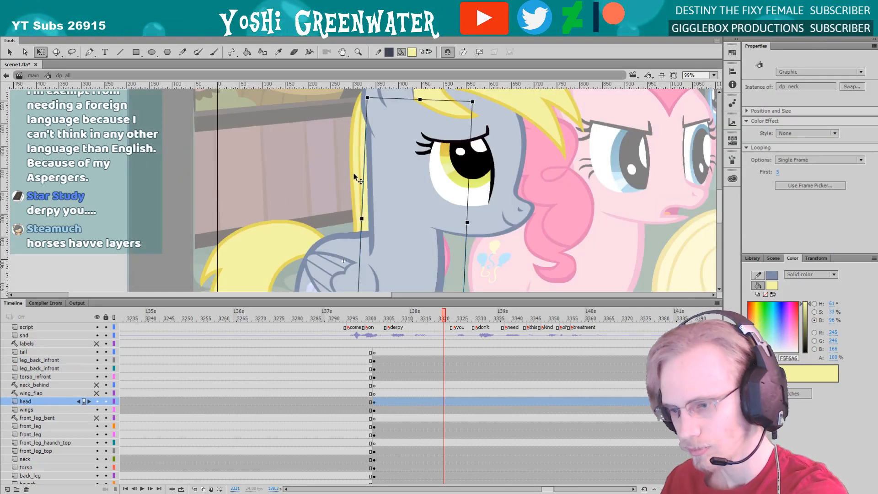
{"action": "left_click", "coordinate": [376, 163]}
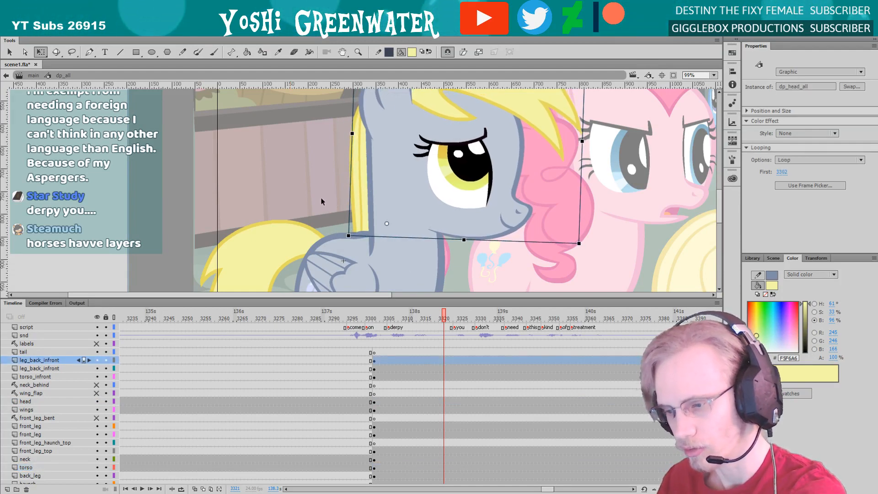
{"action": "key", "text": "z"}
{"action": "left_click", "coordinate": [290, 212], "text": "alt"}
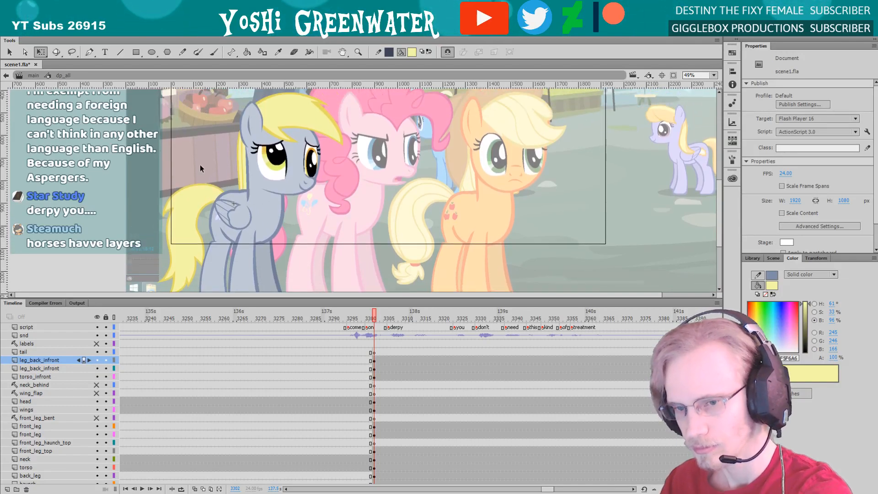
Return to the main timeline and hide every layer except BK and sb, fitting the storyboard sketch in view
{"action": "left_click", "coordinate": [33, 75]}
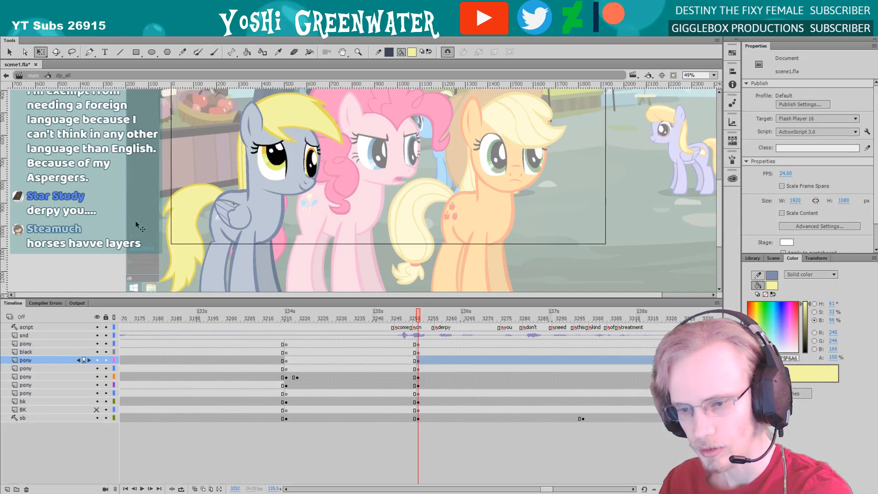
{"action": "left_click_drag", "start_coordinate": [546, 488], "coordinate": [550, 487]}
{"action": "left_click", "coordinate": [539, 466]}
{"action": "left_click", "coordinate": [96, 317]}
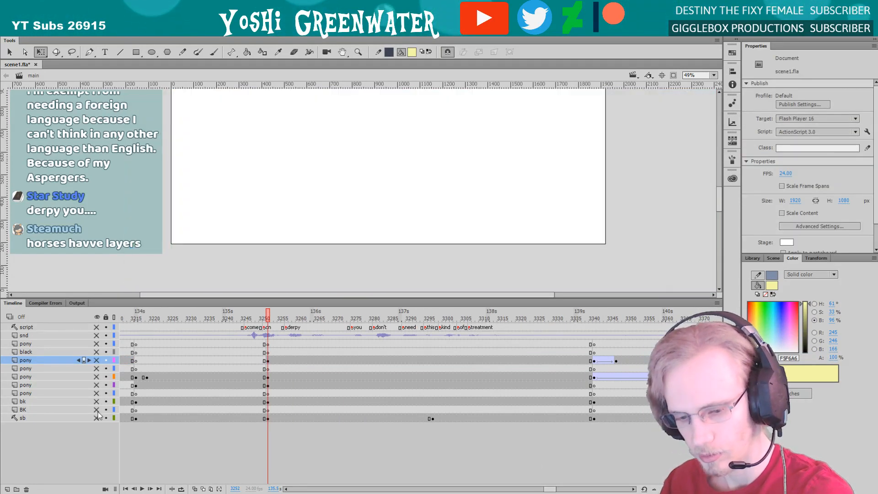
{"action": "left_click", "coordinate": [97, 418]}
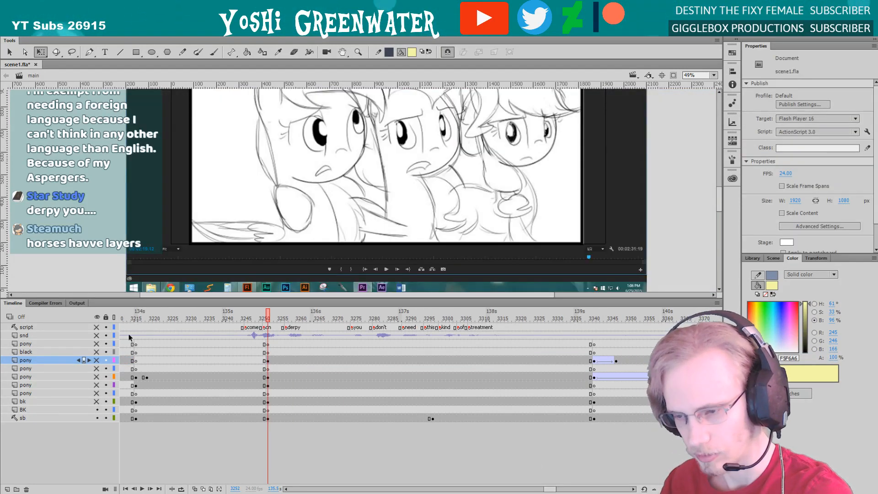
{"action": "left_click", "coordinate": [713, 75]}
{"action": "left_click", "coordinate": [704, 119]}
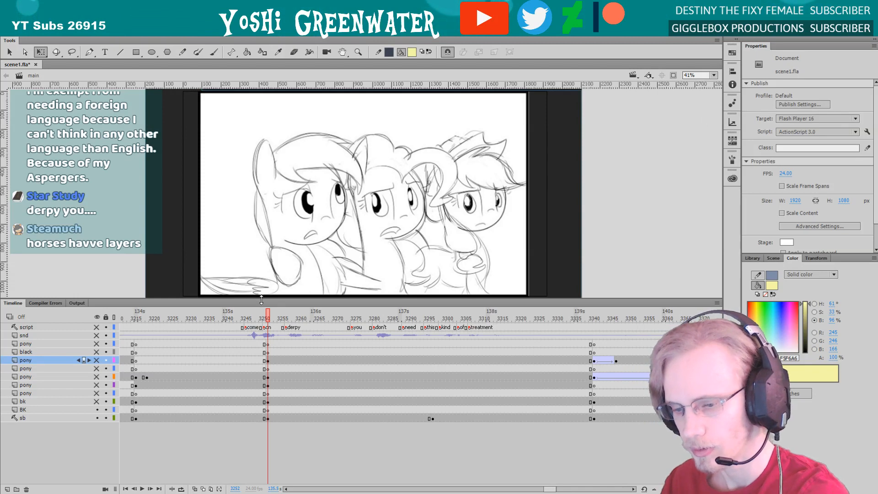
Shrink the timeline slightly to enlarge the storyboard view and save the file
{"action": "left_click_drag", "start_coordinate": [261, 299], "coordinate": [264, 311]}
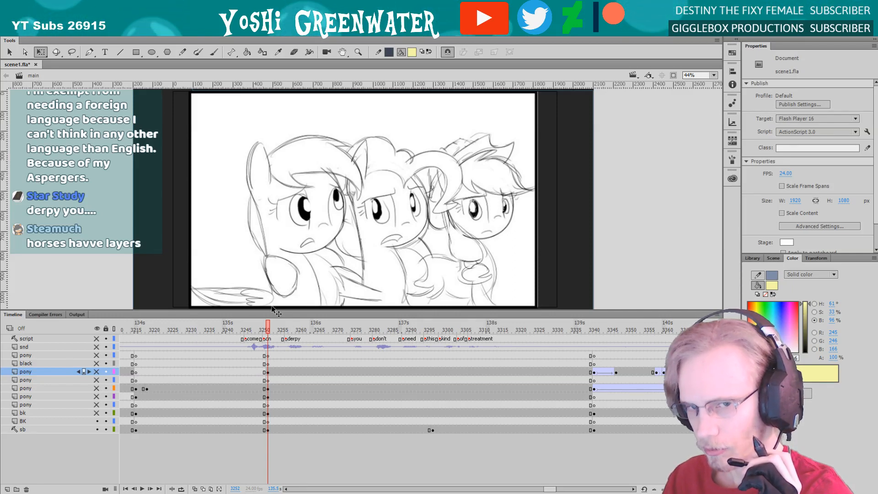
{"action": "key", "text": "ctrl+s"}
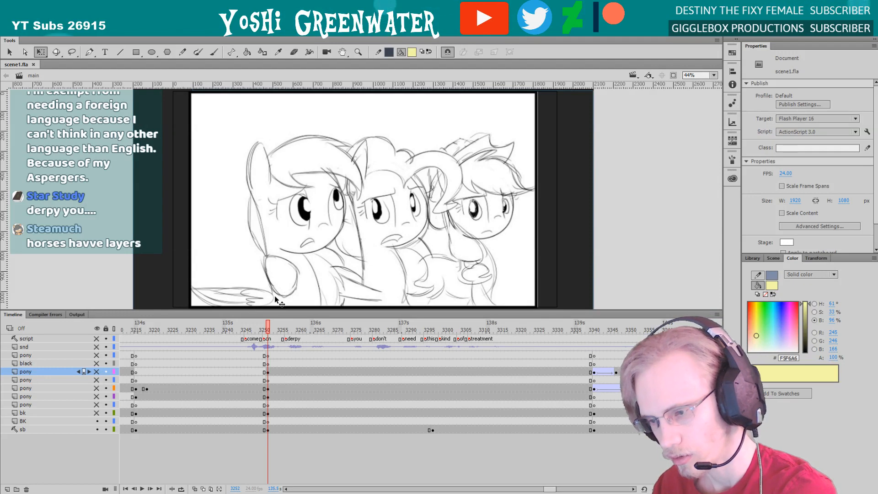
{"action": "left_click_drag", "start_coordinate": [283, 309], "coordinate": [283, 312]}
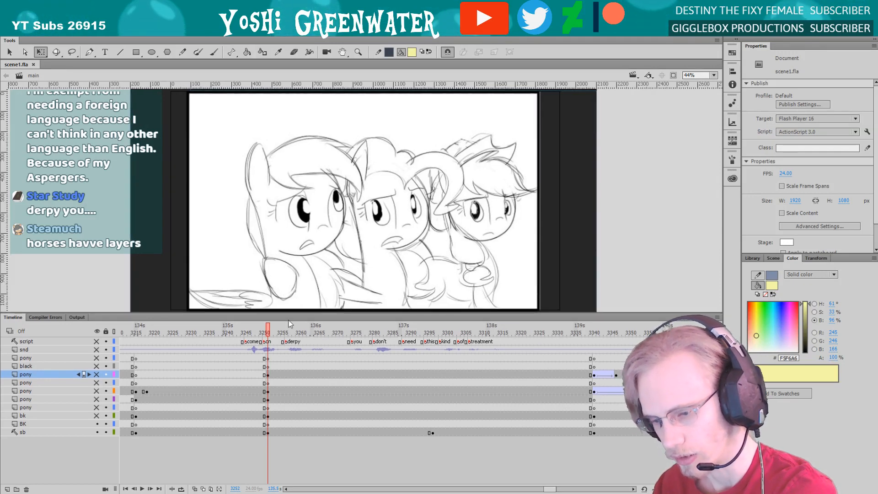
{"action": "left_click_drag", "start_coordinate": [550, 489], "coordinate": [551, 487]}
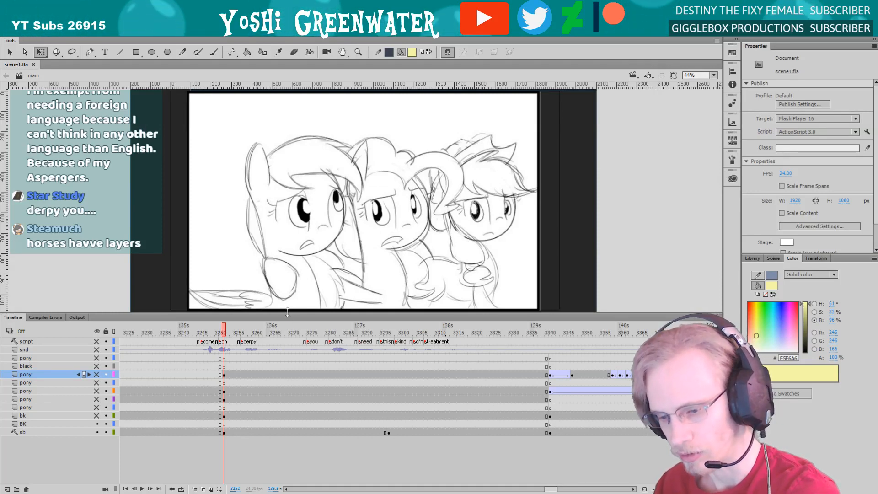
{"action": "left_click_drag", "start_coordinate": [643, 313], "coordinate": [643, 314]}
Open the library and play the preview of the WalkCycles_Applejack copy symbol
{"action": "left_click", "coordinate": [752, 258]}
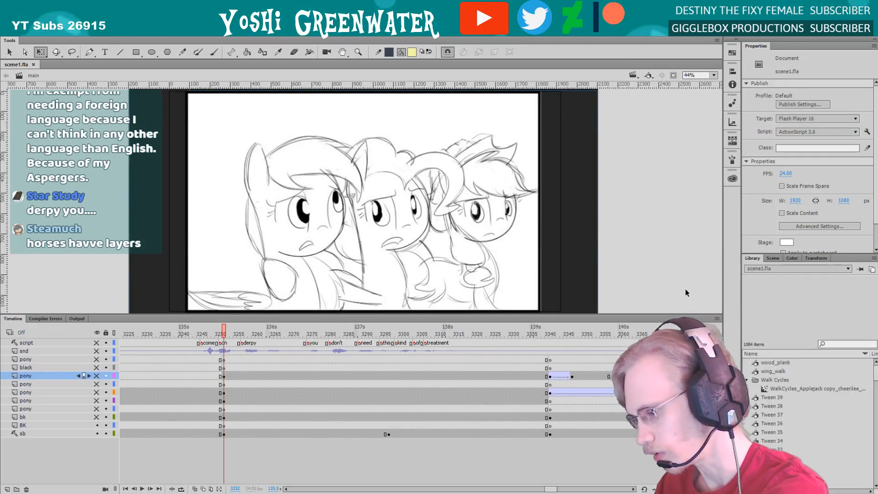
{"action": "left_click", "coordinate": [765, 387]}
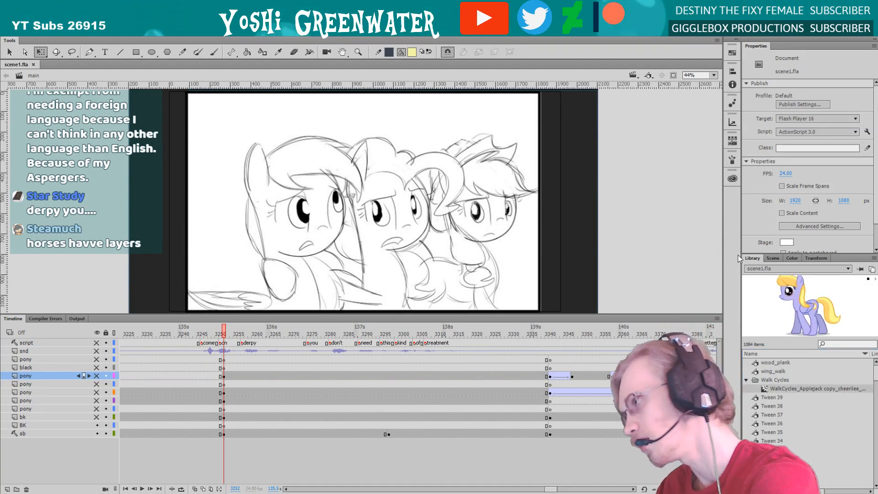
{"action": "left_click", "coordinate": [875, 279]}
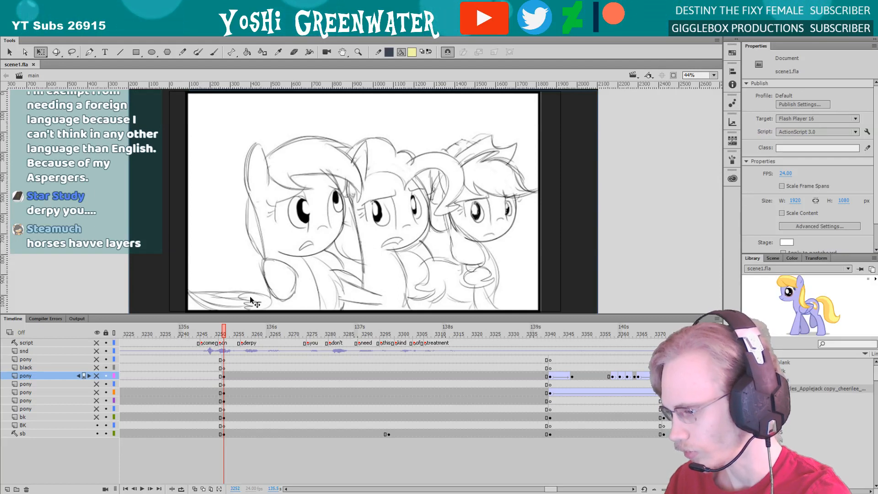
Give the storyboard more room and compare its sketches at frames 3253 and 3297
{"action": "left_click_drag", "start_coordinate": [251, 313], "coordinate": [252, 317]}
{"action": "left_click_drag", "start_coordinate": [550, 488], "coordinate": [548, 488]}
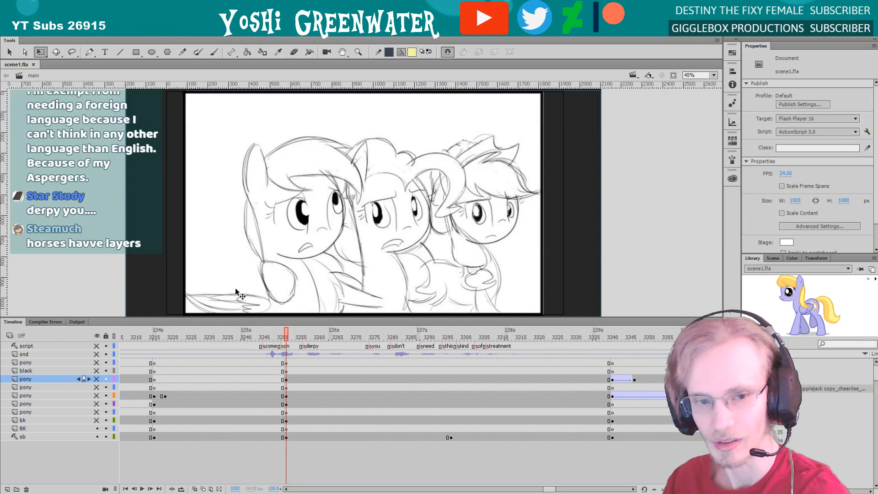
{"action": "left_click_drag", "start_coordinate": [225, 316], "coordinate": [232, 321]}
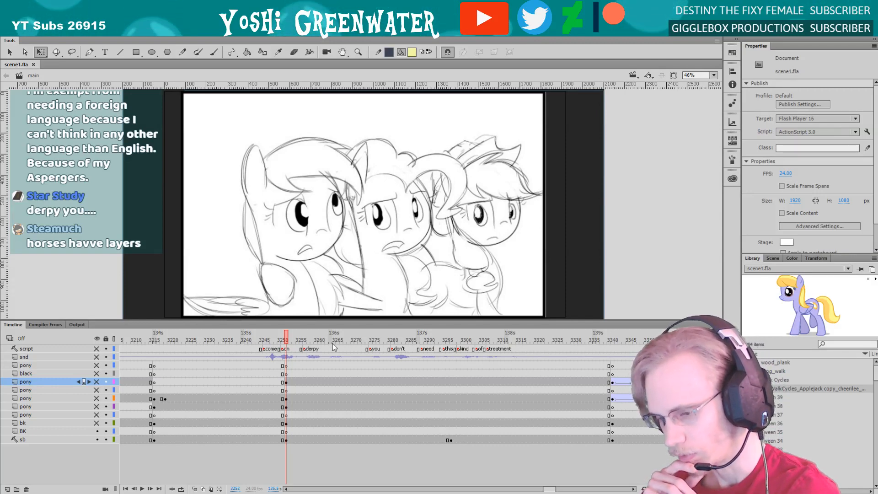
{"action": "left_click", "coordinate": [452, 343]}
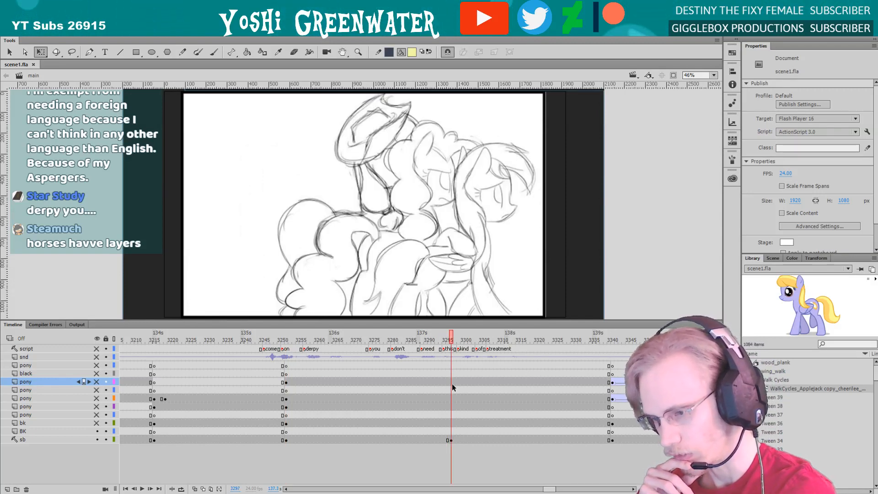
{"action": "scroll", "coordinate": [518, 457], "scroll_direction": "right", "scroll_amount": 3}
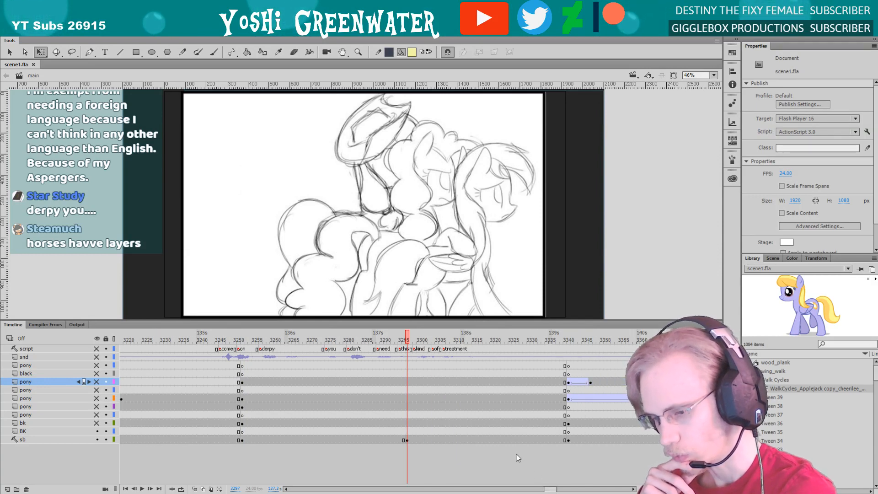
{"action": "left_click_drag", "start_coordinate": [336, 322], "coordinate": [335, 323]}
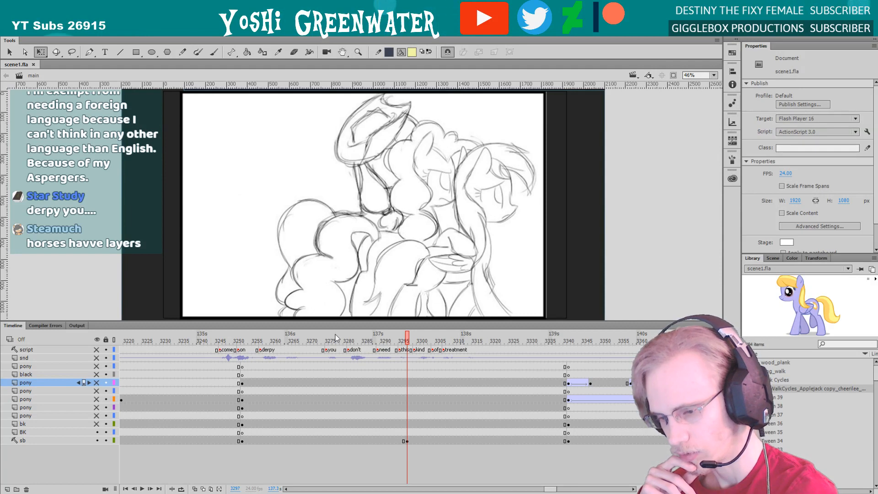
{"action": "left_click", "coordinate": [335, 339]}
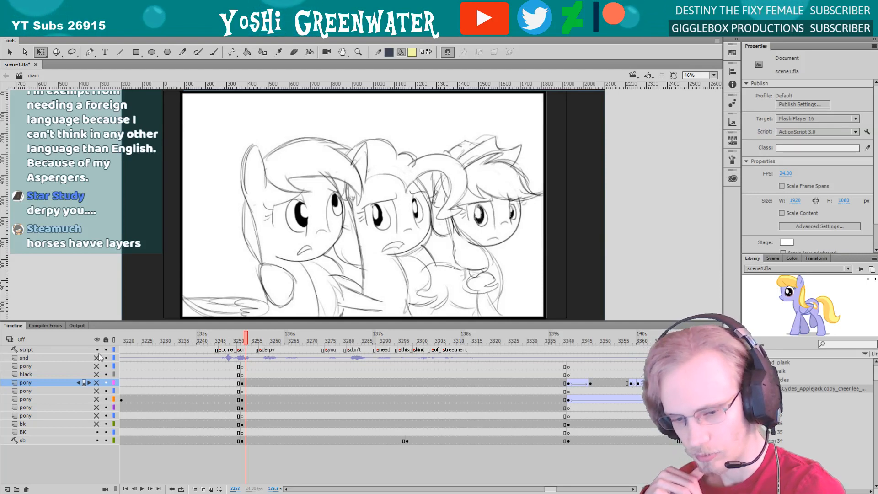
Show the hidden pony, black and bk layers again and play the scene from frame 3273 into the following shots
{"action": "left_click_drag", "start_coordinate": [96, 366], "coordinate": [96, 424]}
{"action": "left_click", "coordinate": [318, 341]}
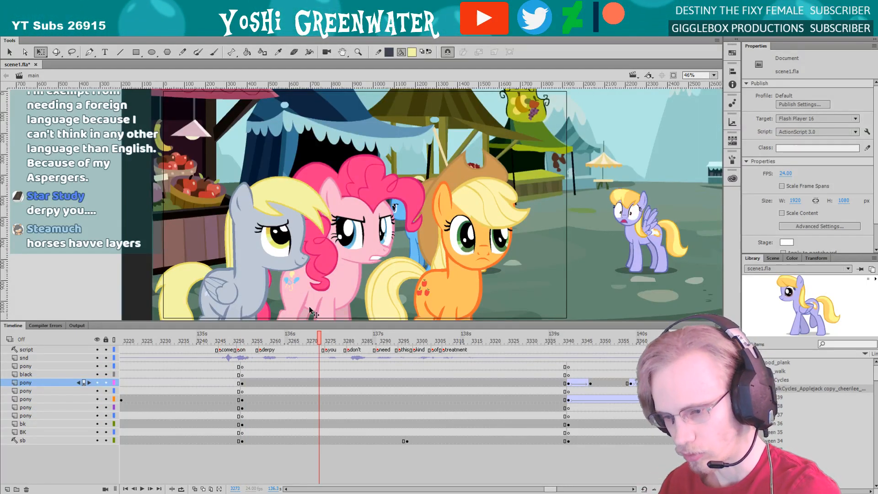
{"action": "key", "text": "Return"}
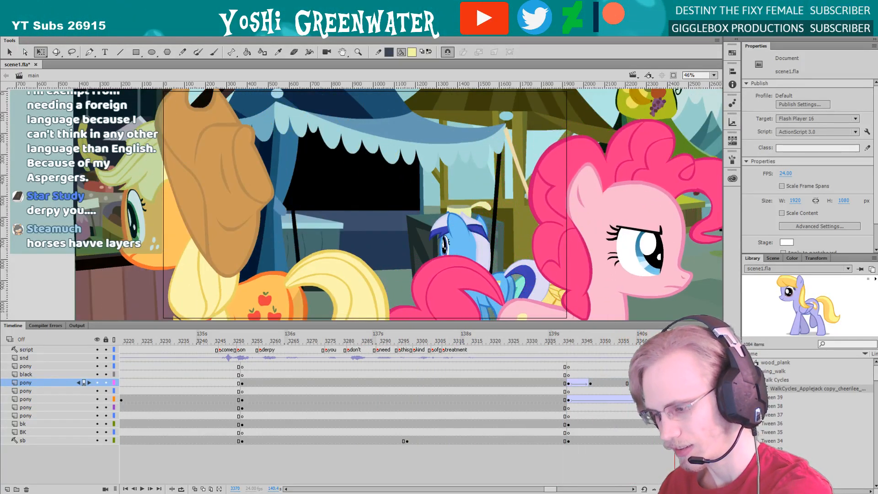
{"action": "left_click_drag", "start_coordinate": [570, 341], "coordinate": [637, 350]}
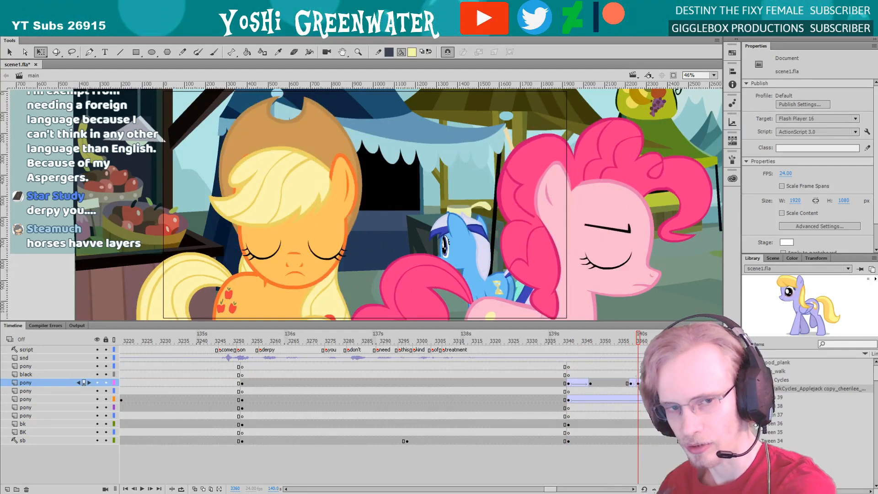
{"action": "key", "text": "Return"}
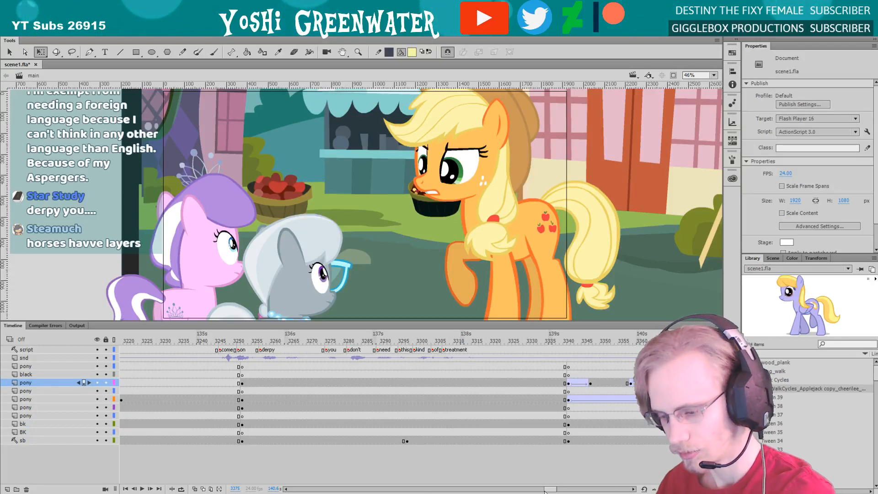
At frame 3252, enlarge the grey, pink and orange front ponies together and raise the group slightly
{"action": "left_click_drag", "start_coordinate": [552, 490], "coordinate": [549, 490]}
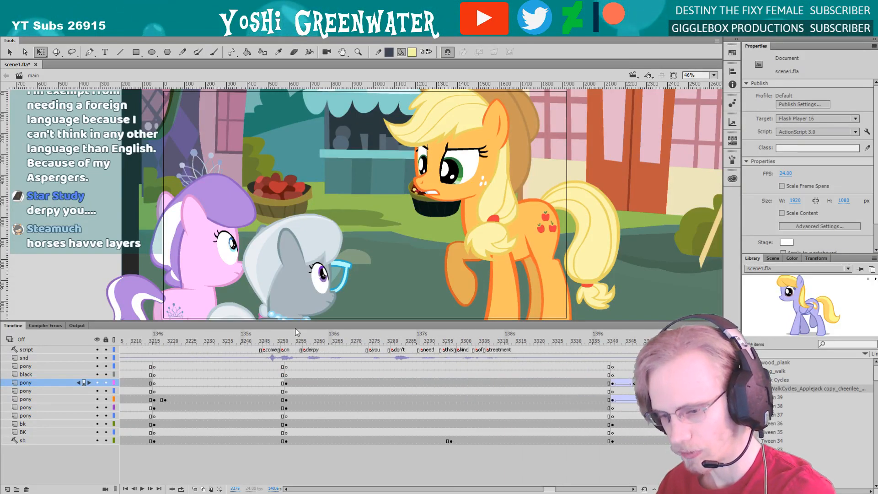
{"action": "left_click", "coordinate": [286, 340]}
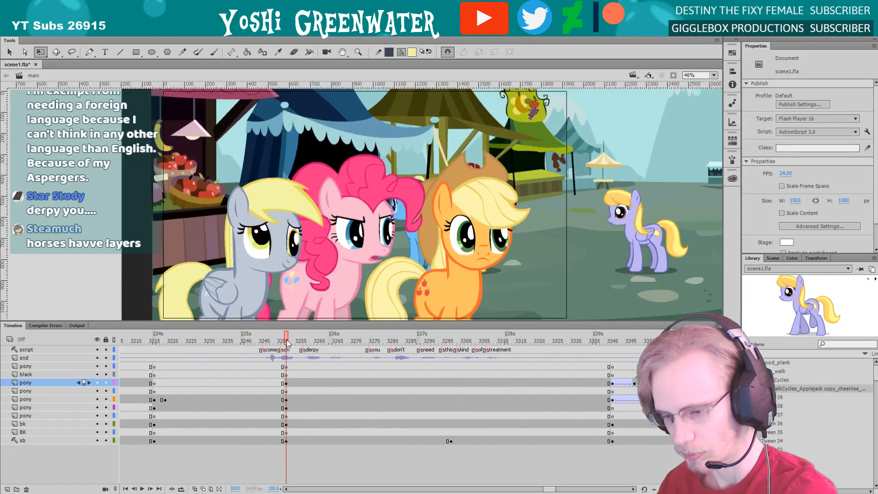
{"action": "left_click", "coordinate": [247, 288]}
{"action": "left_click", "coordinate": [345, 283], "text": "shift"}
{"action": "left_click", "coordinate": [368, 270], "text": "shift"}
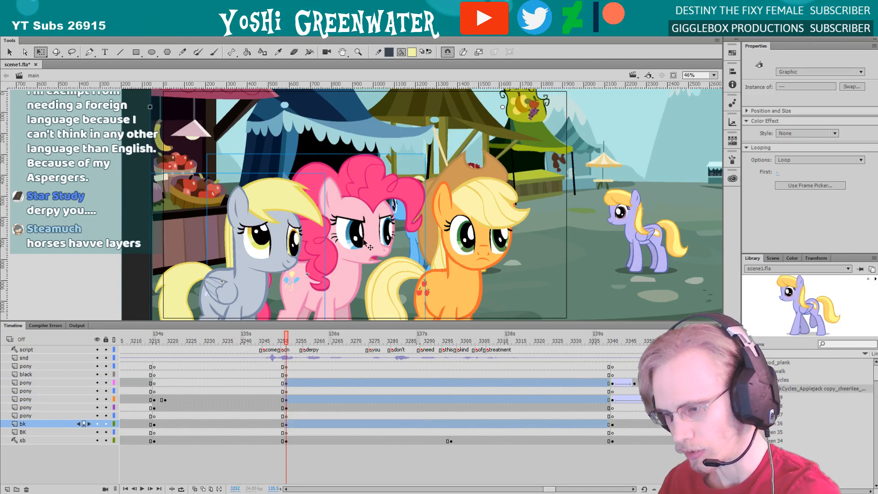
{"action": "left_click", "coordinate": [441, 224]}
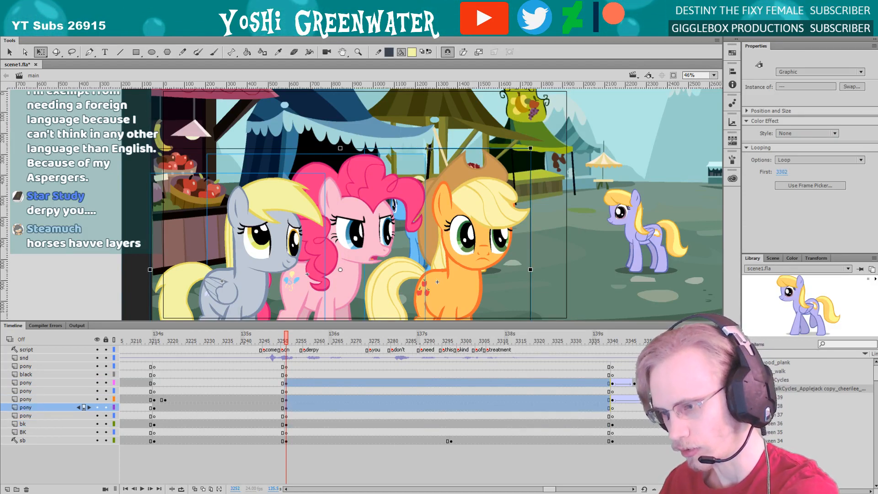
{"action": "left_click_drag", "start_coordinate": [529, 147], "coordinate": [575, 117]}
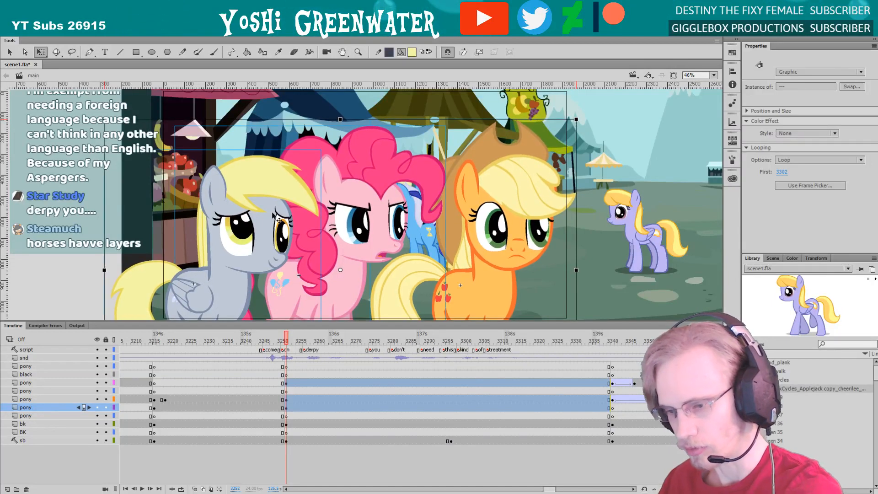
{"action": "left_click_drag", "start_coordinate": [250, 249], "coordinate": [250, 242]}
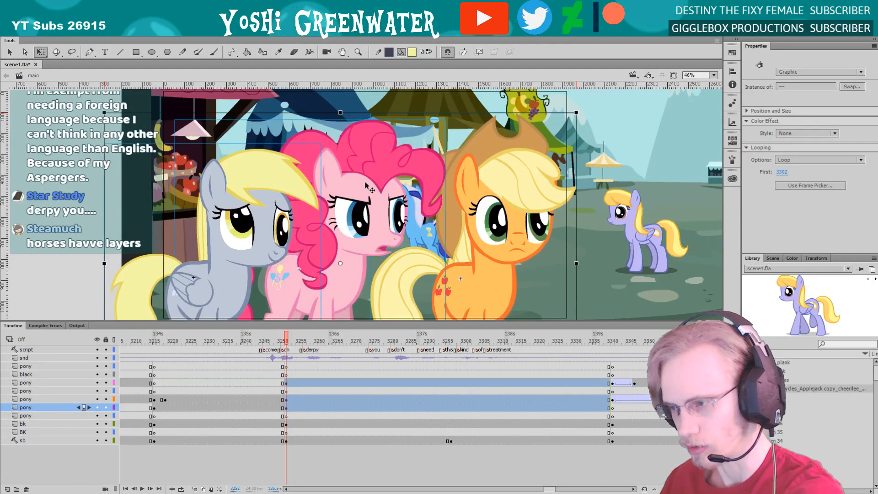
Clip the view to the stage bounds, then scale the three front ponies down slightly and lower them a little
{"action": "left_click", "coordinate": [673, 77]}
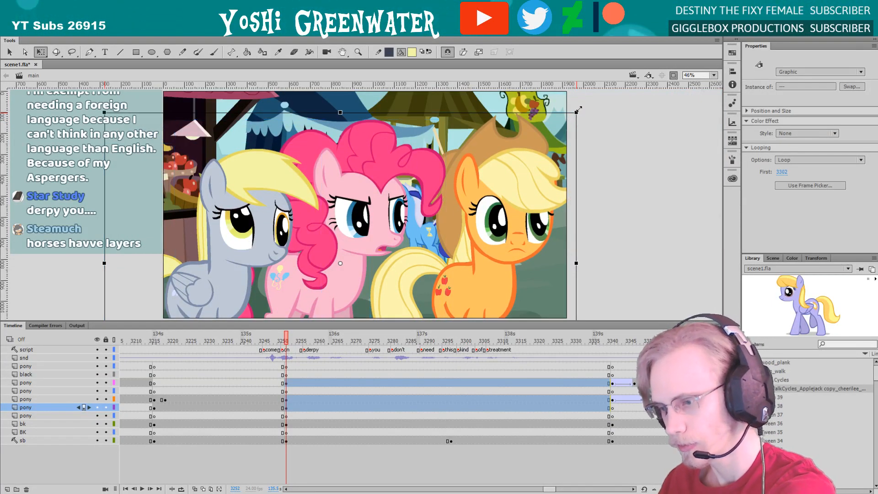
{"action": "left_click_drag", "start_coordinate": [581, 105], "coordinate": [572, 115]}
{"action": "left_click_drag", "start_coordinate": [233, 249], "coordinate": [233, 257]}
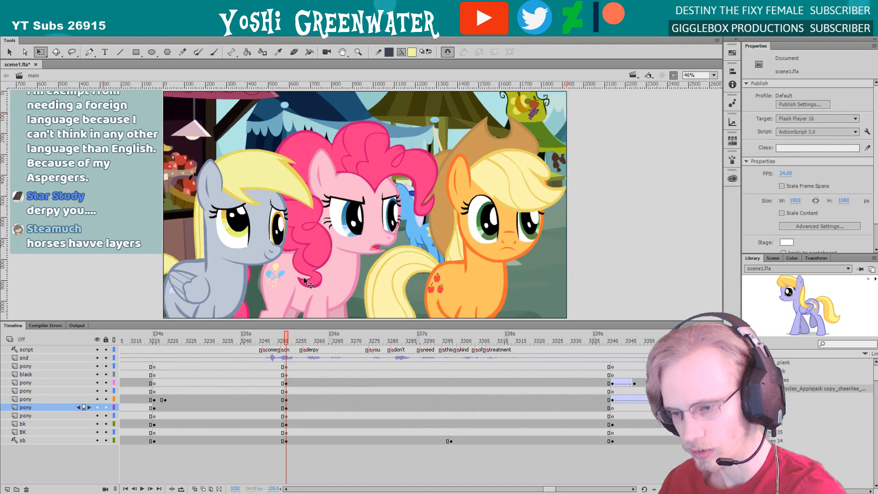
Shift the orange, grey and pink ponies individually to the right so they fill the frame with balanced spacing
{"action": "left_click", "coordinate": [384, 289]}
{"action": "left_click", "coordinate": [396, 274]}
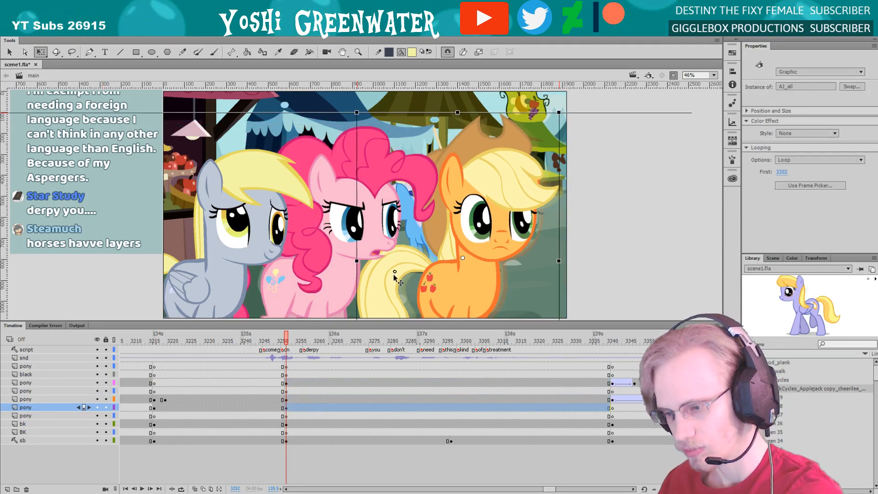
{"action": "left_click_drag", "start_coordinate": [389, 274], "coordinate": [402, 273]}
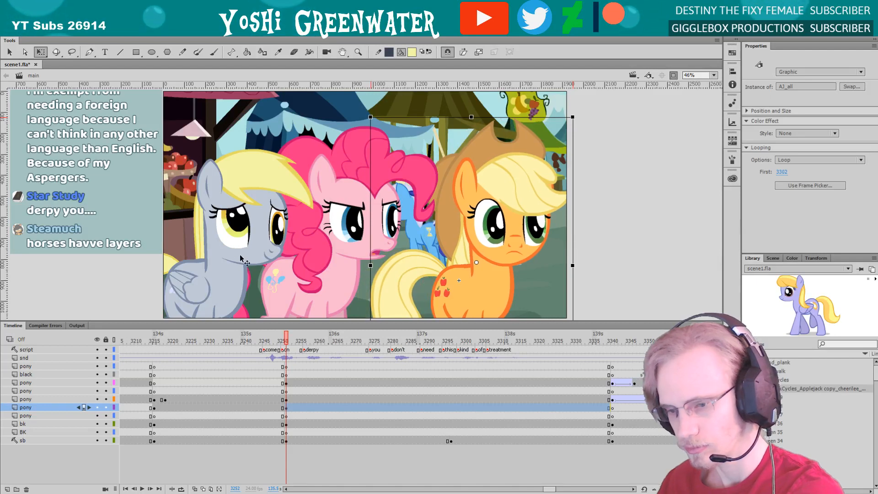
{"action": "left_click_drag", "start_coordinate": [229, 265], "coordinate": [238, 265]}
{"action": "left_click_drag", "start_coordinate": [350, 249], "coordinate": [364, 248]}
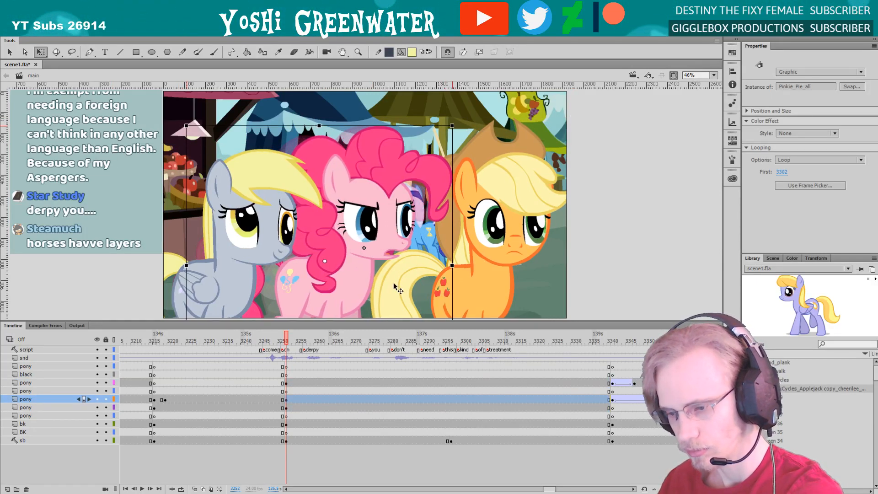
{"action": "double_click", "coordinate": [397, 281]}
{"action": "double_click", "coordinate": [220, 234]}
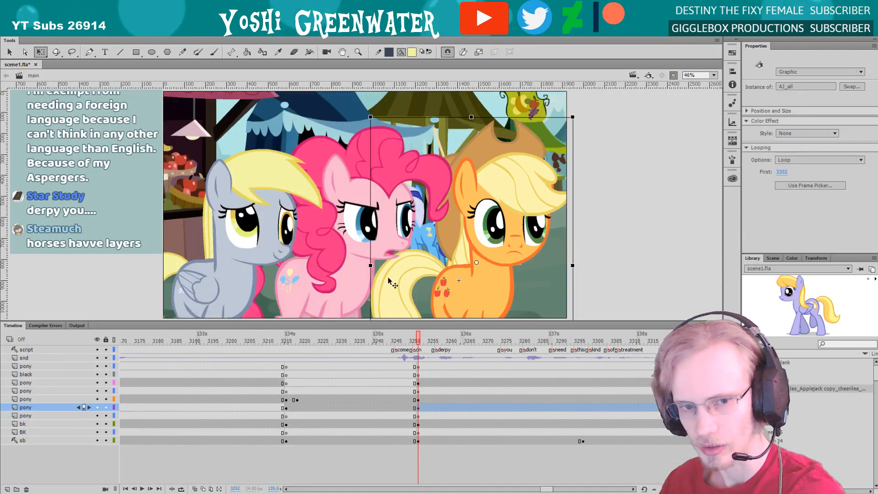
{"action": "left_click_drag", "start_coordinate": [429, 284], "coordinate": [432, 284]}
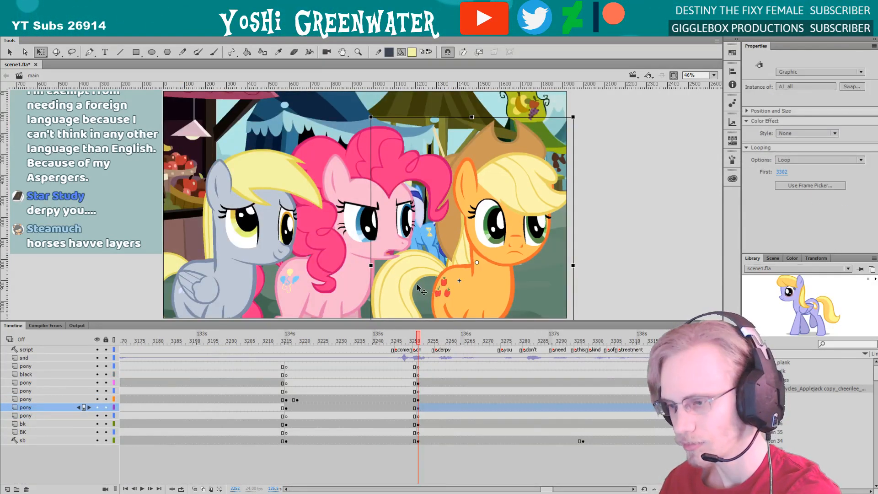
Select the three front ponies together and scale them down very slightly, keeping the group centred in the frame
{"action": "left_click", "coordinate": [263, 194]}
{"action": "left_click", "coordinate": [161, 147], "text": "shift"}
{"action": "left_click", "coordinate": [486, 199], "text": "shift"}
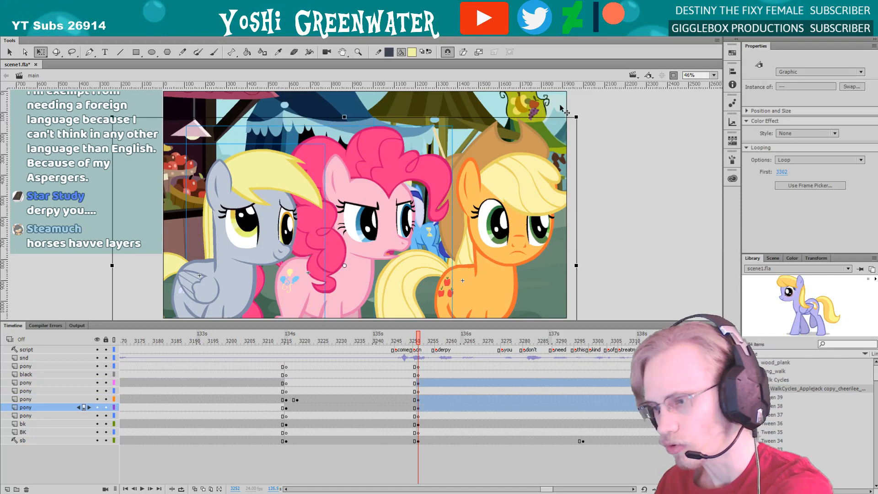
{"action": "left_click_drag", "start_coordinate": [575, 117], "coordinate": [572, 120]}
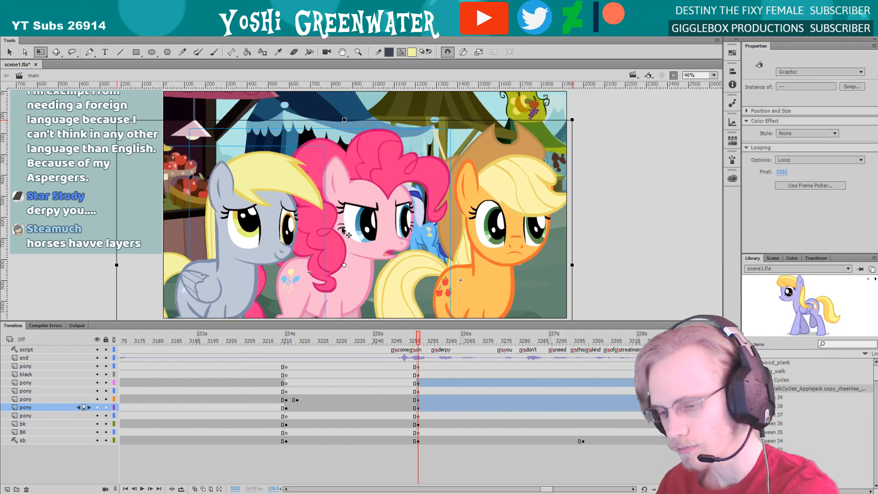
{"action": "left_click_drag", "start_coordinate": [341, 227], "coordinate": [342, 226]}
Move the grey pony slightly up and to the right, closer to the pink pony
{"action": "left_click", "coordinate": [476, 258]}
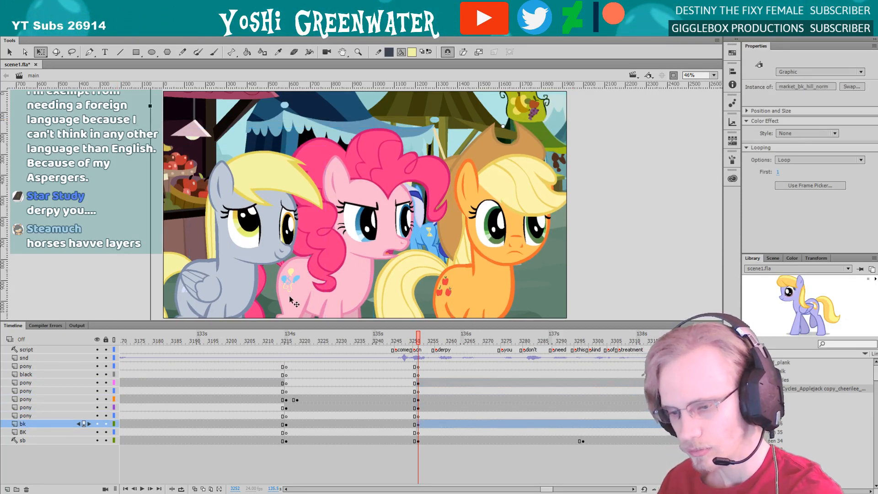
{"action": "left_click_drag", "start_coordinate": [290, 297], "coordinate": [289, 300]}
{"action": "left_click_drag", "start_coordinate": [234, 290], "coordinate": [241, 280]}
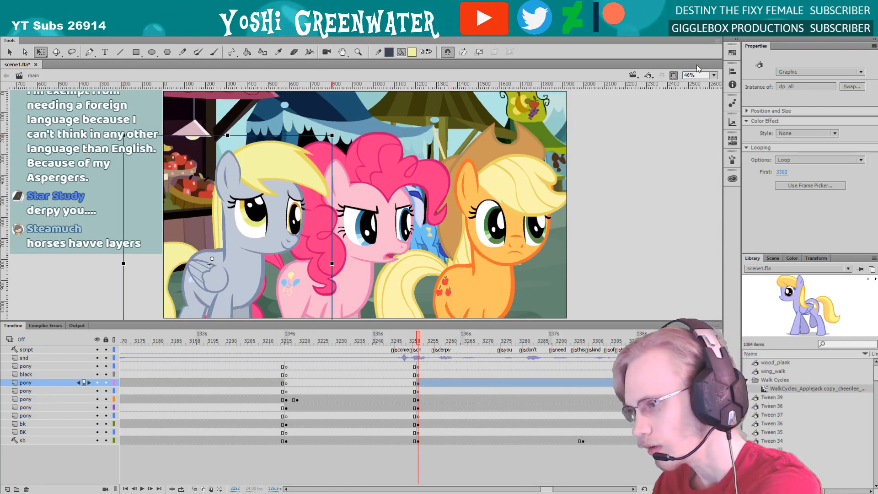
Show the area outside the stage with the panels hidden, and raise the pink and orange ponies slightly to align their feet
{"action": "left_click", "coordinate": [673, 76]}
{"action": "left_click", "coordinate": [714, 76]}
{"action": "left_click", "coordinate": [708, 96]}
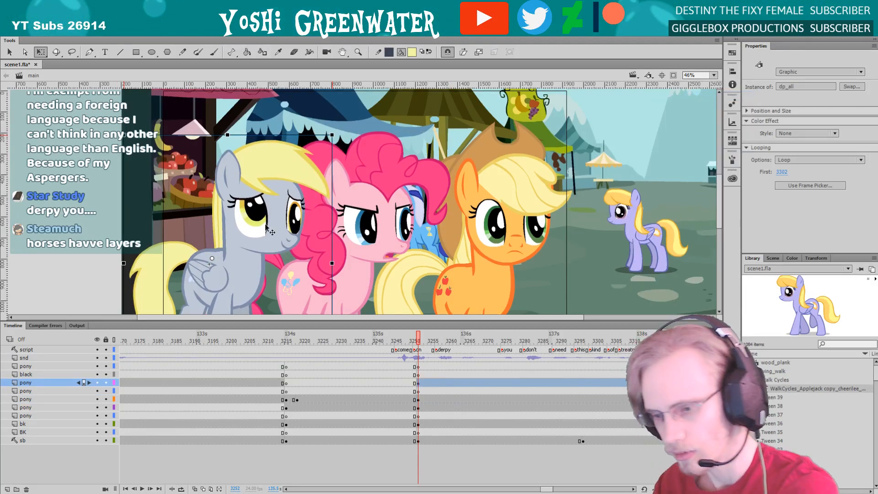
{"action": "key", "text": "F4"}
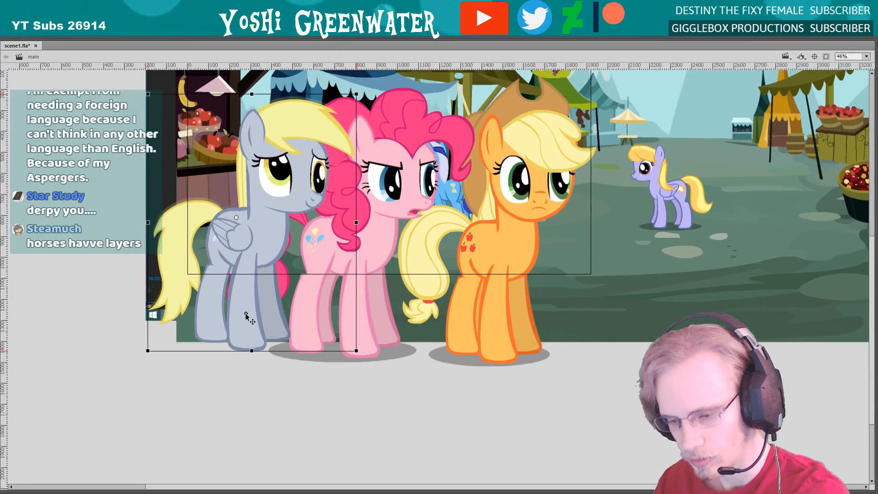
{"action": "left_click_drag", "start_coordinate": [256, 286], "coordinate": [231, 296]}
{"action": "left_click_drag", "start_coordinate": [287, 322], "coordinate": [287, 318]}
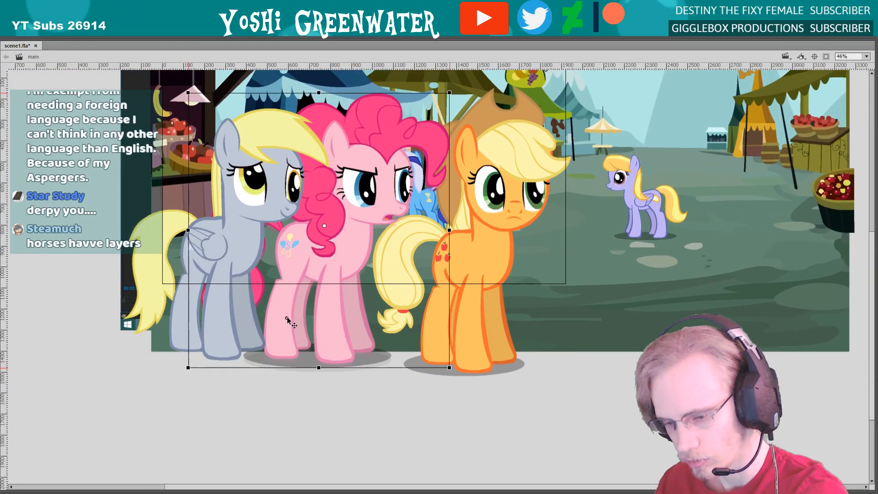
{"action": "left_click", "coordinate": [430, 318]}
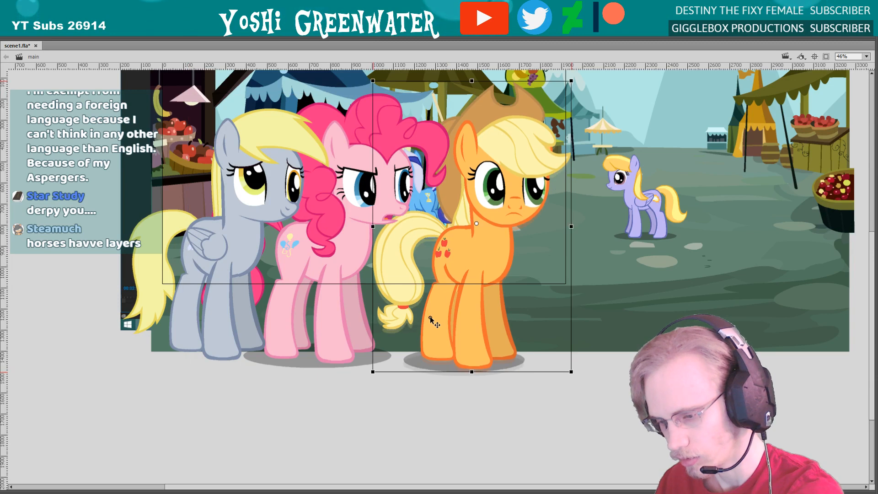
{"action": "scroll", "coordinate": [429, 316], "scroll_direction": "up", "scroll_amount": 2}
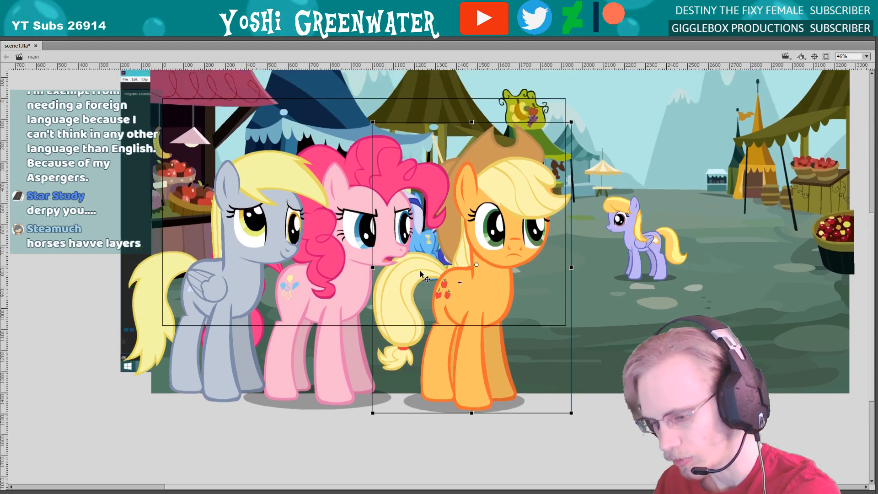
{"action": "key", "text": "Up"}
{"action": "key", "text": "Up"}
{"action": "key", "text": "Up"}
{"action": "key", "text": "Up"}
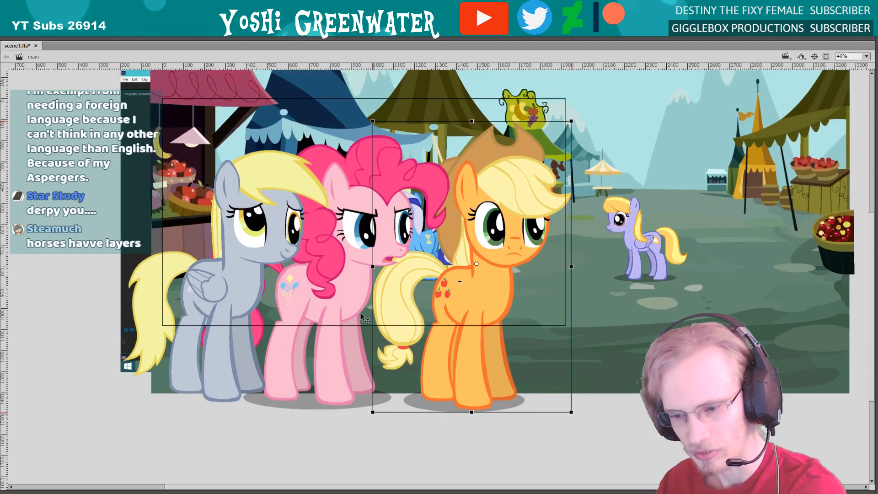
Check each front pony's footing and nudge the orange pony down slightly
{"action": "left_click", "coordinate": [134, 252]}
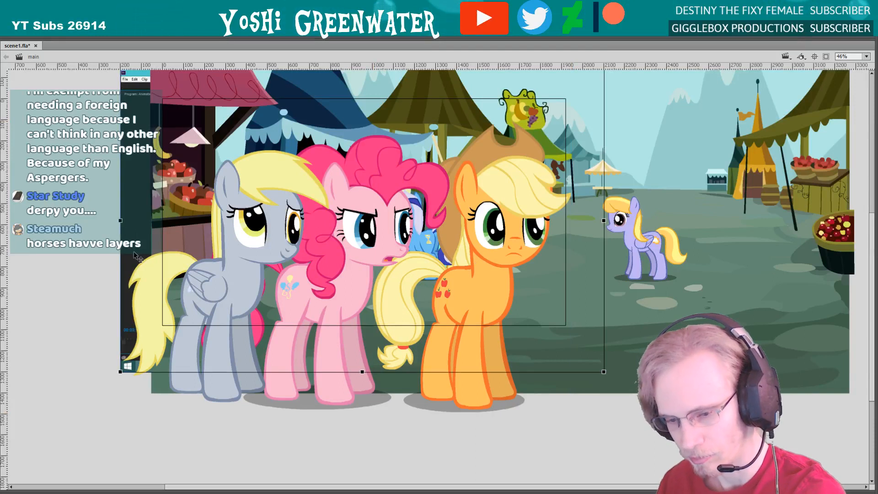
{"action": "left_click", "coordinate": [112, 250]}
{"action": "left_click_drag", "start_coordinate": [116, 250], "coordinate": [111, 258]}
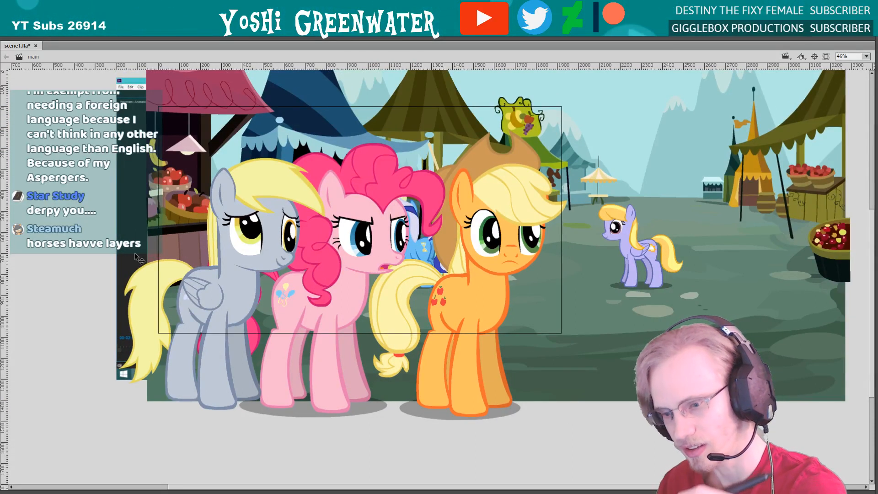
{"action": "left_click", "coordinate": [258, 242]}
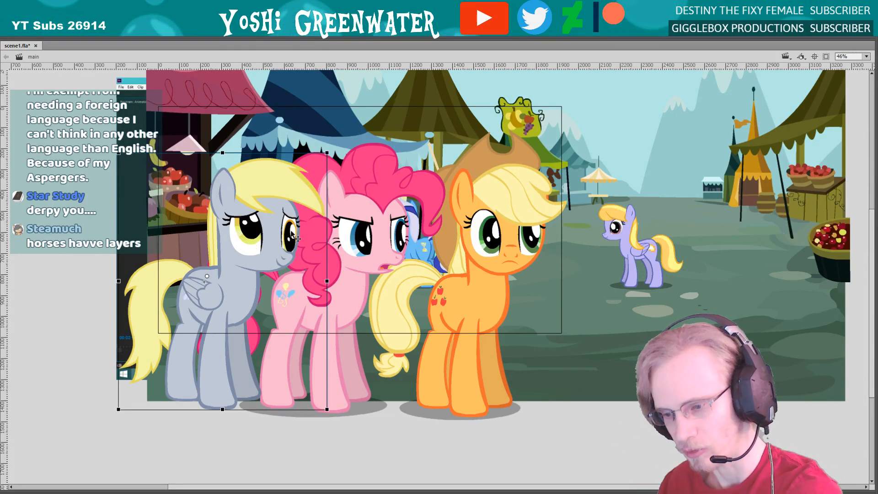
{"action": "left_click", "coordinate": [296, 310]}
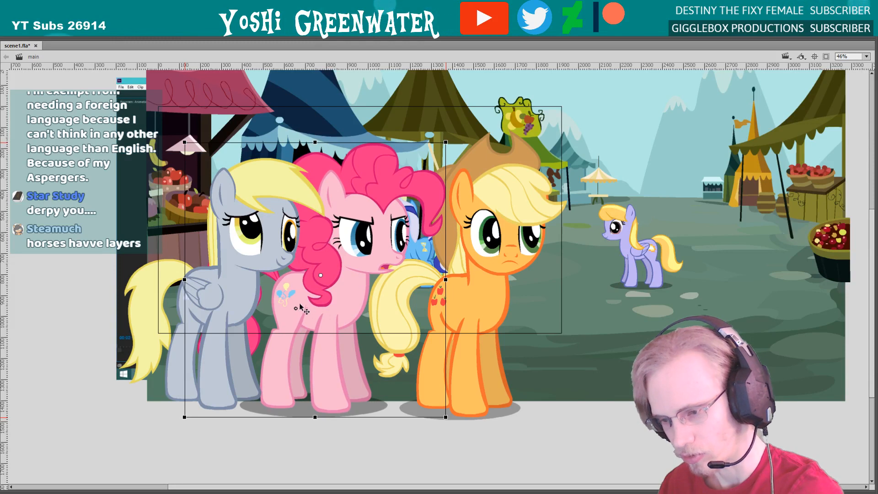
{"action": "left_click", "coordinate": [442, 303]}
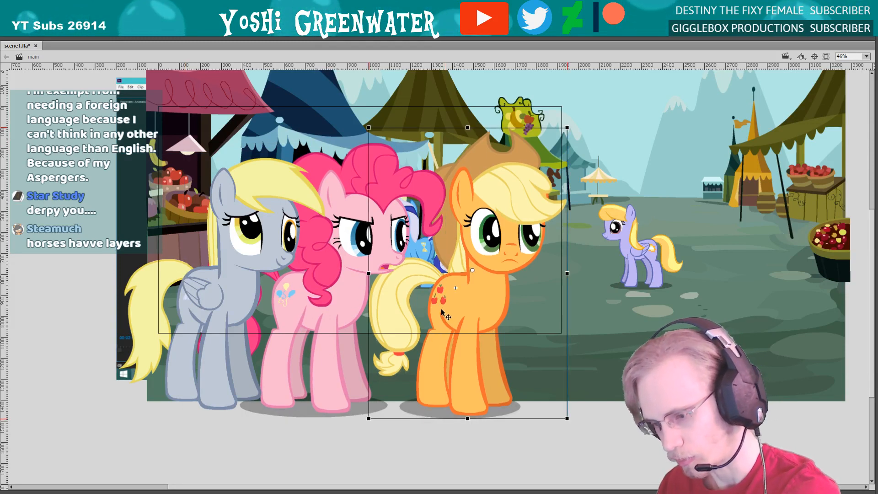
{"action": "key", "text": "Down"}
{"action": "key", "text": "Down"}
{"action": "key", "text": "Down"}
{"action": "key", "text": "Down"}
{"action": "key", "text": "Down"}
{"action": "key", "text": "Down"}
{"action": "key", "text": "Down"}
{"action": "key", "text": "Down"}
{"action": "key", "text": "Down"}
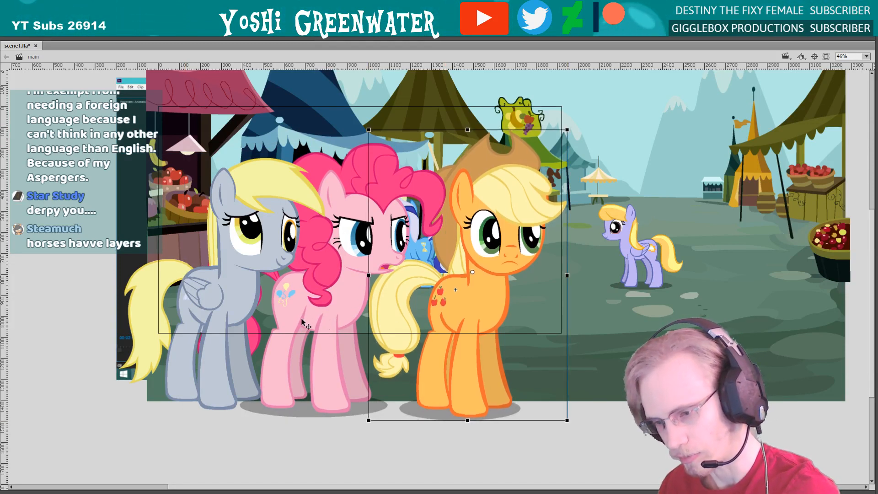
{"action": "left_click", "coordinate": [272, 328]}
{"action": "left_click", "coordinate": [224, 322]}
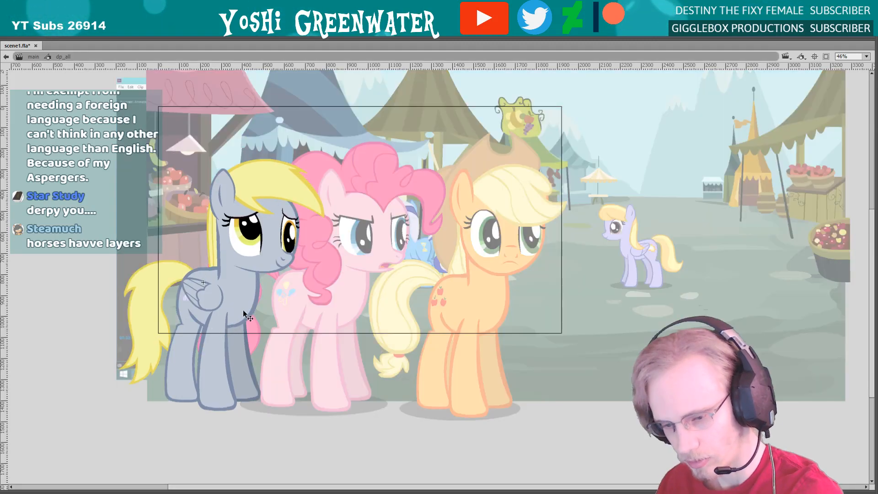
Look inside the grey pony's symbol, return to the main scene and restore the panels with the whole stage in view
{"action": "double_click", "coordinate": [243, 309]}
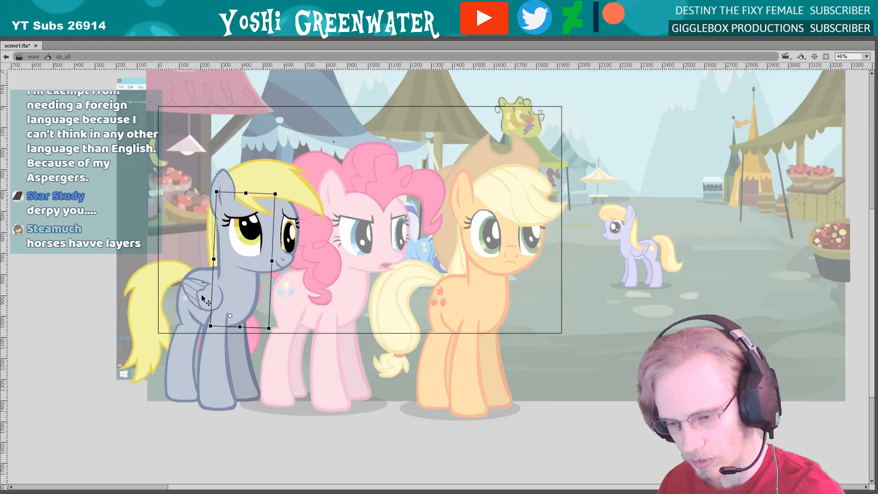
{"action": "double_click", "coordinate": [158, 247]}
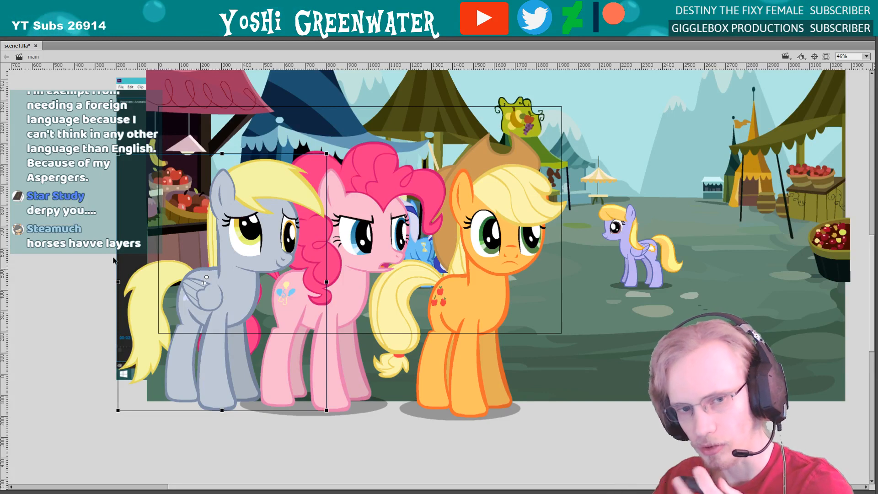
{"action": "key", "text": "F4"}
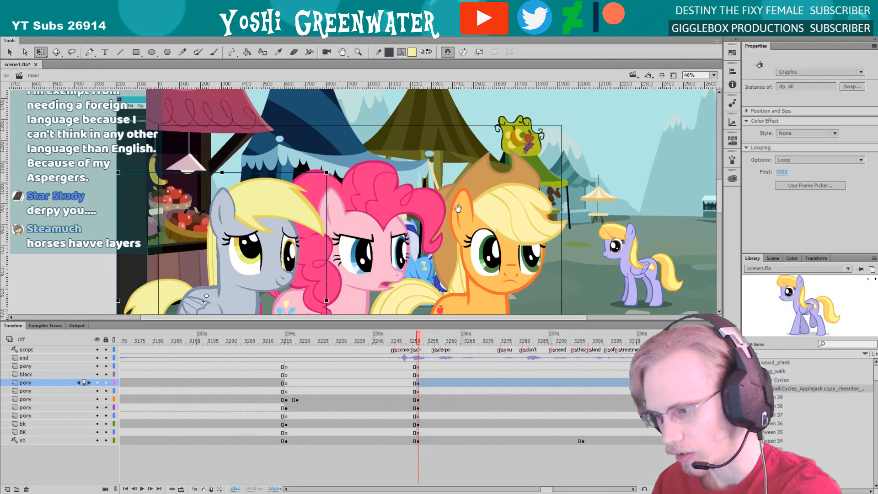
{"action": "left_click_drag", "start_coordinate": [463, 237], "coordinate": [457, 157]}
{"action": "left_click", "coordinate": [450, 225]}
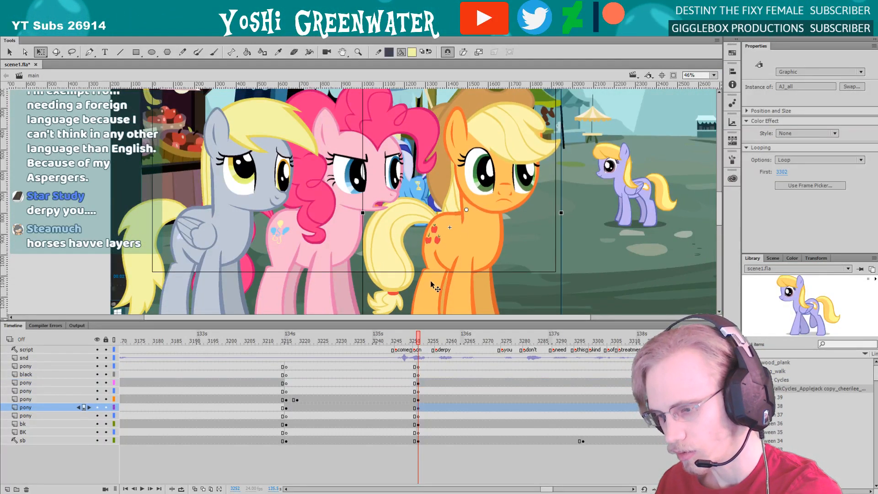
{"action": "left_click", "coordinate": [713, 75]}
{"action": "left_click", "coordinate": [706, 100]}
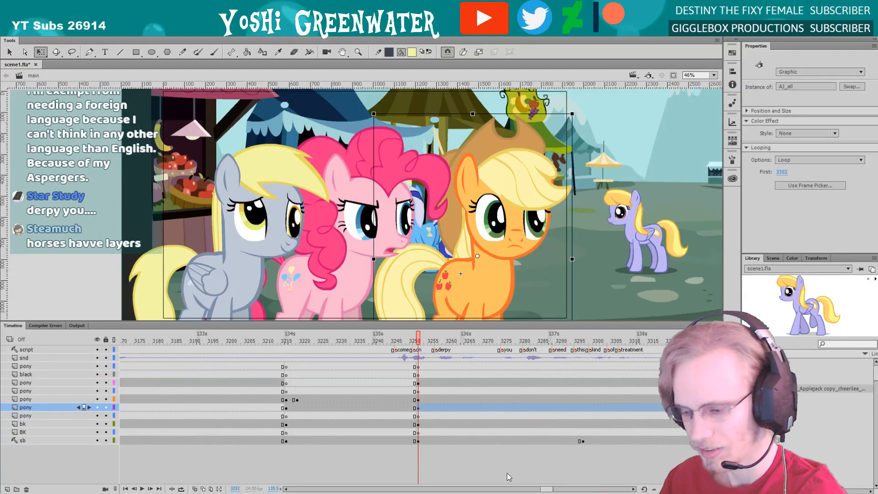
Clip the view to the stage and shift the market background behind the three front ponies
{"action": "scroll", "coordinate": [516, 473], "scroll_direction": "right", "scroll_amount": 3}
{"action": "left_click", "coordinate": [532, 470]}
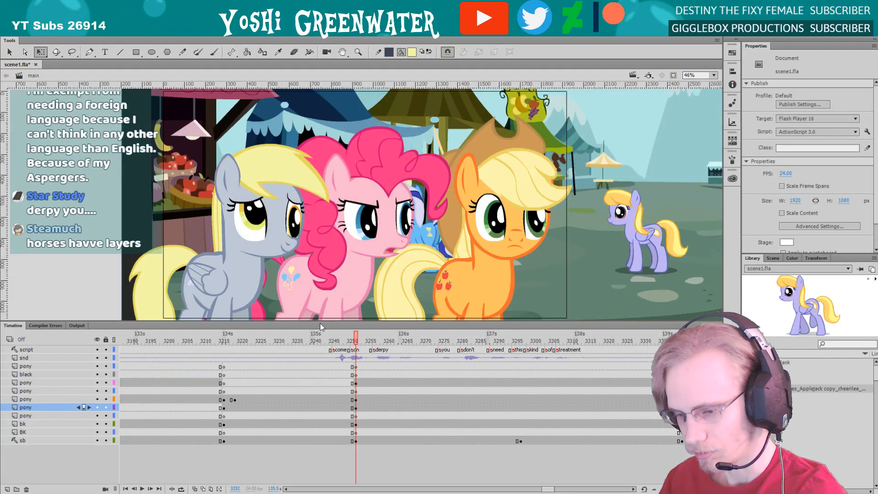
{"action": "left_click_drag", "start_coordinate": [319, 320], "coordinate": [319, 323]}
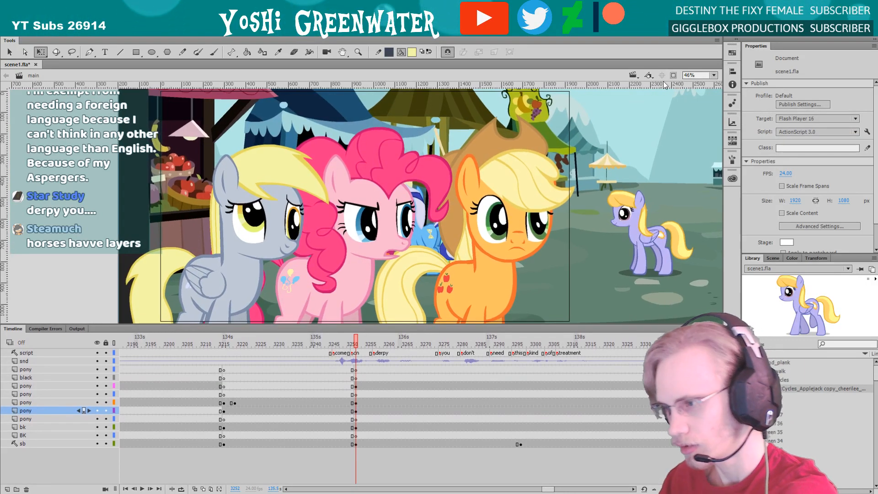
{"action": "left_click", "coordinate": [674, 75]}
{"action": "left_click", "coordinate": [521, 430]}
{"action": "key", "text": "shift+Left"}
{"action": "key", "text": "shift+Left"}
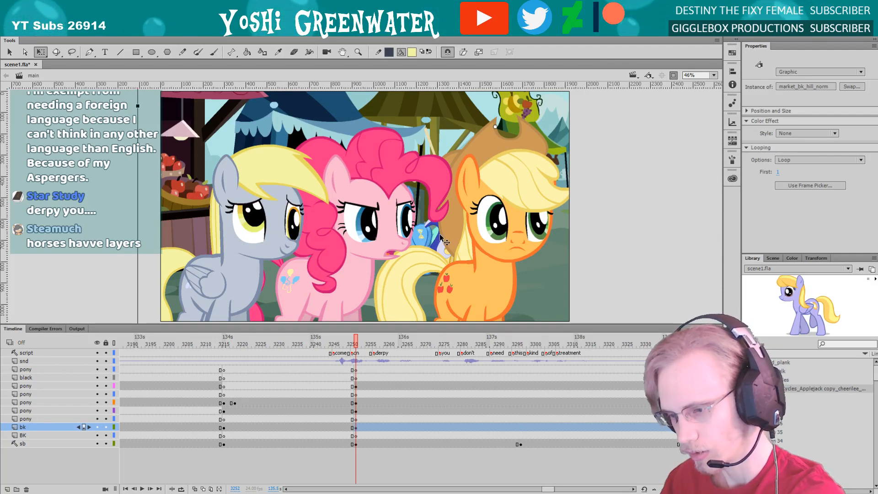
{"action": "mouse_move", "coordinate": [425, 239]}
{"action": "left_mouse_down"}
{"action": "mouse_move", "coordinate": [447, 239]}
{"action": "mouse_move", "coordinate": [426, 234]}
{"action": "left_mouse_up"}
Hide the storyboard layer and fine-tune the market background's position slightly left and up behind the ponies
{"action": "left_click", "coordinate": [97, 443]}
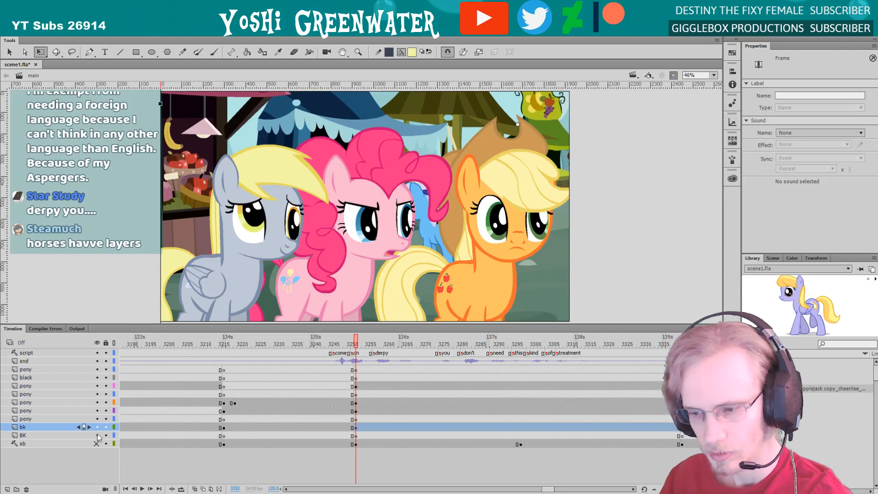
{"action": "left_click", "coordinate": [179, 211]}
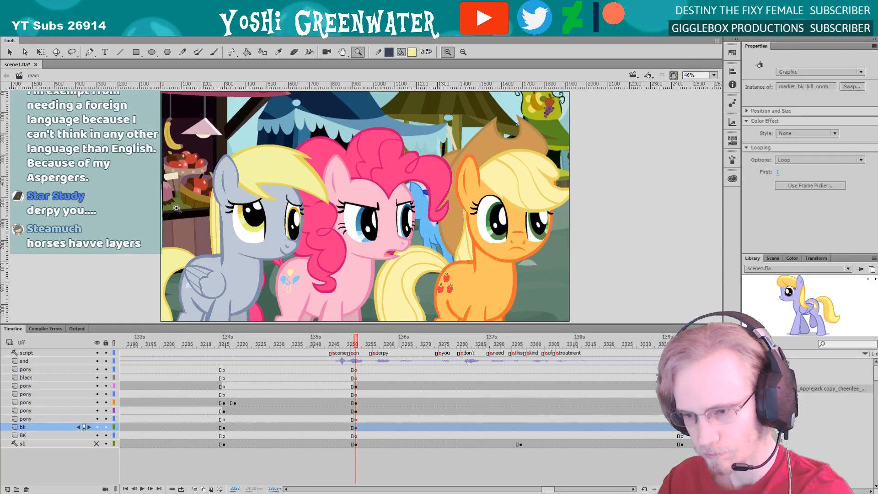
{"action": "key", "text": "ctrl+minus"}
{"action": "left_click_drag", "start_coordinate": [263, 298], "coordinate": [259, 301]}
{"action": "left_click", "coordinate": [713, 75]}
{"action": "left_click", "coordinate": [707, 86]}
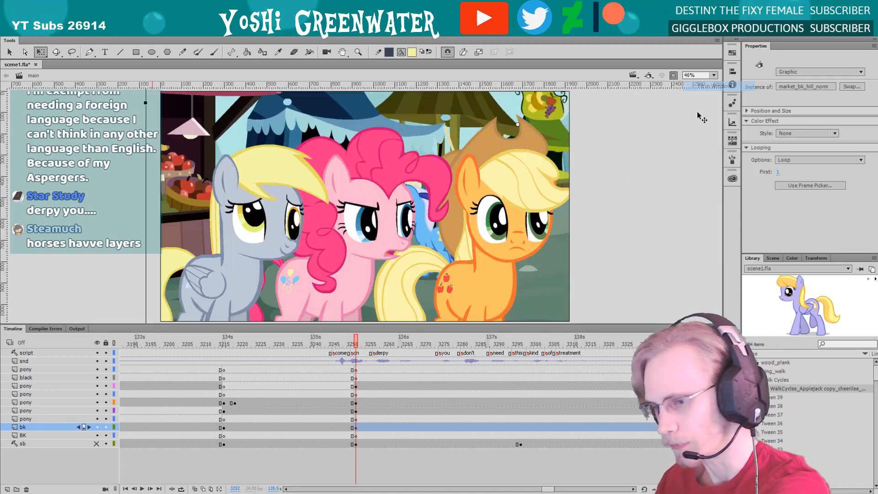
{"action": "left_click_drag", "start_coordinate": [179, 214], "coordinate": [180, 211]}
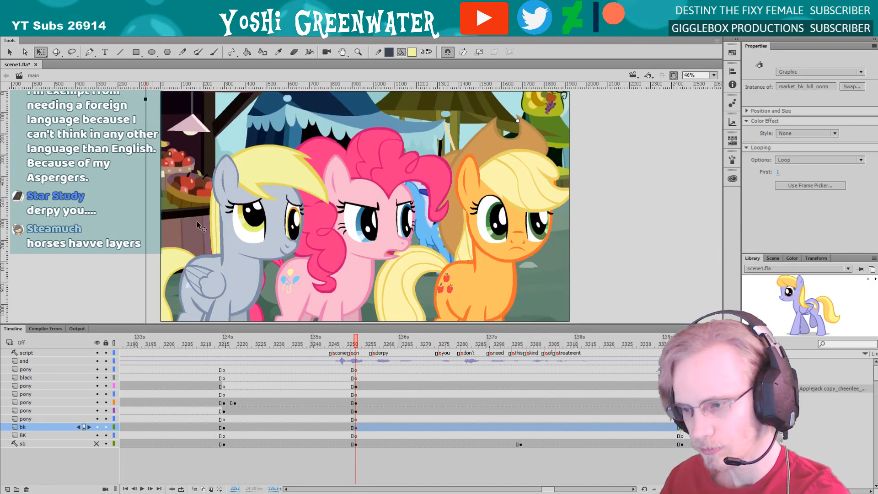
{"action": "left_click_drag", "start_coordinate": [548, 489], "coordinate": [550, 489]}
{"action": "left_click", "coordinate": [525, 475]}
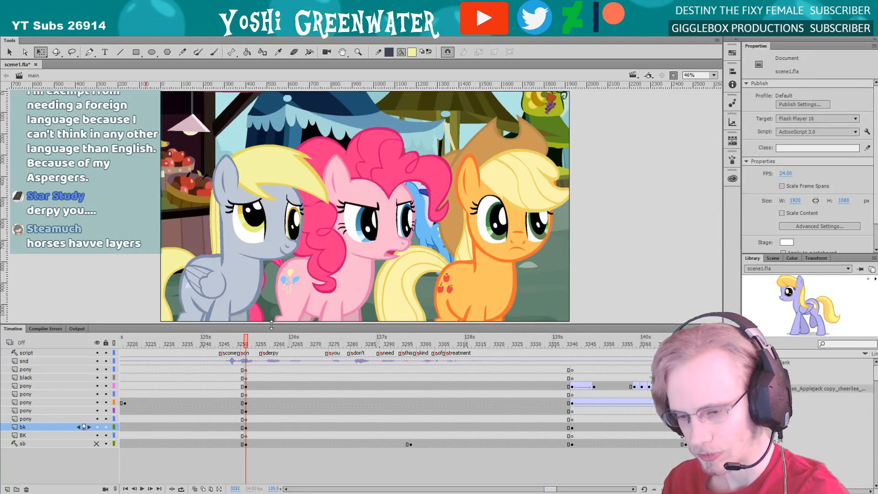
Show the area outside the stage, open the grey pony's symbol and rotate her head slightly clockwise
{"action": "left_click_drag", "start_coordinate": [271, 324], "coordinate": [272, 321]}
{"action": "left_click", "coordinate": [673, 76]}
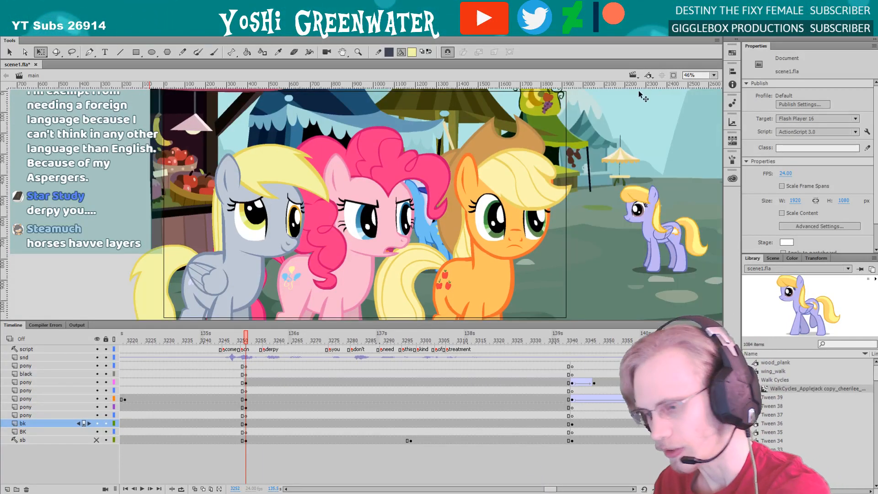
{"action": "double_click", "coordinate": [235, 267]}
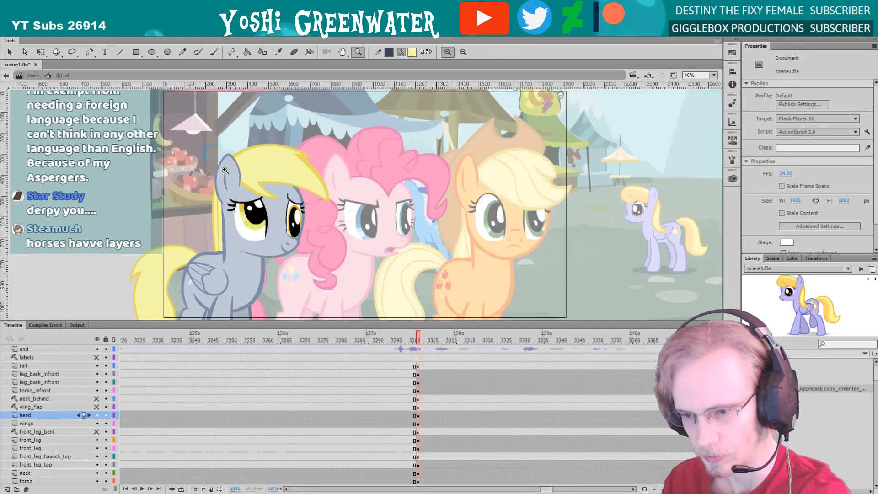
{"action": "left_click", "coordinate": [224, 169]}
{"action": "key", "text": "q"}
{"action": "left_click", "coordinate": [340, 164]}
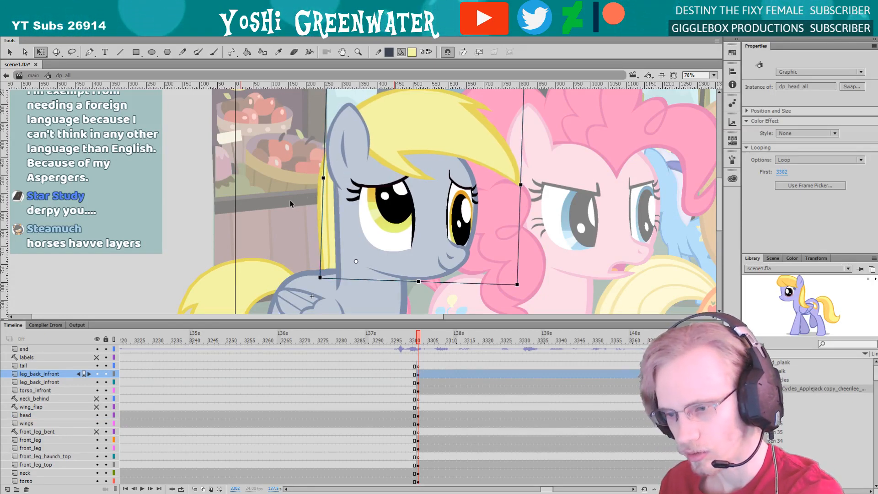
{"action": "left_click", "coordinate": [295, 238]}
{"action": "scroll", "coordinate": [295, 237], "scroll_direction": "down", "scroll_amount": 3}
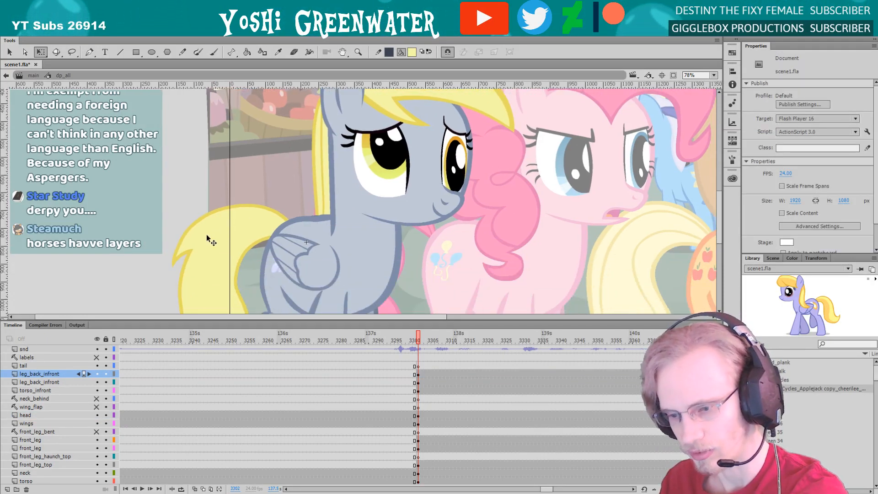
Rotate the grey pony's tail slightly clockwise and return to the main scene with the whole stage in view
{"action": "left_click", "coordinate": [223, 226]}
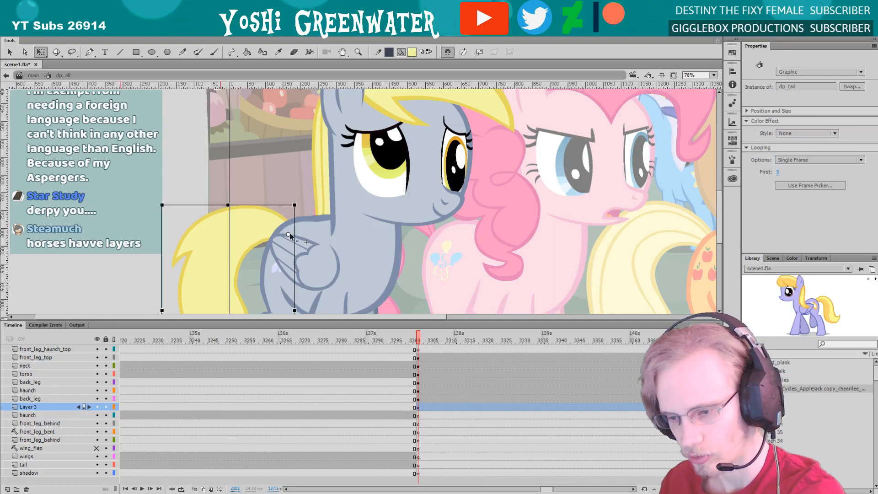
{"action": "left_click_drag", "start_coordinate": [159, 213], "coordinate": [152, 210]}
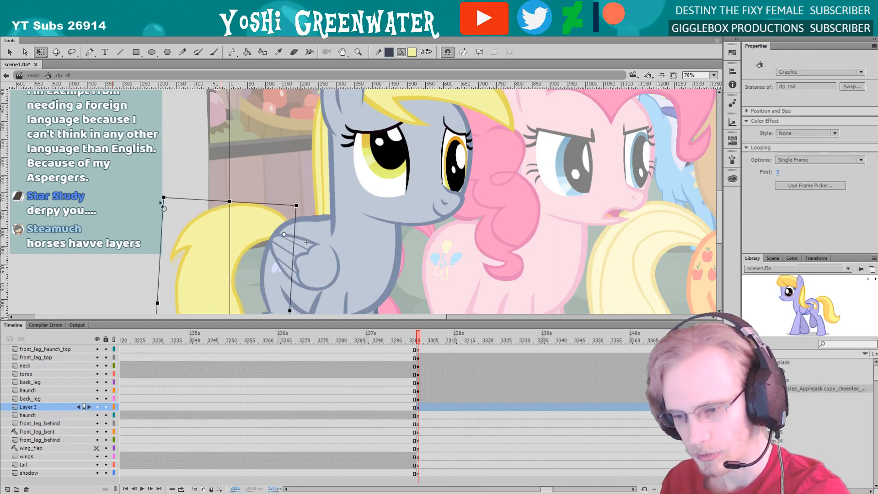
{"action": "left_click", "coordinate": [299, 160]}
{"action": "left_click_drag", "start_coordinate": [271, 161], "coordinate": [218, 201]}
{"action": "left_click", "coordinate": [713, 76]}
{"action": "left_click", "coordinate": [710, 86]}
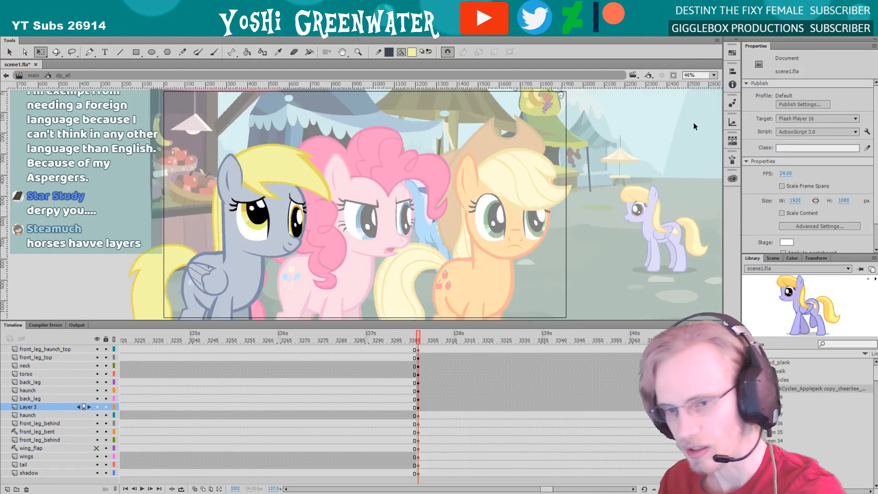
{"action": "left_click", "coordinate": [32, 75]}
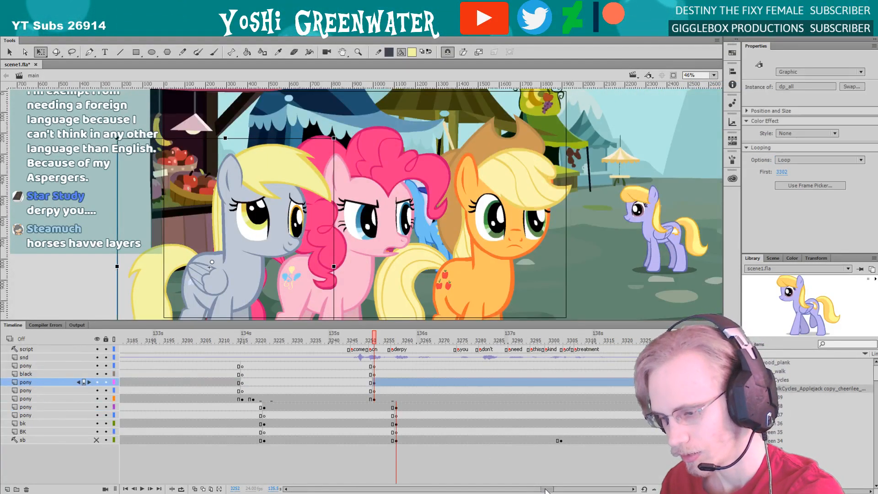
Isolate the storyboard layer to check the sketched poses, and show all layers again
{"action": "scroll", "coordinate": [544, 481], "scroll_direction": "right", "scroll_amount": 3}
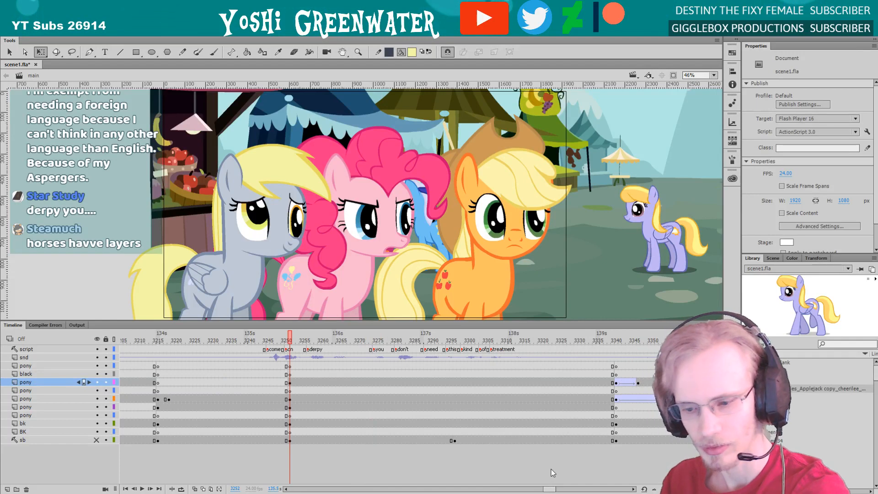
{"action": "left_click_drag", "start_coordinate": [252, 320], "coordinate": [253, 309]}
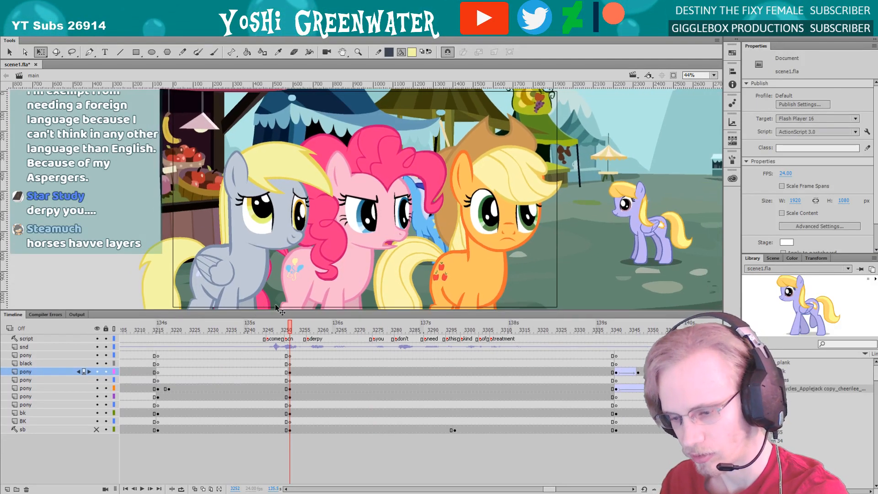
{"action": "scroll", "coordinate": [556, 481], "scroll_direction": "right", "scroll_amount": 1}
{"action": "scroll", "coordinate": [549, 490], "scroll_direction": "left", "scroll_amount": 1}
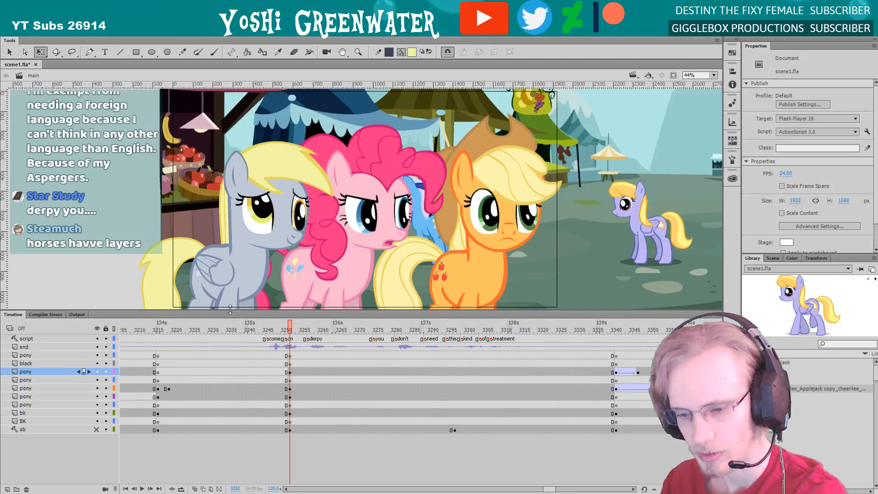
{"action": "left_click_drag", "start_coordinate": [230, 309], "coordinate": [229, 311]}
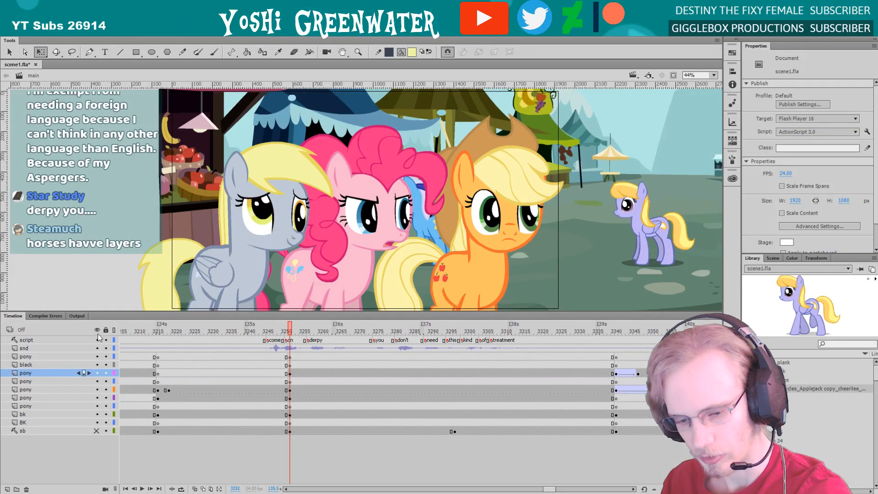
{"action": "left_click_drag", "start_coordinate": [98, 339], "coordinate": [98, 430]}
{"action": "left_click", "coordinate": [98, 431]}
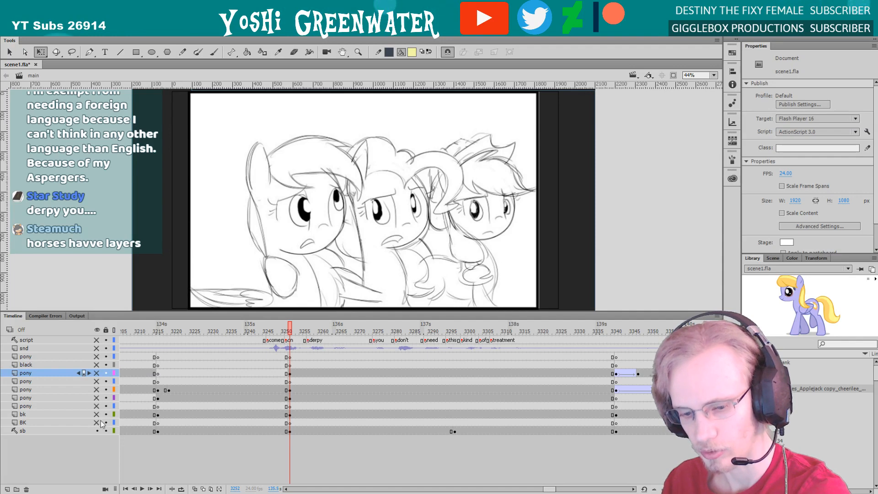
{"action": "left_click", "coordinate": [97, 329]}
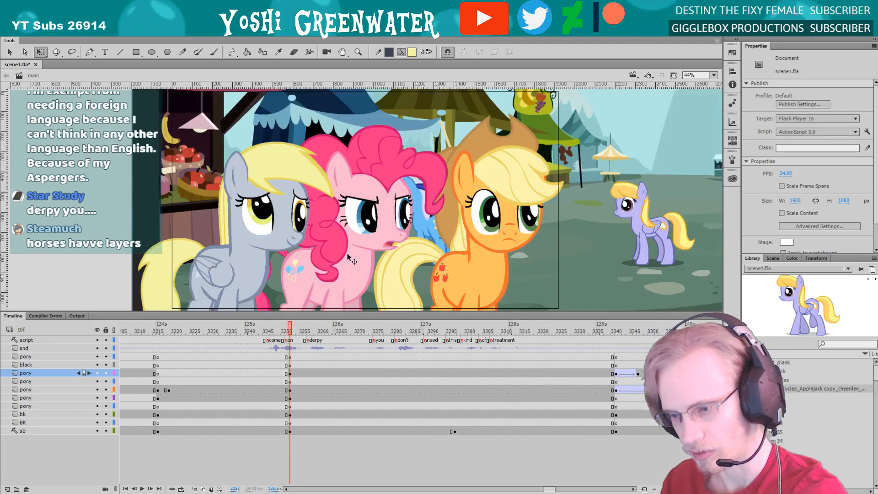
Inside the pink pony's near eye symbol, unlock the iris, pupil and shines, shift them left and skew them more upright
{"action": "double_click", "coordinate": [355, 241]}
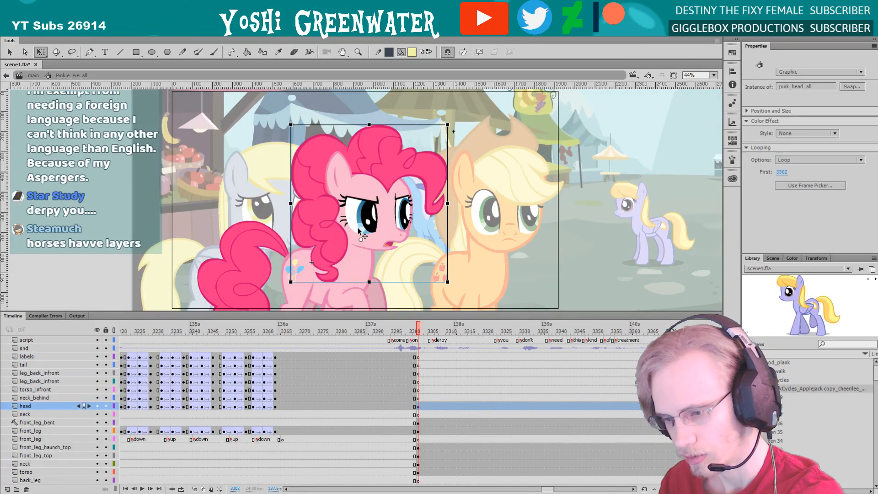
{"action": "double_click", "coordinate": [359, 230]}
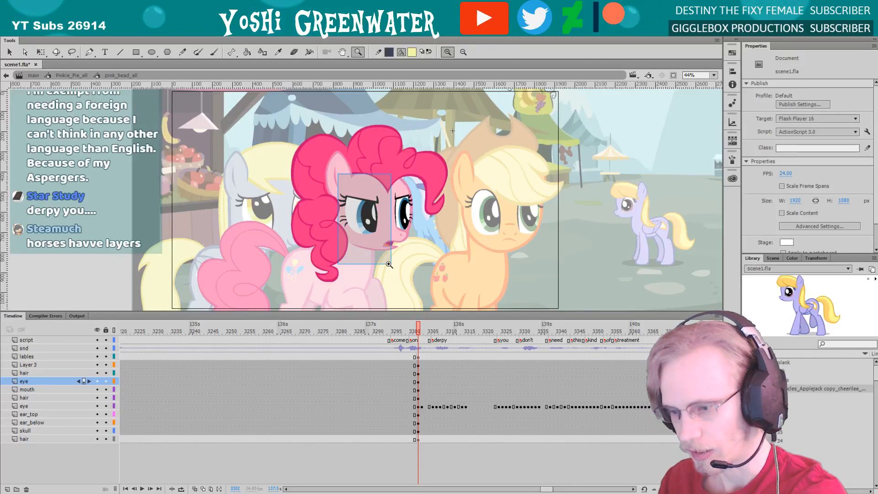
{"action": "scroll", "coordinate": [356, 222], "scroll_direction": "up", "scroll_amount": 5}
{"action": "double_click", "coordinate": [366, 214]}
{"action": "left_click", "coordinate": [366, 215]}
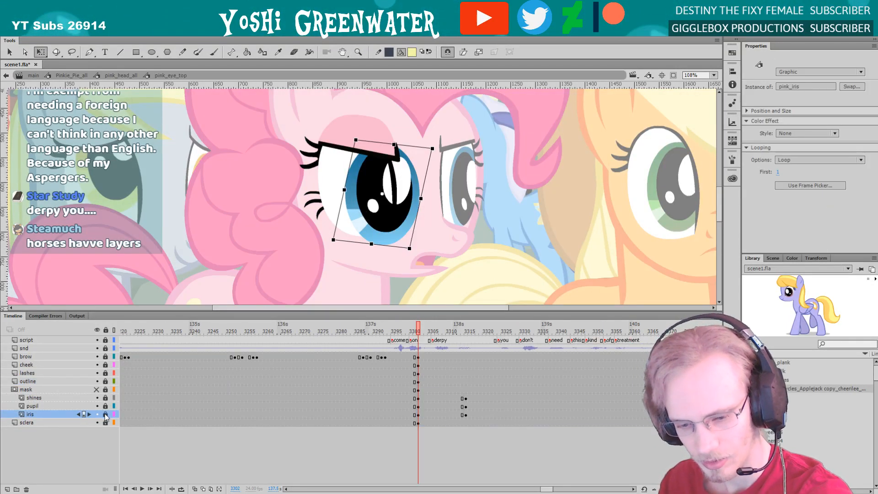
{"action": "left_click_drag", "start_coordinate": [105, 414], "coordinate": [106, 398]}
{"action": "left_click_drag", "start_coordinate": [327, 155], "coordinate": [357, 211]}
{"action": "left_click_drag", "start_coordinate": [418, 194], "coordinate": [420, 194]}
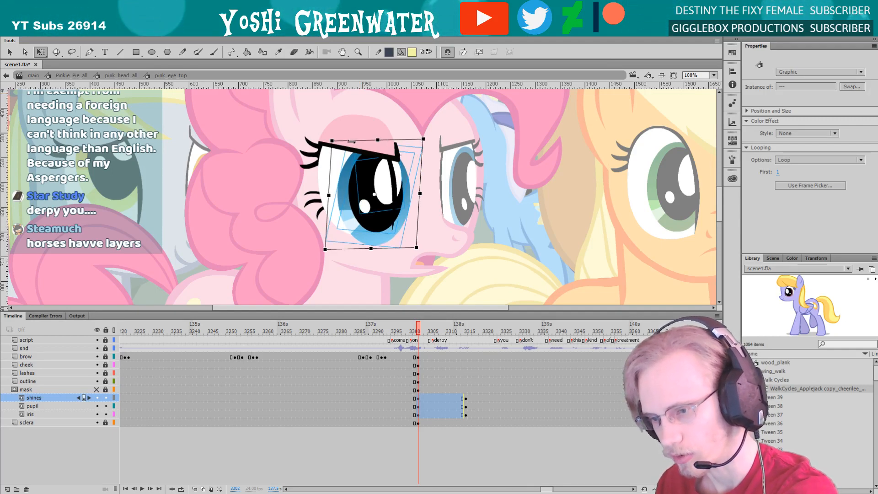
{"action": "left_click_drag", "start_coordinate": [353, 141], "coordinate": [350, 140]}
{"action": "left_click_drag", "start_coordinate": [307, 209], "coordinate": [286, 217]}
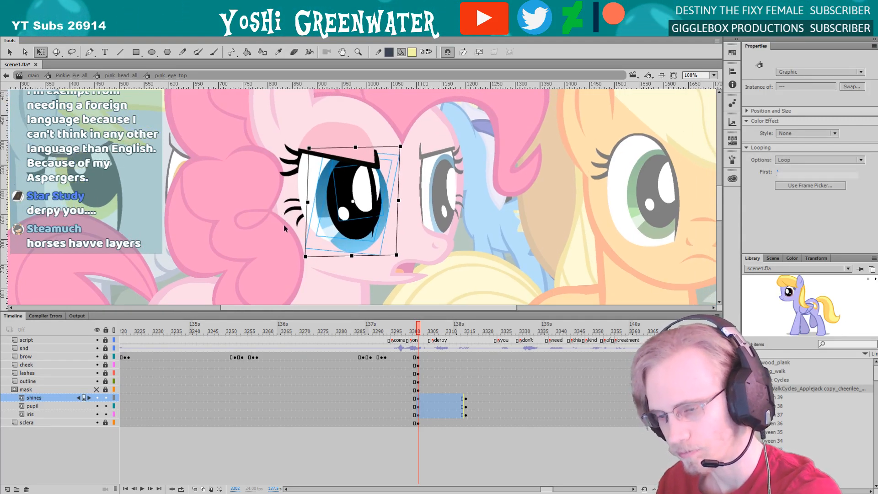
Open the pink pony's far eye symbol, preview its upcoming frames, and unlock and select the iris, pupil and shines
{"action": "double_click", "coordinate": [432, 184]}
{"action": "double_click", "coordinate": [432, 185]}
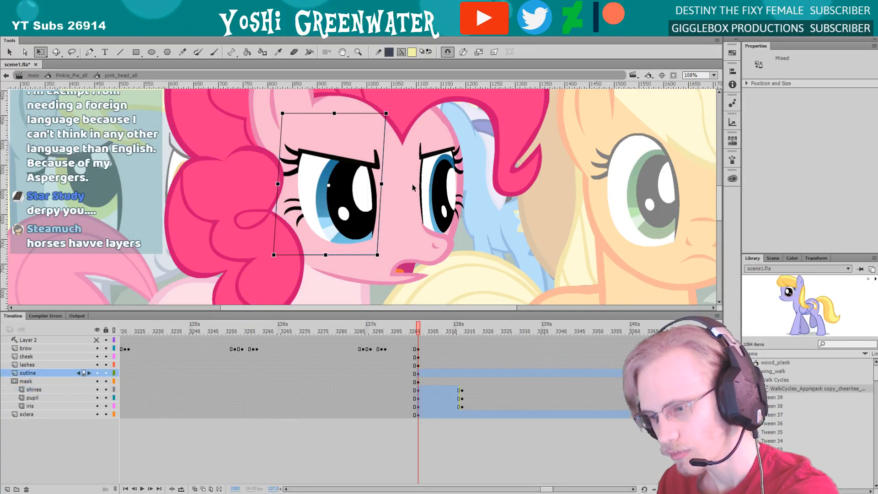
{"action": "left_click", "coordinate": [106, 330]}
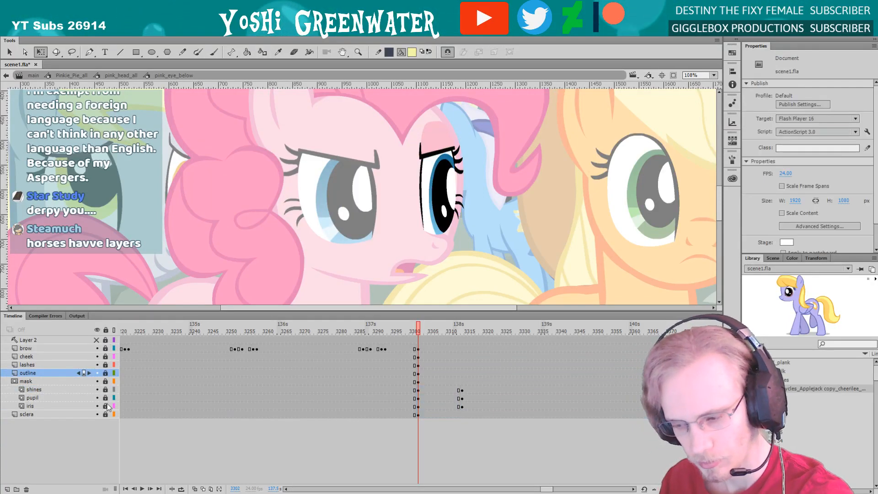
{"action": "left_click_drag", "start_coordinate": [435, 327], "coordinate": [489, 332]}
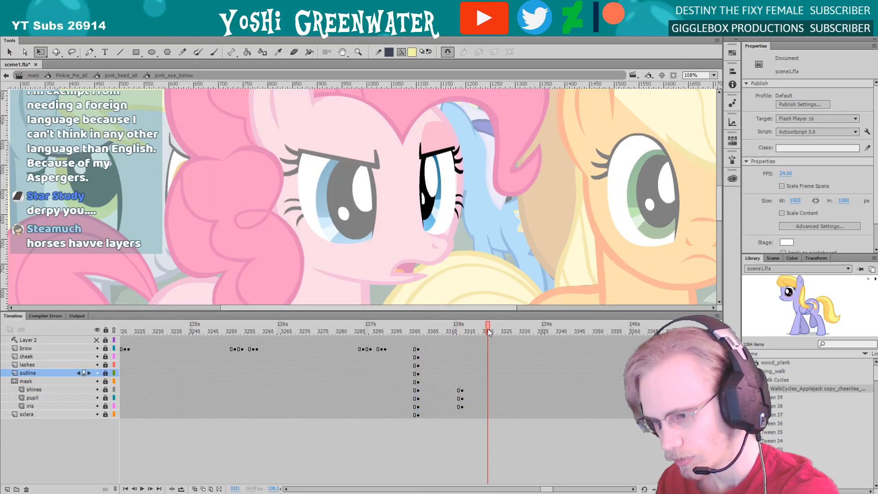
{"action": "left_click", "coordinate": [418, 327]}
{"action": "left_click_drag", "start_coordinate": [105, 406], "coordinate": [106, 390]}
{"action": "key", "text": "ctrl+a"}
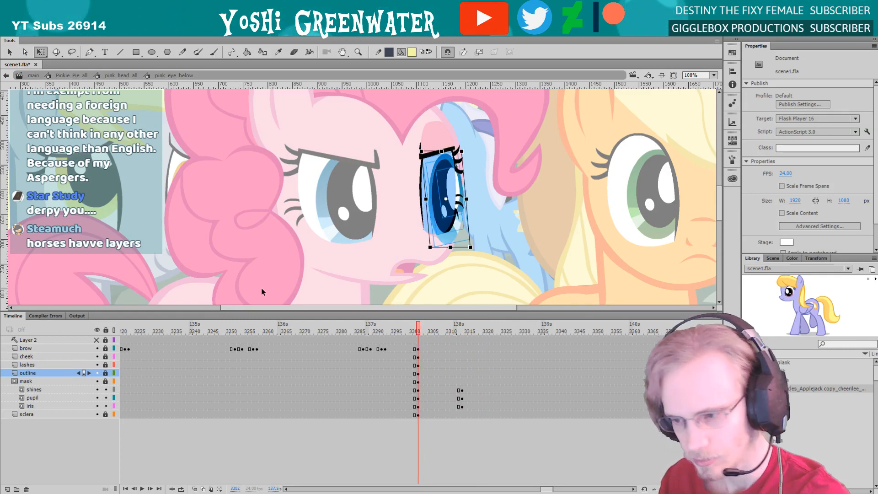
Skew the far eye's iris, pupil and shines more upright, widen them slightly and nudge them left and up
{"action": "left_click_drag", "start_coordinate": [438, 219], "coordinate": [393, 225]}
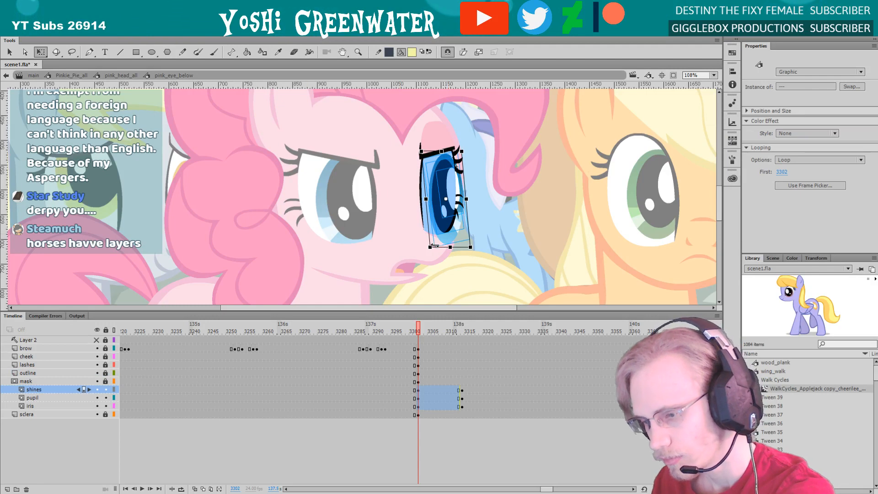
{"action": "left_click_drag", "start_coordinate": [434, 246], "coordinate": [431, 245]}
{"action": "key", "text": "Left"}
{"action": "key", "text": "Left"}
{"action": "key", "text": "Left"}
{"action": "key", "text": "Left"}
{"action": "key", "text": "Left"}
{"action": "key", "text": "Left"}
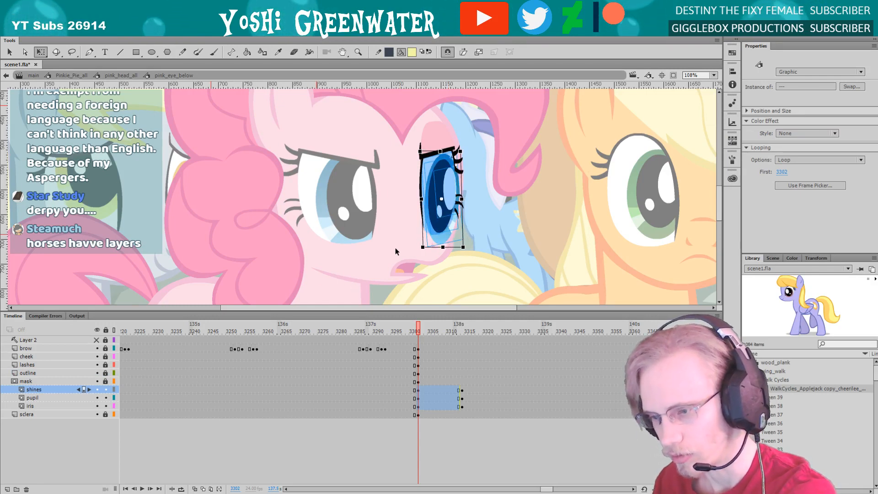
{"action": "key", "text": "Up"}
{"action": "key", "text": "Up"}
{"action": "key", "text": "Up"}
{"action": "left_click_drag", "start_coordinate": [420, 197], "coordinate": [415, 196]}
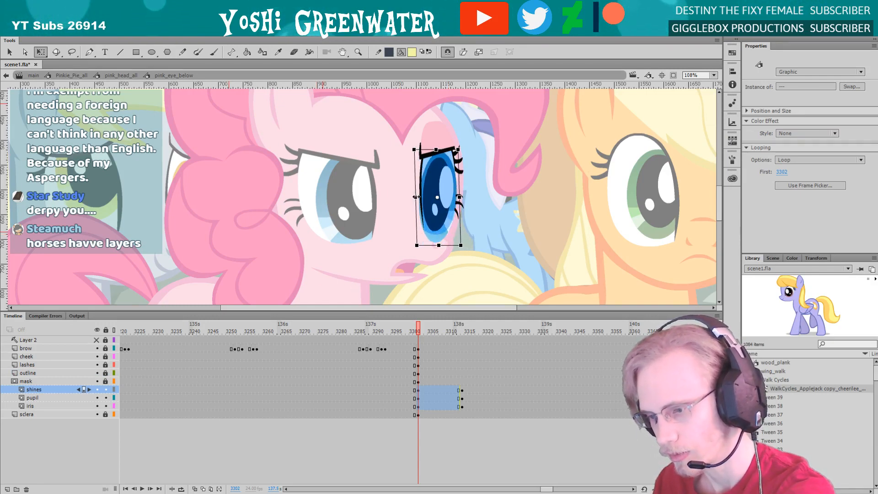
{"action": "key", "text": "Right"}
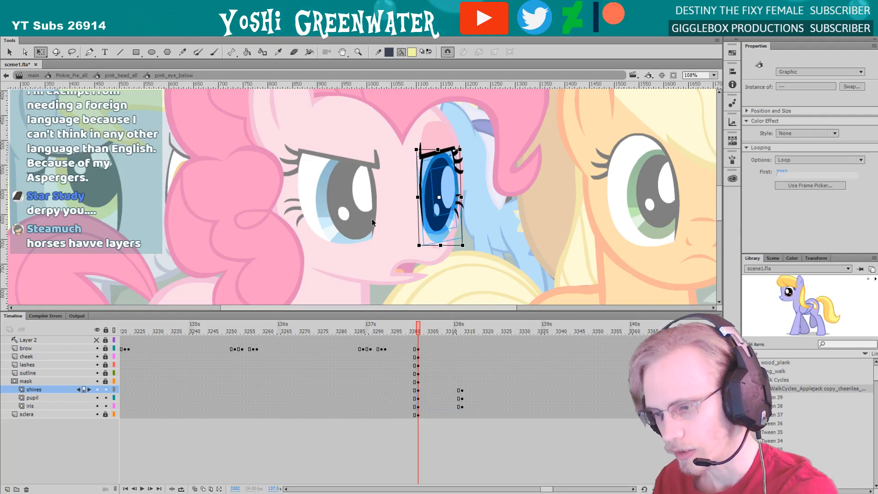
Nudge the shines in the pink pony's far eye up slightly and return to the head symbol
{"action": "left_click", "coordinate": [372, 236]}
{"action": "left_click", "coordinate": [446, 194]}
{"action": "key", "text": "Up"}
{"action": "key", "text": "Up"}
{"action": "key", "text": "Up"}
{"action": "key", "text": "Up"}
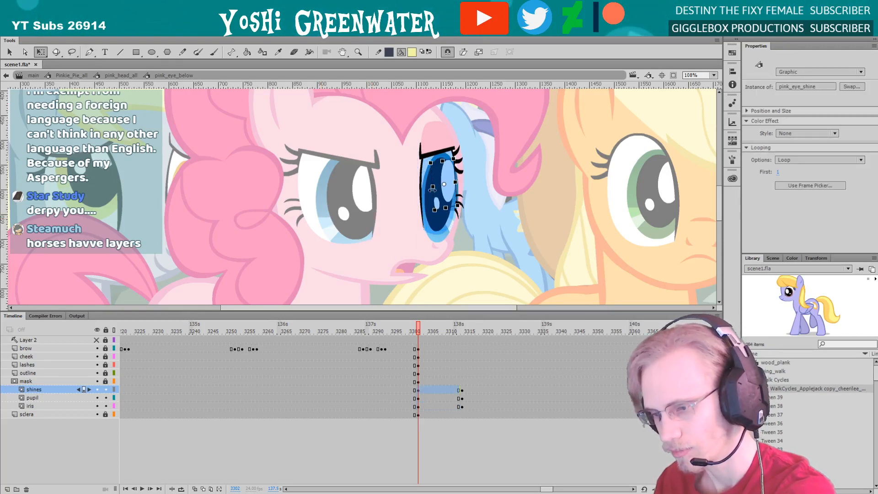
{"action": "double_click", "coordinate": [364, 198]}
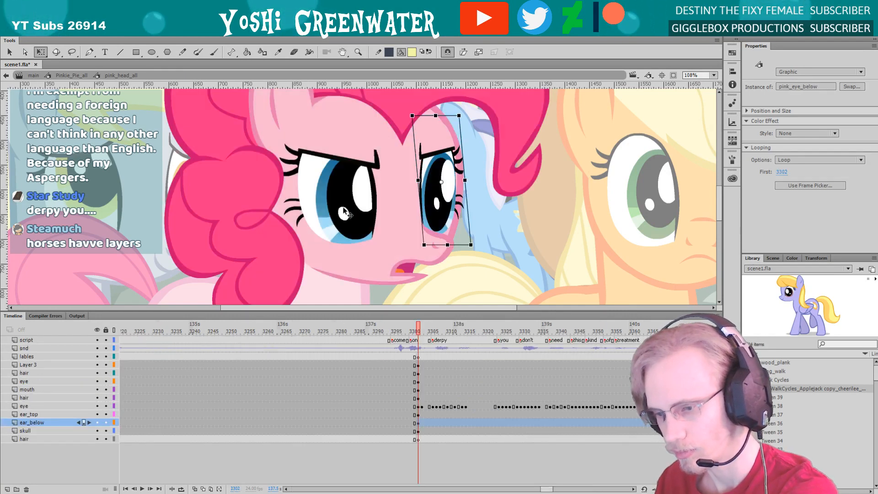
Inside the pink pony's near eye symbol, nudge the shines up slightly and return to the head symbol
{"action": "left_click", "coordinate": [364, 197]}
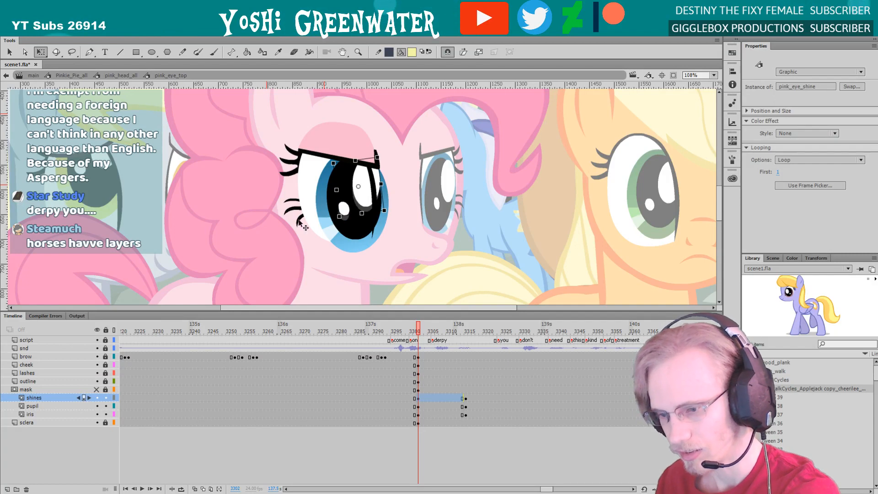
{"action": "key", "text": "Up"}
{"action": "key", "text": "Up"}
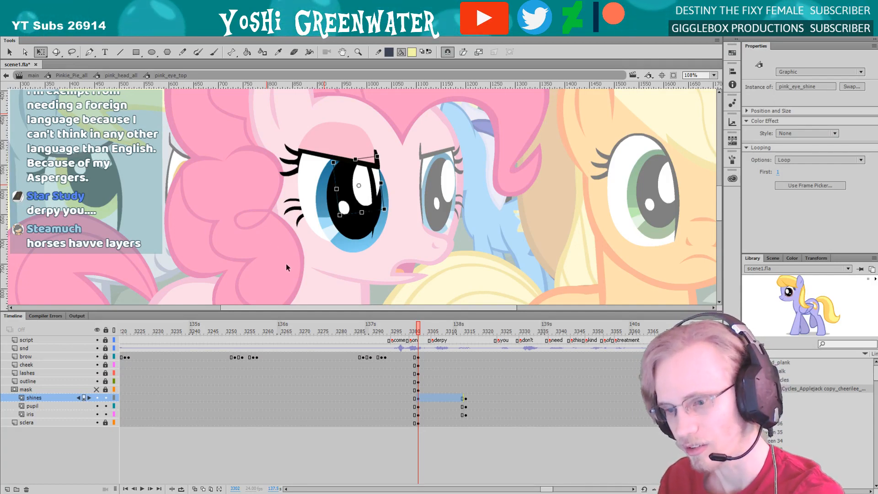
{"action": "double_click", "coordinate": [287, 266]}
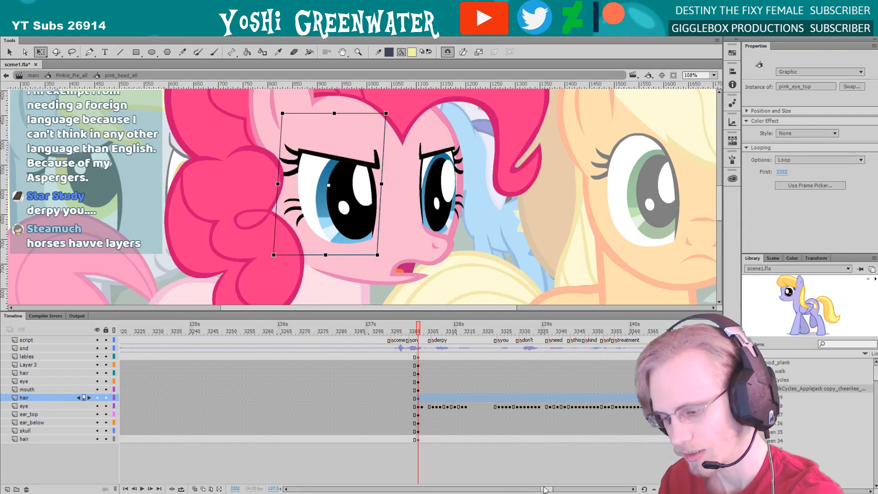
{"action": "left_click_drag", "start_coordinate": [543, 487], "coordinate": [546, 488]}
{"action": "left_click_drag", "start_coordinate": [335, 315], "coordinate": [337, 323]}
{"action": "left_click", "coordinate": [390, 280]}
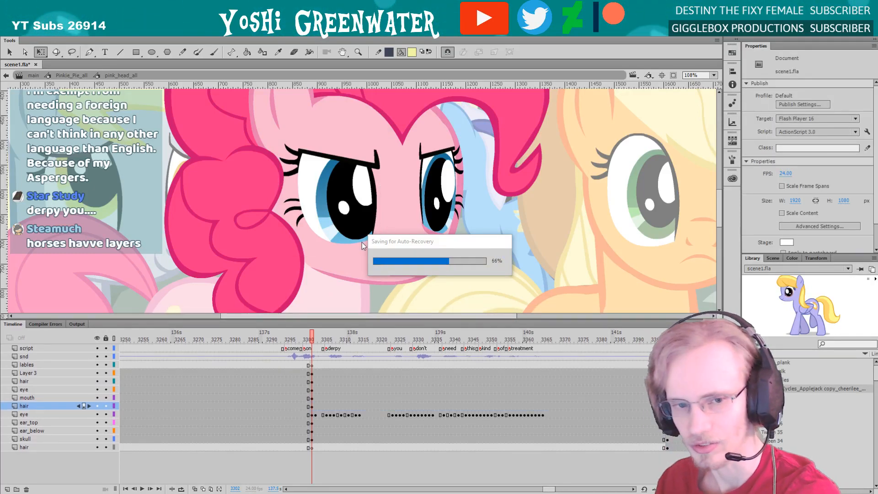
Reopen the far eye symbol and slightly skew and widen its iris, pupil and shines toward the muzzle
{"action": "left_click", "coordinate": [428, 201]}
{"action": "double_click", "coordinate": [428, 201]}
{"action": "left_click_drag", "start_coordinate": [452, 244], "coordinate": [452, 245]}
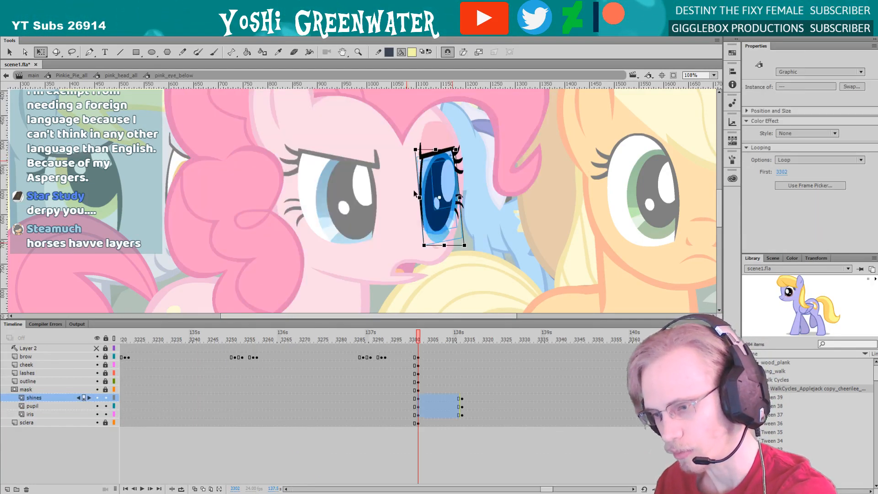
{"action": "left_click_drag", "start_coordinate": [420, 197], "coordinate": [418, 197]}
{"action": "left_click_drag", "start_coordinate": [429, 244], "coordinate": [431, 243]}
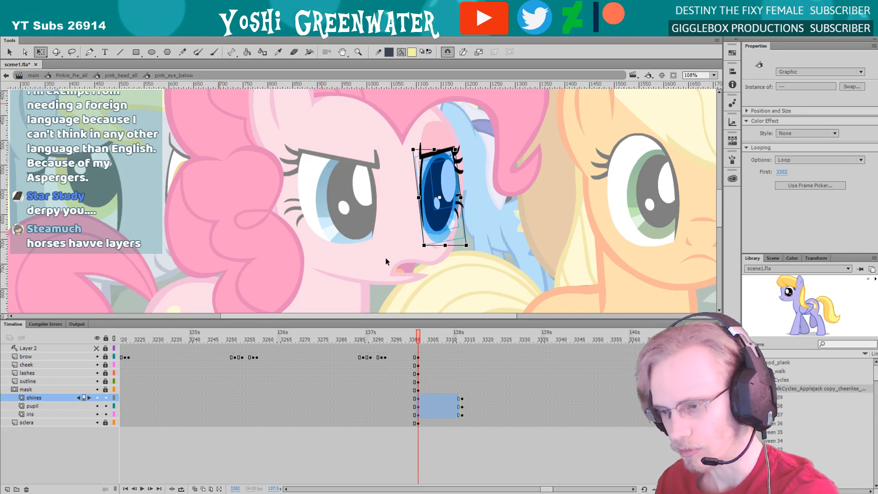
Nudge the far eye's iris, pupil and shines right, refine their skew and width, and return to the head symbol
{"action": "key", "text": "Right"}
{"action": "key", "text": "Right"}
{"action": "key", "text": "Right"}
{"action": "left_click_drag", "start_coordinate": [428, 150], "coordinate": [424, 149]}
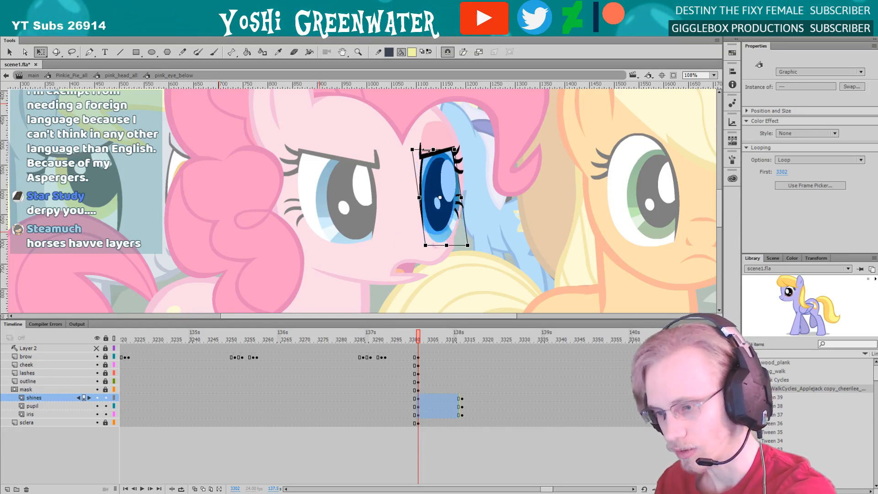
{"action": "left_click", "coordinate": [405, 210]}
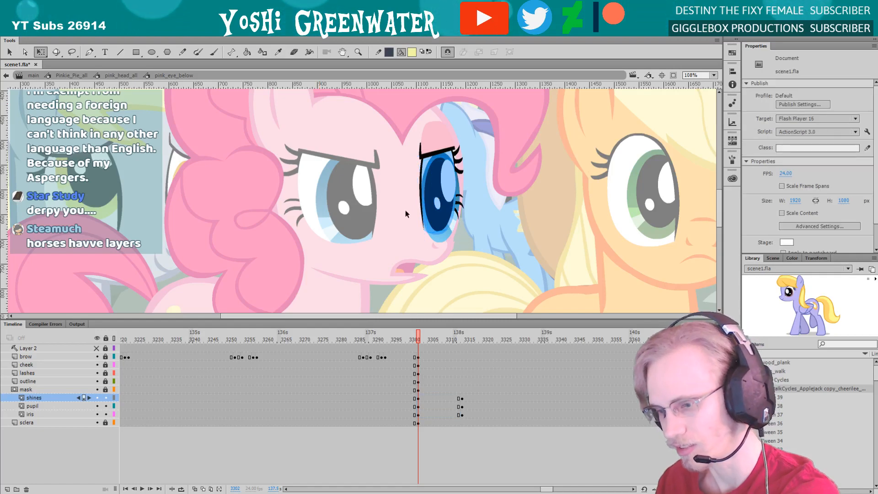
{"action": "left_click_drag", "start_coordinate": [408, 173], "coordinate": [430, 205]}
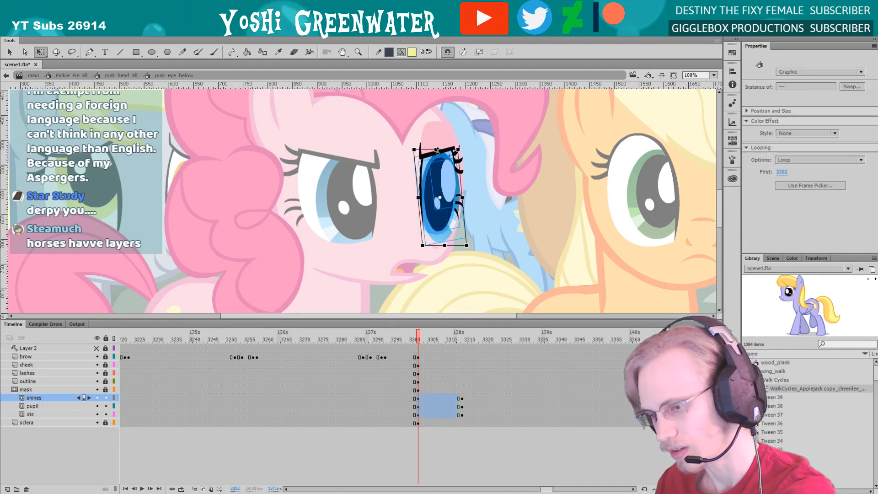
{"action": "double_click", "coordinate": [373, 263]}
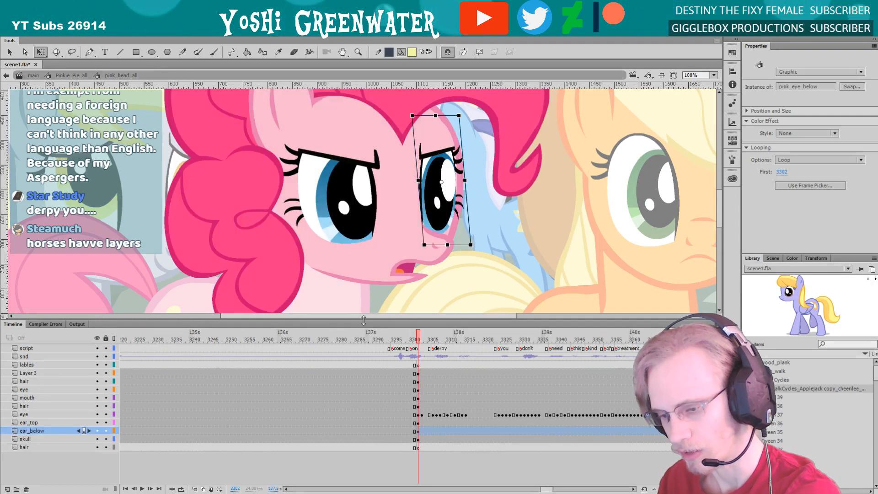
Inside the near eye symbol, nudge the shines slightly left and return to the head symbol
{"action": "left_click_drag", "start_coordinate": [363, 287], "coordinate": [351, 287]}
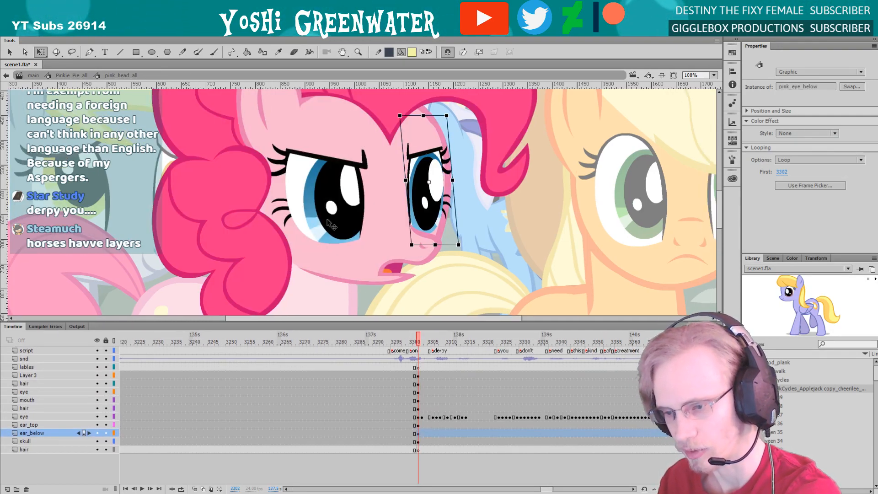
{"action": "double_click", "coordinate": [326, 219]}
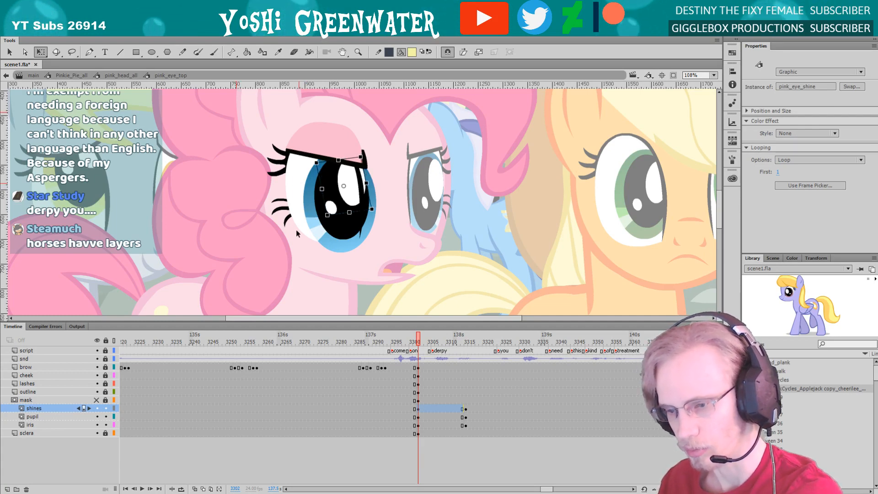
{"action": "key", "text": "Left"}
{"action": "key", "text": "Left"}
{"action": "key", "text": "Left"}
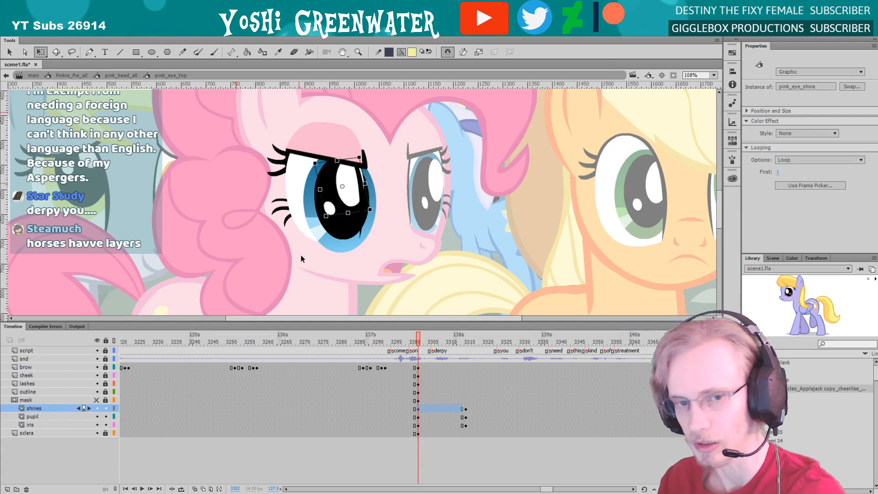
{"action": "left_click", "coordinate": [282, 257]}
{"action": "left_click_drag", "start_coordinate": [306, 294], "coordinate": [313, 296]}
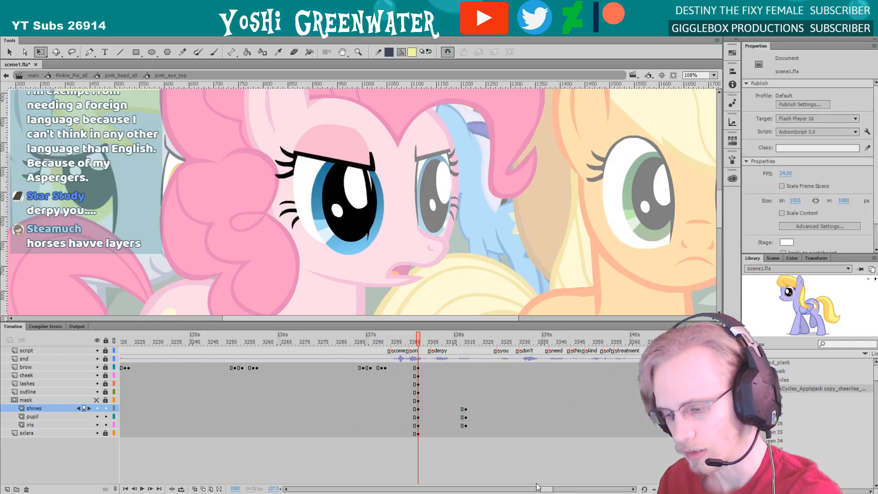
{"action": "left_click_drag", "start_coordinate": [537, 486], "coordinate": [544, 487]}
{"action": "left_click_drag", "start_coordinate": [392, 322], "coordinate": [392, 323]}
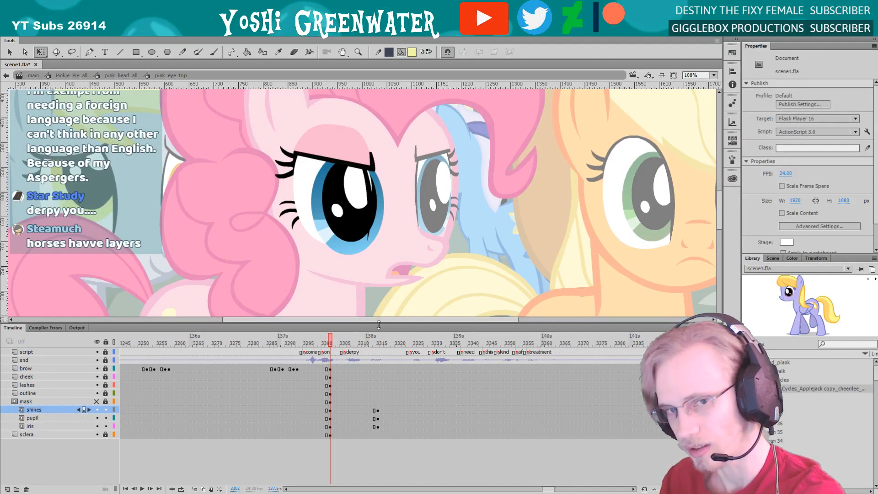
{"action": "left_click_drag", "start_coordinate": [258, 271], "coordinate": [265, 274]}
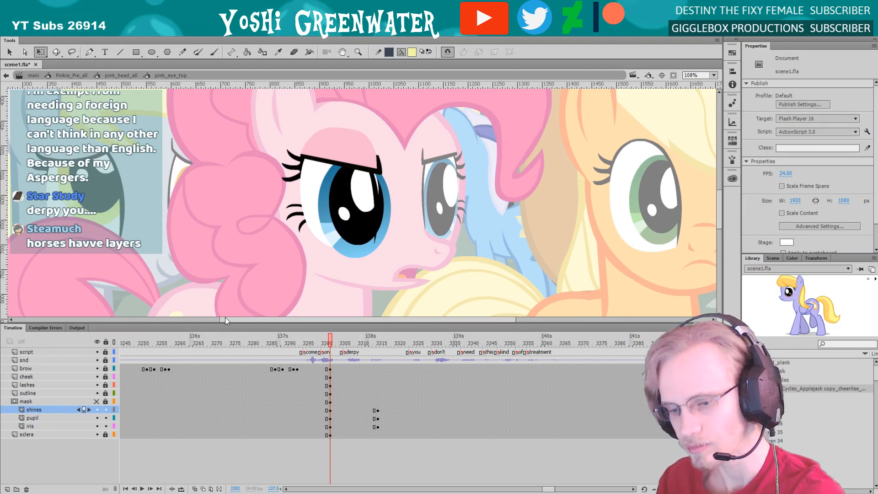
{"action": "left_click_drag", "start_coordinate": [224, 323], "coordinate": [225, 325]}
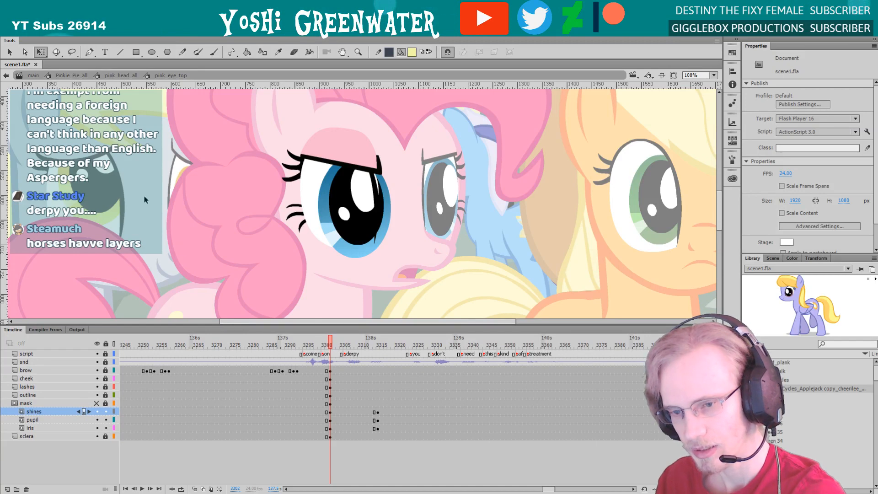
{"action": "double_click", "coordinate": [184, 200]}
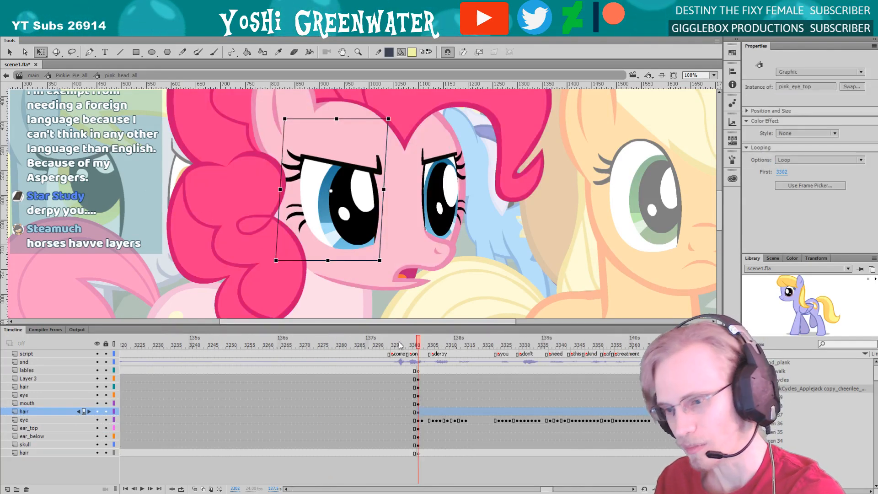
At frame 3322, shift the near eye's iris, pupil and shines slightly right and adjust their skew inside the eye symbol
{"action": "scroll", "coordinate": [382, 344], "scroll_direction": "right", "scroll_amount": 5}
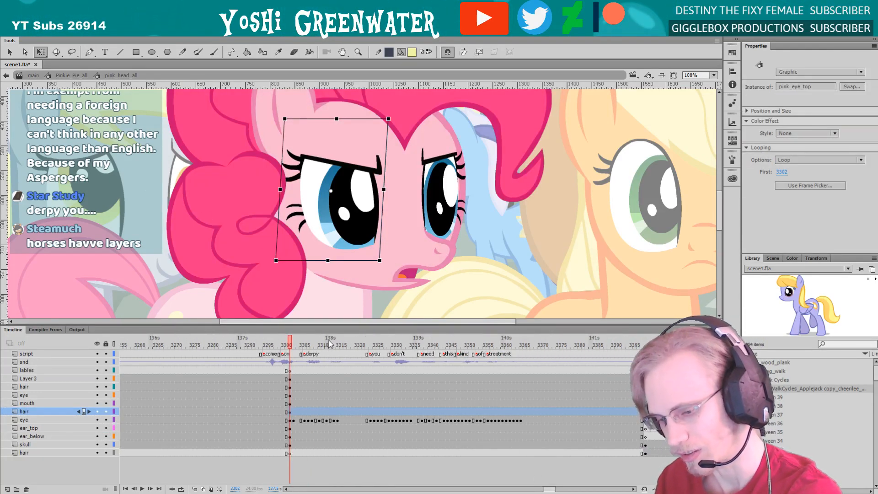
{"action": "left_click_drag", "start_coordinate": [329, 344], "coordinate": [362, 344]}
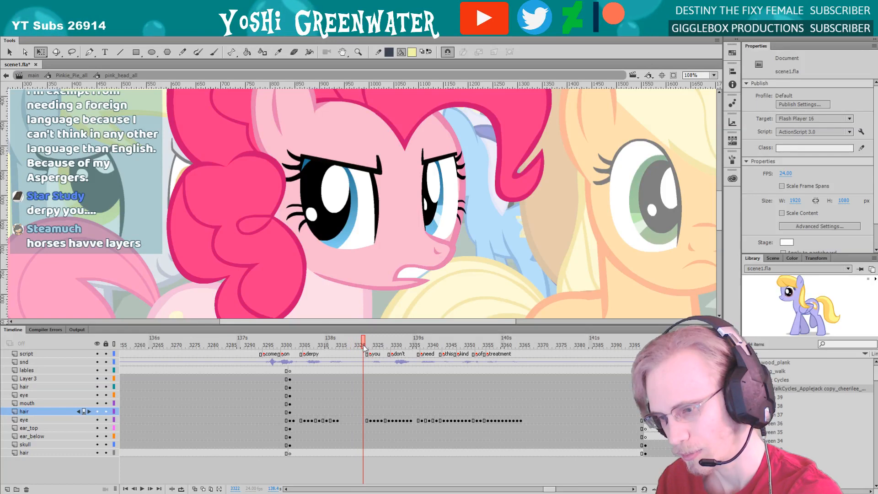
{"action": "double_click", "coordinate": [336, 215]}
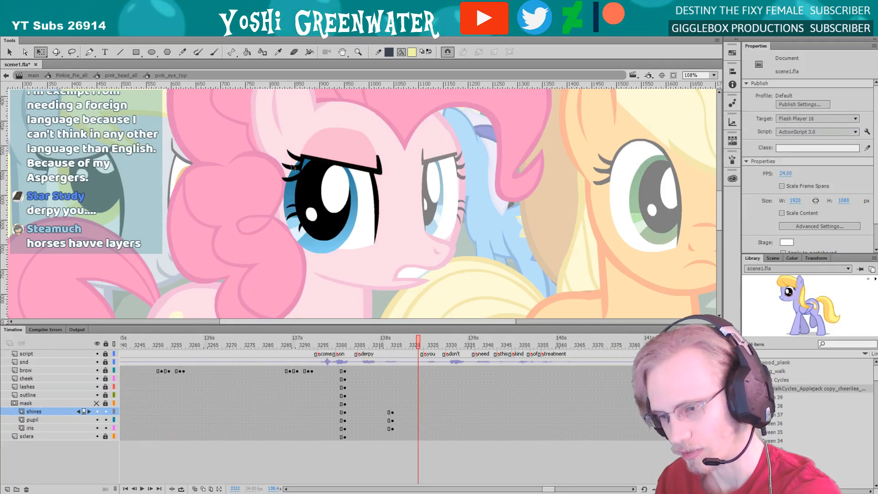
{"action": "left_click", "coordinate": [315, 232]}
{"action": "key", "text": "ctrl+a"}
{"action": "left_click_drag", "start_coordinate": [321, 236], "coordinate": [326, 237]}
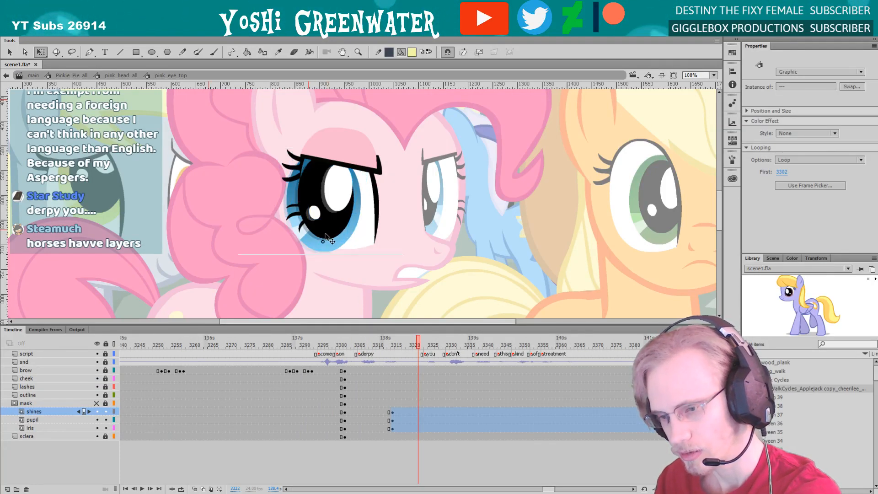
{"action": "left_click_drag", "start_coordinate": [307, 182], "coordinate": [306, 183]}
{"action": "left_click_drag", "start_coordinate": [304, 254], "coordinate": [301, 253]}
{"action": "left_click", "coordinate": [301, 249]}
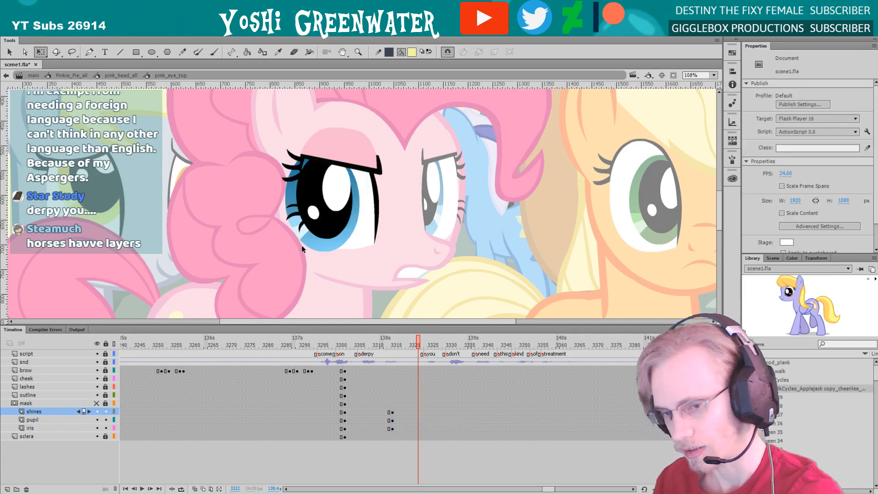
{"action": "double_click", "coordinate": [302, 277]}
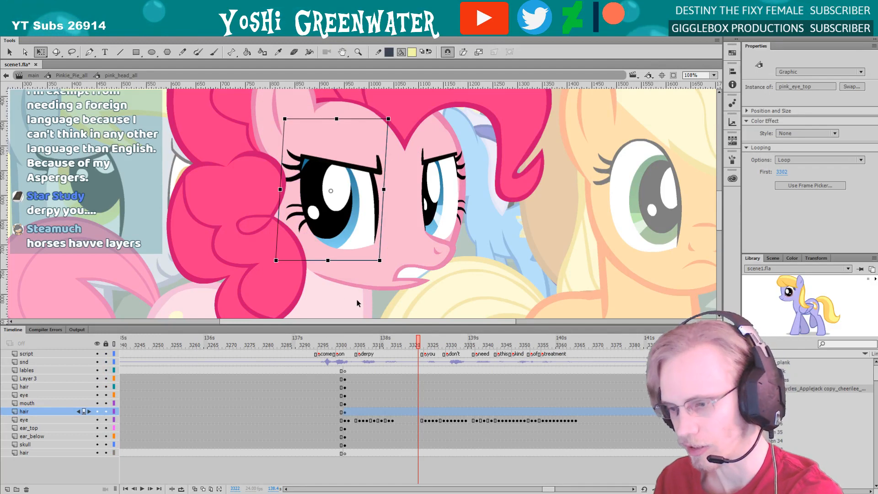
At frame 3322, widen the far eye's iris, pupil and shines slightly and shift them right, and return to the head symbol
{"action": "double_click", "coordinate": [433, 215]}
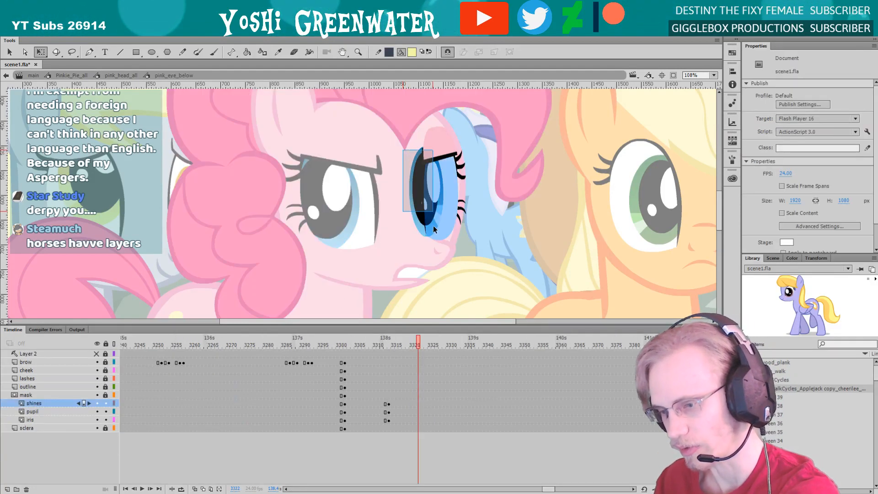
{"action": "left_click", "coordinate": [435, 195]}
{"action": "left_click_drag", "start_coordinate": [445, 192], "coordinate": [449, 192]}
{"action": "key", "text": "Right"}
{"action": "key", "text": "Right"}
{"action": "key", "text": "Right"}
{"action": "key", "text": "Right"}
{"action": "key", "text": "Right"}
{"action": "key", "text": "Right"}
{"action": "key", "text": "Right"}
{"action": "key", "text": "Right"}
{"action": "key", "text": "Right"}
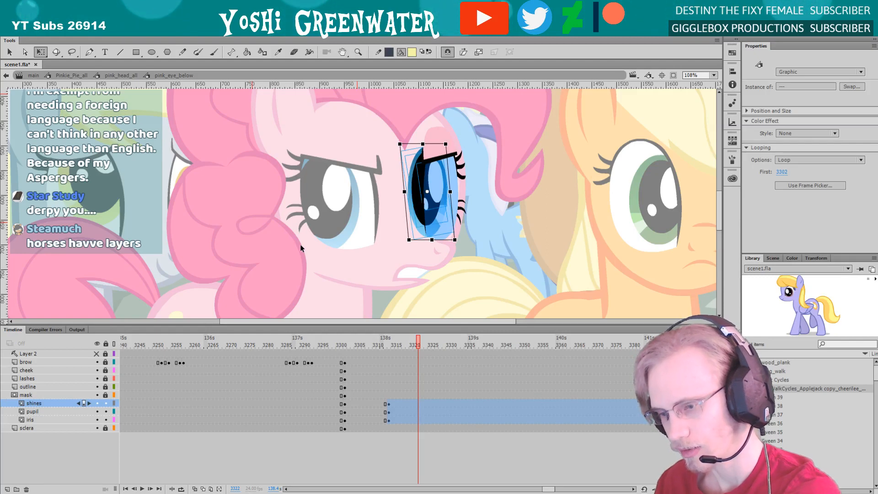
{"action": "double_click", "coordinate": [394, 271]}
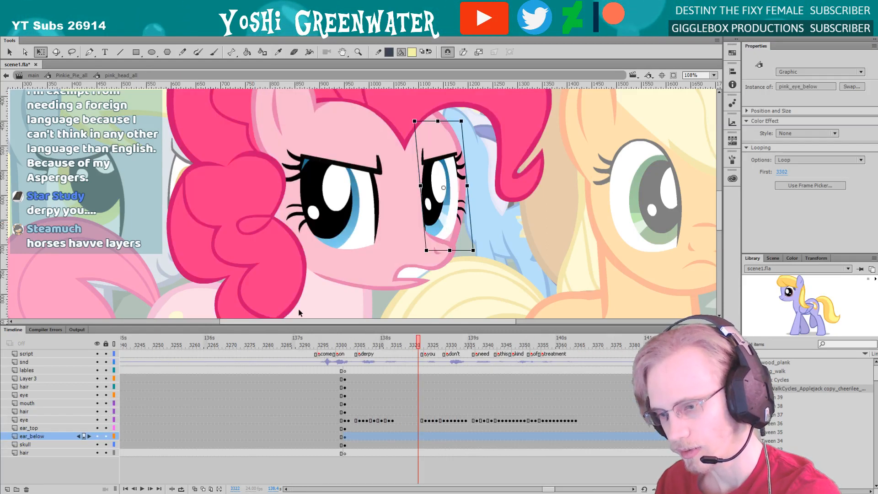
{"action": "left_click_drag", "start_coordinate": [307, 325], "coordinate": [309, 327]}
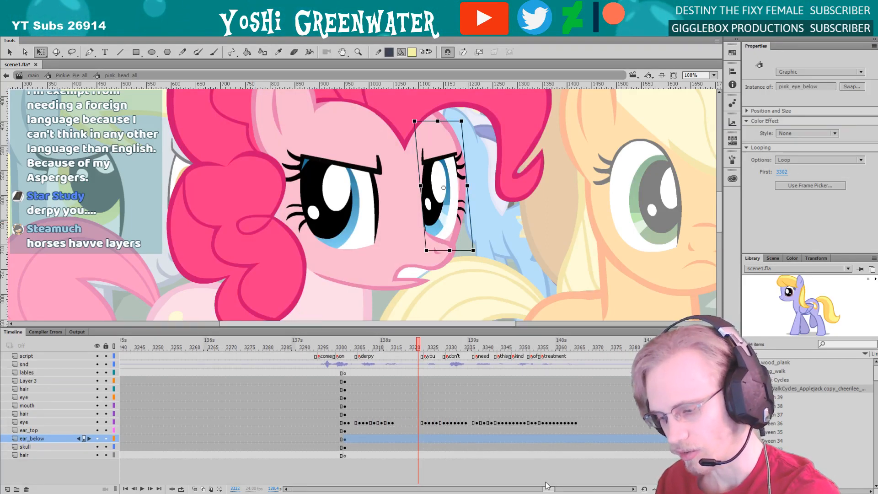
{"action": "scroll", "coordinate": [352, 352], "scroll_direction": "right", "scroll_amount": 4}
{"action": "left_click_drag", "start_coordinate": [382, 325], "coordinate": [382, 329]}
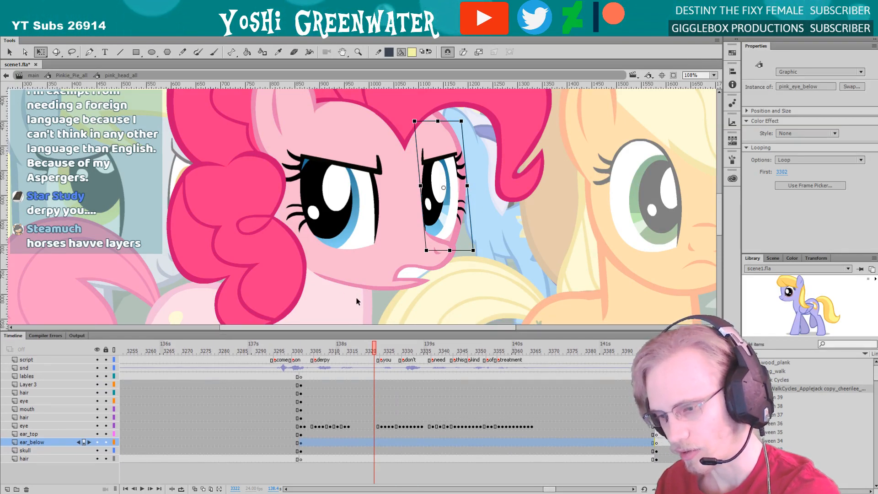
{"action": "left_click_drag", "start_coordinate": [140, 197], "coordinate": [144, 216]}
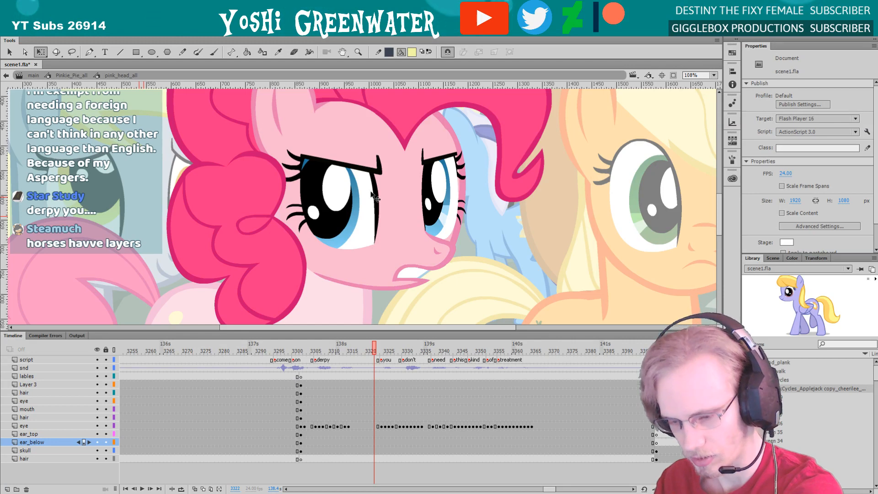
Return to the pink pony's full-body symbol and select its bent front leg, with a taller timeline showing more layers
{"action": "key", "text": "ctrl+minus"}
{"action": "left_click_drag", "start_coordinate": [251, 224], "coordinate": [280, 231]}
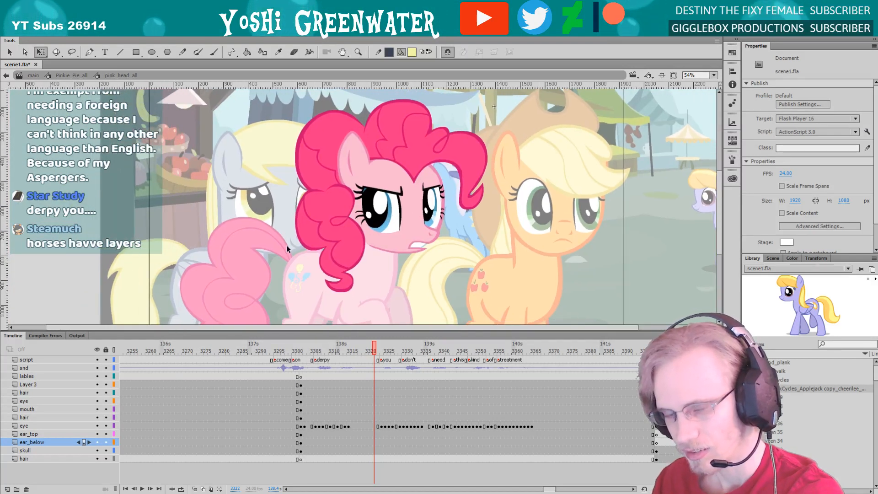
{"action": "double_click", "coordinate": [287, 248]}
{"action": "left_click_drag", "start_coordinate": [315, 292], "coordinate": [304, 239]}
{"action": "left_click", "coordinate": [363, 282]}
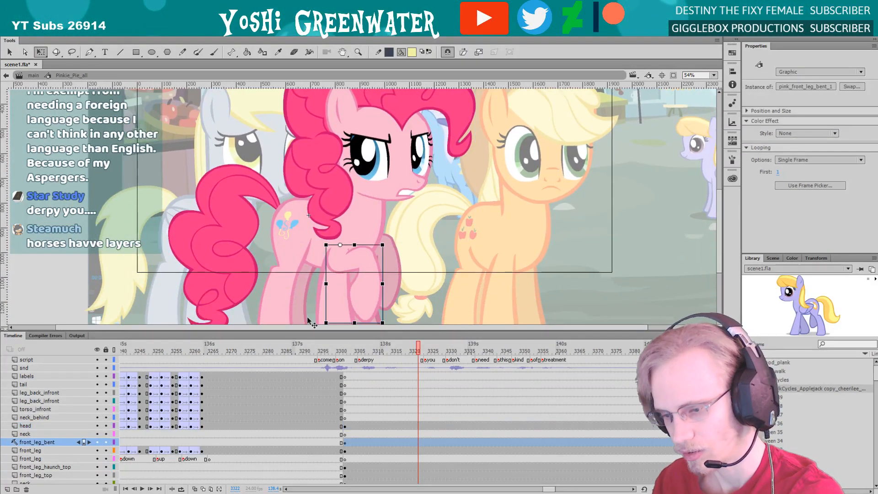
{"action": "left_click_drag", "start_coordinate": [313, 325], "coordinate": [267, 280]}
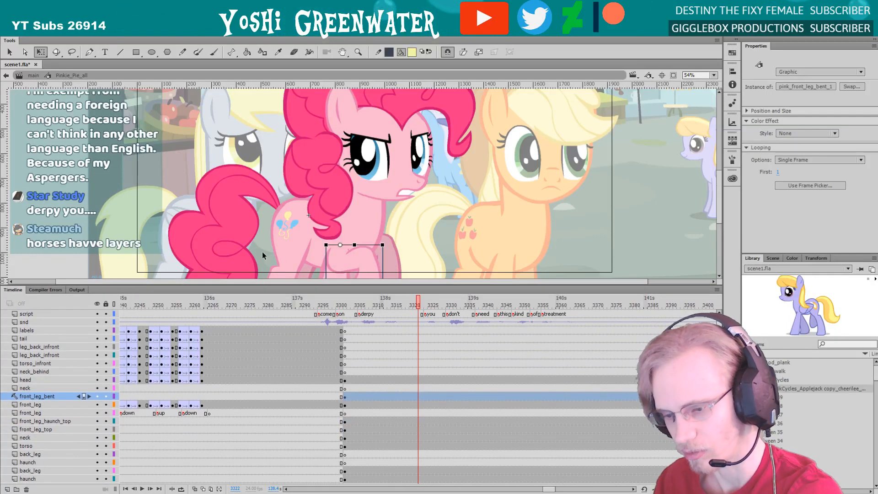
Hide both bent front-leg layers inside the pink pony's full-body symbol
{"action": "left_click_drag", "start_coordinate": [225, 236], "coordinate": [239, 223]}
{"action": "left_click", "coordinate": [97, 396]}
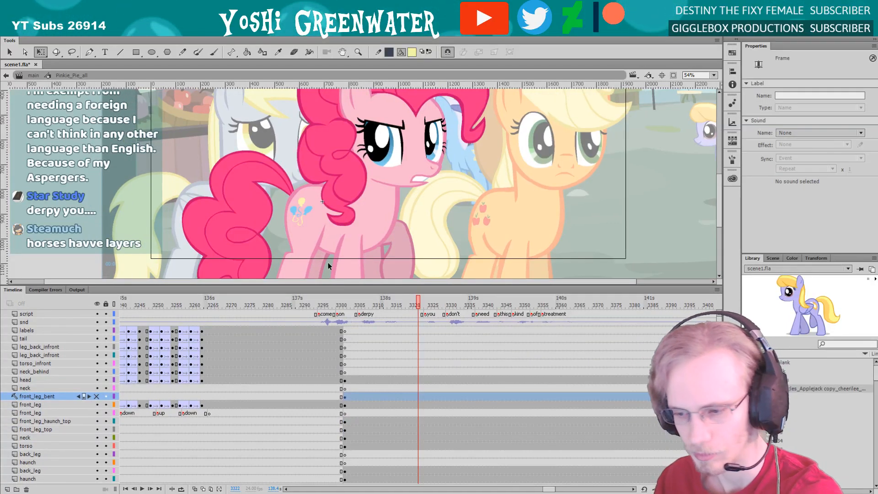
{"action": "left_click", "coordinate": [375, 256]}
{"action": "left_click", "coordinate": [97, 437]}
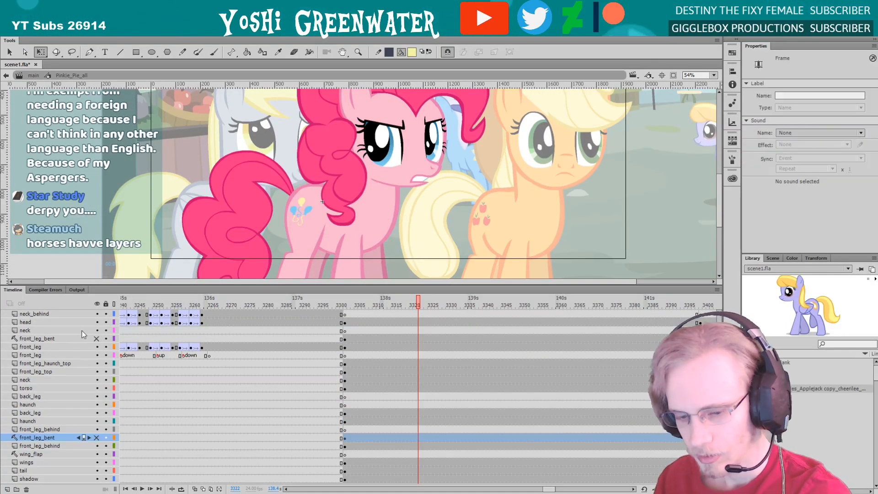
{"action": "left_click", "coordinate": [31, 453]}
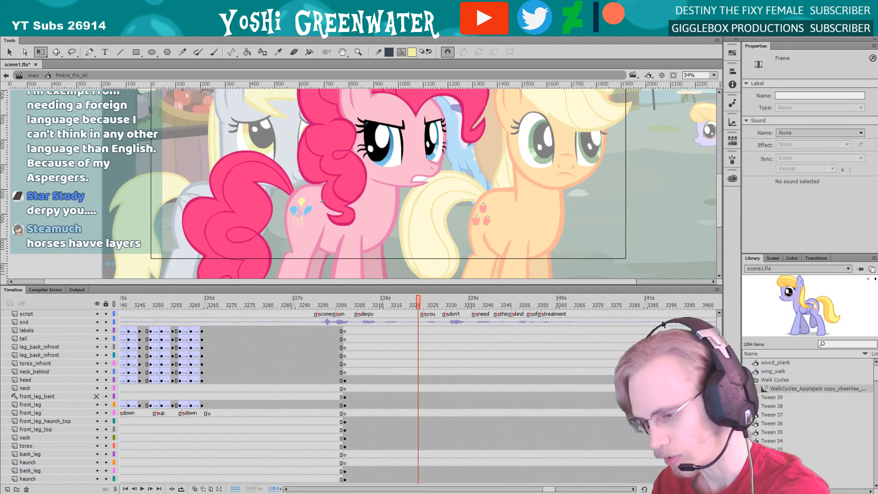
Return to the main timeline, give the stage more room above the timeline, and save scene1.fla
{"action": "double_click", "coordinate": [433, 250]}
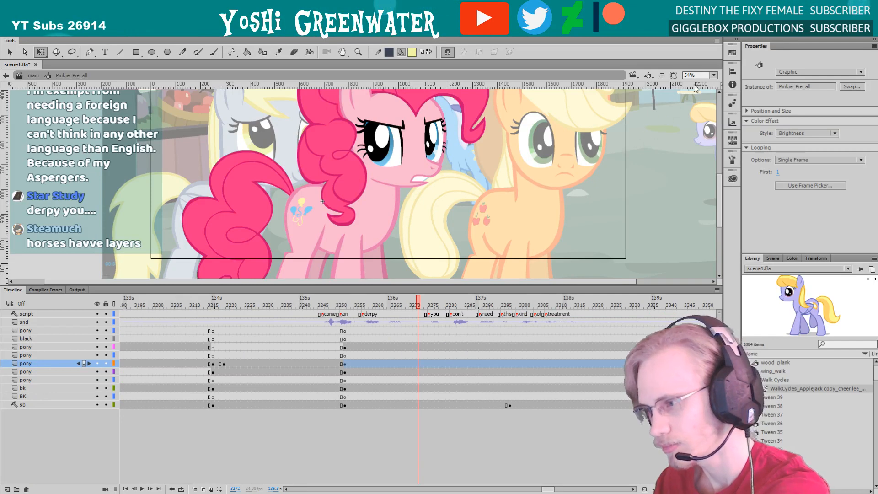
{"action": "double_click", "coordinate": [675, 109]}
{"action": "left_click_drag", "start_coordinate": [413, 286], "coordinate": [420, 310]}
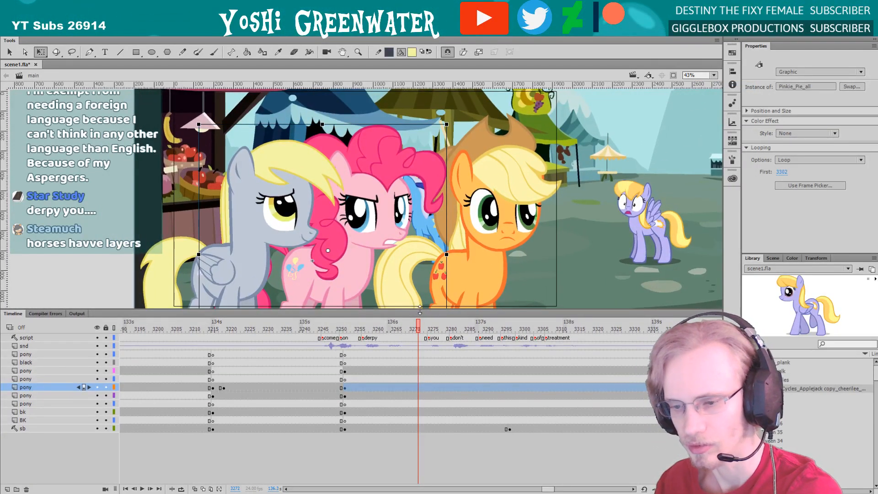
{"action": "left_click_drag", "start_coordinate": [547, 490], "coordinate": [548, 490]}
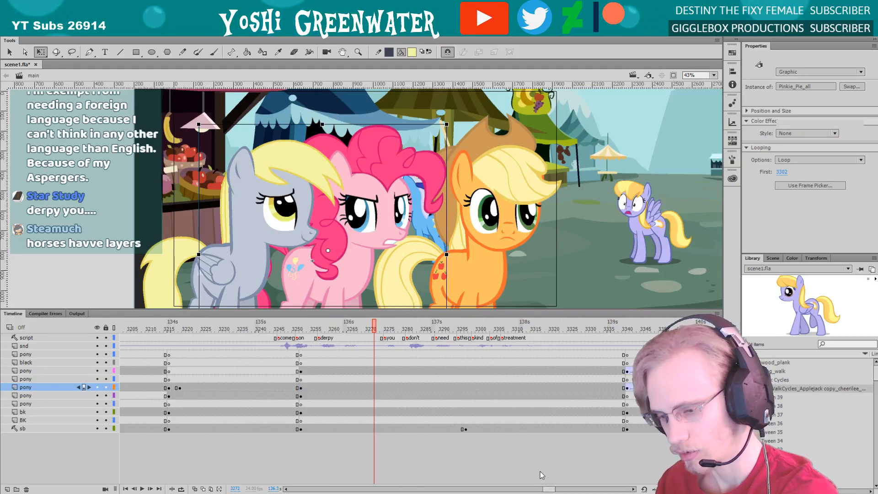
{"action": "left_click", "coordinate": [541, 473]}
{"action": "left_click_drag", "start_coordinate": [361, 310], "coordinate": [361, 312]}
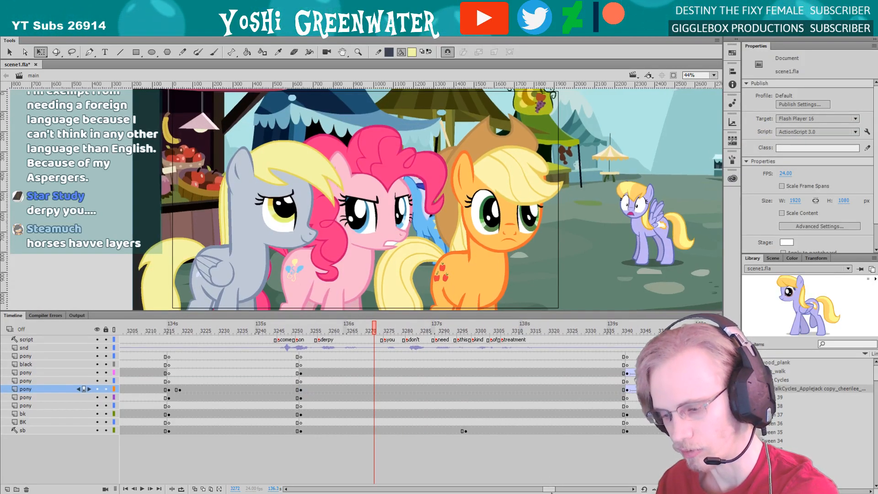
{"action": "left_click_drag", "start_coordinate": [547, 488], "coordinate": [549, 479]}
{"action": "left_click_drag", "start_coordinate": [285, 313], "coordinate": [283, 313]}
{"action": "key", "text": "ctrl+s"}
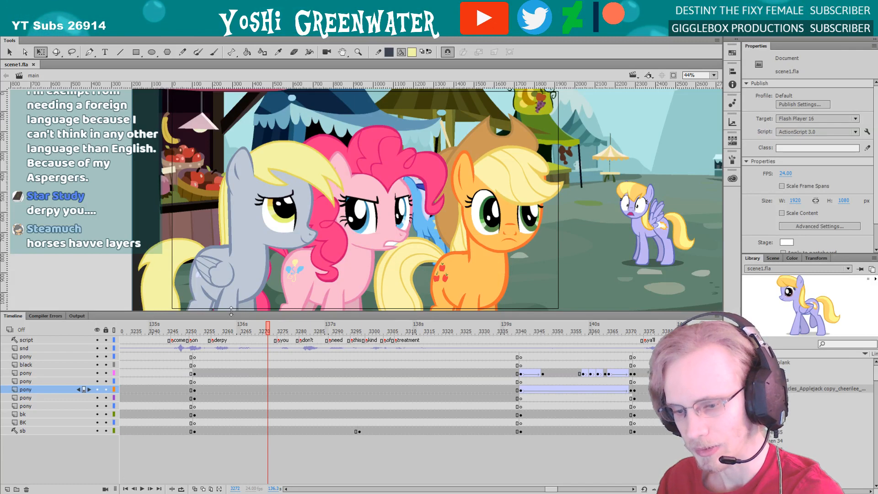
Nudge the grey pony slightly left and the orange and pink ponies slightly right, and save the file
{"action": "left_click_drag", "start_coordinate": [232, 311], "coordinate": [231, 308]}
{"action": "left_click", "coordinate": [201, 280]}
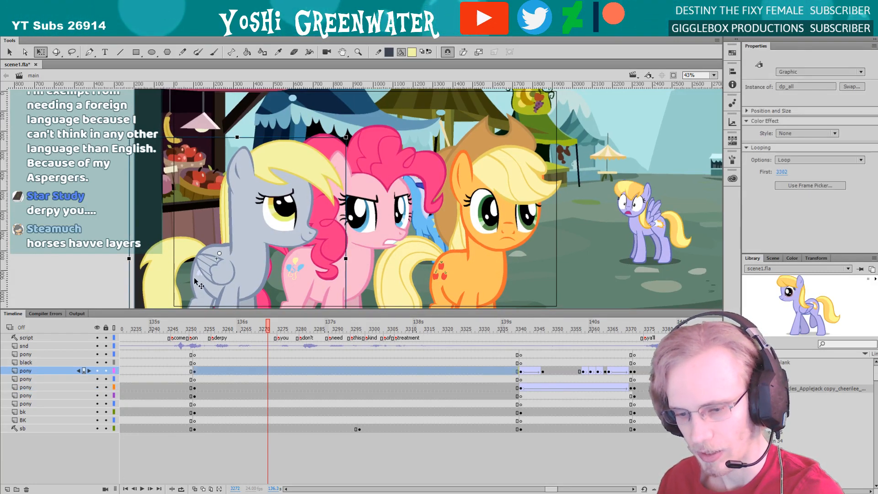
{"action": "key", "text": "Left"}
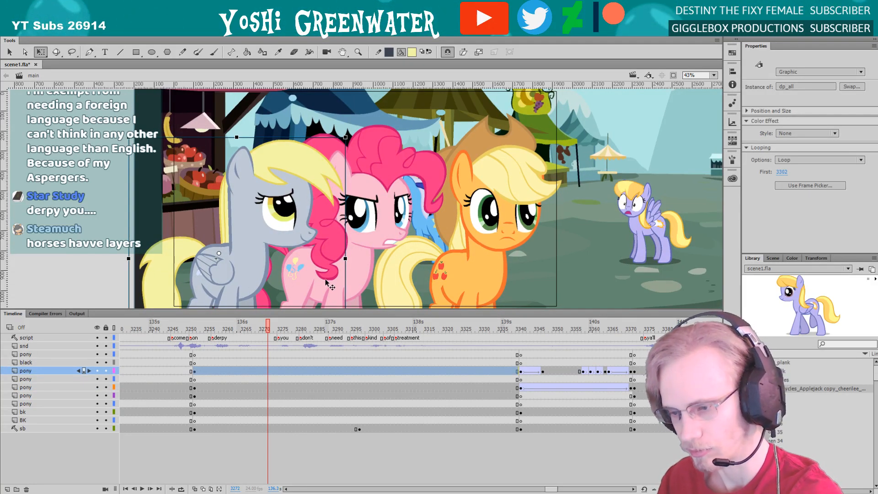
{"action": "left_click", "coordinate": [456, 264]}
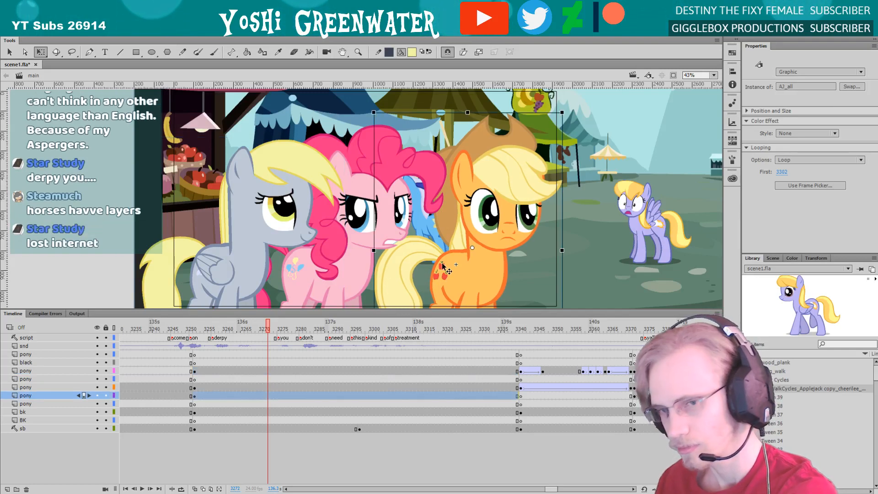
{"action": "left_click_drag", "start_coordinate": [442, 266], "coordinate": [446, 267]}
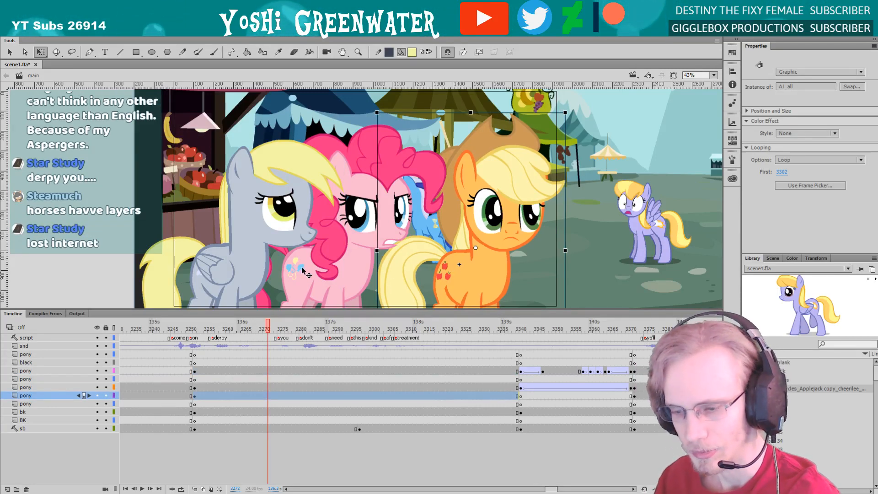
{"action": "left_click", "coordinate": [280, 266]}
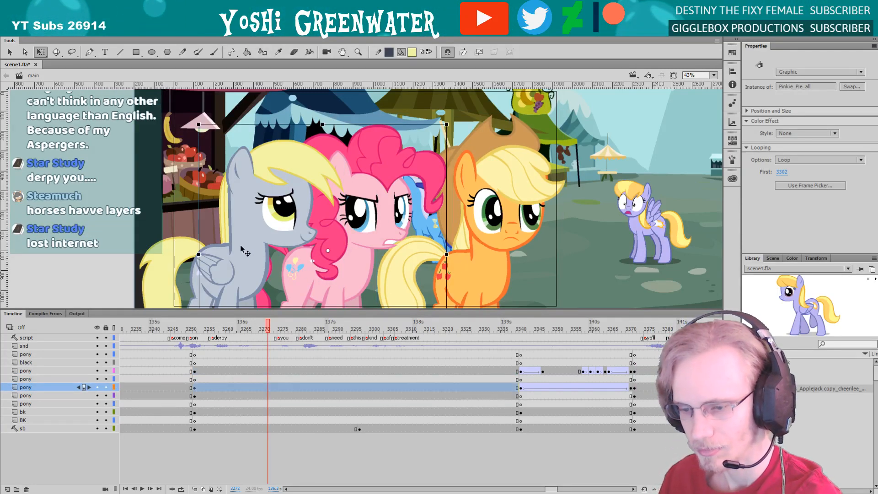
{"action": "left_click", "coordinate": [242, 251]}
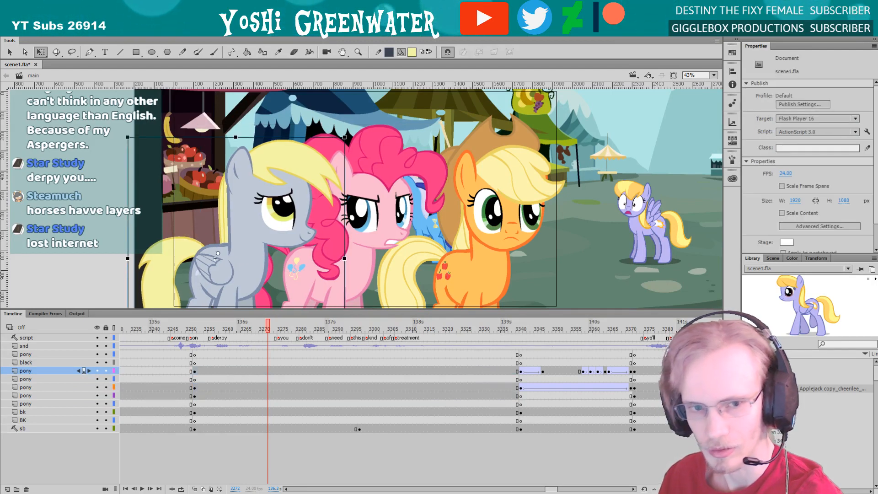
{"action": "left_click", "coordinate": [128, 219]}
{"action": "key", "text": "ctrl+s"}
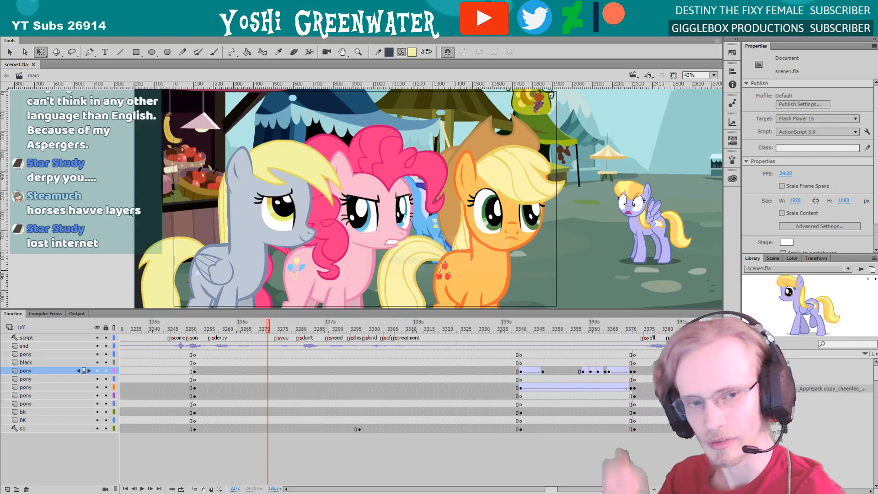
Hide the storyboard layer sb and clip the artwork outside the stage to preview the framing
{"action": "left_click_drag", "start_coordinate": [226, 306], "coordinate": [227, 308]}
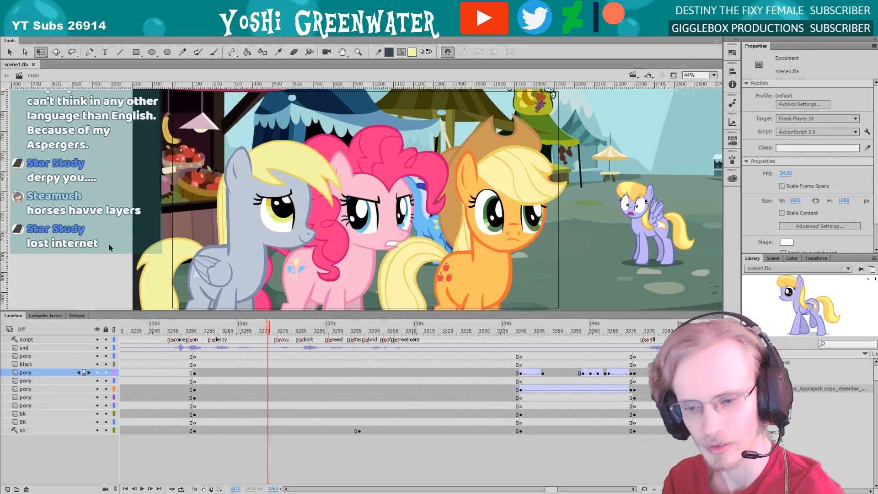
{"action": "left_click", "coordinate": [97, 430]}
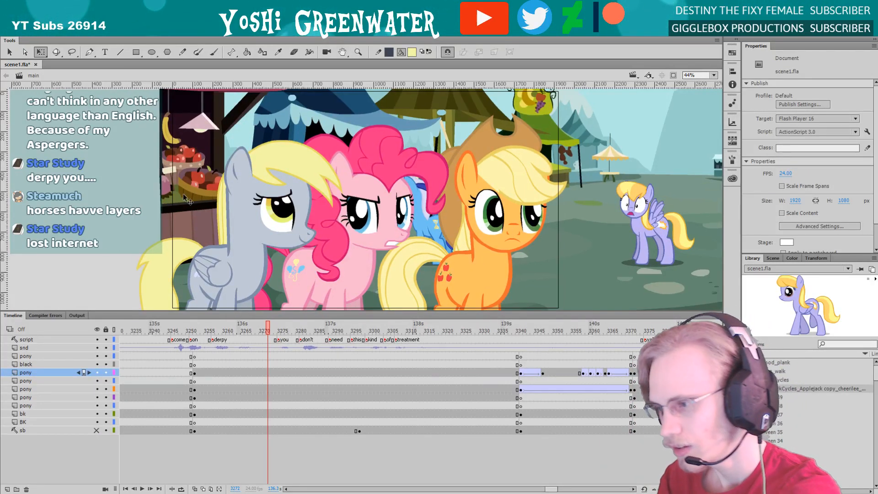
{"action": "left_click", "coordinate": [674, 75]}
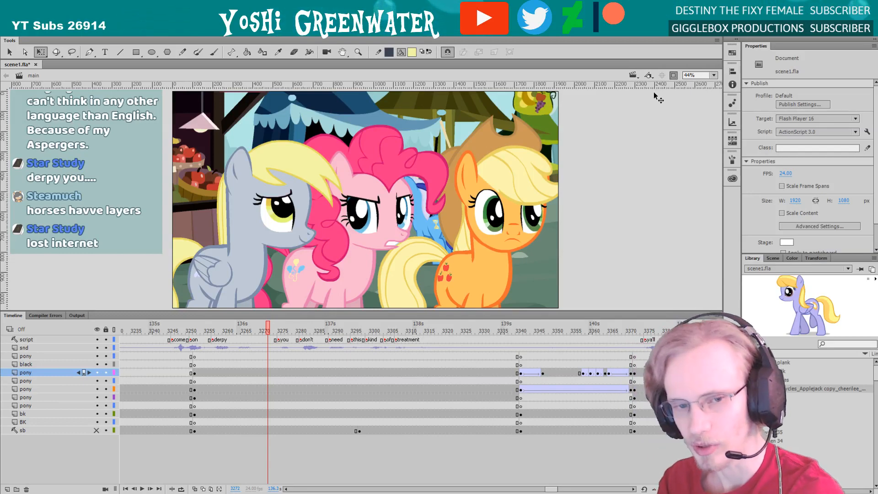
{"action": "left_click_drag", "start_coordinate": [190, 311], "coordinate": [190, 313]}
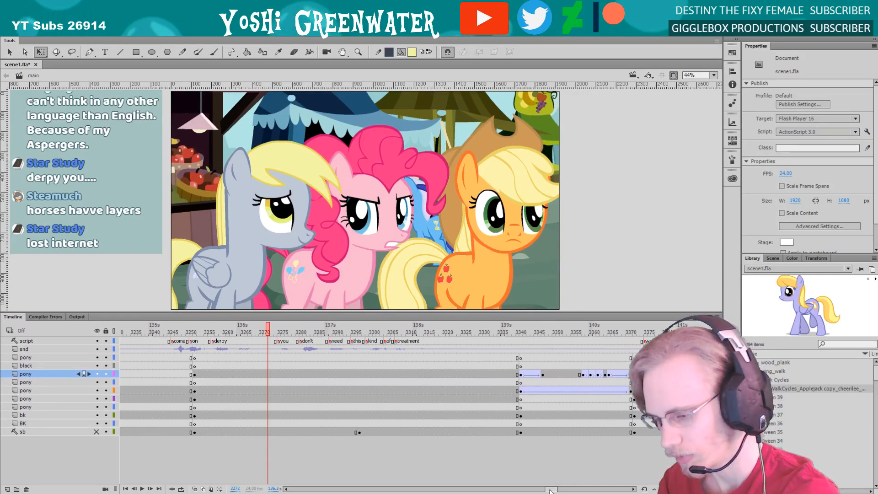
Go to frame 3252 on the main timeline, enlarge the stage area slightly, and save the file
{"action": "left_click_drag", "start_coordinate": [550, 490], "coordinate": [547, 490]}
{"action": "left_click", "coordinate": [258, 333]}
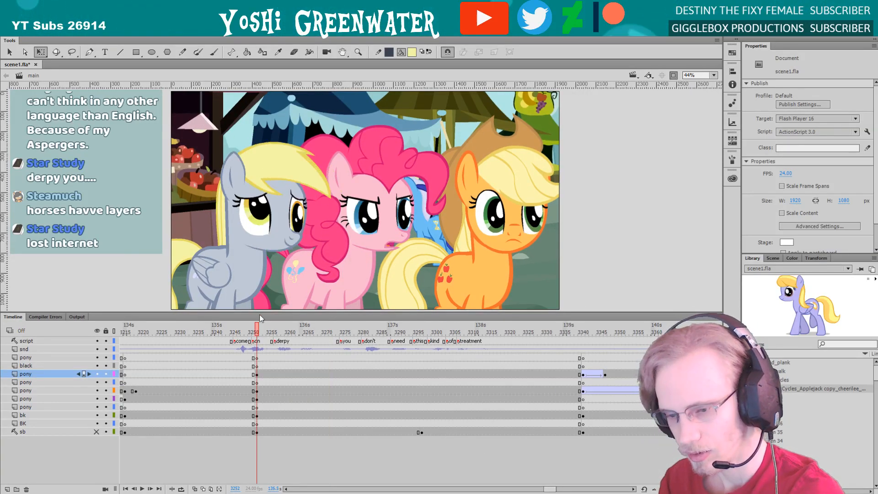
{"action": "left_click_drag", "start_coordinate": [259, 314], "coordinate": [240, 316]}
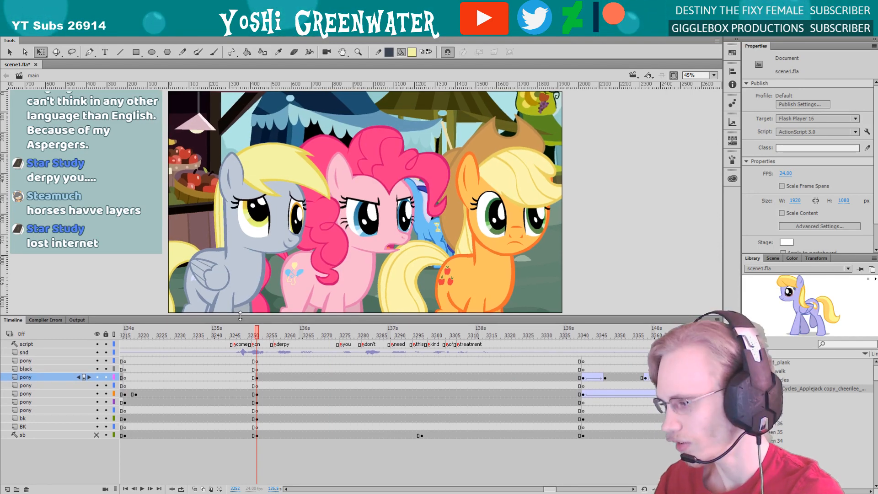
{"action": "key", "text": "ctrl+s"}
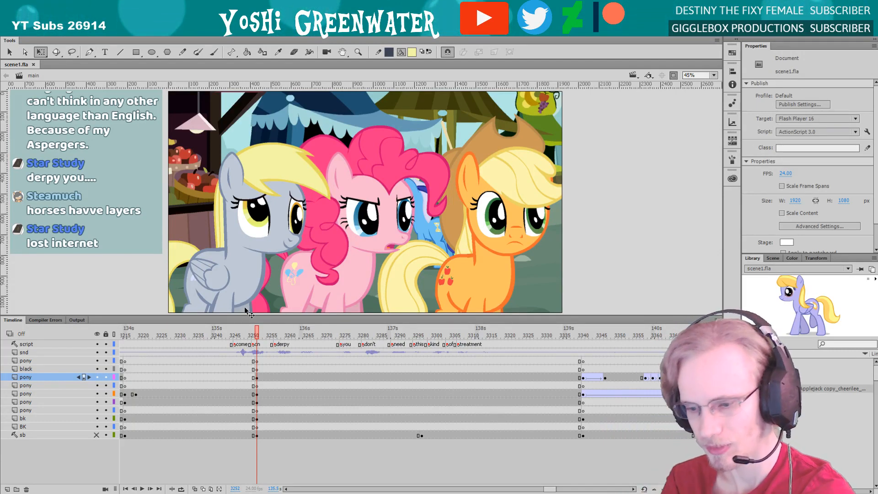
Open the grey pony's full-body symbol, select its front leg and show the artwork beyond the stage edge
{"action": "left_click_drag", "start_coordinate": [258, 316], "coordinate": [258, 317]}
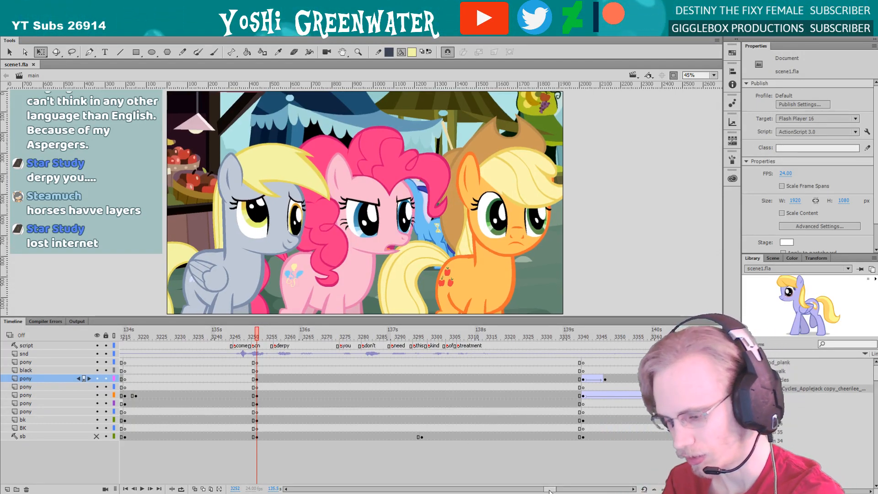
{"action": "left_click_drag", "start_coordinate": [550, 491], "coordinate": [550, 491]}
{"action": "double_click", "coordinate": [241, 267]}
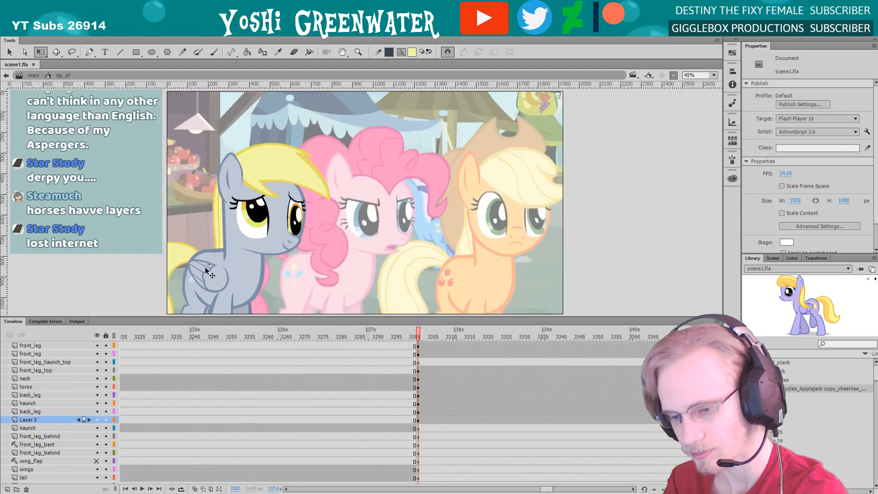
{"action": "left_click", "coordinate": [219, 300]}
{"action": "key", "text": "ctrl+equal"}
{"action": "key", "text": "ctrl+equal"}
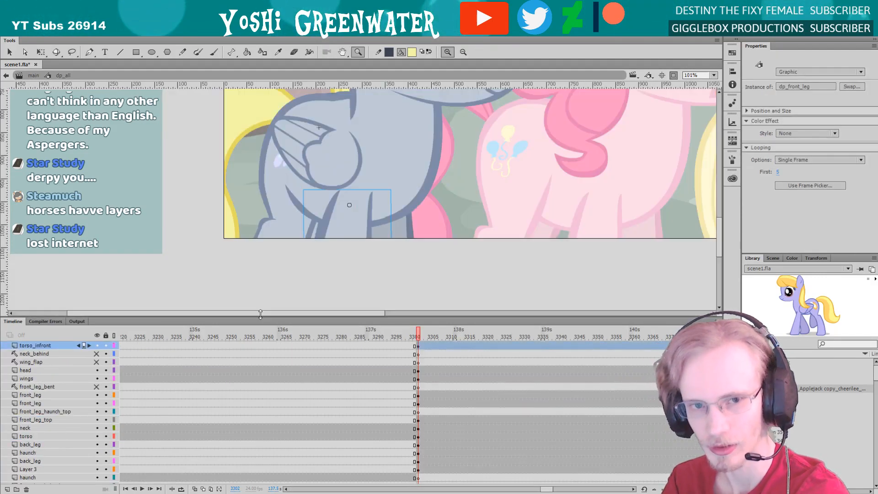
{"action": "left_click_drag", "start_coordinate": [245, 232], "coordinate": [171, 167]}
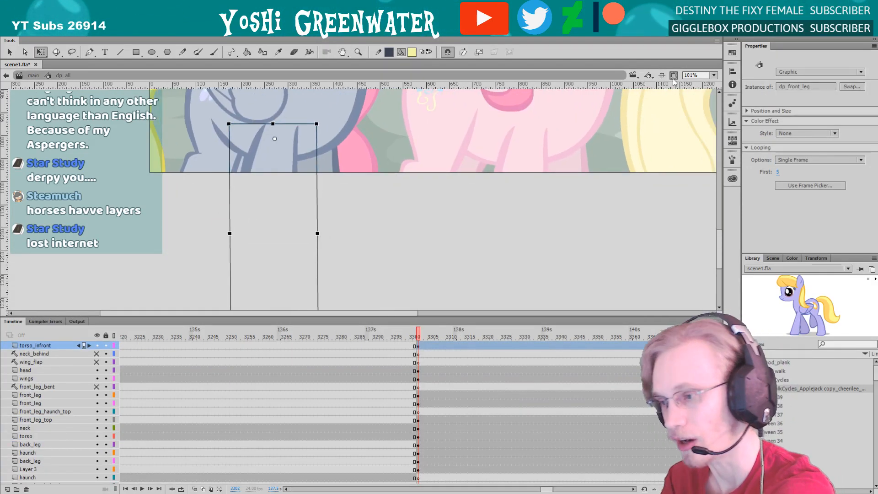
{"action": "mouse_move", "coordinate": [269, 231]}
{"action": "left_mouse_down"}
{"action": "mouse_move", "coordinate": [284, 231]}
{"action": "mouse_move", "coordinate": [269, 223]}
{"action": "left_mouse_up"}
Check the grey pony's back leg and nudge its tail up slightly inside the full-body symbol
{"action": "left_click", "coordinate": [188, 191]}
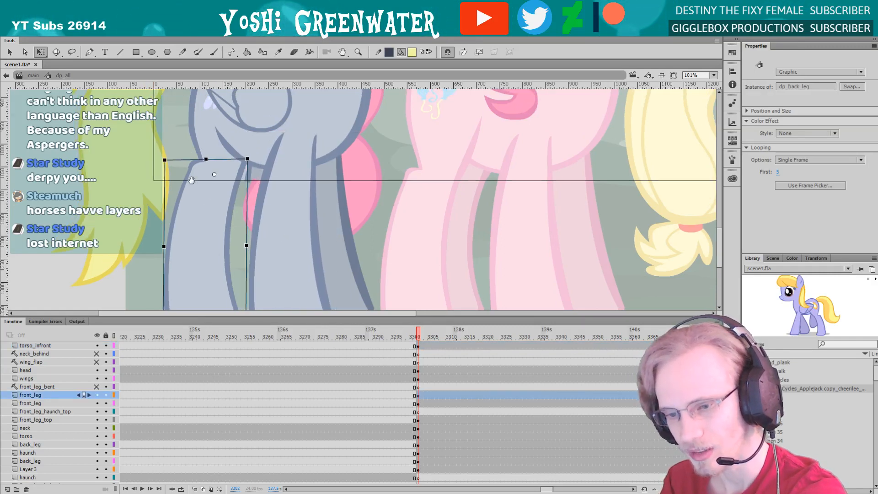
{"action": "left_click_drag", "start_coordinate": [191, 179], "coordinate": [228, 252]}
{"action": "left_click", "coordinate": [241, 215]}
{"action": "left_click_drag", "start_coordinate": [212, 200], "coordinate": [217, 227]}
{"action": "left_click", "coordinate": [209, 217]}
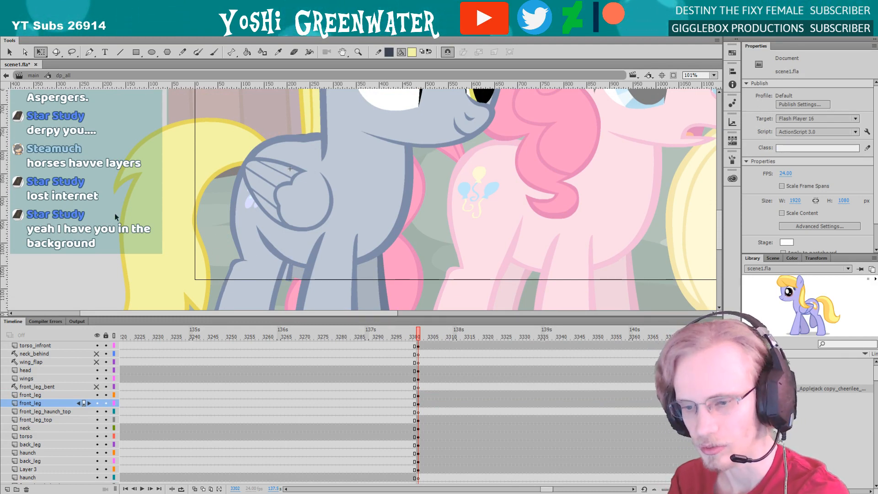
{"action": "left_click", "coordinate": [155, 223]}
{"action": "left_click_drag", "start_coordinate": [155, 219], "coordinate": [154, 219]}
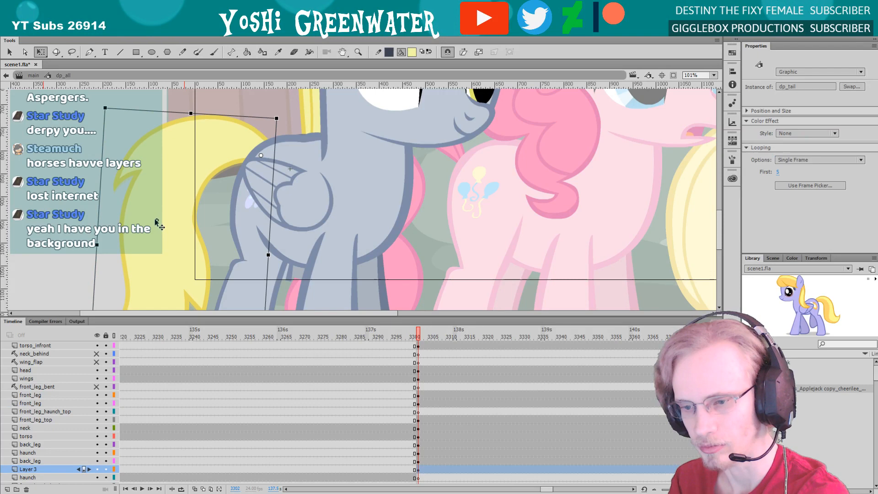
Stretch the grey pony's torso very slightly toward its tail, undoing the oversized drag
{"action": "left_click", "coordinate": [295, 148]}
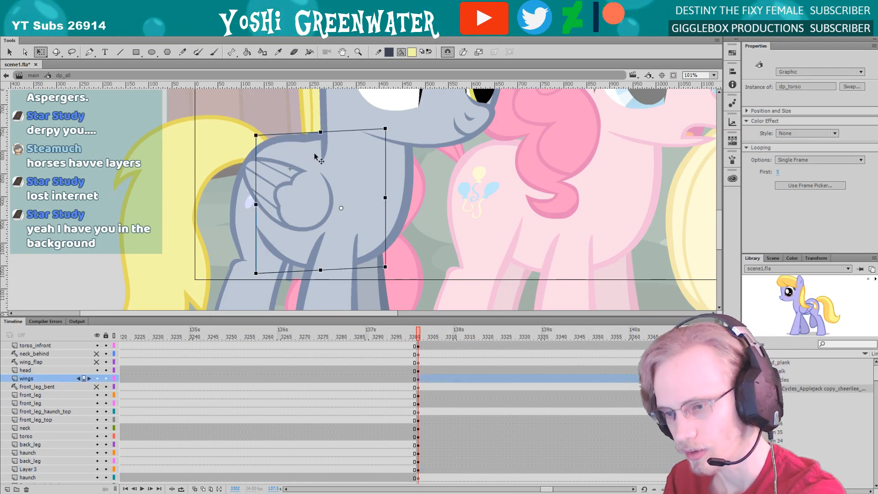
{"action": "left_click_drag", "start_coordinate": [301, 162], "coordinate": [290, 141]}
{"action": "key", "text": "ctrl+z"}
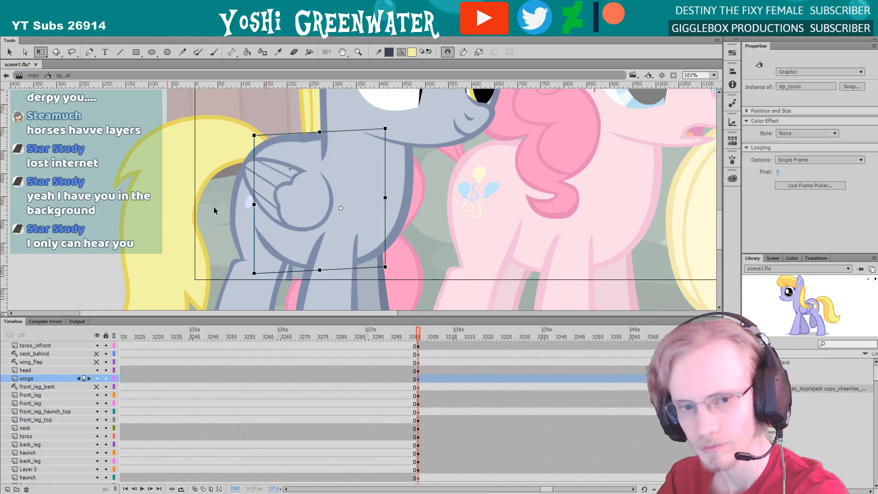
{"action": "left_click", "coordinate": [217, 227]}
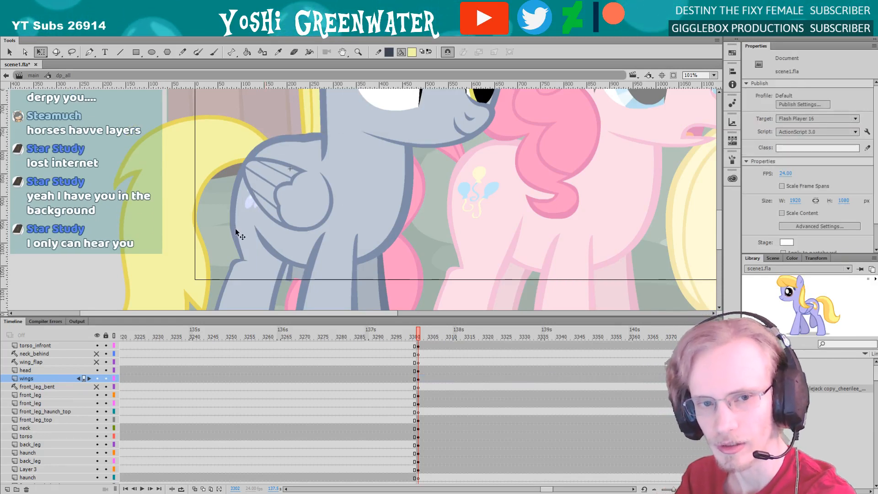
Return to the main timeline and fit the whole stage in an enlarged stage area
{"action": "double_click", "coordinate": [213, 212]}
{"action": "double_click", "coordinate": [451, 153]}
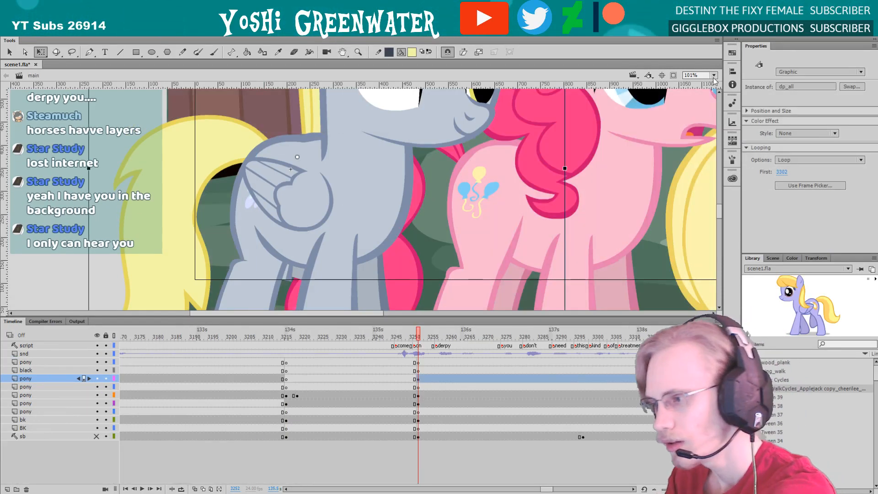
{"action": "left_click", "coordinate": [112, 200]}
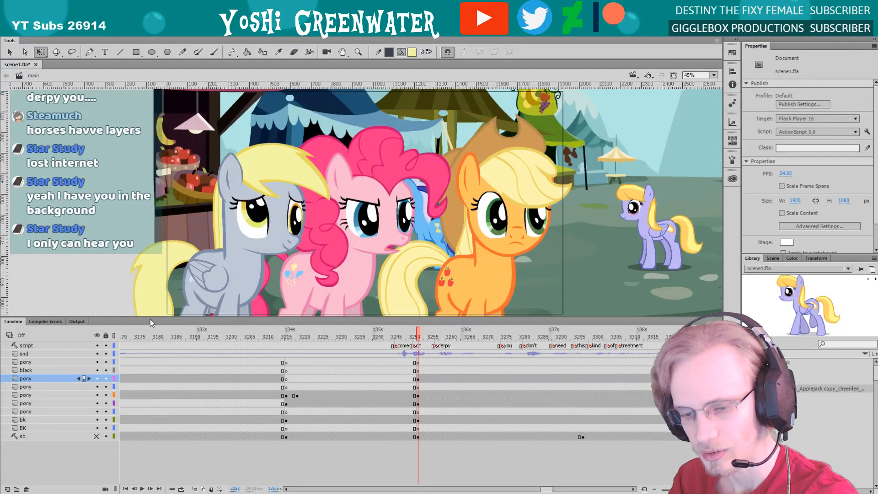
{"action": "left_click_drag", "start_coordinate": [152, 319], "coordinate": [152, 325]}
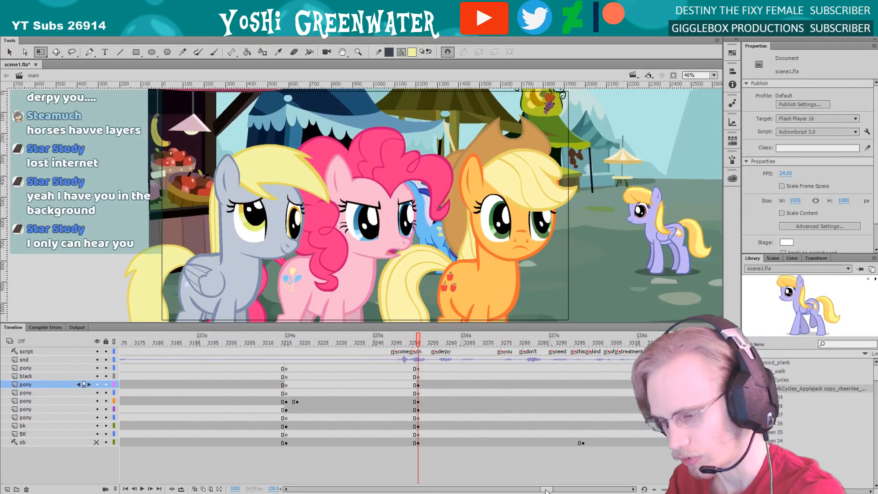
Open the grey pony's full-body symbol on the main timeline and expose its body-part layers in the timeline
{"action": "left_click_drag", "start_coordinate": [549, 488], "coordinate": [550, 488]}
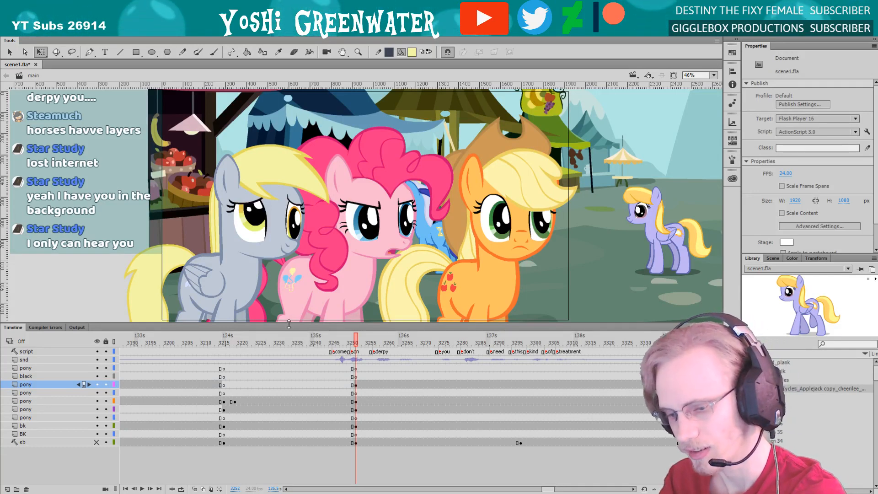
{"action": "left_click_drag", "start_coordinate": [365, 323], "coordinate": [365, 325]}
{"action": "double_click", "coordinate": [255, 220]}
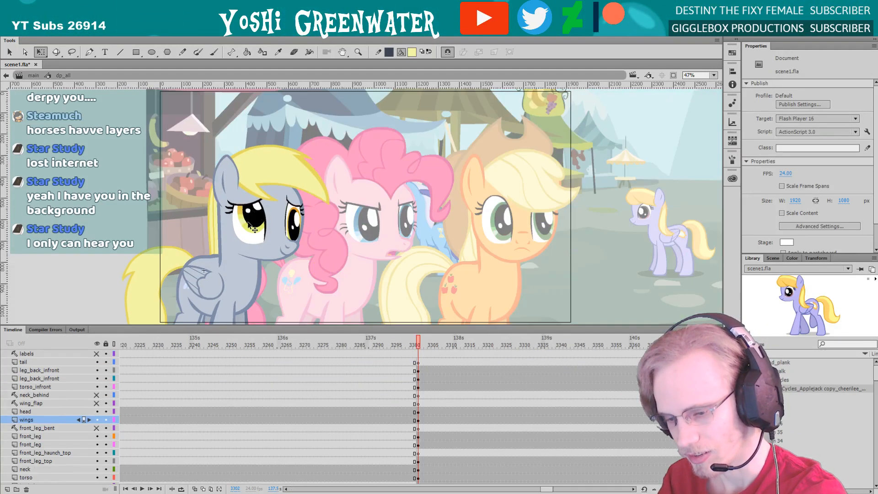
{"action": "left_click_drag", "start_coordinate": [251, 328], "coordinate": [238, 207]}
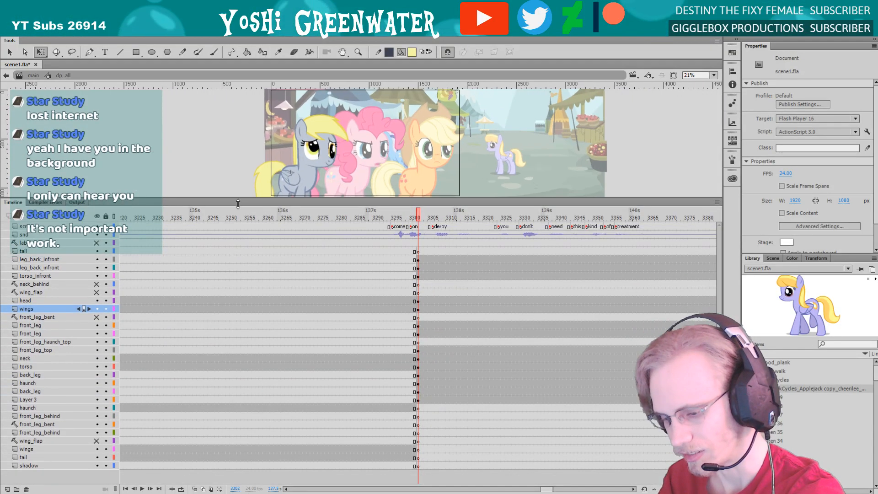
{"action": "left_click_drag", "start_coordinate": [548, 489], "coordinate": [553, 488]}
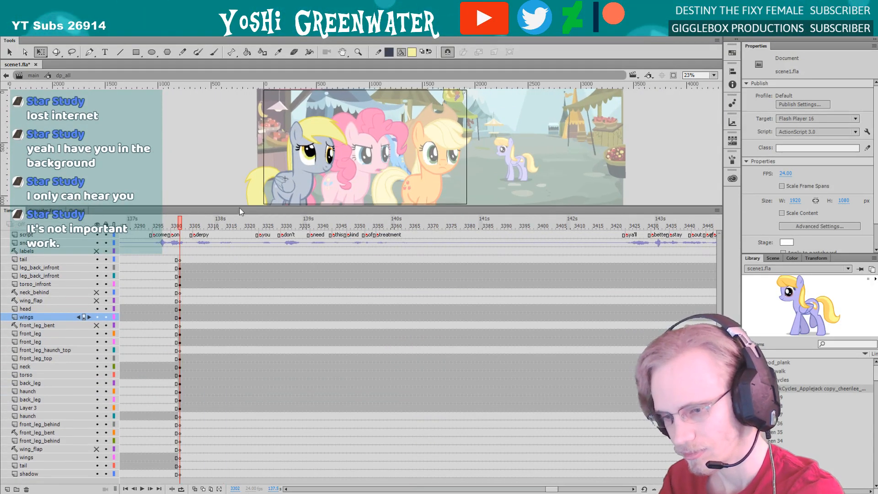
{"action": "left_click_drag", "start_coordinate": [240, 207], "coordinate": [243, 259]}
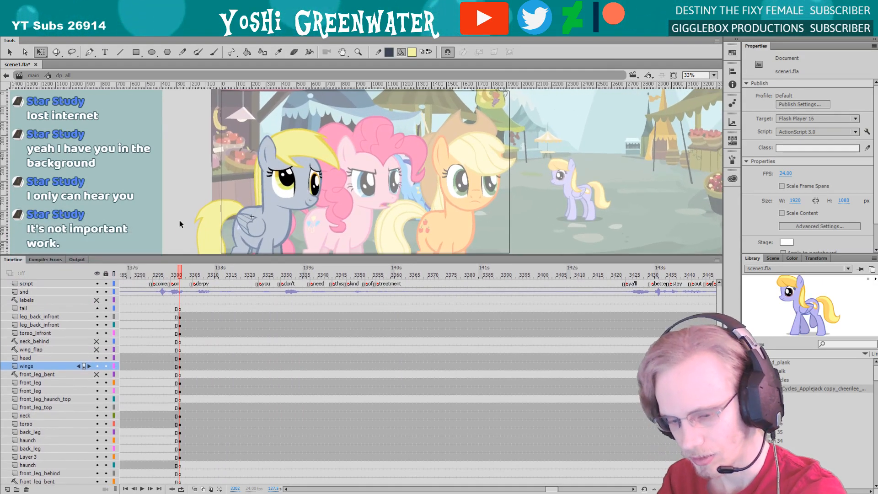
Open the grey pony's head symbol from within the full-body symbol for close-up editing
{"action": "key", "text": "z"}
{"action": "left_click_drag", "start_coordinate": [214, 130], "coordinate": [320, 265]}
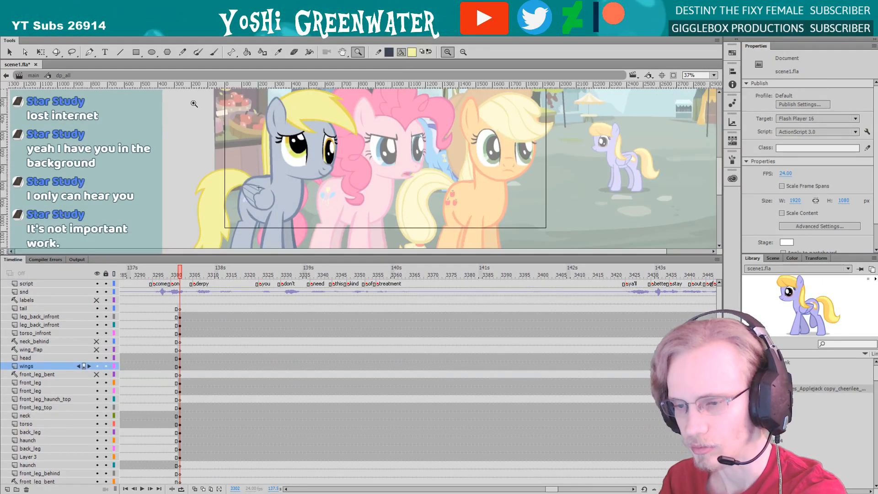
{"action": "left_click_drag", "start_coordinate": [191, 104], "coordinate": [339, 249]}
{"action": "scroll", "coordinate": [252, 190], "scroll_direction": "up", "scroll_amount": 2}
{"action": "left_click_drag", "start_coordinate": [156, 111], "coordinate": [334, 264]}
{"action": "key", "text": "q"}
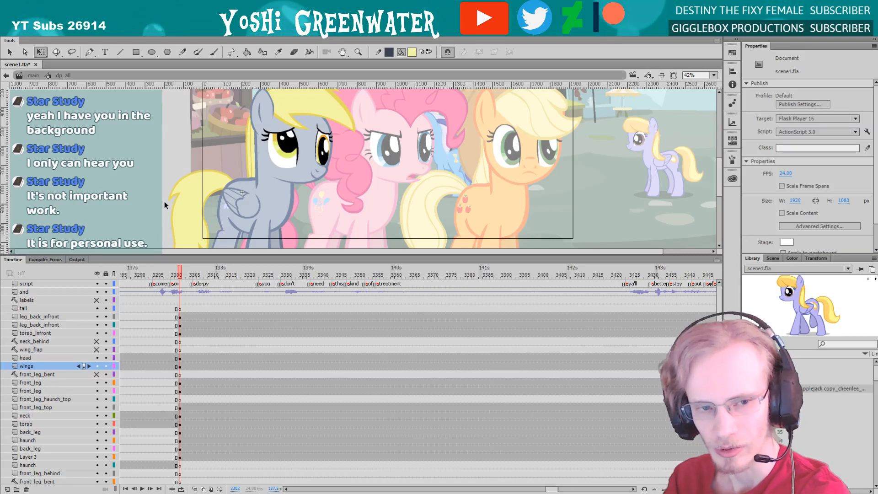
{"action": "left_click_drag", "start_coordinate": [181, 255], "coordinate": [181, 258]}
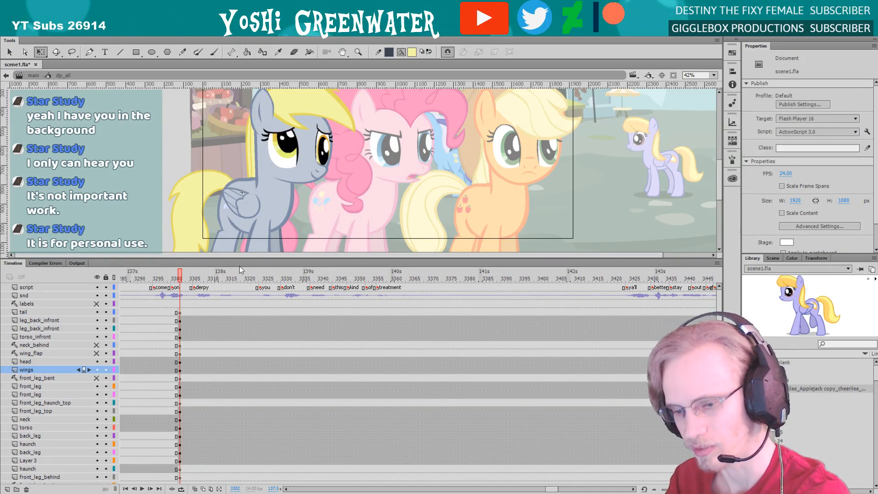
{"action": "left_click_drag", "start_coordinate": [240, 259], "coordinate": [238, 263]}
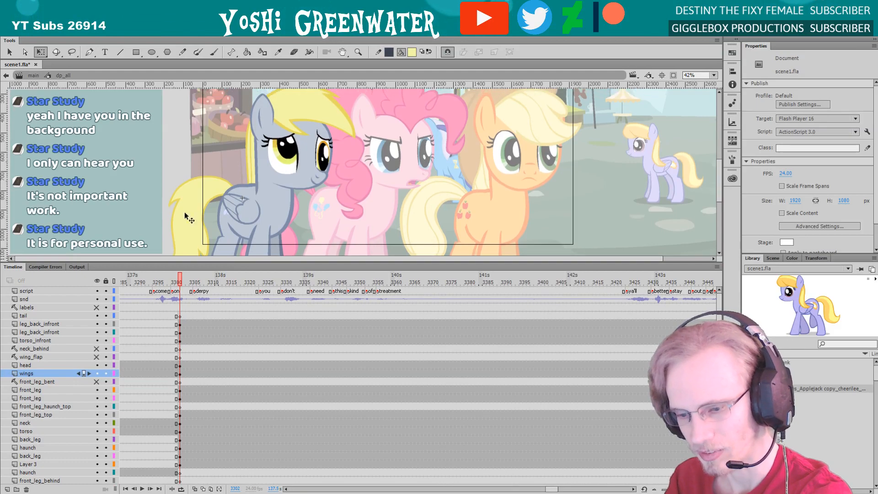
{"action": "key", "text": "F4"}
{"action": "key", "text": "z"}
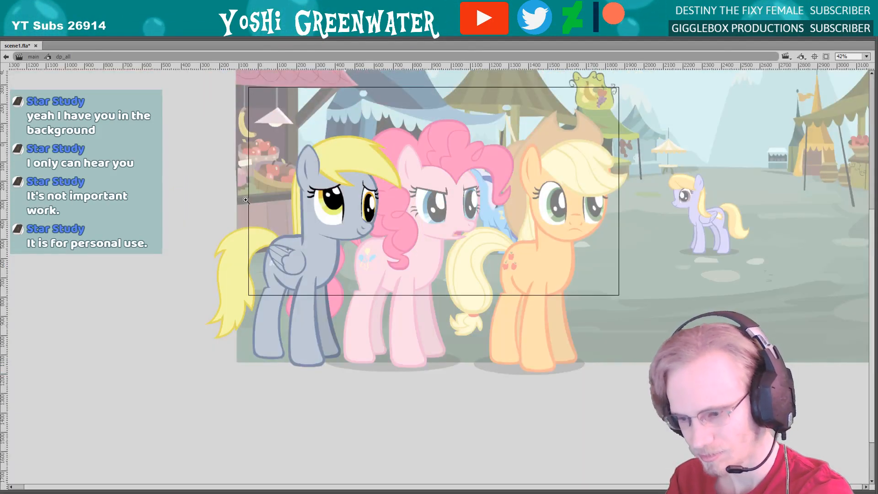
{"action": "left_click_drag", "start_coordinate": [241, 181], "coordinate": [402, 402]}
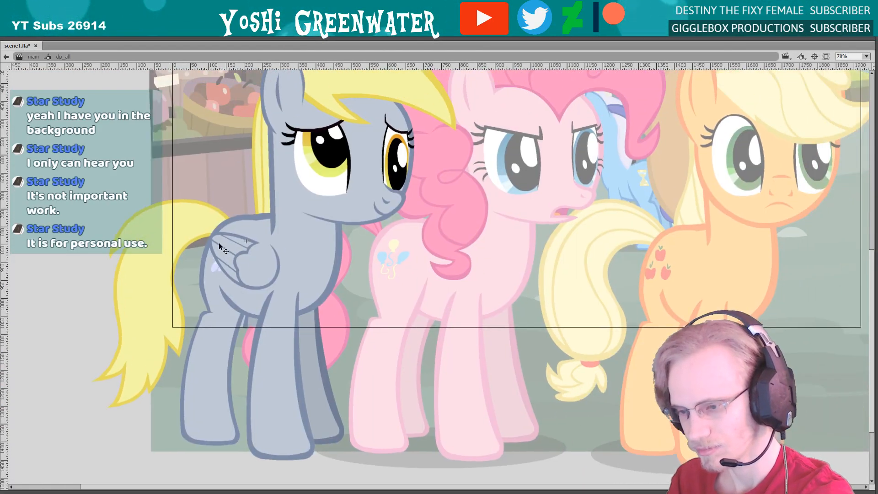
{"action": "double_click", "coordinate": [363, 199]}
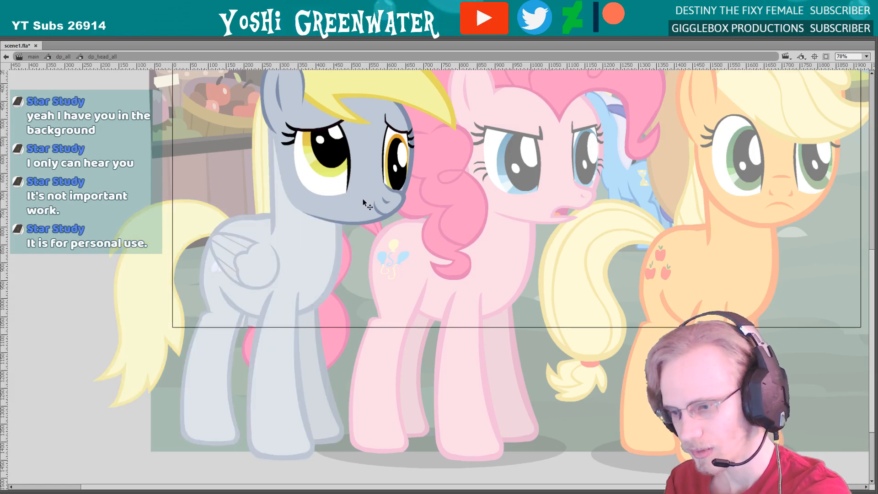
Switch the grey pony's mouth graphic to the closed frown on frame 15 with the Frame Picker
{"action": "key", "text": "F4"}
{"action": "left_click", "coordinate": [369, 221]}
{"action": "left_click_drag", "start_coordinate": [447, 220], "coordinate": [412, 172]}
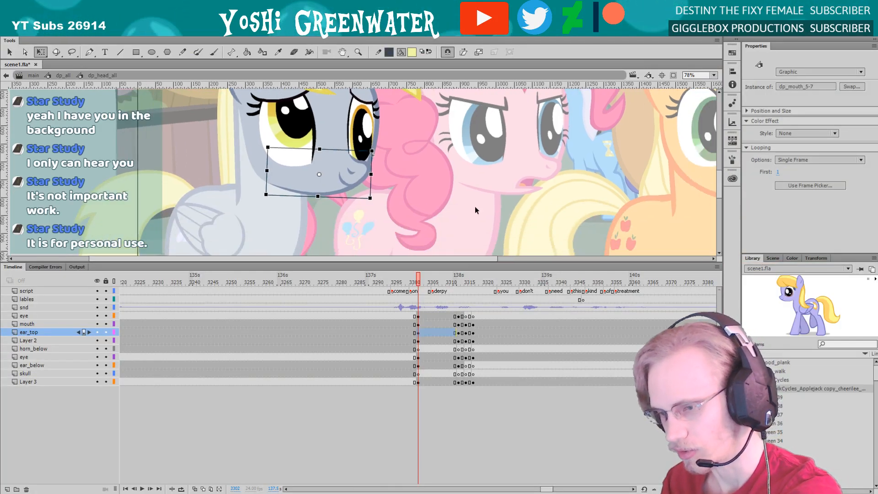
{"action": "left_click", "coordinate": [732, 140]}
{"action": "scroll", "coordinate": [719, 231], "scroll_direction": "down", "scroll_amount": 2}
{"action": "left_click_drag", "start_coordinate": [719, 241], "coordinate": [719, 239]}
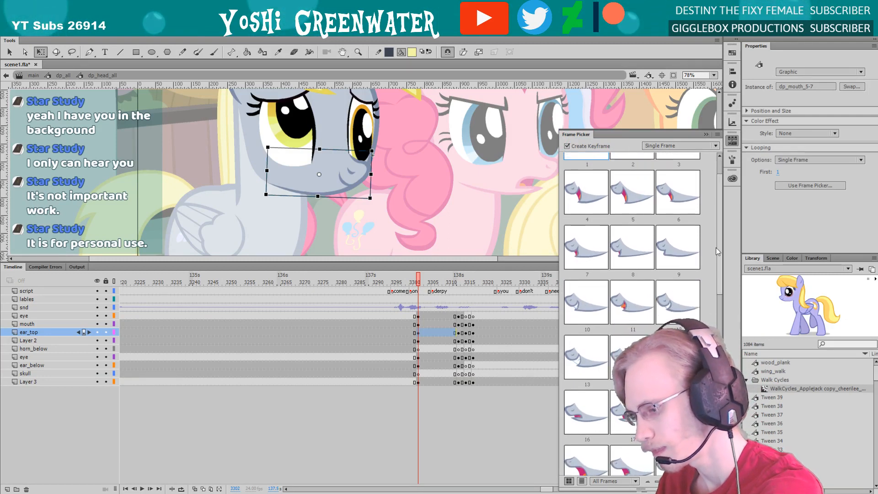
{"action": "left_click", "coordinate": [677, 356]}
{"action": "left_click", "coordinate": [342, 233]}
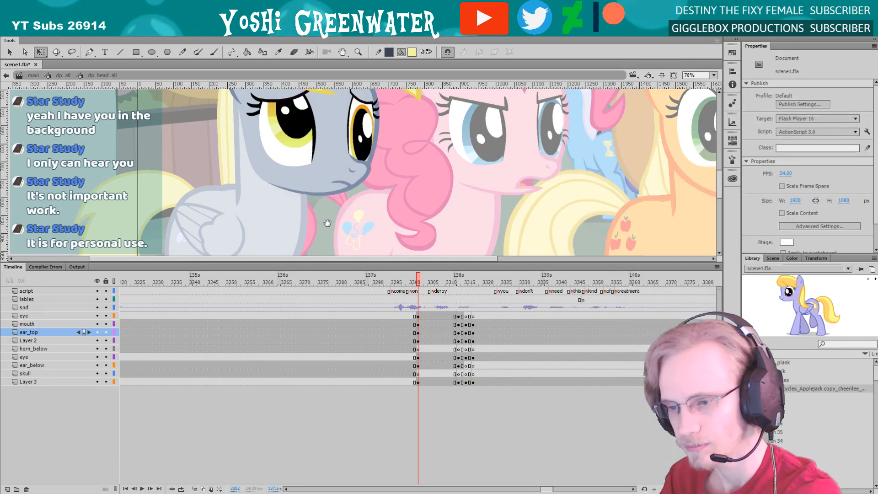
Set the grey pony's mouth graphic to display single frame 16, the slightly open frown
{"action": "left_click_drag", "start_coordinate": [337, 229], "coordinate": [277, 264]}
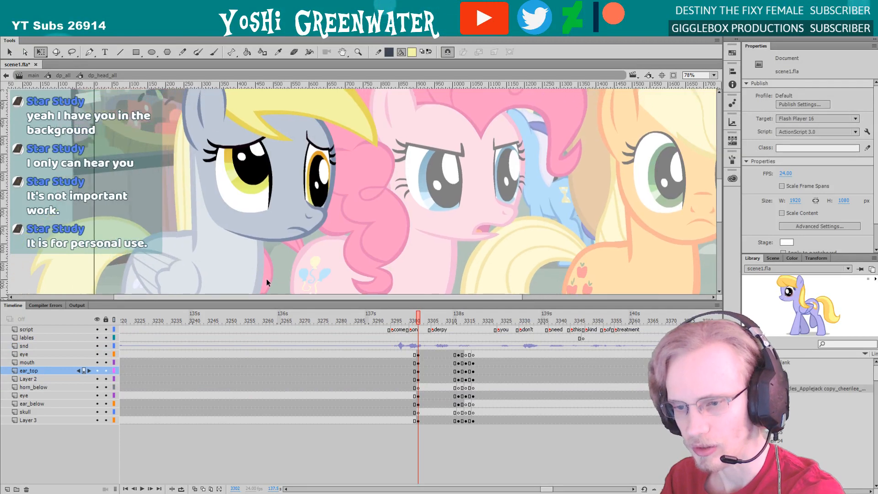
{"action": "left_click", "coordinate": [300, 242]}
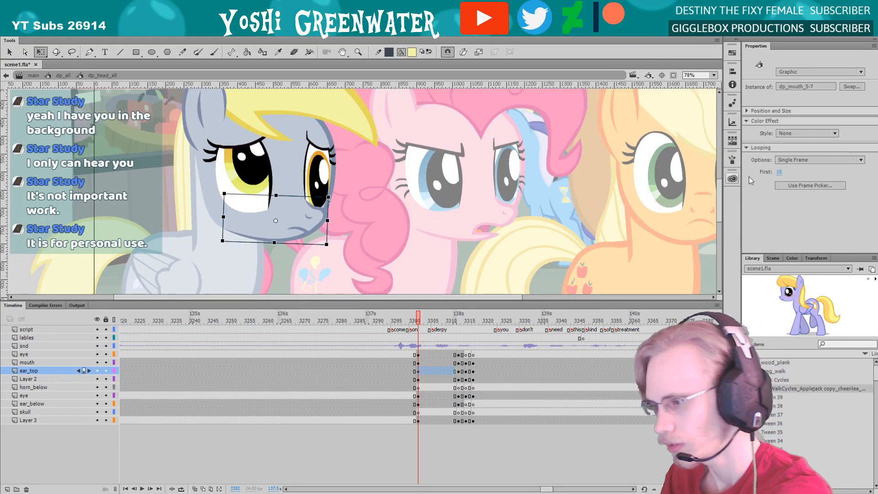
{"action": "left_click", "coordinate": [778, 173]}
{"action": "type", "text": "16"}
{"action": "key", "text": "Return"}
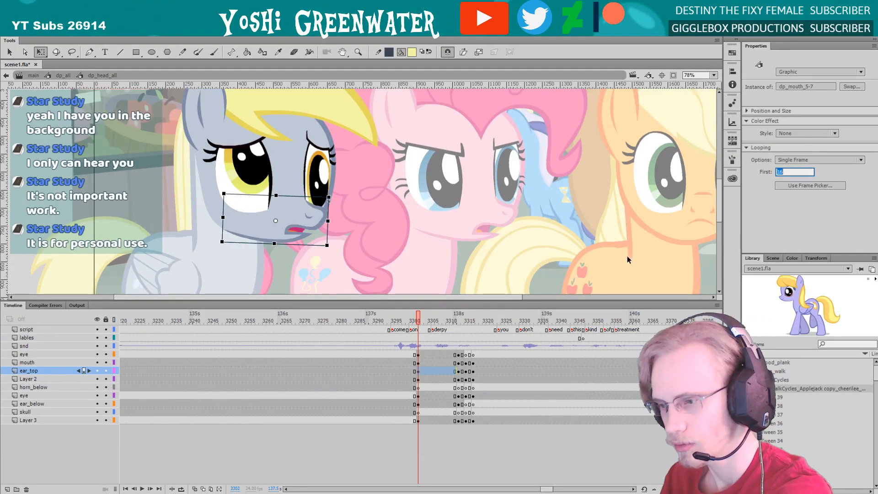
{"action": "left_click", "coordinate": [627, 257]}
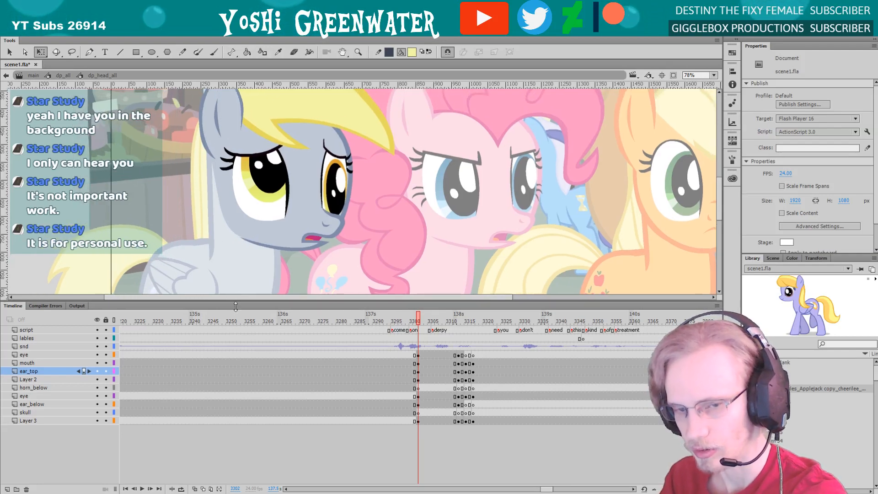
{"action": "left_click_drag", "start_coordinate": [236, 303], "coordinate": [233, 320]}
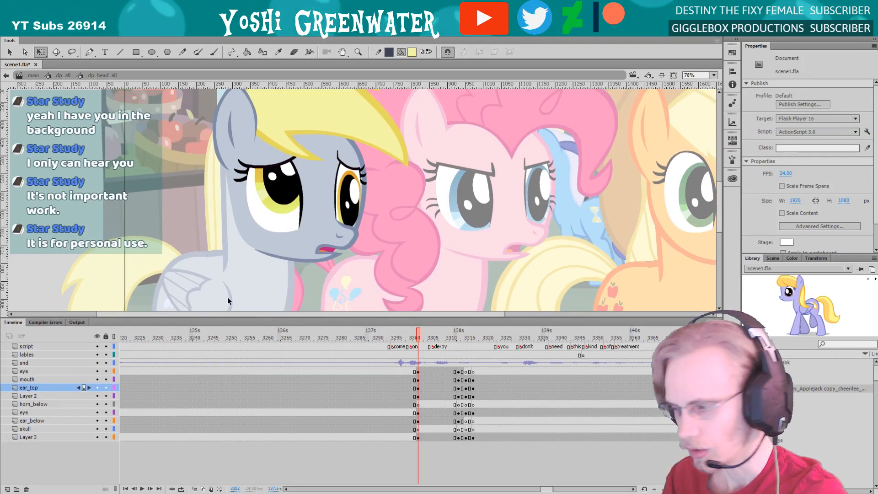
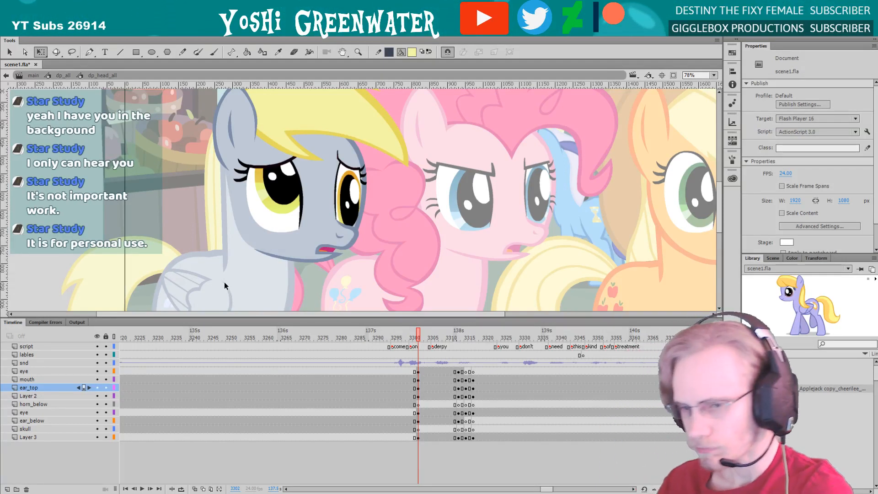
Return to the main timeline and show only the storyboard layer to examine the ponies' sketched expressions and poses
{"action": "left_click", "coordinate": [34, 75]}
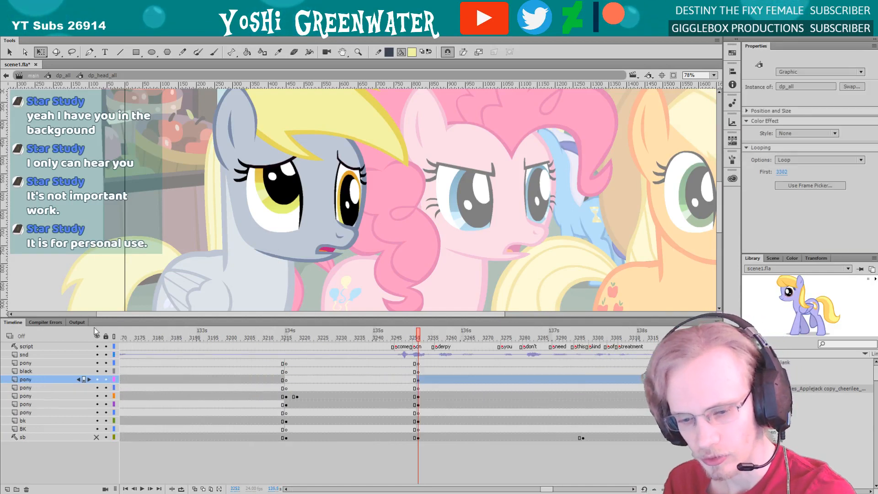
{"action": "left_click", "coordinate": [97, 336]}
{"action": "left_click", "coordinate": [97, 437]}
{"action": "scroll", "coordinate": [180, 257], "scroll_direction": "right", "scroll_amount": 3}
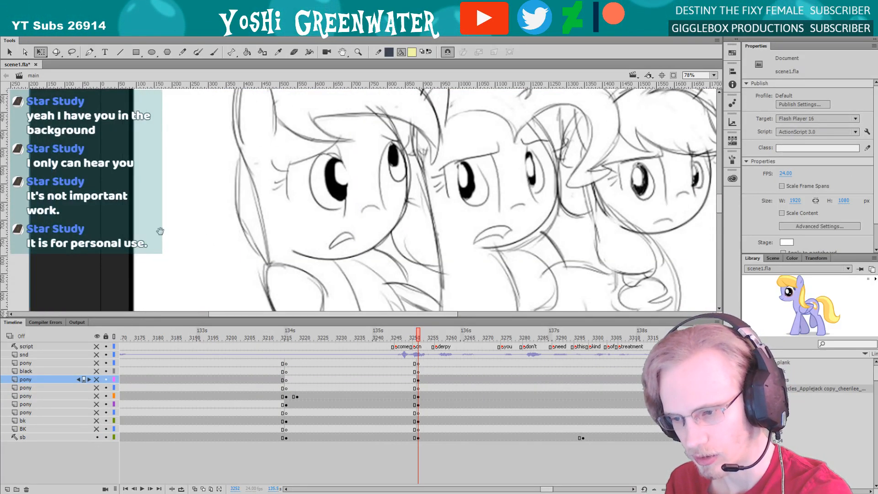
{"action": "scroll", "coordinate": [191, 231], "scroll_direction": "right", "scroll_amount": 1}
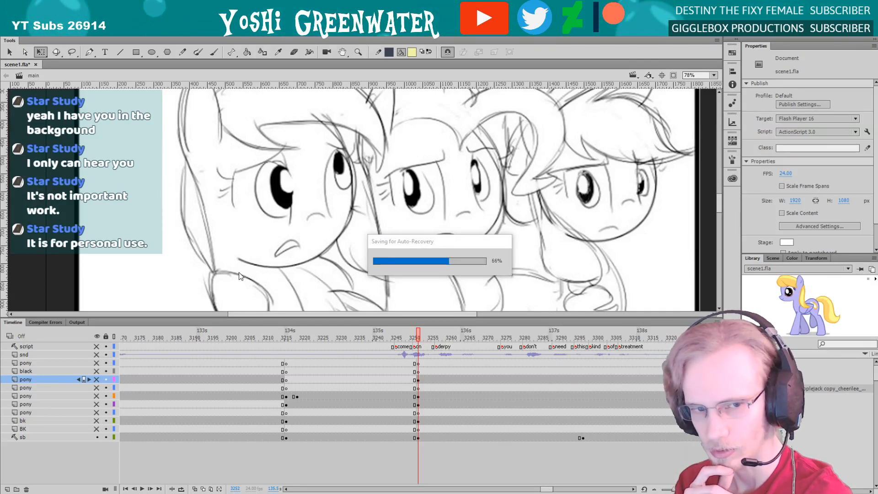
Show all layers of the main timeline again and reopen the grey pony's full-body symbol
{"action": "left_click_drag", "start_coordinate": [97, 346], "coordinate": [98, 436]}
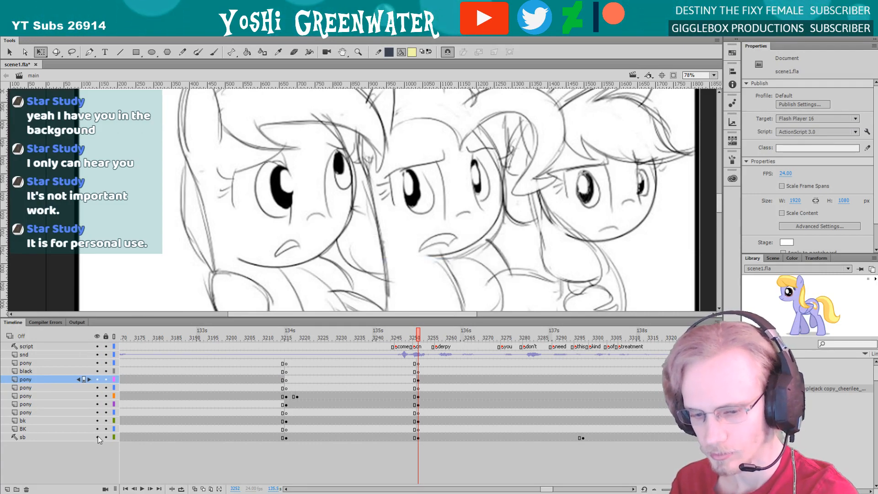
{"action": "double_click", "coordinate": [230, 221]}
{"action": "left_click", "coordinate": [230, 221]}
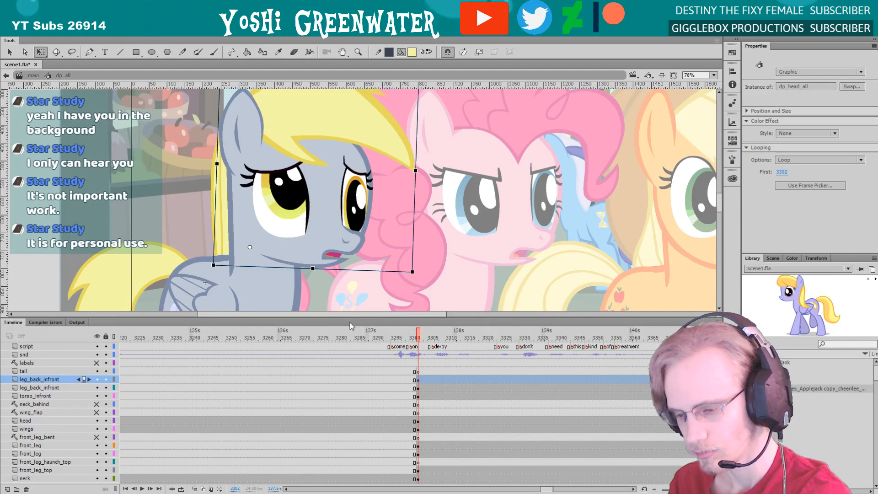
Play back the dialogue from within the full-body symbol to check the grey pony's head turn
{"action": "left_click_drag", "start_coordinate": [549, 490], "coordinate": [552, 490]}
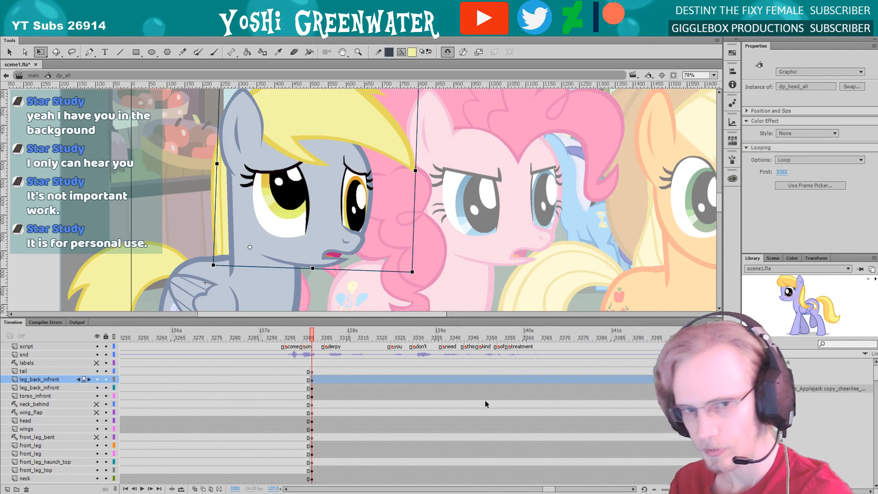
{"action": "key", "text": "Return"}
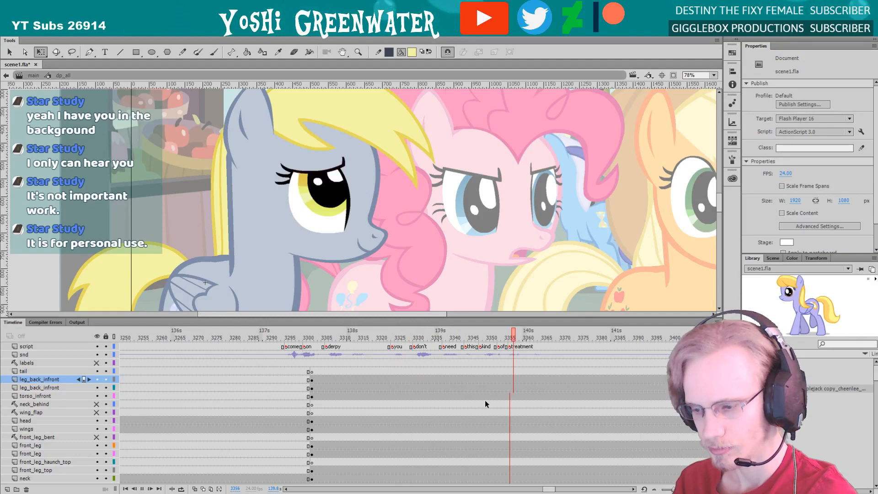
{"action": "key", "text": "Return"}
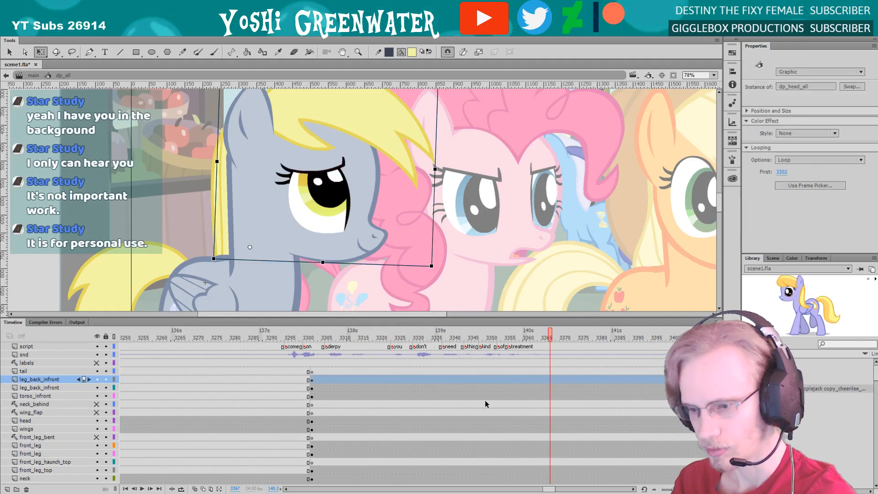
Open the grey pony's head symbol and replay the head turn around the word "derpy" to check its timing
{"action": "double_click", "coordinate": [311, 234]}
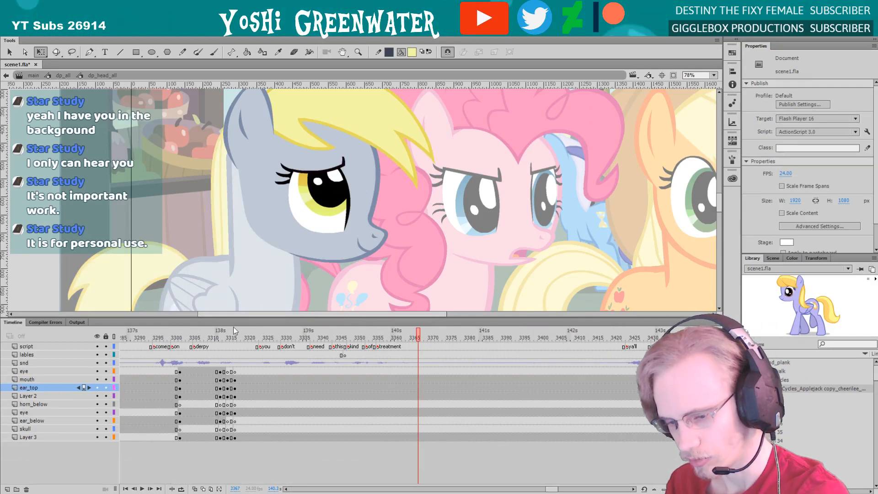
{"action": "left_click_drag", "start_coordinate": [552, 489], "coordinate": [549, 489]}
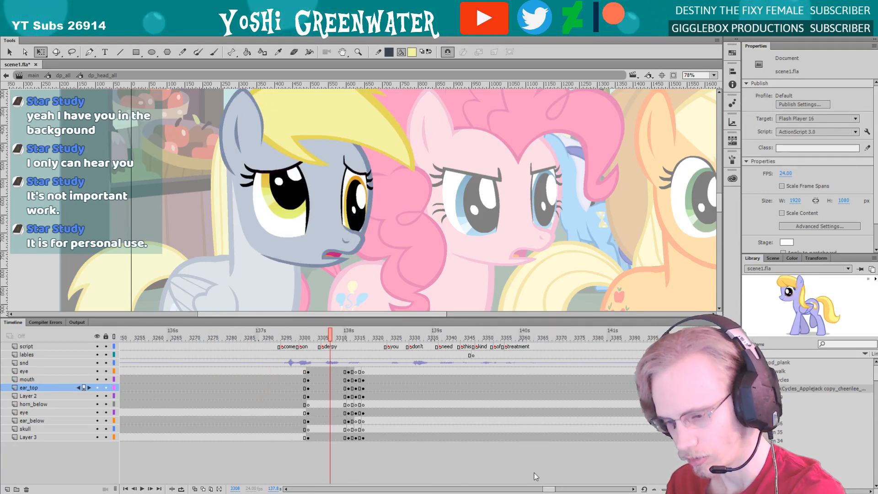
{"action": "left_click_drag", "start_coordinate": [315, 317], "coordinate": [299, 321]}
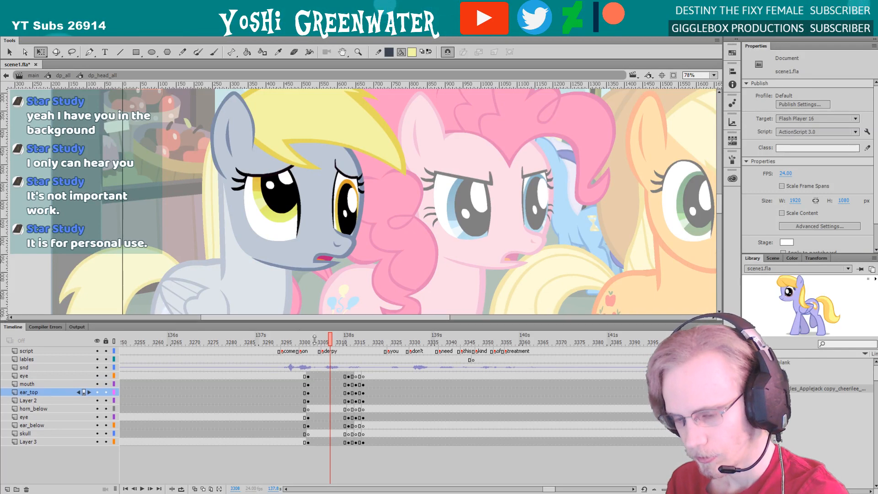
{"action": "left_click", "coordinate": [348, 344]}
{"action": "mouse_move", "coordinate": [348, 345]}
{"action": "left_mouse_down"}
{"action": "mouse_move", "coordinate": [370, 344]}
{"action": "mouse_move", "coordinate": [348, 343]}
{"action": "left_mouse_up"}
{"action": "key", "text": "Return"}
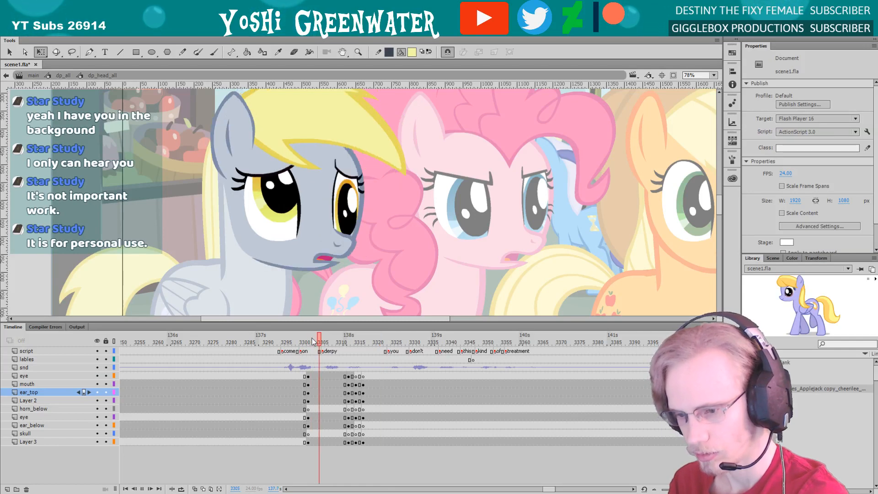
{"action": "key", "text": "Return"}
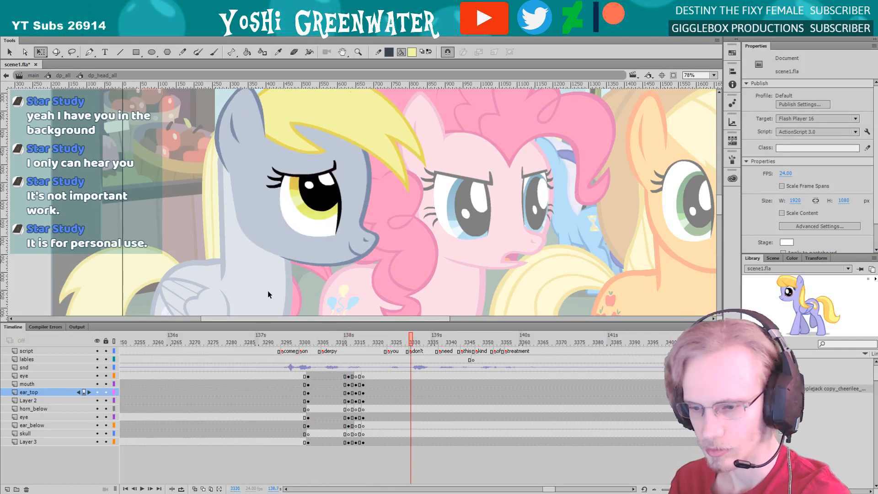
{"action": "mouse_move", "coordinate": [284, 300]}
{"action": "left_mouse_down"}
{"action": "mouse_move", "coordinate": [265, 294]}
{"action": "mouse_move", "coordinate": [278, 303]}
{"action": "left_mouse_up"}
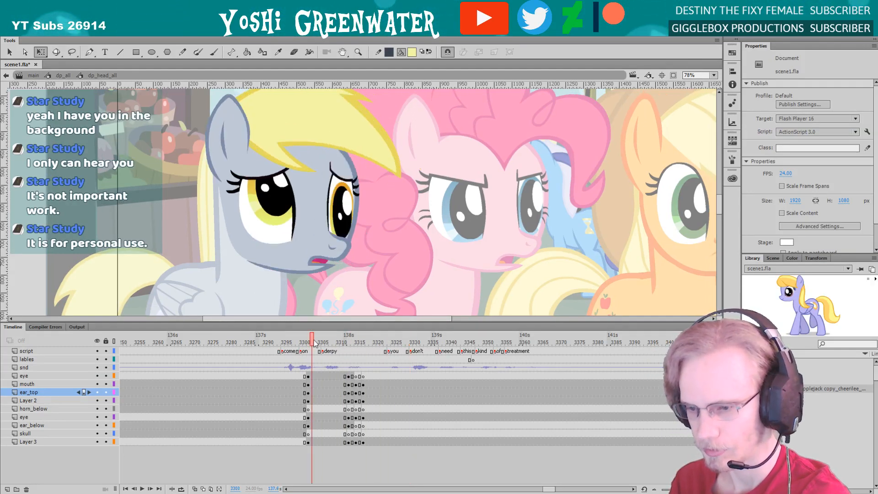
{"action": "key", "text": "Return"}
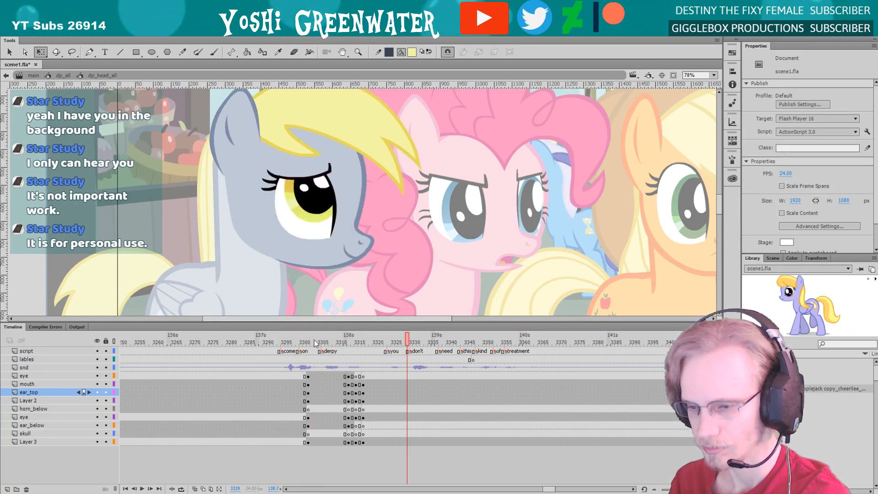
Go back to the full-body symbol and scrub through the "derpy" audio to judge when the head should turn
{"action": "double_click", "coordinate": [288, 306]}
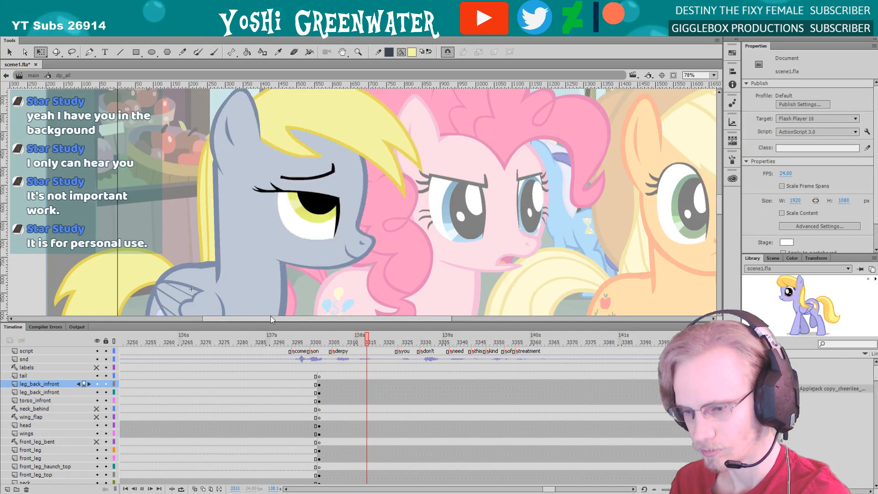
{"action": "key", "text": "Return"}
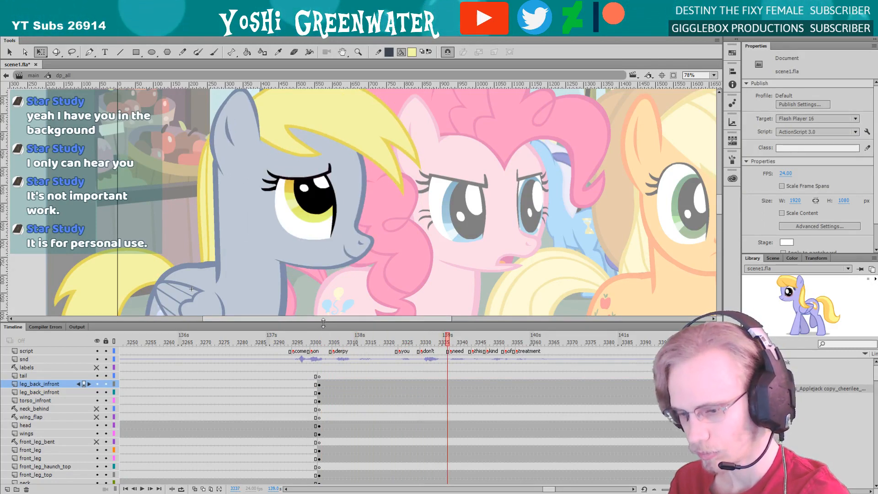
{"action": "left_click_drag", "start_coordinate": [326, 334], "coordinate": [326, 289]}
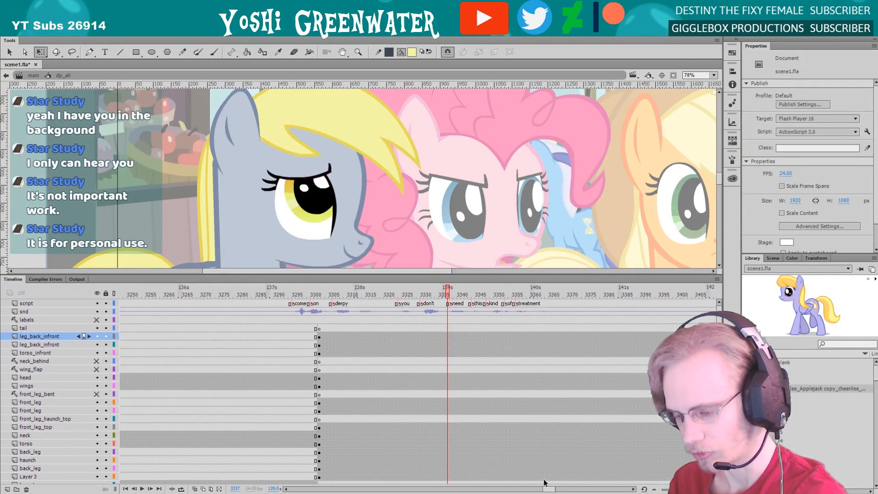
{"action": "left_click_drag", "start_coordinate": [547, 488], "coordinate": [548, 489]}
{"action": "key", "text": "space"}
{"action": "left_click_drag", "start_coordinate": [262, 229], "coordinate": [264, 207]}
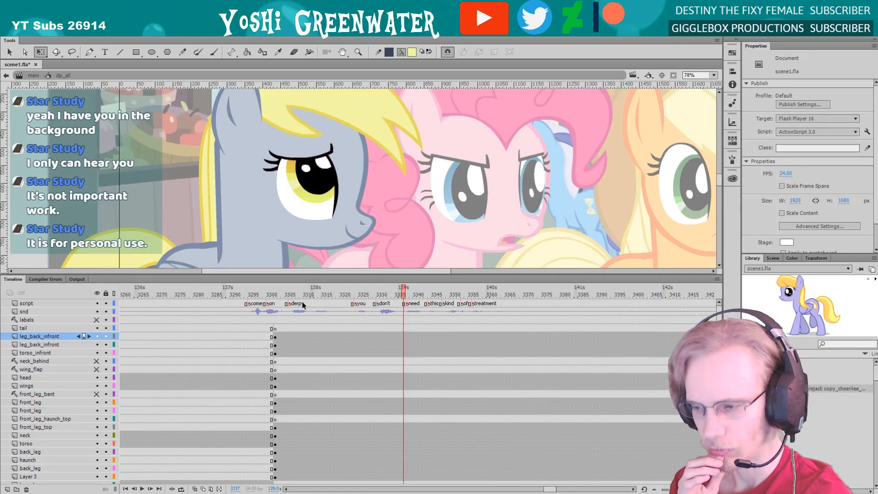
{"action": "left_click_drag", "start_coordinate": [294, 301], "coordinate": [327, 302]}
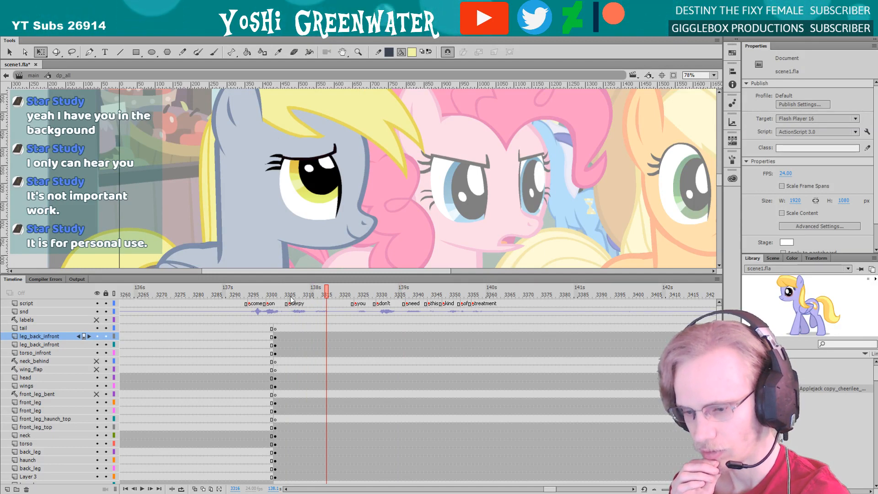
{"action": "left_click_drag", "start_coordinate": [286, 298], "coordinate": [341, 314]}
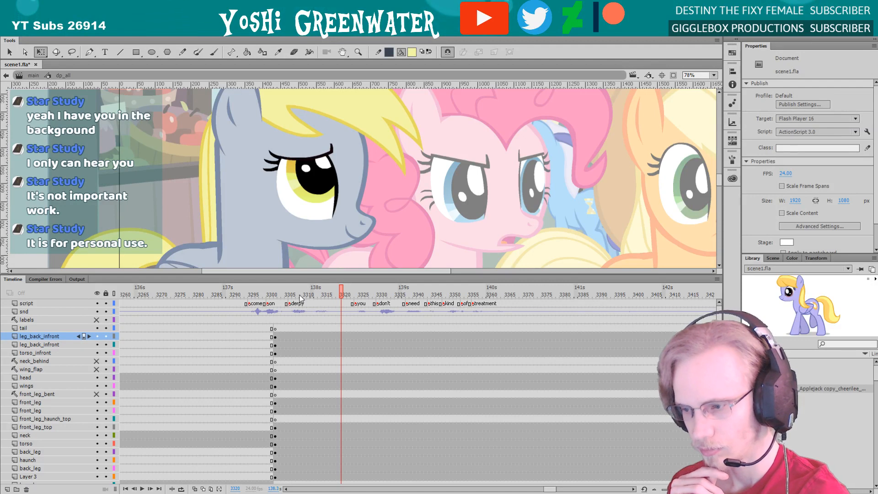
{"action": "left_click_drag", "start_coordinate": [288, 290], "coordinate": [334, 293]}
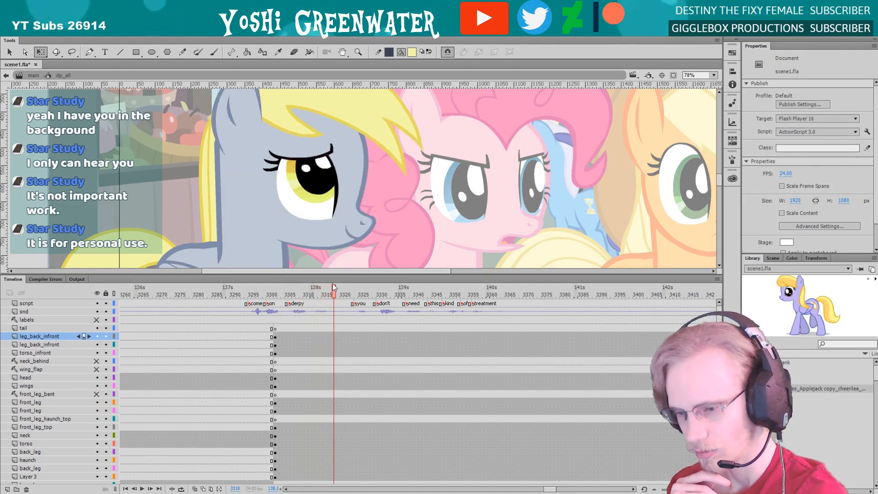
Inside the head symbol, move the head-turn keyframes on all part layers, from eye to Layer 3, to start at frame 3317
{"action": "double_click", "coordinate": [271, 262]}
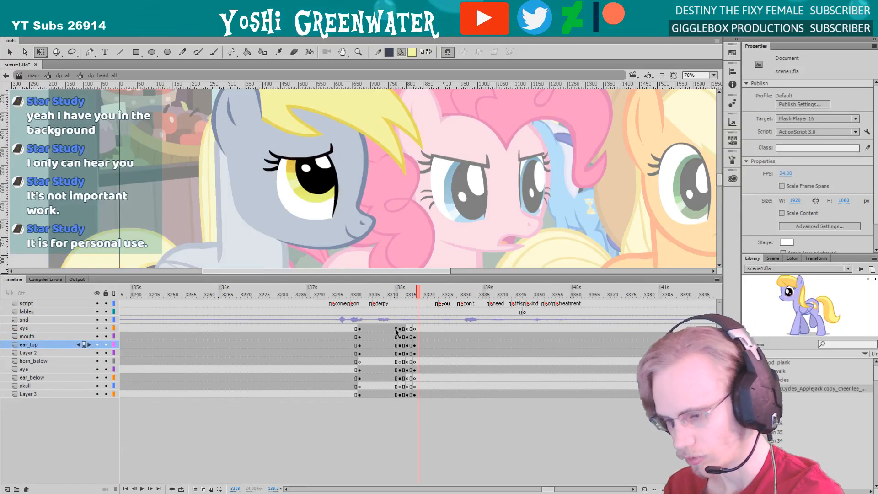
{"action": "scroll", "coordinate": [397, 335], "scroll_direction": "right", "scroll_amount": 3}
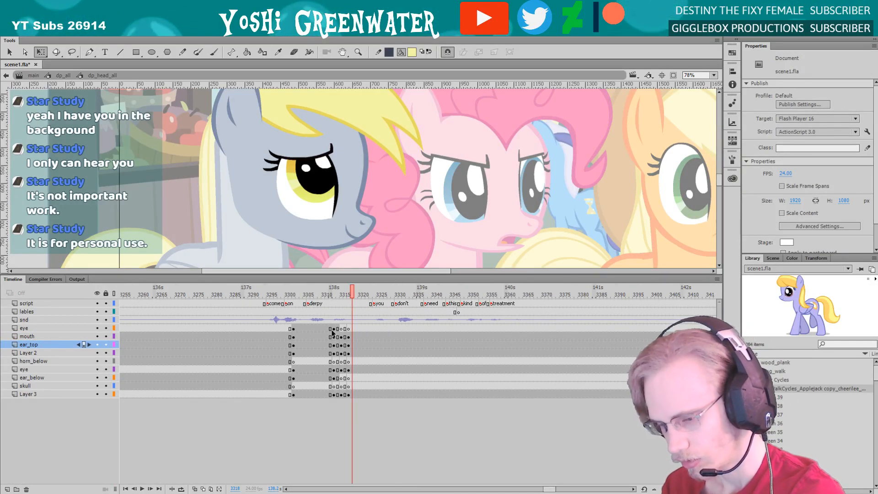
{"action": "left_click_drag", "start_coordinate": [349, 393], "coordinate": [333, 329]}
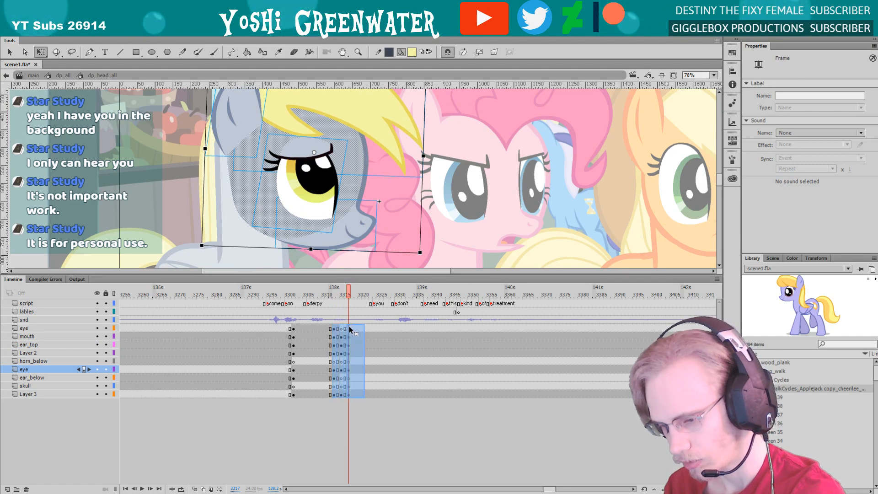
{"action": "key", "text": "shift+F6"}
{"action": "key", "text": "ctrl+alt+v"}
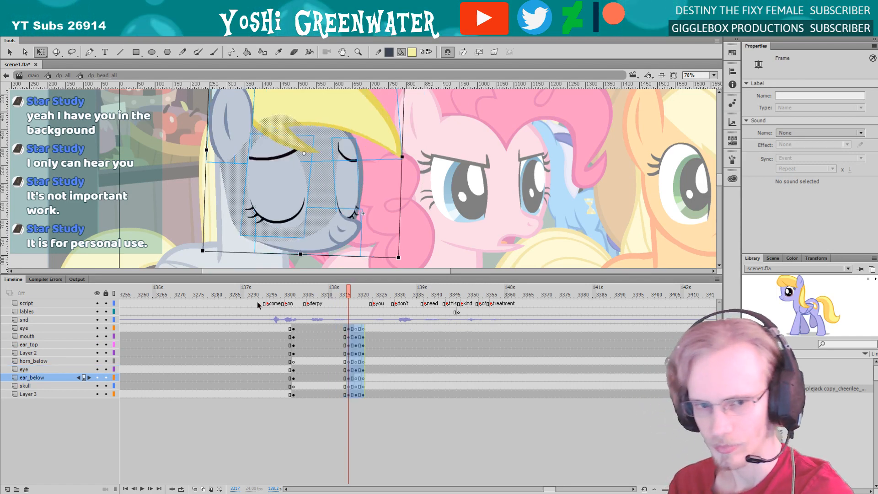
Replay and step through the retimed head turn to check the blink frames leading into it
{"action": "left_click_drag", "start_coordinate": [219, 277], "coordinate": [252, 315]}
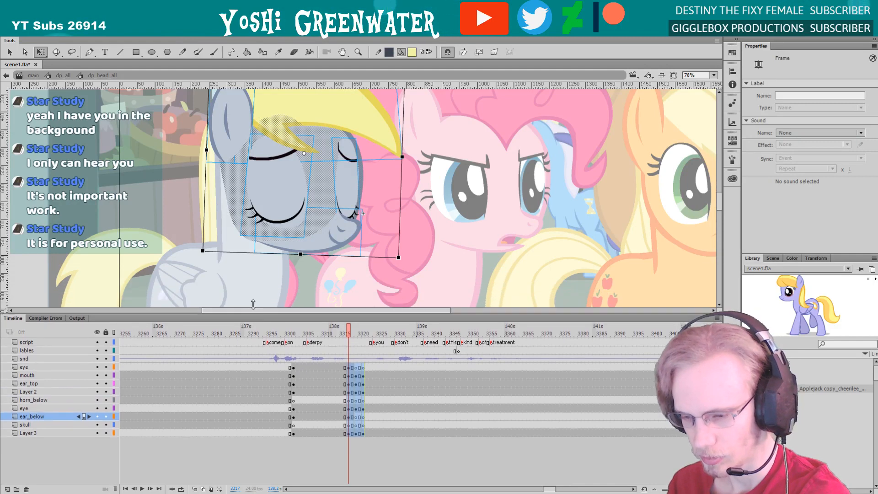
{"action": "left_click", "coordinate": [253, 303]}
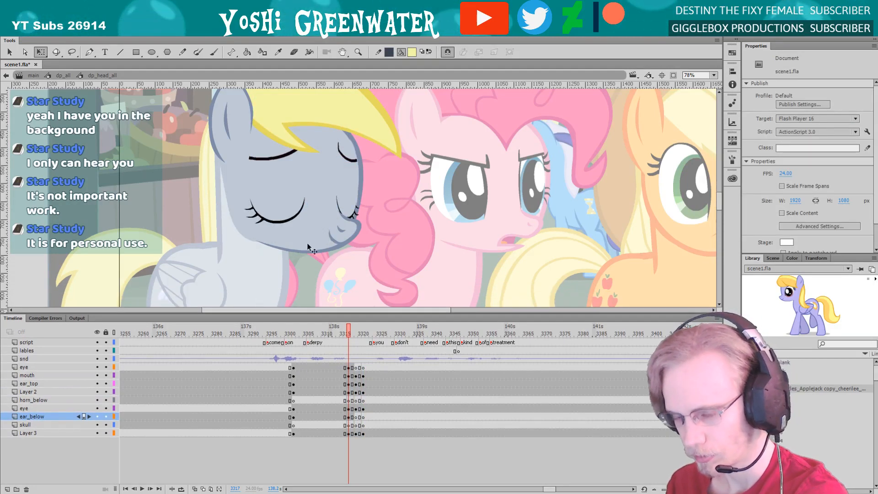
{"action": "key", "text": "Return"}
{"action": "key", "text": "Return"}
{"action": "left_click_drag", "start_coordinate": [316, 337], "coordinate": [333, 334]}
{"action": "key", "text": "period"}
{"action": "key", "text": "period"}
{"action": "key", "text": "period"}
{"action": "key", "text": "period"}
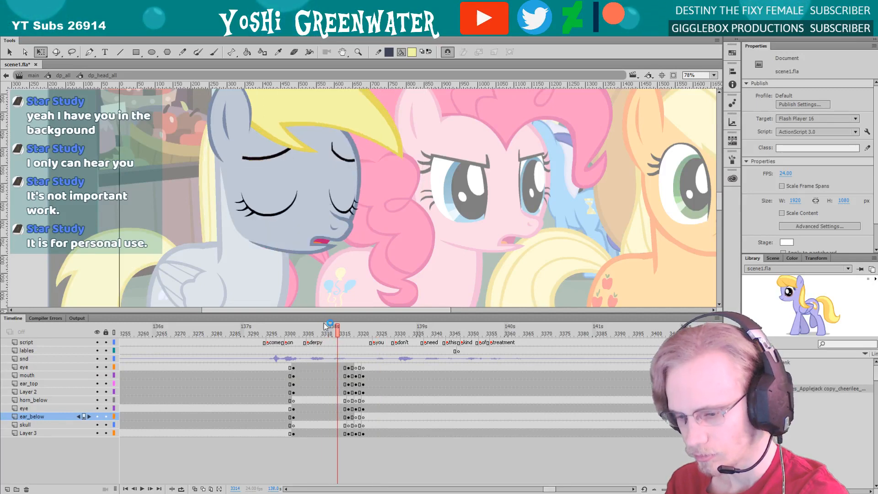
{"action": "key", "text": "comma"}
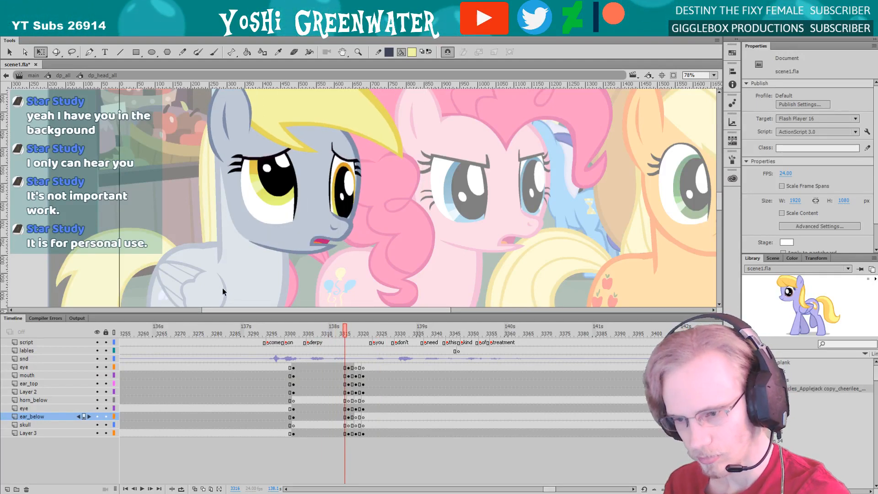
Scrub and replay the grey pony's head turn between frames 3311 and 3322 to check how both eyes blink going into it
{"action": "left_click", "coordinate": [275, 212]}
{"action": "left_click", "coordinate": [340, 331]}
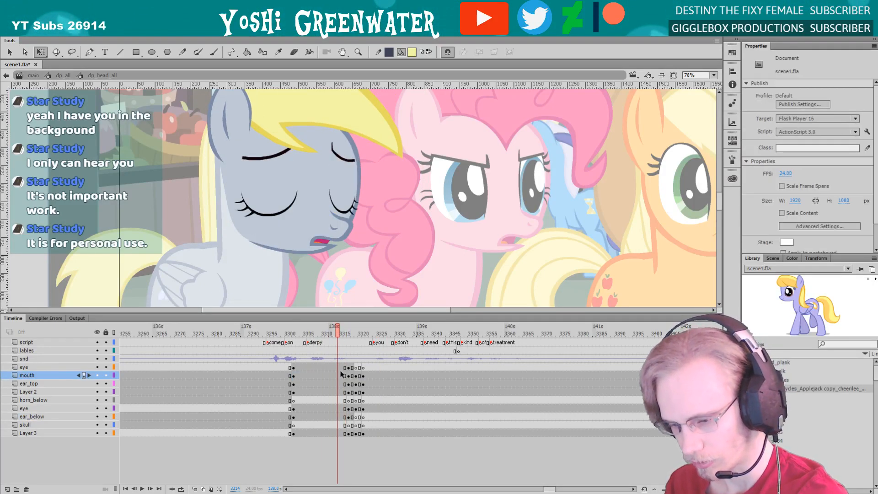
{"action": "left_click_drag", "start_coordinate": [342, 376], "coordinate": [366, 375]}
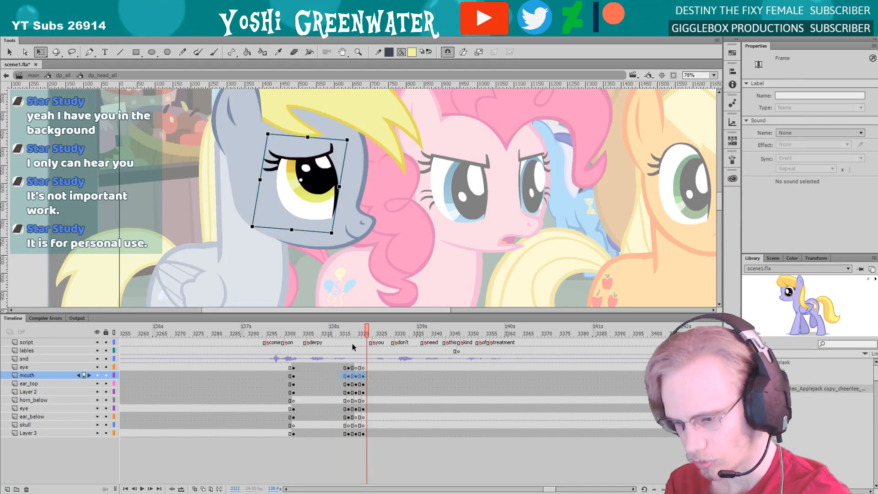
{"action": "key", "text": "comma"}
{"action": "key", "text": "comma"}
{"action": "key", "text": "comma"}
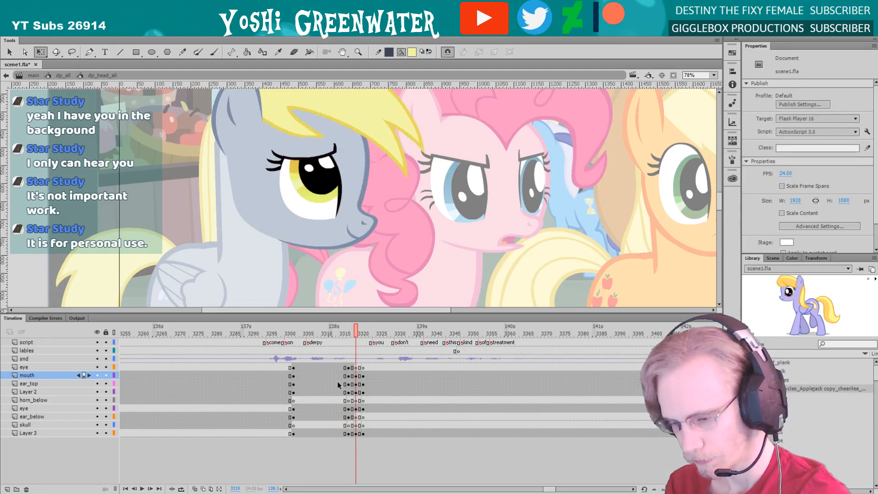
{"action": "left_click", "coordinate": [327, 333]}
{"action": "left_click", "coordinate": [342, 204]}
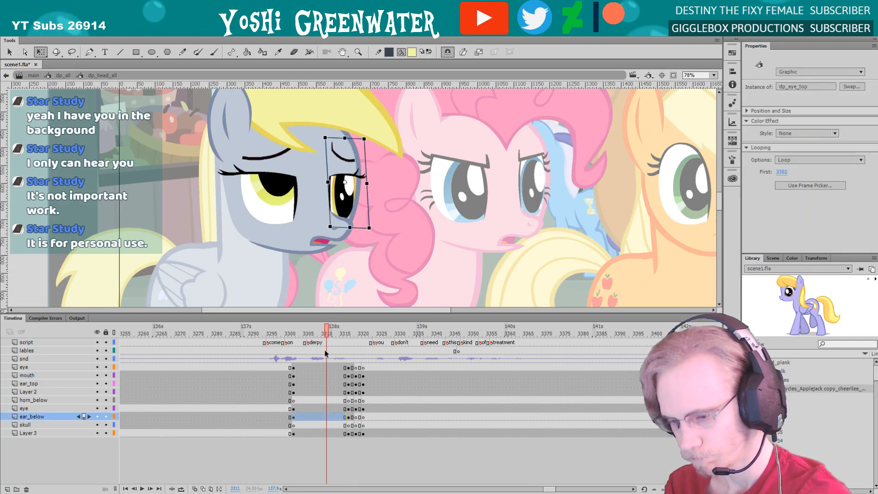
{"action": "left_click_drag", "start_coordinate": [329, 333], "coordinate": [342, 339]}
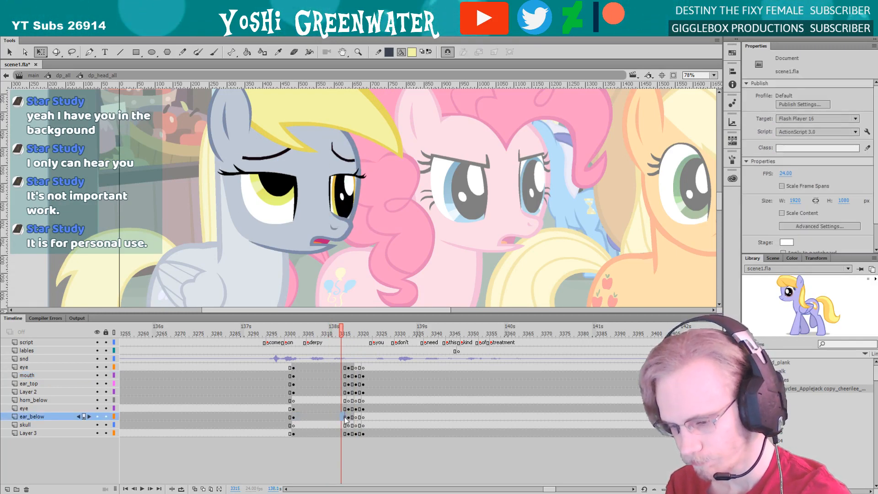
{"action": "left_click_drag", "start_coordinate": [343, 416], "coordinate": [348, 416]}
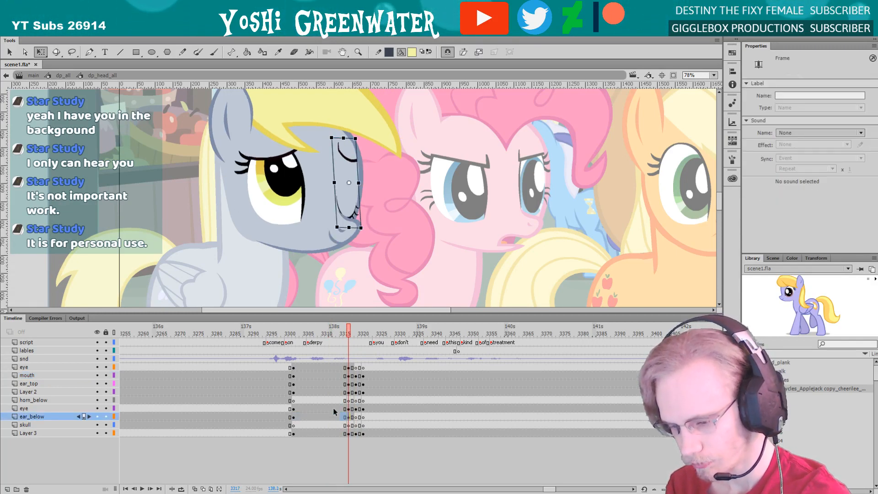
{"action": "left_click", "coordinate": [318, 334]}
{"action": "key", "text": "Return"}
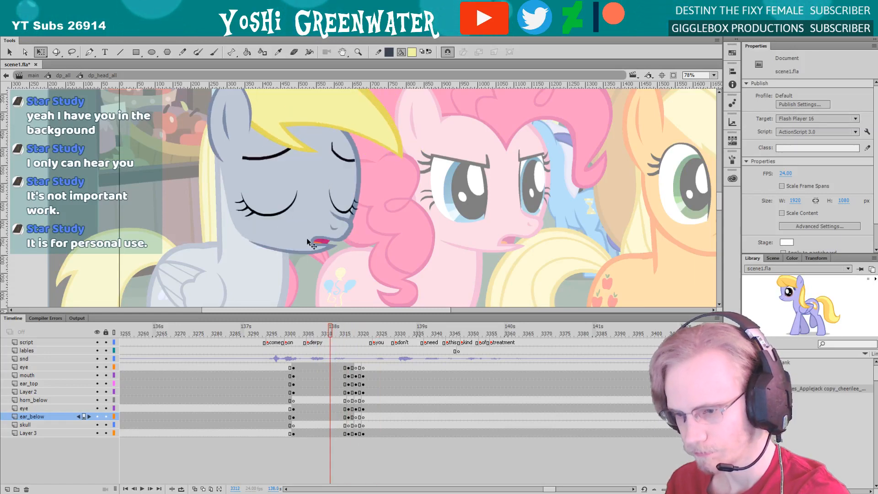
Open the dp_eye_below symbol, shift its lashes keyframe to frame 3314 and return to the head symbol
{"action": "double_click", "coordinate": [270, 199]}
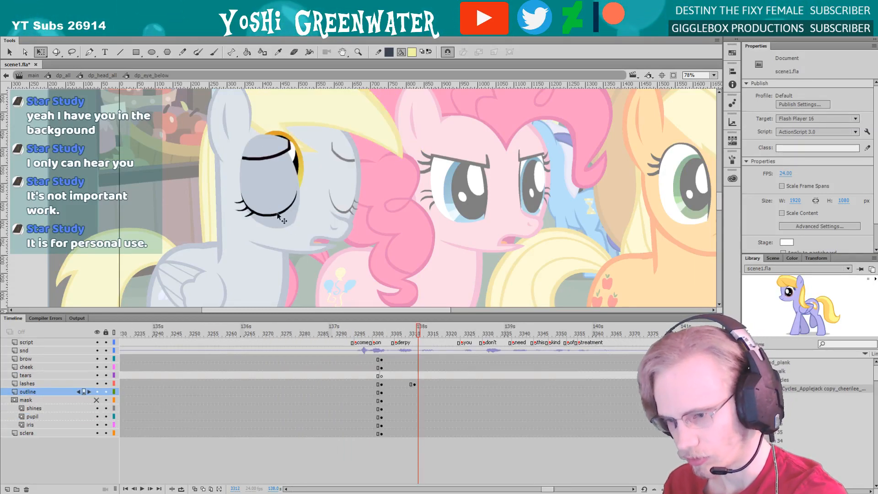
{"action": "left_click", "coordinate": [278, 215]}
{"action": "left_click", "coordinate": [413, 383]}
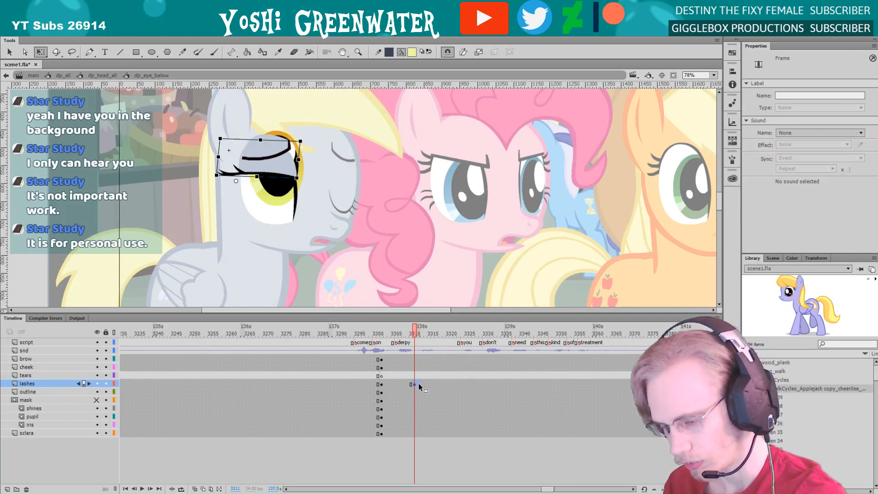
{"action": "left_click_drag", "start_coordinate": [418, 383], "coordinate": [422, 383]}
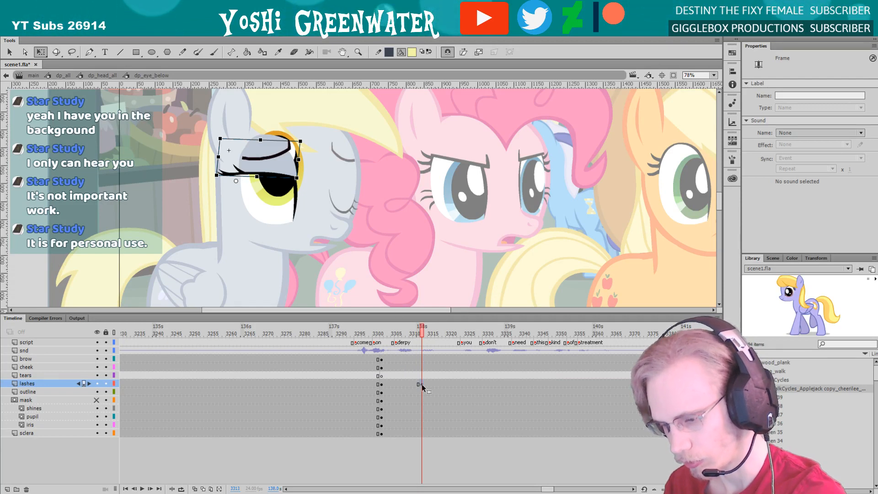
{"action": "double_click", "coordinate": [369, 279]}
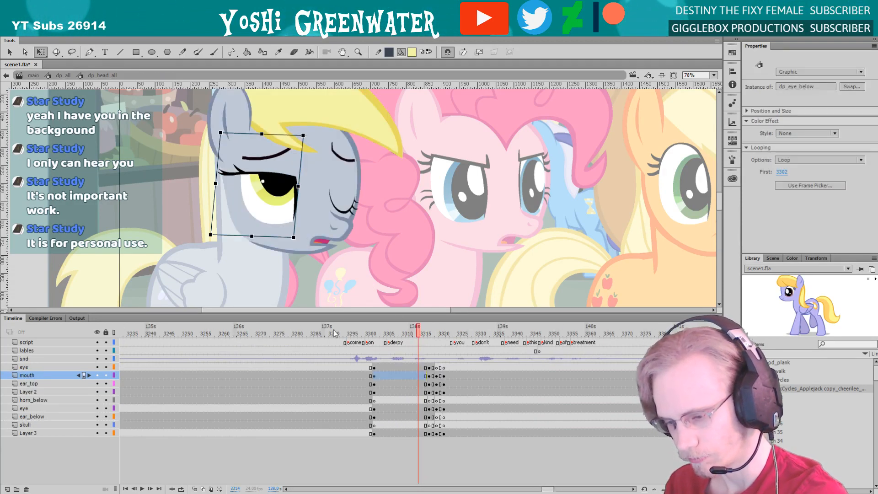
Step through the frames from the word "derpy" into the head turn to compare the blink timing of both eyes
{"action": "key", "text": "period"}
{"action": "key", "text": "period"}
{"action": "key", "text": "period"}
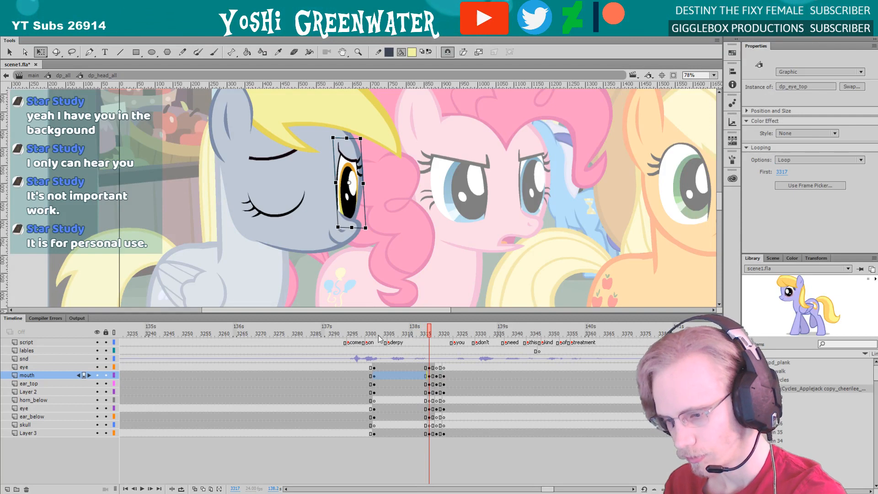
{"action": "left_click", "coordinate": [379, 338]}
{"action": "key", "text": "period"}
{"action": "key", "text": "period"}
{"action": "key", "text": "period"}
{"action": "key", "text": "period"}
{"action": "key", "text": "period"}
{"action": "key", "text": "period"}
{"action": "key", "text": "period"}
{"action": "key", "text": "period"}
{"action": "key", "text": "period"}
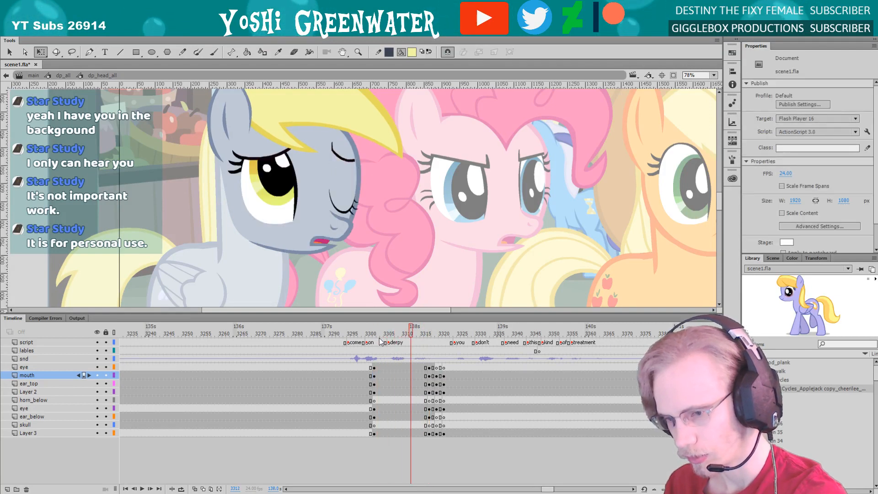
{"action": "key", "text": "period"}
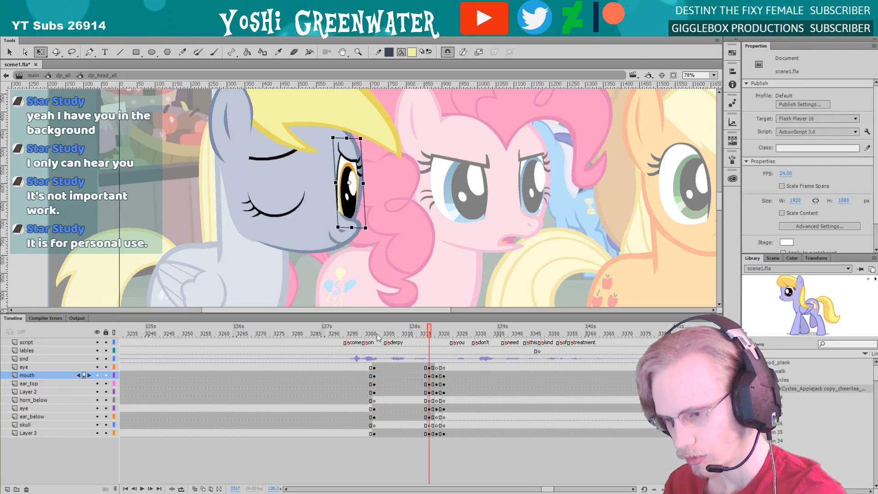
{"action": "key", "text": "comma"}
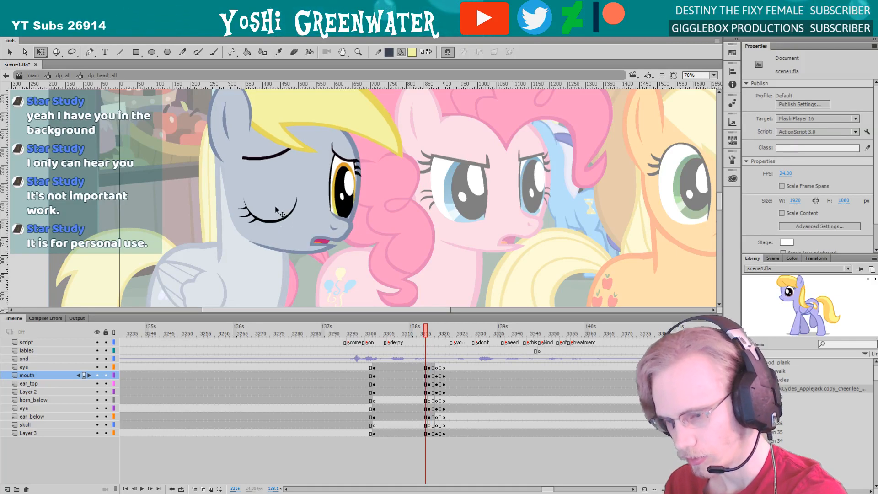
In the dp_eye_below symbol, move the lashes keyframe to frame 3316 and return to the head symbol
{"action": "double_click", "coordinate": [275, 205]}
{"action": "left_click", "coordinate": [411, 383]}
{"action": "left_click_drag", "start_coordinate": [410, 383], "coordinate": [417, 383]}
{"action": "double_click", "coordinate": [360, 279]}
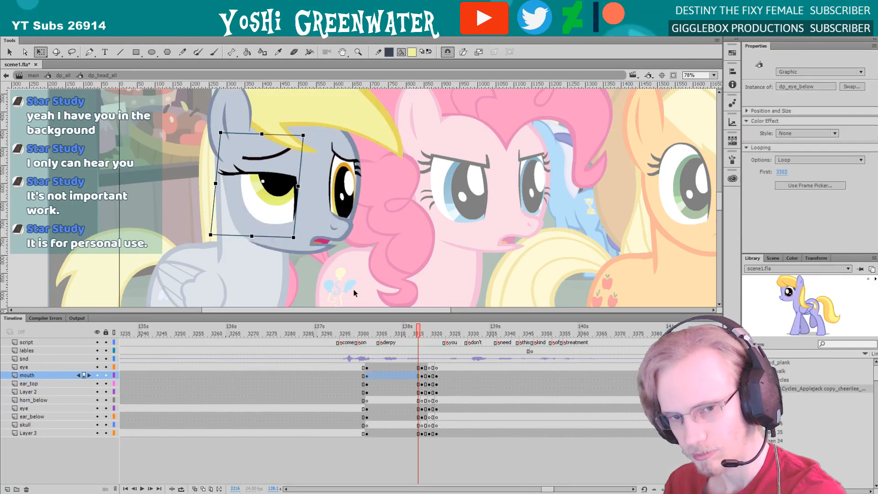
Replay the head turn from "derpy" and step through its frames to check the dp_eye_below blink
{"action": "key", "text": "period"}
{"action": "key", "text": "period"}
{"action": "key", "text": "period"}
{"action": "key", "text": "period"}
{"action": "key", "text": "period"}
{"action": "key", "text": "period"}
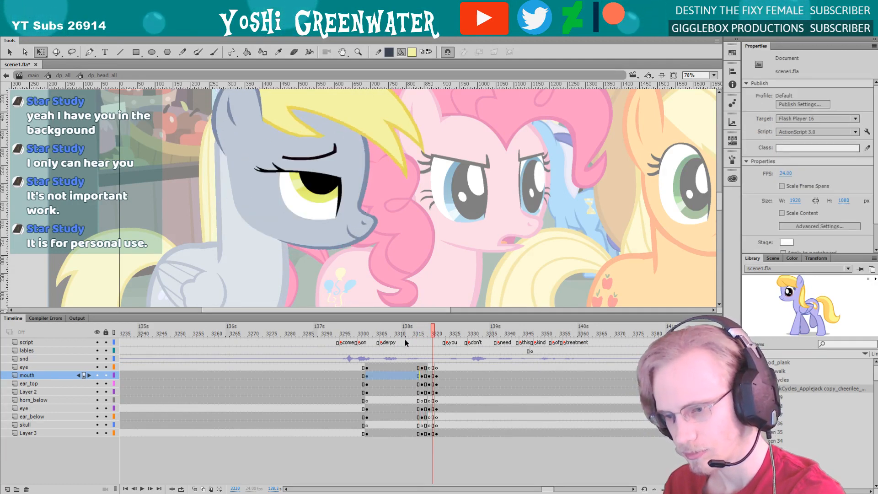
{"action": "left_click", "coordinate": [379, 333]}
{"action": "key", "text": "Return"}
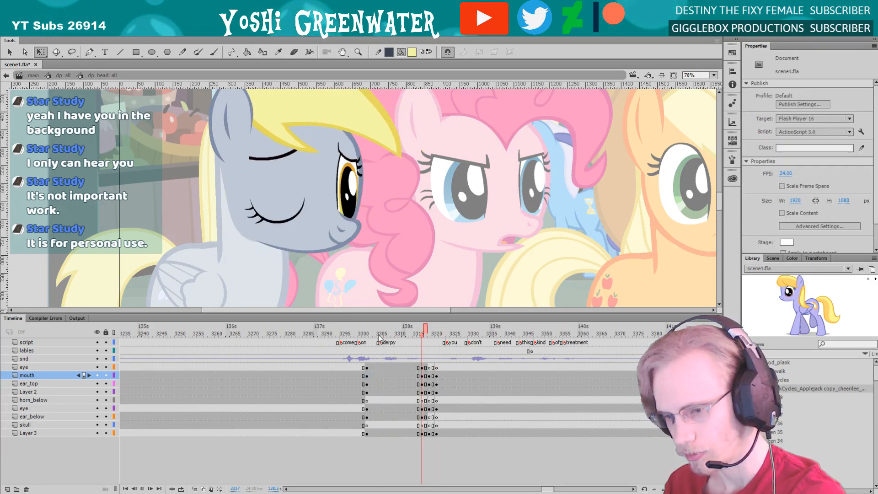
{"action": "left_click", "coordinate": [408, 333]}
{"action": "key", "text": "period"}
{"action": "key", "text": "period"}
{"action": "key", "text": "period"}
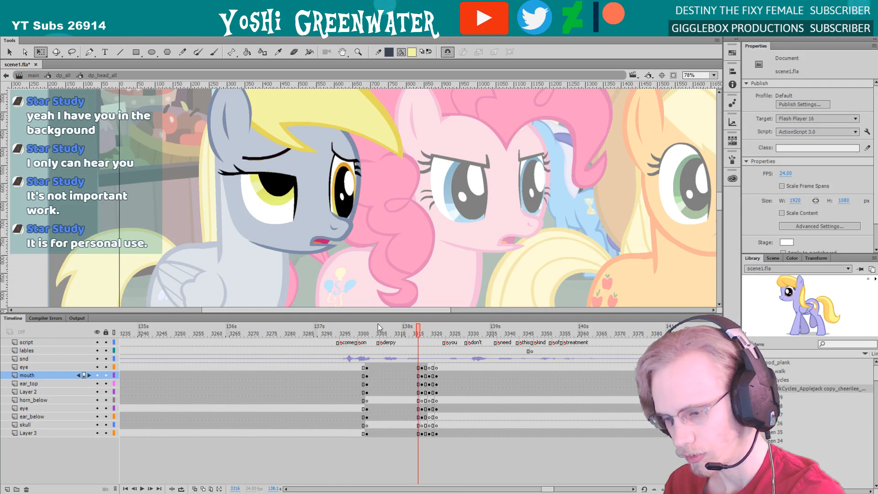
In the dp_eye_top symbol, move the lashes keyframe to frame 3316 and clear the stray keyframe on the tears layer
{"action": "double_click", "coordinate": [344, 205]}
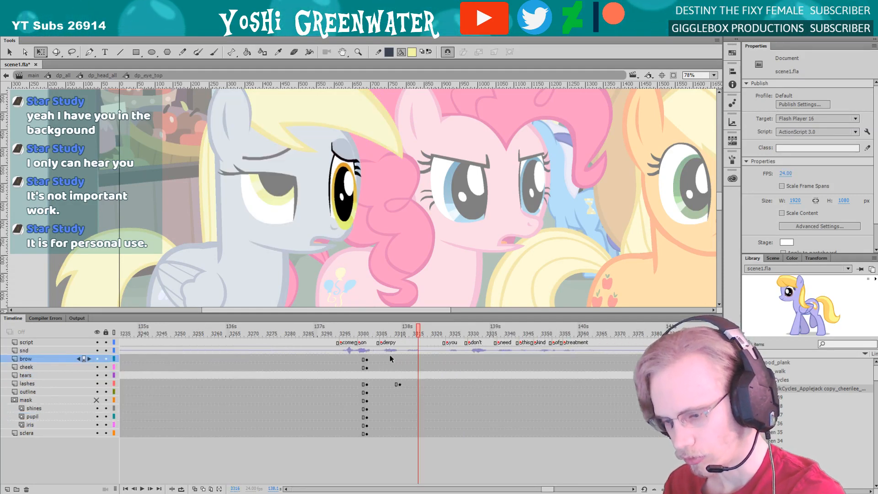
{"action": "key", "text": "F6"}
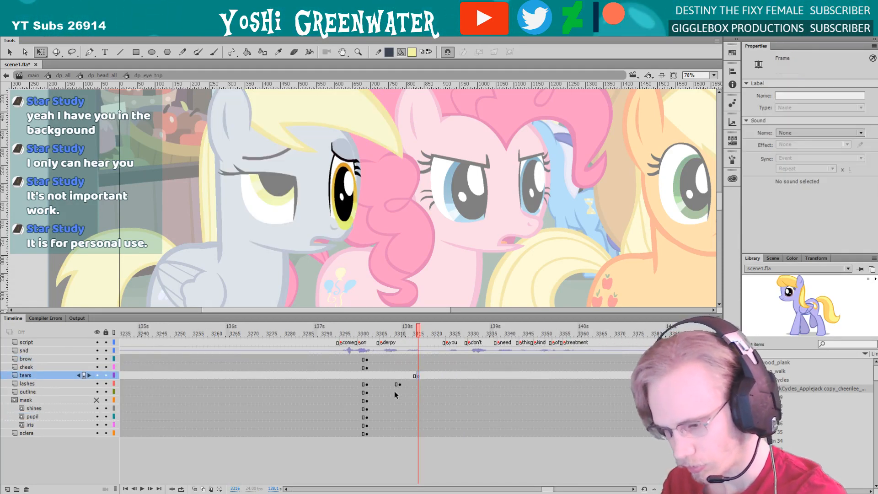
{"action": "left_click", "coordinate": [399, 384]}
{"action": "left_click_drag", "start_coordinate": [403, 385], "coordinate": [415, 384]}
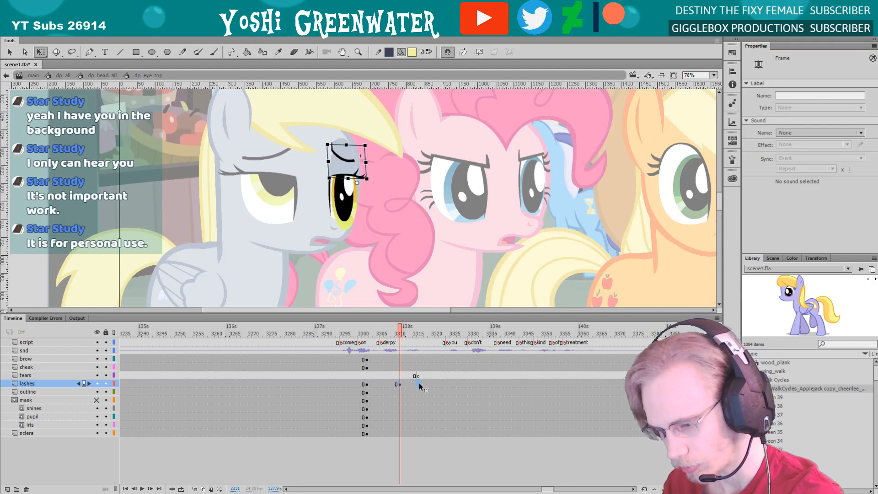
{"action": "left_click", "coordinate": [416, 376]}
{"action": "right_click", "coordinate": [416, 378]}
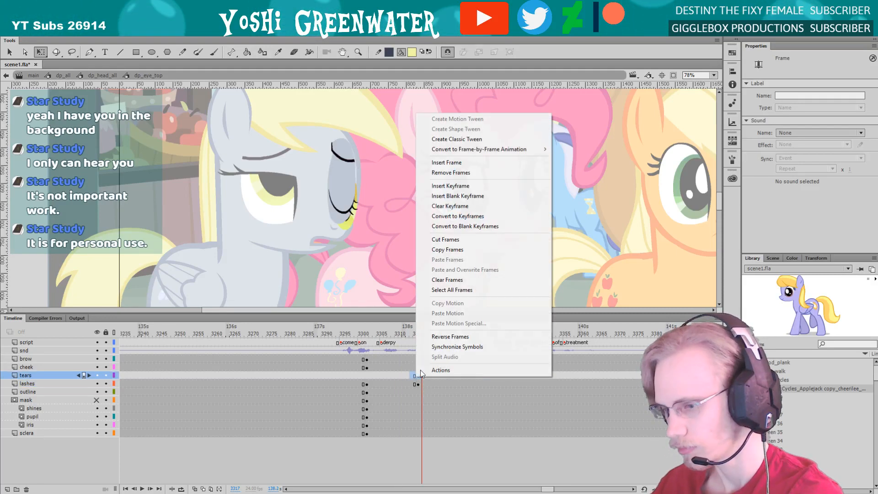
{"action": "left_click", "coordinate": [428, 206]}
{"action": "double_click", "coordinate": [420, 250]}
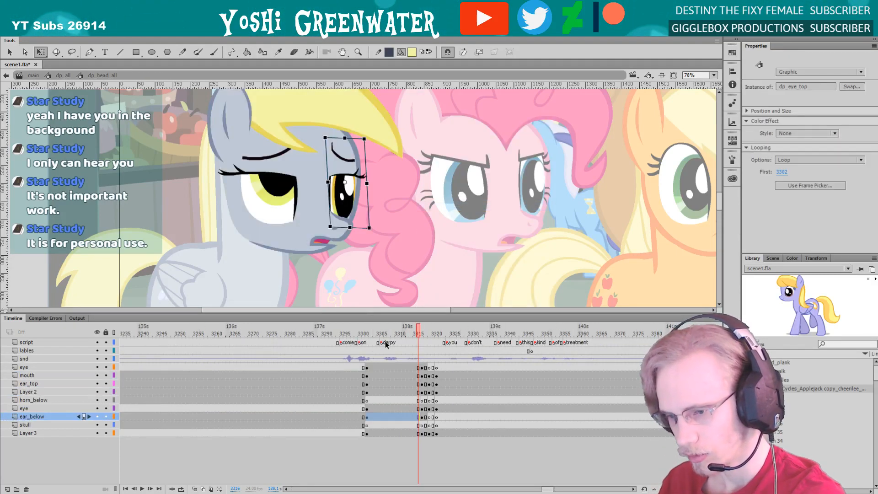
Step back and forth through the head turn and replay it to check that both eyes blink together
{"action": "key", "text": "comma"}
{"action": "key", "text": "period"}
{"action": "key", "text": "period"}
{"action": "key", "text": "period"}
{"action": "key", "text": "period"}
{"action": "key", "text": "period"}
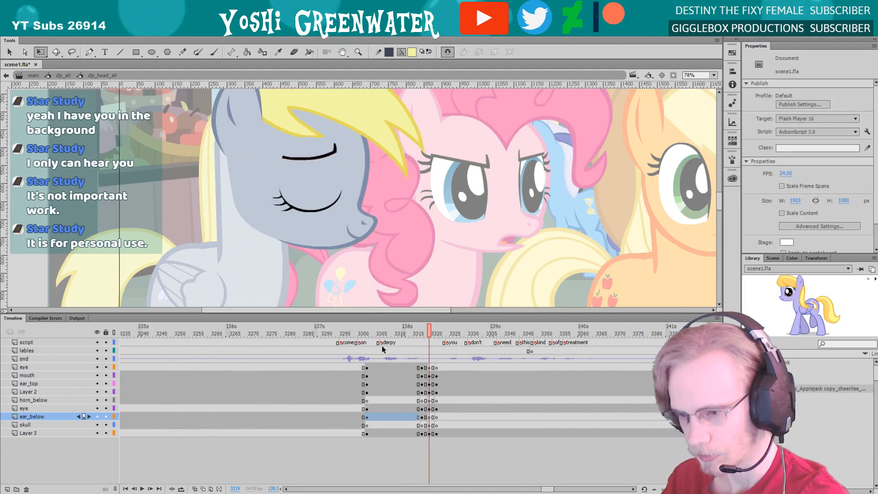
{"action": "key", "text": "comma"}
{"action": "key", "text": "comma"}
{"action": "key", "text": "comma"}
{"action": "key", "text": "comma"}
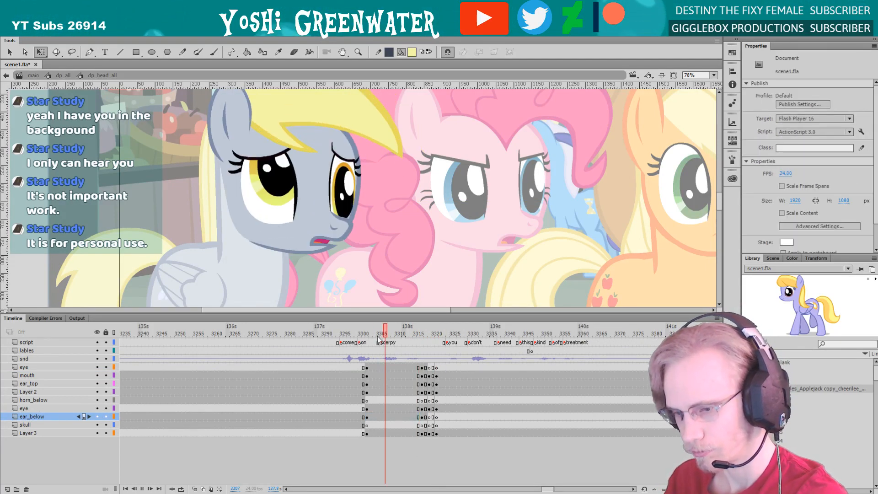
{"action": "key", "text": "Return"}
Return to the full-body symbol, enlarge the timeline area and save scene1.fla
{"action": "double_click", "coordinate": [359, 293]}
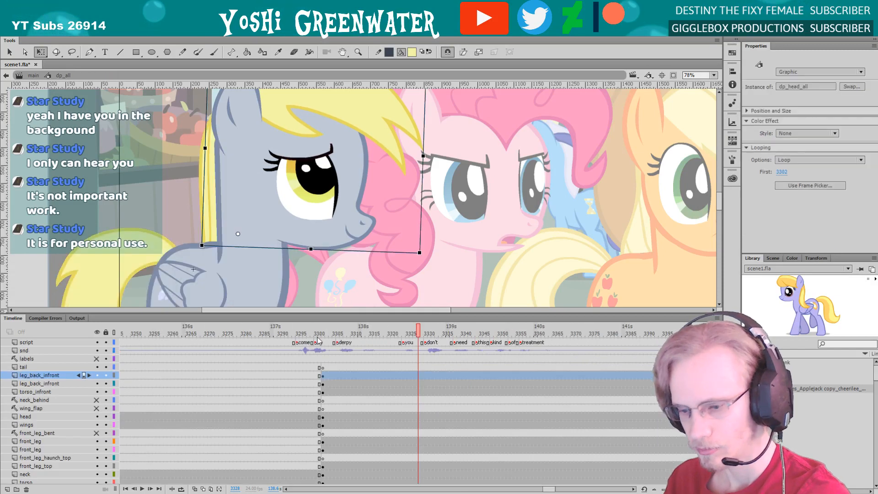
{"action": "left_click", "coordinate": [325, 333]}
{"action": "left_click_drag", "start_coordinate": [300, 314], "coordinate": [298, 286]}
{"action": "key", "text": "ctrl+s"}
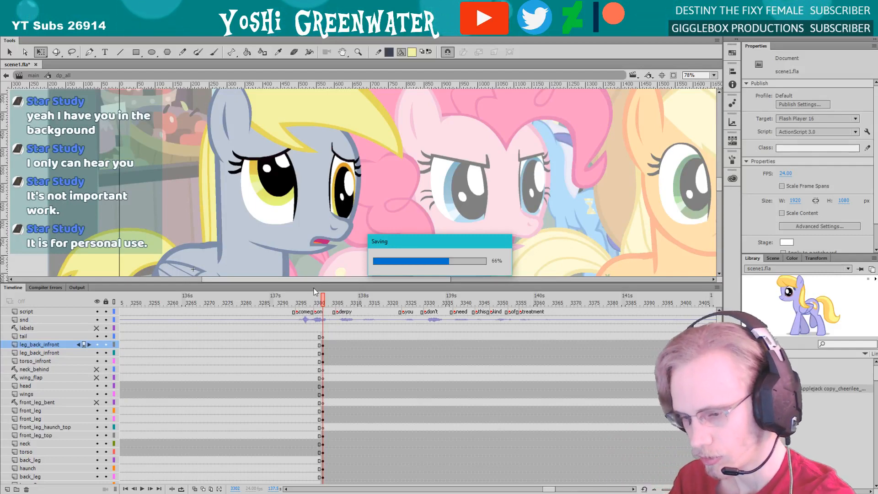
{"action": "left_click_drag", "start_coordinate": [314, 285], "coordinate": [300, 290]}
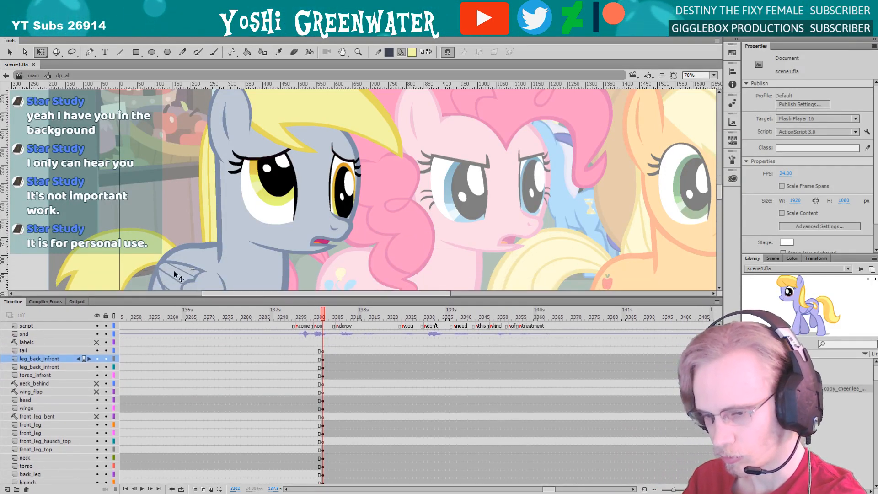
Fit the stage in the window and play the shot to review the grey pony's head turn in the full frame
{"action": "left_click_drag", "start_coordinate": [177, 255], "coordinate": [189, 263]}
{"action": "left_click", "coordinate": [713, 75]}
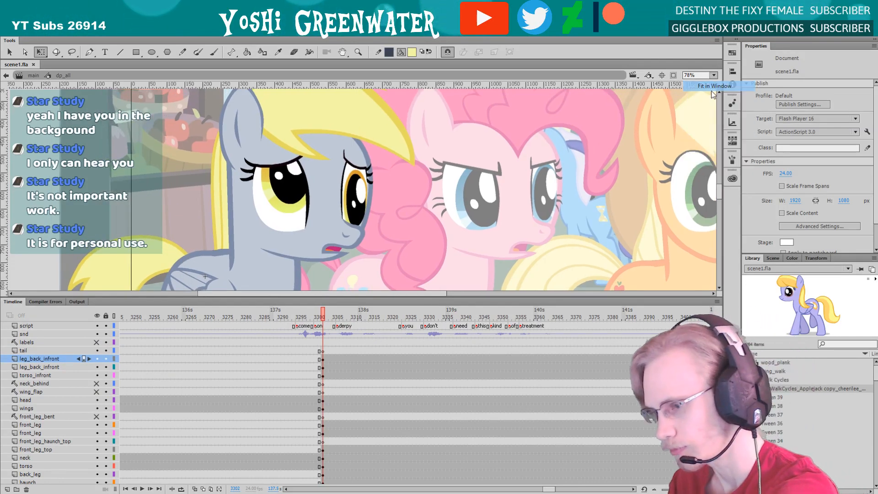
{"action": "left_click", "coordinate": [711, 92]}
{"action": "key", "text": "Return"}
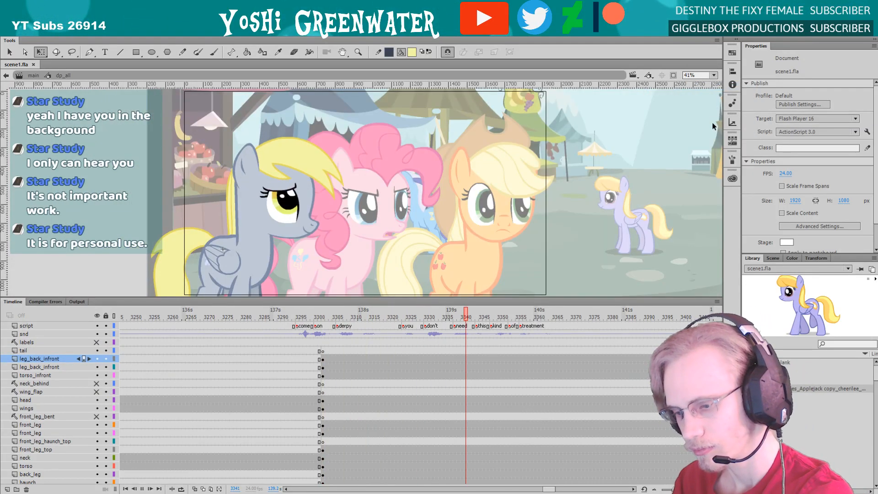
Return to the main timeline, hide every layer except sb and examine the storyboard sketch at frame 3265
{"action": "left_click_drag", "start_coordinate": [274, 305], "coordinate": [191, 272]}
{"action": "double_click", "coordinate": [199, 265]}
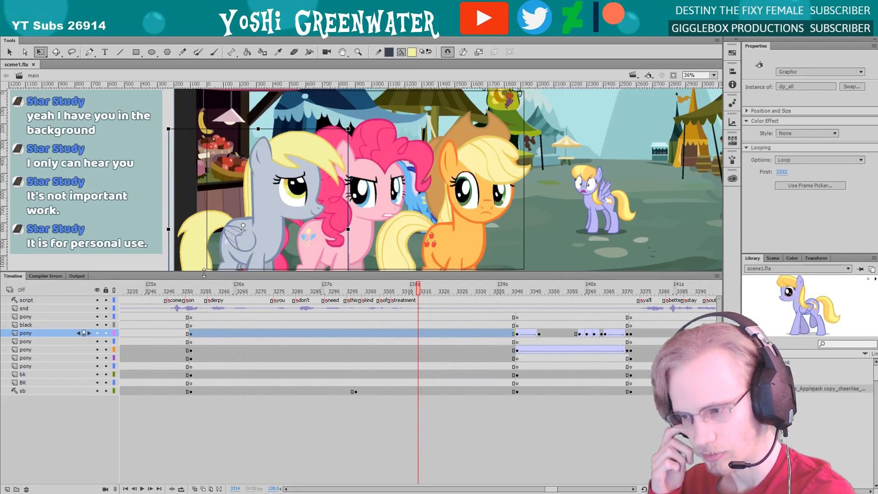
{"action": "left_click", "coordinate": [97, 391], "text": "alt"}
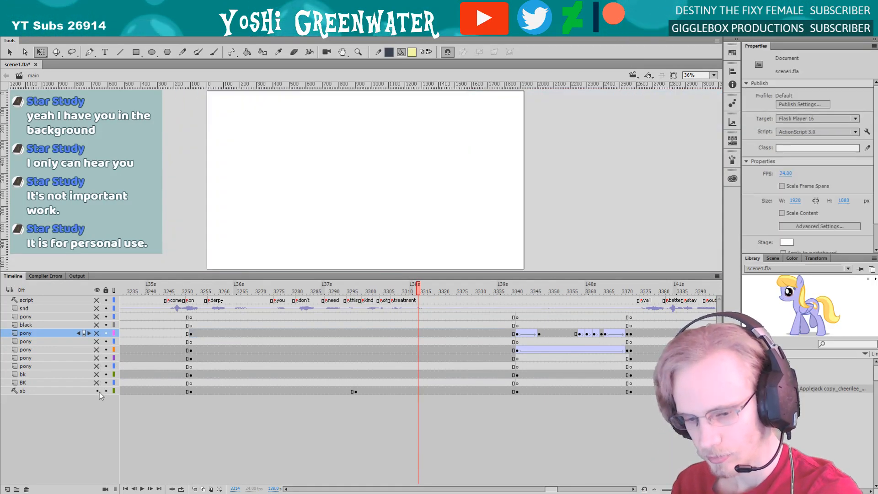
{"action": "left_click", "coordinate": [236, 288]}
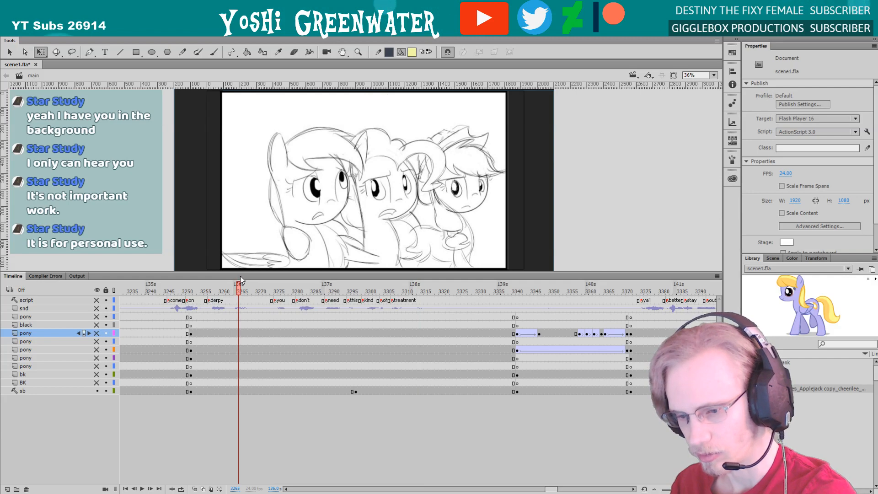
{"action": "left_click_drag", "start_coordinate": [240, 275], "coordinate": [240, 297]}
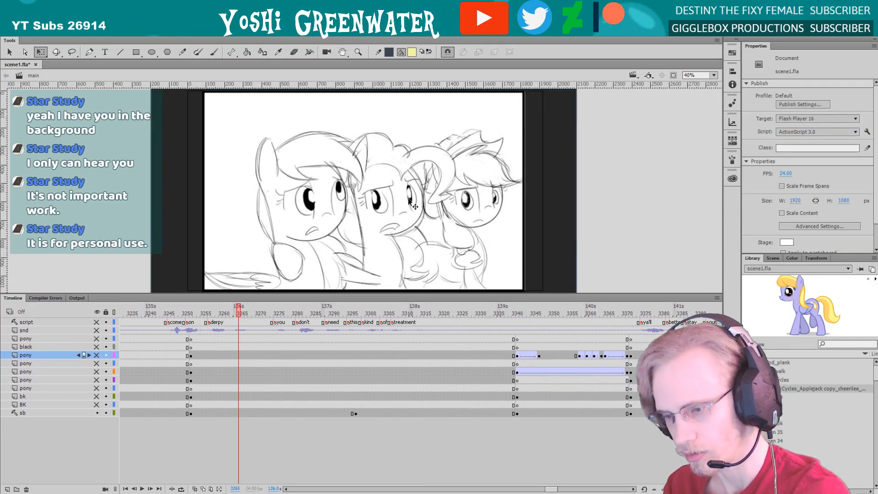
Show the hidden layers again and scrub through the dialogue from about frame 3251 to 3283 to review the front ponies' expressions
{"action": "left_click", "coordinate": [98, 413], "text": "alt"}
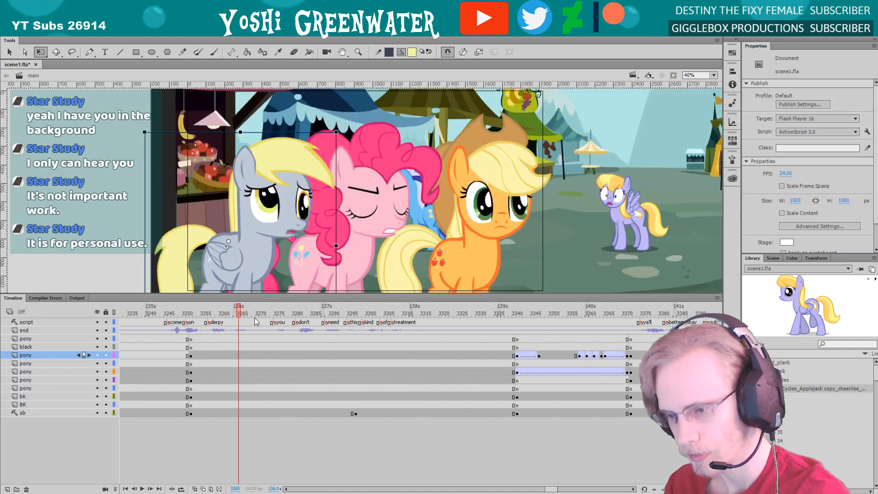
{"action": "left_click_drag", "start_coordinate": [211, 313], "coordinate": [333, 333]}
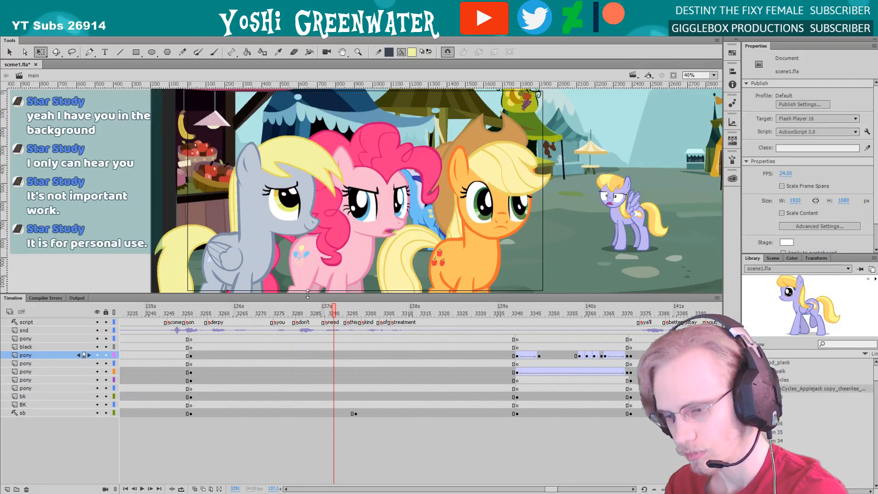
{"action": "left_click_drag", "start_coordinate": [307, 294], "coordinate": [307, 314]}
{"action": "left_click", "coordinate": [193, 334]}
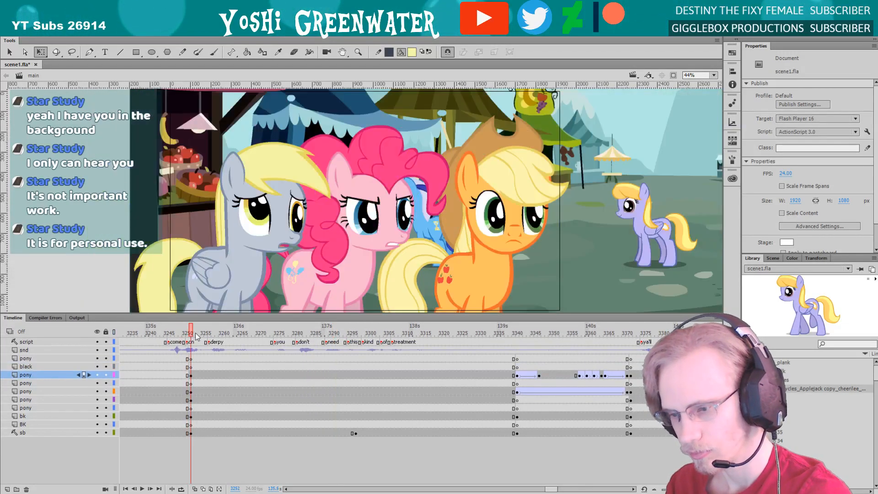
{"action": "left_click_drag", "start_coordinate": [197, 336], "coordinate": [304, 343]}
{"action": "left_click_drag", "start_coordinate": [292, 314], "coordinate": [293, 316]}
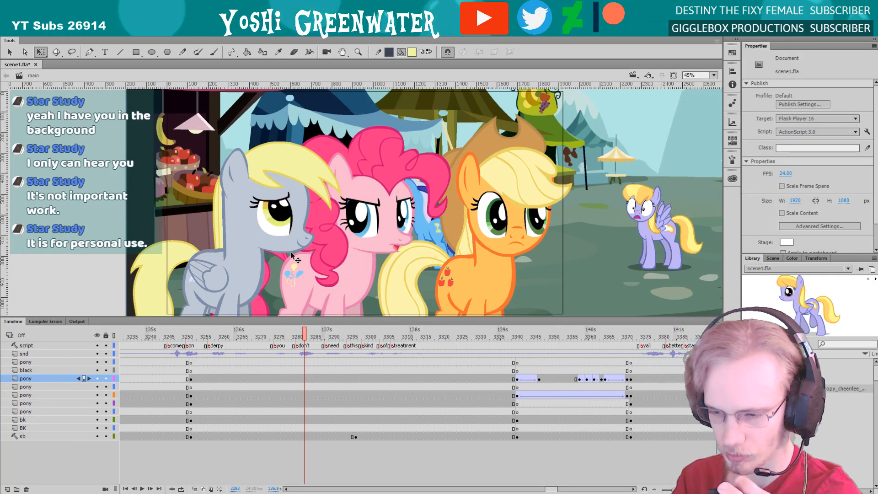
Frame the three front ponies in an enlarged stage area and examine their poses at frame 3284
{"action": "key", "text": "z"}
{"action": "left_click_drag", "start_coordinate": [298, 119], "coordinate": [494, 315]}
{"action": "key", "text": "space"}
{"action": "left_click_drag", "start_coordinate": [351, 269], "coordinate": [334, 287]}
{"action": "key", "text": "q"}
{"action": "key", "text": "space"}
{"action": "left_click_drag", "start_coordinate": [284, 251], "coordinate": [296, 251]}
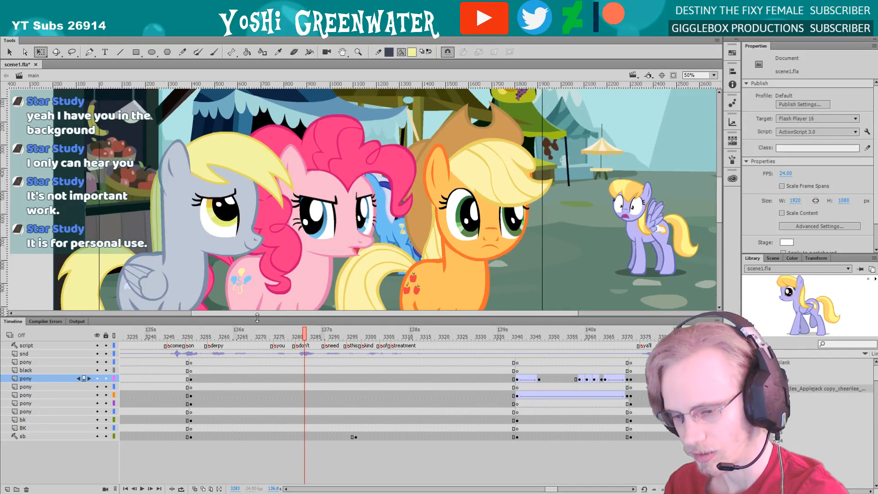
{"action": "left_click_drag", "start_coordinate": [257, 314], "coordinate": [250, 329]}
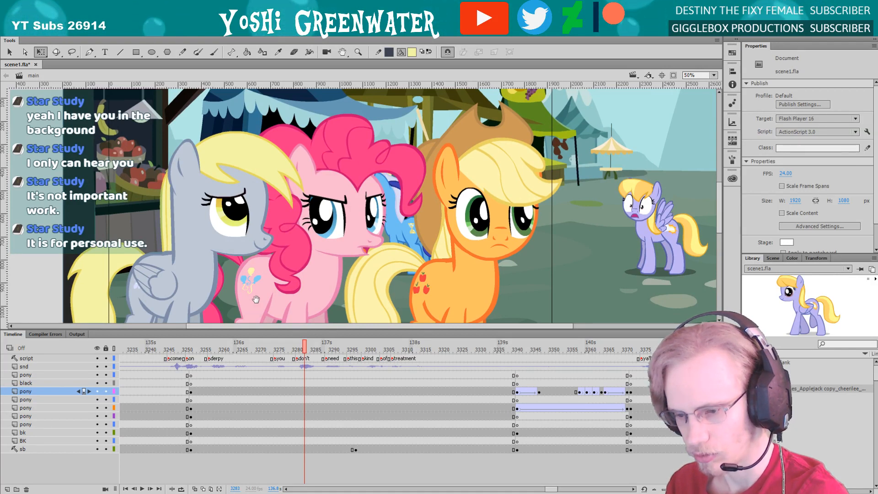
{"action": "left_click_drag", "start_coordinate": [255, 301], "coordinate": [265, 333]}
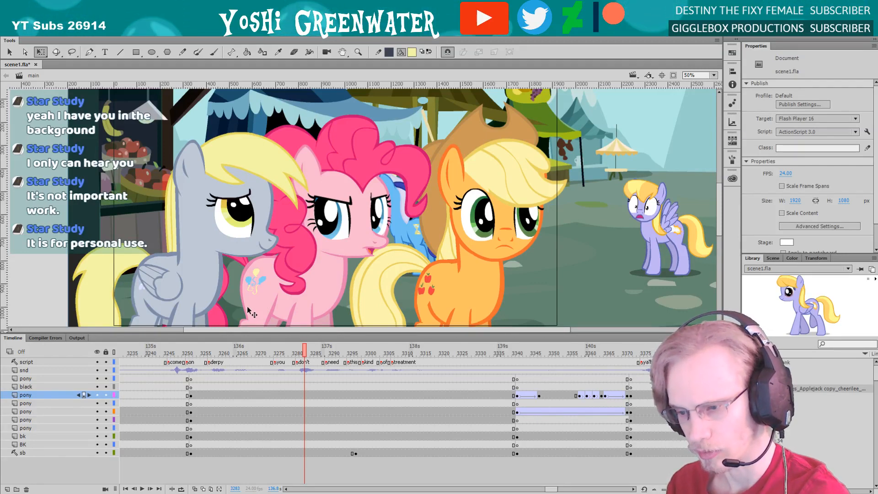
{"action": "left_click_drag", "start_coordinate": [243, 333], "coordinate": [306, 368]}
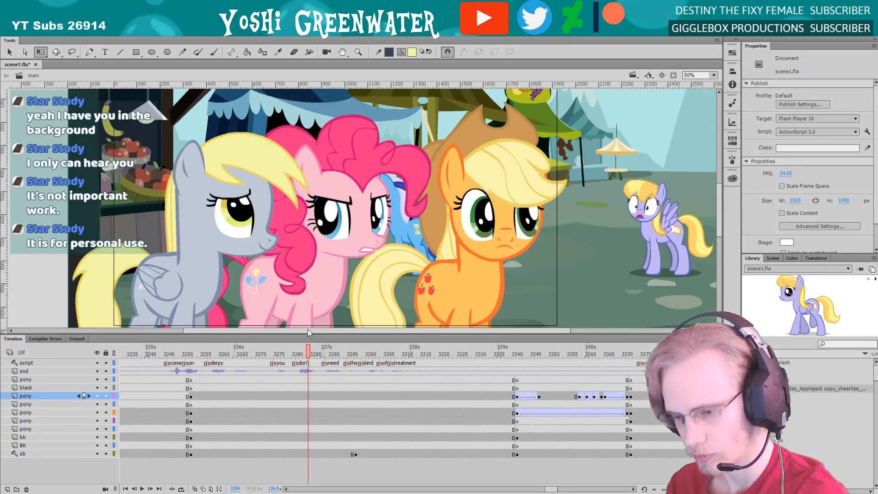
{"action": "left_click_drag", "start_coordinate": [308, 335], "coordinate": [308, 335]}
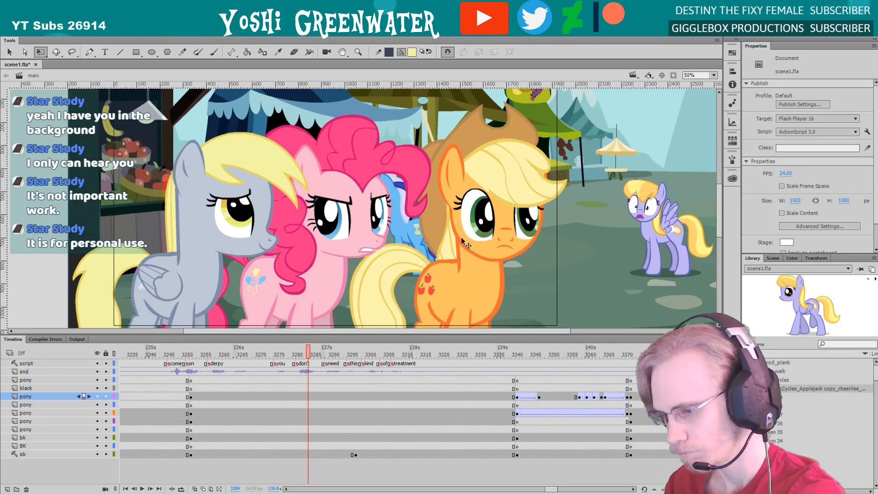
Isolate the orange pony's layer to compare it with the storyboard sketch, and restore the layer visibility
{"action": "left_click", "coordinate": [429, 234]}
{"action": "left_click", "coordinate": [97, 421], "text": "alt"}
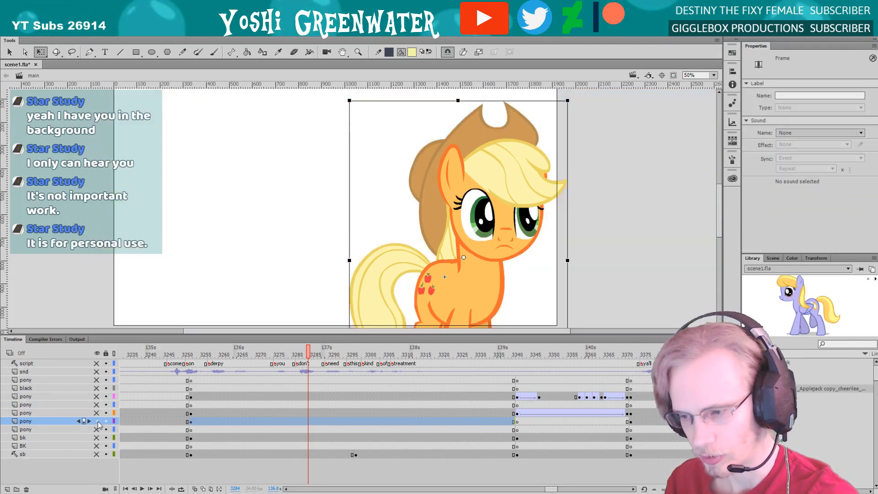
{"action": "left_click", "coordinate": [98, 455]}
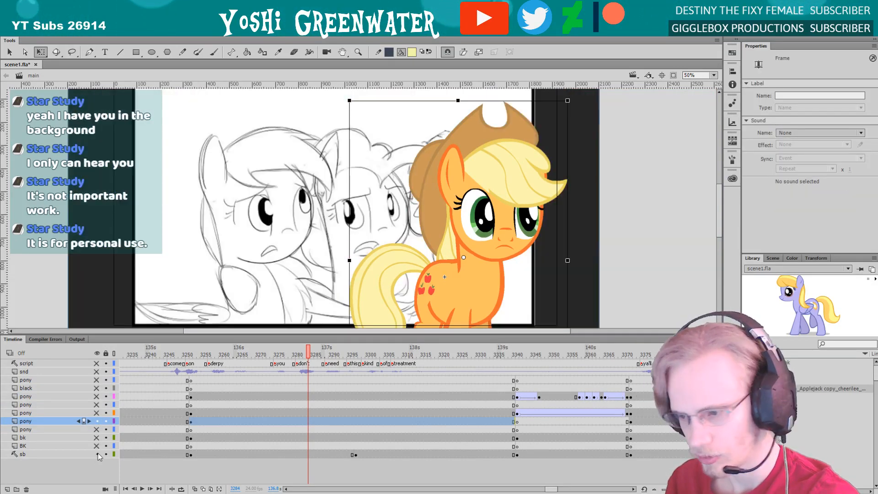
{"action": "left_click", "coordinate": [97, 421]}
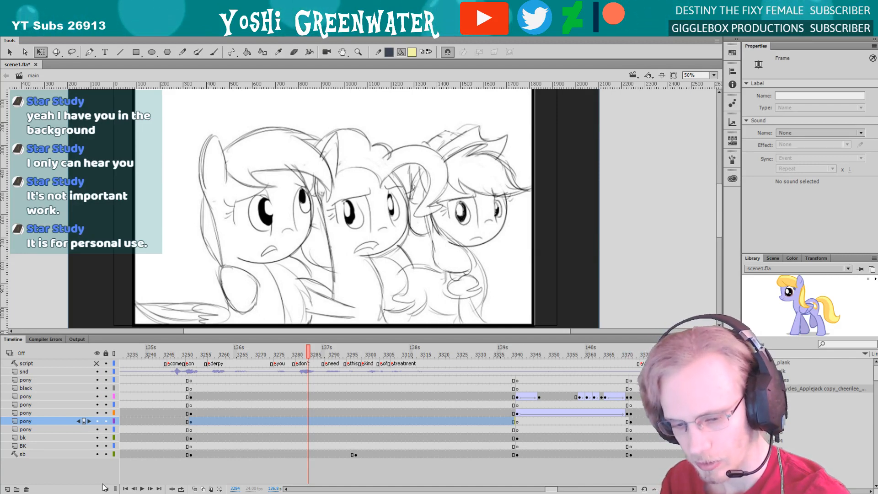
{"action": "key", "text": "ctrl+z"}
{"action": "key", "text": "ctrl+z"}
{"action": "key", "text": "ctrl+z"}
Open the near eye inside the orange pony's head symbol for editing at frame 3302
{"action": "double_click", "coordinate": [460, 236]}
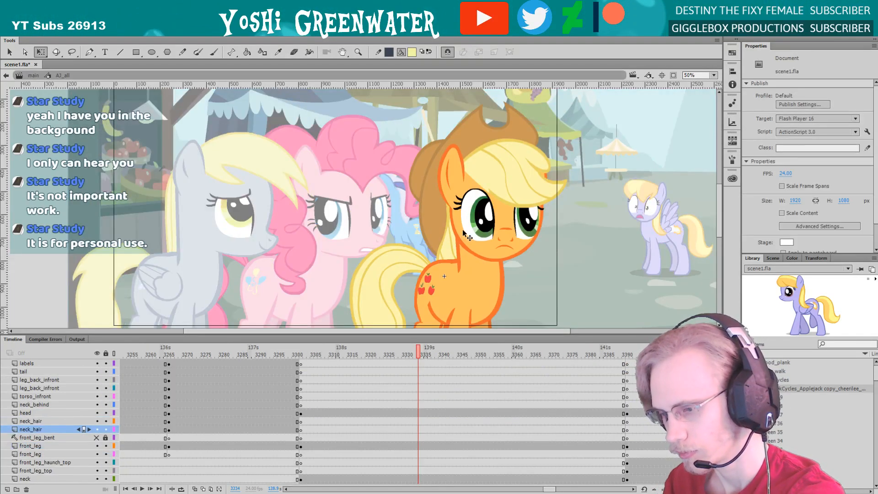
{"action": "double_click", "coordinate": [463, 232]}
{"action": "left_click_drag", "start_coordinate": [441, 147], "coordinate": [518, 278]}
{"action": "left_click_drag", "start_coordinate": [332, 213], "coordinate": [332, 220]}
{"action": "double_click", "coordinate": [331, 220]}
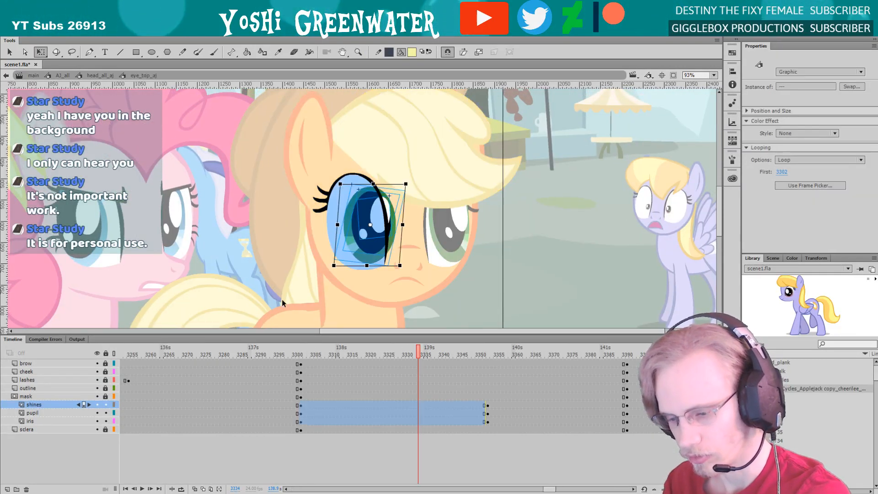
{"action": "left_click", "coordinate": [301, 355]}
{"action": "left_click_drag", "start_coordinate": [301, 275], "coordinate": [289, 285]}
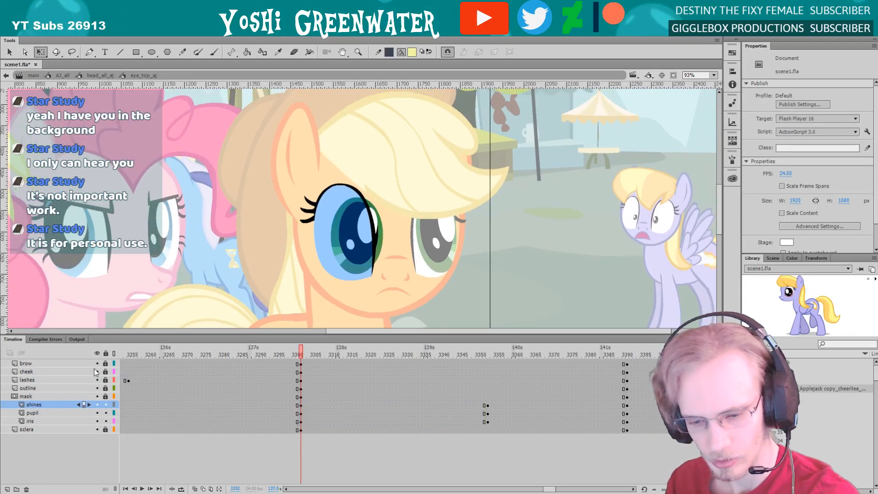
Unlock the near eye's layers, set its brow_aj to single frame 2 without creating a keyframe, adjust it over the eye and return to the head
{"action": "left_click_drag", "start_coordinate": [106, 363], "coordinate": [106, 432]}
{"action": "left_click", "coordinate": [34, 405]}
{"action": "left_click", "coordinate": [28, 363]}
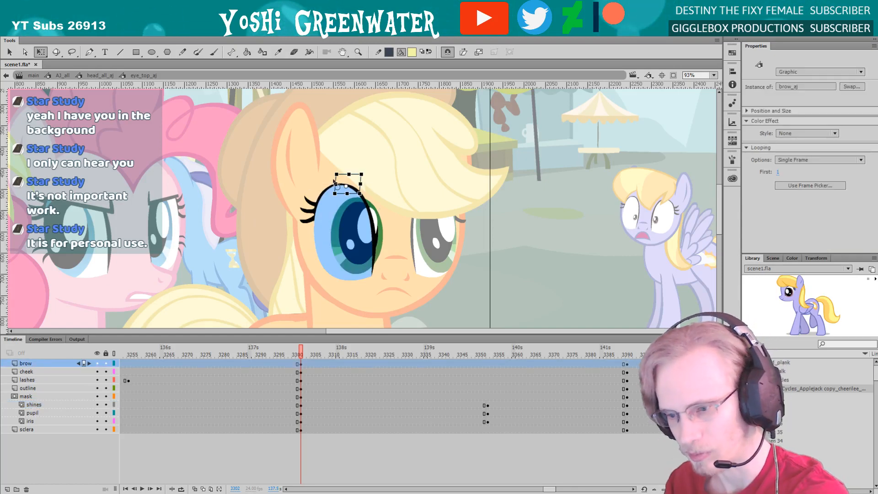
{"action": "left_click", "coordinate": [731, 141]}
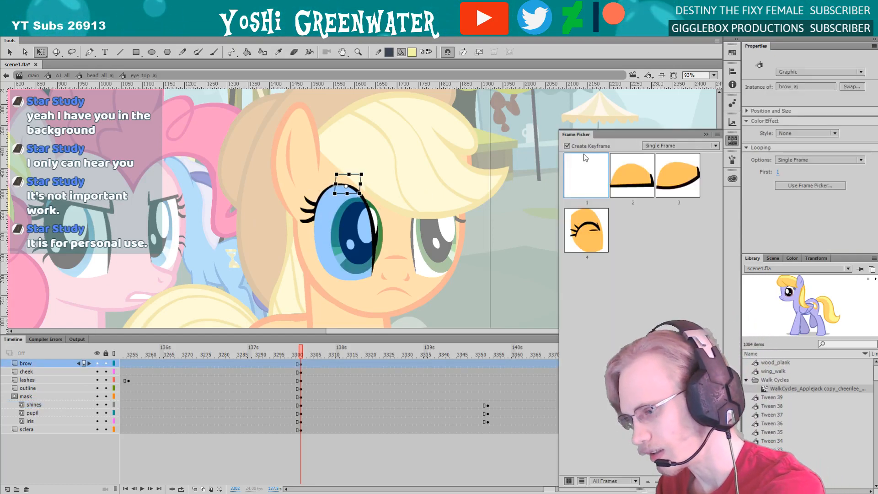
{"action": "left_click", "coordinate": [567, 146]}
{"action": "left_click", "coordinate": [630, 190]}
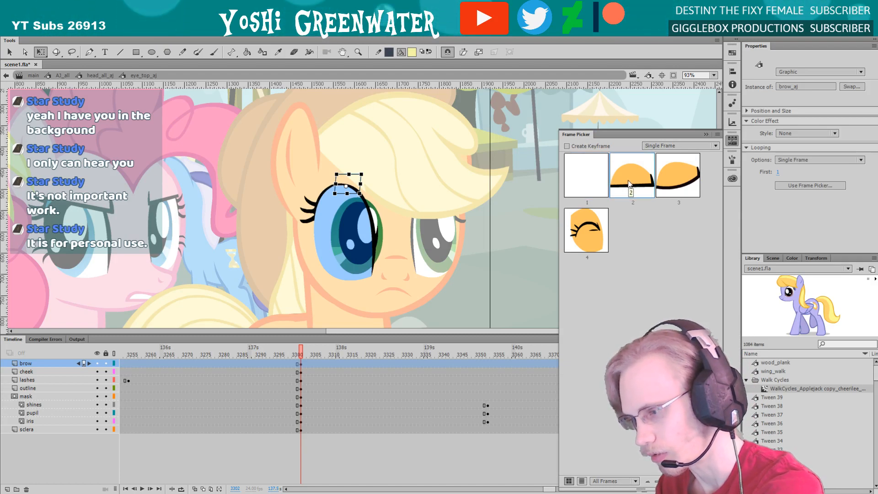
{"action": "left_click", "coordinate": [276, 266]}
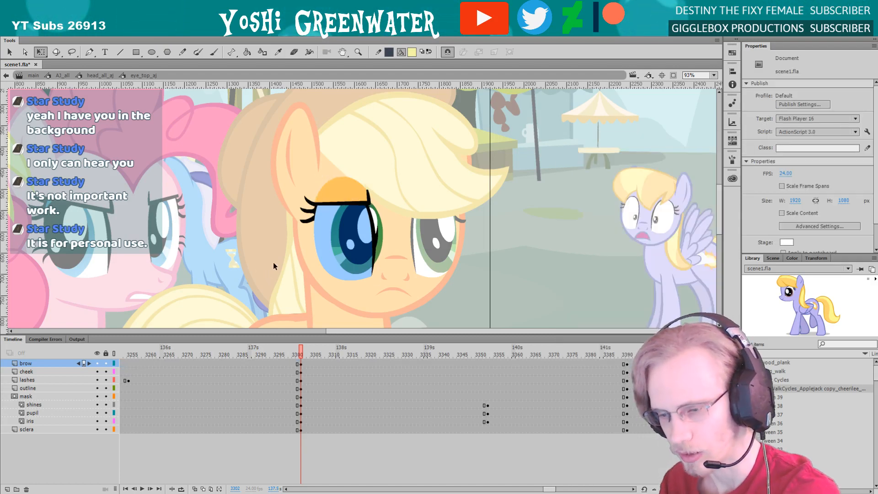
{"action": "left_click", "coordinate": [340, 197]}
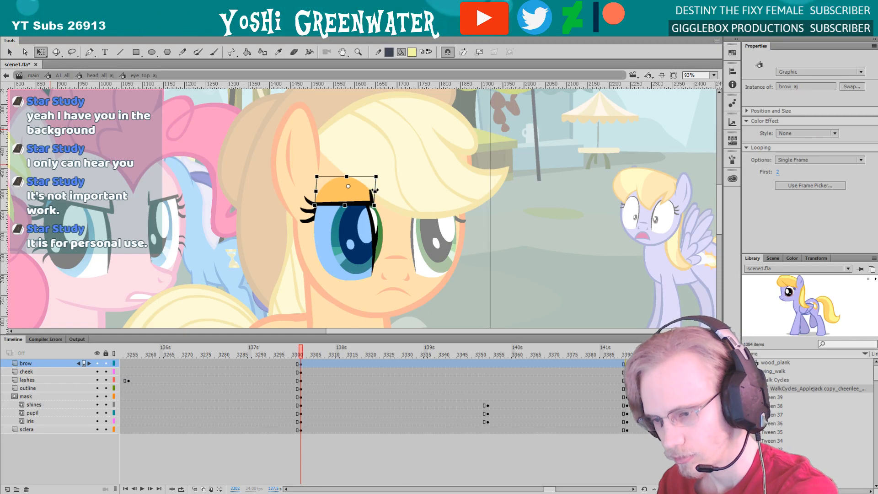
{"action": "double_click", "coordinate": [280, 237]}
Move the orange pony's far eye from the lower eye layer to the ear_below layer at frame 3302
{"action": "mouse_move", "coordinate": [255, 235]}
{"action": "left_mouse_down"}
{"action": "mouse_move", "coordinate": [238, 248]}
{"action": "mouse_move", "coordinate": [252, 237]}
{"action": "left_mouse_up"}
{"action": "left_click", "coordinate": [329, 177]}
{"action": "left_click", "coordinate": [333, 276]}
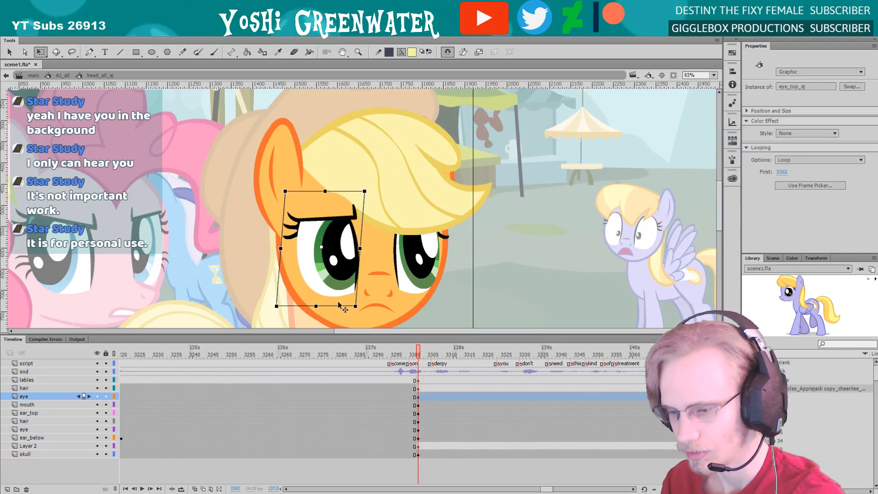
{"action": "left_click", "coordinate": [378, 220]}
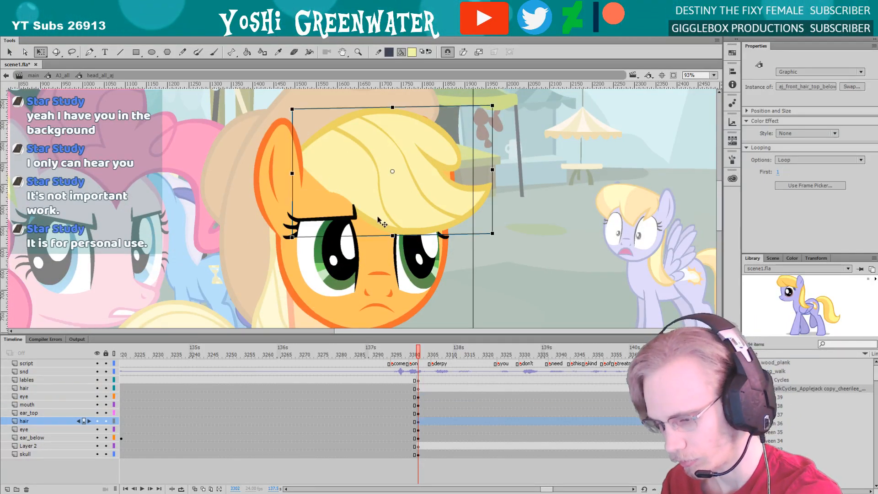
{"action": "left_click", "coordinate": [418, 430]}
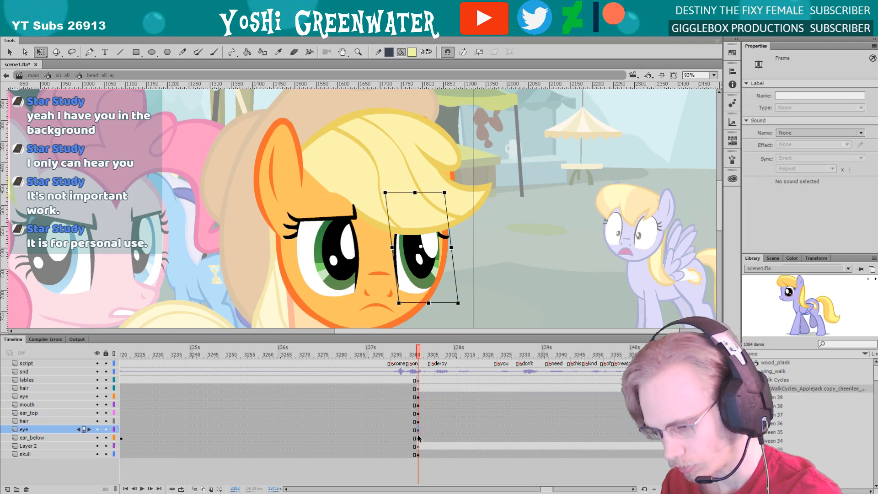
{"action": "left_click", "coordinate": [418, 438]}
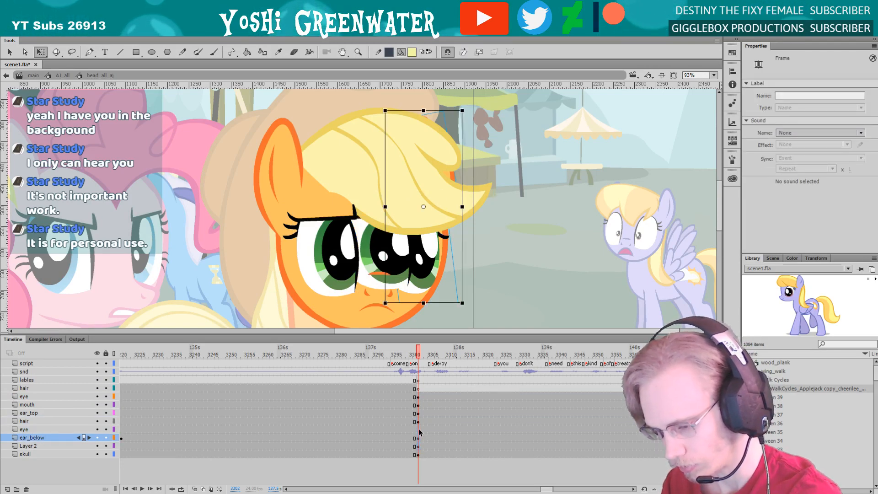
{"action": "left_click", "coordinate": [418, 430]}
Move the near eye to the lower eye layer beneath the hair, leaving a blank keyframe on the upper eye layer
{"action": "left_click", "coordinate": [332, 270]}
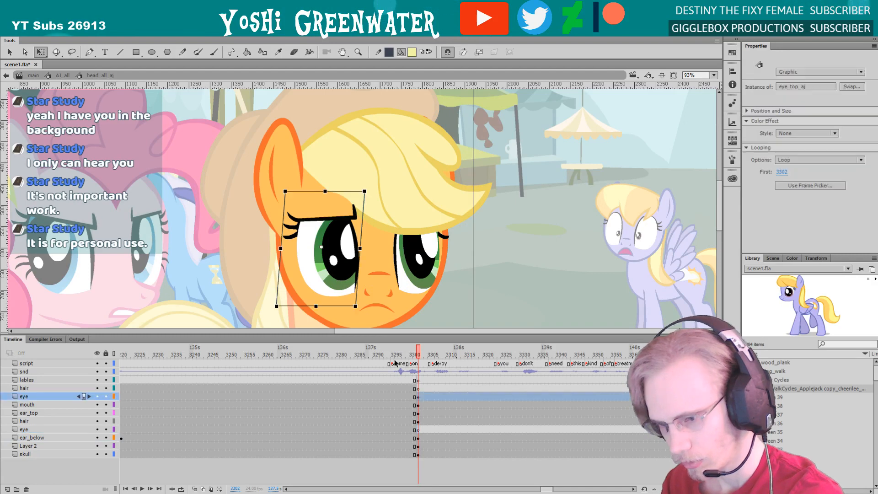
{"action": "left_click", "coordinate": [417, 429]}
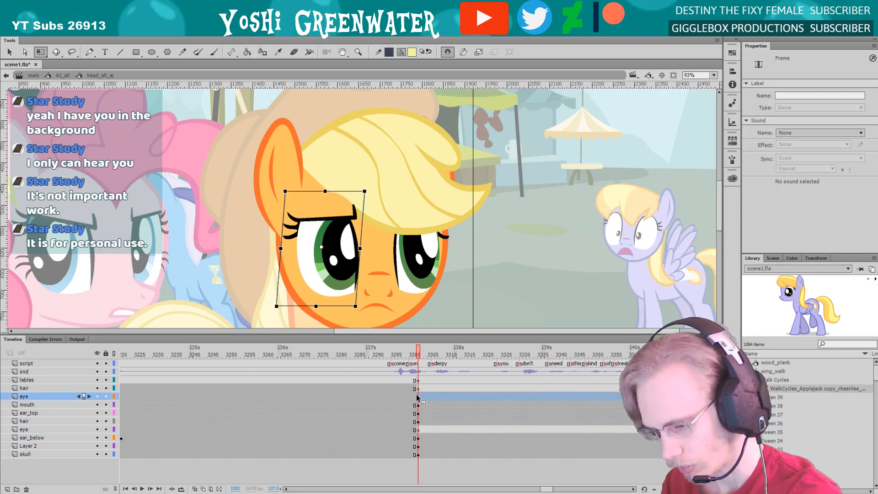
{"action": "left_click", "coordinate": [418, 397]}
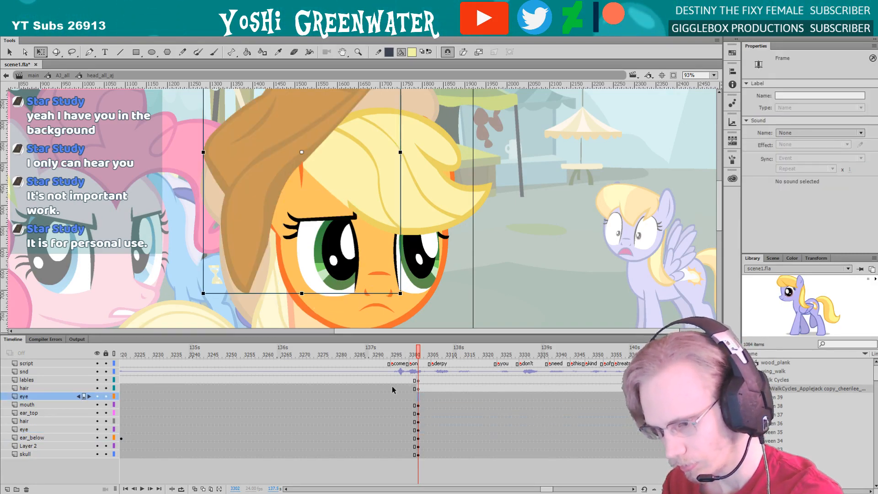
{"action": "key", "text": "F7"}
{"action": "left_click_drag", "start_coordinate": [271, 276], "coordinate": [270, 267]}
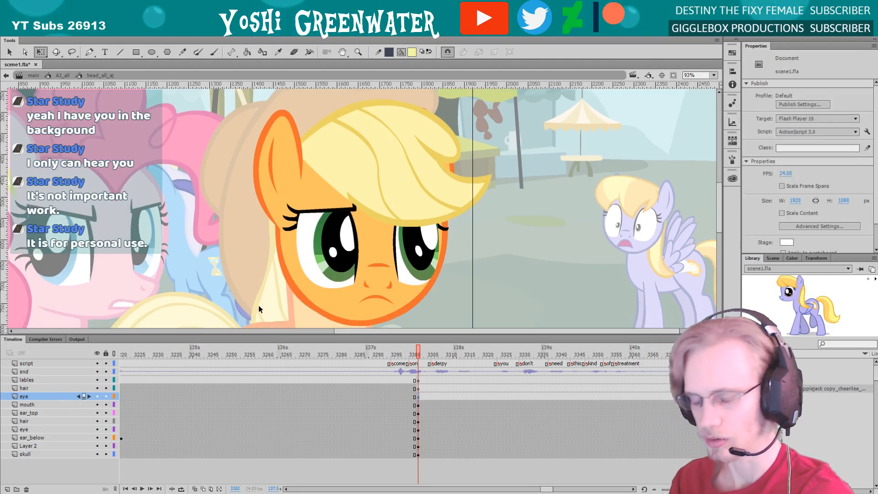
Unlock the far eye's layers, set its brow_aj to frame 2, lower the brow's inner end slightly and return to the head
{"action": "double_click", "coordinate": [402, 265]}
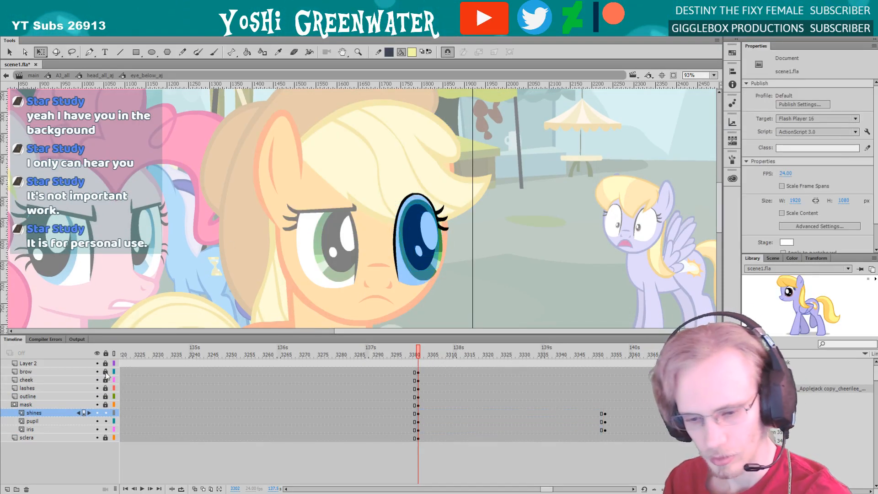
{"action": "left_click", "coordinate": [35, 373]}
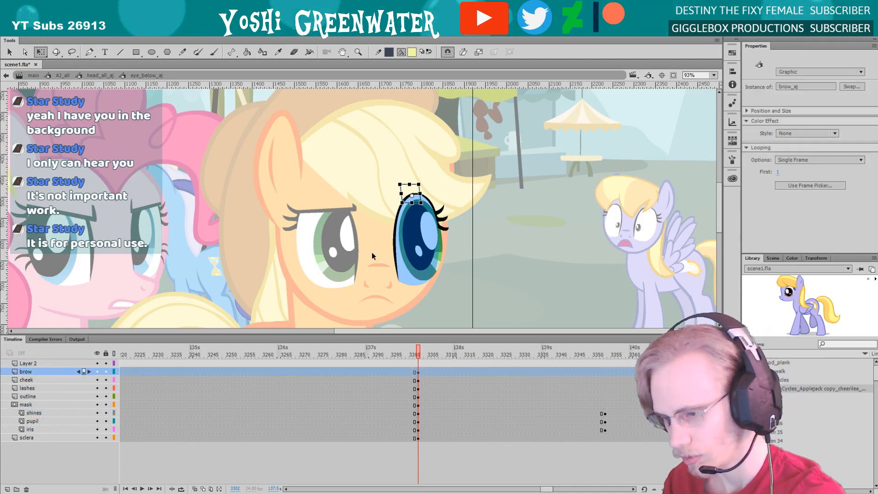
{"action": "left_click", "coordinate": [730, 141]}
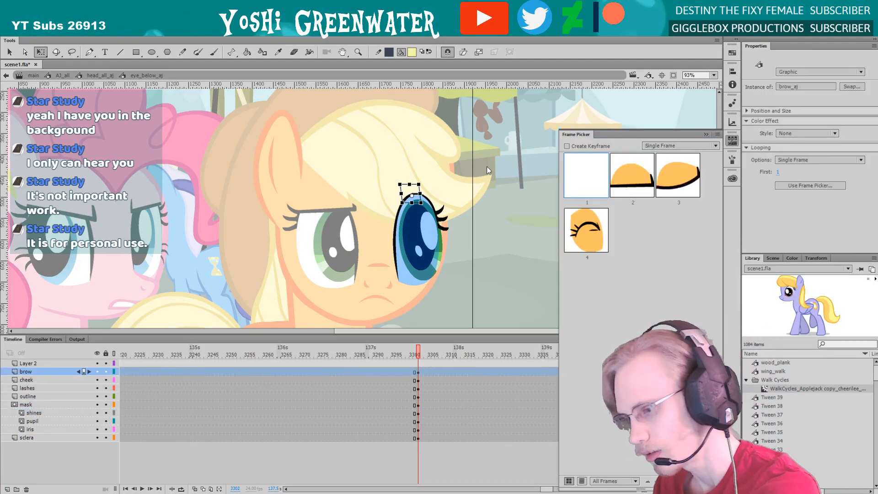
{"action": "left_click", "coordinate": [631, 175]}
{"action": "left_click", "coordinate": [501, 265]}
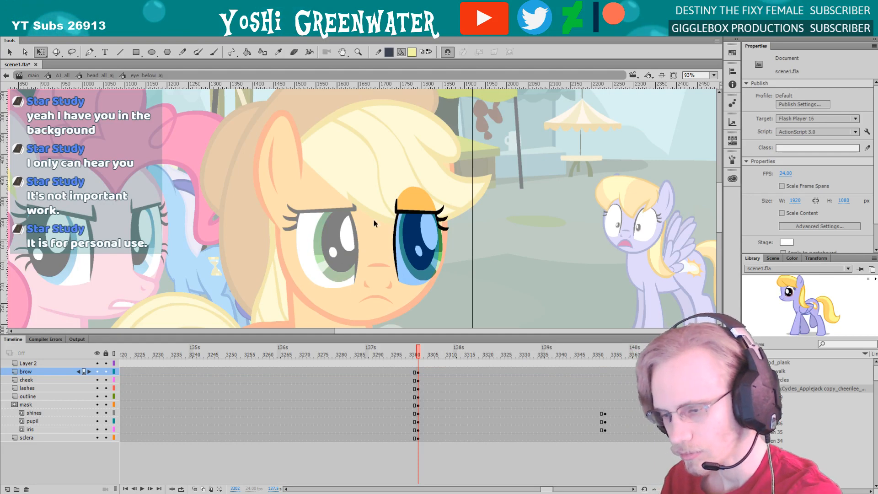
{"action": "left_click", "coordinate": [388, 205]}
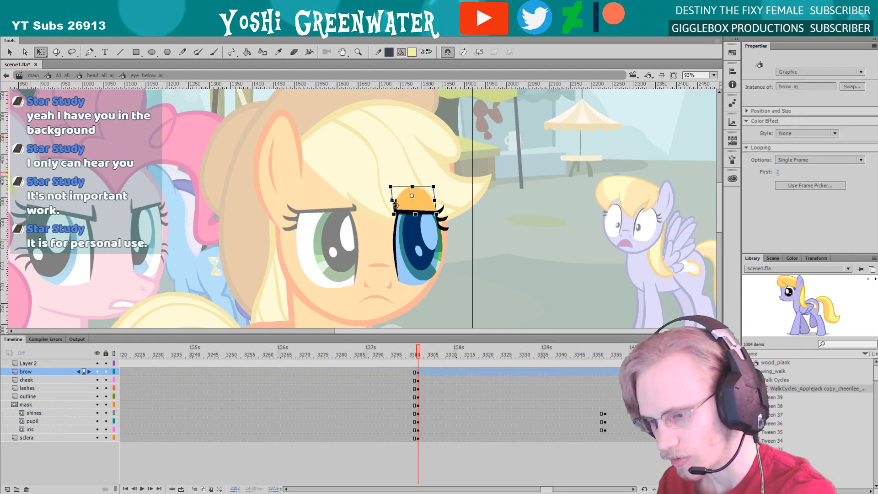
{"action": "left_click_drag", "start_coordinate": [391, 192], "coordinate": [392, 195]}
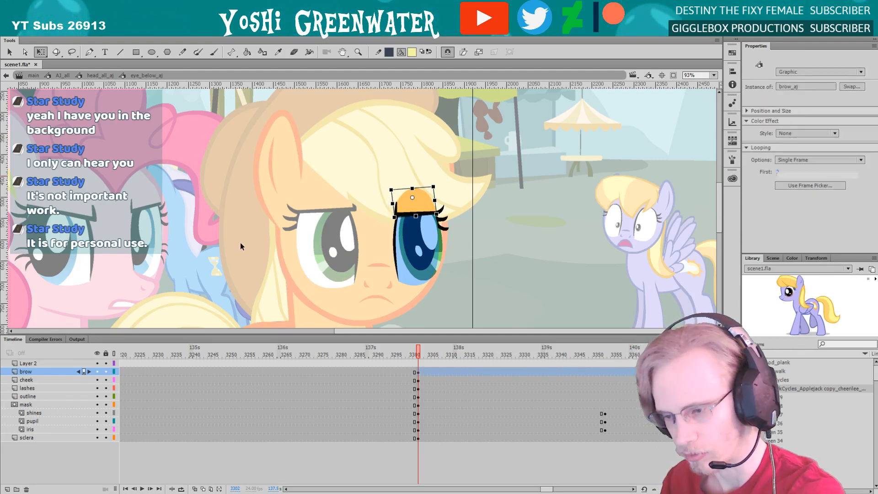
{"action": "double_click", "coordinate": [240, 242]}
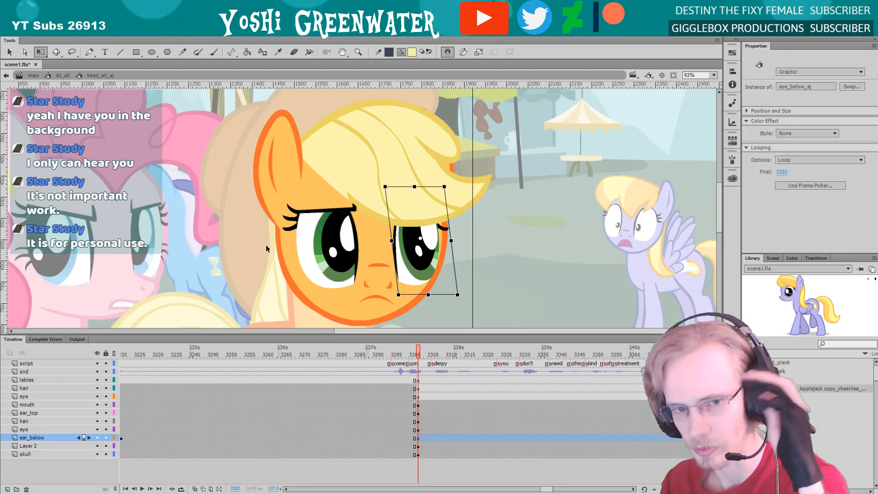
Save the scene, leave the head symbol for the orange pony's AJ_all symbol and look over the full pose
{"action": "left_click", "coordinate": [248, 292]}
{"action": "left_click_drag", "start_coordinate": [256, 294], "coordinate": [272, 285]}
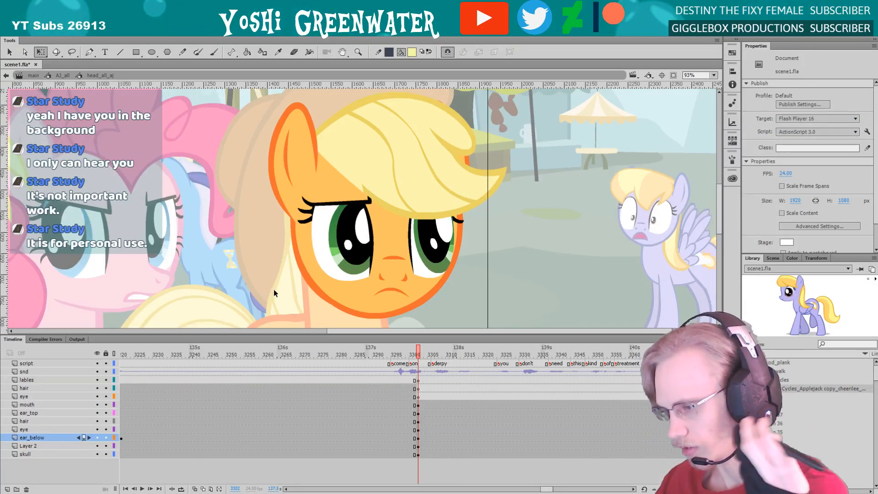
{"action": "key", "text": "ctrl+s"}
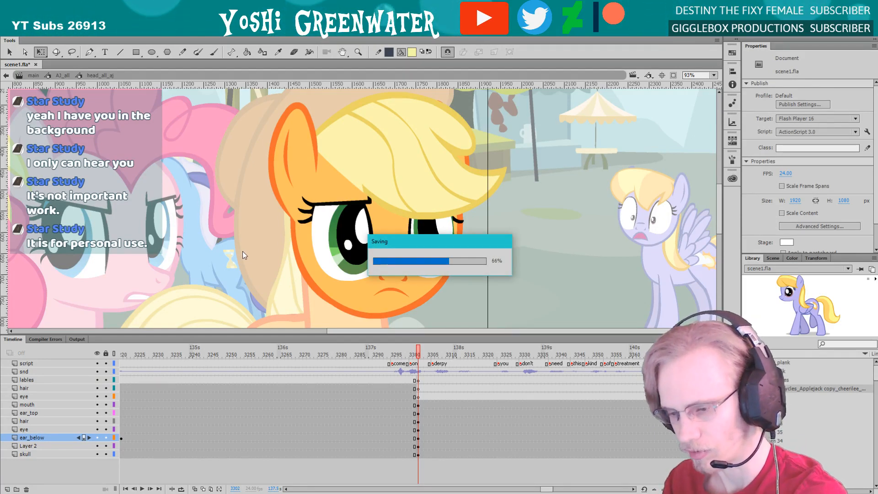
{"action": "left_click_drag", "start_coordinate": [256, 281], "coordinate": [263, 273]}
{"action": "double_click", "coordinate": [262, 277]}
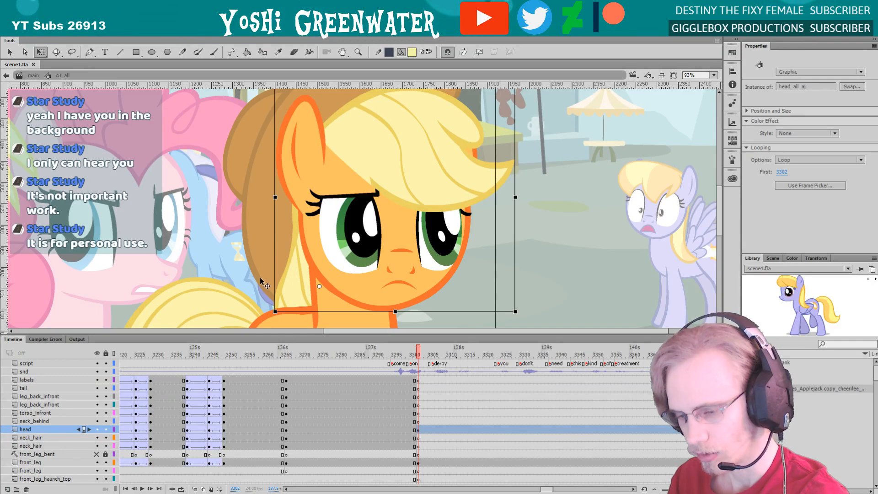
{"action": "key", "text": "F4"}
{"action": "left_click_drag", "start_coordinate": [383, 220], "coordinate": [380, 220]}
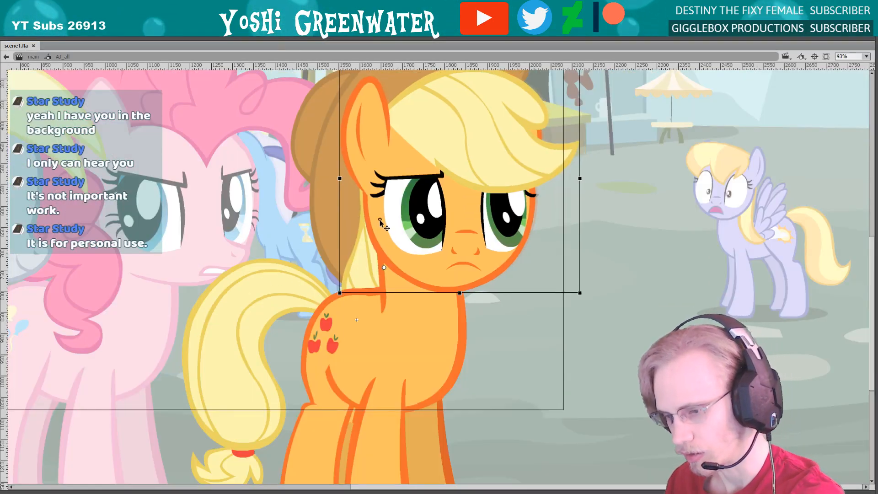
{"action": "key", "text": "F4"}
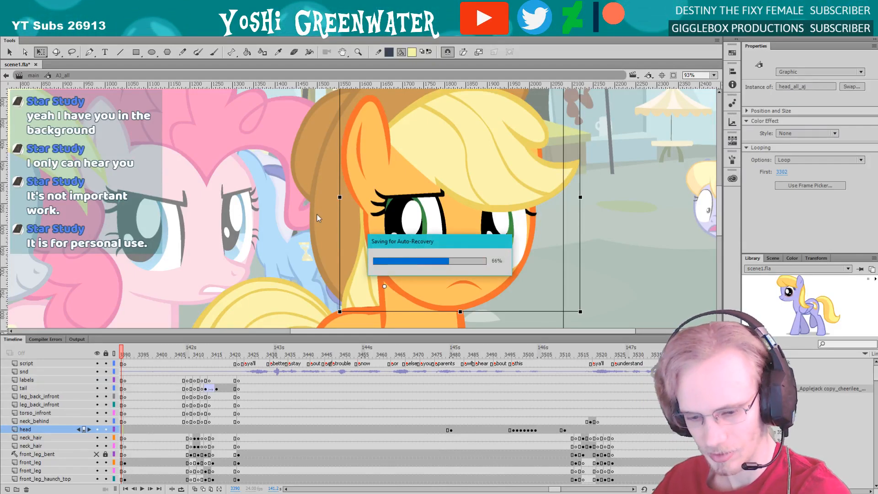
Play and scrub the orange pony's shot against the dialogue to check the timing of her eye movement
{"action": "key", "text": "alt+comma"}
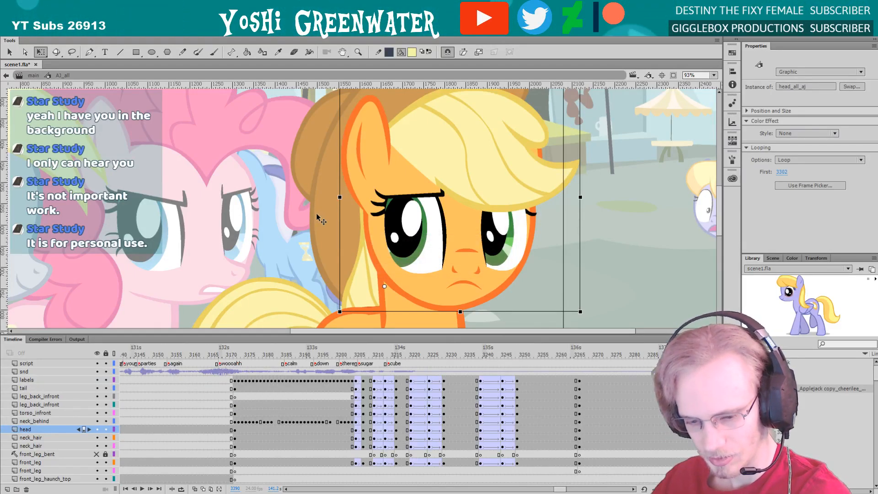
{"action": "left_click_drag", "start_coordinate": [540, 489], "coordinate": [550, 489]}
{"action": "key", "text": "Return"}
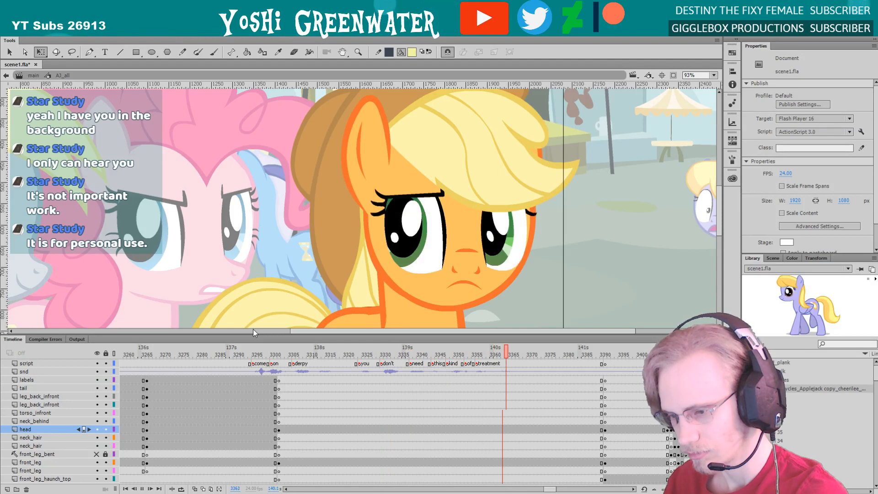
{"action": "key", "text": "Return"}
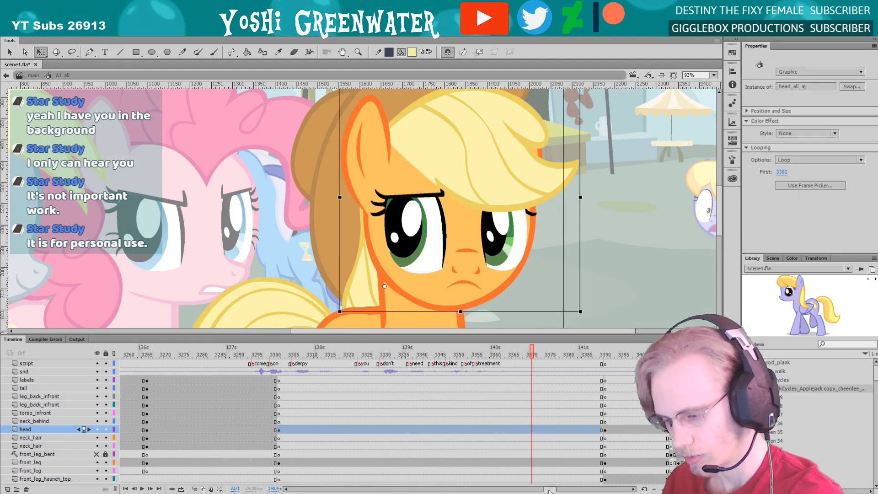
{"action": "left_click_drag", "start_coordinate": [549, 489], "coordinate": [550, 489]}
{"action": "left_click_drag", "start_coordinate": [395, 353], "coordinate": [432, 359]}
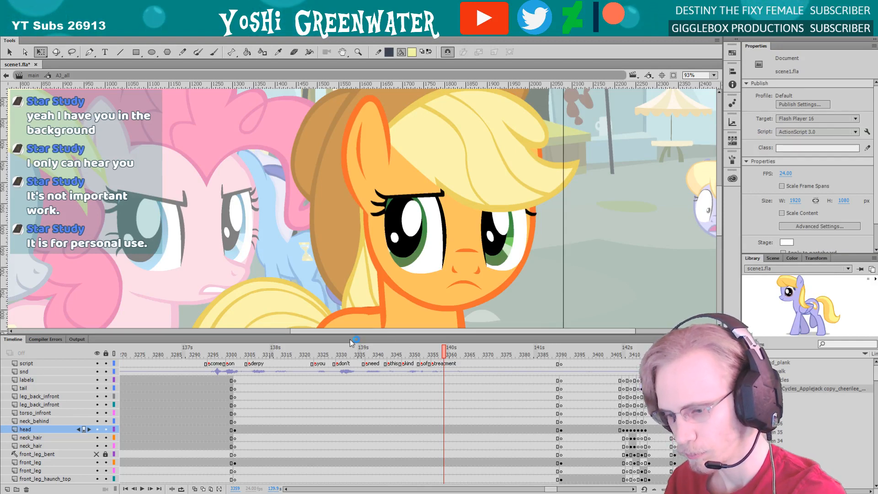
{"action": "left_click_drag", "start_coordinate": [350, 334], "coordinate": [349, 313]}
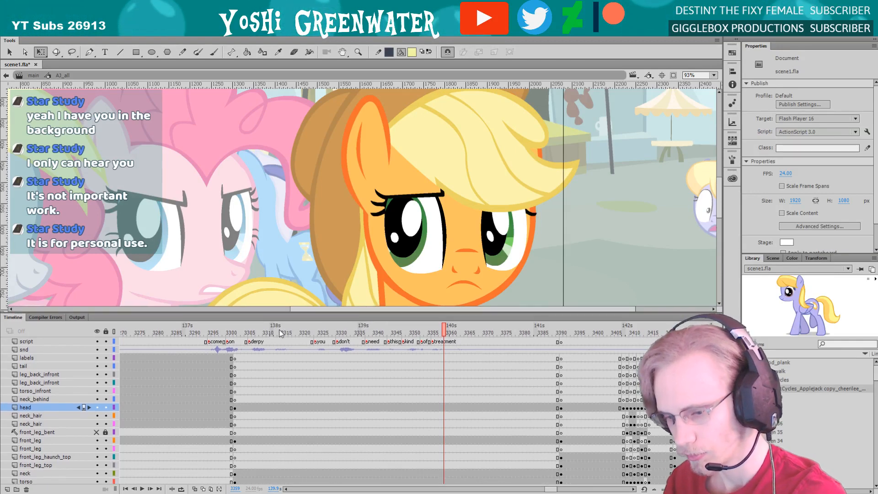
{"action": "left_click_drag", "start_coordinate": [294, 333], "coordinate": [440, 344]}
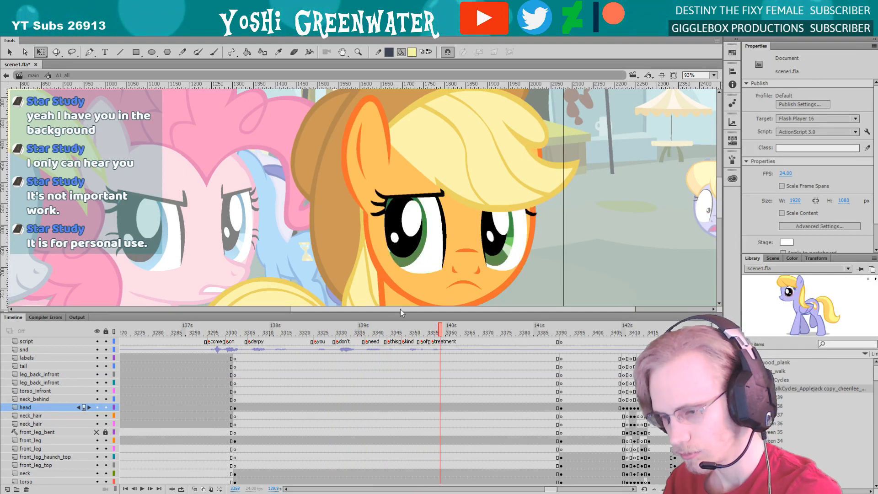
Return to the main scene and play the dialogue to check the ponies' eye movements together
{"action": "left_click", "coordinate": [34, 75]}
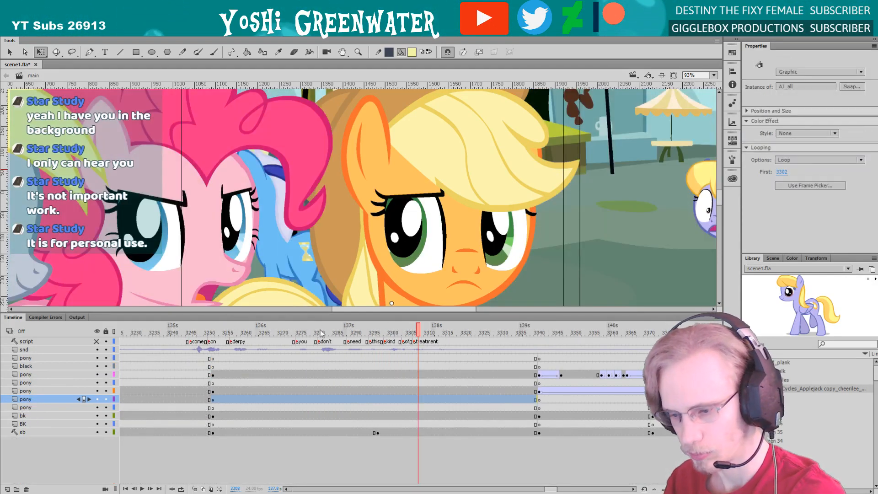
{"action": "left_click", "coordinate": [229, 331]}
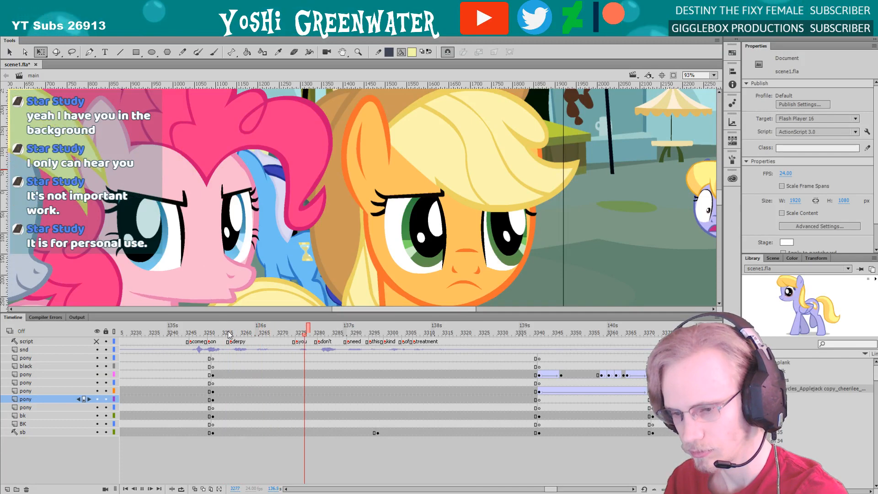
{"action": "key", "text": "Return"}
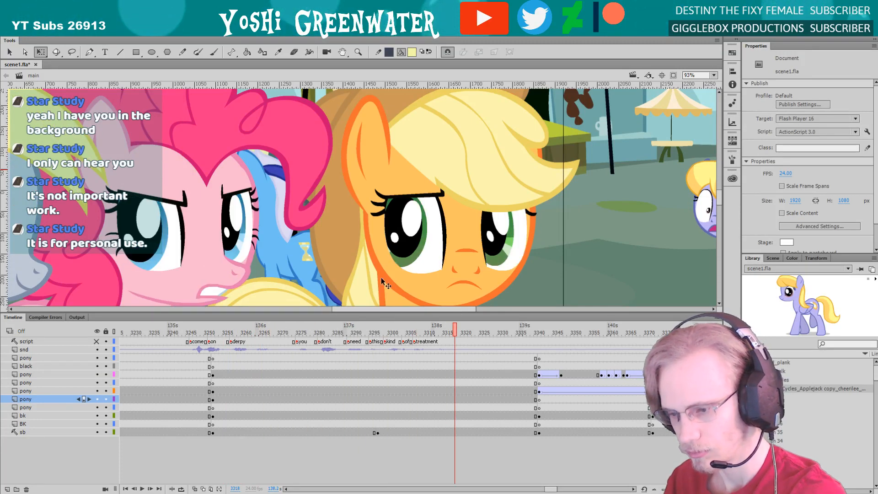
Open the orange pony's near eye and move the shines, pupil and iris keyframes from frame 3353 to frame 3341
{"action": "double_click", "coordinate": [406, 262]}
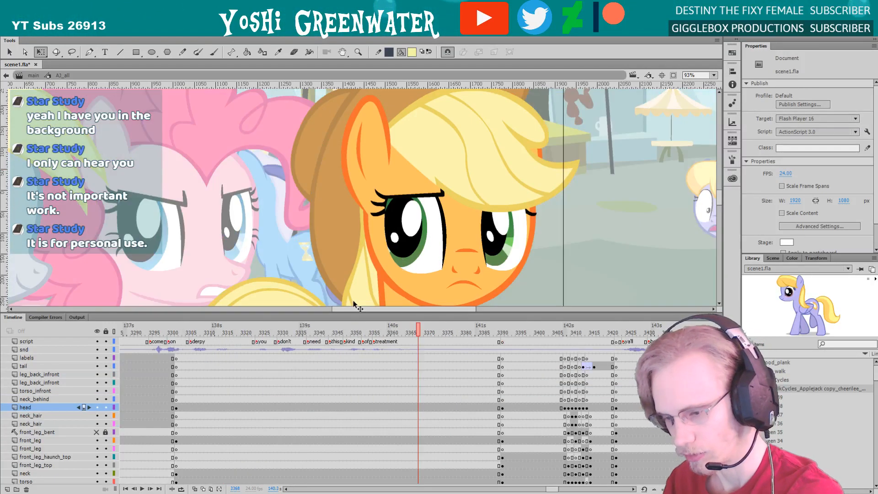
{"action": "double_click", "coordinate": [406, 259]}
{"action": "left_click", "coordinate": [405, 258]}
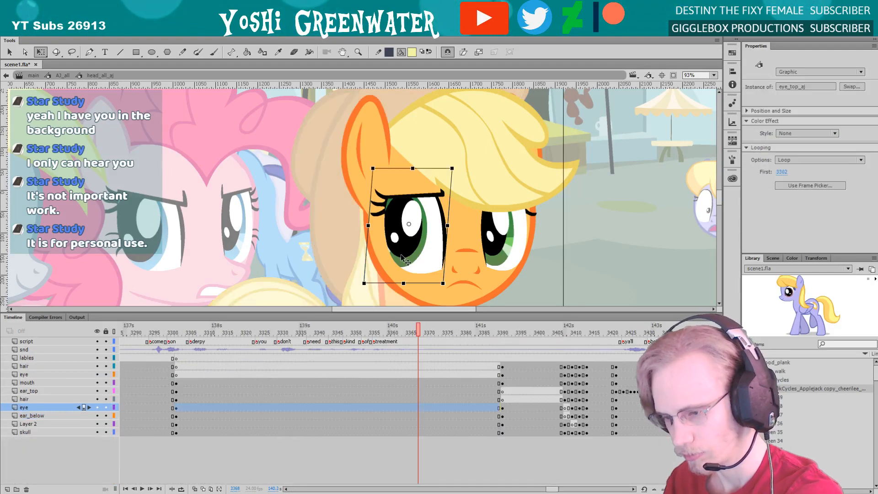
{"action": "double_click", "coordinate": [402, 257]}
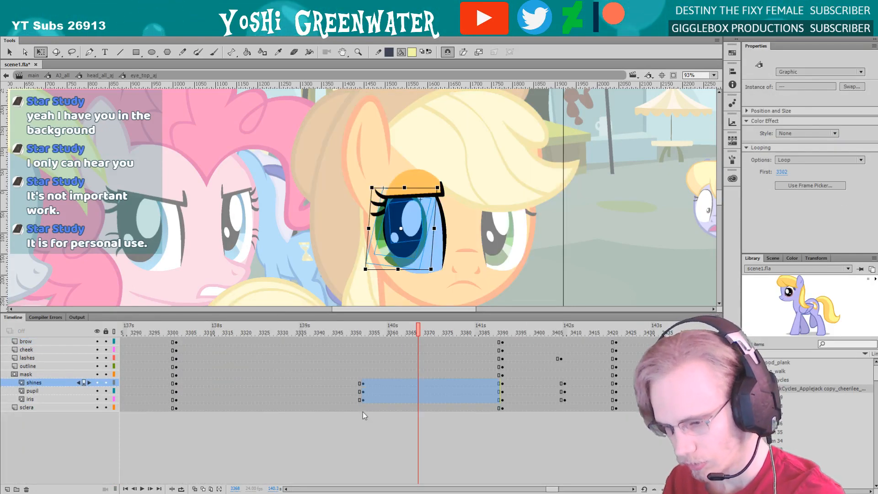
{"action": "left_click", "coordinate": [357, 332]}
{"action": "mouse_move", "coordinate": [356, 333]}
{"action": "left_mouse_down"}
{"action": "mouse_move", "coordinate": [347, 333]}
{"action": "mouse_move", "coordinate": [363, 333]}
{"action": "left_mouse_up"}
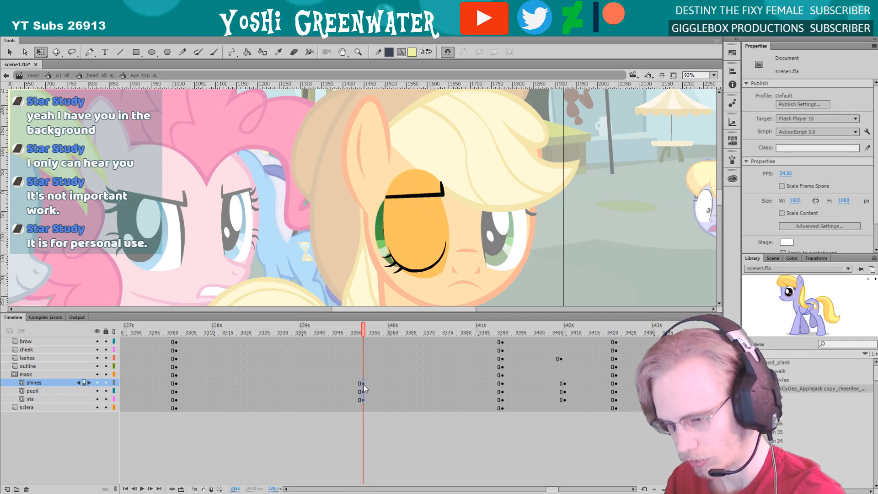
{"action": "mouse_move", "coordinate": [364, 384]}
{"action": "left_mouse_down"}
{"action": "mouse_move", "coordinate": [363, 401]}
{"action": "mouse_move", "coordinate": [318, 401]}
{"action": "left_mouse_up"}
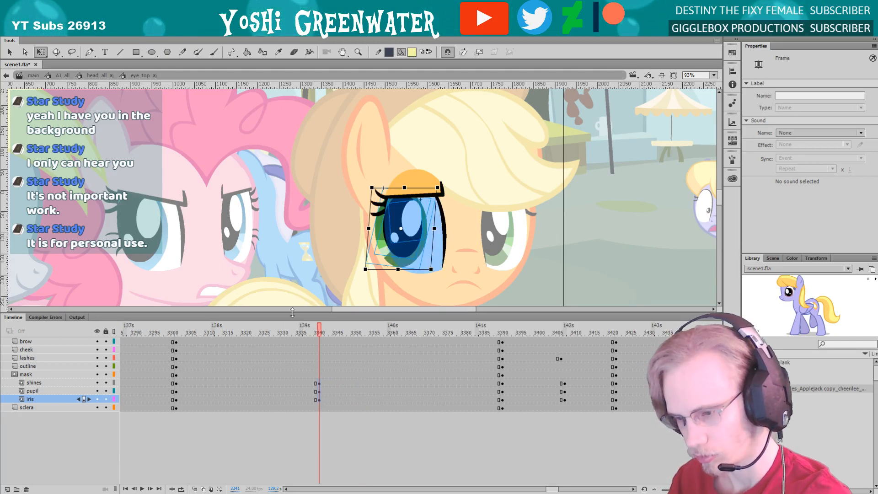
Play the near eye's movement and insert keyframes on the shines, pupil and iris layers at frame 3338
{"action": "left_click", "coordinate": [180, 333]}
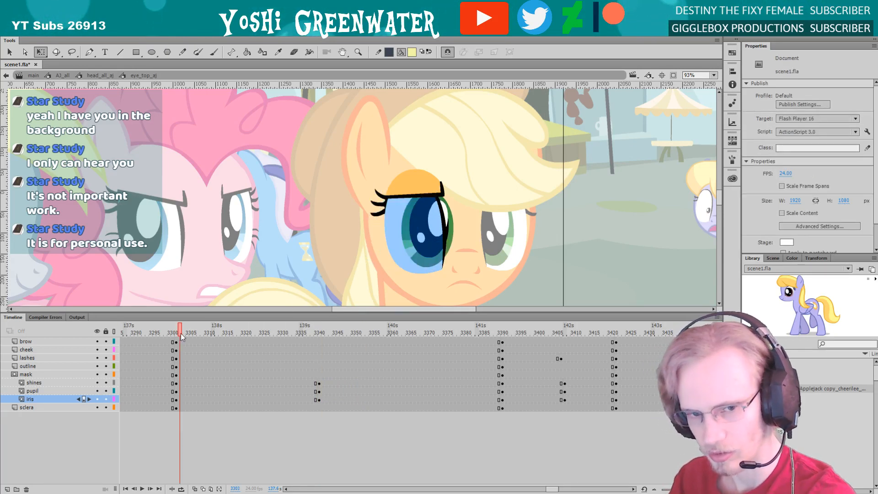
{"action": "key", "text": "Return"}
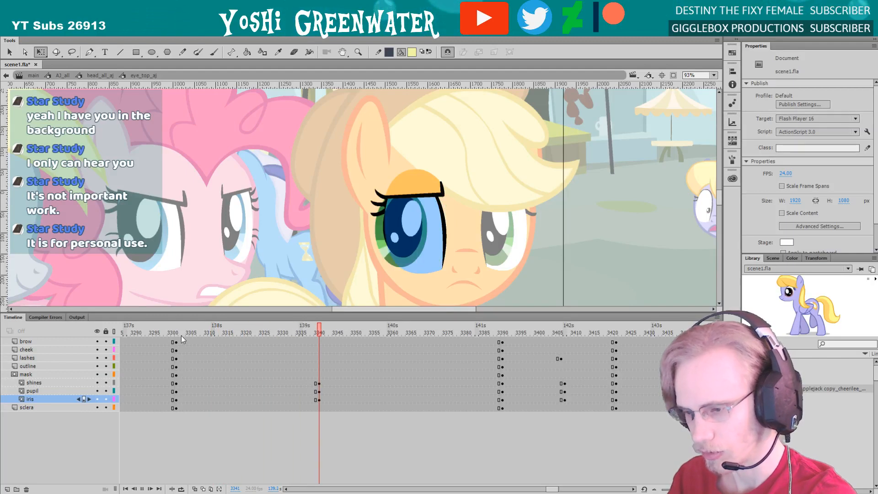
{"action": "key", "text": "Return"}
{"action": "key", "text": "comma"}
{"action": "key", "text": "comma"}
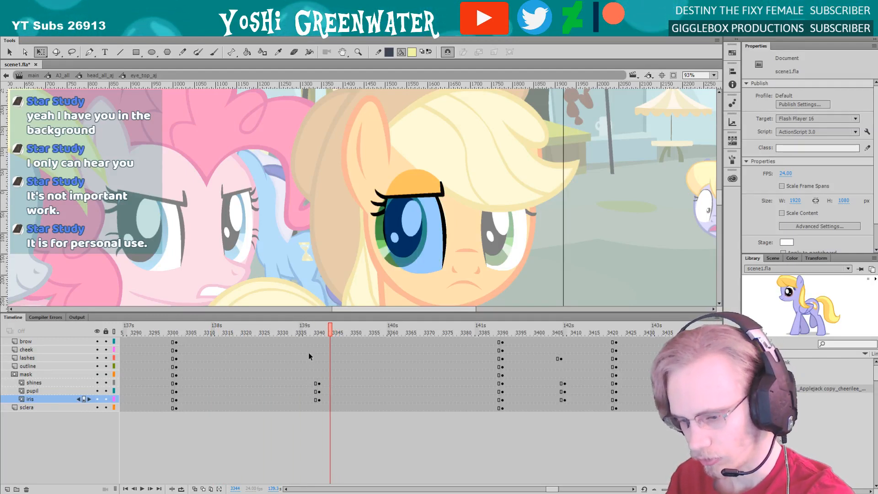
{"action": "left_click_drag", "start_coordinate": [309, 384], "coordinate": [309, 397]}
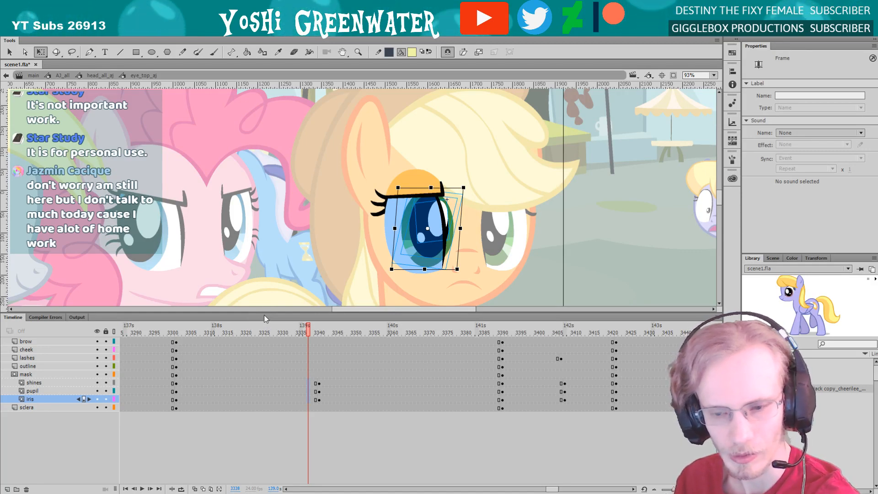
{"action": "left_click_drag", "start_coordinate": [266, 313], "coordinate": [266, 332]}
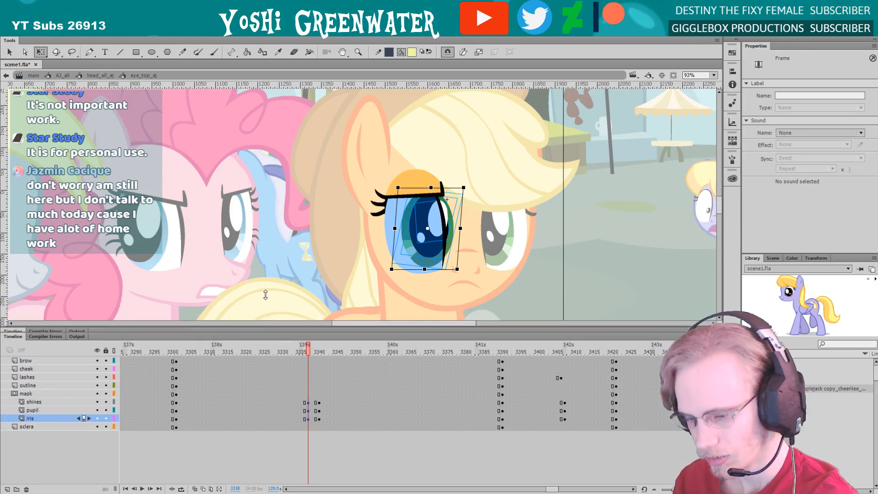
Lock all the near eye's layers except shines, pupil and iris, and select the contents of those three
{"action": "key", "text": "z"}
{"action": "left_click_drag", "start_coordinate": [344, 169], "coordinate": [423, 312]}
{"action": "key", "text": "q"}
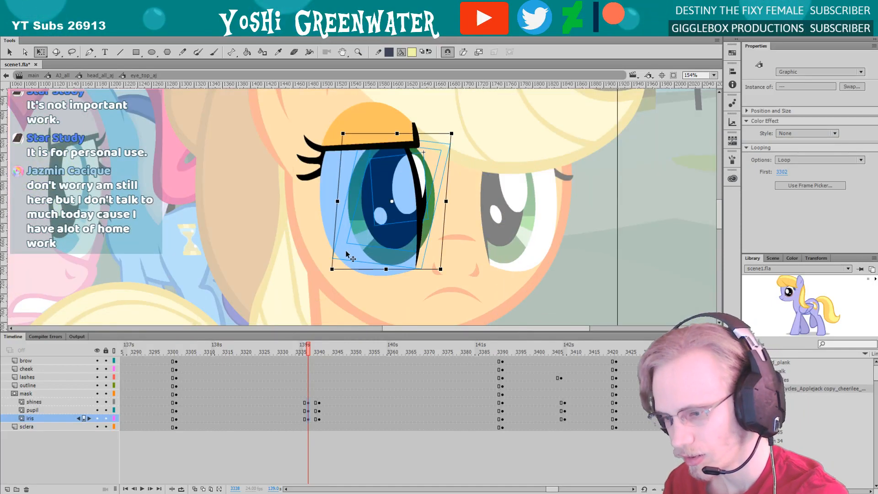
{"action": "left_click", "coordinate": [356, 236]}
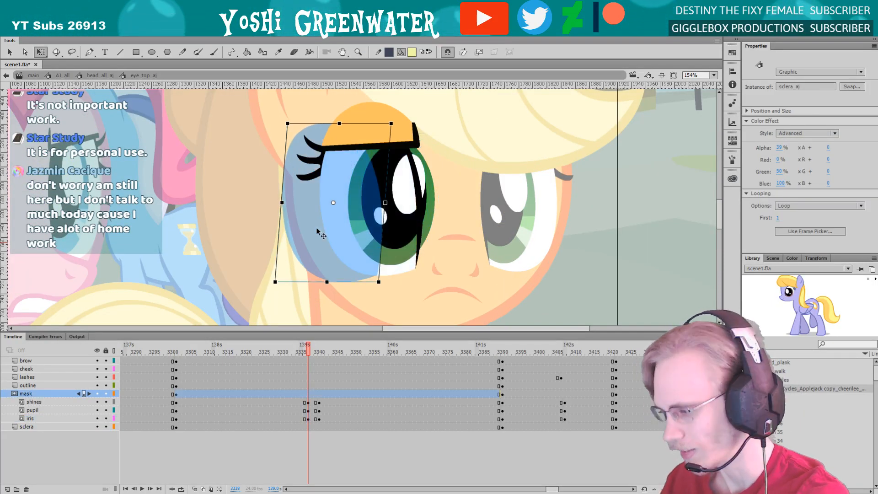
{"action": "left_click", "coordinate": [105, 419], "text": "alt"}
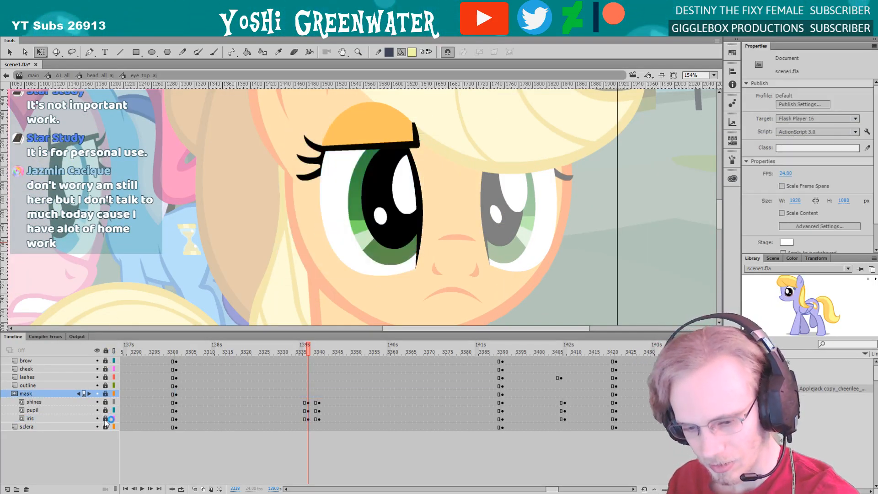
{"action": "left_click_drag", "start_coordinate": [315, 151], "coordinate": [425, 274]}
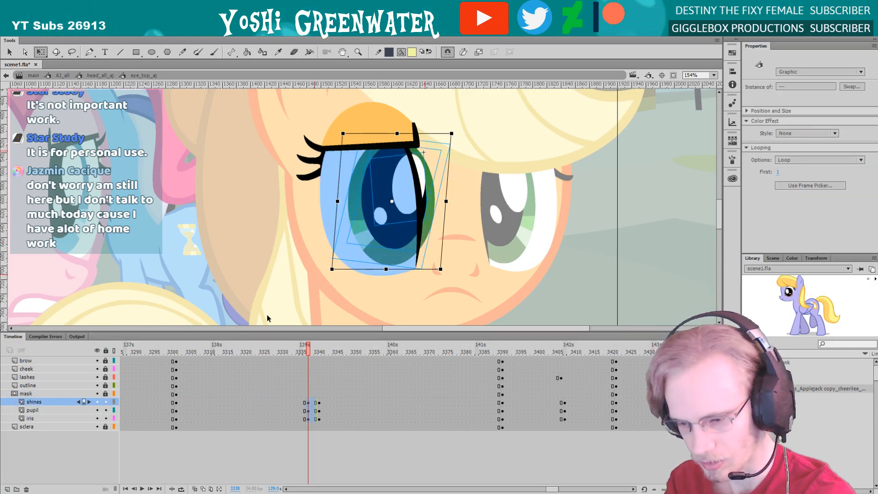
Create classic tweens on shines, pupil and iris between frames 3338 and 3341 with an ease of 100 out
{"action": "left_click_drag", "start_coordinate": [312, 332], "coordinate": [314, 345]}
{"action": "left_click_drag", "start_coordinate": [384, 286], "coordinate": [359, 294]}
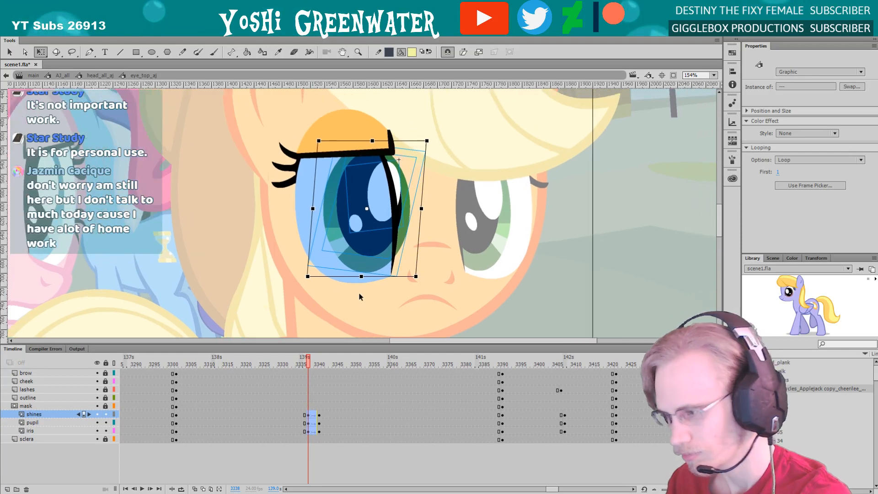
{"action": "left_click", "coordinate": [313, 414]}
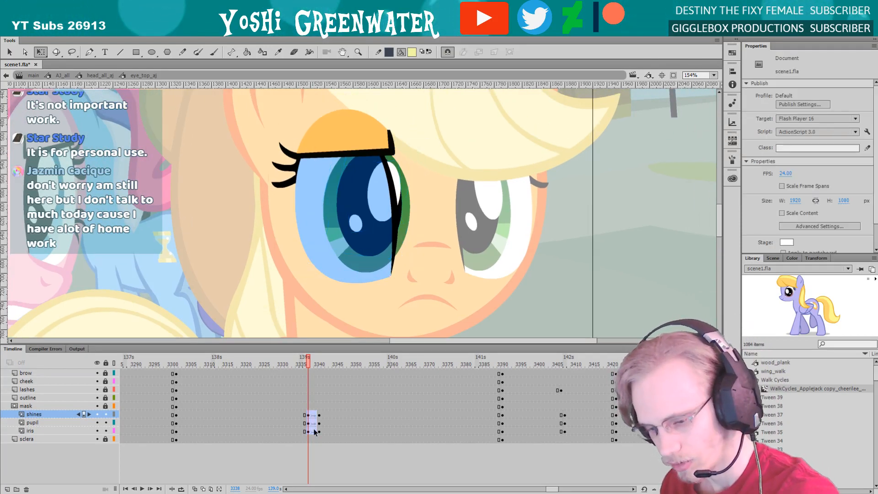
{"action": "left_click", "coordinate": [847, 148]}
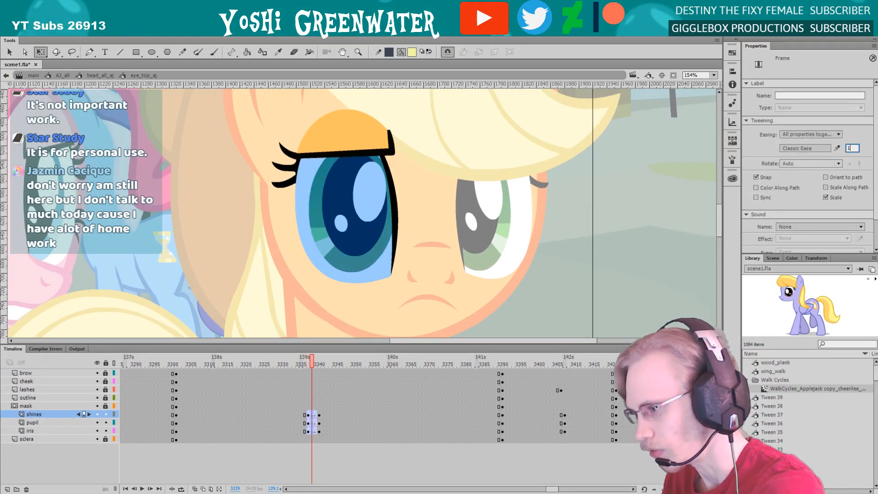
{"action": "type", "text": "00"}
{"action": "key", "text": "Return"}
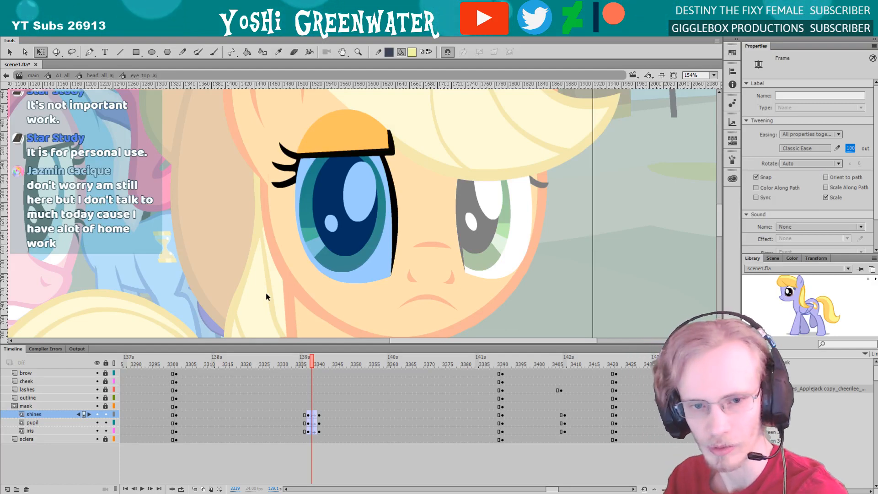
Play the tweened eye movement to check its speed and timing
{"action": "left_click_drag", "start_coordinate": [267, 282], "coordinate": [280, 287]}
{"action": "left_click", "coordinate": [286, 362]}
{"action": "left_click_drag", "start_coordinate": [270, 316], "coordinate": [248, 323]}
{"action": "key", "text": "Return"}
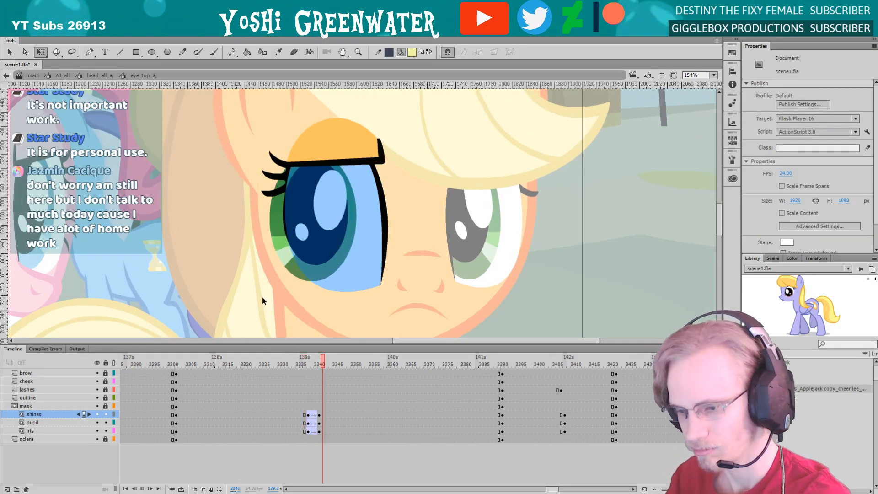
{"action": "key", "text": "Return"}
Move the tween's starting keyframes on shines, pupil and iris to frame 3339 and replay the eye movement
{"action": "left_click", "coordinate": [308, 364]}
{"action": "left_click_drag", "start_coordinate": [308, 431], "coordinate": [311, 418]}
{"action": "left_click", "coordinate": [283, 363]}
{"action": "left_click", "coordinate": [270, 274]}
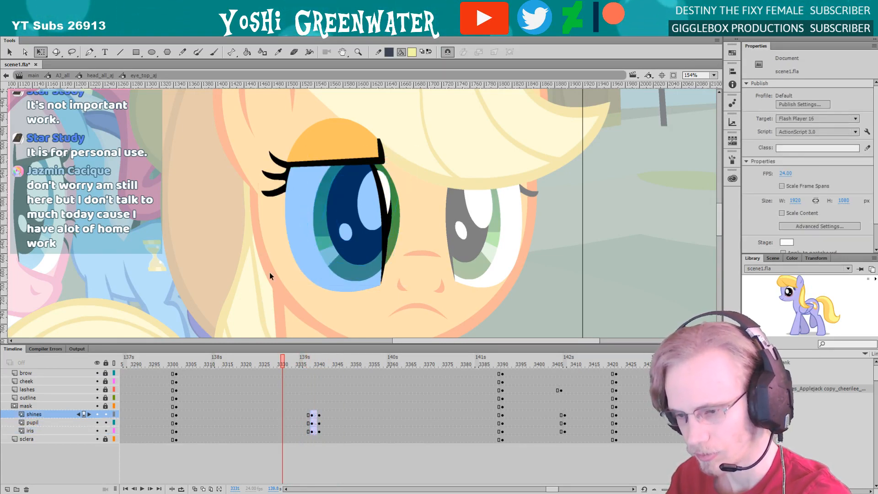
{"action": "key", "text": "Return"}
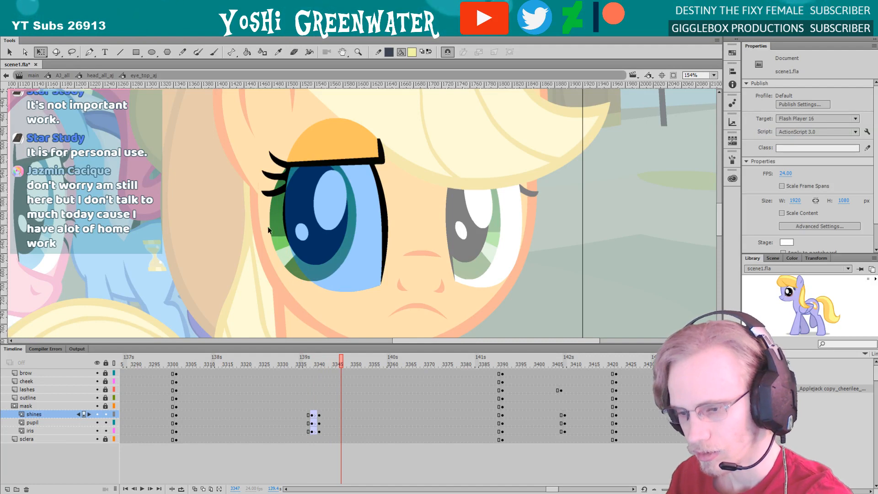
Skew the near eye's iris, pupil and shines slightly and widen them a little in the pose after the eye movement
{"action": "left_click_drag", "start_coordinate": [308, 266], "coordinate": [287, 249]}
{"action": "left_click_drag", "start_coordinate": [285, 284], "coordinate": [291, 284]}
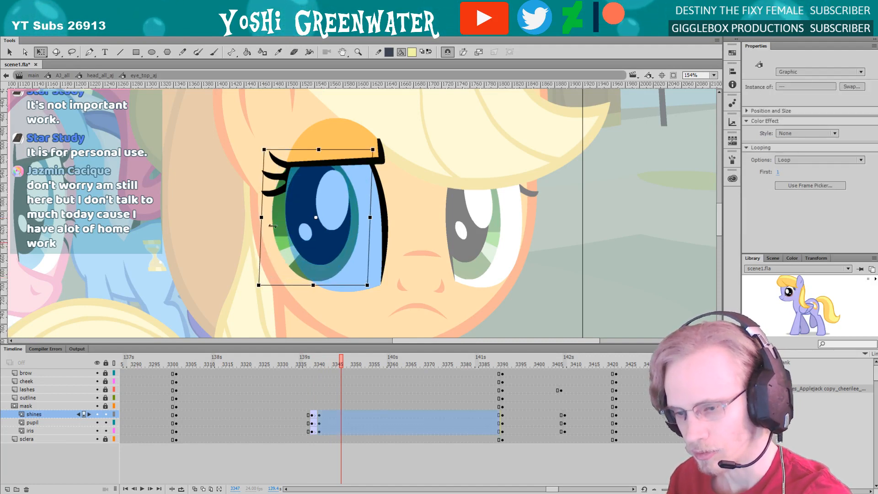
{"action": "left_click_drag", "start_coordinate": [261, 215], "coordinate": [260, 215]}
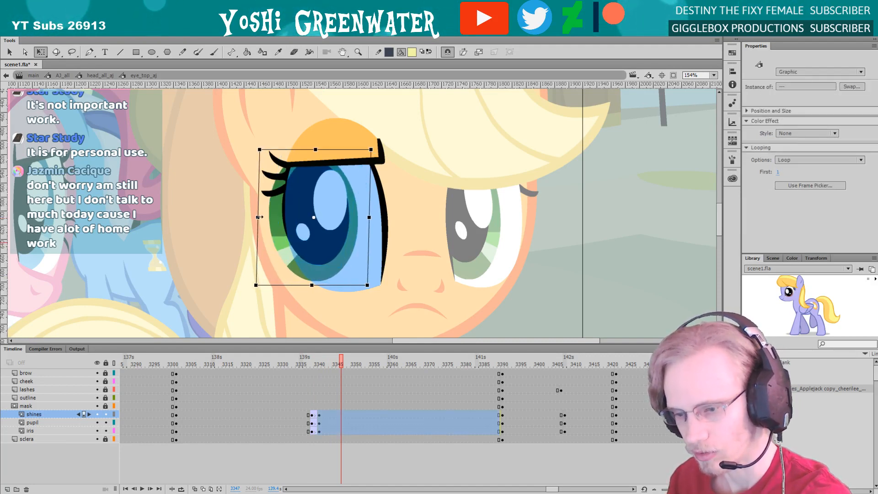
Replay the near eye's movement, then return to the head symbol and save the file
{"action": "left_click", "coordinate": [286, 365]}
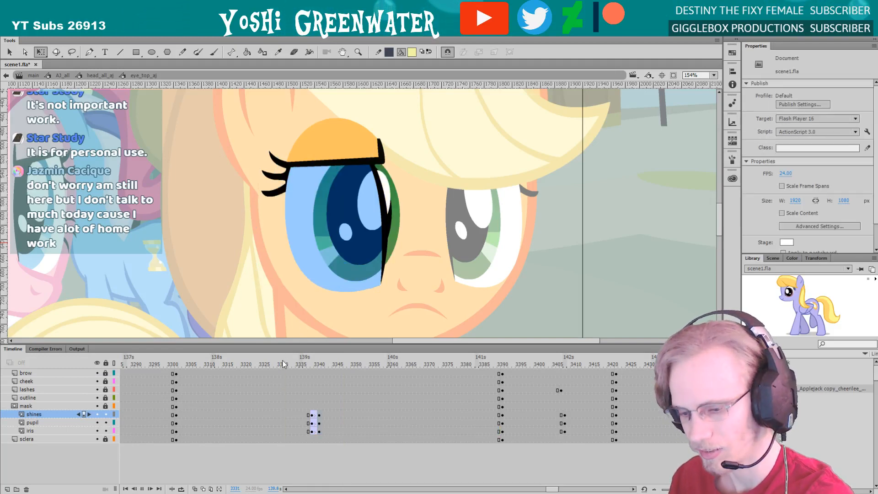
{"action": "key", "text": "Return"}
{"action": "key", "text": "Return"}
{"action": "double_click", "coordinate": [272, 331]}
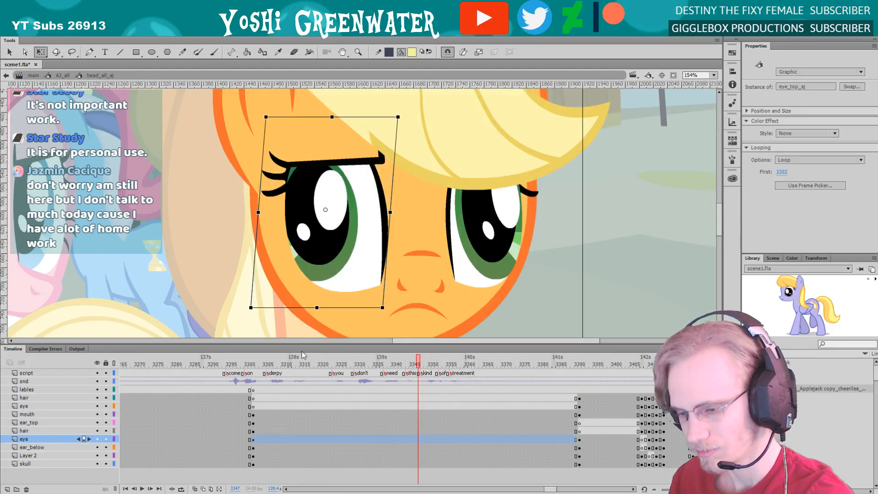
{"action": "left_click_drag", "start_coordinate": [224, 293], "coordinate": [201, 282]}
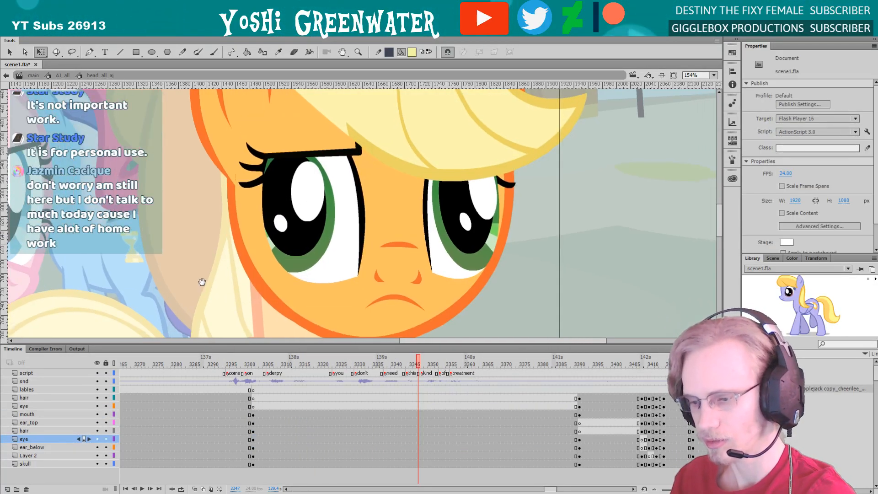
{"action": "key", "text": "ctrl+s"}
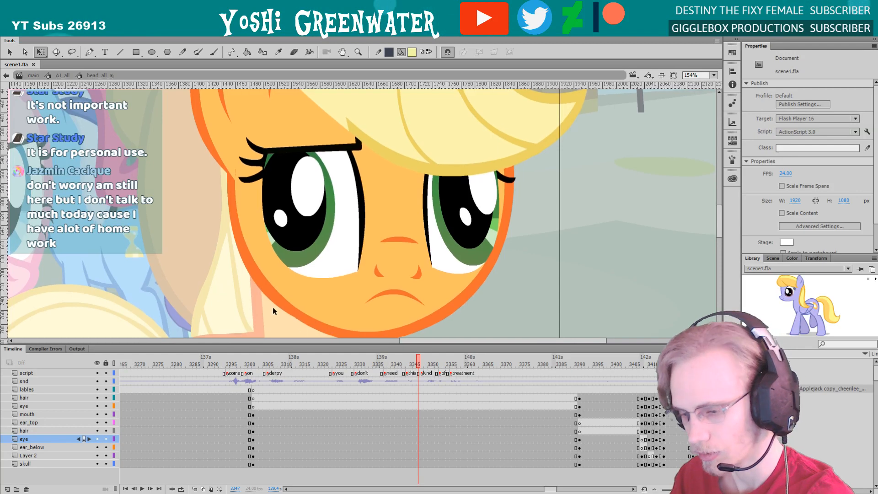
Step through the head's frames around 3336 to check where the near eye starts moving
{"action": "left_click_drag", "start_coordinate": [349, 367], "coordinate": [359, 365]}
{"action": "key", "text": "period"}
{"action": "key", "text": "period"}
{"action": "key", "text": "period"}
{"action": "key", "text": "period"}
{"action": "key", "text": "period"}
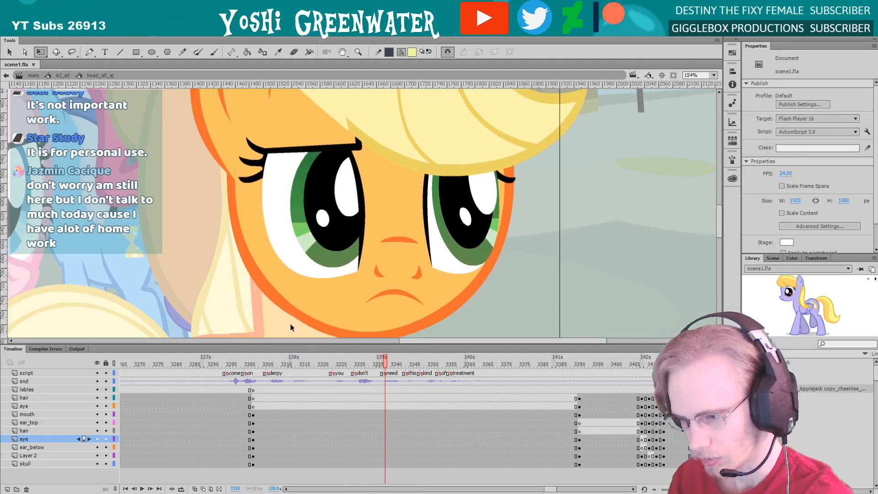
Open the far eye for editing, lock all its layers except shines, pupil and iris, and select their contents
{"action": "double_click", "coordinate": [453, 227]}
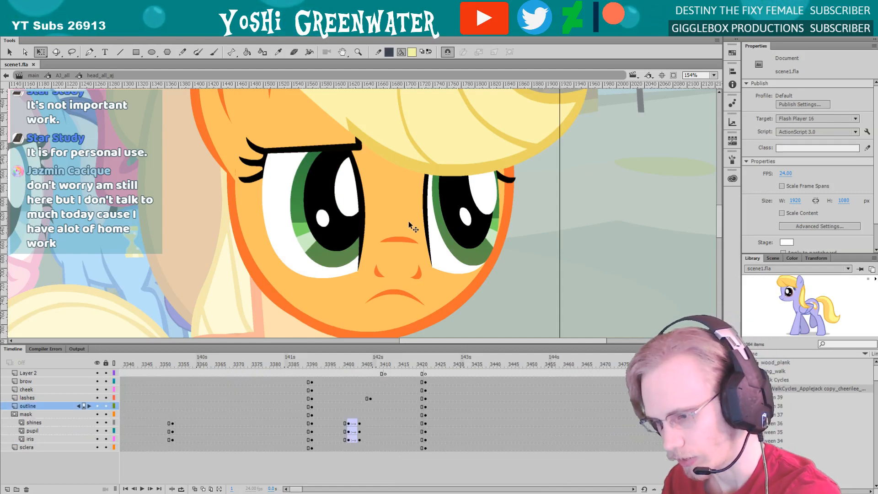
{"action": "left_click_drag", "start_coordinate": [416, 157], "coordinate": [482, 232]}
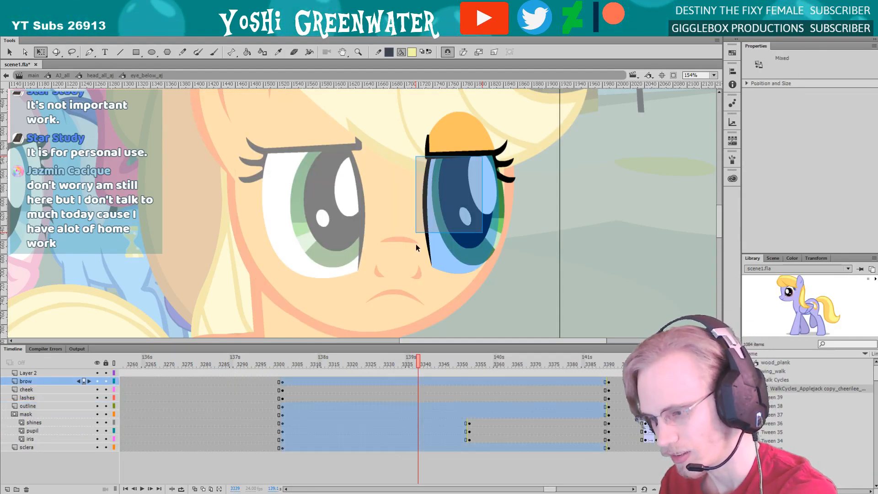
{"action": "left_click", "coordinate": [106, 363]}
{"action": "left_click_drag", "start_coordinate": [105, 439], "coordinate": [106, 422]}
{"action": "key", "text": "ctrl+a"}
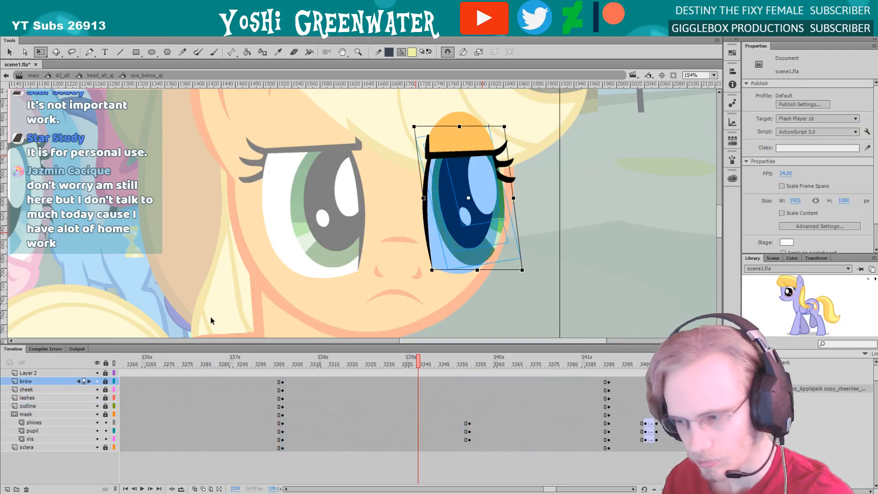
Narrow and skew the far eye's iris, pupil and shines at frame 3339, nudge them right, and return to the head
{"action": "left_click_drag", "start_coordinate": [448, 270], "coordinate": [399, 246]}
{"action": "left_click_drag", "start_coordinate": [447, 233], "coordinate": [453, 233]}
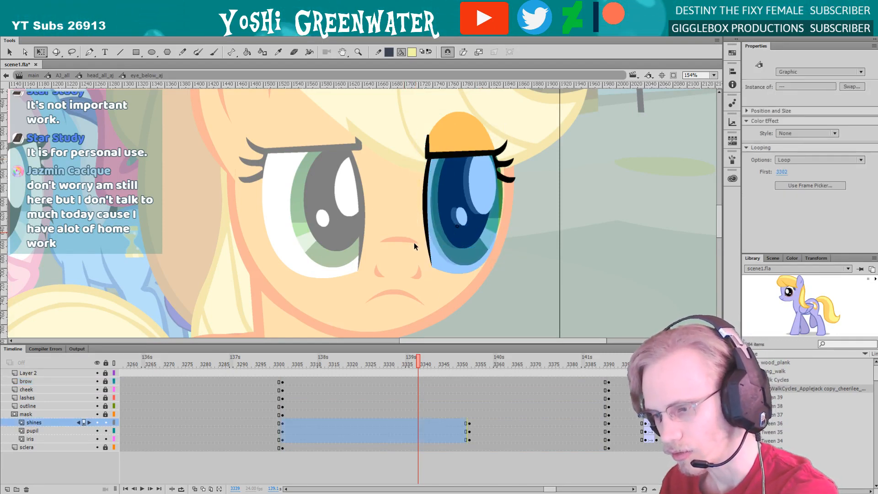
{"action": "left_click_drag", "start_coordinate": [428, 199], "coordinate": [425, 199]}
{"action": "left_click_drag", "start_coordinate": [452, 270], "coordinate": [455, 270]}
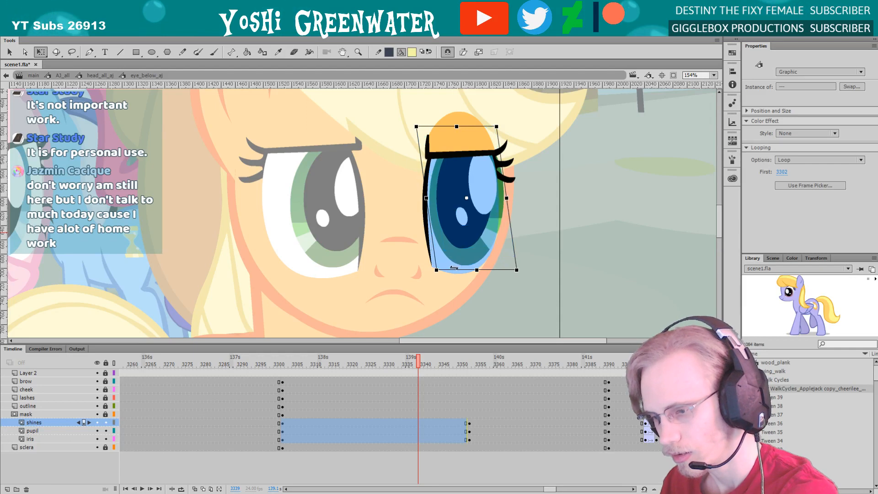
{"action": "left_click_drag", "start_coordinate": [432, 128], "coordinate": [435, 128]}
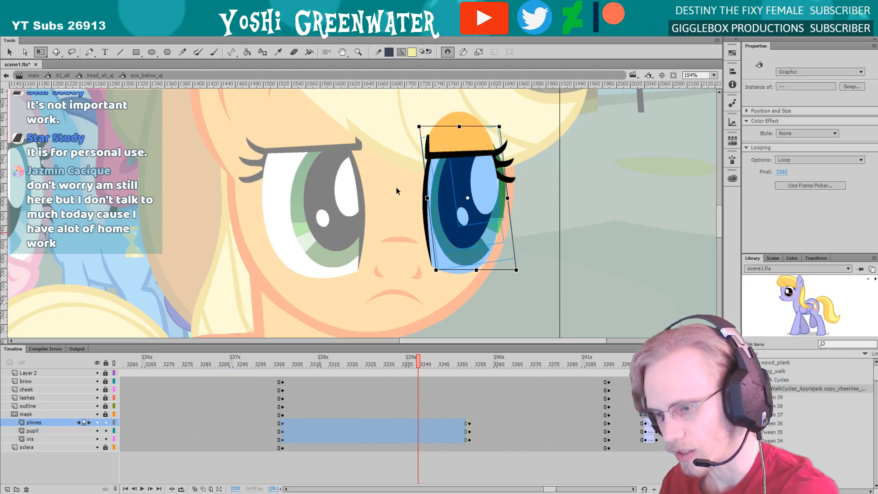
{"action": "key", "text": "Right"}
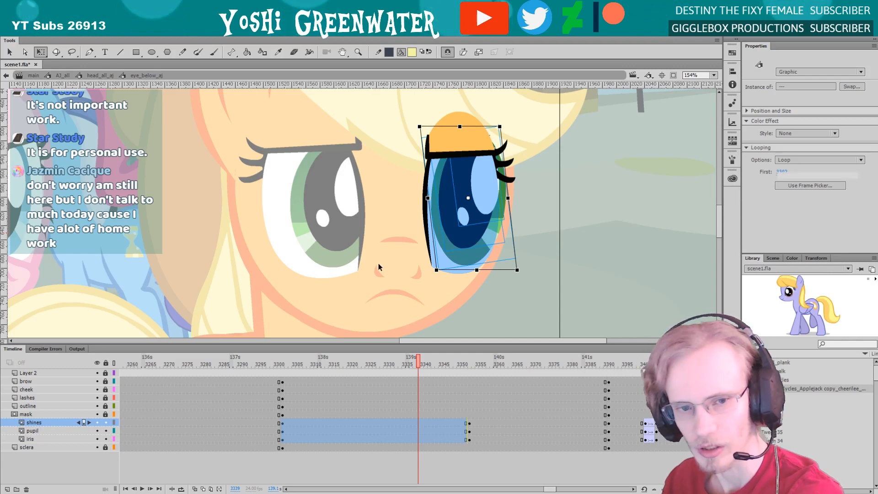
{"action": "double_click", "coordinate": [379, 265]}
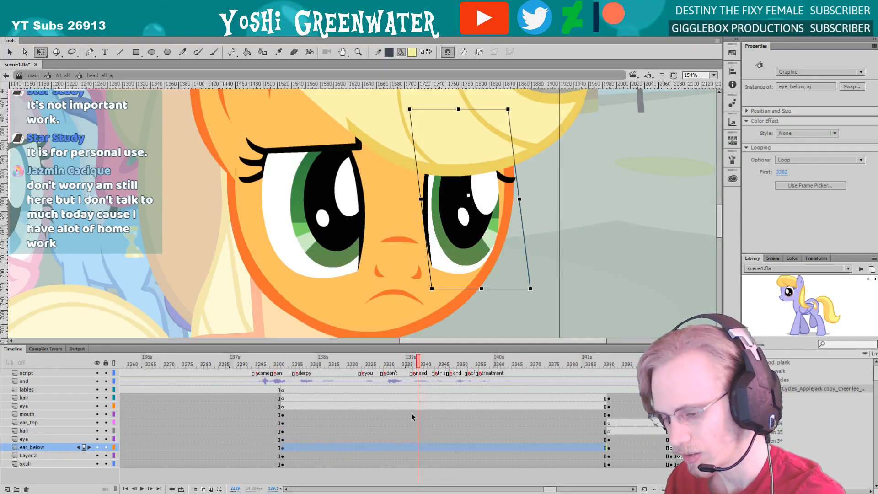
Reopen the far eye and skew its iris, pupil and shines slightly more at frame 3339, then return to the head
{"action": "scroll", "coordinate": [534, 460], "scroll_direction": "right", "scroll_amount": 1}
{"action": "left_click_drag", "start_coordinate": [355, 343], "coordinate": [573, 343]}
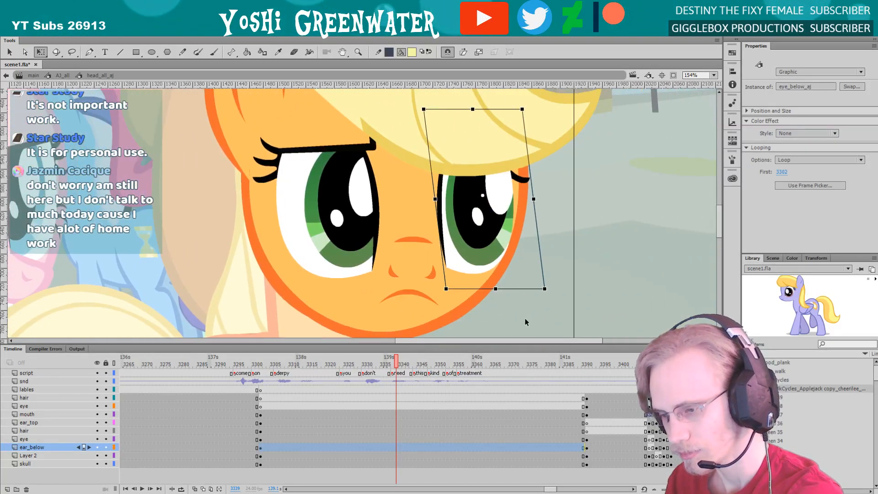
{"action": "double_click", "coordinate": [460, 251]}
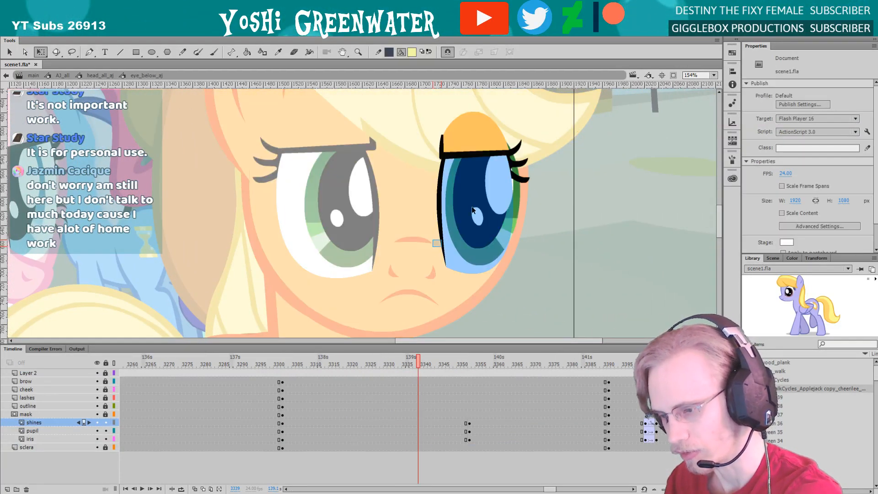
{"action": "key", "text": "ctrl+a"}
{"action": "left_click_drag", "start_coordinate": [465, 266], "coordinate": [461, 265]}
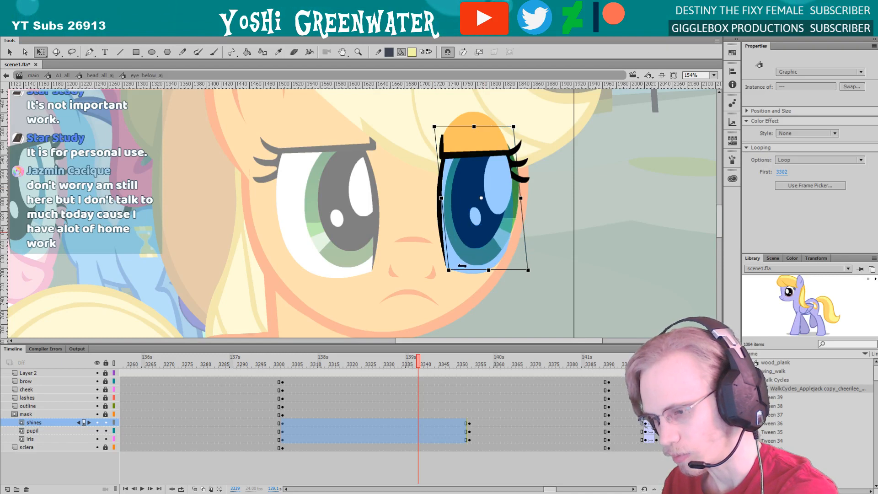
{"action": "double_click", "coordinate": [377, 281]}
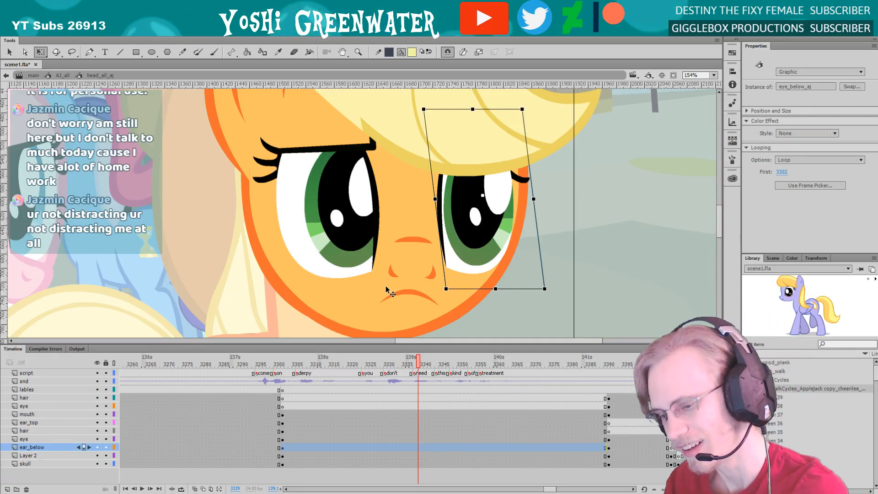
{"action": "left_click_drag", "start_coordinate": [550, 488], "coordinate": [550, 488]}
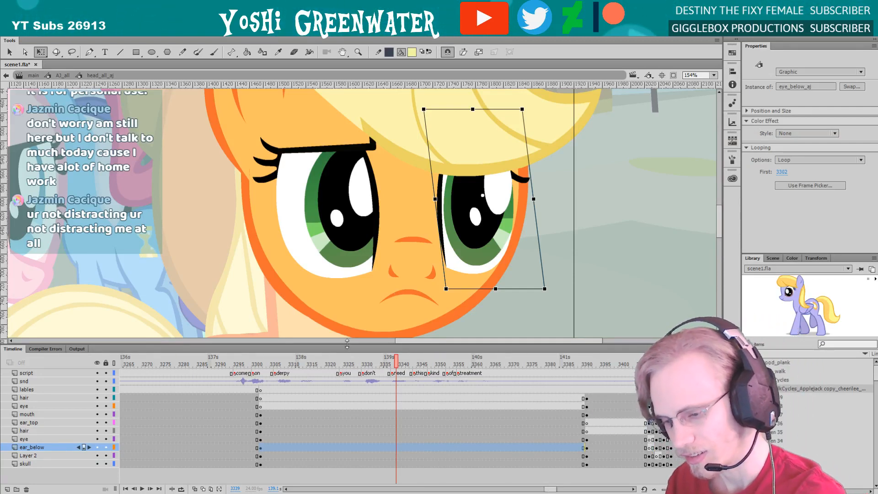
{"action": "left_click_drag", "start_coordinate": [347, 344], "coordinate": [341, 342]}
{"action": "left_click", "coordinate": [326, 346]}
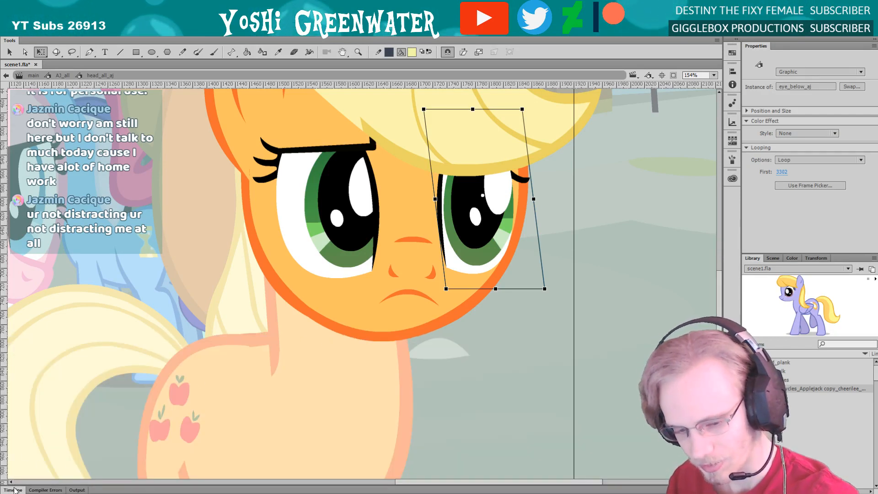
{"action": "left_click", "coordinate": [14, 490]}
Step back and forth through frames 3328 to 3340 to compare both eyes and find the frame where the near eye moves
{"action": "left_click", "coordinate": [356, 361]}
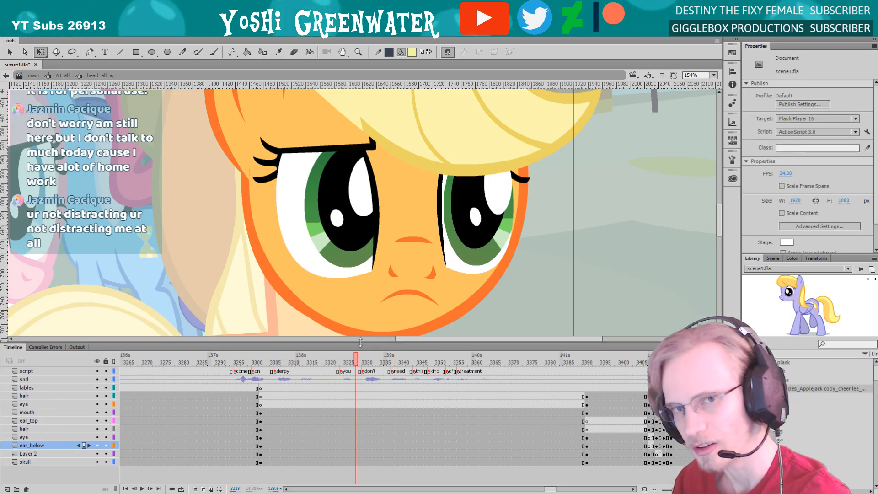
{"action": "key", "text": "period"}
{"action": "key", "text": "period"}
{"action": "key", "text": "period"}
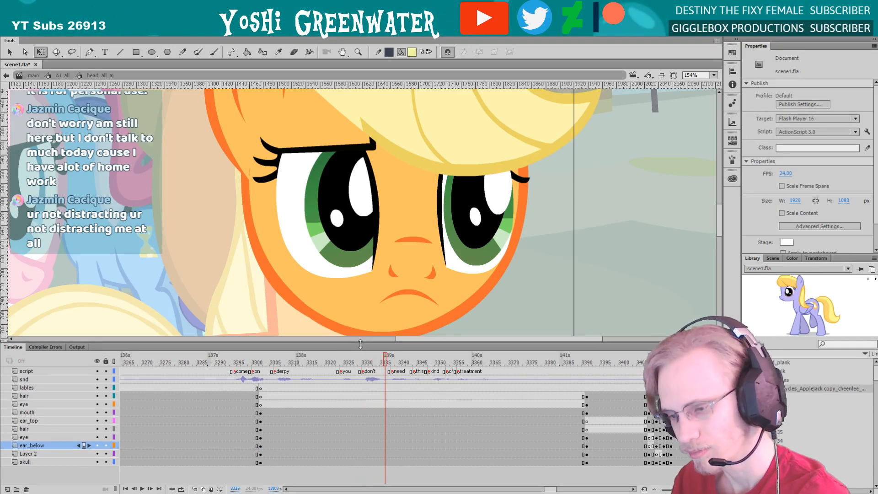
{"action": "key", "text": "period"}
{"action": "key", "text": "period"}
{"action": "key", "text": "comma"}
{"action": "key", "text": "comma"}
{"action": "key", "text": "comma"}
{"action": "key", "text": "comma"}
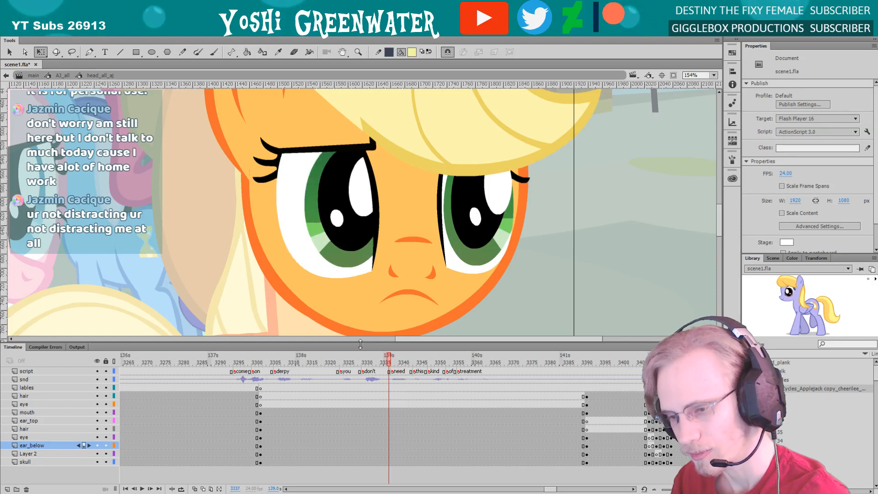
{"action": "key", "text": "period"}
{"action": "key", "text": "period"}
{"action": "key", "text": "period"}
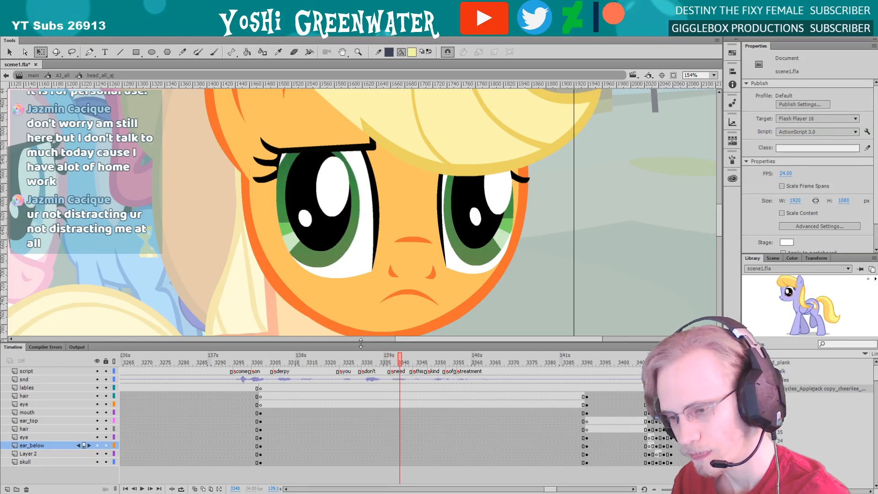
Inside the far eye, add keyframes on shines, pupil and iris at frame 3340 and move their following keyframes to frame 3342
{"action": "double_click", "coordinate": [444, 245]}
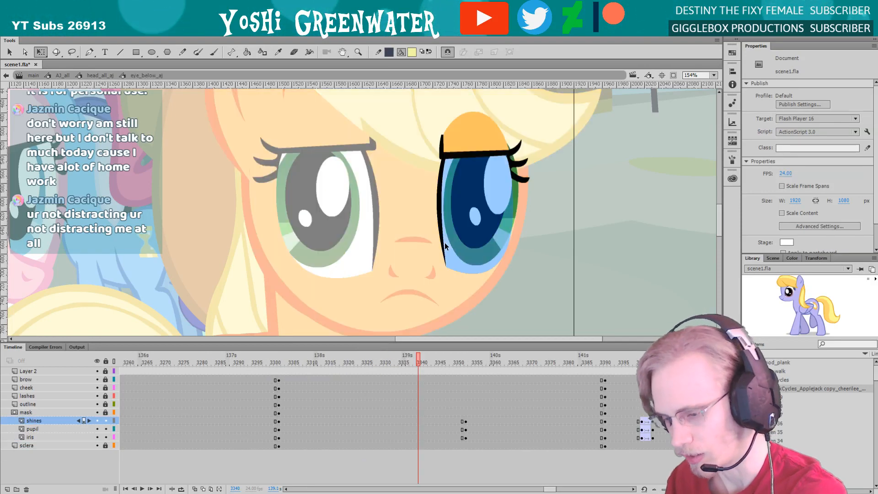
{"action": "left_click", "coordinate": [418, 435]}
{"action": "left_click_drag", "start_coordinate": [465, 435], "coordinate": [421, 431]}
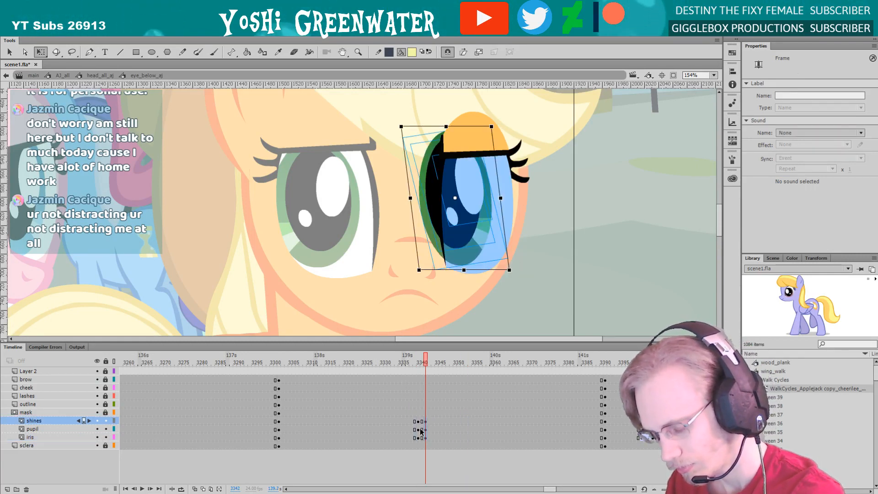
Create classic tweens on the far eye's shines, pupil and iris between frames 3340 and 3342 with an ease of 100 out
{"action": "left_click", "coordinate": [421, 421]}
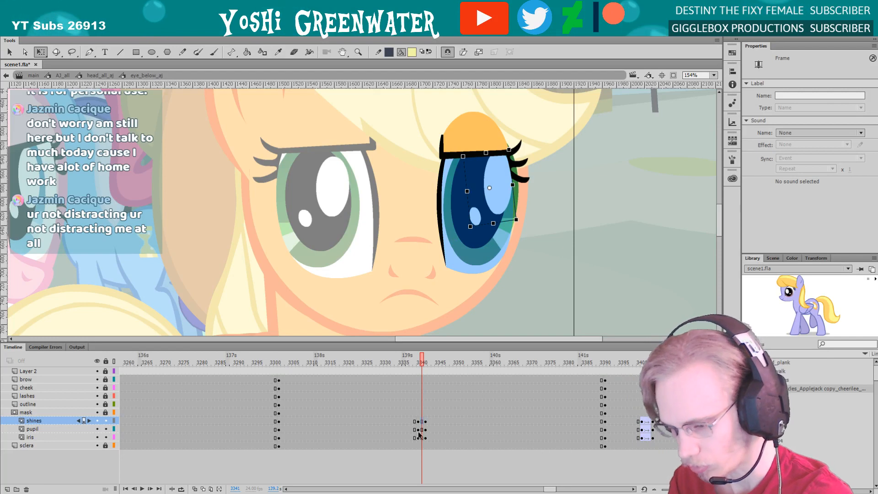
{"action": "left_click_drag", "start_coordinate": [420, 422], "coordinate": [421, 437]}
{"action": "key", "text": "F3"}
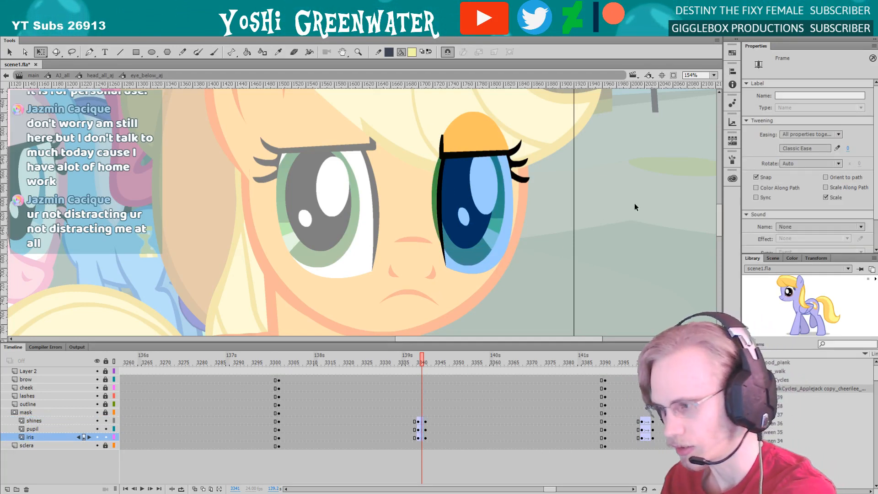
{"action": "left_click", "coordinate": [847, 149]}
{"action": "type", "text": "100"}
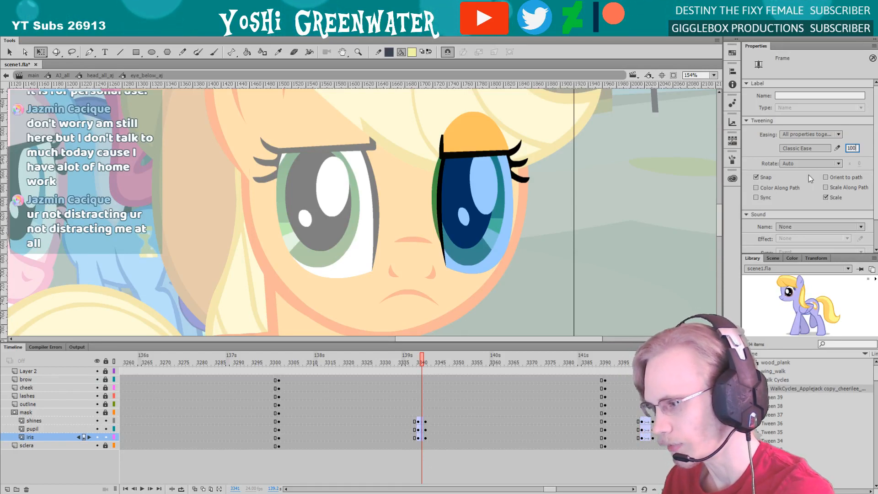
{"action": "key", "text": "Return"}
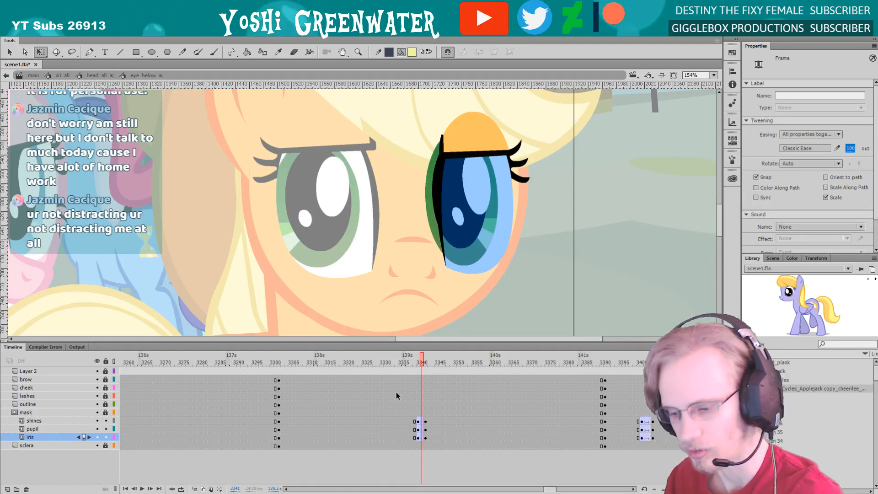
Step through the far eye's tween and, in the pose following it, skew and slightly widen the iris, pupil and shines
{"action": "left_click", "coordinate": [405, 362]}
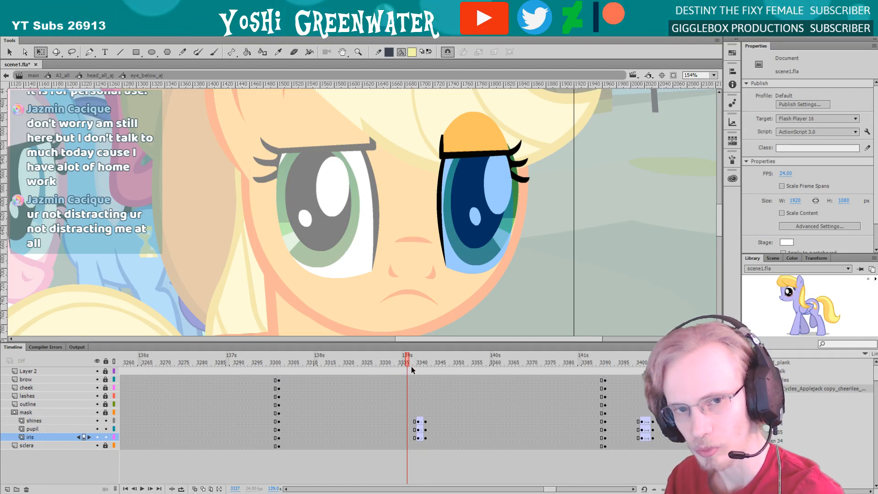
{"action": "key", "text": "period"}
{"action": "key", "text": "period"}
{"action": "key", "text": "period"}
{"action": "key", "text": "period"}
{"action": "key", "text": "period"}
{"action": "key", "text": "period"}
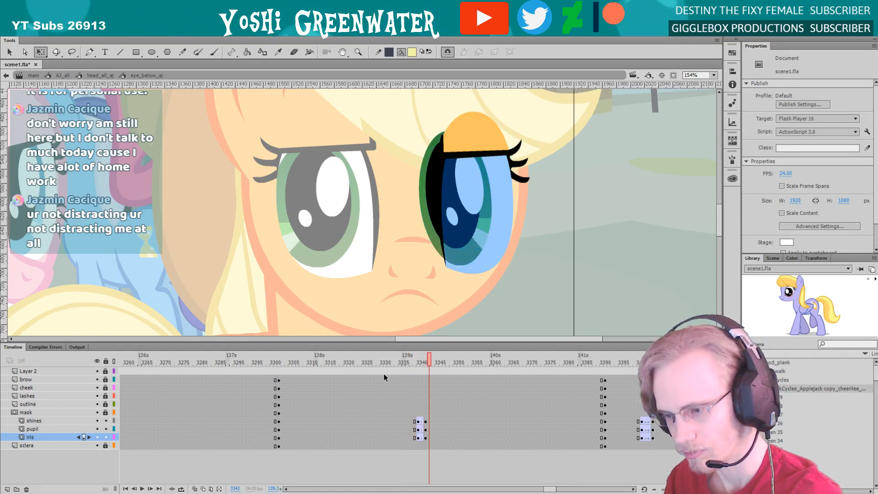
{"action": "left_click", "coordinate": [428, 165]}
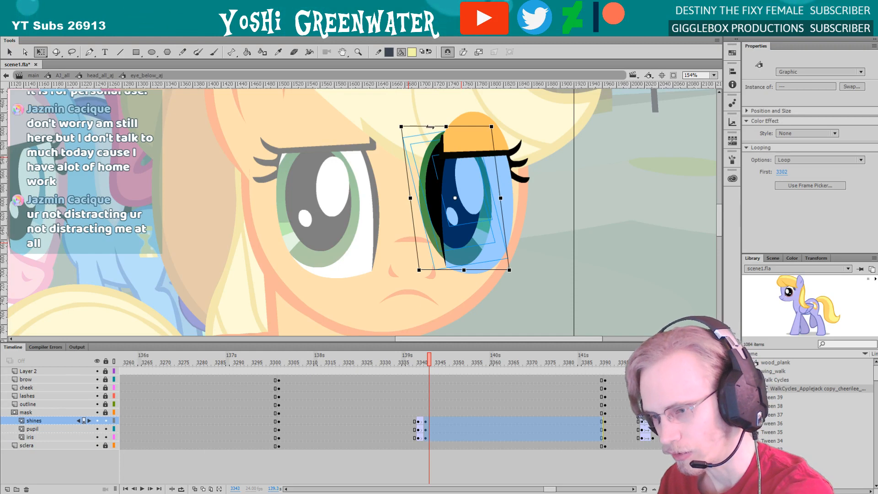
{"action": "left_click_drag", "start_coordinate": [430, 126], "coordinate": [437, 127]}
{"action": "left_click_drag", "start_coordinate": [505, 198], "coordinate": [508, 198]}
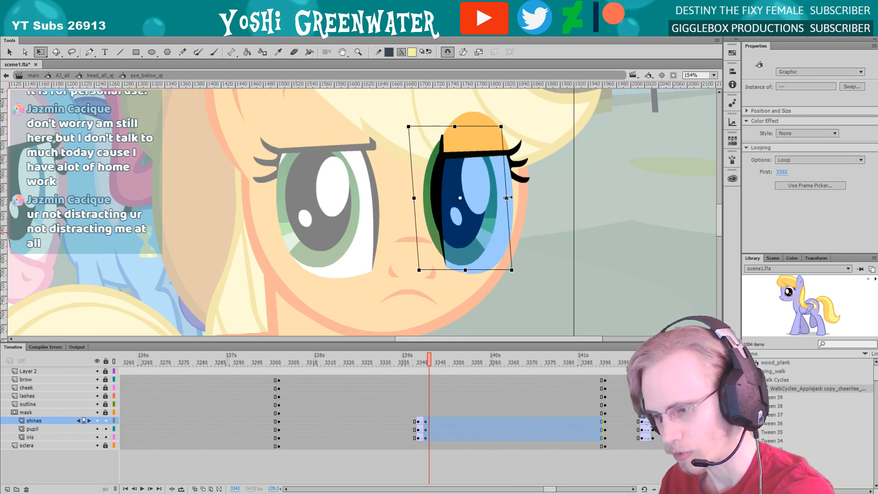
Stretch the far eye's shines, pupil and iris slightly wider in the pose following its tween and return to the head symbol
{"action": "left_click_drag", "start_coordinate": [413, 198], "coordinate": [411, 198]}
{"action": "key", "text": "Right"}
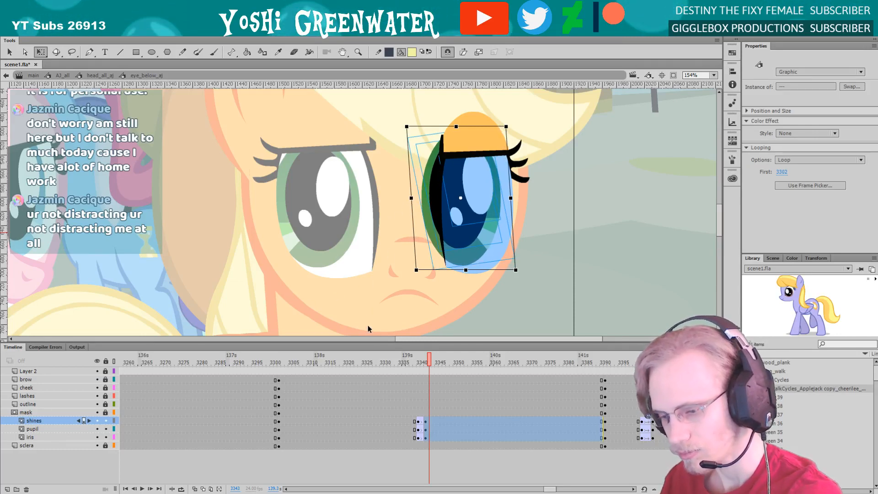
{"action": "double_click", "coordinate": [344, 308]}
Step through the head animation up to frame 3340 to compare when the near and far eyes move
{"action": "left_click", "coordinate": [374, 362]}
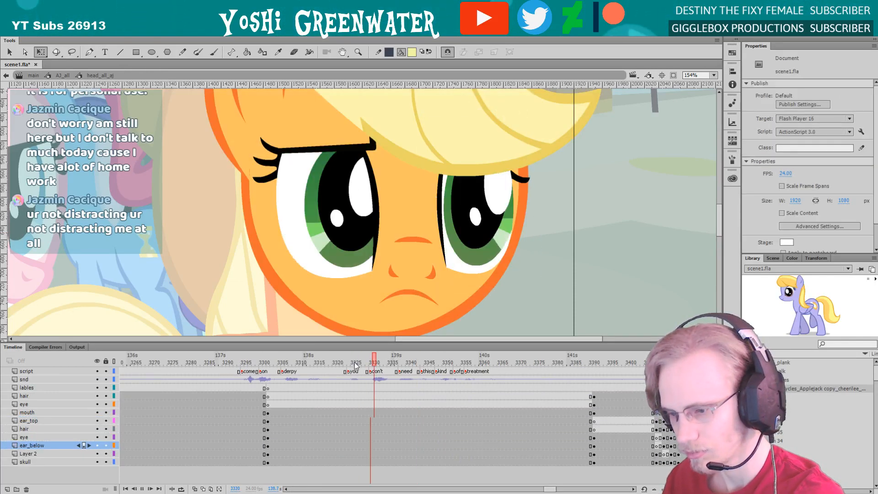
{"action": "left_click", "coordinate": [355, 363]}
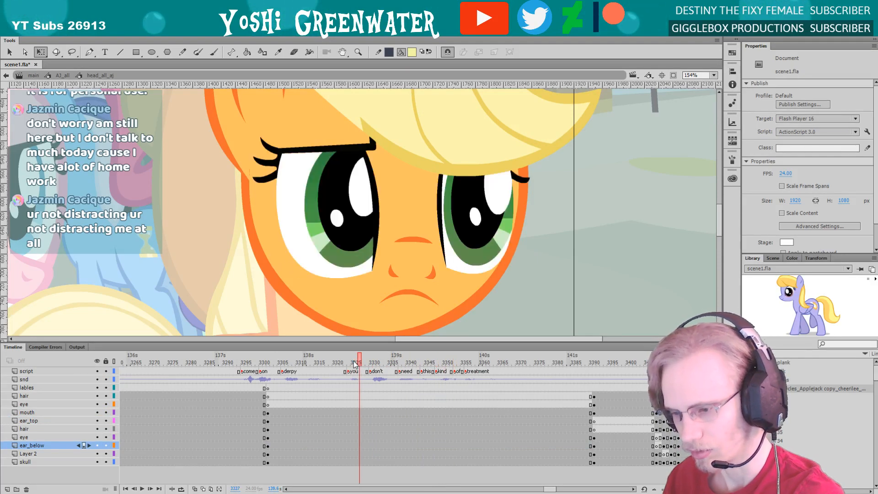
{"action": "key", "text": "period"}
{"action": "key", "text": "period"}
{"action": "key", "text": "period"}
{"action": "key", "text": "period"}
{"action": "key", "text": "period"}
{"action": "key", "text": "period"}
{"action": "key", "text": "period"}
{"action": "key", "text": "period"}
{"action": "key", "text": "period"}
{"action": "key", "text": "period"}
{"action": "key", "text": "period"}
{"action": "key", "text": "period"}
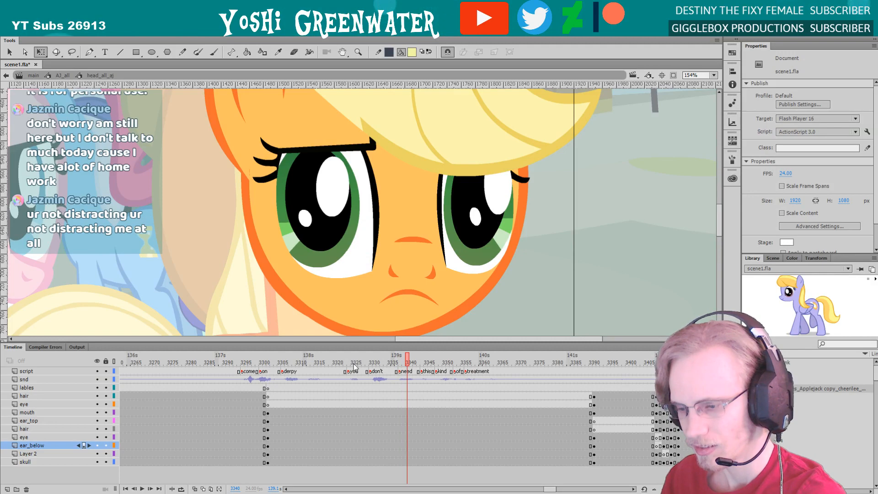
Inside the far eye, move the tween's starting keyframes for shines, pupil and iris one frame earlier to frame 3339
{"action": "double_click", "coordinate": [462, 246]}
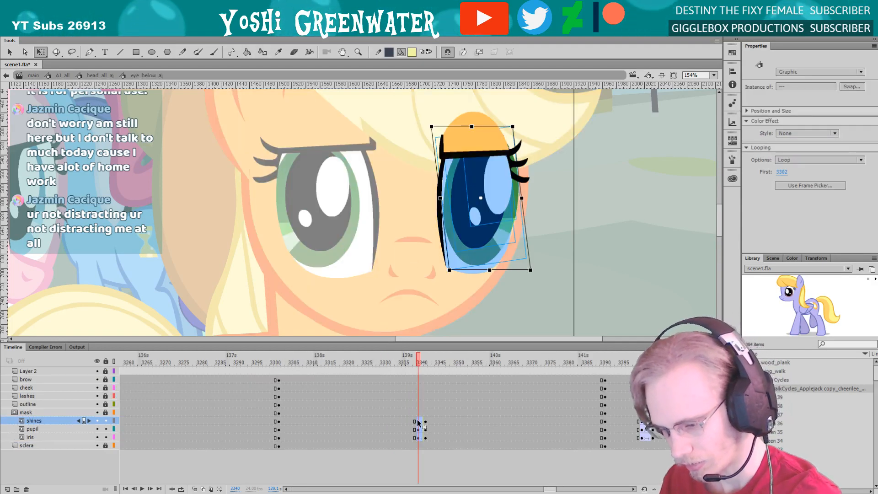
{"action": "mouse_move", "coordinate": [416, 414]}
{"action": "left_mouse_down"}
{"action": "mouse_move", "coordinate": [418, 437]}
{"action": "mouse_move", "coordinate": [413, 420]}
{"action": "left_mouse_up"}
{"action": "left_click", "coordinate": [418, 457]}
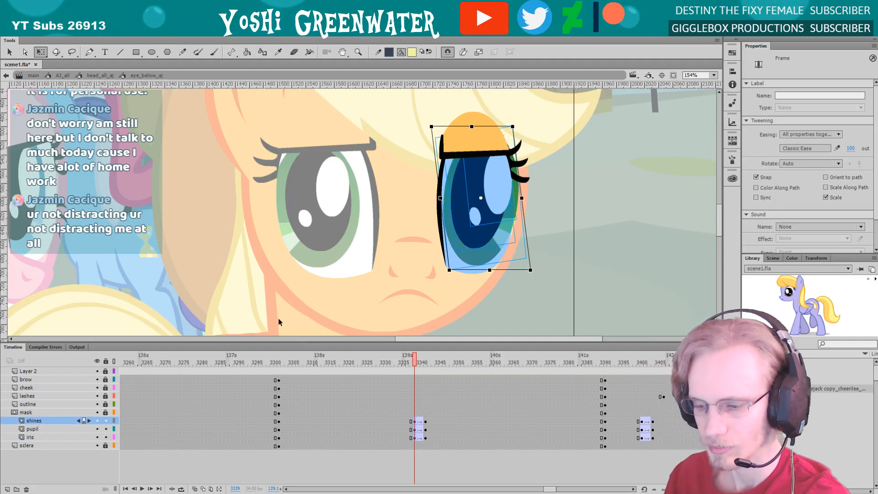
{"action": "double_click", "coordinate": [279, 320]}
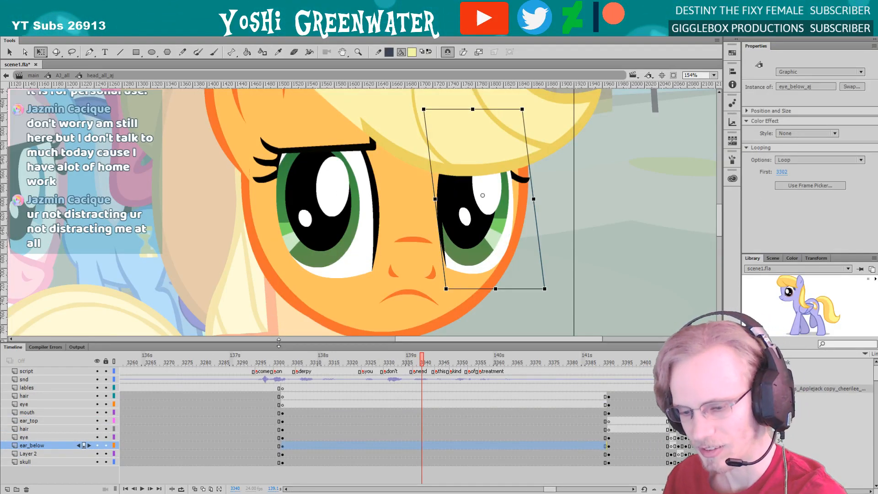
Give the stage slightly more height above the timeline and save the scene file
{"action": "left_click_drag", "start_coordinate": [279, 343], "coordinate": [279, 343]}
{"action": "left_click_drag", "start_coordinate": [278, 306], "coordinate": [250, 296]}
{"action": "left_click", "coordinate": [259, 317]}
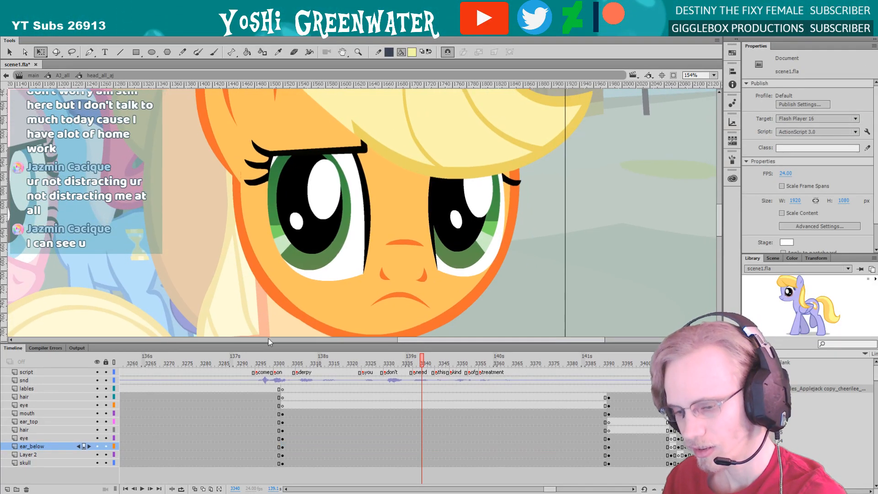
{"action": "left_click_drag", "start_coordinate": [268, 342], "coordinate": [267, 321]}
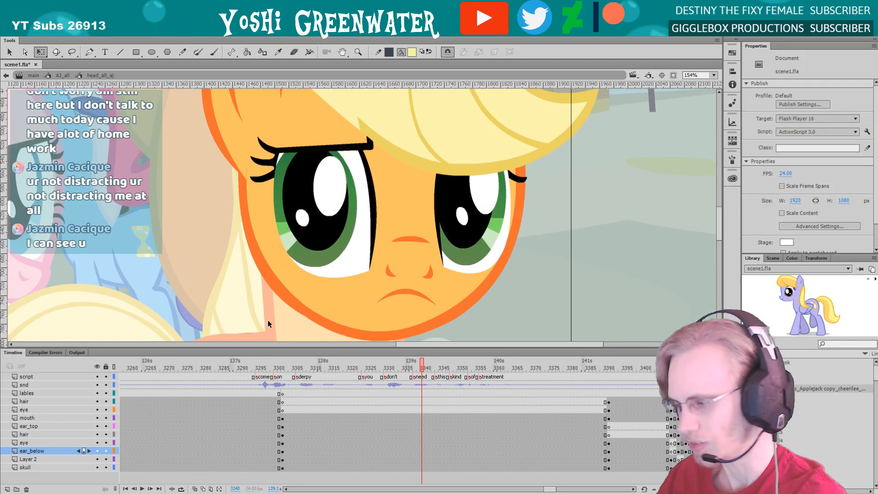
{"action": "key", "text": "ctrl+s"}
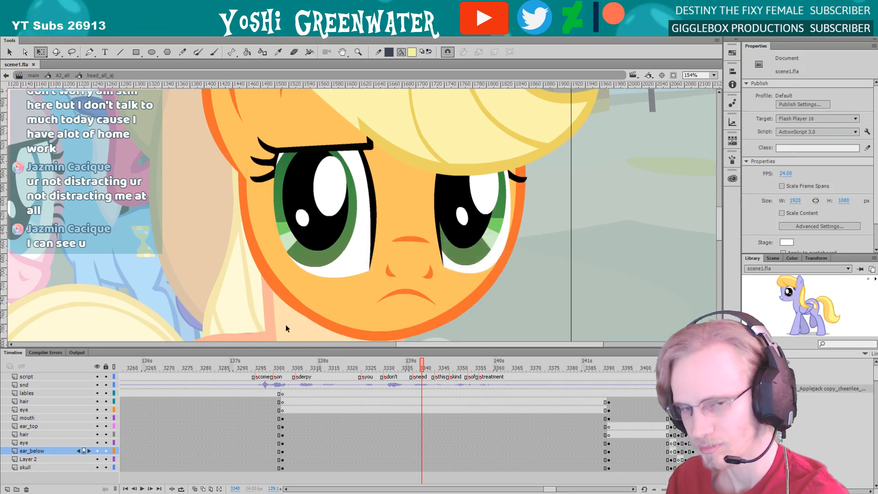
Step back and forth between frames 3337 and 3341 to compare the movement of both eyes
{"action": "key", "text": "period"}
{"action": "key", "text": "period"}
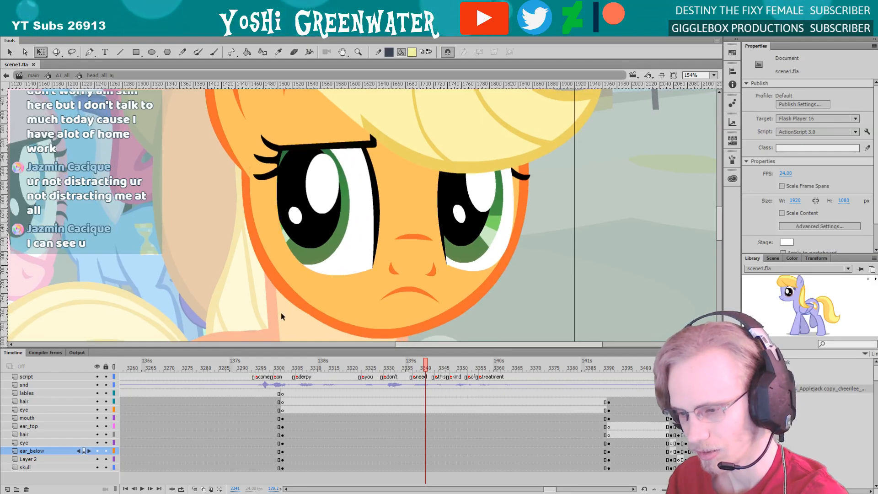
{"action": "key", "text": "comma"}
{"action": "key", "text": "comma"}
{"action": "key", "text": "comma"}
{"action": "key", "text": "comma"}
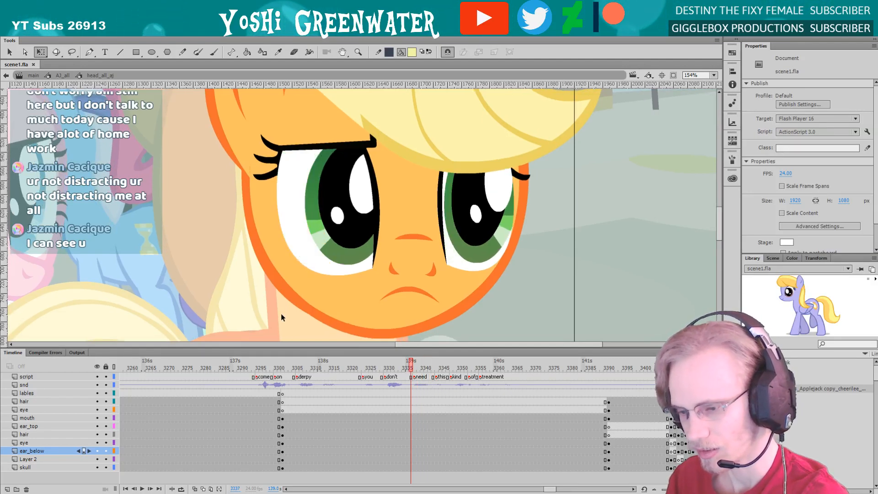
{"action": "key", "text": "period"}
{"action": "key", "text": "period"}
{"action": "key", "text": "period"}
{"action": "key", "text": "period"}
{"action": "key", "text": "period"}
{"action": "key", "text": "period"}
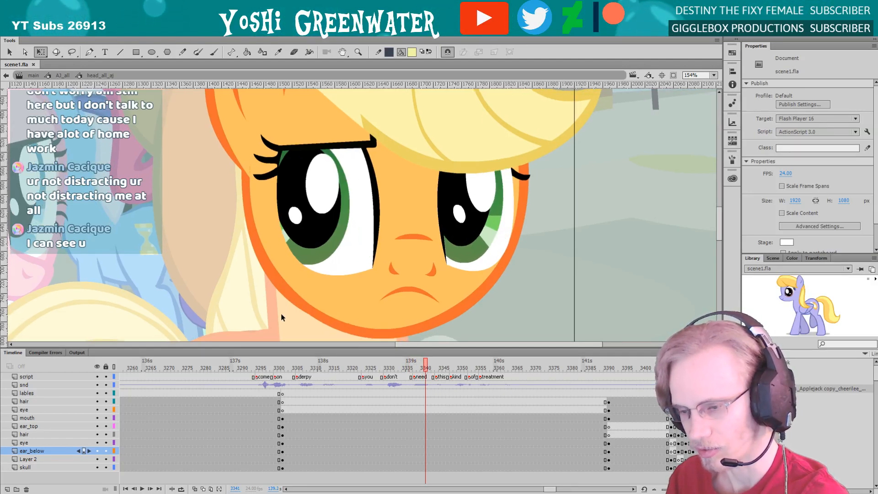
Inside the far eye, move the tween's ending keyframes for shines, pupil and iris one frame earlier to frame 3341
{"action": "double_click", "coordinate": [461, 237]}
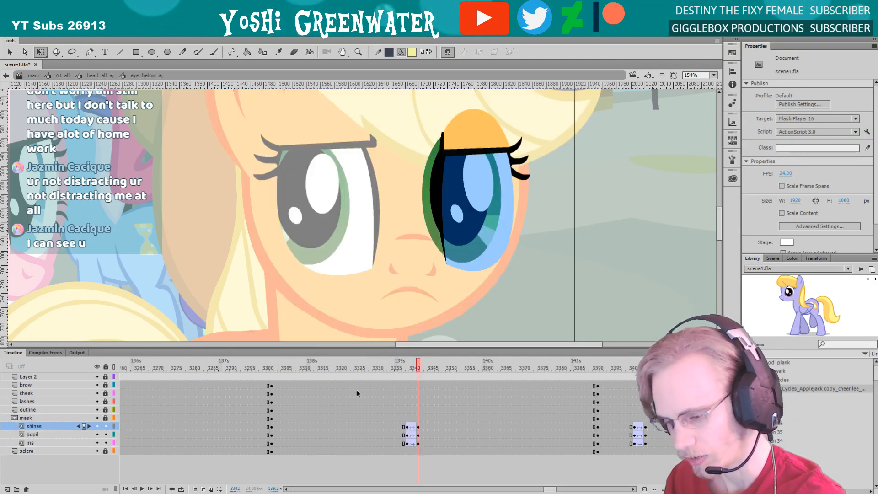
{"action": "mouse_move", "coordinate": [419, 433]}
{"action": "left_mouse_down"}
{"action": "mouse_move", "coordinate": [419, 442]}
{"action": "mouse_move", "coordinate": [415, 436]}
{"action": "left_mouse_up"}
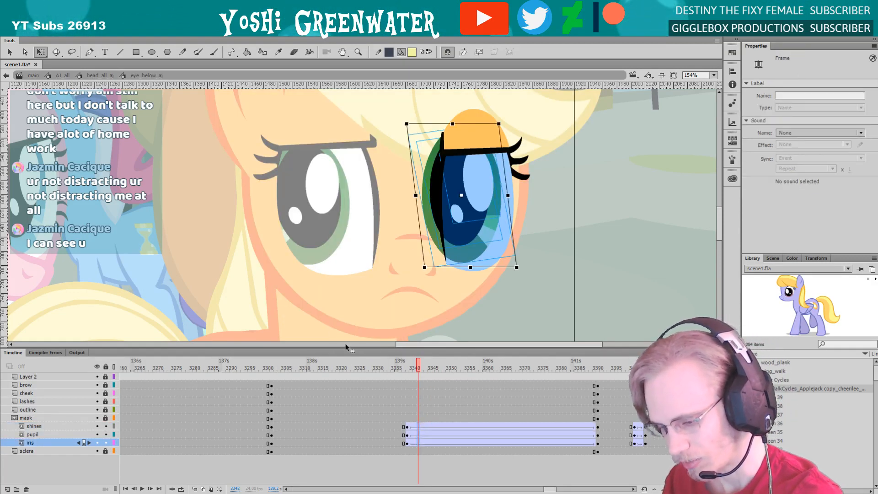
{"action": "double_click", "coordinate": [251, 306]}
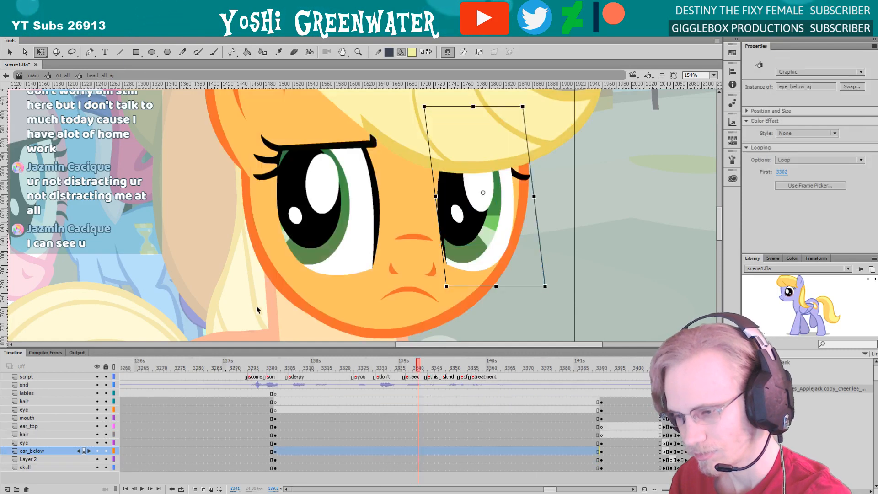
Save the scene file with the revised far-eye timing
{"action": "left_click", "coordinate": [713, 75]}
{"action": "left_click", "coordinate": [685, 101]}
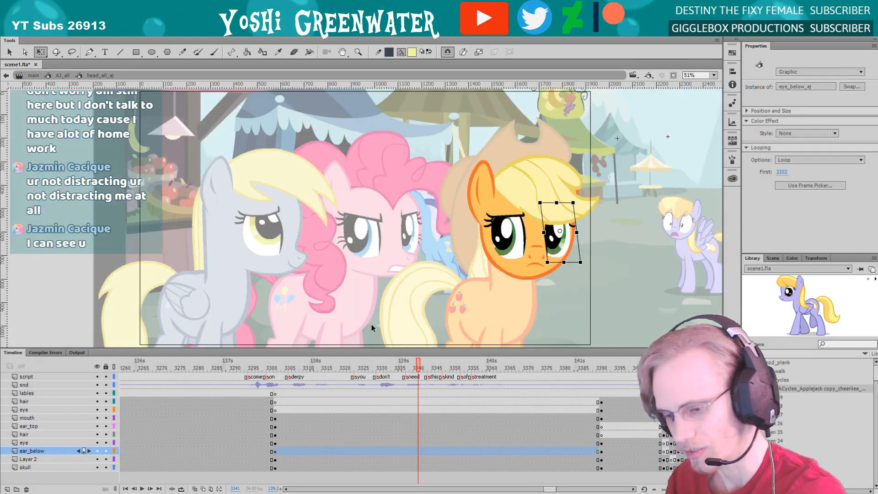
{"action": "left_click_drag", "start_coordinate": [362, 347], "coordinate": [363, 324]}
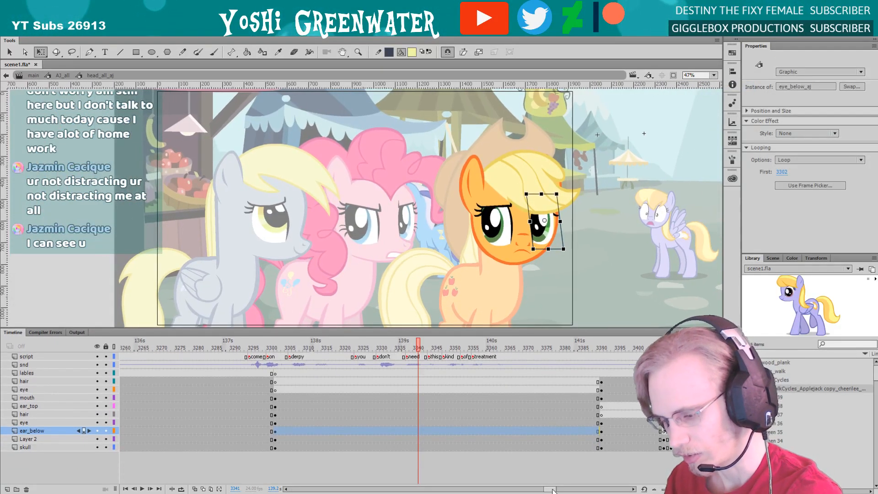
{"action": "left_click_drag", "start_coordinate": [549, 489], "coordinate": [551, 488]}
{"action": "left_click_drag", "start_coordinate": [300, 328], "coordinate": [301, 328]}
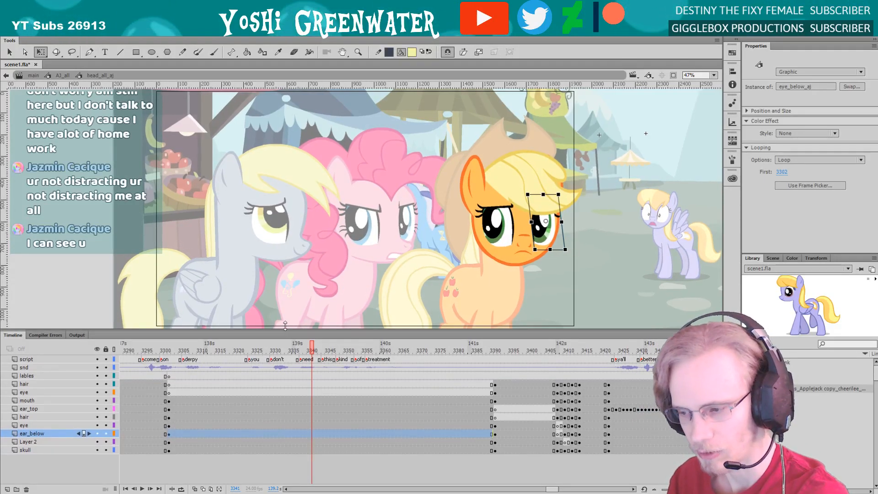
{"action": "left_click", "coordinate": [281, 312]}
{"action": "key", "text": "z"}
{"action": "left_click_drag", "start_coordinate": [447, 155], "coordinate": [548, 285]}
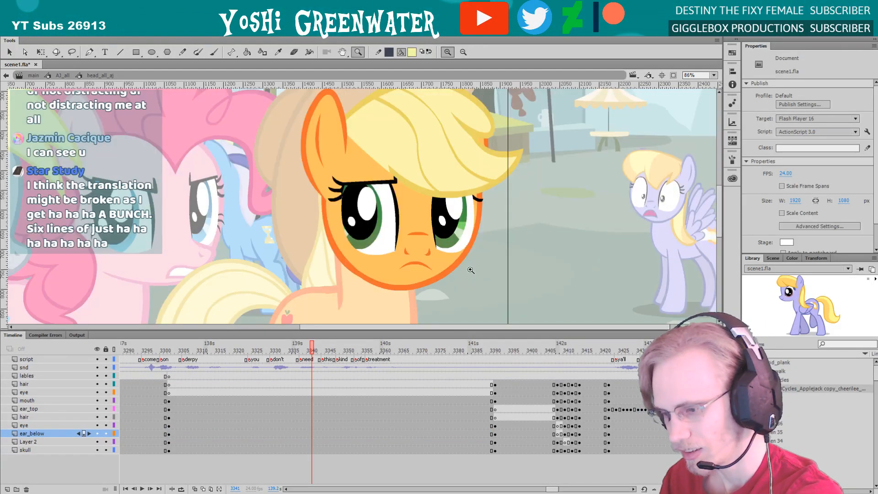
{"action": "key", "text": "q"}
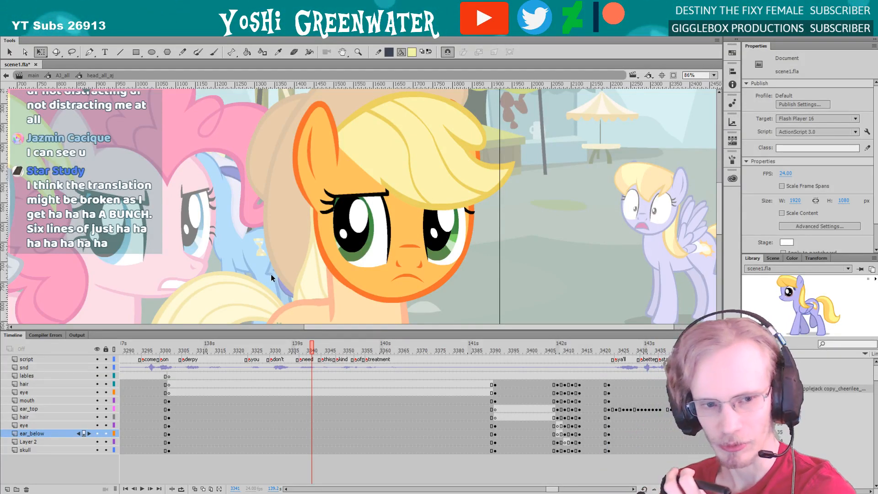
{"action": "left_click_drag", "start_coordinate": [249, 330], "coordinate": [251, 332]}
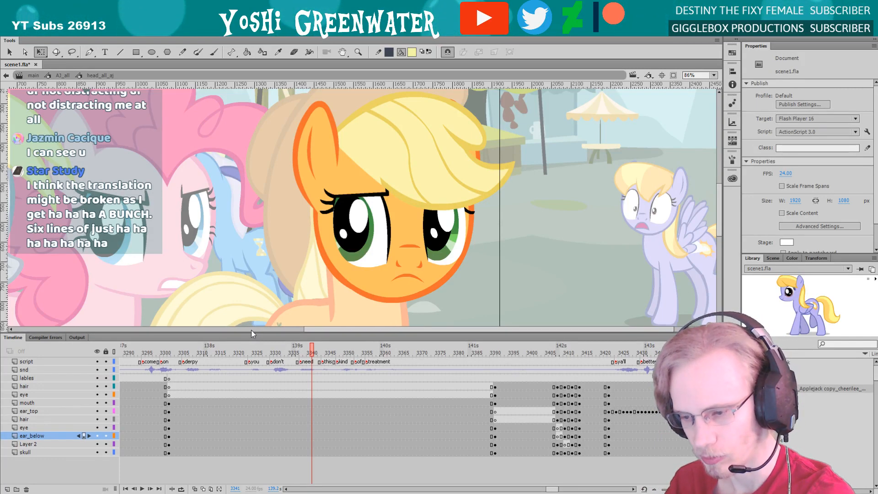
{"action": "left_click_drag", "start_coordinate": [242, 301], "coordinate": [239, 297]}
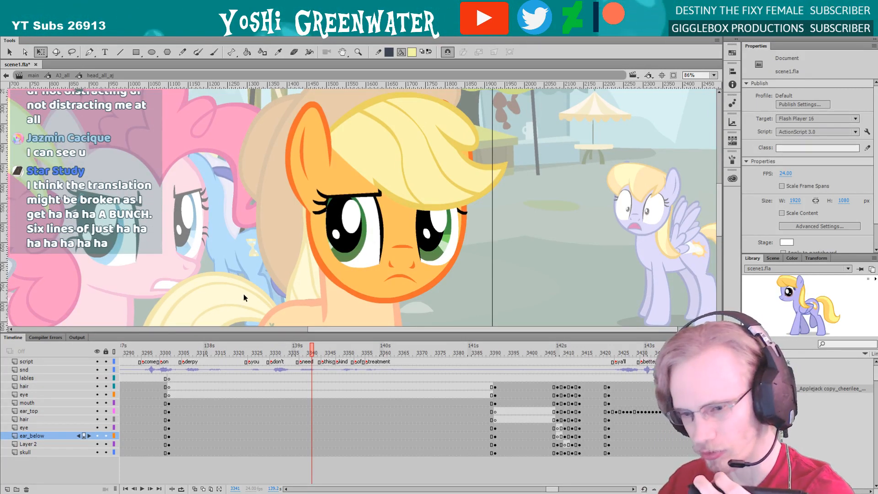
{"action": "key", "text": "ctrl+s"}
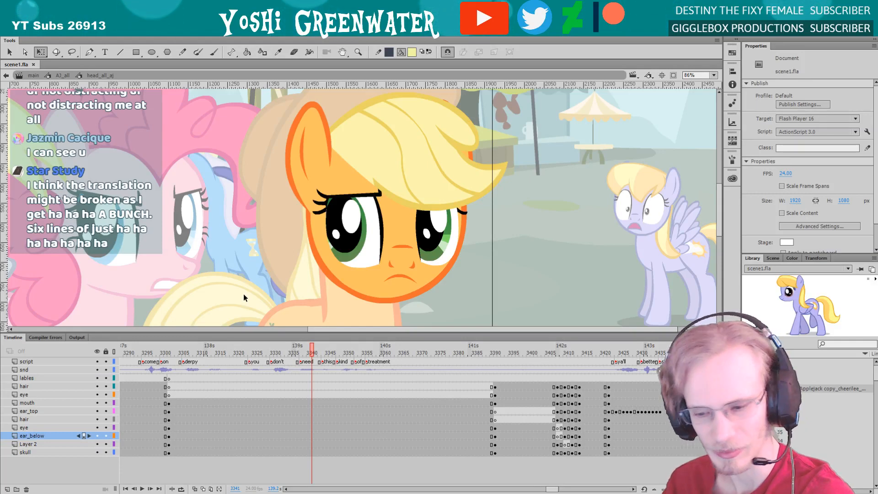
Step frame by frame up to frame 3343 to check that both eyes move together
{"action": "left_click_drag", "start_coordinate": [246, 330], "coordinate": [245, 332]}
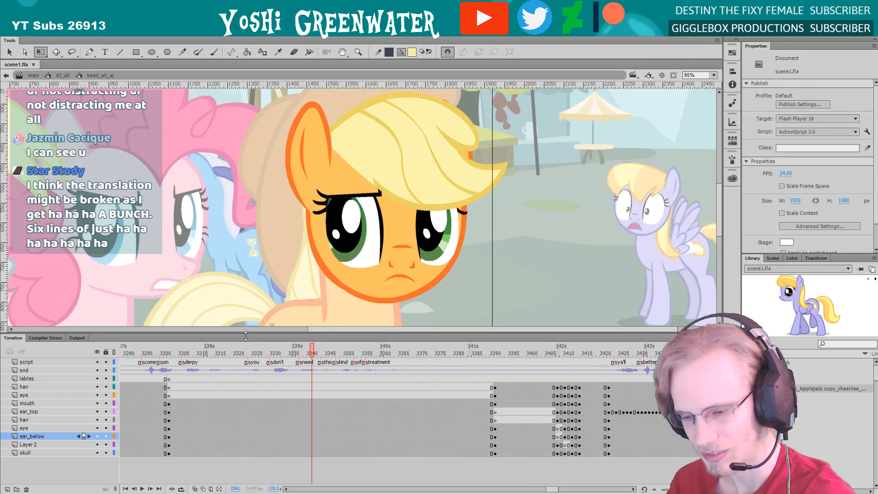
{"action": "left_click", "coordinate": [282, 355]}
{"action": "key", "text": "period"}
{"action": "key", "text": "period"}
{"action": "key", "text": "period"}
{"action": "key", "text": "period"}
{"action": "key", "text": "period"}
{"action": "key", "text": "period"}
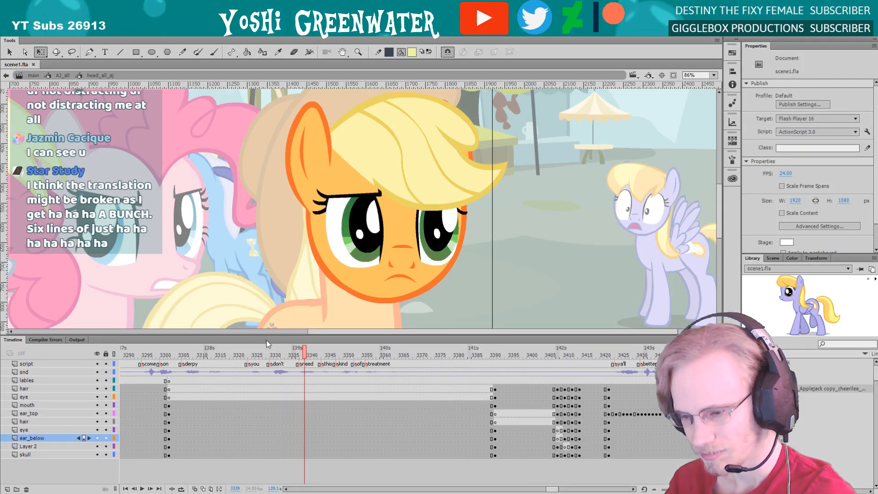
{"action": "key", "text": "period"}
{"action": "key", "text": "period"}
{"action": "key", "text": "period"}
{"action": "key", "text": "period"}
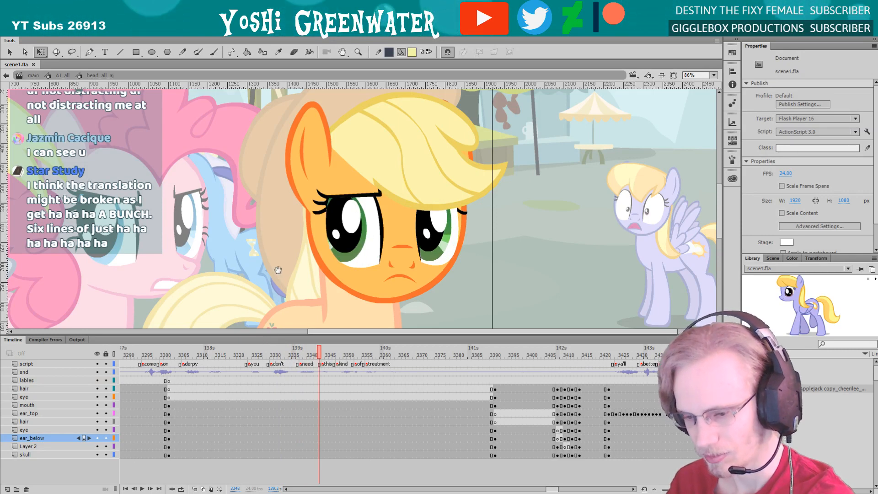
{"action": "left_click_drag", "start_coordinate": [271, 275], "coordinate": [277, 268]}
Play the head animation from about frame 3324 to frame 3351 to review the eye movement and blink
{"action": "left_click", "coordinate": [255, 357]}
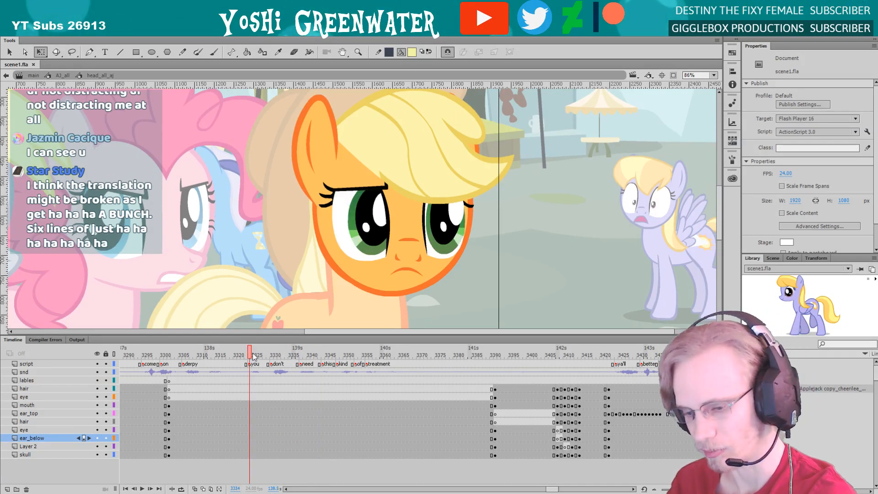
{"action": "key", "text": "period"}
{"action": "key", "text": "period"}
{"action": "key", "text": "period"}
{"action": "key", "text": "period"}
{"action": "key", "text": "period"}
{"action": "key", "text": "Return"}
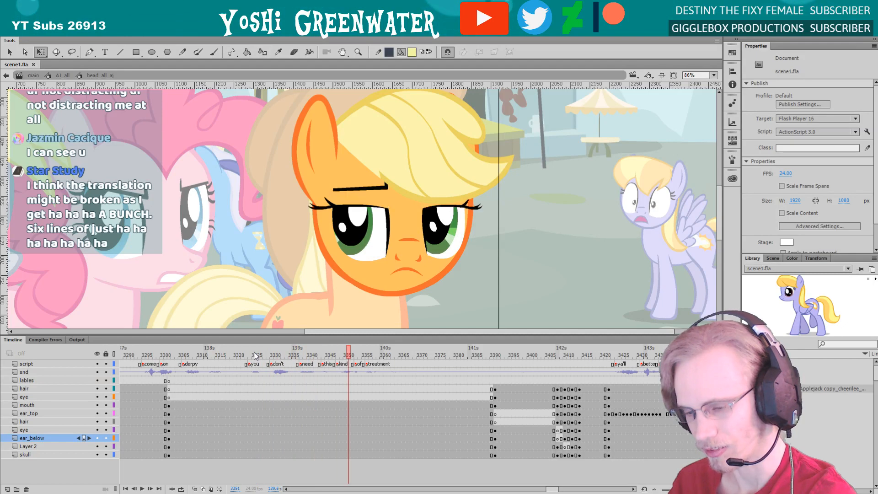
Return to the orange pony's full-body symbol, fit the whole shot in view and enlarge the timeline to show all its layers
{"action": "double_click", "coordinate": [259, 256]}
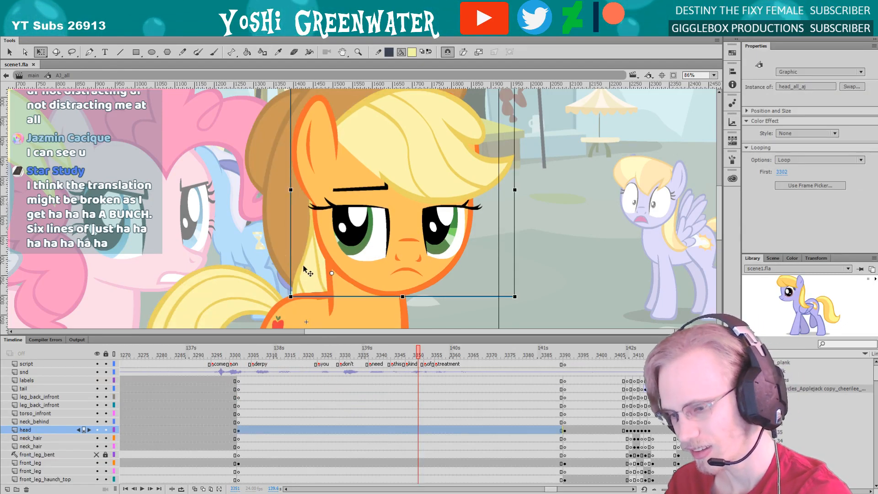
{"action": "left_click_drag", "start_coordinate": [237, 255], "coordinate": [289, 243]}
{"action": "left_click", "coordinate": [245, 233]}
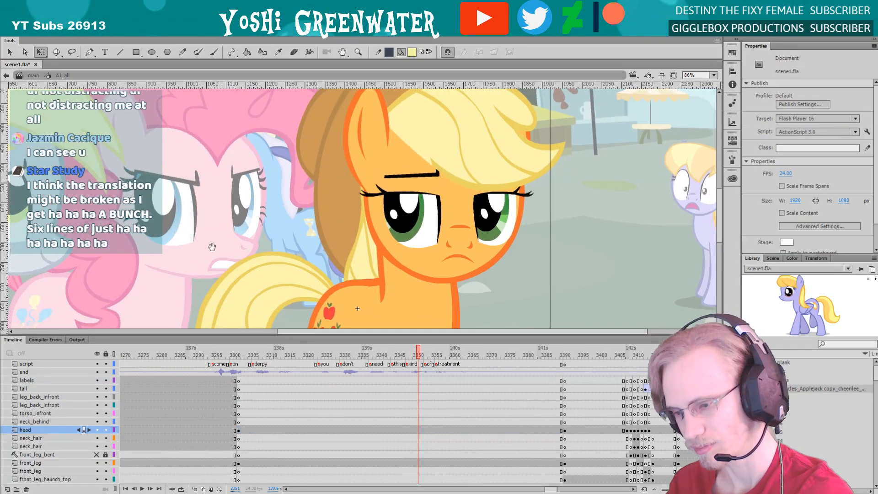
{"action": "left_click_drag", "start_coordinate": [208, 266], "coordinate": [231, 273]}
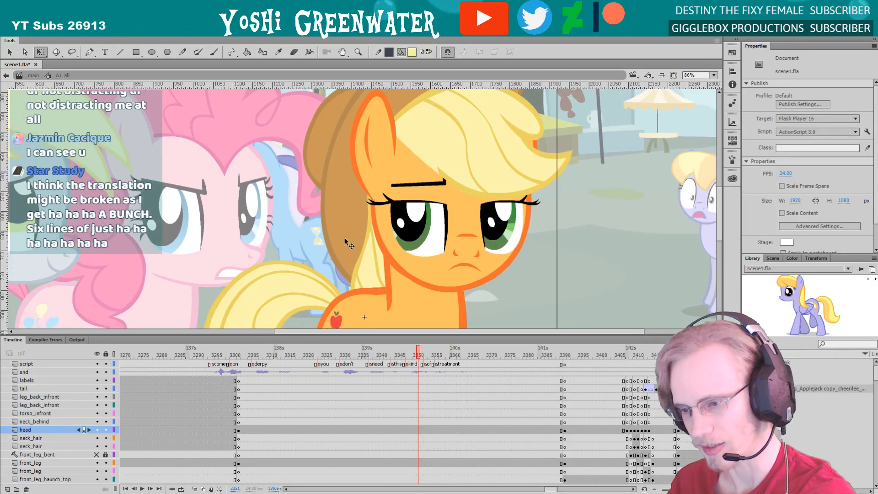
{"action": "left_click_drag", "start_coordinate": [342, 244], "coordinate": [325, 240]}
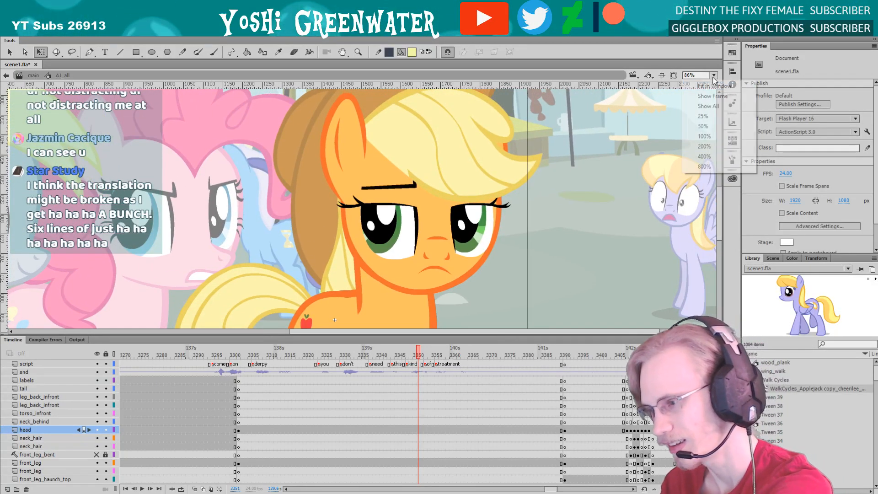
{"action": "scroll", "coordinate": [649, 119], "scroll_direction": "down", "scroll_amount": 3}
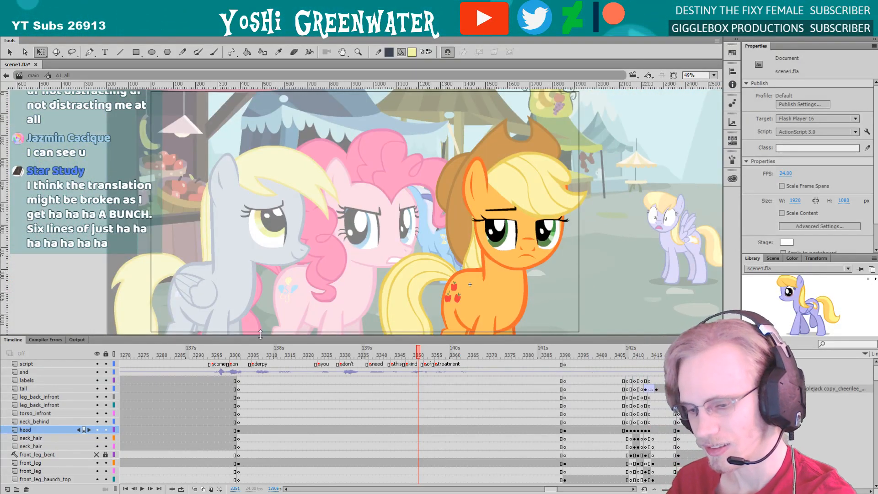
{"action": "left_click_drag", "start_coordinate": [260, 335], "coordinate": [228, 227]}
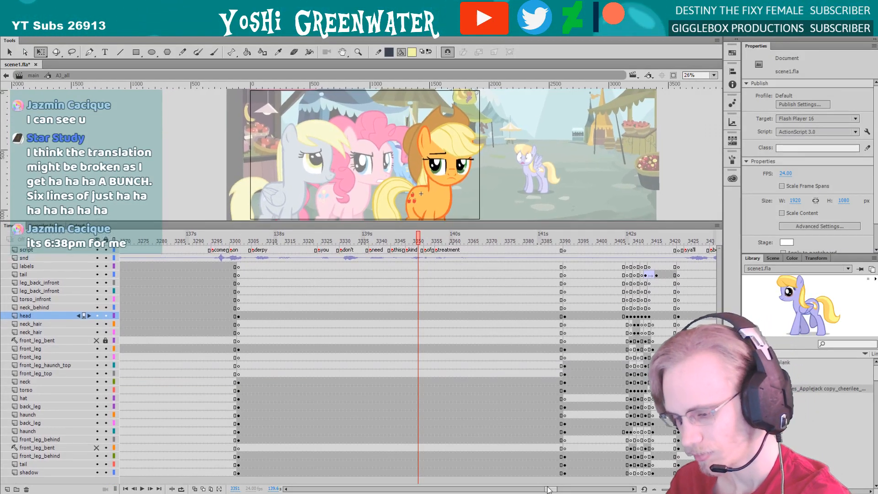
Play the orange pony's full-body animation from frame 3391 through its turn into the next shot
{"action": "left_click_drag", "start_coordinate": [557, 489], "coordinate": [561, 490]}
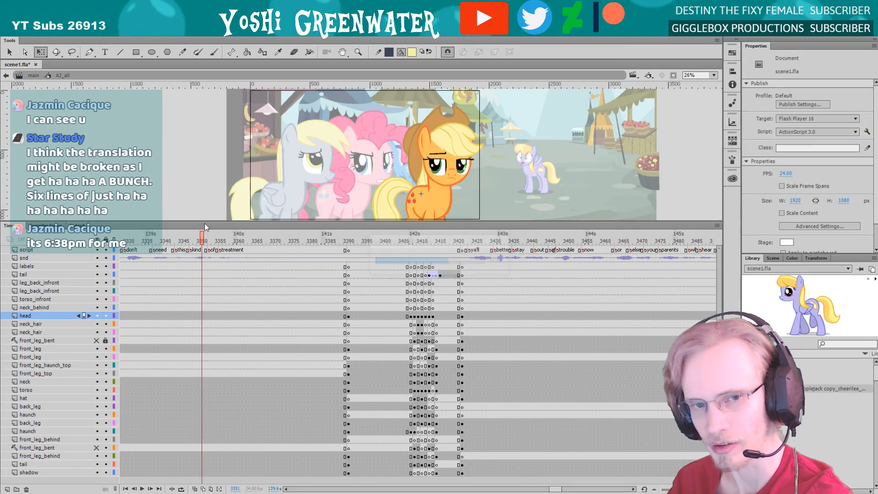
{"action": "left_click_drag", "start_coordinate": [205, 221], "coordinate": [205, 222]}
{"action": "left_click", "coordinate": [348, 242]}
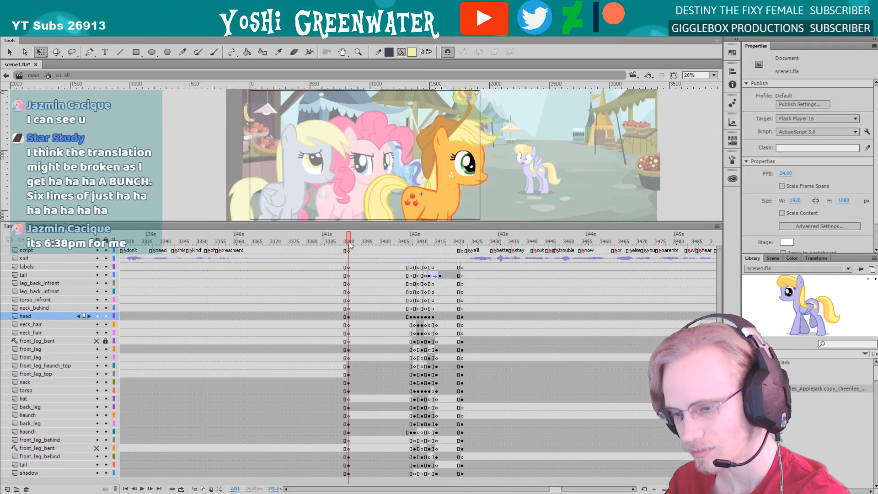
{"action": "key", "text": "Return"}
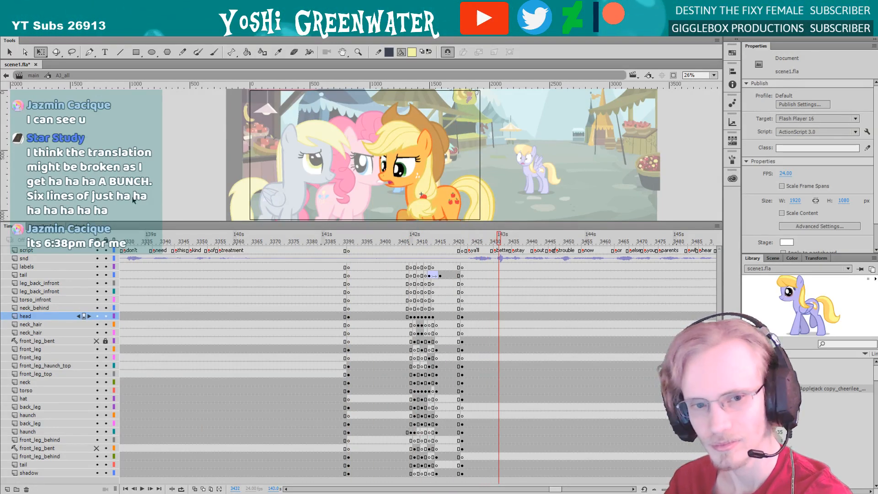
Return to the main timeline at frame 3252 with an enlarged stage view and save the scene file
{"action": "double_click", "coordinate": [169, 169]}
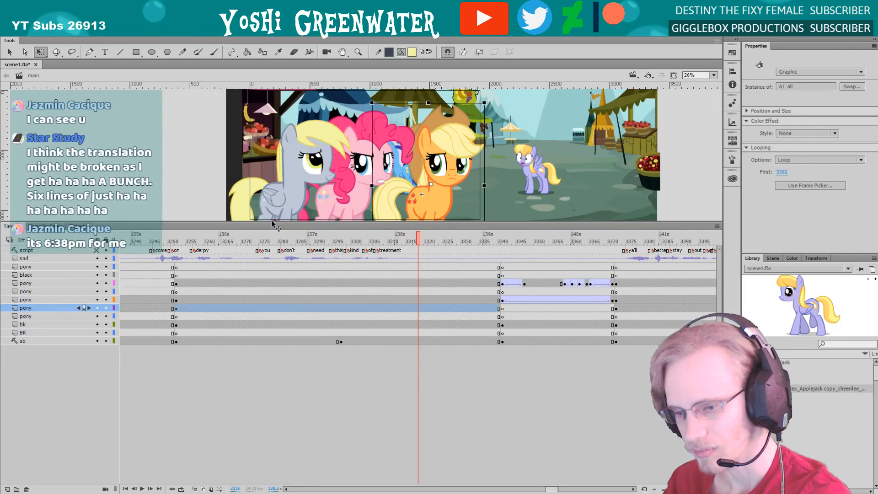
{"action": "left_click", "coordinate": [271, 220]}
{"action": "left_click_drag", "start_coordinate": [273, 222], "coordinate": [316, 322]}
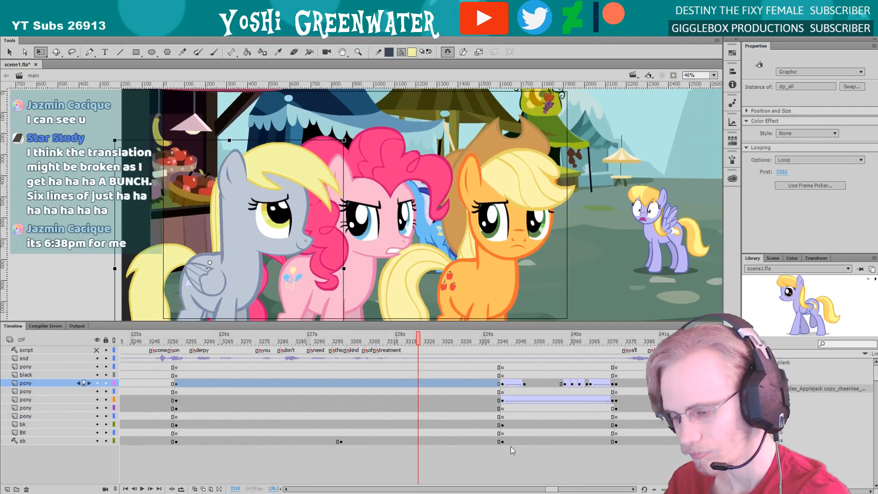
{"action": "left_click_drag", "start_coordinate": [551, 489], "coordinate": [549, 489]}
{"action": "left_click", "coordinate": [284, 341]}
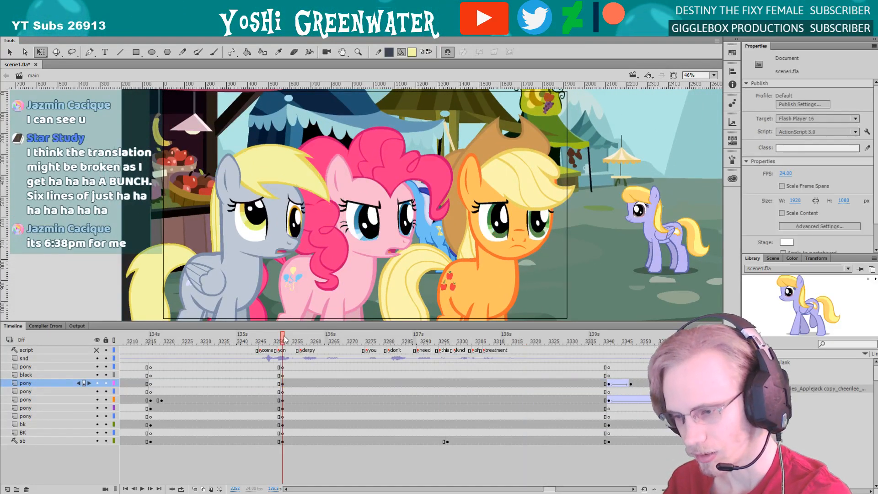
{"action": "left_click_drag", "start_coordinate": [280, 320], "coordinate": [274, 321]}
{"action": "key", "text": "ctrl+s"}
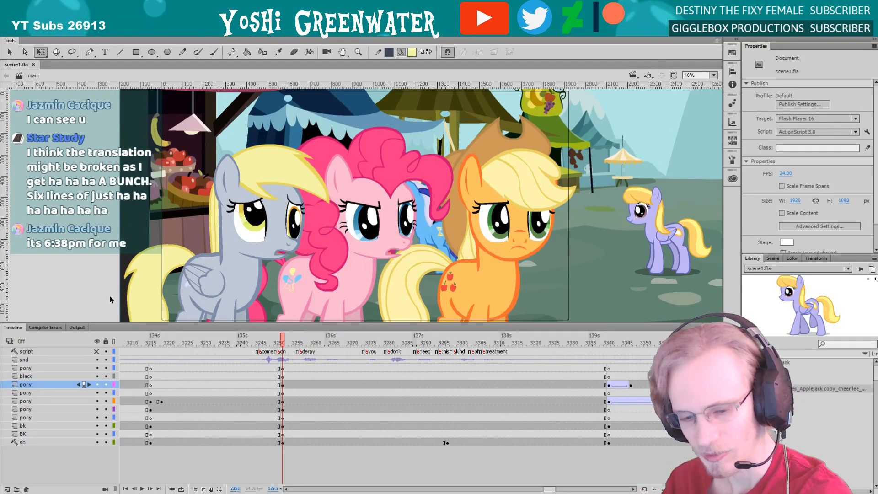
Hide the storyboard layer sb and save the scene file
{"action": "left_click", "coordinate": [98, 442]}
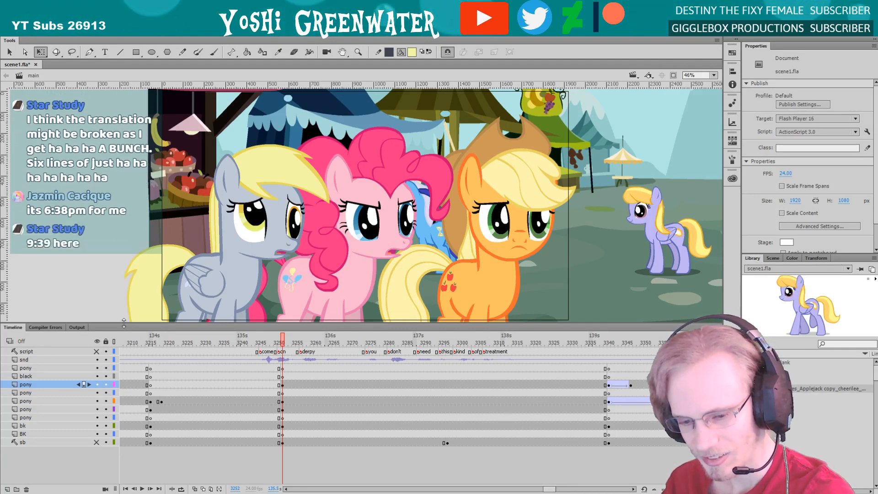
{"action": "left_click_drag", "start_coordinate": [128, 321], "coordinate": [139, 324]}
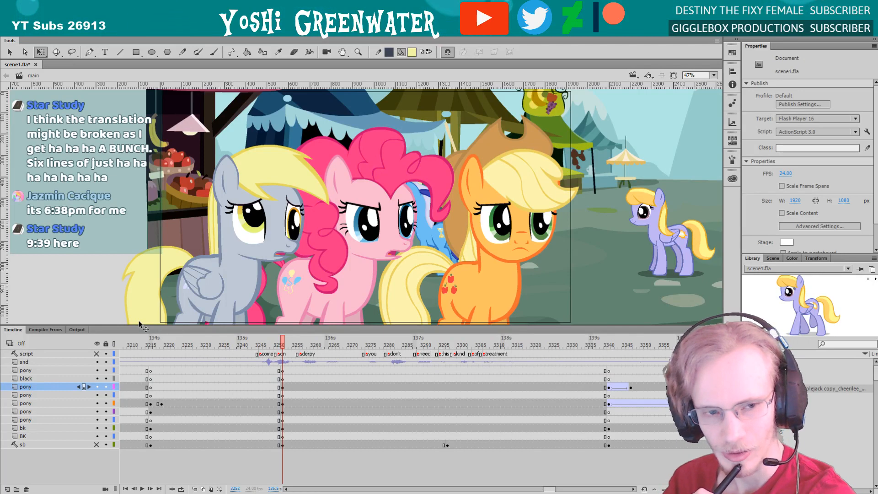
{"action": "left_click_drag", "start_coordinate": [113, 324], "coordinate": [113, 327]}
{"action": "key", "text": "ctrl+s"}
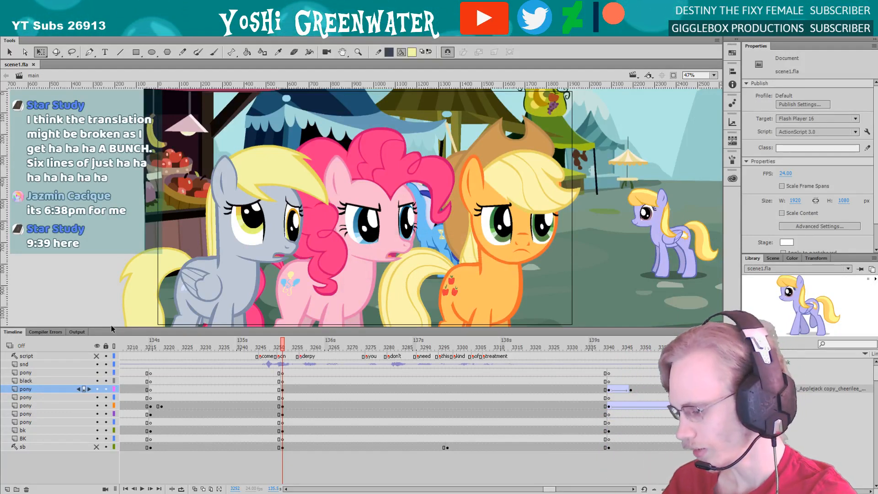
Show the storyboard layer sb again and enlarge the stage area slightly
{"action": "left_click_drag", "start_coordinate": [110, 326], "coordinate": [140, 332]}
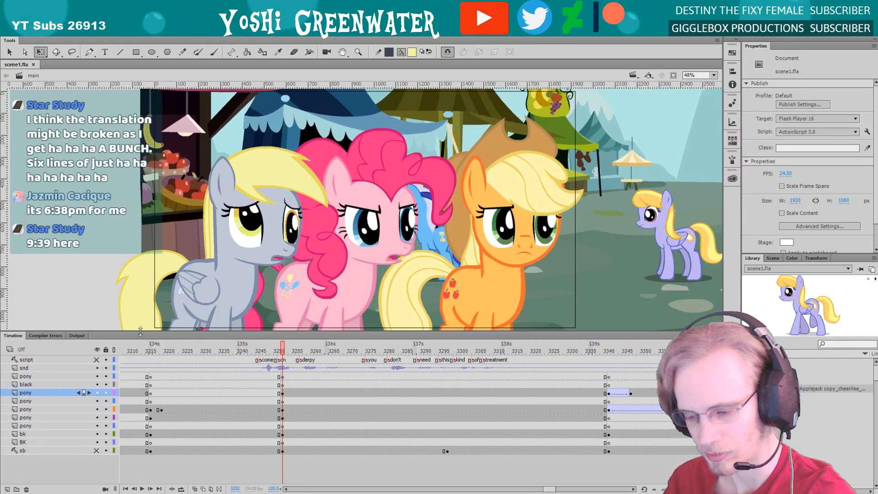
{"action": "left_click_drag", "start_coordinate": [549, 491], "coordinate": [553, 490]}
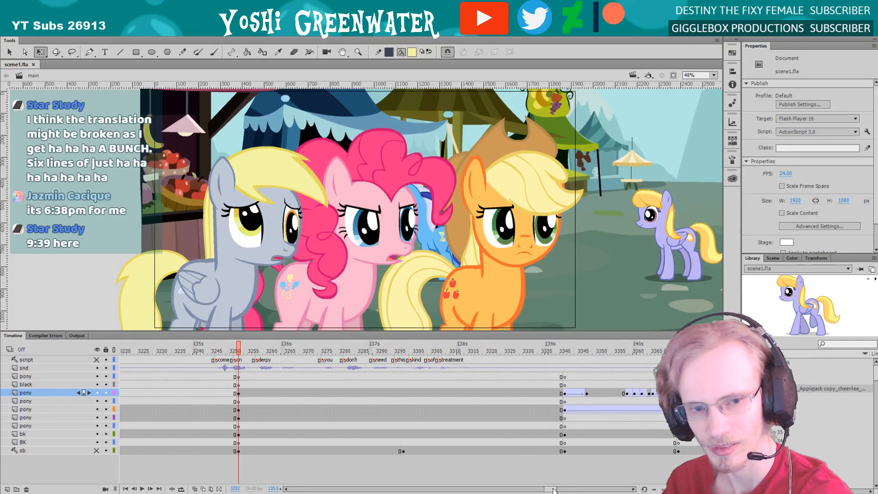
{"action": "left_click_drag", "start_coordinate": [111, 329], "coordinate": [111, 331]}
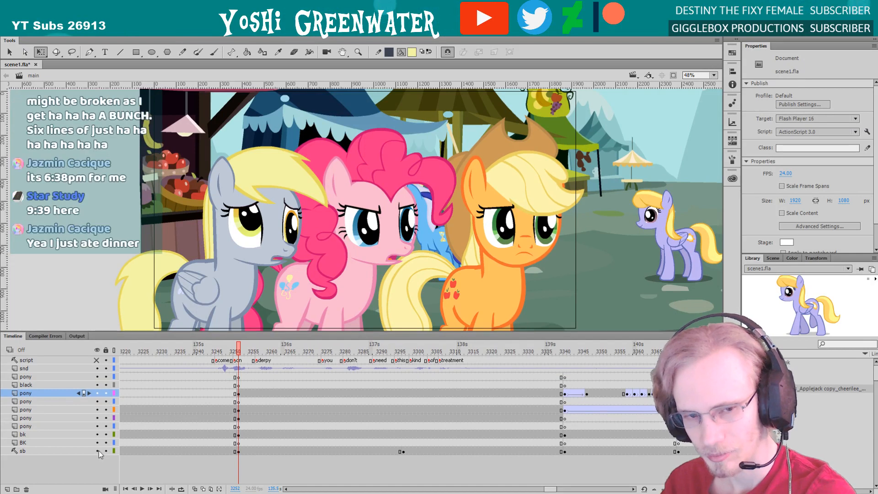
{"action": "left_click", "coordinate": [96, 452]}
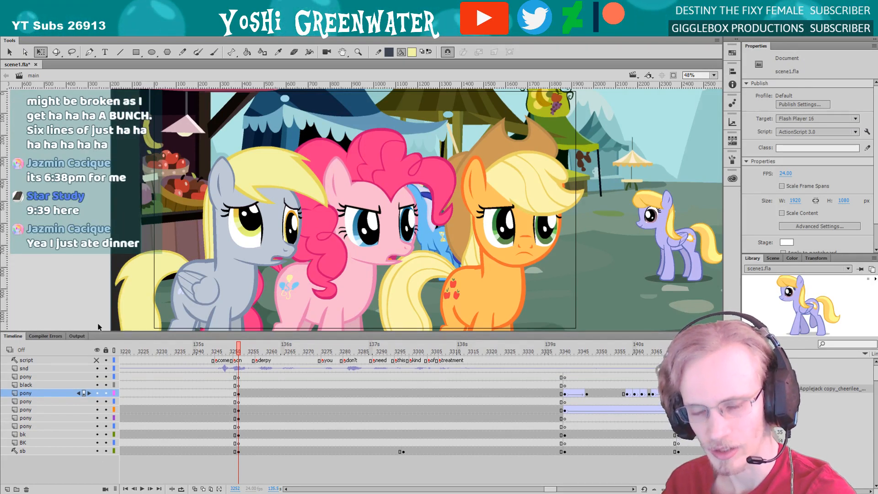
{"action": "left_click_drag", "start_coordinate": [97, 333], "coordinate": [97, 335]}
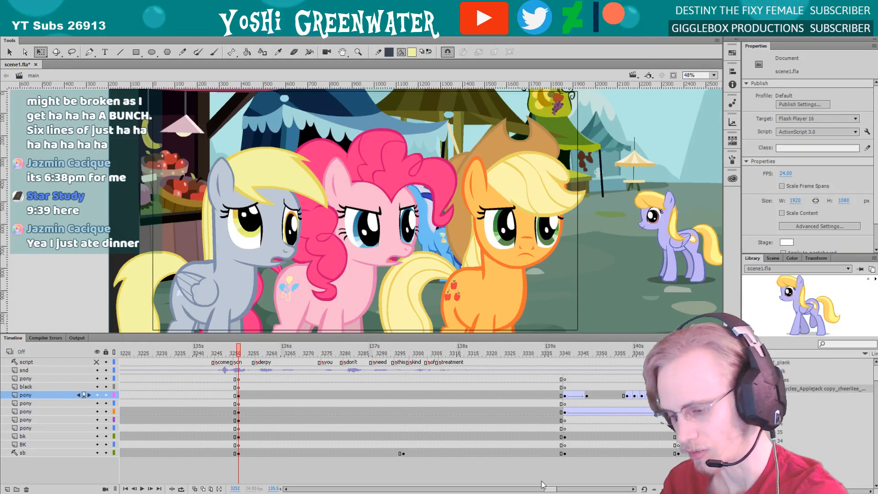
Play the market shot twice from frame 3252 to review all the ponies' acting with the dialogue
{"action": "left_click_drag", "start_coordinate": [548, 488], "coordinate": [547, 489]}
{"action": "left_click_drag", "start_coordinate": [220, 334], "coordinate": [221, 334]}
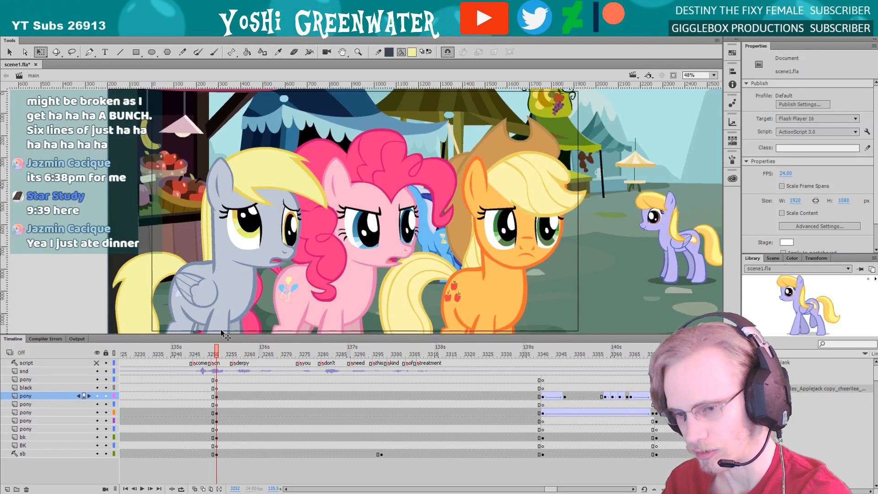
{"action": "key", "text": "Return"}
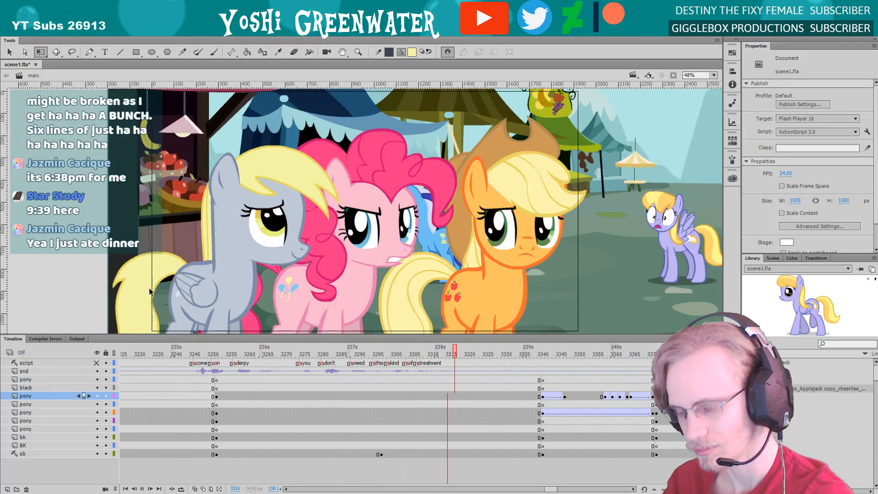
{"action": "key", "text": "Return"}
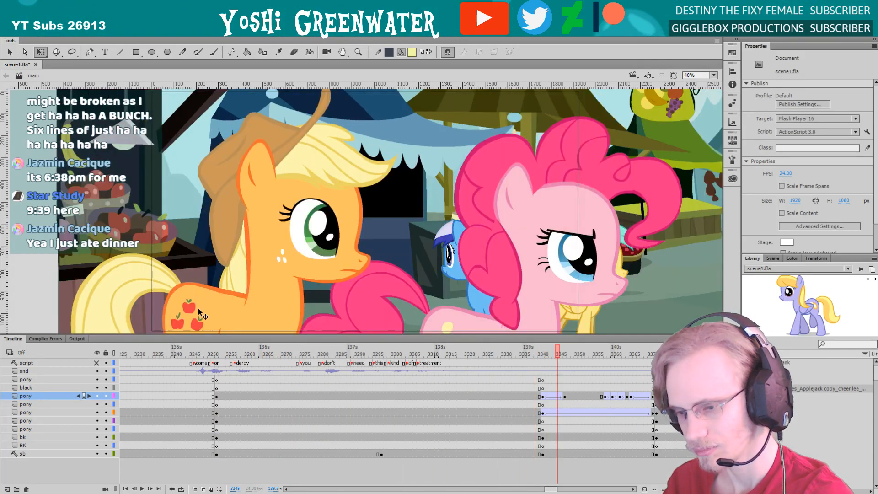
{"action": "left_click", "coordinate": [217, 351]}
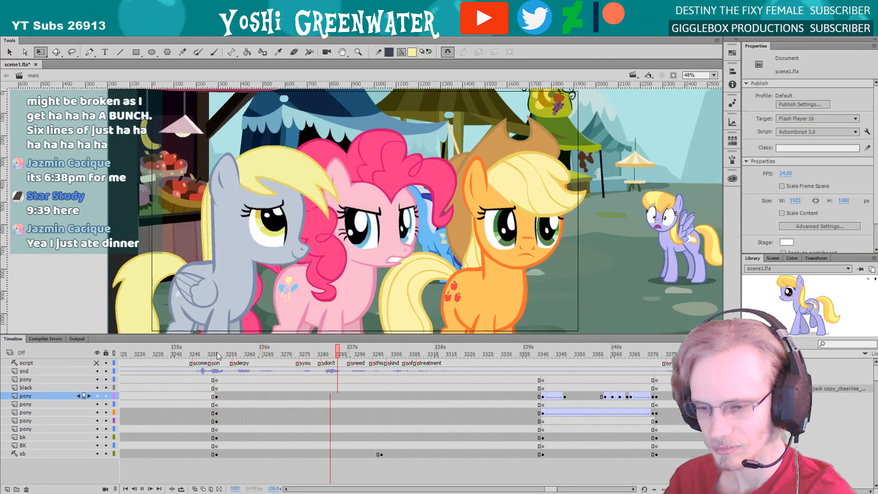
{"action": "key", "text": "Return"}
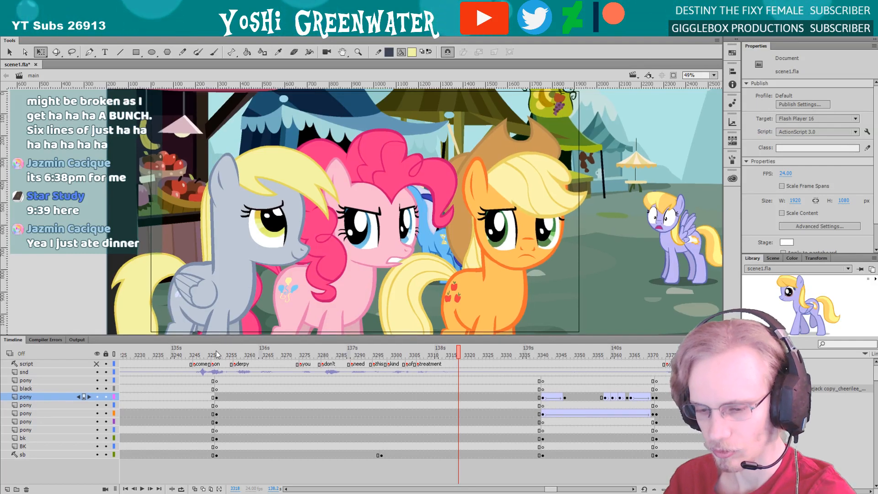
Try shifting the market background sideways behind the ponies at frame 3252, and undo the move
{"action": "left_click", "coordinate": [217, 351]}
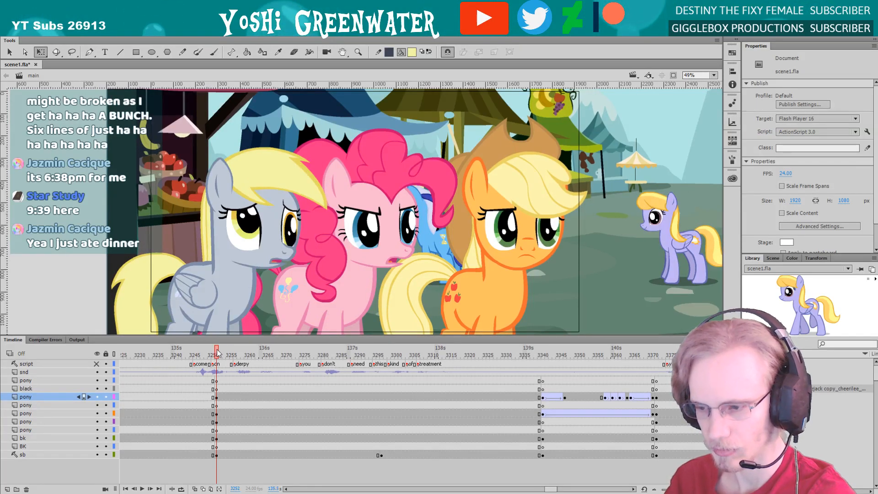
{"action": "left_click", "coordinate": [186, 233]}
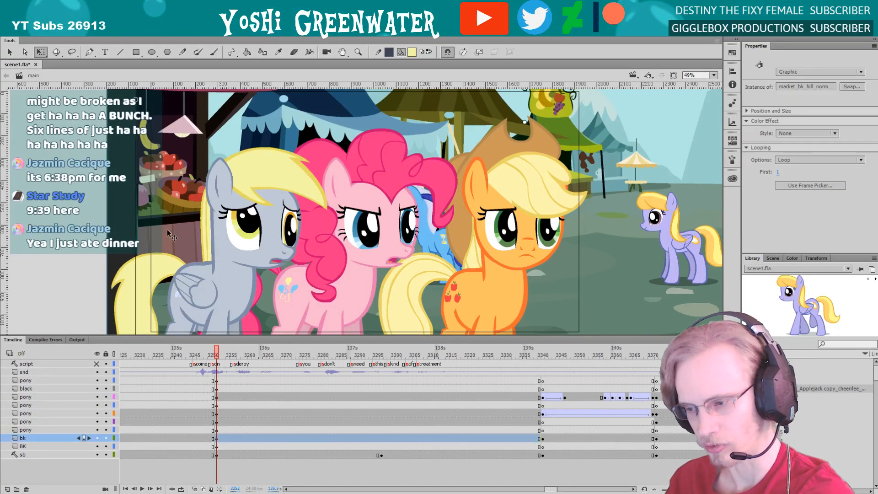
{"action": "left_click_drag", "start_coordinate": [168, 232], "coordinate": [48, 232]}
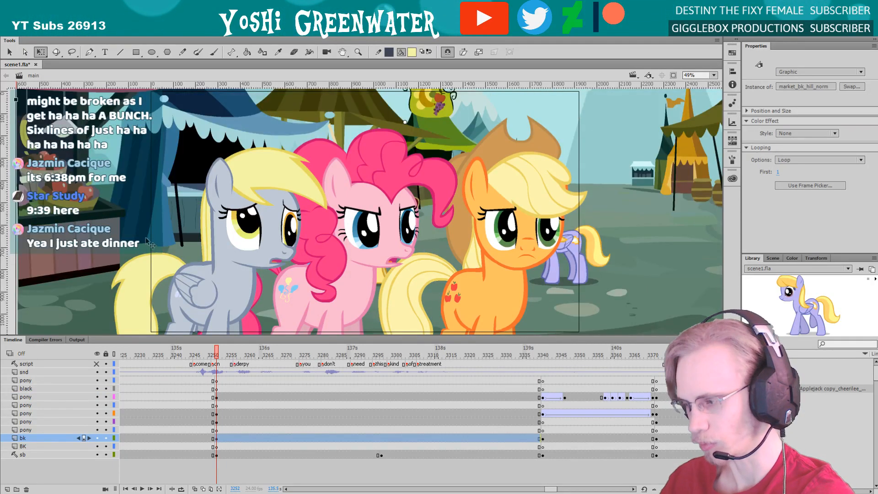
{"action": "key", "text": "ctrl+z"}
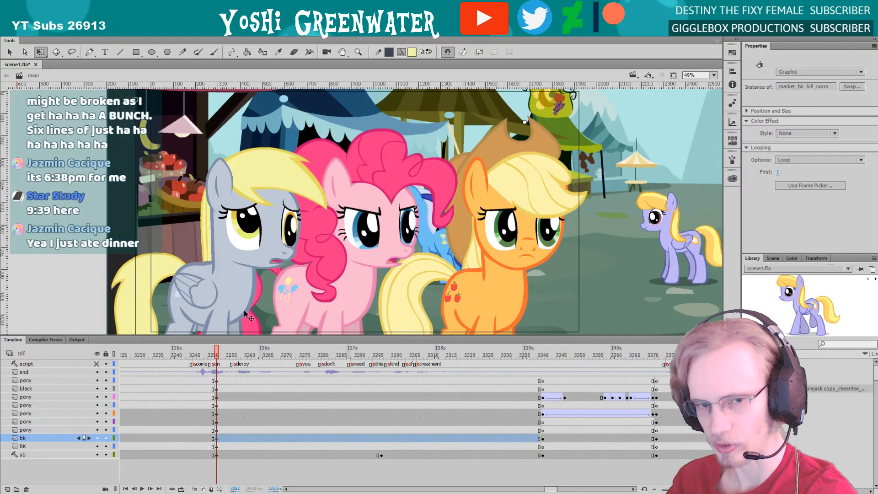
Try moving the grey pony across the pink pony toward the orange pony, and undo the moves
{"action": "left_click", "coordinate": [235, 244]}
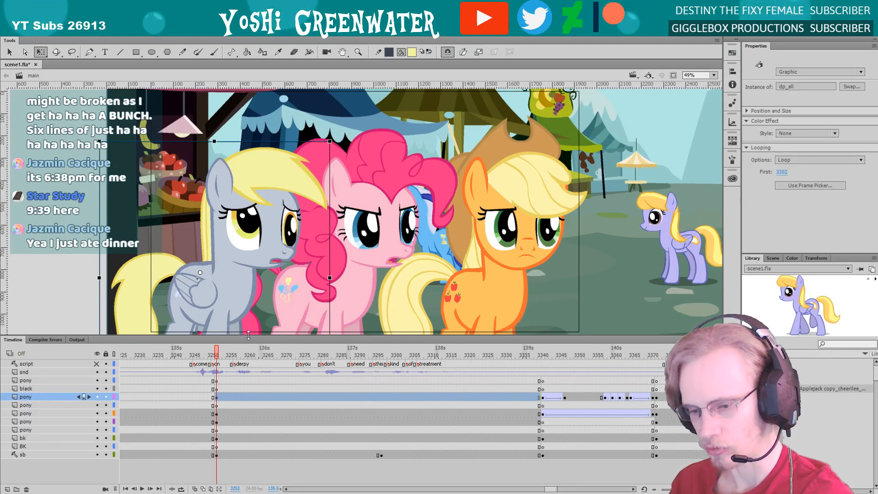
{"action": "left_click_drag", "start_coordinate": [248, 335], "coordinate": [248, 341]}
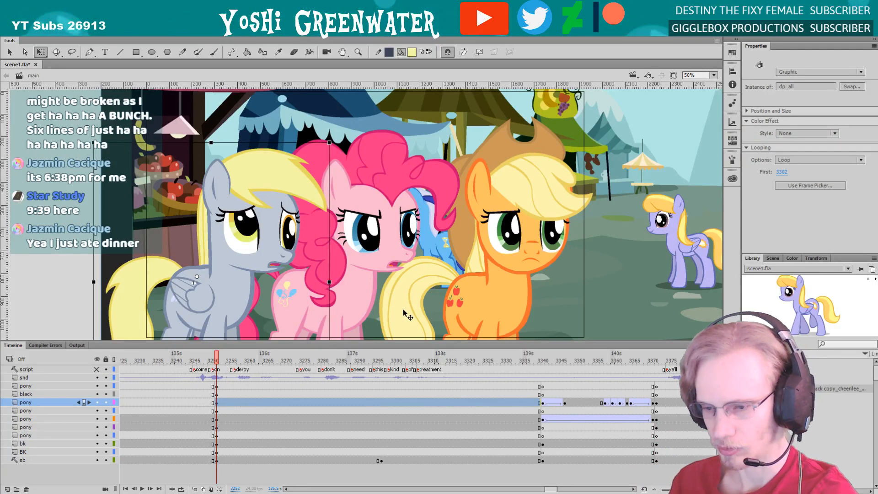
{"action": "left_click_drag", "start_coordinate": [261, 212], "coordinate": [311, 205]}
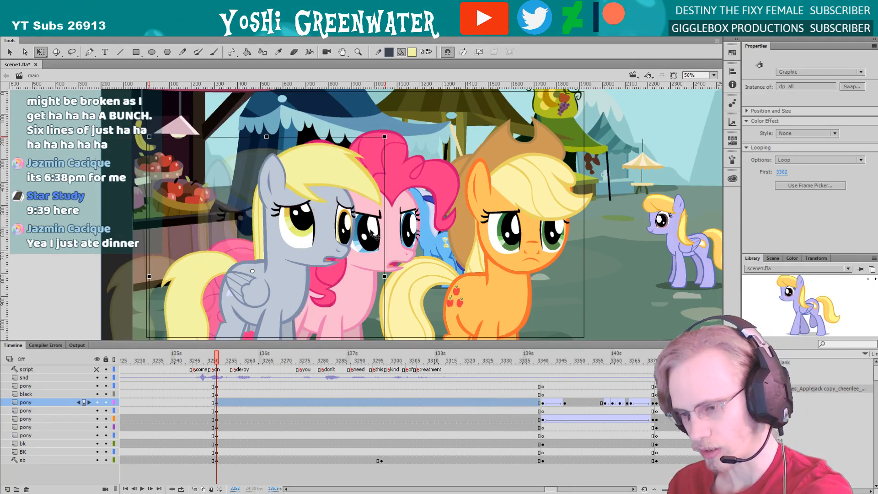
{"action": "left_click_drag", "start_coordinate": [371, 232], "coordinate": [453, 211]}
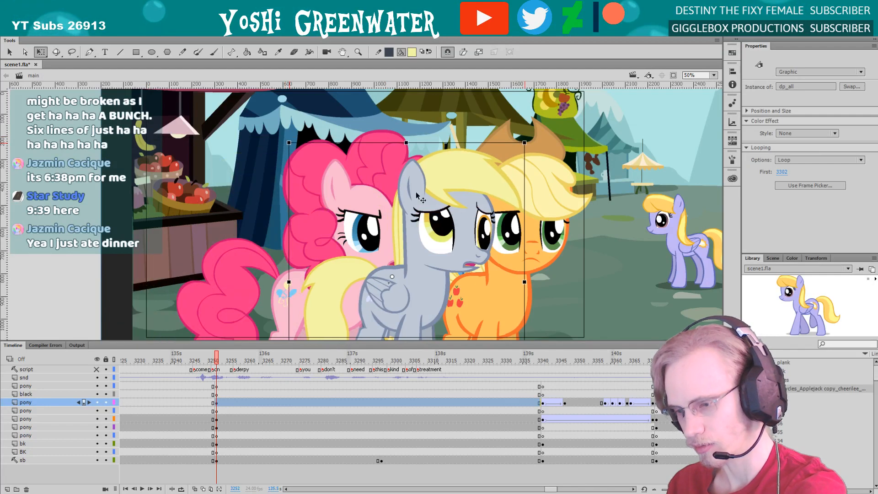
{"action": "key", "text": "ctrl+z"}
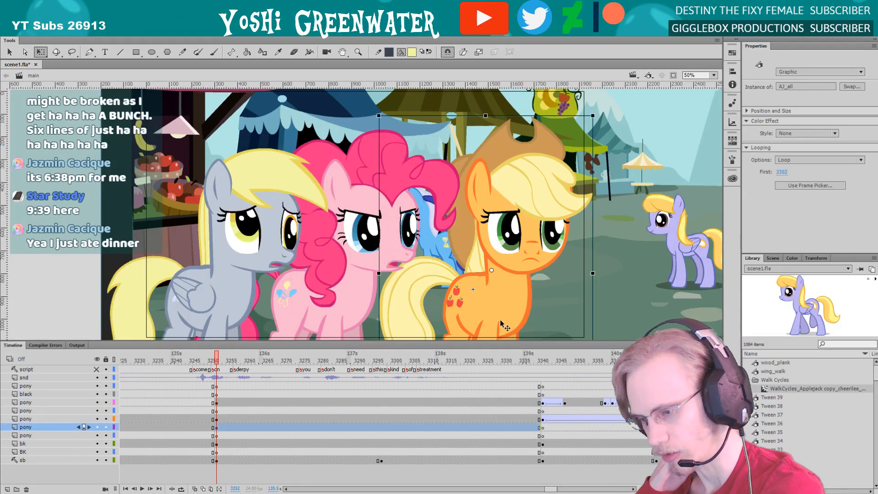
Play the next shot from about frame 3341 and compare its first frame with the end of the market shot
{"action": "left_click", "coordinate": [547, 361]}
{"action": "key", "text": "Return"}
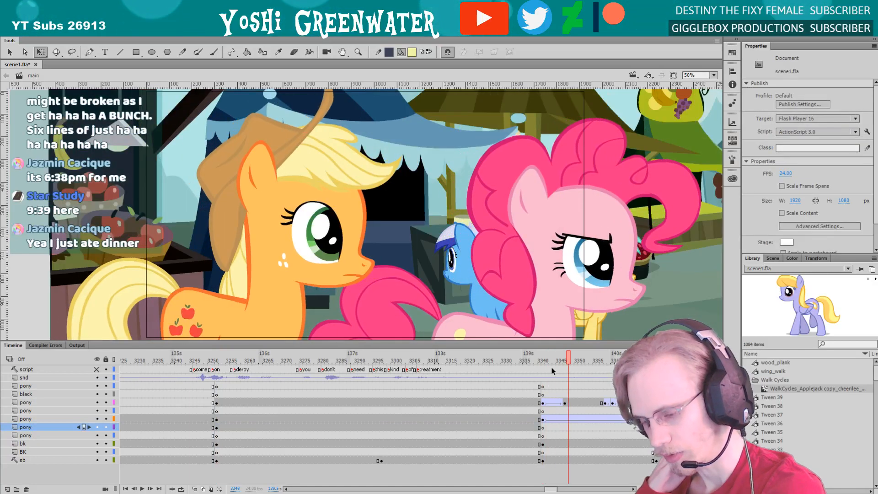
{"action": "left_click", "coordinate": [542, 361]}
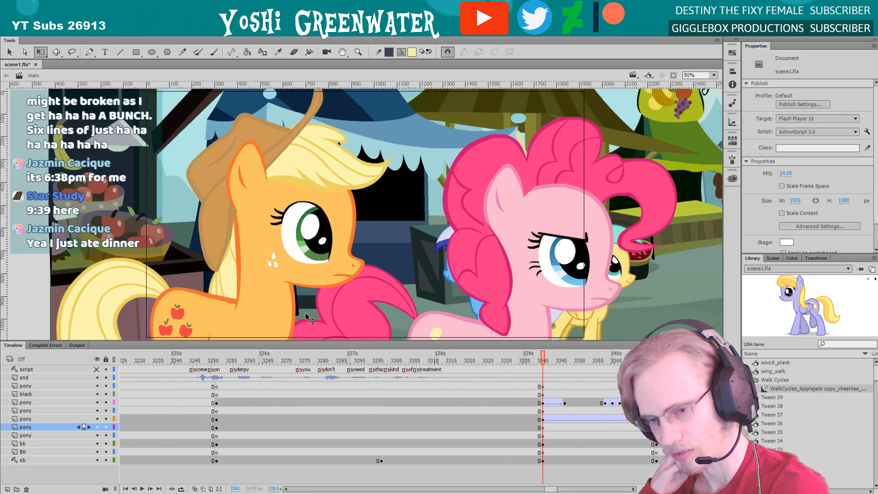
{"action": "left_click", "coordinate": [507, 361]}
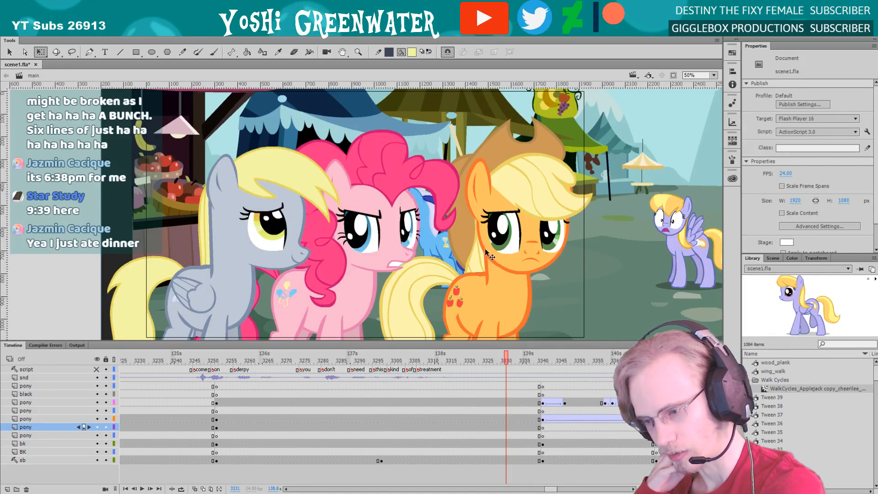
{"action": "left_click_drag", "start_coordinate": [536, 361], "coordinate": [543, 362]}
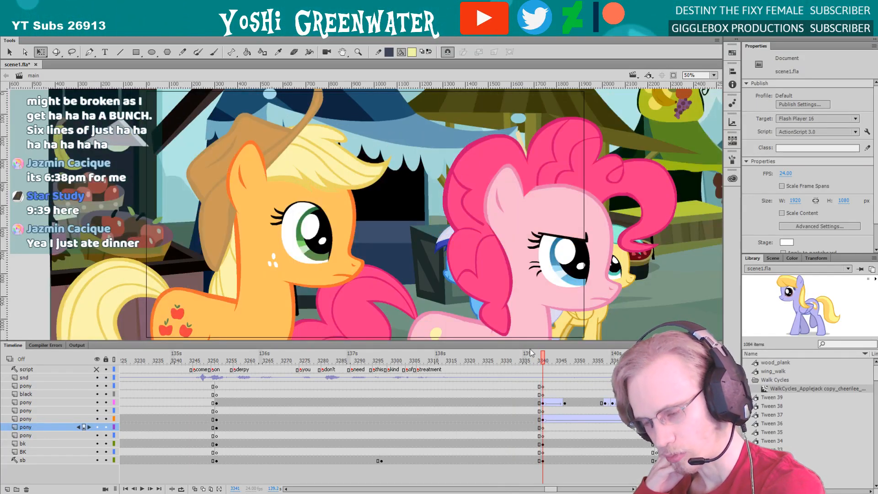
Hide every layer except the storyboard and scrub from frame 3341 to frame 3372 to examine the next shots' sketches
{"action": "left_click", "coordinate": [97, 359]}
{"action": "left_click", "coordinate": [97, 459]}
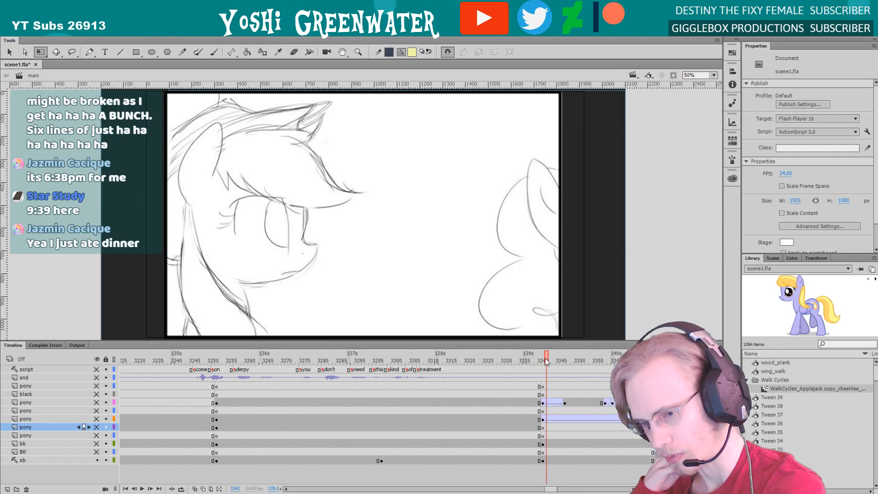
{"action": "left_click_drag", "start_coordinate": [547, 361], "coordinate": [656, 361]}
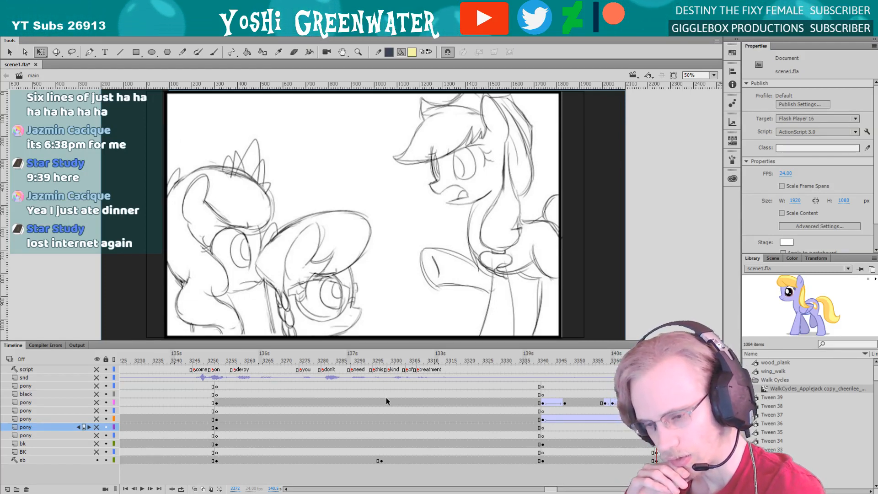
Review the timeline around frame 3372 with only the storyboard shown, and save the scene file
{"action": "left_click_drag", "start_coordinate": [550, 488], "coordinate": [556, 487]}
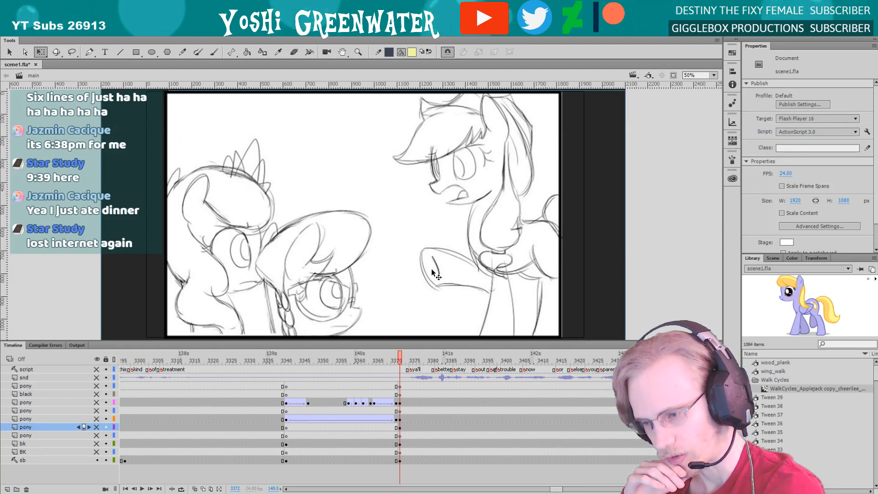
{"action": "left_click_drag", "start_coordinate": [554, 492], "coordinate": [549, 490]}
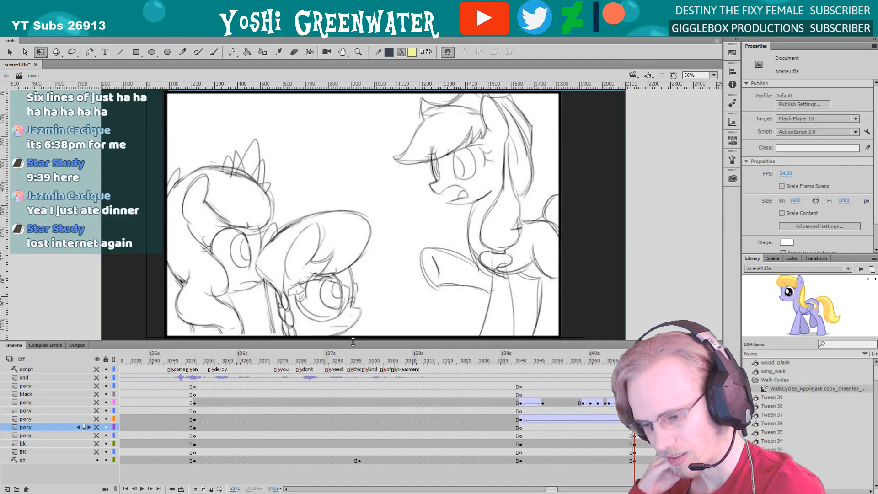
{"action": "left_click_drag", "start_coordinate": [333, 342], "coordinate": [332, 339]}
{"action": "key", "text": "ctrl+s"}
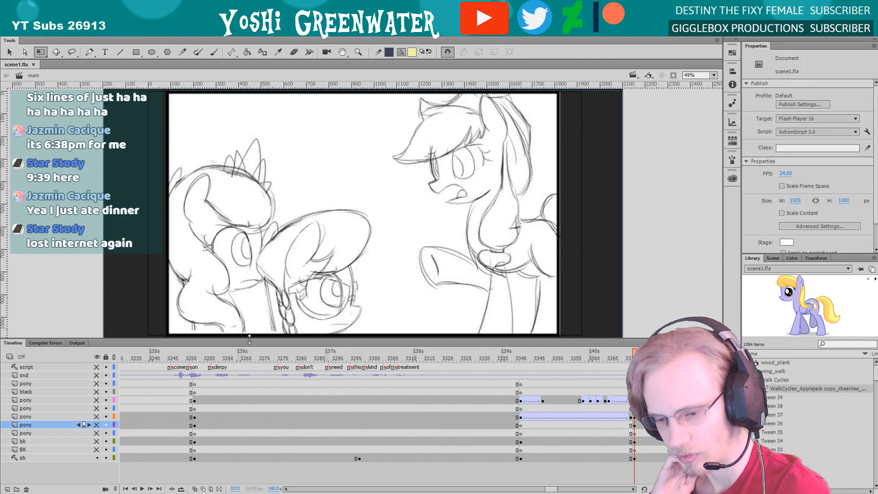
{"action": "left_click_drag", "start_coordinate": [264, 339], "coordinate": [264, 340]}
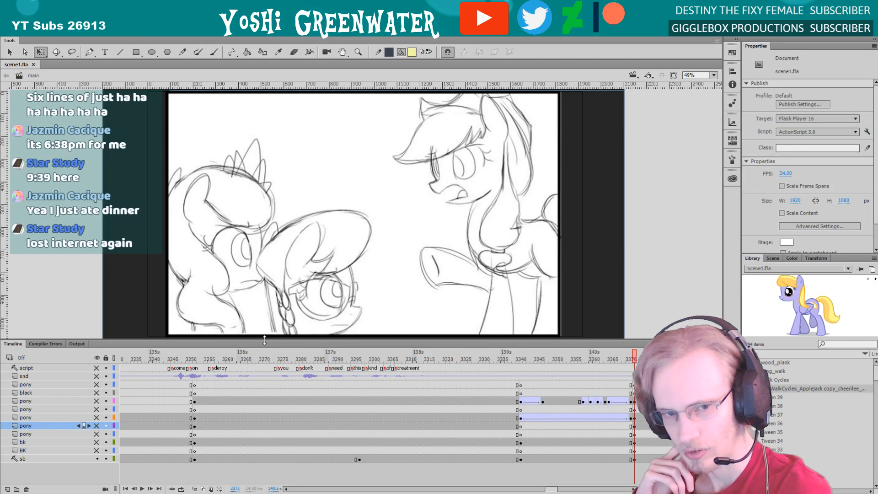
Show all the hidden layers again at frame 3372 to reveal the finished ponies and background
{"action": "left_click_drag", "start_coordinate": [97, 443], "coordinate": [97, 368]}
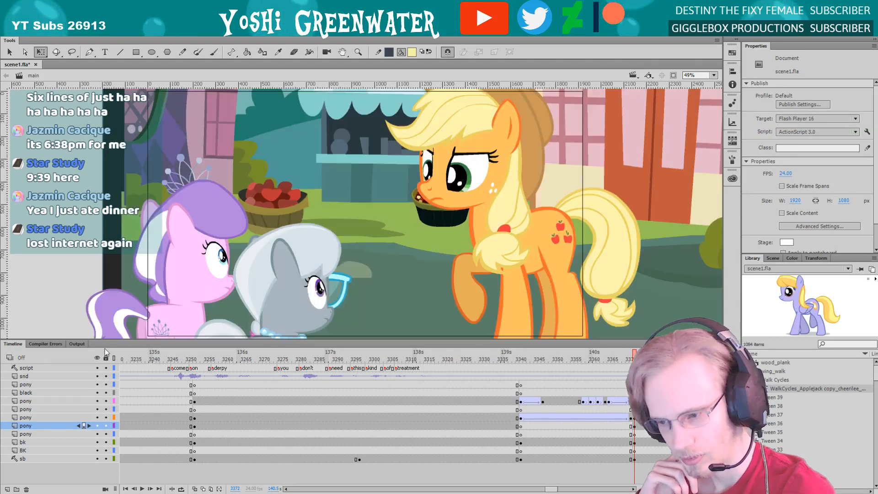
{"action": "left_click_drag", "start_coordinate": [552, 490], "coordinate": [551, 490]}
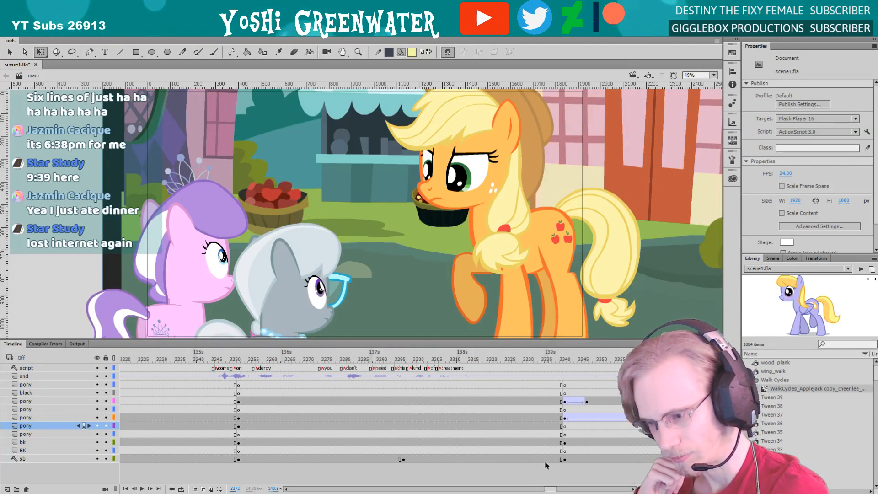
{"action": "left_click", "coordinate": [468, 299]}
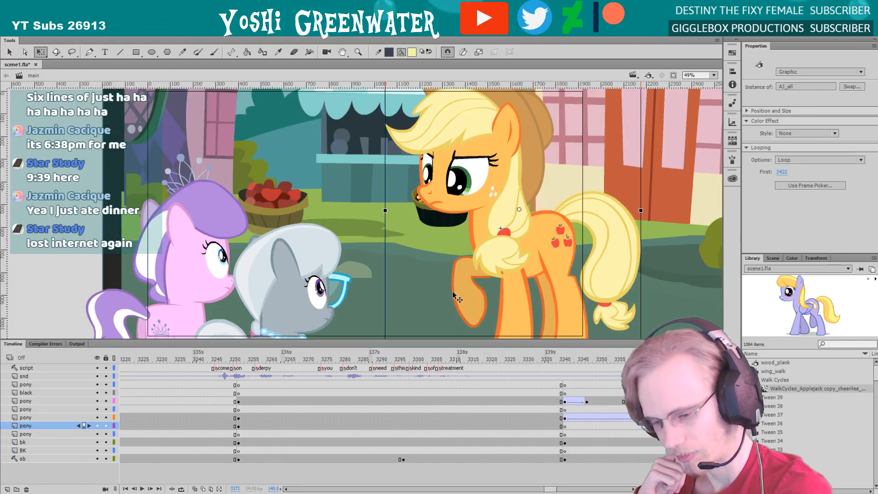
At frame 3252, nudge the market background slightly to the right behind the ponies and hide the storyboard layer
{"action": "left_click", "coordinate": [239, 362]}
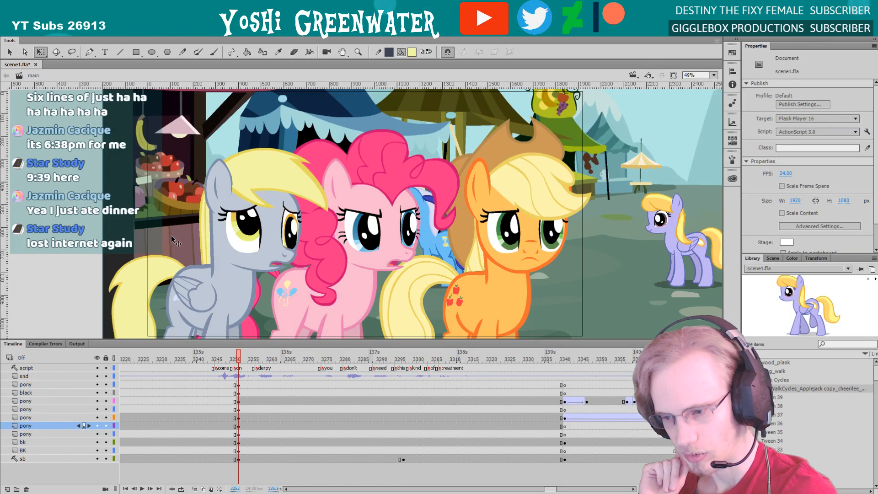
{"action": "left_click_drag", "start_coordinate": [173, 239], "coordinate": [182, 240]}
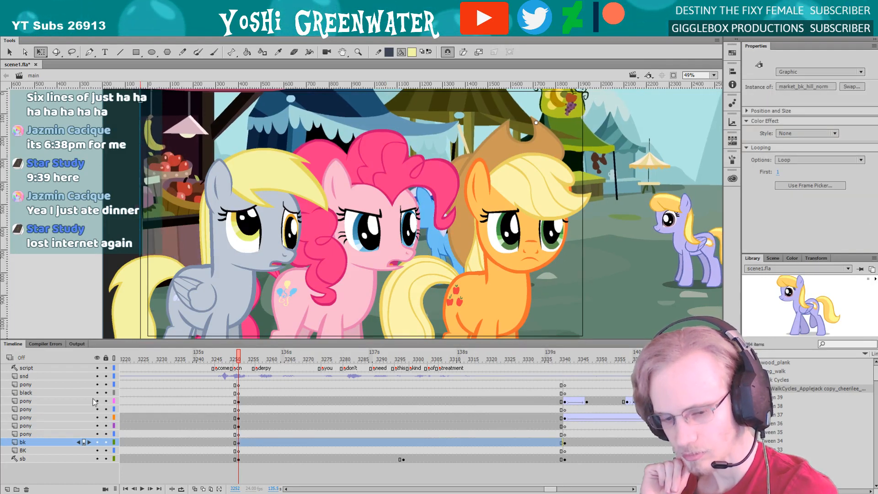
{"action": "left_click", "coordinate": [97, 458]}
{"action": "left_click", "coordinate": [86, 304]}
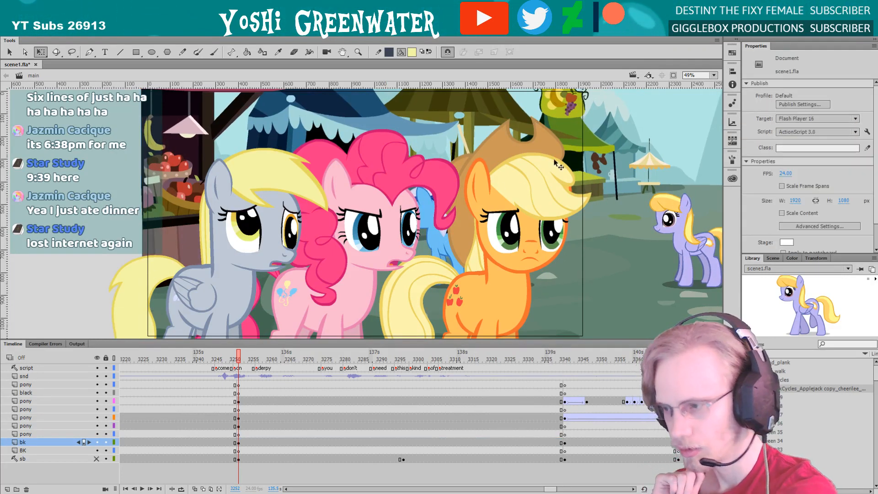
Clip the content outside the stage and enlarge the stage view to examine the shot's framing at frame 3252
{"action": "left_click", "coordinate": [672, 76]}
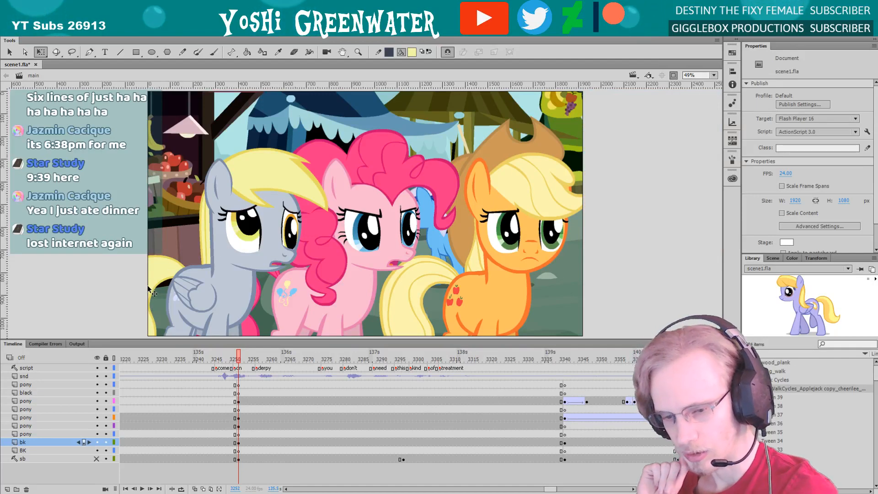
{"action": "left_click_drag", "start_coordinate": [162, 339], "coordinate": [164, 341]}
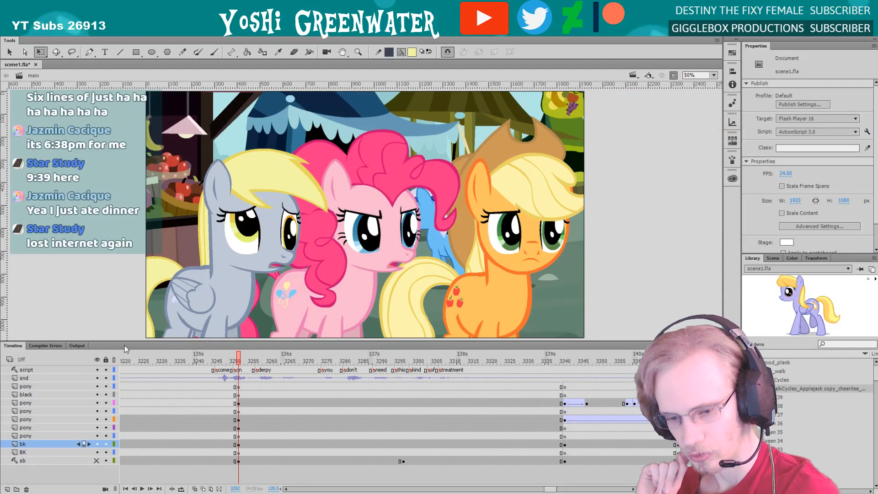
{"action": "left_click_drag", "start_coordinate": [125, 341], "coordinate": [126, 343]}
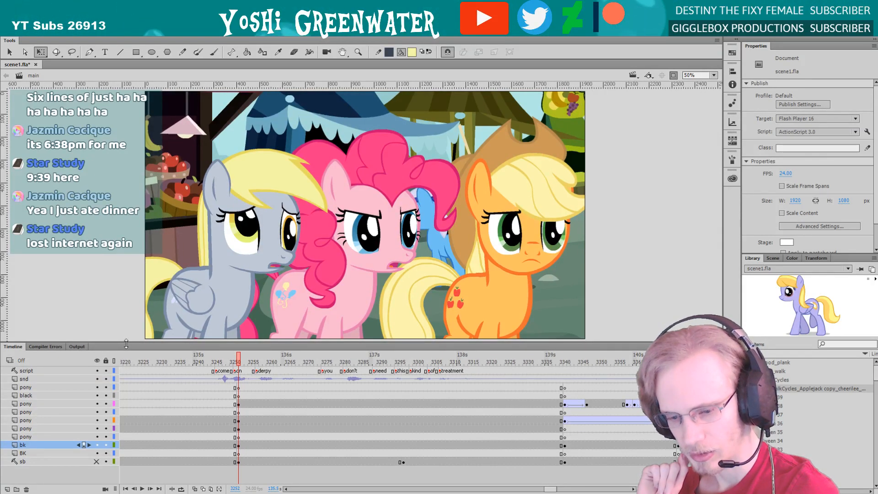
{"action": "left_click_drag", "start_coordinate": [126, 342], "coordinate": [126, 345]}
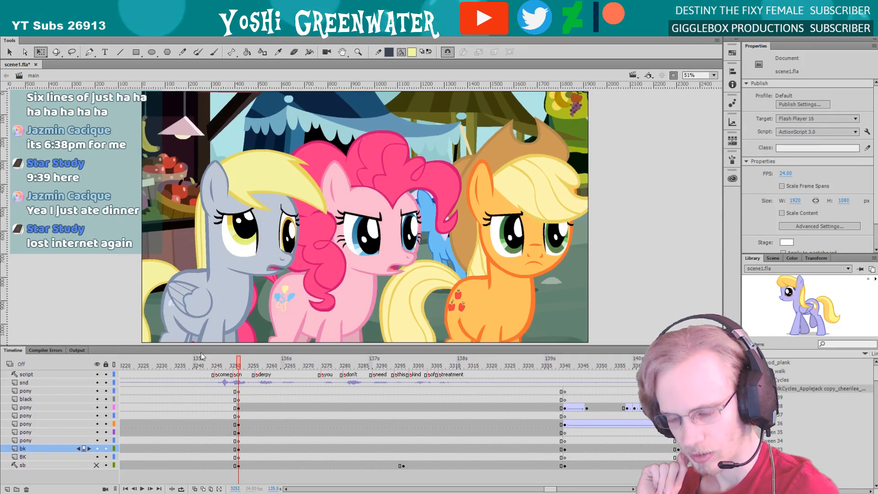
Toggle the background off and on to compare the ponies with the storyboard sketch at frame 3252, and save the file
{"action": "left_click_drag", "start_coordinate": [549, 489], "coordinate": [550, 489]}
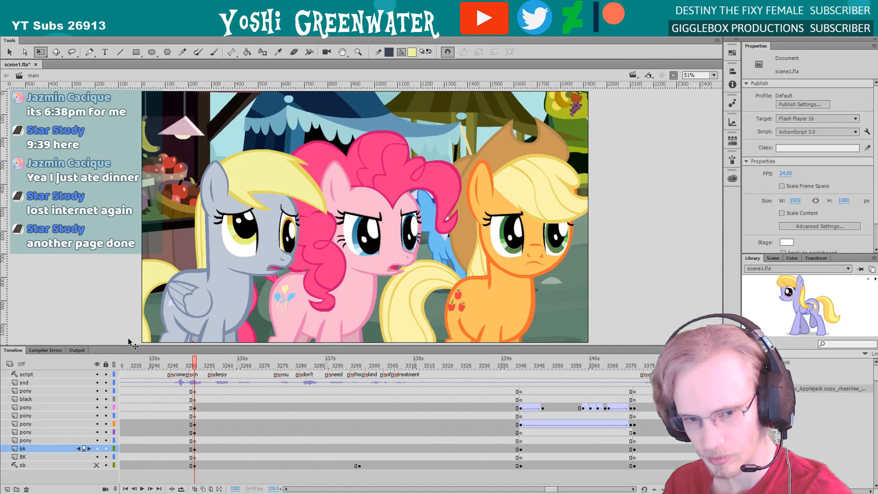
{"action": "left_click_drag", "start_coordinate": [129, 343], "coordinate": [129, 341]}
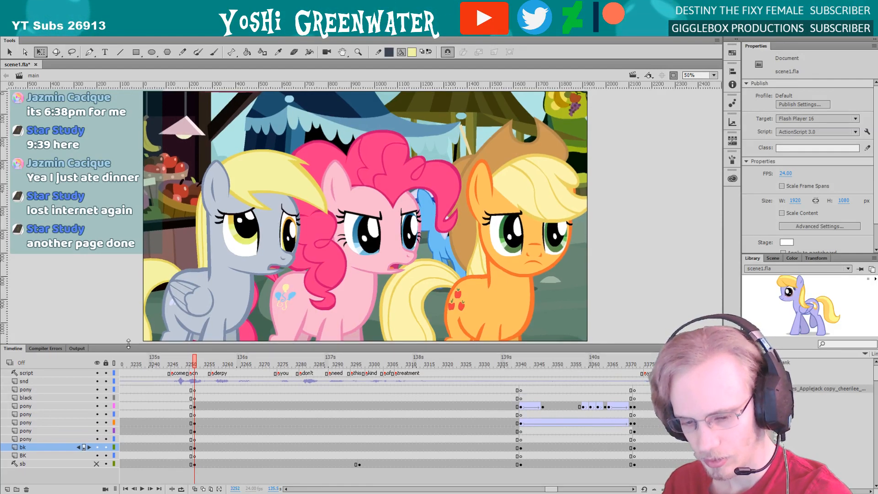
{"action": "left_click", "coordinate": [99, 451]}
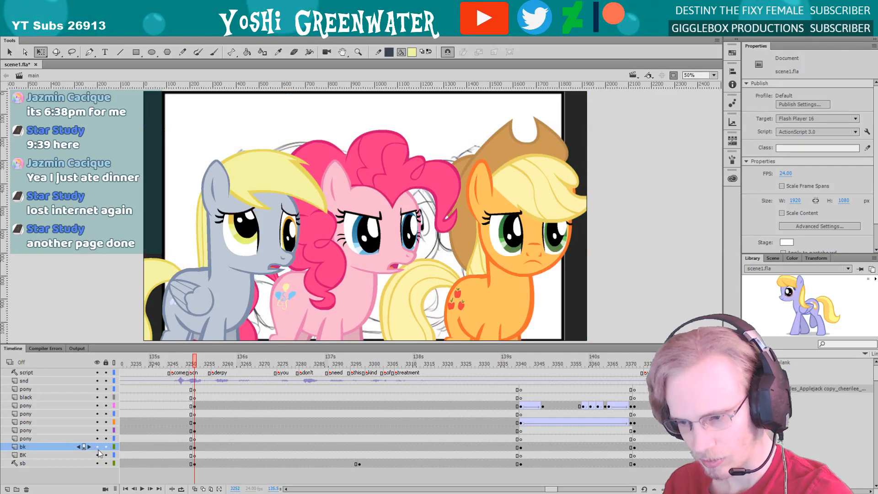
{"action": "left_click", "coordinate": [98, 451]}
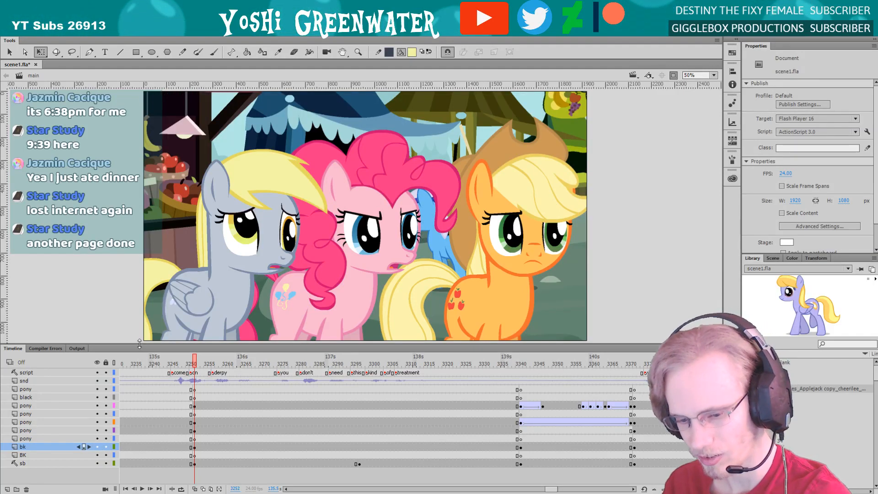
{"action": "left_click_drag", "start_coordinate": [140, 344], "coordinate": [140, 345]}
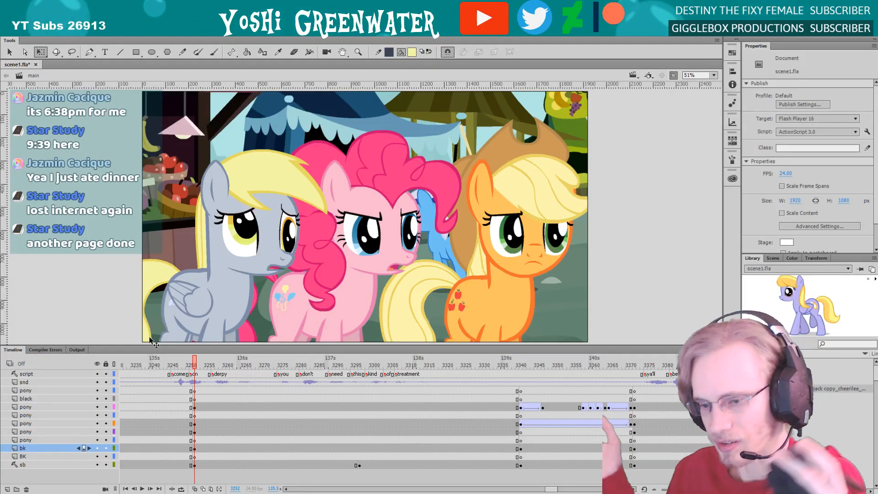
{"action": "key", "text": "ctrl+s"}
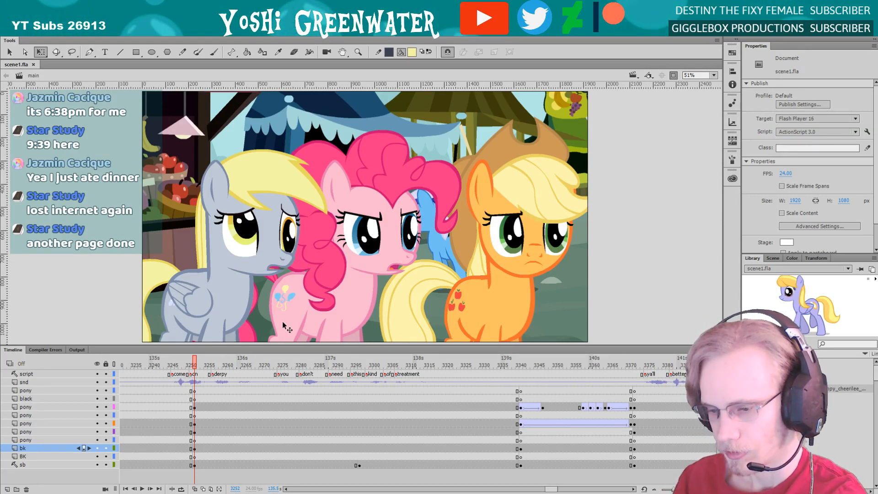
Step through the market shot from frame 3252 to frame 3274 to check the ponies' expressions
{"action": "key", "text": "period"}
{"action": "key", "text": "period"}
{"action": "key", "text": "period"}
{"action": "key", "text": "period"}
{"action": "key", "text": "period"}
{"action": "key", "text": "period"}
{"action": "key", "text": "period"}
{"action": "key", "text": "period"}
{"action": "key", "text": "period"}
{"action": "key", "text": "period"}
{"action": "key", "text": "period"}
{"action": "key", "text": "period"}
{"action": "key", "text": "period"}
{"action": "key", "text": "period"}
{"action": "key", "text": "period"}
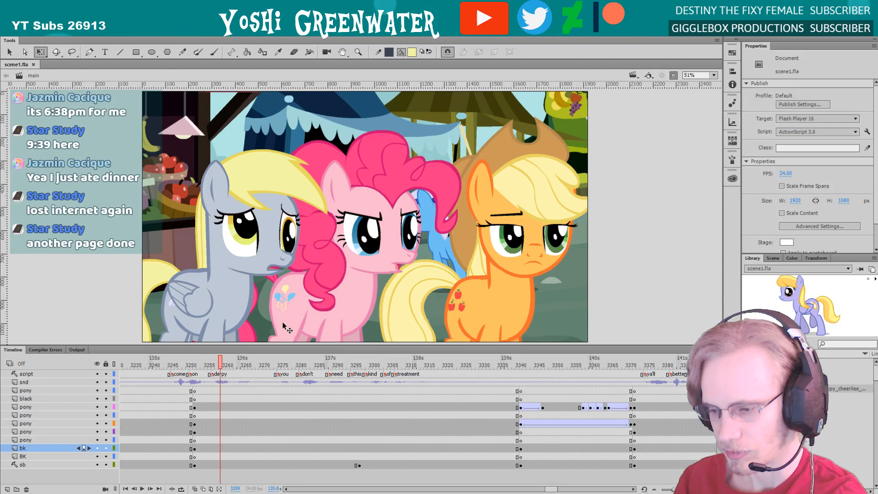
{"action": "key", "text": "period"}
{"action": "key", "text": "period"}
{"action": "key", "text": "period"}
{"action": "key", "text": "period"}
{"action": "key", "text": "period"}
{"action": "key", "text": "period"}
{"action": "key", "text": "period"}
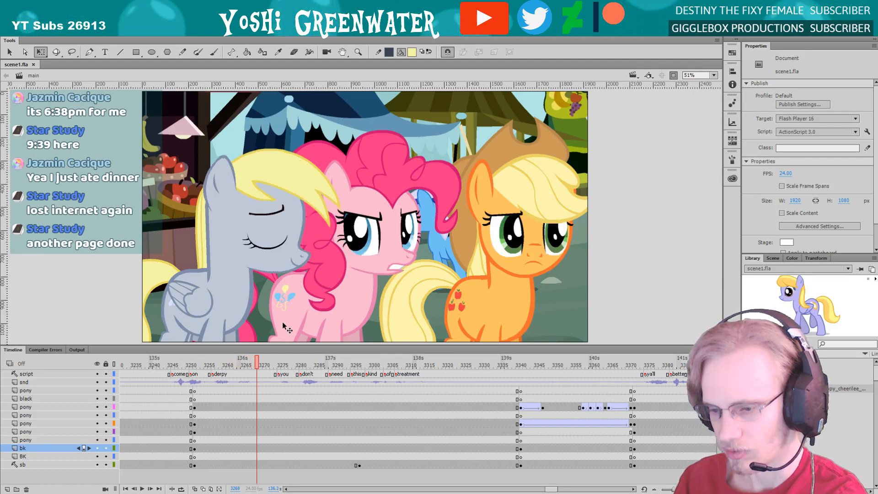
{"action": "left_click_drag", "start_coordinate": [283, 346], "coordinate": [283, 345]}
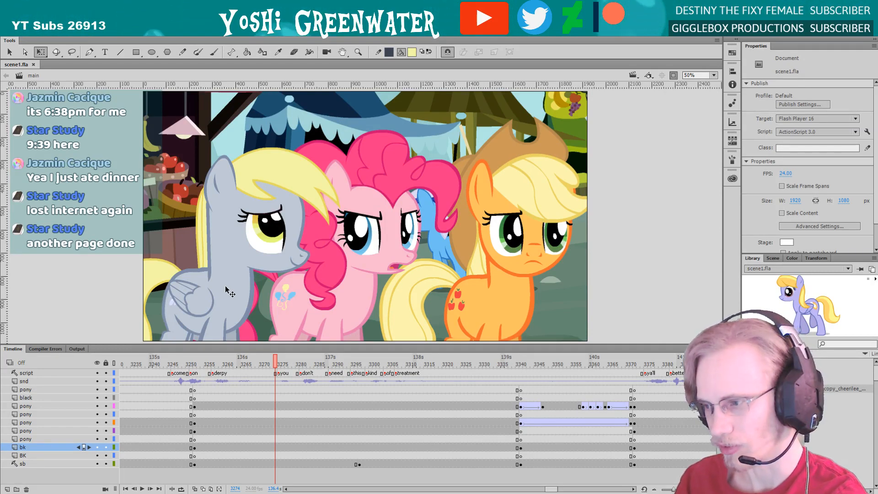
Show the content outside the stage again and hide the storyboard layer
{"action": "left_click", "coordinate": [673, 75]}
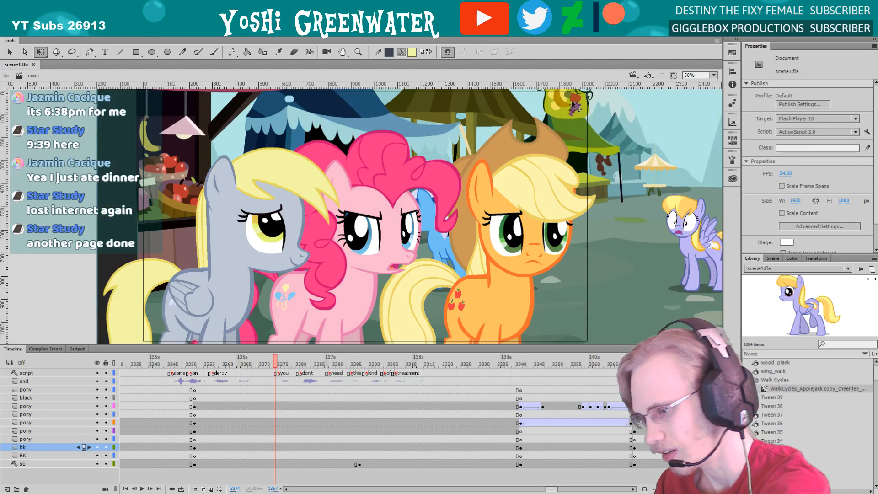
{"action": "left_click_drag", "start_coordinate": [549, 489], "coordinate": [550, 490]}
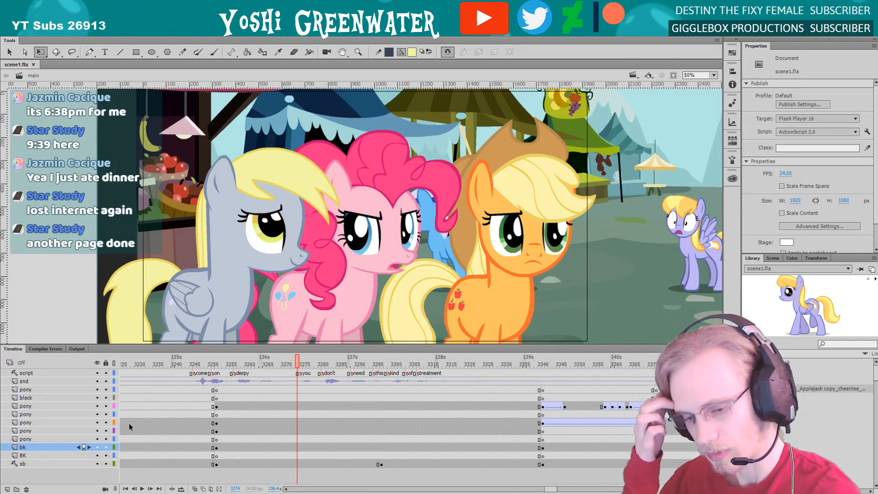
{"action": "left_click", "coordinate": [97, 465]}
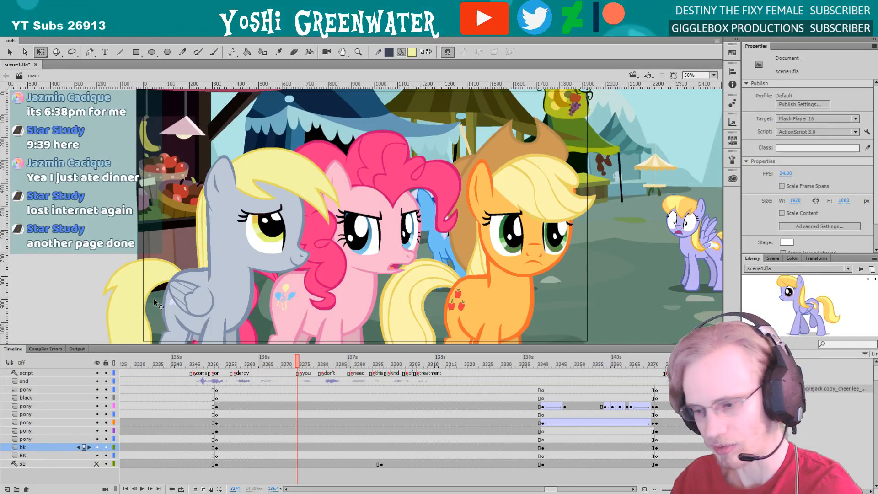
{"action": "left_click_drag", "start_coordinate": [554, 489], "coordinate": [554, 490]}
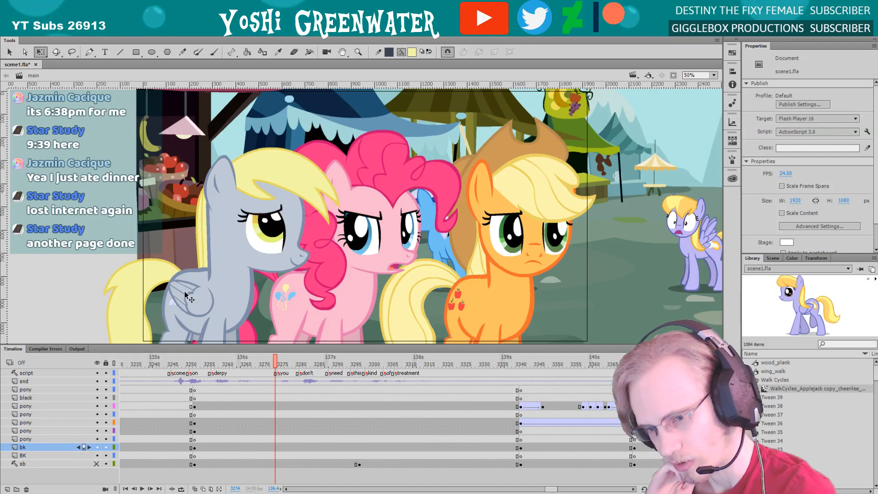
Try shifting the market background far to the left at frame 3274 in a 25% view, and undo the move
{"action": "left_click", "coordinate": [199, 295]}
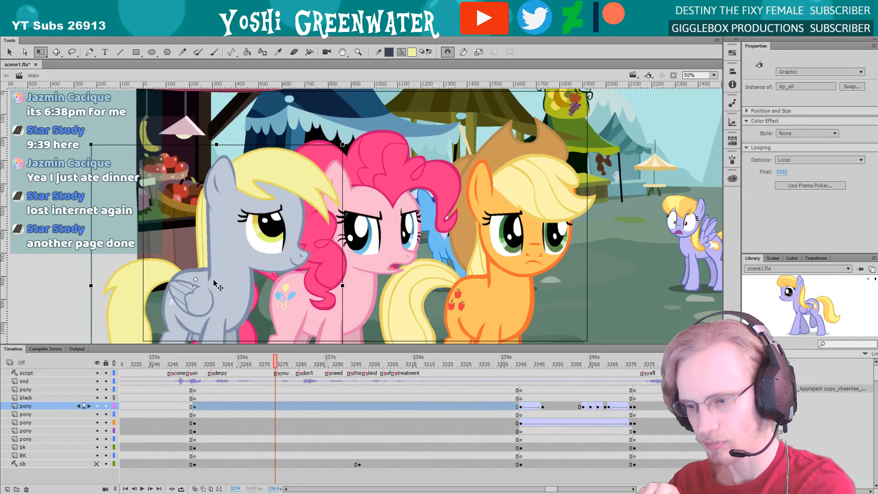
{"action": "left_click", "coordinate": [173, 241]}
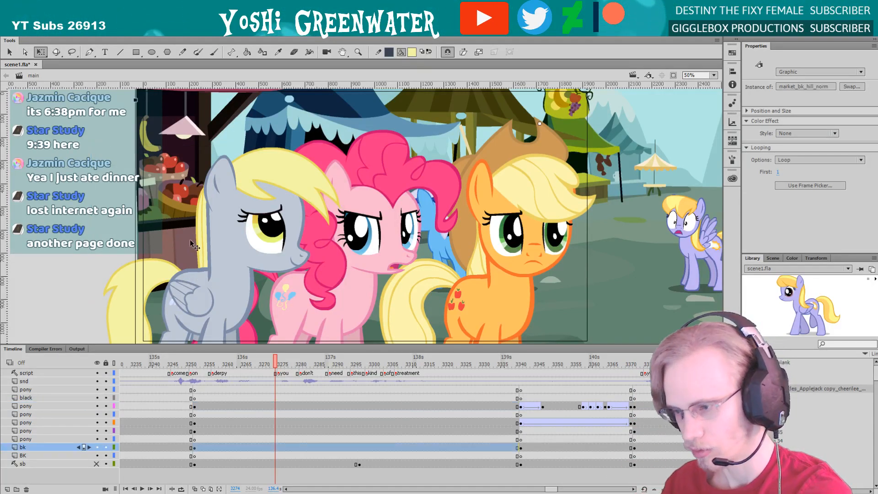
{"action": "key", "text": "z"}
{"action": "left_click", "coordinate": [284, 233], "text": "alt"}
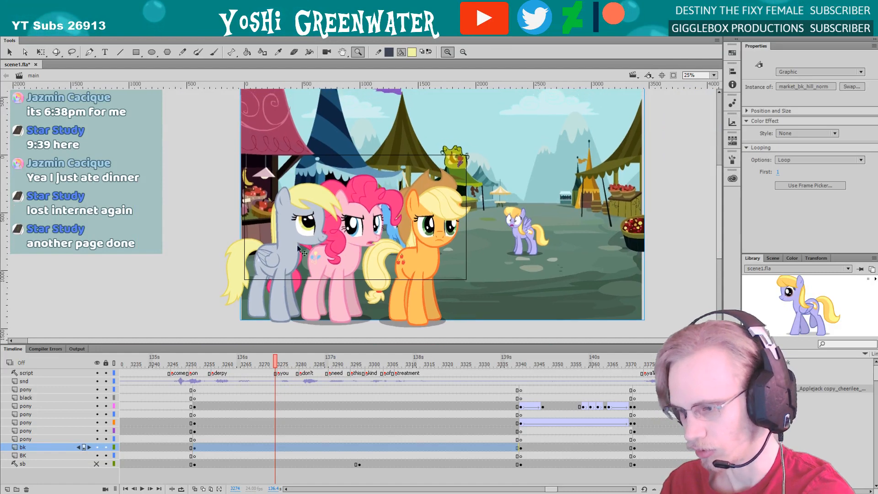
{"action": "key", "text": "q"}
{"action": "left_click_drag", "start_coordinate": [480, 288], "coordinate": [439, 275]}
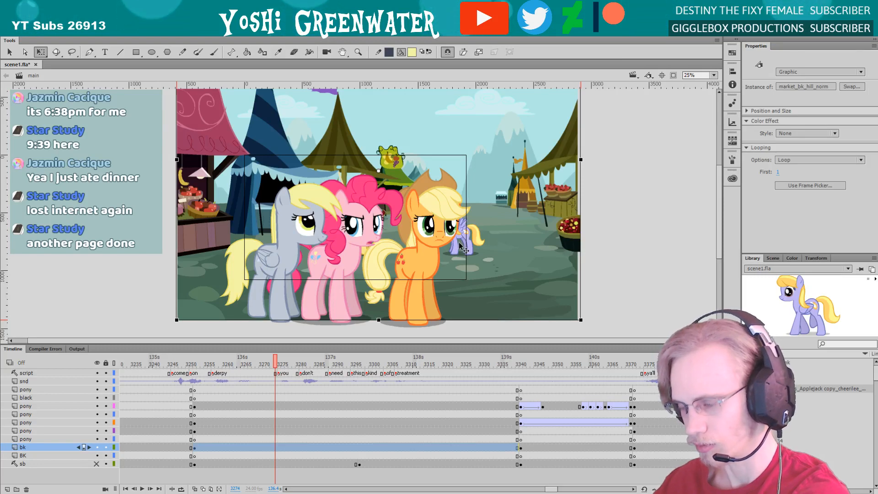
{"action": "key", "text": "ctrl+z"}
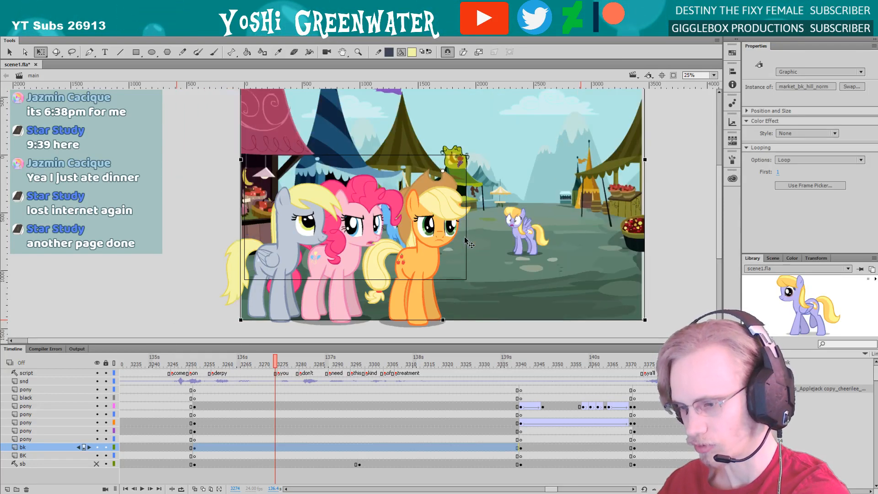
{"action": "left_click", "coordinate": [217, 210]}
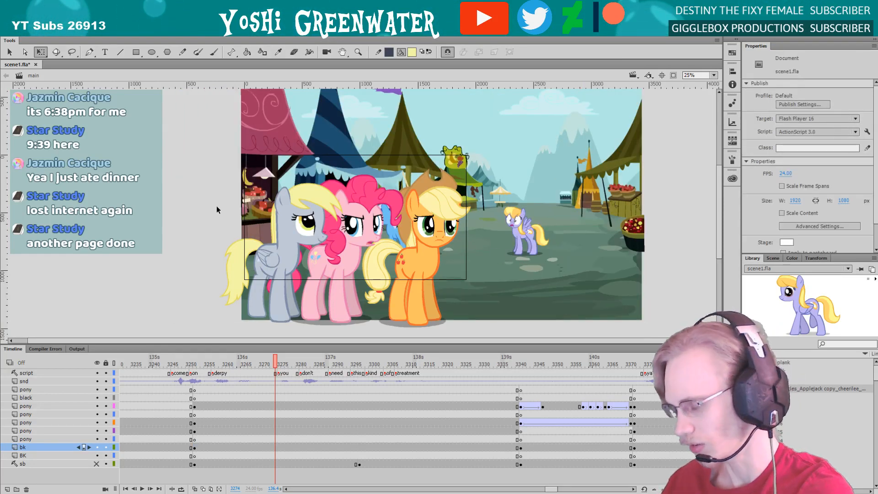
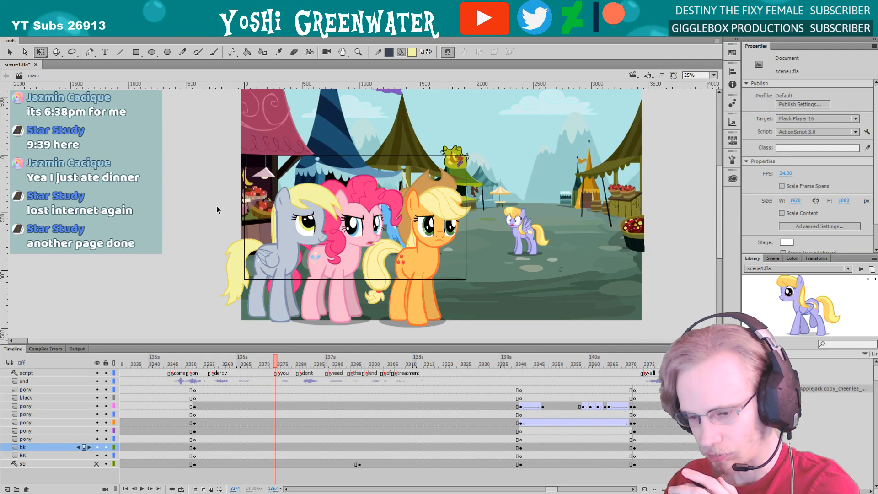
Open the WalkCycles_Applejack copy_cheerilee_bee symbol from the library and enlarge the timeline area to show all its layers
{"action": "double_click", "coordinate": [787, 298]}
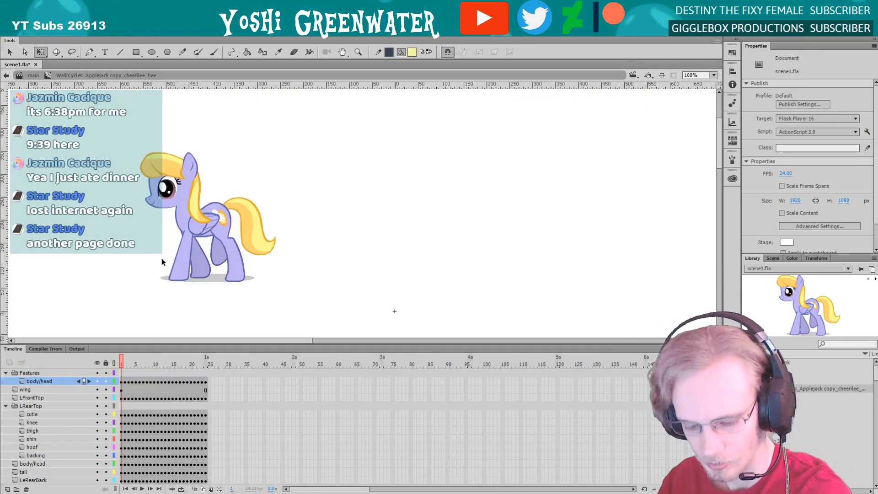
{"action": "key", "text": "z"}
{"action": "left_click_drag", "start_coordinate": [129, 152], "coordinate": [279, 294]}
{"action": "left_click_drag", "start_coordinate": [208, 272], "coordinate": [208, 277]}
{"action": "key", "text": "q"}
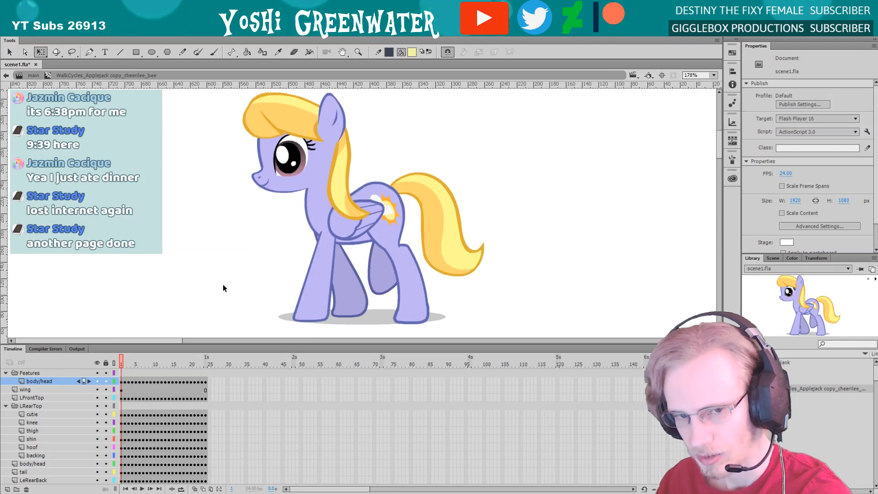
{"action": "left_click_drag", "start_coordinate": [241, 343], "coordinate": [235, 304]}
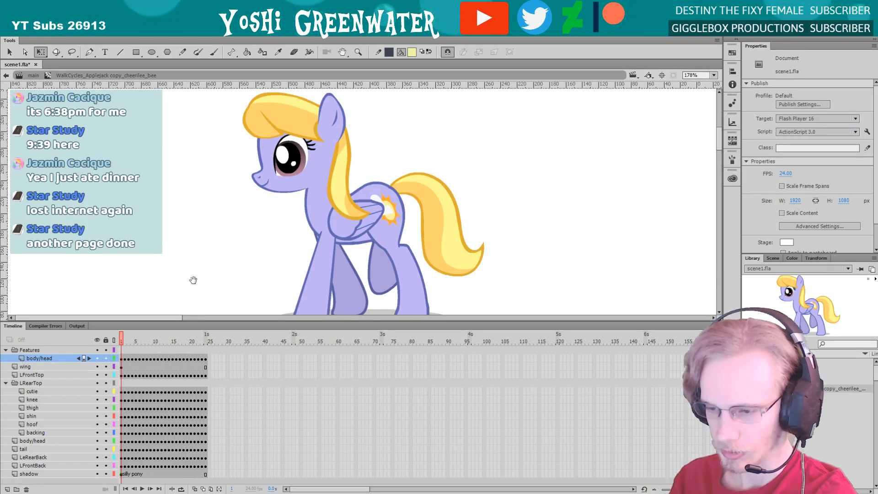
{"action": "left_click_drag", "start_coordinate": [192, 278], "coordinate": [193, 272]}
{"action": "left_click_drag", "start_coordinate": [124, 339], "coordinate": [131, 306]}
Play and step through the purple pony's walk cycle to check the head and leg motion
{"action": "left_click", "coordinate": [132, 326]}
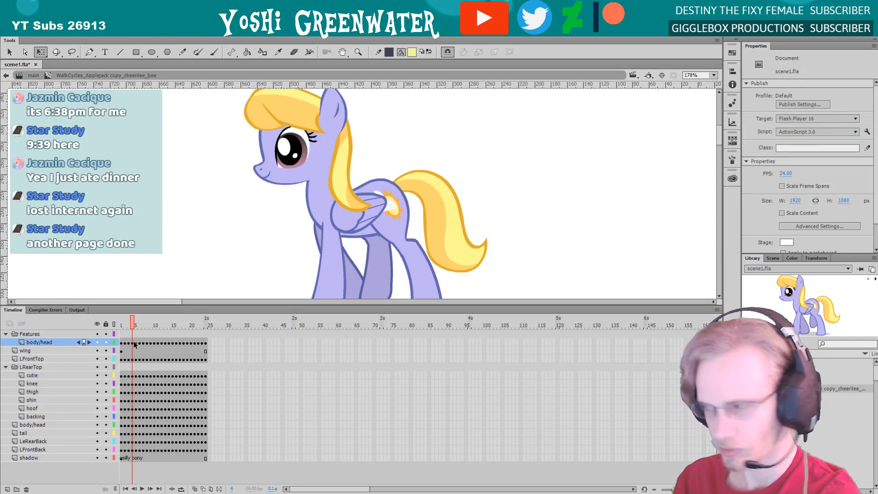
{"action": "key", "text": "Return"}
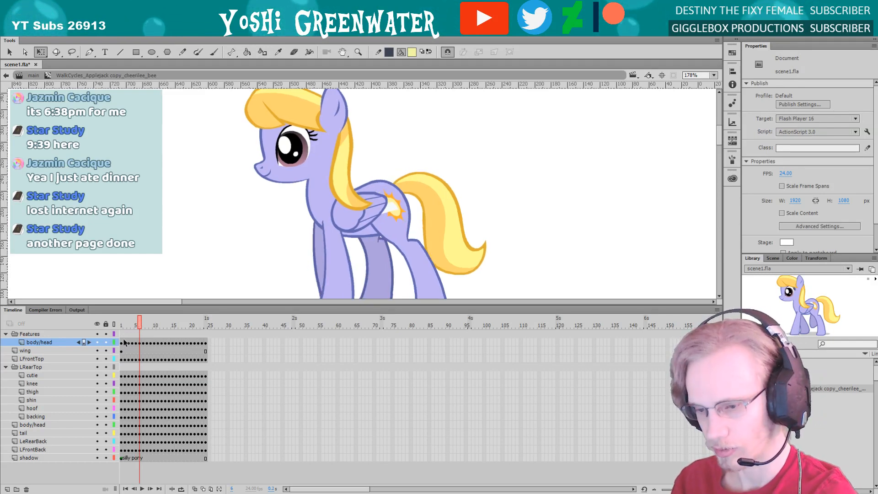
{"action": "key", "text": "period"}
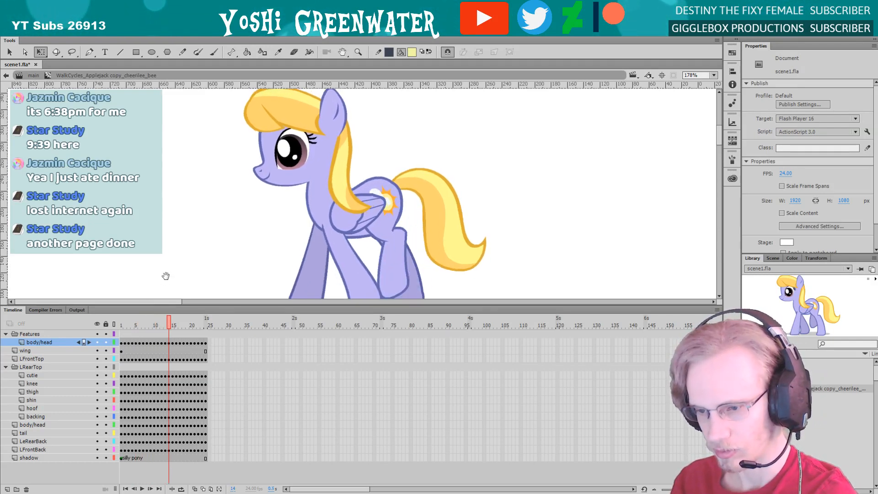
{"action": "left_click_drag", "start_coordinate": [166, 275], "coordinate": [162, 264]}
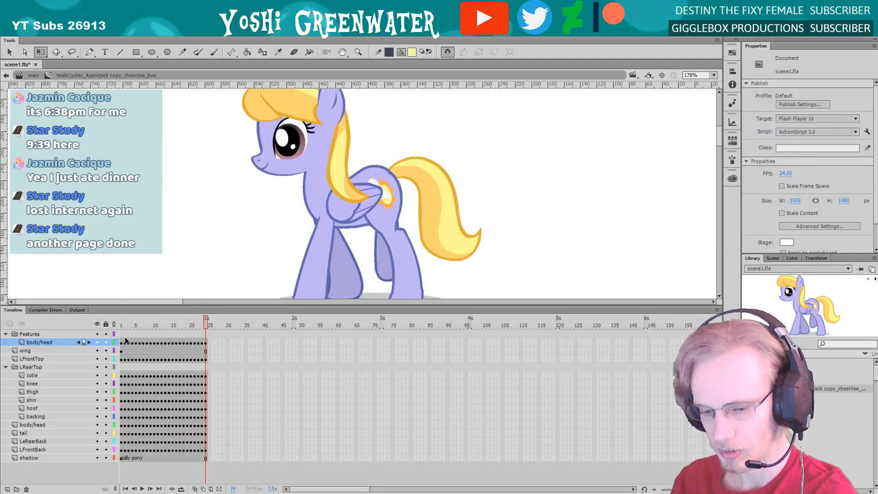
{"action": "mouse_move", "coordinate": [137, 307]}
{"action": "left_mouse_down"}
{"action": "mouse_move", "coordinate": [122, 323]}
{"action": "mouse_move", "coordinate": [137, 318]}
{"action": "left_mouse_up"}
{"action": "key", "text": "Return"}
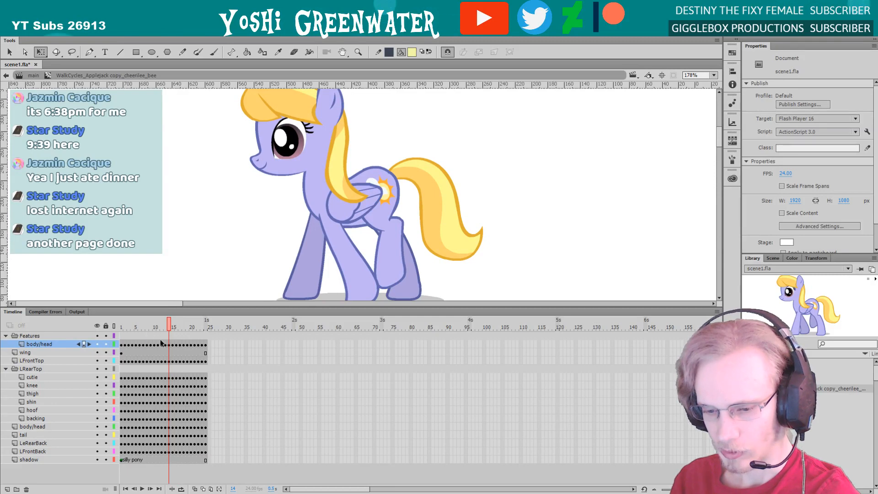
Try tilting the head on the upper body/head layer upward at frame 14 of the walk cycle
{"action": "left_click", "coordinate": [262, 172]}
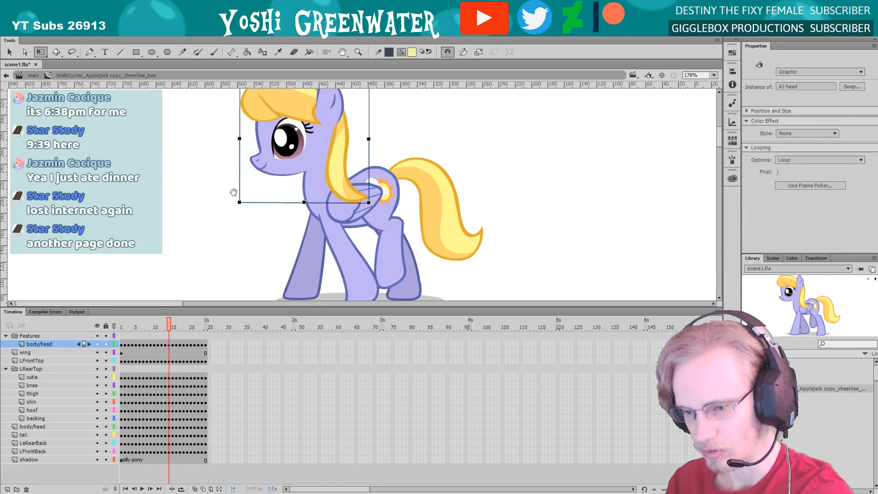
{"action": "scroll", "coordinate": [245, 226], "scroll_direction": "up", "scroll_amount": 1}
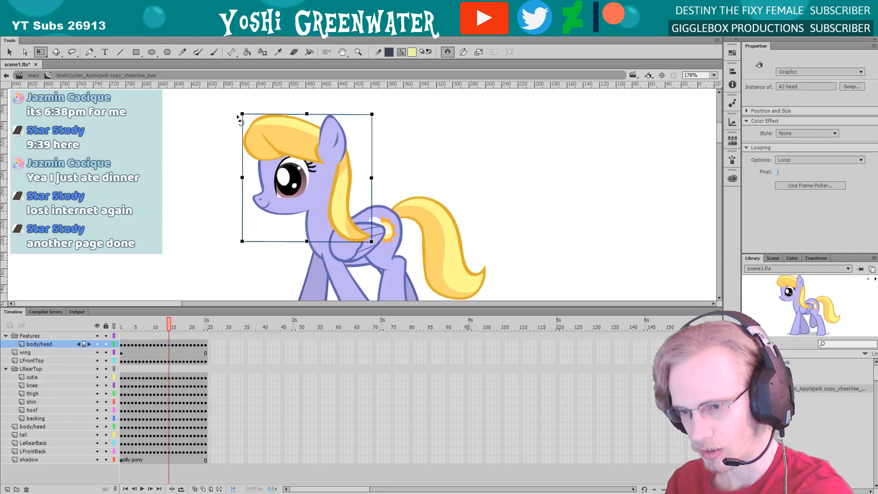
{"action": "left_click_drag", "start_coordinate": [238, 117], "coordinate": [267, 94]}
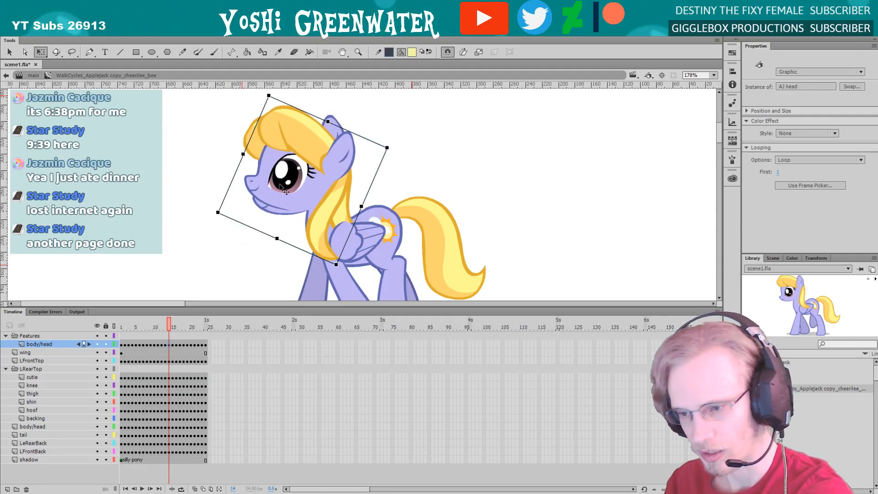
Hide and show the lower body/head layer, and shift the tilted head aside to expose the duplicate head beneath it
{"action": "left_click", "coordinate": [302, 123]}
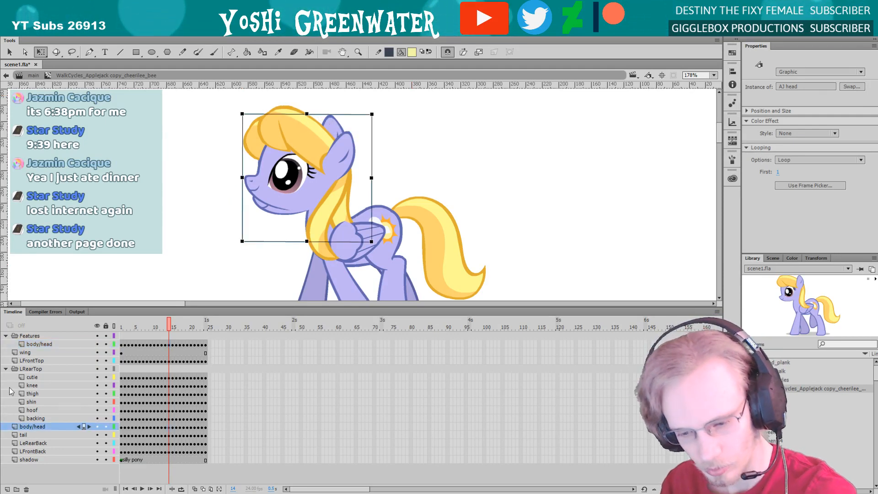
{"action": "left_click", "coordinate": [97, 427]}
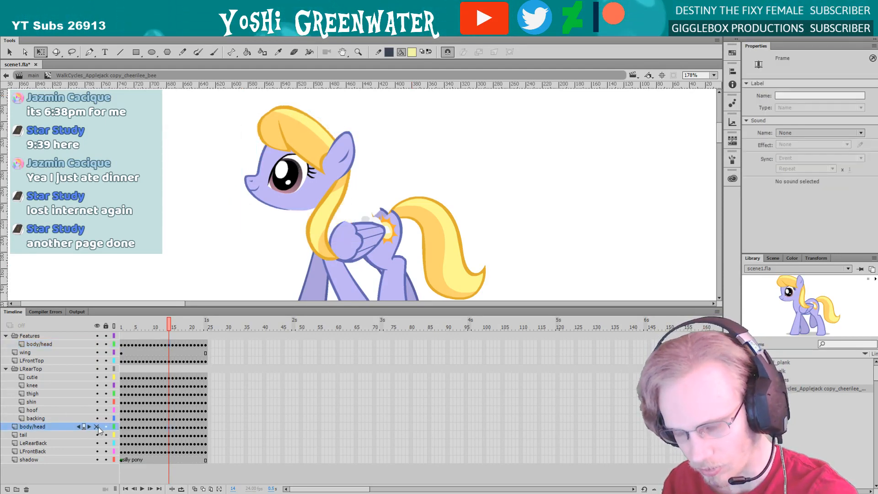
{"action": "left_click", "coordinate": [97, 427]}
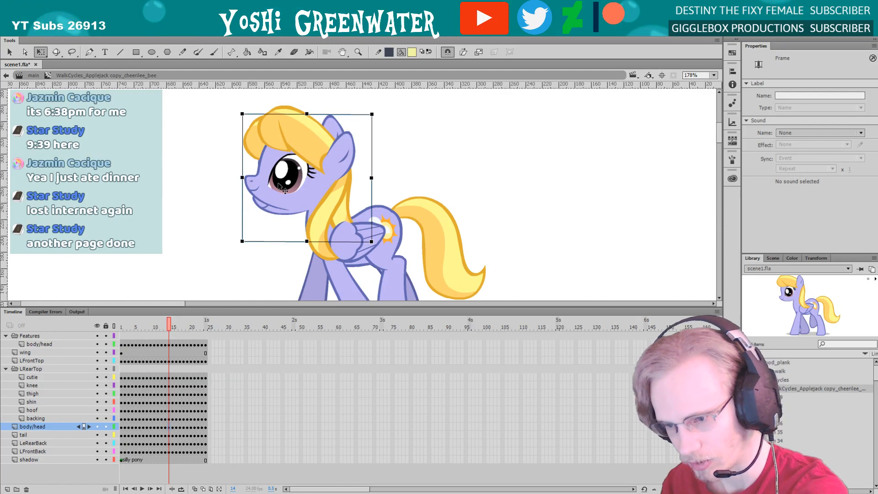
{"action": "left_click_drag", "start_coordinate": [300, 185], "coordinate": [225, 176]}
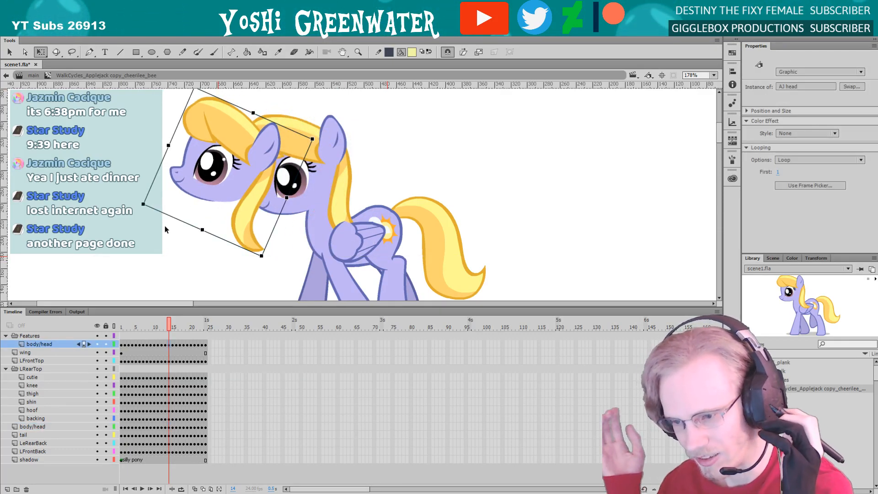
Undo the head's shift and tilt at frame 14
{"action": "key", "text": "ctrl+z"}
{"action": "key", "text": "ctrl+z"}
{"action": "key", "text": "ctrl+z"}
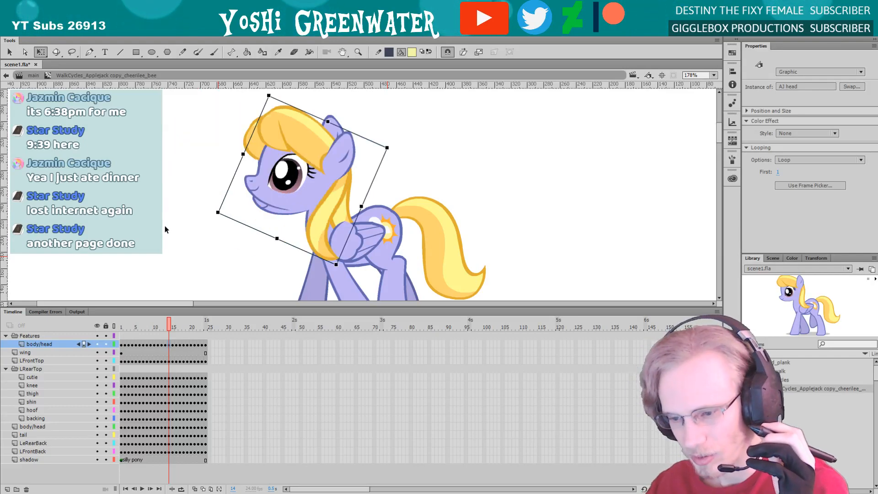
{"action": "key", "text": "ctrl+z"}
{"action": "key", "text": "ctrl+z"}
{"action": "key", "text": "ctrl+z"}
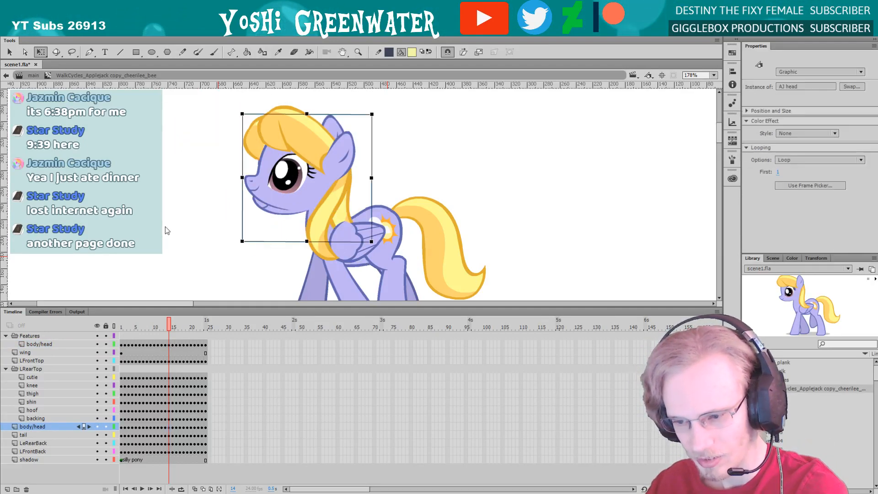
Hide the body/head layer in the Features folder and inspect the remaining head by opening its symbol and test-moving it
{"action": "left_click", "coordinate": [97, 344]}
{"action": "left_click", "coordinate": [286, 196]}
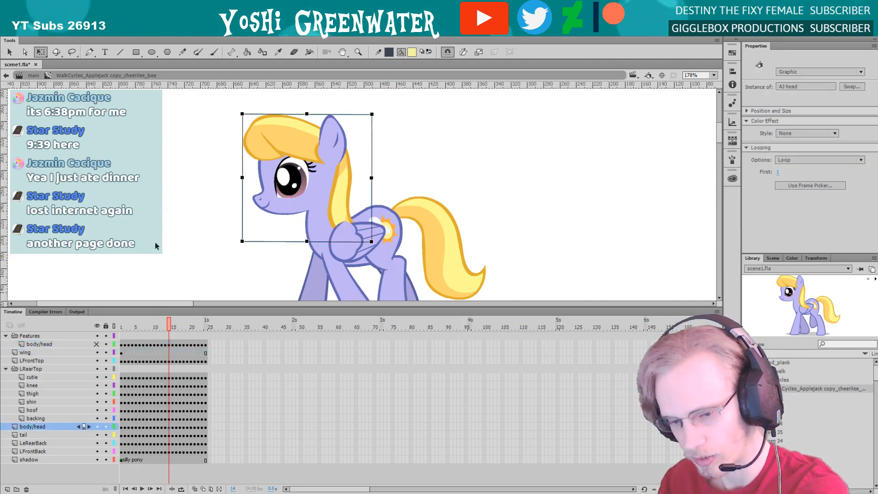
{"action": "left_click_drag", "start_coordinate": [158, 307], "coordinate": [176, 307]}
{"action": "double_click", "coordinate": [277, 203]}
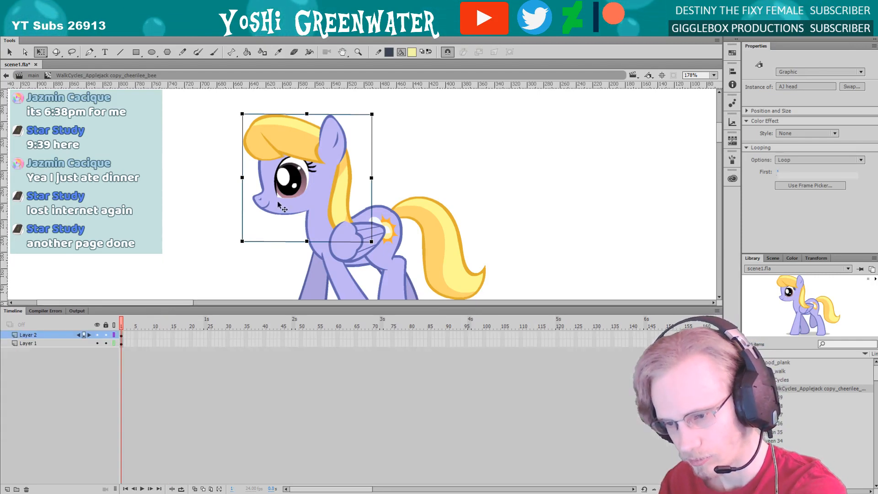
{"action": "double_click", "coordinate": [183, 216]}
{"action": "left_click_drag", "start_coordinate": [284, 166], "coordinate": [199, 167]}
{"action": "key", "text": "ctrl+z"}
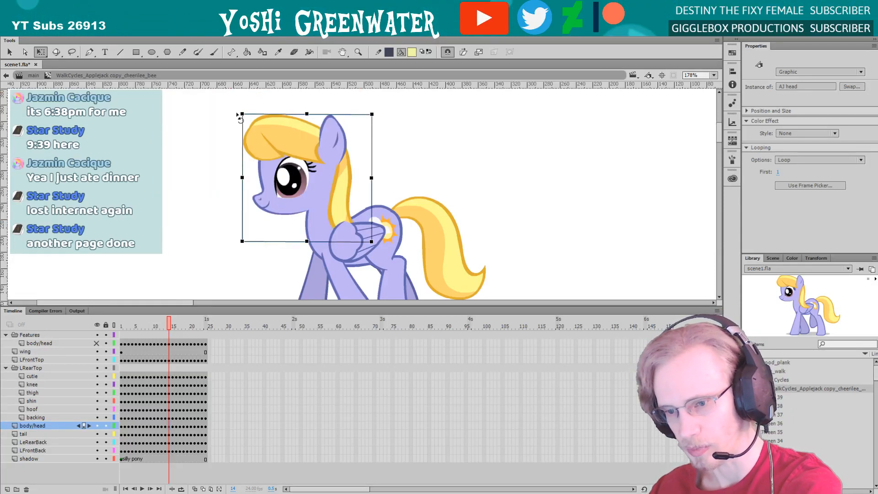
Try tilting the head on the lower body/head layer upward at frames 14 and 15
{"action": "left_click_drag", "start_coordinate": [239, 118], "coordinate": [257, 103]}
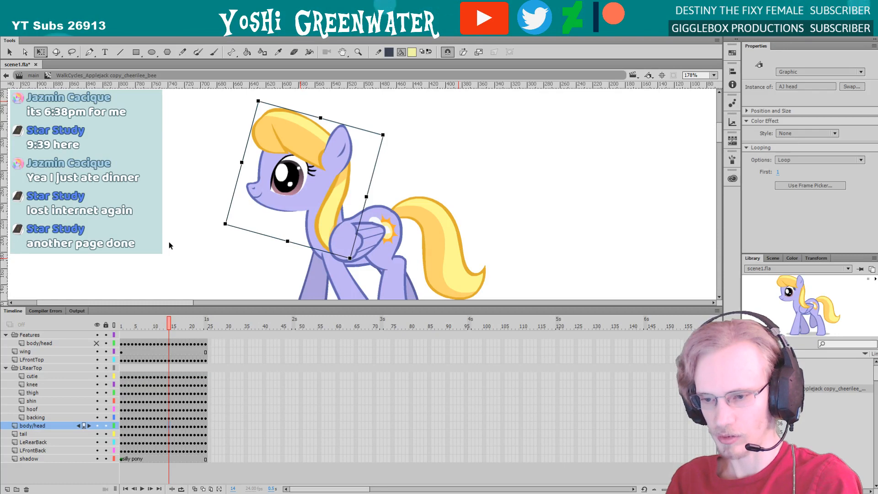
{"action": "key", "text": "period"}
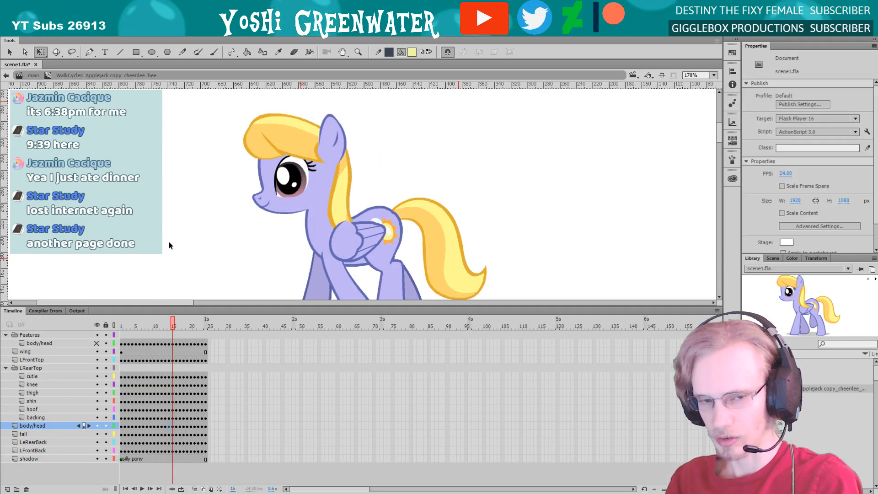
{"action": "left_click", "coordinate": [269, 174]}
{"action": "left_click_drag", "start_coordinate": [235, 120], "coordinate": [256, 98]}
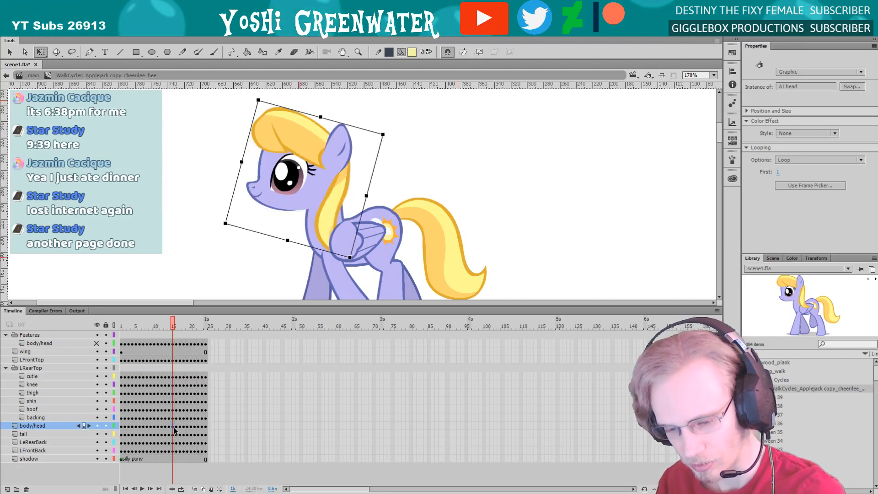
Replay the walk cycle and step through the frames around 13 to 15 to check the tilted head poses
{"action": "key", "text": "Return"}
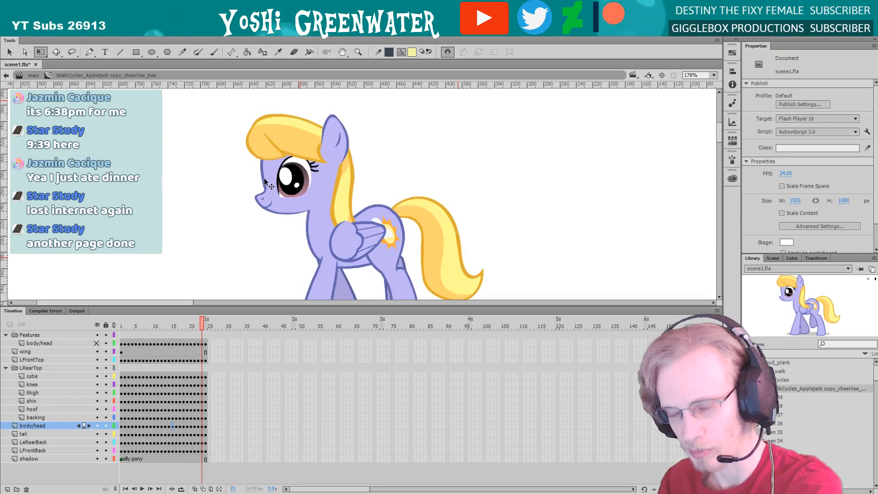
{"action": "key", "text": "Return"}
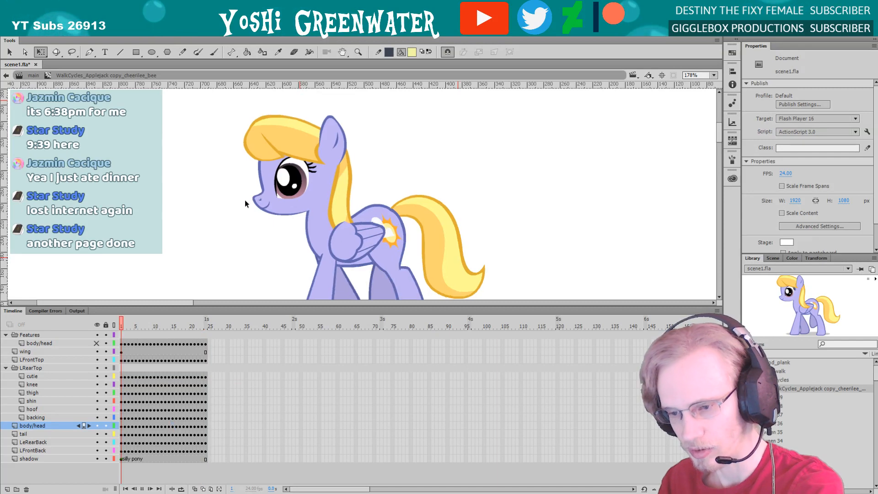
{"action": "key", "text": "Return"}
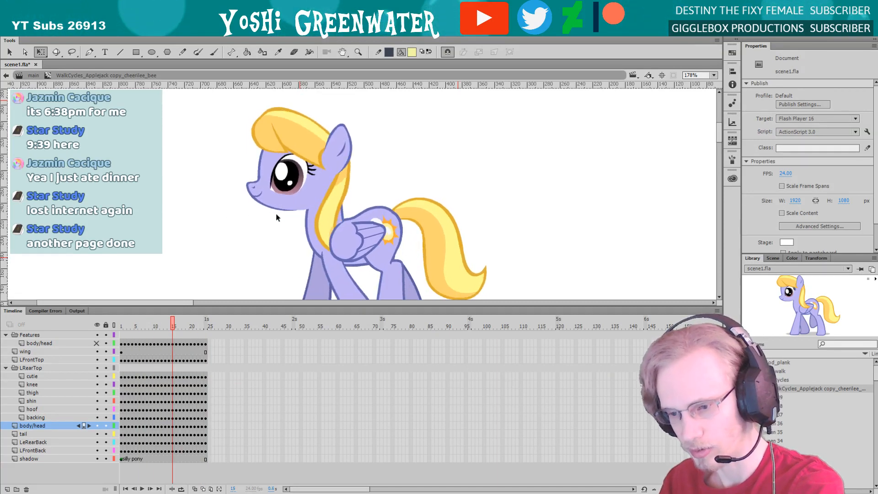
{"action": "mouse_move", "coordinate": [174, 323]}
{"action": "left_mouse_down"}
{"action": "mouse_move", "coordinate": [123, 323]}
{"action": "mouse_move", "coordinate": [166, 323]}
{"action": "left_mouse_up"}
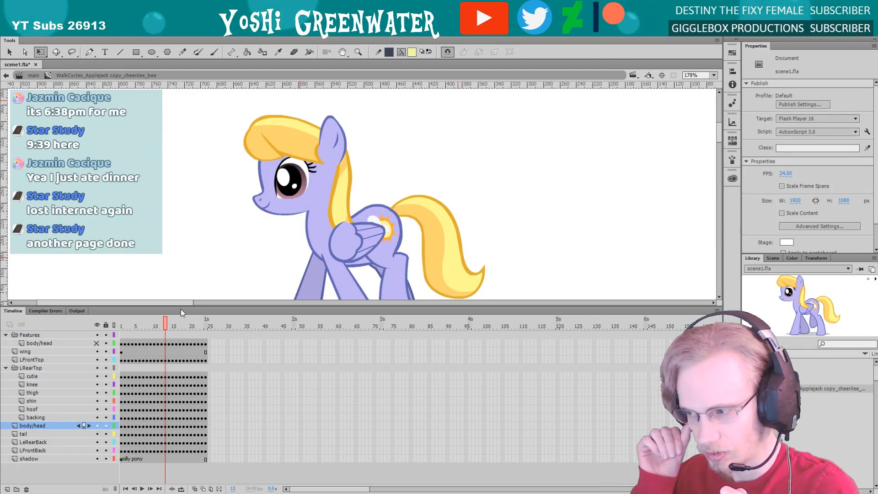
{"action": "key", "text": "period"}
{"action": "key", "text": "period"}
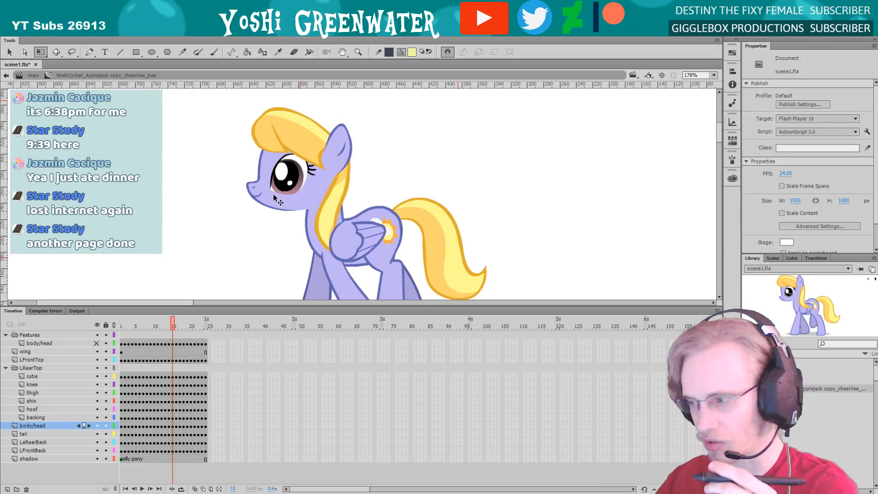
{"action": "key", "text": "comma"}
{"action": "key", "text": "period"}
{"action": "key", "text": "period"}
{"action": "key", "text": "period"}
{"action": "key", "text": "period"}
{"action": "key", "text": "period"}
{"action": "key", "text": "period"}
{"action": "key", "text": "period"}
{"action": "key", "text": "period"}
{"action": "key", "text": "period"}
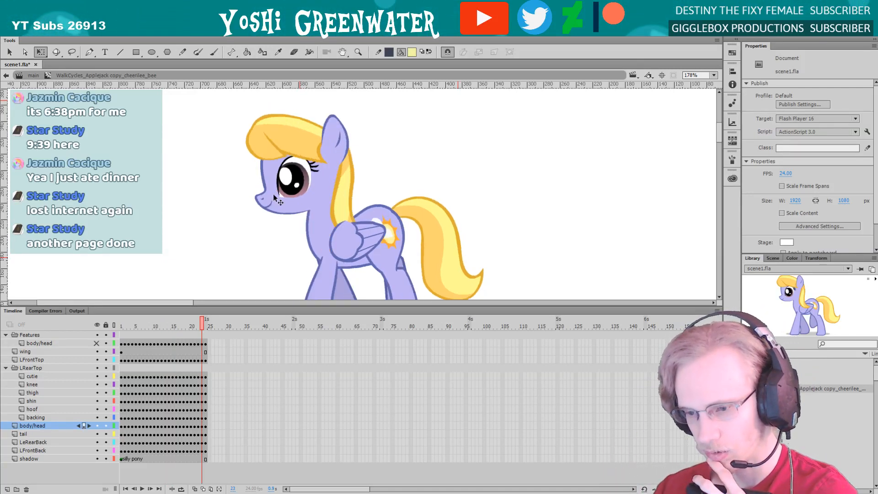
Undo the head tilts at frames 15 and 14 and deselect the head
{"action": "key", "text": "ctrl+z"}
{"action": "key", "text": "ctrl+z"}
{"action": "key", "text": "ctrl+z"}
{"action": "key", "text": "ctrl+z"}
{"action": "key", "text": "ctrl+z"}
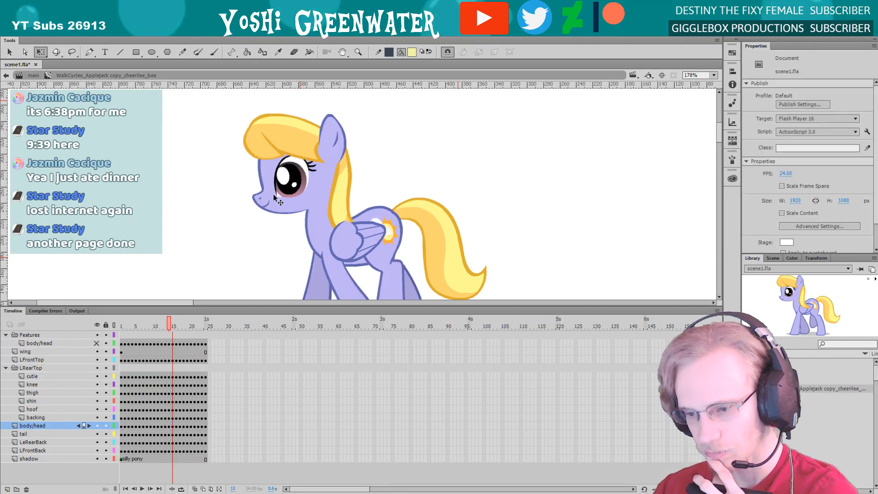
{"action": "key", "text": "ctrl+z"}
{"action": "key", "text": "ctrl+z"}
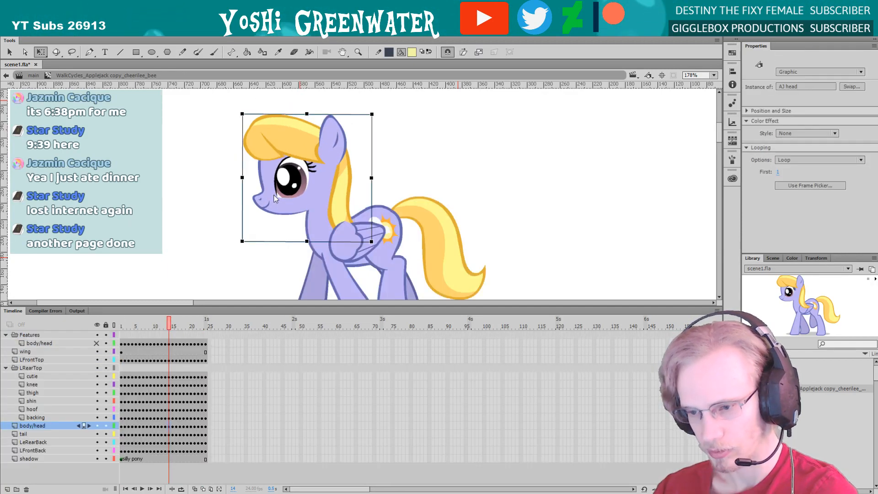
{"action": "left_click", "coordinate": [149, 260]}
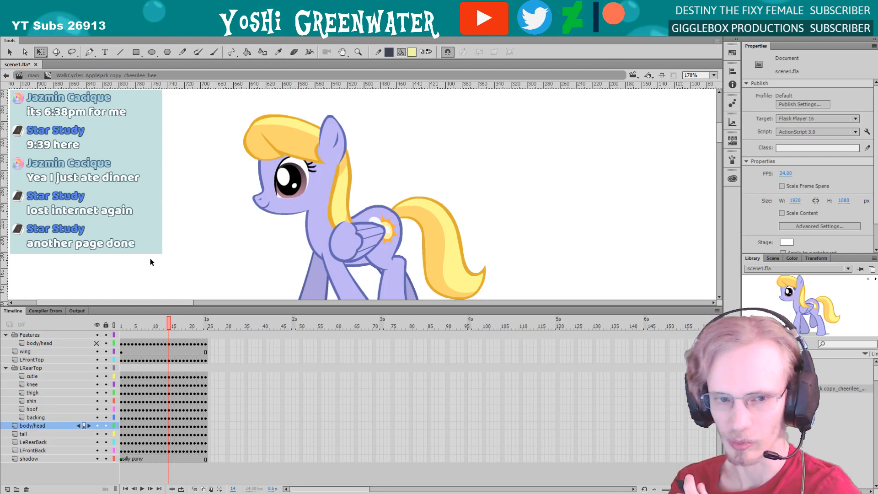
Replay the walk cycle with the head in full view to check its movement
{"action": "left_click_drag", "start_coordinate": [197, 305], "coordinate": [198, 314]}
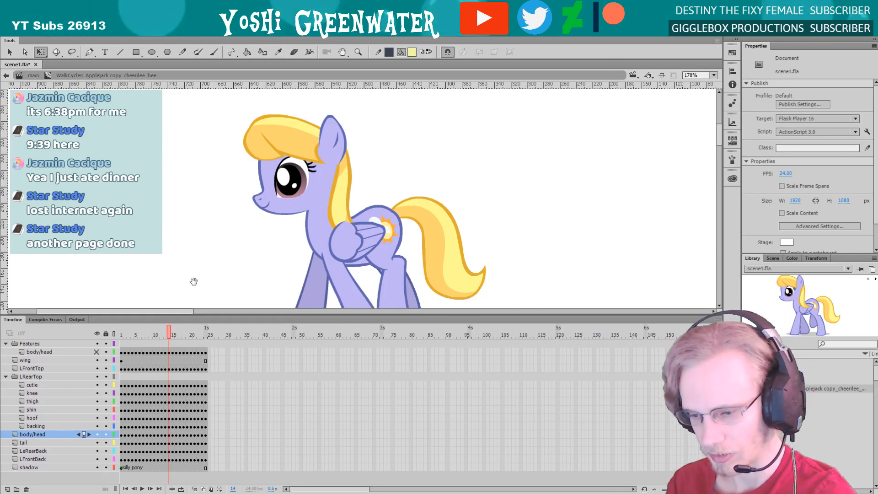
{"action": "left_click_drag", "start_coordinate": [192, 280], "coordinate": [235, 245]}
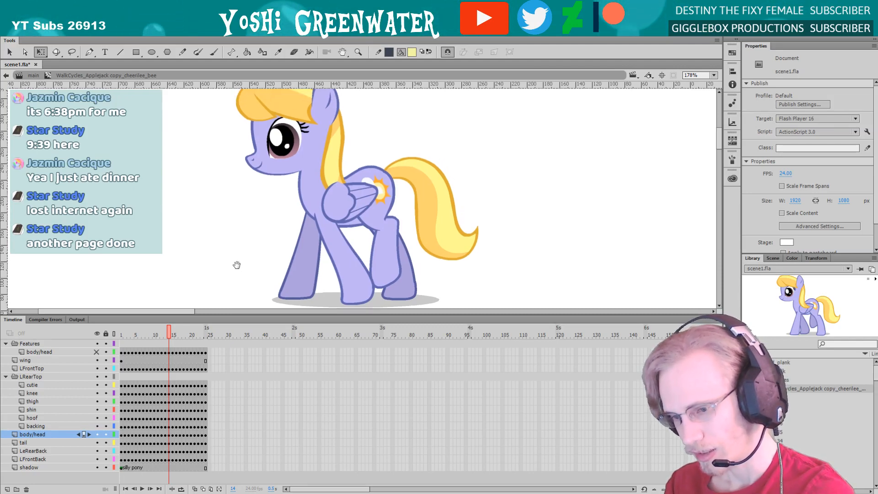
{"action": "left_click_drag", "start_coordinate": [211, 198], "coordinate": [220, 291]}
{"action": "key", "text": "Return"}
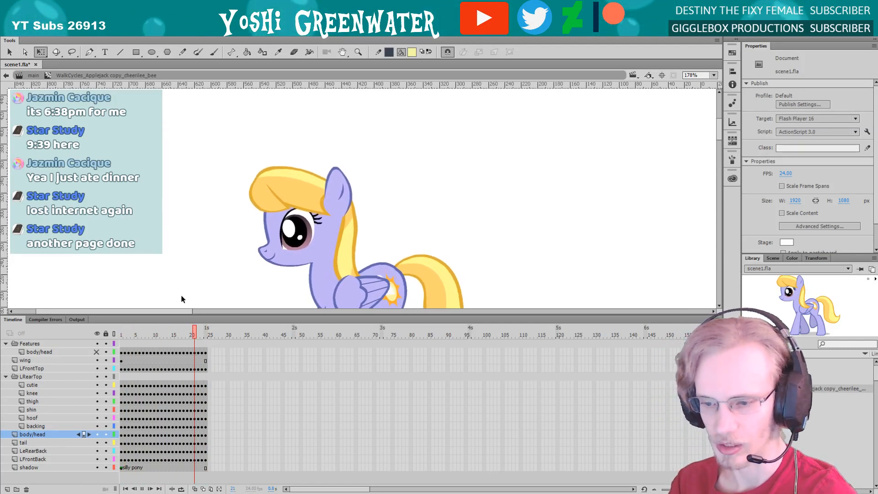
Return from the walk-cycle symbol to the main scene and enlarge the three-pony market shot at frame 3274
{"action": "key", "text": "Return"}
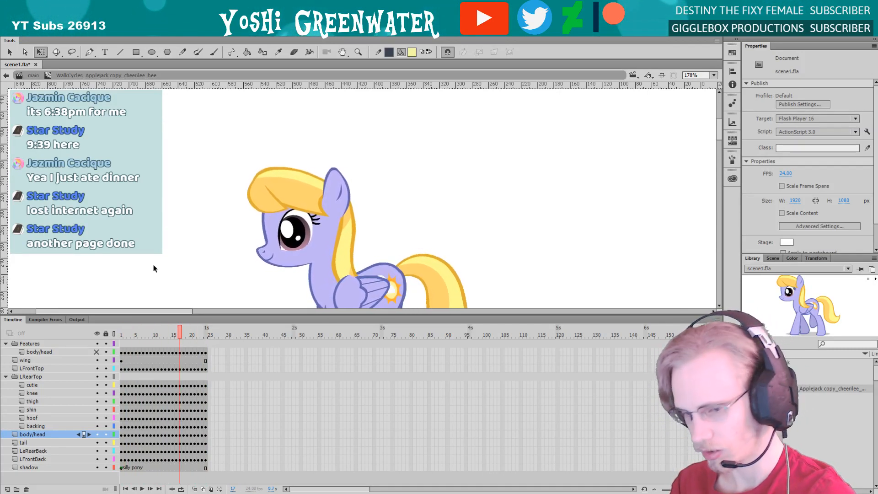
{"action": "left_click", "coordinate": [32, 76]}
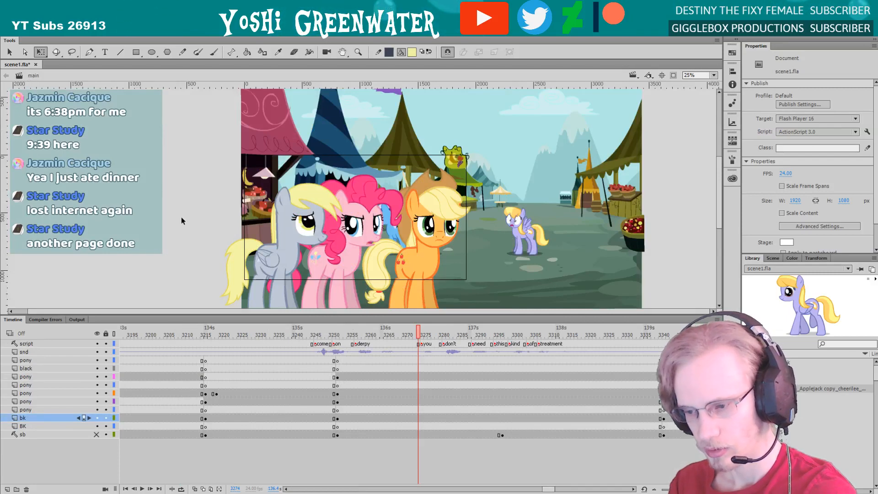
{"action": "scroll", "coordinate": [414, 382], "scroll_direction": "right", "scroll_amount": 3}
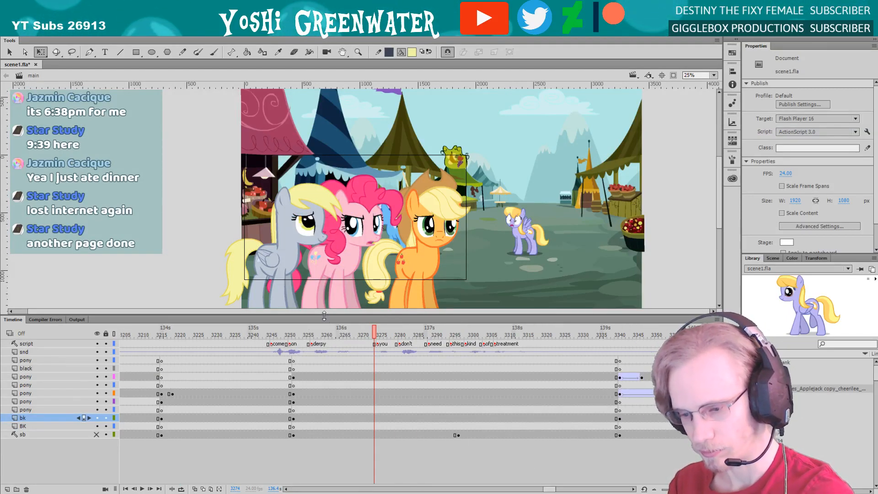
{"action": "left_click_drag", "start_coordinate": [324, 316], "coordinate": [324, 327]}
{"action": "key", "text": "z"}
{"action": "left_click_drag", "start_coordinate": [243, 148], "coordinate": [435, 313]}
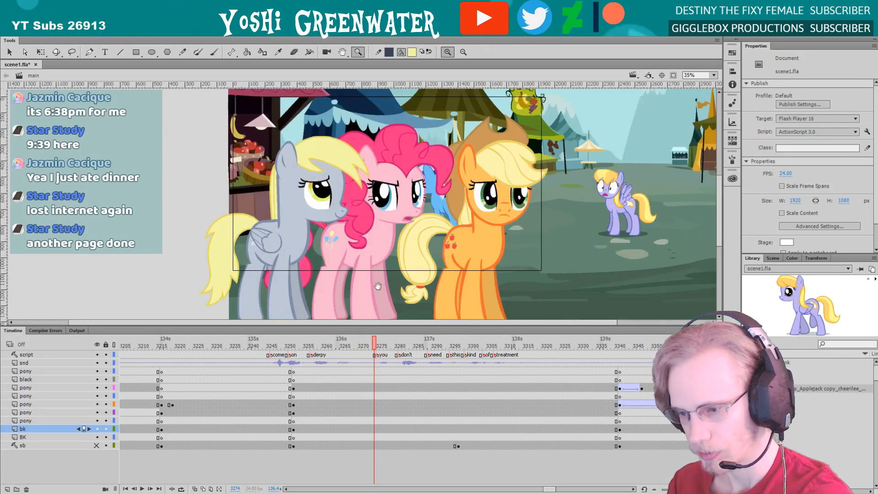
{"action": "left_click_drag", "start_coordinate": [328, 247], "coordinate": [302, 273]}
{"action": "left_click_drag", "start_coordinate": [175, 121], "coordinate": [487, 311]}
{"action": "left_click_drag", "start_coordinate": [256, 263], "coordinate": [233, 270]}
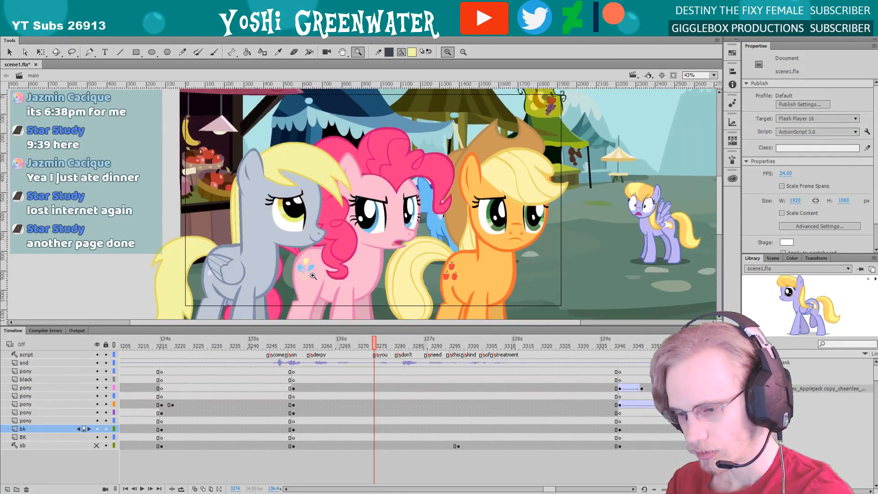
{"action": "key", "text": "q"}
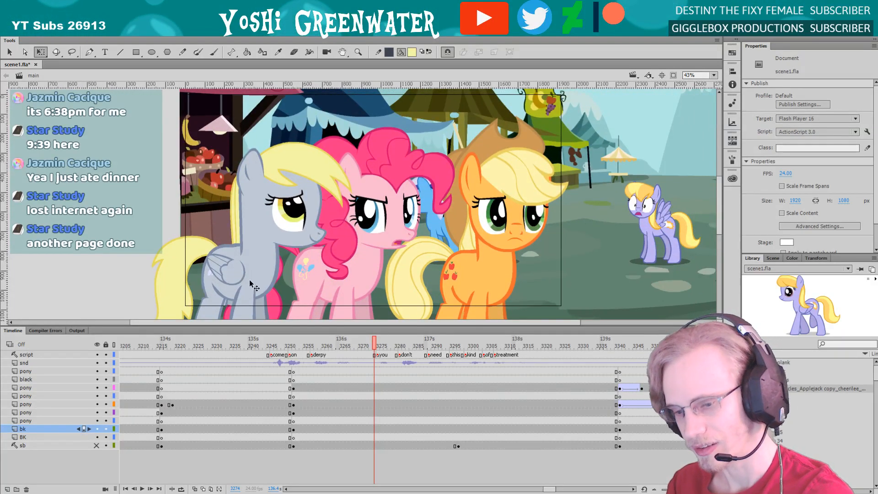
{"action": "left_click", "coordinate": [249, 280]}
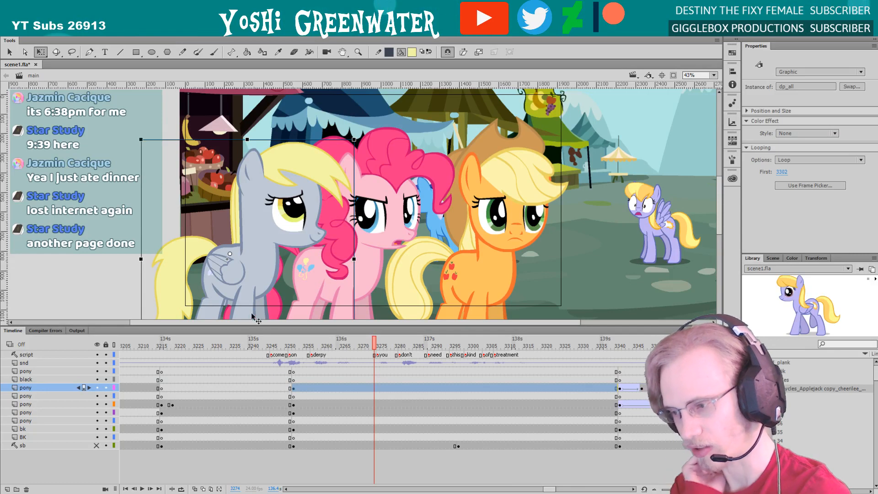
{"action": "left_click_drag", "start_coordinate": [236, 326], "coordinate": [236, 334]}
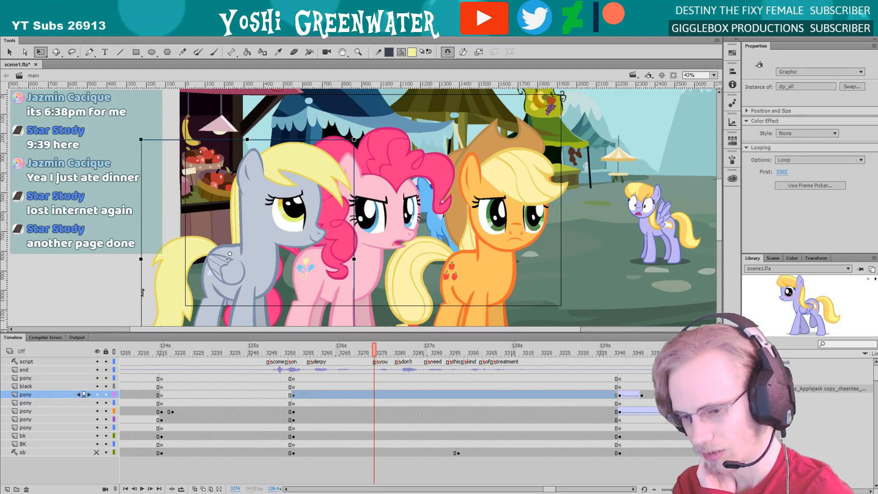
{"action": "left_click_drag", "start_coordinate": [149, 334], "coordinate": [150, 338]}
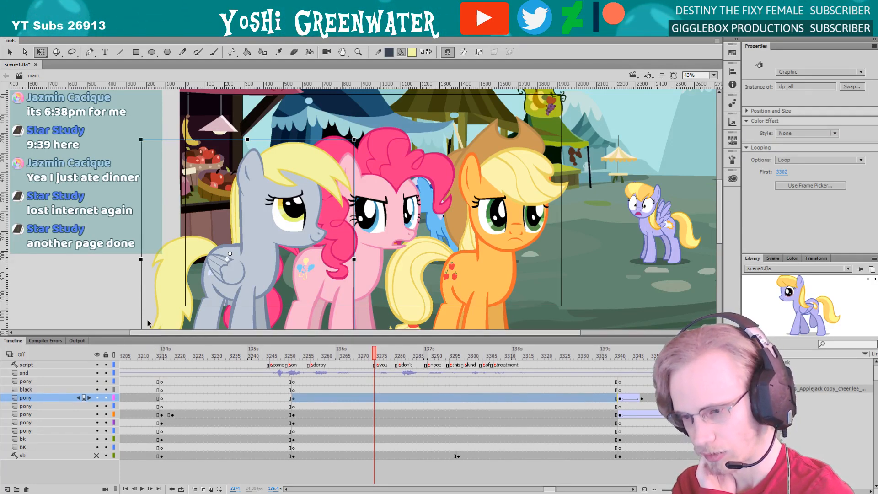
{"action": "left_click", "coordinate": [139, 318]}
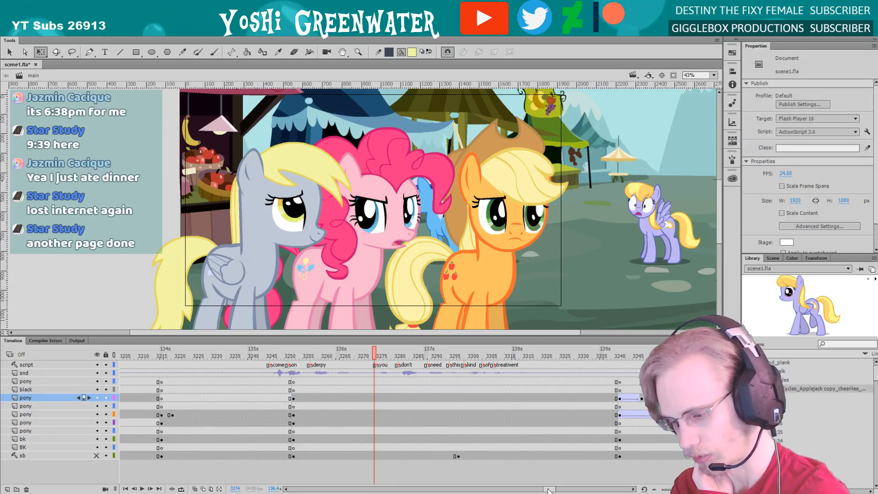
Examine the shot with the orange and pink ponies from frame 3341 to 3371, checking both pony instances
{"action": "left_click_drag", "start_coordinate": [548, 489], "coordinate": [553, 488]}
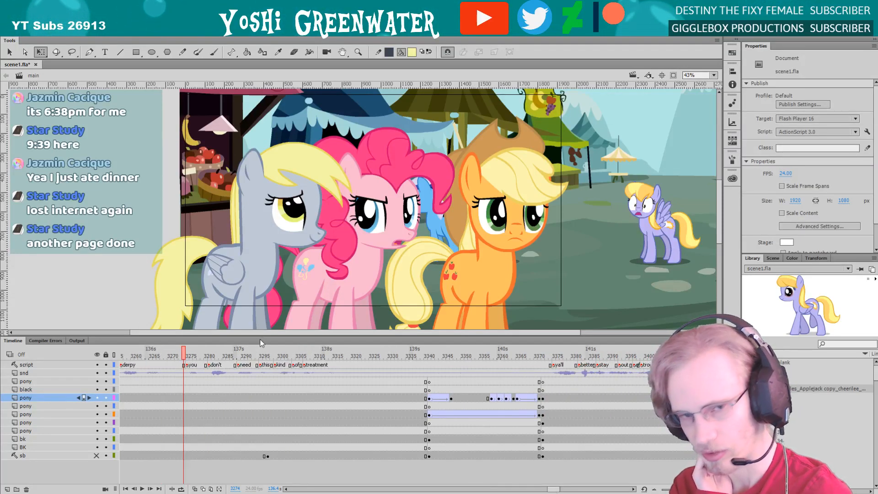
{"action": "left_click_drag", "start_coordinate": [259, 340], "coordinate": [259, 341]}
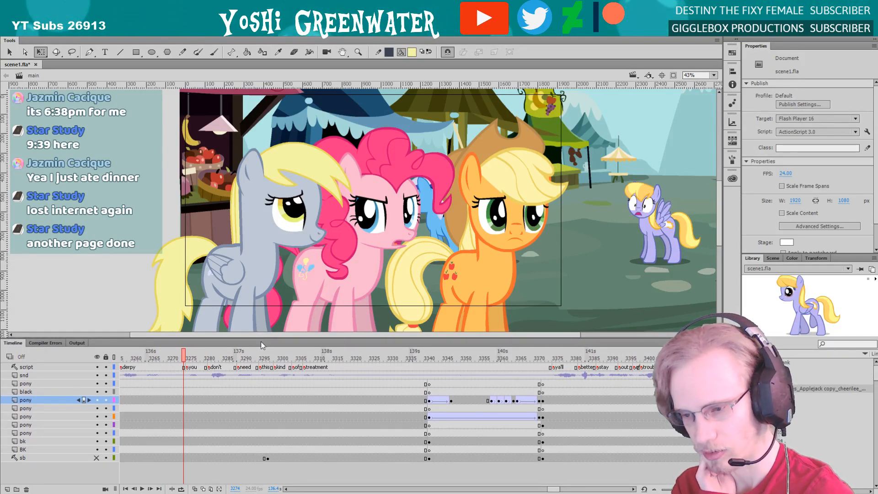
{"action": "left_click_drag", "start_coordinate": [260, 338], "coordinate": [260, 339]}
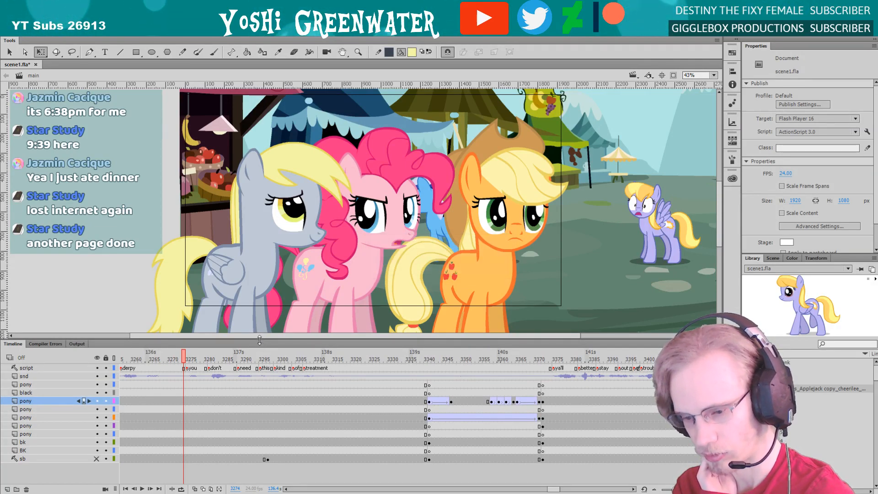
{"action": "left_click_drag", "start_coordinate": [260, 341], "coordinate": [259, 341]}
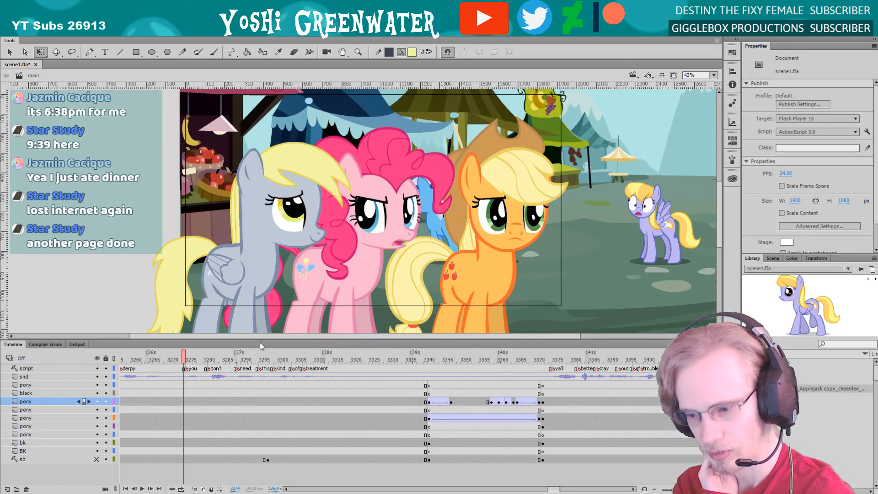
{"action": "left_click", "coordinate": [429, 360]}
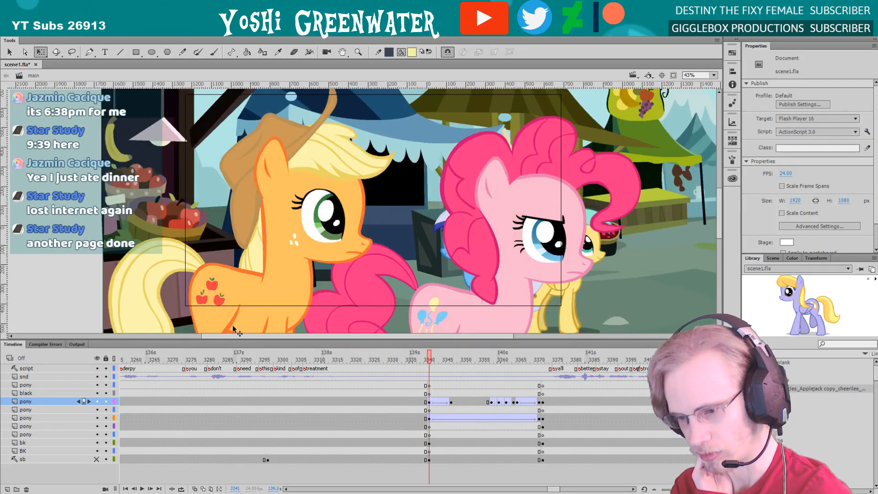
{"action": "left_click_drag", "start_coordinate": [228, 332], "coordinate": [229, 334]}
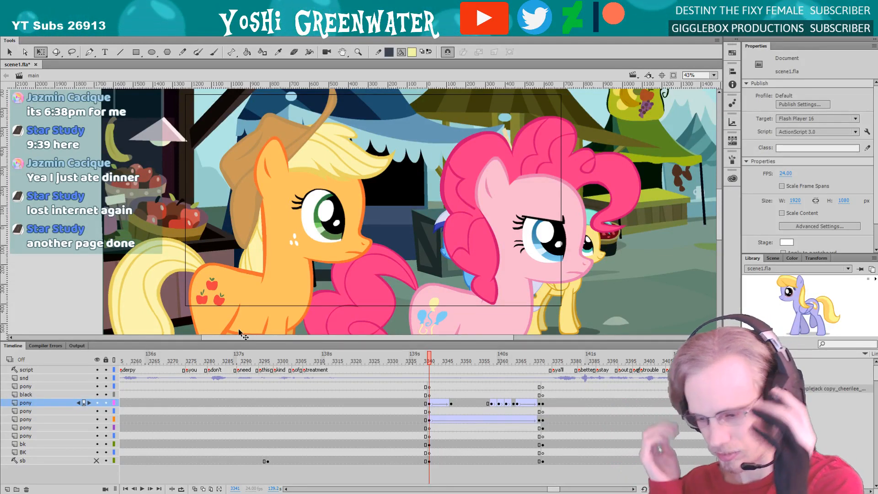
{"action": "left_click_drag", "start_coordinate": [426, 363], "coordinate": [538, 380]}
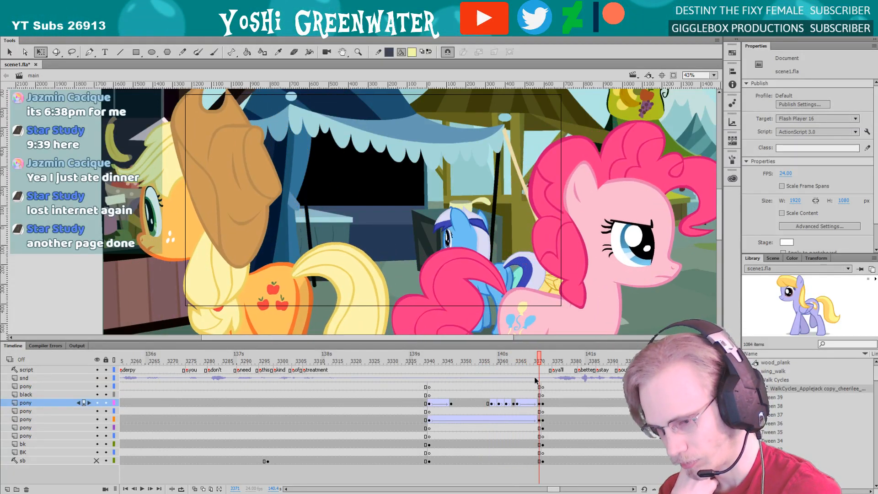
{"action": "left_click", "coordinate": [270, 266]}
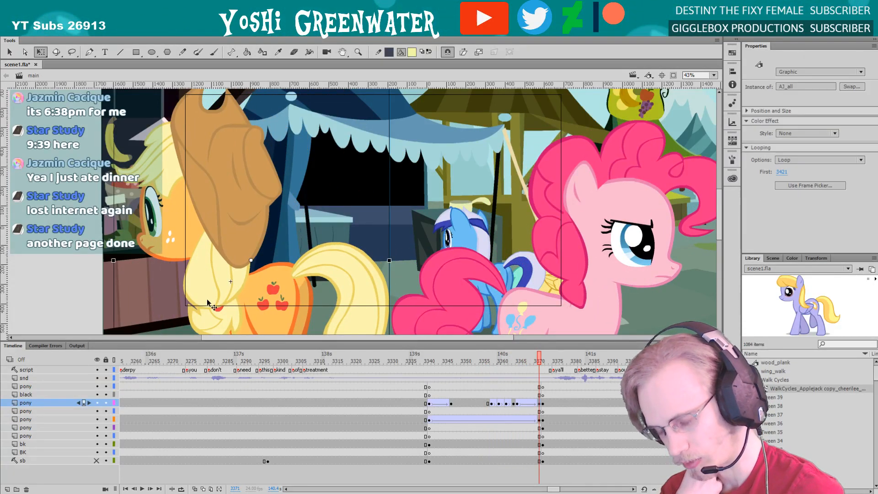
{"action": "left_click", "coordinate": [430, 361]}
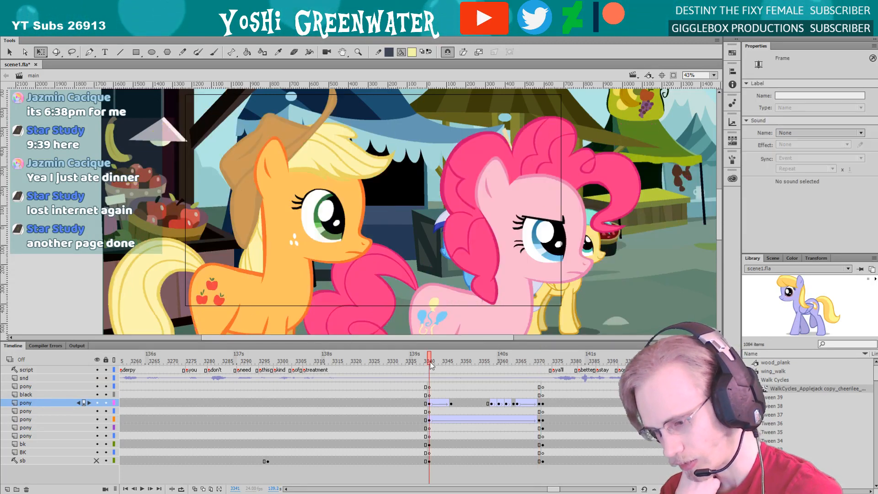
{"action": "left_click", "coordinate": [430, 324]}
{"action": "left_click_drag", "start_coordinate": [555, 490], "coordinate": [557, 491]}
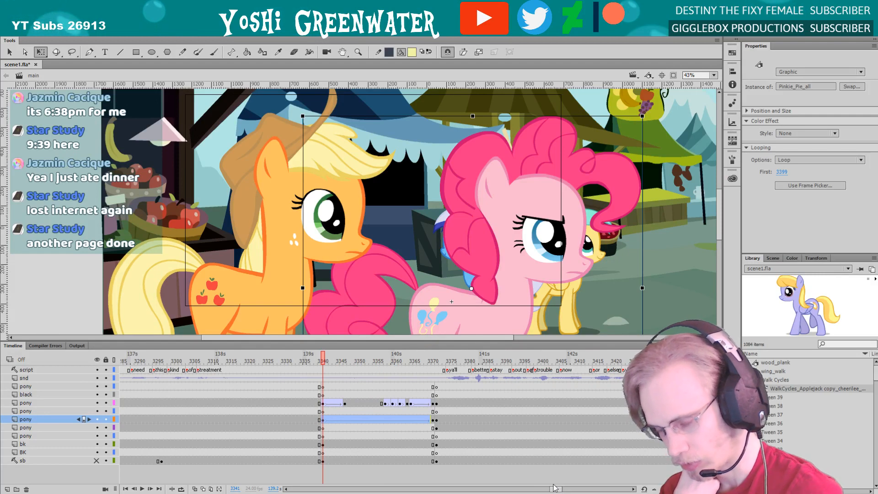
Save the scene file and compare frames 3340 and 3341 across the cut to the two-pony shot
{"action": "key", "text": "ctrl+s"}
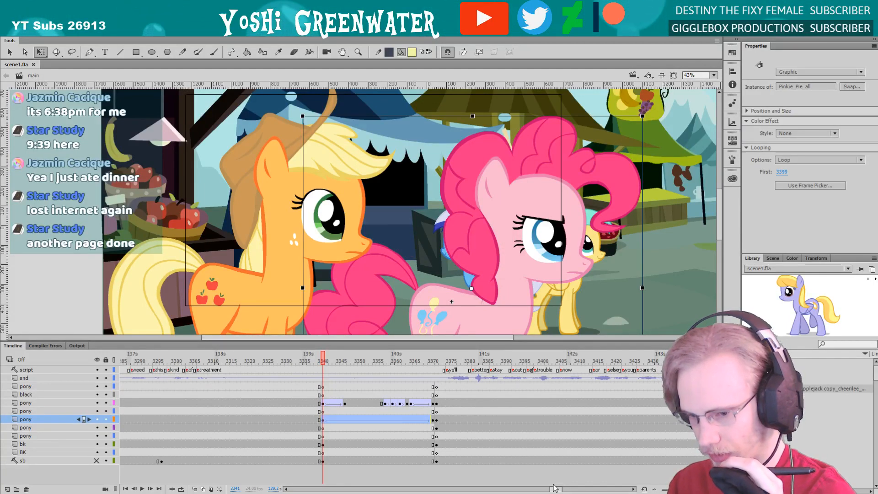
{"action": "key", "text": "comma"}
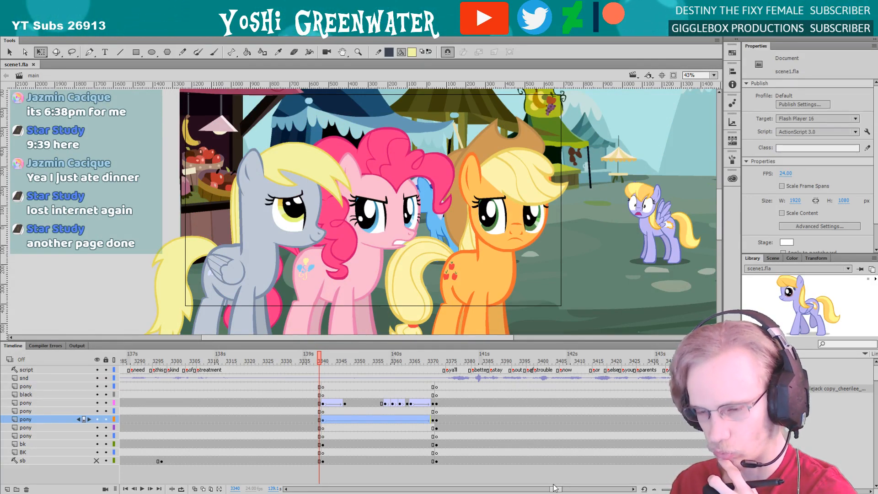
{"action": "key", "text": "period"}
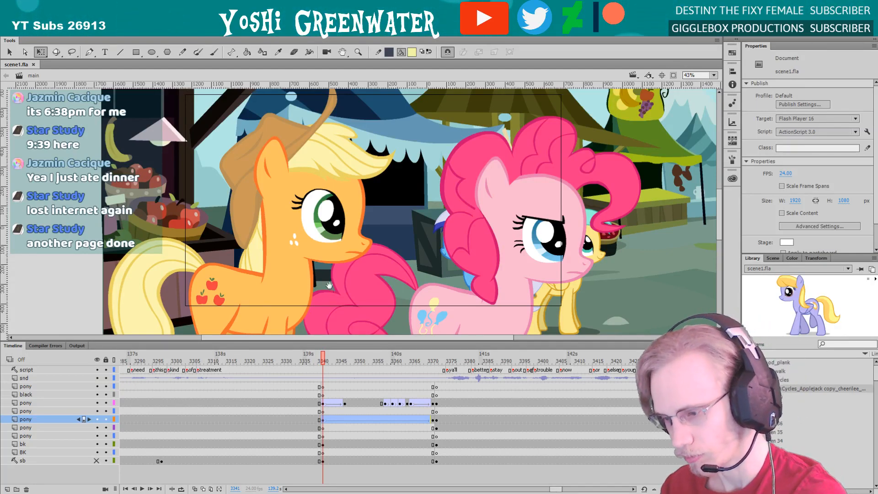
{"action": "left_click_drag", "start_coordinate": [329, 285], "coordinate": [325, 274]}
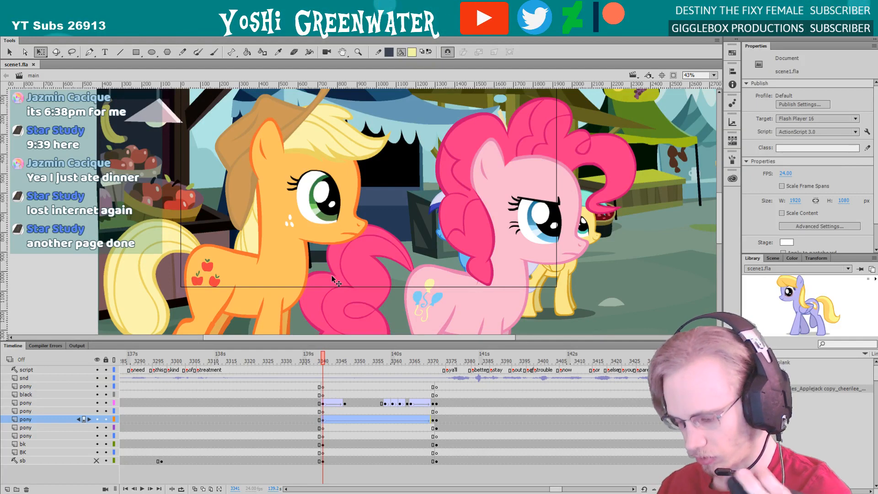
{"action": "left_click", "coordinate": [78, 265]}
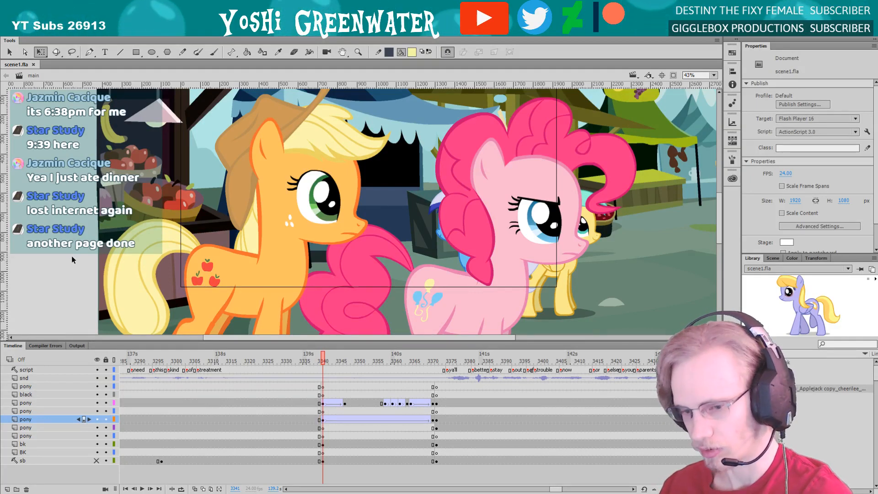
Add a new scene to the document and paint a short yellow test stroke on its empty stage
{"action": "left_click", "coordinate": [772, 259]}
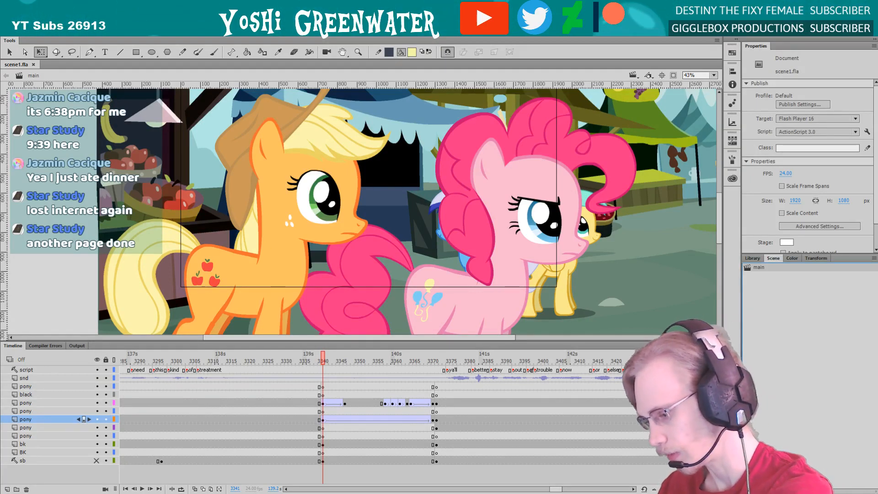
{"action": "left_click", "coordinate": [747, 489]}
{"action": "key", "text": "b"}
{"action": "left_click_drag", "start_coordinate": [293, 166], "coordinate": [312, 163]}
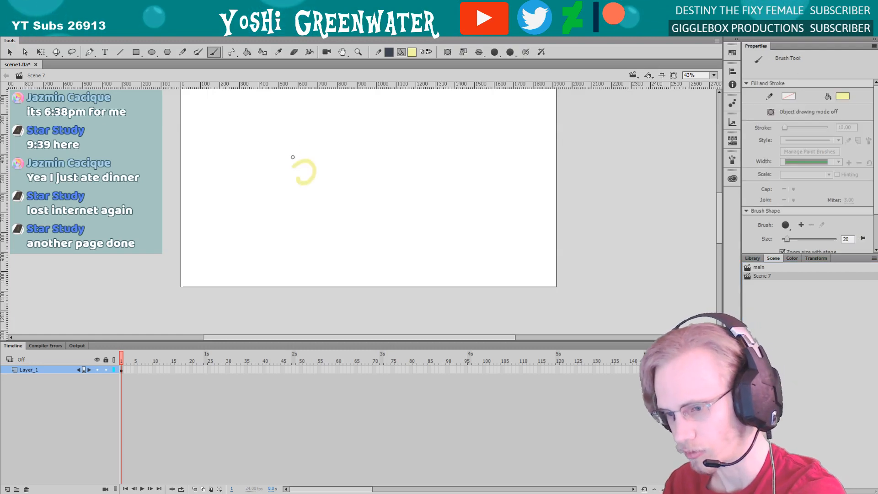
Set the fill colour to black (000000) and delete the yellow test stroke from the stage
{"action": "left_click", "coordinate": [791, 259]}
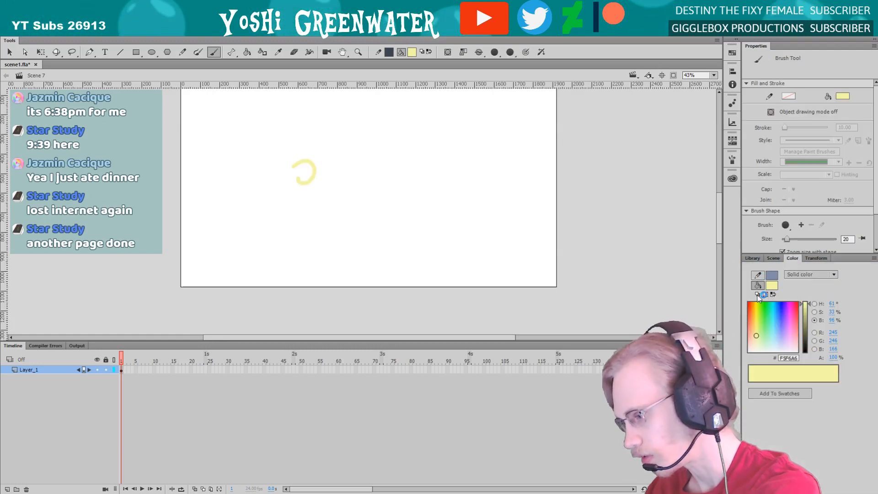
{"action": "left_click_drag", "start_coordinate": [804, 339], "coordinate": [805, 354]}
{"action": "key", "text": "q"}
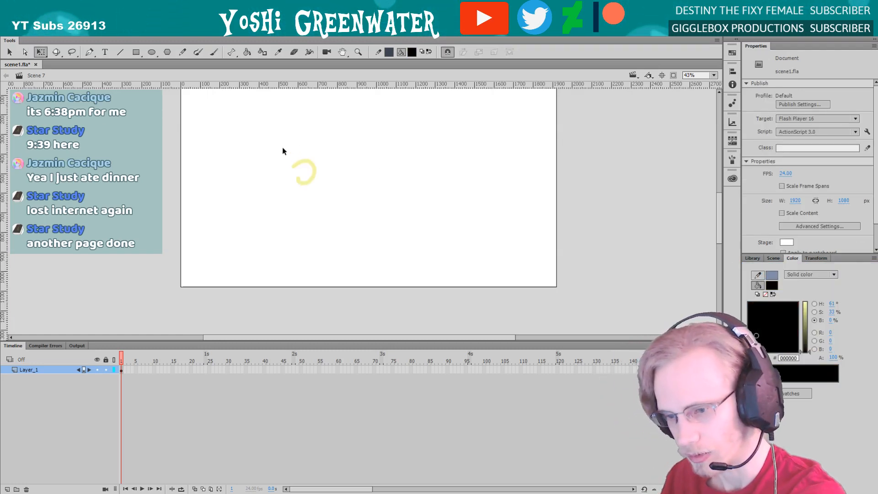
{"action": "left_click_drag", "start_coordinate": [335, 219], "coordinate": [337, 220]}
{"action": "key", "text": "Delete"}
{"action": "key", "text": "b"}
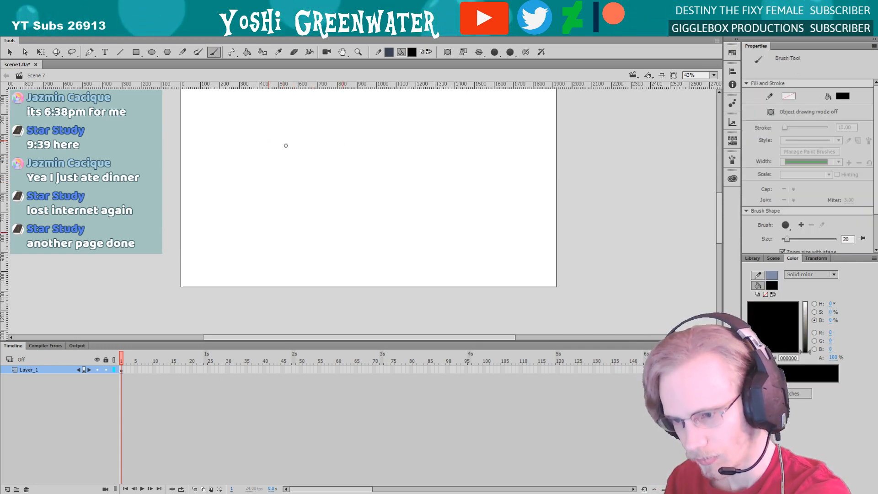
Brush a black stick-figure pony with a round head, neck, back and four legs on frame 1
{"action": "left_click_drag", "start_coordinate": [264, 140], "coordinate": [294, 163]}
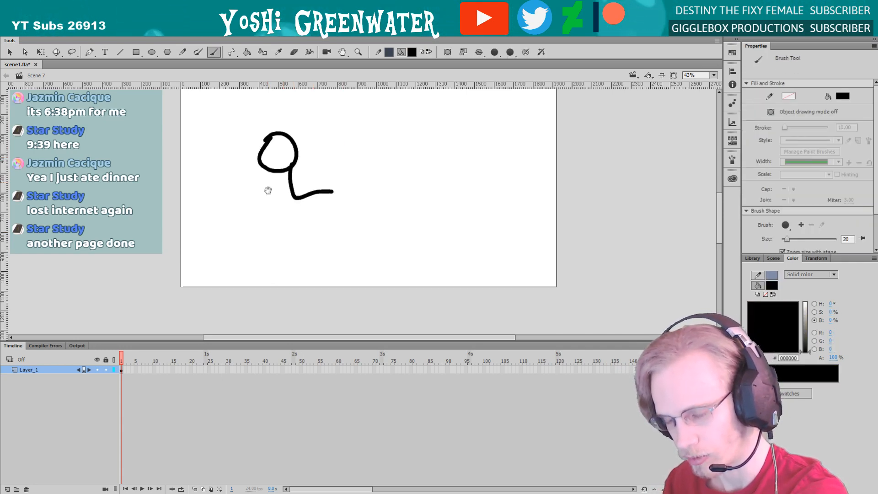
{"action": "mouse_move", "coordinate": [268, 190]}
{"action": "left_mouse_down"}
{"action": "mouse_move", "coordinate": [301, 247]}
{"action": "mouse_move", "coordinate": [317, 229]}
{"action": "mouse_move", "coordinate": [331, 244]}
{"action": "left_mouse_up"}
{"action": "left_click_drag", "start_coordinate": [342, 212], "coordinate": [359, 249]}
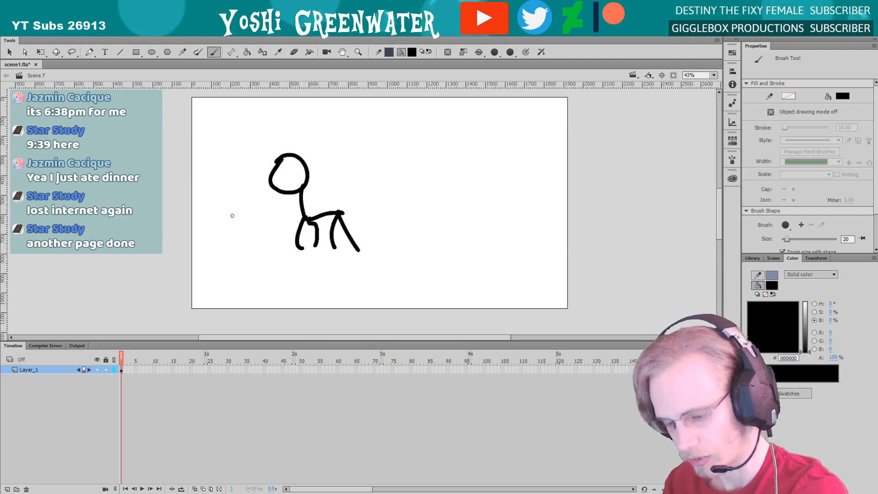
Insert a blank keyframe at frame 2, brush the stick pony with a front leg reaching forward, and play both poses
{"action": "key", "text": "F7"}
{"action": "mouse_move", "coordinate": [293, 189]}
{"action": "left_mouse_down"}
{"action": "mouse_move", "coordinate": [316, 221]}
{"action": "mouse_move", "coordinate": [330, 210]}
{"action": "mouse_move", "coordinate": [289, 215]}
{"action": "mouse_move", "coordinate": [283, 247]}
{"action": "left_mouse_up"}
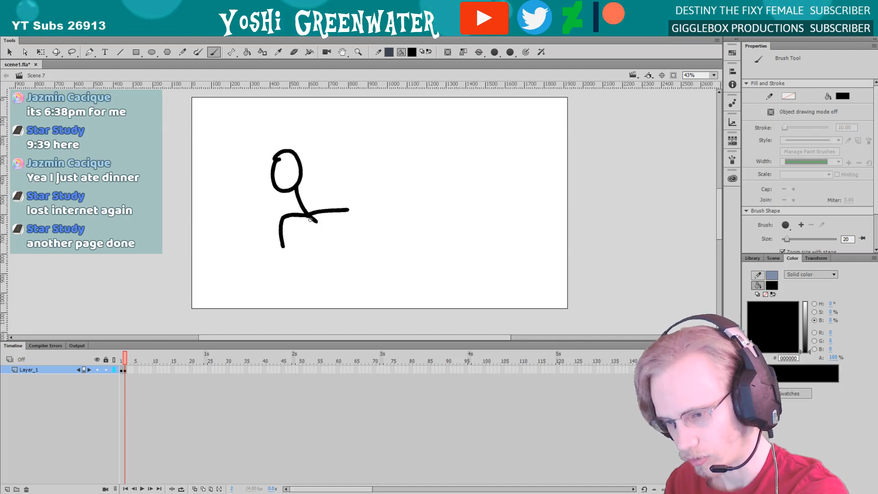
{"action": "key", "text": "q"}
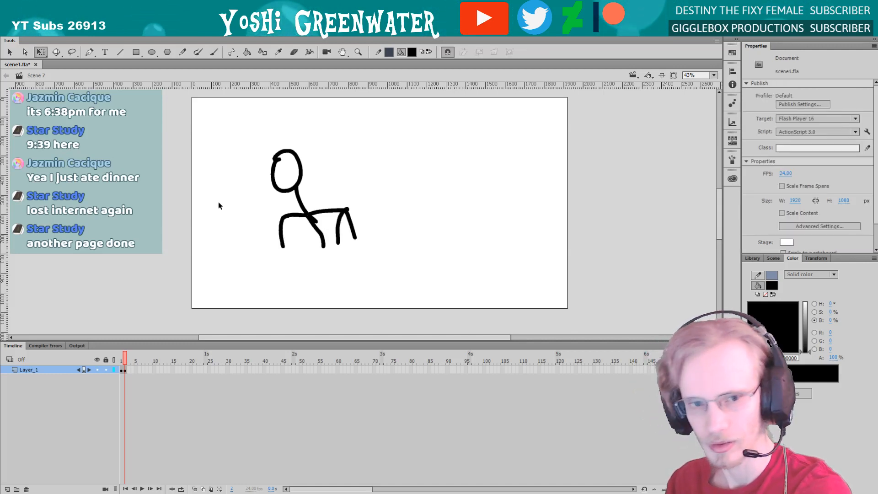
{"action": "key", "text": "Return"}
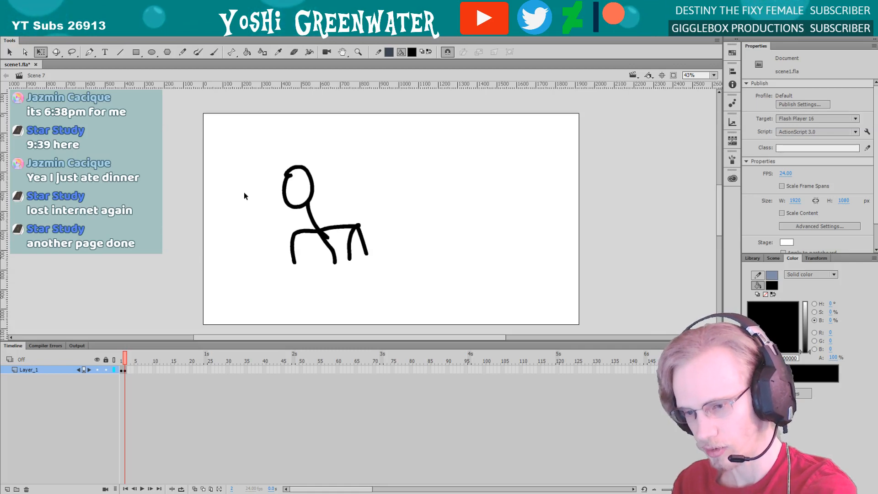
Brush a loose wavy black stroke beside the stick pony and undo it
{"action": "key", "text": "b"}
{"action": "mouse_move", "coordinate": [259, 170]}
{"action": "left_mouse_down"}
{"action": "mouse_move", "coordinate": [239, 188]}
{"action": "mouse_move", "coordinate": [220, 228]}
{"action": "mouse_move", "coordinate": [143, 246]}
{"action": "left_mouse_up"}
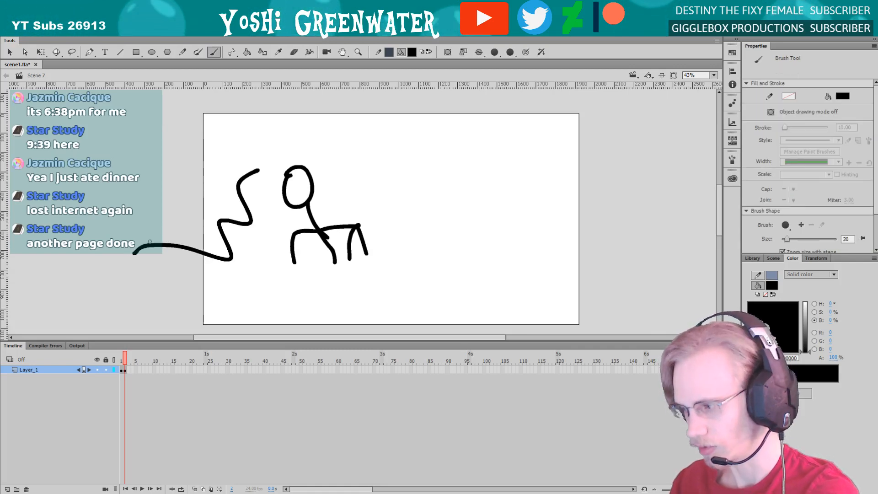
{"action": "key", "text": "ctrl+z"}
Return to the main scene and open the orange pony's symbol for editing
{"action": "key", "text": "Page_Up"}
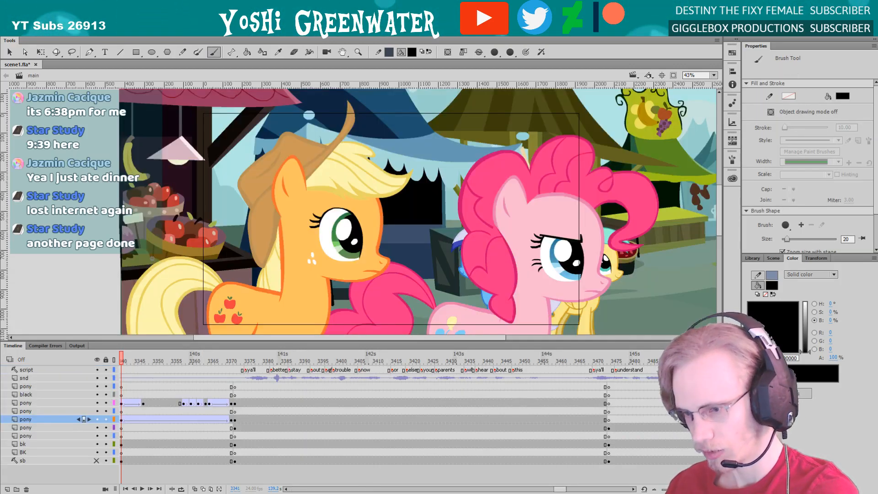
{"action": "key", "text": "q"}
{"action": "left_click_drag", "start_coordinate": [258, 307], "coordinate": [273, 235]}
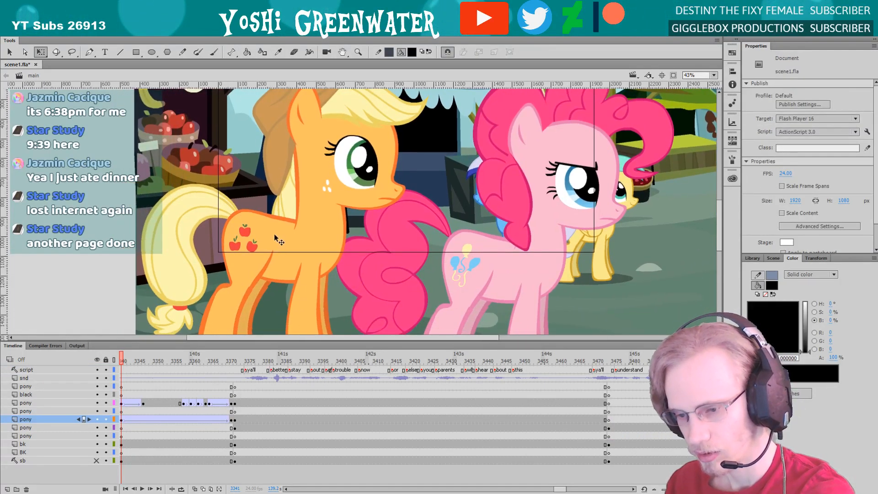
{"action": "double_click", "coordinate": [274, 236]}
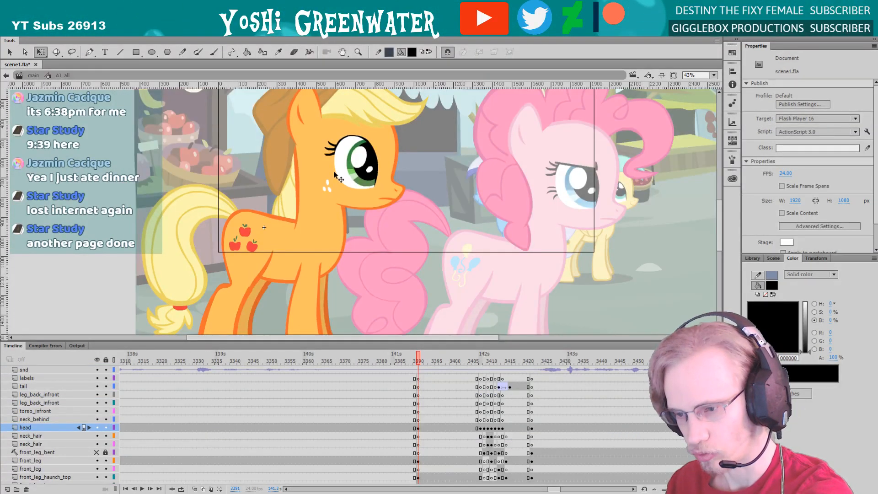
Try pulling the orange pony's head away from its body, and undo the move
{"action": "left_click", "coordinate": [326, 176]}
{"action": "left_click_drag", "start_coordinate": [359, 176], "coordinate": [449, 150]}
{"action": "key", "text": "ctrl+z"}
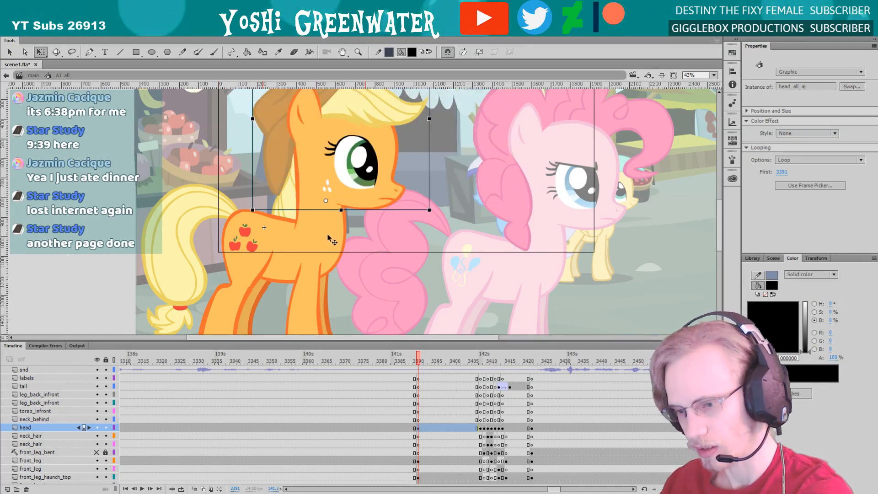
Inspect the orange pony's separate neck and tail parts and return to the main timeline
{"action": "left_click", "coordinate": [287, 230]}
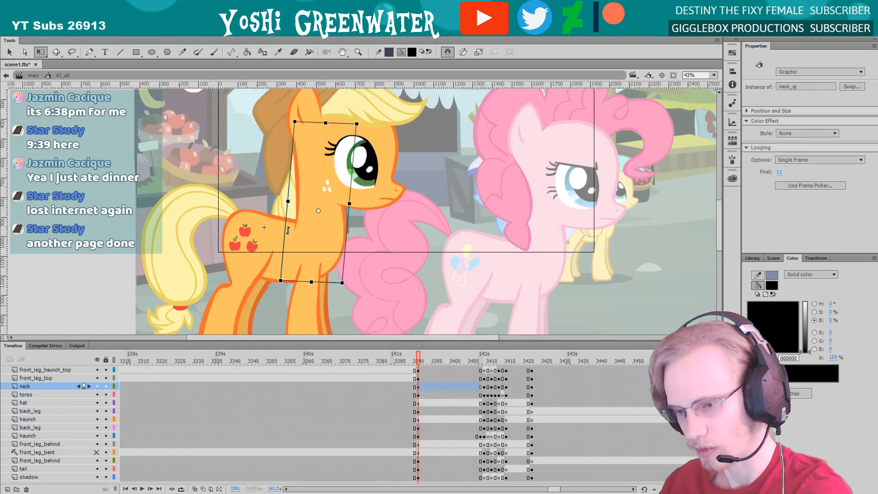
{"action": "left_click", "coordinate": [169, 263]}
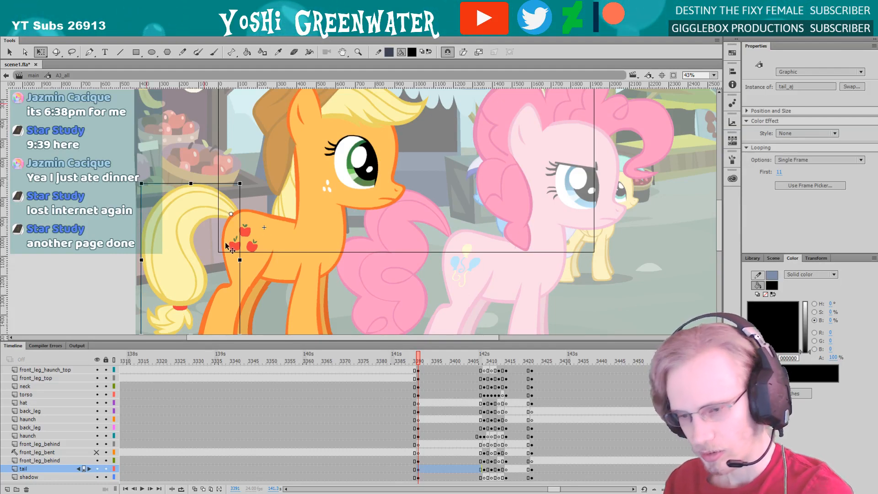
{"action": "left_click_drag", "start_coordinate": [185, 341], "coordinate": [184, 299]}
{"action": "double_click", "coordinate": [125, 237]}
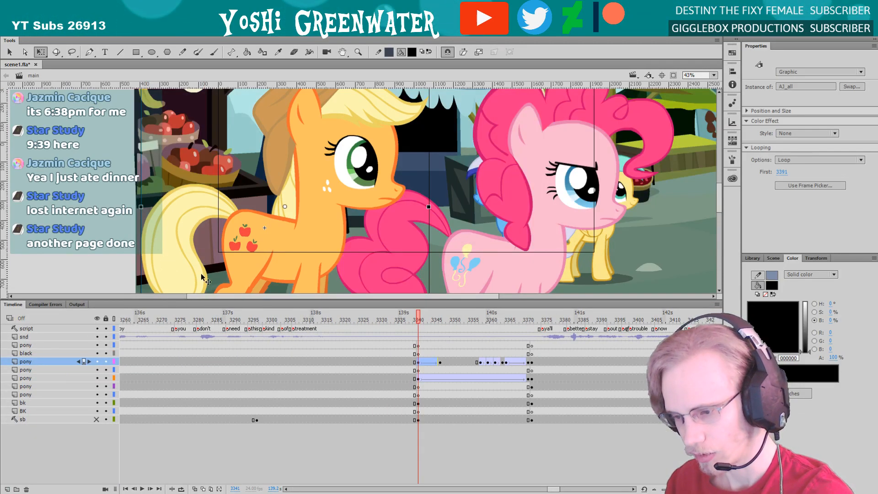
Enlarge the stage area and open the pink pony's symbol for editing
{"action": "scroll", "coordinate": [461, 394], "scroll_direction": "right", "scroll_amount": 5}
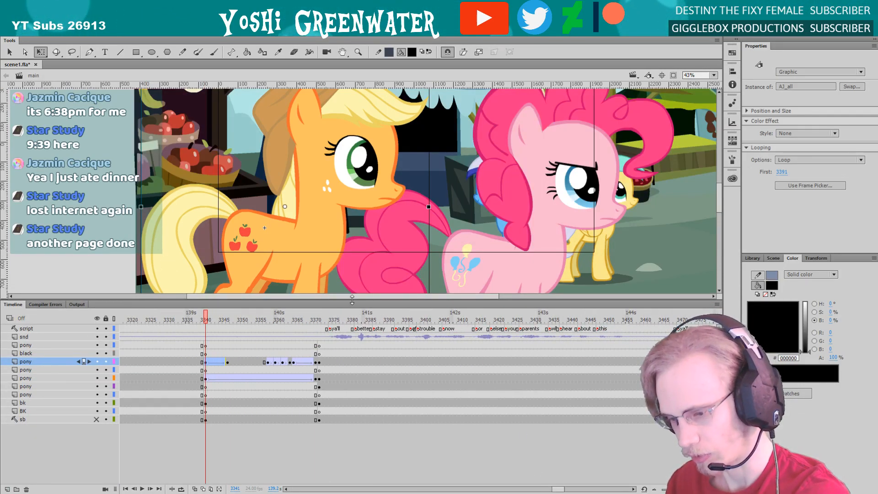
{"action": "left_click_drag", "start_coordinate": [352, 300], "coordinate": [352, 330]}
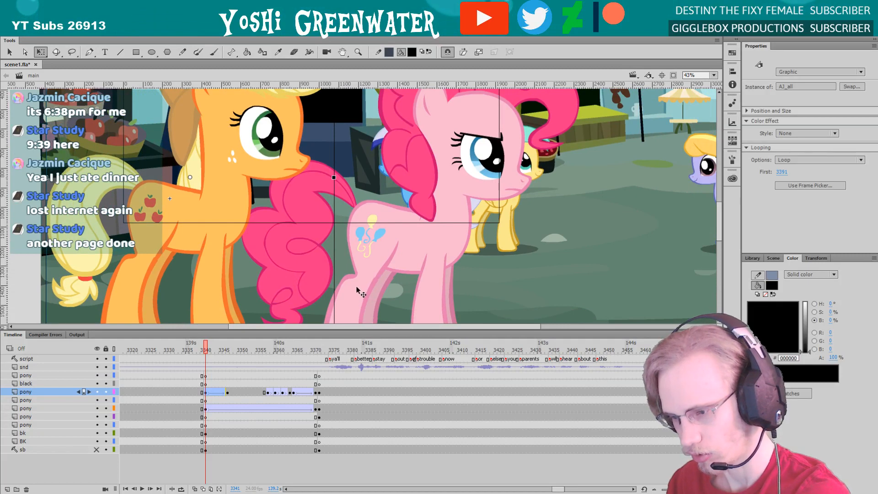
{"action": "left_click", "coordinate": [357, 287]}
{"action": "double_click", "coordinate": [352, 295]}
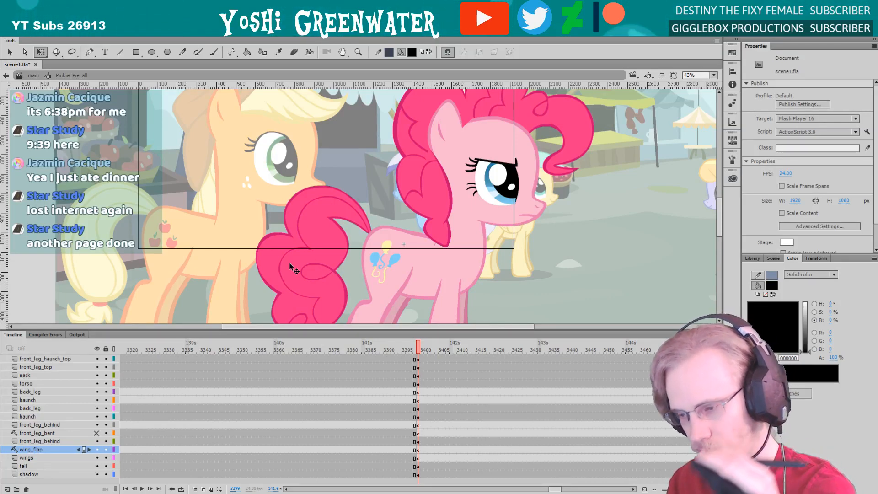
Select the pink pony's head and clip the content outside the stage from view
{"action": "left_click_drag", "start_coordinate": [554, 488], "coordinate": [557, 488]}
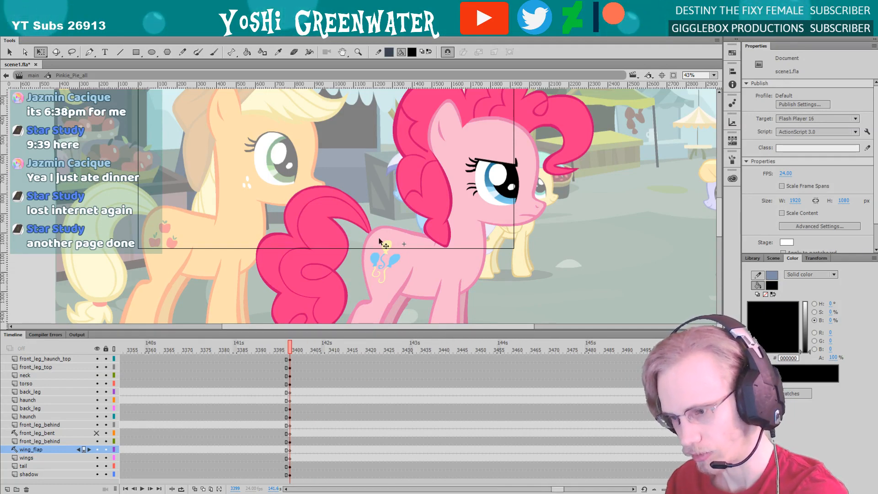
{"action": "left_click_drag", "start_coordinate": [337, 168], "coordinate": [316, 210]}
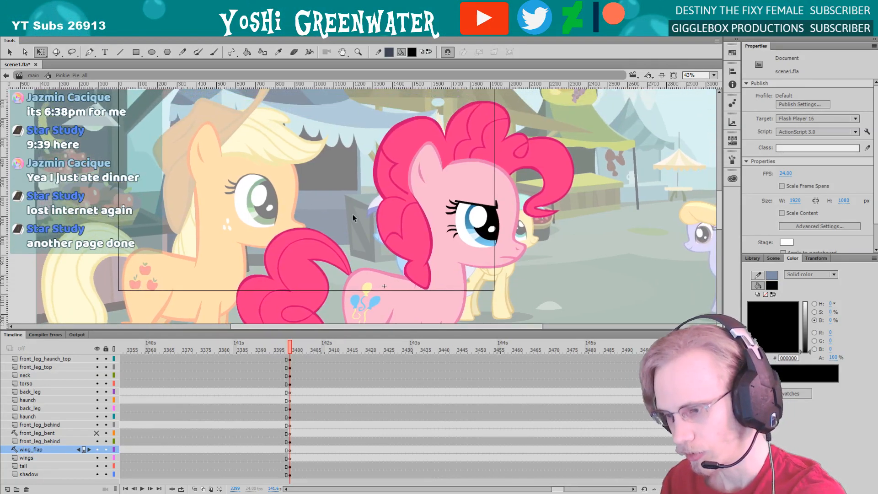
{"action": "left_click", "coordinate": [453, 233]}
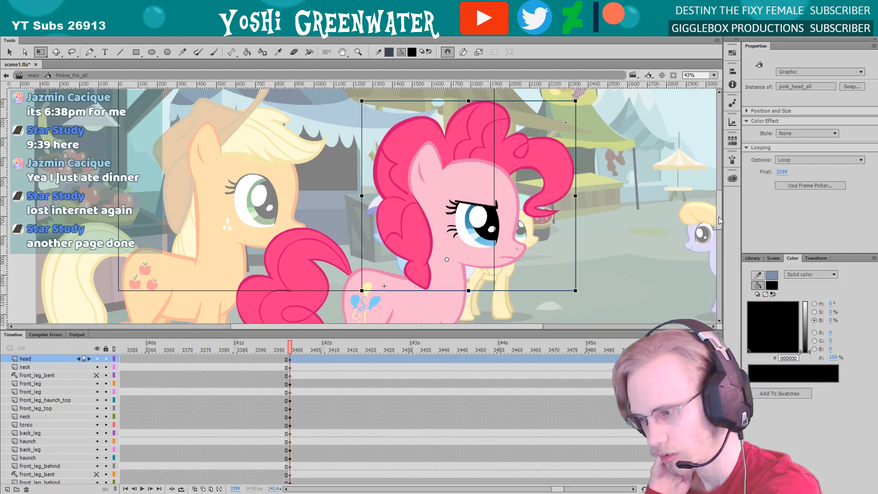
{"action": "mouse_move", "coordinate": [720, 221]}
{"action": "left_mouse_down"}
{"action": "mouse_move", "coordinate": [723, 242]}
{"action": "mouse_move", "coordinate": [719, 214]}
{"action": "left_mouse_up"}
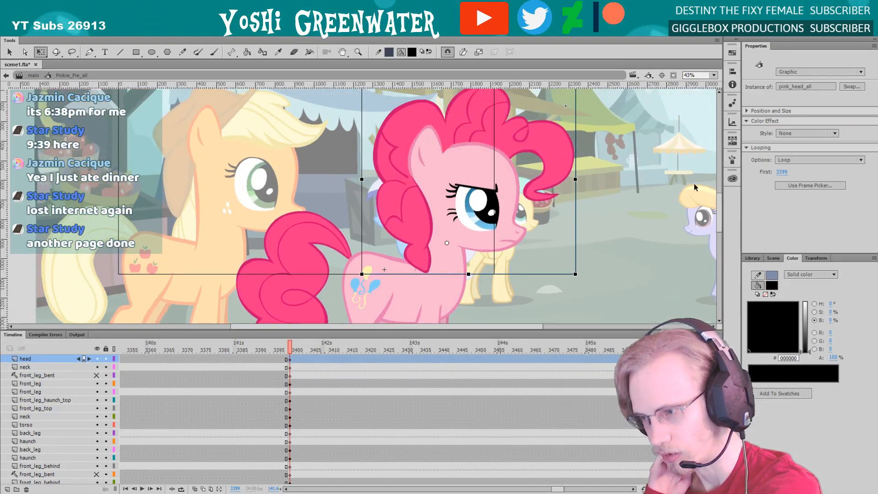
{"action": "left_click", "coordinate": [674, 76]}
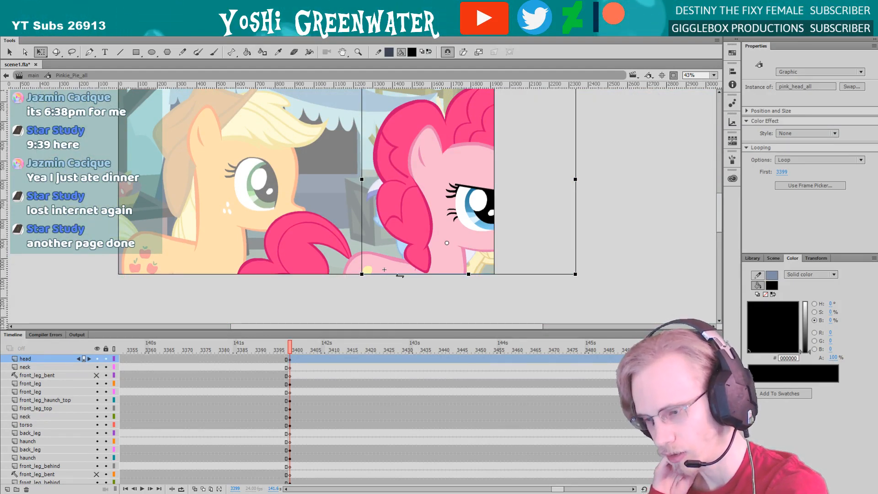
Nudge the pink pony's tail slightly toward its body and deselect it
{"action": "left_click", "coordinate": [296, 234]}
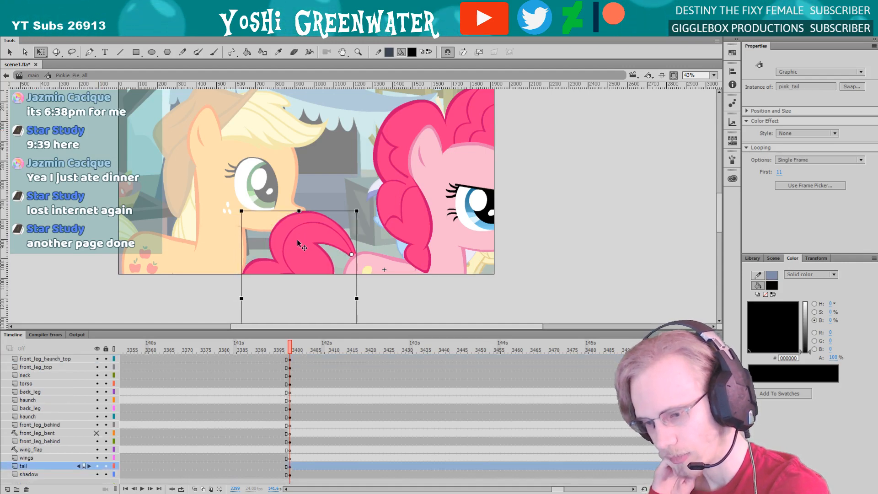
{"action": "left_click_drag", "start_coordinate": [298, 239], "coordinate": [297, 243]}
{"action": "left_click", "coordinate": [326, 206]}
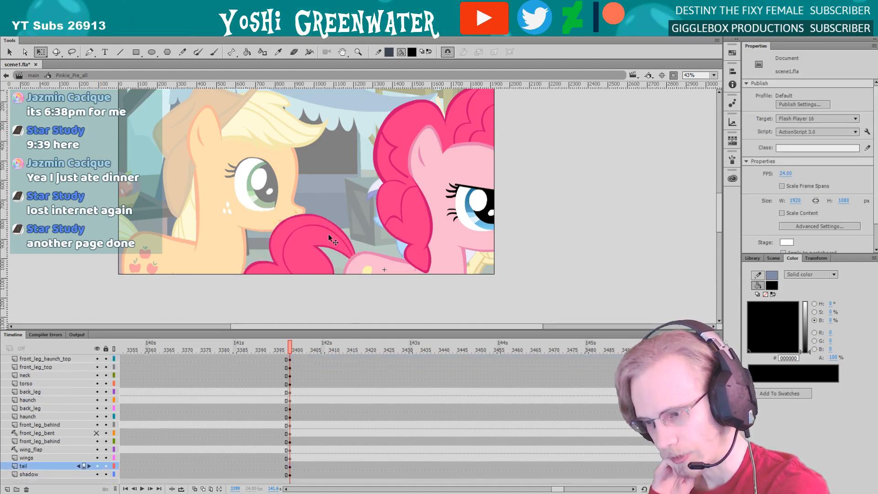
Return to the main timeline and scrub the two-pony shot between frames 3341 and 3371
{"action": "double_click", "coordinate": [283, 297]}
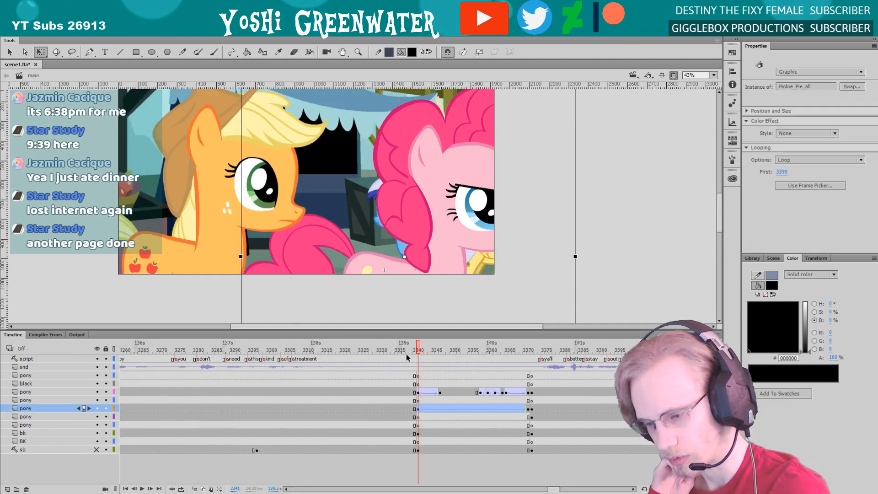
{"action": "left_click_drag", "start_coordinate": [417, 351], "coordinate": [528, 356]}
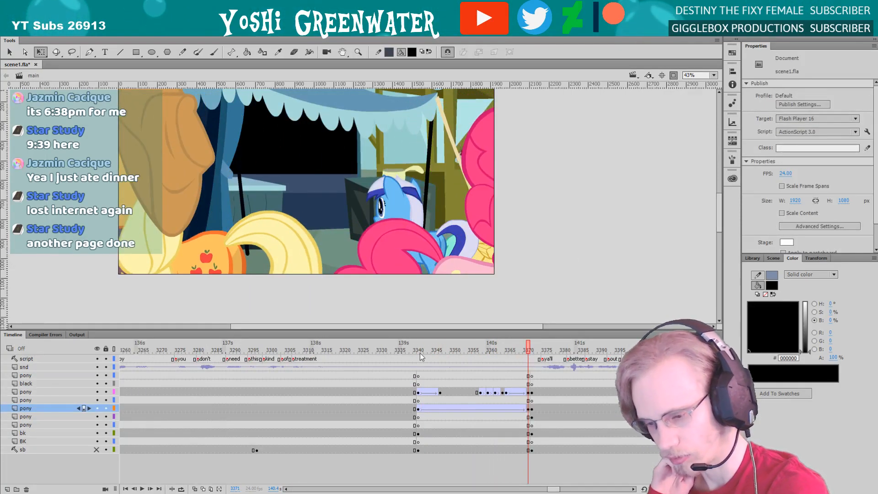
{"action": "left_click", "coordinate": [419, 350]}
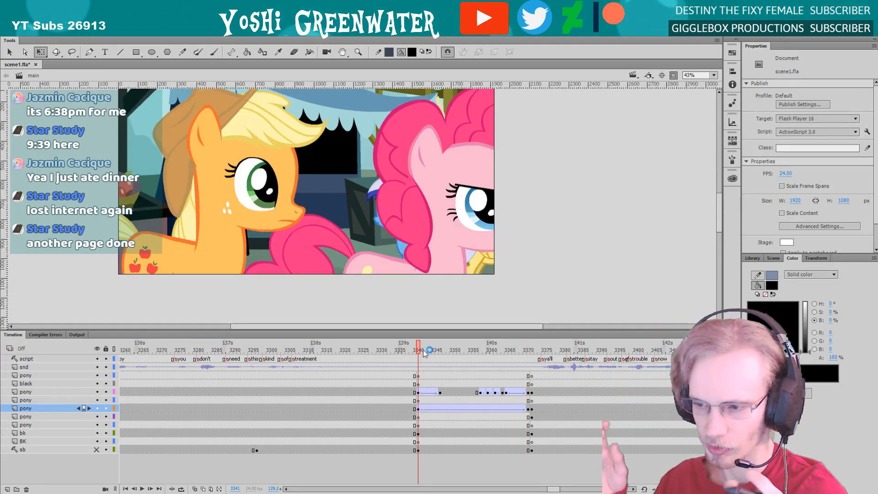
Find the Walk Cycles folder in the library and open its WalkCycles_Applejack copy symbol for editing
{"action": "left_click", "coordinate": [751, 258]}
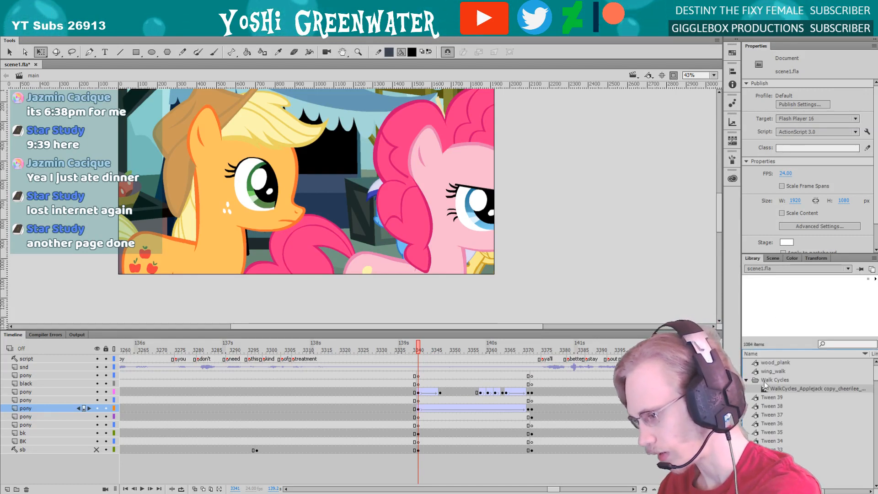
{"action": "left_click_drag", "start_coordinate": [757, 339], "coordinate": [757, 360]}
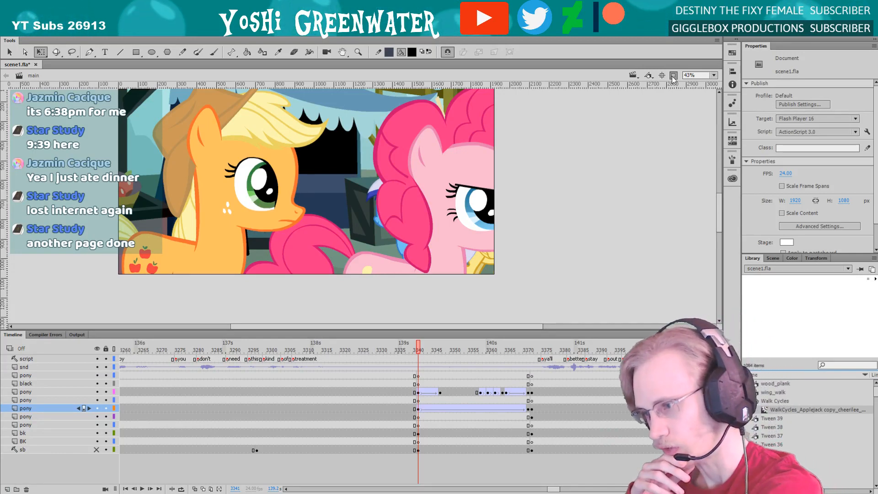
{"action": "double_click", "coordinate": [782, 326]}
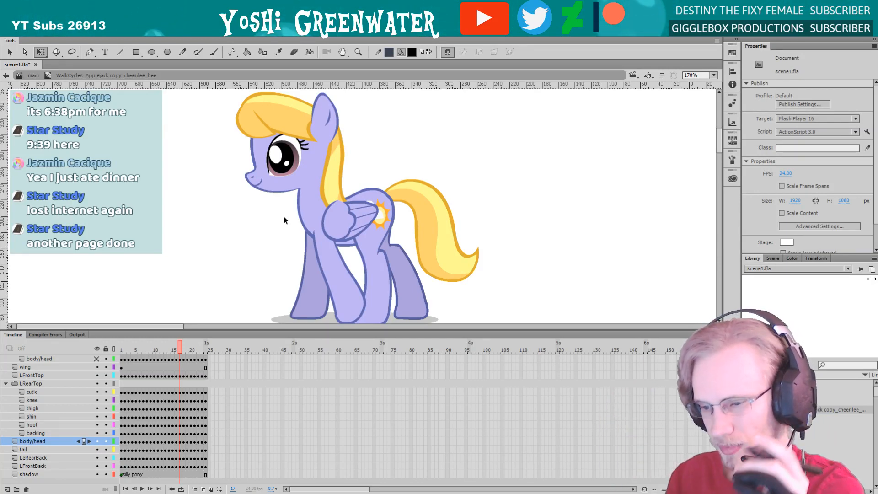
Open the purple pony's near front leg symbol and set the fill colour to light pink (FFADC8)
{"action": "left_click", "coordinate": [333, 274]}
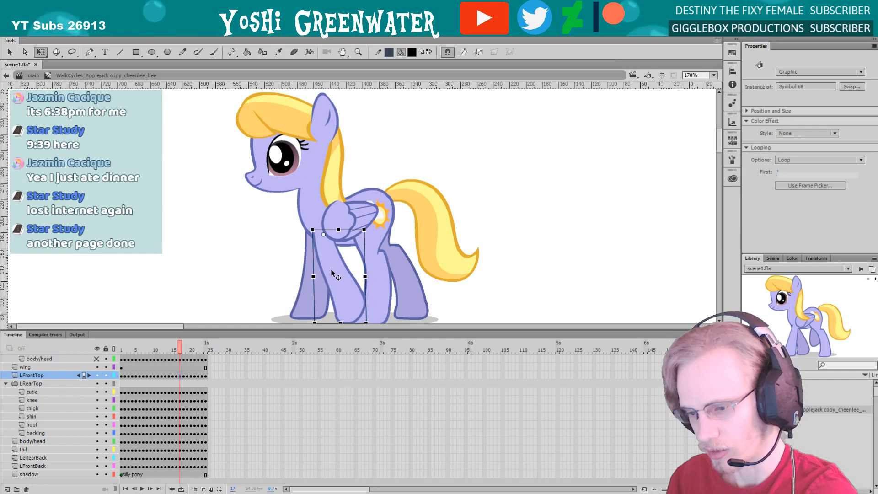
{"action": "double_click", "coordinate": [332, 274]}
{"action": "key", "text": "k"}
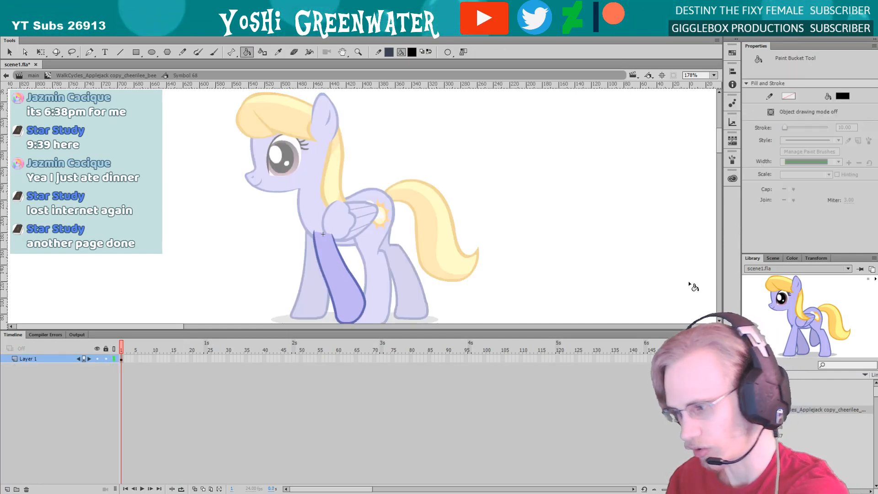
{"action": "left_click", "coordinate": [792, 257]}
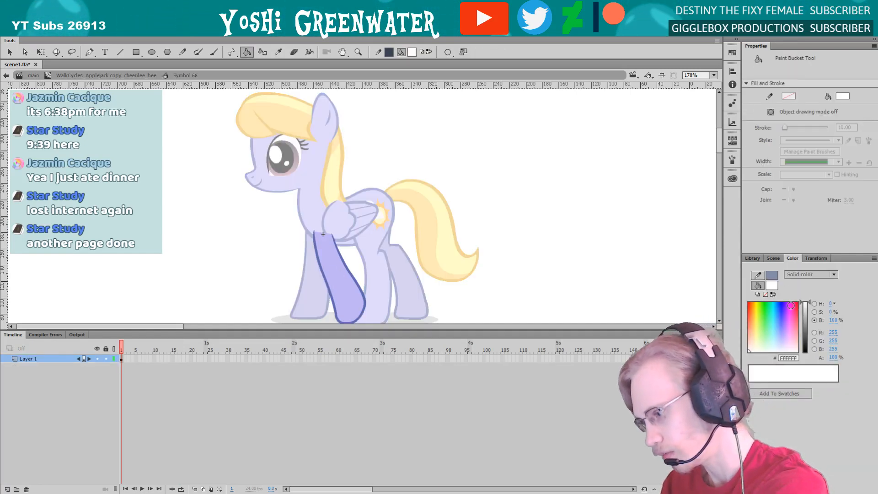
{"action": "left_click", "coordinate": [794, 325]}
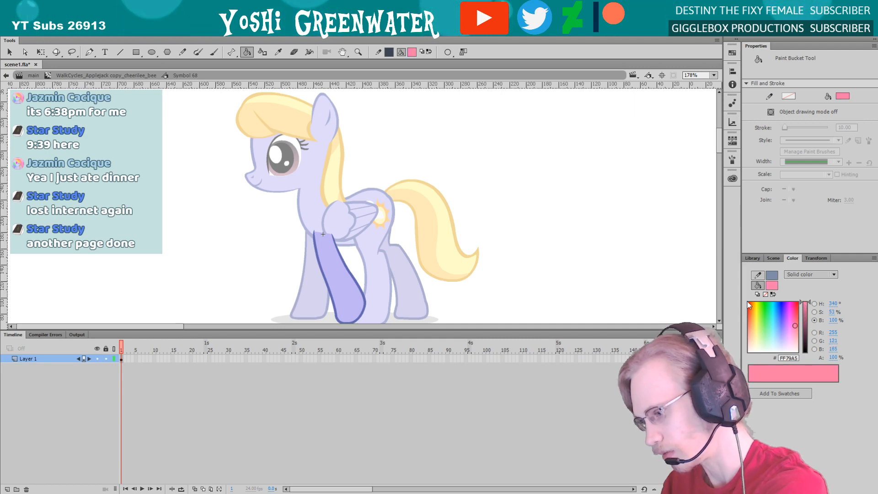
{"action": "left_click_drag", "start_coordinate": [805, 325], "coordinate": [806, 335]}
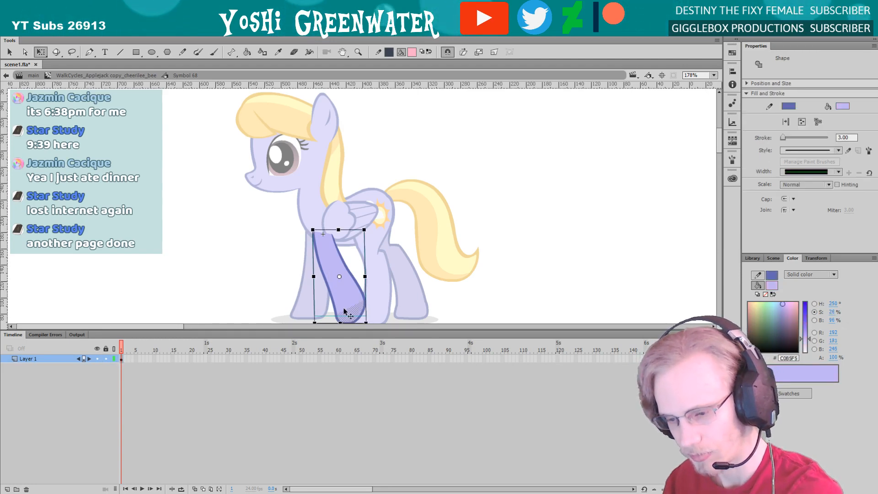
Try recolouring the front leg's hoof and the grouped upper part with the light pink fill
{"action": "key", "text": "q"}
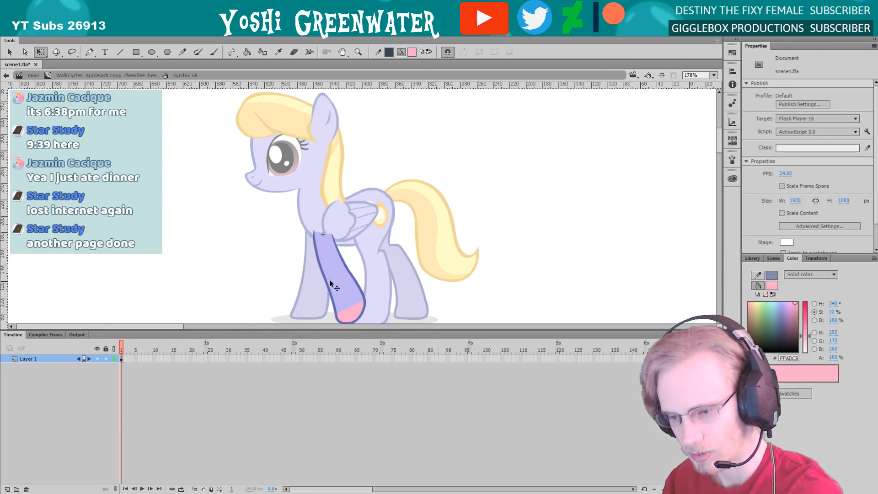
{"action": "double_click", "coordinate": [331, 284]}
{"action": "left_click", "coordinate": [279, 274]}
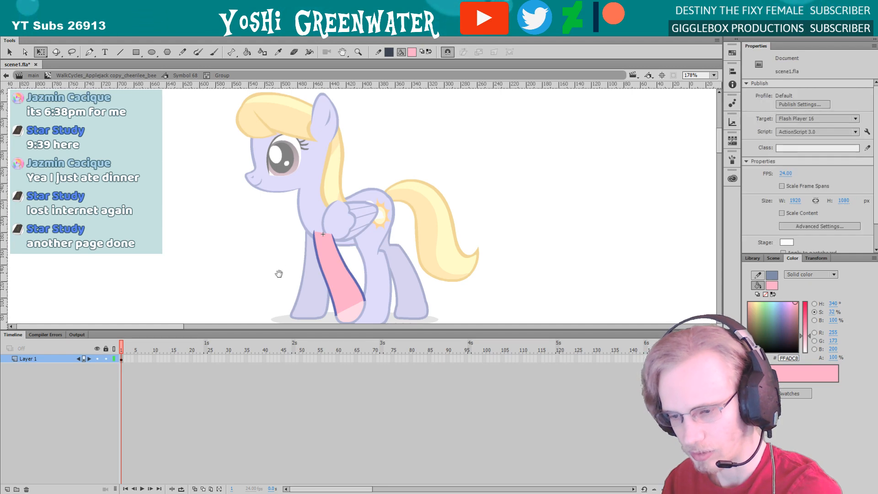
{"action": "left_click_drag", "start_coordinate": [279, 273], "coordinate": [277, 262]}
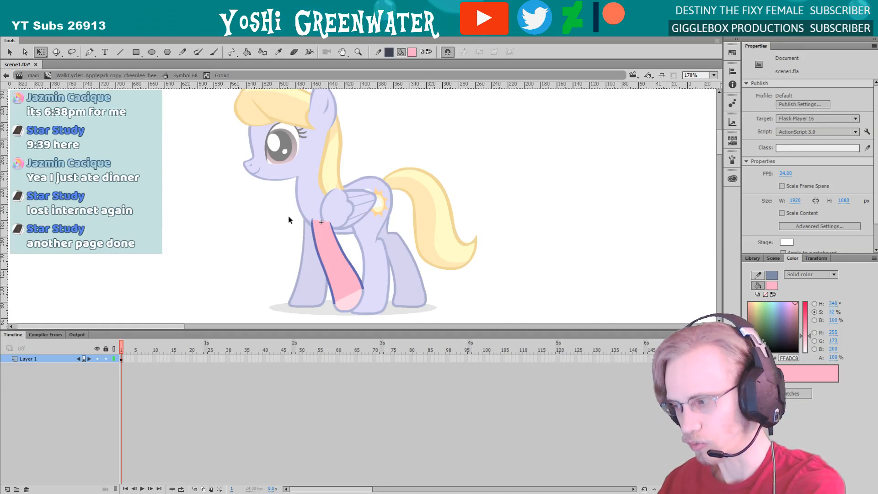
Undo the pink fills on the front leg and return to the walk cycle symbol
{"action": "key", "text": "ctrl+z"}
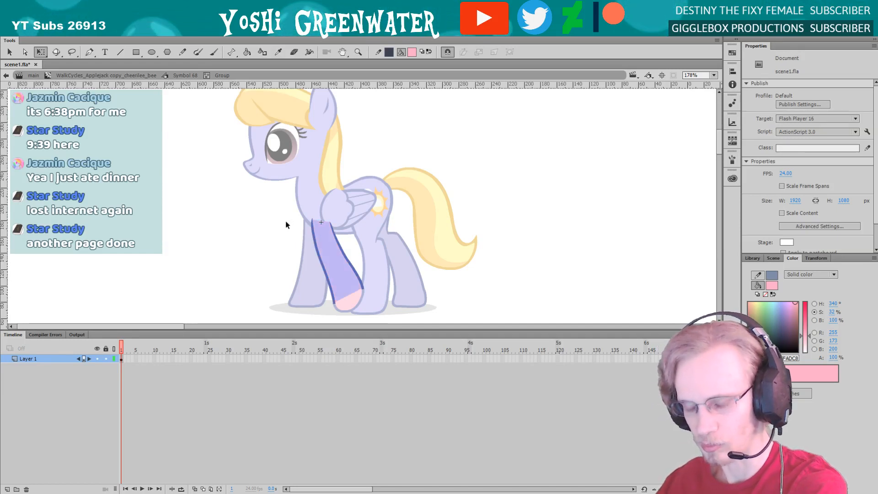
{"action": "key", "text": "ctrl+z"}
{"action": "key", "text": "ctrl+z"}
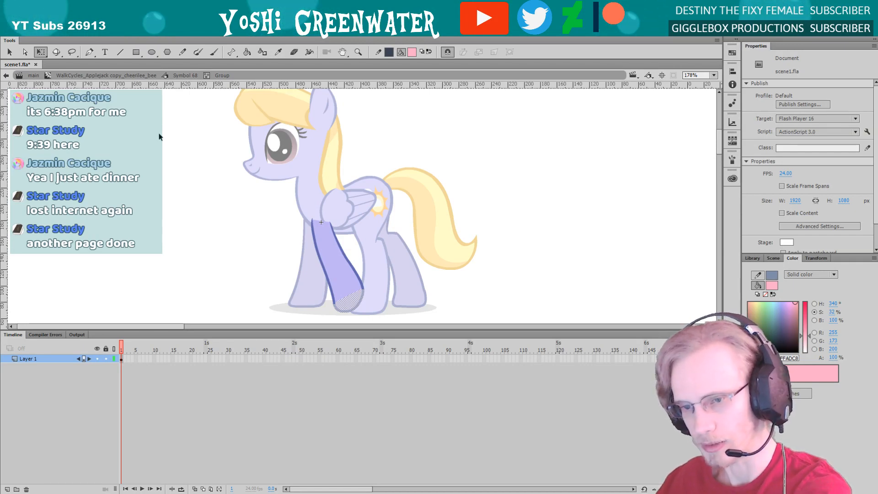
{"action": "double_click", "coordinate": [201, 160]}
{"action": "double_click", "coordinate": [213, 191]}
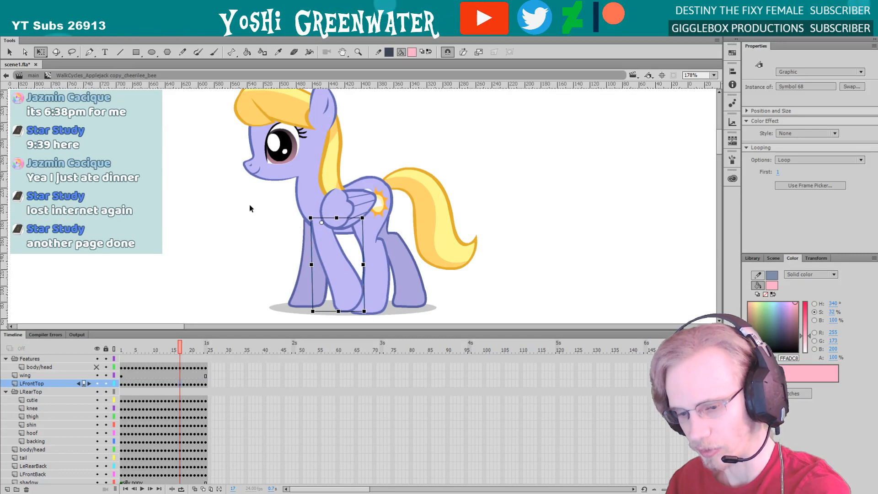
Leave the walk cycle symbol and return to the main scene's shot of Applejack and Pinkie Pie at frame 3341
{"action": "left_click_drag", "start_coordinate": [261, 263], "coordinate": [276, 273]}
{"action": "left_click", "coordinate": [269, 268]}
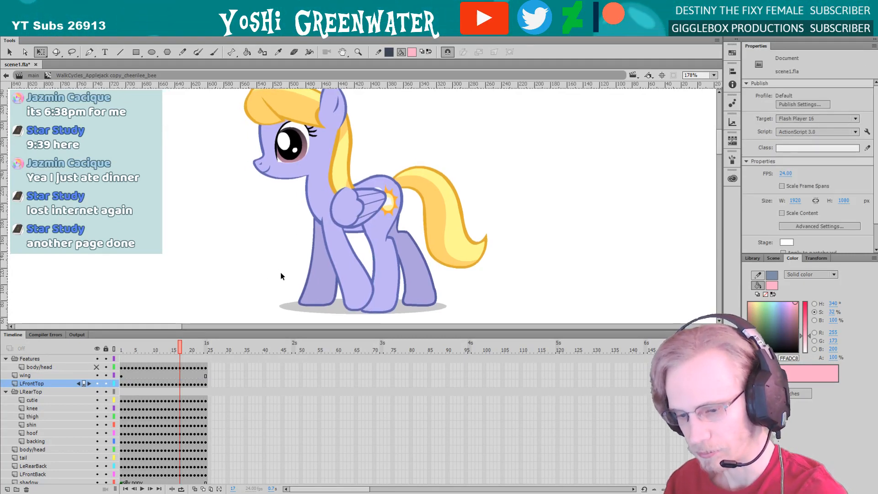
{"action": "left_click_drag", "start_coordinate": [201, 329], "coordinate": [141, 315]}
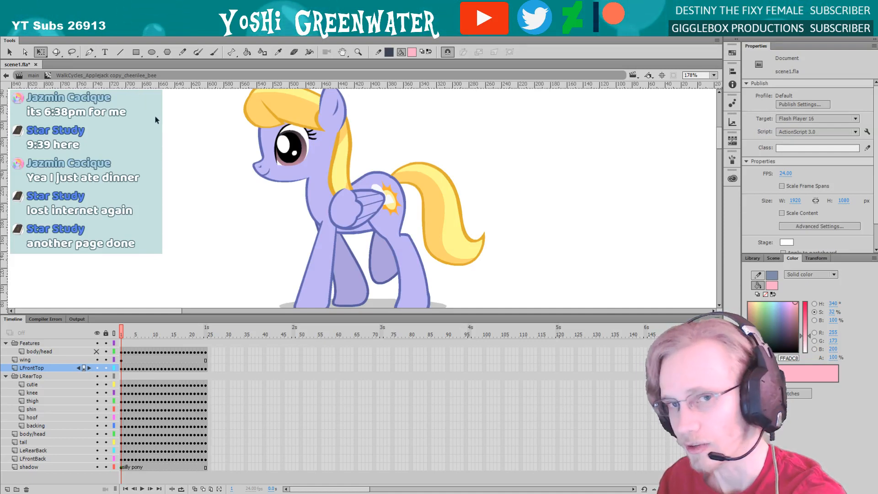
{"action": "left_click_drag", "start_coordinate": [221, 313], "coordinate": [219, 318]}
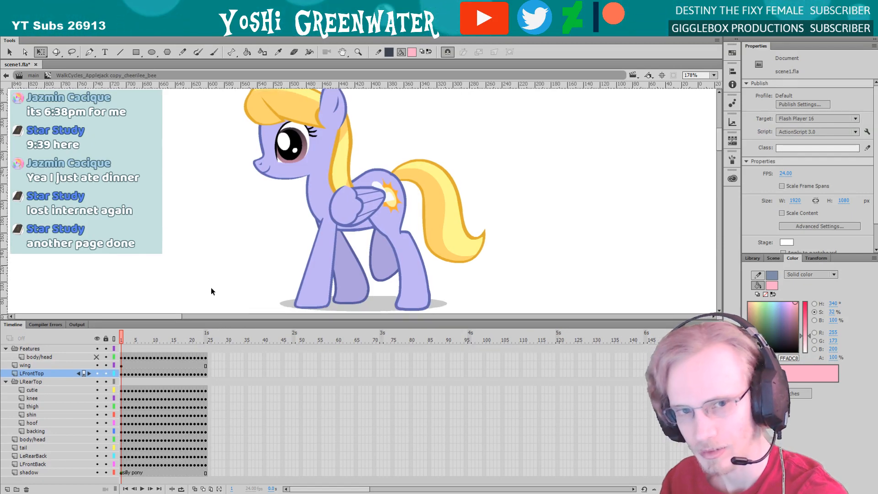
{"action": "left_click", "coordinate": [33, 76]}
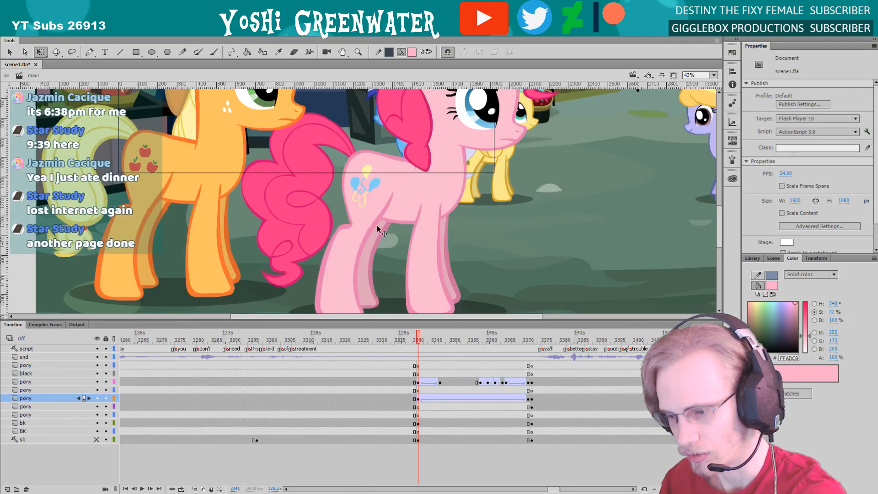
{"action": "left_click_drag", "start_coordinate": [457, 320], "coordinate": [455, 330]}
{"action": "left_click_drag", "start_coordinate": [421, 292], "coordinate": [376, 415]}
{"action": "left_click_drag", "start_coordinate": [339, 297], "coordinate": [355, 286]}
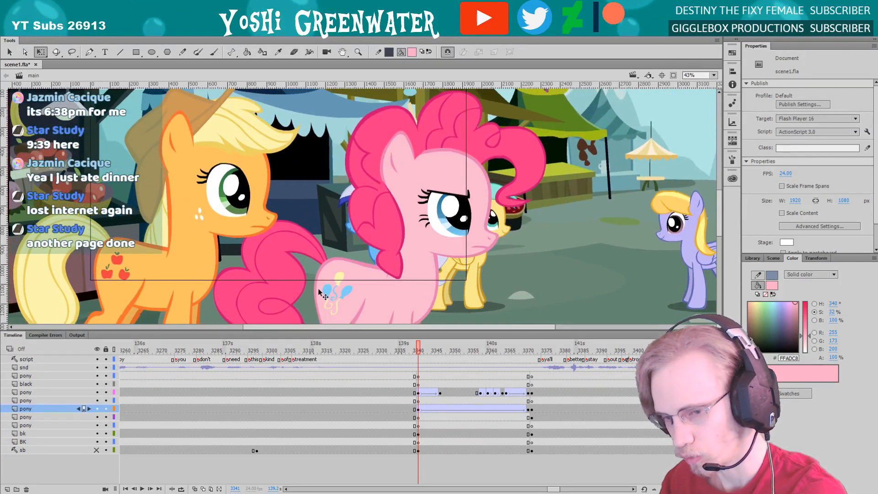
Shift the market background left behind the ponies and nudge Pinkie Pie slightly to the right
{"action": "left_click_drag", "start_coordinate": [304, 204], "coordinate": [155, 203]}
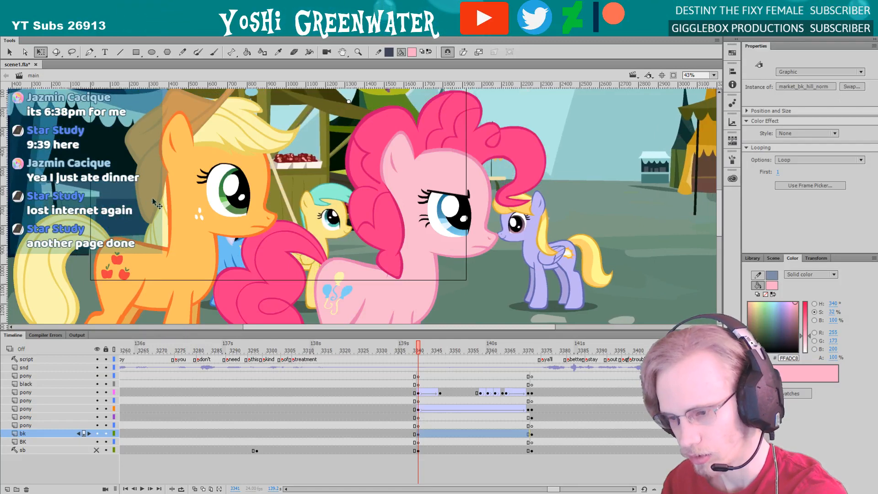
{"action": "left_click", "coordinate": [339, 285]}
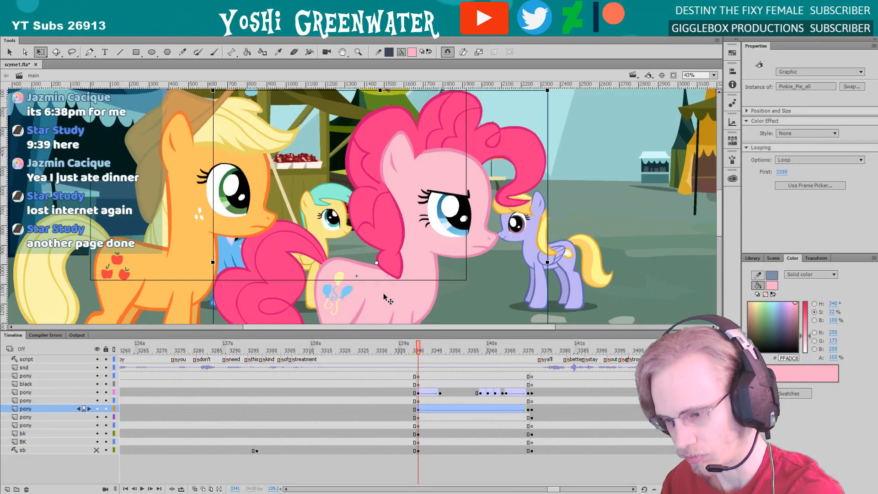
{"action": "key", "text": "shift+Right"}
{"action": "key", "text": "shift+Right"}
{"action": "key", "text": "shift+Right"}
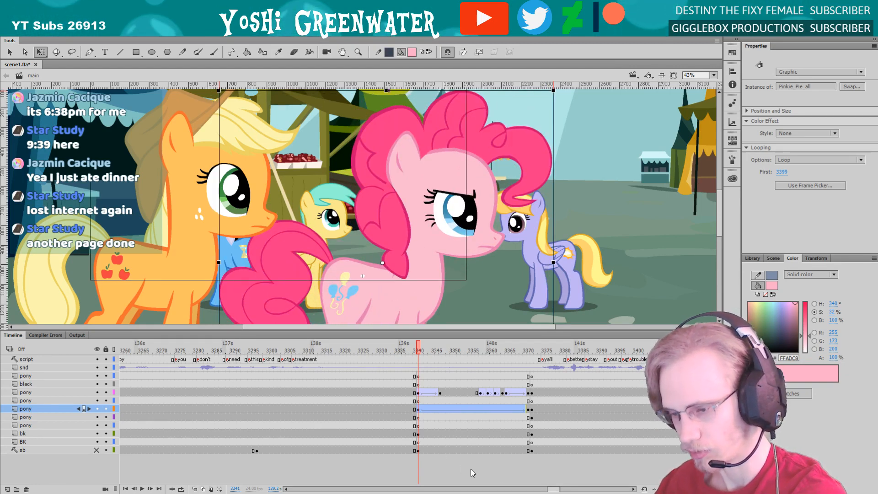
Place the WalkCycles_Applejack copy symbol on the empty pony layer at frame 3341 and hide the bk and BK layers
{"action": "left_click_drag", "start_coordinate": [553, 488], "coordinate": [554, 489]}
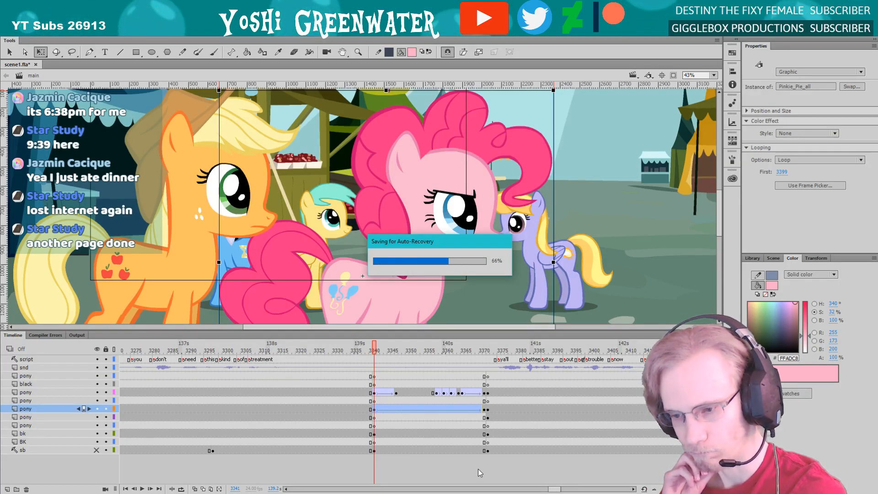
{"action": "left_click", "coordinate": [374, 401]}
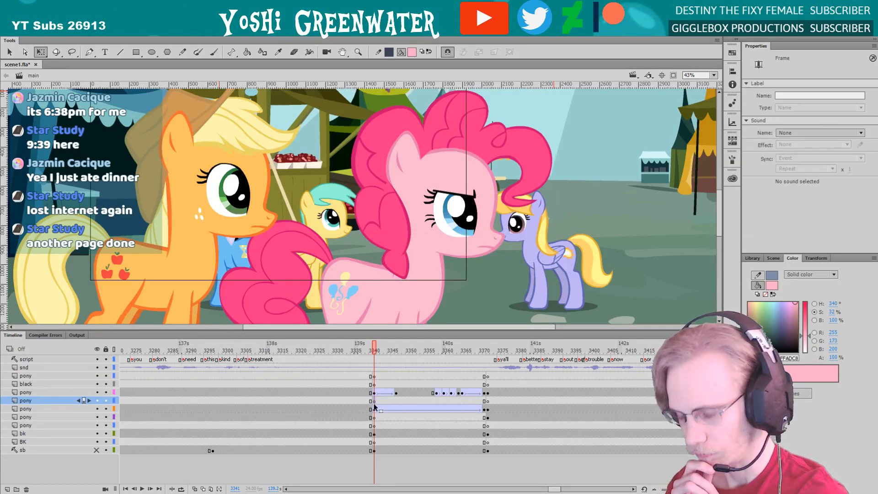
{"action": "left_click", "coordinate": [752, 259]}
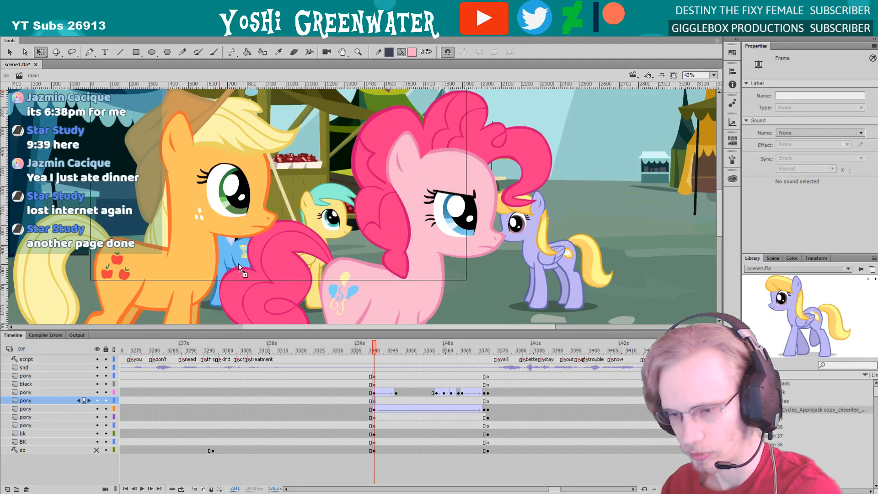
{"action": "left_click_drag", "start_coordinate": [795, 316], "coordinate": [605, 172]}
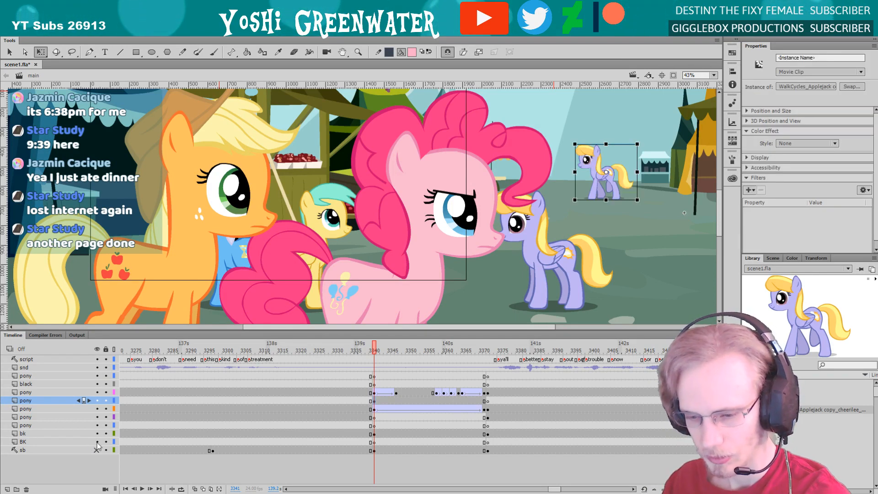
{"action": "left_click", "coordinate": [96, 442]}
{"action": "left_click", "coordinate": [97, 433]}
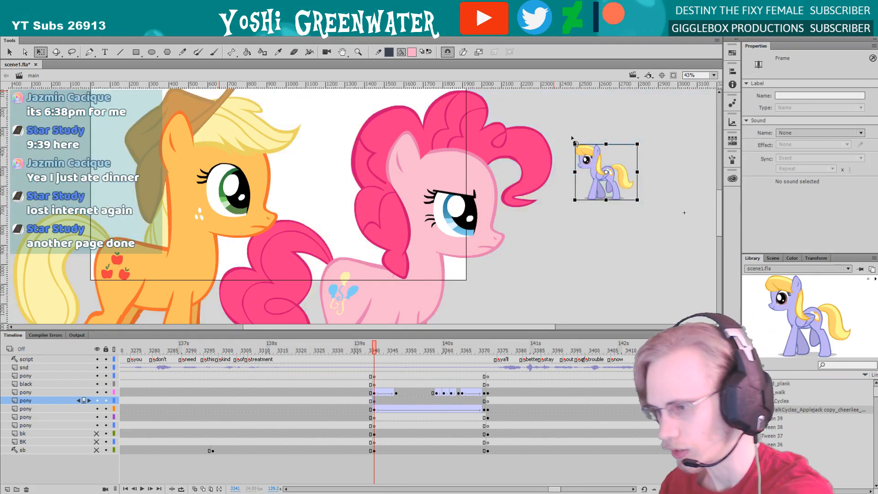
Flip the walk-cycle pony to face right, scale it to about 218% and position it beside Pinkie Pie
{"action": "left_click_drag", "start_coordinate": [574, 143], "coordinate": [523, 97]}
{"action": "left_click_drag", "start_coordinate": [550, 129], "coordinate": [584, 140]}
{"action": "key", "text": "ctrl+t"}
{"action": "left_click", "coordinate": [750, 489]}
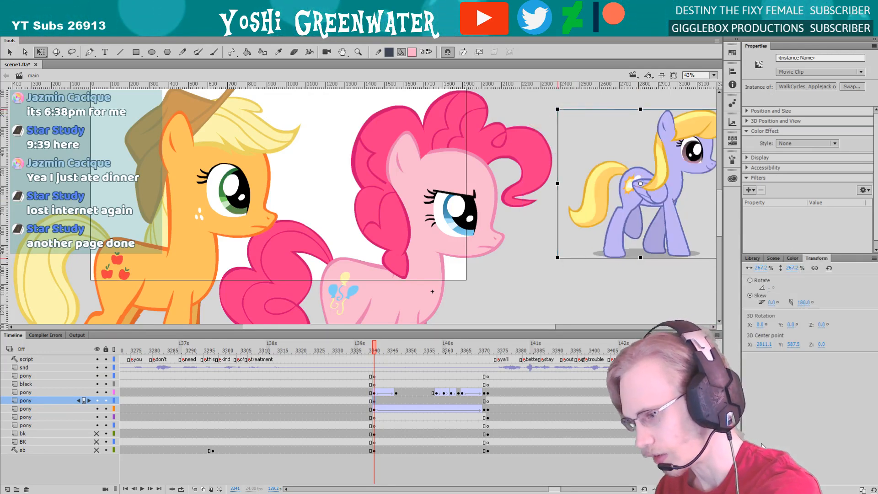
{"action": "left_click_drag", "start_coordinate": [619, 221], "coordinate": [599, 197]}
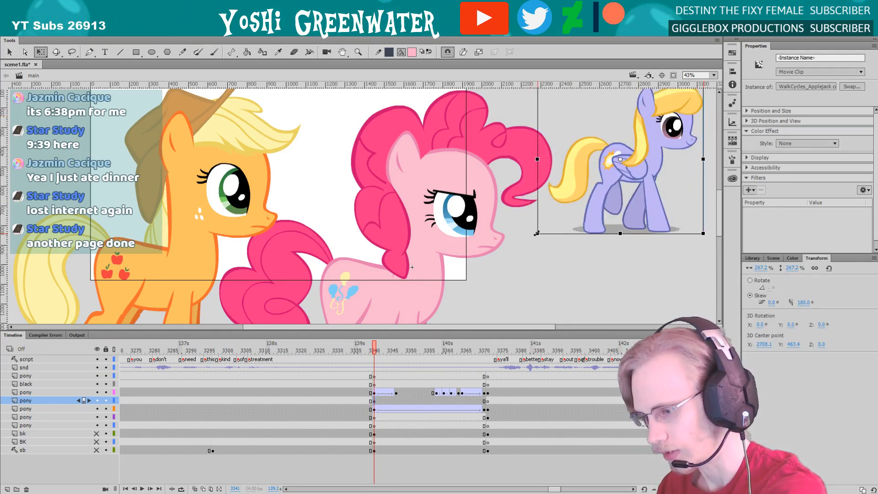
{"action": "left_click_drag", "start_coordinate": [536, 234], "coordinate": [552, 220]}
{"action": "left_click_drag", "start_coordinate": [603, 198], "coordinate": [607, 199]}
{"action": "left_click", "coordinate": [589, 247]}
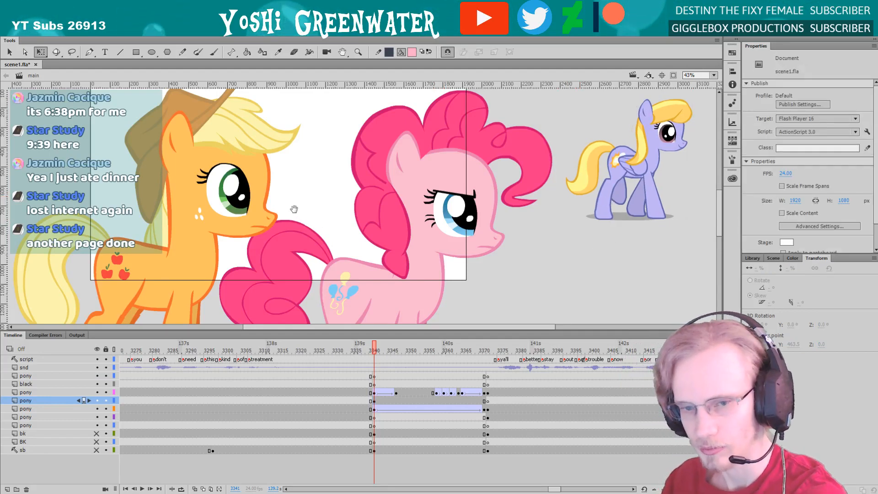
Add two horizontal guides across the walk-cycle pony, one at the top of its ear and one at its muzzle
{"action": "left_click_drag", "start_coordinate": [304, 219], "coordinate": [251, 227]}
{"action": "left_click_drag", "start_coordinate": [284, 331], "coordinate": [330, 298]}
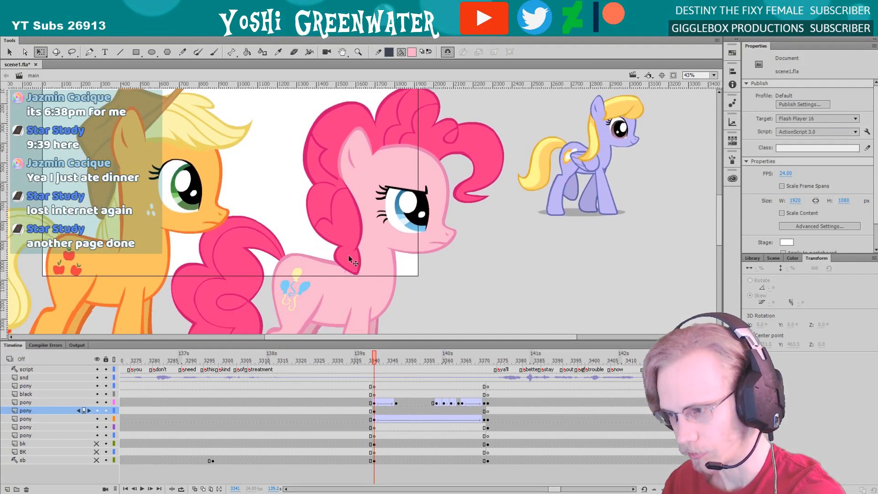
{"action": "left_click", "coordinate": [382, 193]}
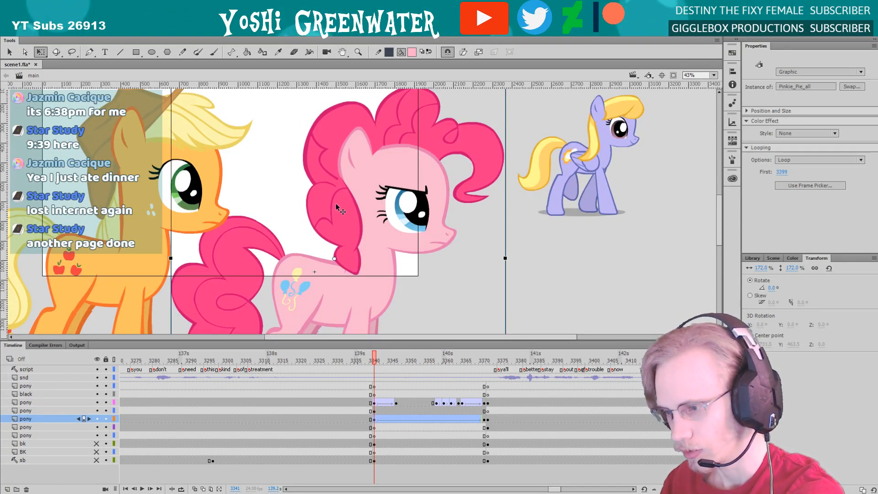
{"action": "left_click", "coordinate": [512, 112]}
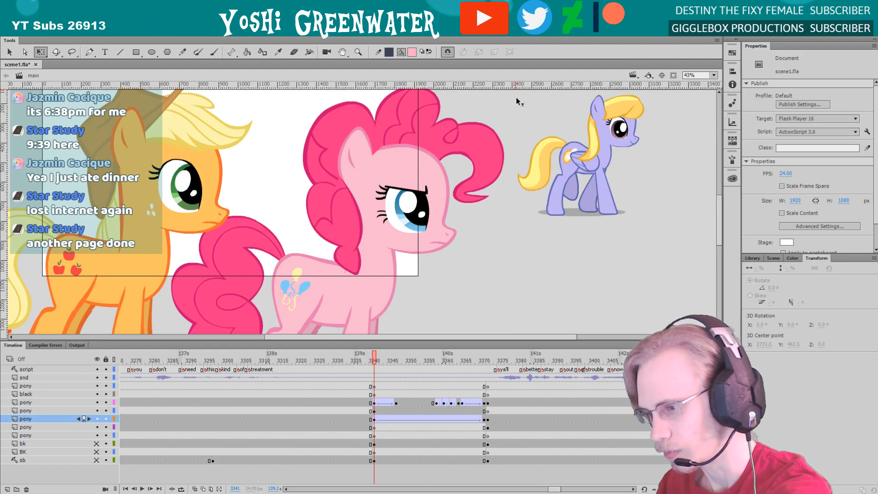
{"action": "left_click_drag", "start_coordinate": [516, 98], "coordinate": [524, 141]}
{"action": "left_click_drag", "start_coordinate": [533, 86], "coordinate": [533, 95]}
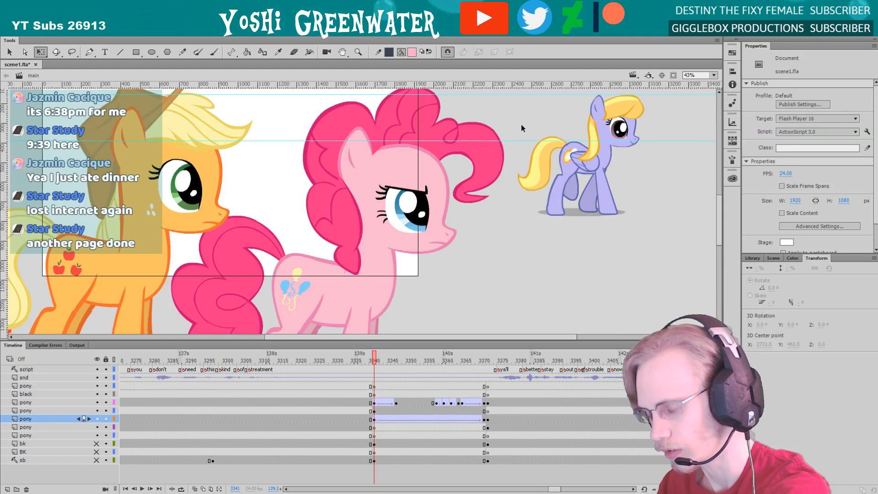
Step through the frames from 3341 to examine how the walk-cycle pony's body rises and falls against the guides
{"action": "left_click", "coordinate": [326, 266]}
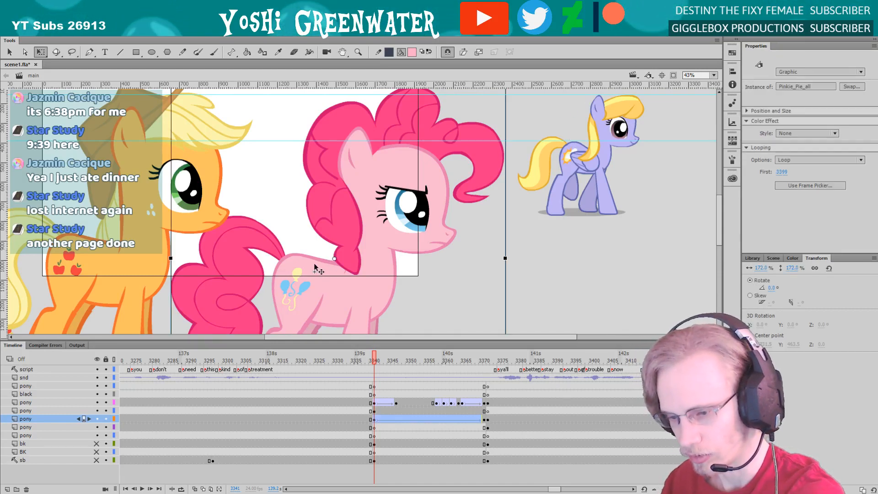
{"action": "key", "text": "period"}
{"action": "key", "text": "period"}
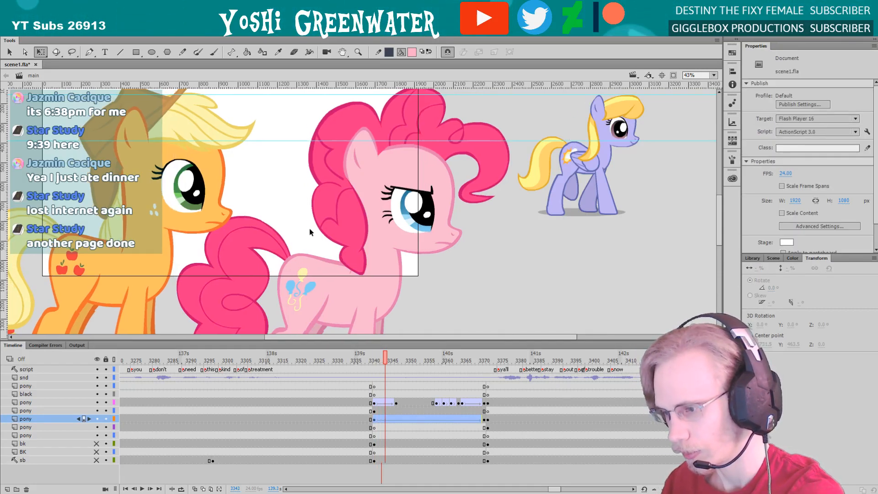
{"action": "key", "text": "period"}
{"action": "key", "text": "period"}
{"action": "left_click", "coordinate": [533, 203]}
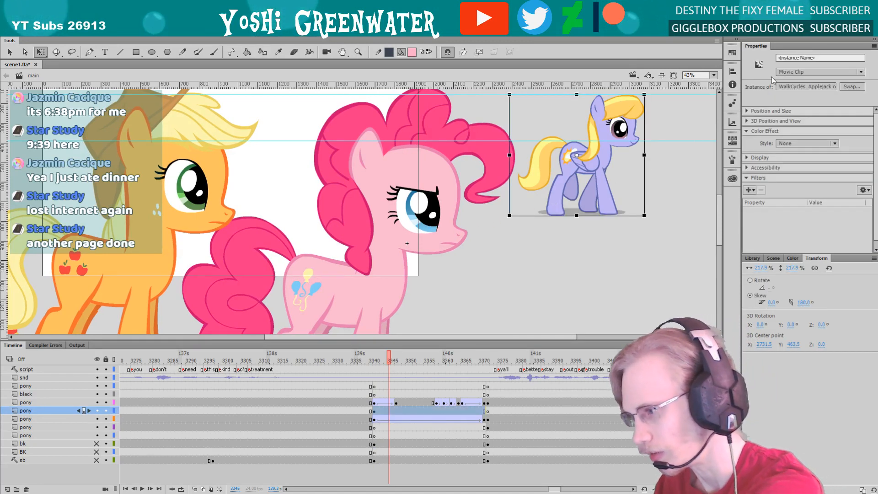
{"action": "left_click", "coordinate": [581, 266]}
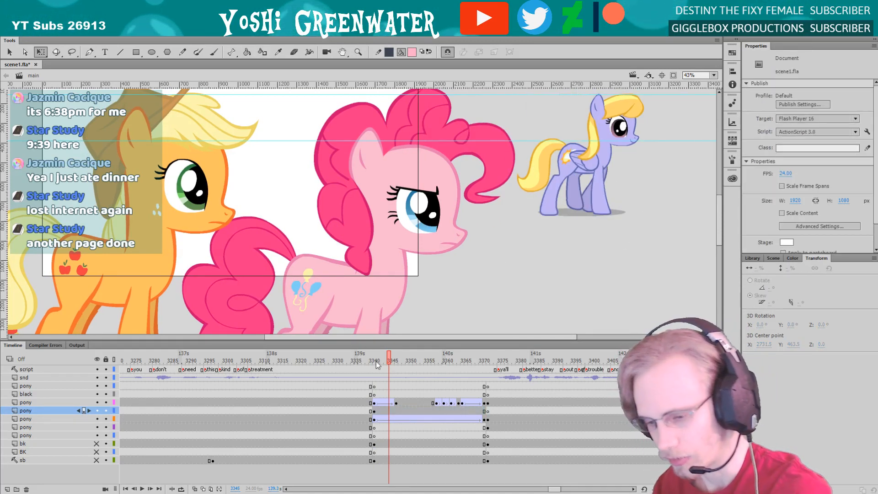
{"action": "left_click", "coordinate": [375, 359]}
{"action": "scroll", "coordinate": [327, 299], "scroll_direction": "left", "scroll_amount": 2}
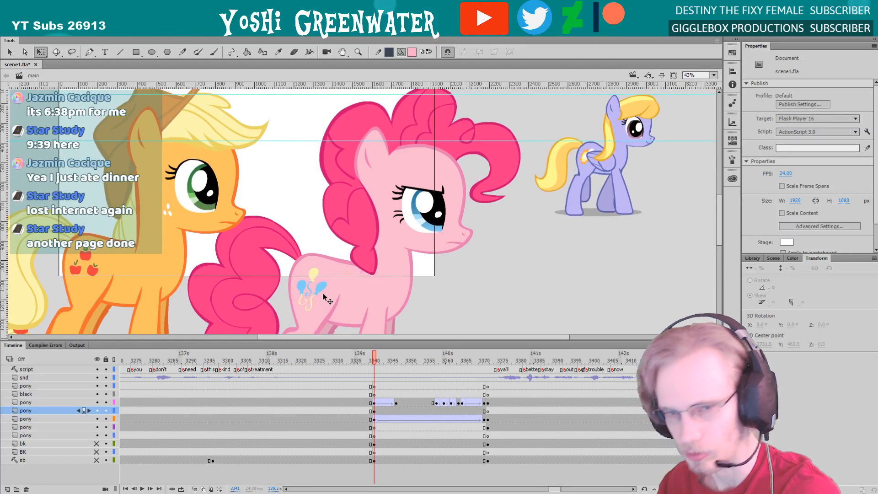
{"action": "left_click_drag", "start_coordinate": [293, 191], "coordinate": [265, 197]}
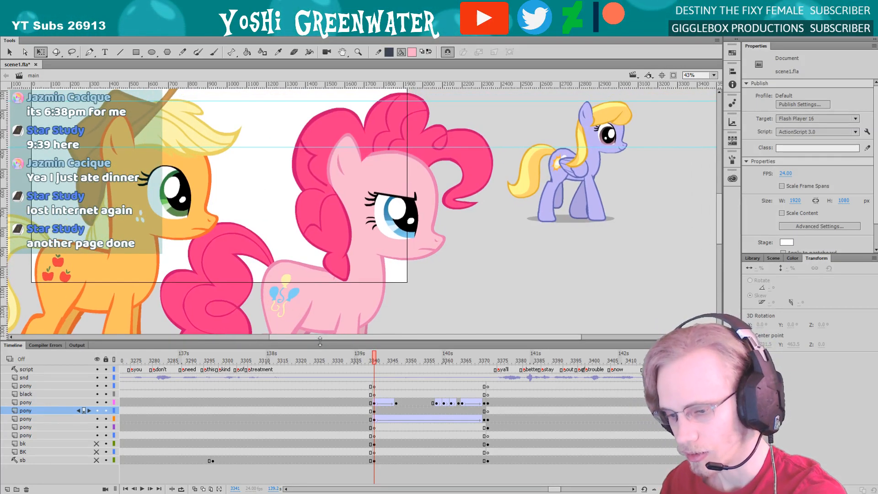
{"action": "left_click_drag", "start_coordinate": [319, 341], "coordinate": [319, 347]}
{"action": "key", "text": "period"}
{"action": "key", "text": "period"}
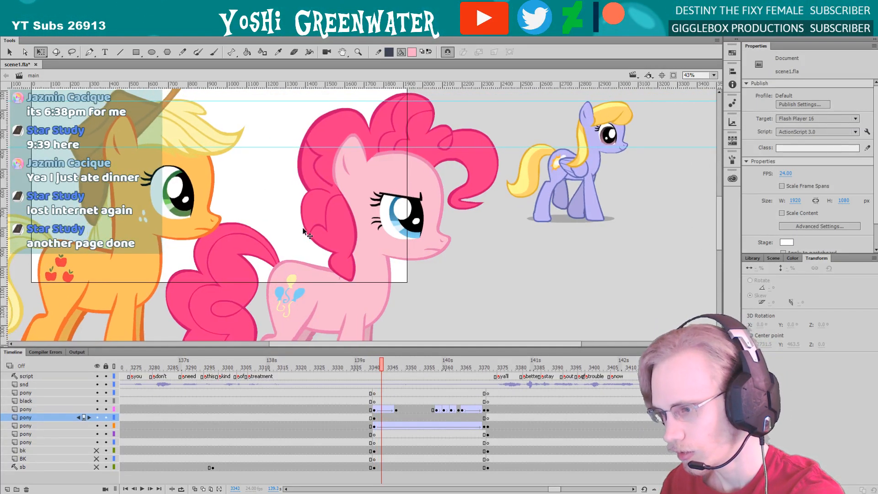
Insert a keyframe at frame 3343 on Pinkie Pie's layer and nudge her down slightly
{"action": "left_click", "coordinate": [323, 285]}
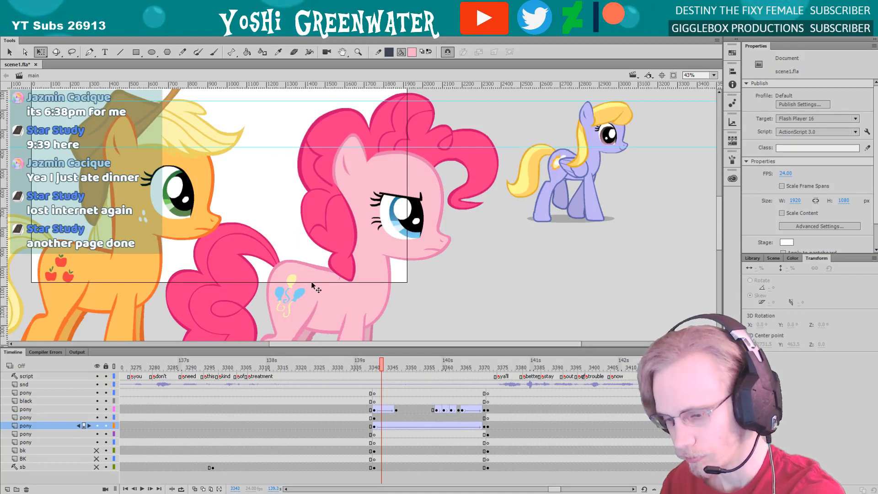
{"action": "left_click", "coordinate": [382, 428]}
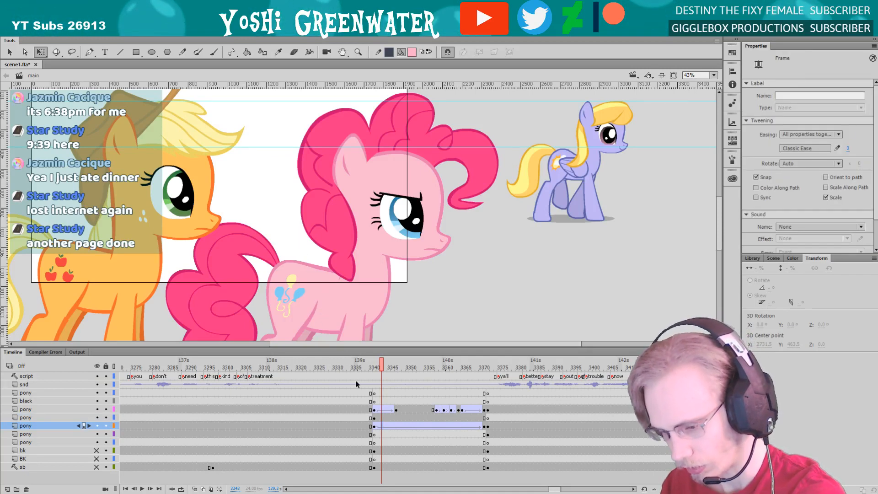
{"action": "key", "text": "Down"}
{"action": "key", "text": "Down"}
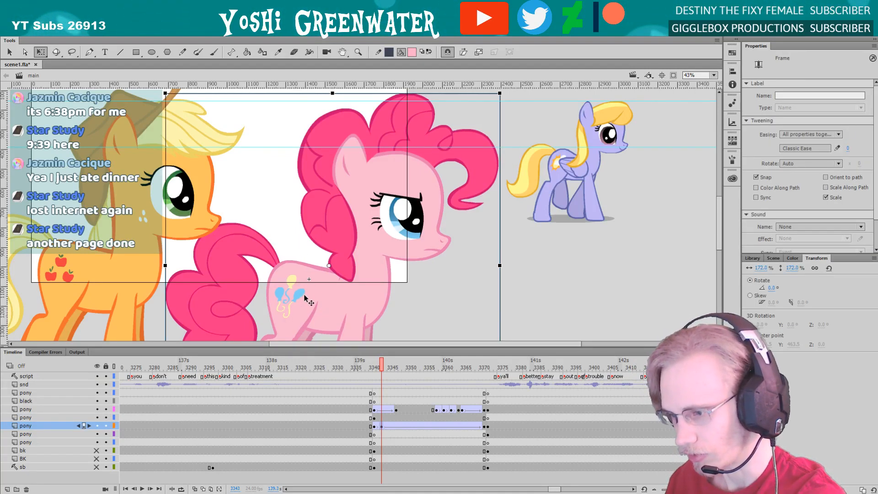
Insert a keyframe at frame 3345 on Pinkie Pie's layer
{"action": "left_click", "coordinate": [284, 246]}
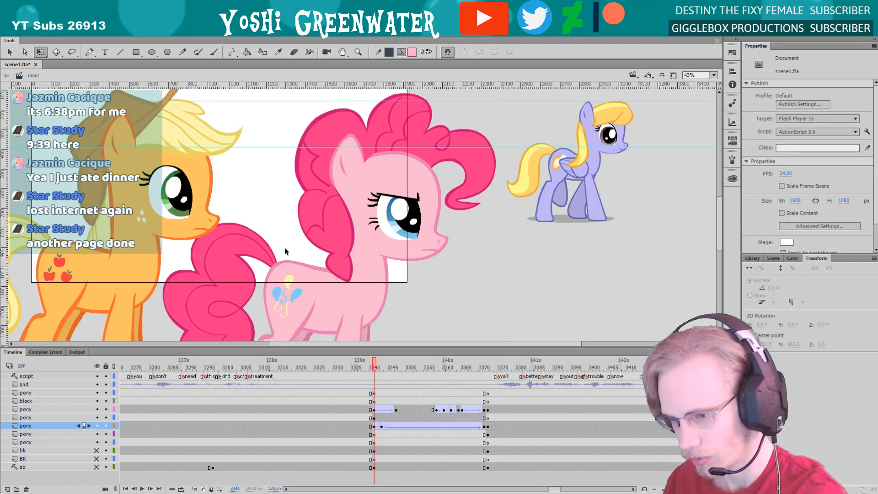
{"action": "key", "text": "period"}
{"action": "key", "text": "period"}
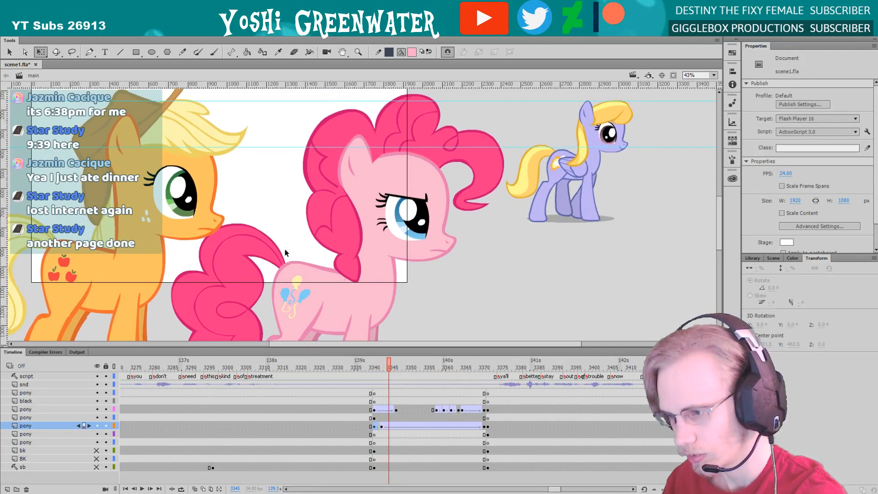
{"action": "left_click", "coordinate": [382, 413]}
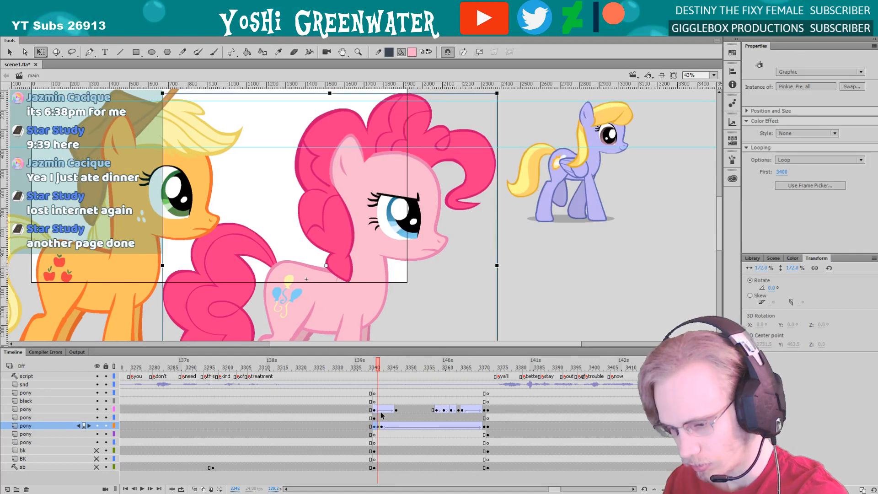
{"action": "left_click", "coordinate": [388, 410]}
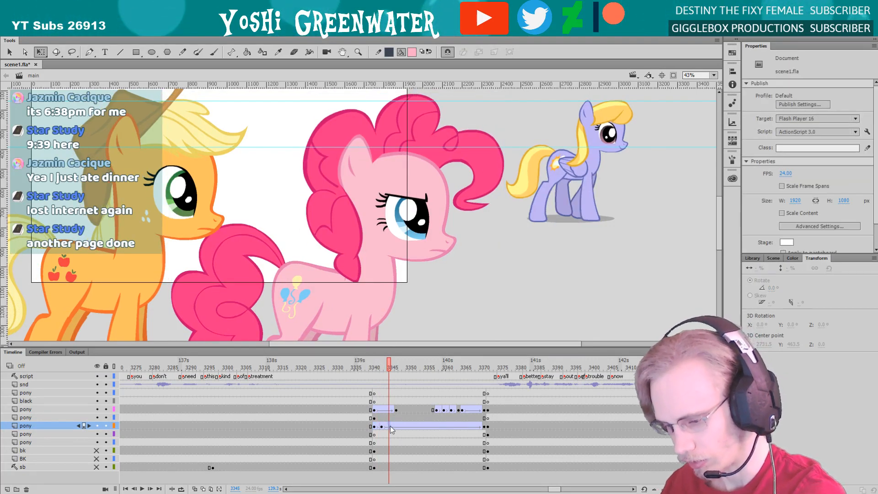
{"action": "key", "text": "F6"}
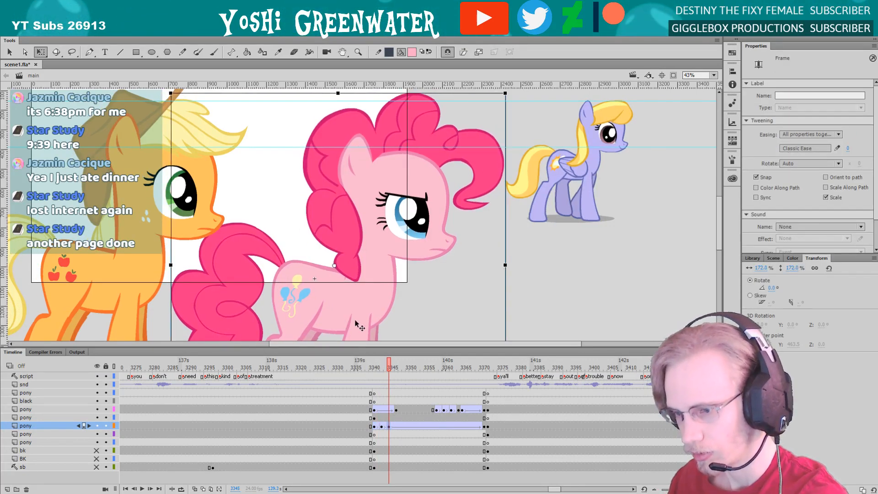
{"action": "left_click", "coordinate": [416, 318]}
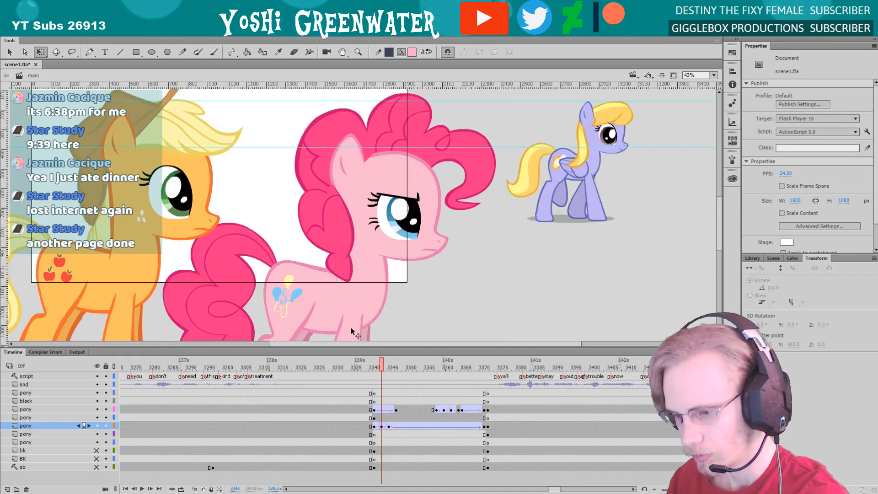
Insert a keyframe at frame 3347 on Pinkie Pie's layer and nudge her up slightly
{"action": "key", "text": "period"}
{"action": "key", "text": "period"}
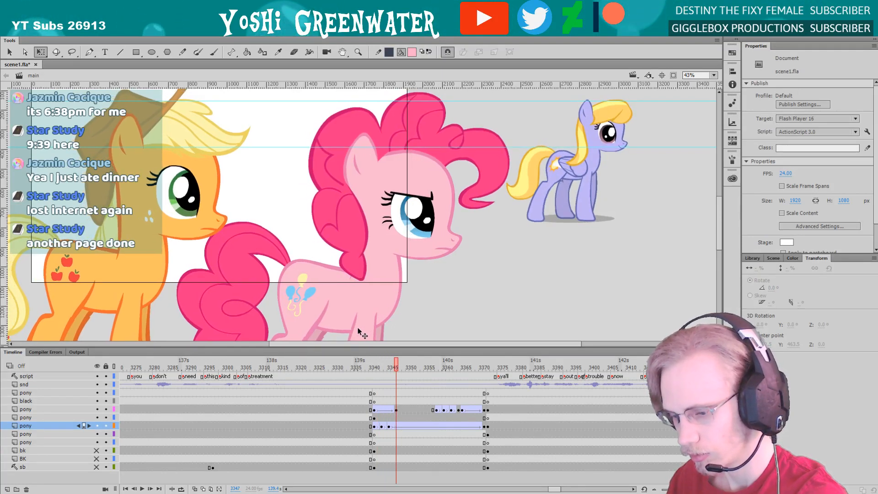
{"action": "left_click", "coordinate": [376, 310]}
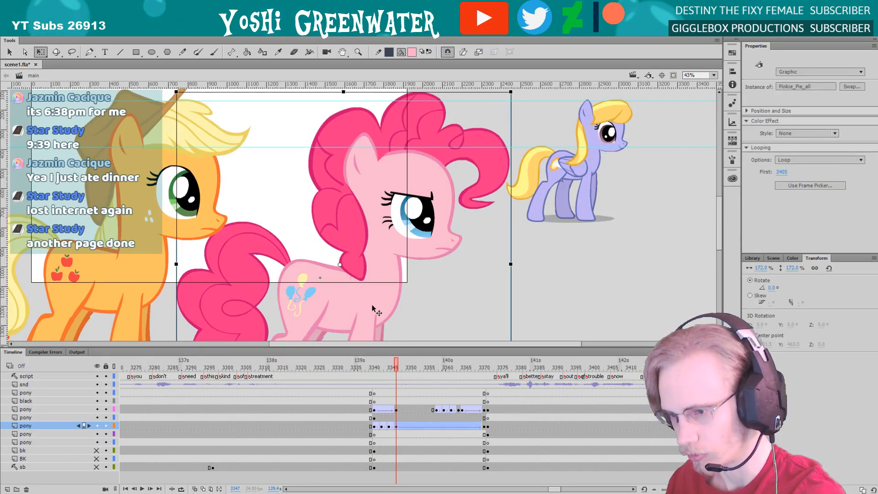
{"action": "key", "text": "Up"}
{"action": "key", "text": "Up"}
{"action": "key", "text": "Up"}
{"action": "left_click", "coordinate": [417, 309]}
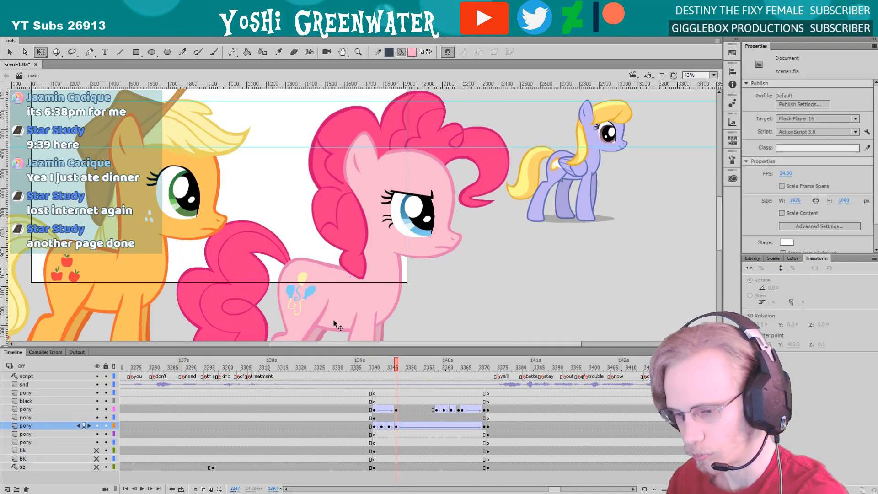
Insert a keyframe at frame 3348 on Pinkie Pie's layer and nudge her up slightly
{"action": "left_click_drag", "start_coordinate": [337, 349], "coordinate": [340, 348]}
{"action": "key", "text": "period"}
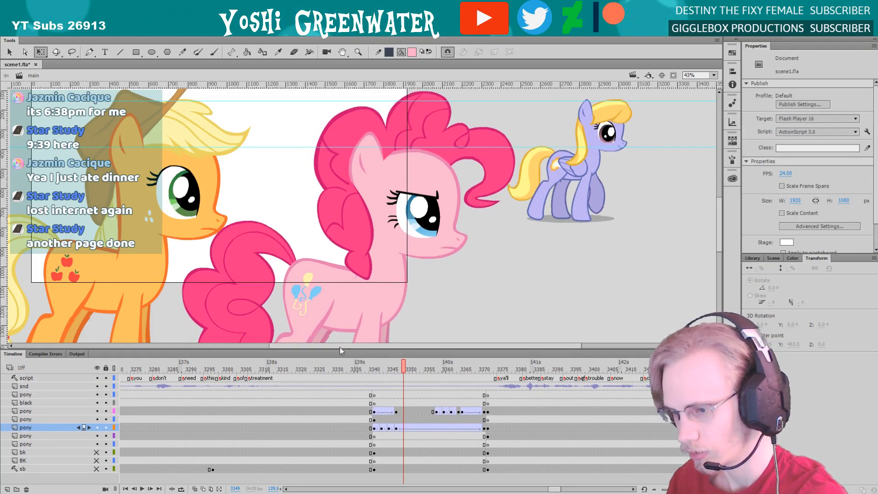
{"action": "left_click", "coordinate": [388, 306]}
{"action": "left_click", "coordinate": [417, 309]}
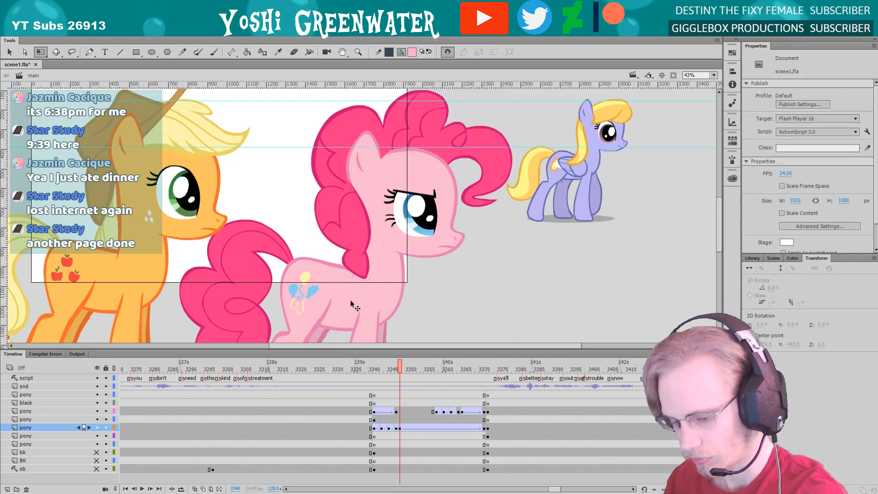
Insert a keyframe at frame 3351 on Pinkie Pie's layer and nudge her up slightly to follow the reference pony
{"action": "key", "text": "period"}
{"action": "key", "text": "period"}
{"action": "key", "text": "period"}
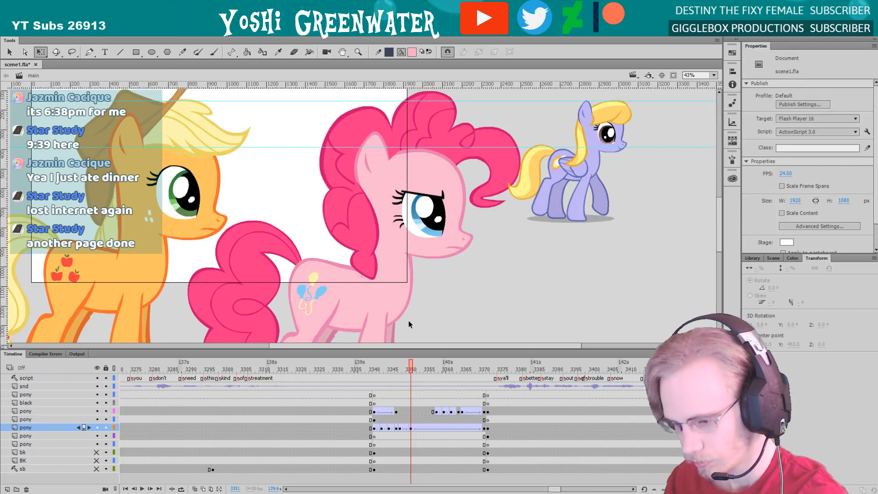
{"action": "left_click", "coordinate": [394, 308]}
{"action": "left_click", "coordinate": [387, 302]}
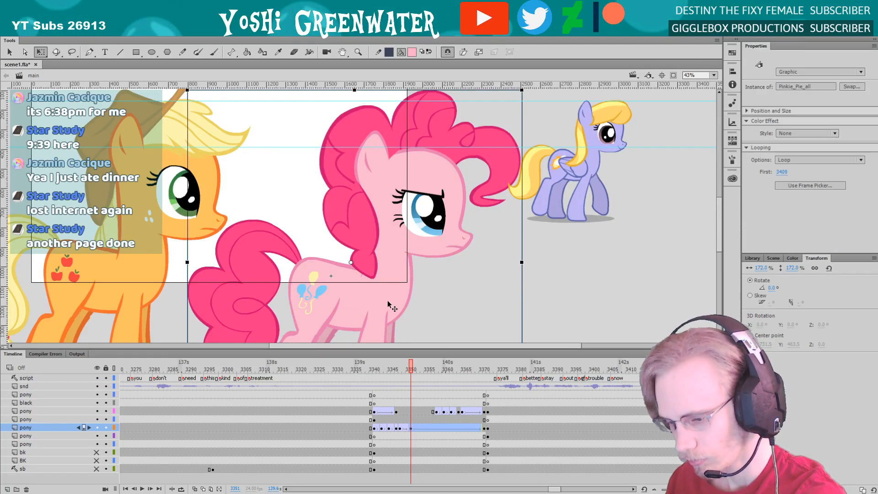
{"action": "key", "text": "Up"}
{"action": "key", "text": "Up"}
{"action": "key", "text": "Up"}
{"action": "key", "text": "Up"}
{"action": "key", "text": "Up"}
{"action": "left_click", "coordinate": [425, 306]}
Insert a keyframe at frame 3354 on Pinkie Pie's layer and nudge her up slightly
{"action": "left_click_drag", "start_coordinate": [341, 350], "coordinate": [340, 352]}
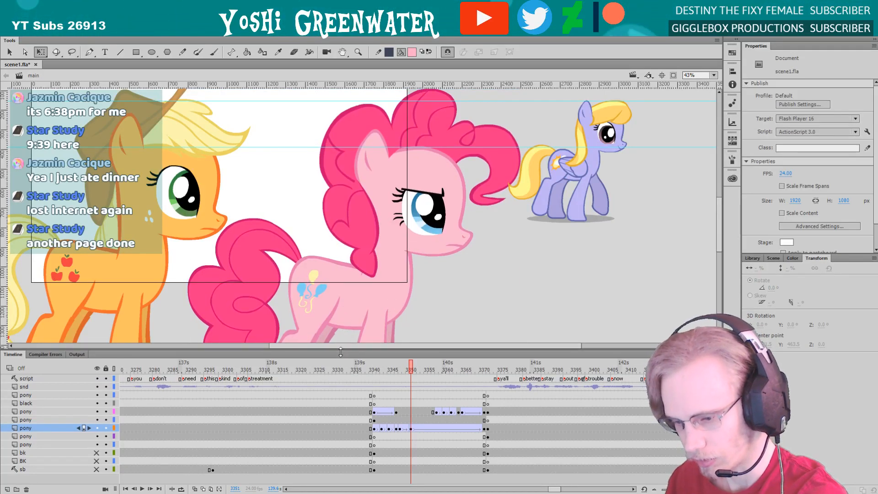
{"action": "left_click_drag", "start_coordinate": [302, 305], "coordinate": [285, 308]}
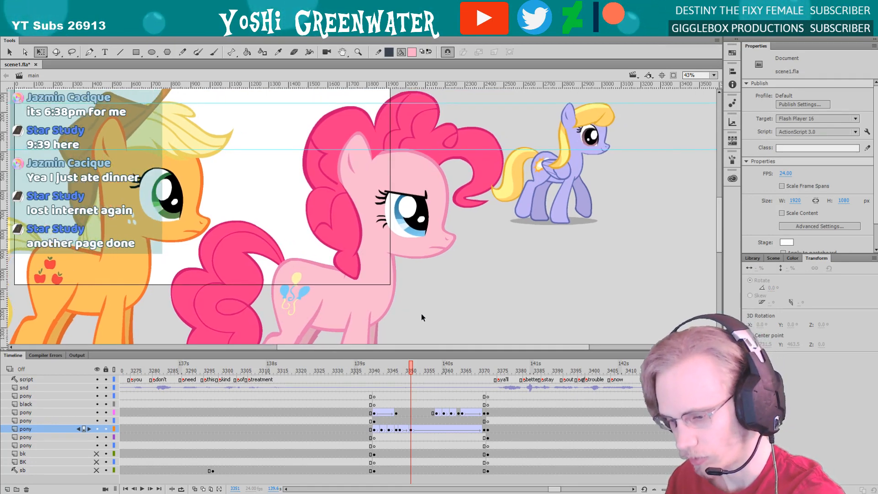
{"action": "key", "text": "period"}
{"action": "key", "text": "period"}
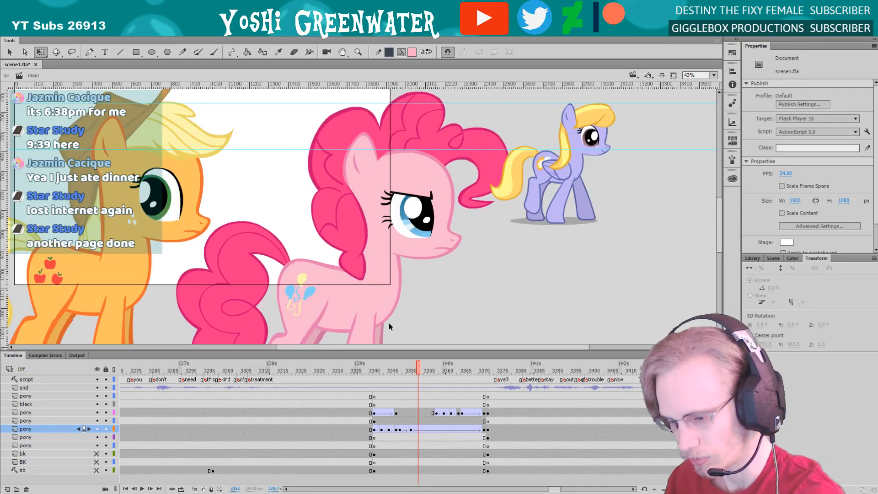
{"action": "key", "text": "period"}
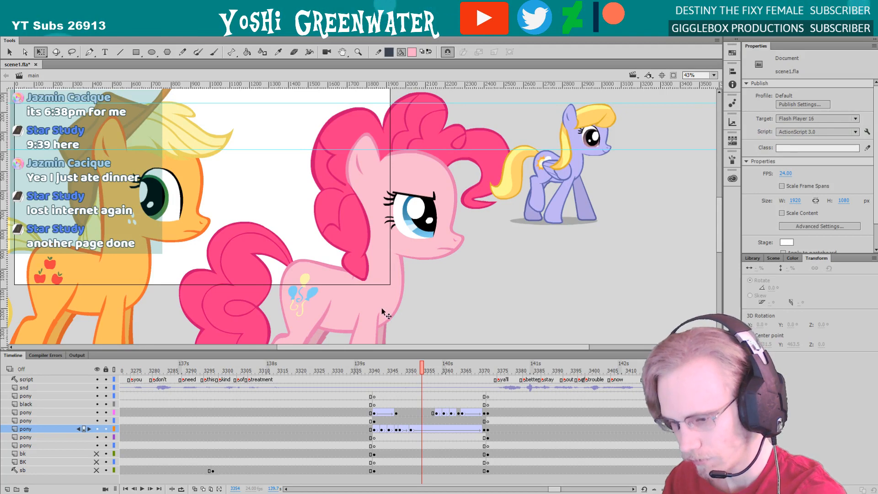
{"action": "key", "text": "F6"}
{"action": "left_click", "coordinate": [374, 303]}
{"action": "key", "text": "Up"}
{"action": "left_click", "coordinate": [407, 316]}
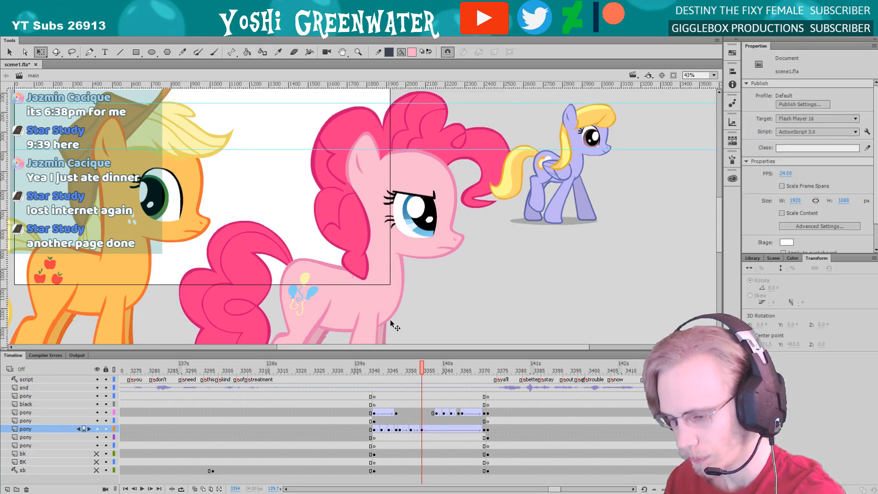
Step back and forth through frames 3351 to 3355 to compare Pinkie Pie's bob with the walk-cycle pony
{"action": "key", "text": "period"}
{"action": "key", "text": "period"}
{"action": "key", "text": "comma"}
{"action": "key", "text": "comma"}
{"action": "key", "text": "comma"}
{"action": "key", "text": "comma"}
{"action": "key", "text": "comma"}
{"action": "key", "text": "period"}
{"action": "key", "text": "period"}
{"action": "key", "text": "period"}
{"action": "key", "text": "period"}
{"action": "key", "text": "period"}
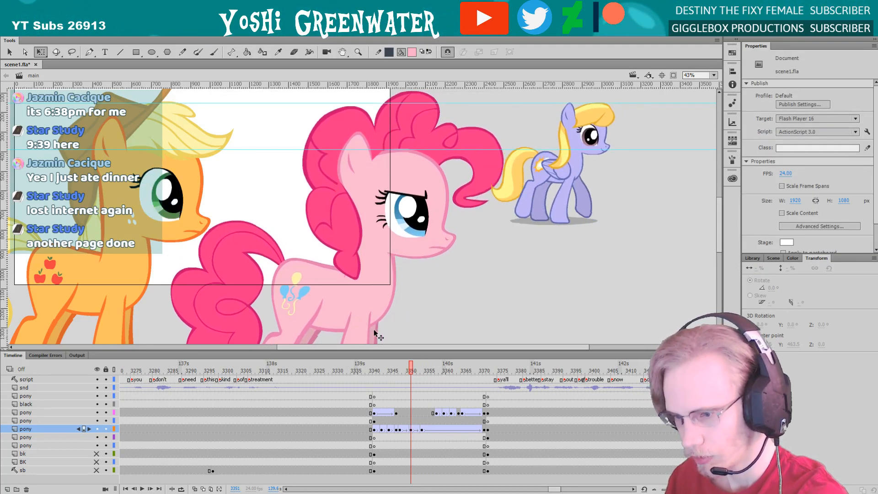
{"action": "key", "text": "comma"}
{"action": "key", "text": "comma"}
{"action": "key", "text": "comma"}
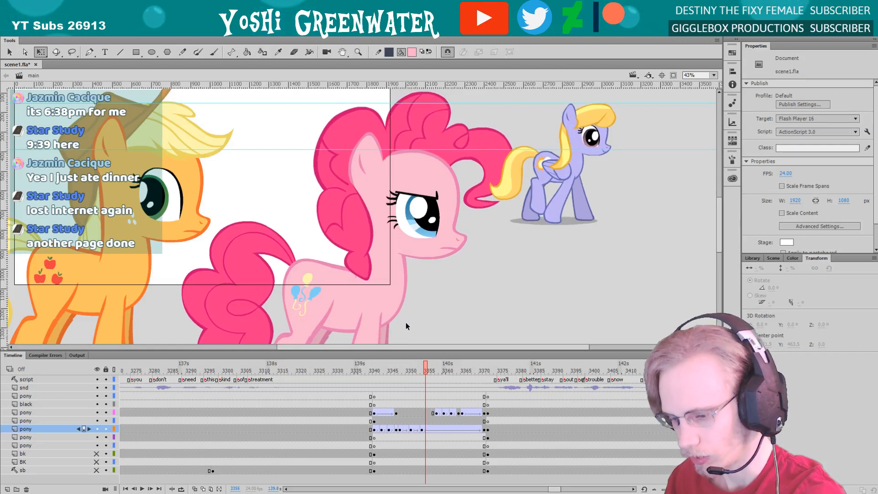
Insert a keyframe at frame 3355 on Pinkie Pie's layer and nudge her up slightly
{"action": "key", "text": "period"}
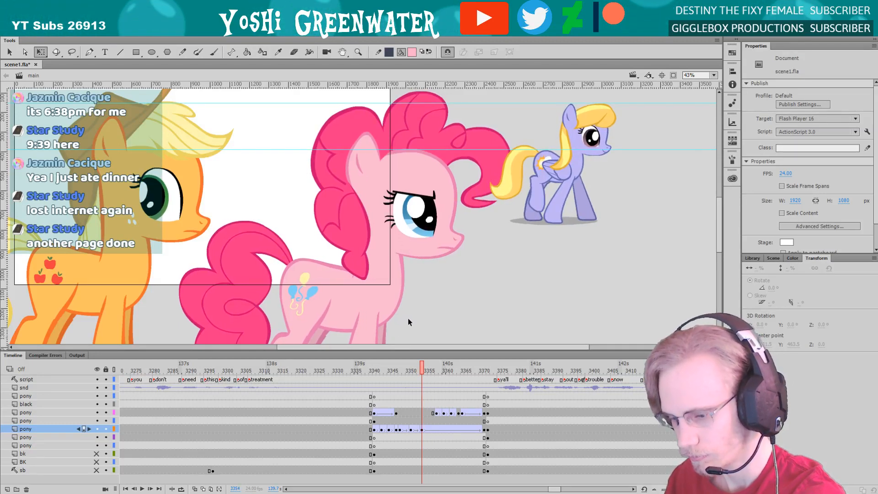
{"action": "key", "text": "period"}
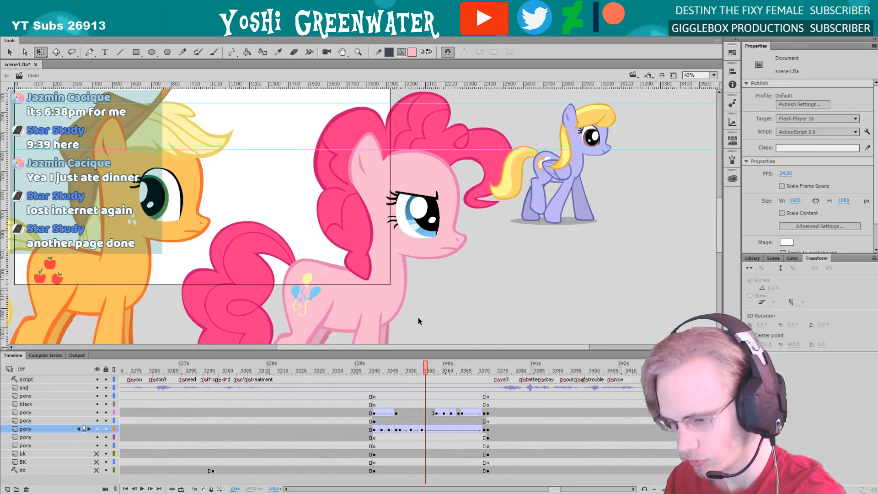
{"action": "left_click", "coordinate": [375, 300]}
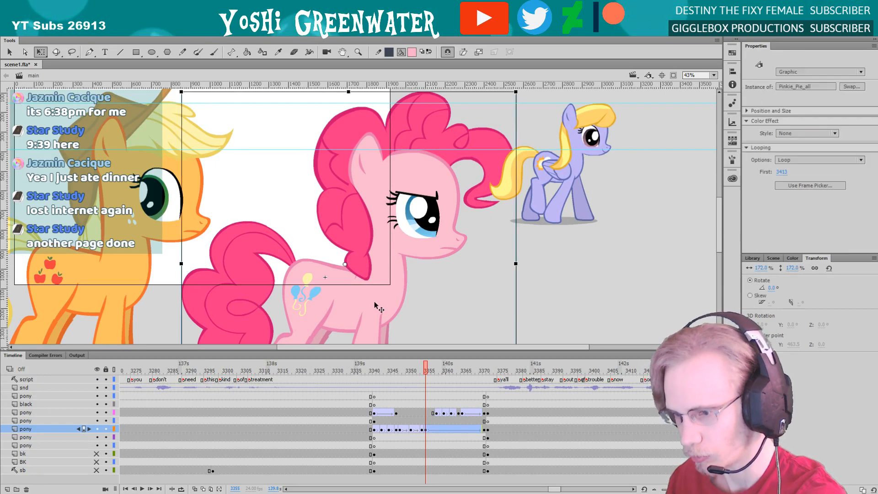
{"action": "left_click", "coordinate": [421, 310]}
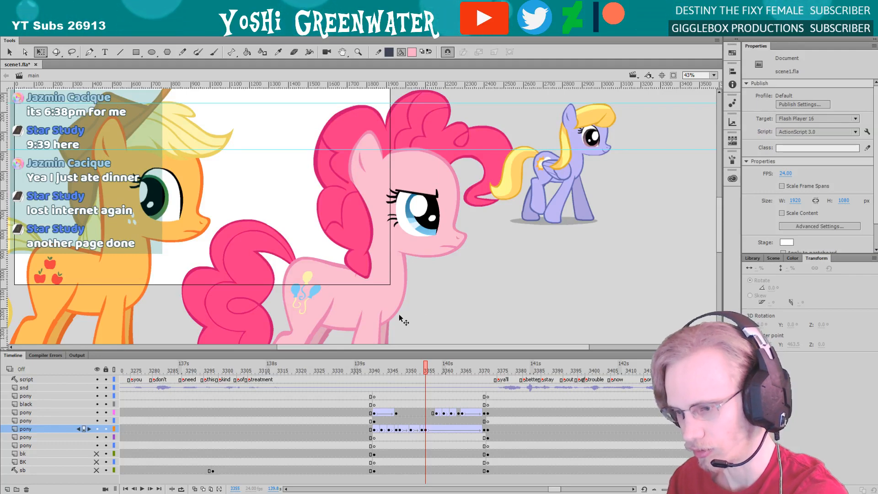
Insert a keyframe at frame 3357 on Pinkie Pie's layer and nudge her up slightly
{"action": "key", "text": "period"}
{"action": "key", "text": "period"}
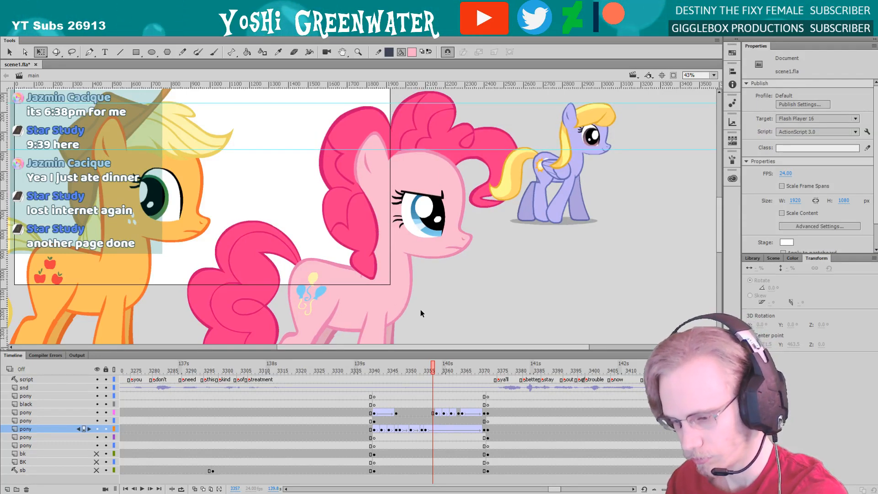
{"action": "left_click", "coordinate": [386, 296]}
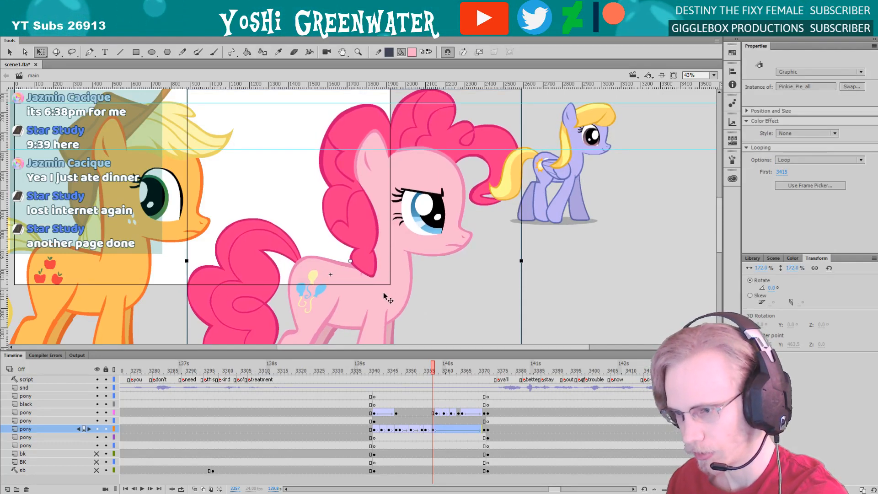
{"action": "key", "text": "Up"}
{"action": "key", "text": "Up"}
{"action": "key", "text": "Up"}
{"action": "key", "text": "Up"}
{"action": "key", "text": "Up"}
{"action": "key", "text": "Up"}
{"action": "key", "text": "Up"}
{"action": "key", "text": "Up"}
{"action": "key", "text": "Up"}
{"action": "key", "text": "Up"}
{"action": "left_click", "coordinate": [417, 303]}
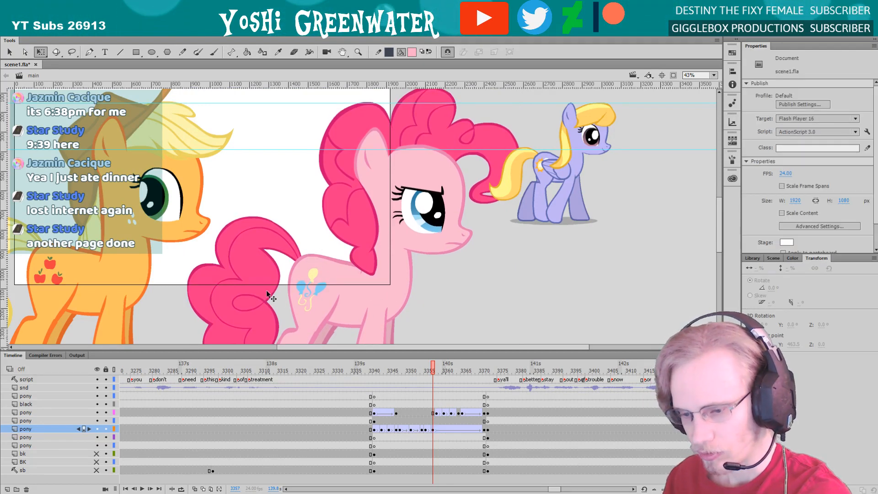
Insert a keyframe at frame 3360 on Pinkie Pie's layer and nudge her up slightly
{"action": "left_click_drag", "start_coordinate": [266, 291], "coordinate": [278, 295]}
{"action": "key", "text": "period"}
{"action": "key", "text": "period"}
{"action": "key", "text": "period"}
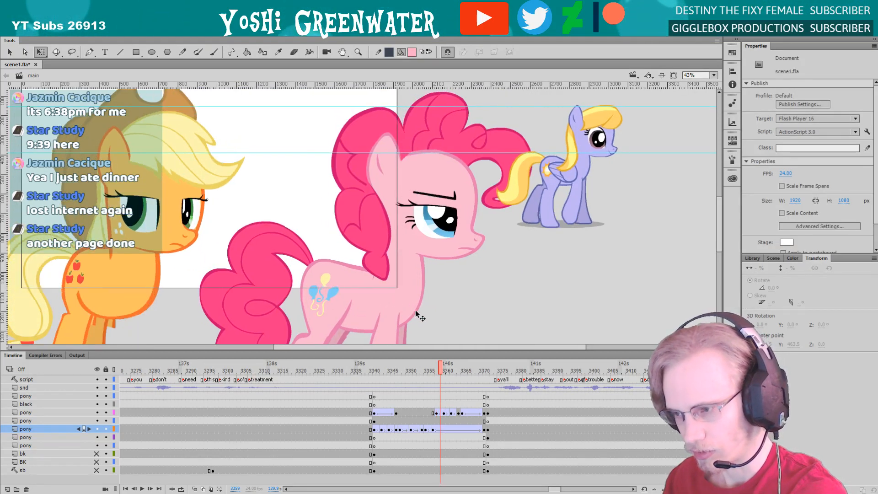
{"action": "left_click", "coordinate": [444, 429]}
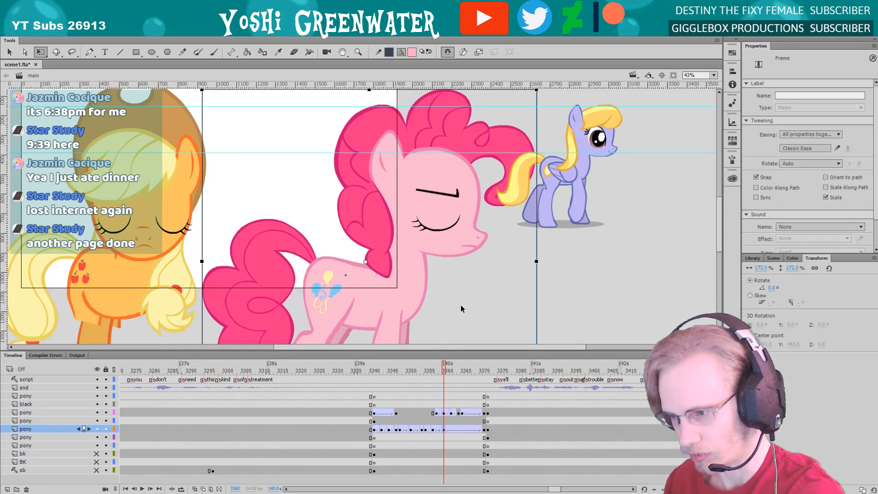
{"action": "left_click", "coordinate": [423, 309]}
Recheck the motion from frame 3357, insert a keyframe at frame 3362 on Pinkie Pie's layer and nudge her up
{"action": "key", "text": "comma"}
{"action": "key", "text": "comma"}
{"action": "key", "text": "comma"}
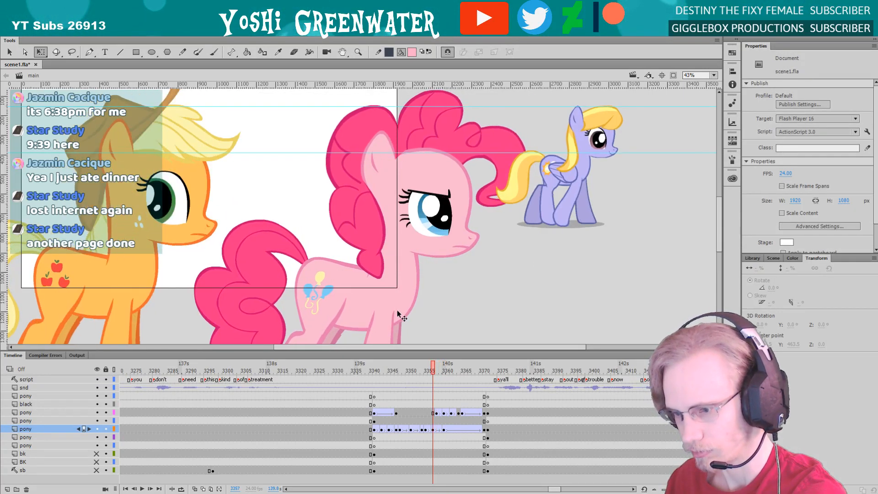
{"action": "key", "text": "period"}
{"action": "key", "text": "period"}
{"action": "key", "text": "period"}
{"action": "key", "text": "period"}
{"action": "key", "text": "period"}
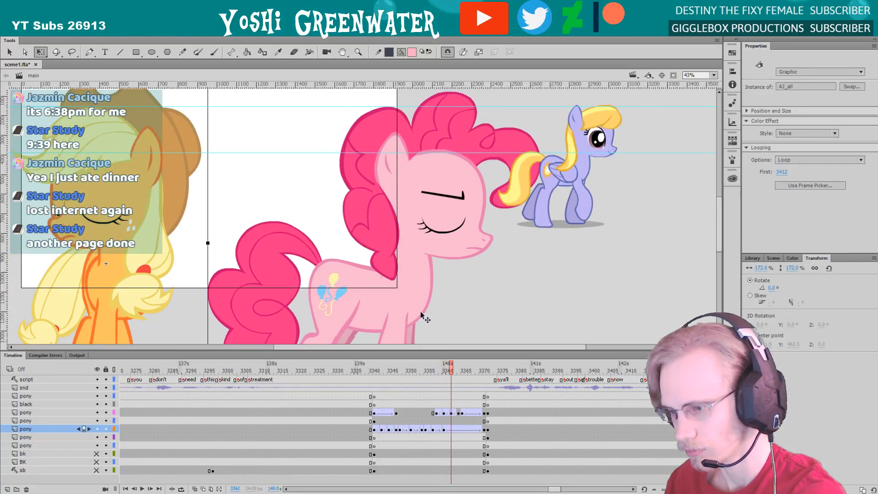
{"action": "left_click", "coordinate": [436, 314]}
{"action": "left_click", "coordinate": [397, 310]}
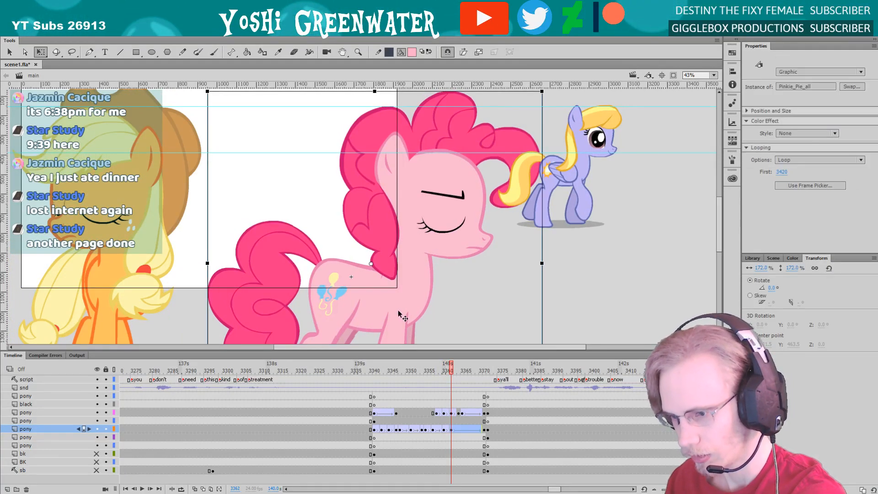
{"action": "key", "text": "shift+Up"}
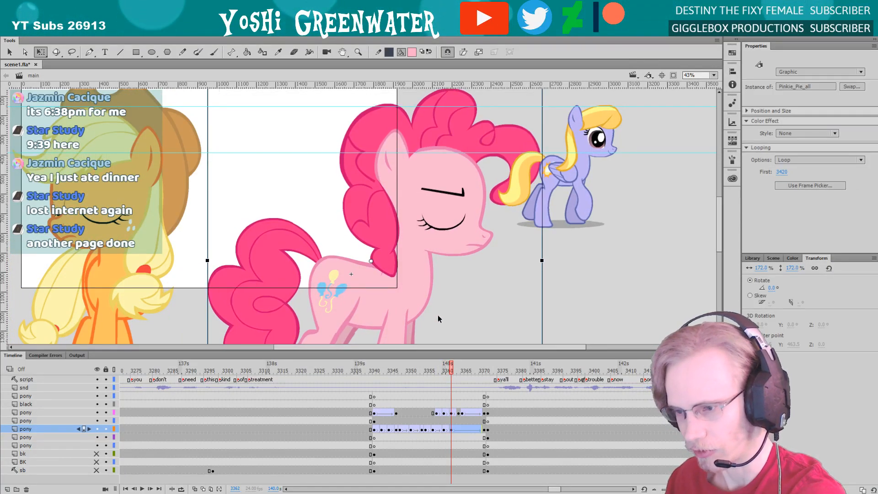
{"action": "left_click", "coordinate": [462, 309]}
Insert a keyframe at frame 3364 on Pinkie Pie's layer and nudge her down slightly
{"action": "key", "text": "period"}
{"action": "key", "text": "period"}
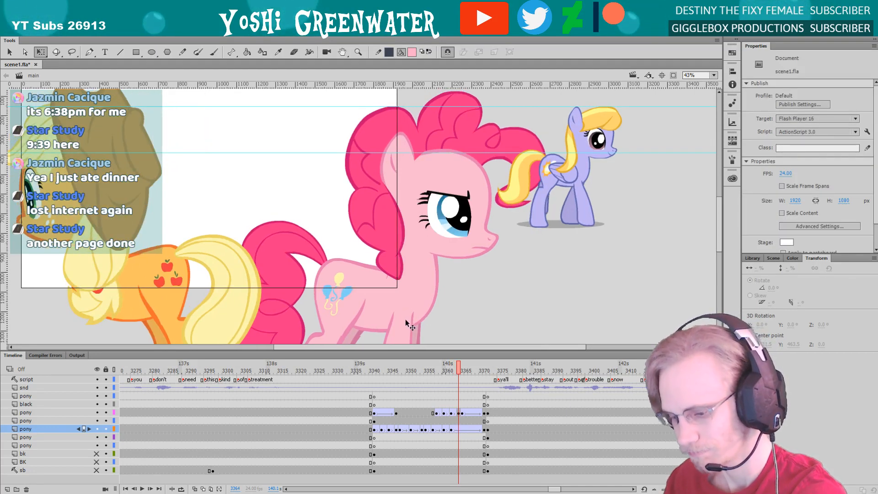
{"action": "left_click", "coordinate": [405, 309]}
{"action": "key", "text": "Down"}
{"action": "left_click", "coordinate": [450, 314]}
Insert a keyframe at frame 3366 on Pinkie Pie's layer and nudge her down slightly
{"action": "key", "text": "period"}
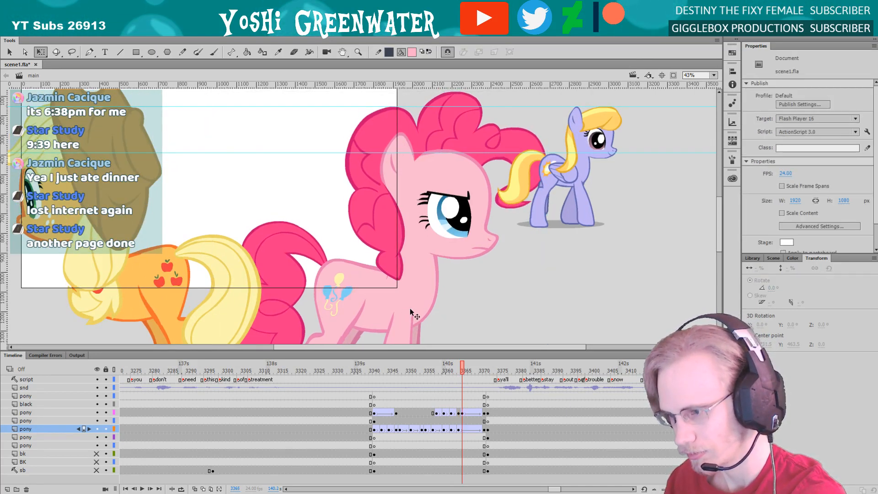
{"action": "key", "text": "period"}
{"action": "left_click", "coordinate": [403, 310]}
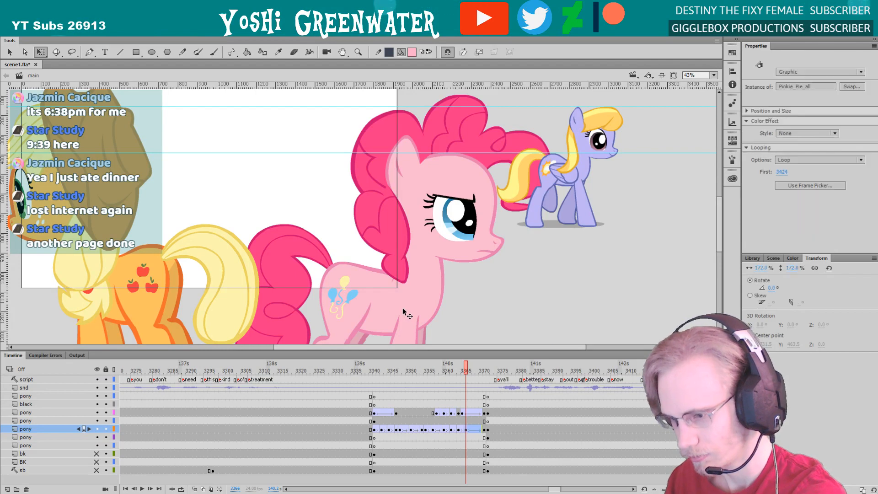
{"action": "key", "text": "Down"}
{"action": "left_click", "coordinate": [449, 310]}
Insert a keyframe at frame 3368 on Pinkie Pie's layer, and nudge her up at frame 3371
{"action": "key", "text": "period"}
{"action": "key", "text": "period"}
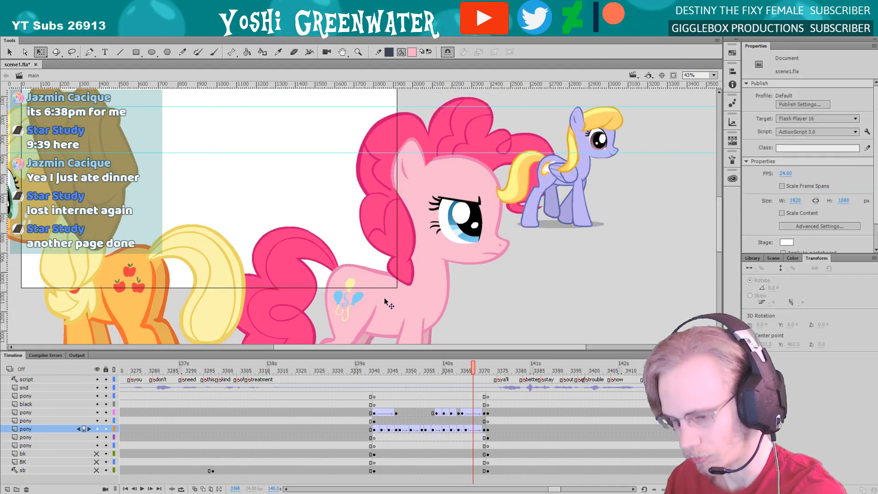
{"action": "left_click", "coordinate": [408, 306]}
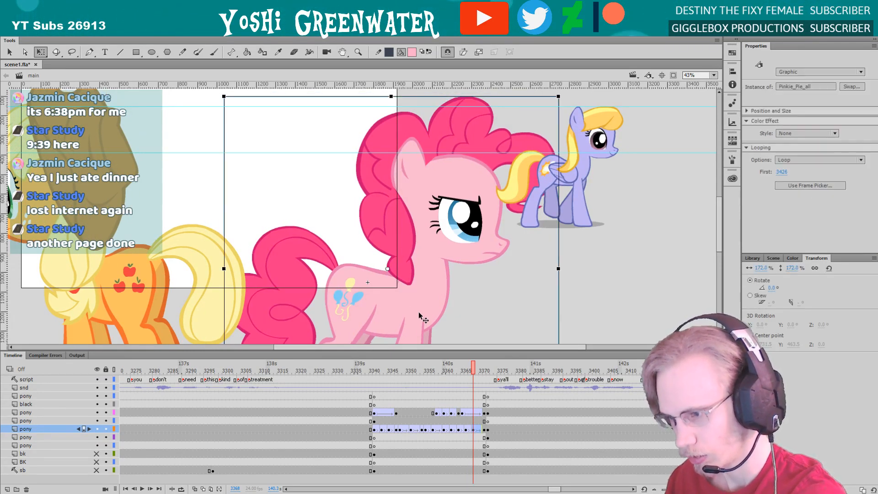
{"action": "left_click", "coordinate": [478, 315]}
{"action": "key", "text": "period"}
{"action": "key", "text": "period"}
{"action": "key", "text": "period"}
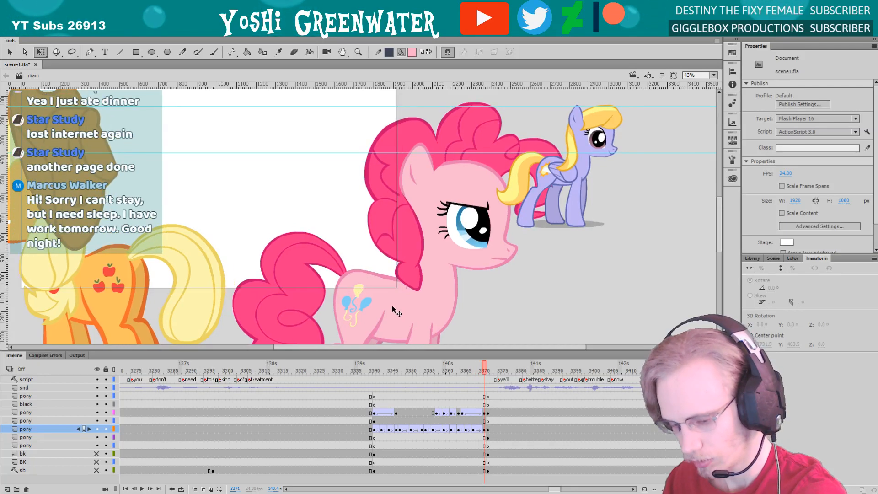
{"action": "left_click", "coordinate": [388, 309]}
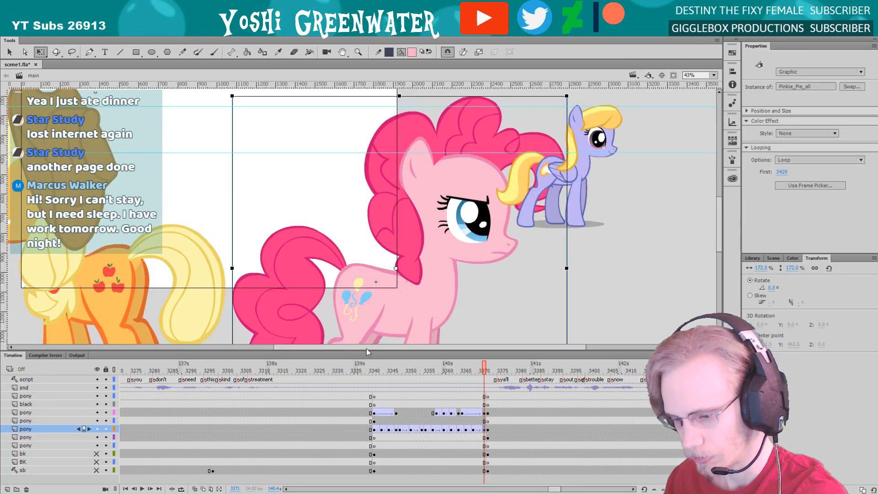
Play the walk from frame 3341, then delete the small lavender reference pony at frame 3357
{"action": "left_click", "coordinate": [371, 372]}
{"action": "key", "text": "Return"}
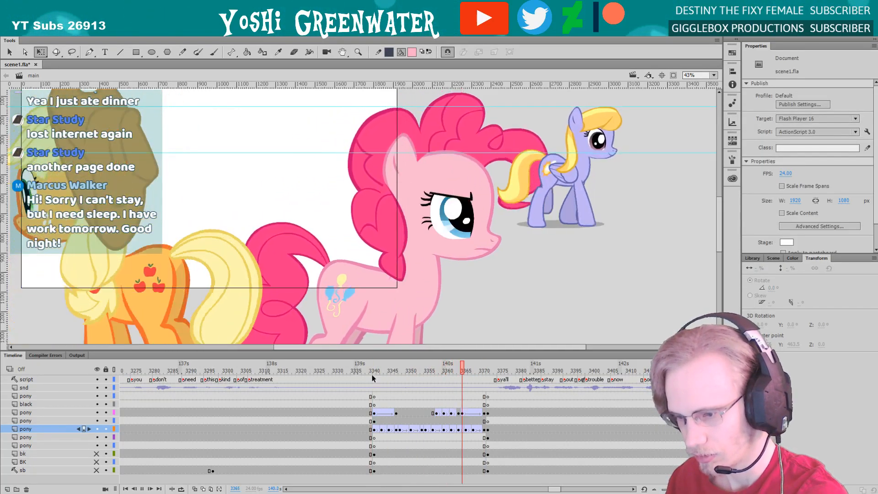
{"action": "left_click", "coordinate": [433, 371]}
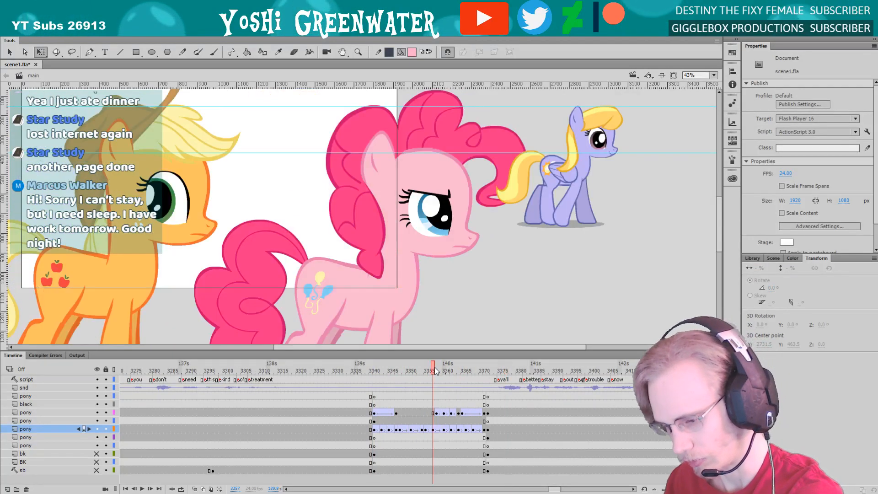
{"action": "left_click", "coordinate": [540, 224]}
{"action": "key", "text": "Delete"}
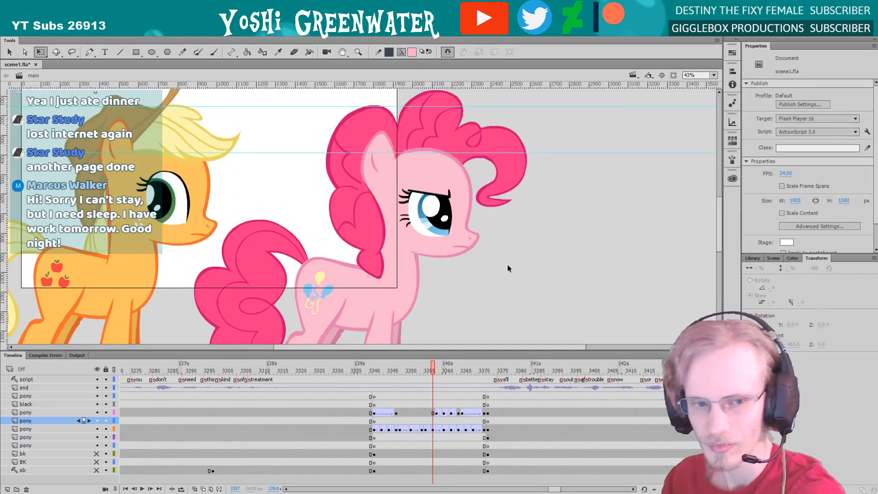
Fit the stage in the window and play the shot from frame 3341 to review Pinkie Pie's walk
{"action": "scroll", "coordinate": [478, 297], "scroll_direction": "left", "scroll_amount": 5}
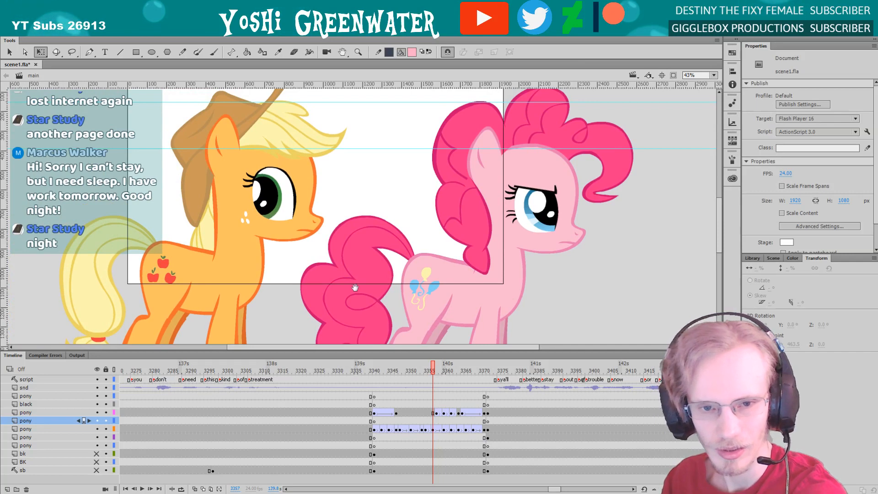
{"action": "scroll", "coordinate": [335, 307], "scroll_direction": "left", "scroll_amount": 1}
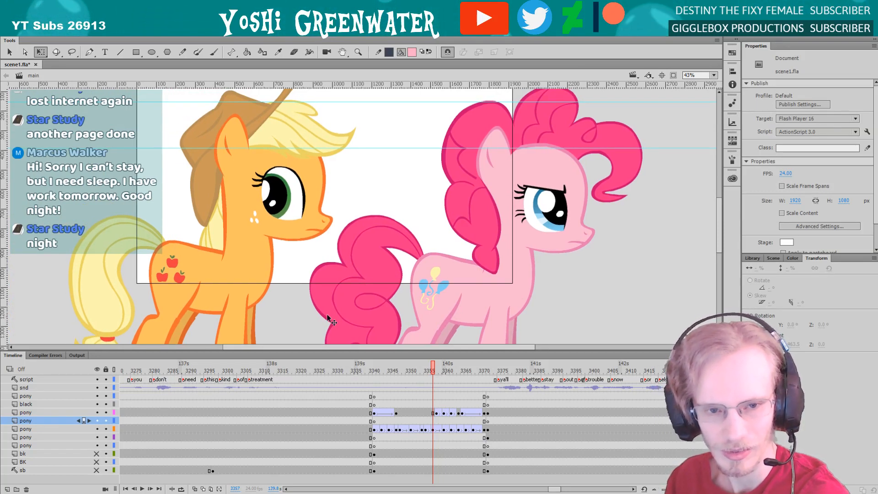
{"action": "left_click", "coordinate": [713, 76]}
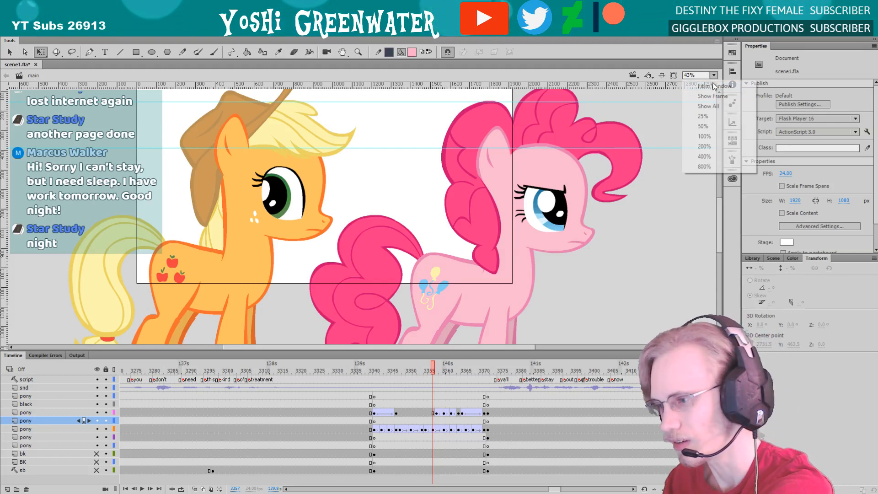
{"action": "left_click", "coordinate": [705, 85]}
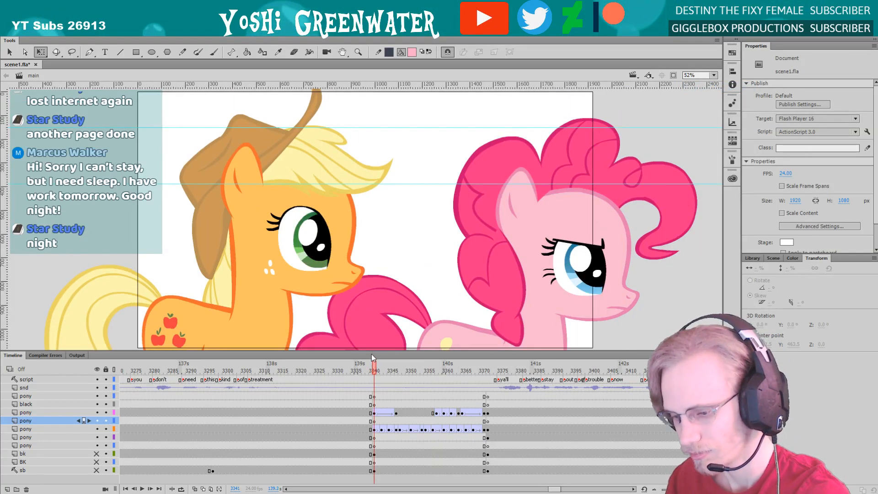
{"action": "left_click_drag", "start_coordinate": [371, 353], "coordinate": [371, 344]}
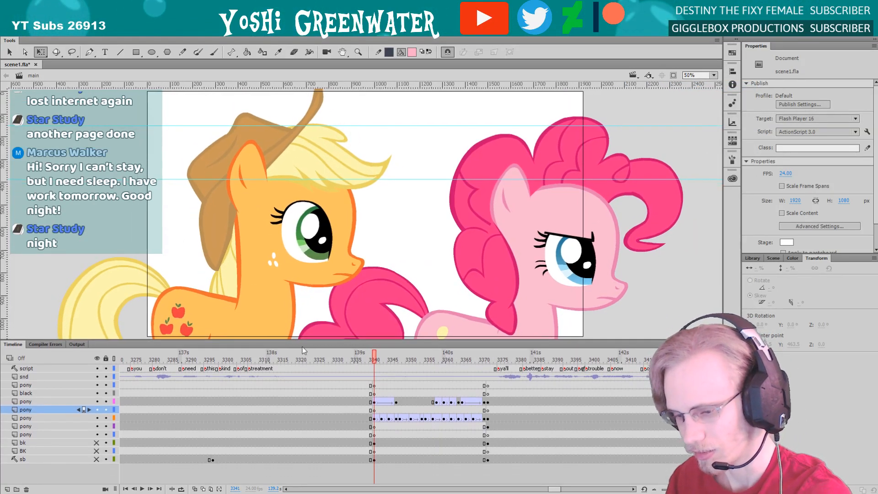
{"action": "key", "text": "Return"}
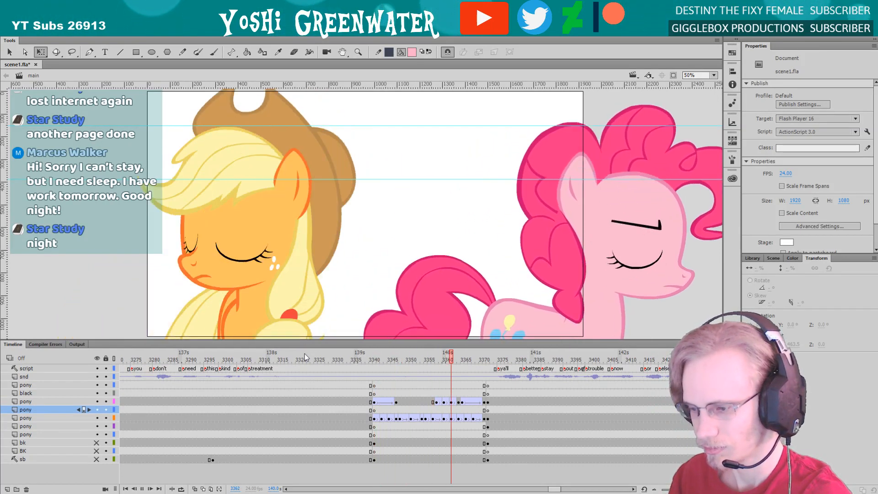
{"action": "key", "text": "Return"}
{"action": "left_click", "coordinate": [371, 360]}
{"action": "key", "text": "Return"}
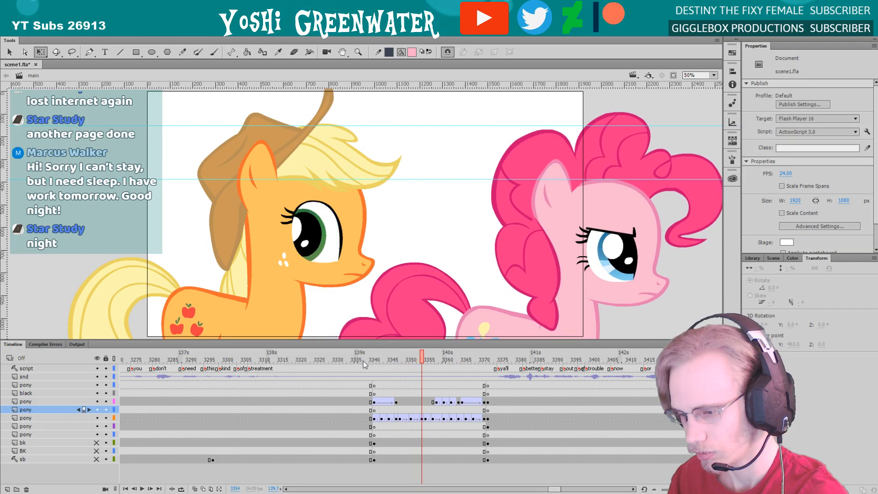
{"action": "key", "text": "Return"}
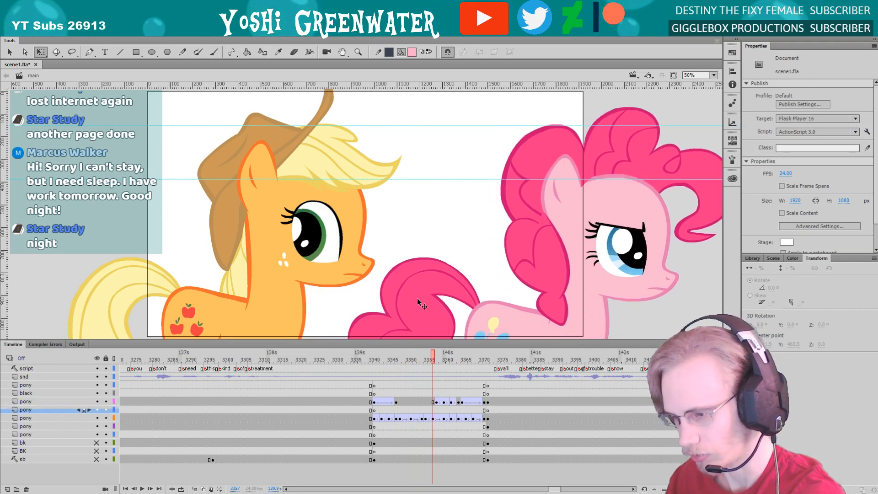
Nudge Pinkie Pie down slightly at the keyframes on frames 3357, 3360 and 3362
{"action": "left_click", "coordinate": [417, 308]}
{"action": "key", "text": "Return"}
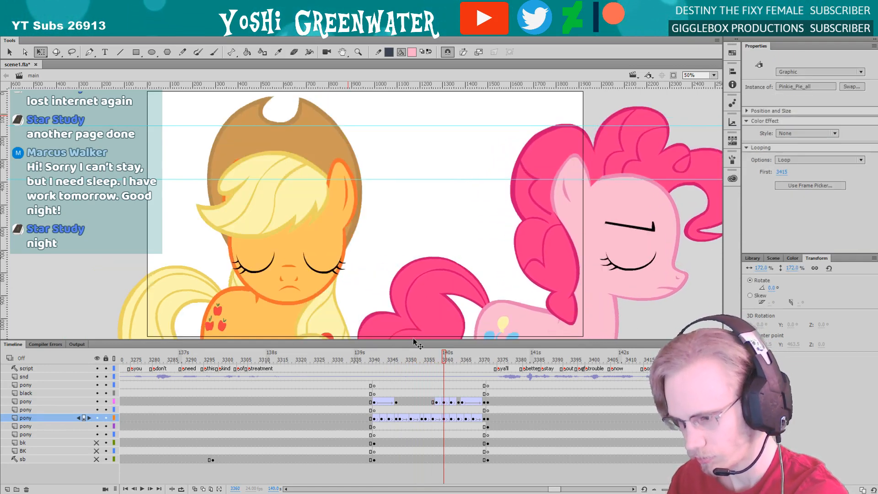
{"action": "left_click_drag", "start_coordinate": [425, 308], "coordinate": [426, 318]}
{"action": "key", "text": "alt+comma"}
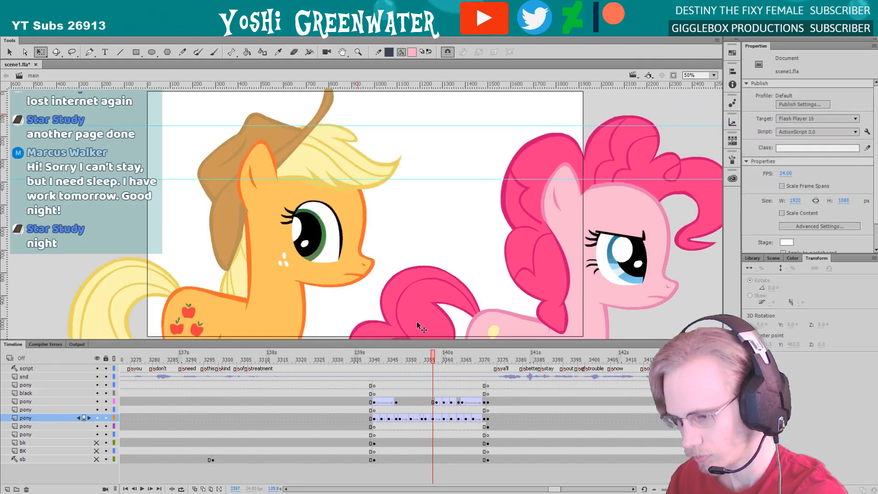
{"action": "key", "text": "alt+period"}
{"action": "key", "text": "alt+period"}
{"action": "left_click", "coordinate": [429, 315]}
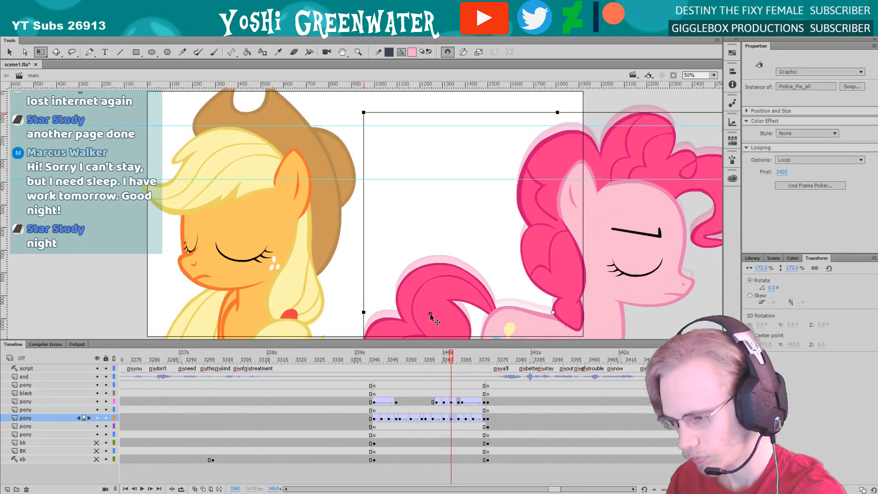
{"action": "key", "text": "alt+period"}
{"action": "key", "text": "alt+period"}
{"action": "key", "text": "alt+period"}
{"action": "key", "text": "alt+period"}
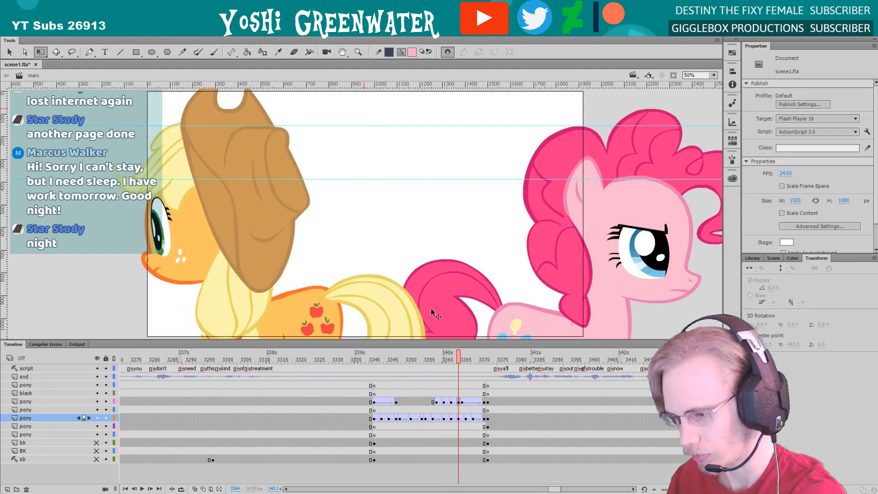
Clip the content outside the stage and play the shot from frame 3341
{"action": "key", "text": "Return"}
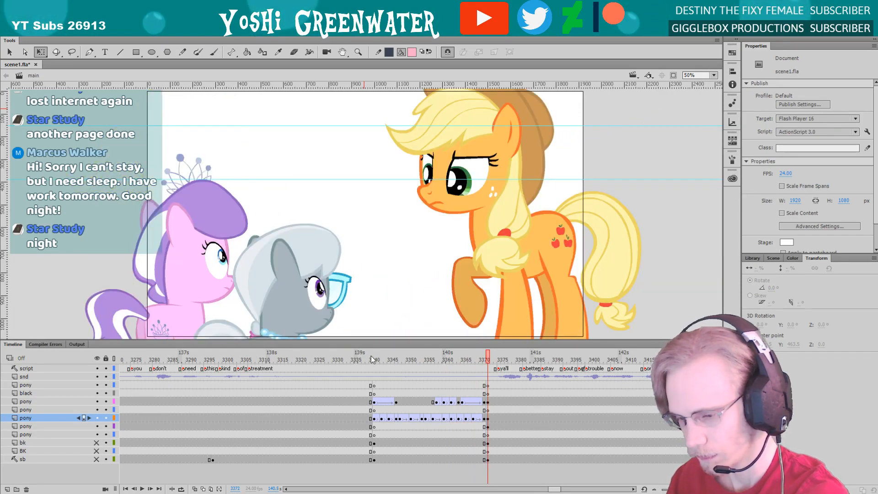
{"action": "left_click", "coordinate": [372, 361]}
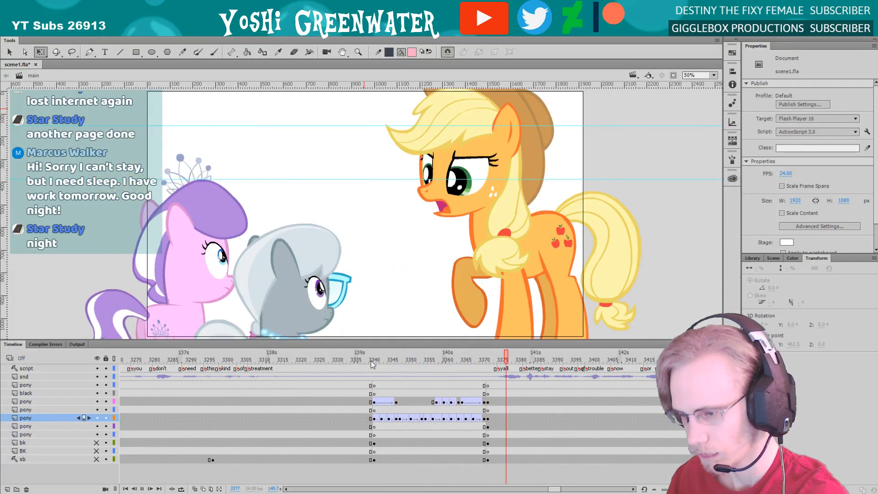
{"action": "key", "text": "Return"}
{"action": "key", "text": "ctrl+shift+c"}
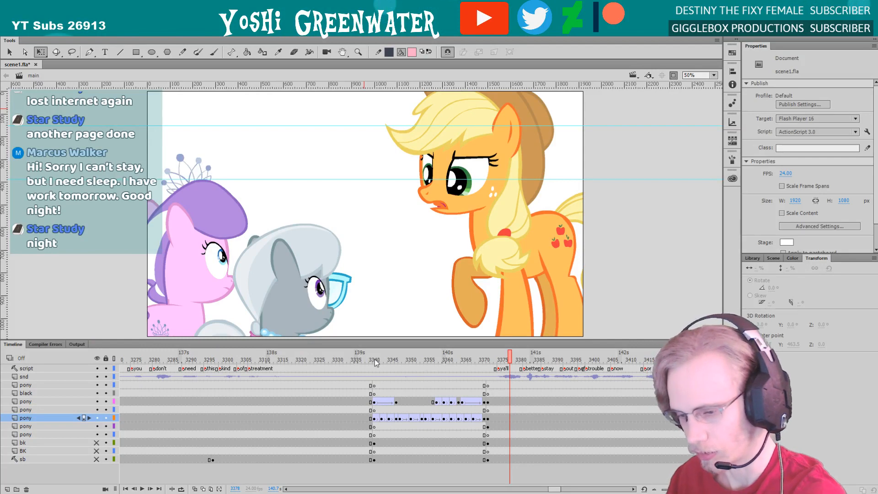
{"action": "left_click", "coordinate": [375, 360]}
{"action": "key", "text": "Return"}
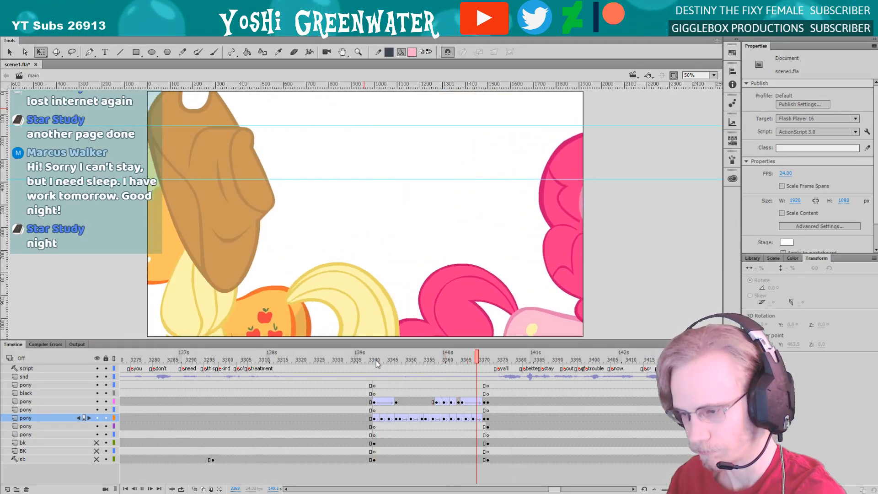
Replay the clipped shot from frame 3341 several times to check how both ponies move within the frame
{"action": "left_click", "coordinate": [375, 360]}
{"action": "key", "text": "Return"}
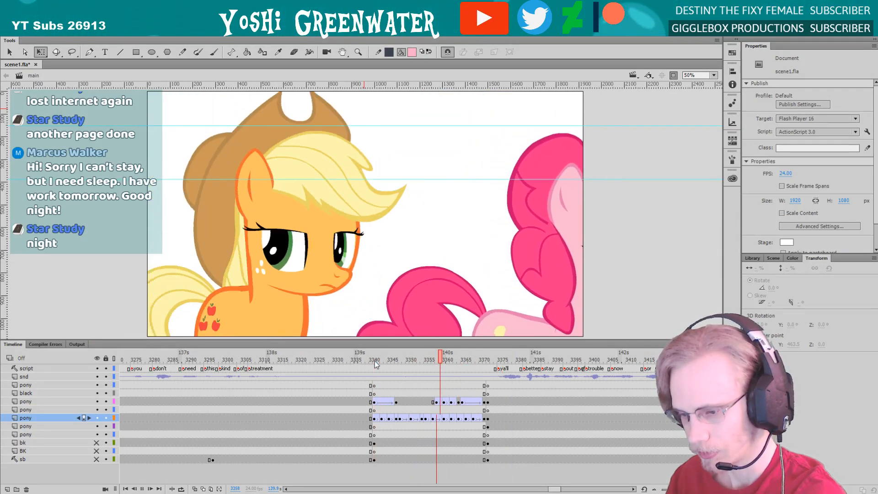
{"action": "left_click", "coordinate": [375, 361]}
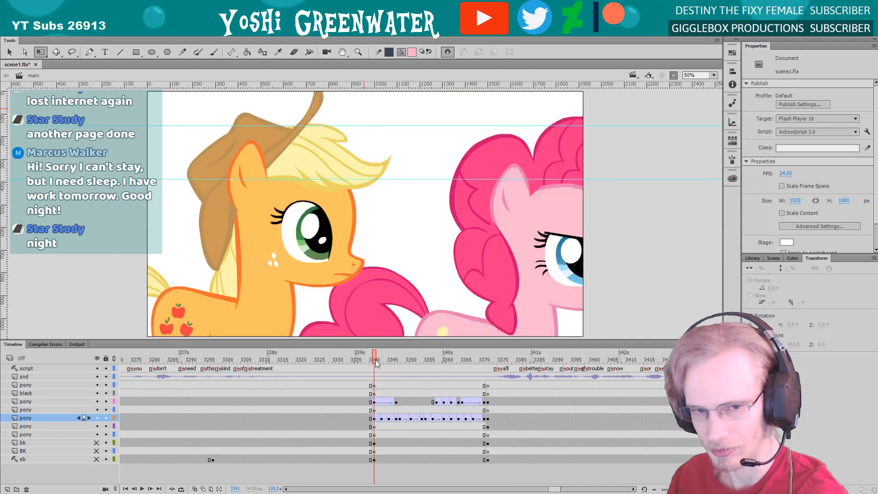
{"action": "left_click_drag", "start_coordinate": [334, 344], "coordinate": [334, 347]}
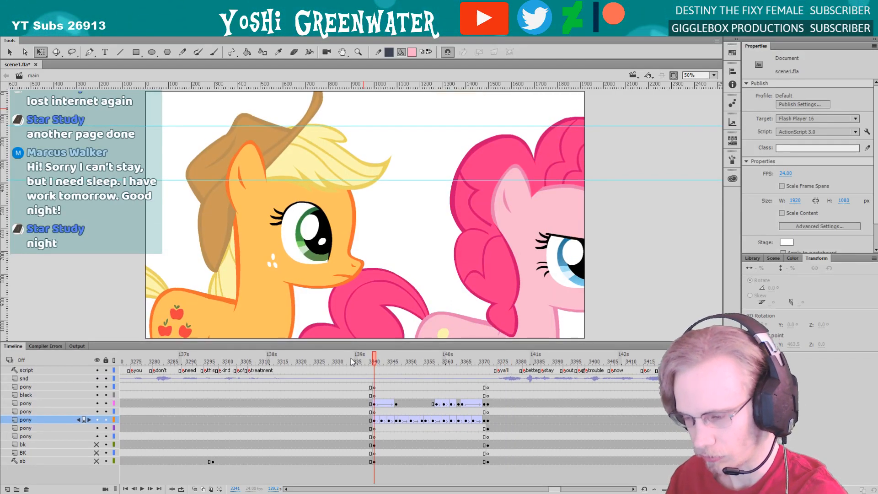
{"action": "key", "text": "Return"}
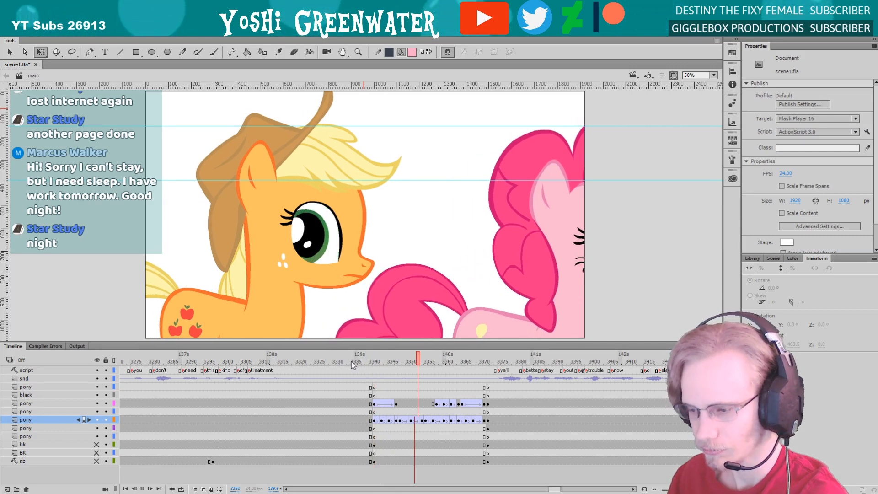
{"action": "key", "text": "Return"}
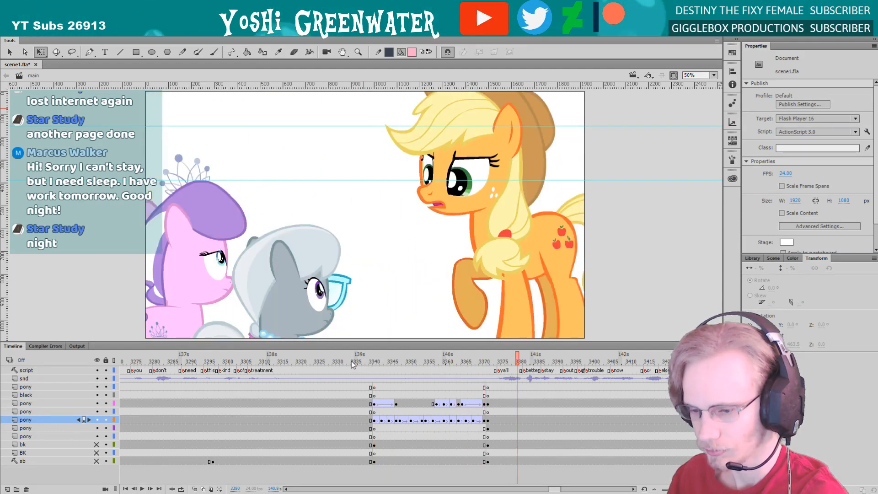
{"action": "left_click_drag", "start_coordinate": [342, 342], "coordinate": [342, 344]}
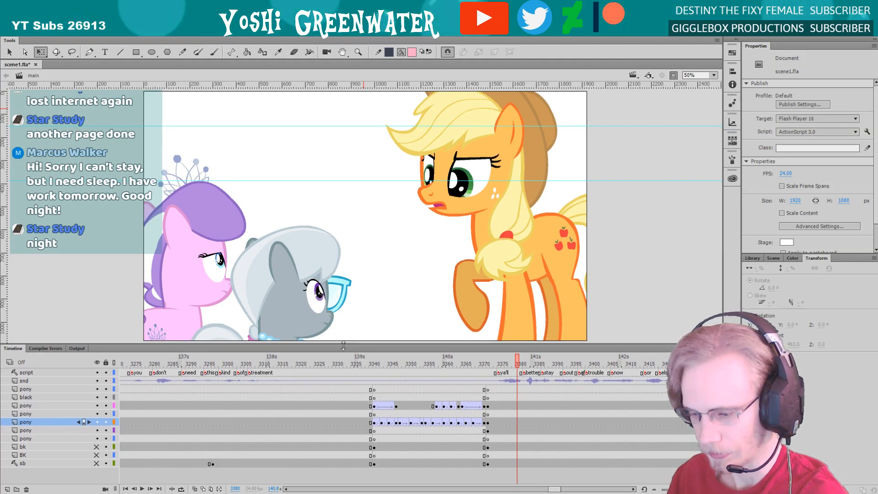
{"action": "left_click", "coordinate": [372, 363]}
{"action": "key", "text": "Return"}
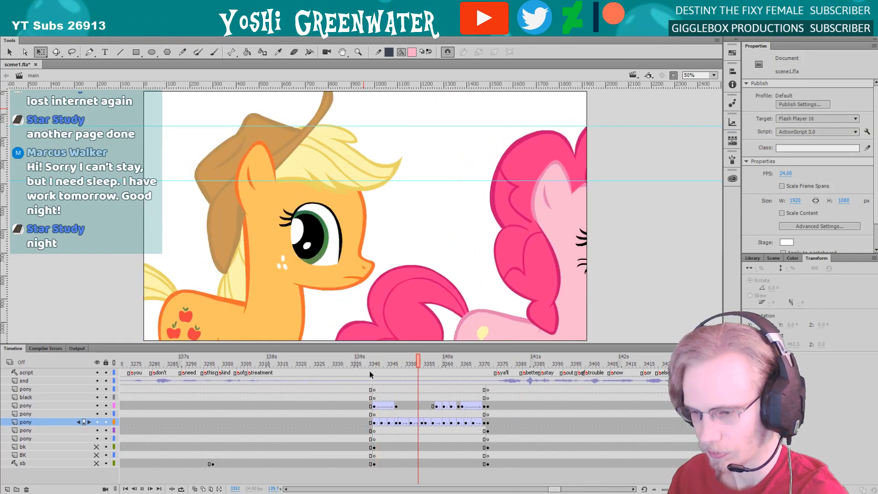
{"action": "key", "text": "Return"}
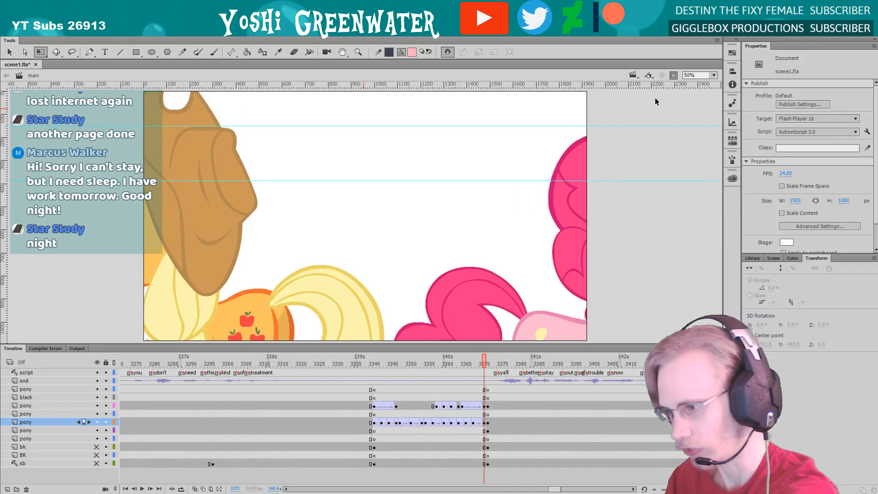
Turn off clipping outside the stage, look over both ponies at frame 3371, and give the stage view slightly more height
{"action": "left_click", "coordinate": [714, 75]}
{"action": "left_click", "coordinate": [704, 96]}
{"action": "left_click_drag", "start_coordinate": [531, 152], "coordinate": [393, 169]}
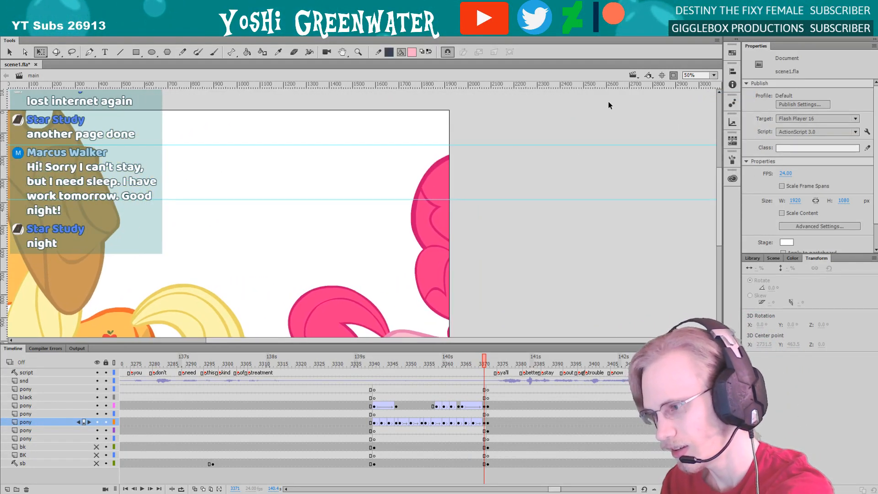
{"action": "left_click_drag", "start_coordinate": [440, 209], "coordinate": [397, 74]}
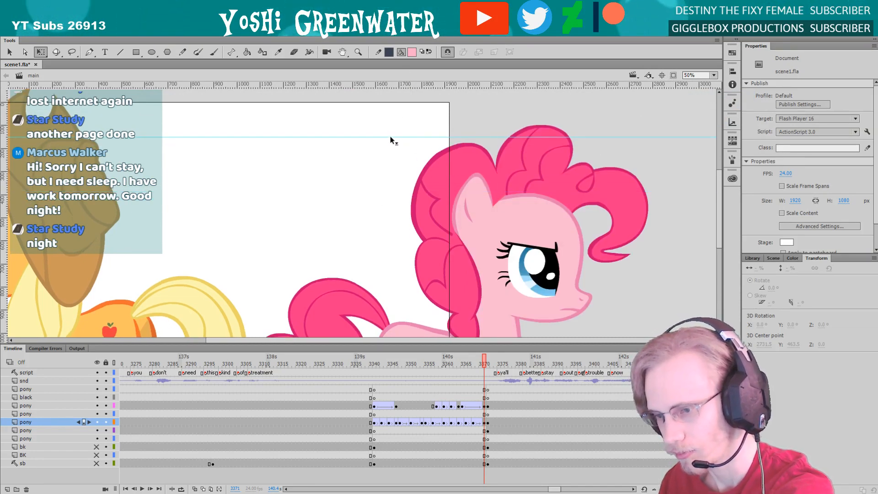
{"action": "left_click_drag", "start_coordinate": [391, 136], "coordinate": [383, 70]}
{"action": "left_click_drag", "start_coordinate": [310, 240], "coordinate": [412, 155]}
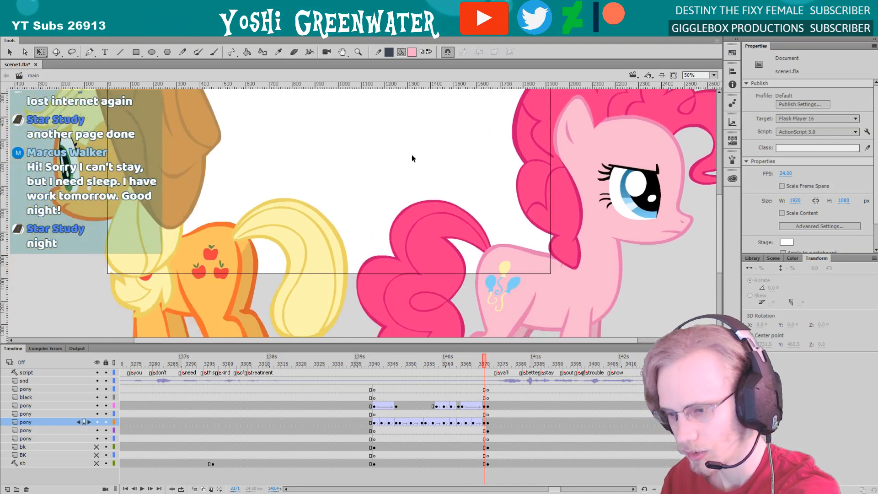
{"action": "left_click_drag", "start_coordinate": [345, 202], "coordinate": [378, 254]}
{"action": "left_click_drag", "start_coordinate": [220, 243], "coordinate": [223, 252]}
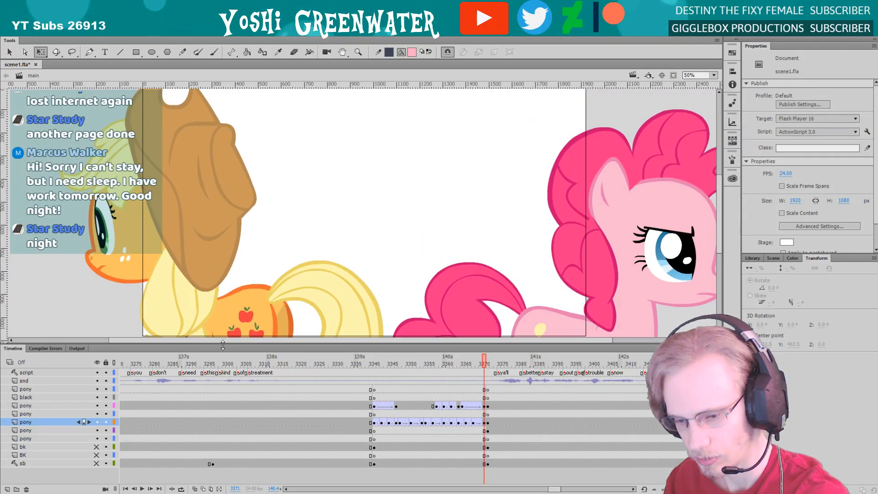
{"action": "left_click_drag", "start_coordinate": [223, 344], "coordinate": [224, 350]}
{"action": "left_click_drag", "start_coordinate": [251, 301], "coordinate": [255, 308]}
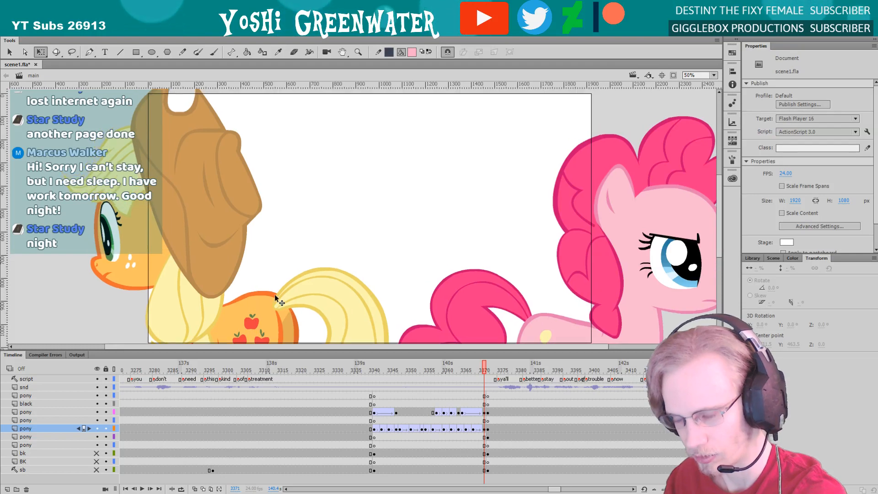
Play the unclipped shot from frame 3341 to review both ponies' movement, and return to that frame
{"action": "left_click", "coordinate": [375, 366]}
{"action": "left_click_drag", "start_coordinate": [335, 284], "coordinate": [236, 232]}
{"action": "key", "text": "Return"}
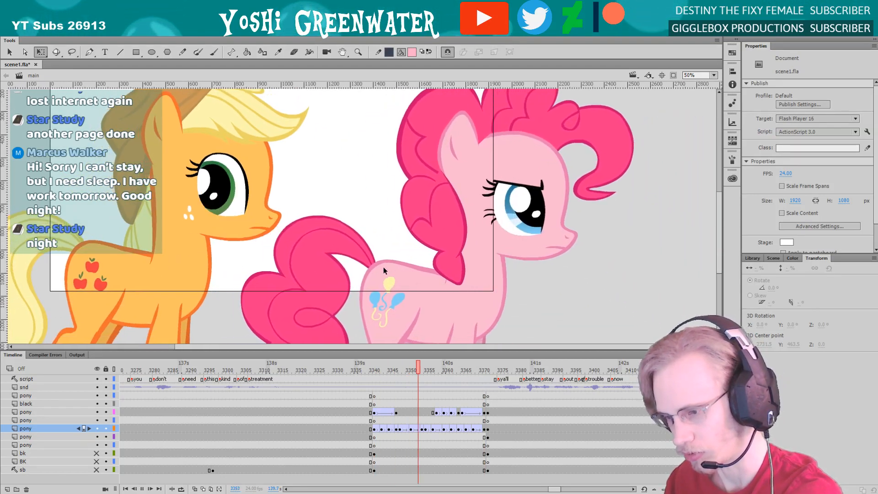
{"action": "key", "text": "Return"}
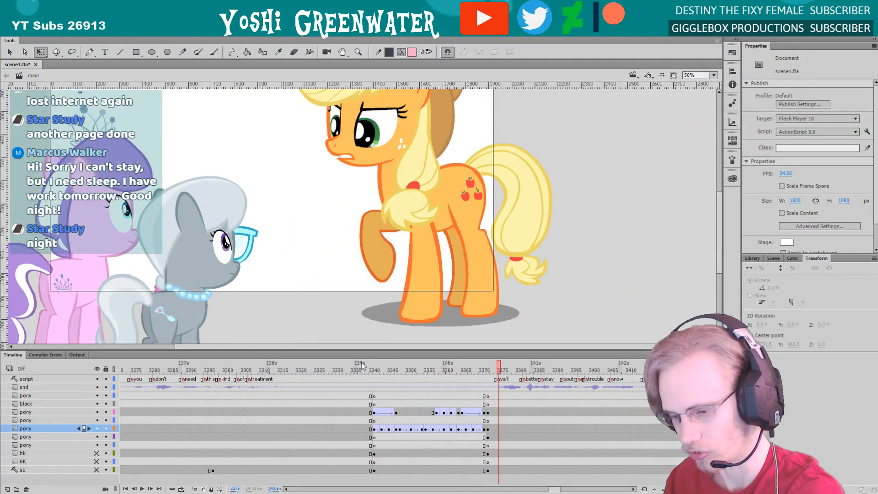
{"action": "left_click", "coordinate": [374, 369]}
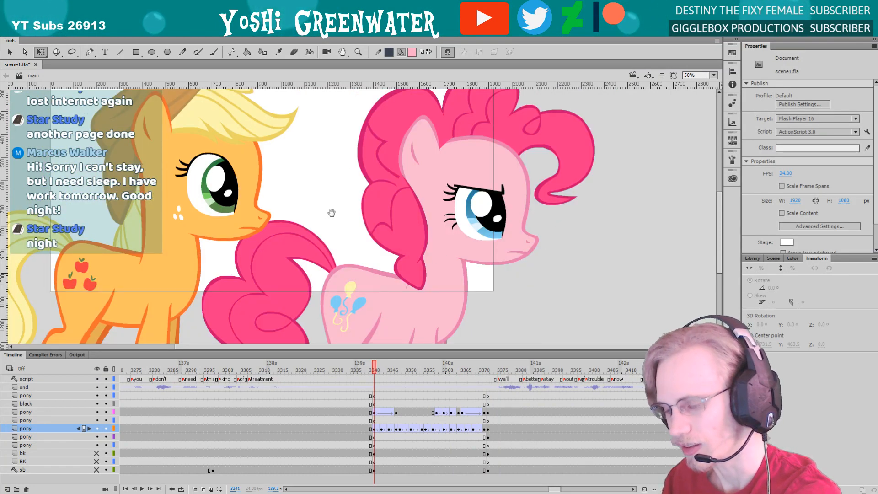
{"action": "left_click_drag", "start_coordinate": [331, 212], "coordinate": [429, 255]}
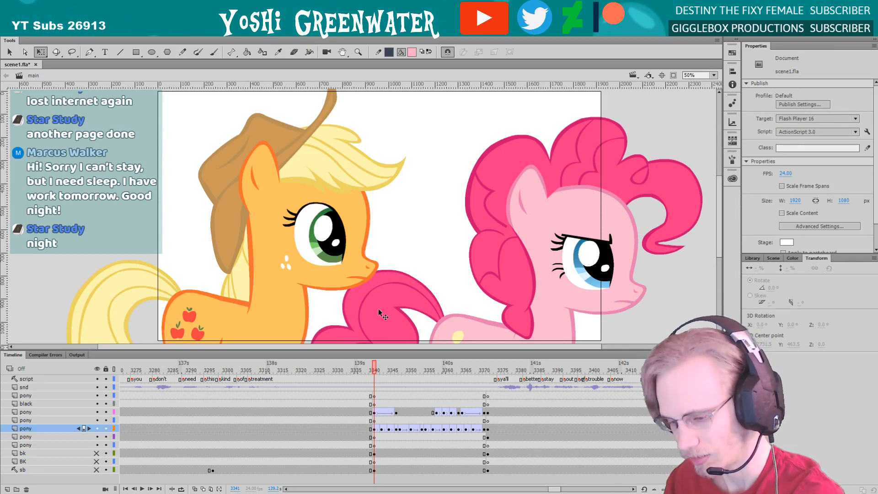
Clear Pinkie Pie's keyframes at frames 3347 and 3354 and play the shot from frame 3341
{"action": "right_click", "coordinate": [398, 430]}
{"action": "left_click", "coordinate": [466, 198]}
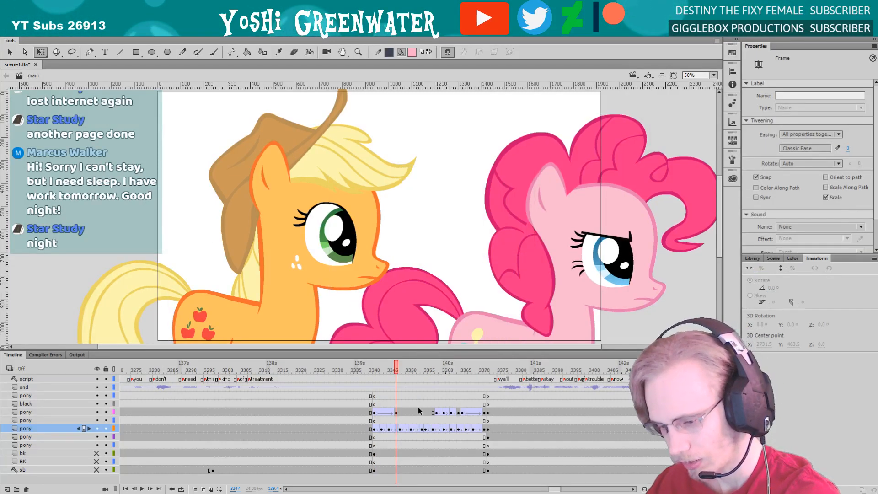
{"action": "right_click", "coordinate": [422, 432]}
{"action": "left_click", "coordinate": [461, 202]}
{"action": "left_click", "coordinate": [372, 371]}
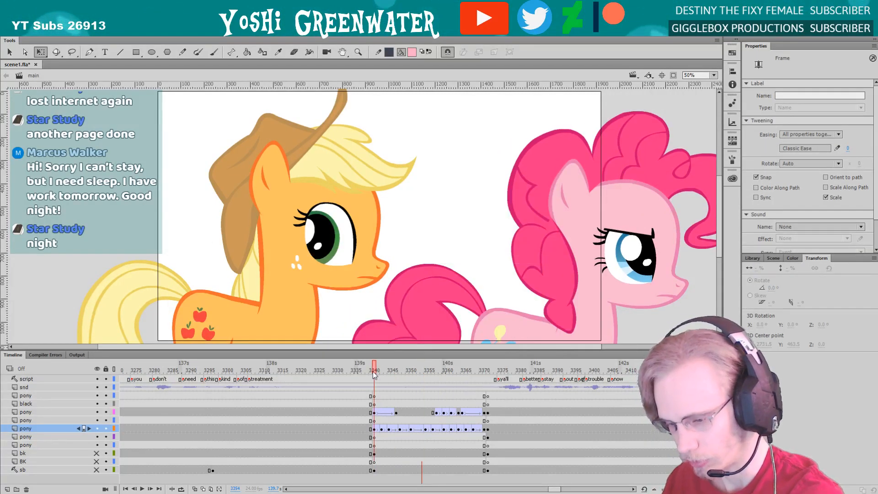
{"action": "key", "text": "Return"}
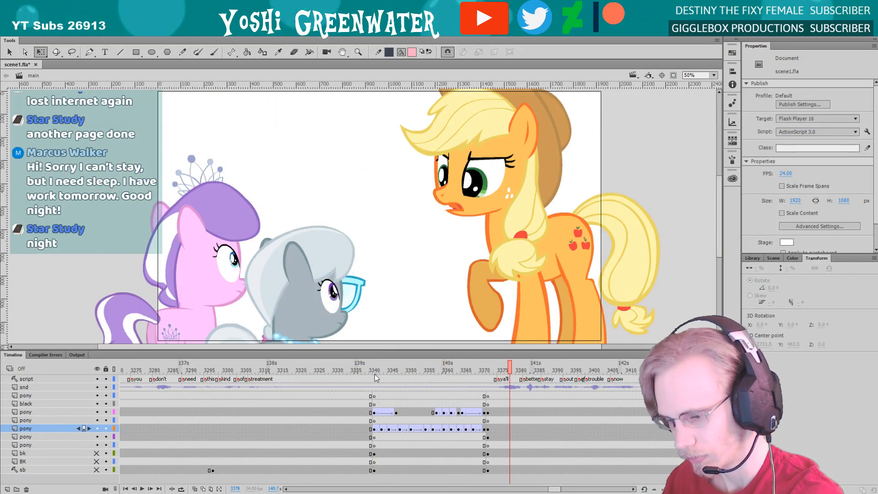
Clear Pinkie Pie's keyframes at frames 3366 and 3362 and replay the shot
{"action": "right_click", "coordinate": [466, 429]}
{"action": "left_click", "coordinate": [498, 260]}
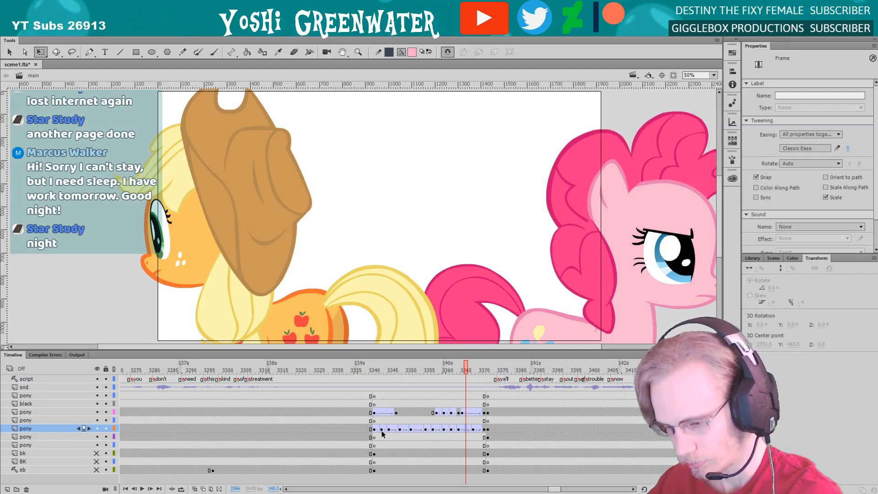
{"action": "right_click", "coordinate": [451, 430]}
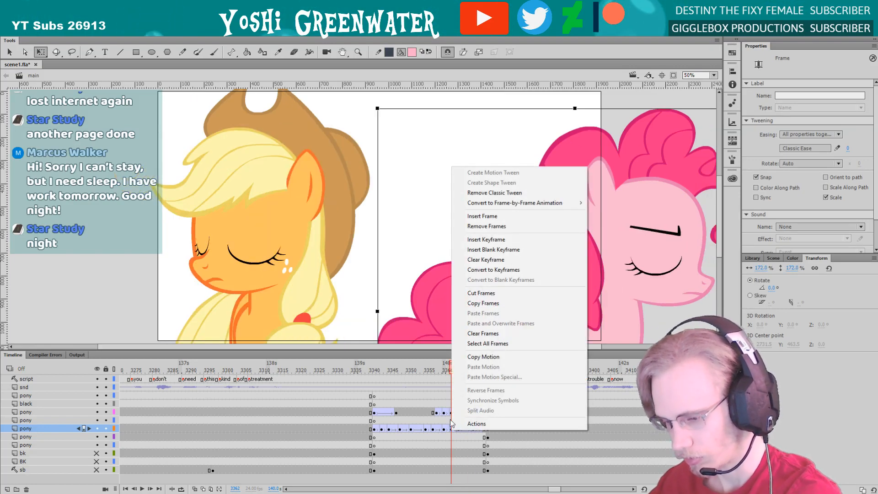
{"action": "left_click", "coordinate": [478, 260]}
{"action": "key", "text": "Return"}
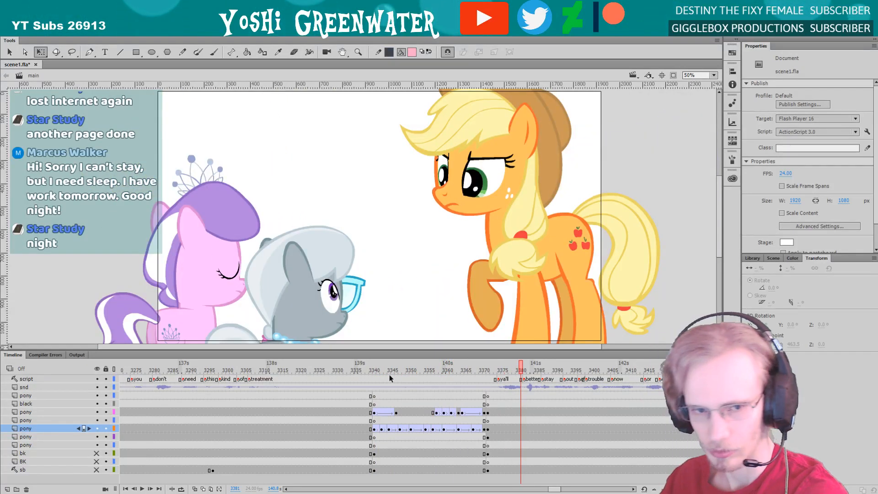
Scrub to Pinkie Pie's keyframe at frame 3371, inspect it, and replay the shot from frame 3341
{"action": "left_click_drag", "start_coordinate": [432, 365], "coordinate": [485, 367]}
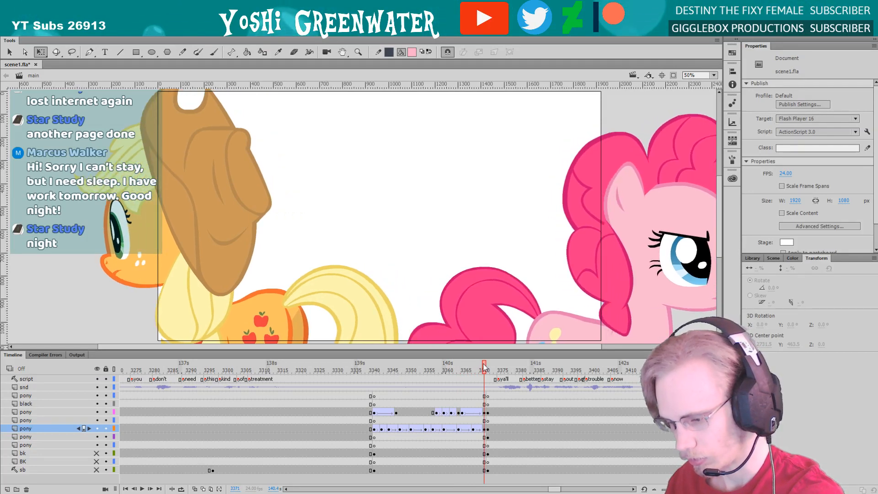
{"action": "left_click", "coordinate": [485, 428]}
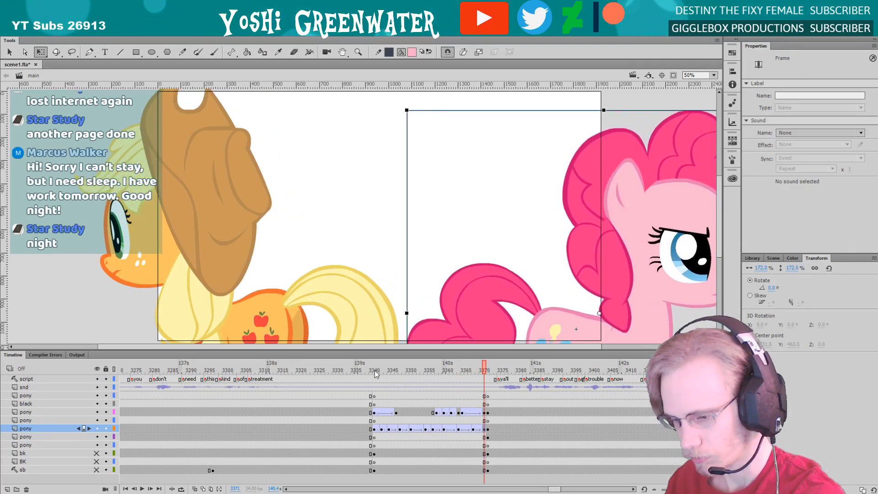
{"action": "left_click", "coordinate": [375, 370]}
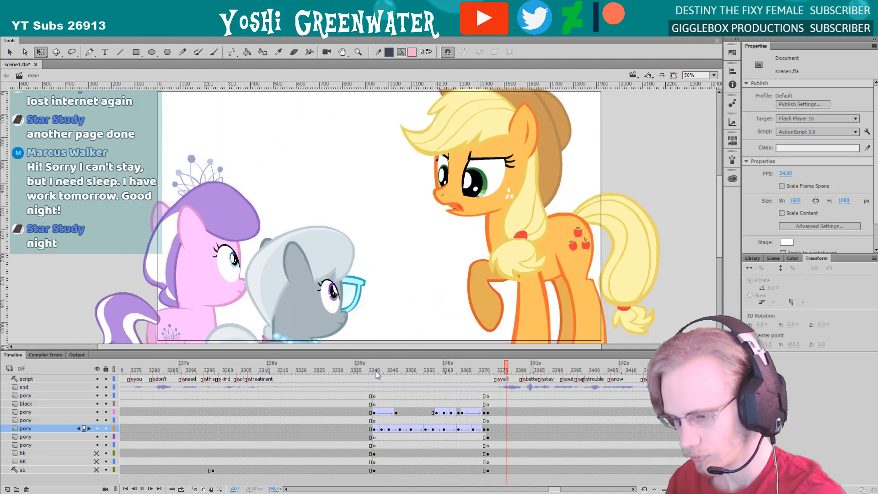
{"action": "key", "text": "Return"}
Go to frame 3340, just before the walking shot, and save the document
{"action": "left_click_drag", "start_coordinate": [319, 349], "coordinate": [319, 351]}
{"action": "left_click", "coordinate": [372, 374]}
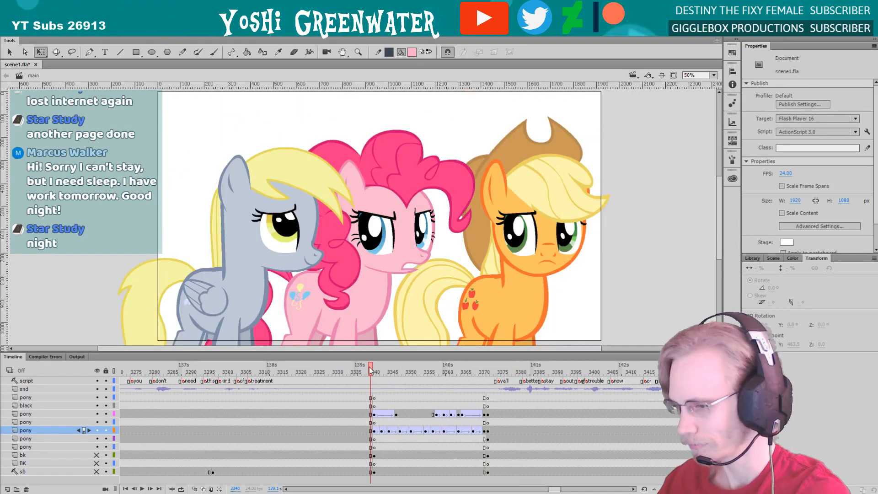
{"action": "key", "text": "ctrl+s"}
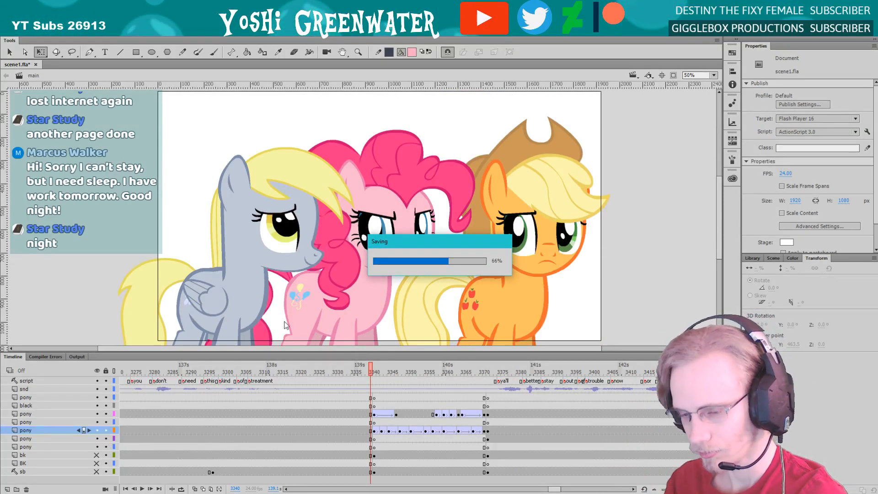
Open Applejack's AJ_all symbol from frame 3341 for editing, scrub to its frame 3400, and enlarge the timeline to show more layers
{"action": "key", "text": "period"}
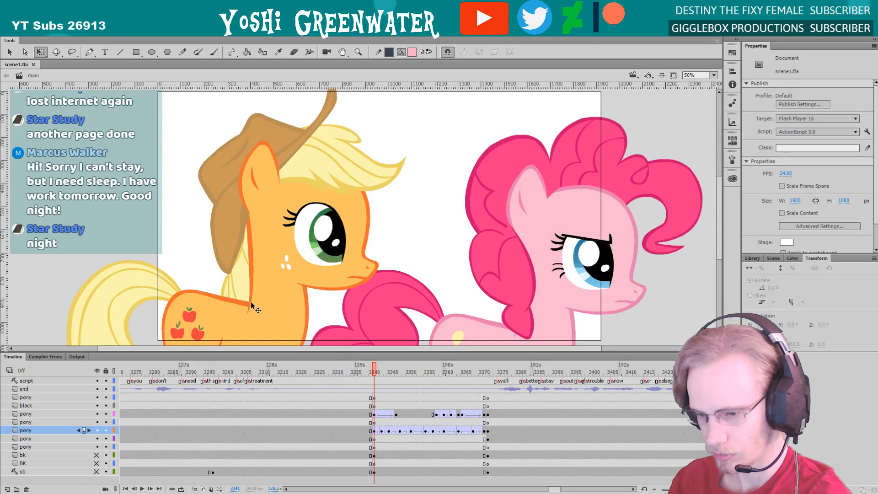
{"action": "left_click", "coordinate": [252, 304]}
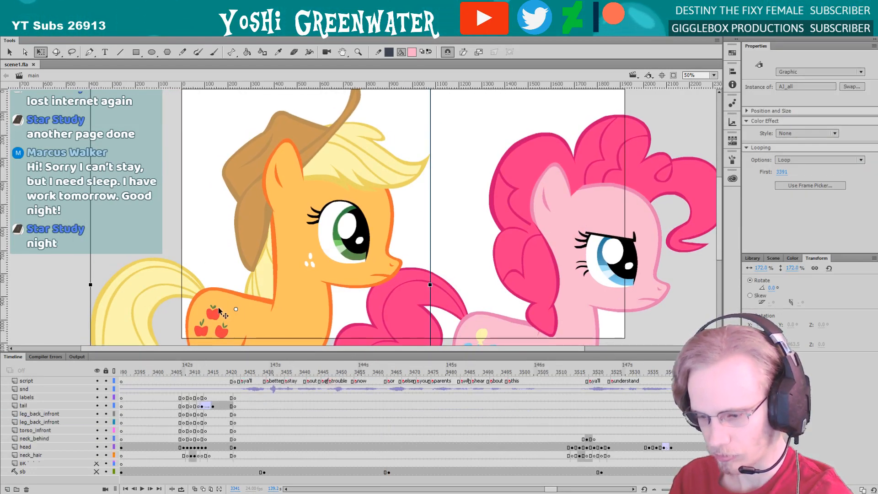
{"action": "double_click", "coordinate": [218, 306]}
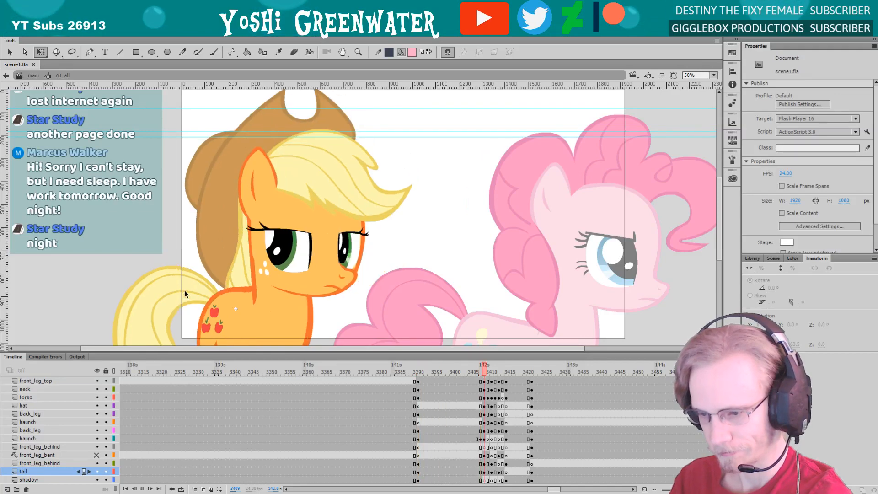
{"action": "mouse_move", "coordinate": [438, 369]}
{"action": "left_mouse_down"}
{"action": "mouse_move", "coordinate": [476, 375]}
{"action": "mouse_move", "coordinate": [443, 377]}
{"action": "left_mouse_up"}
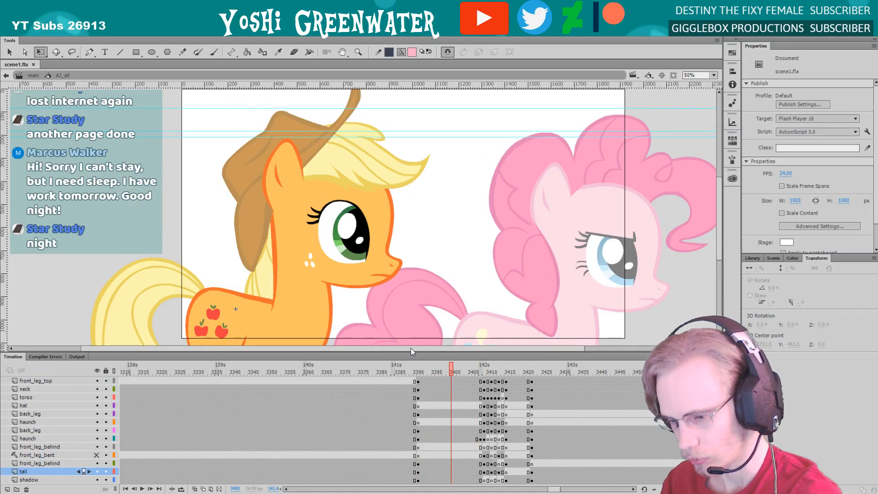
{"action": "left_click_drag", "start_coordinate": [410, 348], "coordinate": [410, 321]}
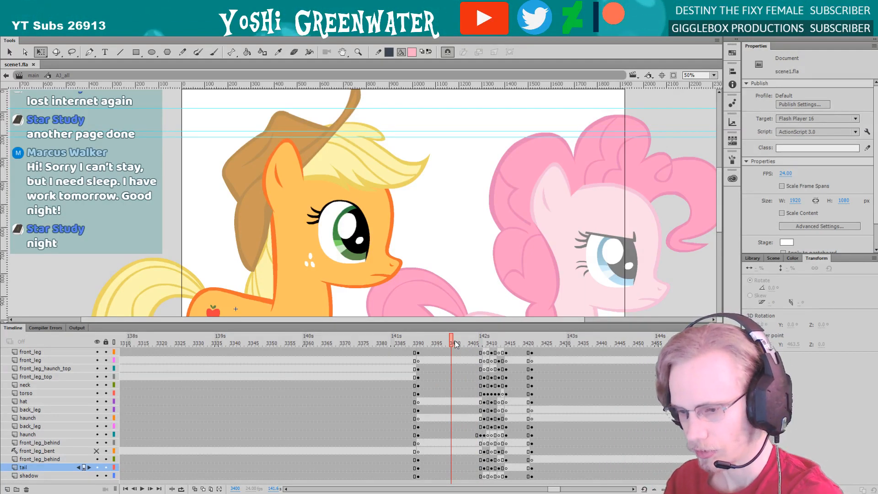
Step frame by frame from 3400 to frame 3406 to find Applejack's last pose before her turn
{"action": "key", "text": "period"}
{"action": "key", "text": "period"}
{"action": "key", "text": "period"}
{"action": "key", "text": "period"}
{"action": "key", "text": "period"}
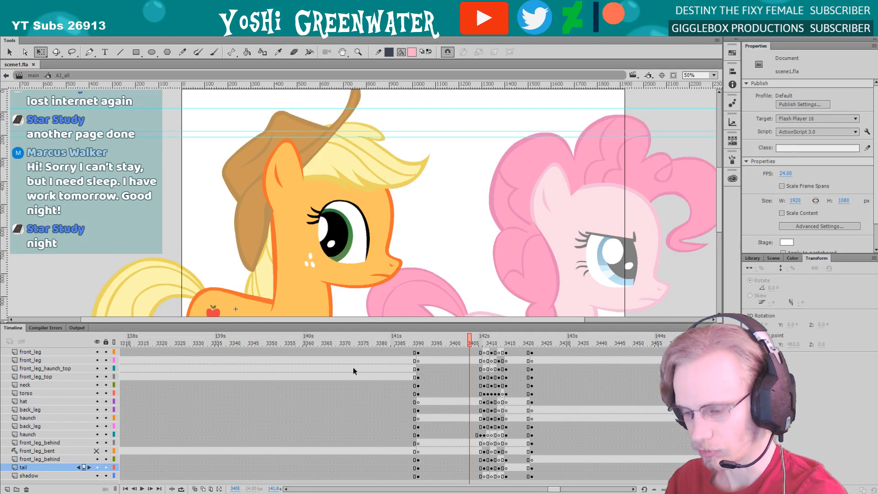
{"action": "left_click_drag", "start_coordinate": [243, 266], "coordinate": [252, 213]}
{"action": "key", "text": "period"}
{"action": "key", "text": "period"}
{"action": "key", "text": "period"}
{"action": "key", "text": "period"}
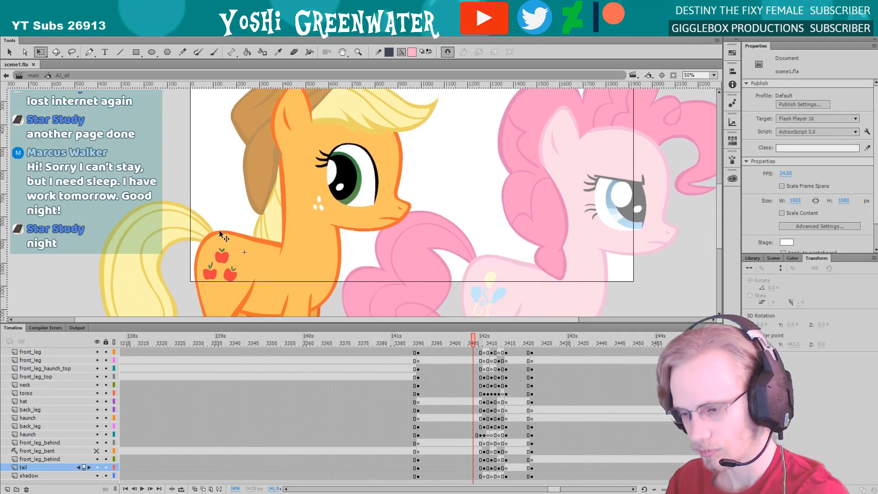
{"action": "key", "text": "comma"}
{"action": "key", "text": "comma"}
{"action": "key", "text": "comma"}
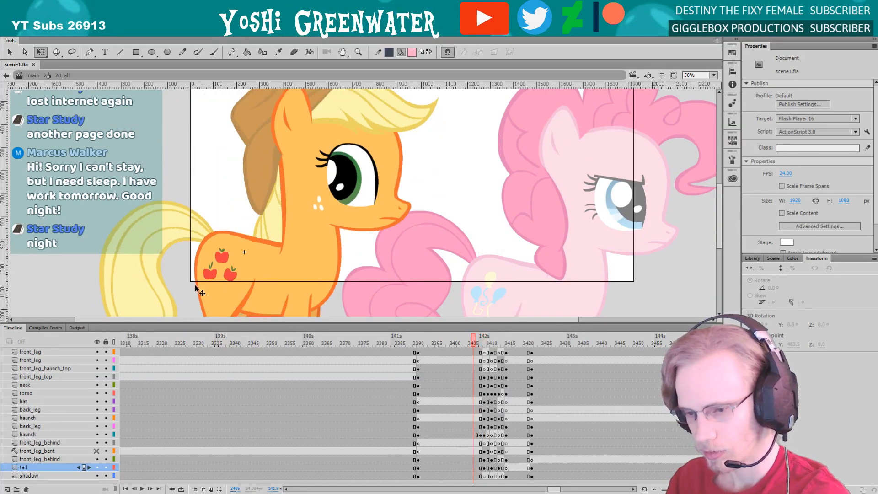
Hide the panels and step through Applejack's turn frame by frame, checking how her body, legs and tail change
{"action": "key", "text": "F4"}
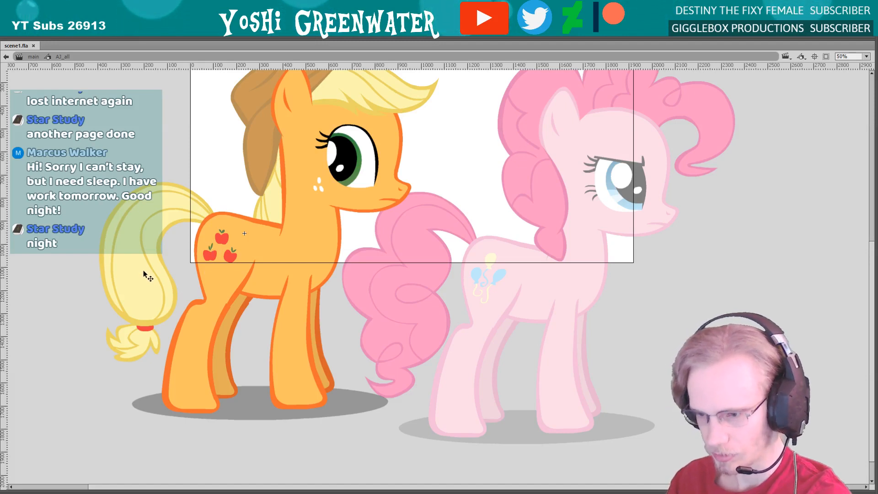
{"action": "key", "text": "period"}
{"action": "left_click_drag", "start_coordinate": [119, 267], "coordinate": [134, 289]}
{"action": "key", "text": "comma"}
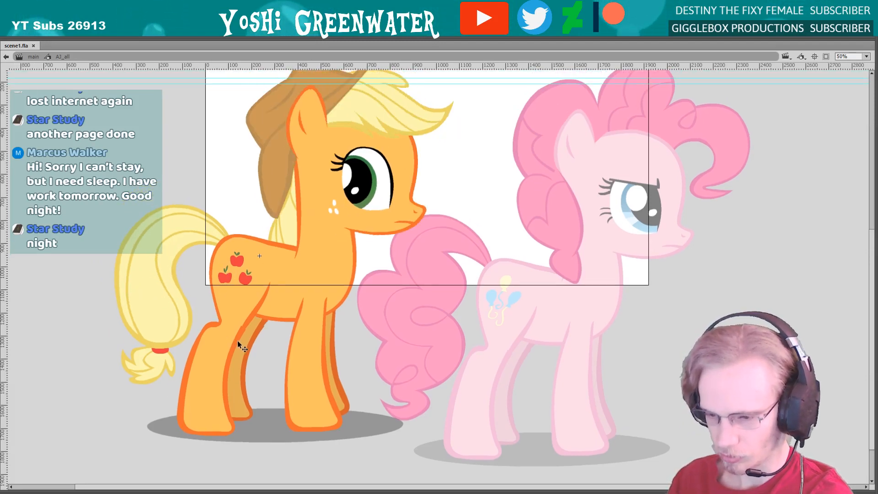
{"action": "key", "text": "period"}
{"action": "key", "text": "comma"}
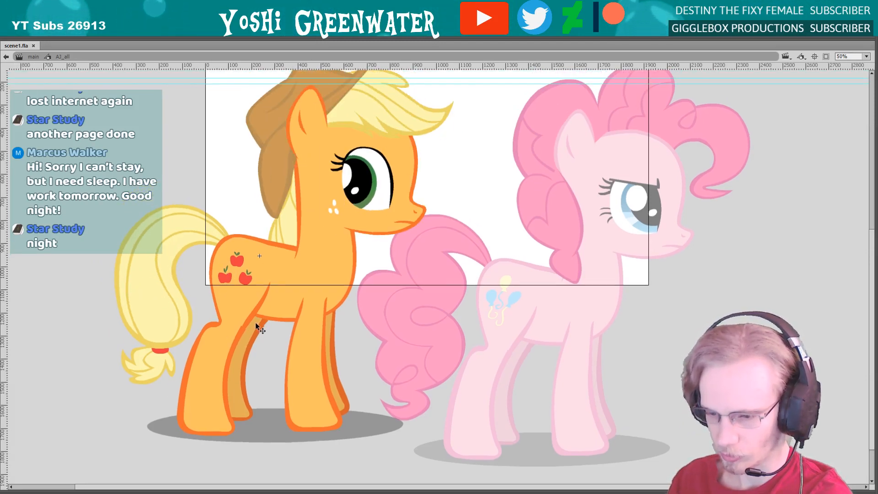
{"action": "key", "text": "period"}
{"action": "left_click_drag", "start_coordinate": [174, 288], "coordinate": [181, 308]}
{"action": "key", "text": "period"}
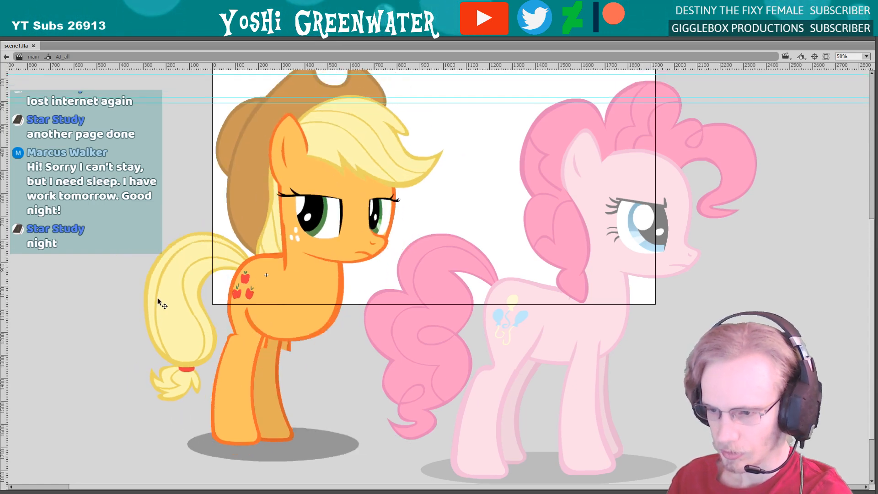
{"action": "key", "text": "period"}
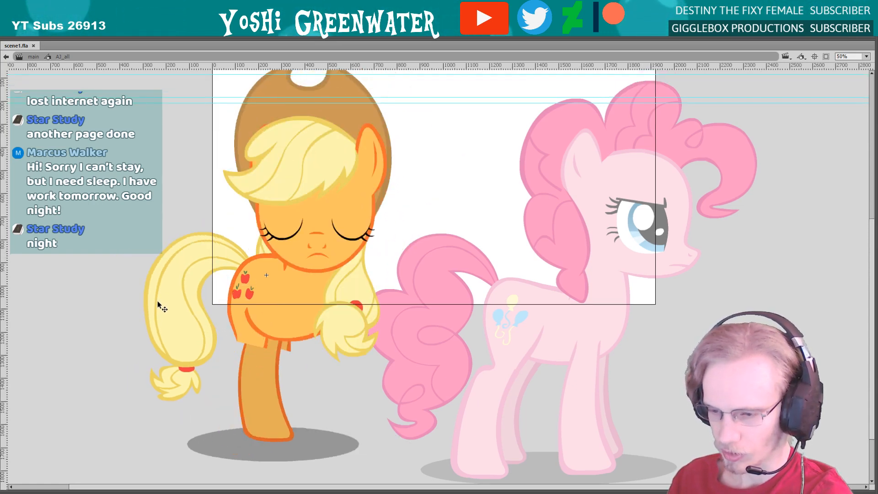
{"action": "key", "text": "period"}
{"action": "key", "text": "period"}
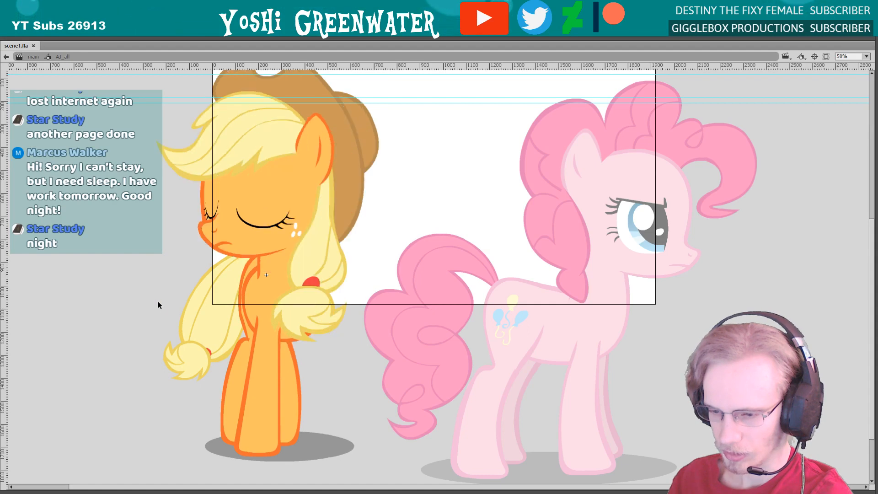
{"action": "key", "text": "period"}
{"action": "key", "text": "period"}
Restore the panels, check Applejack's pose at frame 3424, and compare the end of her turn across frames 3413 to 3415
{"action": "key", "text": "period"}
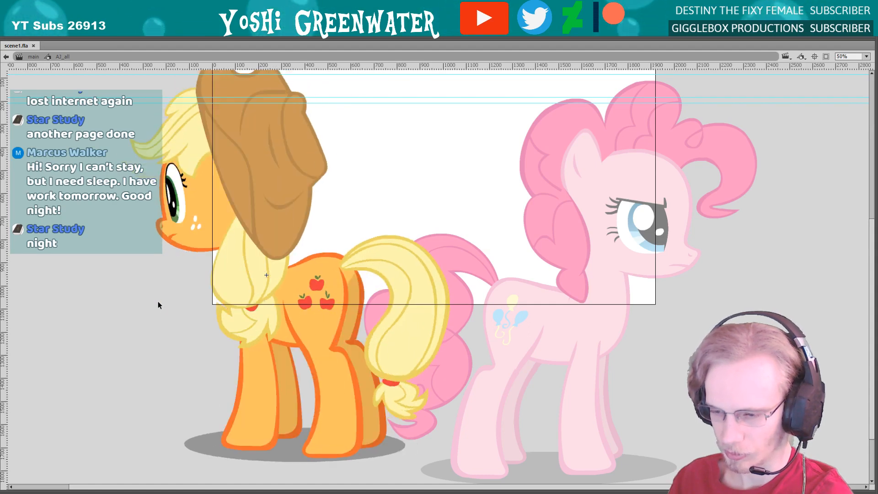
{"action": "key", "text": "period"}
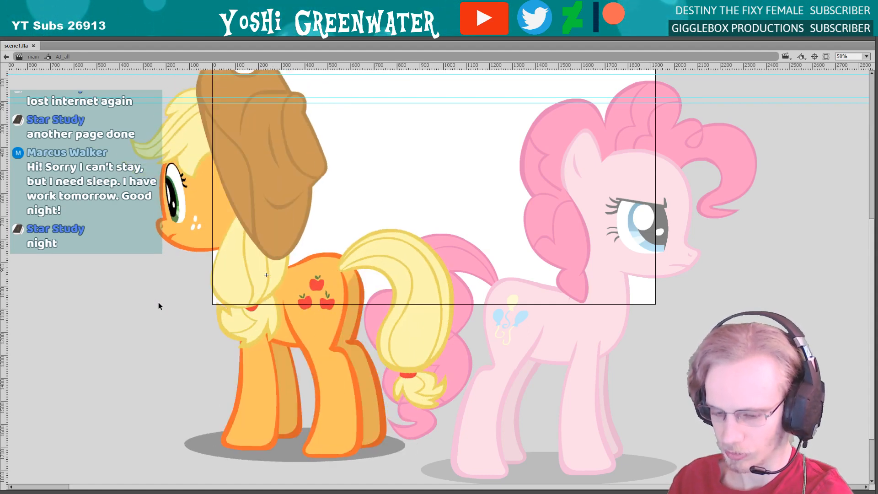
{"action": "key", "text": "F4"}
{"action": "left_click", "coordinate": [540, 343]}
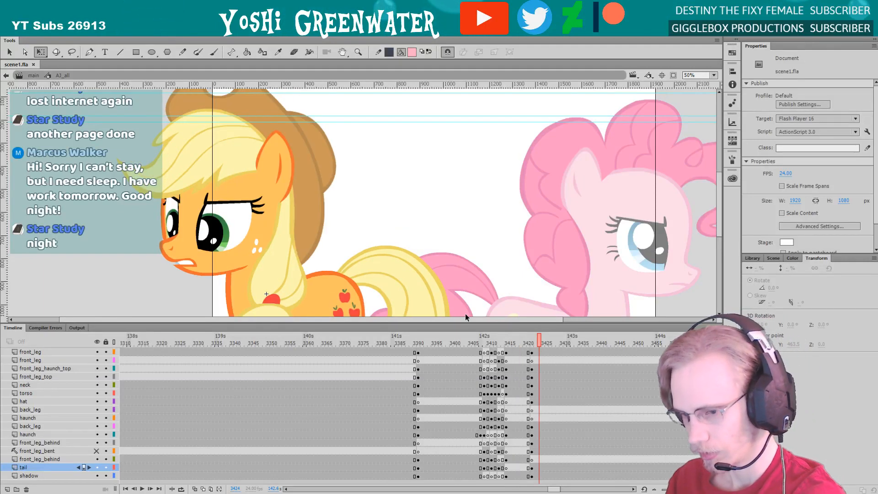
{"action": "left_click_drag", "start_coordinate": [439, 283], "coordinate": [473, 243]}
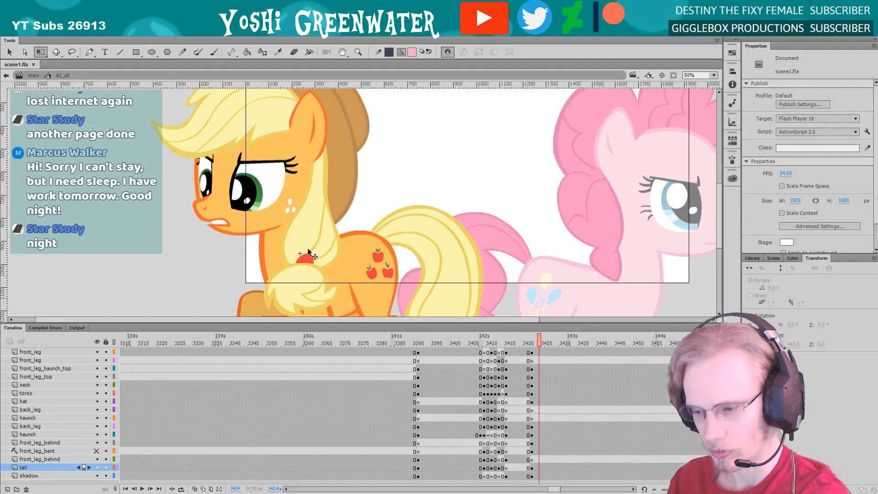
{"action": "key", "text": "comma"}
{"action": "key", "text": "comma"}
{"action": "key", "text": "comma"}
{"action": "key", "text": "comma"}
{"action": "key", "text": "comma"}
{"action": "key", "text": "comma"}
{"action": "key", "text": "comma"}
{"action": "key", "text": "comma"}
{"action": "key", "text": "comma"}
{"action": "key", "text": "comma"}
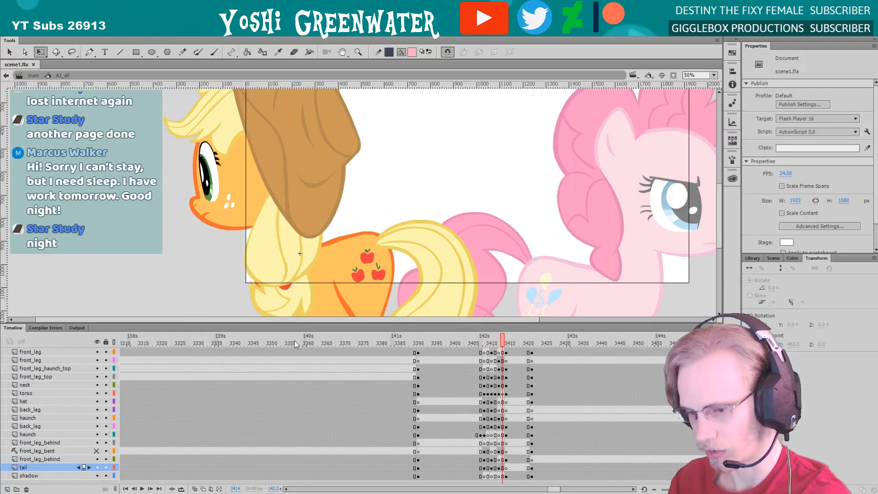
{"action": "key", "text": "comma"}
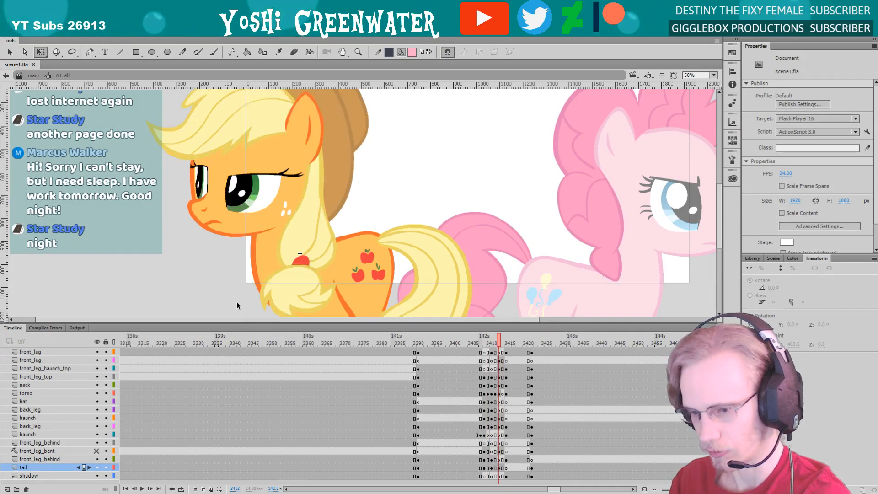
{"action": "key", "text": "period"}
{"action": "key", "text": "period"}
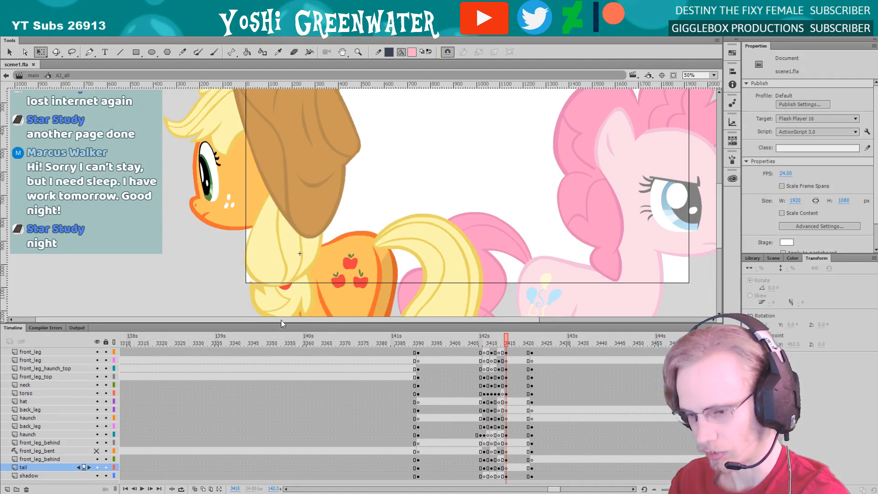
Select the upper tail layer's keyframe at frame 3413 and inspect the tail against Applejack's whole body, then clear the selection
{"action": "left_click_drag", "start_coordinate": [274, 323], "coordinate": [273, 215]}
{"action": "key", "text": "period"}
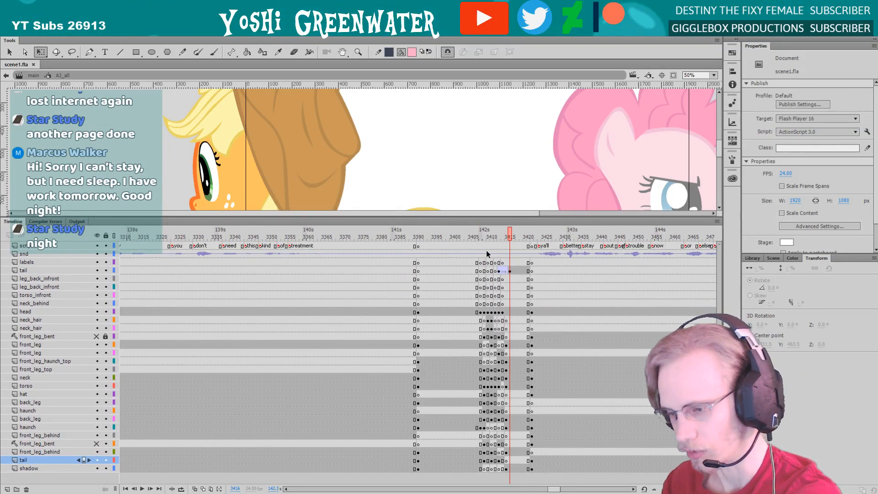
{"action": "left_click", "coordinate": [498, 270]}
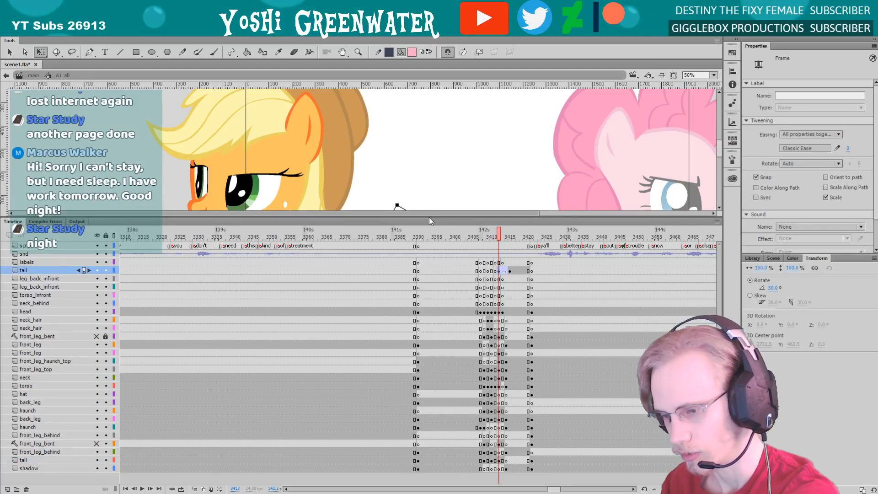
{"action": "left_click_drag", "start_coordinate": [429, 217], "coordinate": [438, 315]}
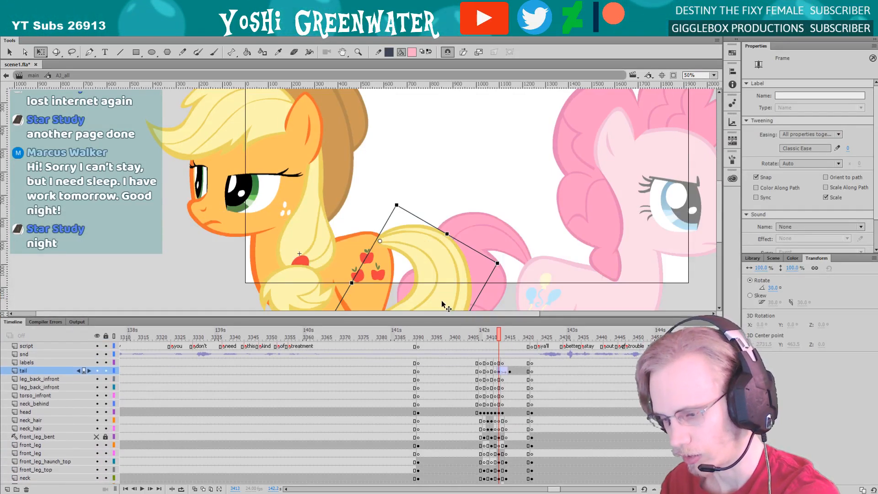
{"action": "key", "text": "z"}
{"action": "left_click", "coordinate": [264, 246], "text": "alt"}
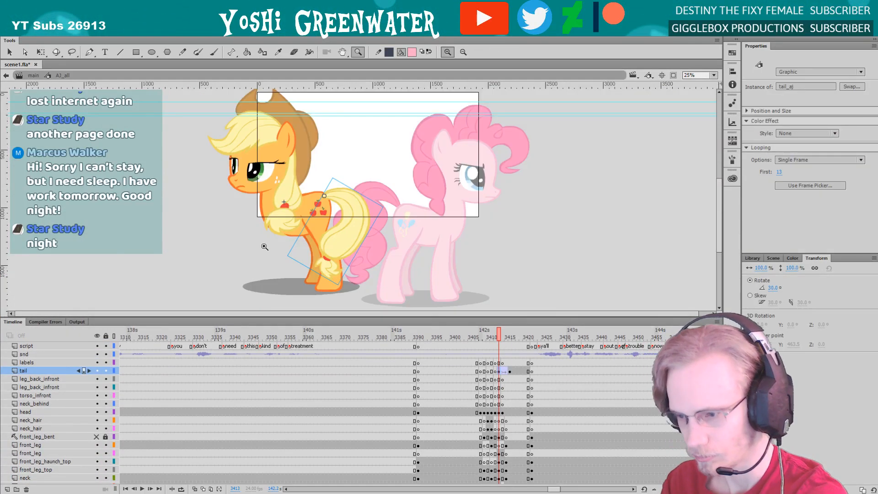
{"action": "left_click_drag", "start_coordinate": [264, 245], "coordinate": [262, 271]}
{"action": "left_click_drag", "start_coordinate": [205, 130], "coordinate": [375, 311]}
{"action": "left_click_drag", "start_coordinate": [282, 261], "coordinate": [282, 271]}
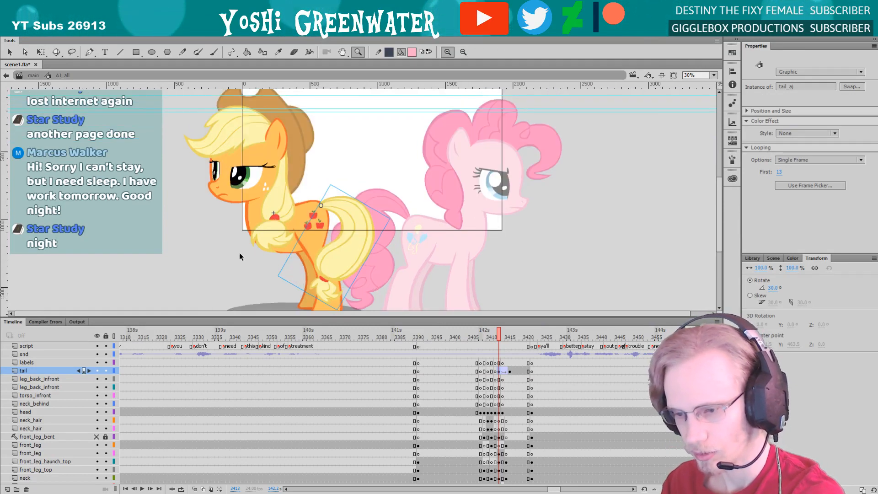
{"action": "key", "text": "q"}
{"action": "left_click", "coordinate": [228, 251]}
Enlarge the timeline to show all of Applejack's layers, fit both ponies in the remaining stage area, and save the document
{"action": "left_click_drag", "start_coordinate": [262, 319], "coordinate": [256, 218]}
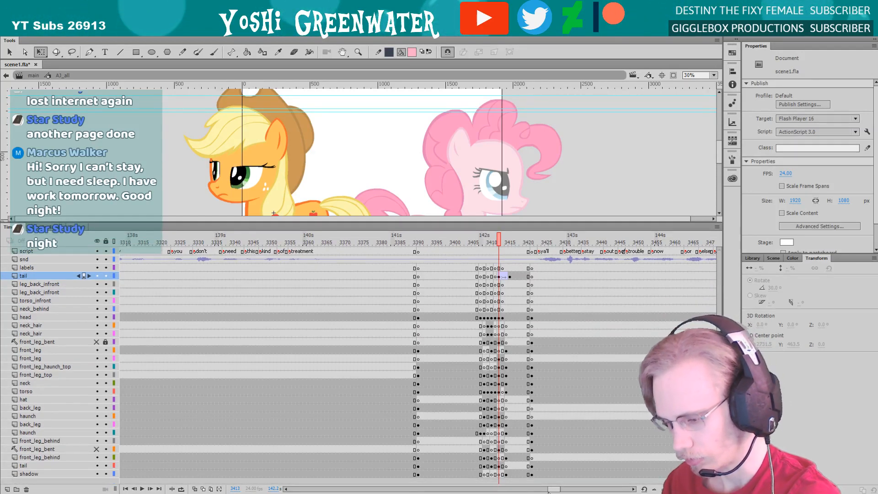
{"action": "scroll", "coordinate": [518, 452], "scroll_direction": "right", "scroll_amount": 5}
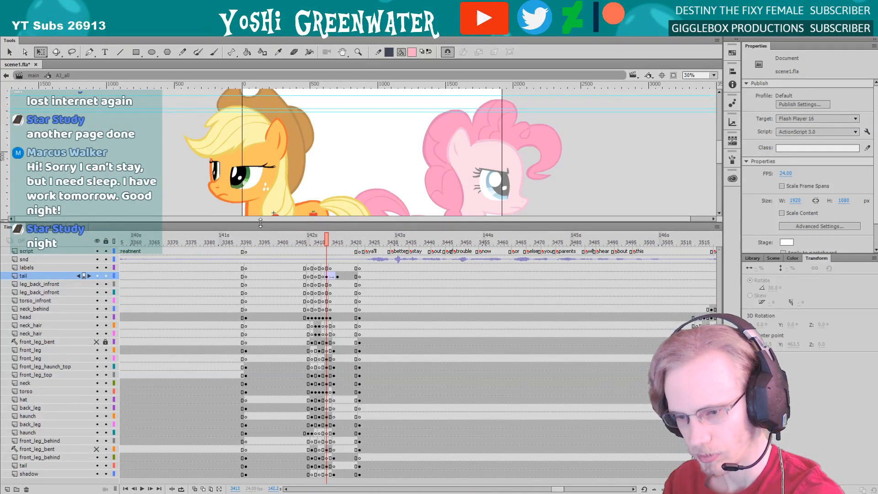
{"action": "left_click_drag", "start_coordinate": [260, 222], "coordinate": [260, 224]}
{"action": "key", "text": "z"}
{"action": "left_click", "coordinate": [257, 177], "text": "alt"}
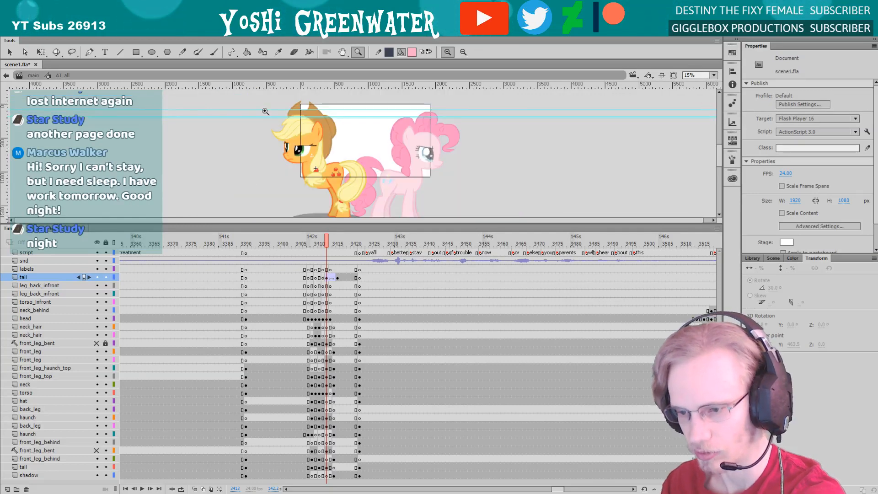
{"action": "left_click_drag", "start_coordinate": [266, 111], "coordinate": [295, 197]}
{"action": "left_click_drag", "start_coordinate": [244, 95], "coordinate": [361, 207]}
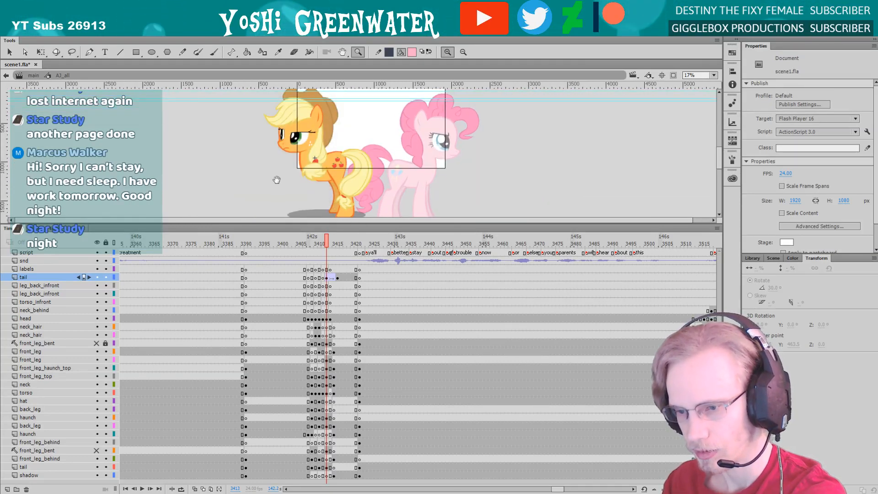
{"action": "left_click_drag", "start_coordinate": [277, 180], "coordinate": [276, 177]}
{"action": "key", "text": "q"}
{"action": "left_click_drag", "start_coordinate": [255, 223], "coordinate": [255, 219]}
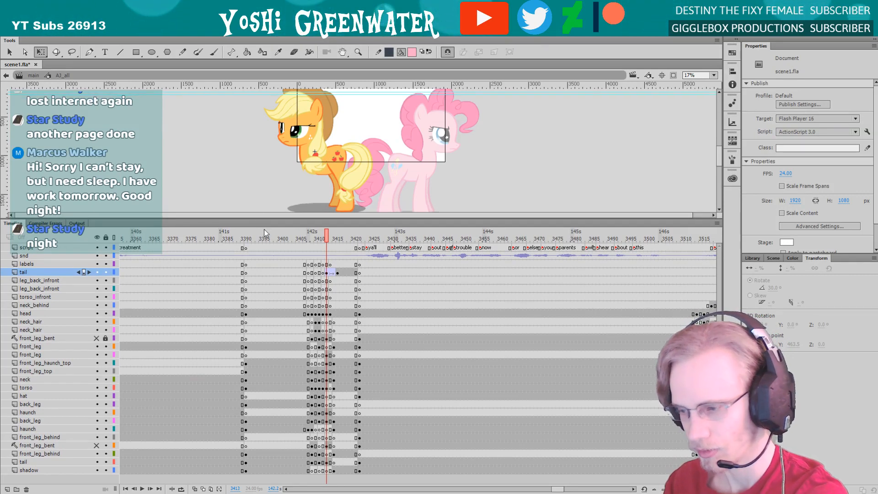
{"action": "key", "text": "ctrl+s"}
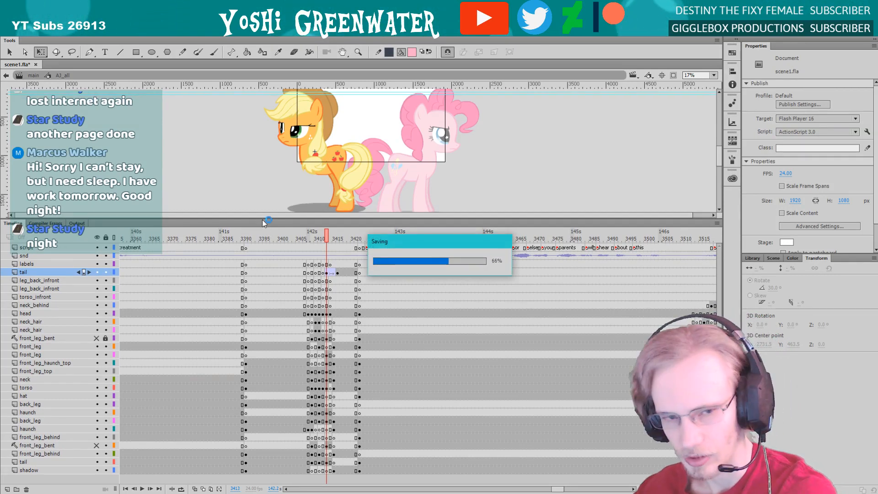
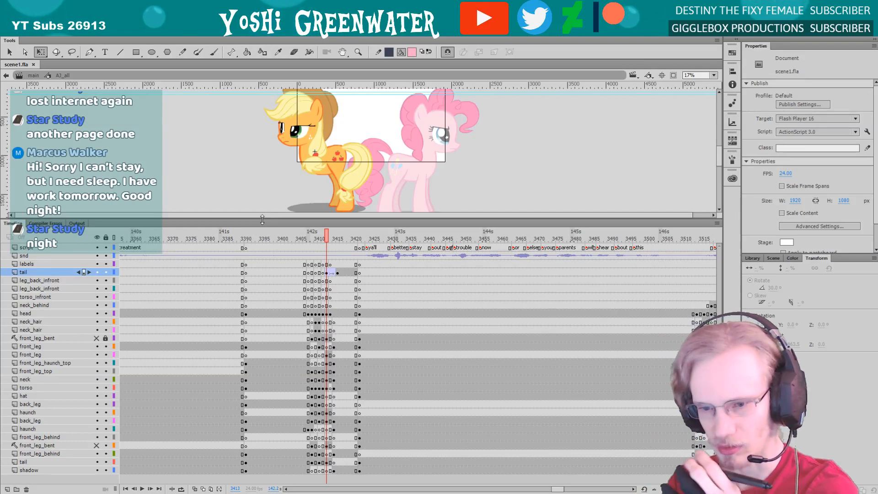
Move the upper tail layer's ending keyframe from frame 3416 to frame 3415
{"action": "left_click_drag", "start_coordinate": [262, 220], "coordinate": [262, 220]}
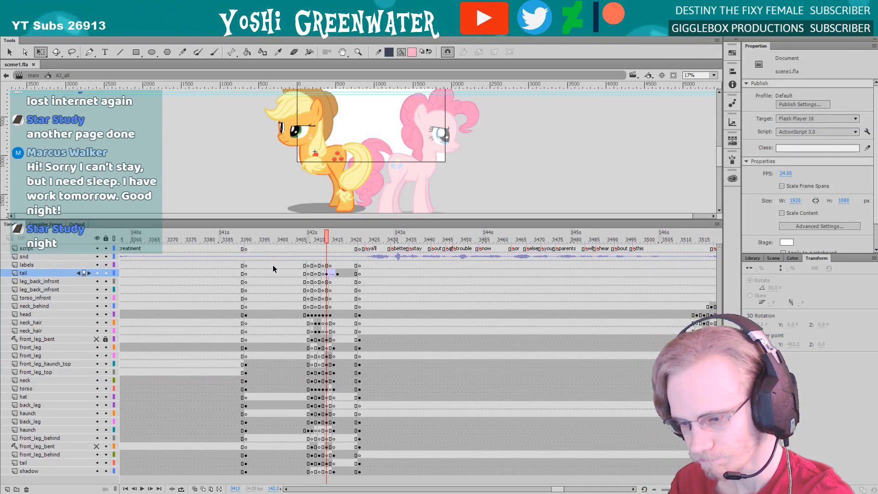
{"action": "key", "text": "period"}
{"action": "key", "text": "period"}
{"action": "key", "text": "period"}
{"action": "left_click", "coordinate": [337, 275]}
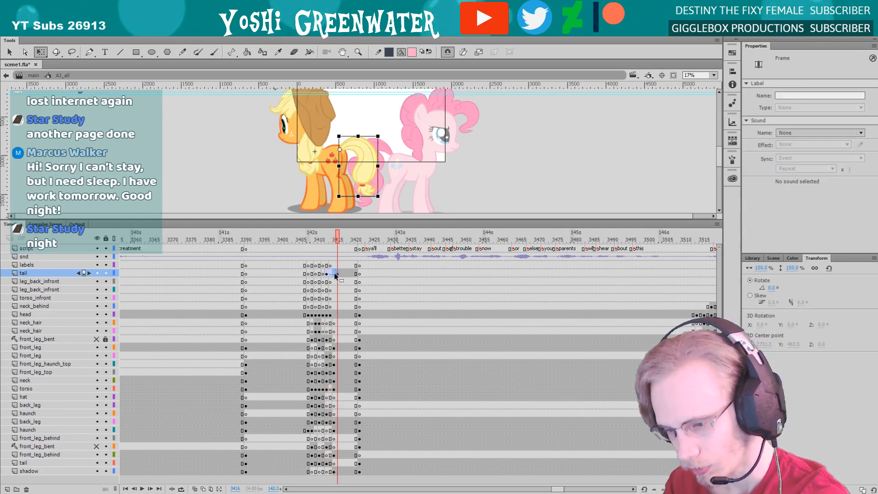
{"action": "left_click_drag", "start_coordinate": [337, 274], "coordinate": [334, 275]}
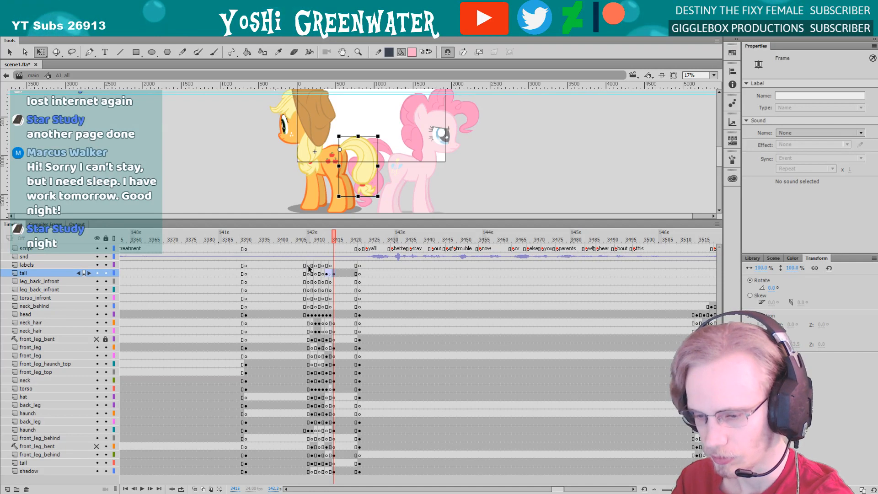
Clear the unneeded keyframes on the labels through neck_behind layers up to frame 3411
{"action": "left_click", "coordinate": [319, 315]}
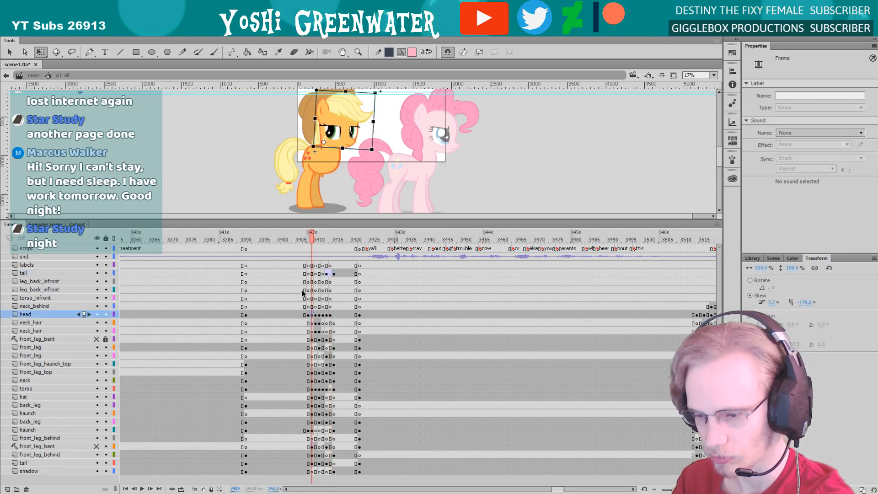
{"action": "key", "text": "period"}
{"action": "key", "text": "period"}
{"action": "key", "text": "period"}
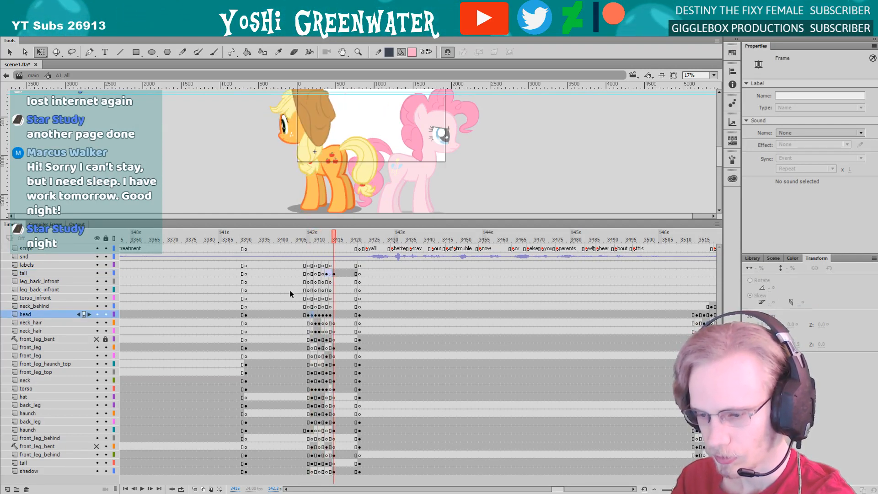
{"action": "left_click_drag", "start_coordinate": [297, 256], "coordinate": [320, 304]}
{"action": "right_click", "coordinate": [314, 294]}
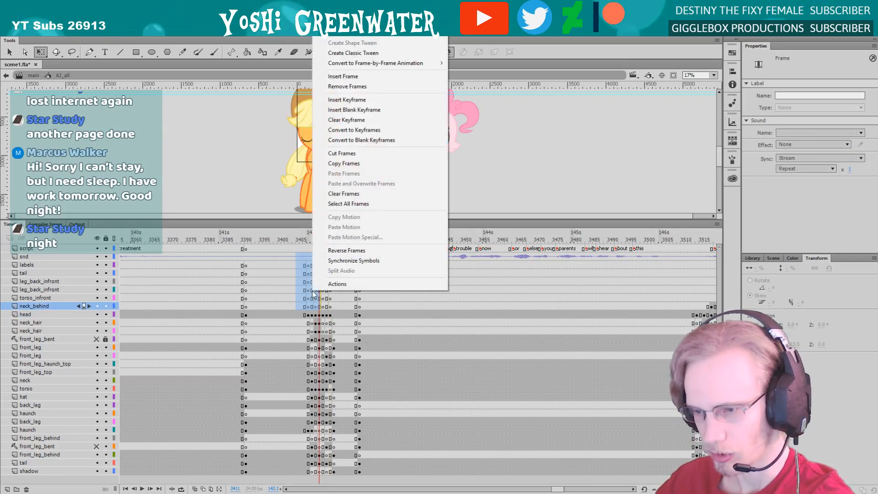
{"action": "left_click", "coordinate": [333, 120]}
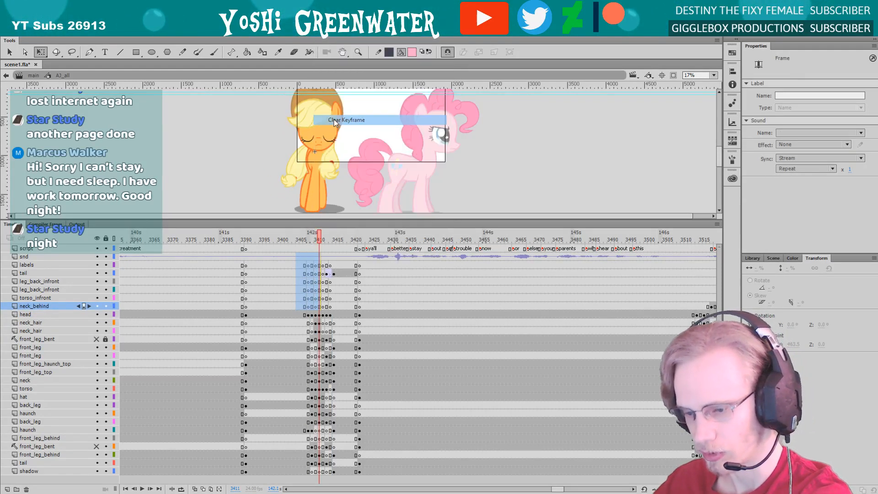
{"action": "left_click_drag", "start_coordinate": [330, 265], "coordinate": [320, 265]}
{"action": "right_click", "coordinate": [321, 265]}
{"action": "left_click", "coordinate": [339, 314]}
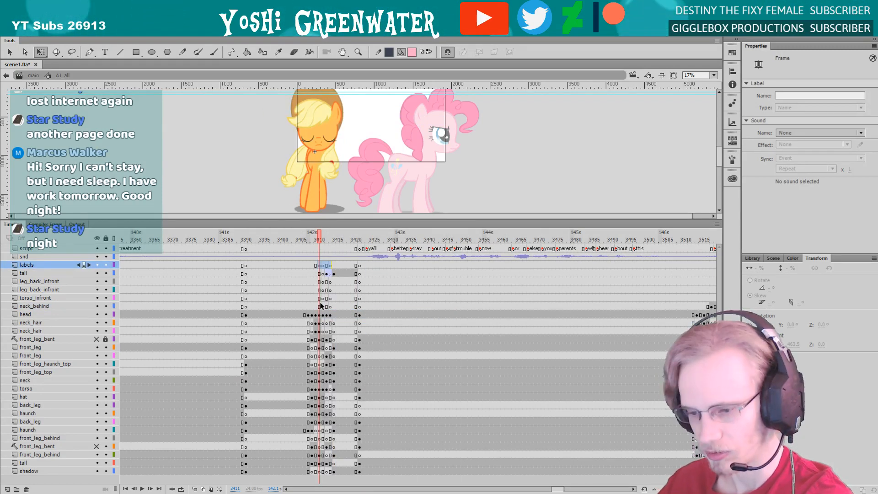
{"action": "key", "text": "ctrl+z"}
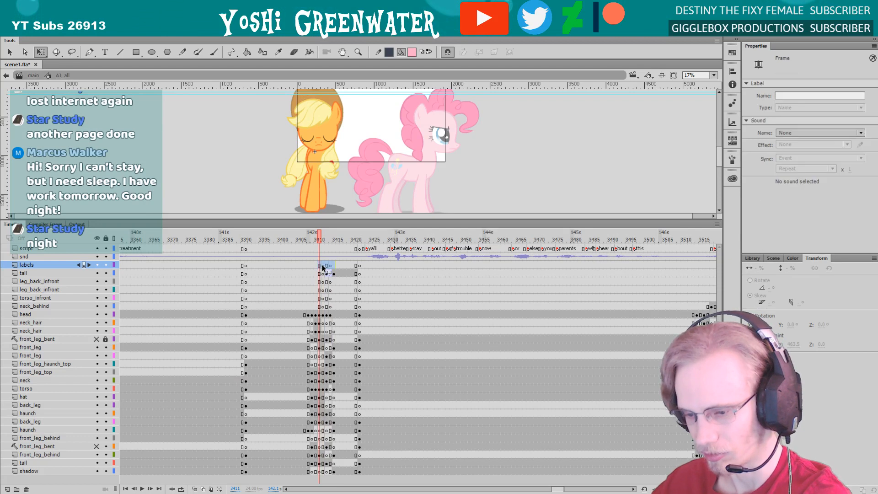
Clear the leftover blank keyframes between frames 3411 and 3415 on the labels layer and on leg_back_infront through neck_behind
{"action": "right_click", "coordinate": [322, 270]}
{"action": "left_click", "coordinate": [329, 282]}
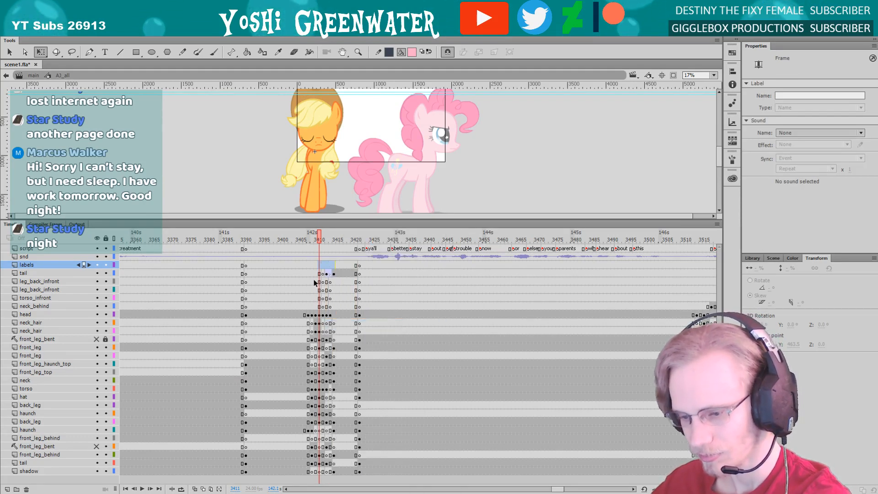
{"action": "left_click_drag", "start_coordinate": [315, 281], "coordinate": [333, 307]}
{"action": "right_click", "coordinate": [325, 296]}
{"action": "left_click", "coordinate": [344, 136]}
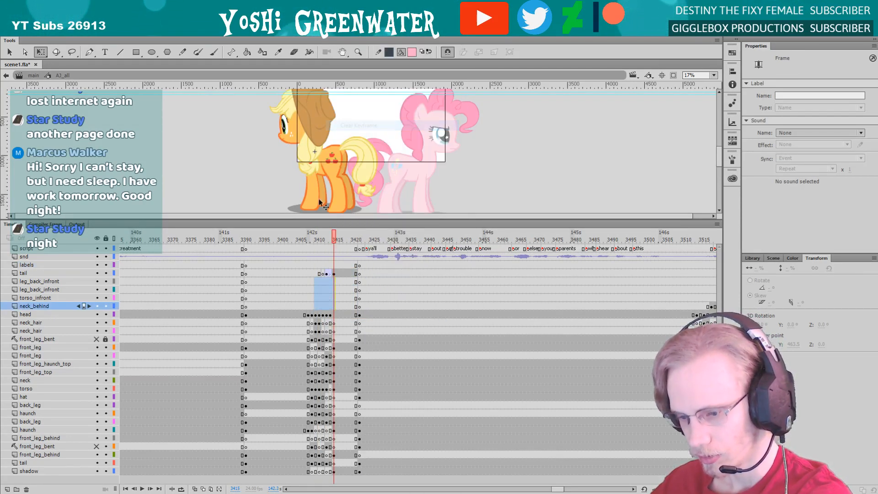
Clear the blank keyframe on the upper tail layer just before its first drawn pose, at frame 3412
{"action": "left_click", "coordinate": [320, 273]}
{"action": "right_click", "coordinate": [322, 274]}
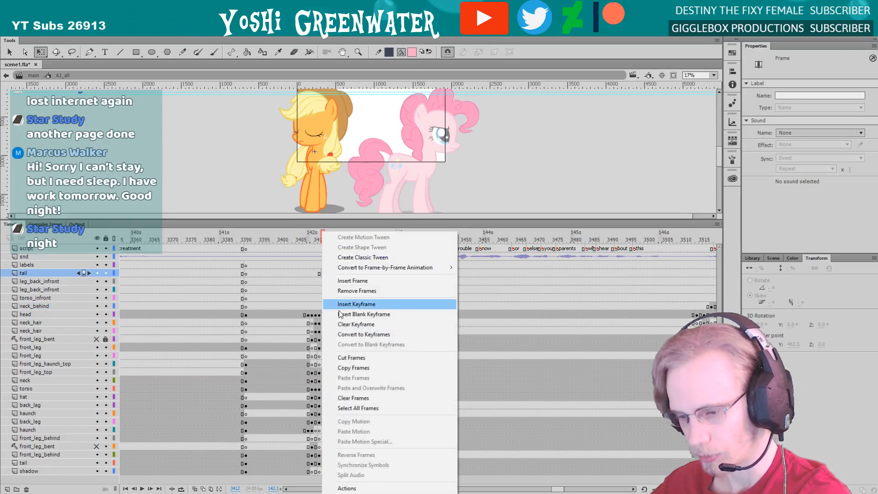
{"action": "left_click", "coordinate": [354, 324]}
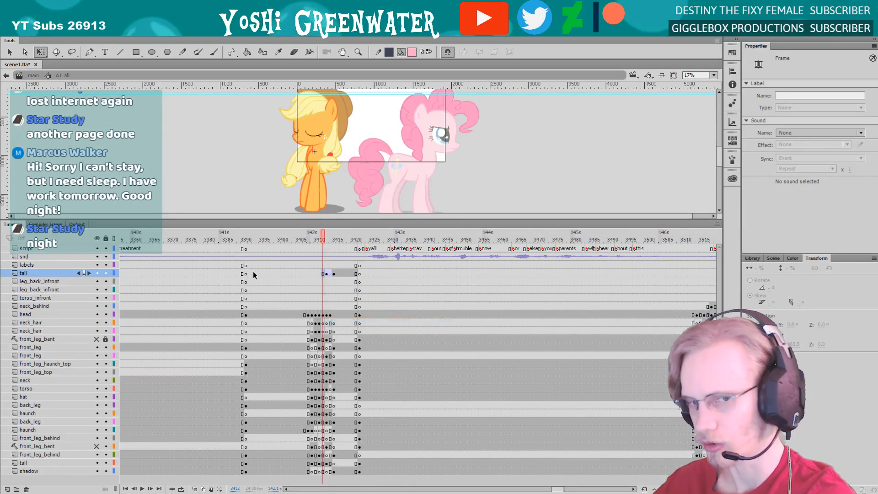
Clear the surplus blank keyframes on both neck_hair layers before and after their drawn poses, around frames 3409 and 3413
{"action": "left_click", "coordinate": [309, 330]}
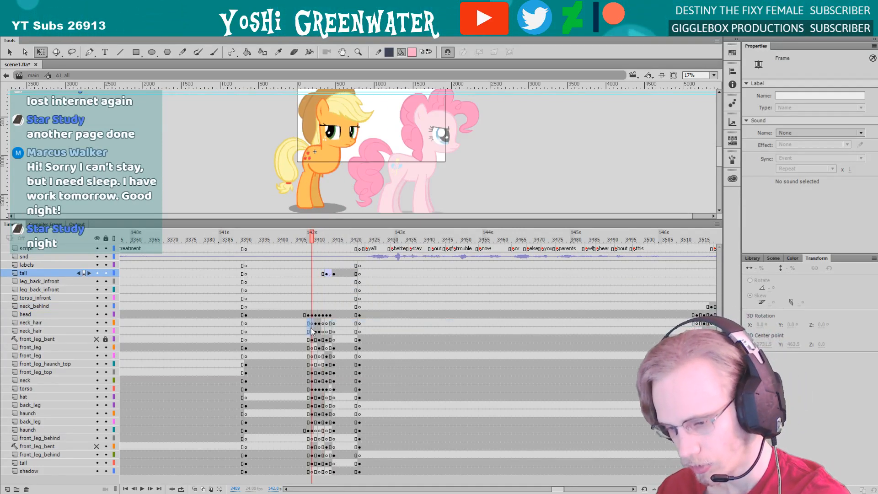
{"action": "right_click", "coordinate": [310, 332]}
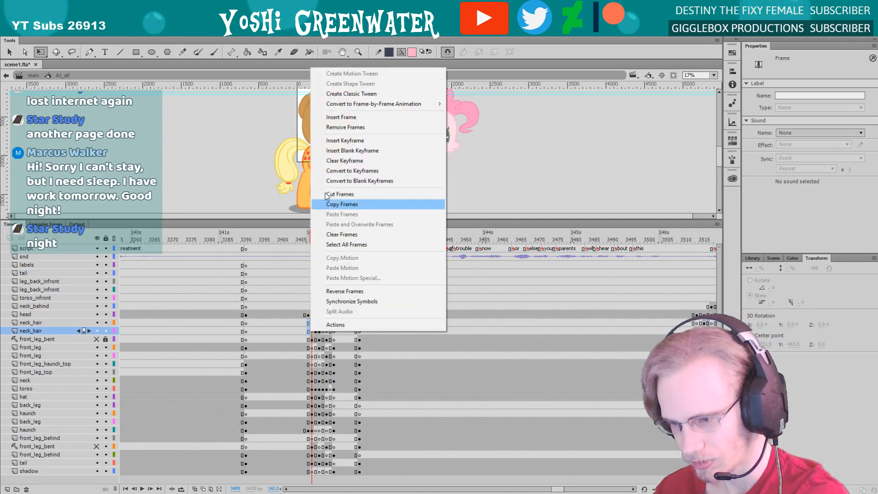
{"action": "left_click", "coordinate": [347, 162]}
{"action": "left_click", "coordinate": [326, 330]}
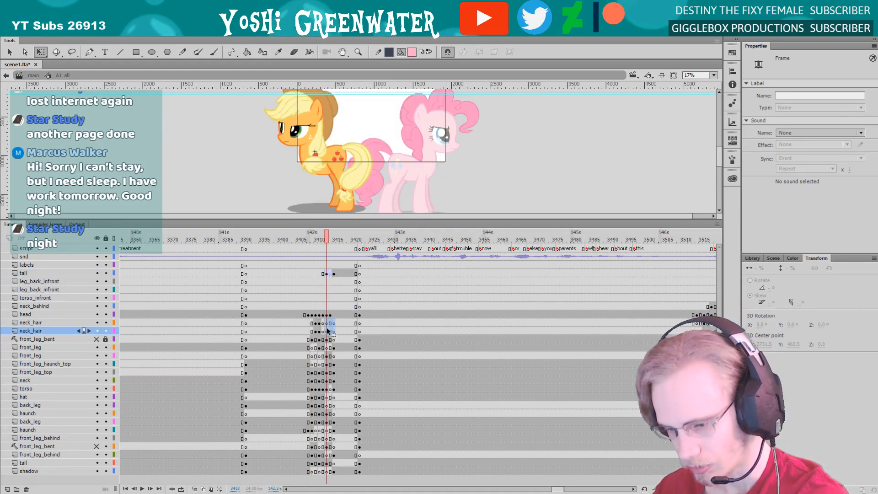
{"action": "right_click", "coordinate": [327, 330]}
{"action": "left_click", "coordinate": [351, 158]}
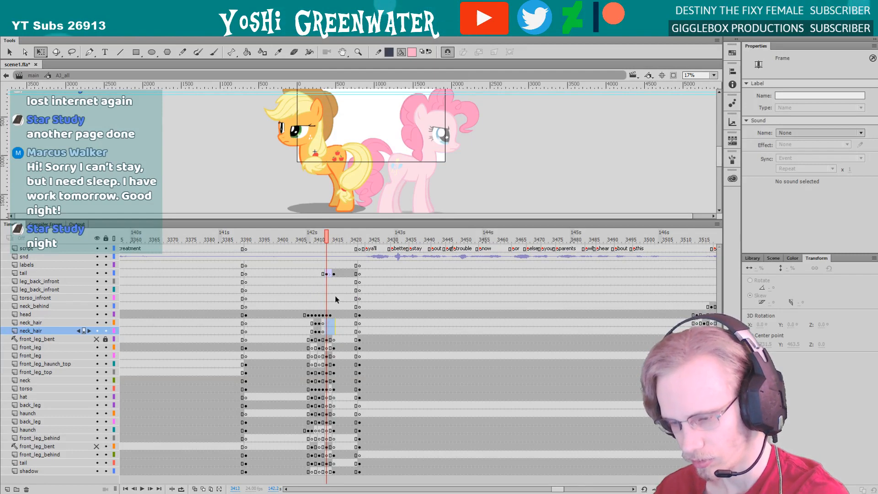
Clear the keyframes on the upper front_leg_behind layer between frames 3407 and 3415
{"action": "left_click", "coordinate": [315, 357]}
{"action": "left_click_drag", "start_coordinate": [305, 439], "coordinate": [333, 439]}
{"action": "right_click", "coordinate": [321, 439]}
{"action": "left_click", "coordinate": [333, 268]}
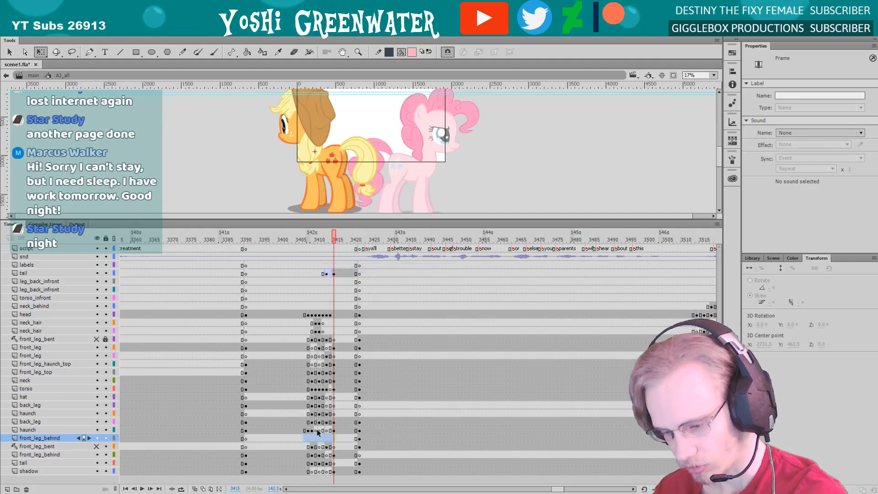
Clear the redundant keyframes on the shadow layer from frame 3411 to 3413
{"action": "left_click_drag", "start_coordinate": [326, 472], "coordinate": [320, 471]}
{"action": "right_click", "coordinate": [320, 471]}
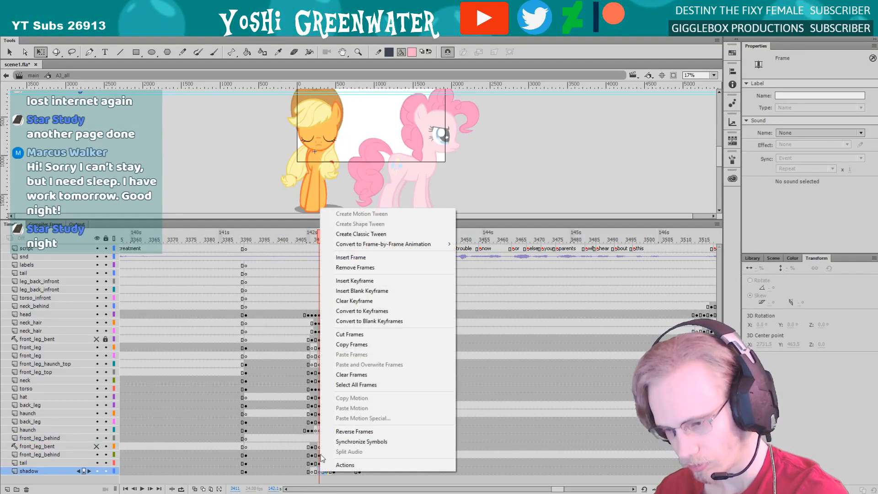
{"action": "left_click", "coordinate": [354, 301]}
Clear the blank keyframes around frame 3411 on the lower front_leg layer and the front_leg_haunch_top layer
{"action": "left_click", "coordinate": [305, 239]}
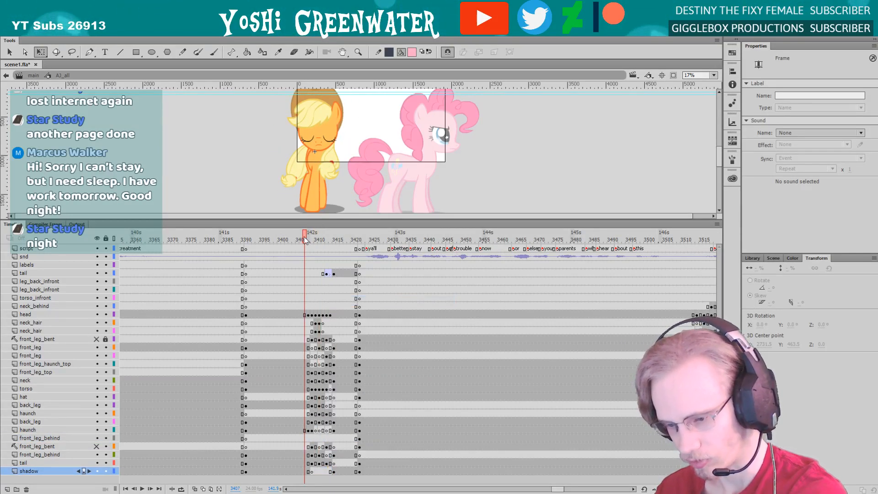
{"action": "left_click", "coordinate": [319, 364]}
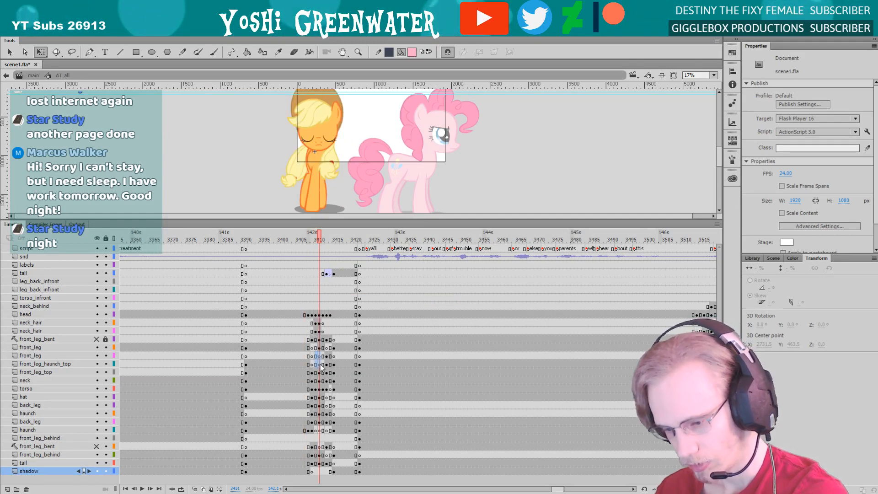
{"action": "right_click", "coordinate": [319, 364]}
{"action": "left_click", "coordinate": [352, 192]}
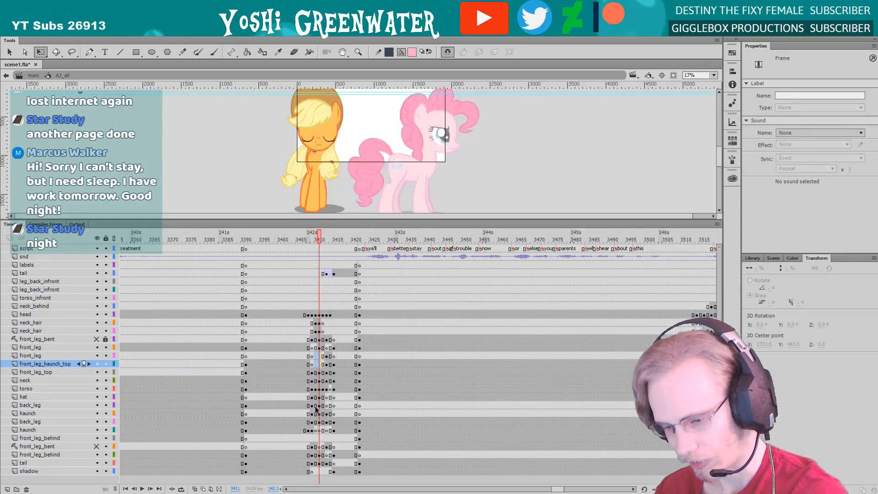
Clear the redundant keyframes on hat and back_leg around frame 3415, and on the lower haunch layer from frame 3411
{"action": "left_click", "coordinate": [336, 398]}
{"action": "right_click", "coordinate": [335, 402]}
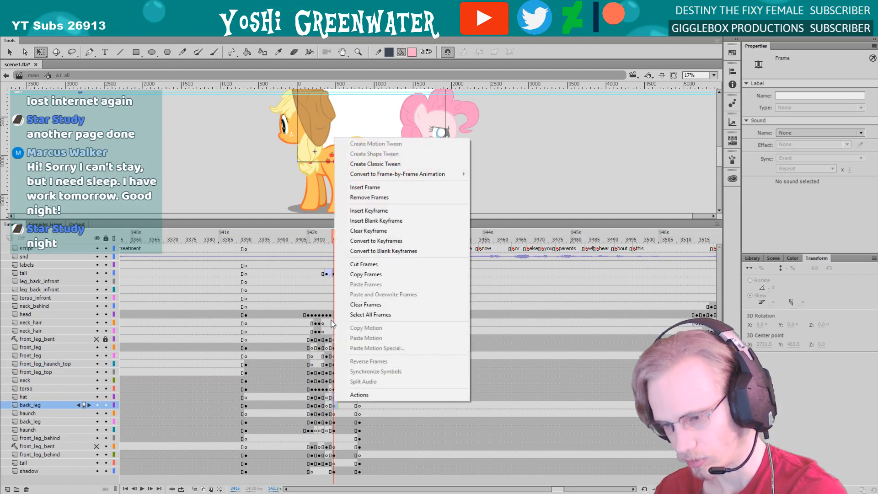
{"action": "left_click", "coordinate": [361, 177]}
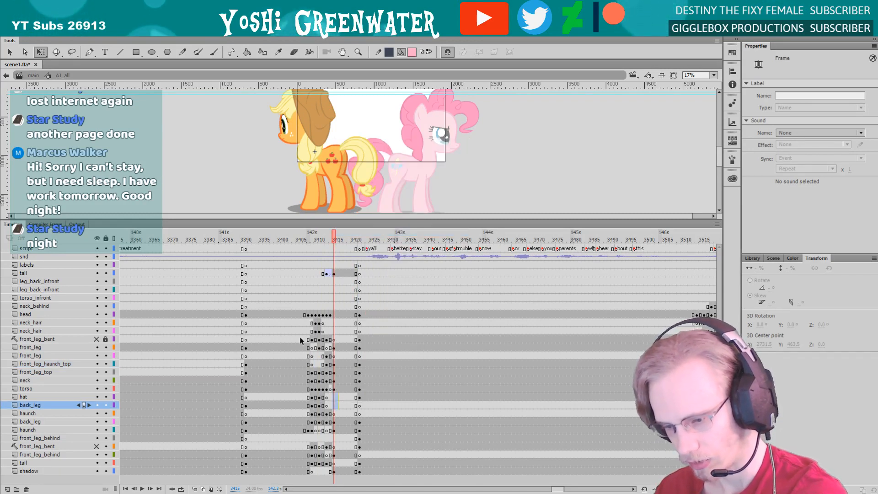
{"action": "right_click", "coordinate": [321, 432]}
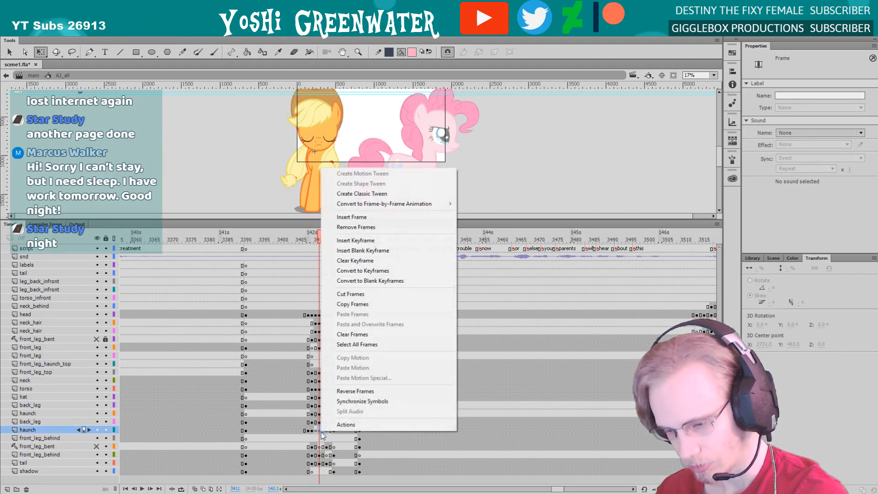
{"action": "left_click", "coordinate": [347, 270]}
Step through the start of the orange pony's turn frame by frame, from frame 3403 to 3408
{"action": "left_click", "coordinate": [289, 239]}
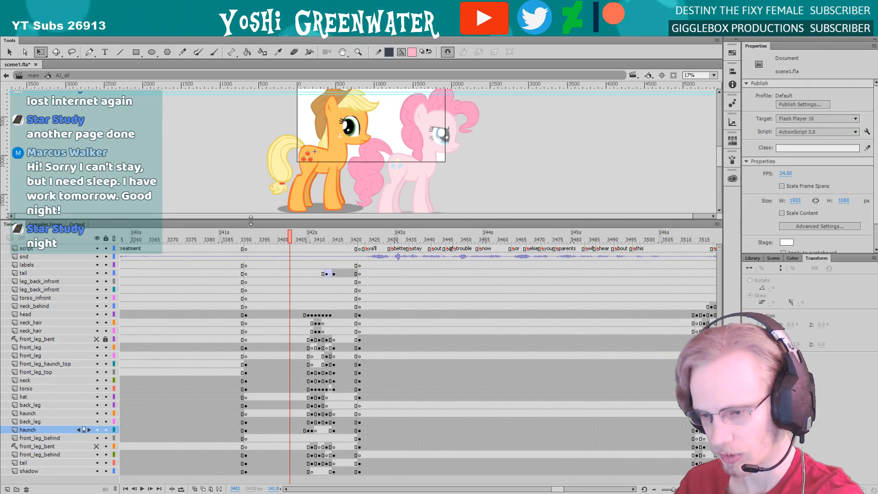
{"action": "left_click_drag", "start_coordinate": [250, 220], "coordinate": [251, 222]}
{"action": "key", "text": "period"}
{"action": "key", "text": "period"}
{"action": "key", "text": "period"}
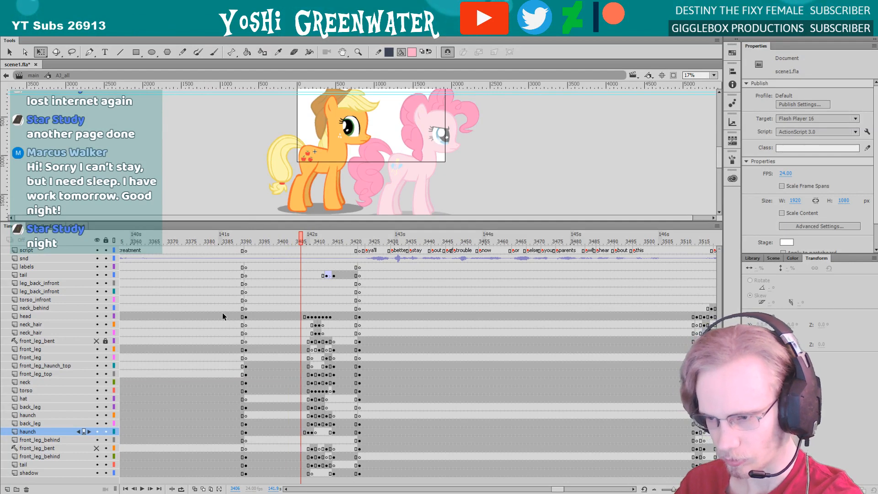
{"action": "key", "text": "period"}
{"action": "key", "text": "period"}
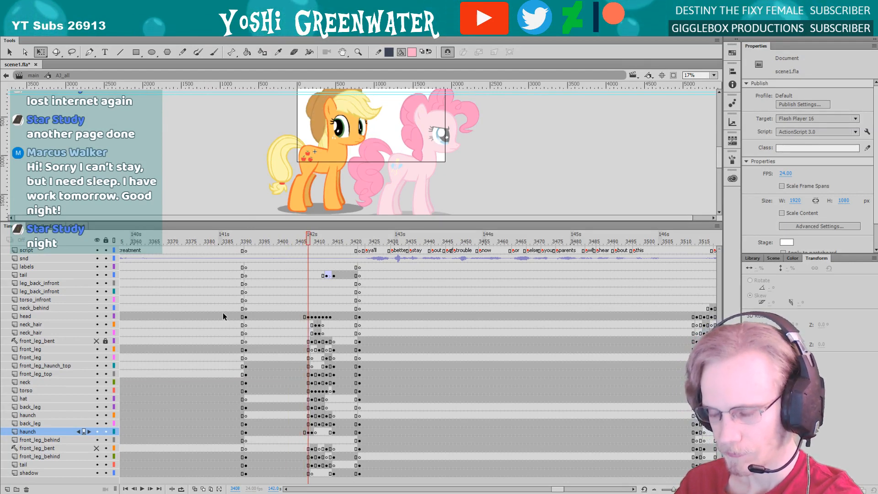
{"action": "key", "text": "comma"}
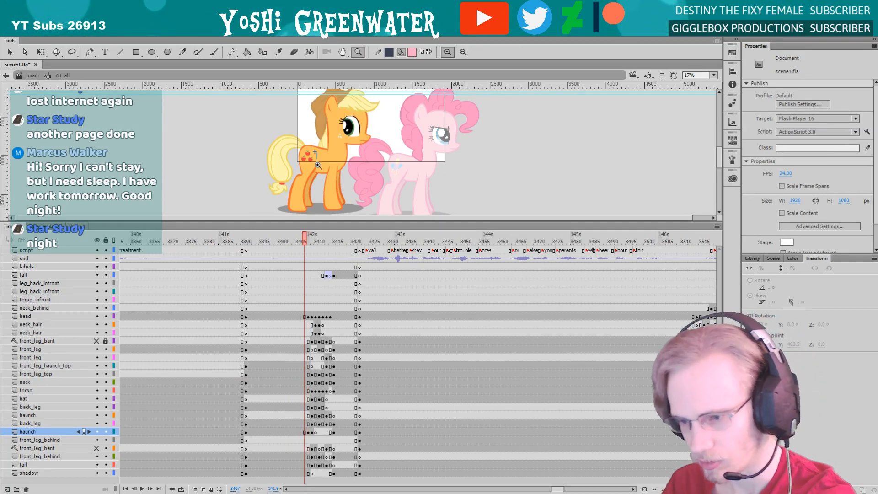
Examine the orange pony's back leg and haunch up close, comparing the poses at frames 3407 and 3408
{"action": "left_click", "coordinate": [317, 165]}
{"action": "key", "text": "q"}
{"action": "left_click", "coordinate": [286, 172]}
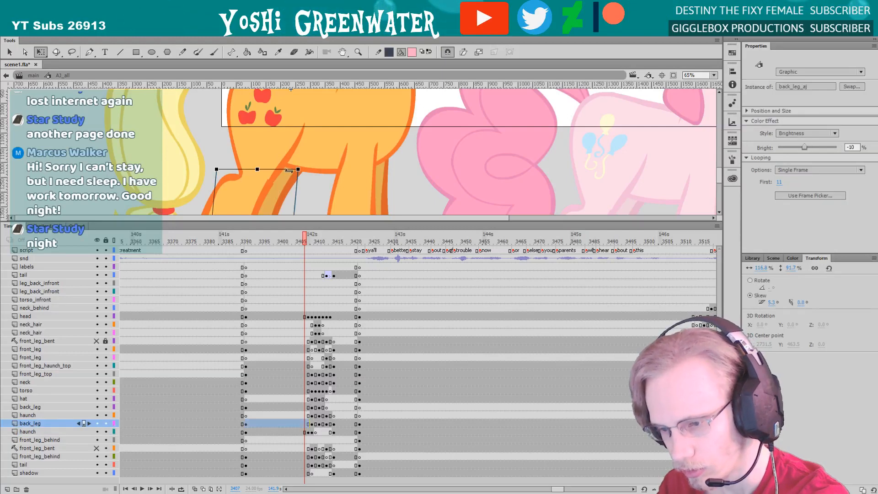
{"action": "left_click", "coordinate": [290, 170]}
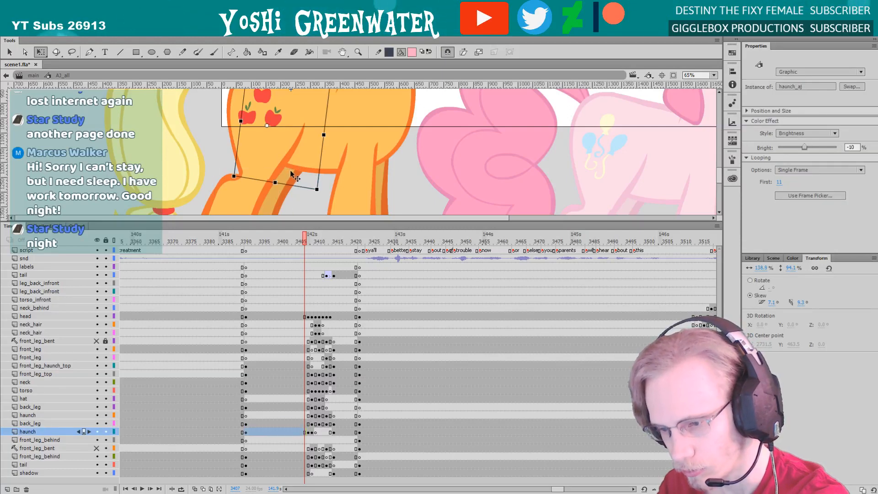
{"action": "left_click", "coordinate": [308, 433]}
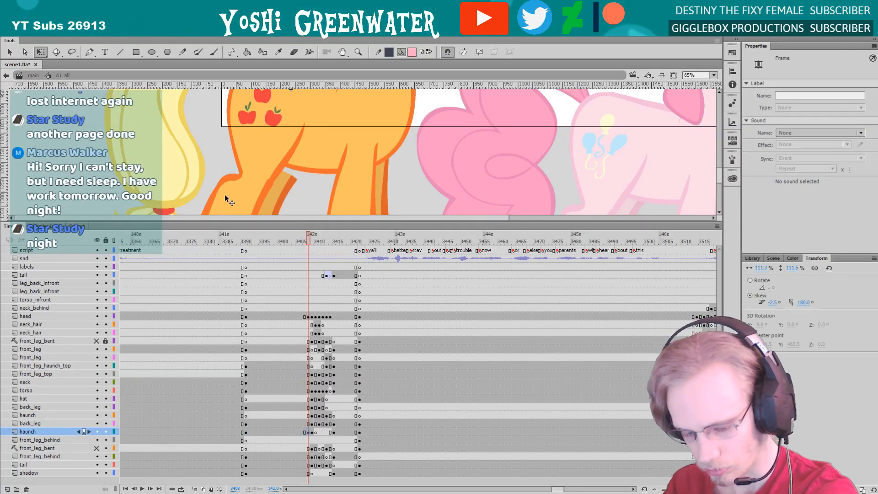
{"action": "key", "text": "z"}
{"action": "left_click", "coordinate": [225, 199], "text": "alt"}
{"action": "left_click", "coordinate": [221, 176], "text": "alt"}
{"action": "left_click_drag", "start_coordinate": [220, 165], "coordinate": [233, 207]}
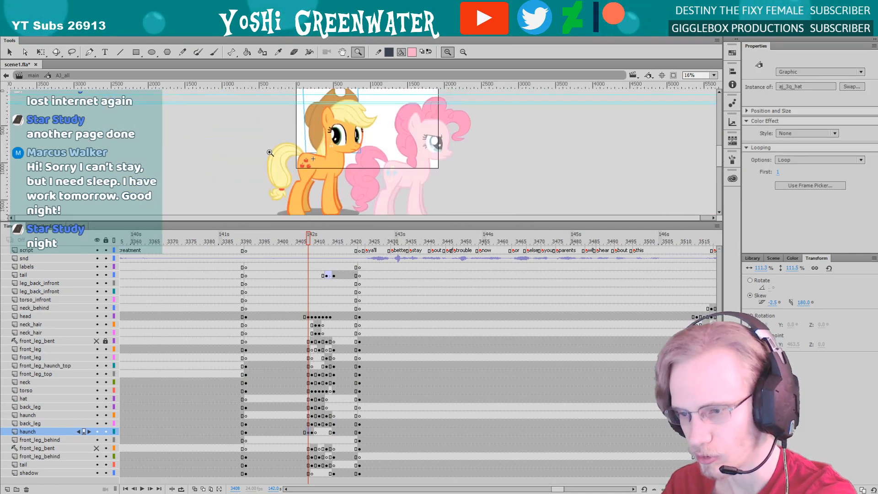
{"action": "key", "text": "q"}
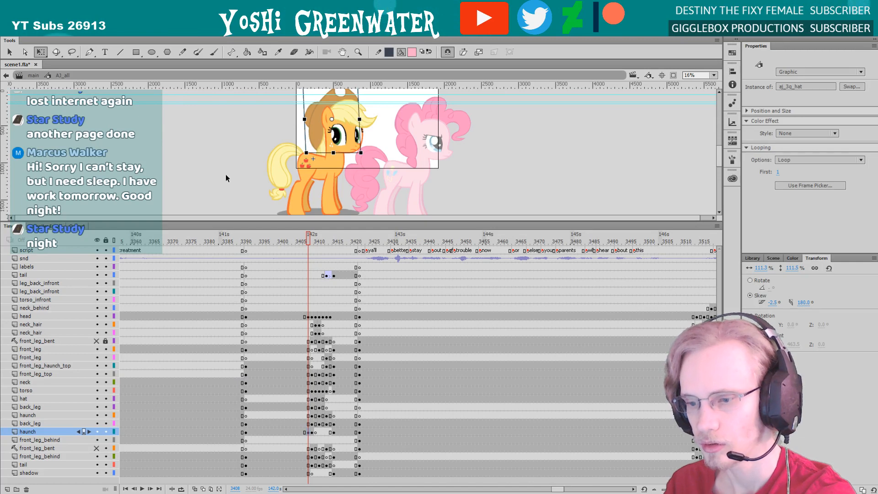
{"action": "key", "text": "comma"}
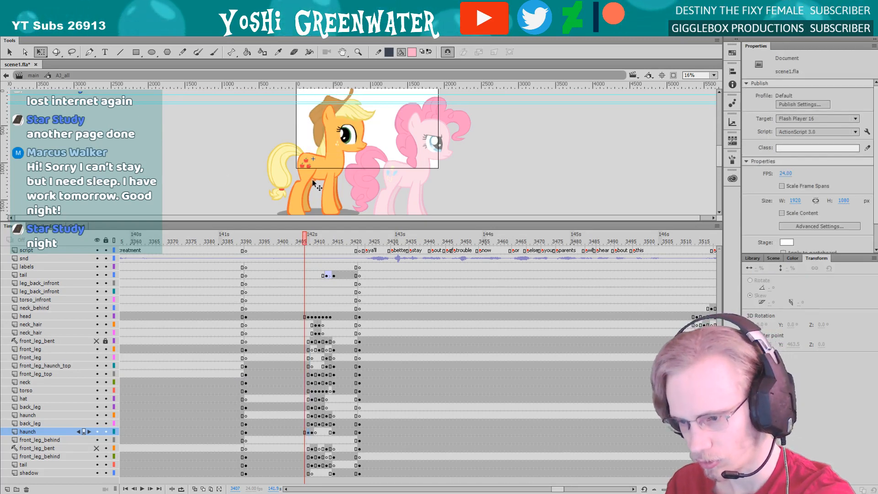
Examine the orange pony's turn frame by frame from frame 3406 to 3416, checking the hat at frame 3408
{"action": "key", "text": "comma"}
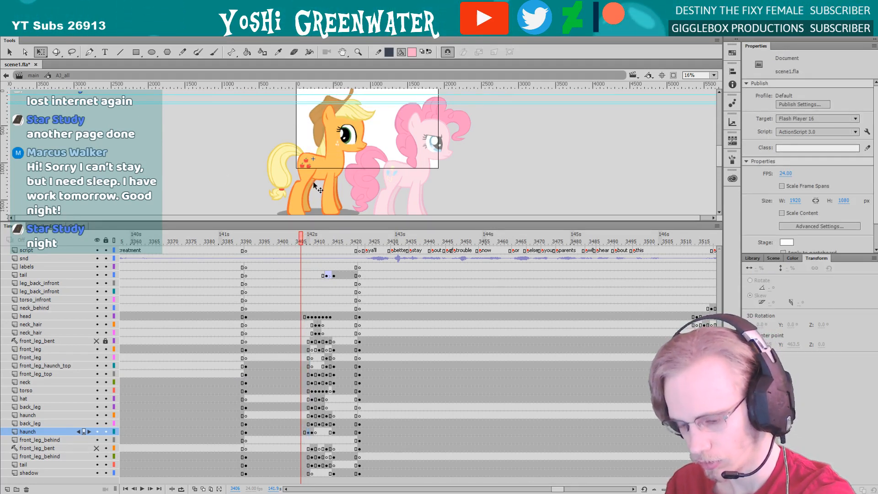
{"action": "key", "text": "period"}
{"action": "key", "text": "period"}
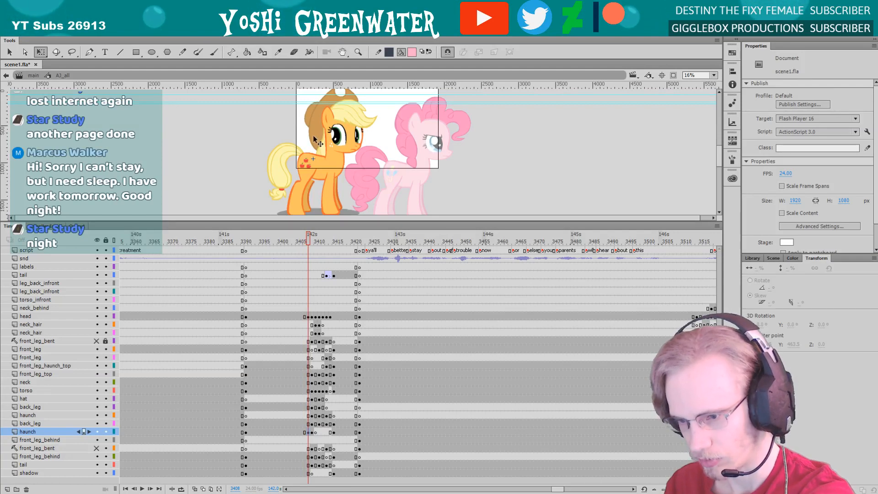
{"action": "left_click", "coordinate": [314, 140]}
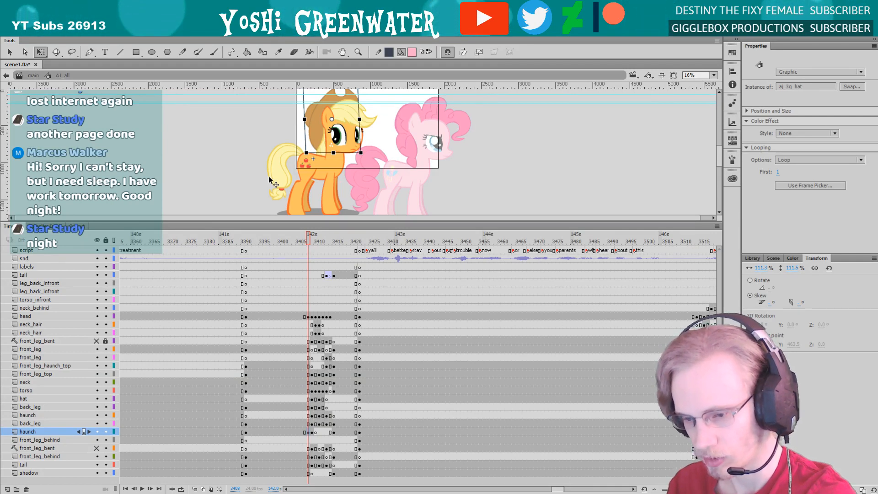
{"action": "left_click_drag", "start_coordinate": [227, 221], "coordinate": [227, 224]}
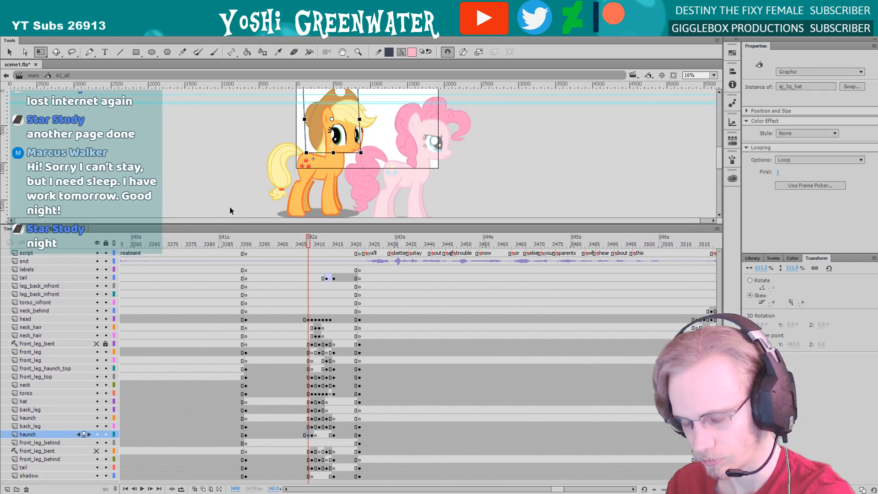
{"action": "left_click", "coordinate": [230, 207]}
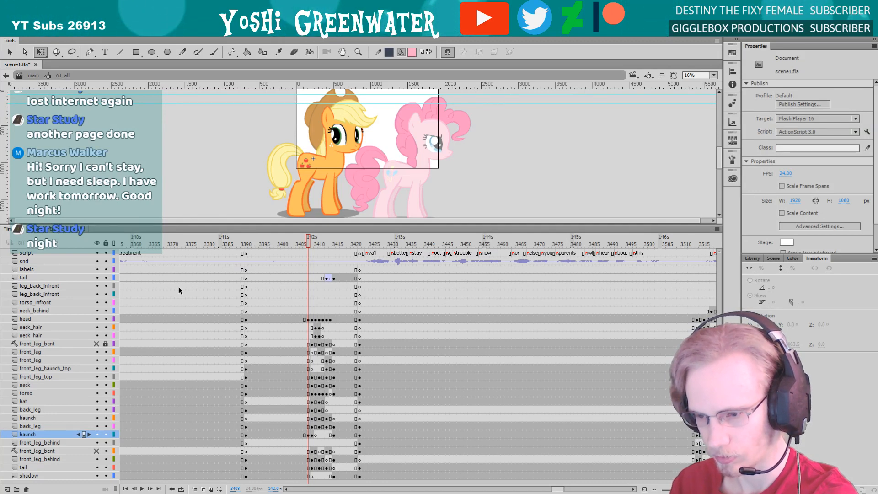
{"action": "key", "text": "."}
{"action": "key", "text": "."}
{"action": "key", "text": "."}
{"action": "key", "text": "."}
{"action": "key", "text": "."}
{"action": "key", "text": "."}
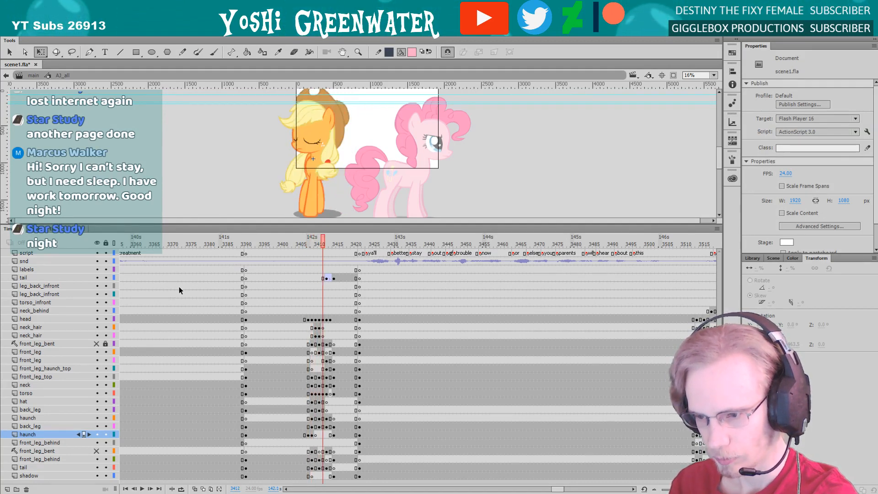
{"action": "key", "text": "."}
{"action": "key", "text": "."}
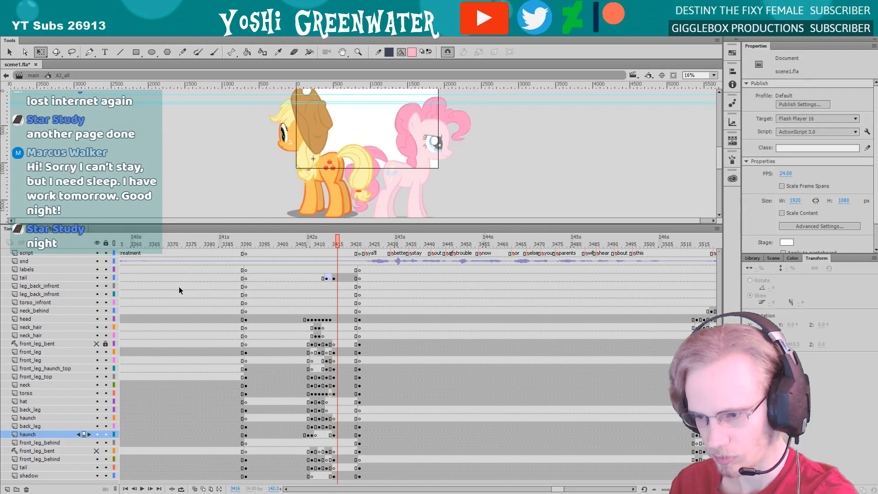
{"action": "left_click_drag", "start_coordinate": [236, 224], "coordinate": [236, 223]}
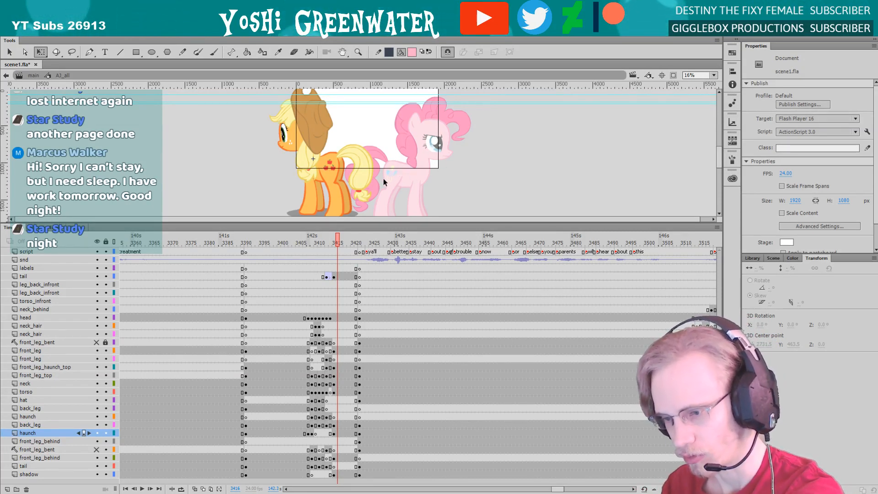
{"action": "left_click_drag", "start_coordinate": [331, 222], "coordinate": [332, 223]}
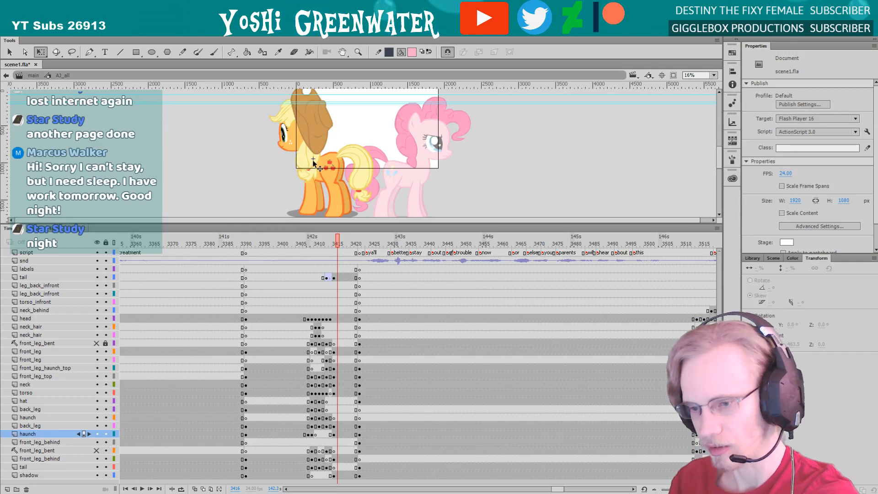
{"action": "left_click_drag", "start_coordinate": [278, 223], "coordinate": [278, 223]}
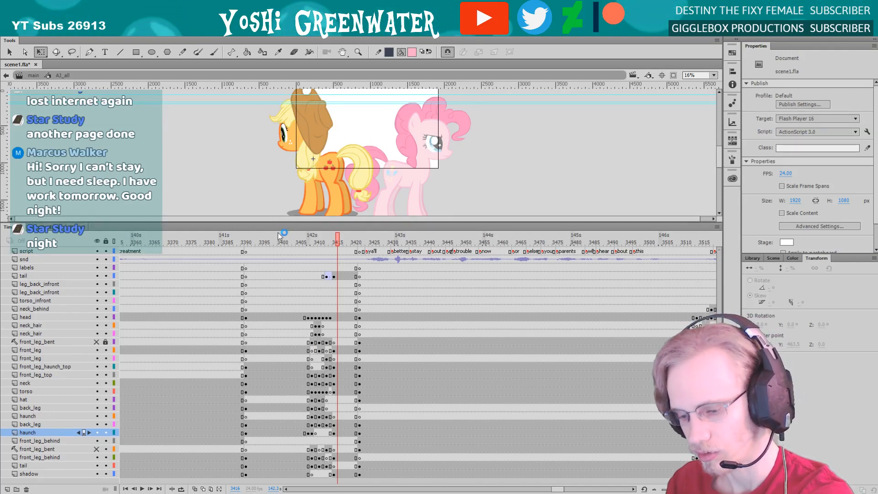
Compare the orange pony's head at frames 3413 and 3414, and clear the head layer's keyframe at frame 3414
{"action": "key", "text": "comma"}
{"action": "key", "text": "comma"}
{"action": "key", "text": "comma"}
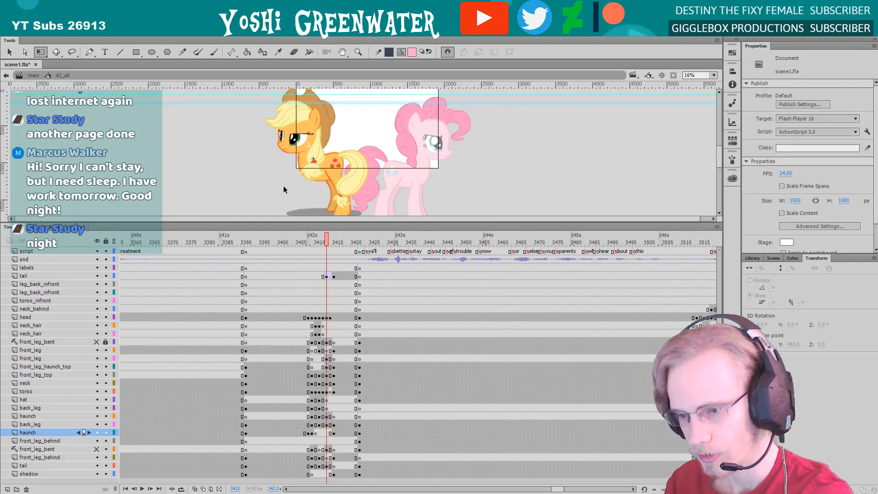
{"action": "left_click", "coordinate": [286, 146]}
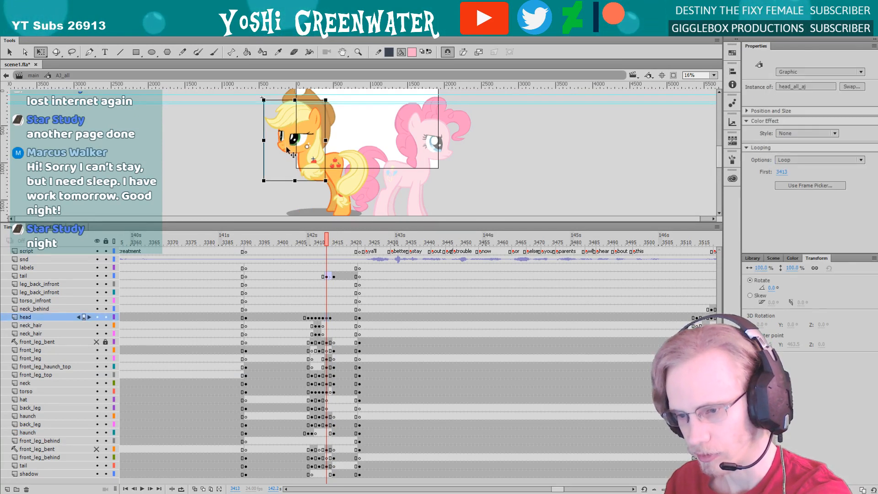
{"action": "left_click_drag", "start_coordinate": [269, 222], "coordinate": [268, 220]}
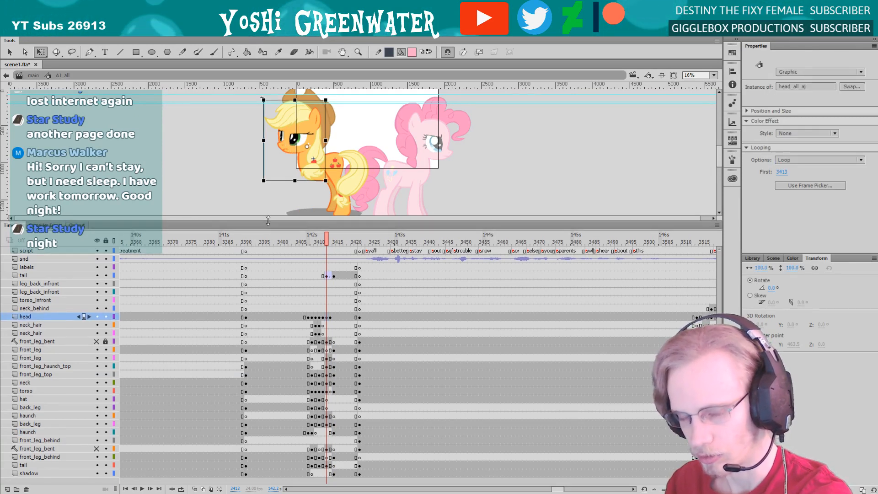
{"action": "key", "text": "period"}
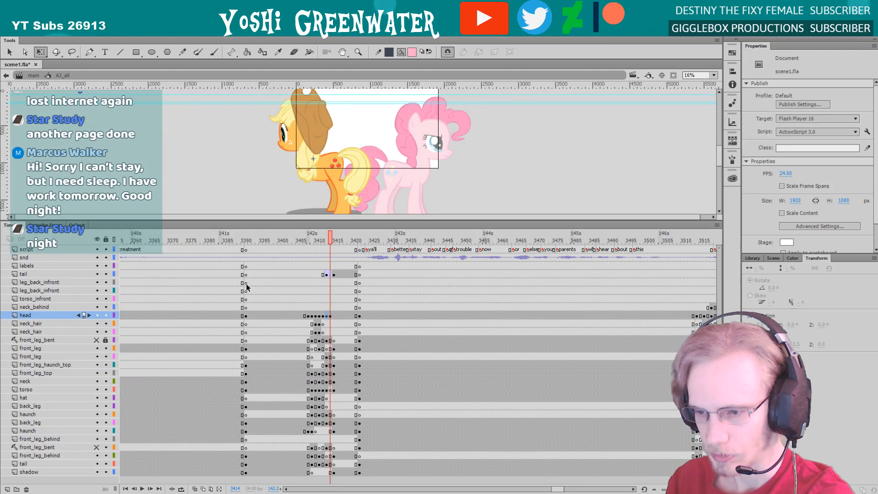
{"action": "left_click", "coordinate": [331, 316]}
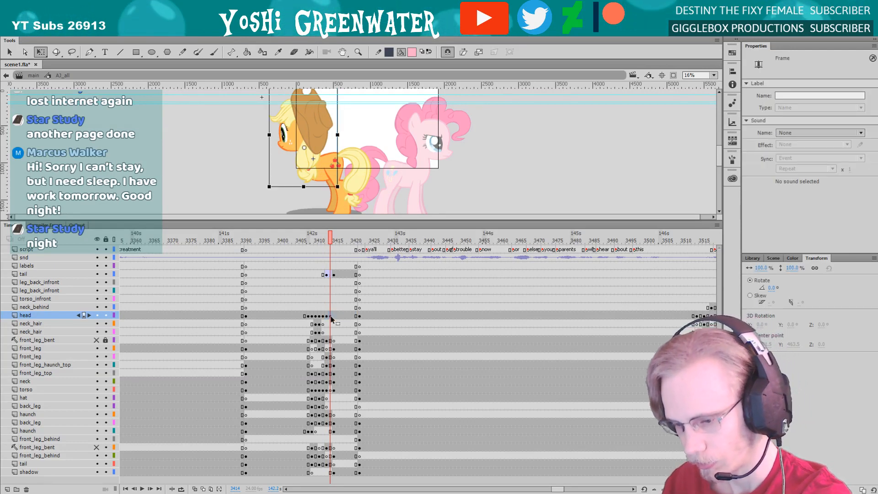
{"action": "right_click", "coordinate": [331, 318]}
{"action": "left_click", "coordinate": [361, 147]}
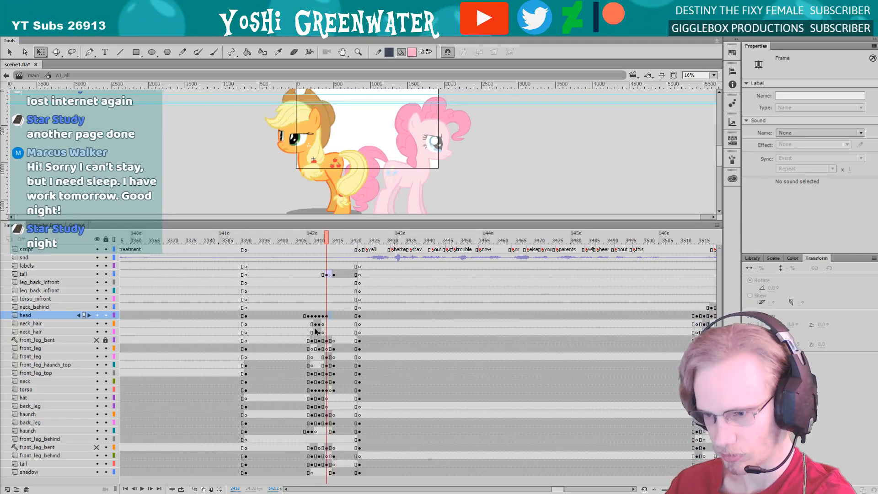
Review the orange pony's head movement frame by frame from frame 3405 to 3415, and return to frame 3413
{"action": "left_click", "coordinate": [298, 300]}
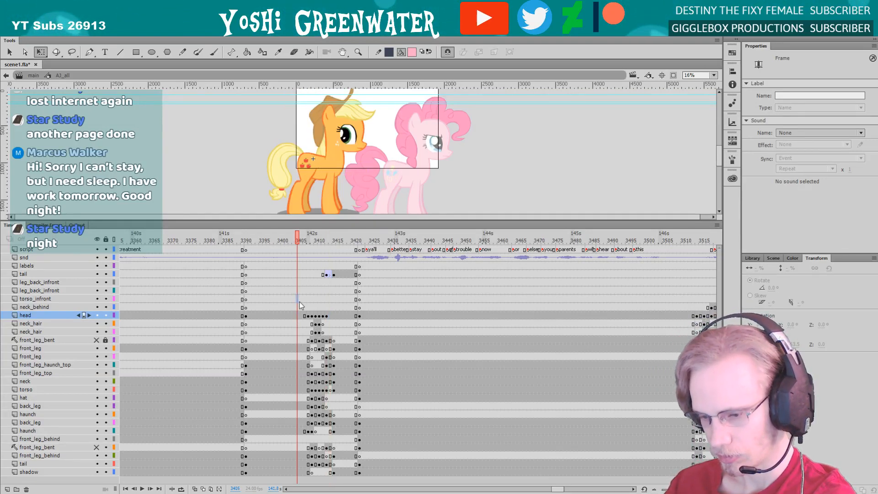
{"action": "left_click", "coordinate": [308, 316]}
{"action": "key", "text": "period"}
{"action": "key", "text": "period"}
{"action": "key", "text": "period"}
{"action": "key", "text": "period"}
{"action": "key", "text": "period"}
{"action": "key", "text": "period"}
{"action": "key", "text": "period"}
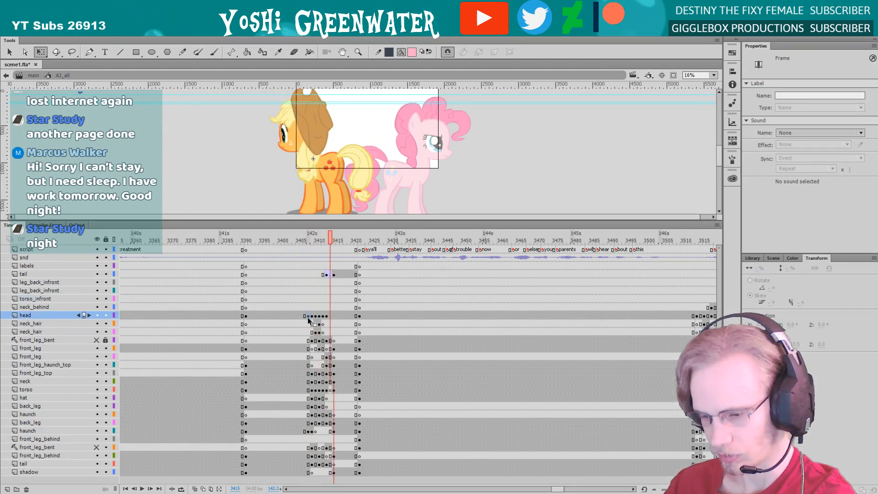
{"action": "key", "text": "comma"}
{"action": "key", "text": "comma"}
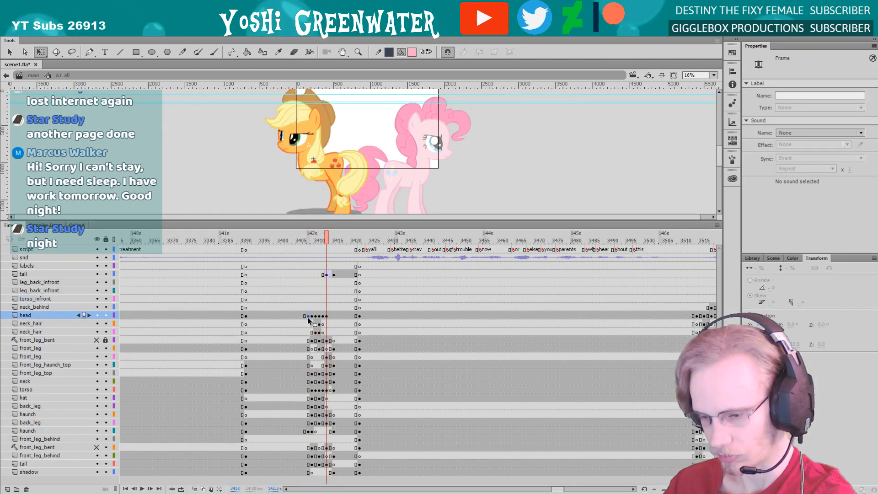
Select the orange pony's head at frame 3413, save the scene file and deselect the head
{"action": "left_click", "coordinate": [297, 147]}
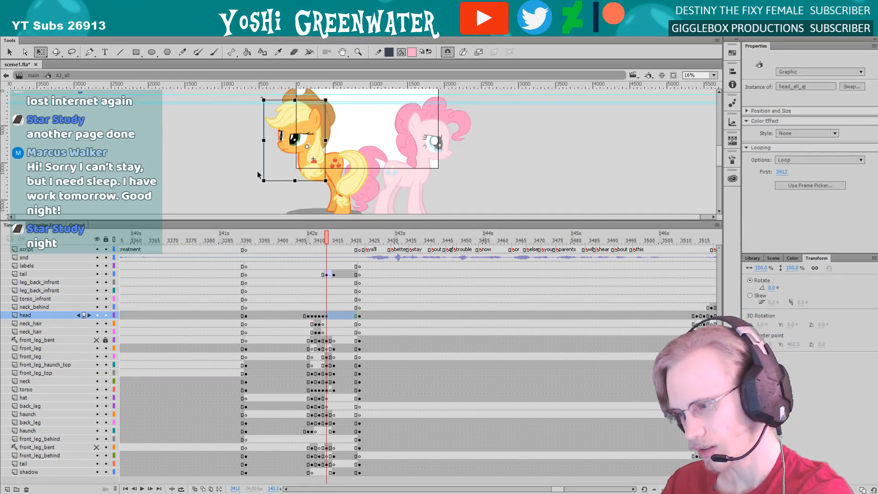
{"action": "left_click_drag", "start_coordinate": [237, 172], "coordinate": [237, 170]}
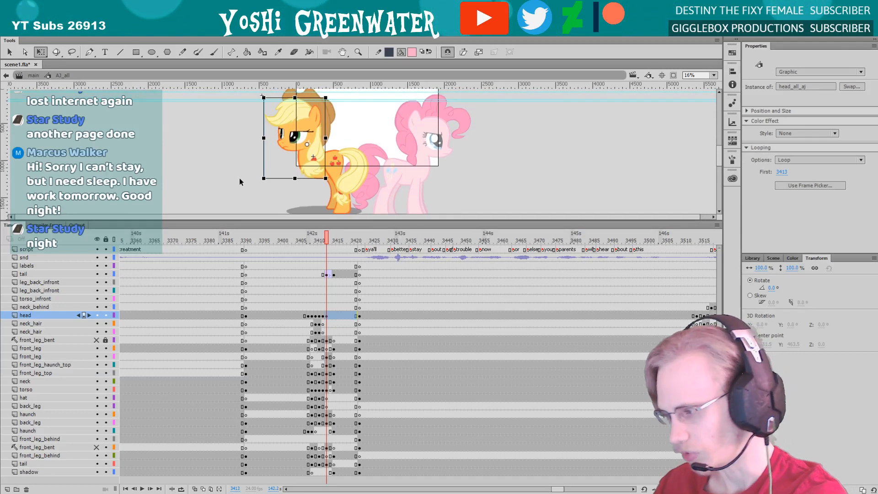
{"action": "key", "text": "ctrl+s"}
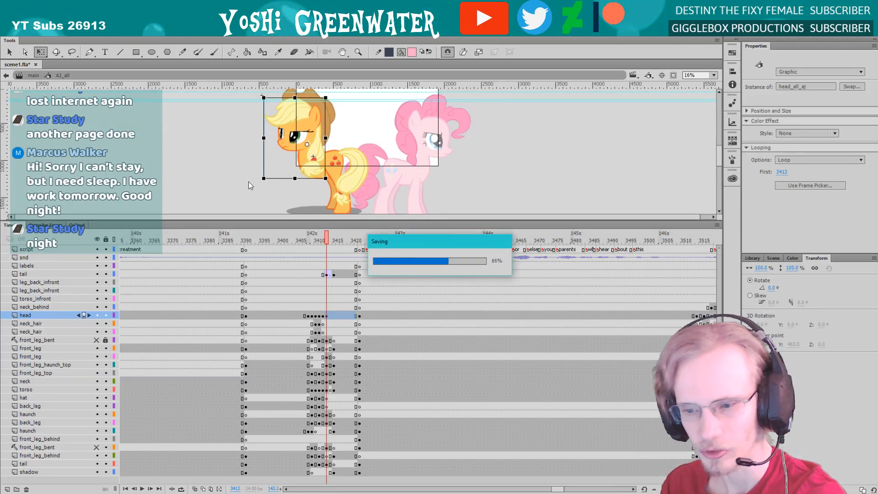
{"action": "left_click_drag", "start_coordinate": [227, 221], "coordinate": [227, 222]}
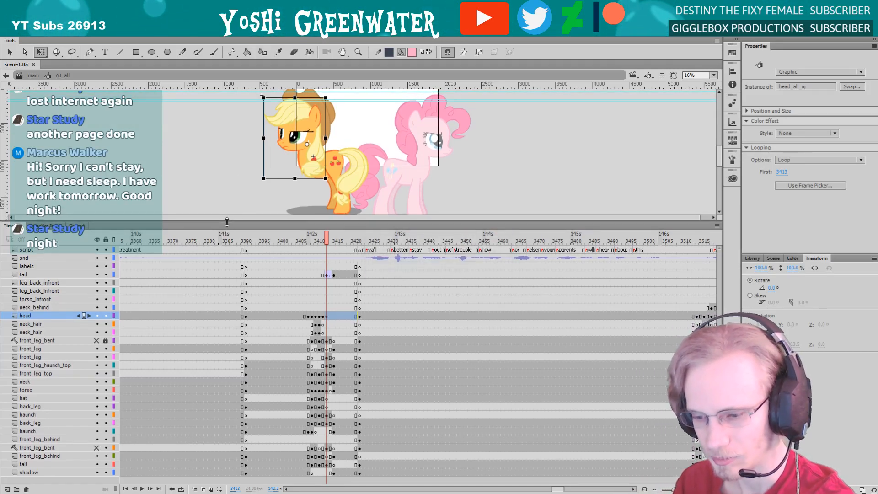
{"action": "left_click", "coordinate": [226, 208]}
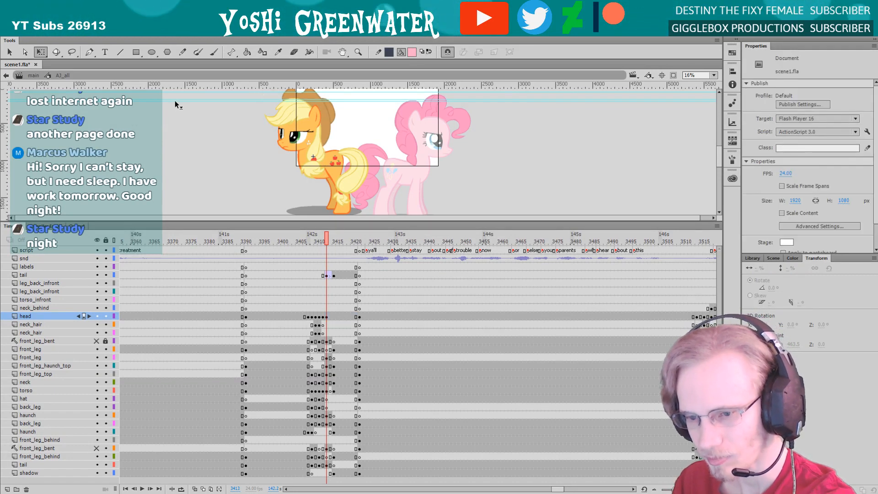
Examine the orange pony's legs, tail and shadow up close at frame 3414
{"action": "left_click_drag", "start_coordinate": [174, 101], "coordinate": [172, 65]}
{"action": "left_click_drag", "start_coordinate": [173, 100], "coordinate": [191, 112]}
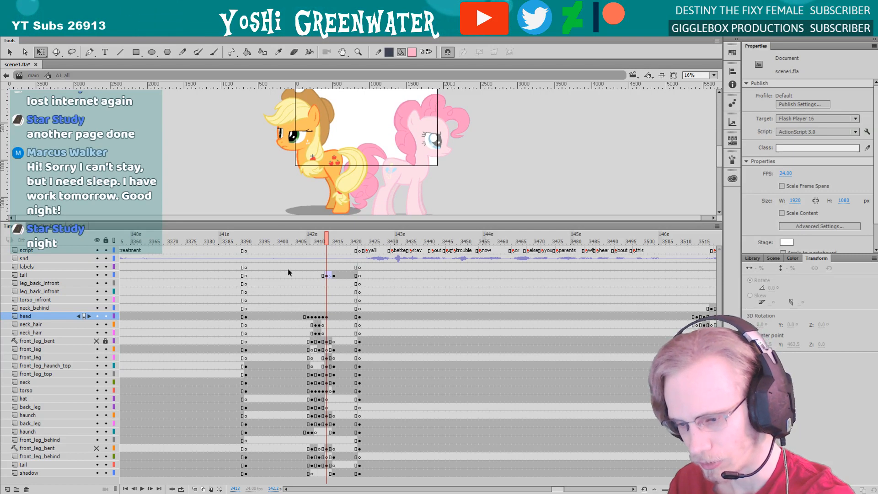
{"action": "key", "text": "."}
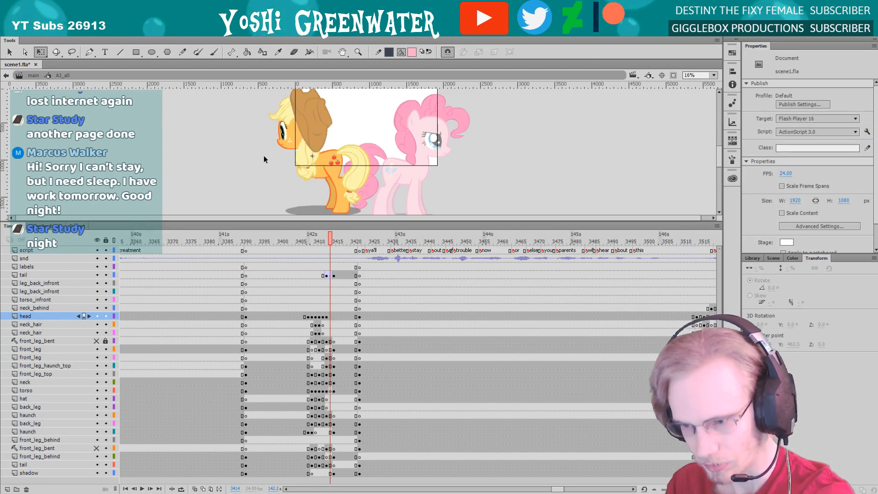
{"action": "key", "text": "z"}
{"action": "left_click_drag", "start_coordinate": [261, 98], "coordinate": [457, 203]}
{"action": "left_click_drag", "start_coordinate": [276, 185], "coordinate": [276, 178]}
{"action": "key", "text": "q"}
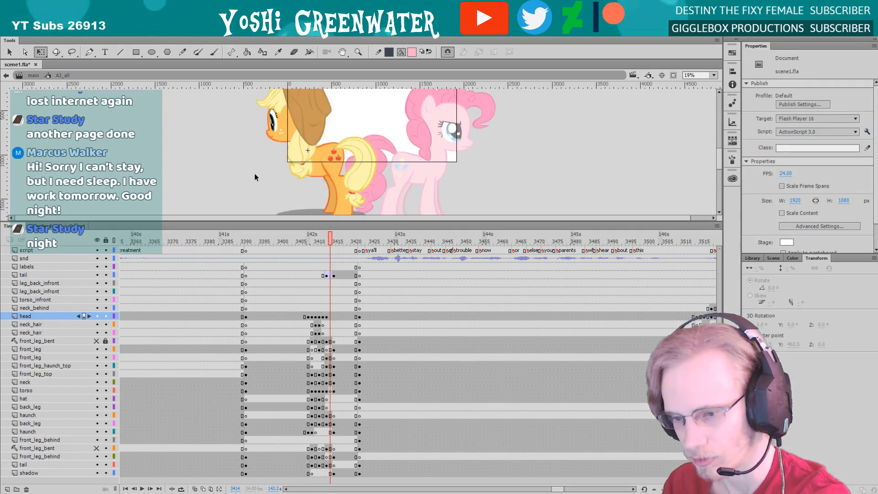
{"action": "left_click_drag", "start_coordinate": [254, 223], "coordinate": [254, 225]}
{"action": "left_click_drag", "start_coordinate": [256, 190], "coordinate": [259, 178]}
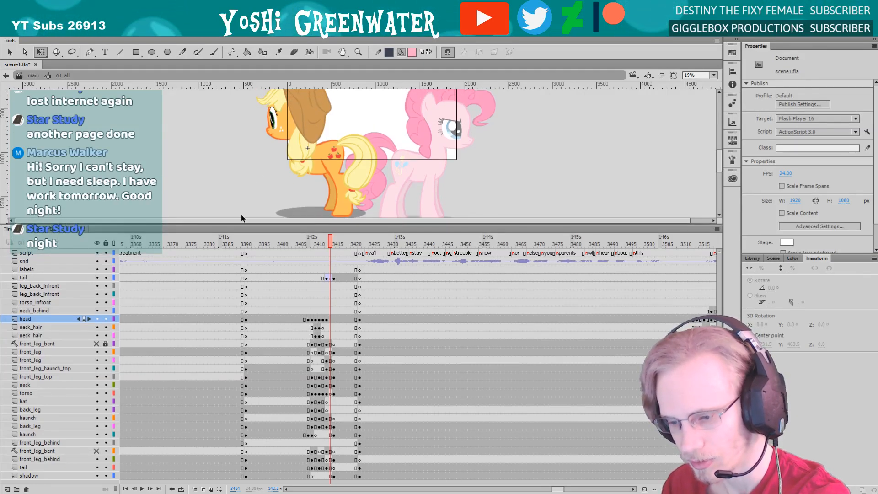
{"action": "key", "text": "."}
{"action": "key", "text": "."}
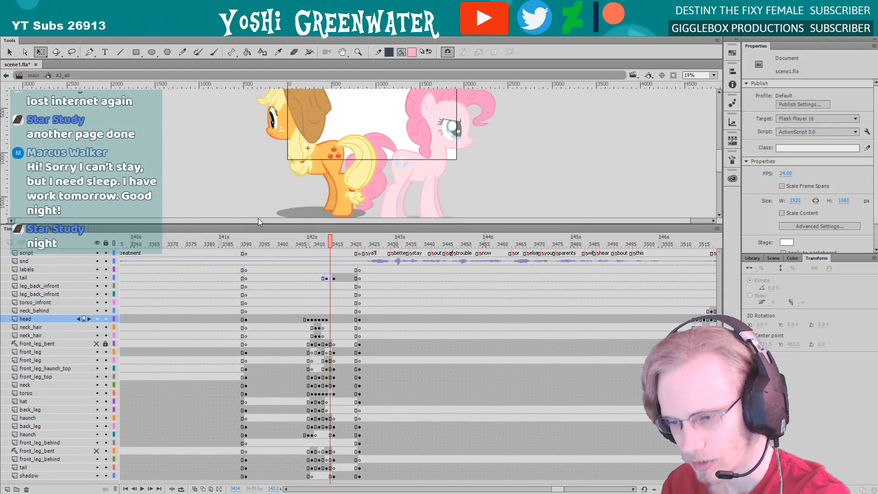
Clear the frame 3415 keyframes on all layers from front_leg_bent down to shadow, and step back to frame 3413
{"action": "left_click", "coordinate": [337, 201]}
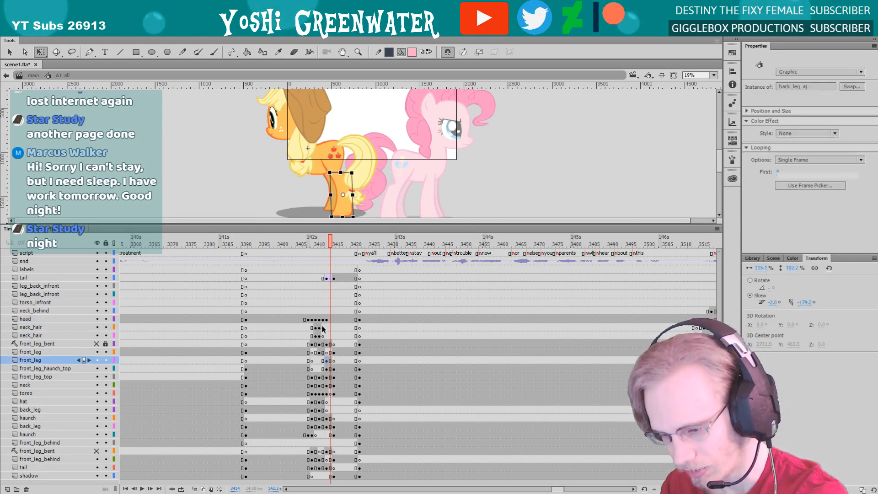
{"action": "left_click_drag", "start_coordinate": [334, 344], "coordinate": [334, 476]}
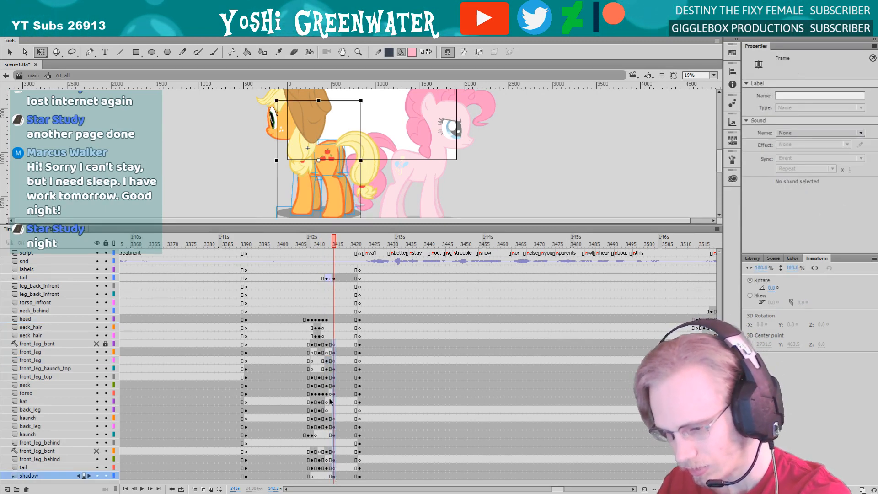
{"action": "right_click", "coordinate": [334, 346]}
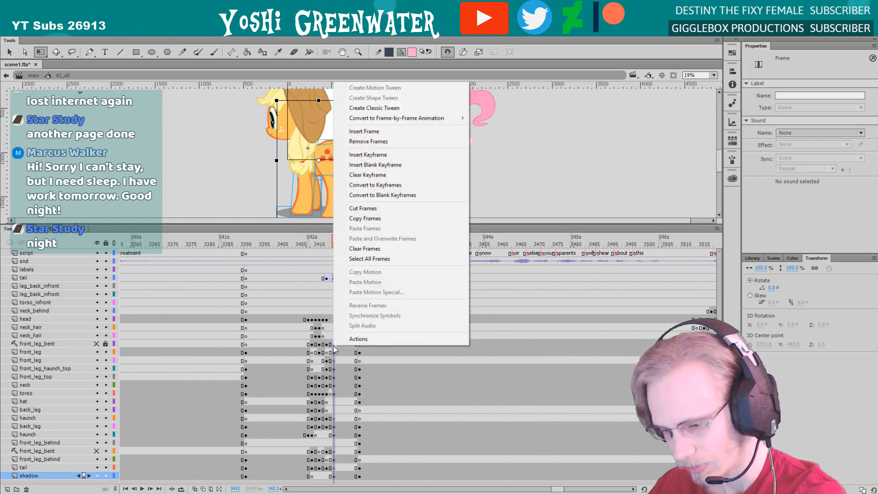
{"action": "left_click", "coordinate": [362, 183]}
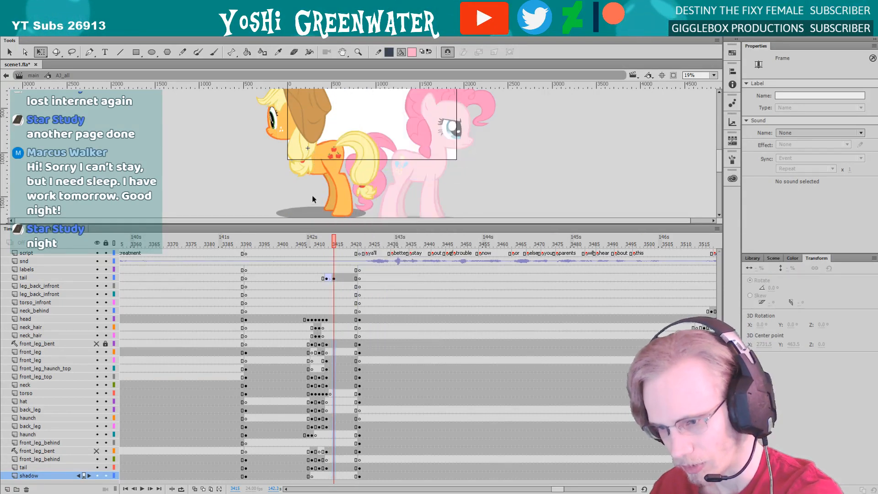
{"action": "left_click", "coordinate": [263, 194]}
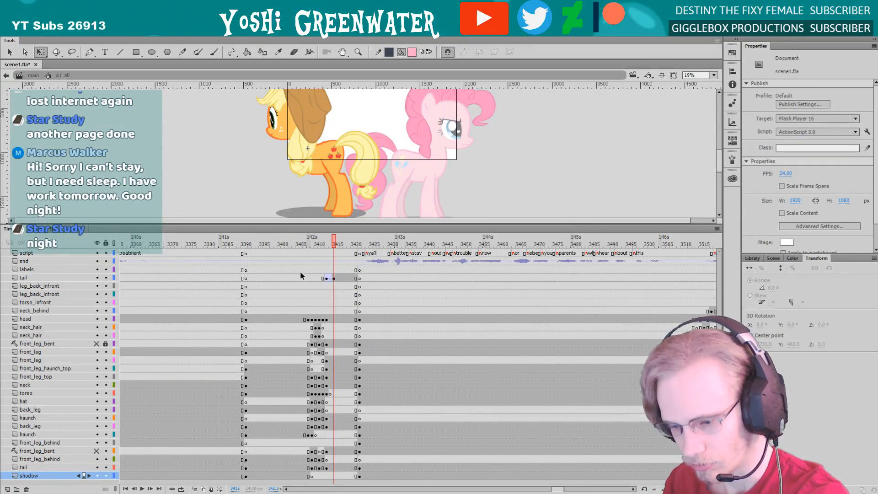
{"action": "key", "text": "q"}
{"action": "key", "text": "comma"}
{"action": "key", "text": "comma"}
{"action": "key", "text": "comma"}
{"action": "key", "text": "comma"}
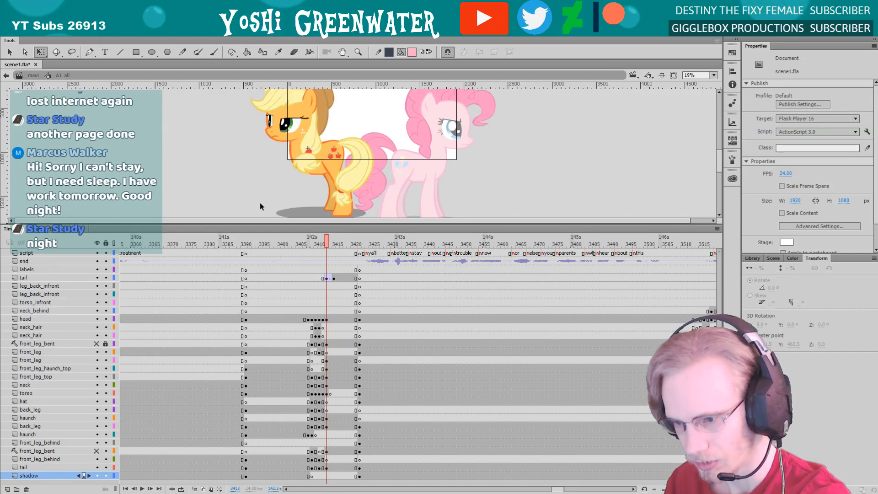
Check the orange pony's tail and hind legs from frame 3413 to 3416 and save the scene file
{"action": "key", "text": "period"}
{"action": "key", "text": "period"}
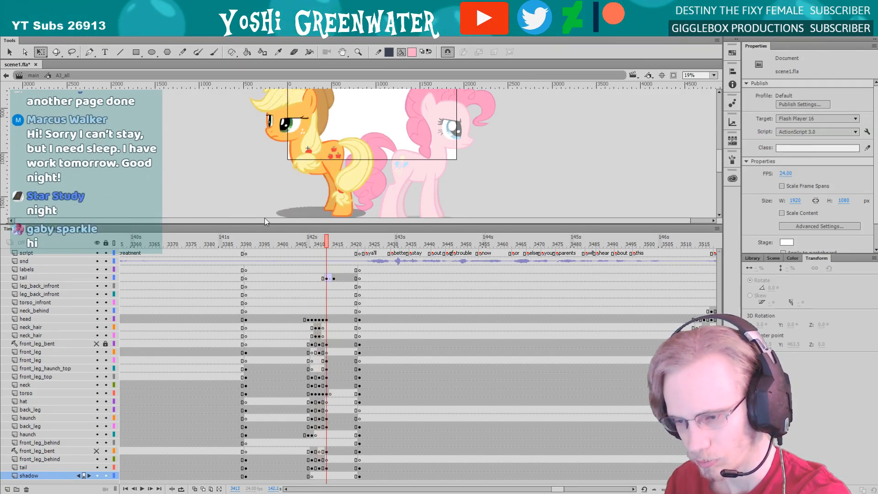
{"action": "left_click_drag", "start_coordinate": [252, 224], "coordinate": [267, 224]}
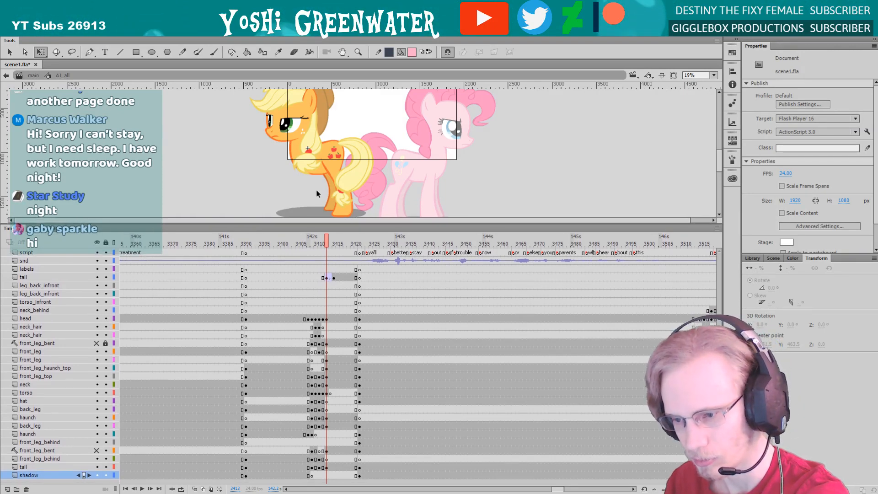
{"action": "left_click", "coordinate": [342, 196]}
{"action": "key", "text": "period"}
{"action": "key", "text": "period"}
{"action": "key", "text": "period"}
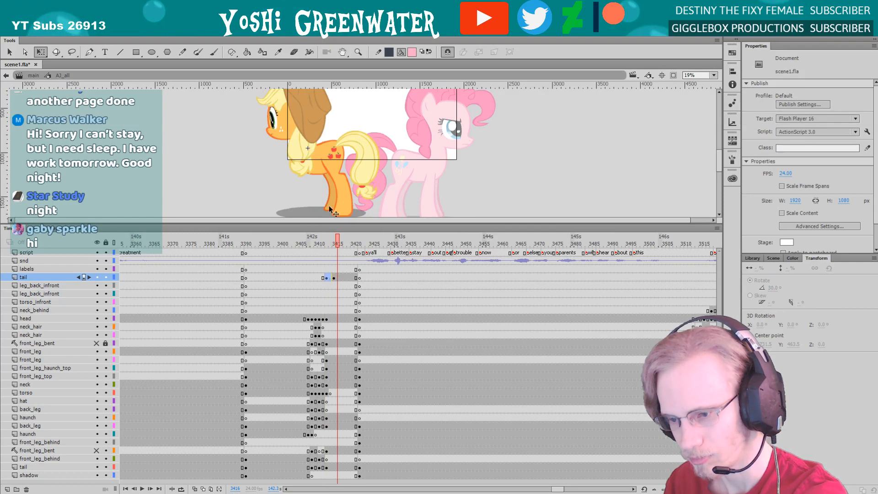
{"action": "left_click", "coordinate": [361, 183]}
{"action": "left_click_drag", "start_coordinate": [290, 226], "coordinate": [291, 224]}
{"action": "key", "text": "Escape"}
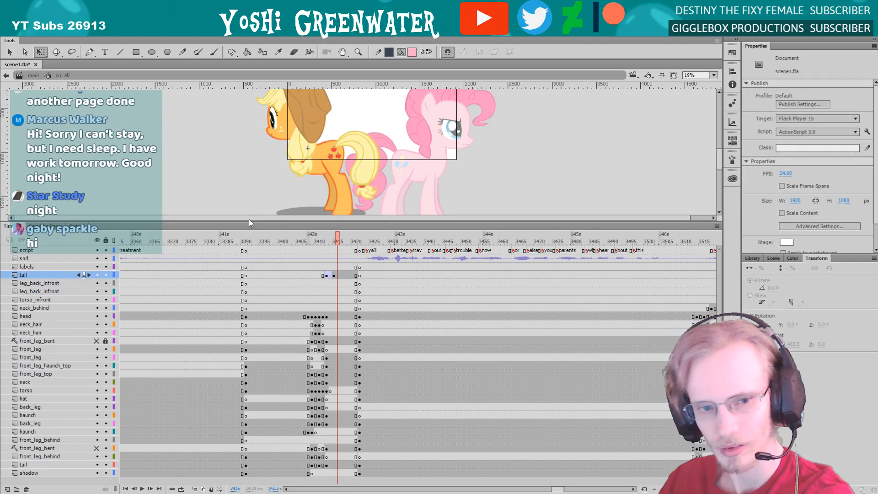
{"action": "key", "text": "ctrl+s"}
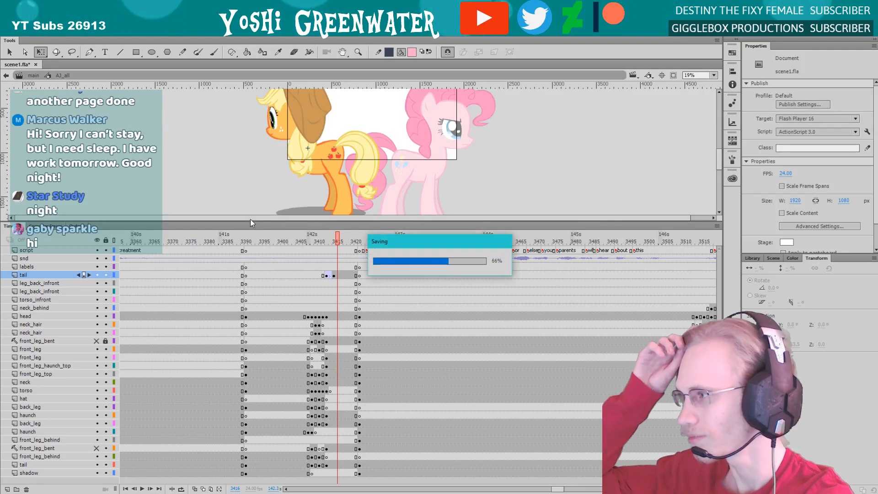
Move the tail keyframes at frames 3413 to 3415 from the upper tail layer down to the shadow layer
{"action": "left_click", "coordinate": [364, 178]}
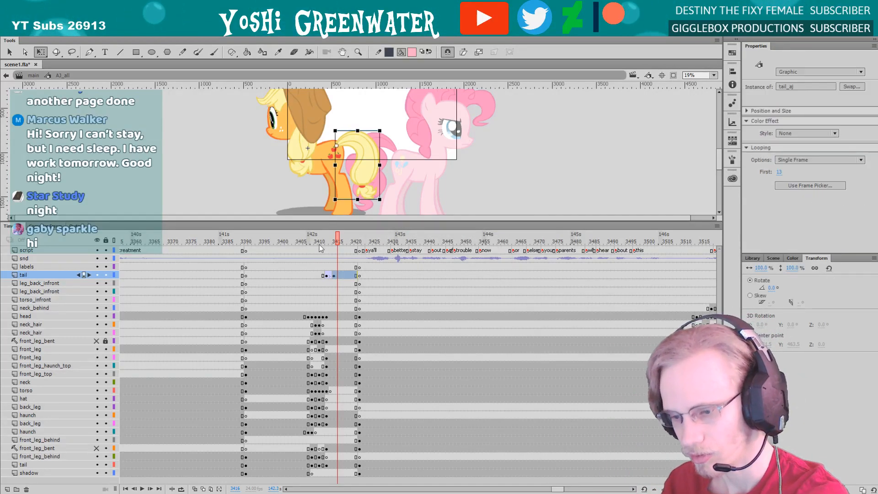
{"action": "left_click", "coordinate": [331, 278]}
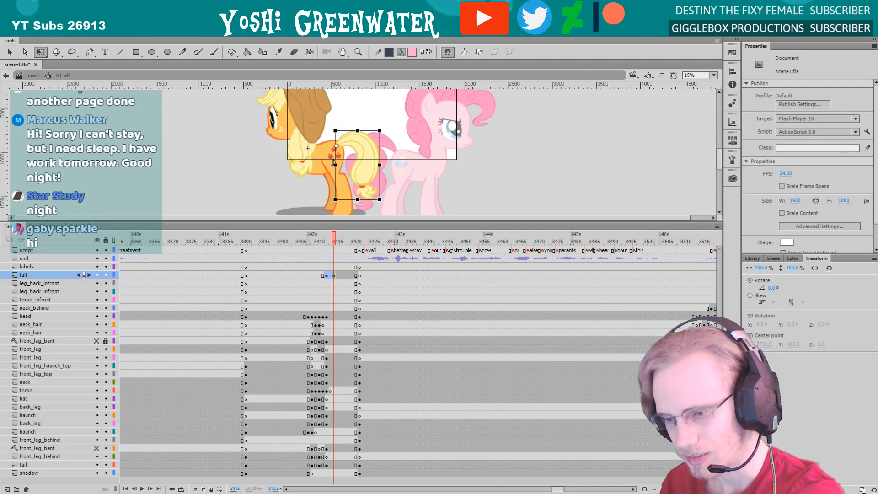
{"action": "left_click", "coordinate": [280, 239]}
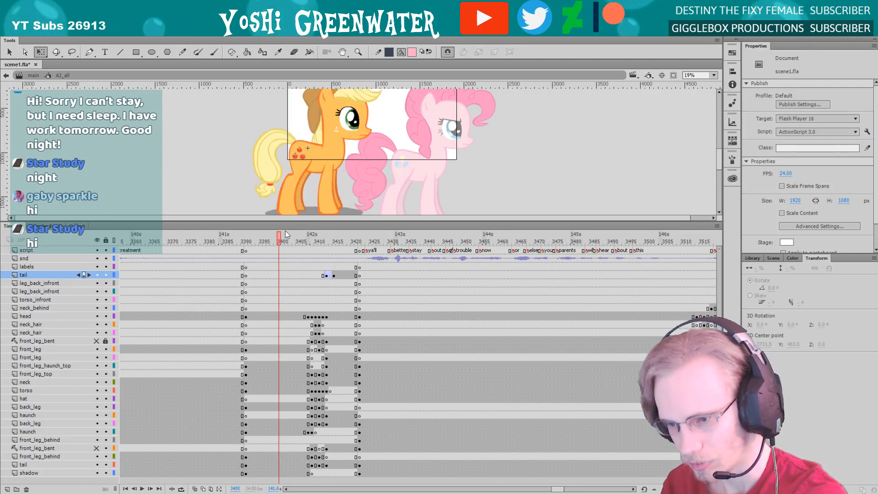
{"action": "left_click", "coordinate": [277, 172]}
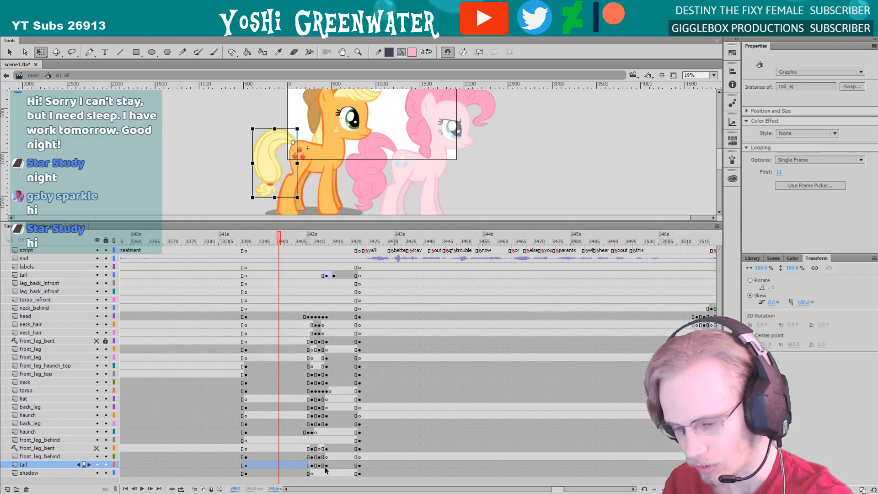
{"action": "left_click_drag", "start_coordinate": [330, 277], "coordinate": [328, 473]}
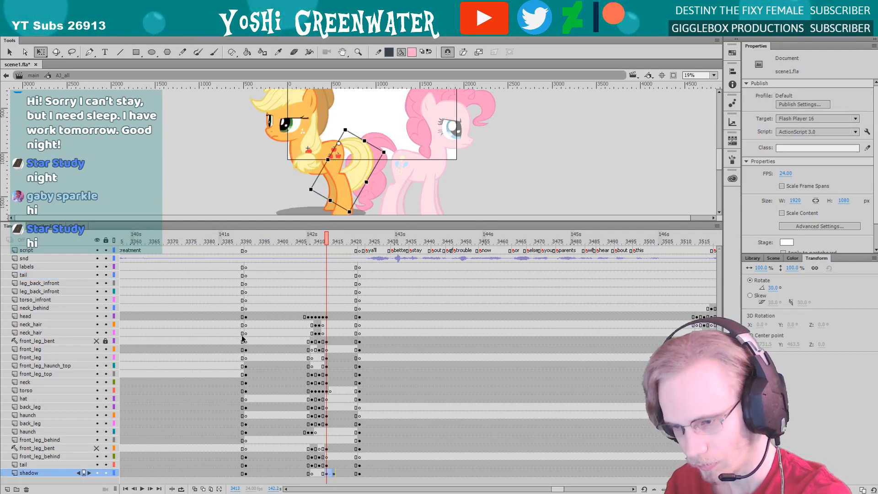
Compare the tail's pose across the neighbouring frames and rotate the tail at frame 3413 to about 10.5 degrees
{"action": "key", "text": "comma"}
{"action": "key", "text": "comma"}
{"action": "key", "text": "comma"}
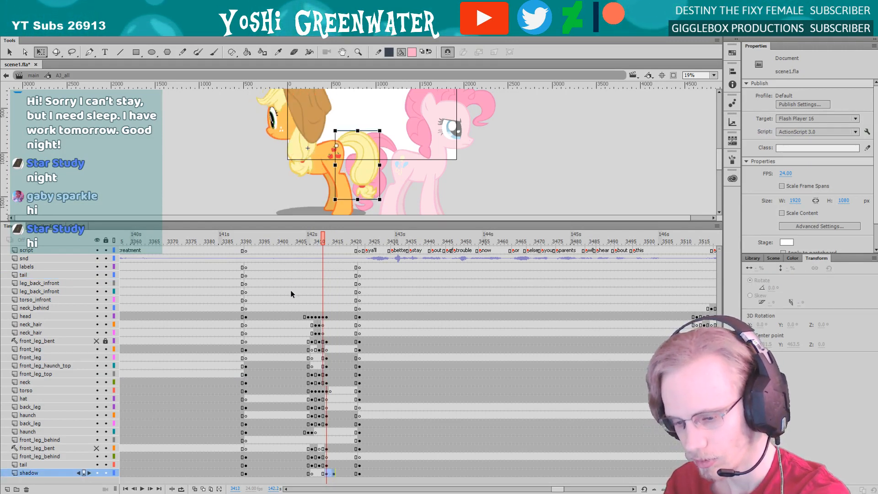
{"action": "key", "text": "period"}
{"action": "key", "text": "period"}
{"action": "key", "text": "period"}
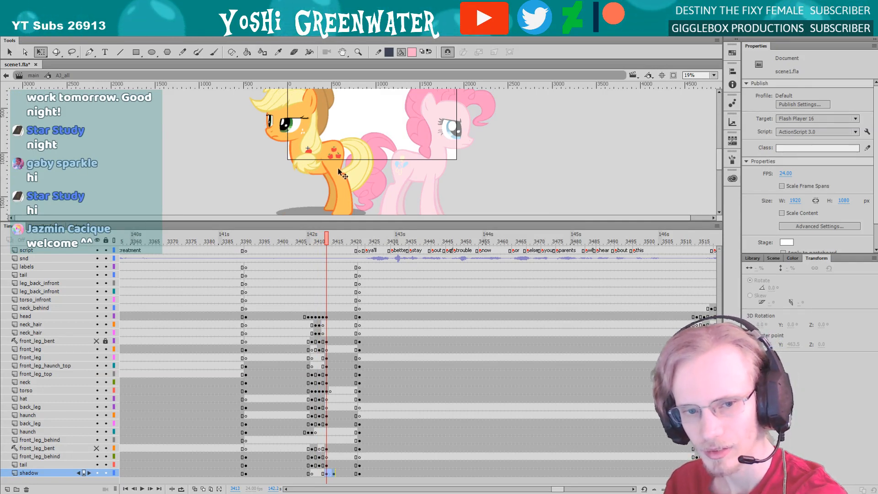
{"action": "left_click", "coordinate": [320, 201]}
{"action": "left_click_drag", "start_coordinate": [309, 193], "coordinate": [300, 208]}
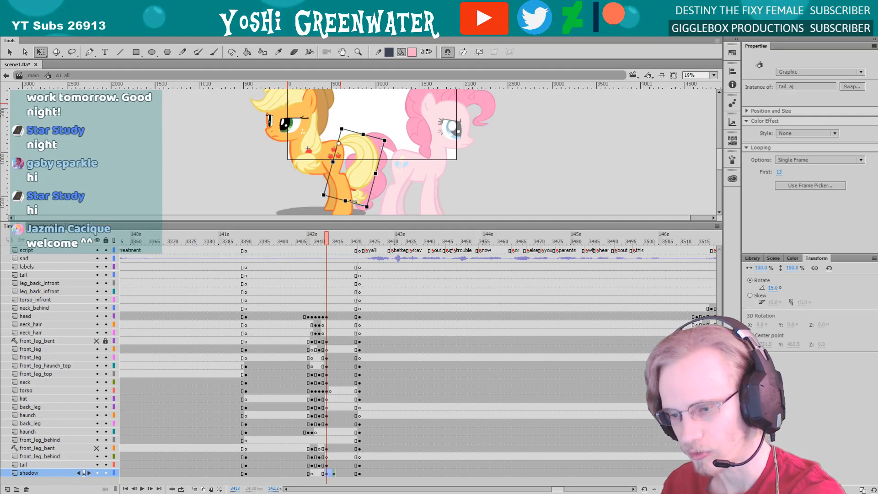
{"action": "left_click_drag", "start_coordinate": [368, 211], "coordinate": [372, 209]}
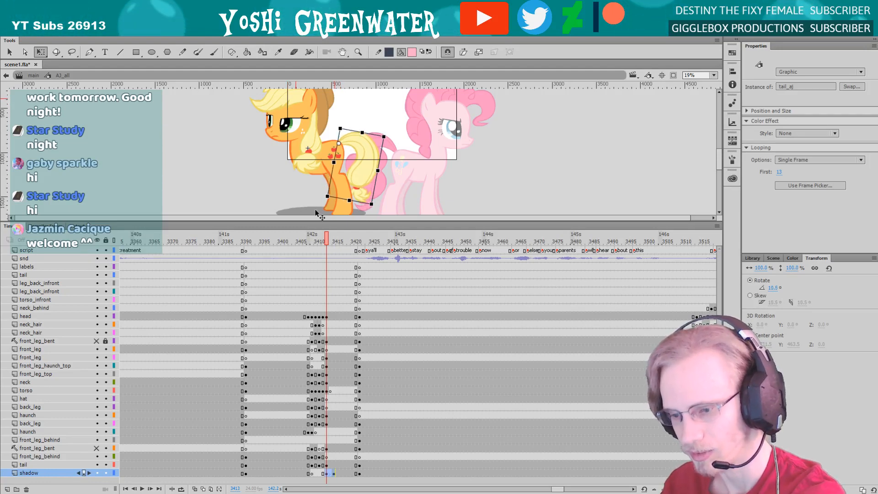
Nudge the orange pony's tail slightly at frame 3416 to fit its rear, and check the pose on the enlarged stage
{"action": "left_click", "coordinate": [338, 235]}
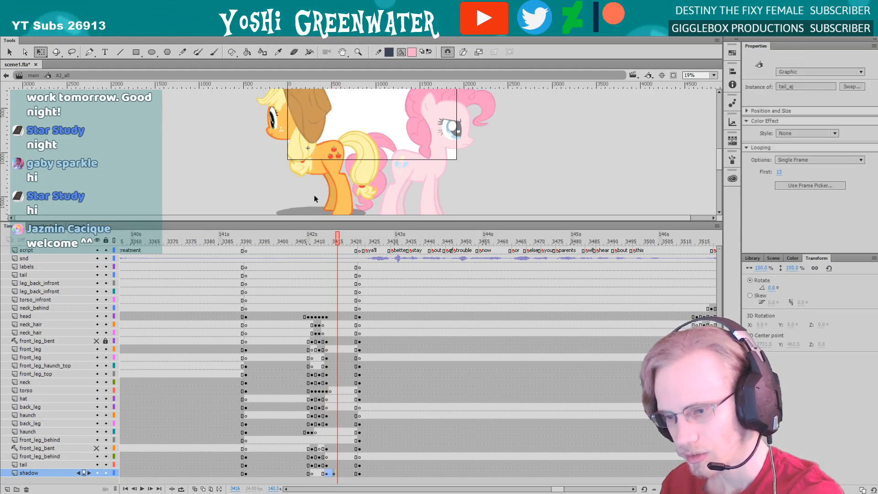
{"action": "left_click", "coordinate": [348, 175]}
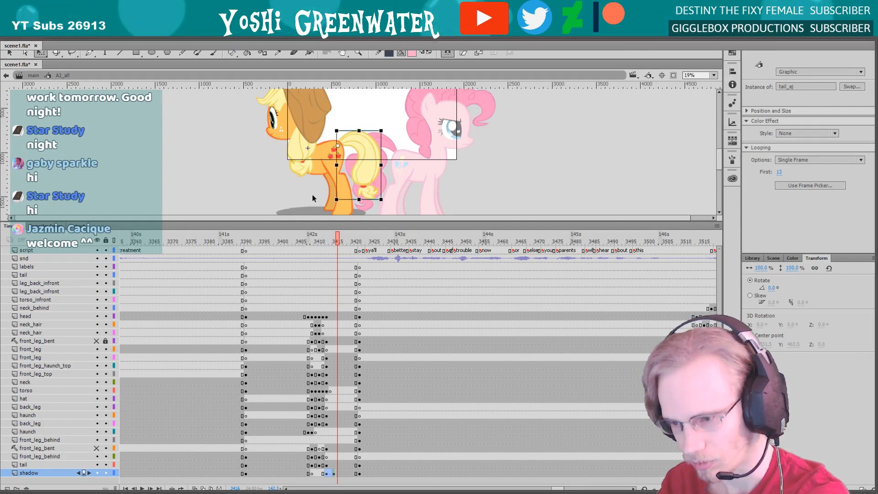
{"action": "key", "text": "F4"}
{"action": "scroll", "coordinate": [354, 217], "scroll_direction": "up", "scroll_amount": 3}
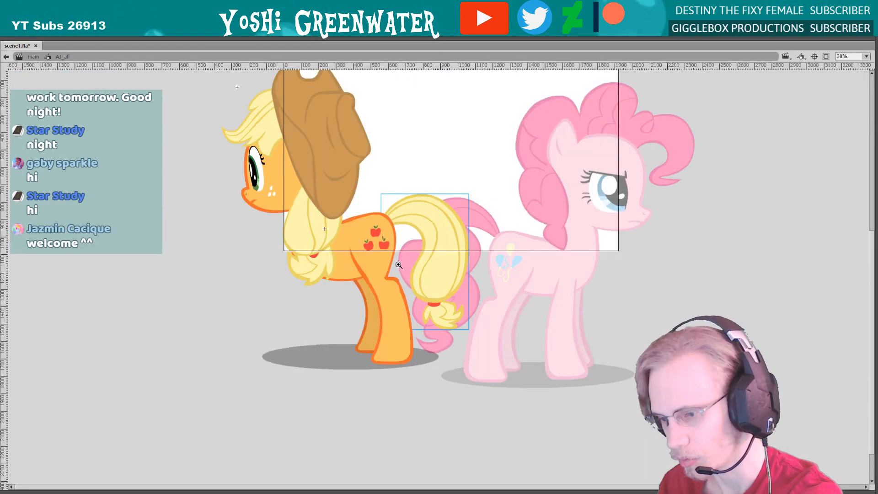
{"action": "left_click_drag", "start_coordinate": [384, 259], "coordinate": [388, 256]}
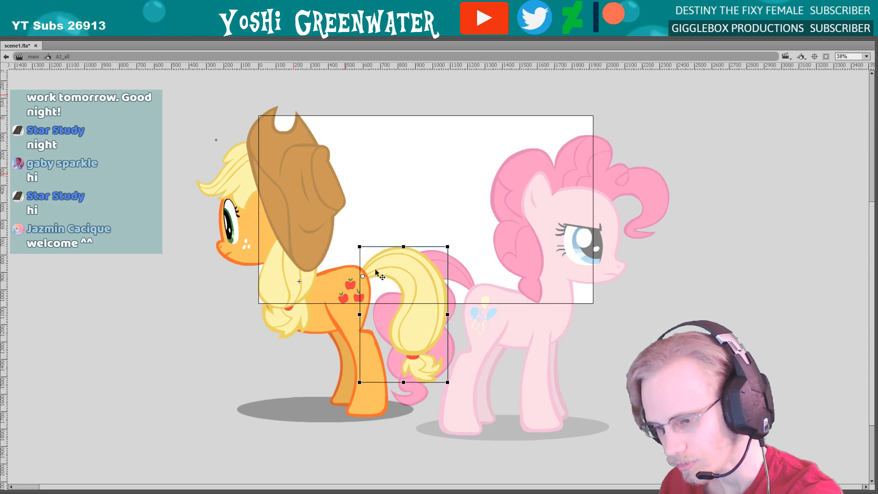
{"action": "left_click", "coordinate": [229, 296]}
{"action": "scroll", "coordinate": [214, 303], "scroll_direction": "up", "scroll_amount": 1}
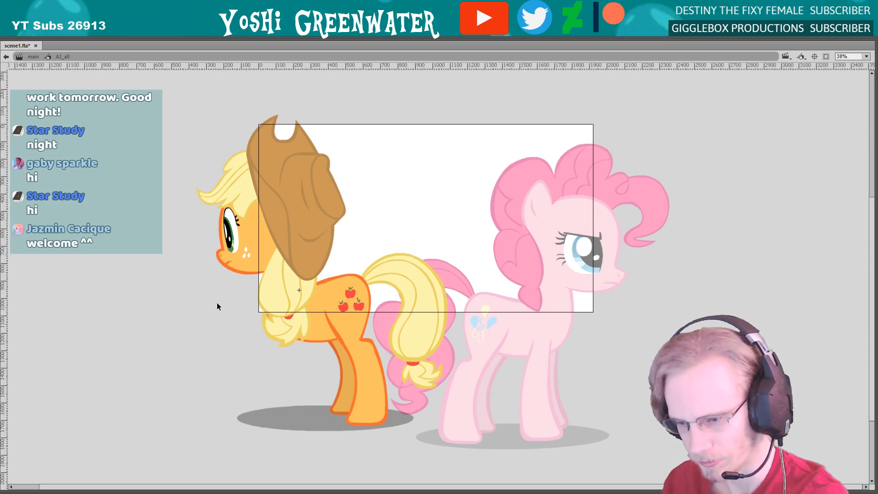
{"action": "key", "text": "F4"}
{"action": "scroll", "coordinate": [245, 195], "scroll_direction": "down", "scroll_amount": 3}
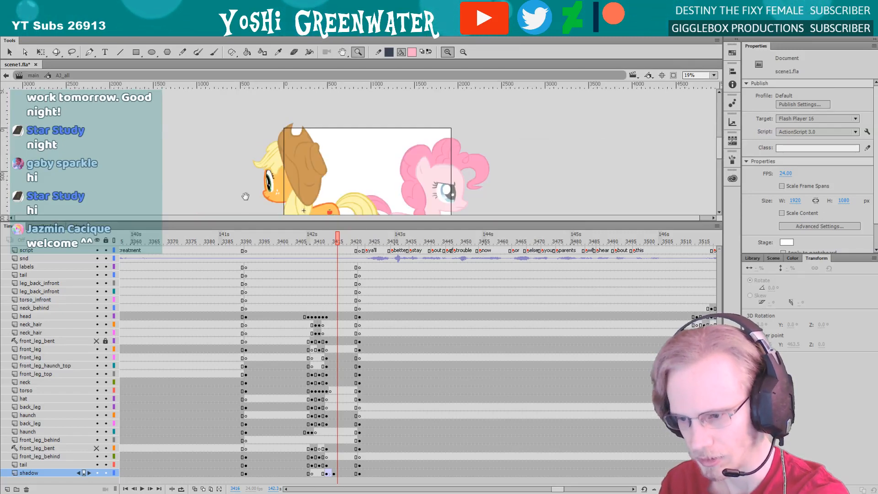
Play the turnaround from frame 3390 and scrub back to frame 3414 to check the motion
{"action": "scroll", "coordinate": [246, 195], "scroll_direction": "down", "scroll_amount": 2}
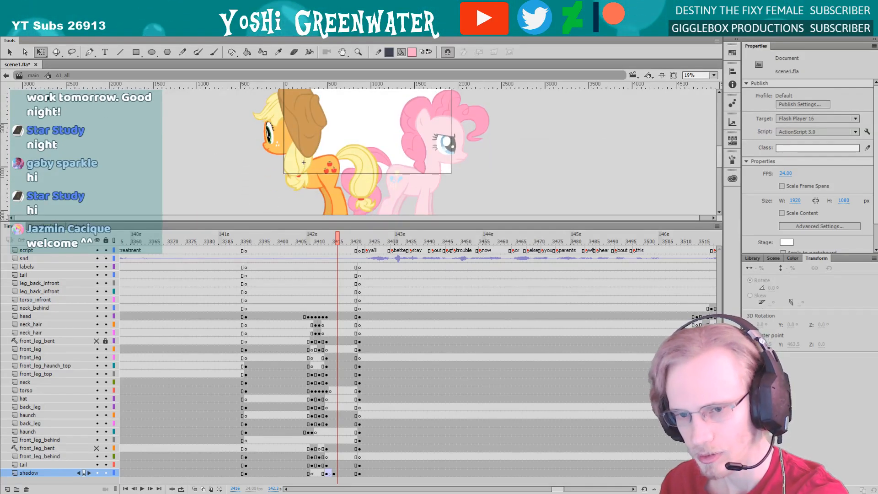
{"action": "left_click_drag", "start_coordinate": [238, 221], "coordinate": [238, 222]}
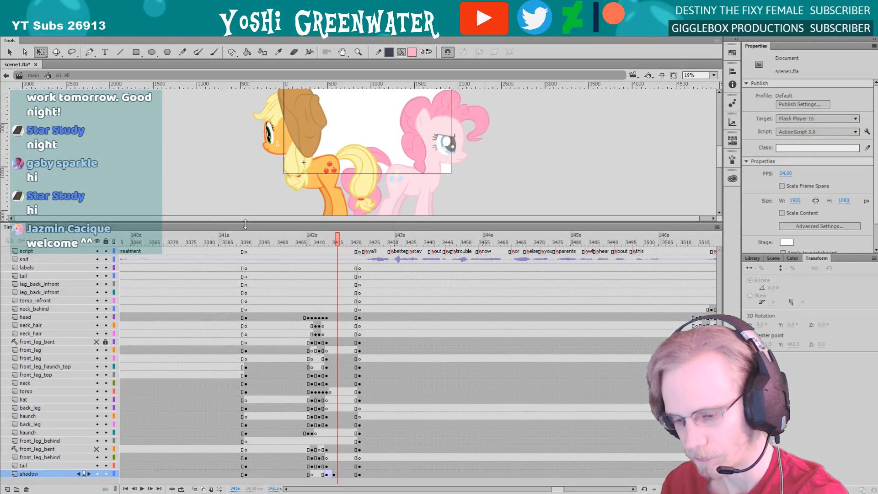
{"action": "left_click", "coordinate": [246, 242]}
{"action": "key", "text": "Return"}
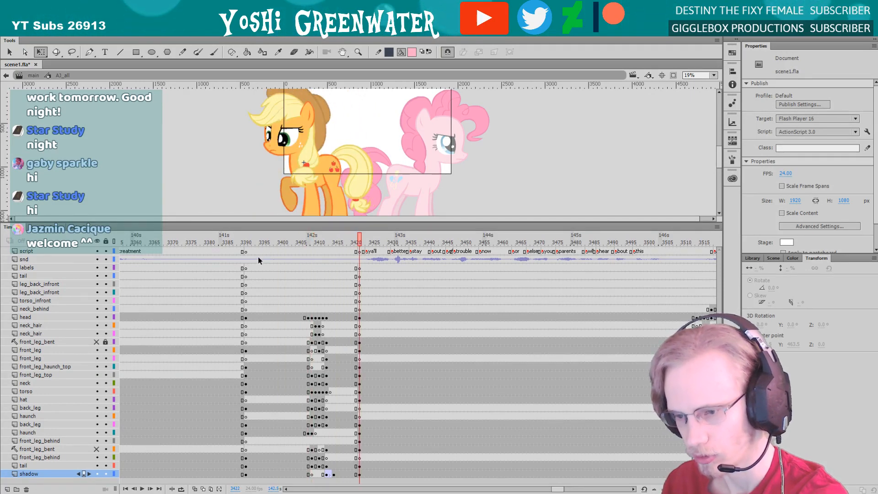
{"action": "left_click_drag", "start_coordinate": [310, 238], "coordinate": [327, 237]}
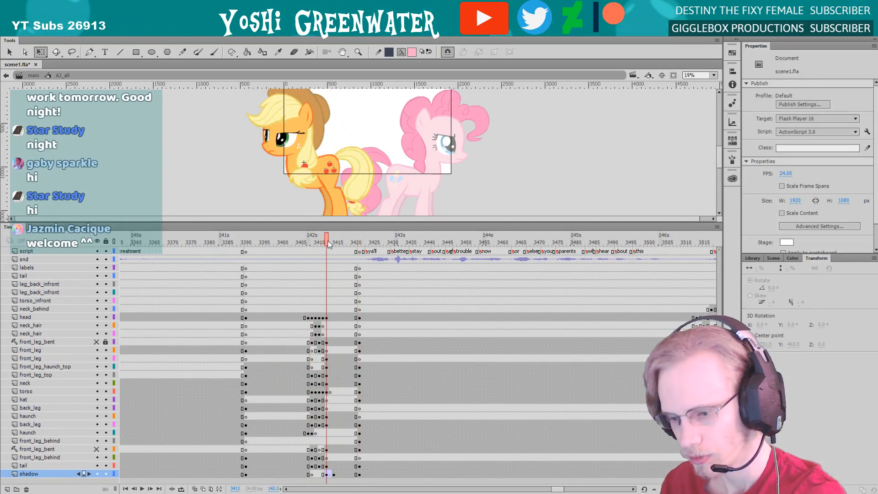
{"action": "key", "text": "period"}
Open the head symbol, examine the reference head pose at frame 12 of its turnaround section, and return to the full pony
{"action": "double_click", "coordinate": [269, 144]}
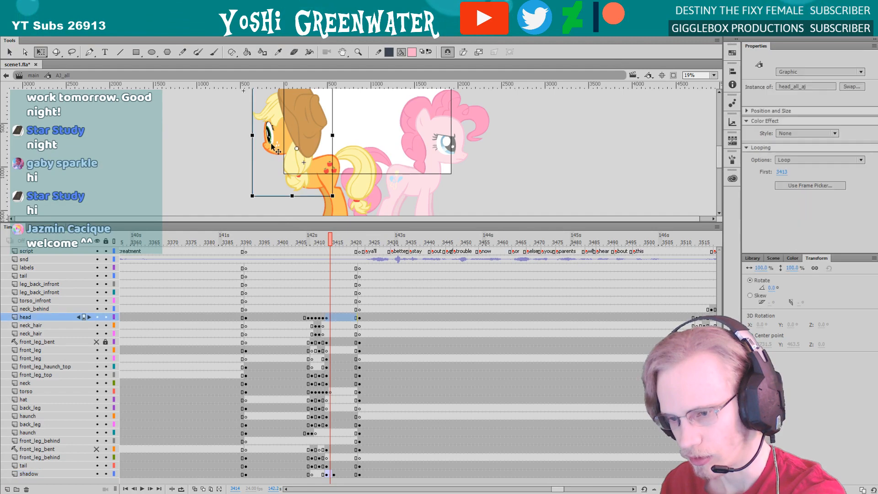
{"action": "left_click_drag", "start_coordinate": [285, 223], "coordinate": [306, 290]}
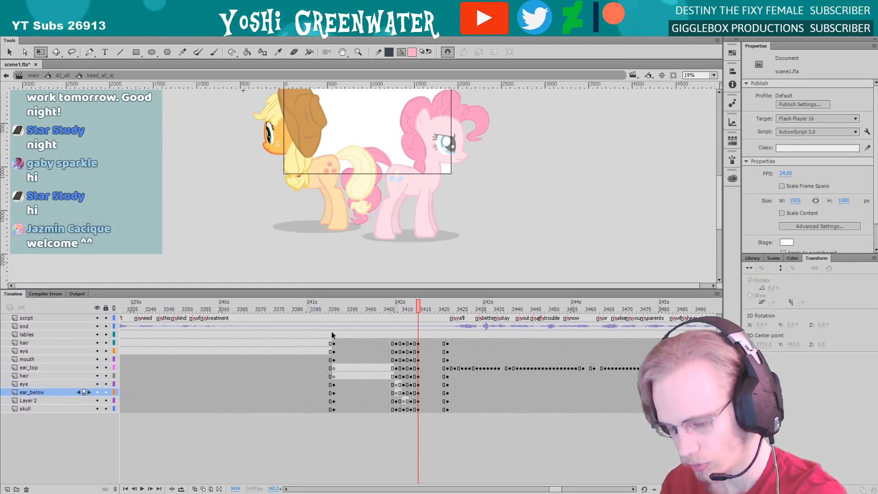
{"action": "key", "text": "Home"}
{"action": "left_click_drag", "start_coordinate": [123, 309], "coordinate": [167, 297]}
{"action": "key", "text": "z"}
{"action": "left_click_drag", "start_coordinate": [244, 100], "coordinate": [297, 211]}
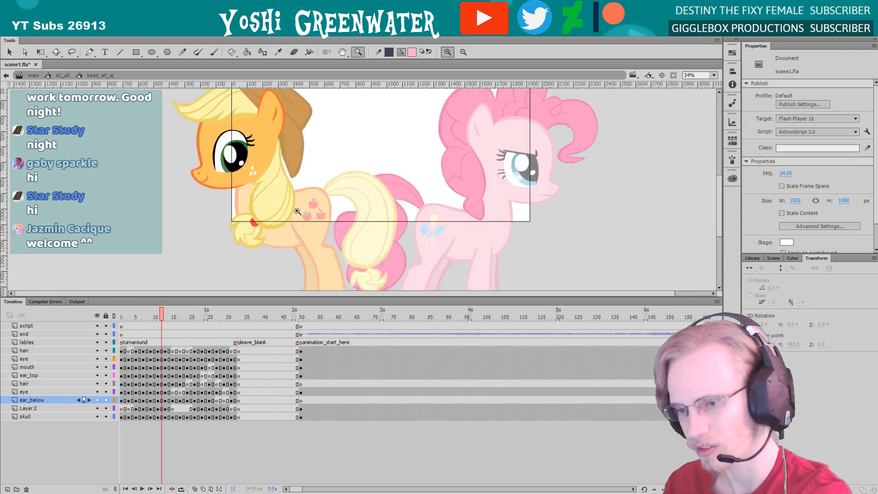
{"action": "double_click", "coordinate": [208, 200]}
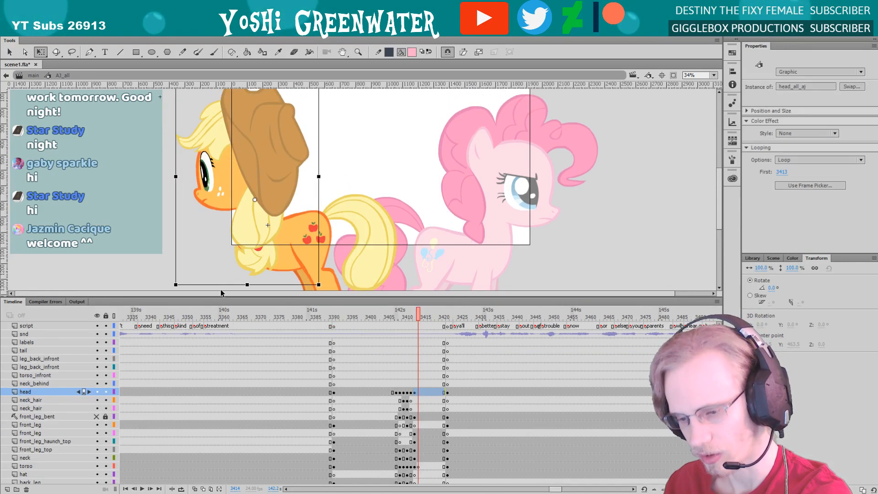
Open the head symbol from frame 3412 and clear the frame 3414 keyframes on its layers
{"action": "key", "text": "comma"}
{"action": "key", "text": "comma"}
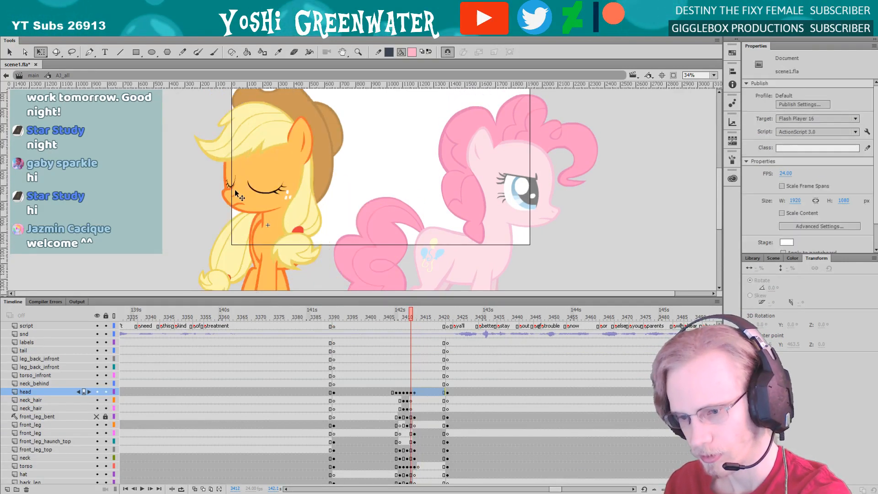
{"action": "left_click", "coordinate": [236, 194]}
{"action": "double_click", "coordinate": [236, 195]}
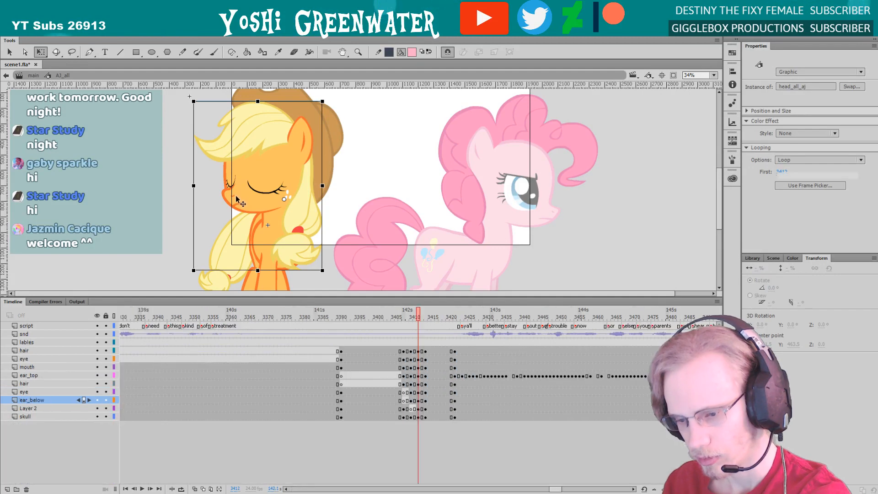
{"action": "key", "text": "period"}
{"action": "key", "text": "period"}
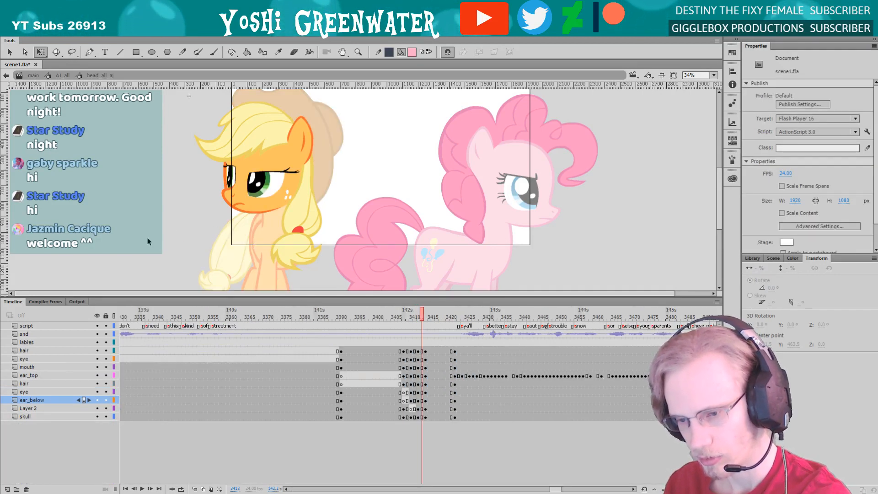
{"action": "right_click", "coordinate": [426, 407]}
{"action": "left_click", "coordinate": [438, 236]}
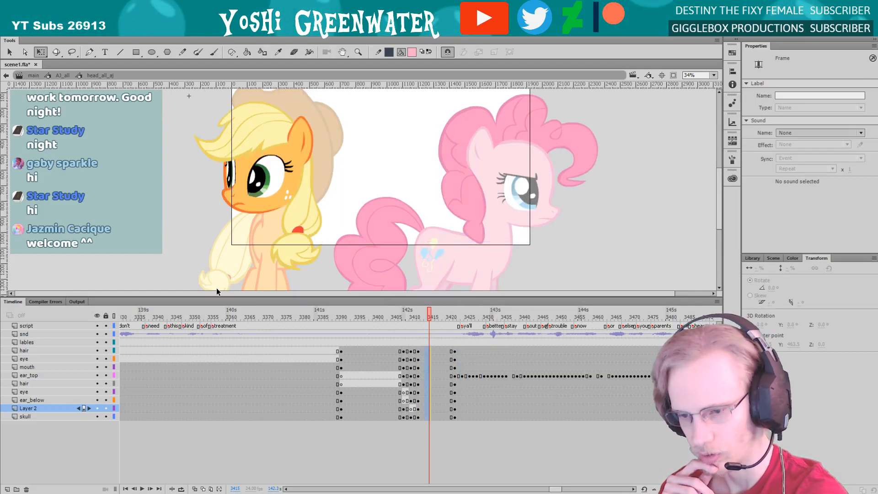
Return to the full pony symbol and check its pose from frame 3412 to 3415
{"action": "double_click", "coordinate": [178, 277]}
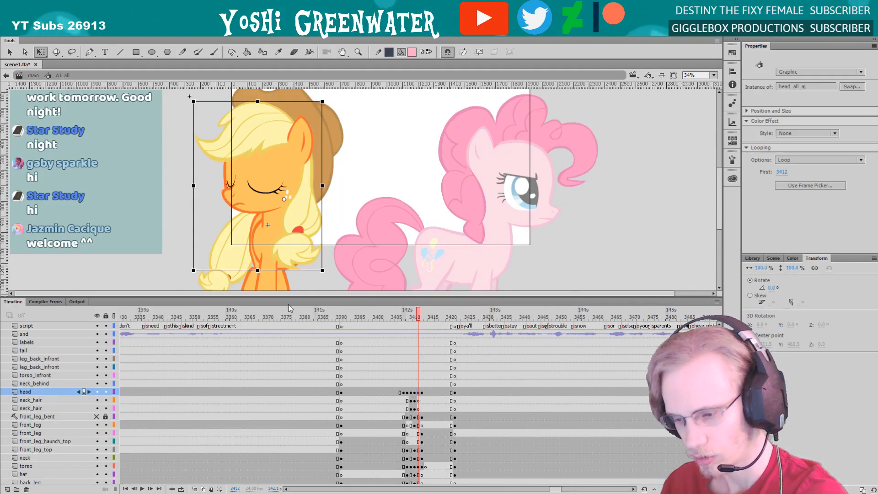
{"action": "key", "text": "period"}
{"action": "key", "text": "period"}
{"action": "key", "text": "period"}
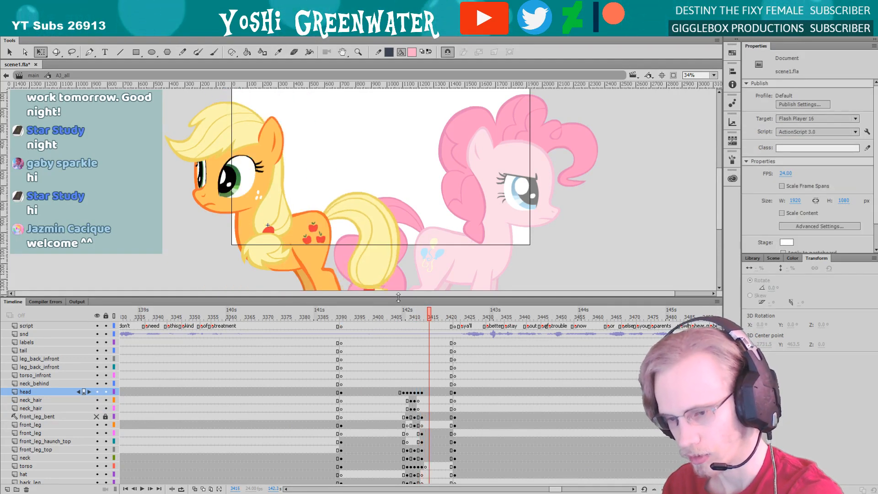
{"action": "scroll", "coordinate": [201, 233], "scroll_direction": "down", "scroll_amount": 2}
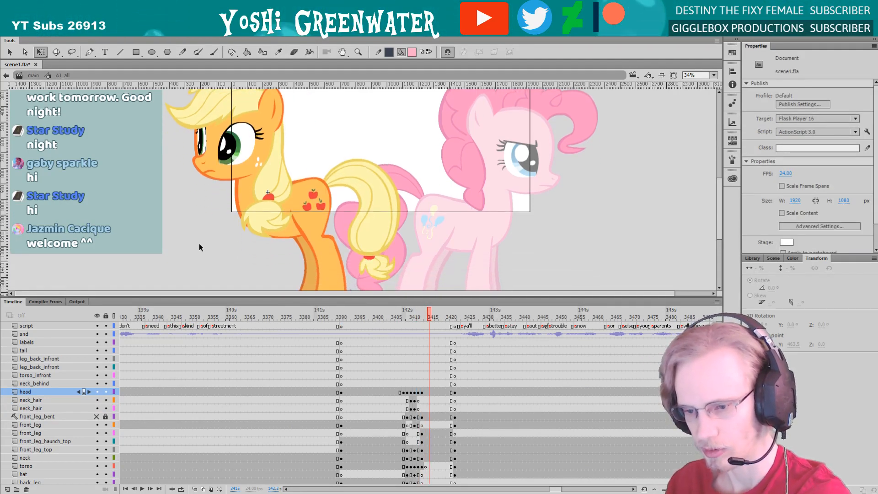
Play the turnaround from frame 3399 and check the scene with the artwork clipped to the stage
{"action": "scroll", "coordinate": [201, 247], "scroll_direction": "up", "scroll_amount": 1}
{"action": "left_click", "coordinate": [369, 315]}
{"action": "key", "text": "Return"}
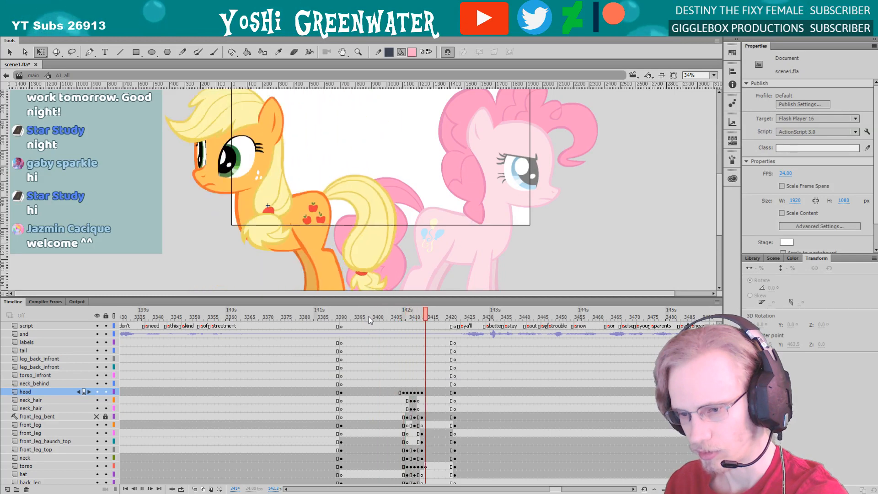
{"action": "key", "text": "Return"}
{"action": "left_click_drag", "start_coordinate": [231, 241], "coordinate": [229, 258]}
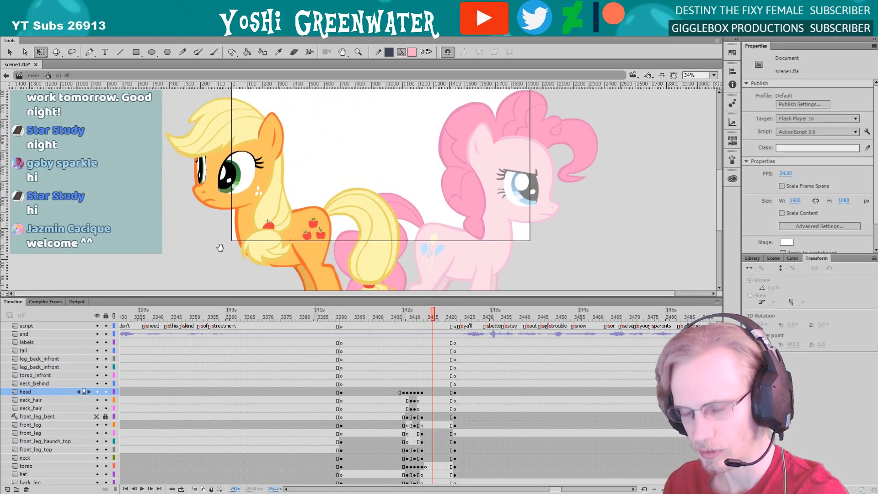
{"action": "key", "text": "ctrl+shift+w"}
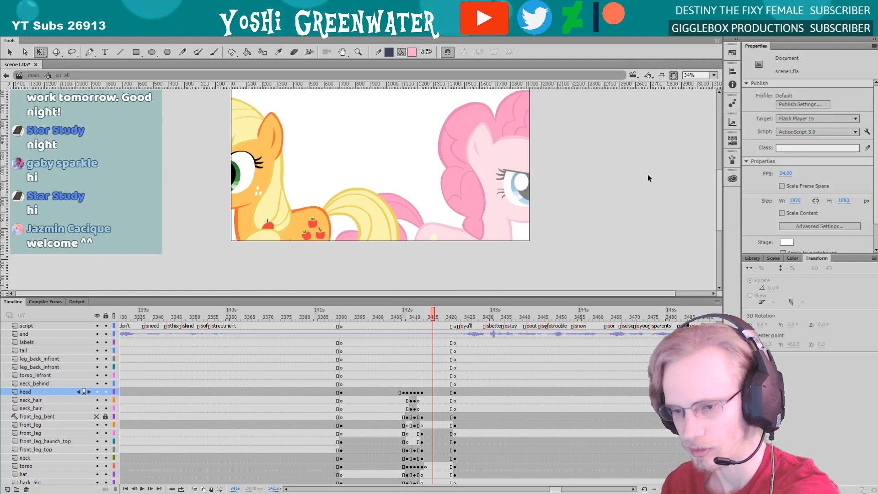
{"action": "left_click", "coordinate": [673, 75]}
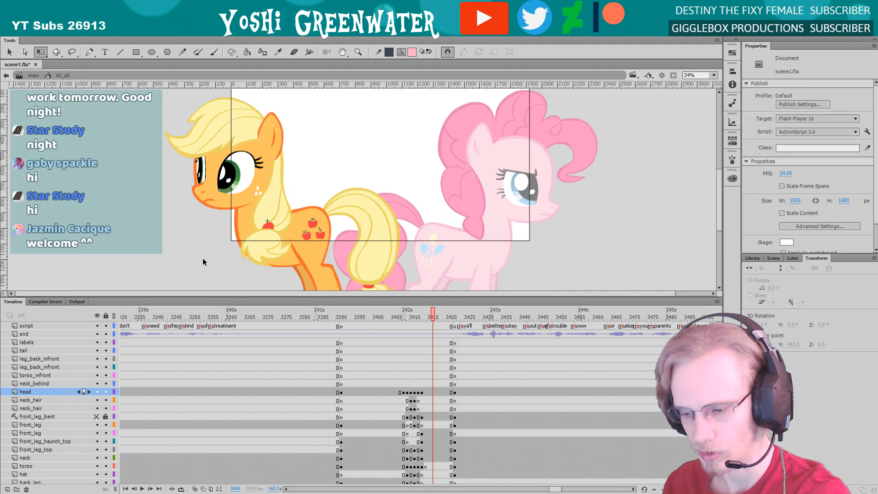
Compare the orange pony's head and hat across frames 3412 to 3414, with all of its layers shown in the timeline
{"action": "left_click_drag", "start_coordinate": [250, 297], "coordinate": [263, 223]}
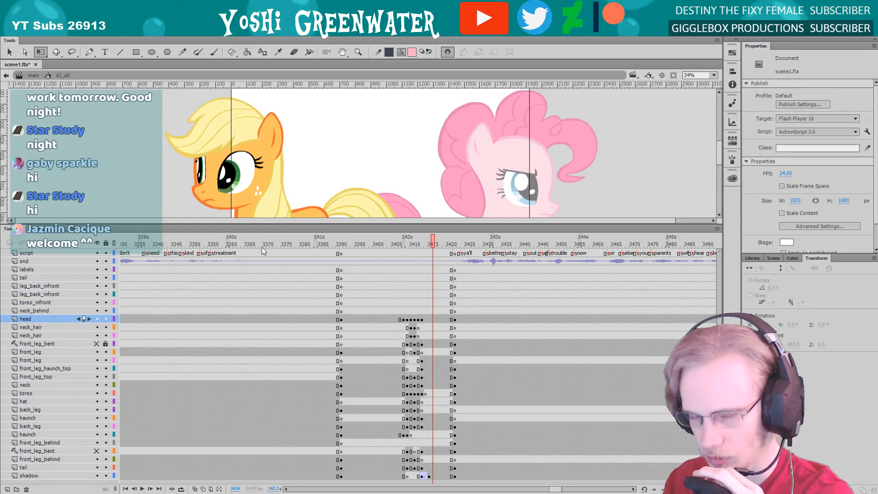
{"action": "key", "text": "comma"}
{"action": "key", "text": "comma"}
{"action": "key", "text": "comma"}
{"action": "key", "text": "period"}
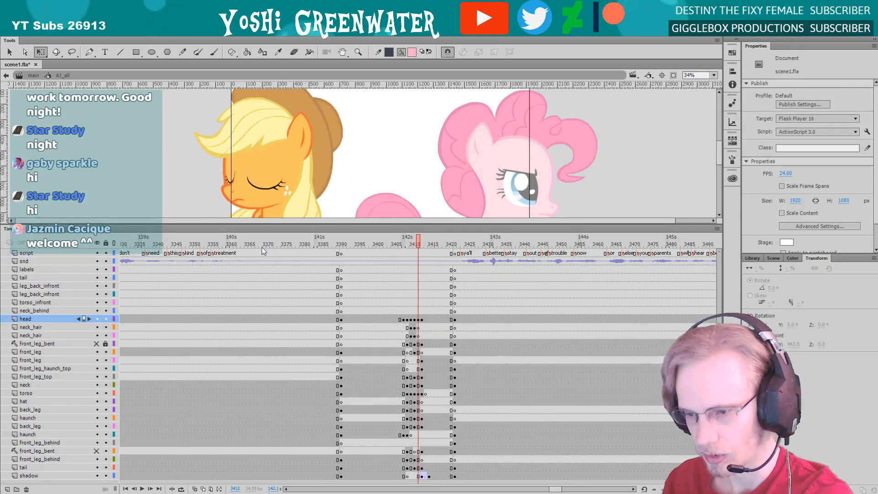
{"action": "key", "text": "comma"}
{"action": "left_click", "coordinate": [284, 150]}
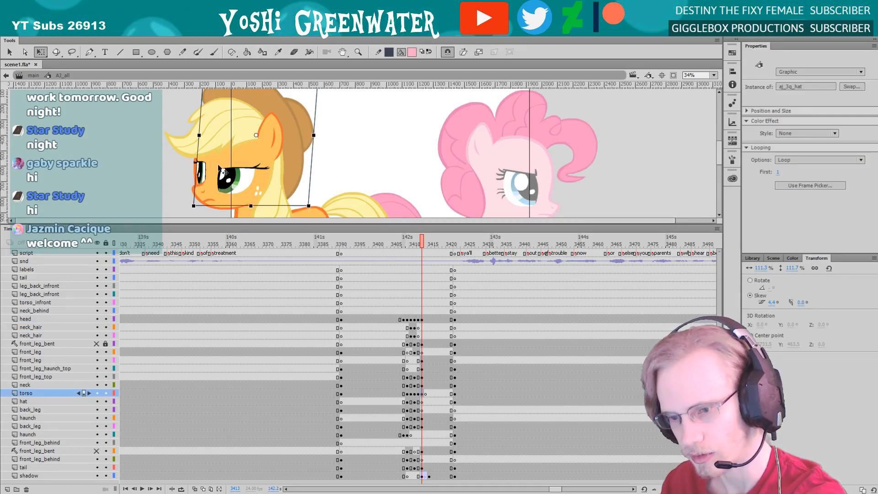
{"action": "key", "text": "period"}
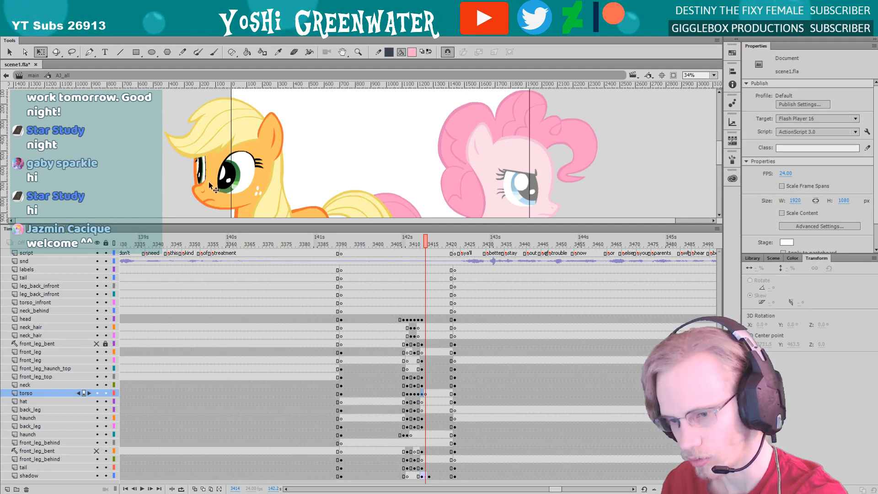
{"action": "key", "text": "comma"}
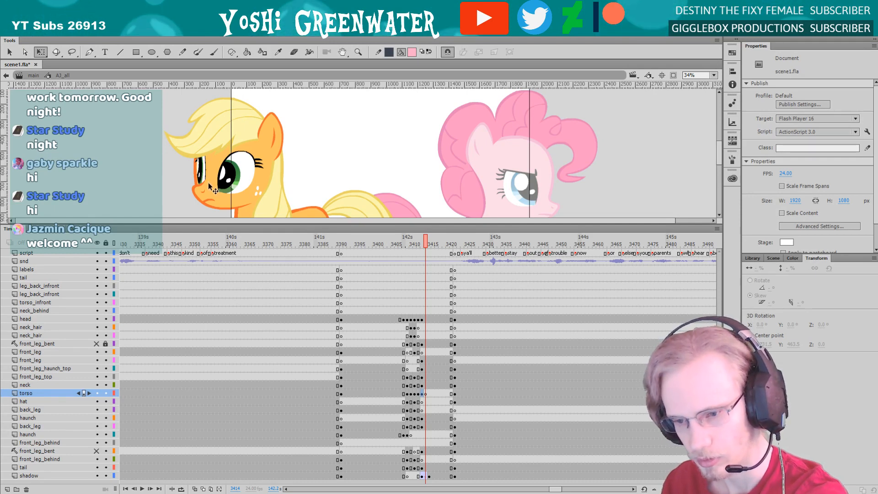
{"action": "key", "text": "period"}
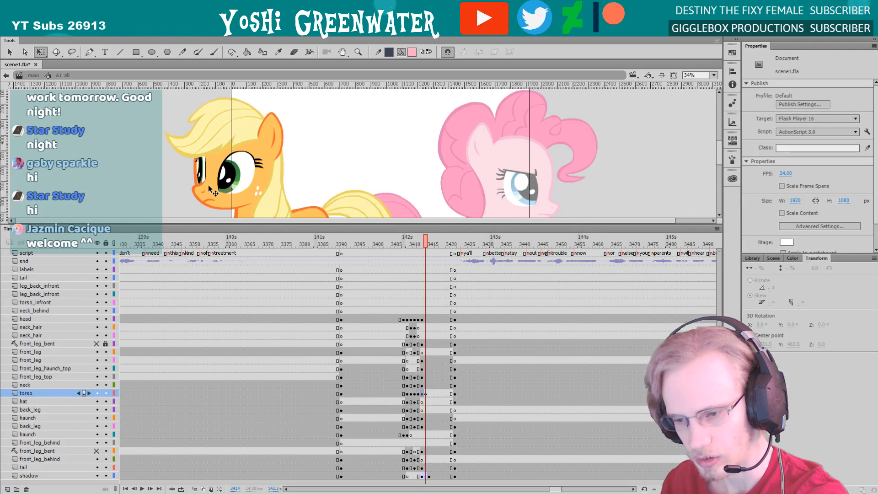
{"action": "key", "text": "comma"}
Select the hat at frame 3413 and save the scene file
{"action": "left_click_drag", "start_coordinate": [283, 224], "coordinate": [282, 305]}
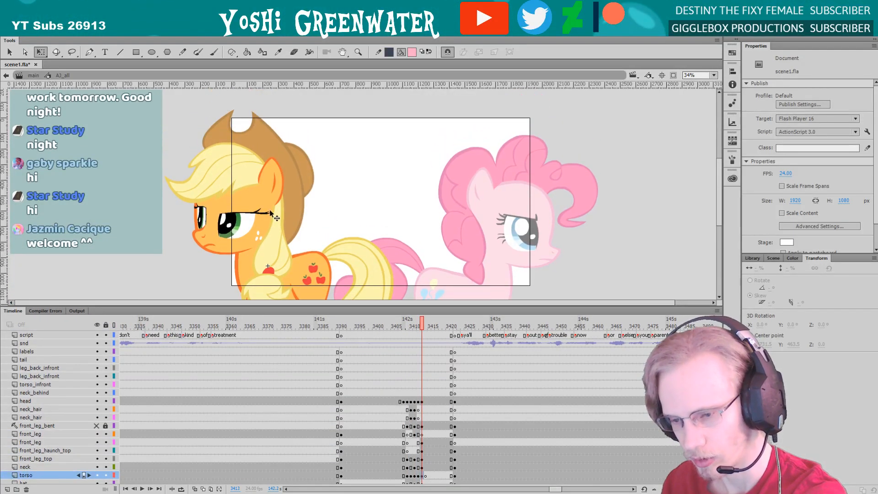
{"action": "left_click", "coordinate": [271, 212]}
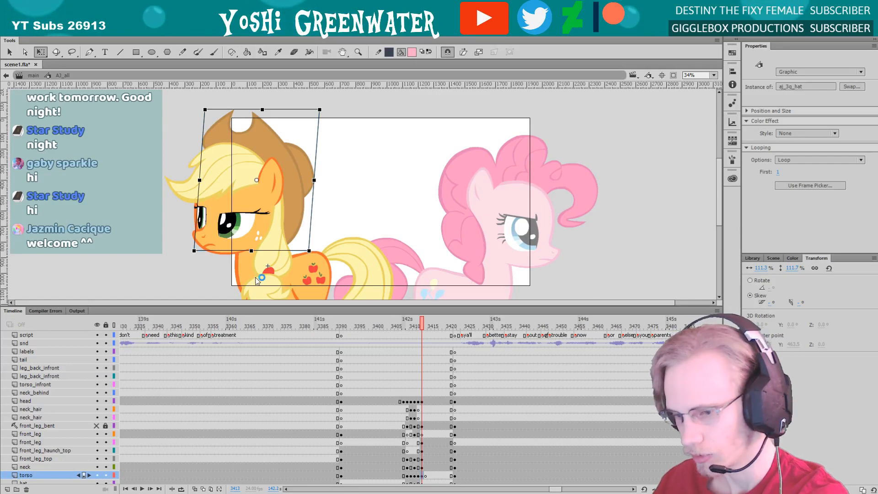
{"action": "key", "text": "ctrl+s"}
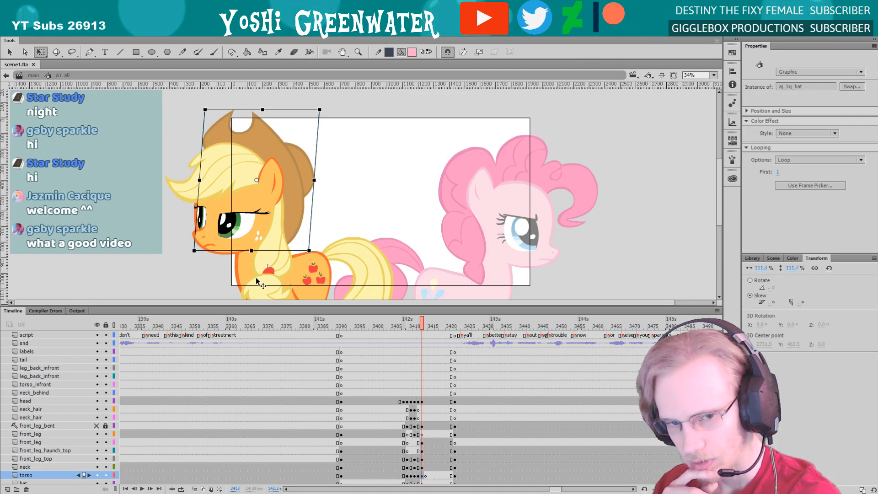
Clear the keyframe at frame 3414 on the torso layer so the hat carries on from frame 3413
{"action": "left_click_drag", "start_coordinate": [256, 306], "coordinate": [255, 307]}
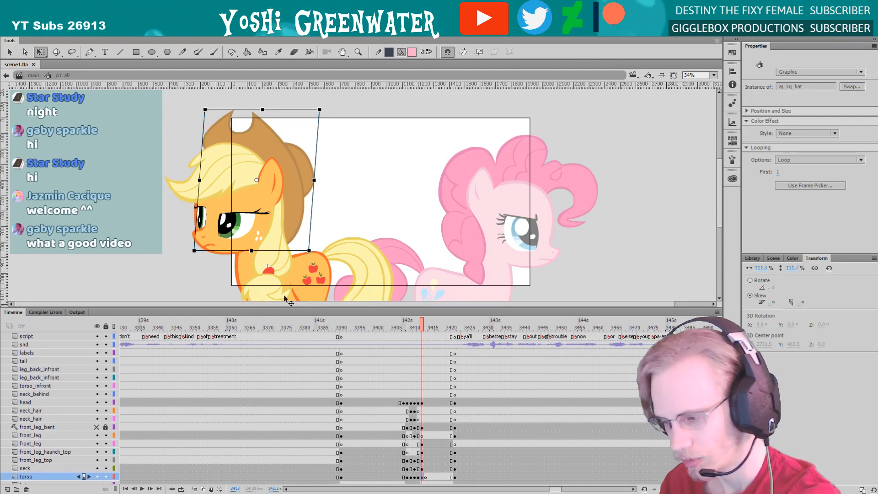
{"action": "scroll", "coordinate": [366, 409], "scroll_direction": "down", "scroll_amount": 2}
{"action": "scroll", "coordinate": [365, 409], "scroll_direction": "down", "scroll_amount": 1}
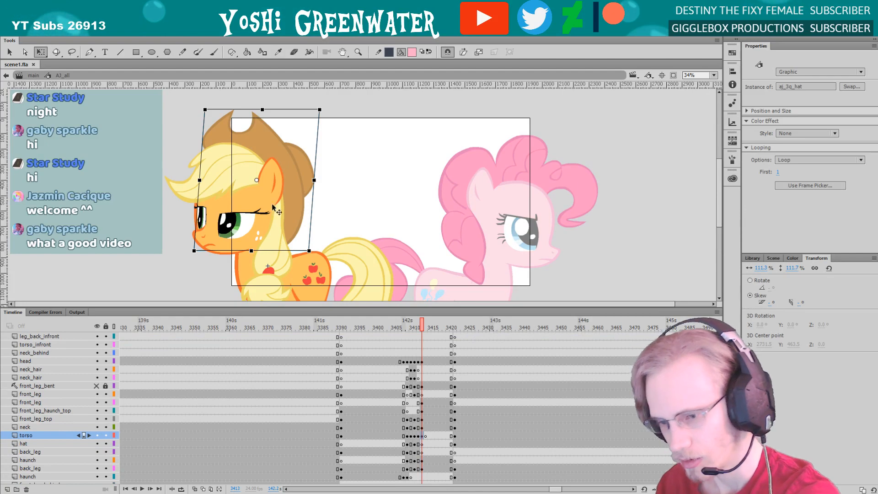
{"action": "left_click", "coordinate": [425, 436]}
{"action": "right_click", "coordinate": [426, 437]}
{"action": "left_click", "coordinate": [450, 267]}
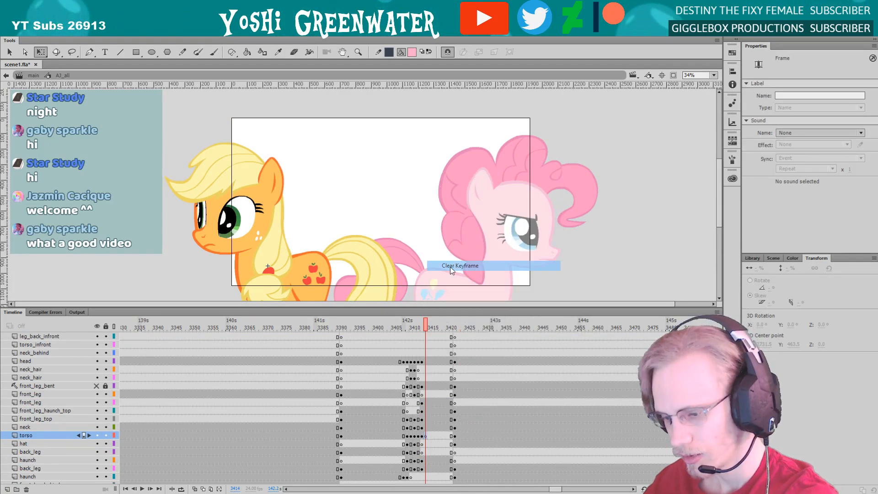
{"action": "left_click", "coordinate": [212, 286]}
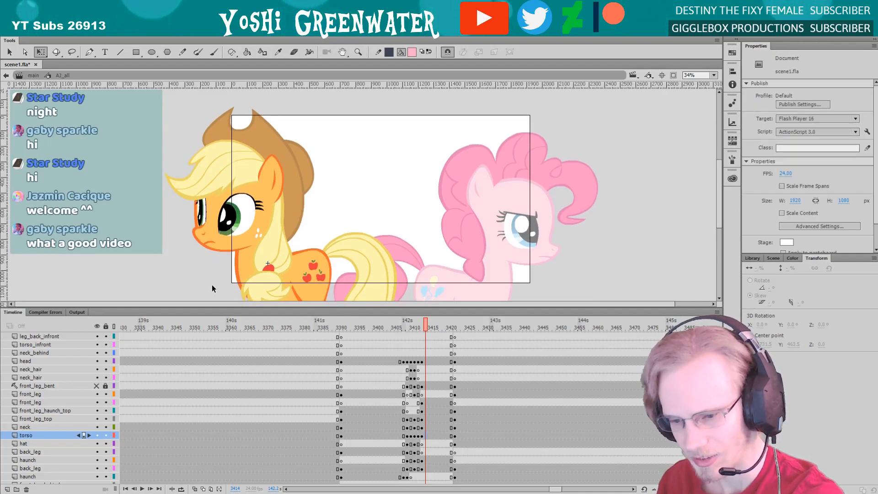
{"action": "mouse_move", "coordinate": [211, 289]}
{"action": "left_mouse_down"}
{"action": "mouse_move", "coordinate": [220, 251]}
{"action": "mouse_move", "coordinate": [224, 286]}
{"action": "mouse_move", "coordinate": [223, 225]}
{"action": "mouse_move", "coordinate": [217, 303]}
{"action": "mouse_move", "coordinate": [212, 278]}
{"action": "left_mouse_up"}
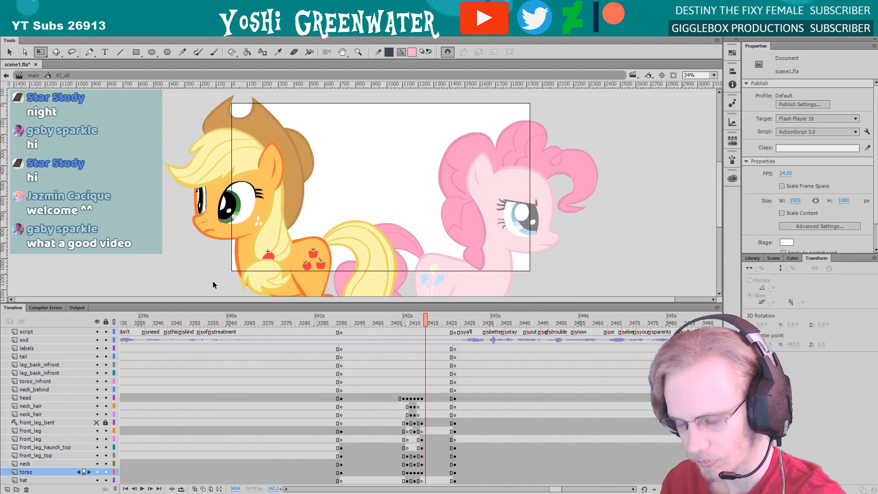
Play the turnaround from frame 3399 to check the hat, and save the scene file
{"action": "left_click", "coordinate": [370, 322]}
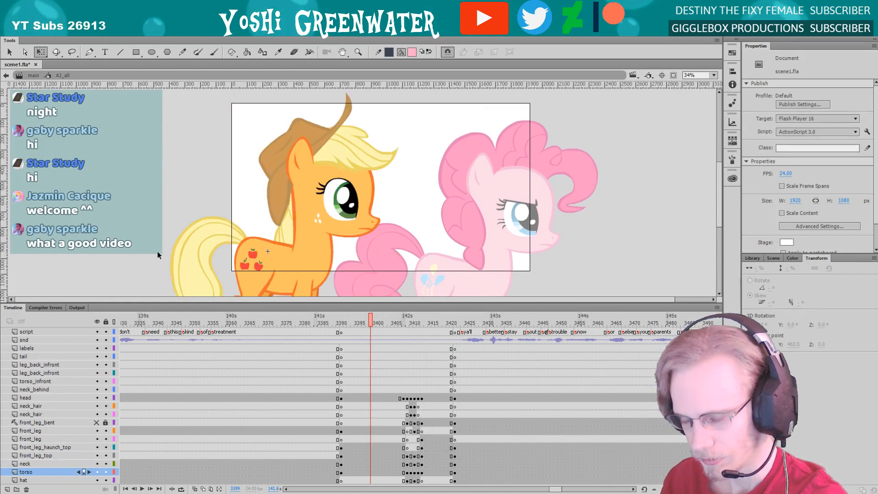
{"action": "key", "text": "Return"}
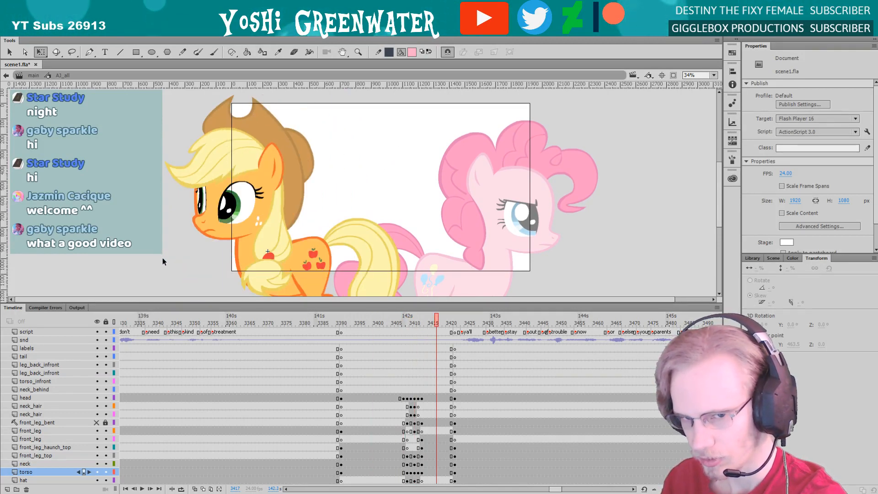
{"action": "left_click_drag", "start_coordinate": [166, 266], "coordinate": [177, 262]}
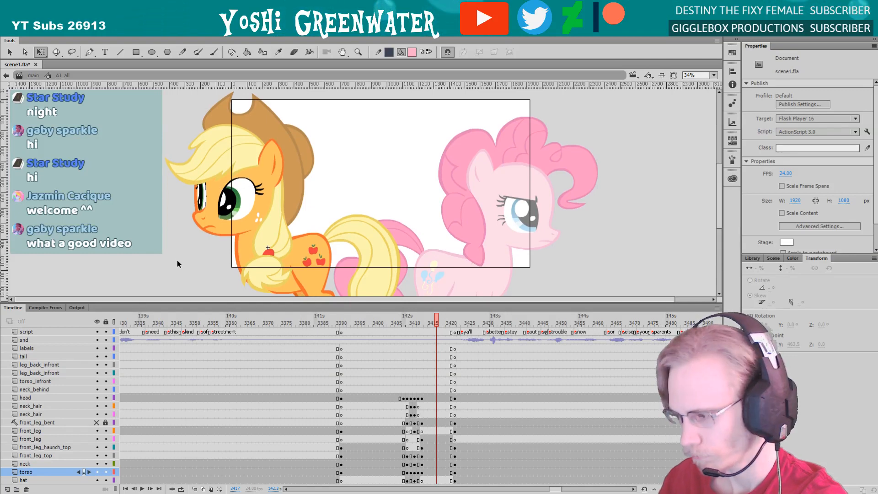
{"action": "key", "text": "ctrl+s"}
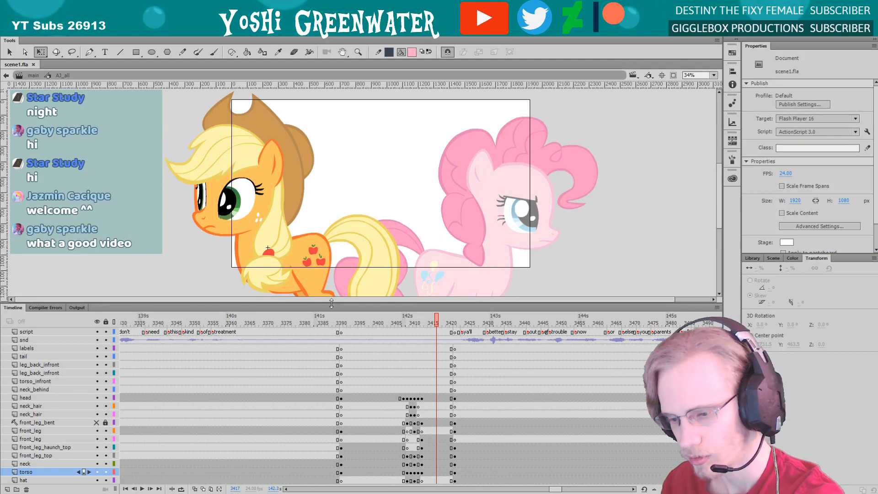
Fit both ponies in view and examine the turnaround frame by frame from frame 3406 to 3417
{"action": "left_click_drag", "start_coordinate": [331, 303], "coordinate": [337, 218]}
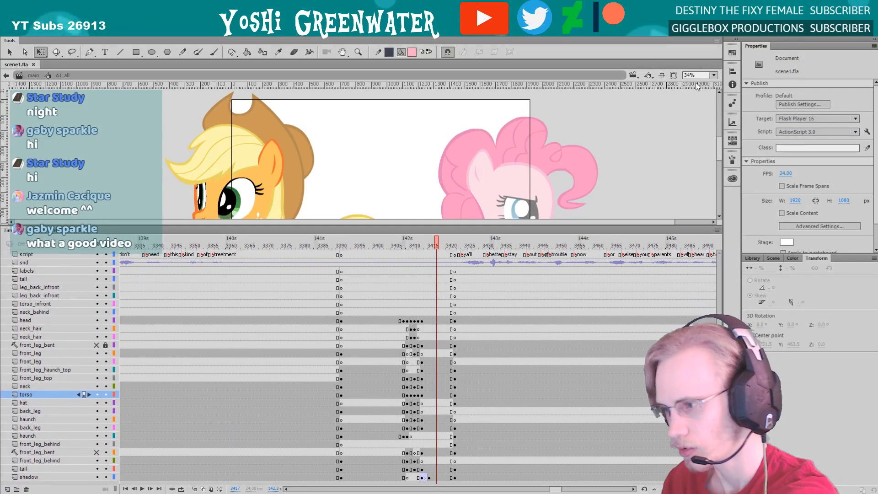
{"action": "left_click", "coordinate": [700, 75]}
{"action": "left_click", "coordinate": [700, 107]}
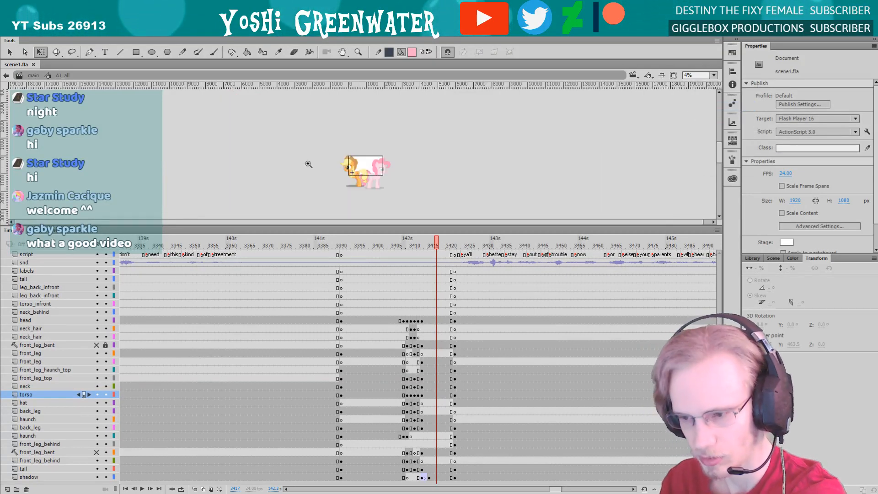
{"action": "left_click", "coordinate": [364, 166]}
{"action": "left_click_drag", "start_coordinate": [285, 119], "coordinate": [434, 220]}
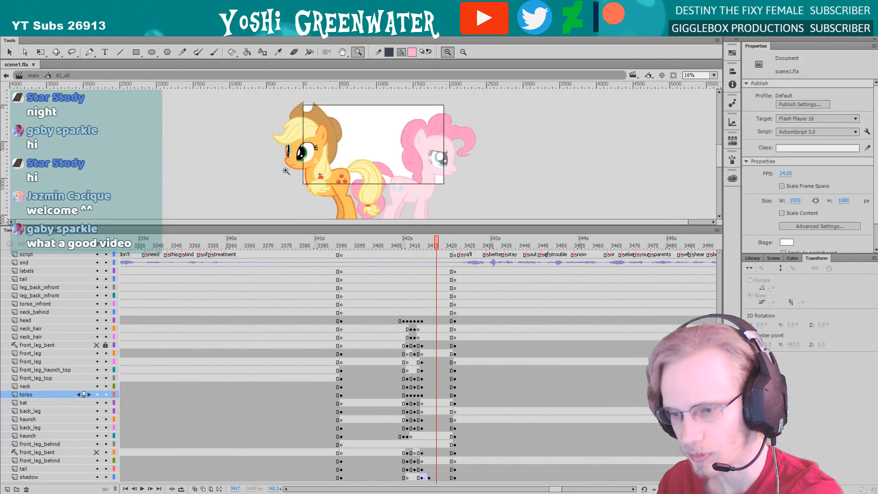
{"action": "left_click_drag", "start_coordinate": [276, 115], "coordinate": [477, 206]}
{"action": "key", "text": "q"}
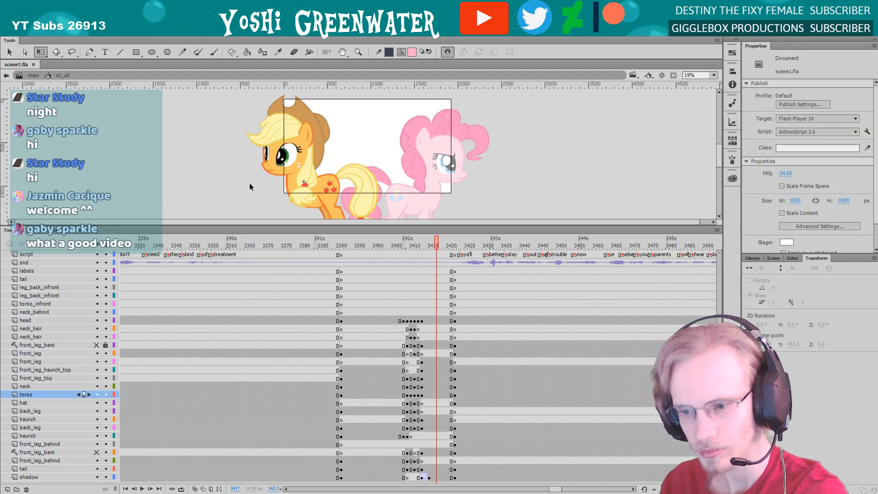
{"action": "left_click", "coordinate": [359, 244]}
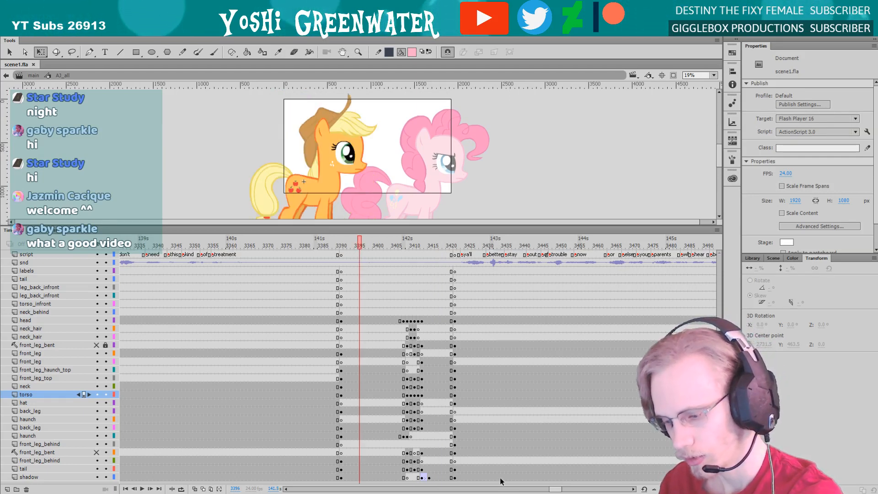
{"action": "left_click_drag", "start_coordinate": [553, 491], "coordinate": [555, 490]}
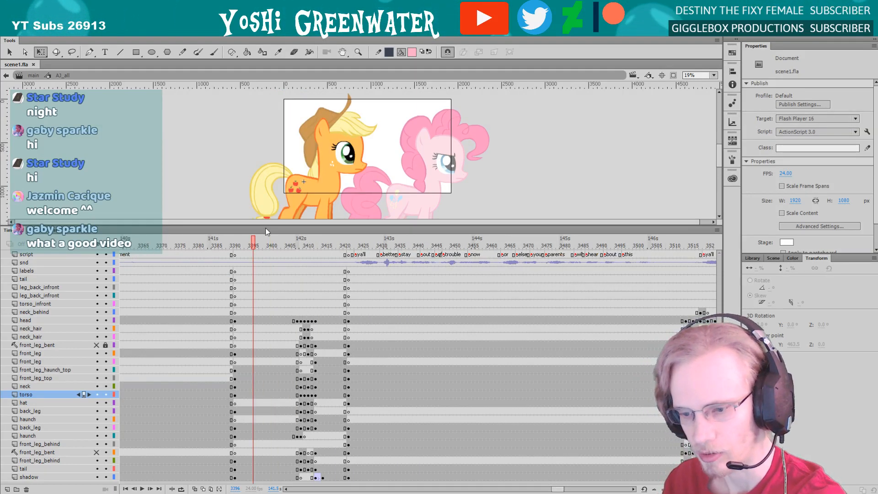
{"action": "left_click_drag", "start_coordinate": [265, 228], "coordinate": [282, 229]}
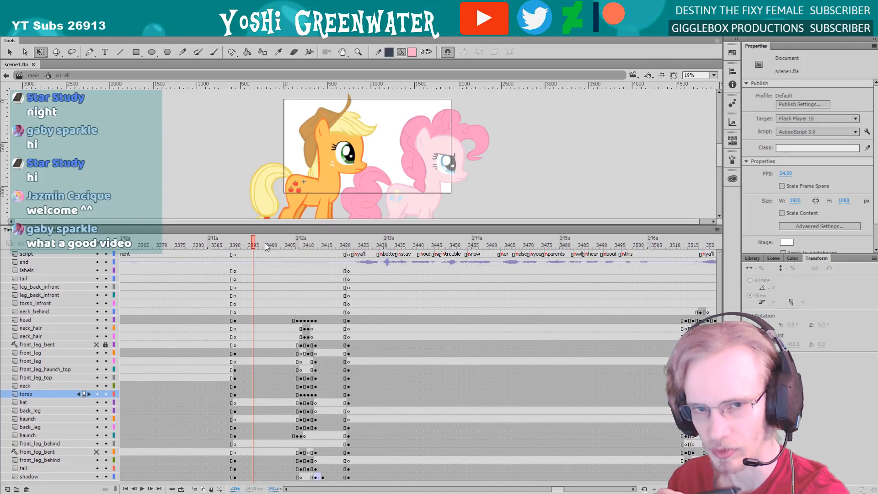
{"action": "left_click", "coordinate": [290, 241]}
{"action": "key", "text": "period"}
{"action": "key", "text": "period"}
{"action": "key", "text": "period"}
{"action": "key", "text": "period"}
{"action": "key", "text": "period"}
{"action": "key", "text": "period"}
{"action": "key", "text": "period"}
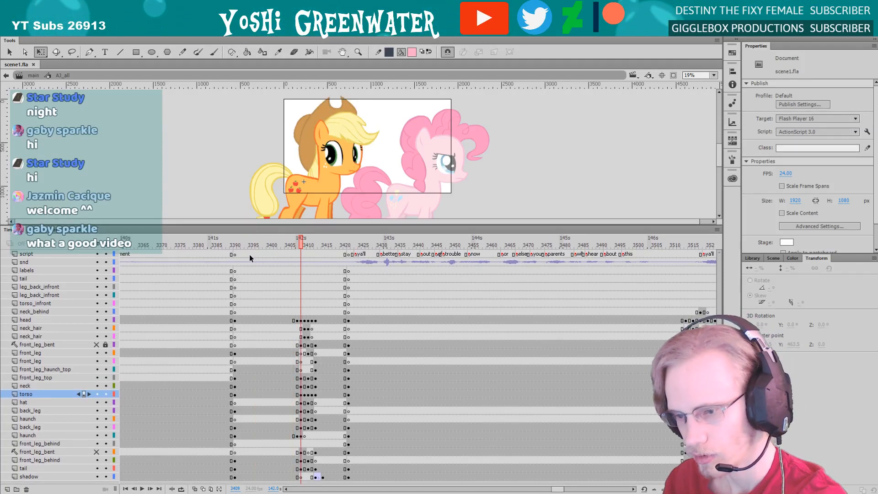
{"action": "key", "text": "period"}
{"action": "key", "text": "period"}
{"action": "key", "text": "period"}
{"action": "key", "text": "period"}
{"action": "key", "text": "period"}
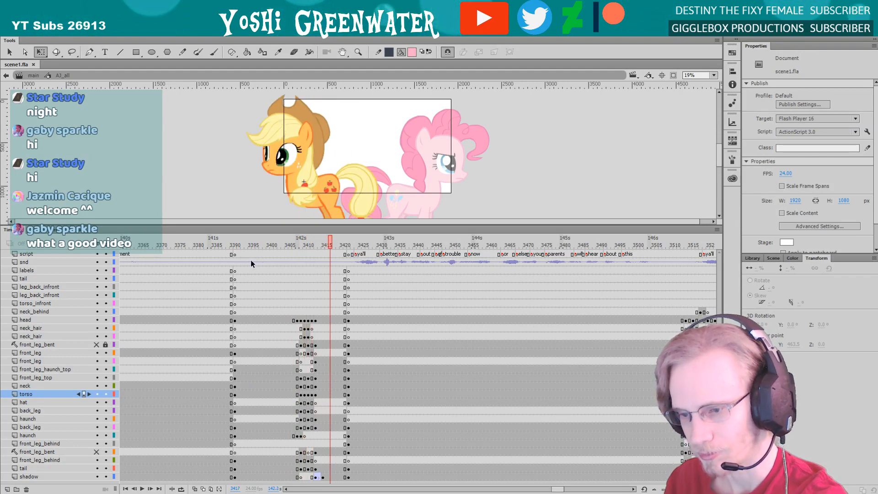
Return to the main timeline and play the scene with both ponies from frame 3341
{"action": "double_click", "coordinate": [153, 114]}
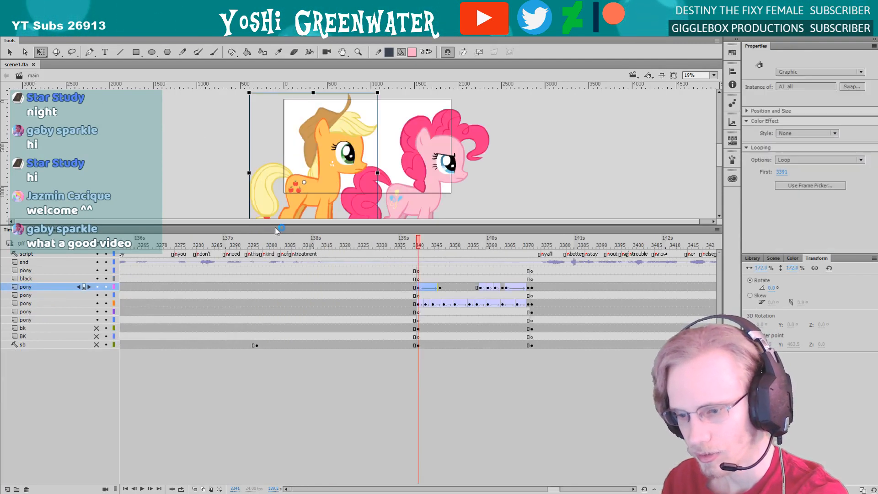
{"action": "left_click_drag", "start_coordinate": [277, 225], "coordinate": [297, 298]}
{"action": "left_click", "coordinate": [268, 272]}
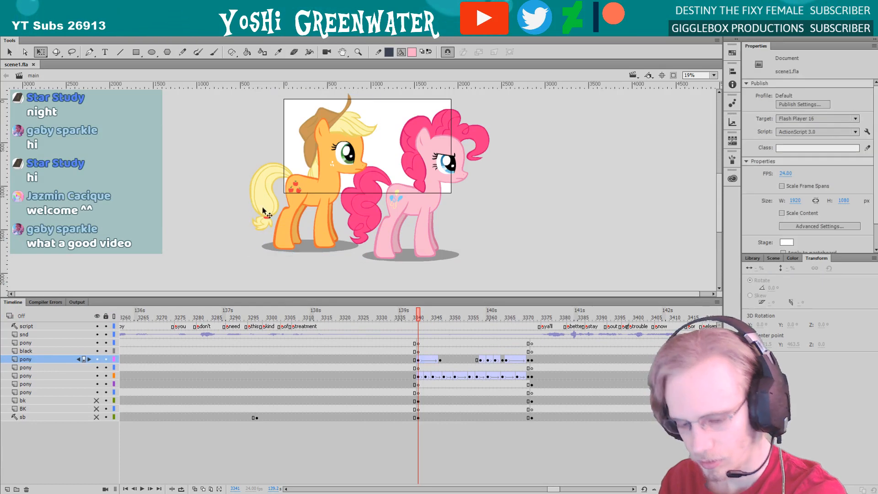
{"action": "left_click_drag", "start_coordinate": [245, 102], "coordinate": [469, 273]}
{"action": "key", "text": "q"}
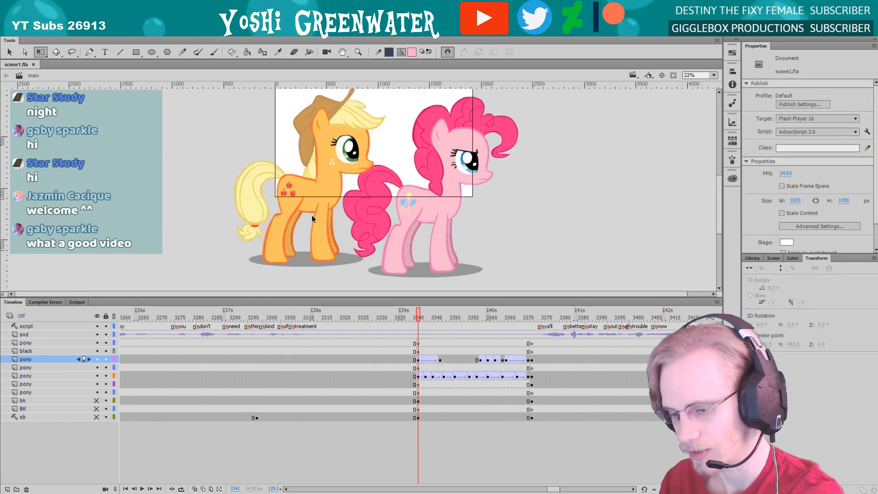
{"action": "key", "text": "Return"}
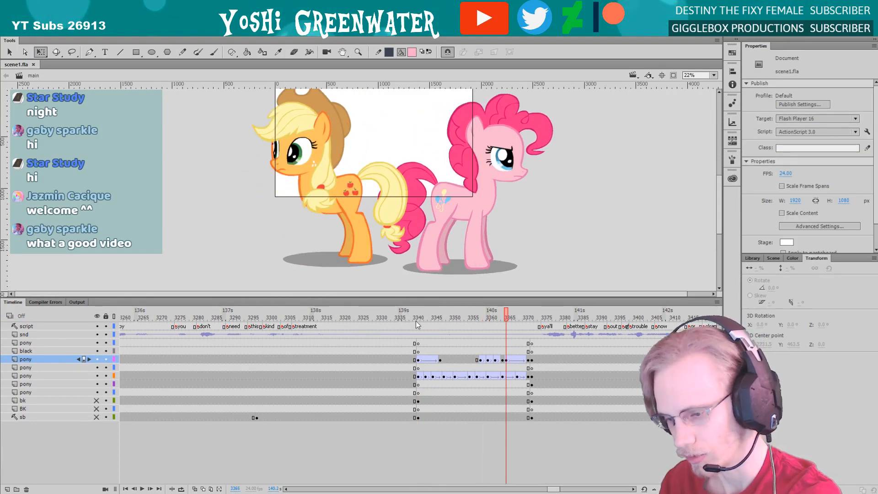
Set the orange pony's transformation point at frame 3341 to the middle of its body, matching the keyframe at frame 3347
{"action": "left_click", "coordinate": [415, 320]}
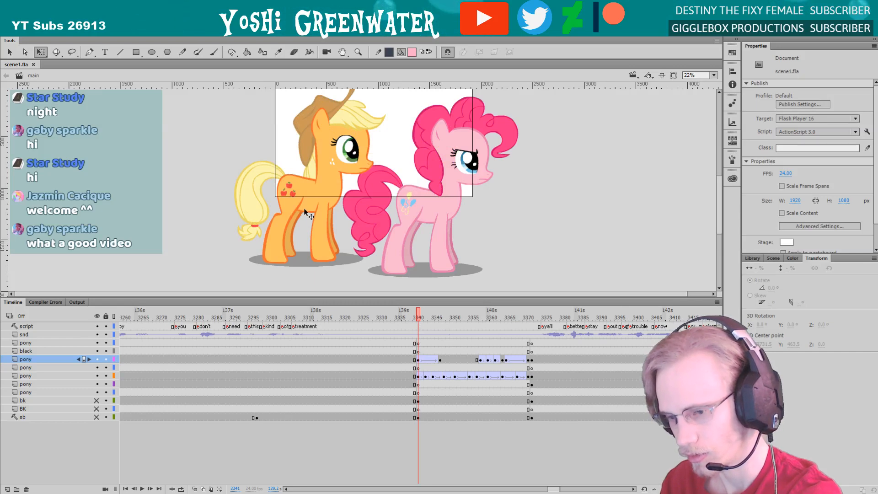
{"action": "left_click", "coordinate": [304, 208]}
{"action": "key", "text": "alt+period"}
{"action": "left_click", "coordinate": [297, 189]}
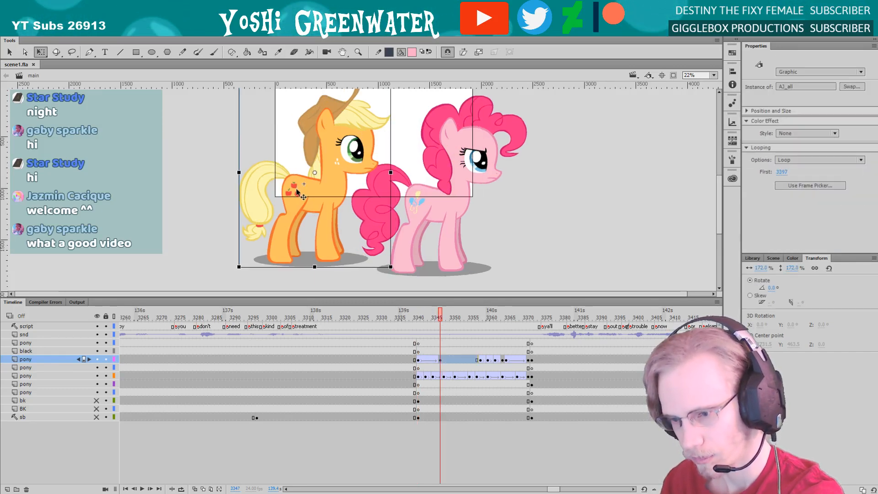
{"action": "key", "text": "alt+comma"}
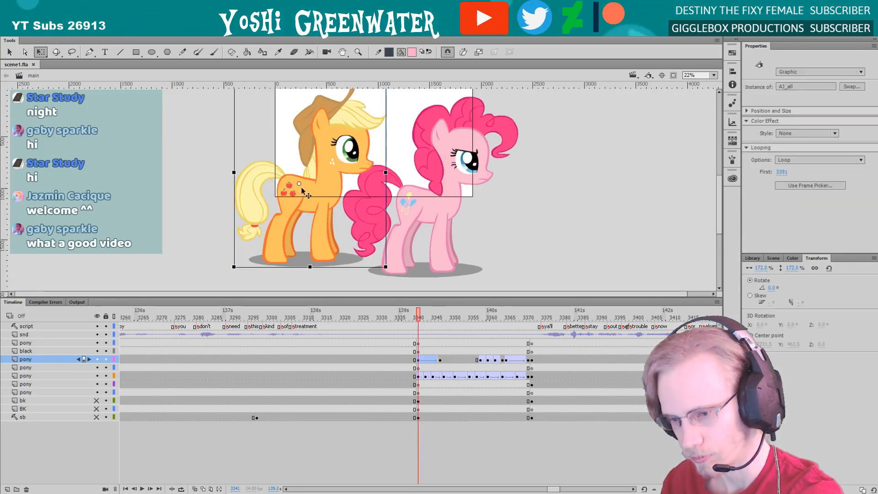
{"action": "key", "text": "alt+period"}
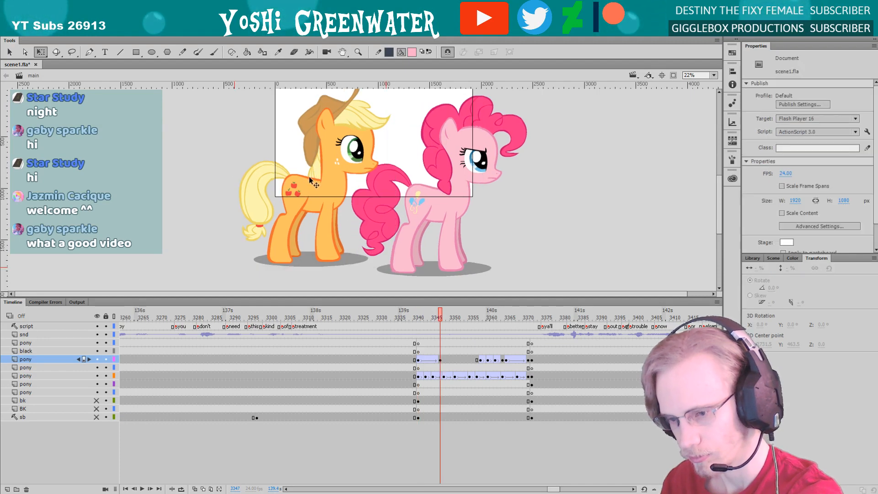
{"action": "left_click", "coordinate": [311, 188]}
{"action": "key", "text": "alt+comma"}
{"action": "left_click", "coordinate": [310, 175]}
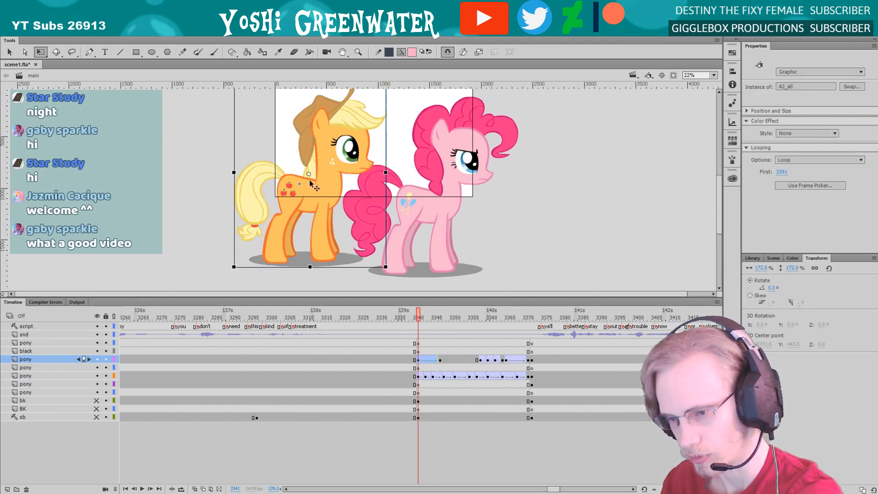
Play the turnaround with both ponies twice from the start of the shot at frame 3341
{"action": "key", "text": "Return"}
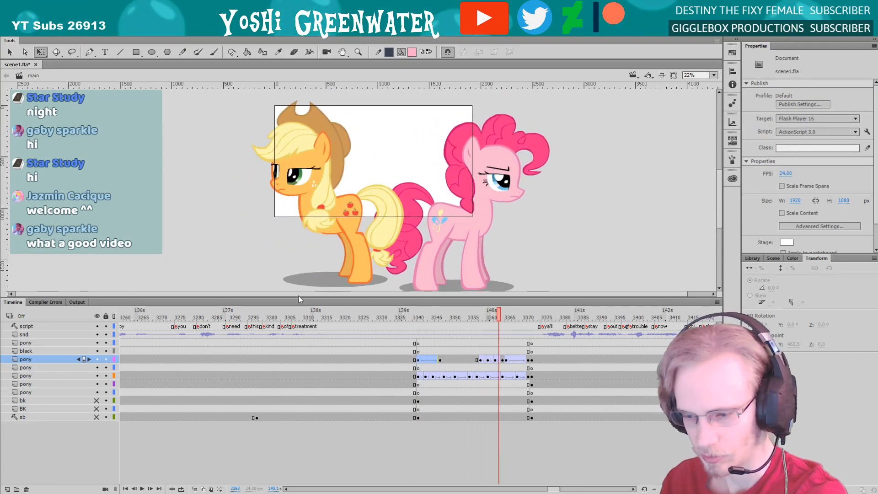
{"action": "left_click", "coordinate": [413, 315]}
{"action": "key", "text": "Return"}
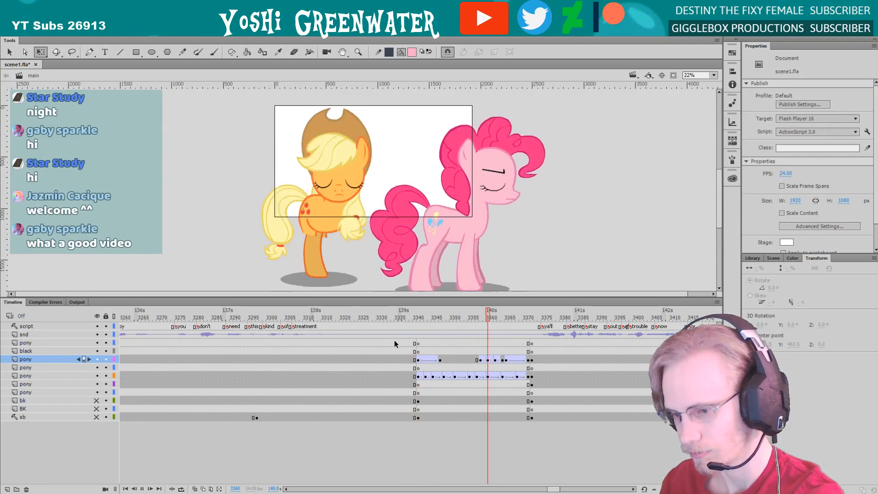
Fit the stage in the view, enlarge the stage area and play the shot from frame 3344
{"action": "left_click", "coordinate": [712, 75]}
{"action": "left_click", "coordinate": [690, 107]}
{"action": "left_click_drag", "start_coordinate": [549, 489], "coordinate": [554, 490]}
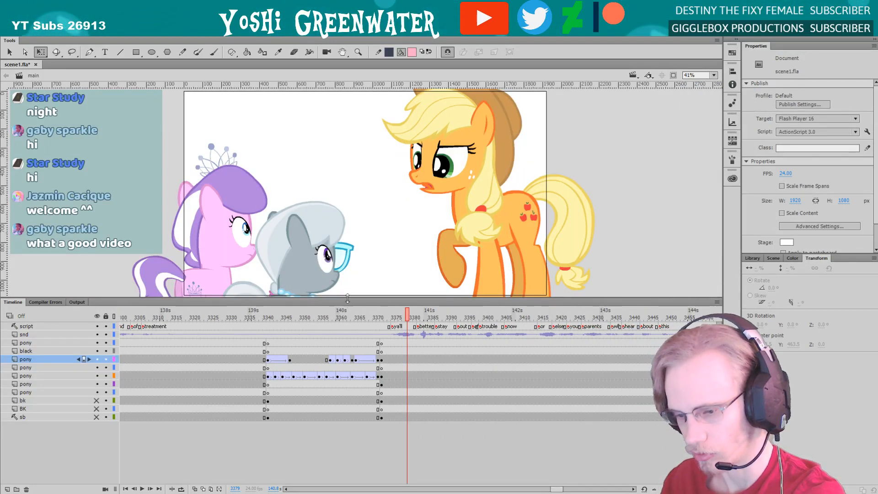
{"action": "left_click_drag", "start_coordinate": [347, 301], "coordinate": [346, 307]}
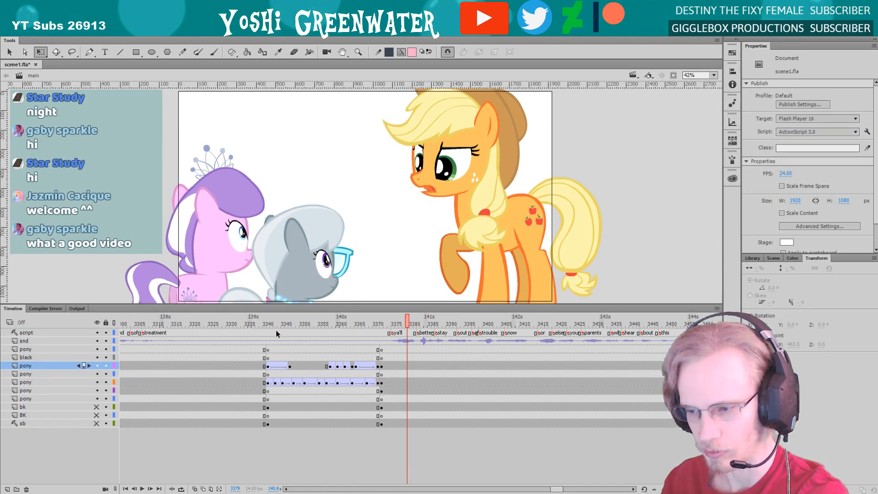
{"action": "left_click_drag", "start_coordinate": [269, 308], "coordinate": [272, 319]}
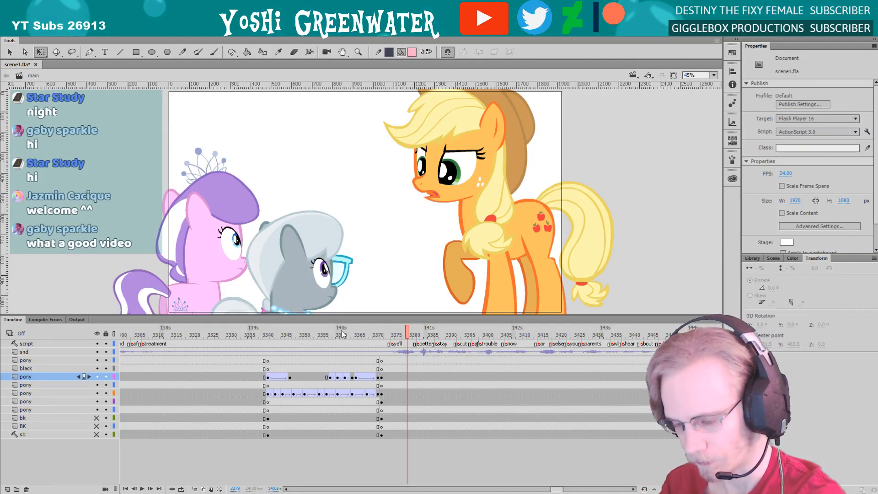
{"action": "left_click", "coordinate": [279, 333]}
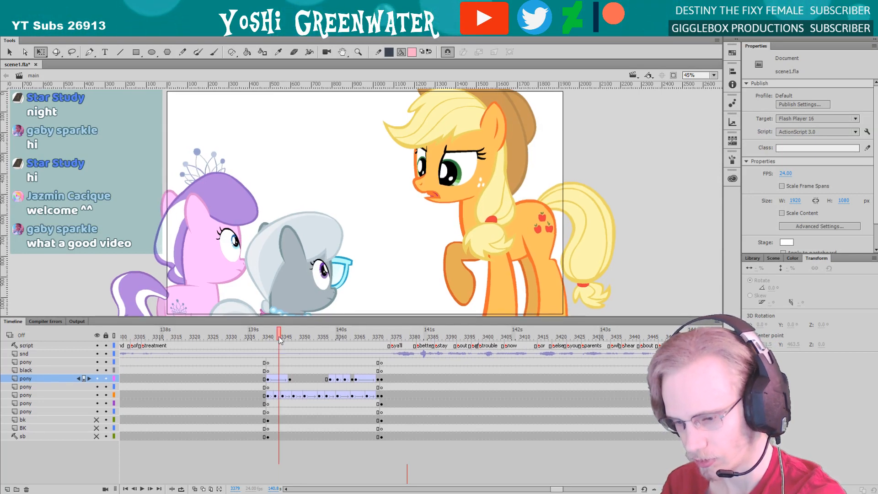
{"action": "key", "text": "Return"}
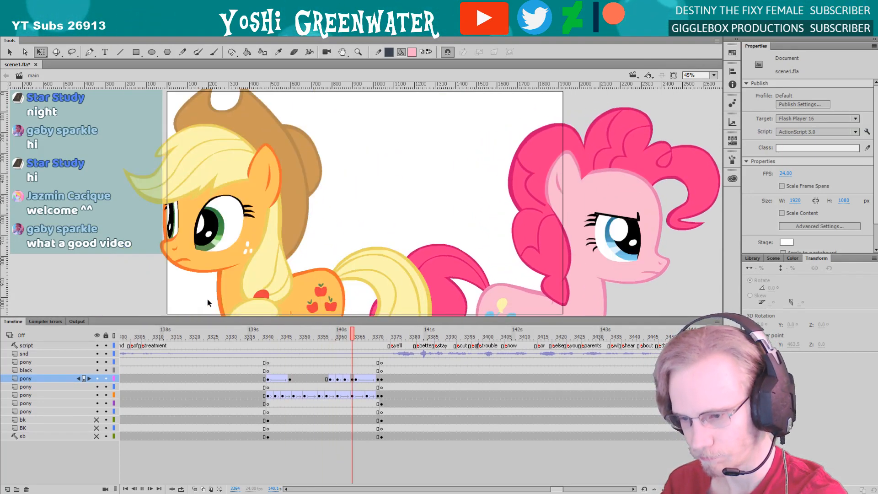
Shift the orange pony slightly to the right at frame 3371 and play the end of the turnaround
{"action": "left_click", "coordinate": [367, 335]}
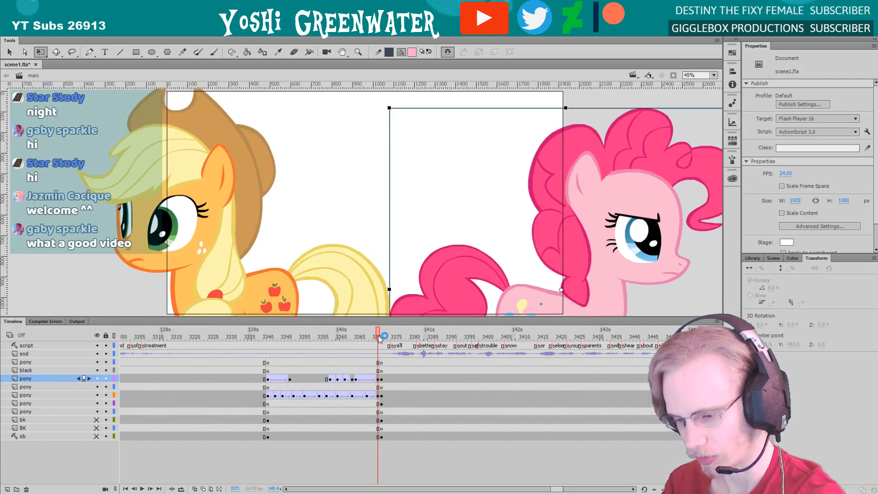
{"action": "left_click_drag", "start_coordinate": [301, 340], "coordinate": [378, 337]}
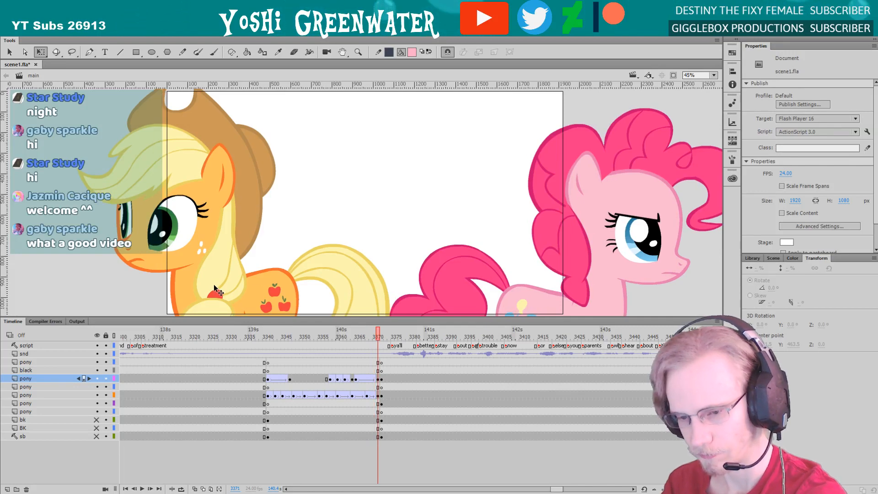
{"action": "left_click_drag", "start_coordinate": [212, 286], "coordinate": [230, 286]}
{"action": "left_click", "coordinate": [317, 337]}
{"action": "key", "text": "Return"}
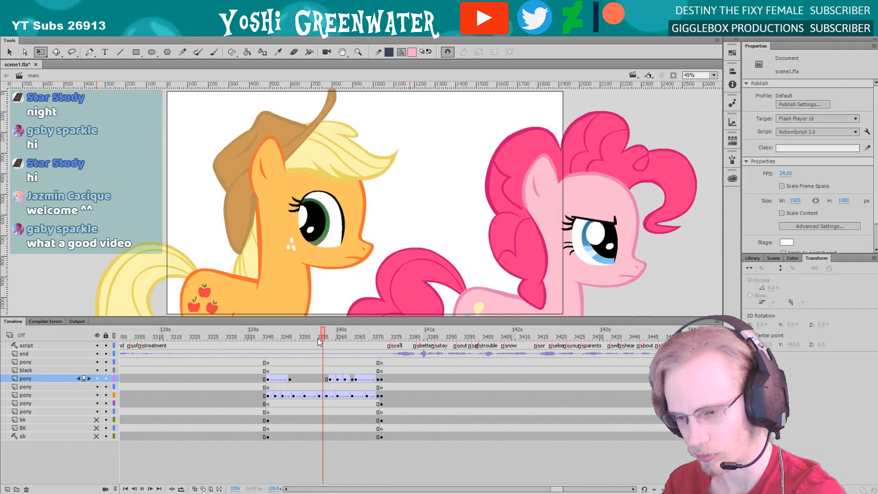
Examine the orange pony's head turn frame by frame between frames 3360 and 3365
{"action": "left_click", "coordinate": [335, 336]}
{"action": "mouse_move", "coordinate": [336, 336]}
{"action": "left_mouse_down"}
{"action": "mouse_move", "coordinate": [353, 334]}
{"action": "mouse_move", "coordinate": [345, 335]}
{"action": "left_mouse_up"}
{"action": "left_click", "coordinate": [254, 292]}
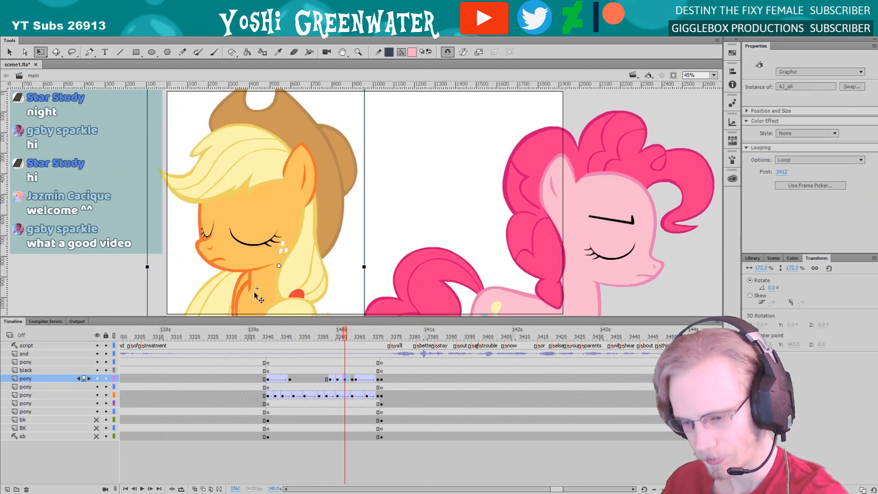
{"action": "key", "text": "comma"}
{"action": "key", "text": "comma"}
{"action": "key", "text": "period"}
{"action": "key", "text": "period"}
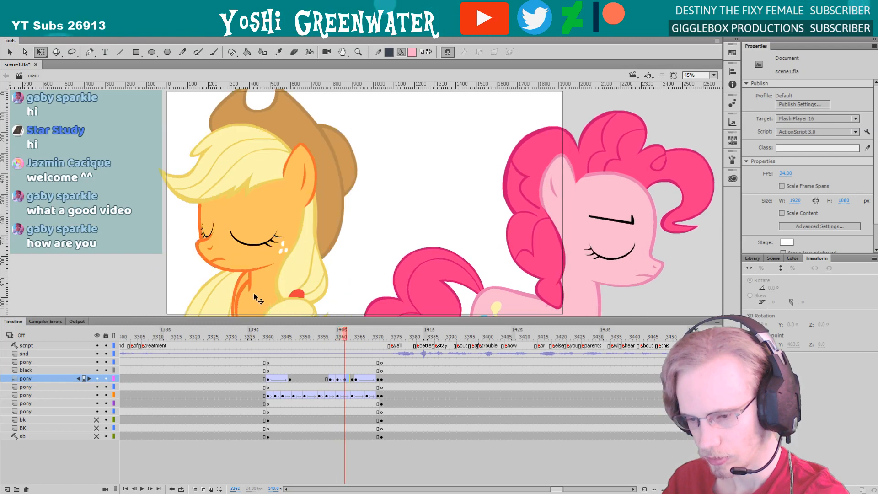
{"action": "key", "text": "comma"}
{"action": "key", "text": "comma"}
{"action": "key", "text": "period"}
{"action": "key", "text": "period"}
{"action": "key", "text": "period"}
{"action": "key", "text": "period"}
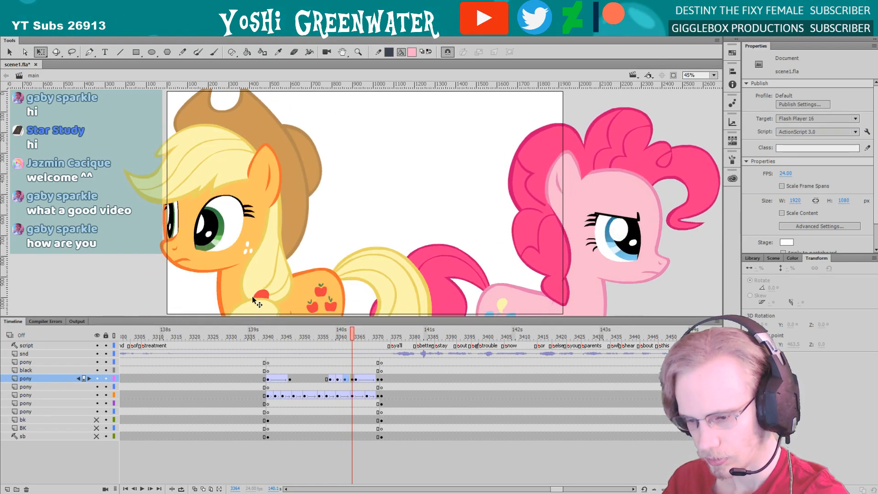
{"action": "key", "text": "comma"}
{"action": "key", "text": "comma"}
{"action": "key", "text": "period"}
{"action": "key", "text": "period"}
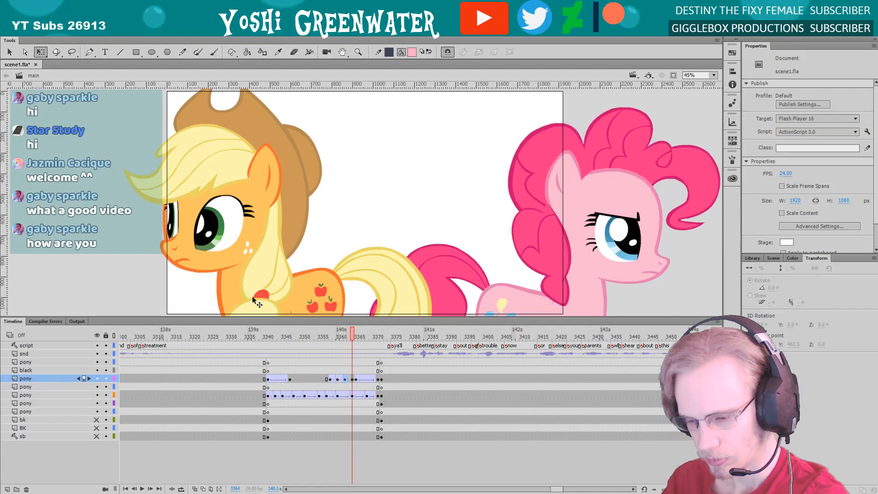
{"action": "key", "text": "period"}
{"action": "left_click", "coordinate": [252, 296]}
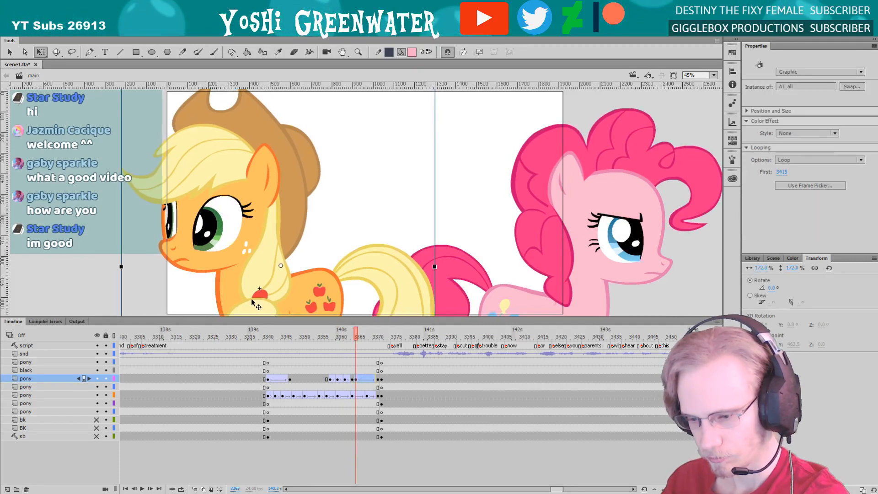
Check the orange pony at frame 3371, go back to frame 3341 and save the scene file
{"action": "left_click_drag", "start_coordinate": [356, 337], "coordinate": [378, 336]}
{"action": "left_click", "coordinate": [185, 265]}
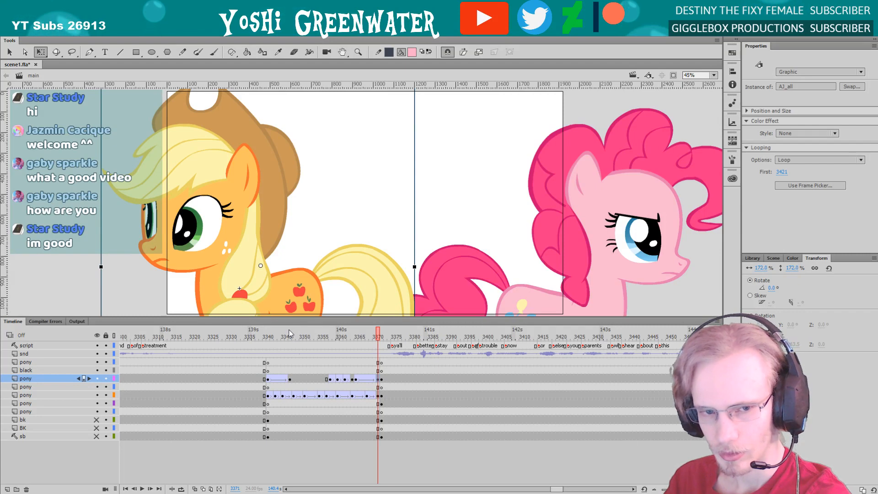
{"action": "left_click_drag", "start_coordinate": [283, 319], "coordinate": [266, 325]}
{"action": "left_click", "coordinate": [268, 339]}
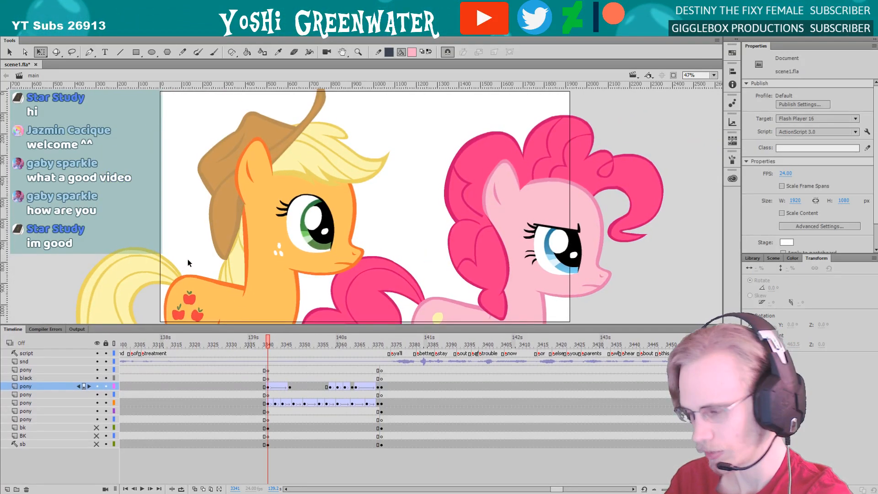
{"action": "key", "text": "ctrl+s"}
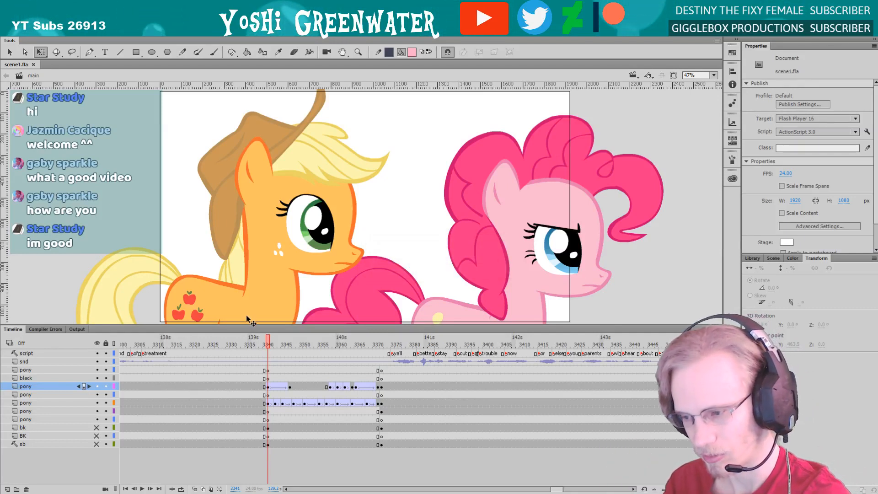
Show the bk, BK and sb layers to view the ponies against the market background, and hide them again
{"action": "left_click_drag", "start_coordinate": [246, 325], "coordinate": [246, 327]}
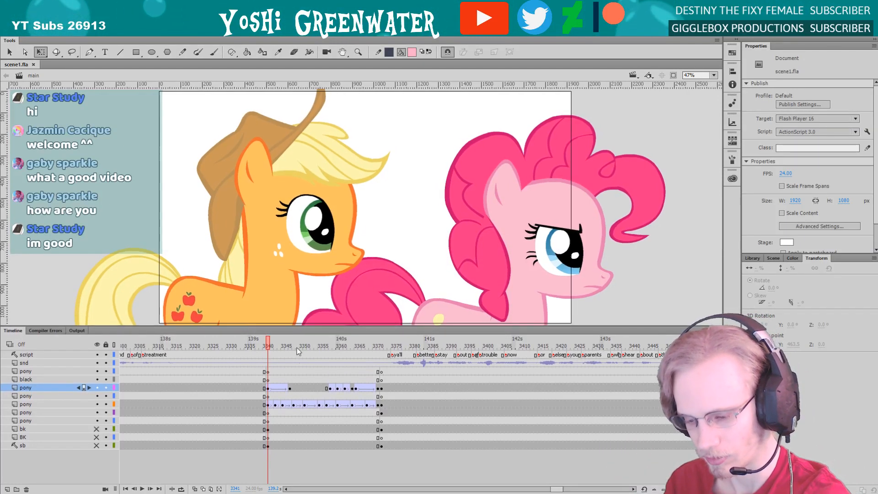
{"action": "left_click_drag", "start_coordinate": [556, 488], "coordinate": [557, 488]}
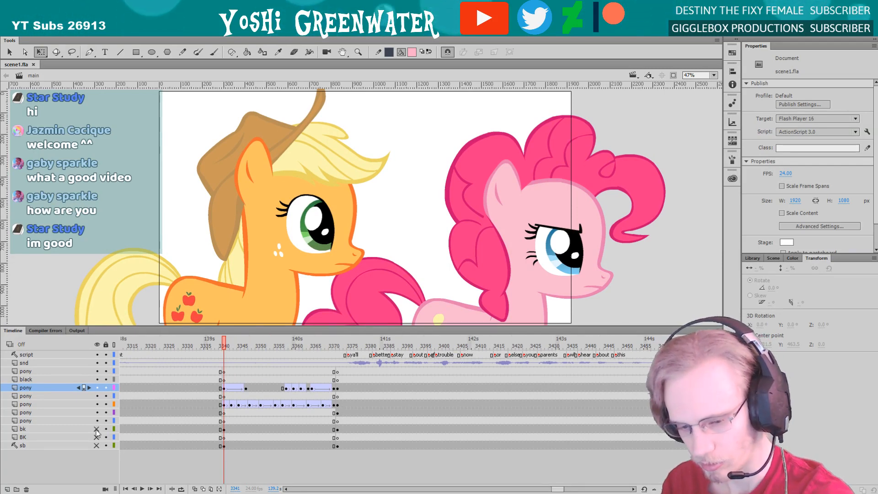
{"action": "left_click_drag", "start_coordinate": [97, 428], "coordinate": [96, 446]}
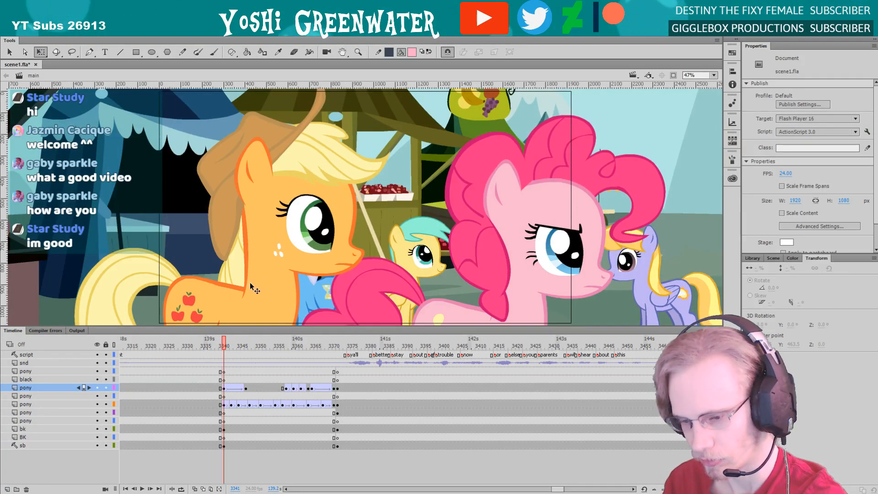
{"action": "left_click_drag", "start_coordinate": [257, 326], "coordinate": [240, 331]}
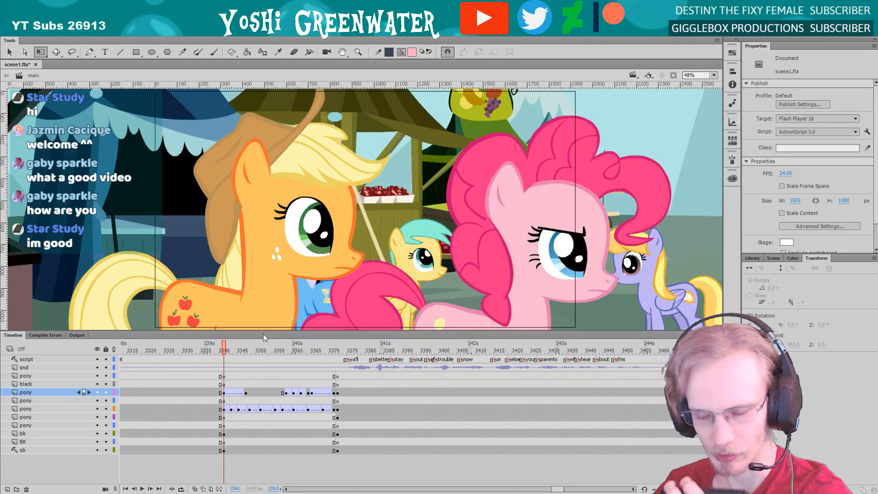
{"action": "left_click_drag", "start_coordinate": [234, 330], "coordinate": [234, 318]}
{"action": "left_click_drag", "start_coordinate": [560, 489], "coordinate": [560, 490]}
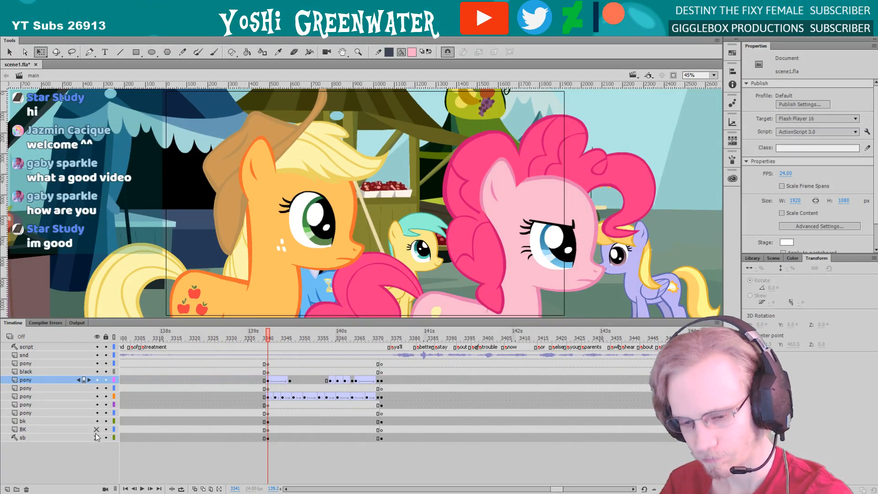
{"action": "left_click_drag", "start_coordinate": [96, 412], "coordinate": [96, 421]}
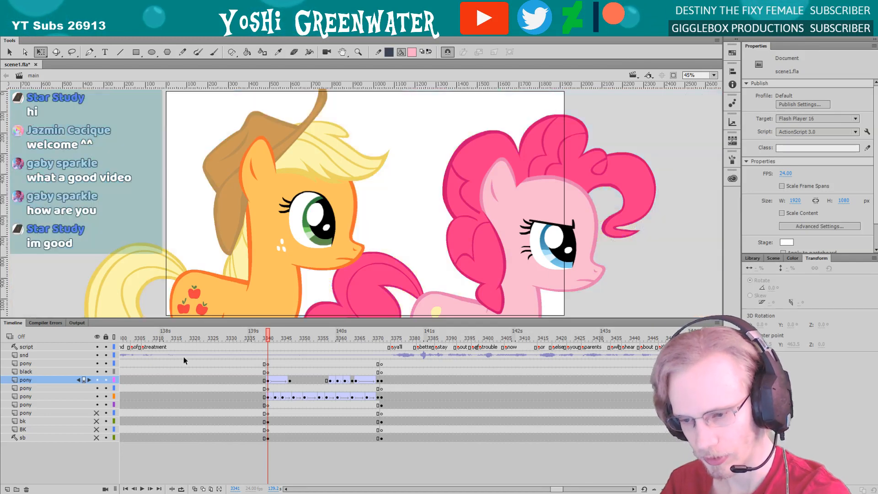
{"action": "left_click_drag", "start_coordinate": [241, 319], "coordinate": [241, 315]}
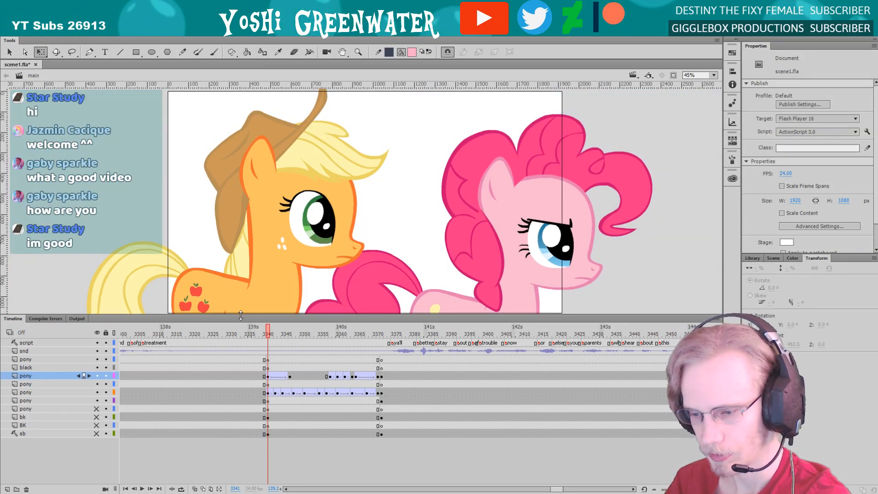
Play the shot from frame 3341 and examine both ponies frame by frame from 3361 to 3364
{"action": "key", "text": "Return"}
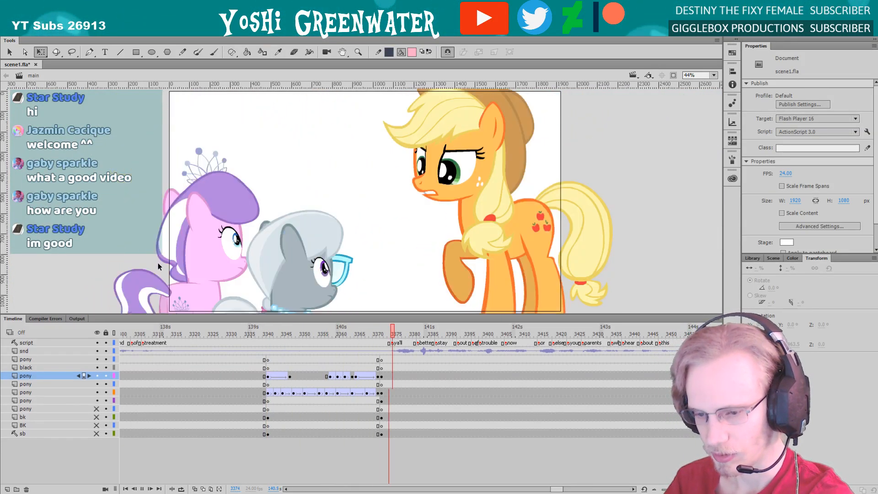
{"action": "left_click", "coordinate": [331, 331]}
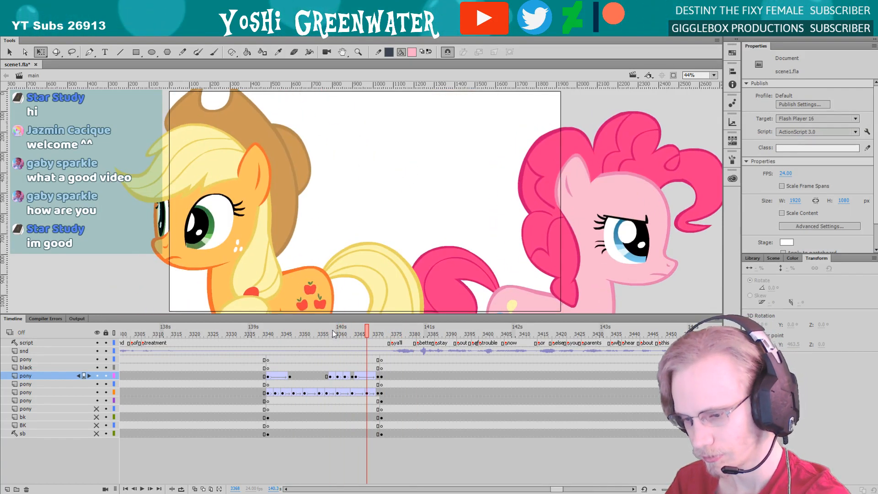
{"action": "mouse_move", "coordinate": [333, 331]}
{"action": "left_mouse_down"}
{"action": "mouse_move", "coordinate": [352, 332]}
{"action": "mouse_move", "coordinate": [341, 331]}
{"action": "left_mouse_up"}
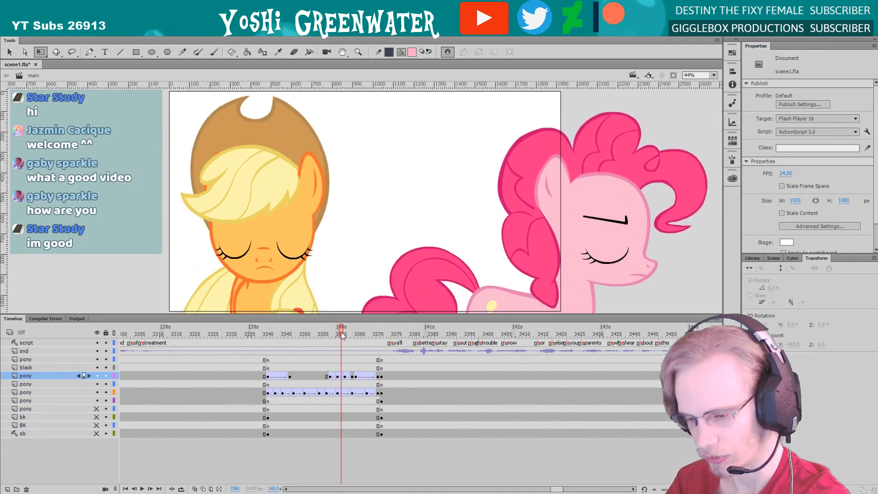
{"action": "key", "text": "period"}
{"action": "key", "text": "period"}
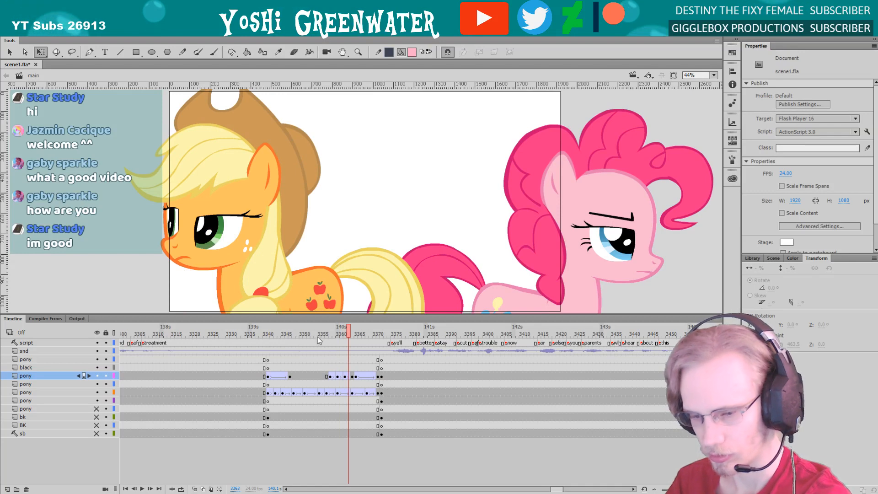
{"action": "key", "text": "period"}
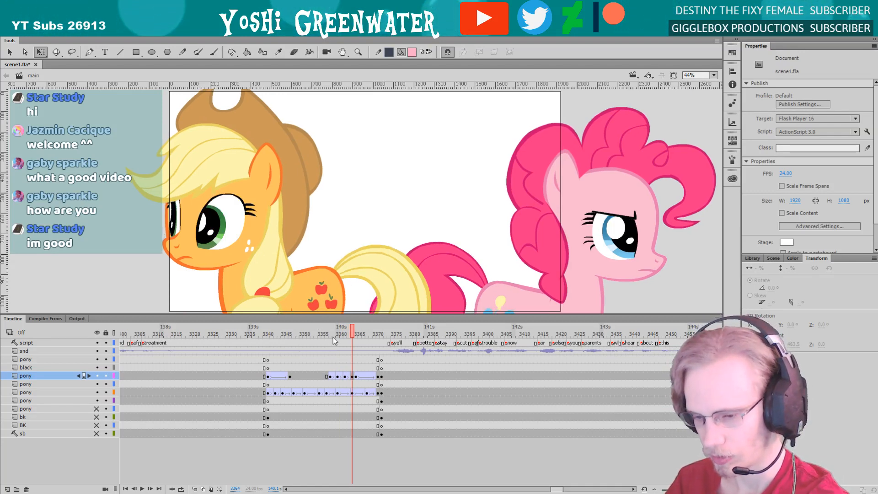
Examine the orange pony's turn frame by frame from frame 3364 towards frame 3371
{"action": "left_click_drag", "start_coordinate": [310, 313], "coordinate": [310, 317]}
{"action": "key", "text": "period"}
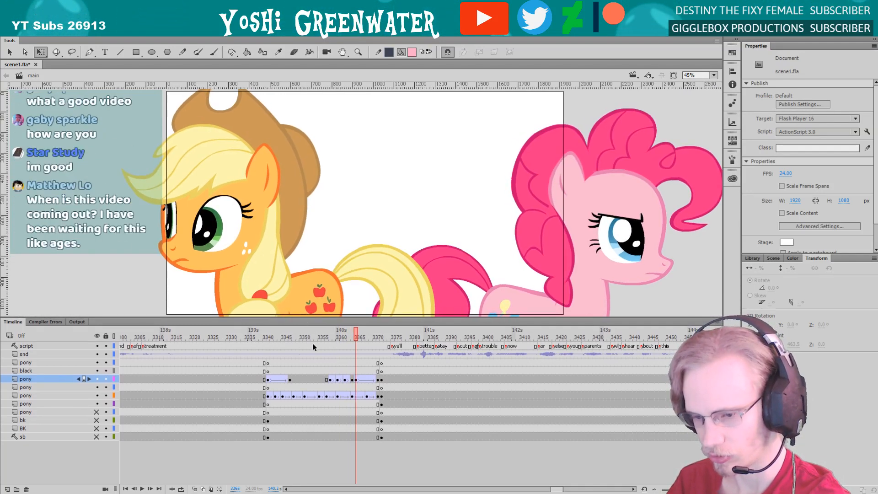
{"action": "key", "text": "comma"}
{"action": "key", "text": "comma"}
{"action": "key", "text": "period"}
{"action": "key", "text": "period"}
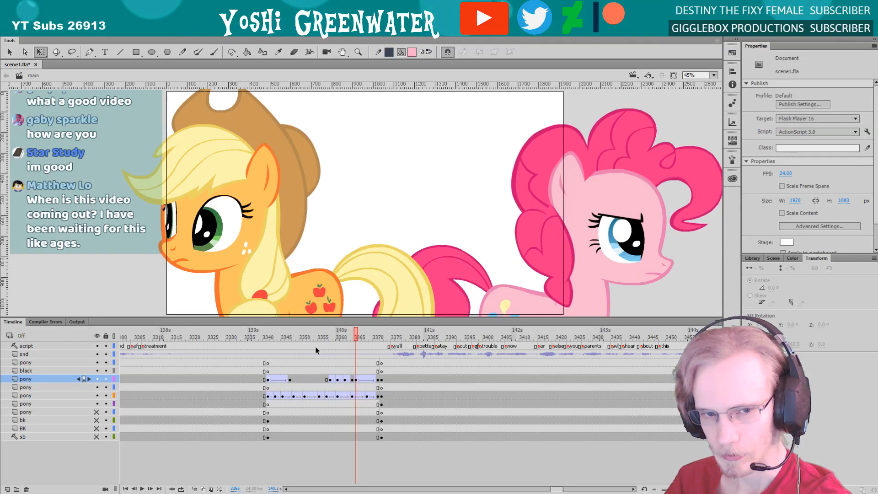
{"action": "key", "text": "period"}
{"action": "key", "text": "period"}
{"action": "key", "text": "period"}
{"action": "key", "text": "period"}
{"action": "key", "text": "period"}
{"action": "key", "text": "period"}
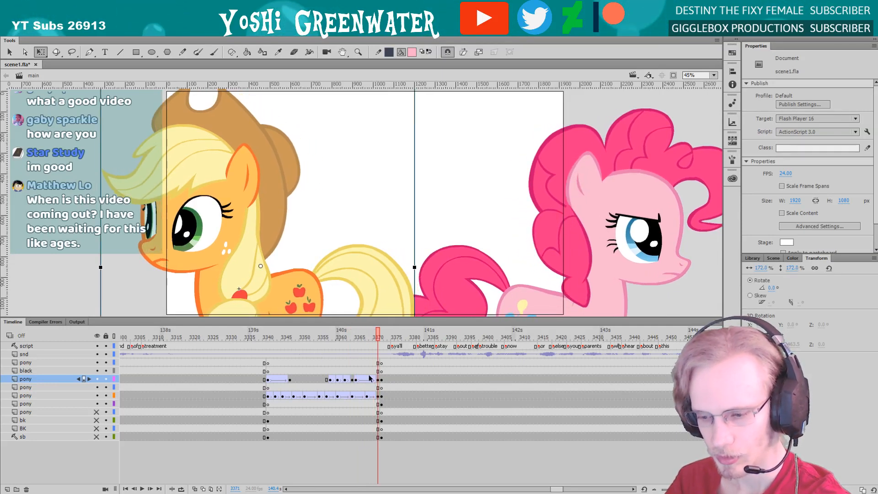
Nudge the orange pony slightly to the right on the keyframe at frame 3371 and replay the turnaround
{"action": "left_click", "coordinate": [378, 380]}
{"action": "key", "text": "Right"}
{"action": "key", "text": "Right"}
{"action": "key", "text": "Right"}
{"action": "key", "text": "Right"}
{"action": "key", "text": "Right"}
{"action": "key", "text": "Right"}
{"action": "key", "text": "Right"}
{"action": "key", "text": "Right"}
{"action": "key", "text": "Right"}
{"action": "key", "text": "Right"}
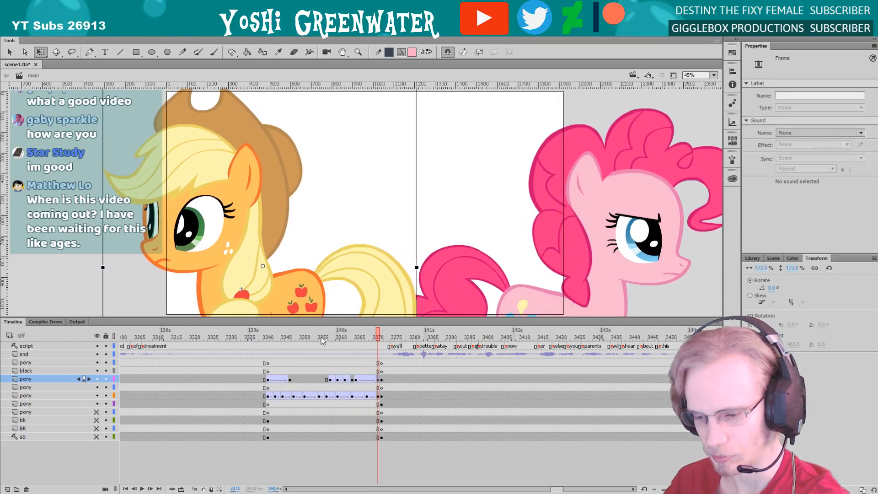
{"action": "left_click", "coordinate": [322, 339]}
{"action": "key", "text": "Return"}
{"action": "key", "text": "Return"}
{"action": "left_click_drag", "start_coordinate": [316, 319], "coordinate": [320, 323]}
{"action": "left_click", "coordinate": [377, 339]}
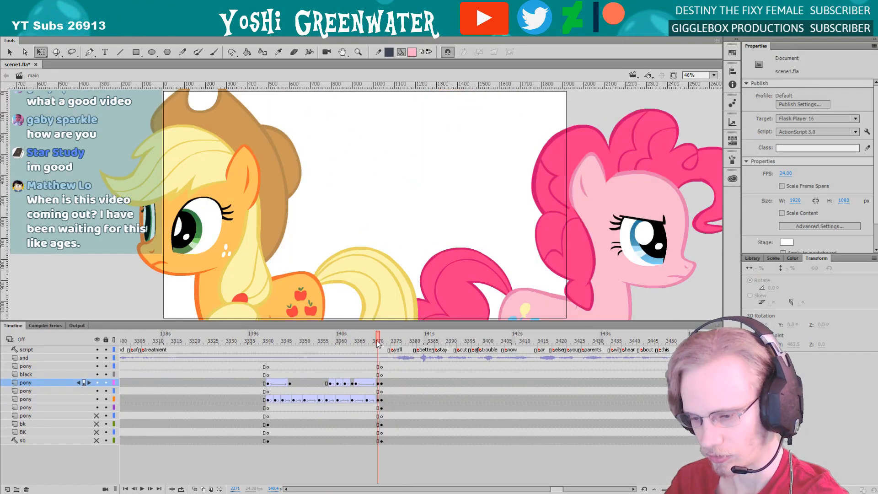
Open the orange pony's AJ_all symbol to inspect its layer keyframes around frame 3421, and return to the main scene
{"action": "double_click", "coordinate": [245, 281]}
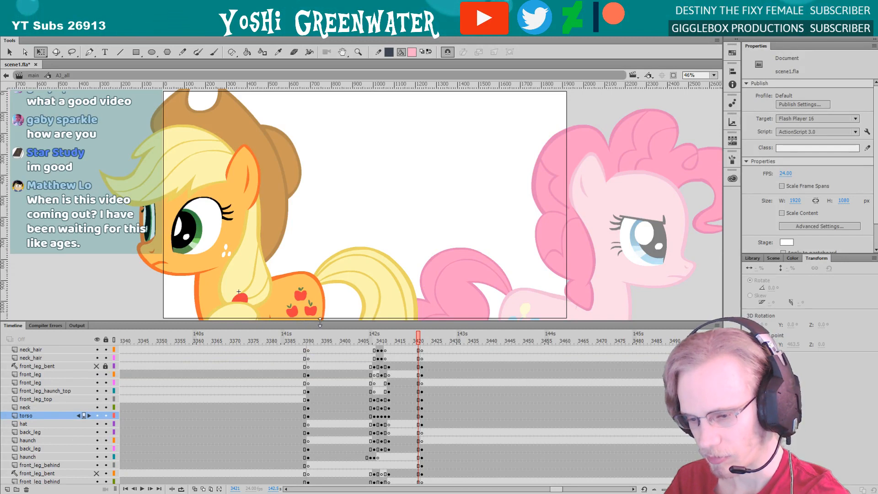
{"action": "left_click_drag", "start_coordinate": [320, 323], "coordinate": [323, 220]}
{"action": "left_click_drag", "start_coordinate": [218, 215], "coordinate": [226, 203]}
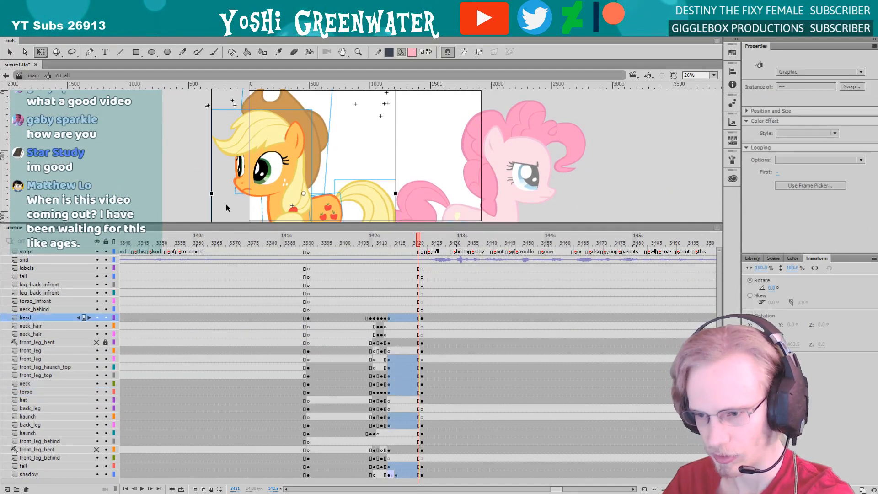
{"action": "left_click", "coordinate": [34, 76]}
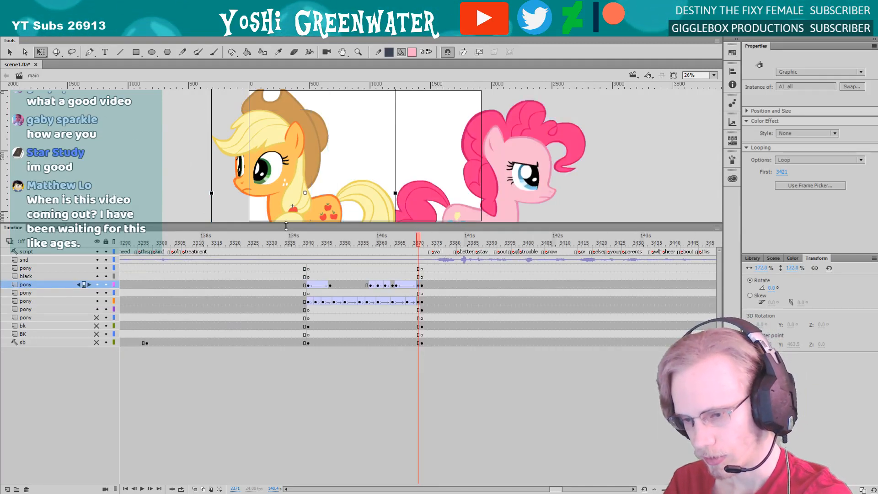
{"action": "left_click_drag", "start_coordinate": [285, 225], "coordinate": [293, 324]}
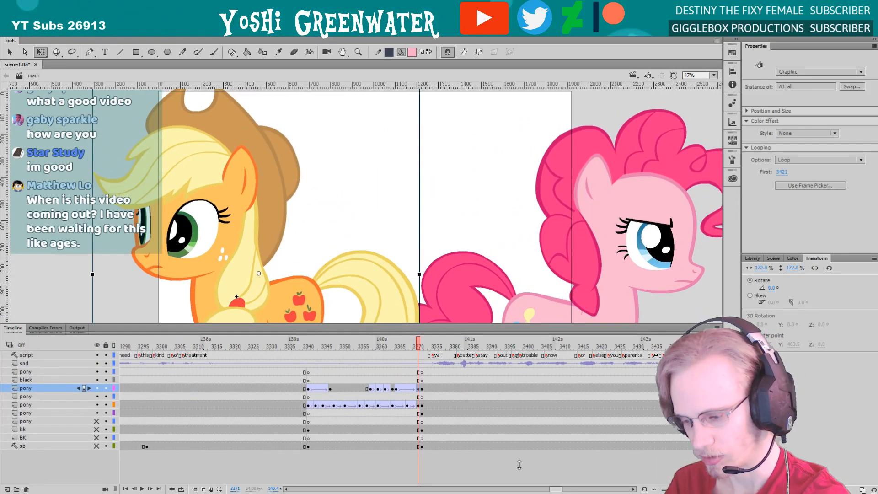
Enlarge the stage area above the timeline slightly and save the scene file
{"action": "left_click", "coordinate": [544, 468]}
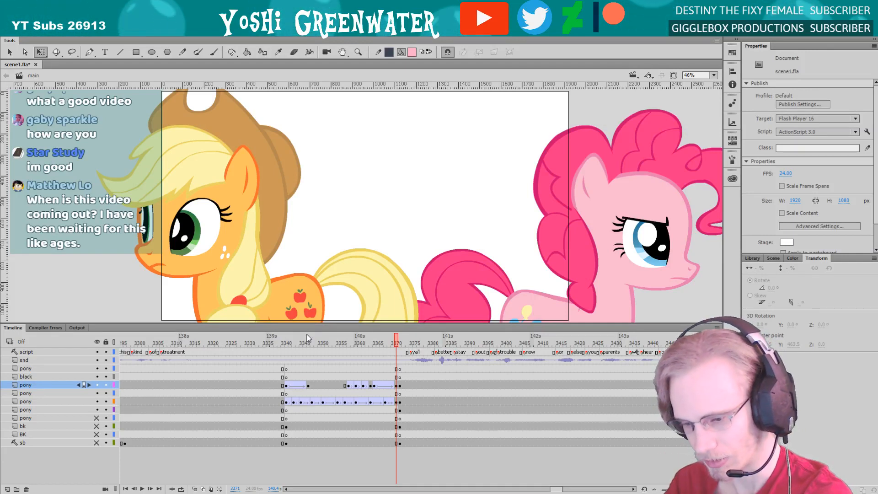
{"action": "left_click_drag", "start_coordinate": [276, 323], "coordinate": [278, 329]}
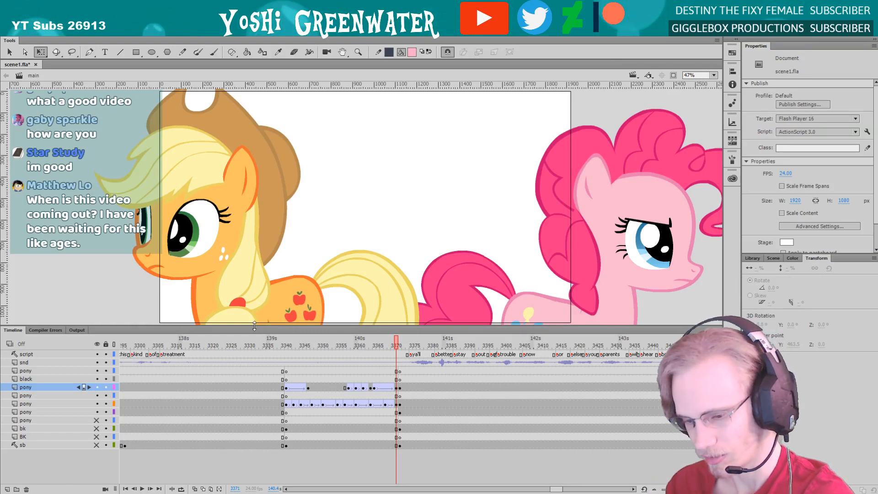
{"action": "left_click_drag", "start_coordinate": [254, 325], "coordinate": [260, 328]}
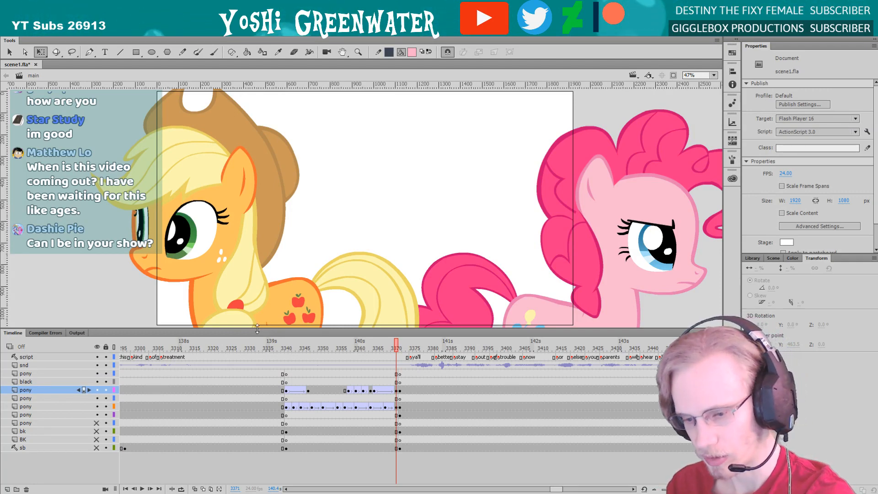
{"action": "left_click_drag", "start_coordinate": [261, 322], "coordinate": [264, 333]}
{"action": "key", "text": "ctrl+s"}
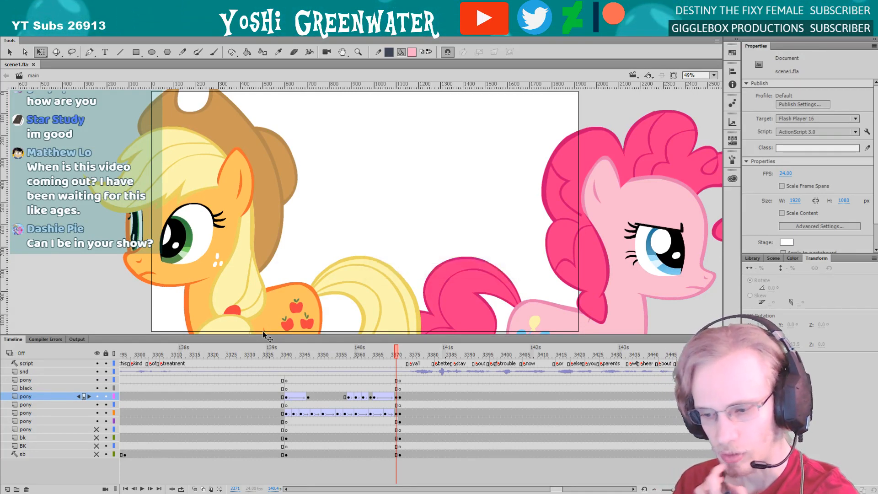
Play the turnaround several times from frame 3341 and once from around frame 3361 to judge its timing
{"action": "left_click", "coordinate": [281, 360]}
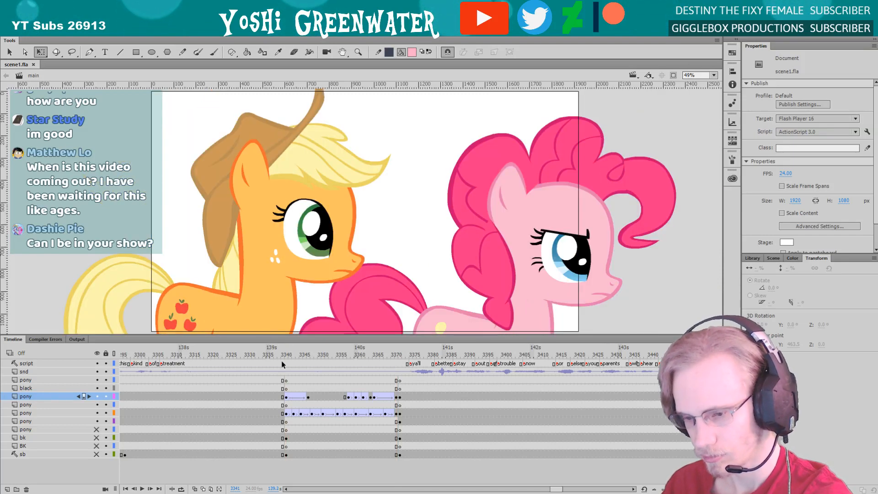
{"action": "key", "text": "Return"}
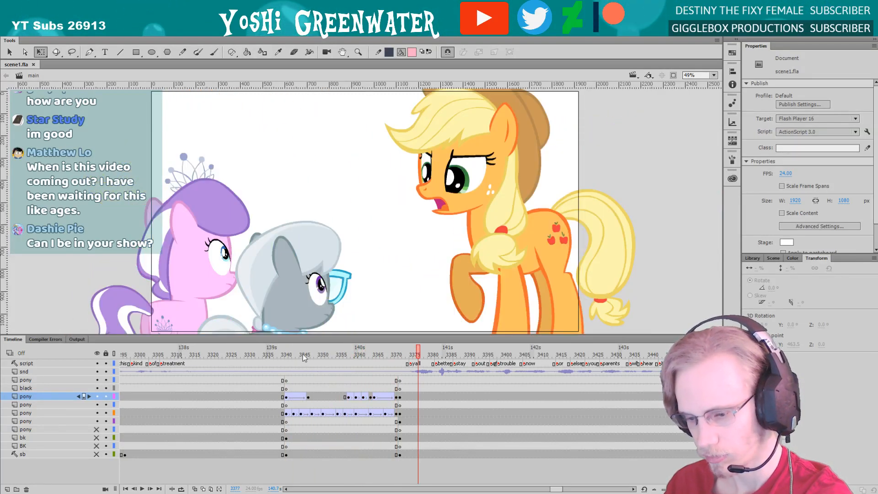
{"action": "left_click", "coordinate": [308, 353]}
{"action": "key", "text": "Return"}
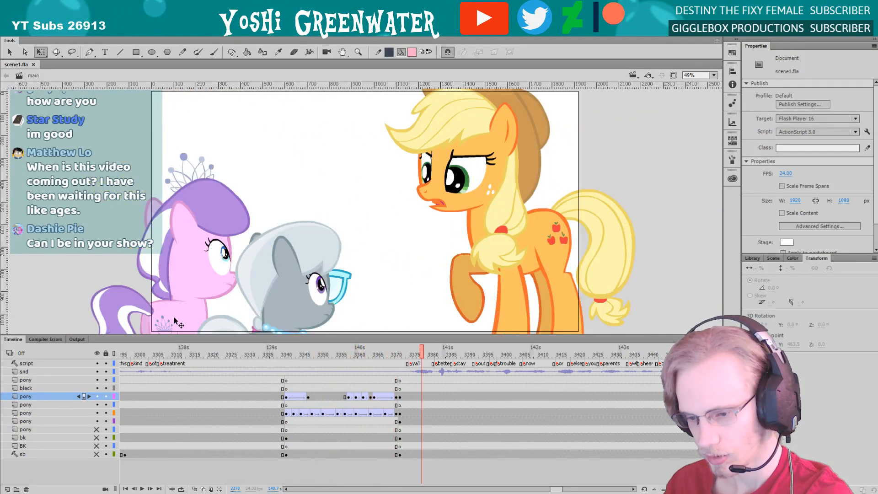
{"action": "left_click", "coordinate": [271, 355]}
{"action": "key", "text": "Return"}
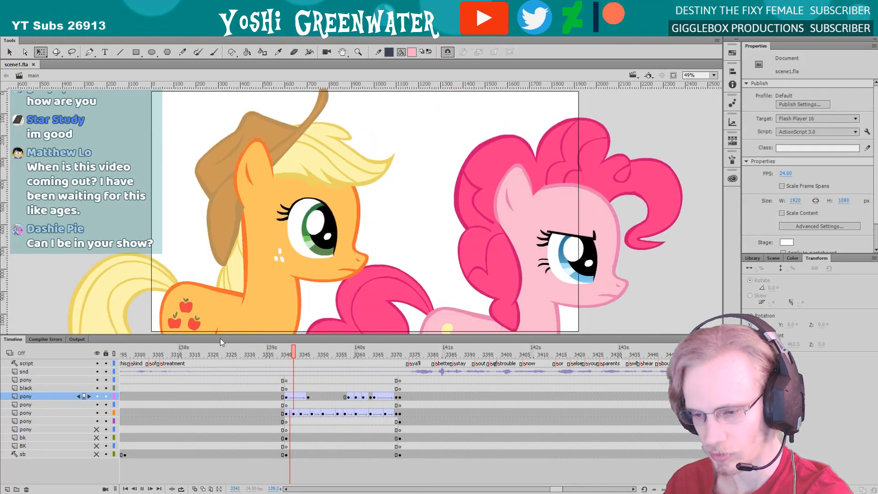
{"action": "key", "text": "Return"}
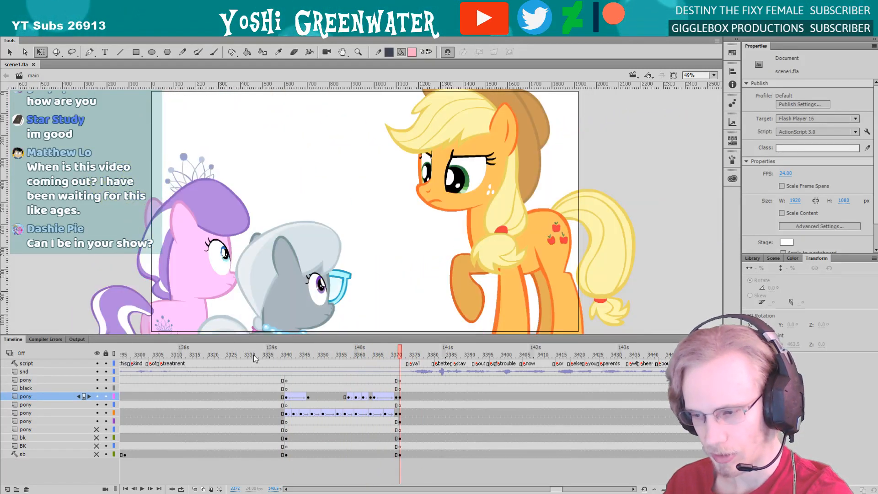
{"action": "left_click", "coordinate": [285, 356]}
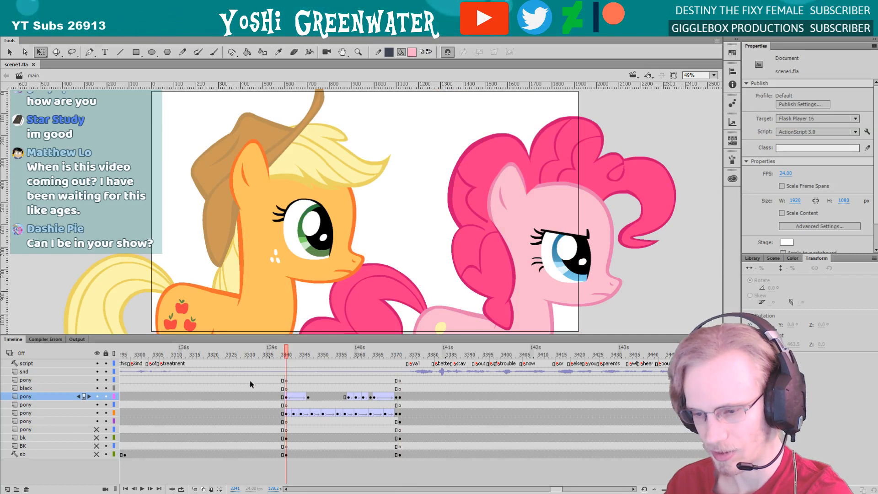
{"action": "key", "text": "Return"}
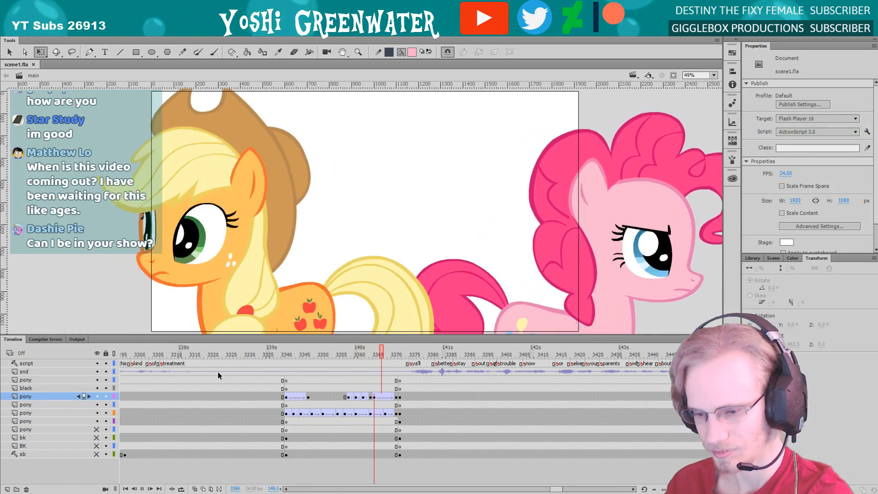
{"action": "key", "text": "Return"}
{"action": "left_click", "coordinate": [360, 354]}
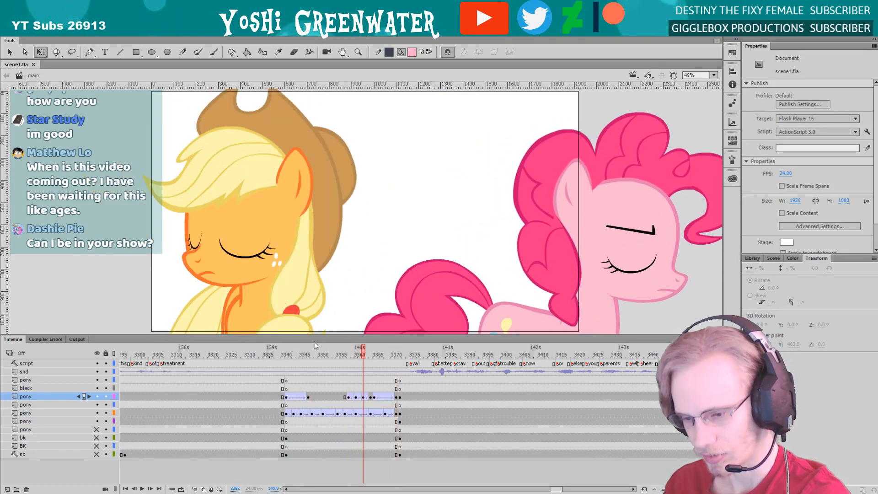
{"action": "key", "text": "Return"}
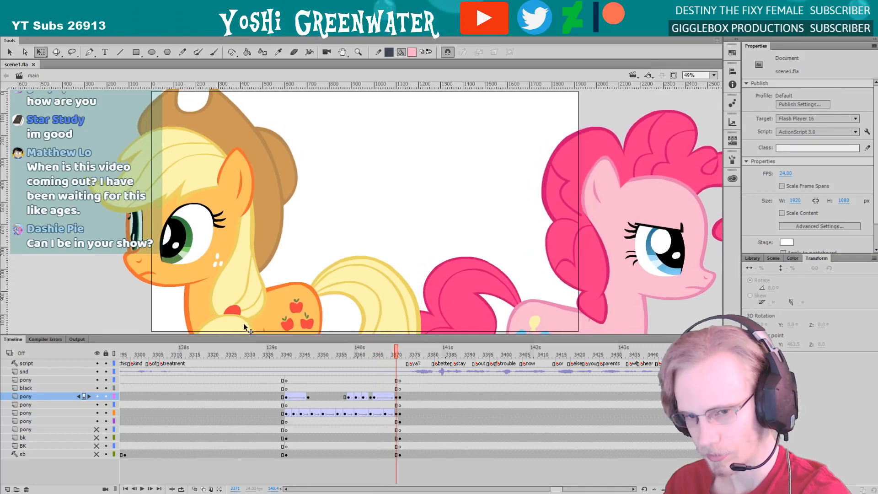
Open the orange pony's AJ_all symbol and select its tail at frame 3421
{"action": "double_click", "coordinate": [237, 300]}
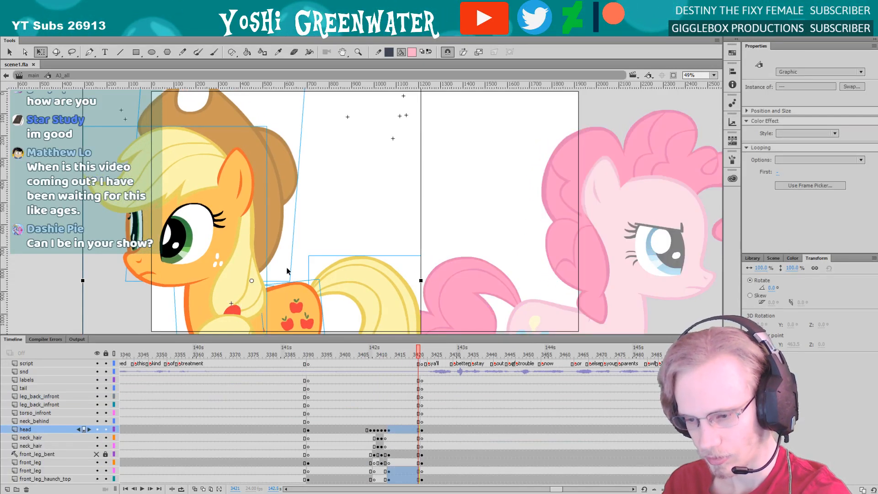
{"action": "left_click", "coordinate": [279, 253]}
{"action": "key", "text": "z"}
{"action": "left_click", "coordinate": [272, 279], "text": "alt"}
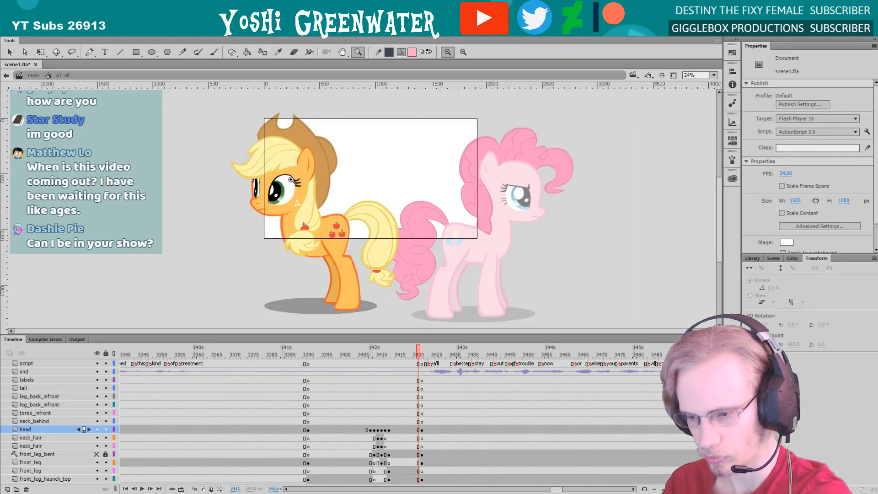
{"action": "left_click_drag", "start_coordinate": [291, 177], "coordinate": [424, 301]}
{"action": "key", "text": "q"}
{"action": "left_click", "coordinate": [385, 242]}
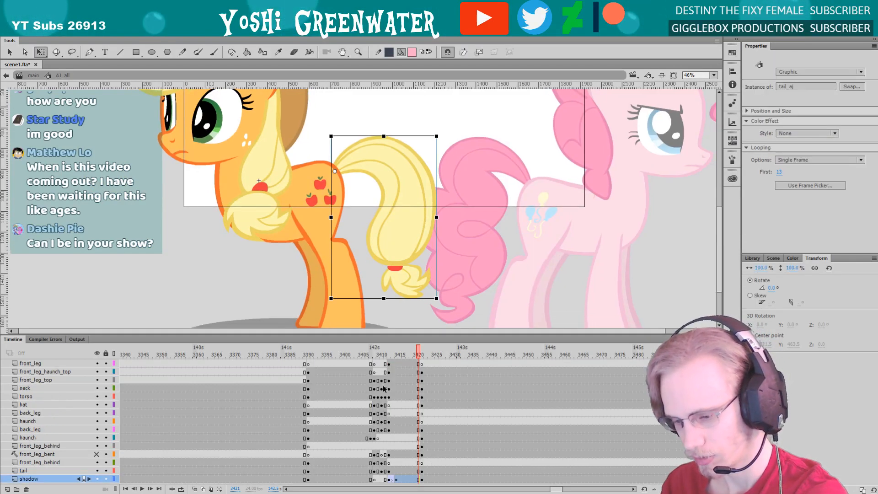
Insert a keyframe for the orange pony's tail at frame 3418
{"action": "left_click", "coordinate": [370, 353]}
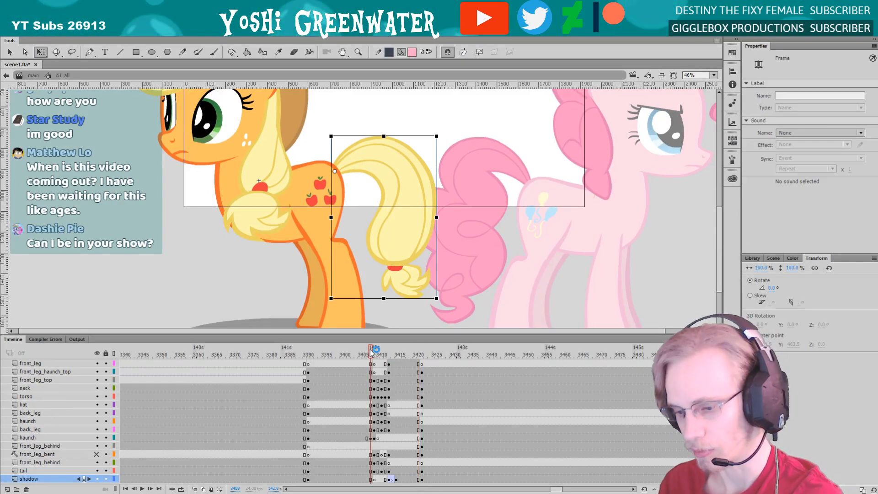
{"action": "key", "text": "period"}
{"action": "key", "text": "period"}
{"action": "key", "text": "period"}
{"action": "key", "text": "period"}
{"action": "key", "text": "period"}
{"action": "key", "text": "period"}
{"action": "key", "text": "period"}
{"action": "key", "text": "period"}
{"action": "key", "text": "period"}
{"action": "key", "text": "period"}
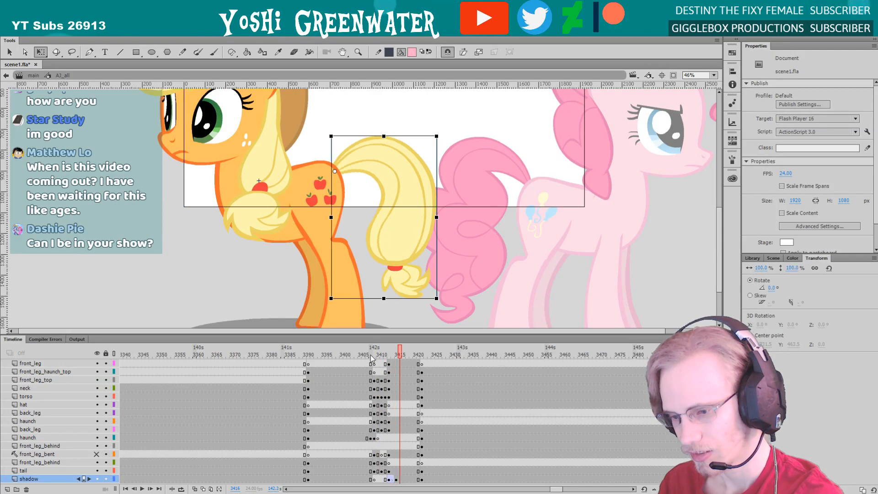
{"action": "key", "text": "F6"}
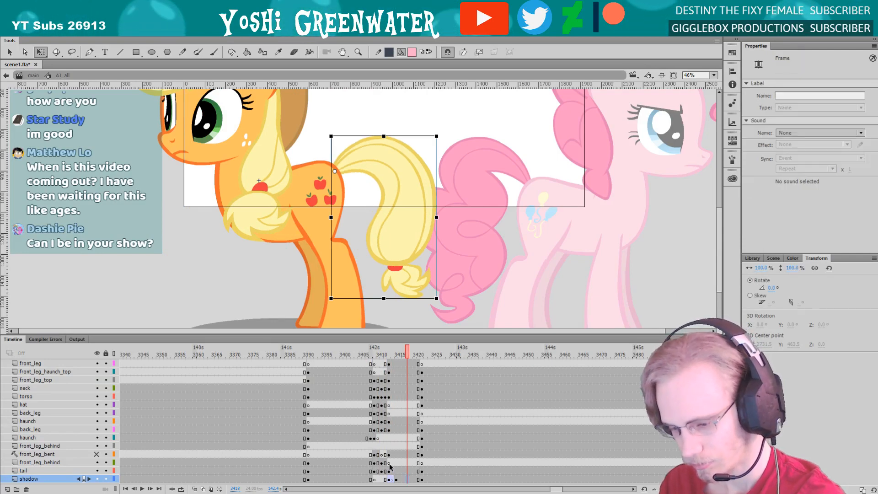
Skew the orange pony's tail slightly outward towards the pink pony at frame 3415 and play the turn from frame 3408
{"action": "left_click", "coordinate": [396, 479]}
{"action": "left_click_drag", "start_coordinate": [374, 298], "coordinate": [386, 299]}
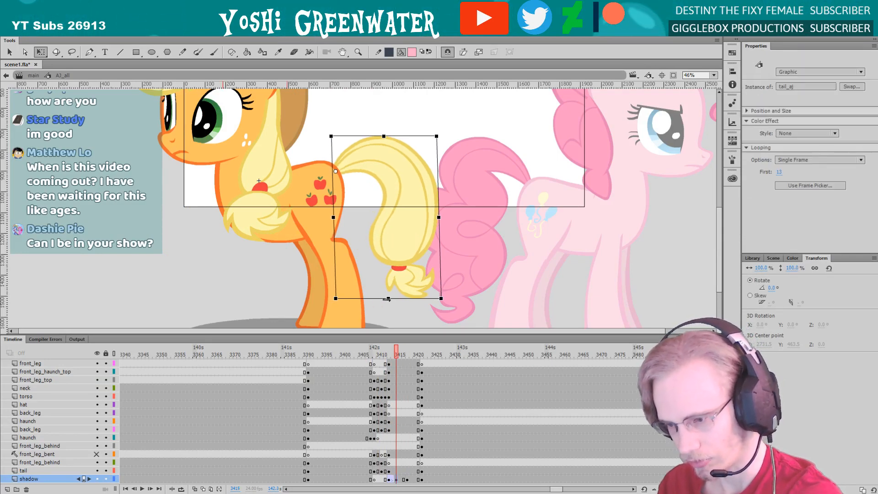
{"action": "left_click_drag", "start_coordinate": [440, 265], "coordinate": [440, 262]}
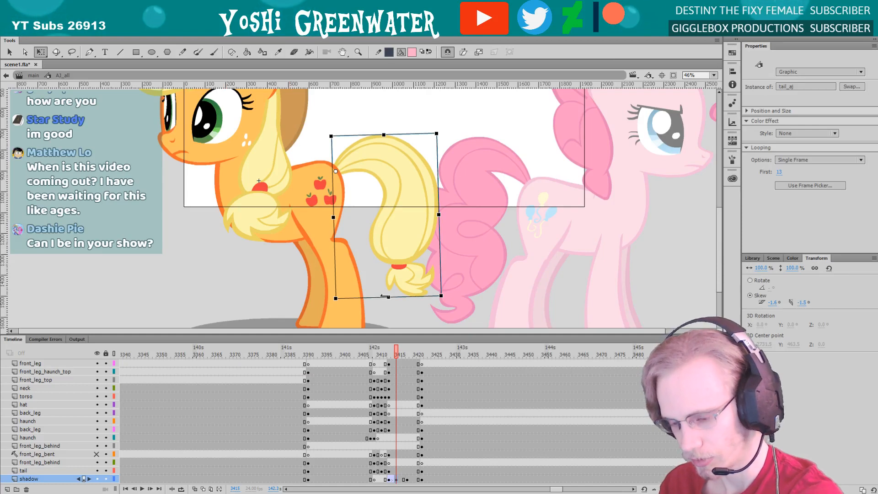
{"action": "left_click_drag", "start_coordinate": [383, 296], "coordinate": [386, 297]}
{"action": "left_click", "coordinate": [369, 353]}
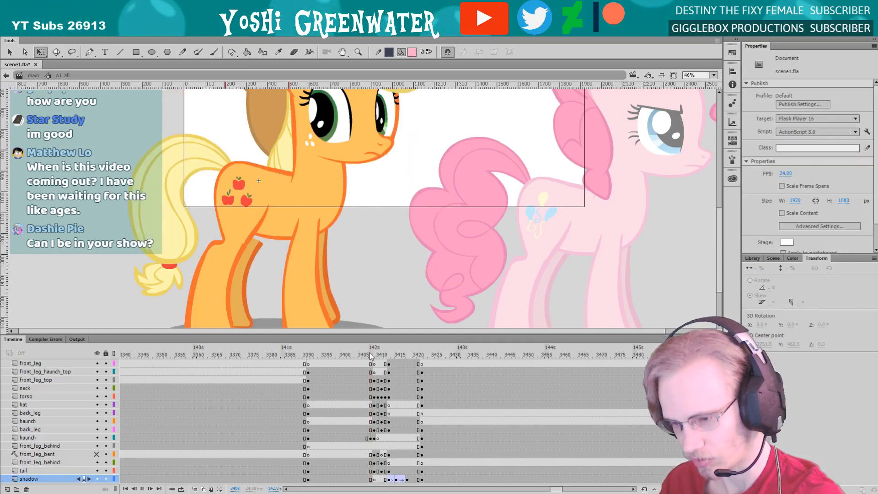
{"action": "key", "text": "Return"}
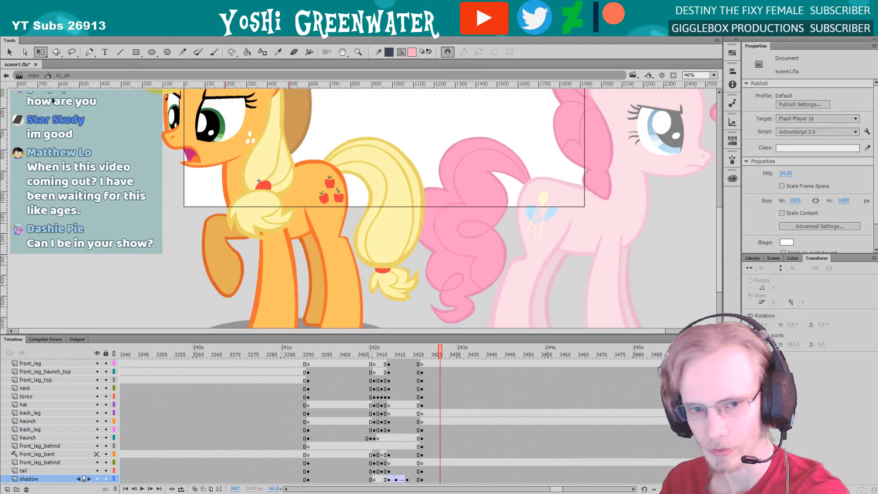
Return to the main scene and play the shot from frame 3342 to check the tail's motion
{"action": "left_click", "coordinate": [33, 75]}
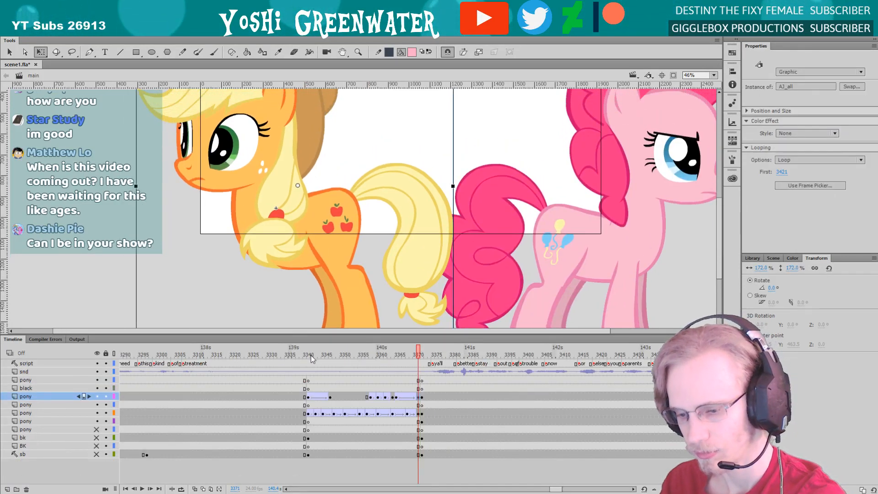
{"action": "left_click_drag", "start_coordinate": [290, 334], "coordinate": [289, 339]}
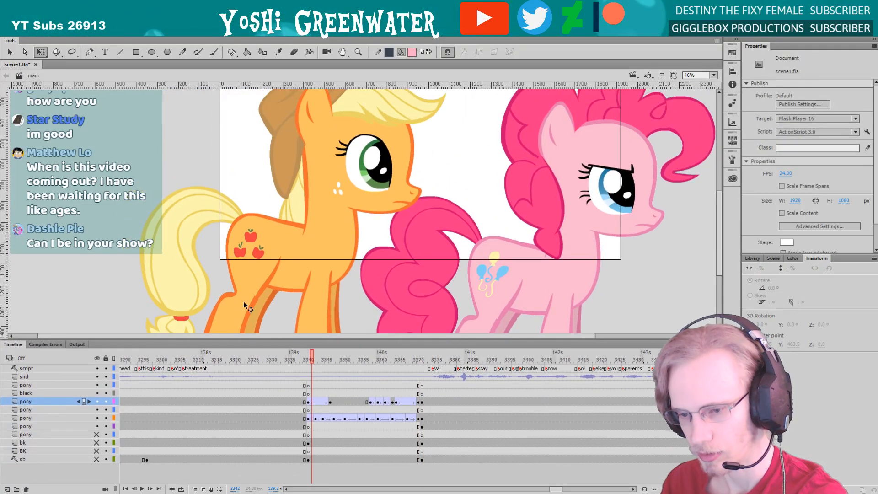
{"action": "key", "text": "Return"}
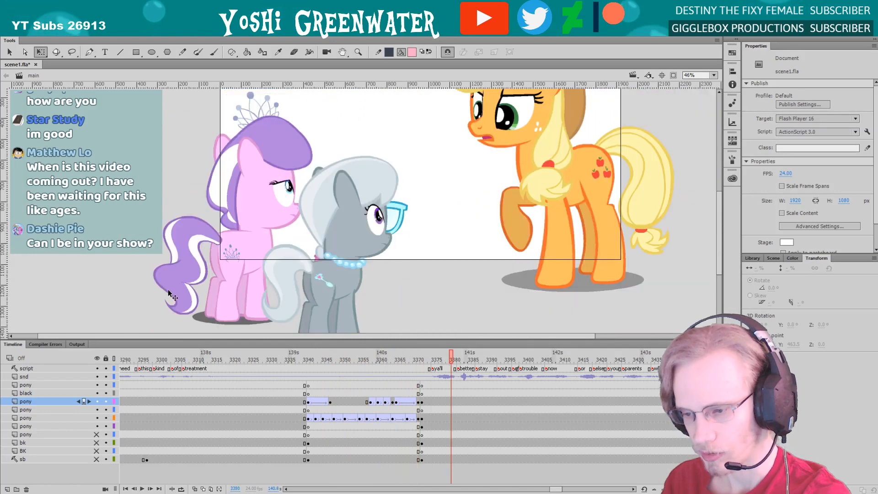
Show the whole frame on the stage and replay the orange pony's turnaround from about frame 3341
{"action": "left_click", "coordinate": [312, 350]}
{"action": "key", "text": "Return"}
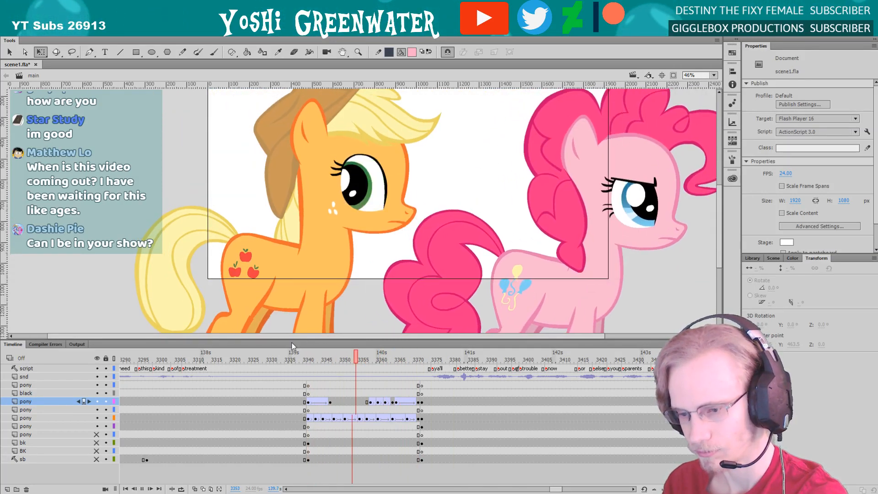
{"action": "left_click_drag", "start_coordinate": [376, 354], "coordinate": [408, 357]}
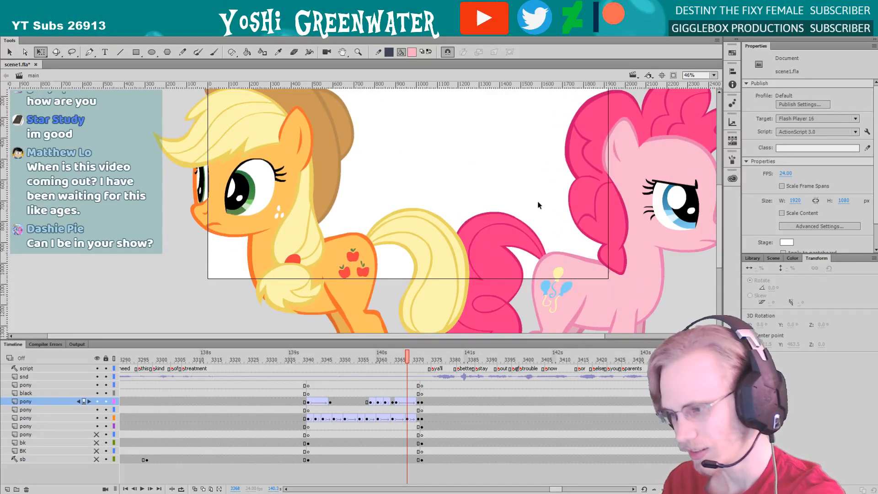
{"action": "left_click", "coordinate": [713, 76]}
{"action": "left_click", "coordinate": [708, 85]}
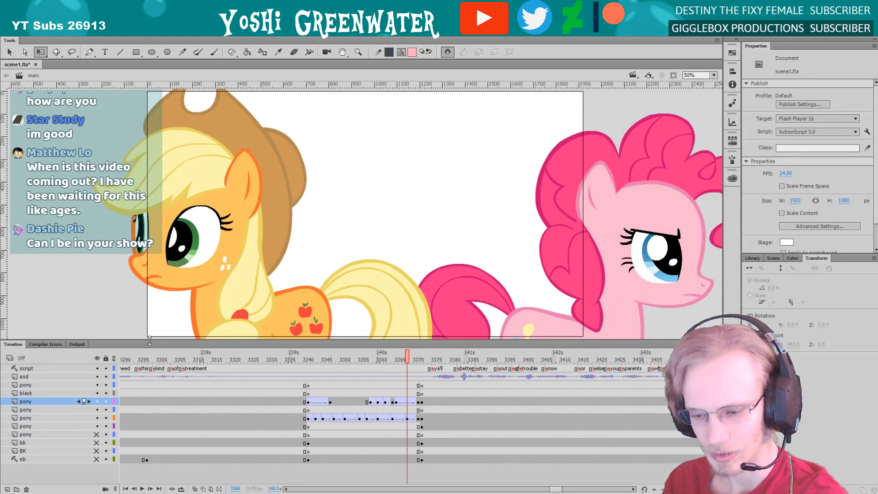
{"action": "key", "text": "Return"}
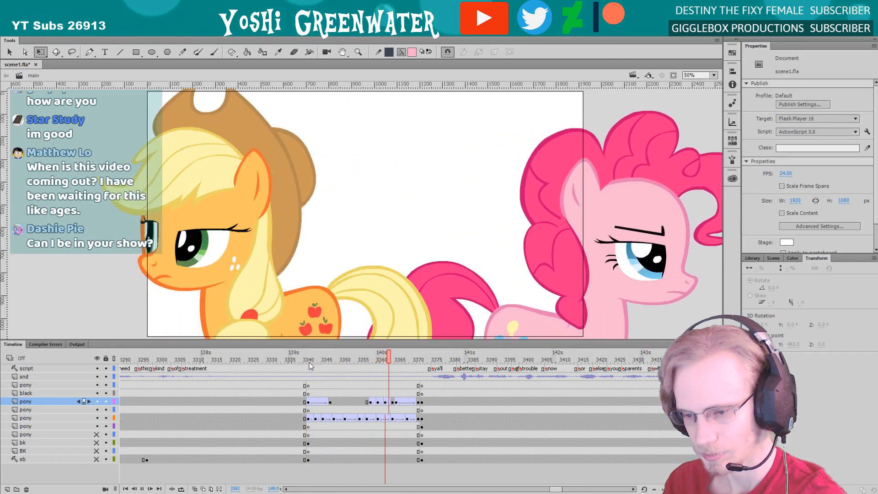
{"action": "left_click", "coordinate": [315, 356]}
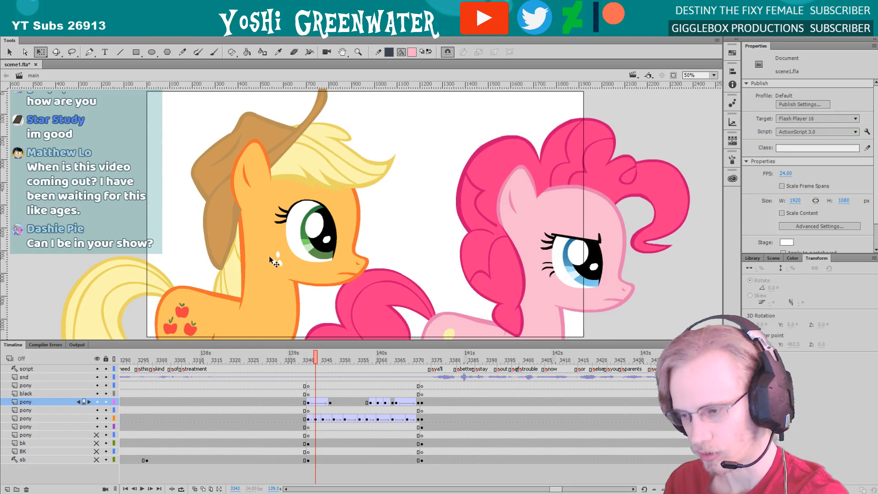
{"action": "key", "text": "Return"}
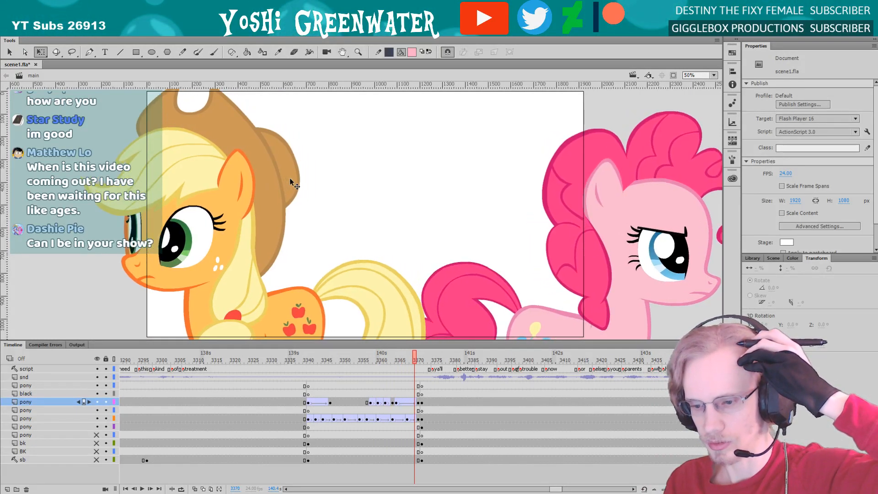
Set the ease of the orange pony's tween leading into frame 3371 to -26 and play the turn back
{"action": "left_click", "coordinate": [289, 177]}
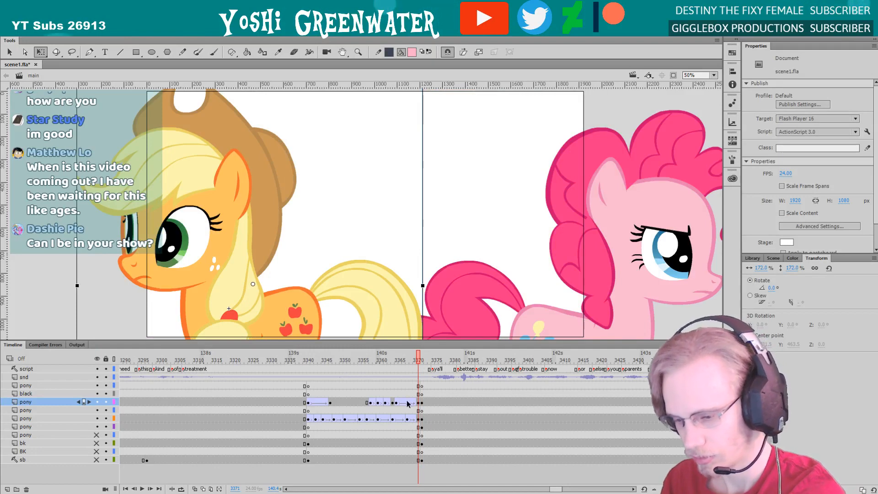
{"action": "left_click", "coordinate": [408, 402]}
{"action": "left_click_drag", "start_coordinate": [845, 149], "coordinate": [784, 158]}
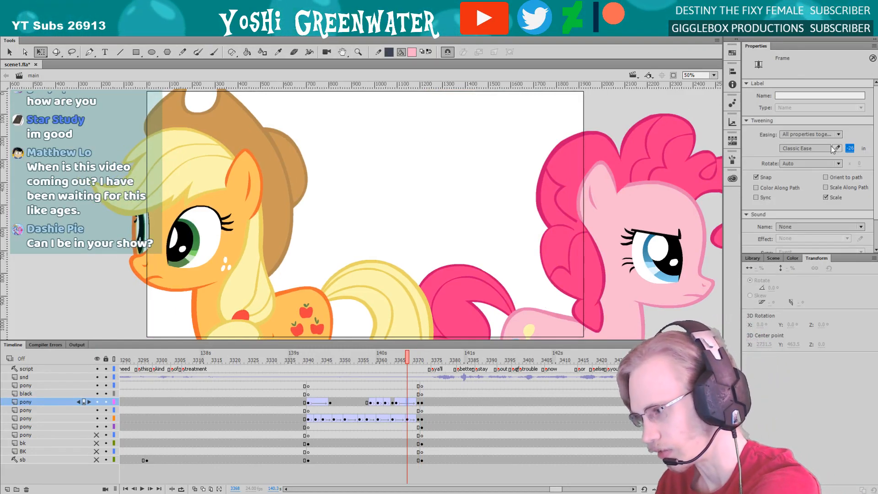
{"action": "key", "text": "Return"}
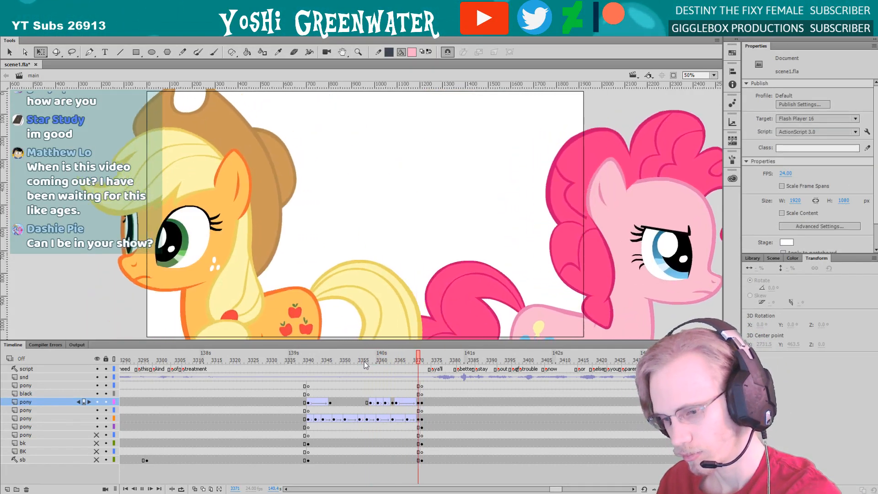
{"action": "left_click", "coordinate": [417, 402]}
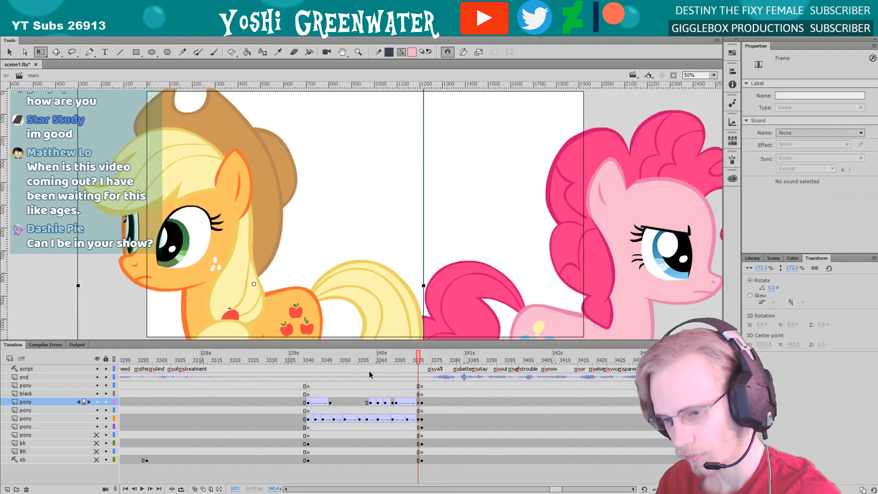
{"action": "key", "text": "Return"}
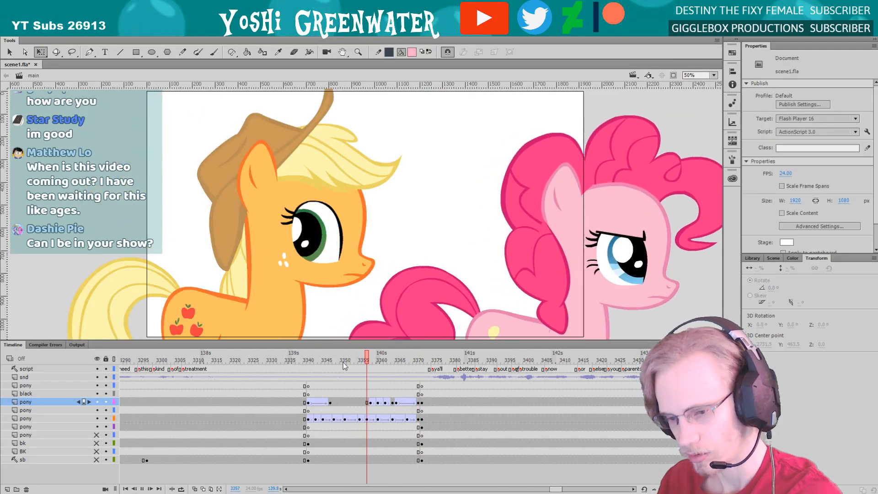
Step frame by frame through the orange pony's head turn from frame 3358 to 3365
{"action": "mouse_move", "coordinate": [382, 360]}
{"action": "left_mouse_down"}
{"action": "mouse_move", "coordinate": [393, 361]}
{"action": "mouse_move", "coordinate": [382, 360]}
{"action": "left_mouse_up"}
{"action": "left_click", "coordinate": [370, 360]}
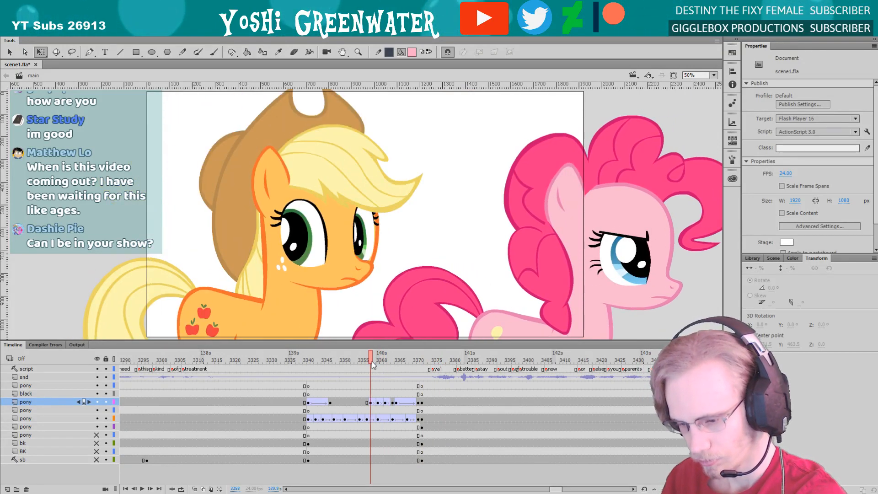
{"action": "key", "text": "period"}
{"action": "key", "text": "period"}
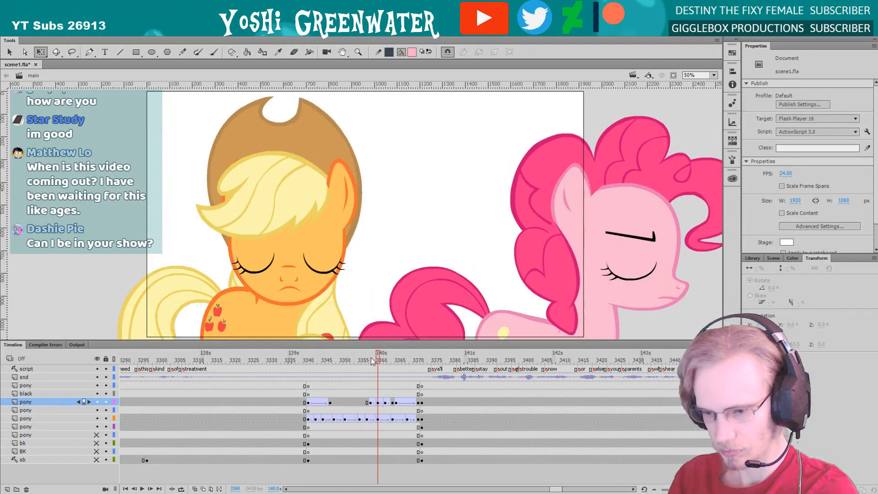
{"action": "key", "text": "period"}
{"action": "key", "text": "period"}
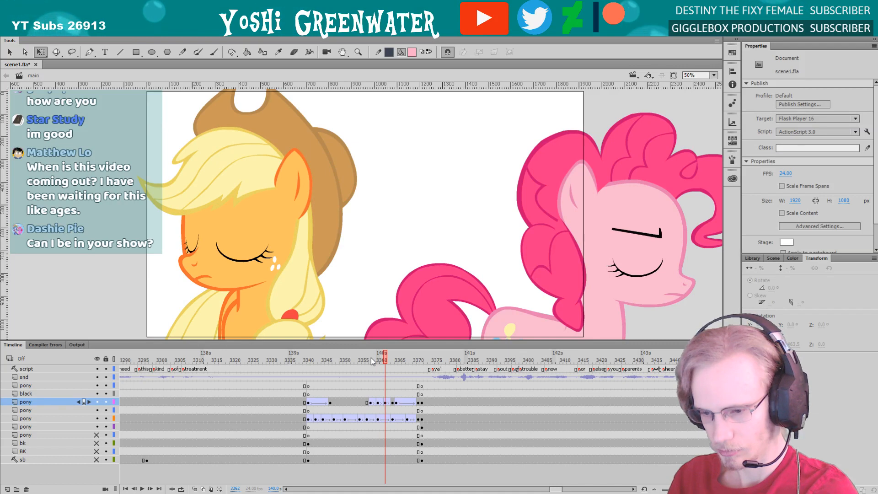
{"action": "key", "text": "period"}
{"action": "key", "text": "period"}
{"action": "key", "text": "period"}
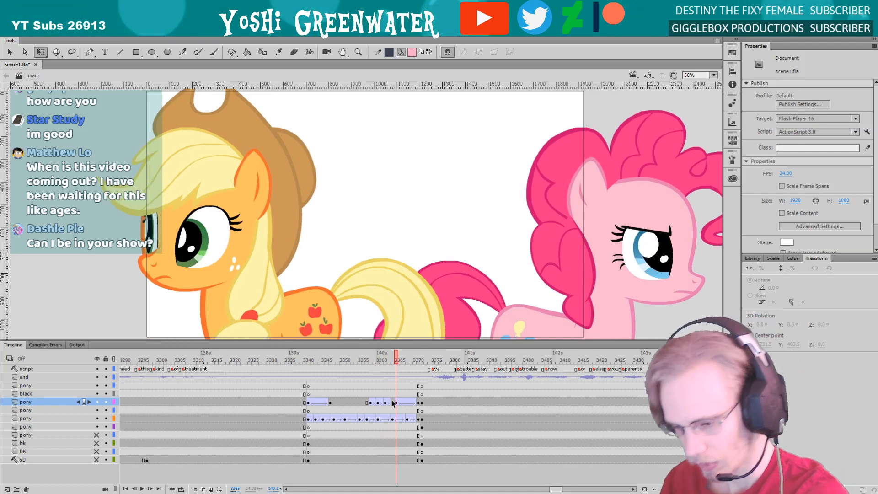
Remove the orange pony's keyframe at frame 3365 and tween its motion directly from frame 3364 to 3371
{"action": "left_click", "coordinate": [395, 403]}
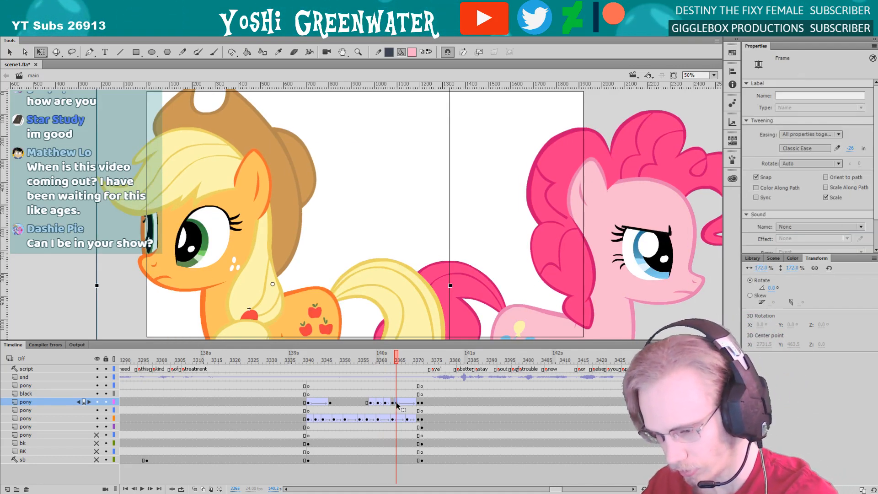
{"action": "right_click", "coordinate": [396, 403]}
{"action": "left_click", "coordinate": [425, 230]}
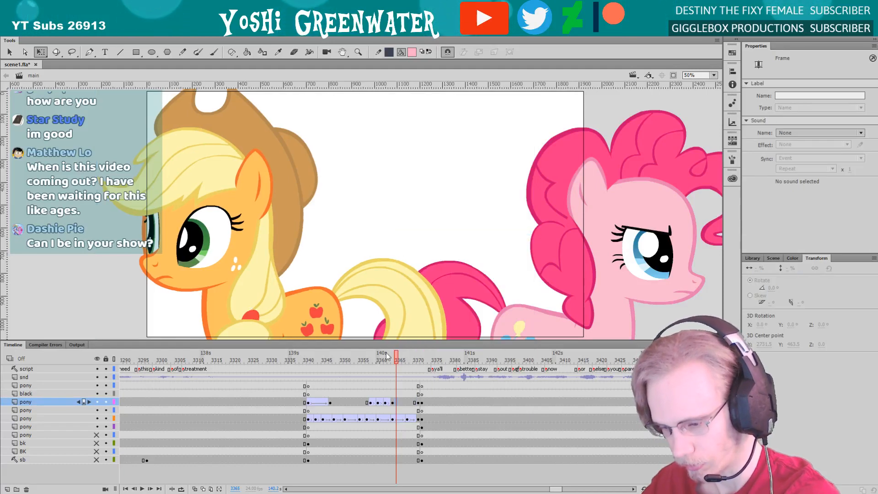
{"action": "key", "text": "ctrl+z"}
{"action": "left_click_drag", "start_coordinate": [361, 359], "coordinate": [392, 396]}
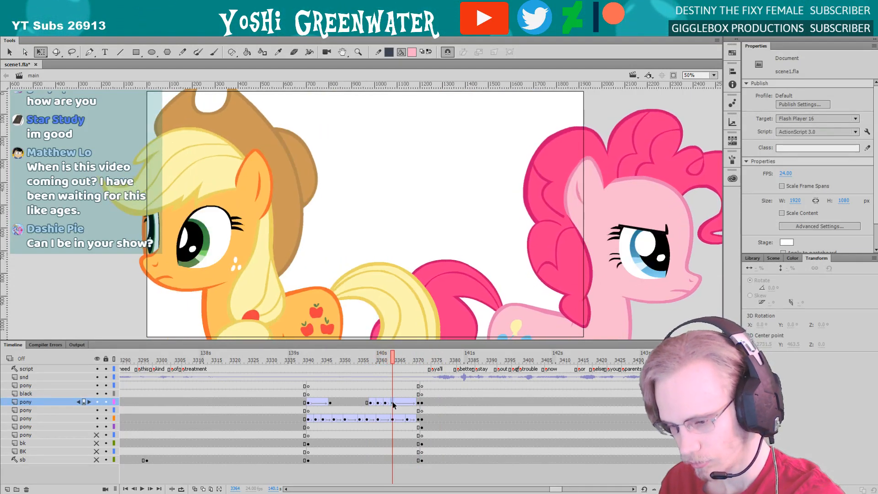
{"action": "left_click", "coordinate": [392, 403]}
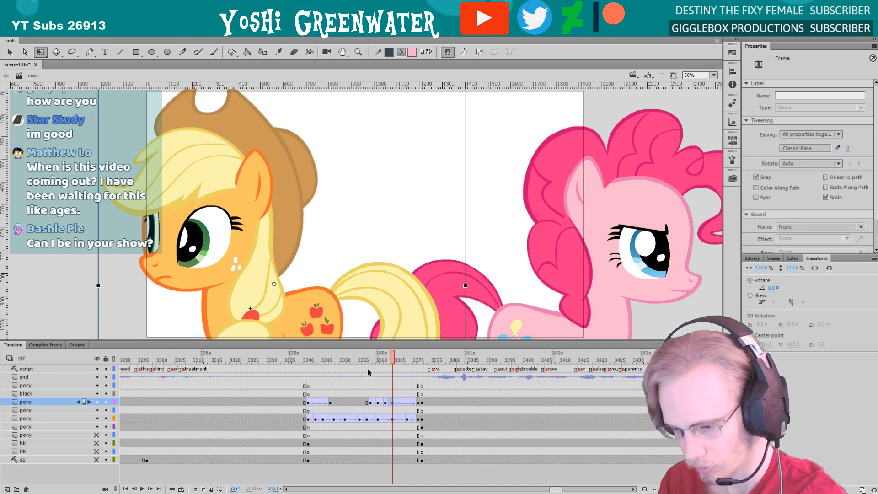
Review the turn from about frame 3357 and nudge the orange pony slightly towards the pink pony at frame 3371
{"action": "left_click", "coordinate": [368, 362]}
{"action": "key", "text": "period"}
{"action": "key", "text": "period"}
{"action": "key", "text": "period"}
{"action": "key", "text": "period"}
{"action": "key", "text": "period"}
{"action": "key", "text": "period"}
{"action": "key", "text": "period"}
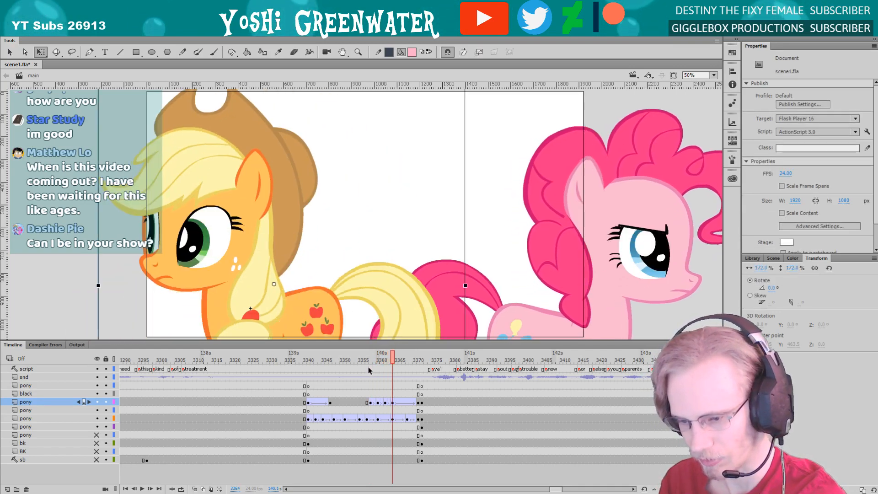
{"action": "key", "text": "period"}
{"action": "key", "text": "period"}
{"action": "key", "text": "period"}
{"action": "key", "text": "period"}
{"action": "key", "text": "period"}
{"action": "key", "text": "period"}
{"action": "key", "text": "period"}
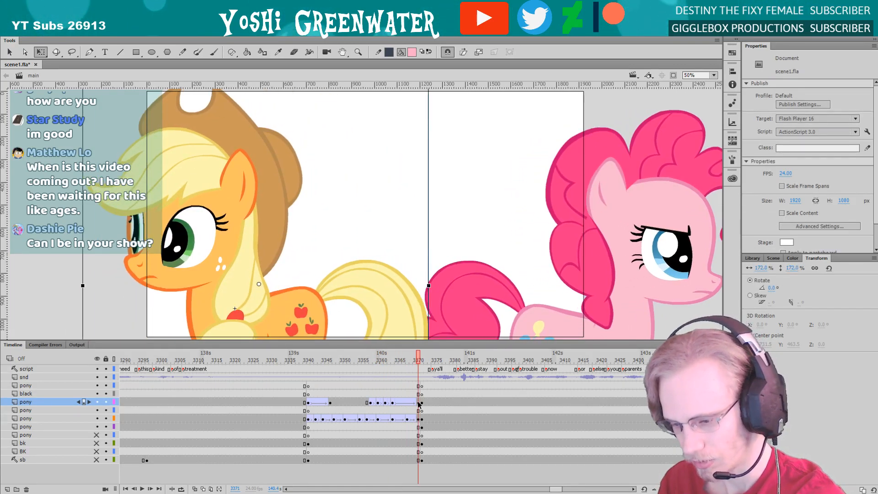
{"action": "left_click", "coordinate": [418, 404]}
{"action": "key", "text": "shift+Right"}
{"action": "key", "text": "shift+Right"}
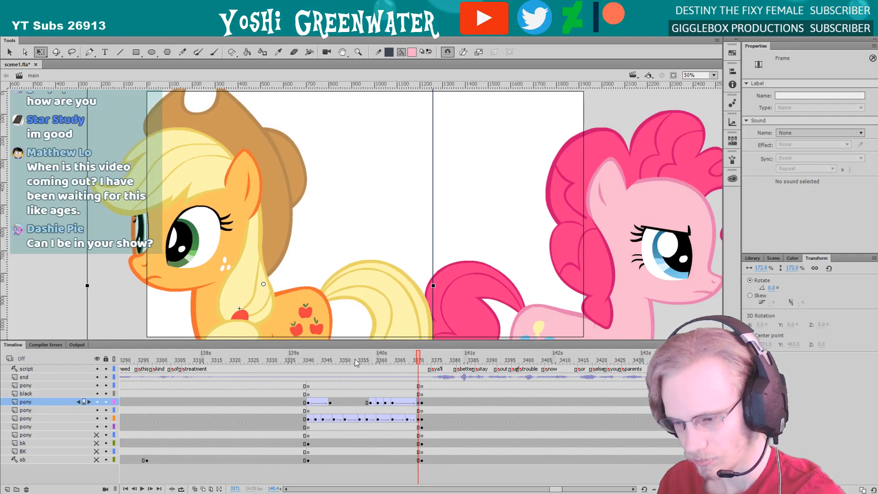
Play the shot from about frame 3340 into the next one to check the orange pony's final drift
{"action": "key", "text": "period"}
{"action": "key", "text": "period"}
{"action": "key", "text": "period"}
{"action": "key", "text": "period"}
{"action": "key", "text": "period"}
{"action": "key", "text": "period"}
{"action": "key", "text": "period"}
{"action": "key", "text": "period"}
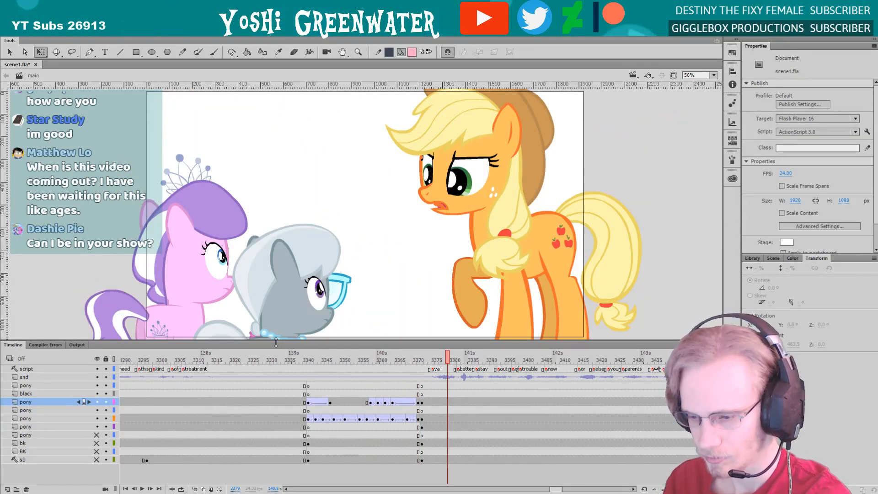
{"action": "left_click_drag", "start_coordinate": [276, 342], "coordinate": [277, 343]}
{"action": "key", "text": "Return"}
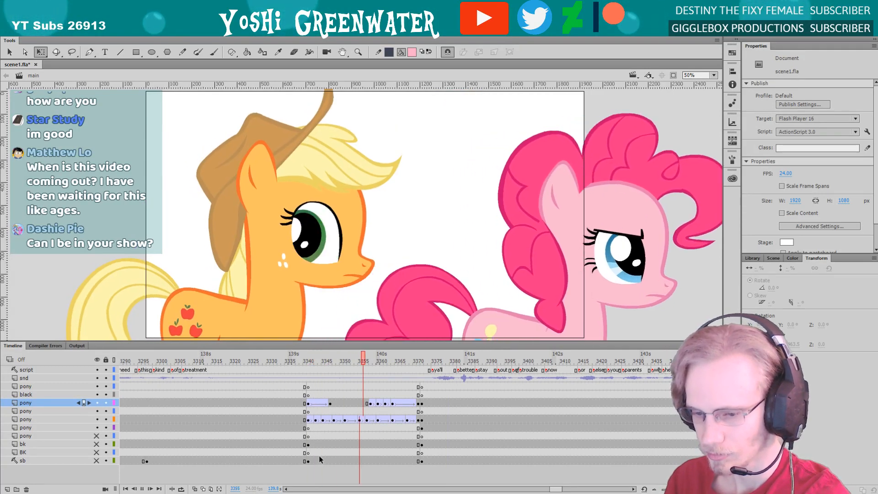
{"action": "left_click", "coordinate": [418, 404]}
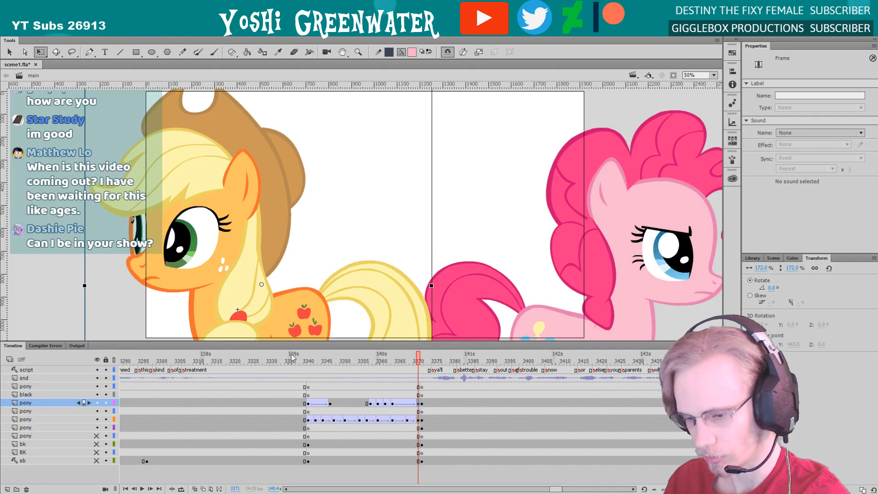
{"action": "left_click", "coordinate": [292, 356]}
{"action": "key", "text": "Return"}
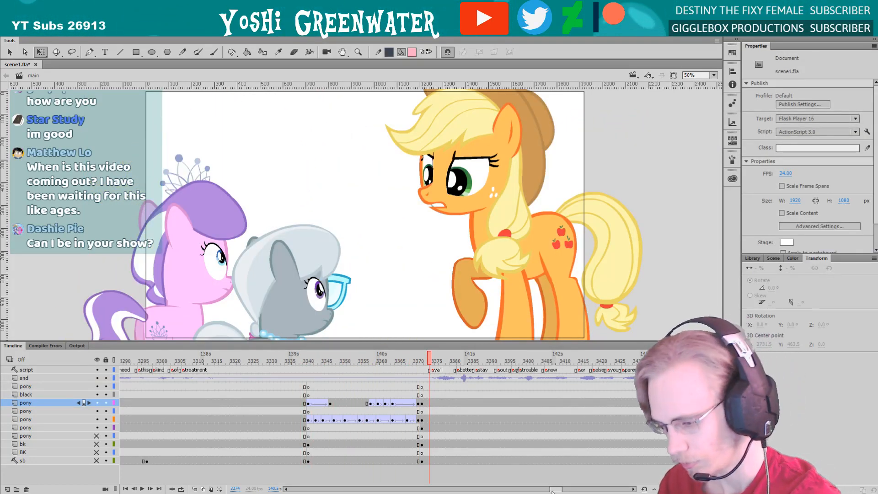
Move to frame 3372 at the start of the next shot and save the file
{"action": "scroll", "coordinate": [406, 363], "scroll_direction": "right", "scroll_amount": 4}
{"action": "left_click_drag", "start_coordinate": [356, 341], "coordinate": [357, 341]}
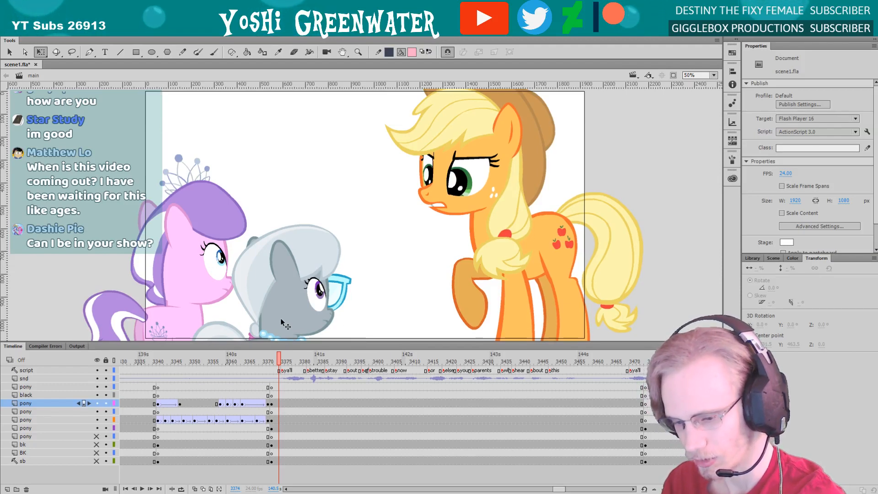
{"action": "left_click", "coordinate": [271, 362]}
{"action": "key", "text": "ctrl+s"}
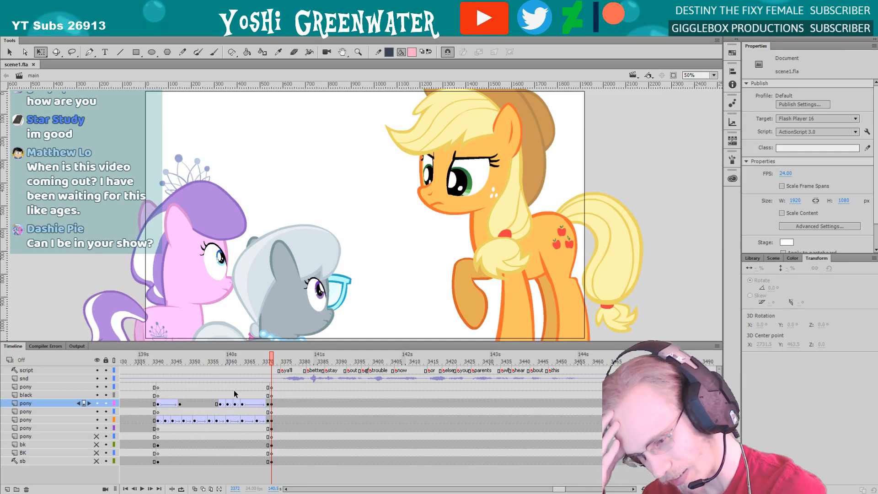
Try skewing the grey pony (silver_ALL) by -1.5° away from the orange pony at frame 3372
{"action": "left_click", "coordinate": [204, 294]}
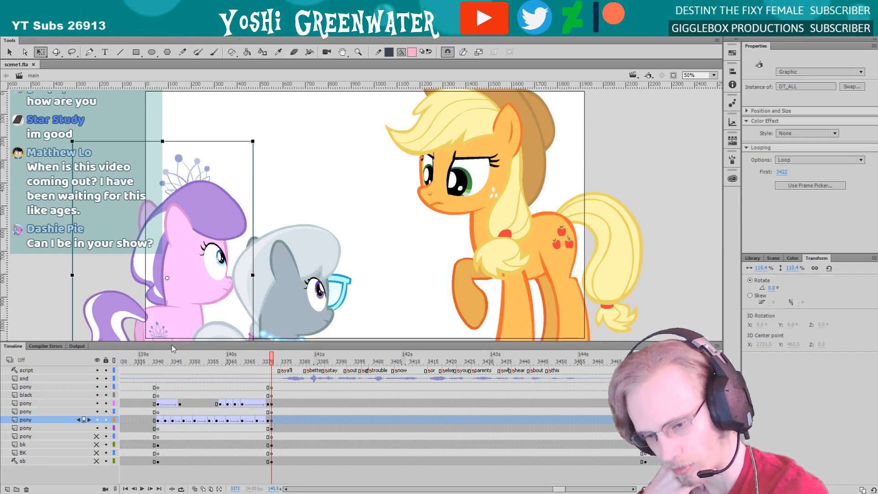
{"action": "left_click", "coordinate": [354, 322]}
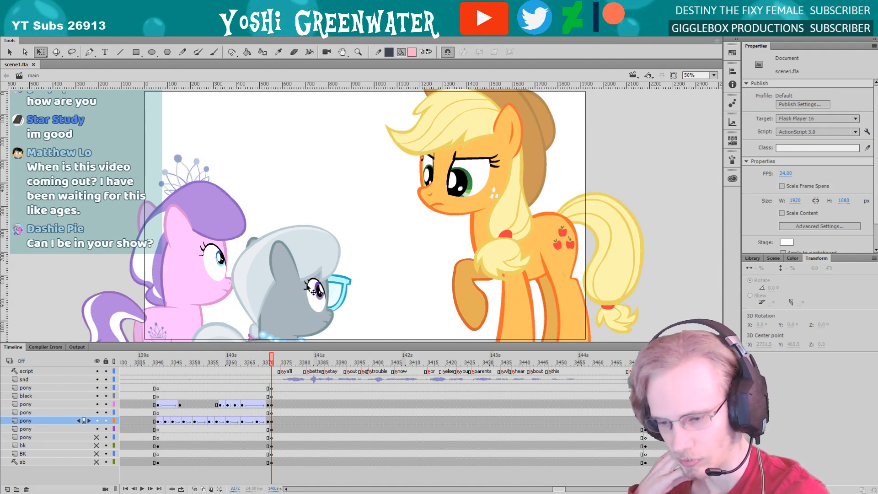
{"action": "left_click", "coordinate": [351, 274]}
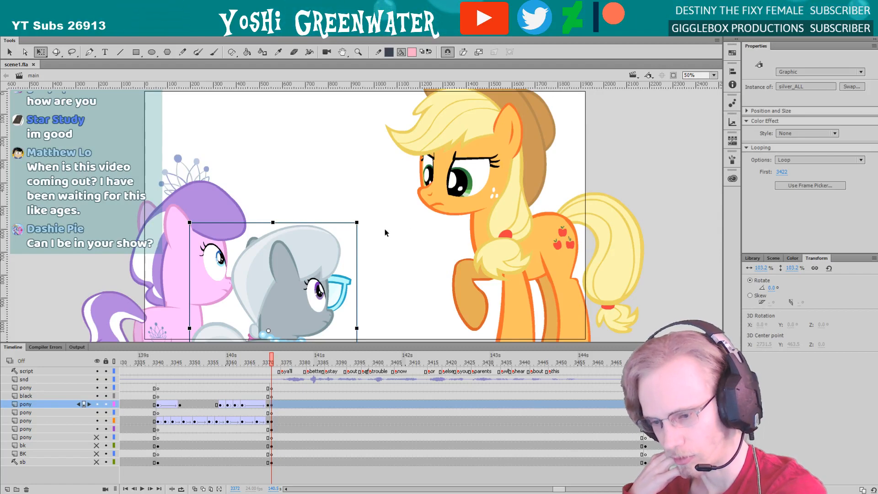
{"action": "left_click", "coordinate": [255, 221]}
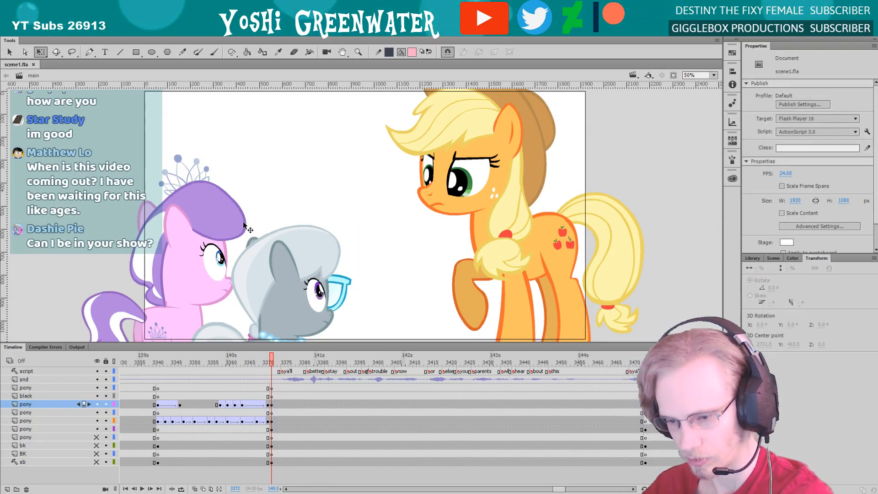
{"action": "left_click", "coordinate": [276, 248]}
{"action": "mouse_move", "coordinate": [269, 220]}
{"action": "left_mouse_down"}
{"action": "mouse_move", "coordinate": [240, 220]}
{"action": "mouse_move", "coordinate": [272, 234]}
{"action": "mouse_move", "coordinate": [204, 230]}
{"action": "mouse_move", "coordinate": [257, 228]}
{"action": "left_mouse_up"}
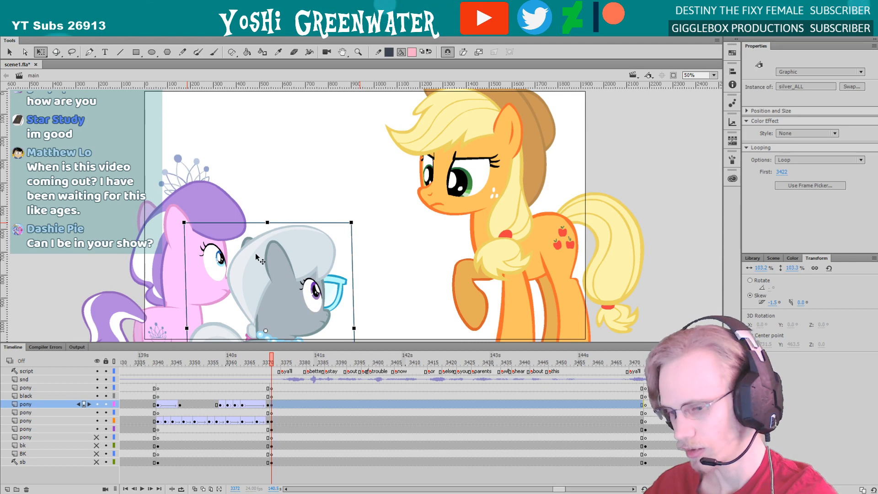
{"action": "key", "text": "shift+Right"}
{"action": "left_click", "coordinate": [272, 199]}
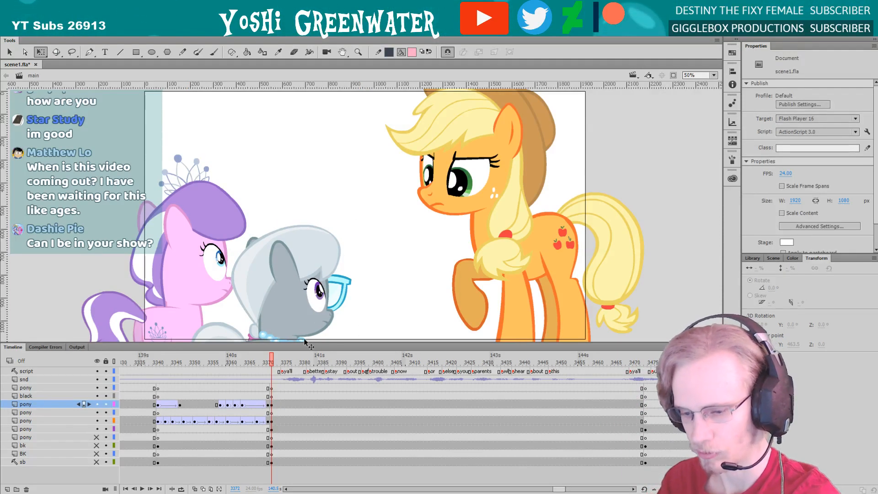
{"action": "left_click_drag", "start_coordinate": [306, 342], "coordinate": [313, 343]}
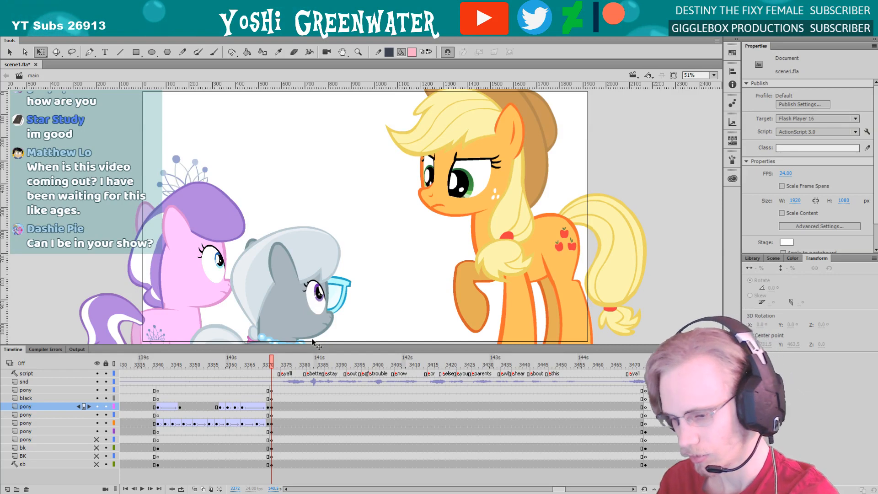
Play the two-filly shot from frame 3372 through to frame 3474 in the following shot, and return to frame 3372
{"action": "left_click_drag", "start_coordinate": [238, 345], "coordinate": [237, 346]}
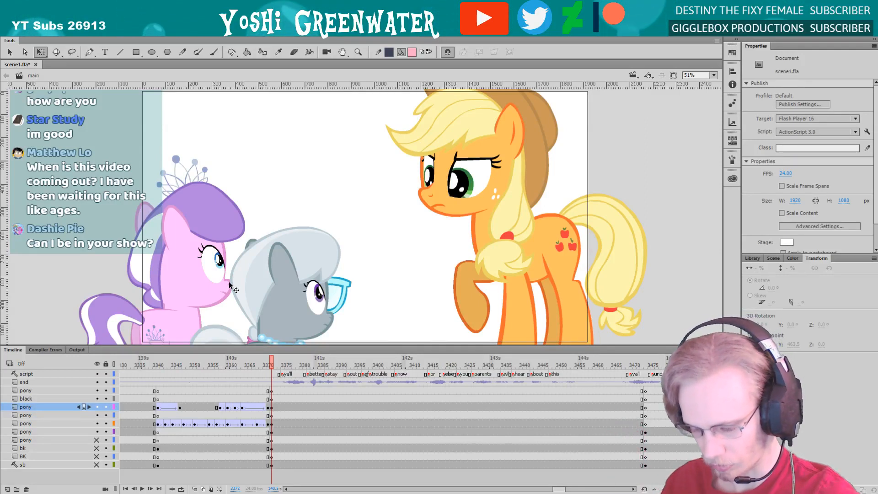
{"action": "left_click_drag", "start_coordinate": [263, 347], "coordinate": [262, 347]}
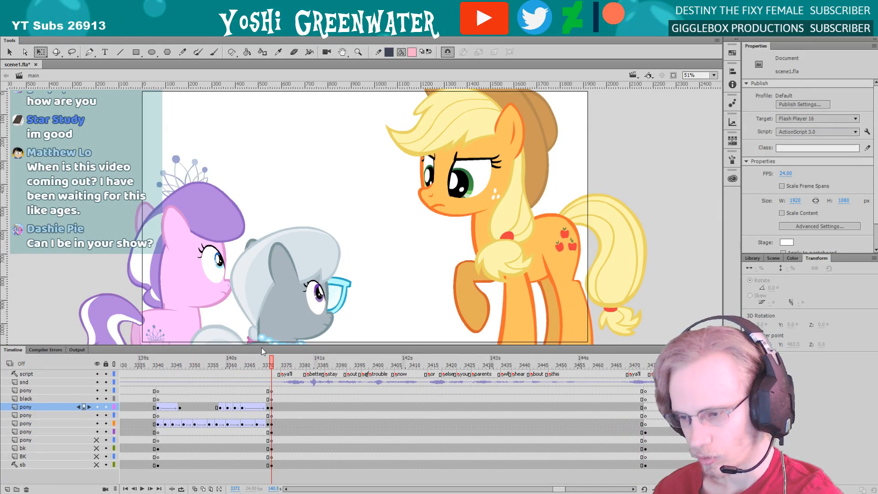
{"action": "key", "text": "Return"}
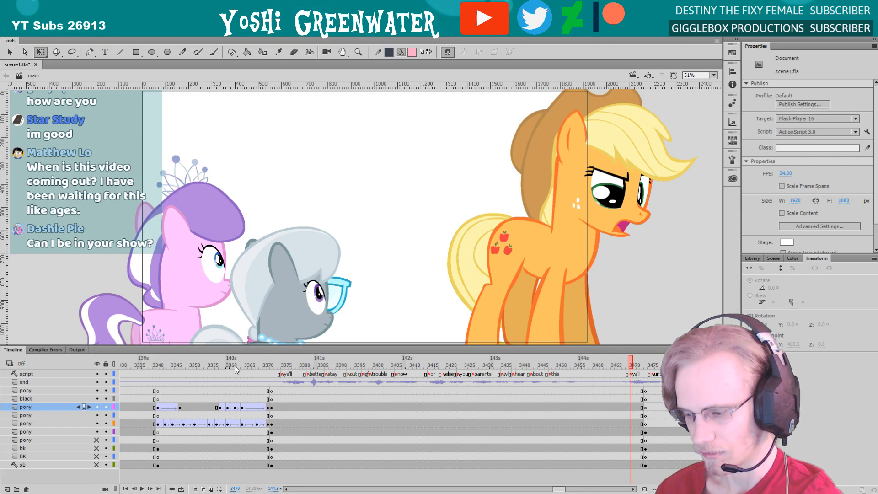
{"action": "key", "text": "period"}
{"action": "key", "text": "period"}
{"action": "key", "text": "period"}
{"action": "key", "text": "period"}
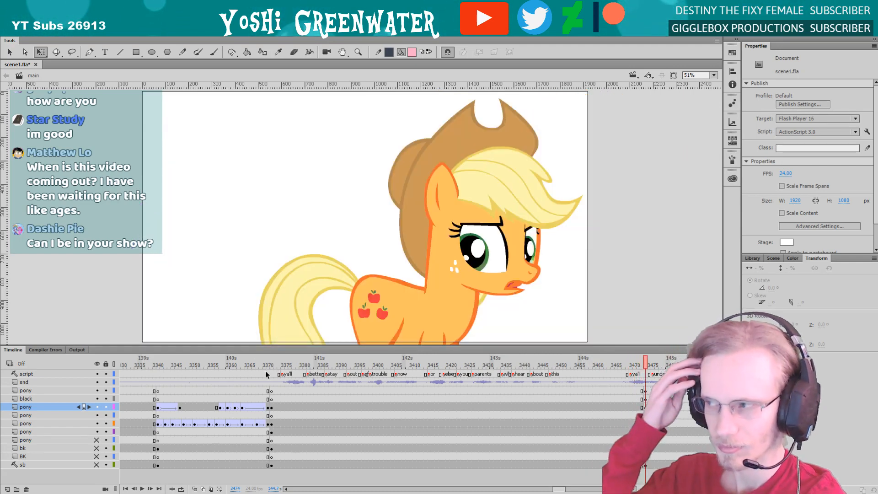
{"action": "left_click", "coordinate": [270, 357]}
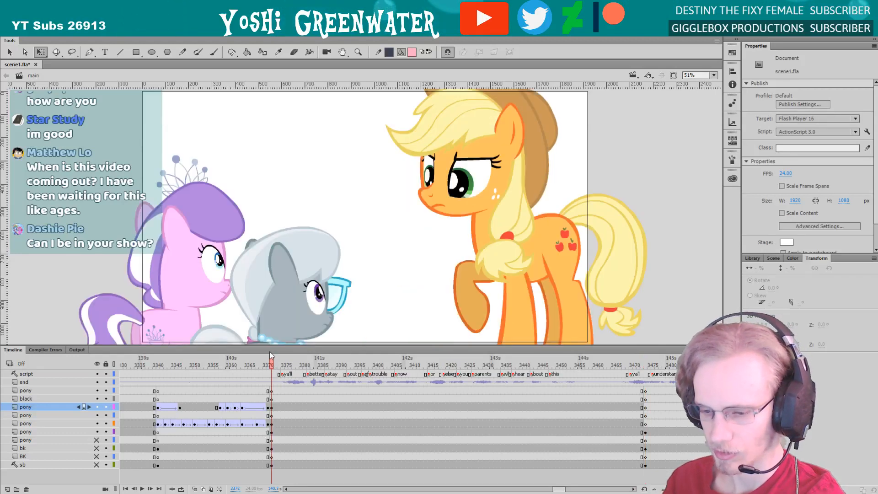
Show the hidden pony, bk and BK layers so the street background displays, leaving only the sb layer hidden
{"action": "left_click", "coordinate": [97, 467], "text": "alt"}
{"action": "left_click", "coordinate": [97, 465]}
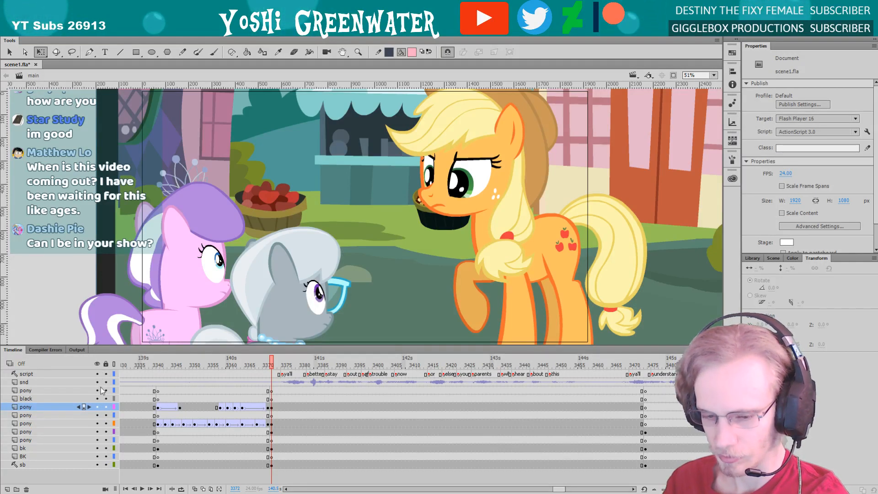
{"action": "left_click", "coordinate": [97, 465]}
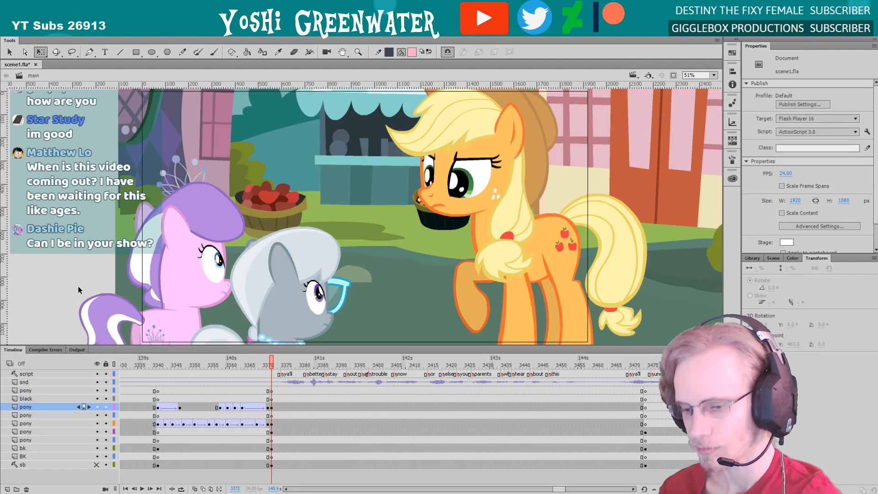
Play the shot up to frame 3390, select the orange pony (AJ_all) there and save the file
{"action": "key", "text": "Return"}
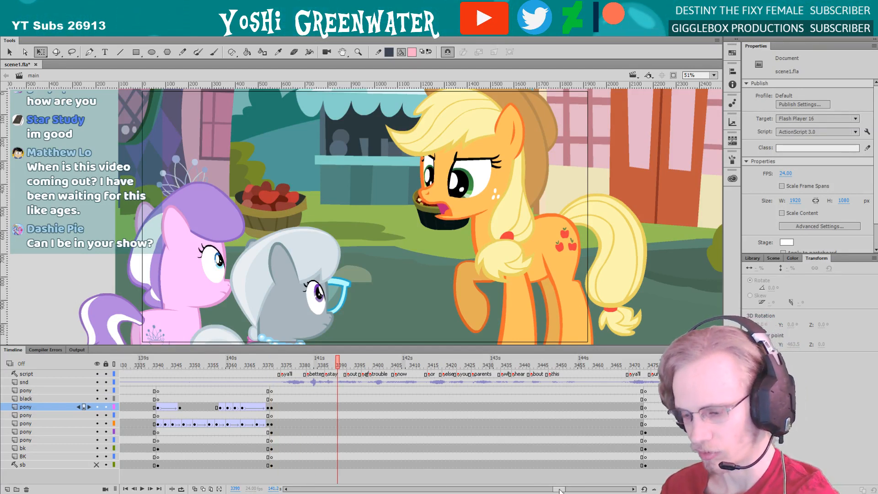
{"action": "left_click_drag", "start_coordinate": [559, 489], "coordinate": [559, 486]}
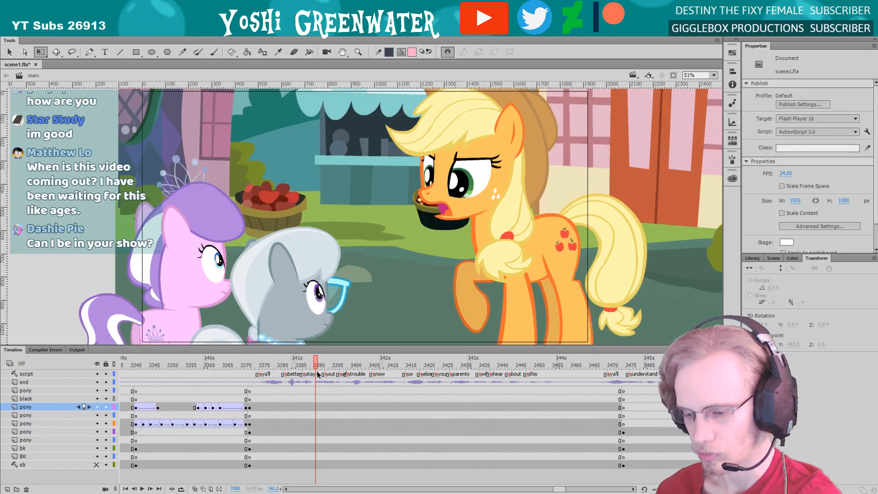
{"action": "left_click_drag", "start_coordinate": [559, 489], "coordinate": [559, 489]}
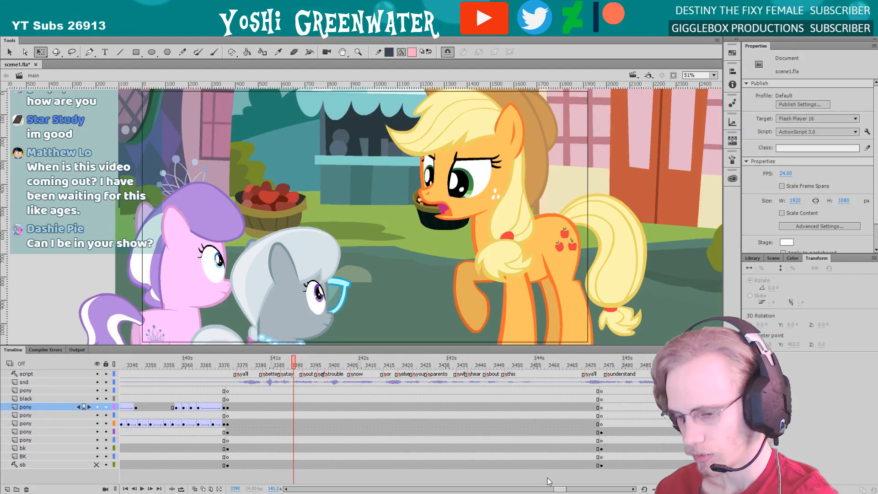
{"action": "left_click", "coordinate": [468, 286]}
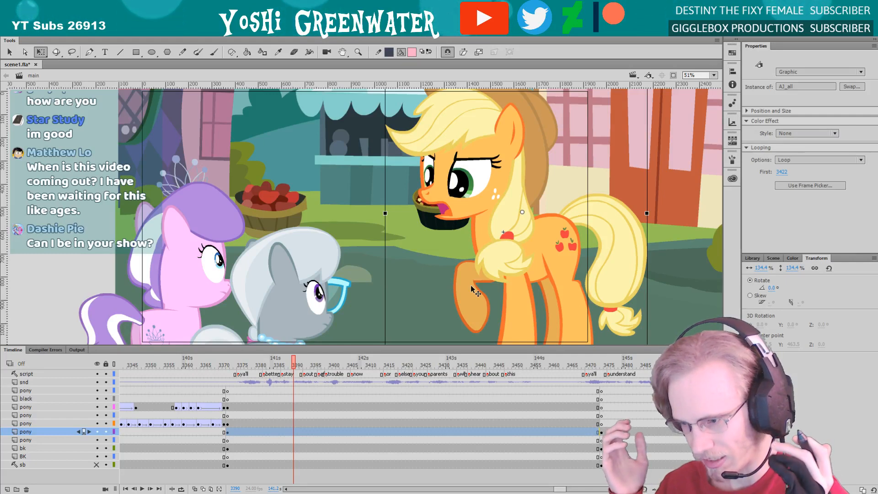
{"action": "key", "text": "ctrl+s"}
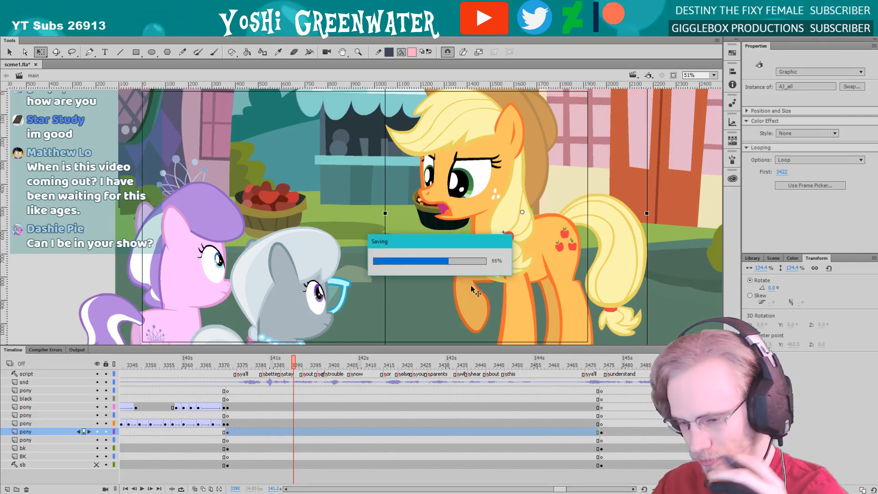
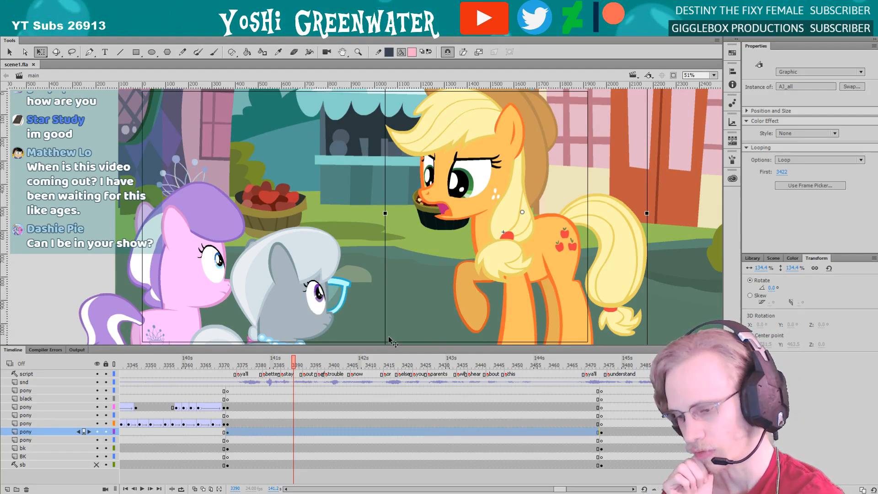
Open the WalkCycles_Applejack copy_cheerilee_bee symbol from the library and play its walk cycle
{"action": "left_click_drag", "start_coordinate": [391, 345], "coordinate": [391, 347]}
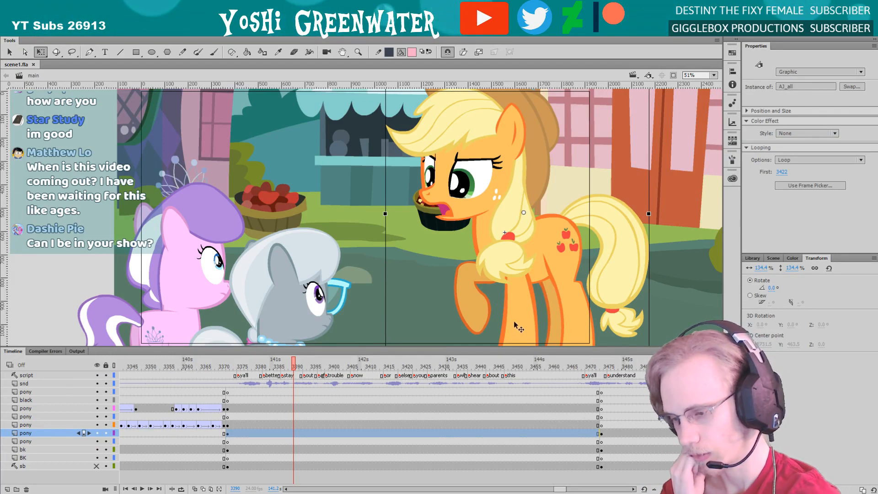
{"action": "left_click_drag", "start_coordinate": [420, 348], "coordinate": [422, 348]}
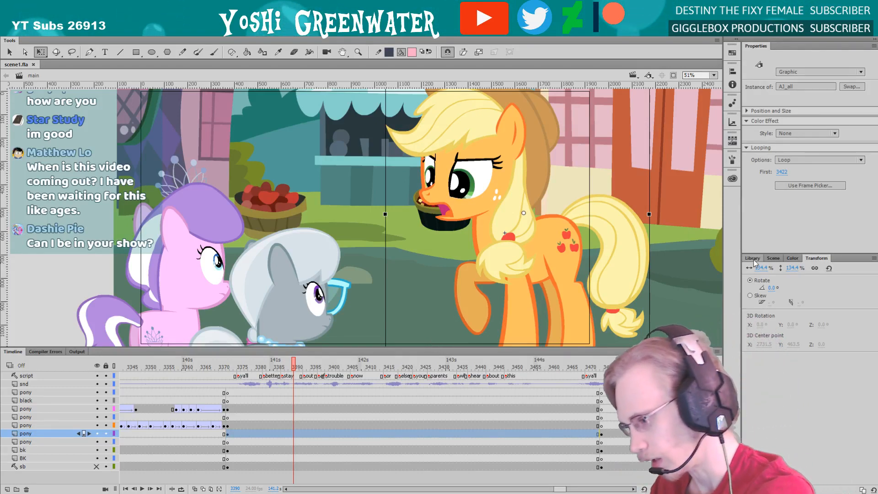
{"action": "key", "text": "ctrl+l"}
{"action": "double_click", "coordinate": [795, 315]}
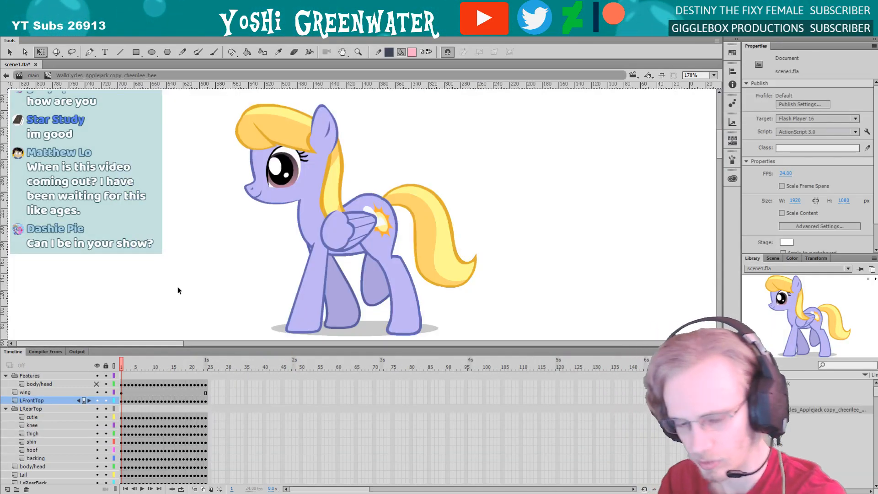
{"action": "key", "text": "Return"}
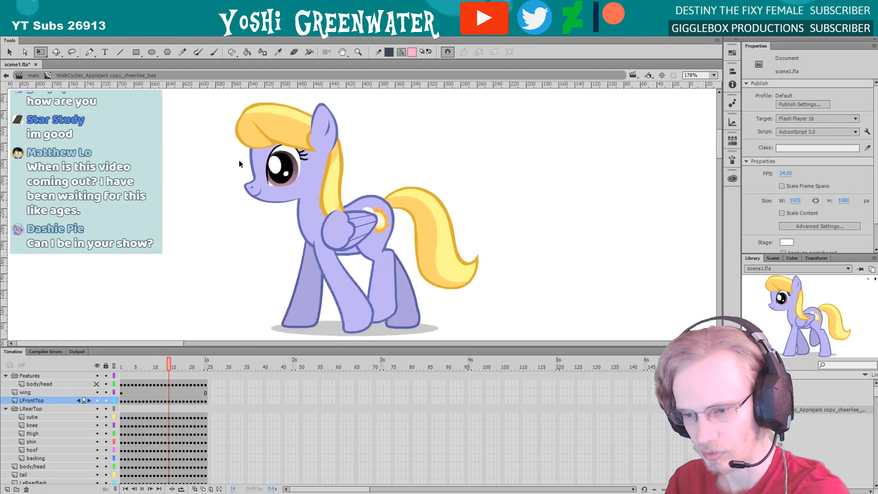
Add a layer above the Features folder and brush a pink looping motion path in front of the walking pony's muzzle
{"action": "key", "text": "b"}
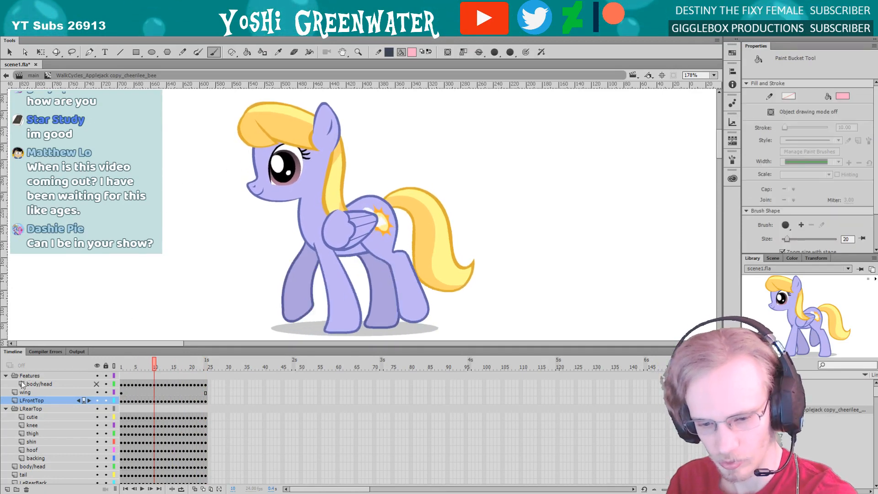
{"action": "left_click", "coordinate": [7, 489]}
{"action": "left_click_drag", "start_coordinate": [33, 401], "coordinate": [33, 374]}
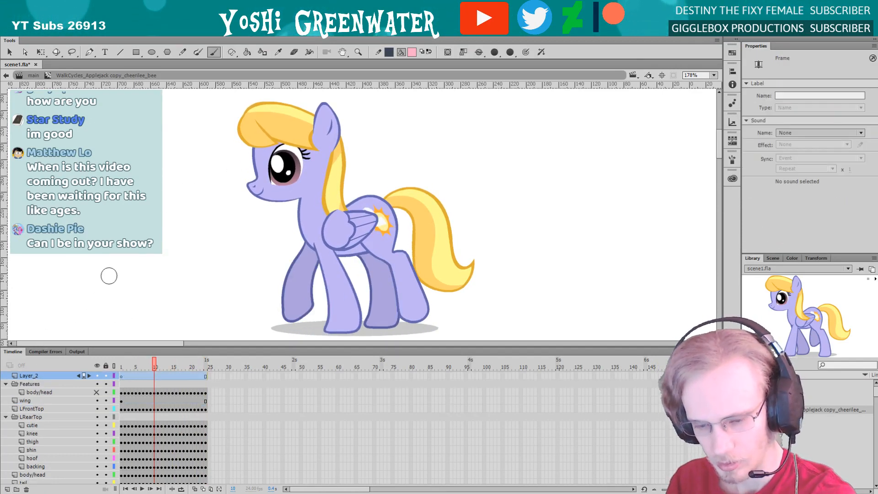
{"action": "left_click", "coordinate": [526, 52]}
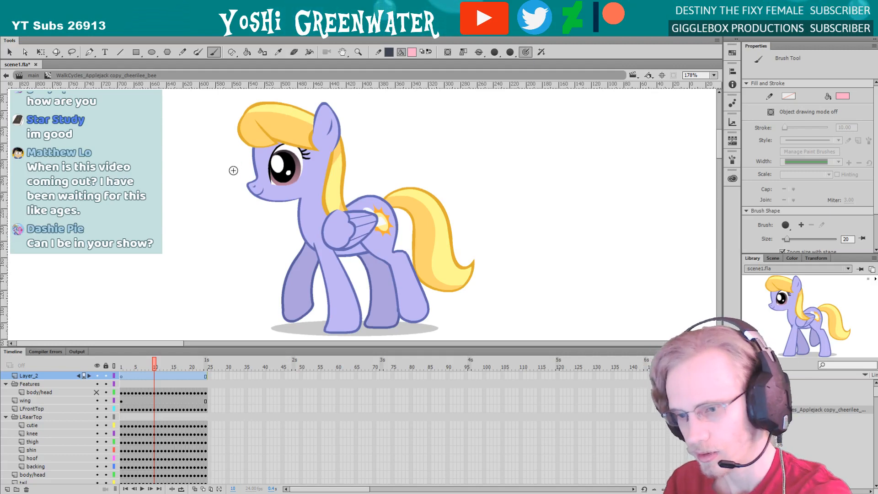
{"action": "mouse_move", "coordinate": [201, 182]}
{"action": "left_mouse_down"}
{"action": "mouse_move", "coordinate": [181, 165]}
{"action": "mouse_move", "coordinate": [194, 166]}
{"action": "mouse_move", "coordinate": [165, 184]}
{"action": "mouse_move", "coordinate": [173, 162]}
{"action": "left_mouse_up"}
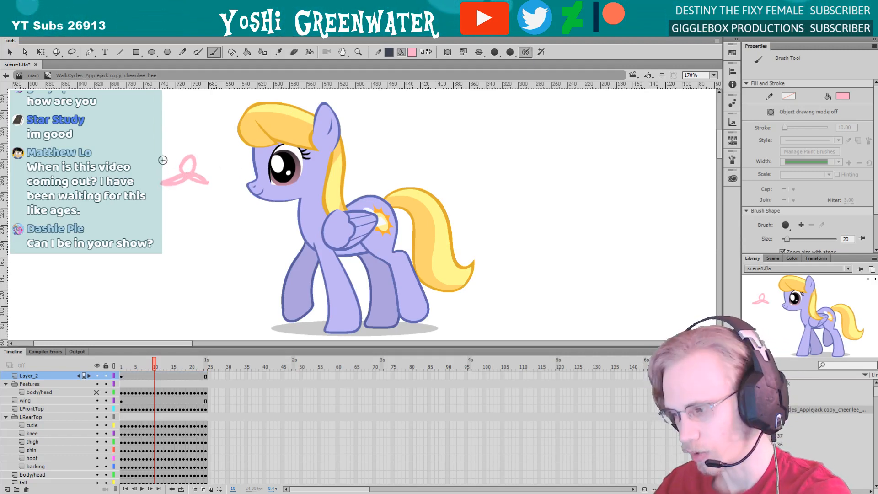
{"action": "key", "text": "ctrl+z"}
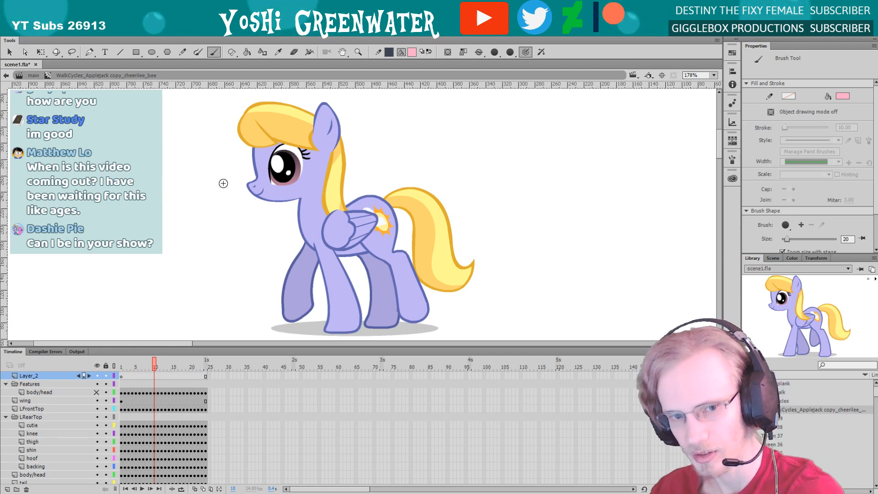
{"action": "mouse_move", "coordinate": [194, 181]}
{"action": "left_mouse_down"}
{"action": "mouse_move", "coordinate": [202, 163]}
{"action": "mouse_move", "coordinate": [166, 189]}
{"action": "mouse_move", "coordinate": [156, 159]}
{"action": "mouse_move", "coordinate": [215, 185]}
{"action": "left_mouse_up"}
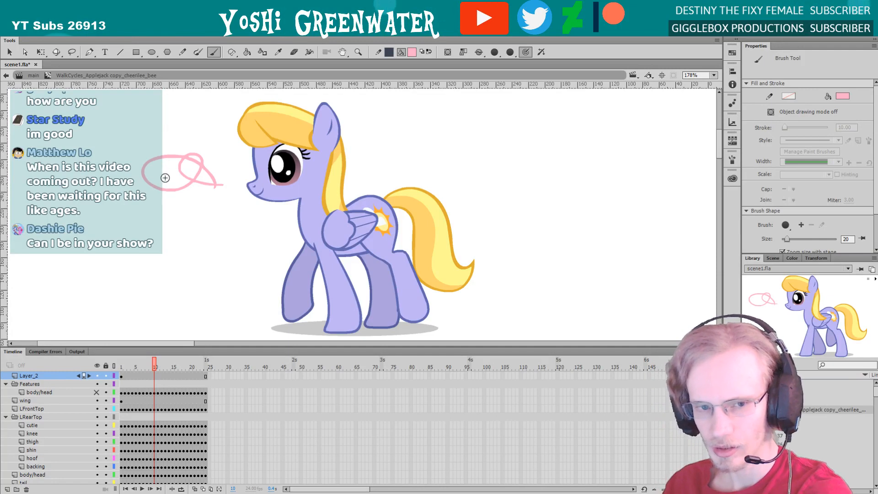
Replay the walk cycle and inspect the pony's AJ neck and AJ head instances at frame 7
{"action": "key", "text": "Return"}
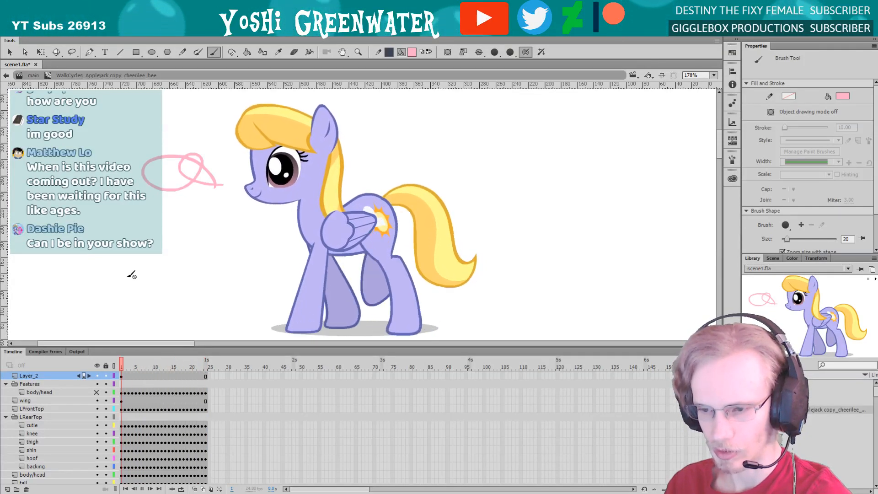
{"action": "key", "text": "q"}
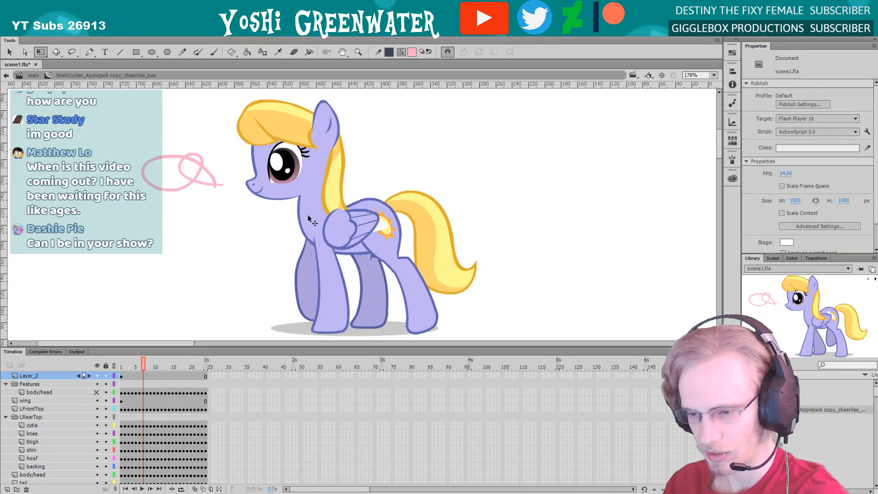
{"action": "left_click", "coordinate": [315, 224]}
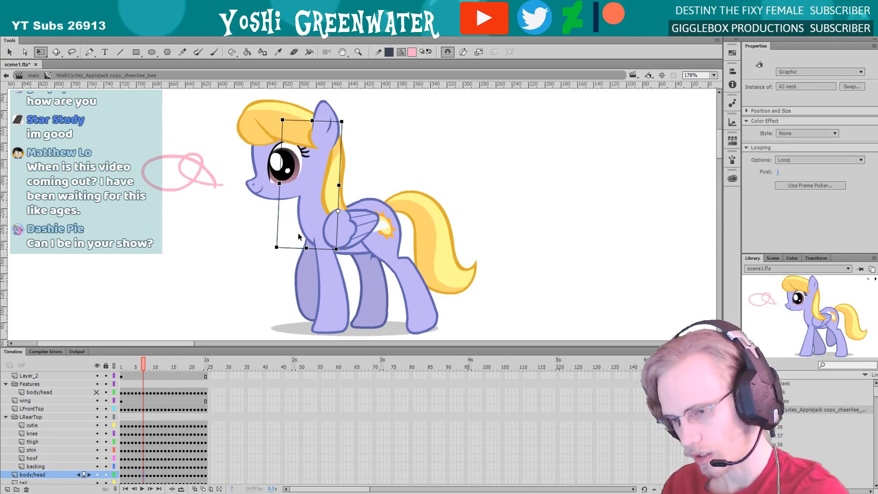
{"action": "left_click", "coordinate": [269, 186]}
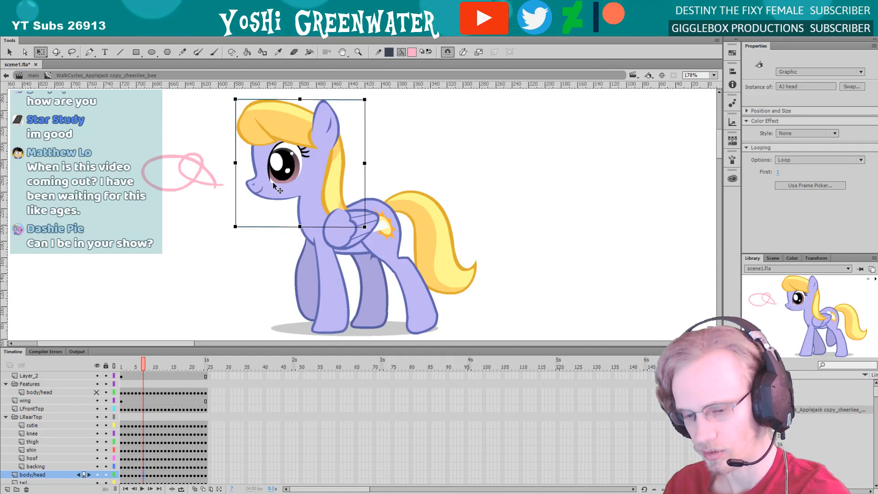
Enlarge the timeline to show all the symbol's layers and play the walk cycle with the whole pony in view
{"action": "left_click_drag", "start_coordinate": [136, 348], "coordinate": [139, 313]}
{"action": "key", "text": "space"}
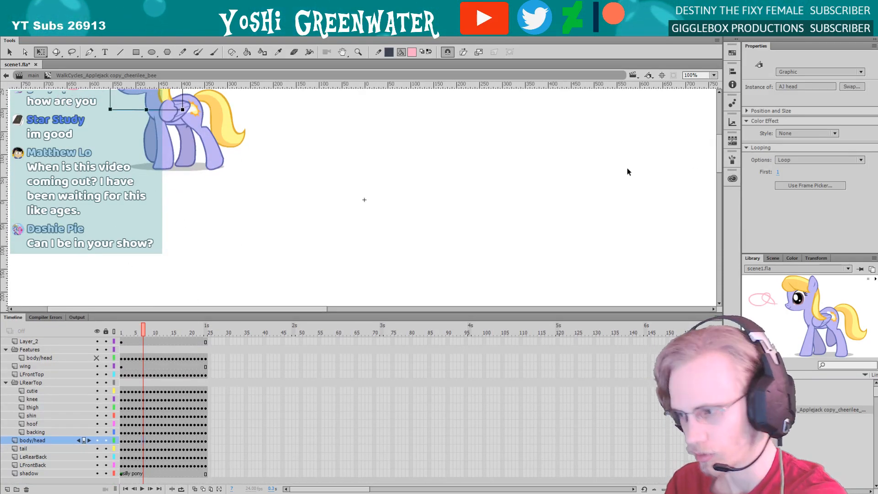
{"action": "left_click_drag", "start_coordinate": [717, 157], "coordinate": [719, 143]}
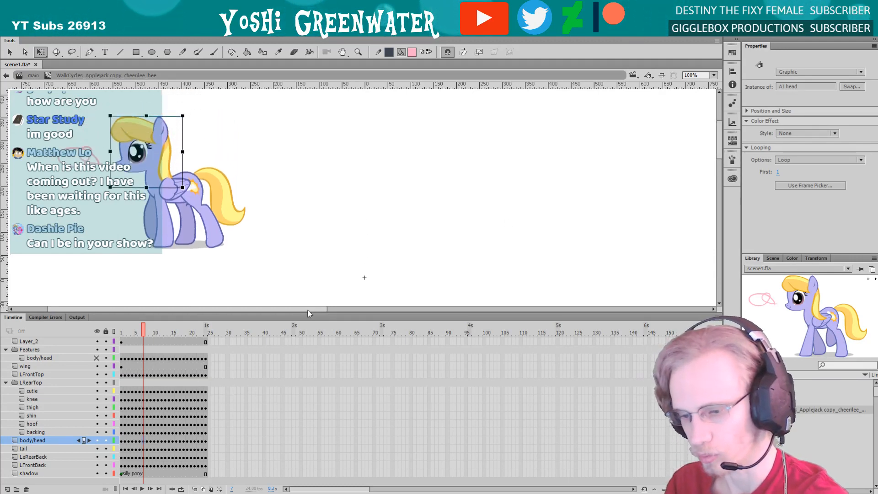
{"action": "left_click_drag", "start_coordinate": [307, 310], "coordinate": [255, 312]}
{"action": "left_click", "coordinate": [149, 270]}
{"action": "key", "text": "Return"}
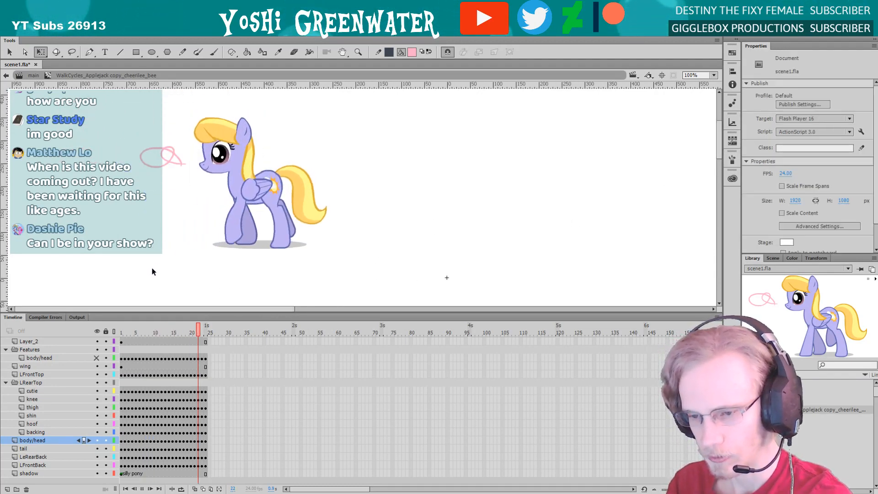
Step through the walk cycle up to frame 15, select all frames of the hidden body/head layer and replay the cycle
{"action": "left_click", "coordinate": [151, 358]}
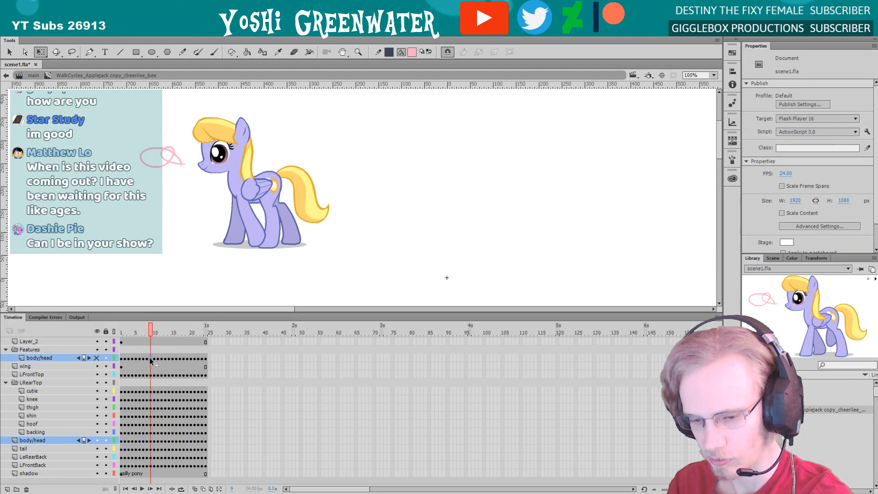
{"action": "key", "text": "period"}
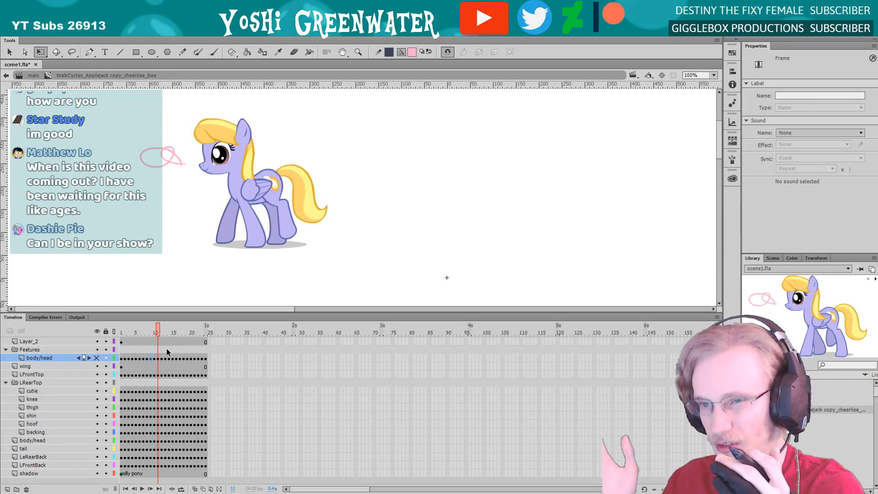
{"action": "key", "text": "period"}
{"action": "key", "text": "period"}
{"action": "key", "text": "period"}
{"action": "key", "text": "period"}
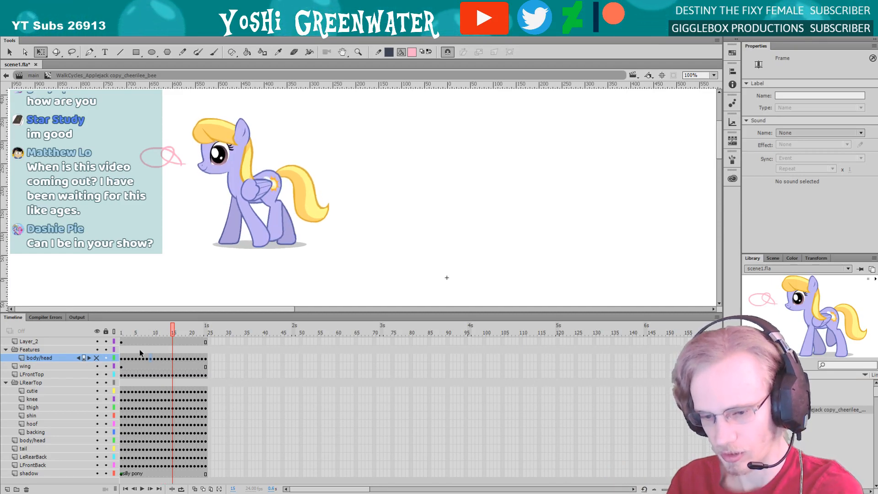
{"action": "left_click_drag", "start_coordinate": [122, 358], "coordinate": [204, 361]}
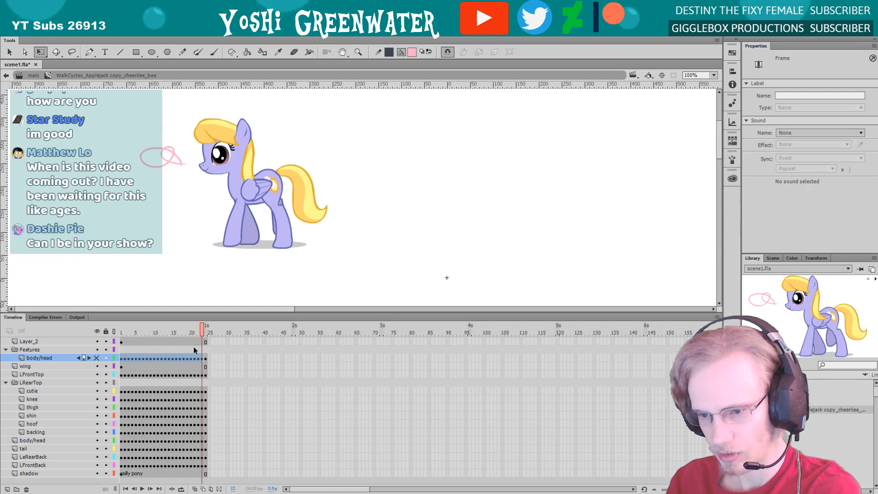
{"action": "key", "text": "Return"}
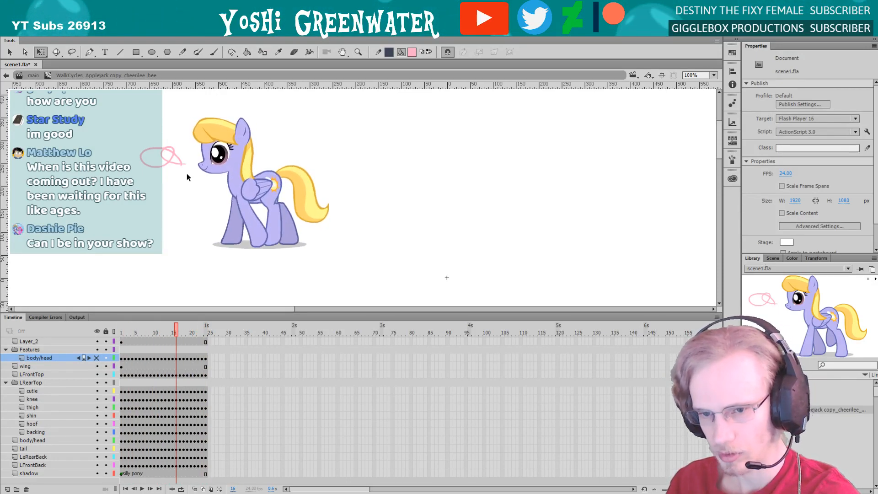
Return to the main timeline at frame 3390 and fit the two-filly shot in the window
{"action": "double_click", "coordinate": [417, 250]}
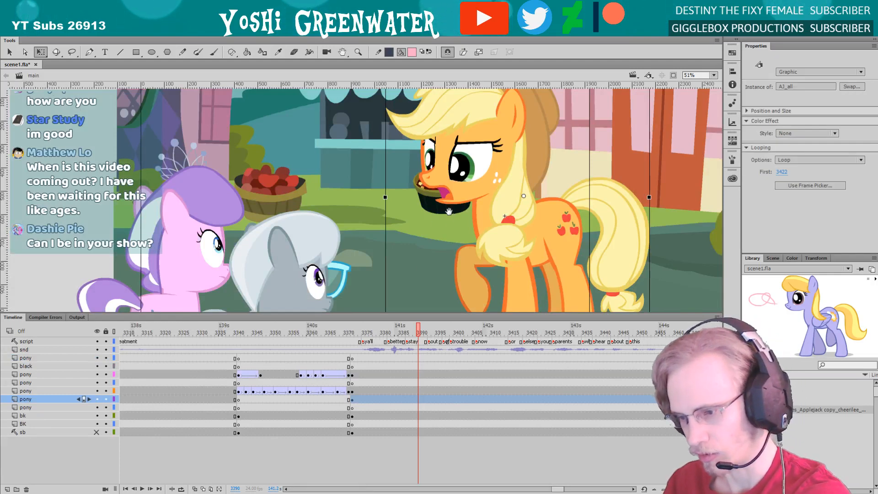
{"action": "key", "text": "ctrl+2"}
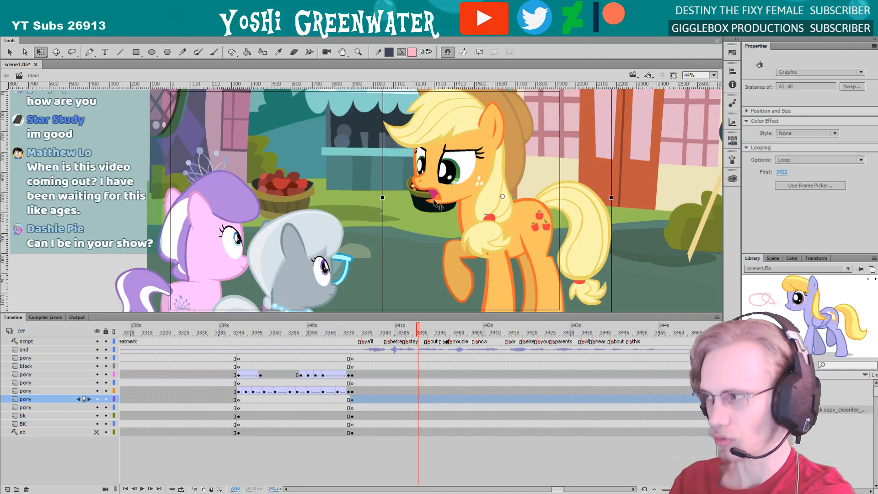
{"action": "scroll", "coordinate": [544, 470], "scroll_direction": "right", "scroll_amount": 3}
{"action": "left_click", "coordinate": [545, 468]}
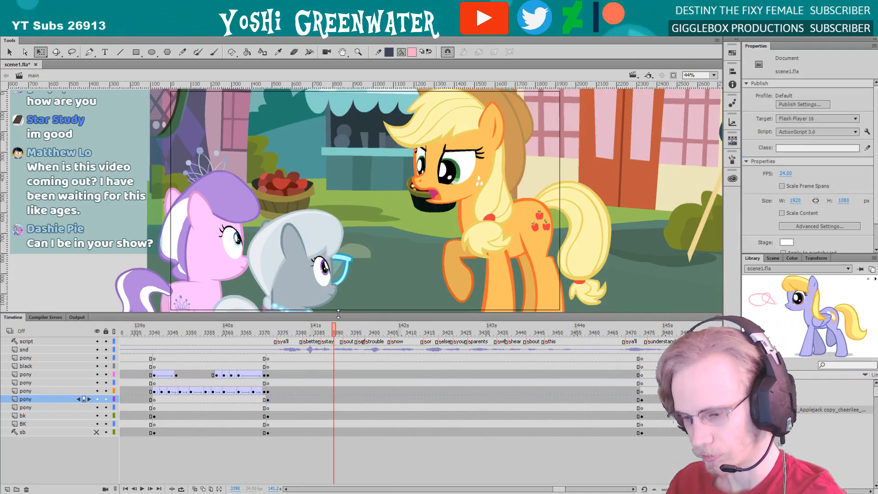
{"action": "left_click_drag", "start_coordinate": [338, 314], "coordinate": [340, 316]}
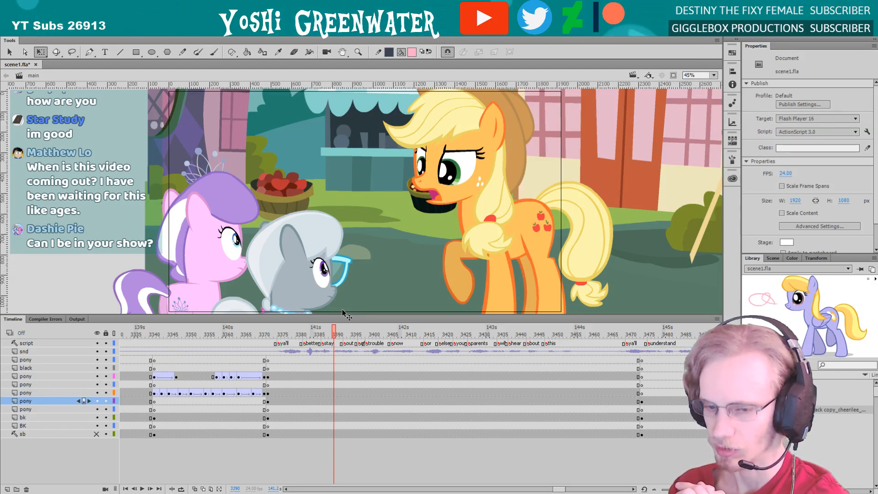
Play the orange pony's turnaround from frame 3341 twice, running into the two-filly shot and stopping at frame 3374
{"action": "left_click", "coordinate": [155, 330]}
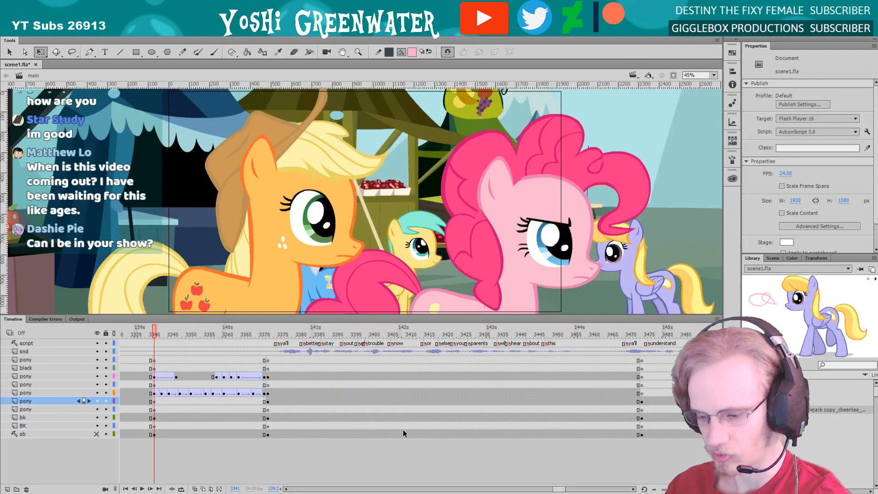
{"action": "scroll", "coordinate": [402, 431], "scroll_direction": "left", "scroll_amount": 3}
{"action": "key", "text": "Return"}
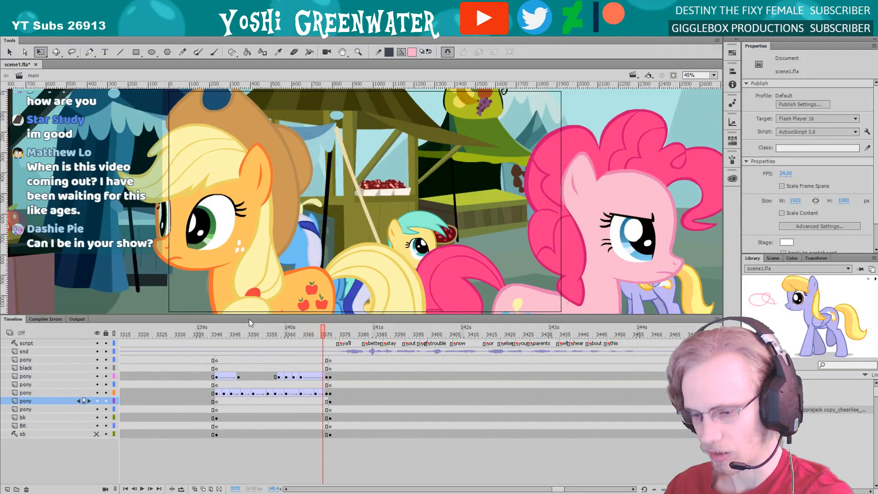
{"action": "left_click", "coordinate": [221, 333]}
{"action": "key", "text": "Return"}
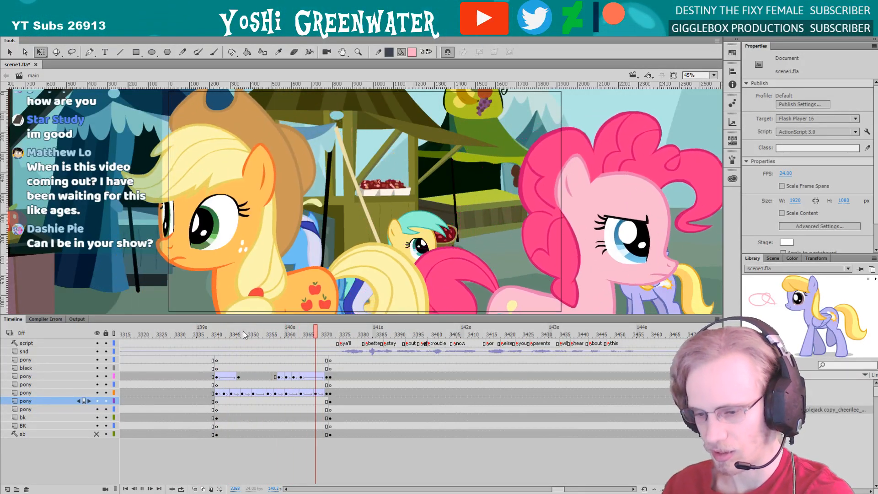
{"action": "key", "text": "Return"}
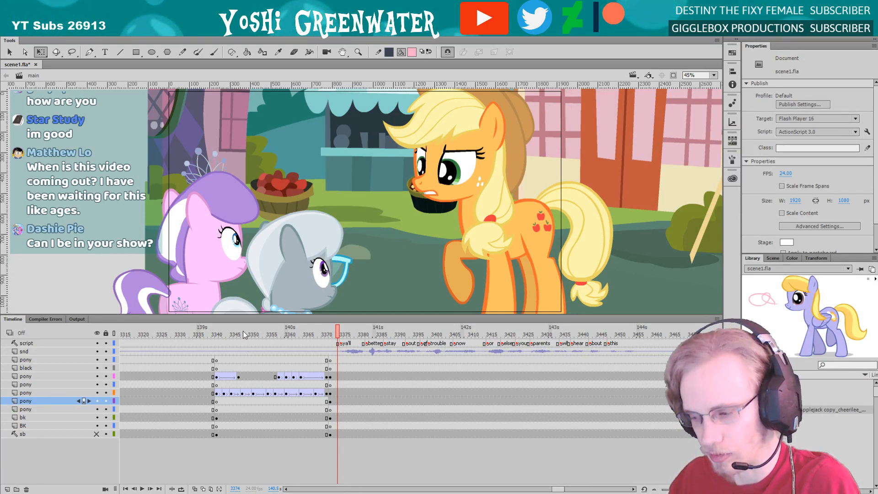
Go to frame 3474, where the orange pony's next shot begins, and show its full frame on the stage
{"action": "left_click_drag", "start_coordinate": [555, 489], "coordinate": [560, 490]}
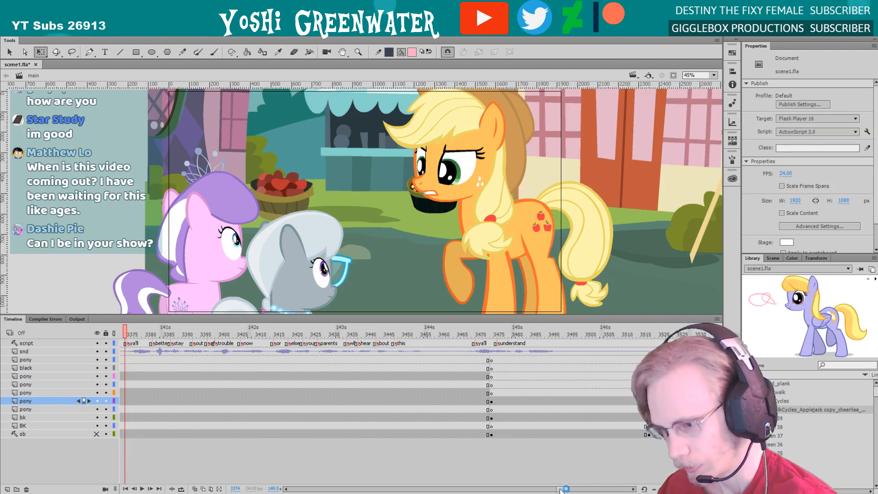
{"action": "left_click_drag", "start_coordinate": [451, 335], "coordinate": [492, 337]}
{"action": "mouse_move", "coordinate": [566, 488]}
{"action": "left_mouse_down"}
{"action": "mouse_move", "coordinate": [575, 488]}
{"action": "mouse_move", "coordinate": [564, 491]}
{"action": "left_mouse_up"}
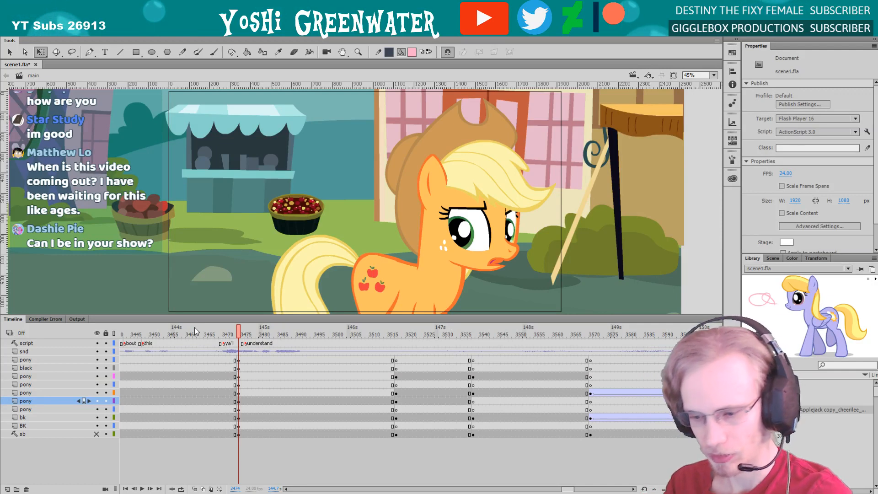
{"action": "left_click_drag", "start_coordinate": [568, 489], "coordinate": [568, 489]}
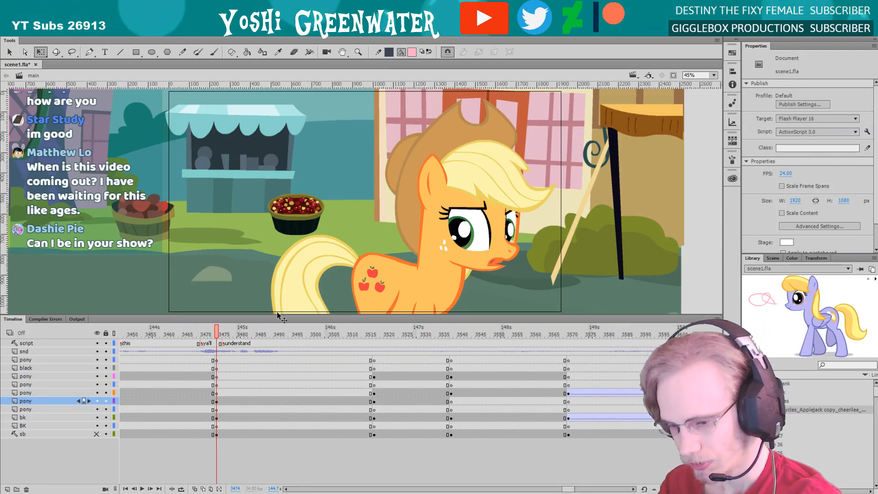
{"action": "left_click_drag", "start_coordinate": [278, 315], "coordinate": [278, 319]}
{"action": "left_click", "coordinate": [713, 75]}
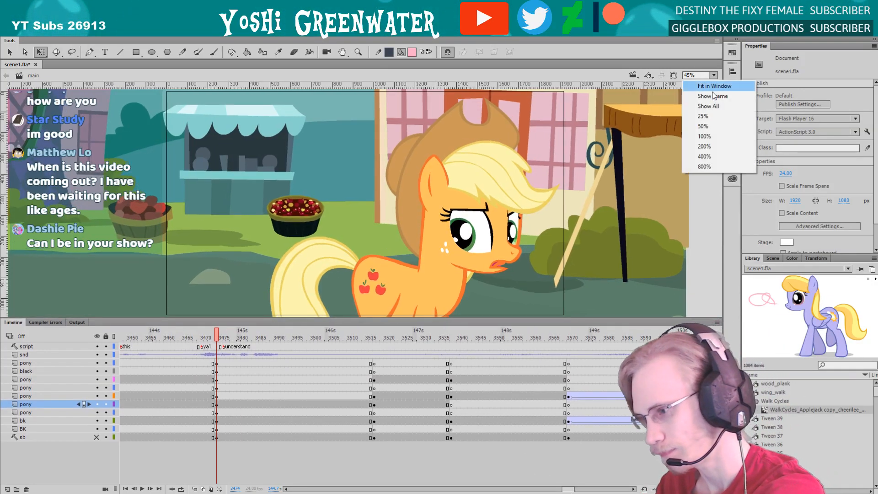
{"action": "left_click", "coordinate": [714, 96]}
{"action": "key", "text": "space"}
{"action": "left_click_drag", "start_coordinate": [338, 239], "coordinate": [356, 228]}
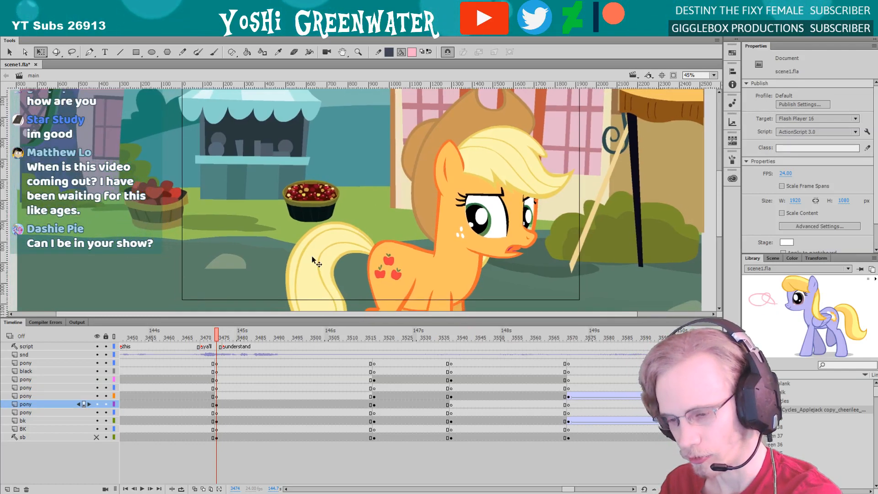
{"action": "left_click_drag", "start_coordinate": [291, 317], "coordinate": [291, 322]}
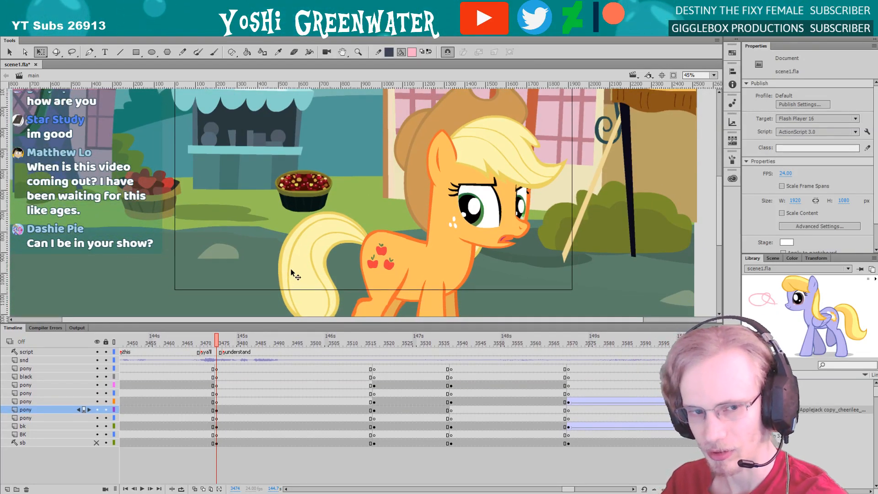
{"action": "left_click_drag", "start_coordinate": [293, 274], "coordinate": [245, 294]}
{"action": "left_click_drag", "start_coordinate": [333, 322], "coordinate": [333, 316]}
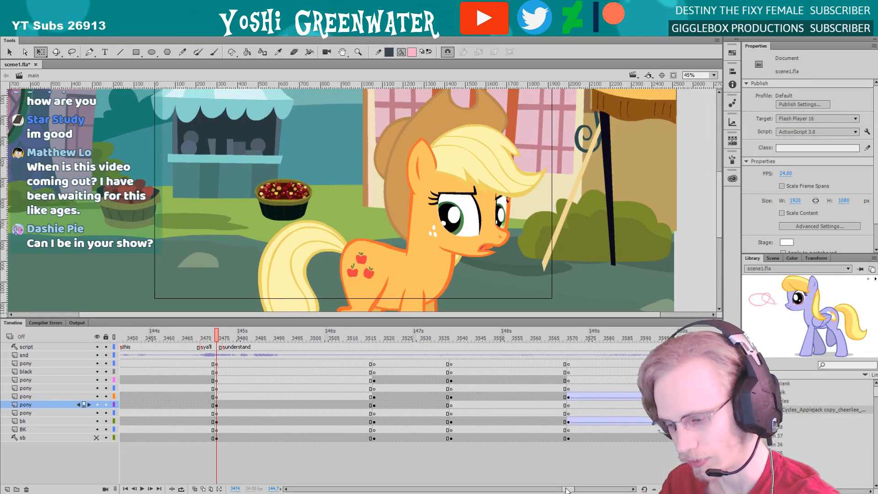
{"action": "left_click_drag", "start_coordinate": [566, 488], "coordinate": [566, 488]}
{"action": "left_click_drag", "start_coordinate": [316, 317], "coordinate": [269, 312]}
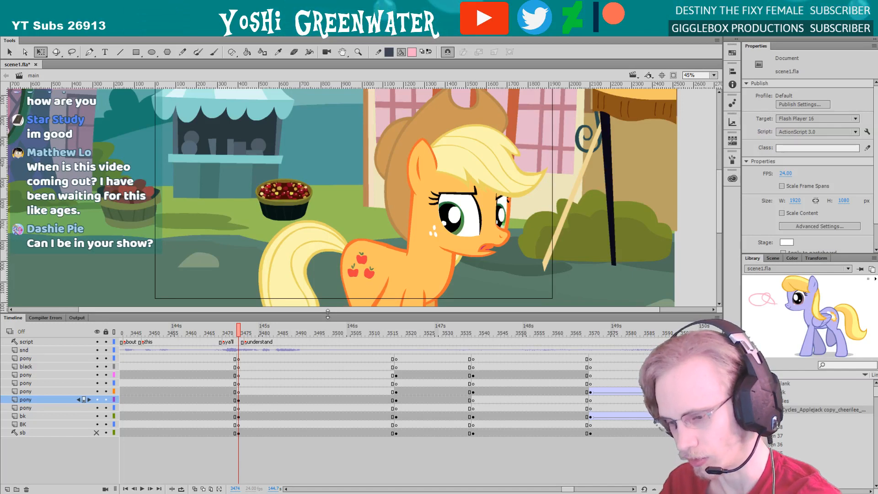
{"action": "left_click_drag", "start_coordinate": [305, 314], "coordinate": [304, 324]}
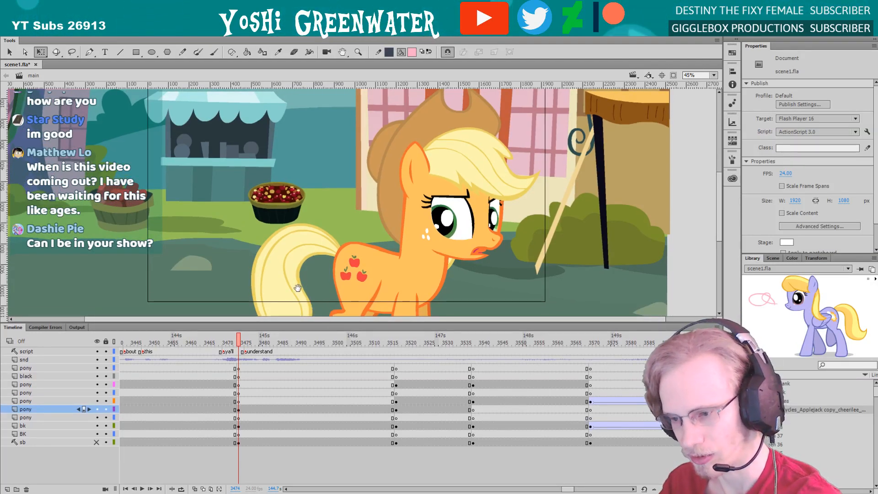
{"action": "left_click_drag", "start_coordinate": [298, 288], "coordinate": [293, 292]}
{"action": "left_click_drag", "start_coordinate": [299, 324], "coordinate": [274, 312]}
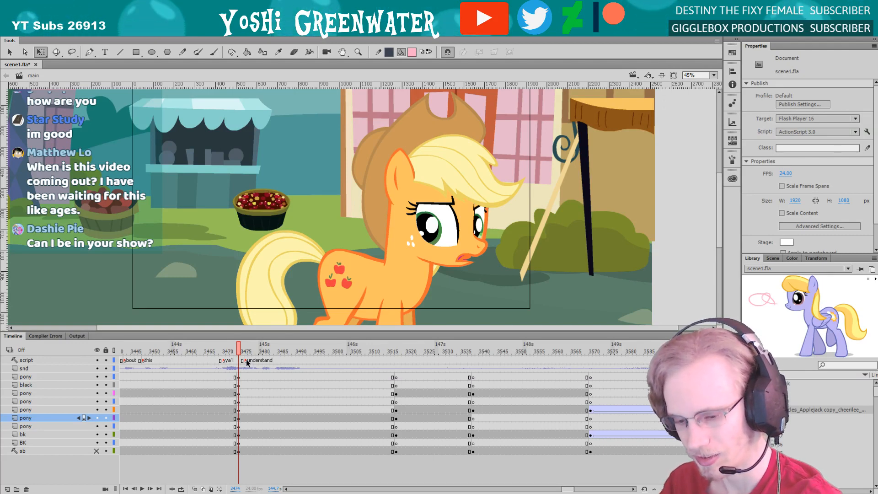
Open the orange pony's full-body symbol from the shot and check her head turns around frames 3541, 3535 and 3514
{"action": "left_click", "coordinate": [257, 352]}
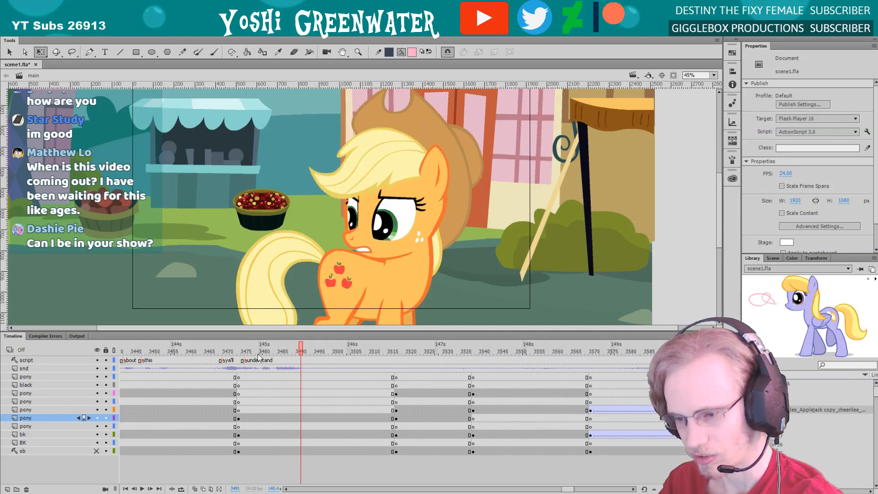
{"action": "double_click", "coordinate": [354, 235]}
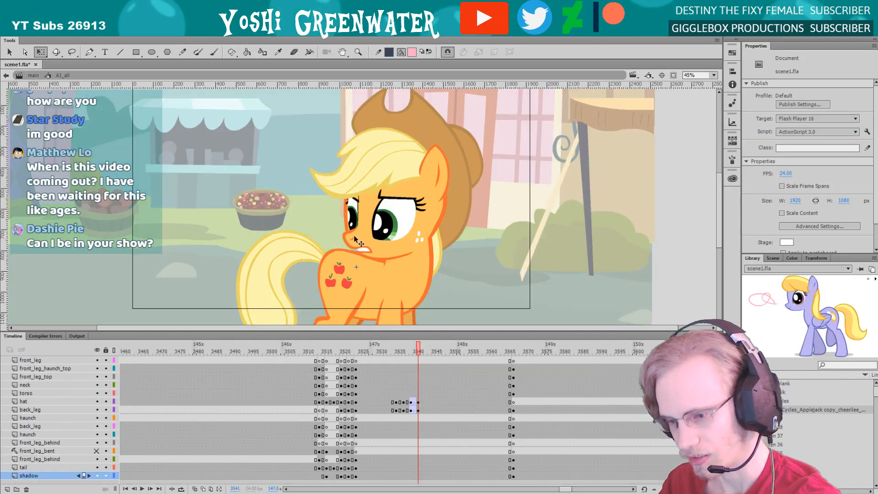
{"action": "key", "text": "comma"}
{"action": "key", "text": "comma"}
{"action": "key", "text": "comma"}
{"action": "key", "text": "comma"}
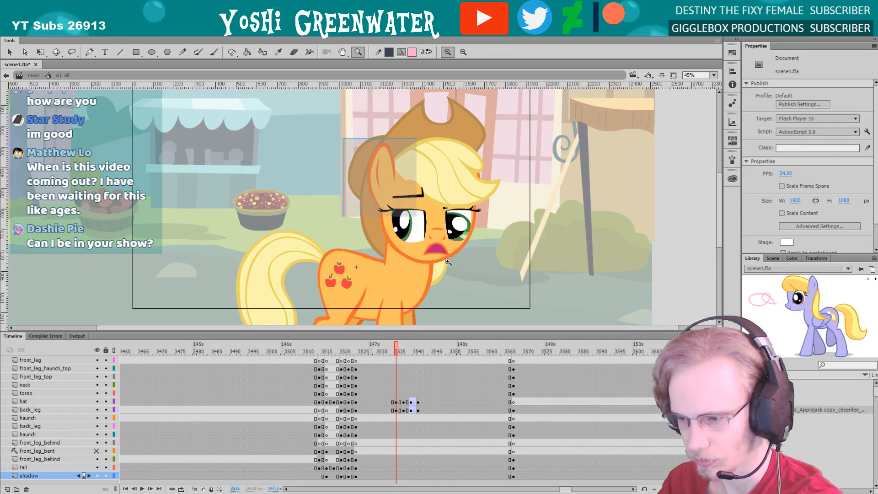
{"action": "scroll", "coordinate": [342, 190], "scroll_direction": "up", "scroll_amount": 3}
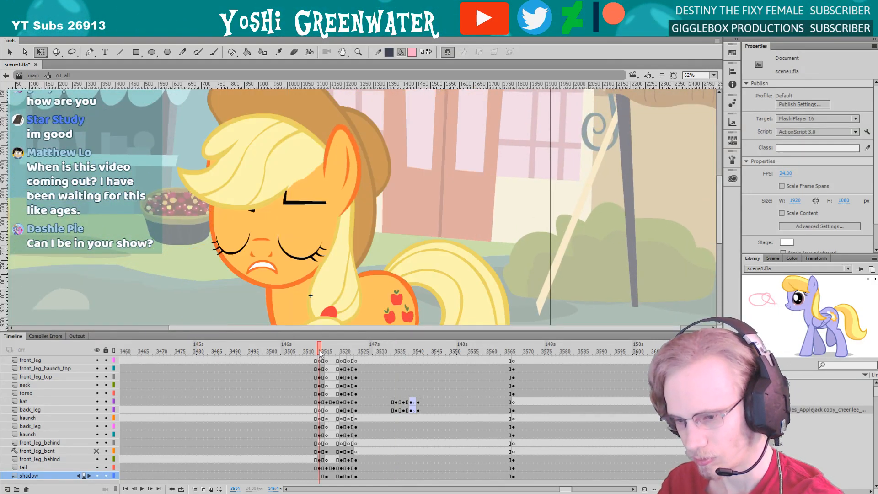
{"action": "key", "text": "period"}
{"action": "key", "text": "period"}
{"action": "key", "text": "period"}
{"action": "key", "text": "period"}
{"action": "key", "text": "period"}
Go to frame 3502, open the pony's head symbol and open the far eye's symbol inside it with the head layers unlocked
{"action": "left_click", "coordinate": [274, 347]}
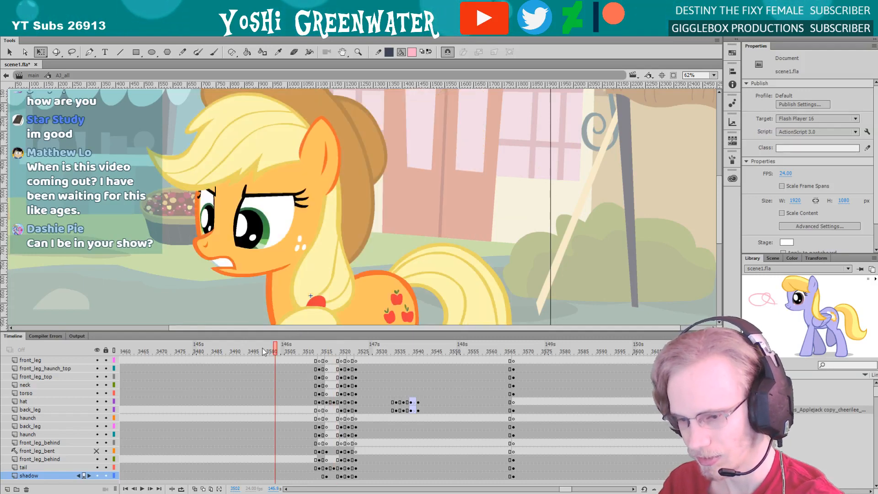
{"action": "left_click_drag", "start_coordinate": [224, 287], "coordinate": [285, 296]}
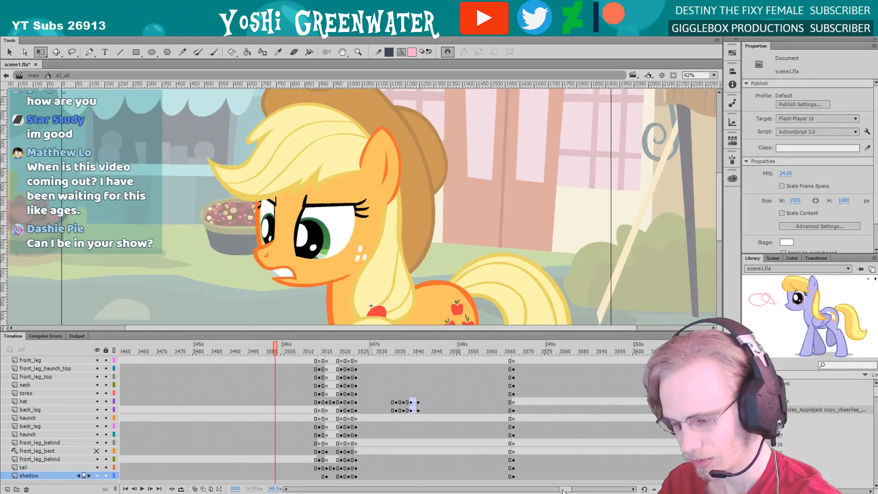
{"action": "double_click", "coordinate": [271, 230]}
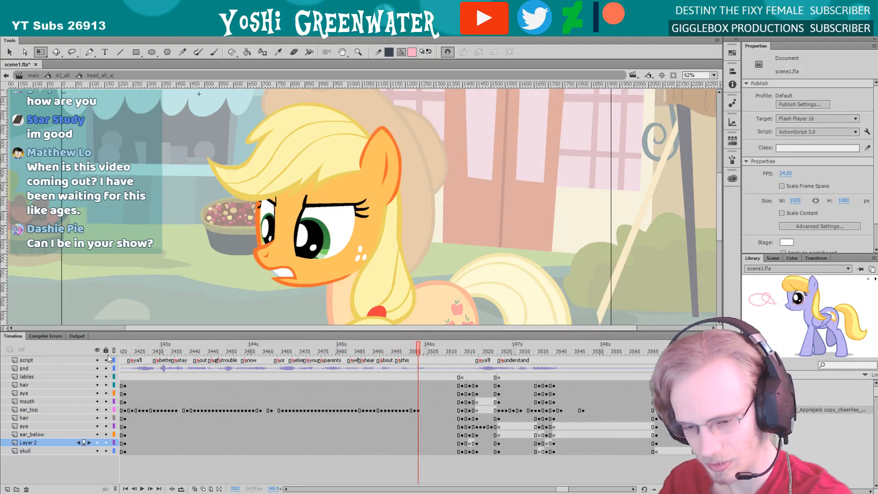
{"action": "left_click_drag", "start_coordinate": [108, 442], "coordinate": [107, 426]}
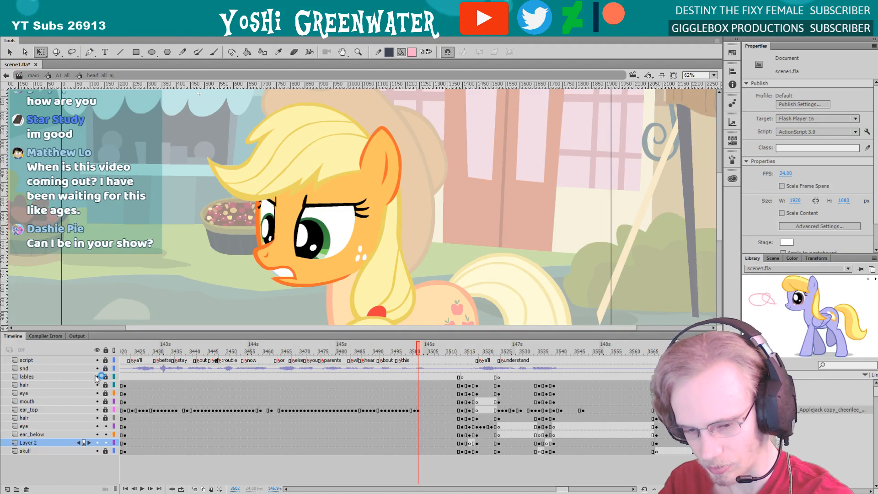
{"action": "left_click_drag", "start_coordinate": [105, 361], "coordinate": [105, 451]}
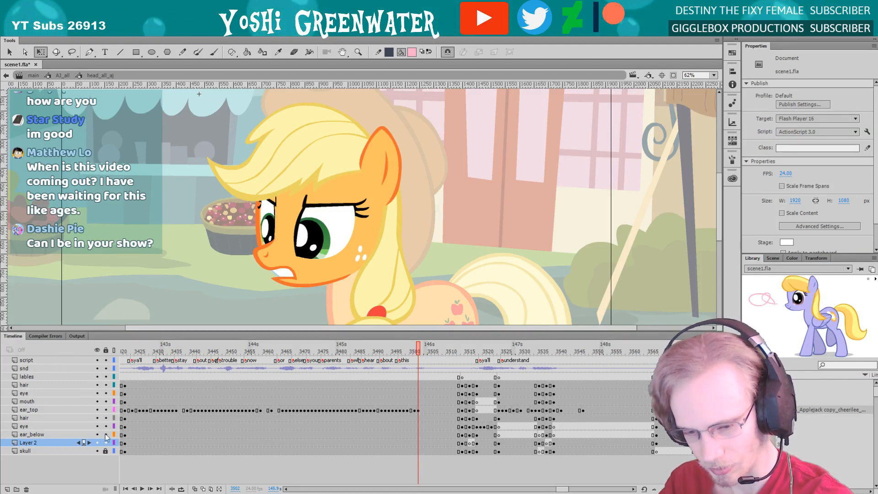
{"action": "double_click", "coordinate": [265, 237]}
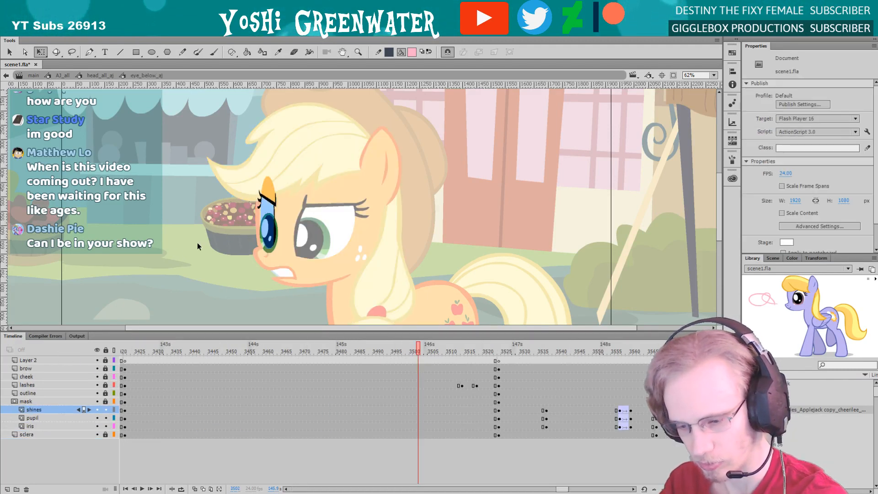
Select the far eye's iris, pupil and shines together at frame 3502 and stretch them slightly wider
{"action": "left_click_drag", "start_coordinate": [245, 180], "coordinate": [292, 287]}
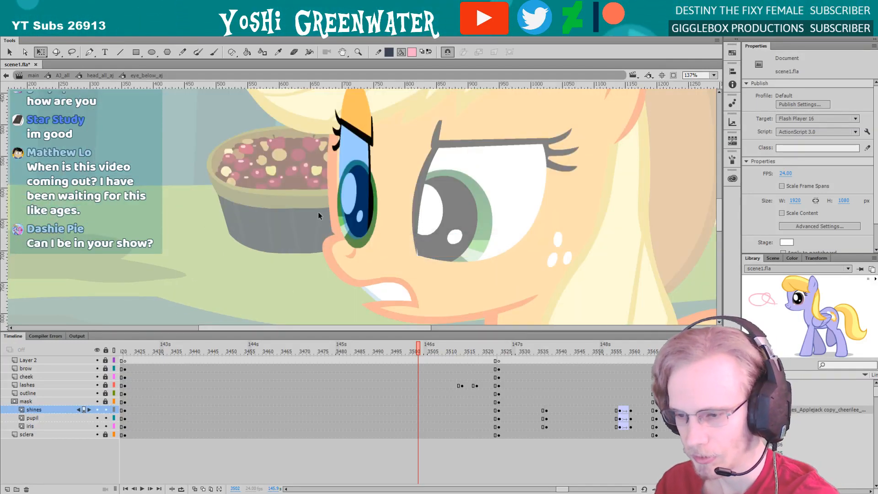
{"action": "left_click_drag", "start_coordinate": [318, 216], "coordinate": [382, 254]}
{"action": "scroll", "coordinate": [327, 232], "scroll_direction": "up", "scroll_amount": 1}
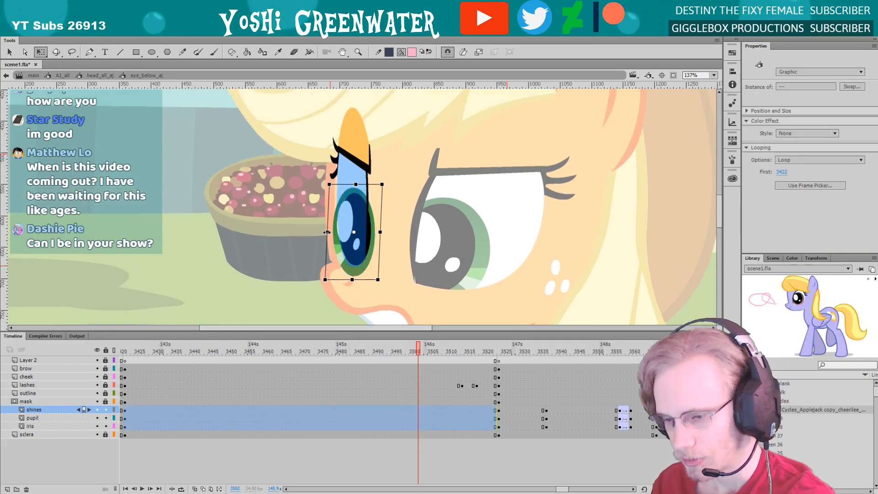
{"action": "left_click_drag", "start_coordinate": [327, 232], "coordinate": [323, 232]}
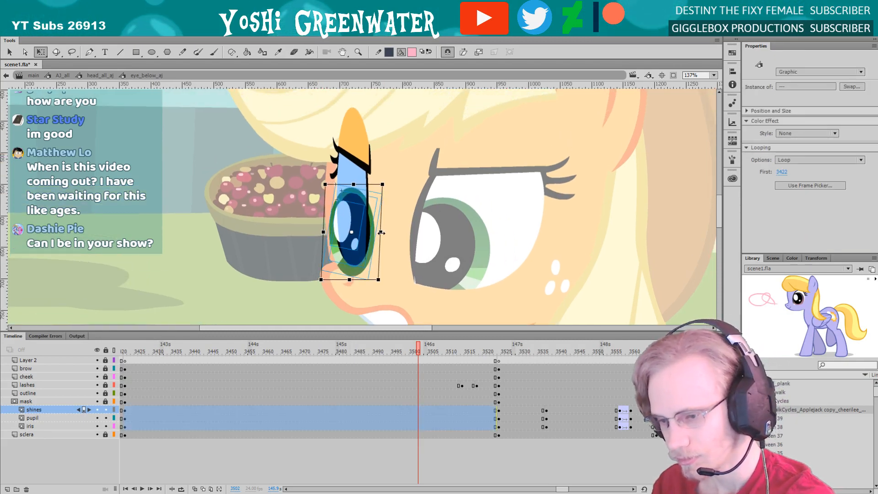
{"action": "left_click_drag", "start_coordinate": [379, 233], "coordinate": [381, 233]}
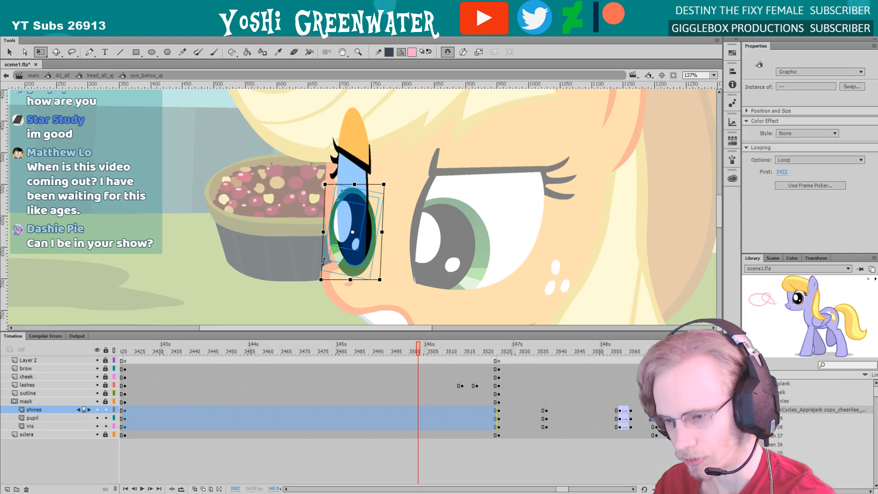
{"action": "left_click_drag", "start_coordinate": [324, 261], "coordinate": [325, 261]}
Select only the eye_shine_aj instance in the far eye and skew it slightly
{"action": "left_click", "coordinate": [290, 219]}
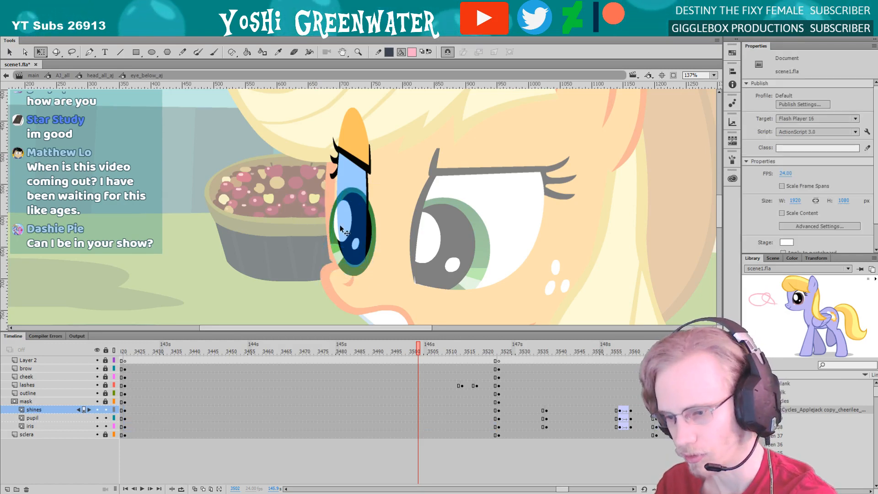
{"action": "left_click", "coordinate": [342, 229]}
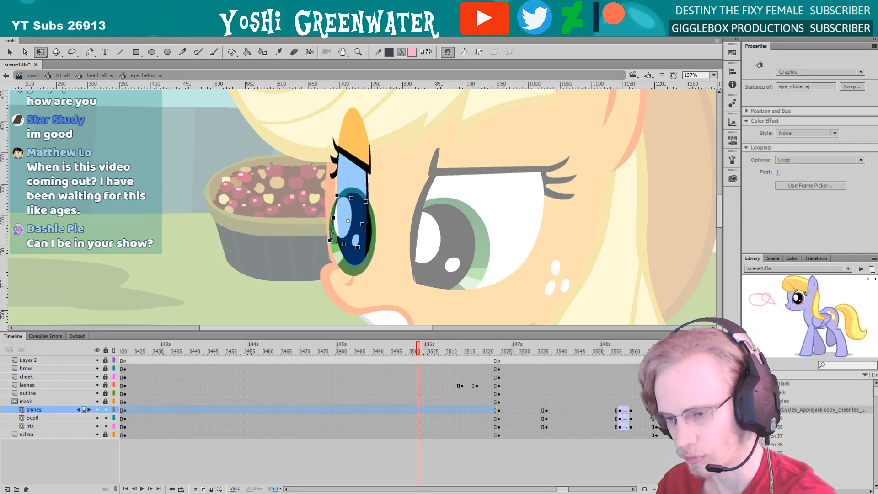
{"action": "left_click_drag", "start_coordinate": [330, 237], "coordinate": [293, 258]}
{"action": "left_click", "coordinate": [318, 246]}
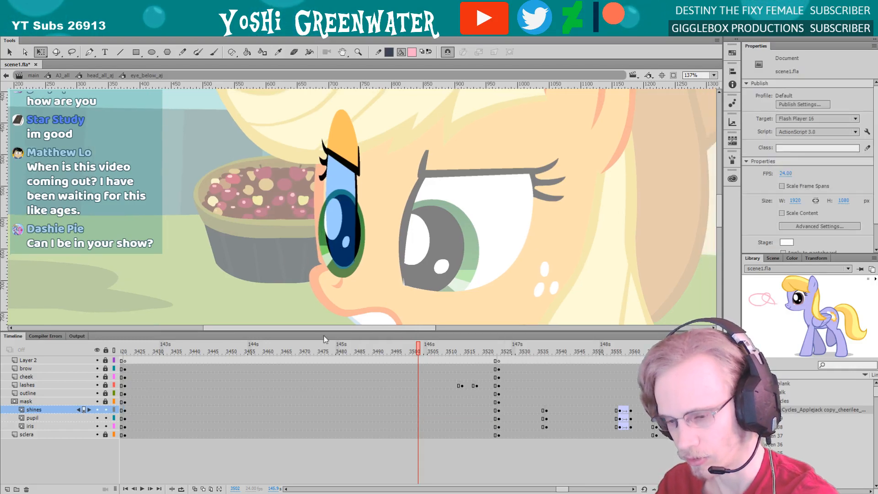
{"action": "left_click_drag", "start_coordinate": [323, 335], "coordinate": [323, 343]}
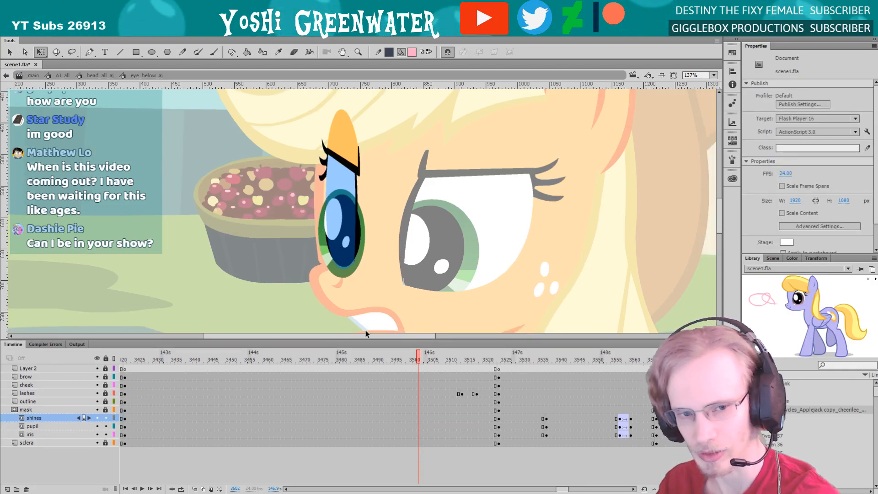
Return to the head symbol, replay the end of the line up to frame 3512, and step through the blink to frame 3520
{"action": "double_click", "coordinate": [300, 249]}
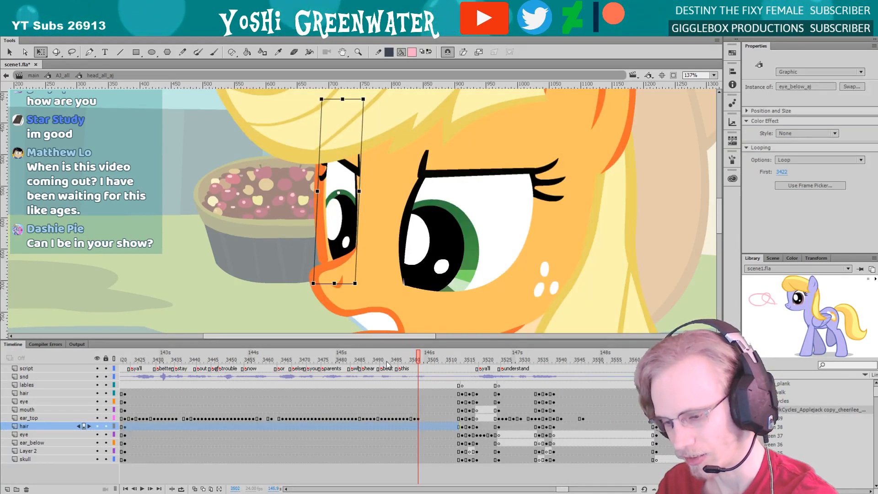
{"action": "left_click", "coordinate": [386, 362]}
{"action": "left_click_drag", "start_coordinate": [563, 492], "coordinate": [564, 491]}
{"action": "key", "text": "Return"}
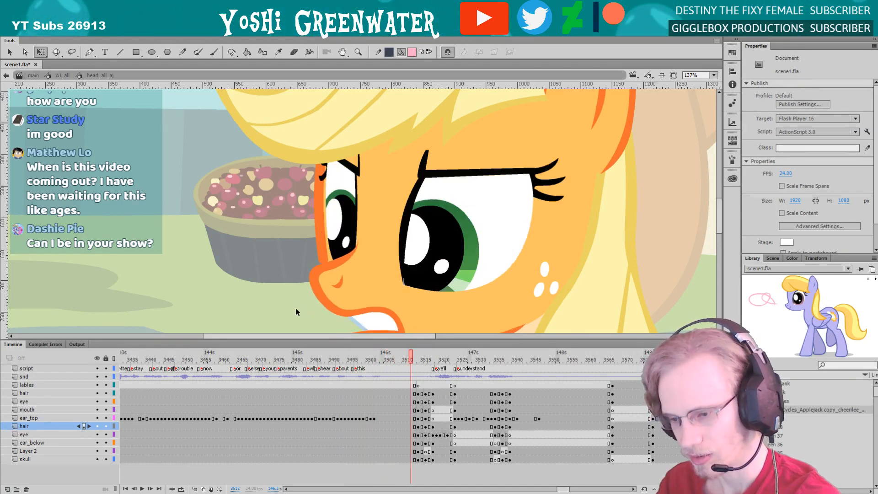
{"action": "key", "text": "period"}
{"action": "key", "text": "period"}
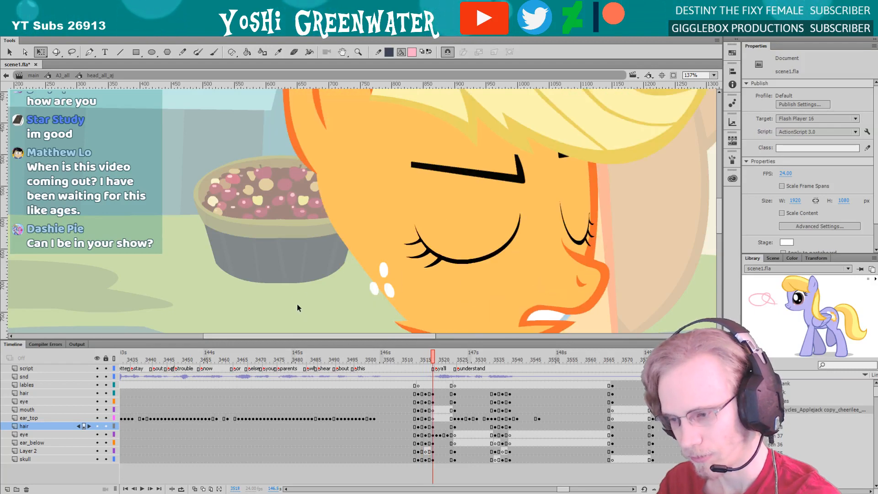
{"action": "left_click_drag", "start_coordinate": [295, 300], "coordinate": [236, 298]}
{"action": "key", "text": "period"}
{"action": "key", "text": "period"}
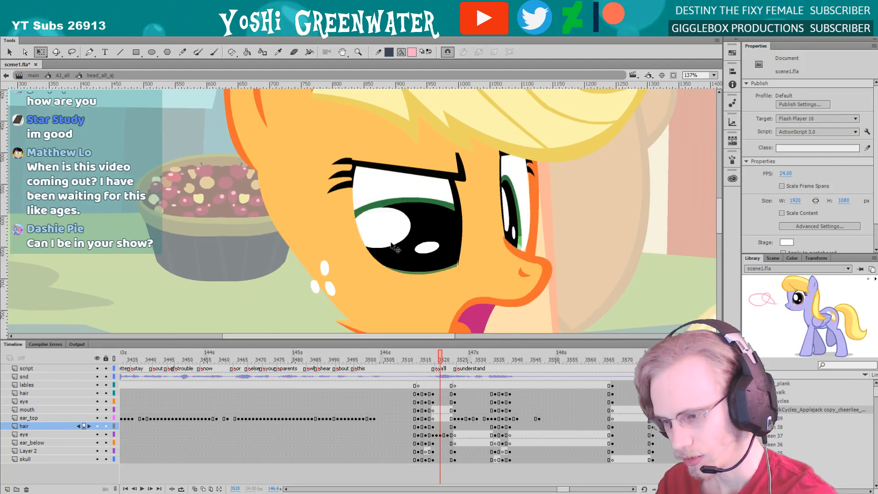
{"action": "key", "text": "comma"}
{"action": "key", "text": "comma"}
{"action": "key", "text": "period"}
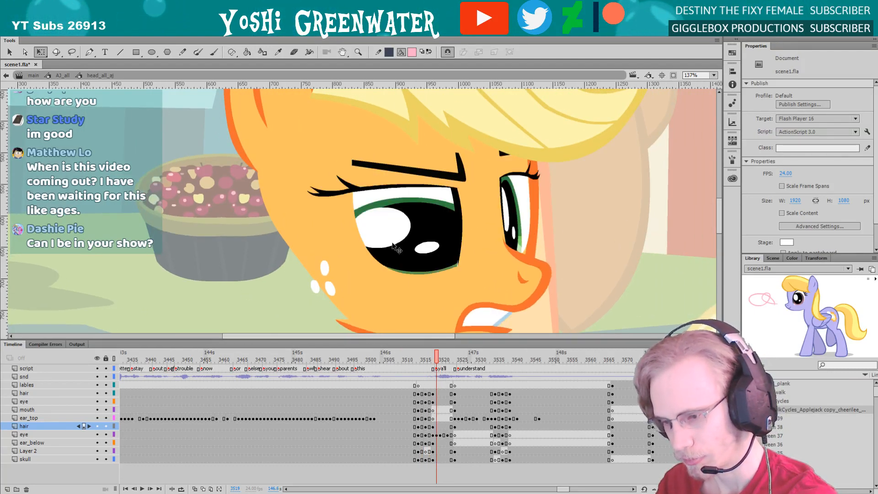
{"action": "key", "text": "period"}
{"action": "double_click", "coordinate": [392, 244]}
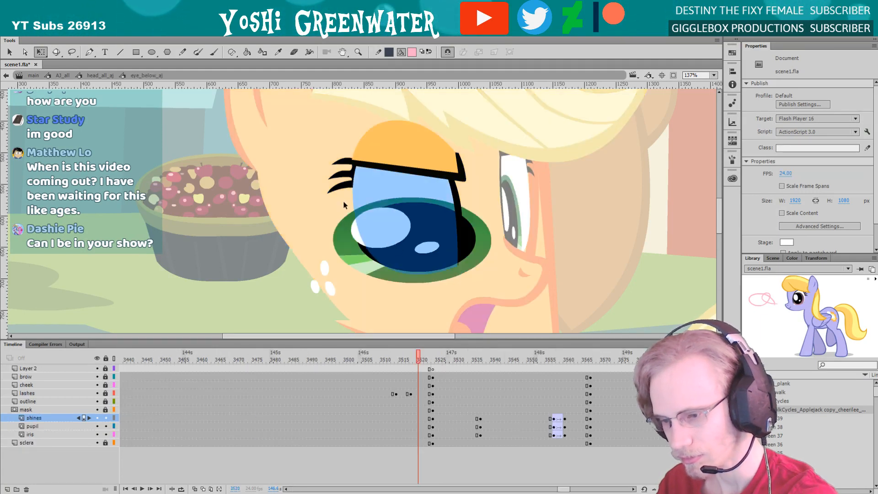
{"action": "left_click_drag", "start_coordinate": [345, 205], "coordinate": [370, 274]}
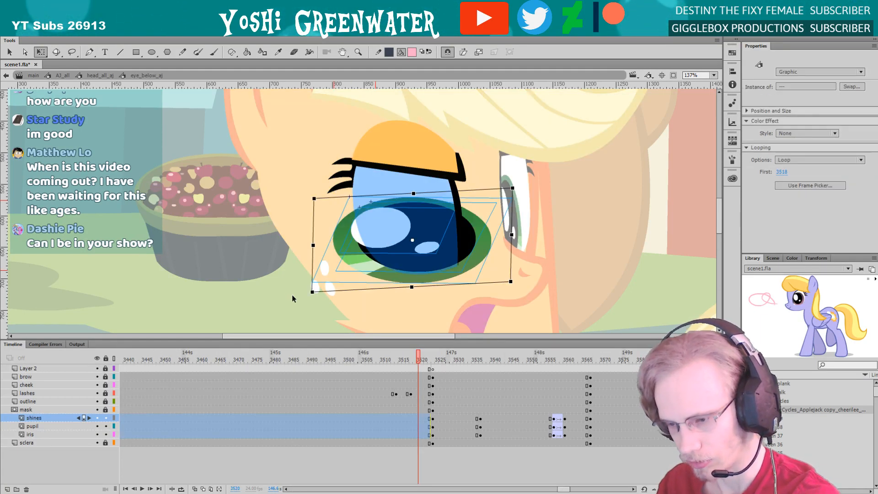
{"action": "double_click", "coordinate": [248, 311]}
Step backward and forward through the head turn and blink frames in the head symbol, stopping at frame 3519
{"action": "key", "text": "comma"}
{"action": "key", "text": "comma"}
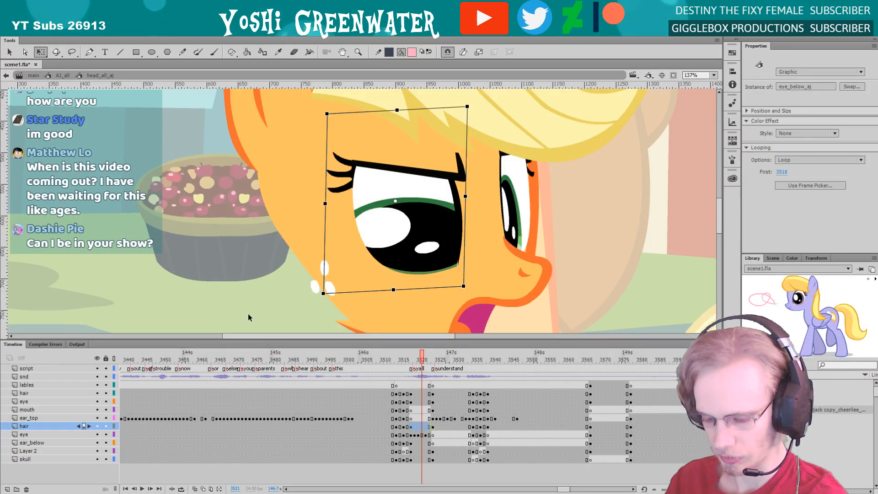
{"action": "key", "text": "comma"}
{"action": "key", "text": "comma"}
{"action": "key", "text": "comma"}
{"action": "key", "text": "period"}
{"action": "key", "text": "period"}
{"action": "key", "text": "period"}
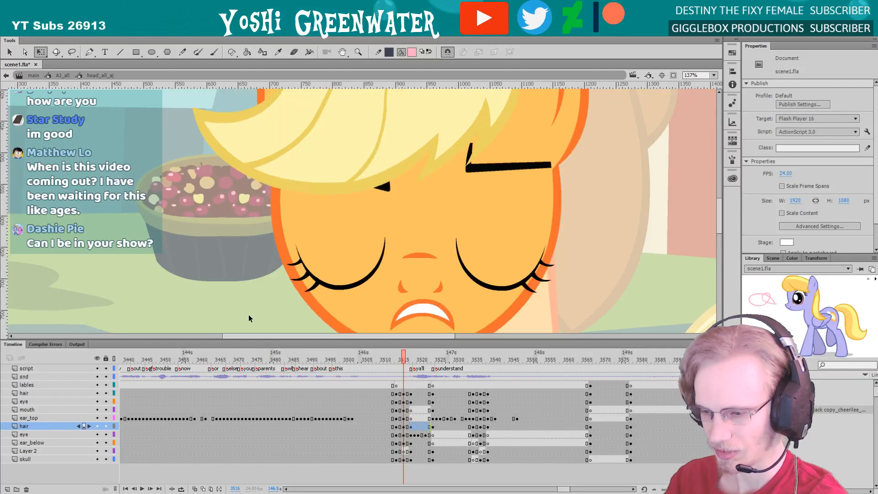
{"action": "key", "text": "period"}
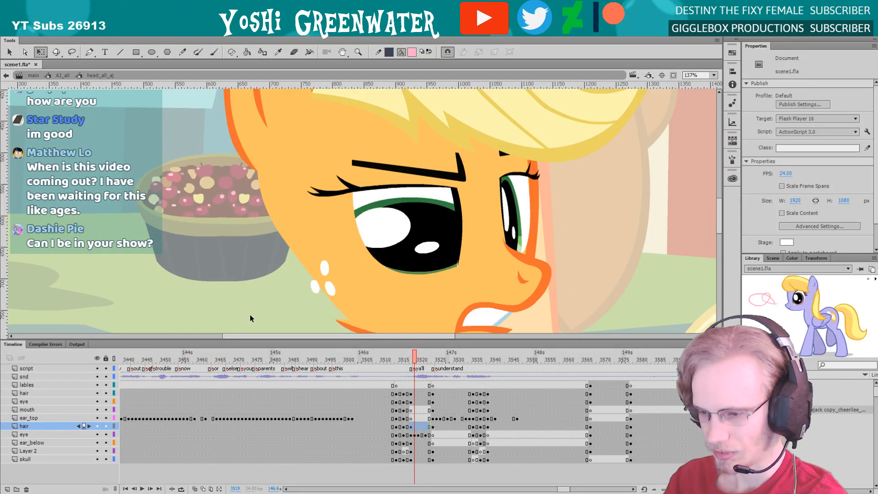
Open the near eye's symbol and add keyframes for the shines, pupil and iris layers at frame 3518
{"action": "double_click", "coordinate": [375, 251]}
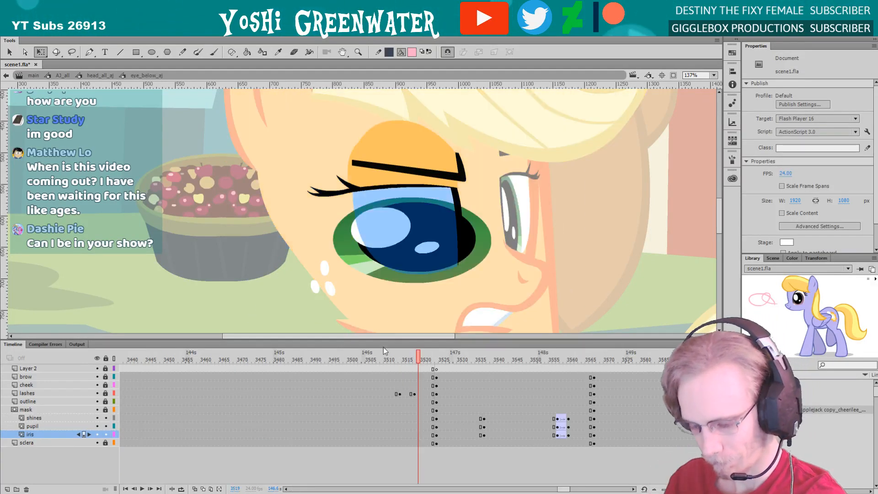
{"action": "key", "text": "comma"}
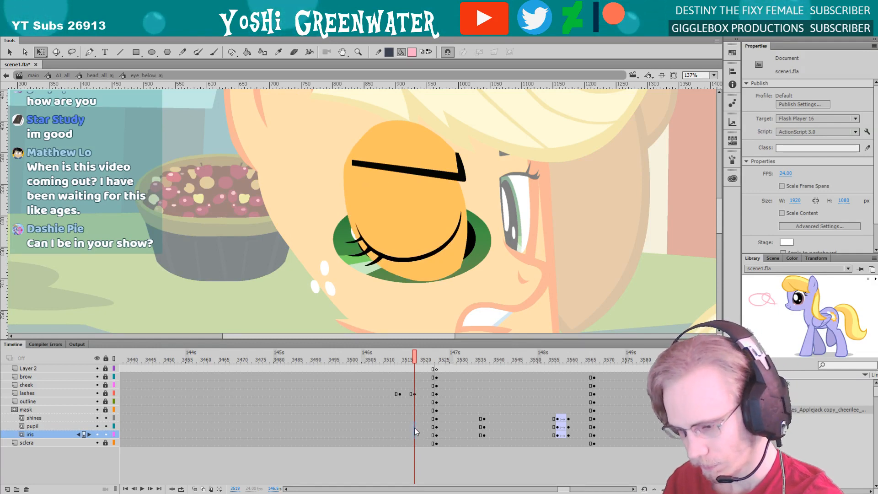
{"action": "left_click_drag", "start_coordinate": [414, 427], "coordinate": [416, 417]}
{"action": "left_click", "coordinate": [341, 323]}
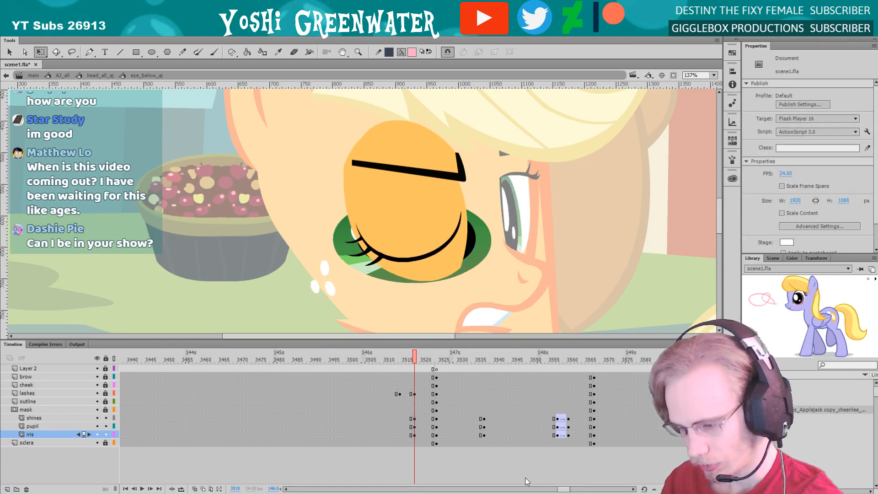
{"action": "left_click_drag", "start_coordinate": [564, 489], "coordinate": [565, 489]}
{"action": "left_click_drag", "start_coordinate": [343, 341], "coordinate": [343, 346]}
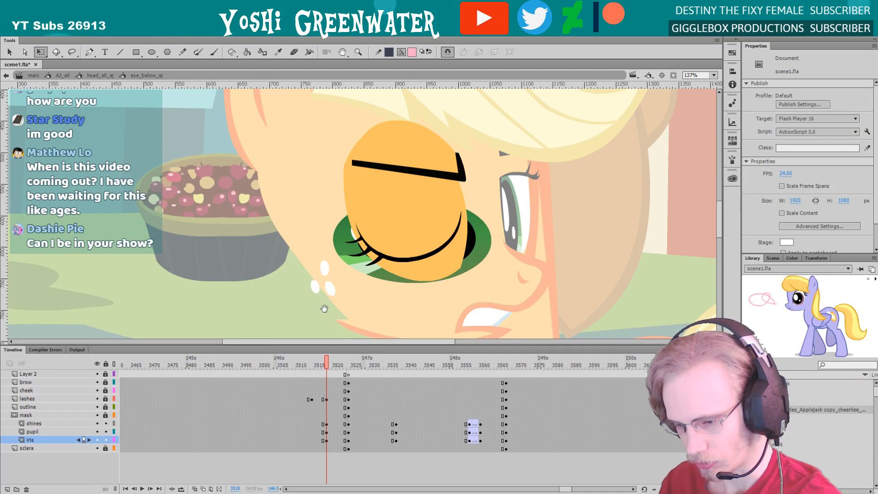
Select the near eye's iris, pupil and shines together at frame 3521, adjust their shape and shift them slightly within the eye opening
{"action": "key", "text": "period"}
{"action": "key", "text": "period"}
{"action": "key", "text": "period"}
{"action": "left_click_drag", "start_coordinate": [294, 234], "coordinate": [353, 241]}
{"action": "left_click_drag", "start_coordinate": [346, 198], "coordinate": [337, 190]}
{"action": "left_click_drag", "start_coordinate": [373, 277], "coordinate": [373, 269]}
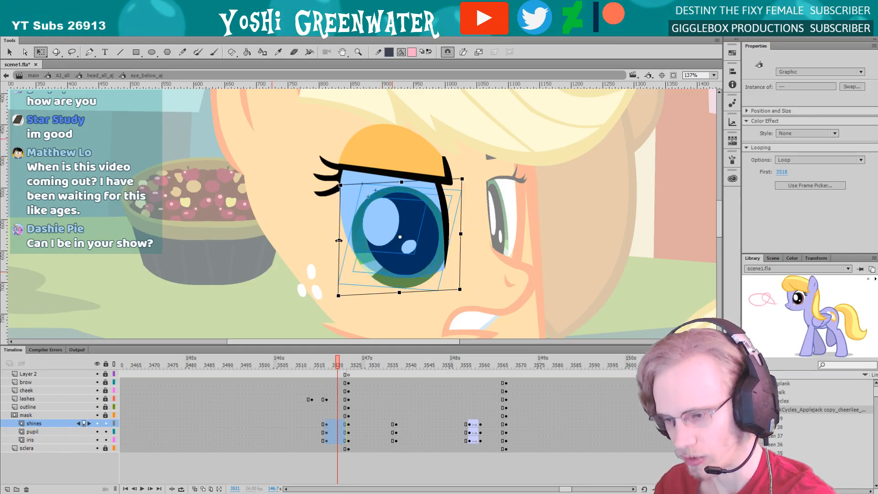
{"action": "left_click_drag", "start_coordinate": [339, 240], "coordinate": [337, 241]}
{"action": "left_click_drag", "start_coordinate": [353, 186], "coordinate": [351, 186]}
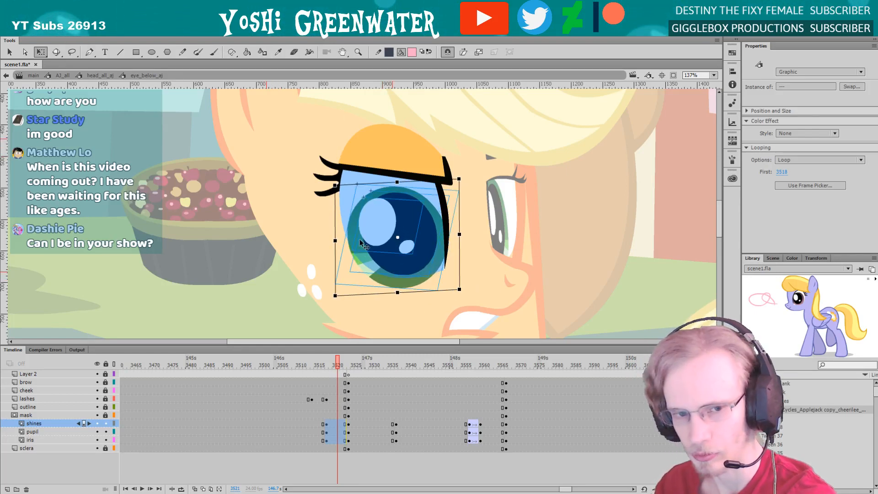
{"action": "left_click_drag", "start_coordinate": [363, 248], "coordinate": [365, 243]}
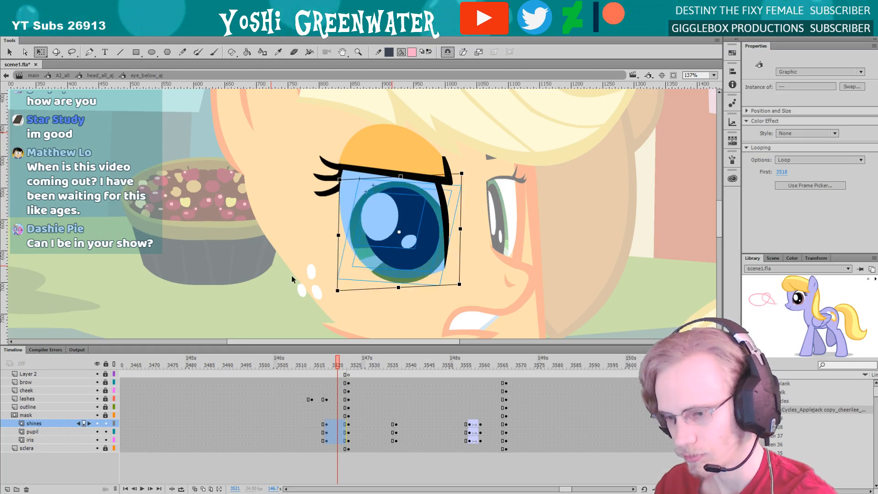
{"action": "double_click", "coordinate": [292, 275]}
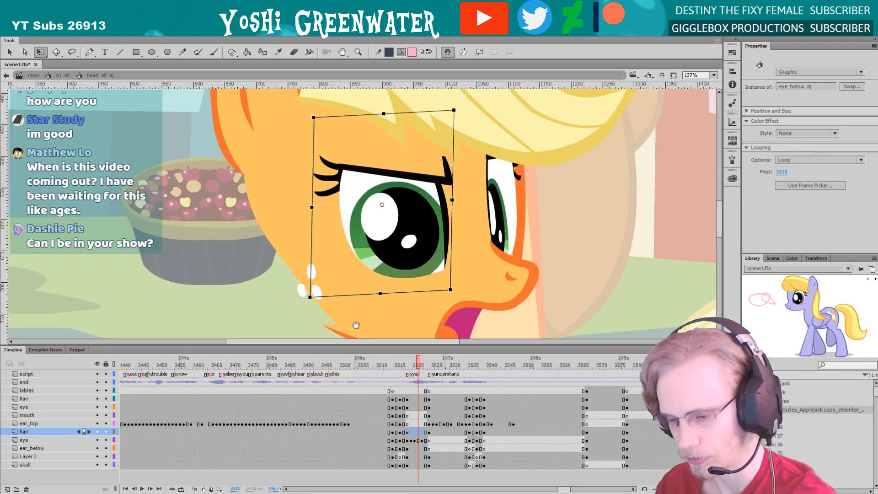
{"action": "left_click_drag", "start_coordinate": [356, 325], "coordinate": [344, 320]}
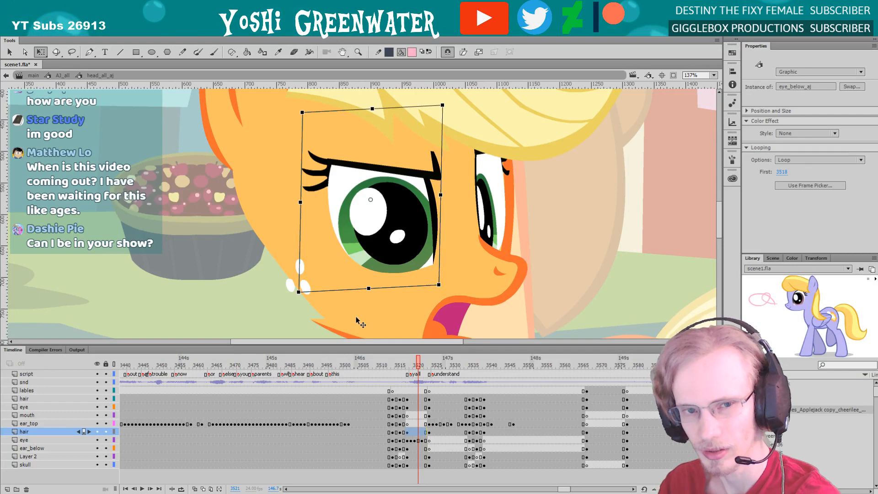
{"action": "left_click", "coordinate": [287, 319]}
Step through the head turn and blink in the head symbol from frame 3510 to frame 3526
{"action": "left_click_drag", "start_coordinate": [281, 311], "coordinate": [272, 301]}
{"action": "left_click_drag", "start_coordinate": [562, 489], "coordinate": [564, 489]}
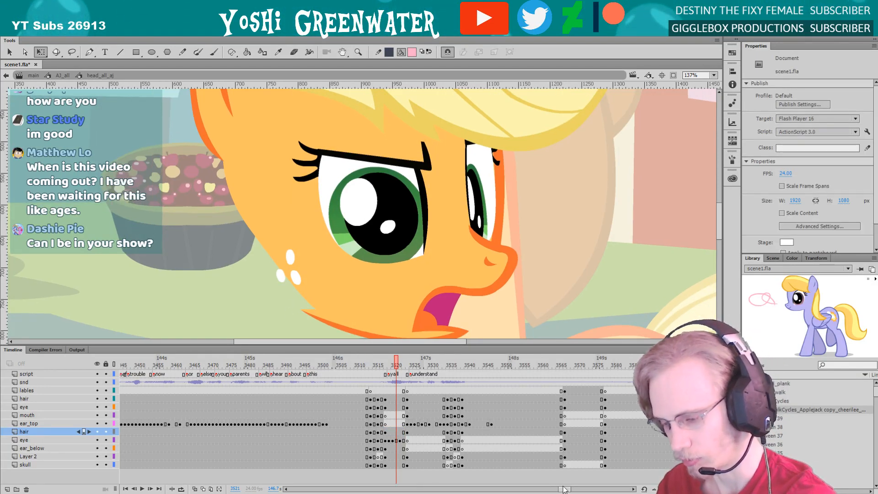
{"action": "left_click", "coordinate": [356, 363]}
{"action": "left_click_drag", "start_coordinate": [309, 311], "coordinate": [319, 314]}
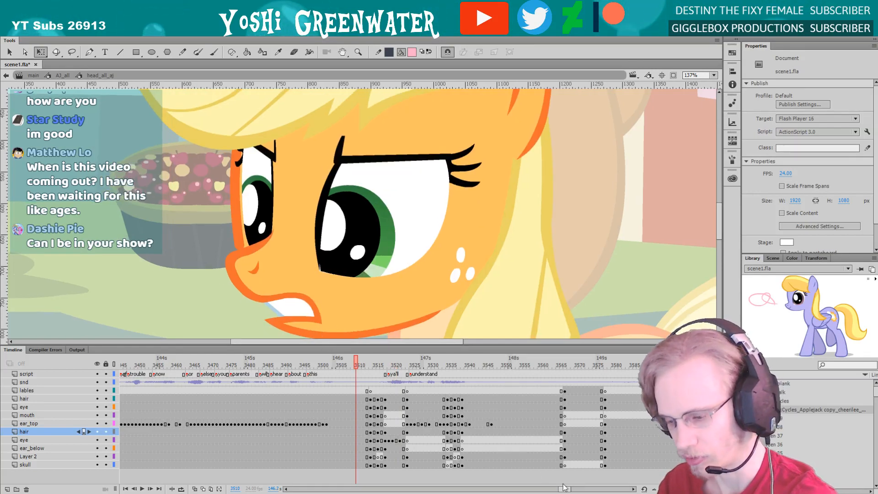
{"action": "left_click_drag", "start_coordinate": [564, 489], "coordinate": [563, 490]}
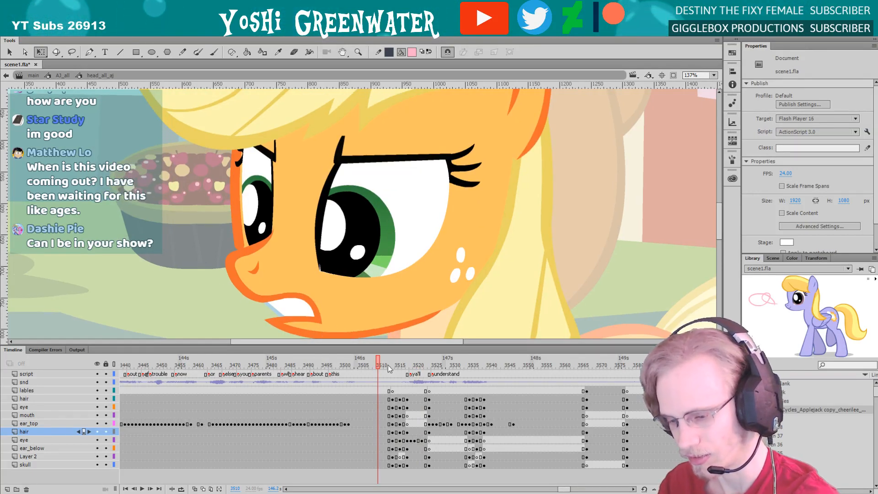
{"action": "key", "text": "period"}
{"action": "key", "text": "period"}
{"action": "key", "text": "period"}
{"action": "key", "text": "period"}
{"action": "key", "text": "period"}
{"action": "key", "text": "period"}
{"action": "key", "text": "period"}
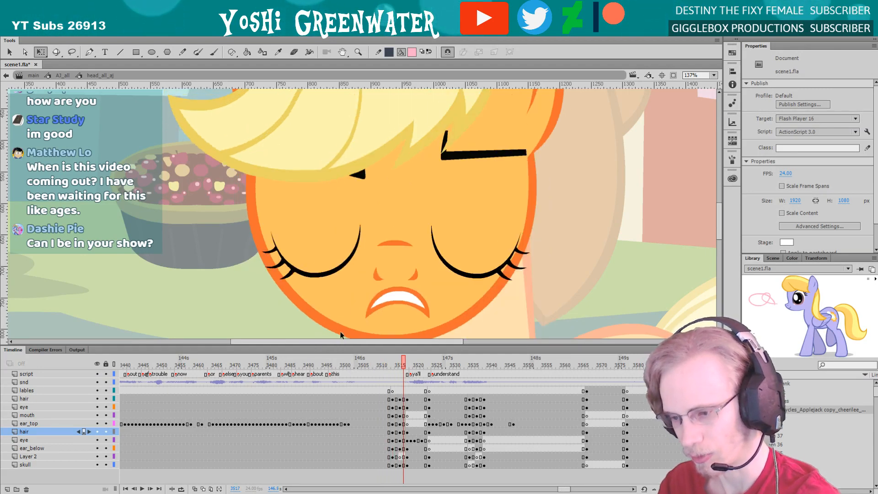
{"action": "key", "text": "period"}
{"action": "key", "text": "period"}
{"action": "key", "text": "period"}
{"action": "key", "text": "period"}
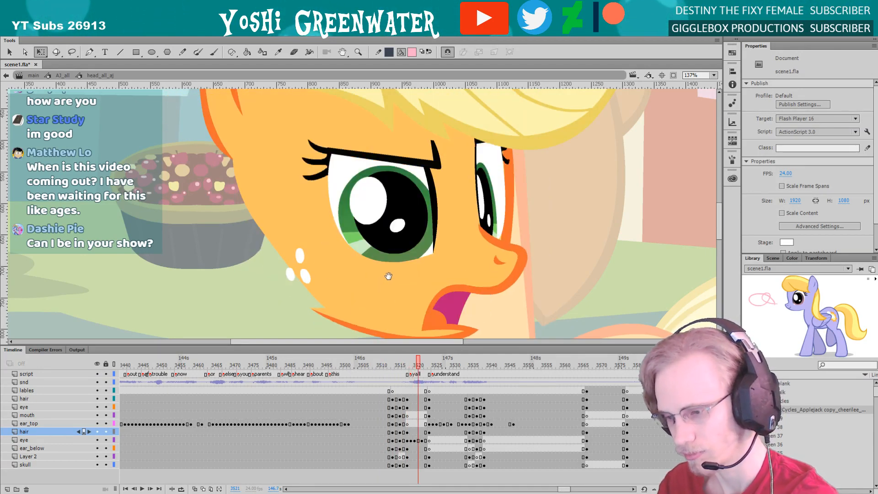
{"action": "left_click_drag", "start_coordinate": [389, 276], "coordinate": [379, 281]}
{"action": "key", "text": "period"}
{"action": "key", "text": "period"}
{"action": "key", "text": "period"}
{"action": "key", "text": "period"}
{"action": "key", "text": "period"}
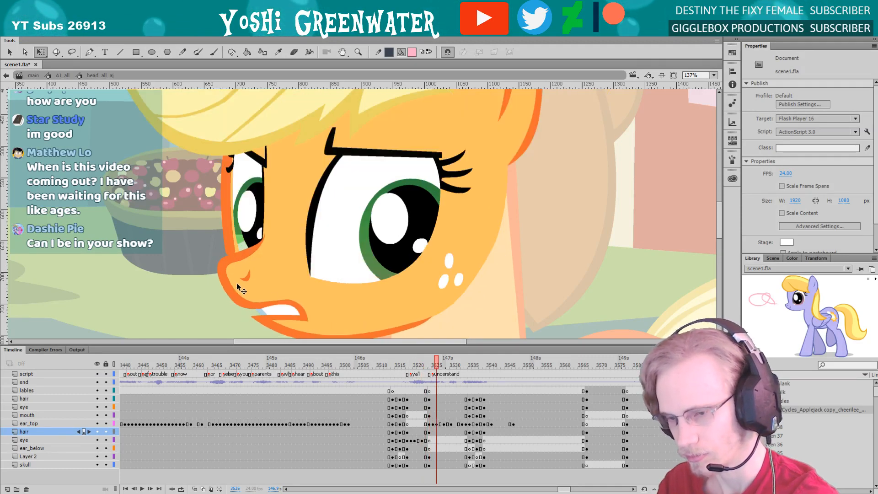
Return to the main scene, fit the whole stage in view and play the end of the line from around frame 3474
{"action": "double_click", "coordinate": [201, 295]}
{"action": "double_click", "coordinate": [201, 295]}
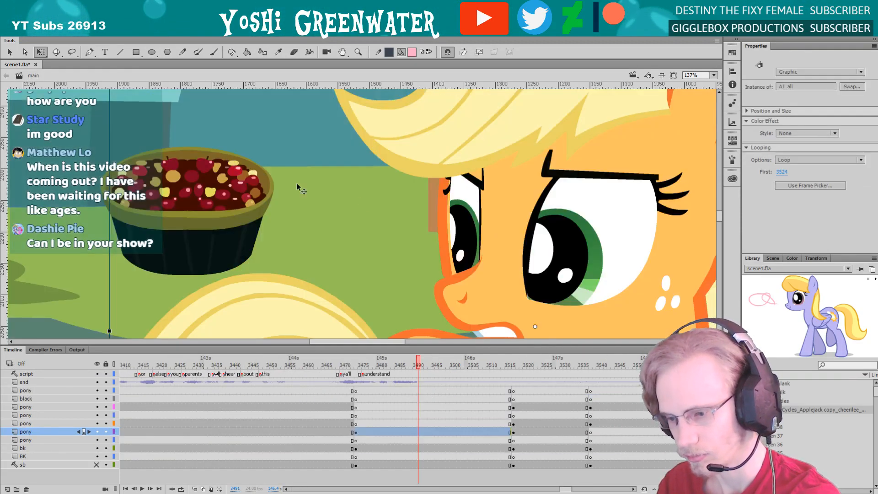
{"action": "left_click", "coordinate": [713, 75]}
{"action": "left_click", "coordinate": [707, 83]}
{"action": "key", "text": "Return"}
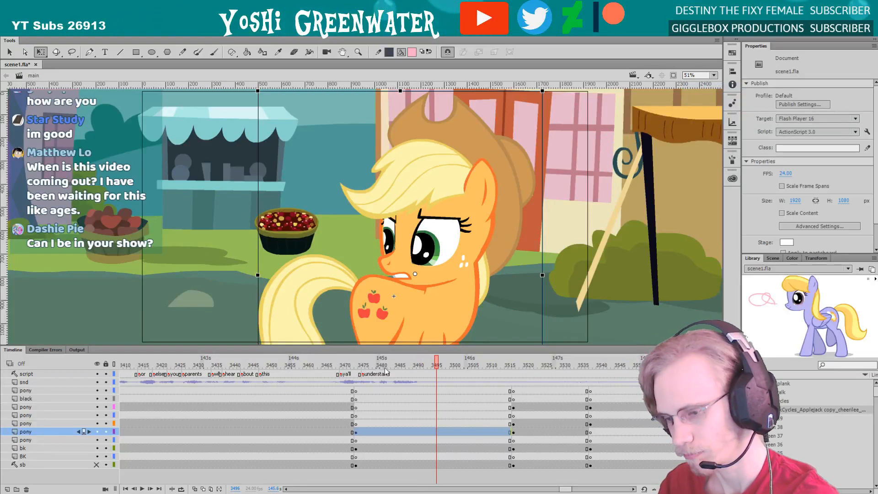
{"action": "left_click", "coordinate": [386, 371]}
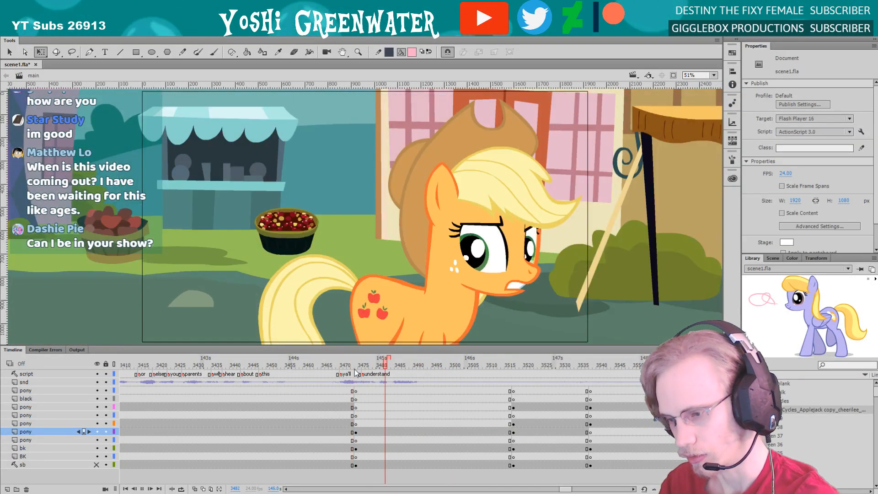
{"action": "key", "text": "Return"}
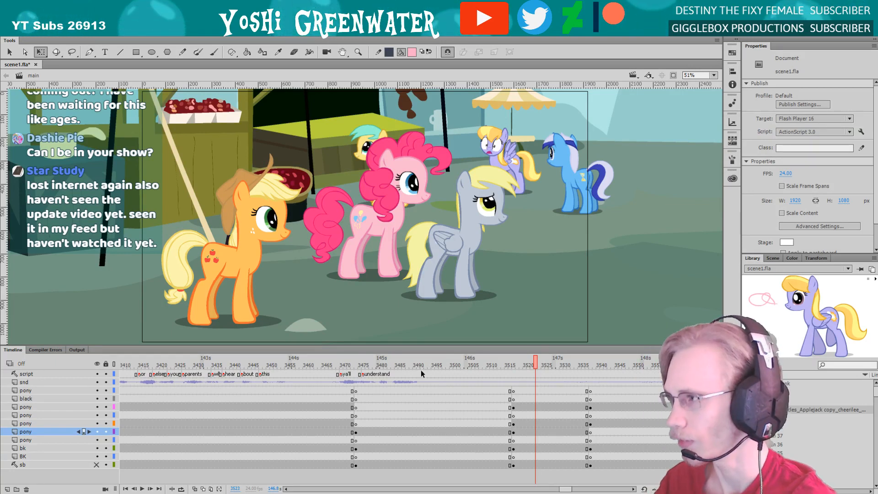
Go back in the main timeline and step through the pony's silent glance after the line, up to frame 3515
{"action": "left_click_drag", "start_coordinate": [562, 489], "coordinate": [563, 489]}
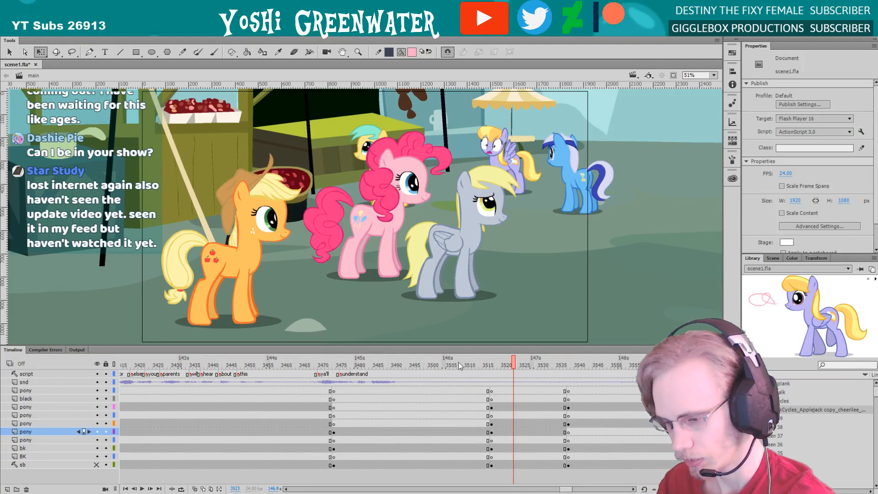
{"action": "left_click_drag", "start_coordinate": [458, 365], "coordinate": [407, 347]}
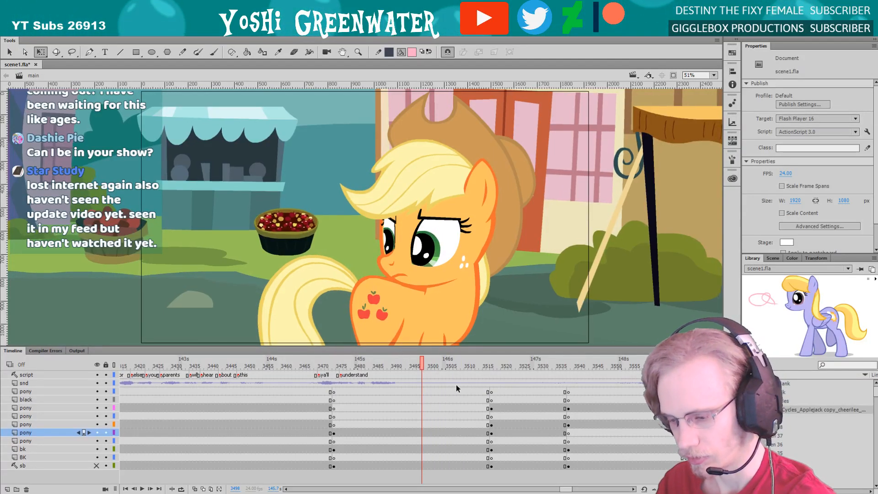
{"action": "left_click_drag", "start_coordinate": [565, 489], "coordinate": [566, 489]}
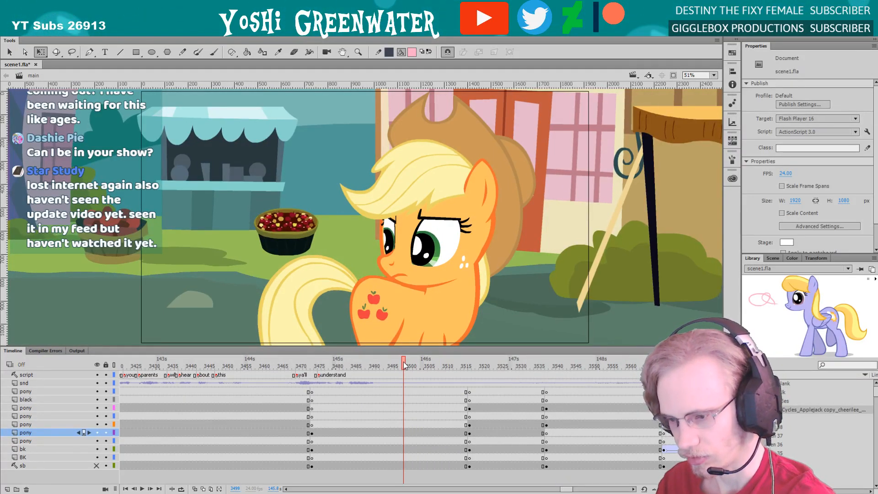
{"action": "left_click_drag", "start_coordinate": [384, 346], "coordinate": [383, 347]}
{"action": "key", "text": "period"}
{"action": "key", "text": "period"}
{"action": "key", "text": "period"}
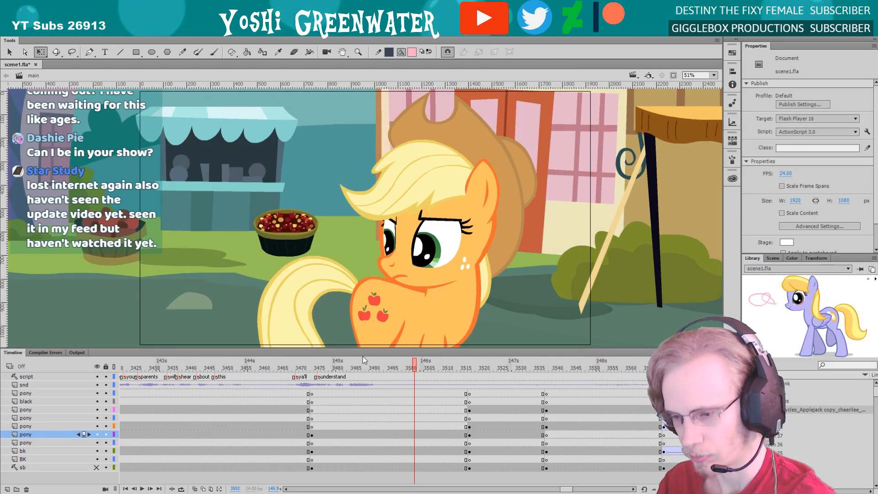
{"action": "key", "text": "period"}
{"action": "key", "text": "period"}
{"action": "key", "text": "period"}
{"action": "key", "text": "period"}
{"action": "key", "text": "period"}
{"action": "key", "text": "period"}
{"action": "key", "text": "period"}
{"action": "key", "text": "period"}
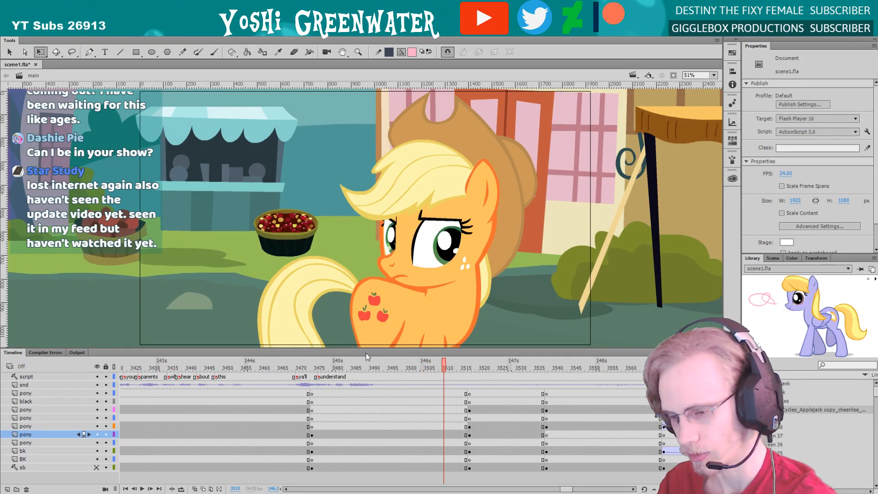
{"action": "key", "text": "period"}
{"action": "key", "text": "period"}
{"action": "key", "text": "period"}
{"action": "key", "text": "period"}
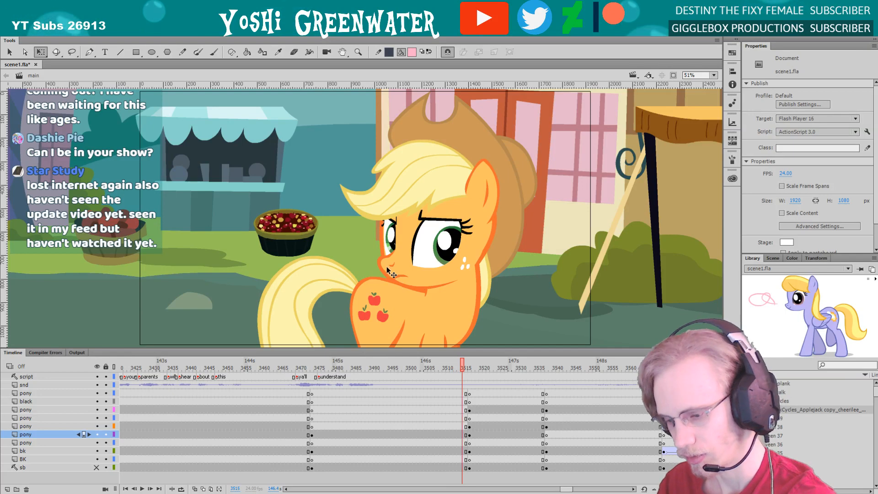
Open the far eye's symbol inside the head at frame 3566 and select its iris, pupil and shines together
{"action": "double_click", "coordinate": [387, 248]}
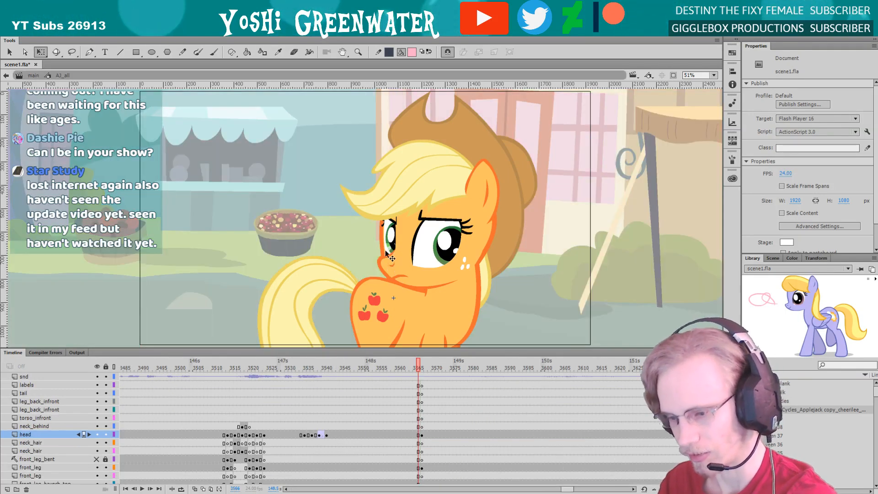
{"action": "double_click", "coordinate": [395, 254]}
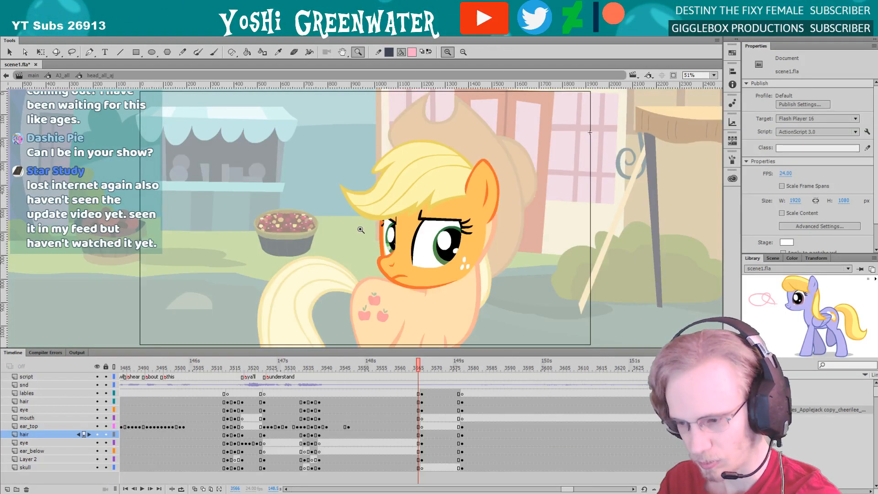
{"action": "left_click_drag", "start_coordinate": [359, 201], "coordinate": [411, 281]}
{"action": "double_click", "coordinate": [377, 220]}
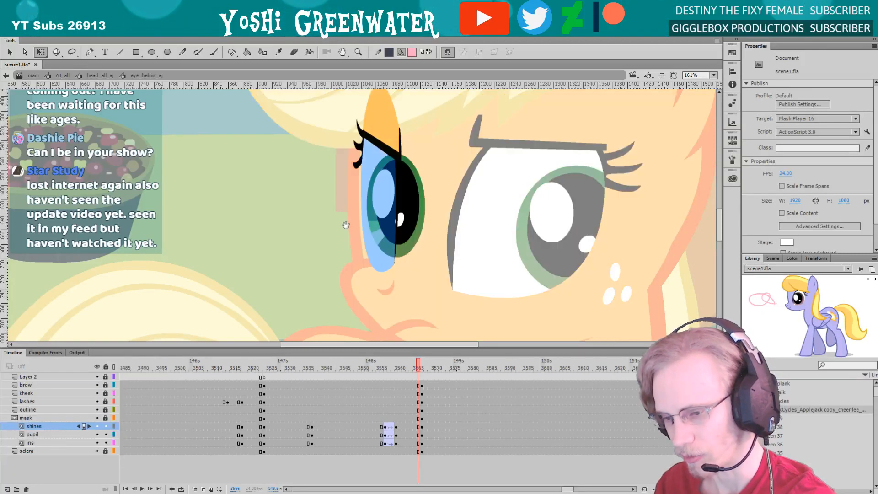
{"action": "left_click_drag", "start_coordinate": [341, 190], "coordinate": [372, 241]}
{"action": "left_click_drag", "start_coordinate": [351, 212], "coordinate": [350, 213]}
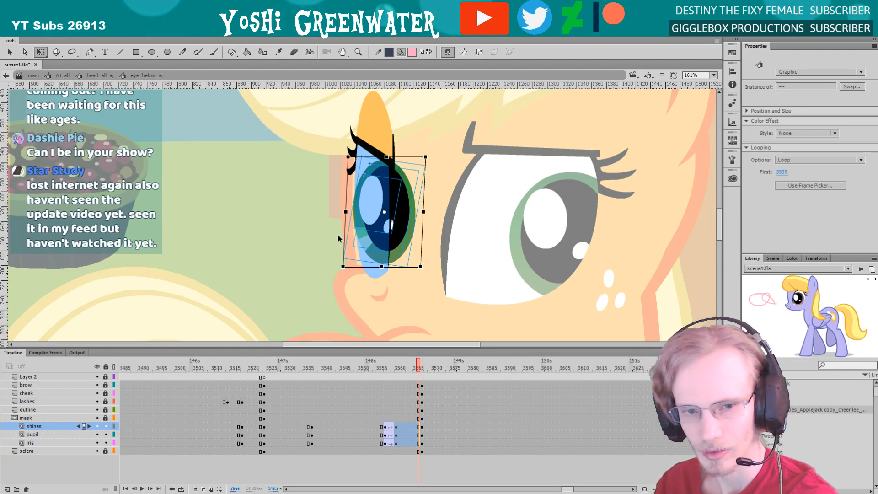
{"action": "left_click_drag", "start_coordinate": [316, 248], "coordinate": [306, 260]}
Stretch the far eye's iris, pupil and shines taller, lower their top edge slightly and nudge them to the right
{"action": "left_click_drag", "start_coordinate": [321, 196], "coordinate": [372, 277]}
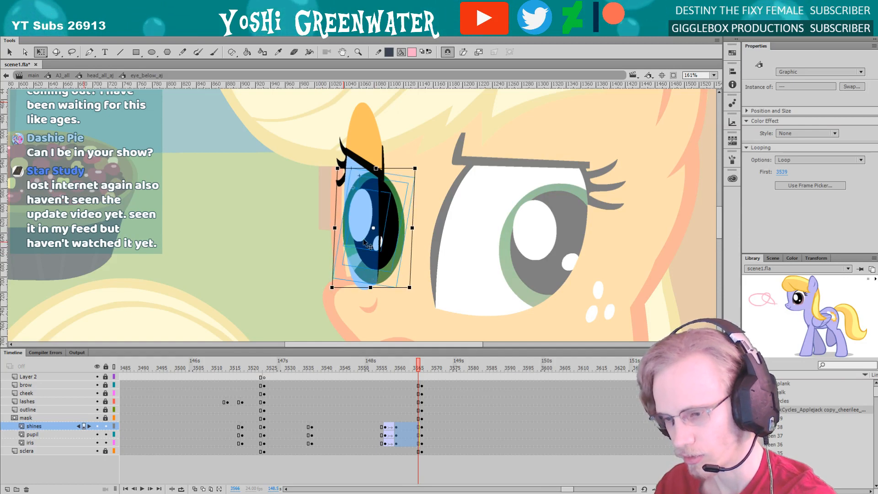
{"action": "left_click_drag", "start_coordinate": [375, 169], "coordinate": [376, 172]}
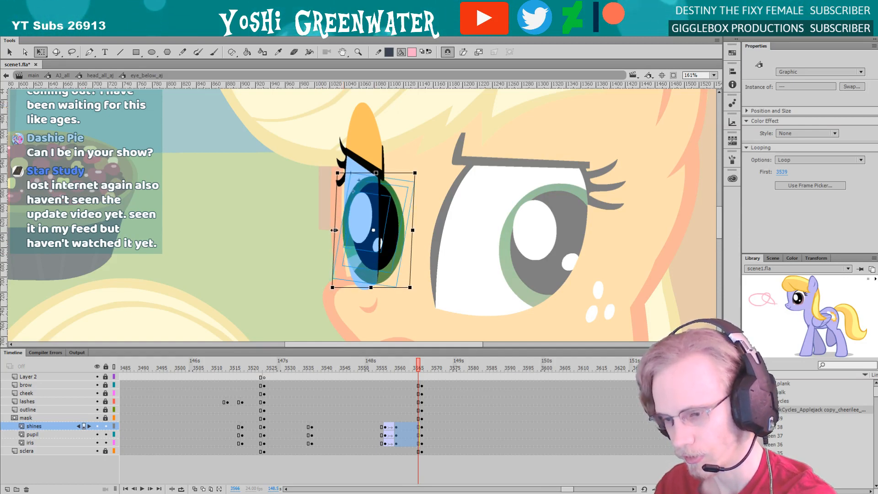
{"action": "key", "text": "Right"}
{"action": "key", "text": "Right"}
{"action": "key", "text": "Right"}
{"action": "key", "text": "Right"}
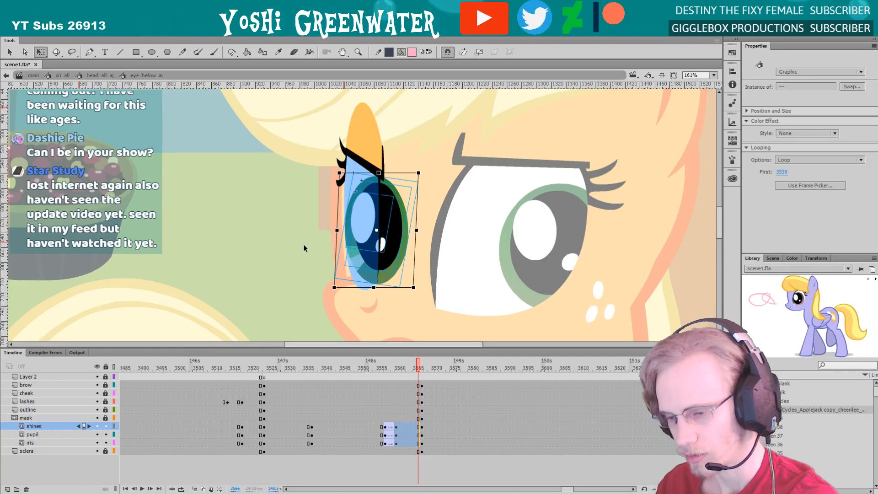
Return to the head symbol and examine both eyes with the whole head in view at frame 3566
{"action": "double_click", "coordinate": [304, 249]}
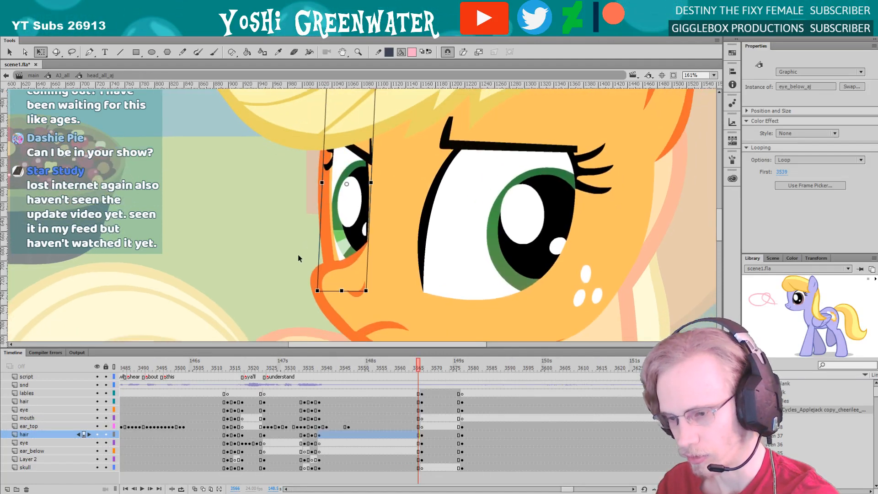
{"action": "left_click_drag", "start_coordinate": [300, 217], "coordinate": [294, 228]}
{"action": "left_click", "coordinate": [294, 227]}
{"action": "key", "text": "z"}
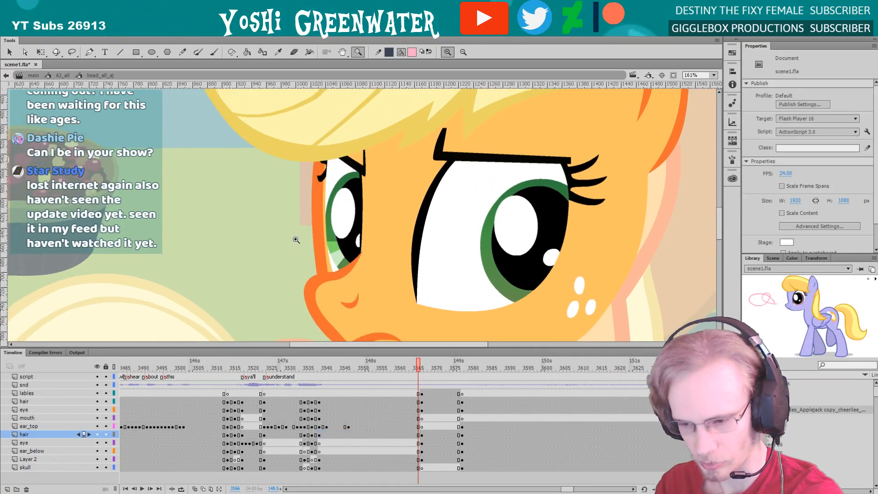
{"action": "left_click", "coordinate": [295, 240], "text": "alt"}
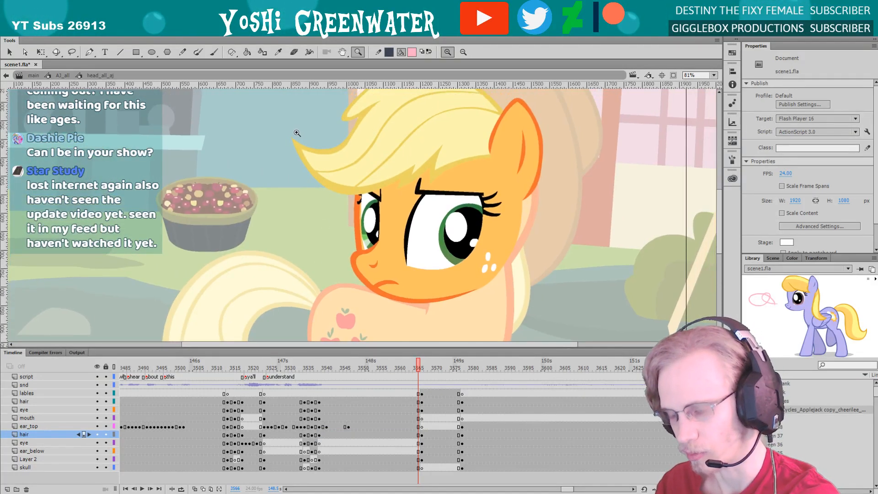
Examine the head up close, return to the main timeline, fit the whole scene in view and go to frame 3474
{"action": "left_click_drag", "start_coordinate": [297, 133], "coordinate": [516, 332]}
{"action": "left_click_drag", "start_coordinate": [415, 274], "coordinate": [422, 292]}
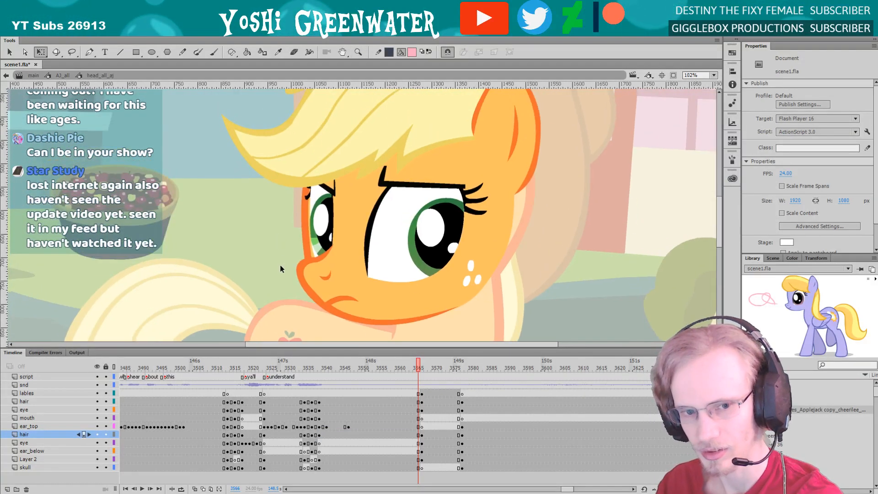
{"action": "left_click_drag", "start_coordinate": [284, 296], "coordinate": [286, 288]}
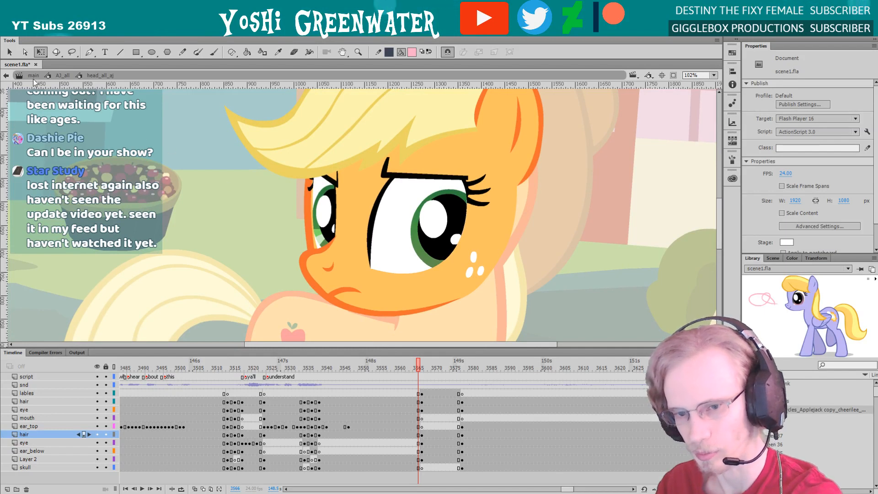
{"action": "key", "text": "ctrl+e"}
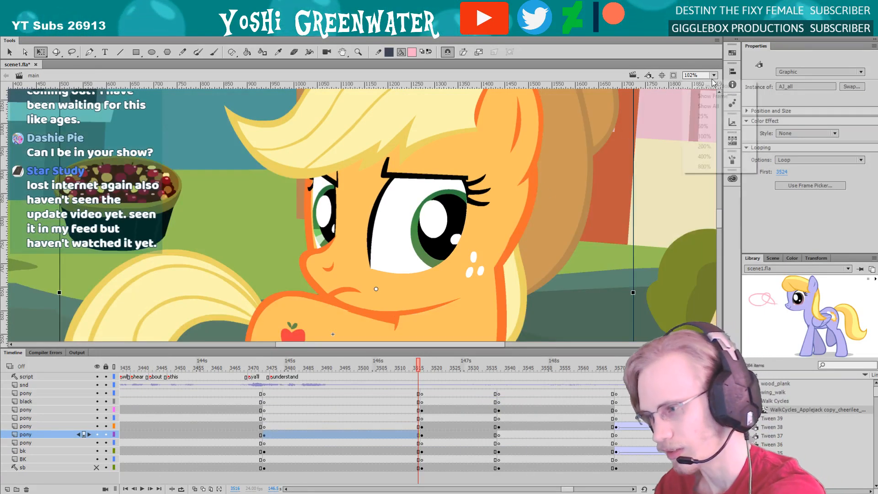
{"action": "key", "text": "ctrl+minus"}
{"action": "left_click_drag", "start_coordinate": [341, 350], "coordinate": [342, 337]}
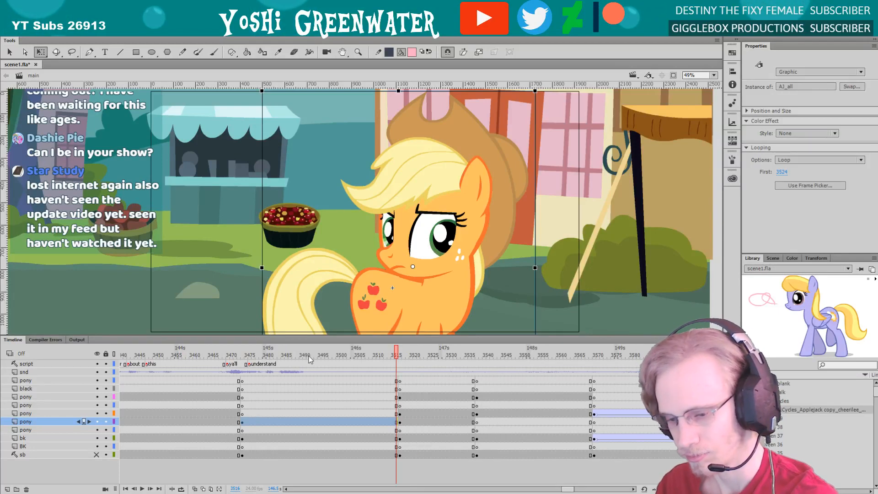
{"action": "left_click", "coordinate": [242, 355]}
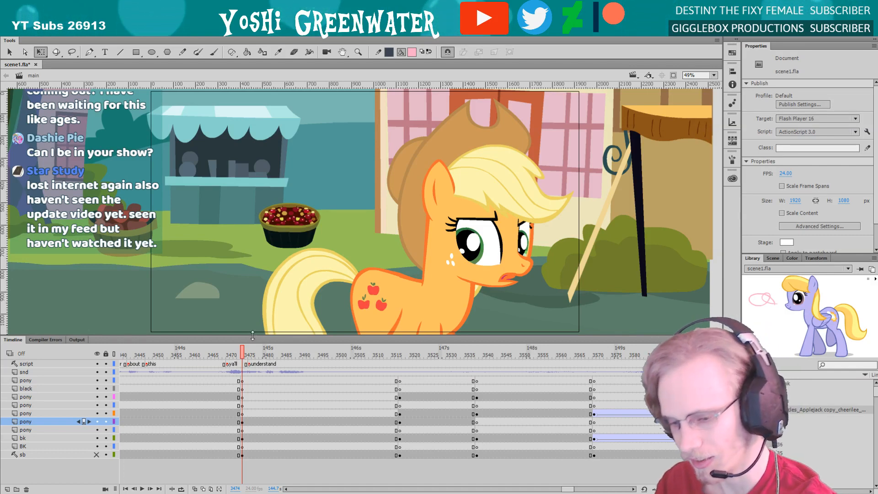
{"action": "left_click_drag", "start_coordinate": [327, 339], "coordinate": [328, 336]}
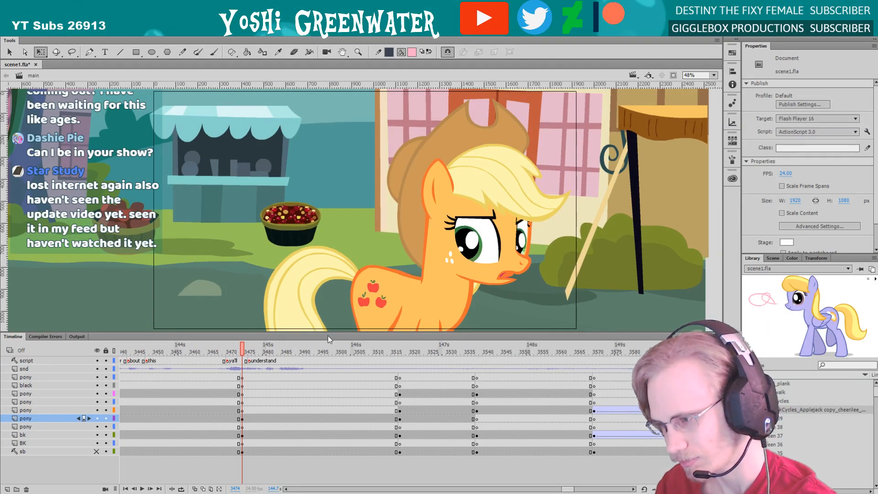
Delete the stray pink sketch from the WalkCycles_Applejack copy_cheerilee_bee symbol and return to the main timeline
{"action": "double_click", "coordinate": [765, 301]}
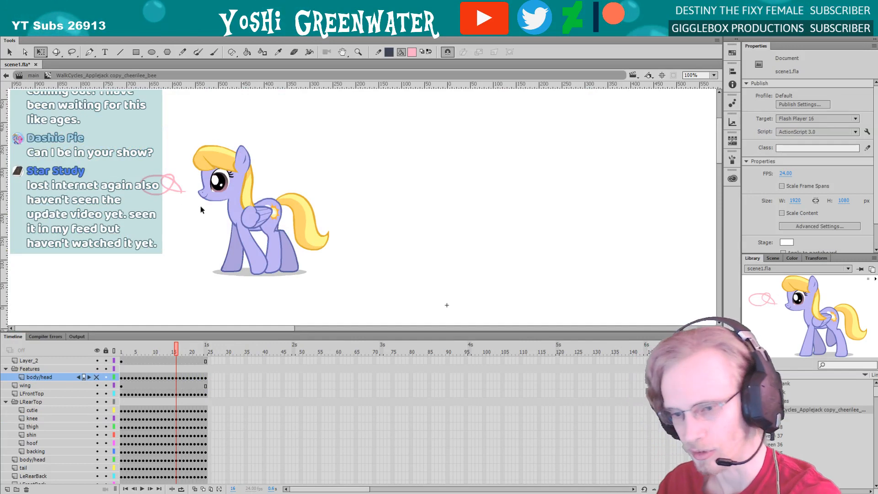
{"action": "left_click", "coordinate": [165, 184]}
{"action": "key", "text": "Delete"}
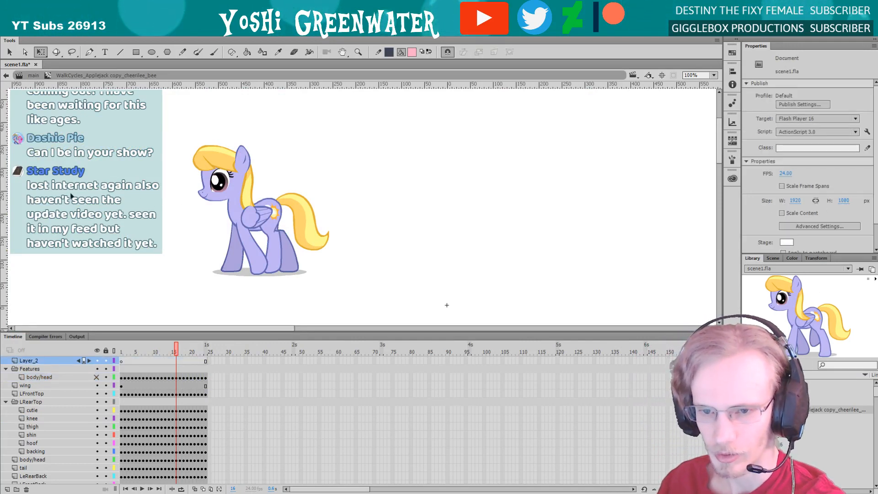
{"action": "left_click", "coordinate": [33, 75]}
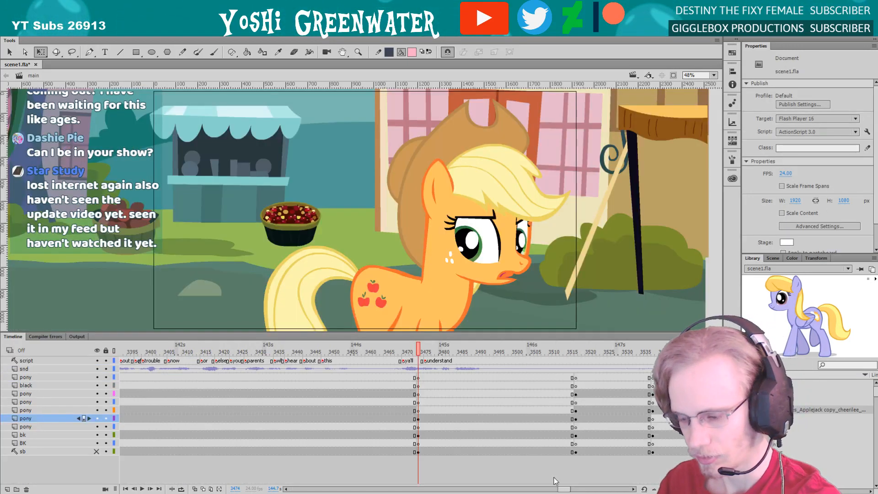
Save the scene file and play the pony's line from frame 3474
{"action": "scroll", "coordinate": [473, 377], "scroll_direction": "right", "scroll_amount": 5}
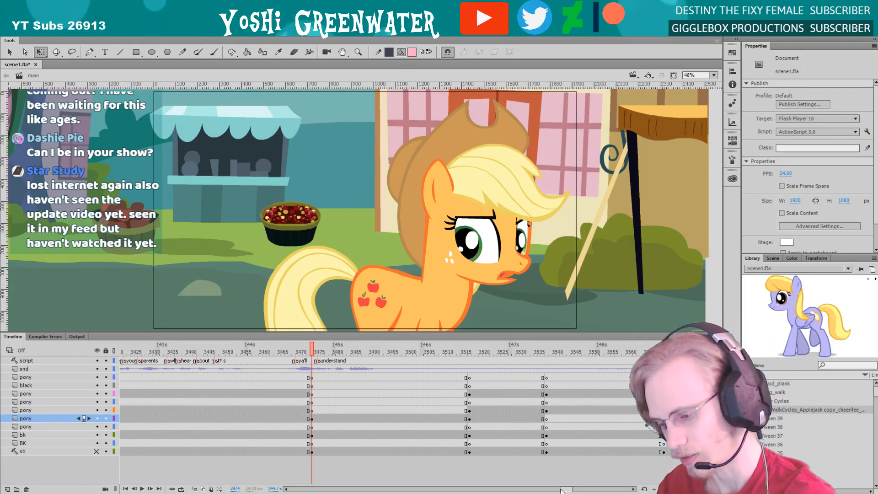
{"action": "left_click_drag", "start_coordinate": [566, 489], "coordinate": [567, 489]}
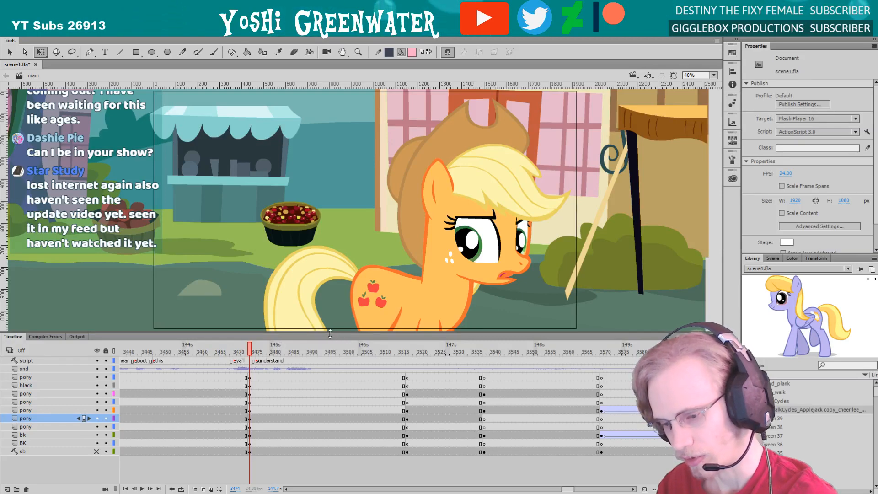
{"action": "left_click_drag", "start_coordinate": [330, 333], "coordinate": [331, 336]}
{"action": "key", "text": "ctrl+s"}
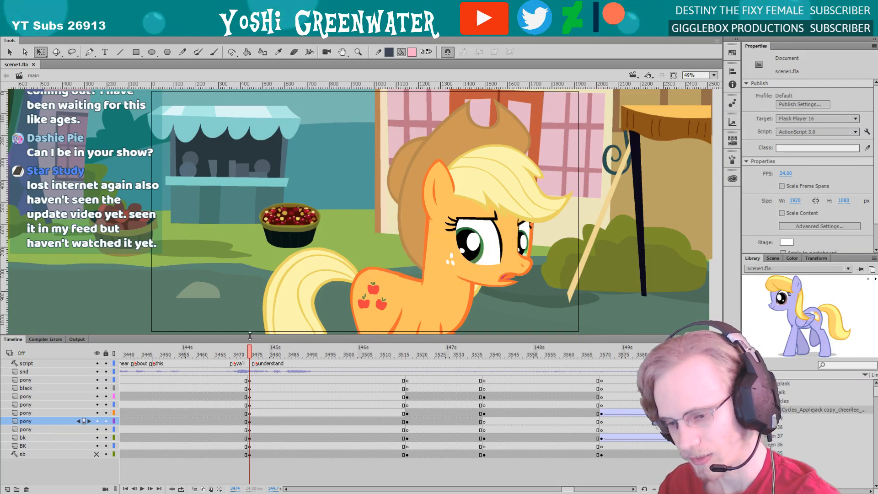
{"action": "left_click_drag", "start_coordinate": [250, 336], "coordinate": [250, 337]}
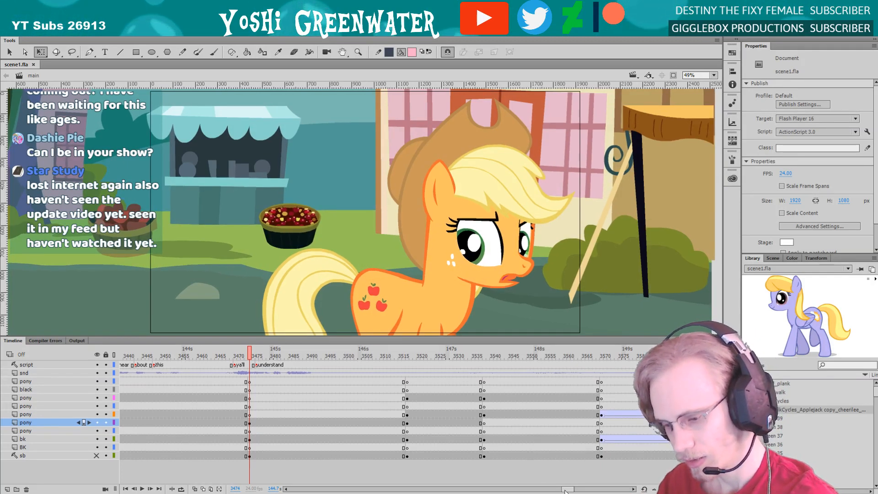
{"action": "left_click_drag", "start_coordinate": [564, 490], "coordinate": [564, 490]}
{"action": "key", "text": "Return"}
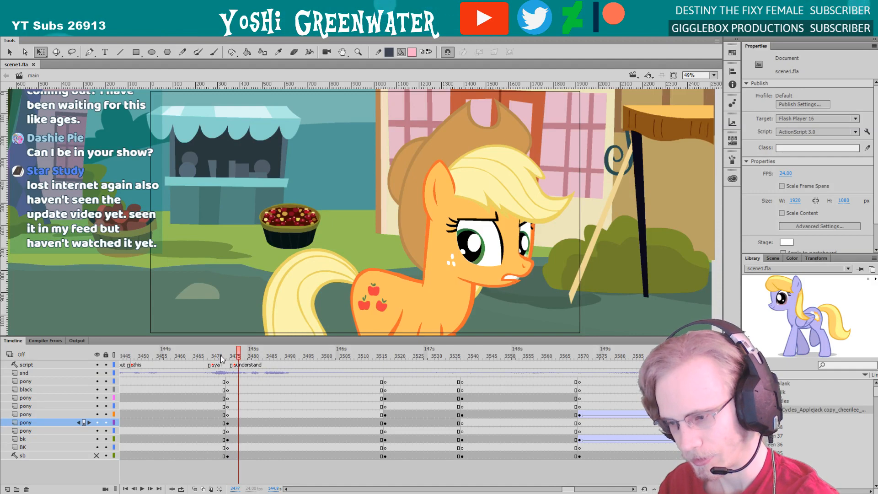
Open the near eye's symbol inside the pony's head at the symbol's frame 3530, with its iris, pupil and shines selected
{"action": "double_click", "coordinate": [472, 260]}
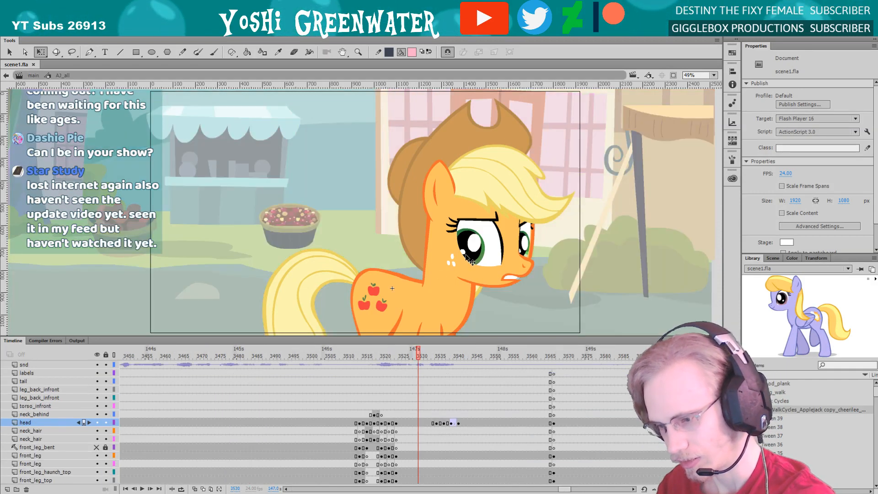
{"action": "double_click", "coordinate": [435, 249]}
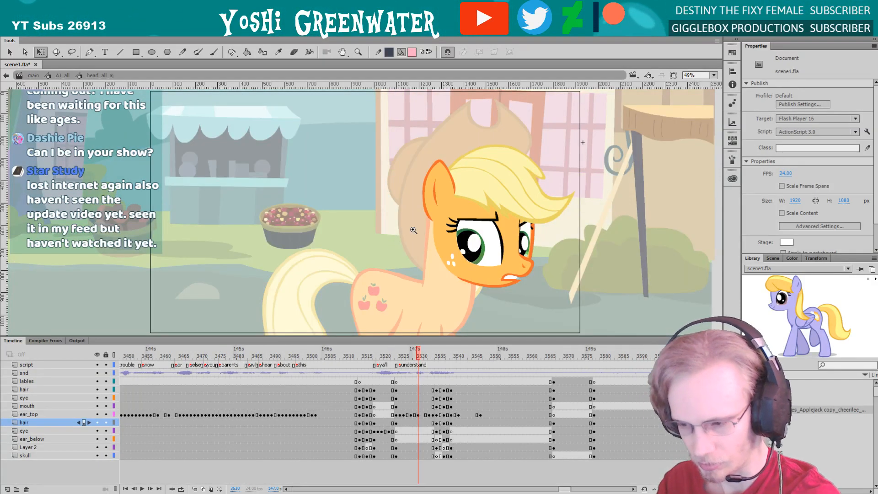
{"action": "left_click_drag", "start_coordinate": [432, 194], "coordinate": [501, 293]}
{"action": "double_click", "coordinate": [382, 236]}
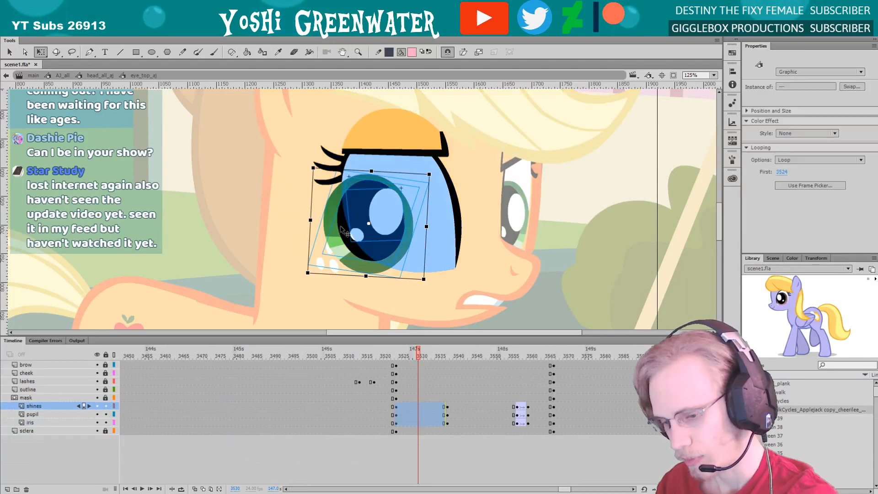
Enlarge the near eye's iris, pupil and shines slightly, shift them toward the muzzle and return to the head symbol
{"action": "left_click", "coordinate": [349, 251]}
{"action": "left_click_drag", "start_coordinate": [348, 250], "coordinate": [359, 223]}
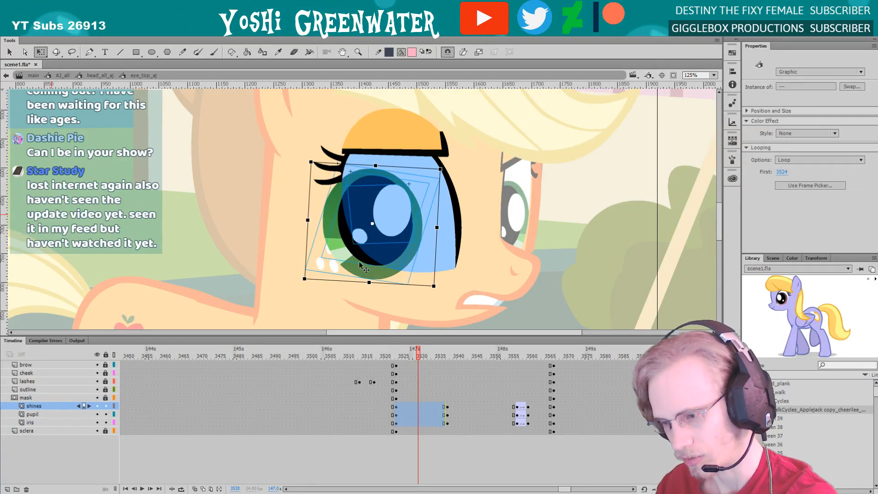
{"action": "left_click_drag", "start_coordinate": [360, 263], "coordinate": [361, 259]}
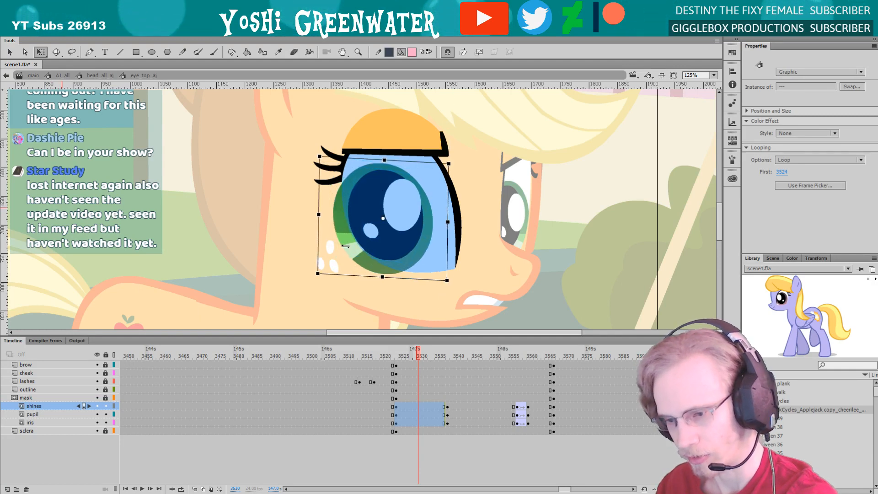
{"action": "left_click_drag", "start_coordinate": [319, 202], "coordinate": [318, 206]}
{"action": "left_click_drag", "start_coordinate": [389, 267], "coordinate": [392, 270]}
{"action": "double_click", "coordinate": [311, 270]}
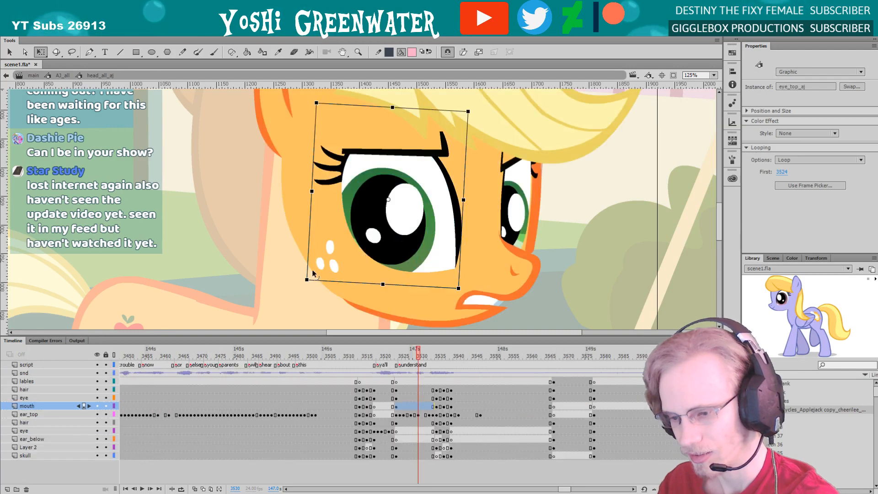
Shift the near eye's shines slightly right, then trim the iris, pupil and shines together and nudge them right and down
{"action": "double_click", "coordinate": [374, 232]}
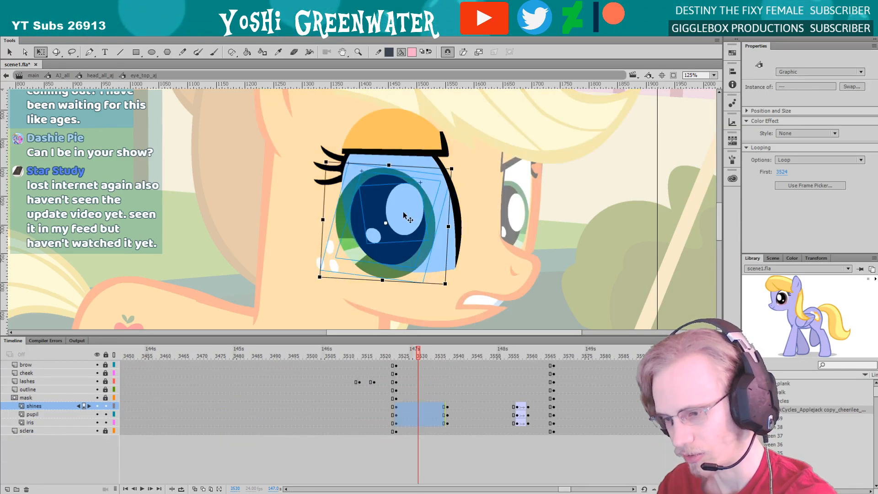
{"action": "left_click", "coordinate": [368, 254]}
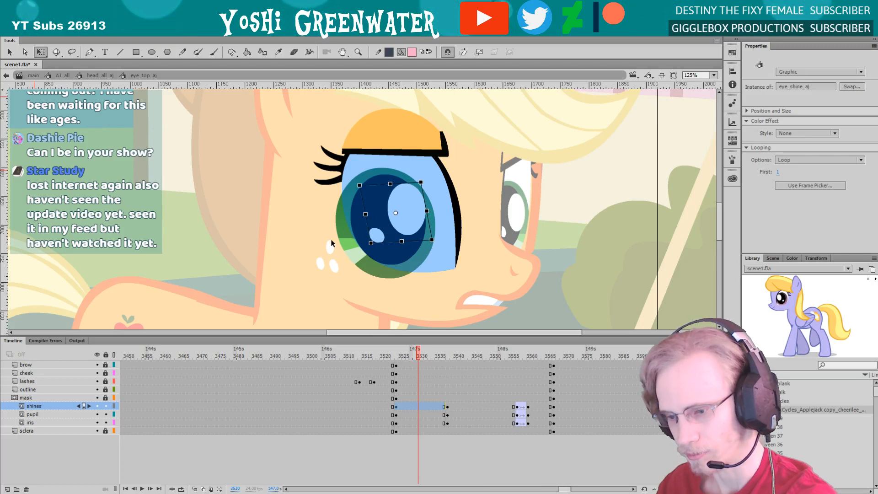
{"action": "left_click_drag", "start_coordinate": [321, 209], "coordinate": [409, 280]}
{"action": "left_click_drag", "start_coordinate": [319, 277], "coordinate": [322, 276]}
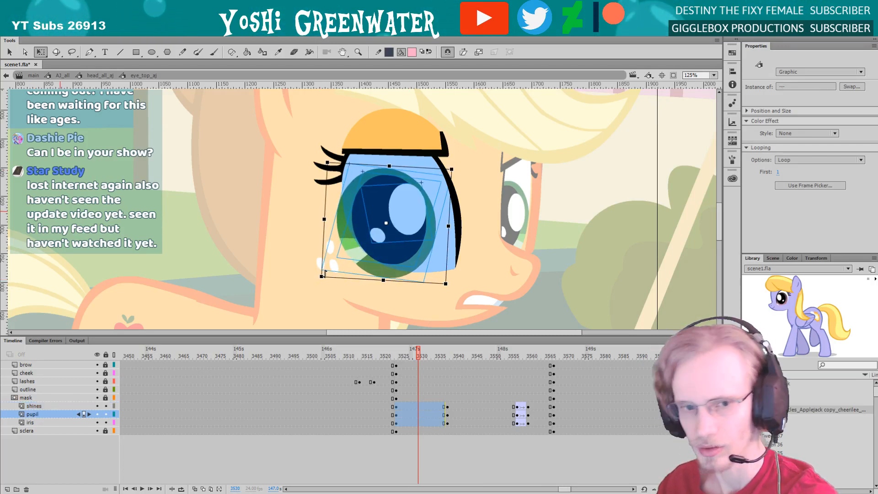
{"action": "key", "text": "Right"}
{"action": "key", "text": "Down"}
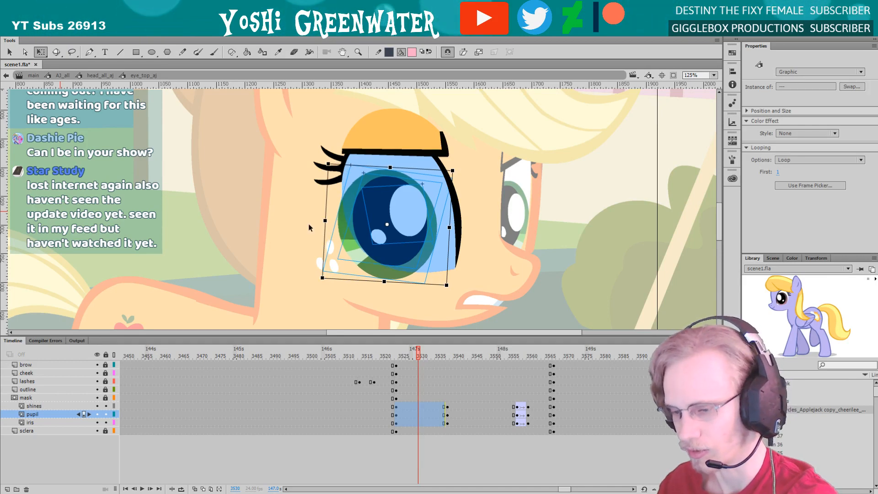
{"action": "double_click", "coordinate": [310, 231]}
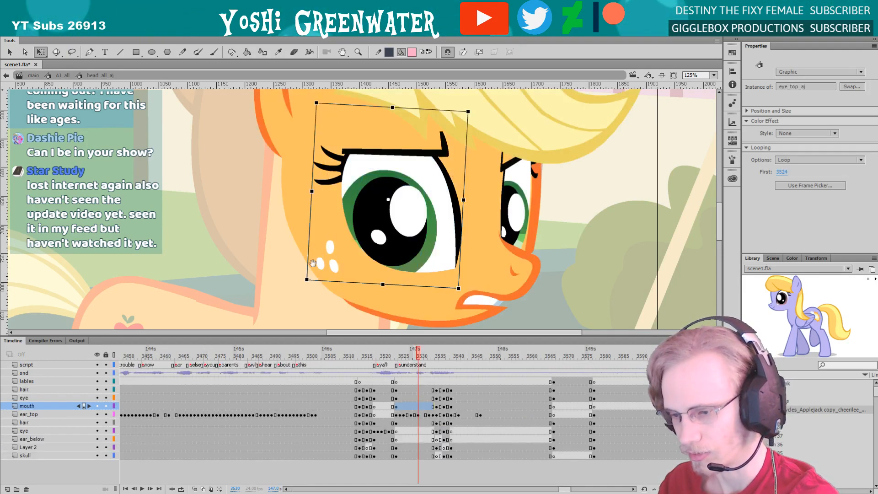
Return to the main timeline with the whole scene fitted in view and save the file
{"action": "left_click_drag", "start_coordinate": [302, 287], "coordinate": [302, 288]}
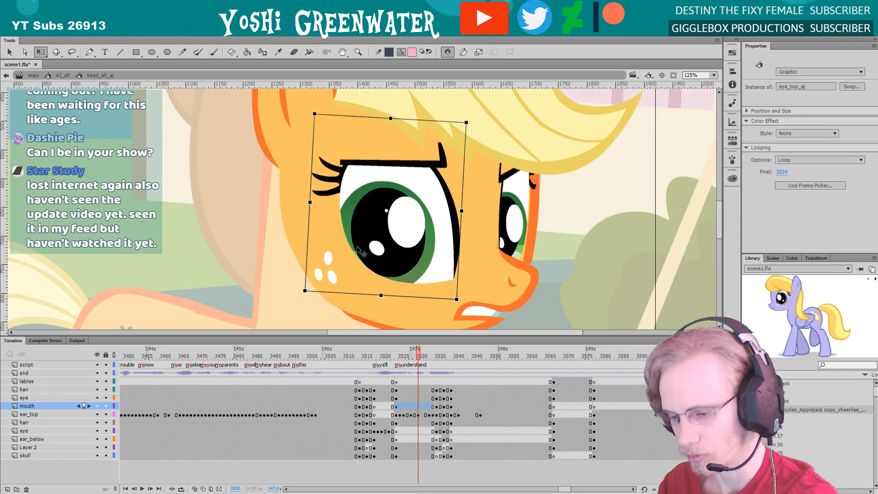
{"action": "left_click", "coordinate": [34, 76]}
{"action": "left_click", "coordinate": [714, 76]}
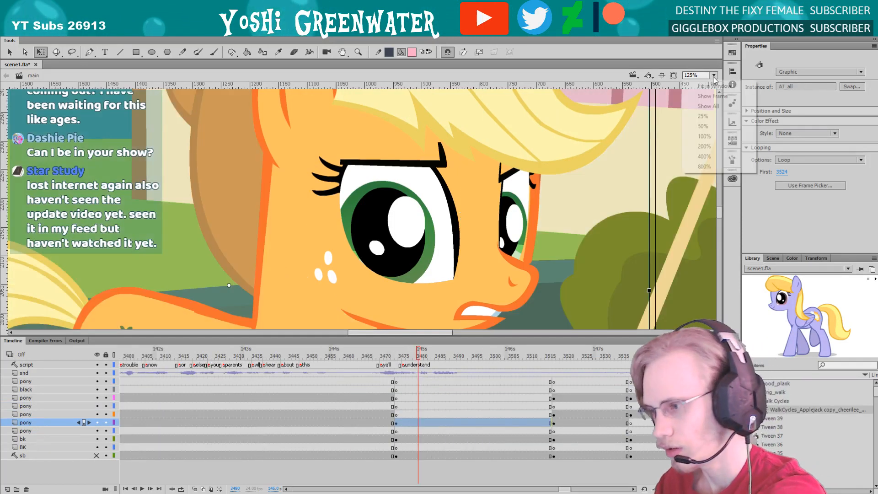
{"action": "left_click", "coordinate": [704, 85]}
{"action": "left_click_drag", "start_coordinate": [565, 490], "coordinate": [566, 490]}
{"action": "left_click", "coordinate": [558, 481]}
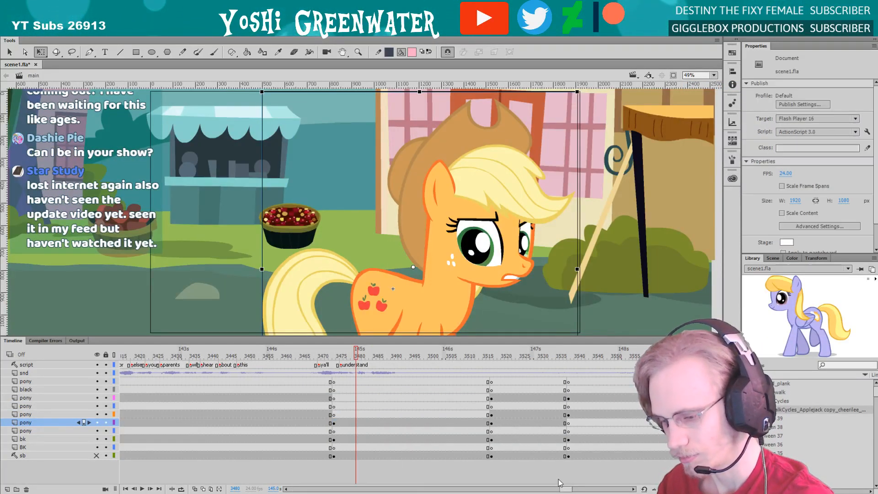
{"action": "left_click_drag", "start_coordinate": [329, 337], "coordinate": [328, 329]}
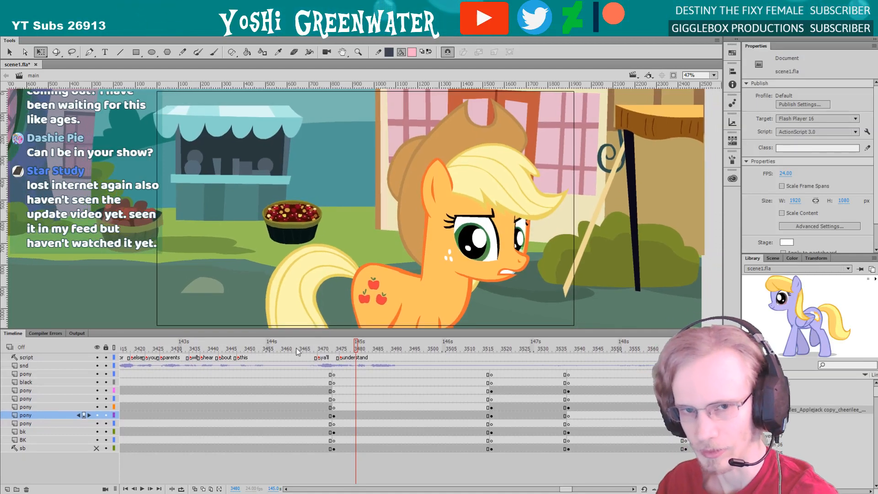
{"action": "key", "text": "ctrl+s"}
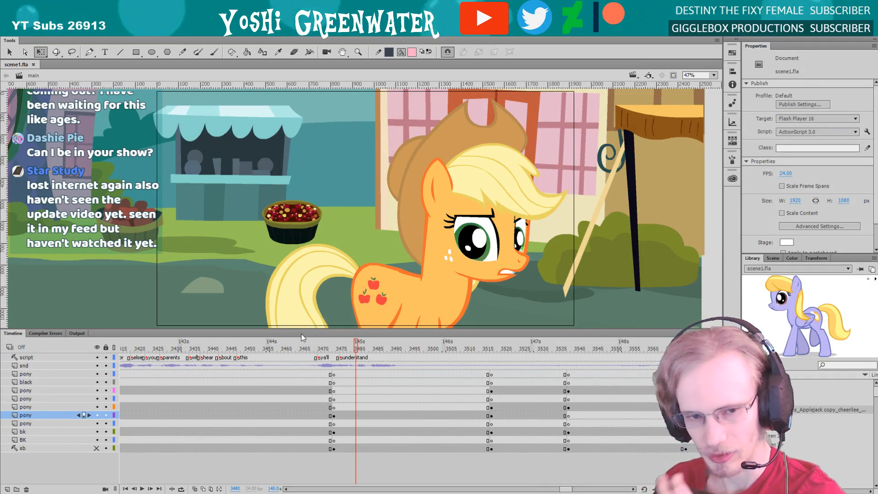
Open the orange pony's body symbol from main timeline frame 3485, with the view framed closely on her face
{"action": "left_click_drag", "start_coordinate": [563, 488], "coordinate": [564, 488]}
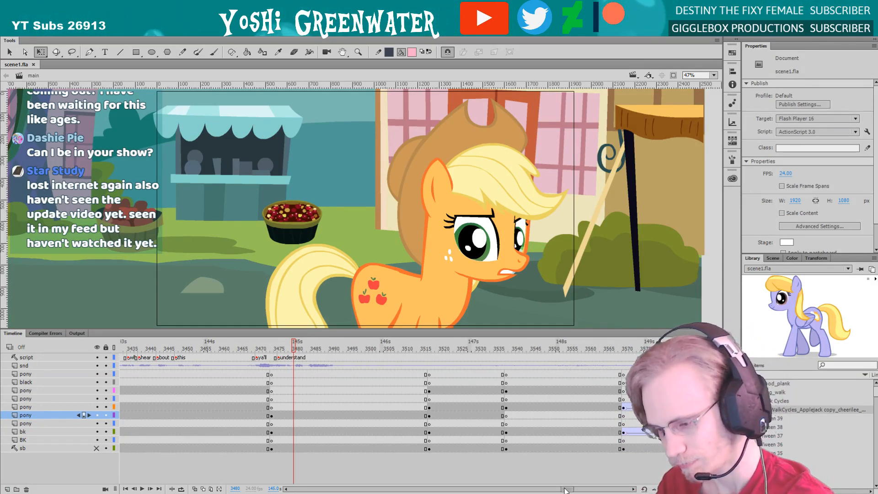
{"action": "left_click_drag", "start_coordinate": [294, 330], "coordinate": [296, 331]}
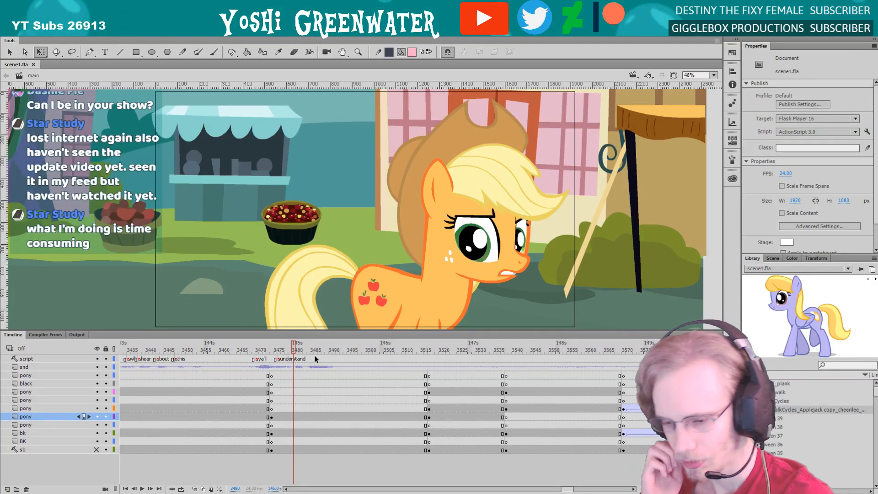
{"action": "left_click_drag", "start_coordinate": [297, 331], "coordinate": [292, 333]}
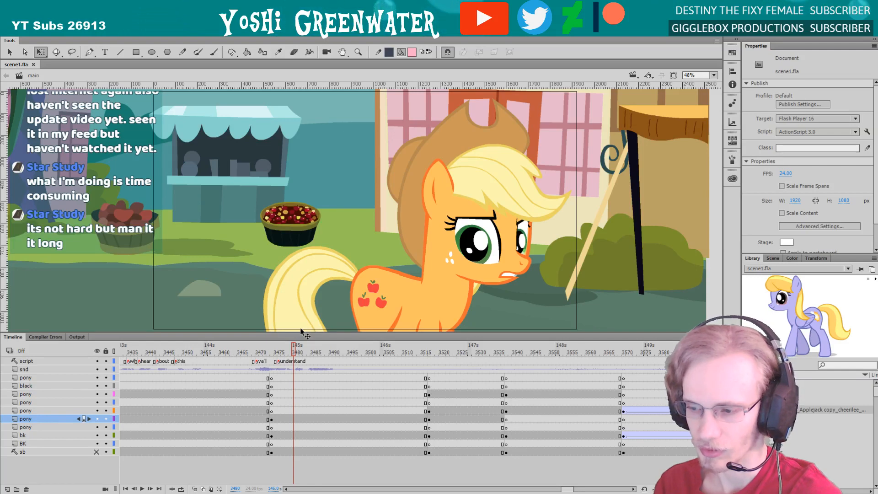
{"action": "mouse_move", "coordinate": [306, 350]}
{"action": "left_mouse_down"}
{"action": "mouse_move", "coordinate": [343, 354]}
{"action": "mouse_move", "coordinate": [303, 352]}
{"action": "mouse_move", "coordinate": [314, 350]}
{"action": "left_mouse_up"}
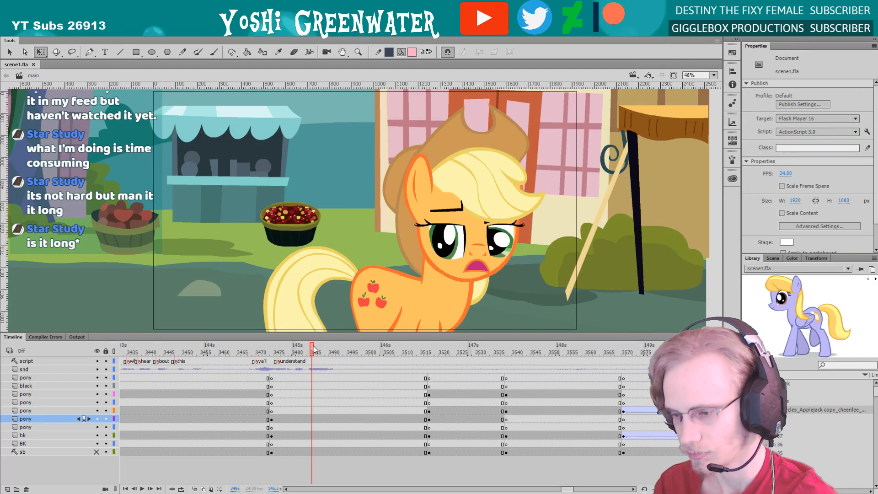
{"action": "double_click", "coordinate": [439, 245]}
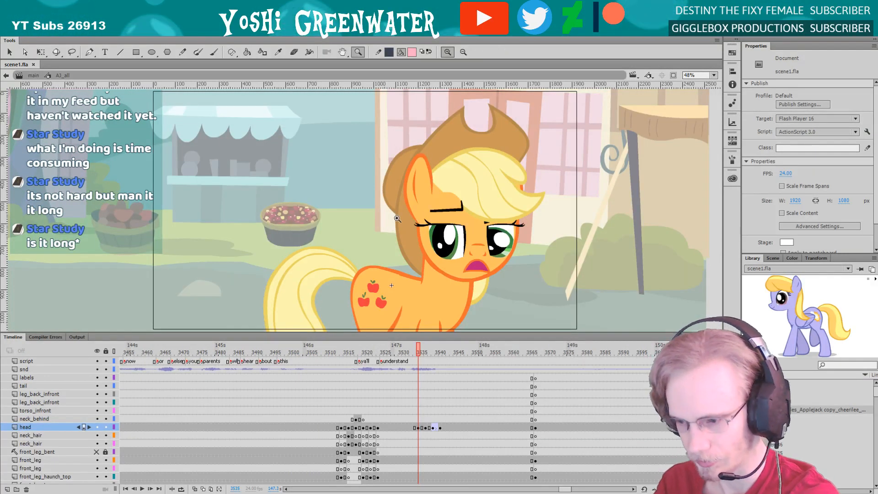
{"action": "left_click_drag", "start_coordinate": [401, 182], "coordinate": [480, 282]}
{"action": "left_click_drag", "start_coordinate": [316, 248], "coordinate": [299, 243]}
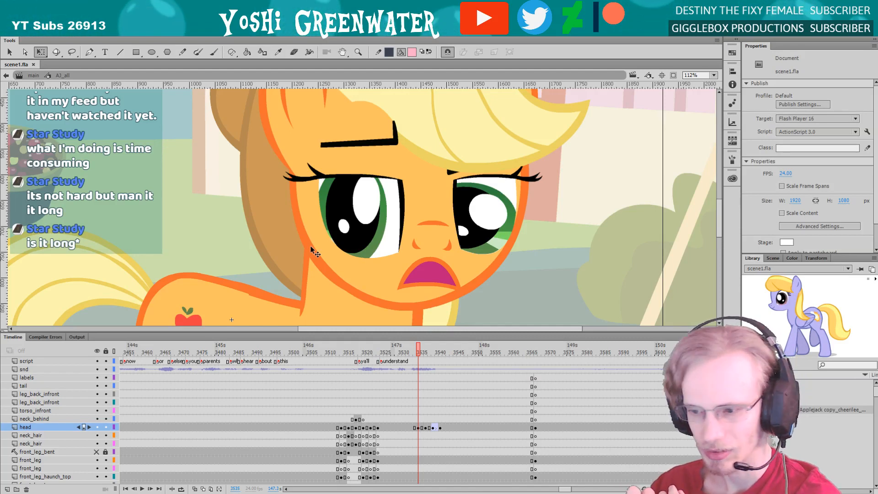
Open the near eye's symbol inside the pony's head at the symbol's frame 3535
{"action": "key", "text": "comma"}
{"action": "key", "text": "comma"}
{"action": "left_click", "coordinate": [328, 265]}
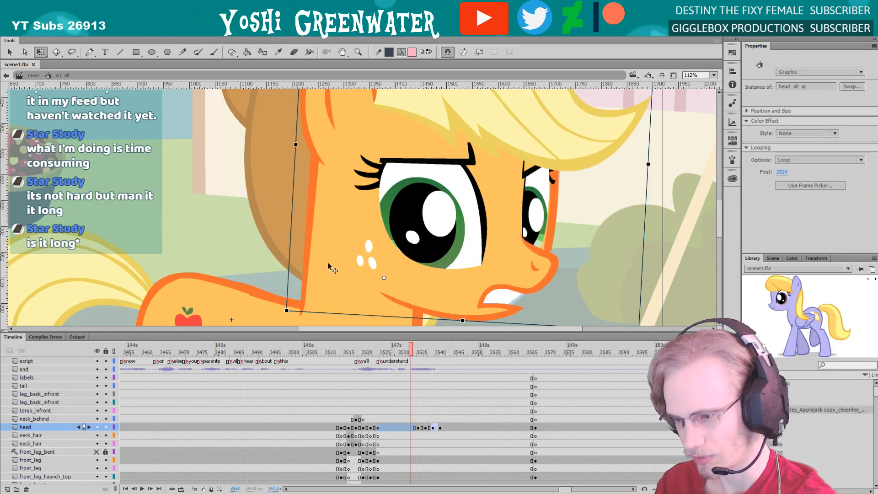
{"action": "double_click", "coordinate": [330, 268]}
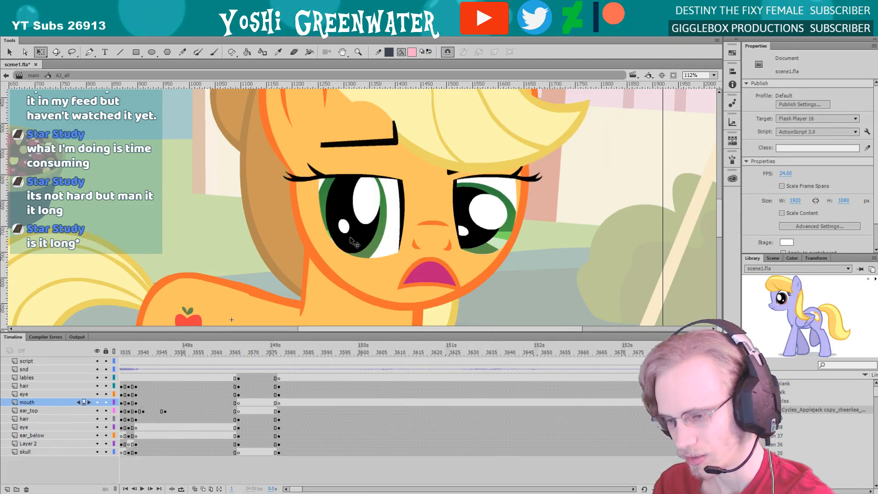
{"action": "left_click", "coordinate": [352, 249]}
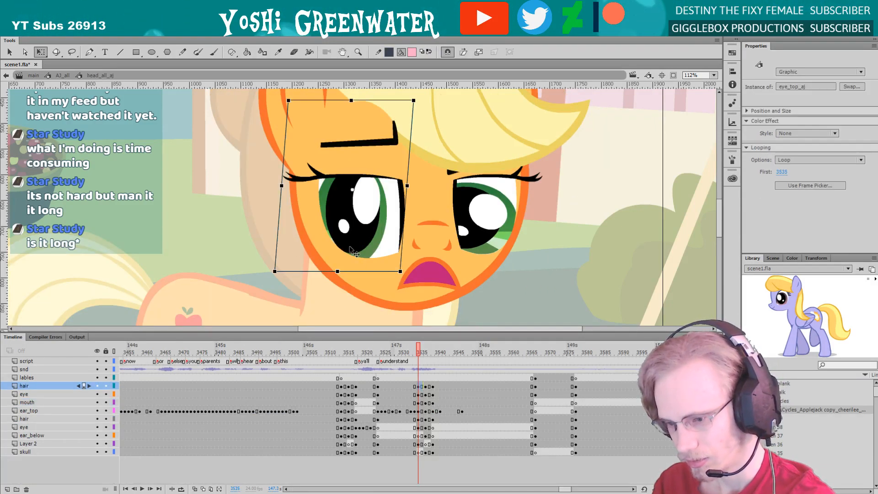
{"action": "double_click", "coordinate": [352, 250]}
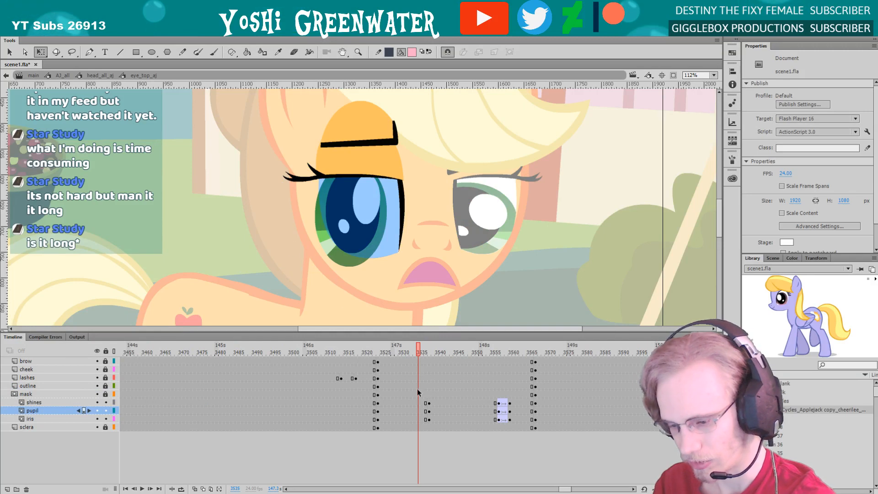
Key the near eye's shines, pupil and iris at frame 3535, widen them slightly and shift them toward the muzzle
{"action": "left_click_drag", "start_coordinate": [420, 403], "coordinate": [421, 418]}
{"action": "left_click_drag", "start_coordinate": [420, 353], "coordinate": [418, 358]}
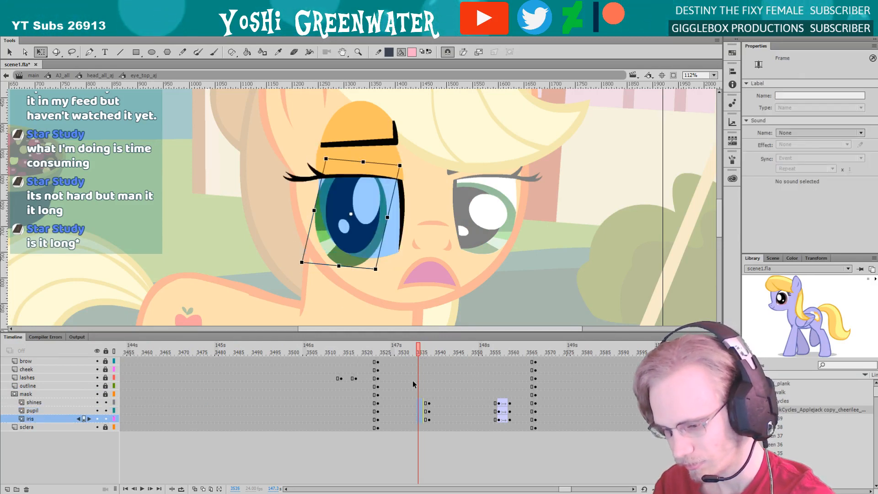
{"action": "left_click_drag", "start_coordinate": [418, 403], "coordinate": [419, 418]}
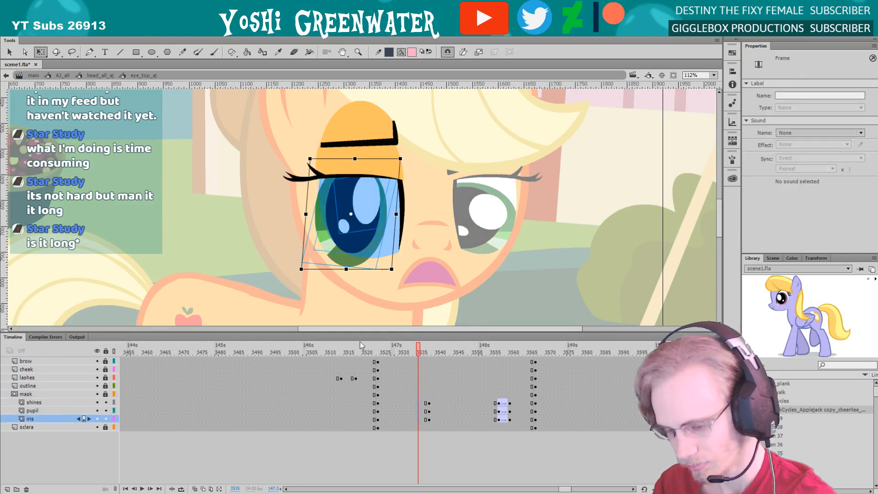
{"action": "left_click_drag", "start_coordinate": [325, 269], "coordinate": [333, 269]}
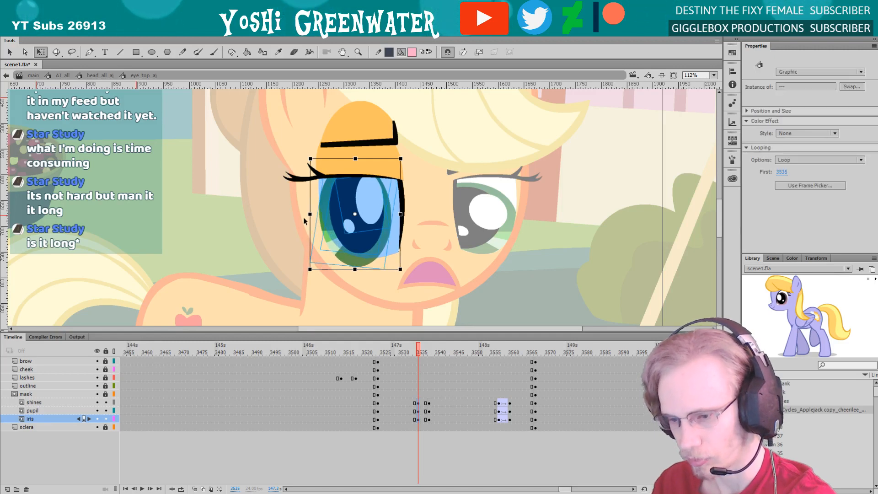
{"action": "left_click_drag", "start_coordinate": [309, 213], "coordinate": [305, 213]}
{"action": "left_click_drag", "start_coordinate": [341, 251], "coordinate": [349, 250]}
{"action": "left_click_drag", "start_coordinate": [316, 215], "coordinate": [312, 214]}
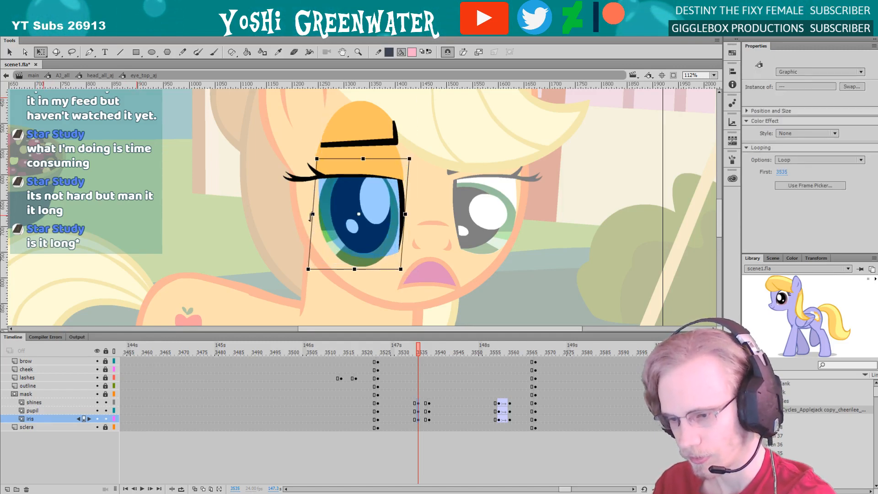
{"action": "key", "text": "comma"}
{"action": "key", "text": "period"}
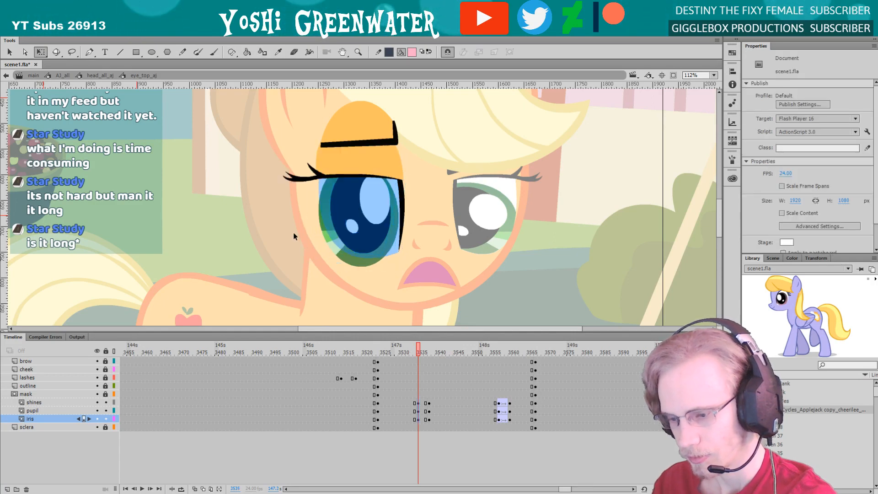
Return to the head symbol and step through the head turn to check the near eye, ending at frame 3535
{"action": "double_click", "coordinate": [292, 234]}
{"action": "key", "text": "period"}
{"action": "key", "text": "period"}
{"action": "key", "text": "period"}
{"action": "key", "text": "period"}
{"action": "key", "text": "period"}
{"action": "key", "text": "period"}
{"action": "key", "text": "period"}
{"action": "key", "text": "period"}
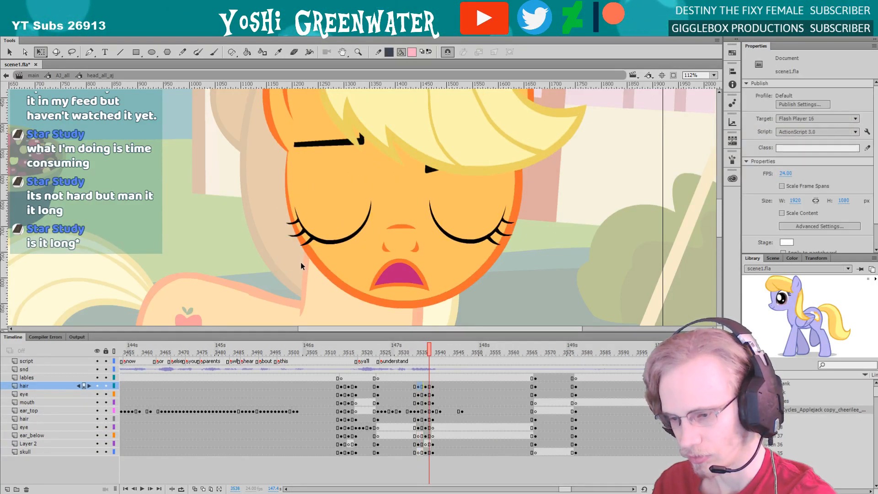
{"action": "left_click", "coordinate": [410, 349]}
{"action": "key", "text": "period"}
{"action": "key", "text": "period"}
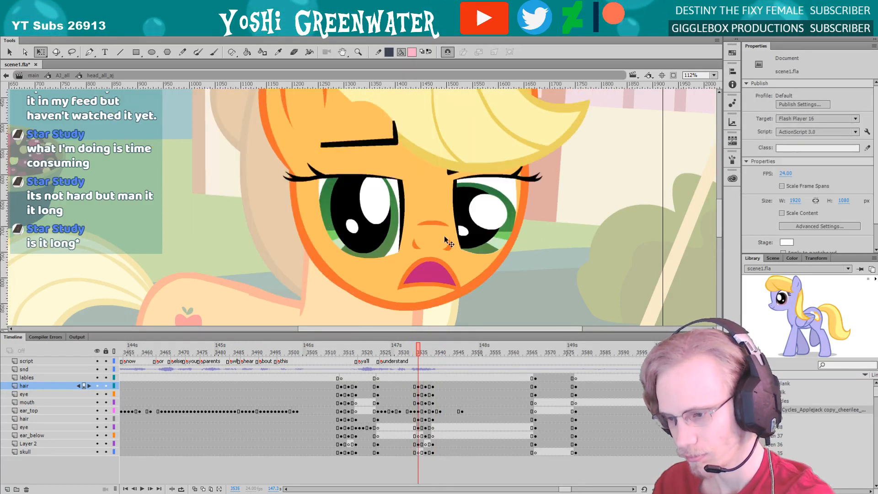
Open the far eye's symbol and add keyframes for its shines, pupil and iris at frame 3535
{"action": "double_click", "coordinate": [461, 232]}
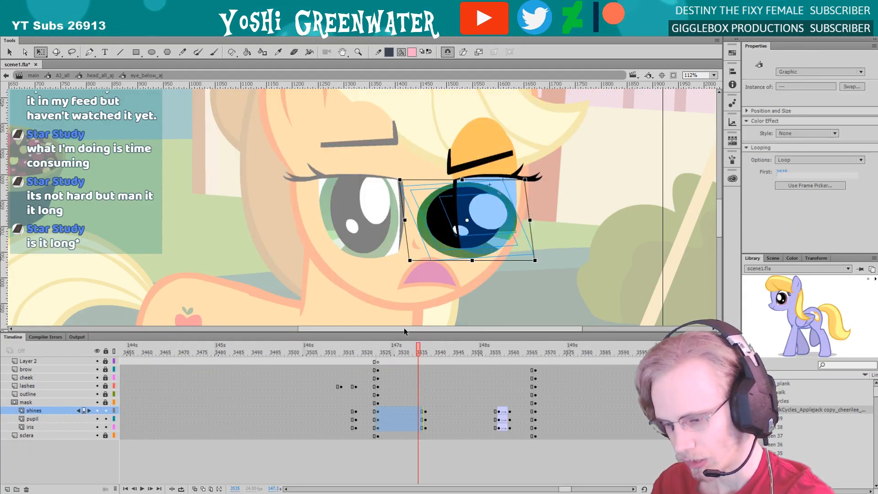
{"action": "left_click_drag", "start_coordinate": [418, 427], "coordinate": [419, 411]}
{"action": "key", "text": "F6"}
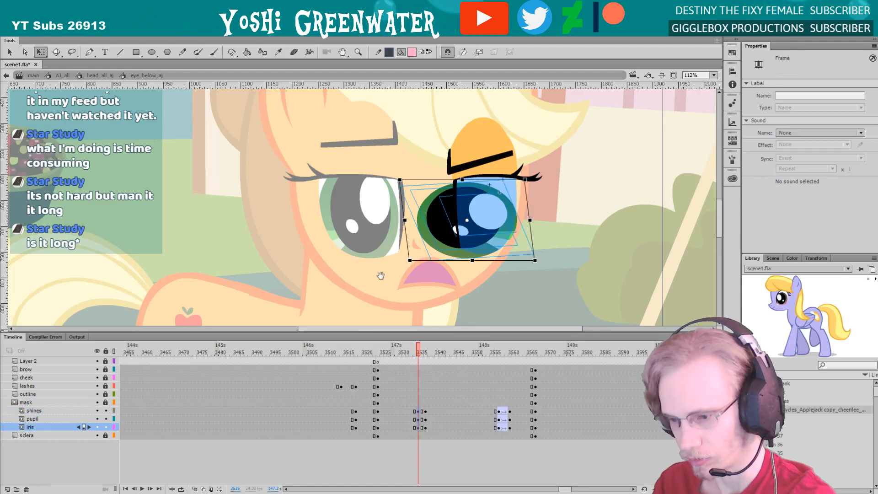
Narrow the far eye's iris, pupil and shines, reduce their slant and enlarge them up toward the outer lashes
{"action": "left_click_drag", "start_coordinate": [380, 275], "coordinate": [337, 290]}
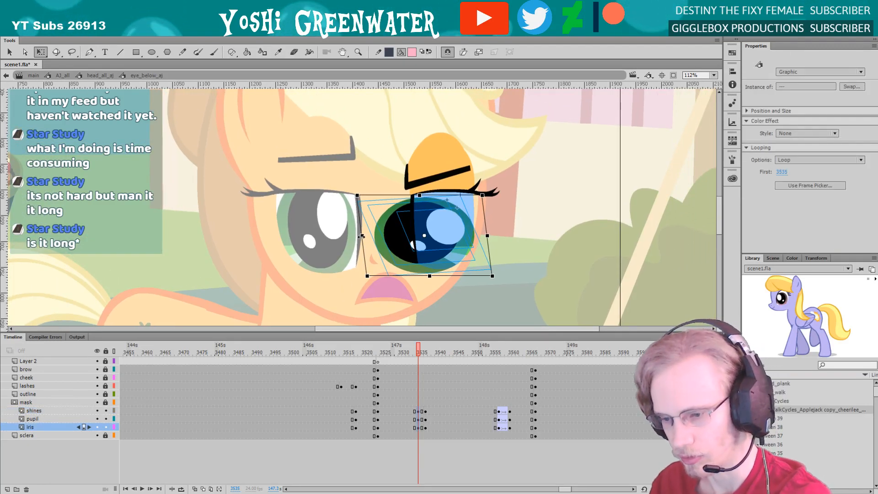
{"action": "left_click_drag", "start_coordinate": [361, 235], "coordinate": [387, 236]}
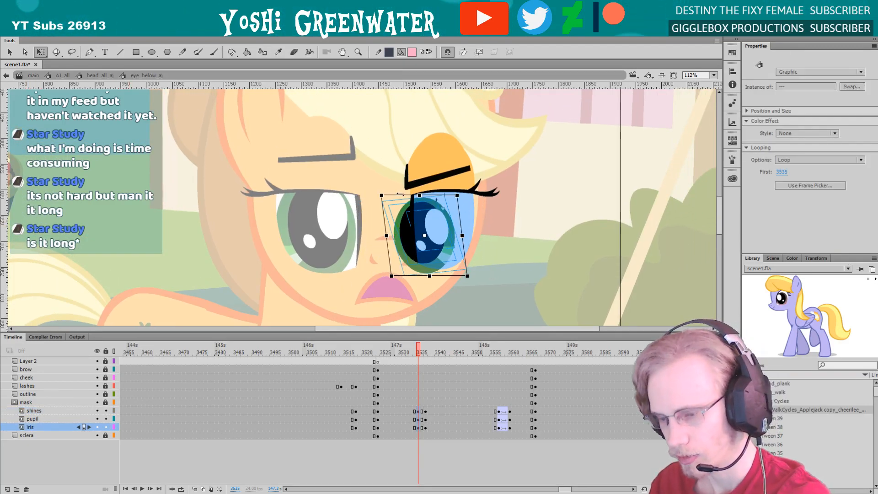
{"action": "left_click_drag", "start_coordinate": [400, 195], "coordinate": [405, 195]}
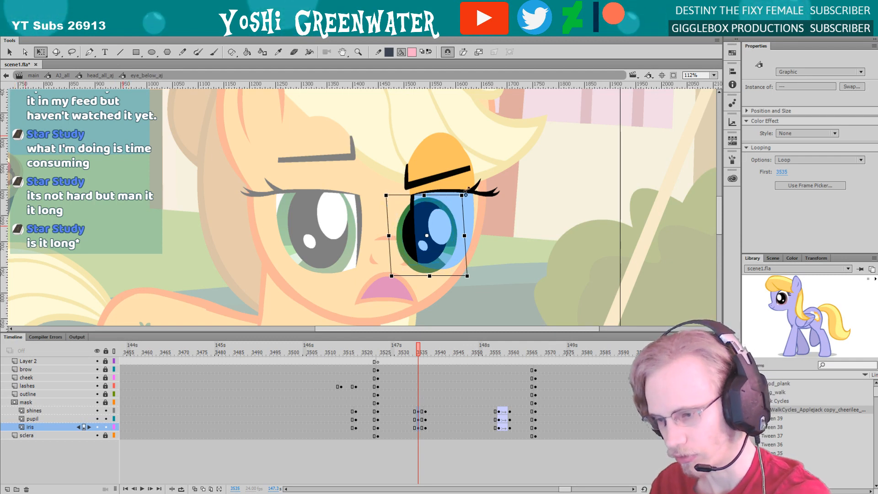
{"action": "left_click_drag", "start_coordinate": [467, 191], "coordinate": [479, 176]}
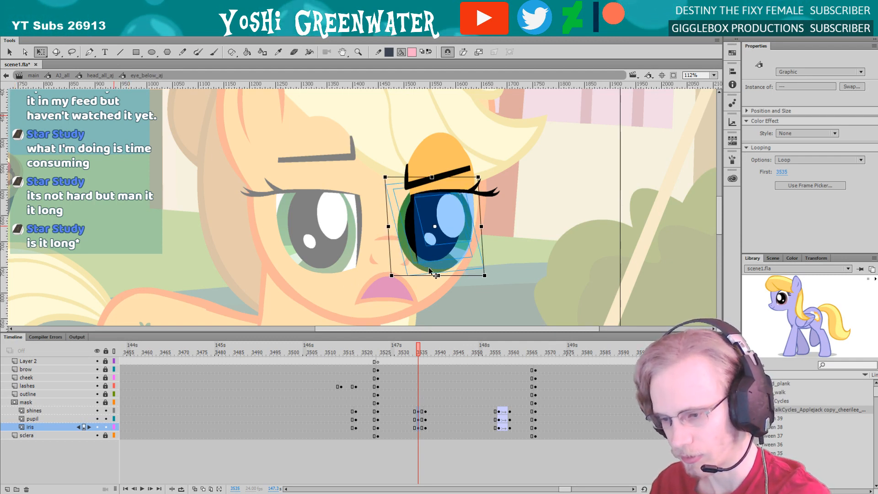
{"action": "left_click_drag", "start_coordinate": [416, 274], "coordinate": [414, 275]}
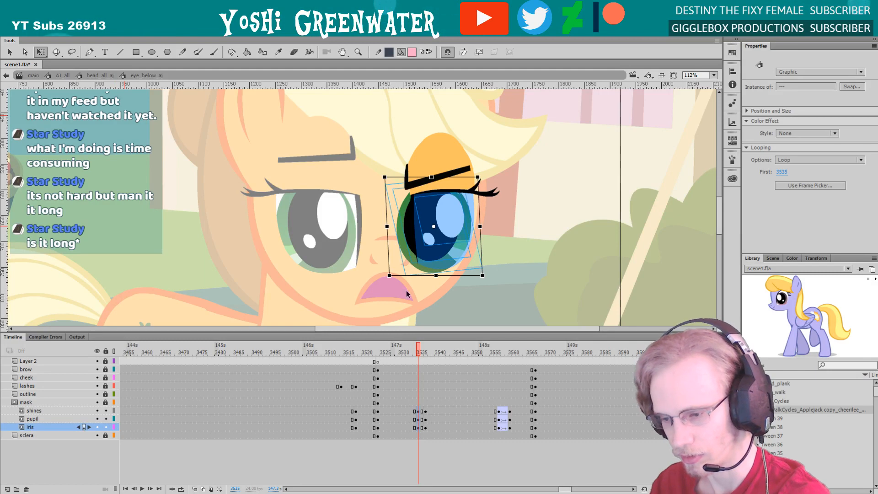
Nudge the far eye's iris, pupil and shines slightly down, widen them a little toward the muzzle and return to the head symbol
{"action": "key", "text": "Right"}
{"action": "key", "text": "Right"}
{"action": "key", "text": "Right"}
{"action": "key", "text": "Right"}
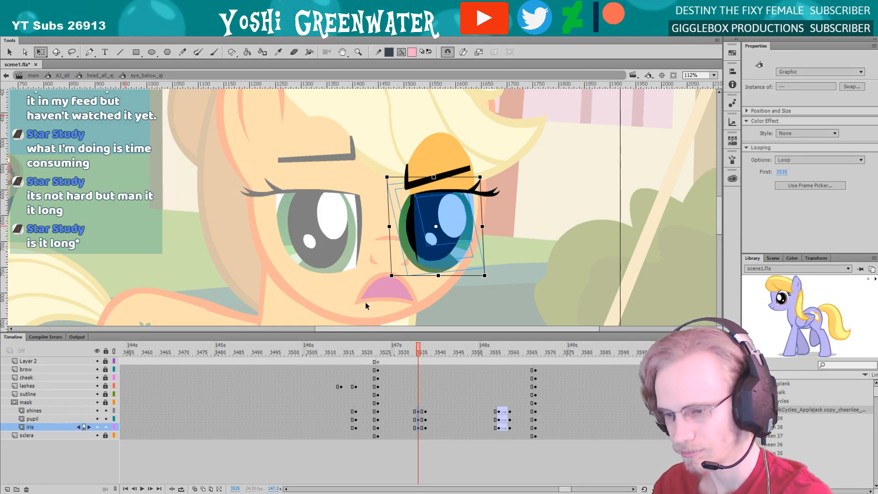
{"action": "key", "text": "Left"}
{"action": "key", "text": "Left"}
{"action": "key", "text": "Left"}
{"action": "key", "text": "Left"}
{"action": "key", "text": "Down"}
{"action": "key", "text": "Down"}
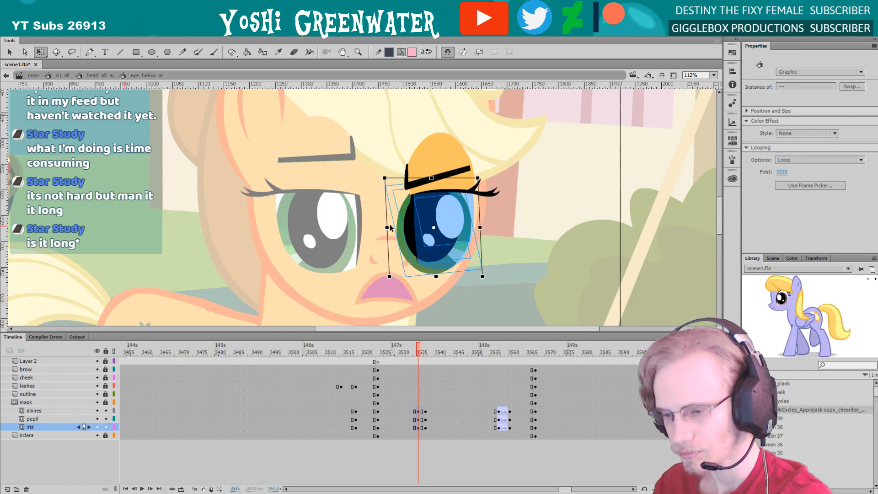
{"action": "left_click_drag", "start_coordinate": [386, 227], "coordinate": [384, 227]}
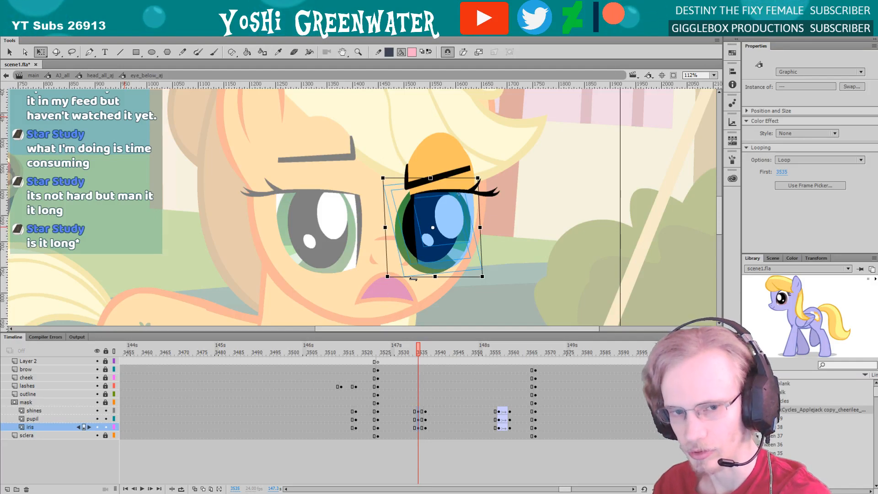
{"action": "left_click", "coordinate": [413, 293]}
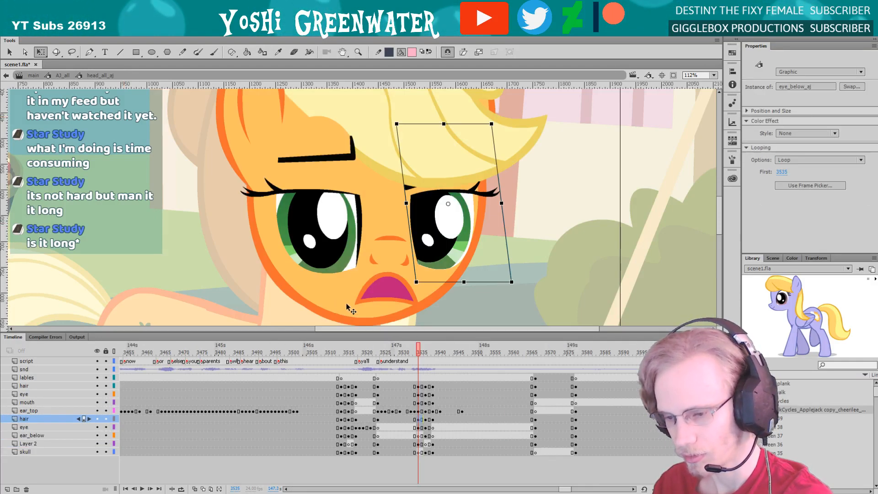
{"action": "double_click", "coordinate": [352, 308]}
Examine both reshaped eyes against the whole head at frame 3535
{"action": "left_click_drag", "start_coordinate": [407, 332], "coordinate": [406, 334]}
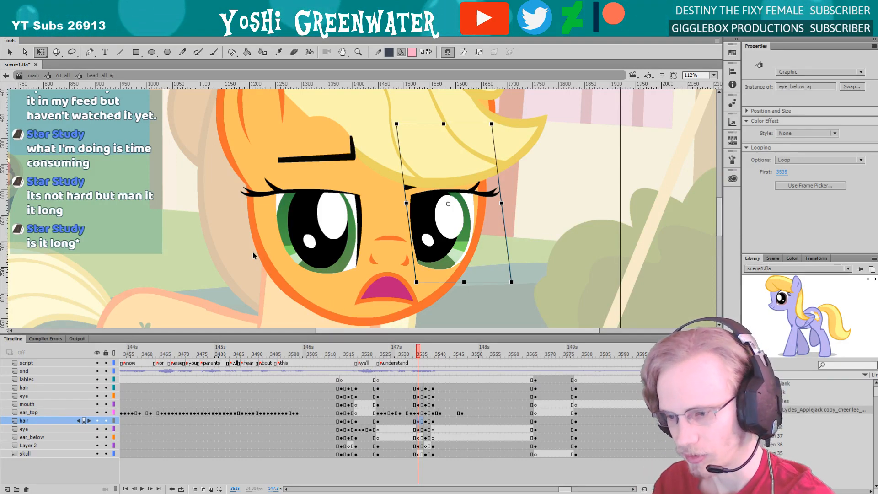
{"action": "left_click_drag", "start_coordinate": [252, 252], "coordinate": [267, 268]}
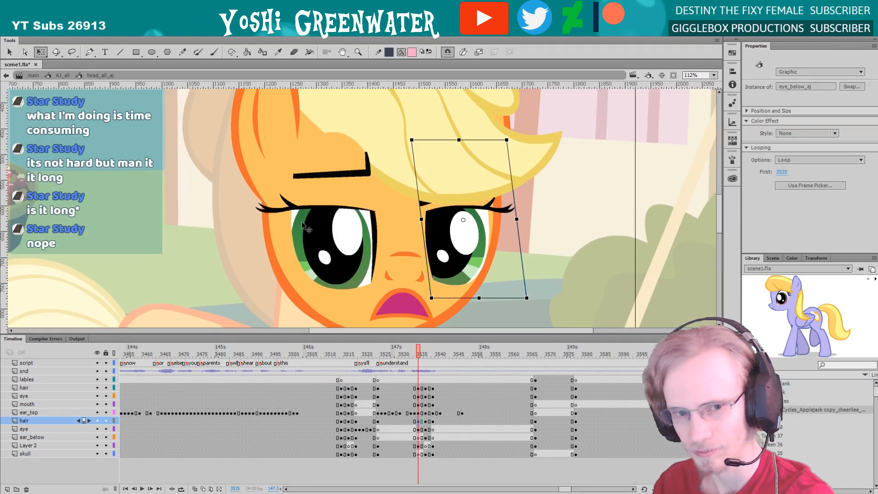
{"action": "left_click_drag", "start_coordinate": [314, 334], "coordinate": [314, 340]}
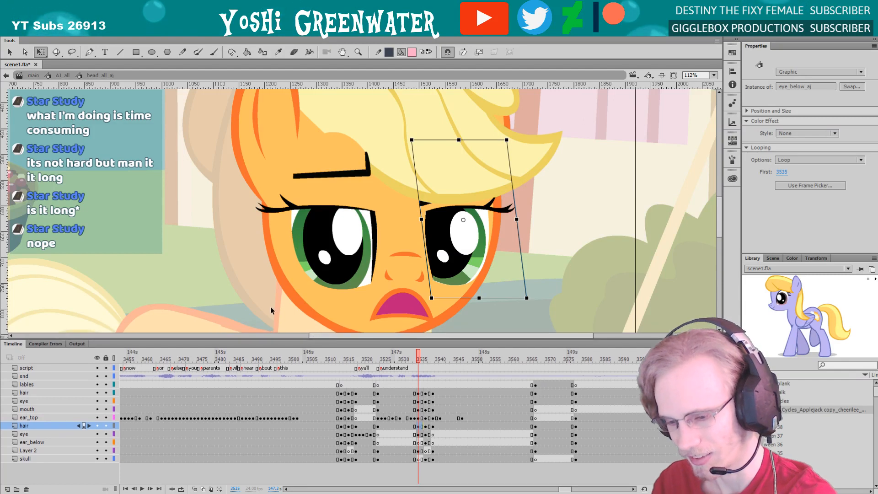
{"action": "left_click", "coordinate": [271, 306]}
{"action": "key", "text": "z"}
{"action": "left_click", "coordinate": [275, 292], "text": "alt"}
{"action": "left_click_drag", "start_coordinate": [292, 245], "coordinate": [280, 275]}
{"action": "left_click_drag", "start_coordinate": [298, 127], "coordinate": [463, 288]}
{"action": "key", "text": "q"}
Move the eye_top_aj eye's frame 3535 keyframe from the top hair layer to ear_below, and insert a blank keyframe in its place
{"action": "left_click_drag", "start_coordinate": [353, 200], "coordinate": [345, 219]}
{"action": "left_click", "coordinate": [356, 207]}
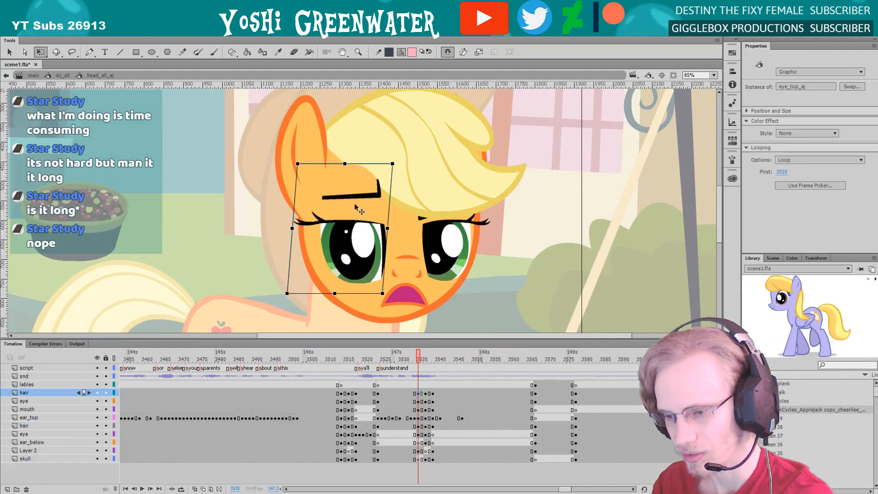
{"action": "left_click", "coordinate": [399, 198]}
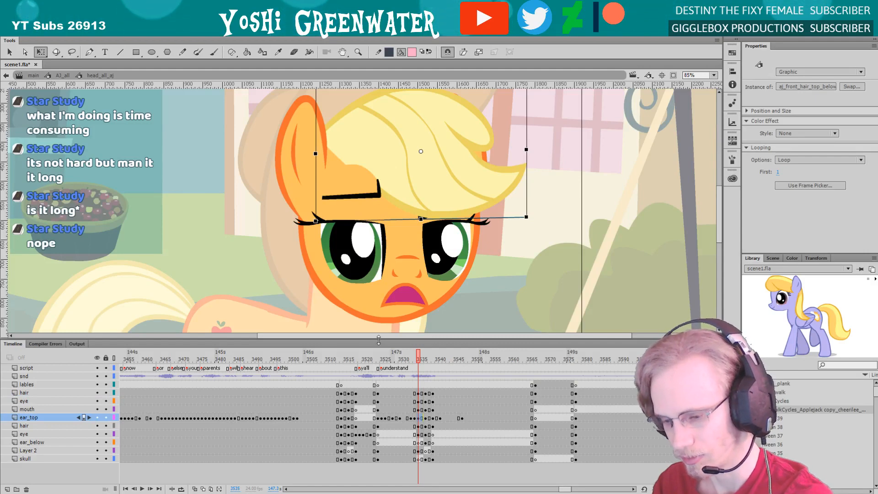
{"action": "left_click_drag", "start_coordinate": [375, 340], "coordinate": [377, 339]}
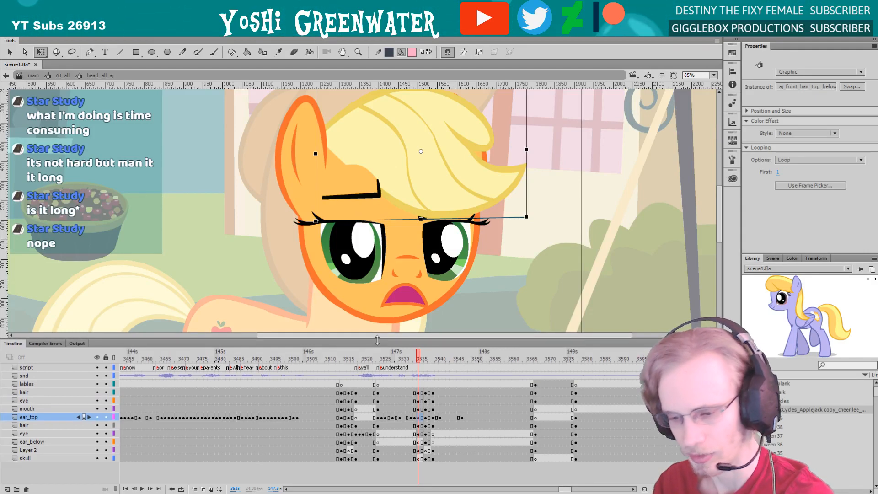
{"action": "left_click", "coordinate": [416, 392]}
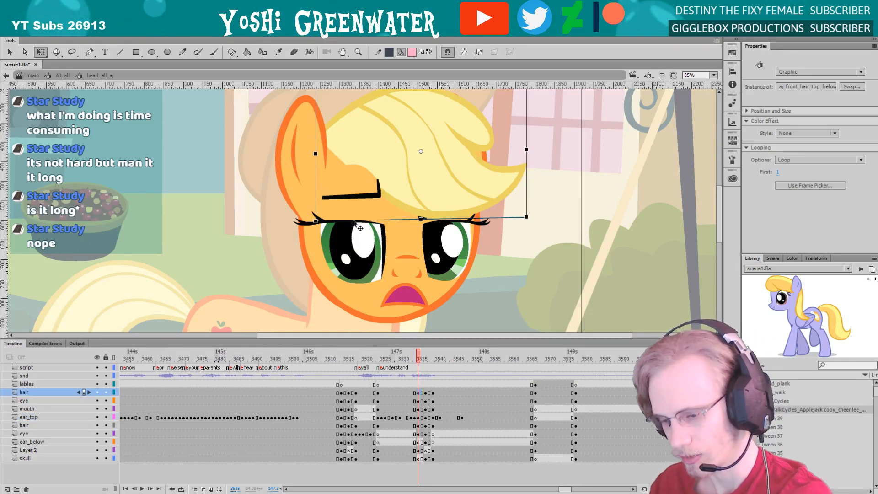
{"action": "left_click", "coordinate": [418, 394]}
{"action": "left_click_drag", "start_coordinate": [417, 443], "coordinate": [417, 443]}
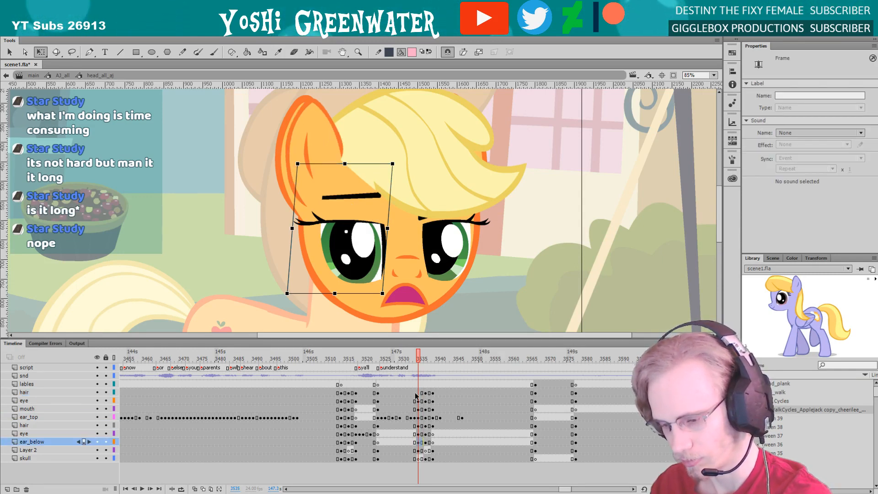
{"action": "left_click", "coordinate": [416, 393]}
{"action": "key", "text": "F7"}
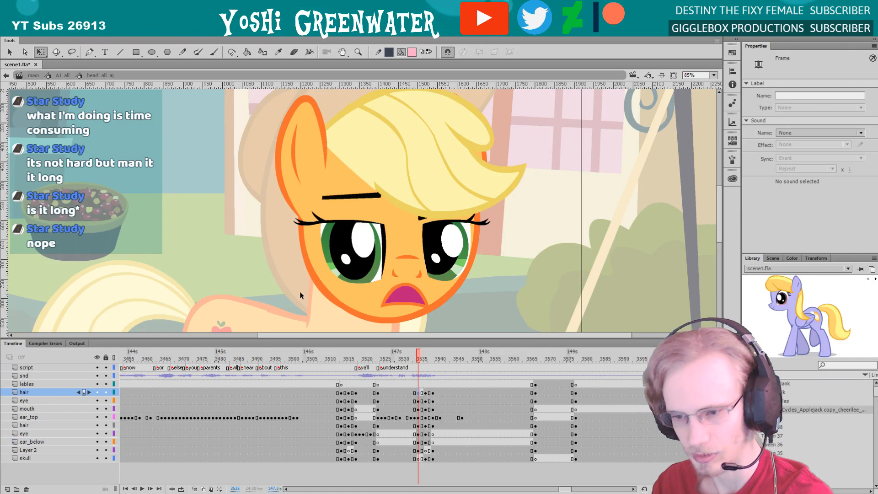
Play the head turn in the head symbol and step through frames 3535 to 3539 to check the eyes and hair overlap
{"action": "left_click", "coordinate": [289, 192]}
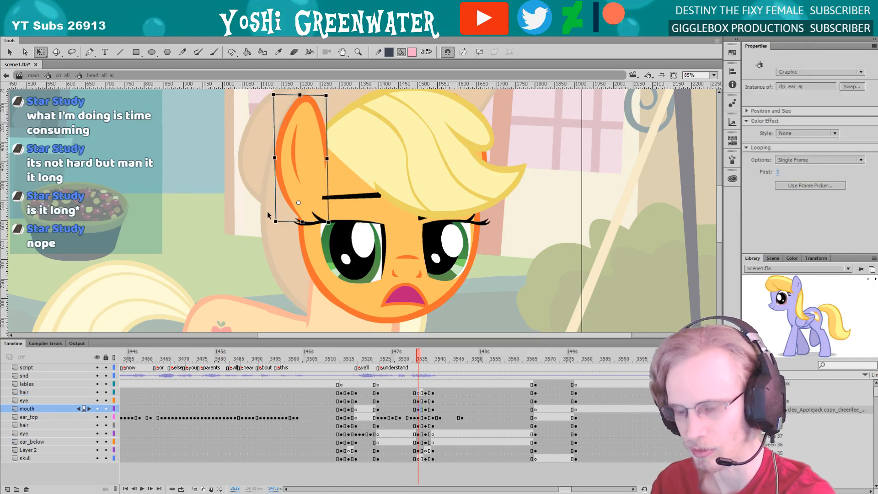
{"action": "left_click", "coordinate": [401, 357]}
{"action": "key", "text": "Return"}
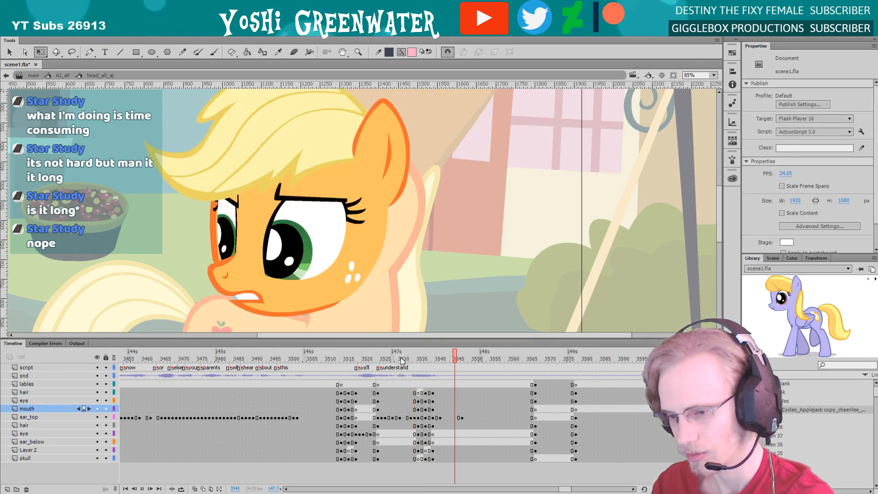
{"action": "key", "text": "Return"}
{"action": "left_click", "coordinate": [401, 359]}
{"action": "key", "text": "Return"}
{"action": "key", "text": "period"}
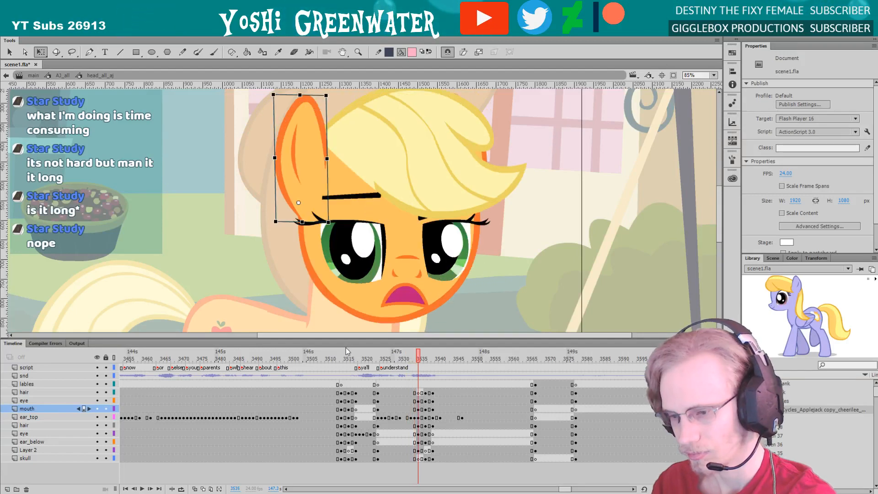
{"action": "key", "text": "comma"}
{"action": "key", "text": "period"}
{"action": "key", "text": "period"}
{"action": "key", "text": "period"}
{"action": "key", "text": "period"}
{"action": "key", "text": "period"}
{"action": "key", "text": "period"}
{"action": "key", "text": "period"}
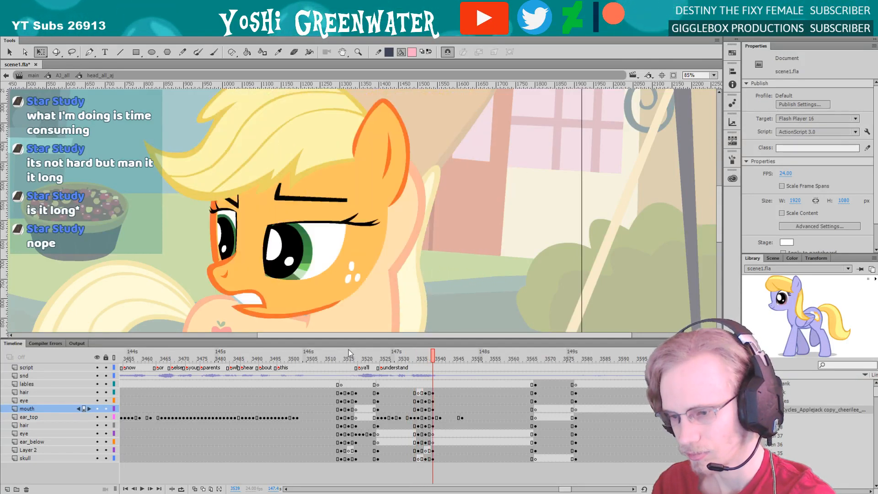
Return to the main timeline, fit the whole stage in view and review the dialogue shot's playback from around frame 3475
{"action": "left_click", "coordinate": [34, 75]}
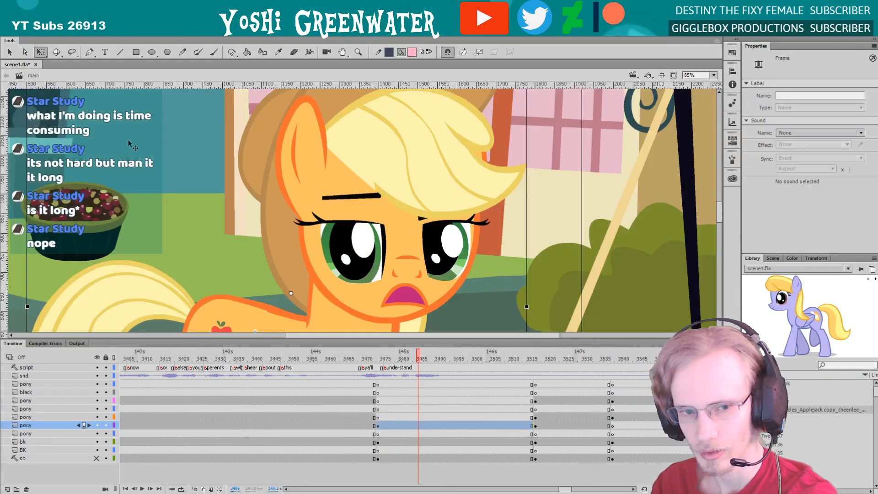
{"action": "left_click", "coordinate": [713, 75]}
{"action": "left_click", "coordinate": [712, 86]}
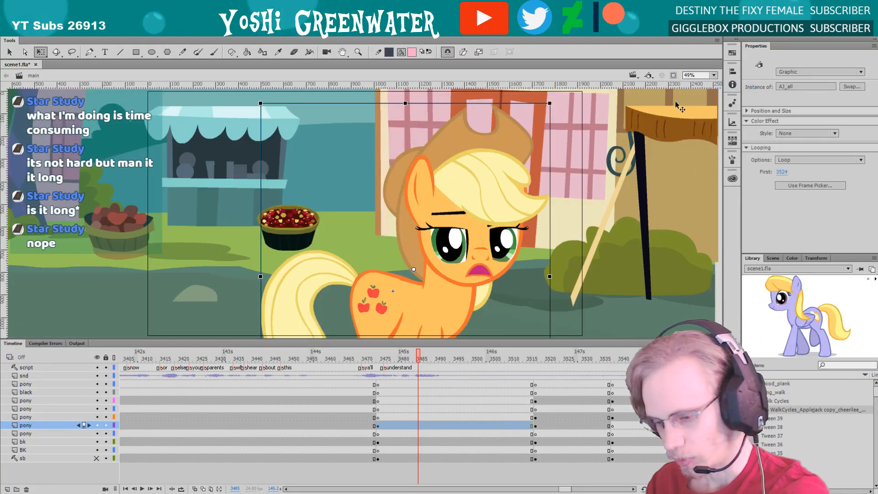
{"action": "left_click_drag", "start_coordinate": [564, 491], "coordinate": [565, 490]}
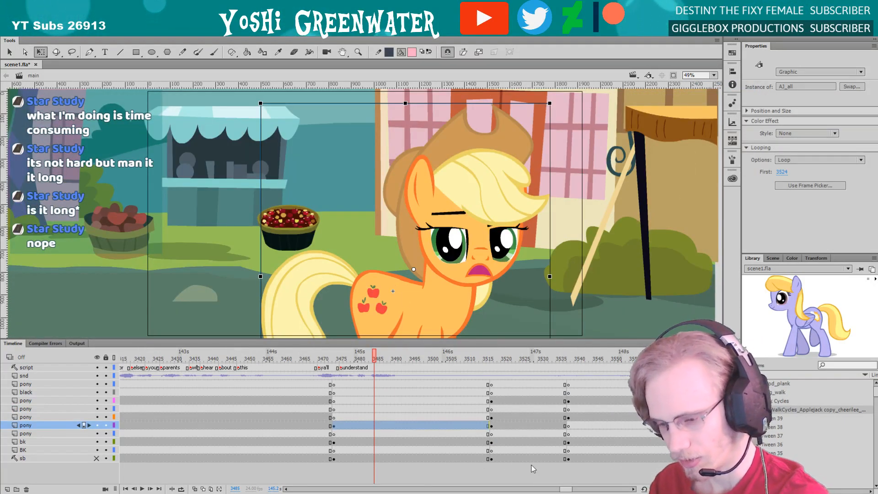
{"action": "left_click", "coordinate": [336, 360]}
{"action": "key", "text": "Return"}
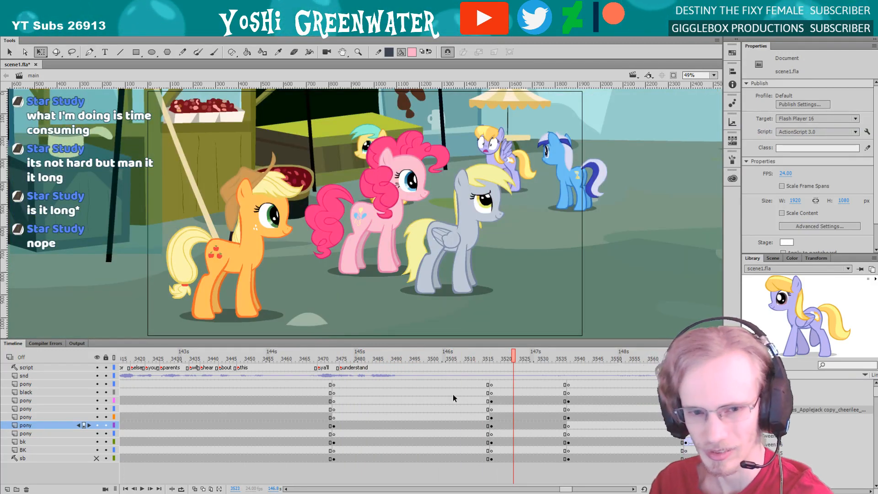
{"action": "left_click", "coordinate": [334, 361]}
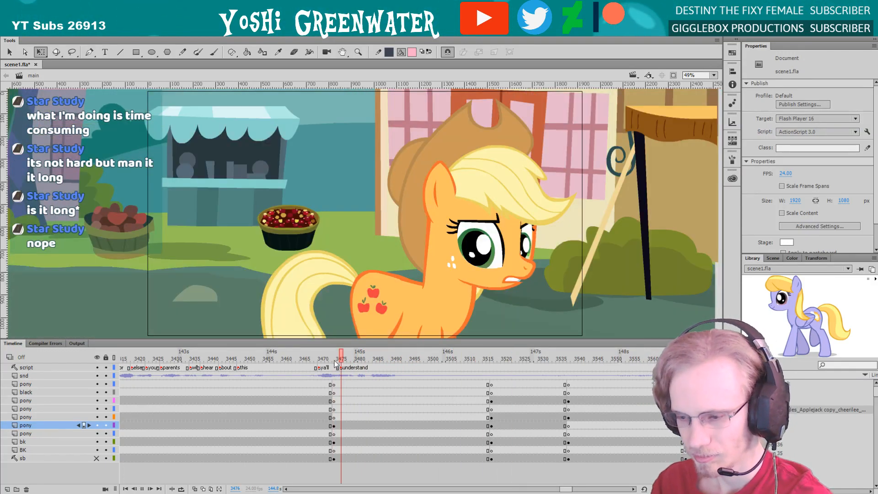
{"action": "key", "text": "Return"}
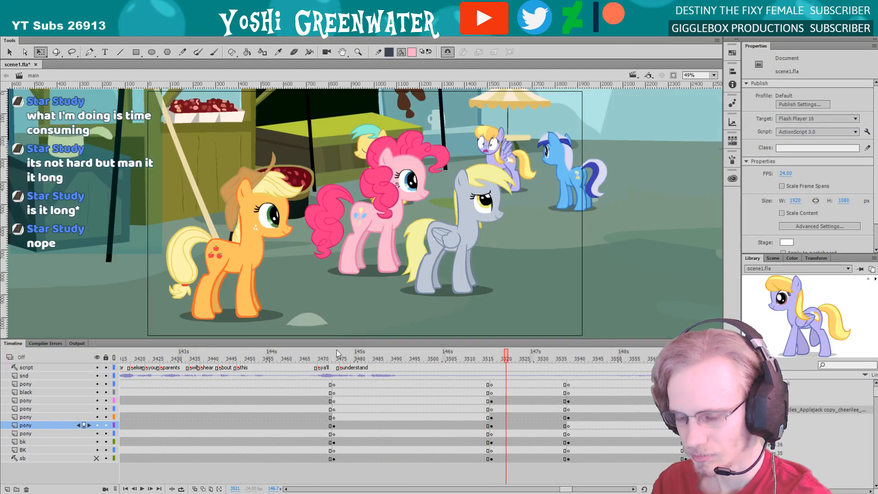
{"action": "left_click", "coordinate": [339, 359]}
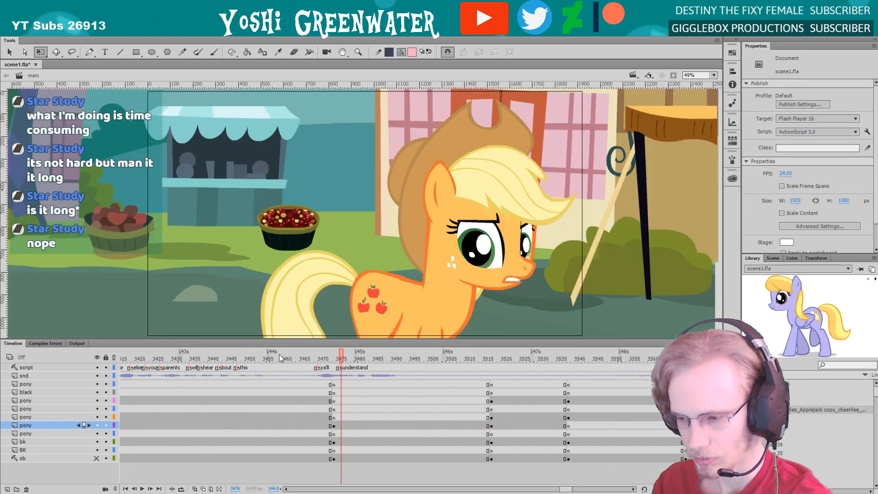
{"action": "key", "text": "period"}
{"action": "key", "text": "period"}
{"action": "key", "text": "period"}
{"action": "key", "text": "period"}
{"action": "key", "text": "period"}
{"action": "key", "text": "period"}
Show only the sb storyboard layer, compare its drawings across the neighbouring shots, and make all layers visible again
{"action": "left_click", "coordinate": [95, 360]}
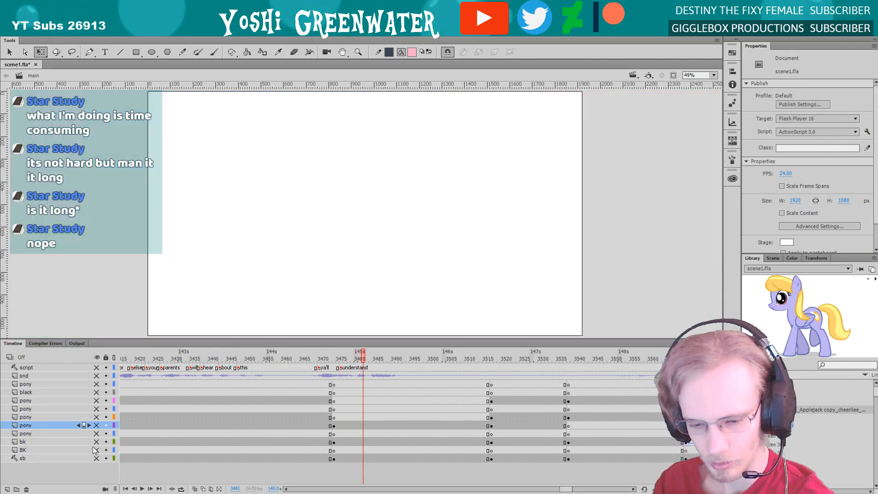
{"action": "left_click", "coordinate": [97, 458]}
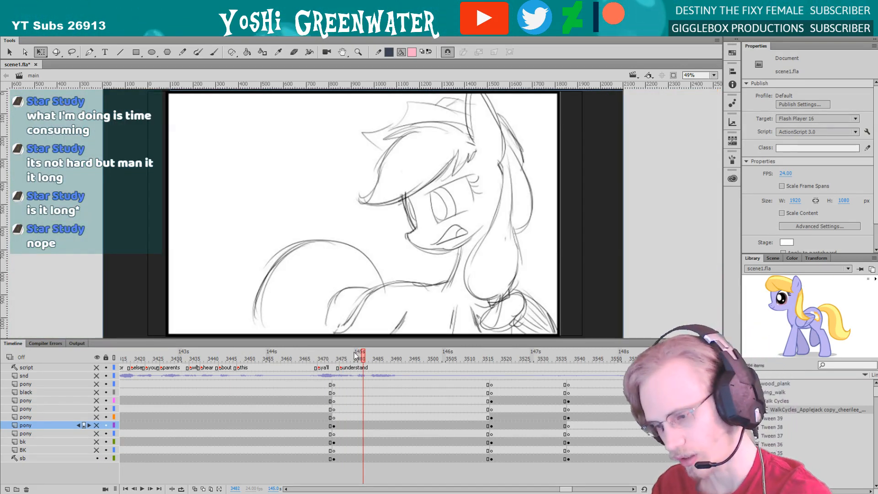
{"action": "left_click", "coordinate": [319, 360]}
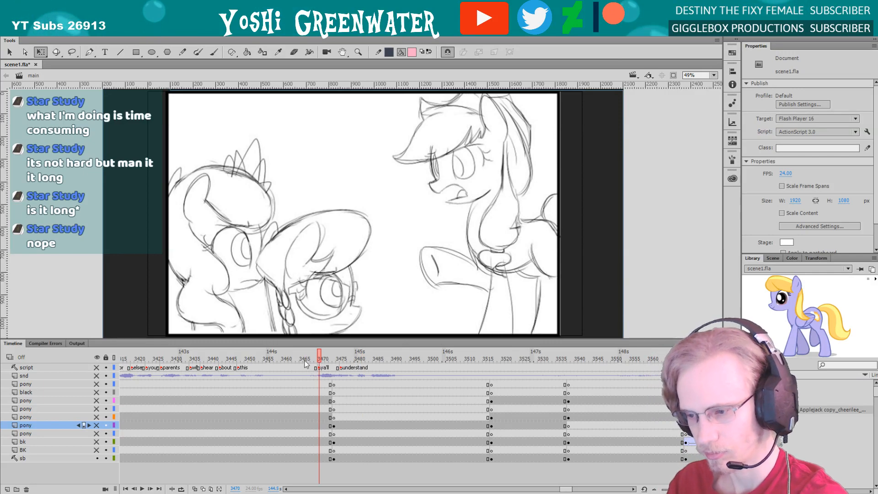
{"action": "left_click", "coordinate": [312, 361]}
{"action": "left_click", "coordinate": [305, 361]}
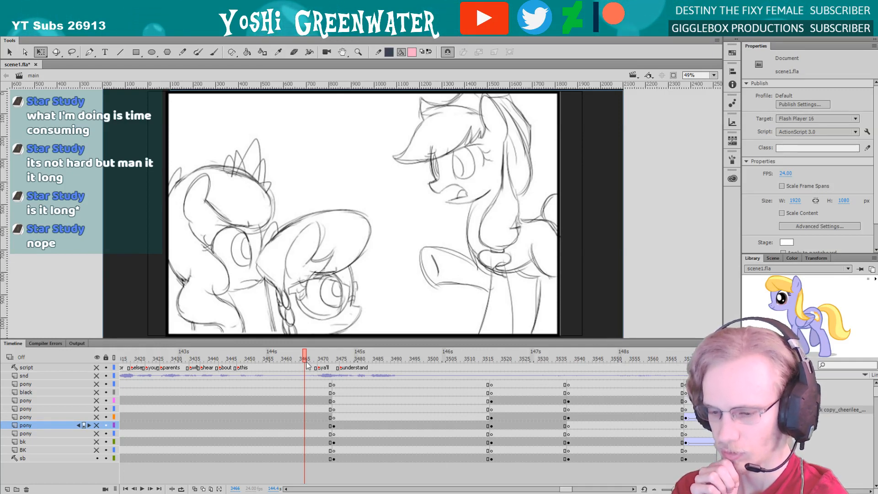
{"action": "left_click_drag", "start_coordinate": [306, 359], "coordinate": [300, 358]}
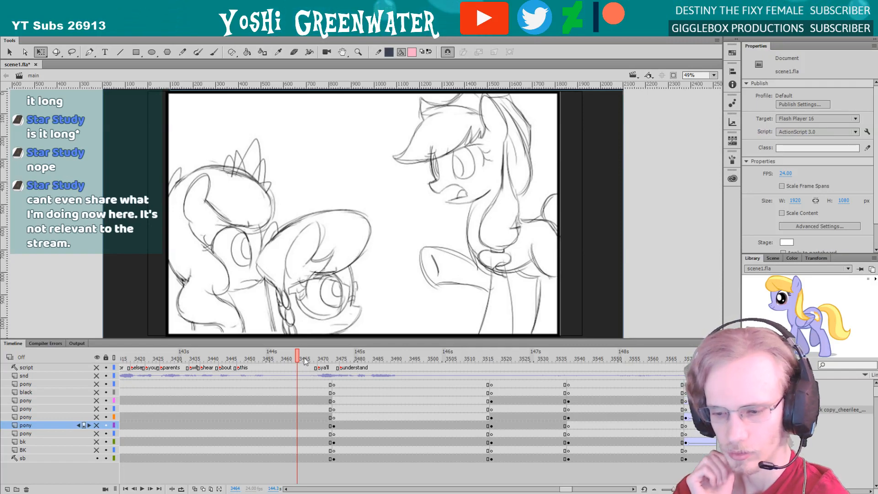
{"action": "mouse_move", "coordinate": [301, 357]}
{"action": "left_mouse_down"}
{"action": "mouse_move", "coordinate": [392, 404]}
{"action": "mouse_move", "coordinate": [419, 409]}
{"action": "left_mouse_up"}
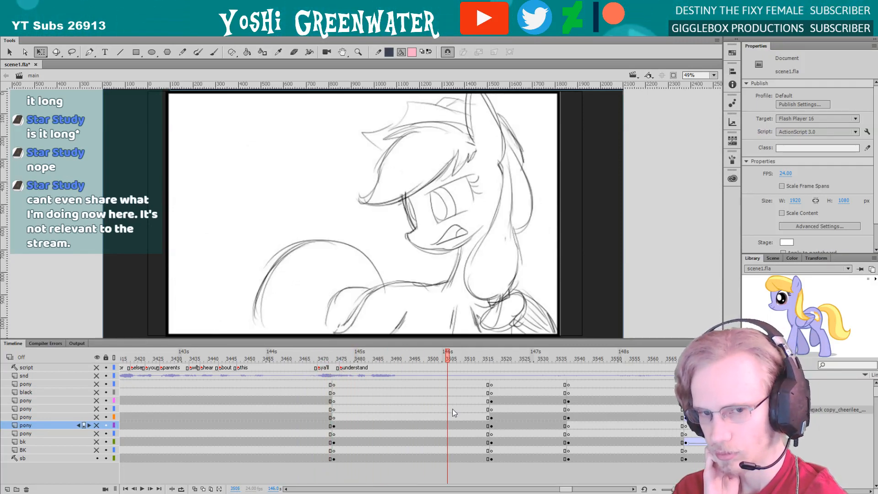
{"action": "left_click_drag", "start_coordinate": [483, 411], "coordinate": [493, 410]}
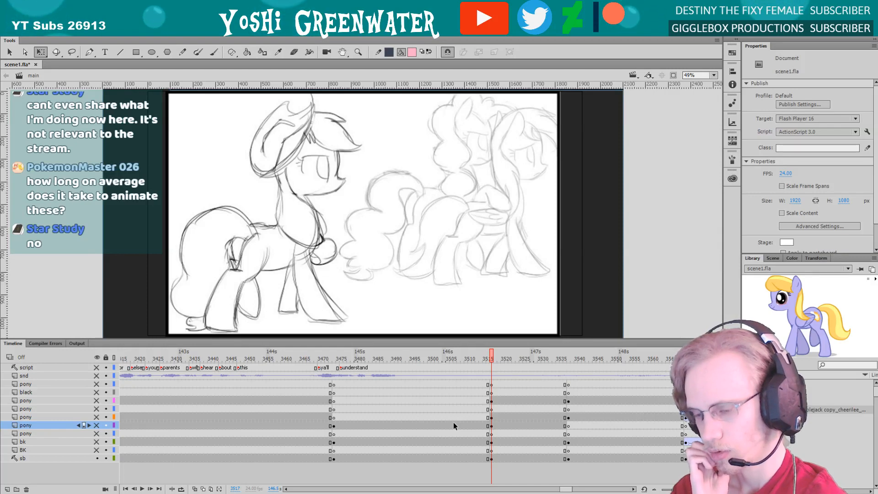
{"action": "left_click", "coordinate": [400, 359]}
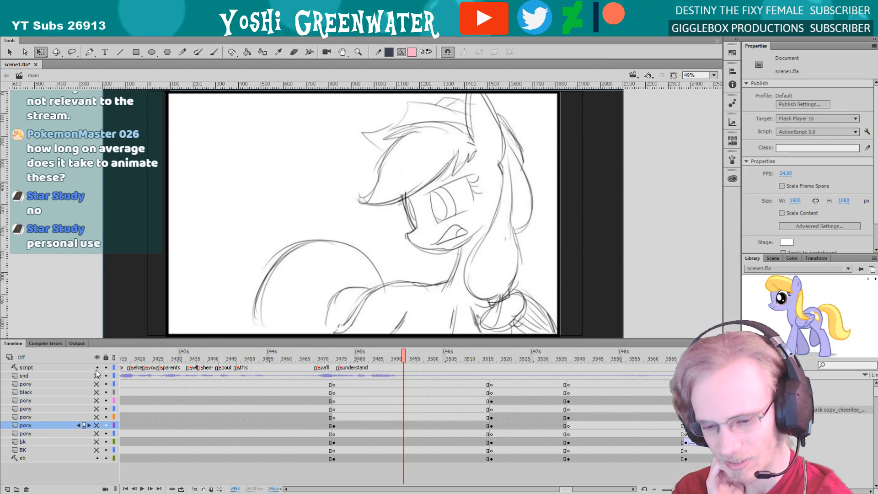
{"action": "left_click", "coordinate": [97, 458], "text": "alt"}
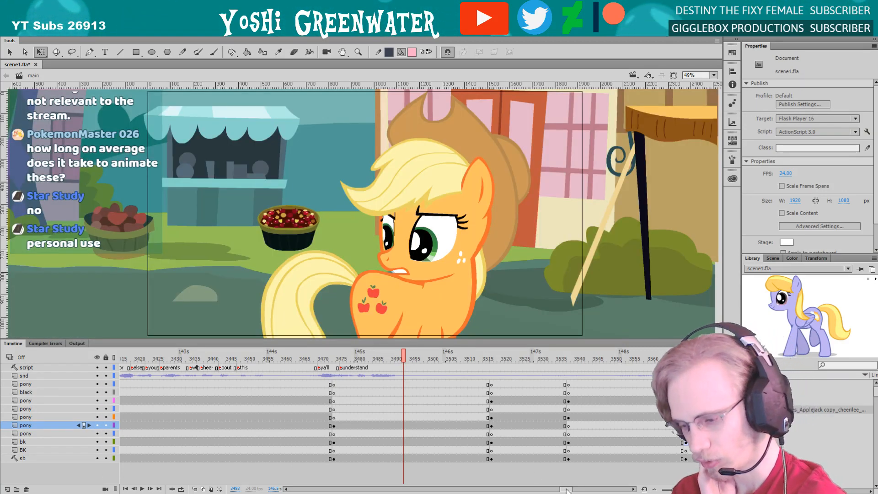
{"action": "left_click_drag", "start_coordinate": [565, 489], "coordinate": [566, 488]}
{"action": "left_click_drag", "start_coordinate": [371, 338], "coordinate": [381, 340]}
{"action": "left_click", "coordinate": [389, 356]}
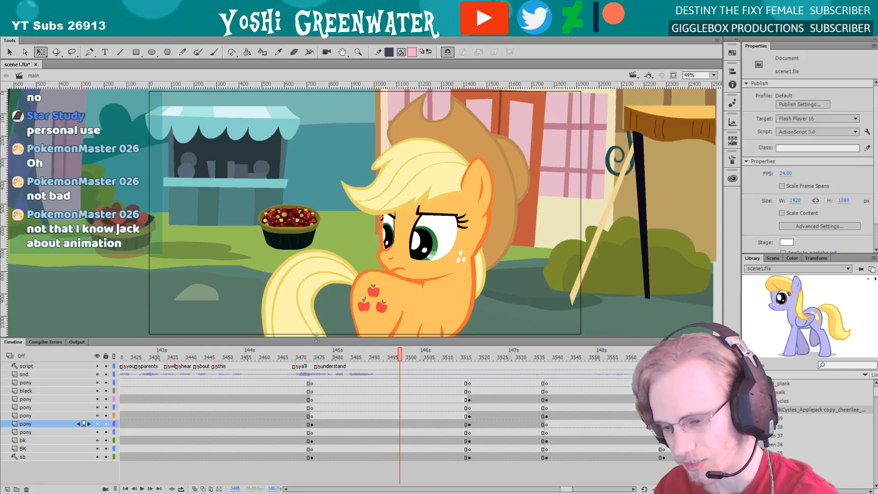
{"action": "left_click_drag", "start_coordinate": [316, 338], "coordinate": [316, 339]}
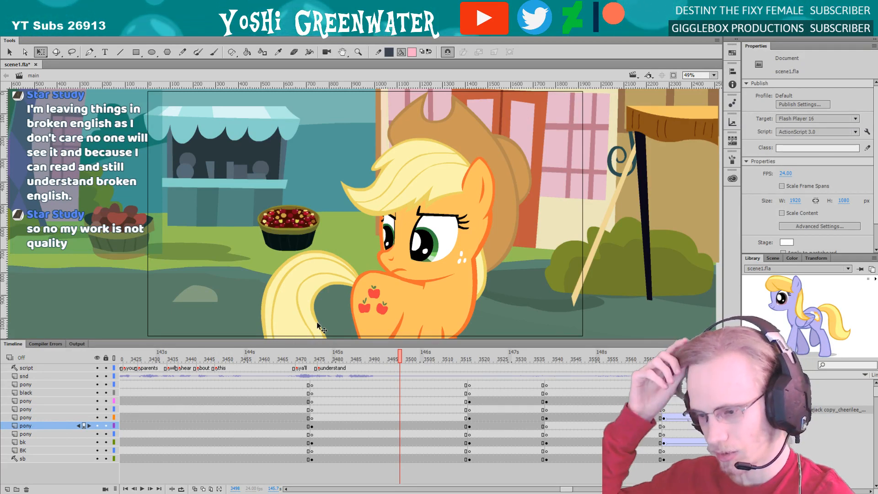
Go to the group shot's first frame at 3517 and save the document
{"action": "left_click_drag", "start_coordinate": [400, 356], "coordinate": [470, 362]}
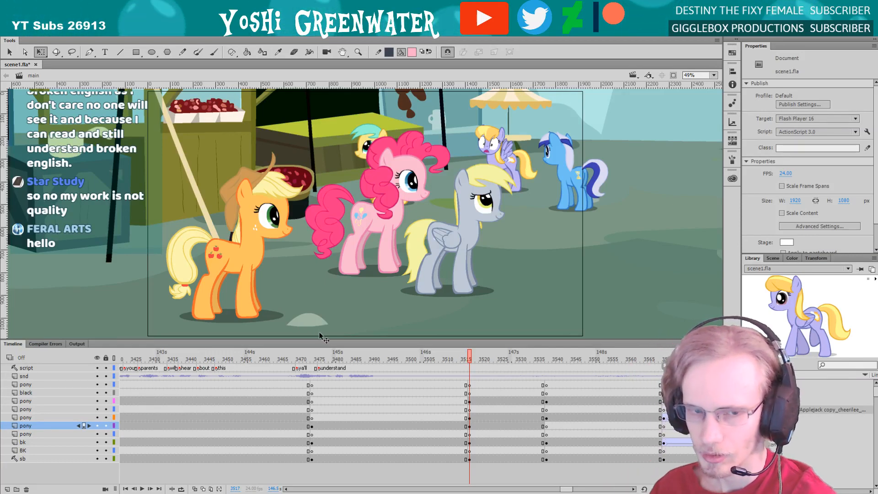
{"action": "left_click_drag", "start_coordinate": [321, 338], "coordinate": [320, 339]}
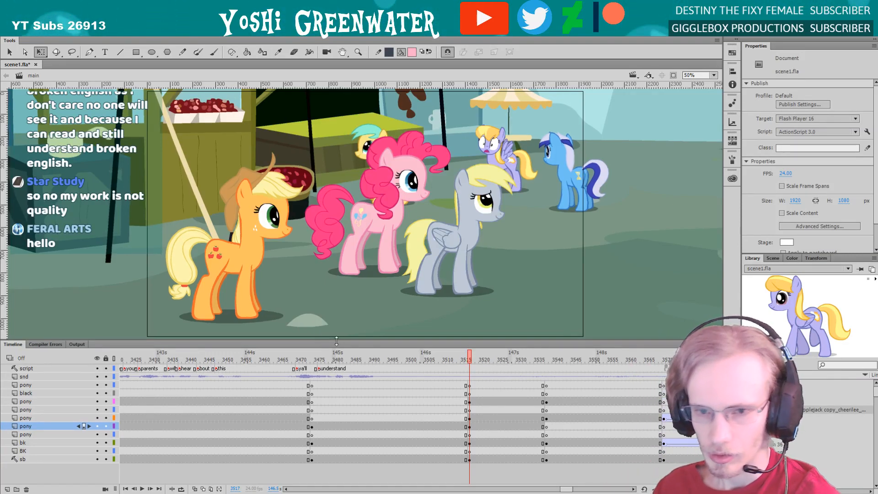
{"action": "scroll", "coordinate": [499, 454], "scroll_direction": "right", "scroll_amount": 3}
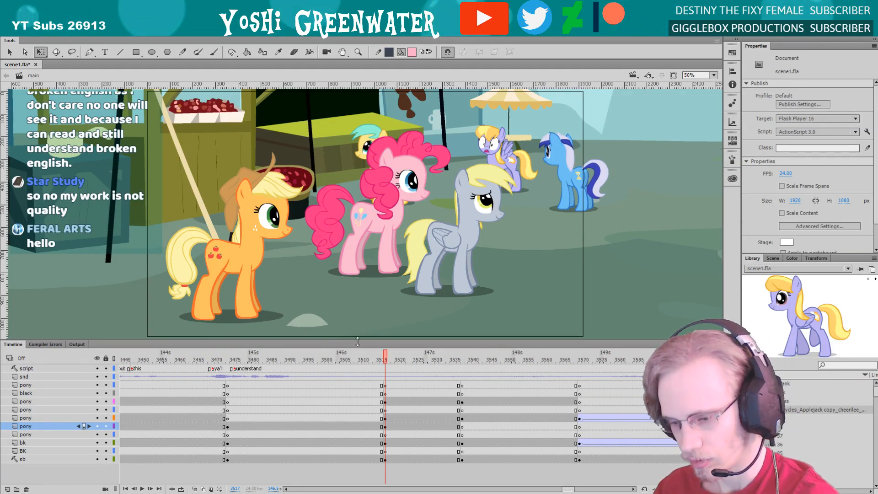
{"action": "left_click_drag", "start_coordinate": [357, 340], "coordinate": [357, 342]}
{"action": "key", "text": "ctrl+s"}
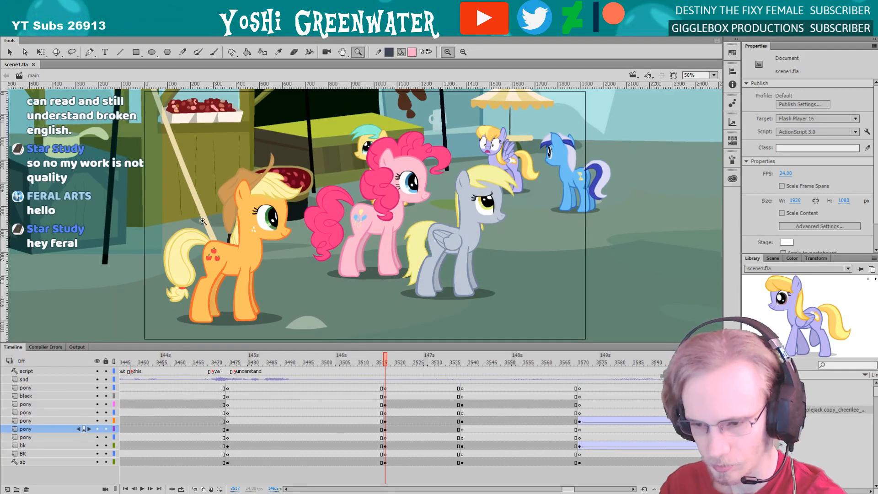
Open the orange pony's symbol in the group shot and enter its nested head symbol for editing
{"action": "scroll", "coordinate": [333, 236], "scroll_direction": "up", "scroll_amount": 5}
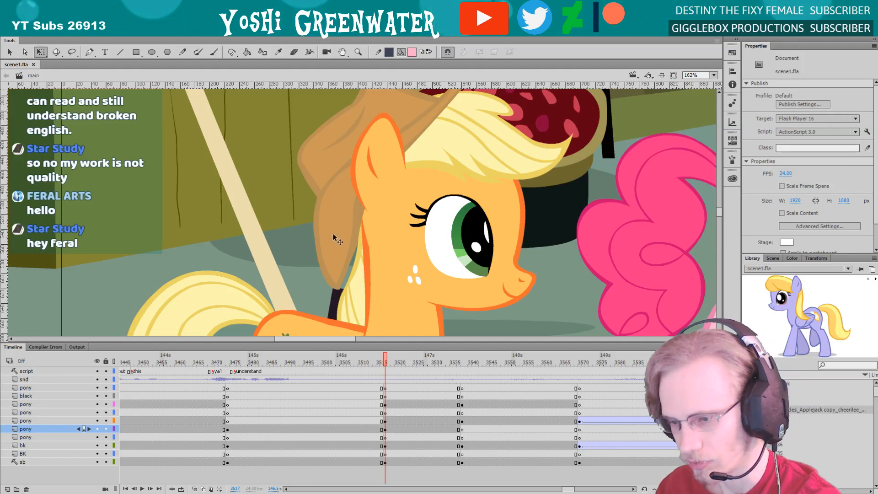
{"action": "double_click", "coordinate": [333, 234]}
{"action": "left_click", "coordinate": [334, 235]}
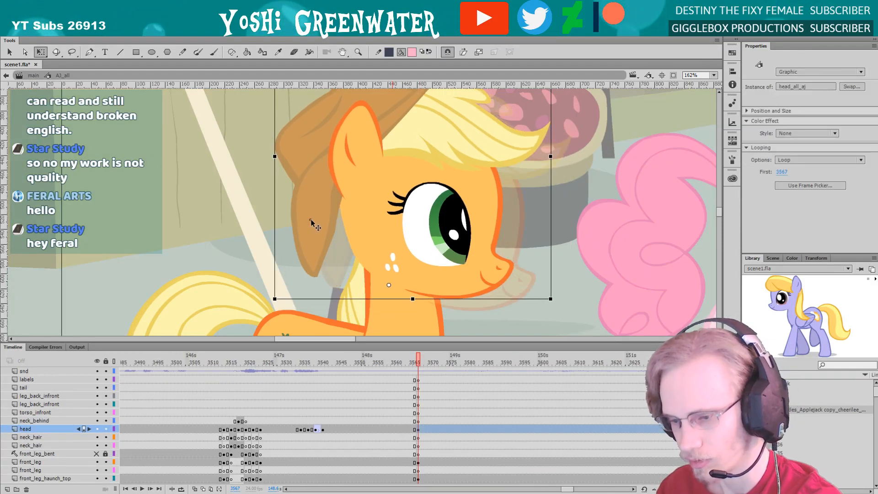
{"action": "double_click", "coordinate": [339, 247]}
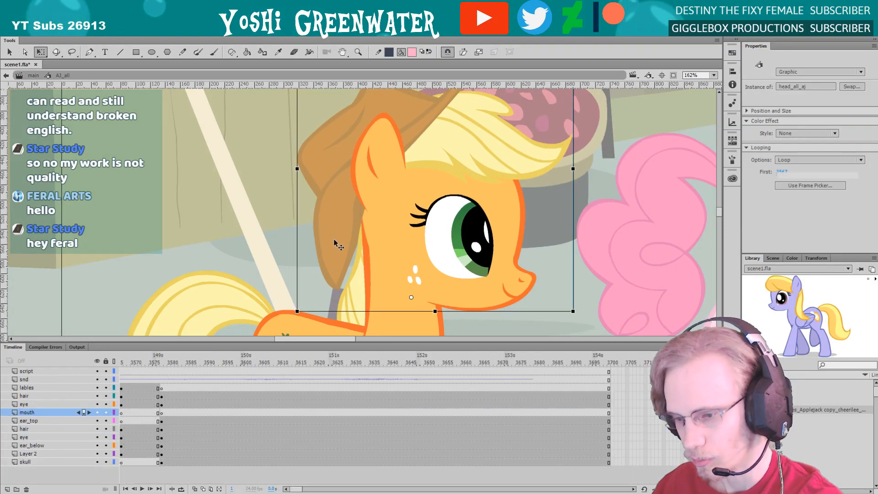
Inside the orange pony's head symbol, adjust the hair layer's keyframe at frame 3567 and go back up to her body symbol
{"action": "left_click", "coordinate": [320, 234]}
{"action": "left_click", "coordinate": [417, 400]}
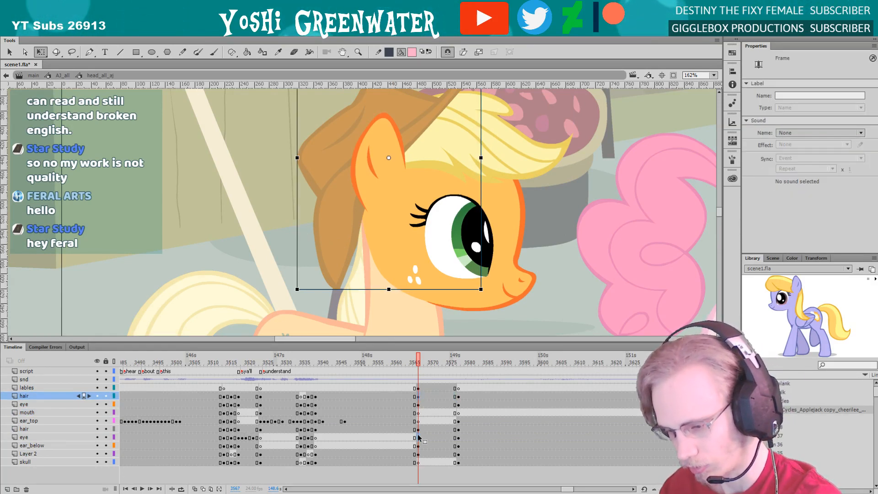
{"action": "left_click_drag", "start_coordinate": [416, 469], "coordinate": [419, 464]}
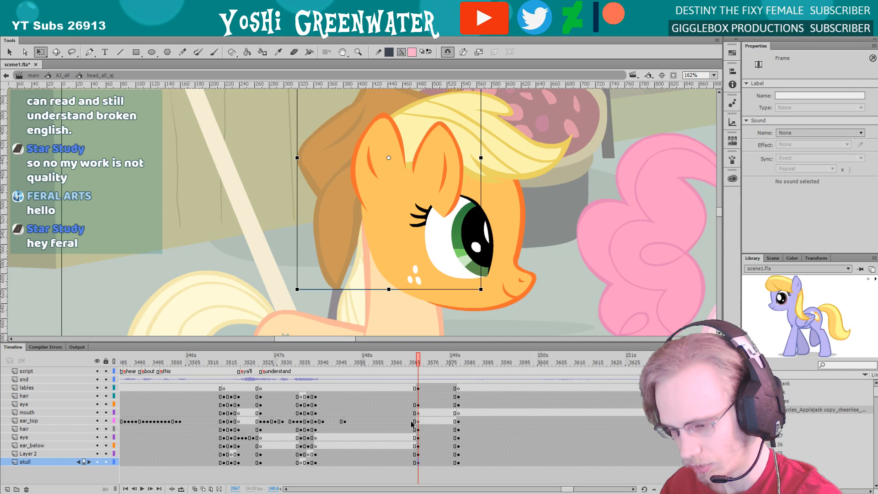
{"action": "left_click", "coordinate": [418, 396]}
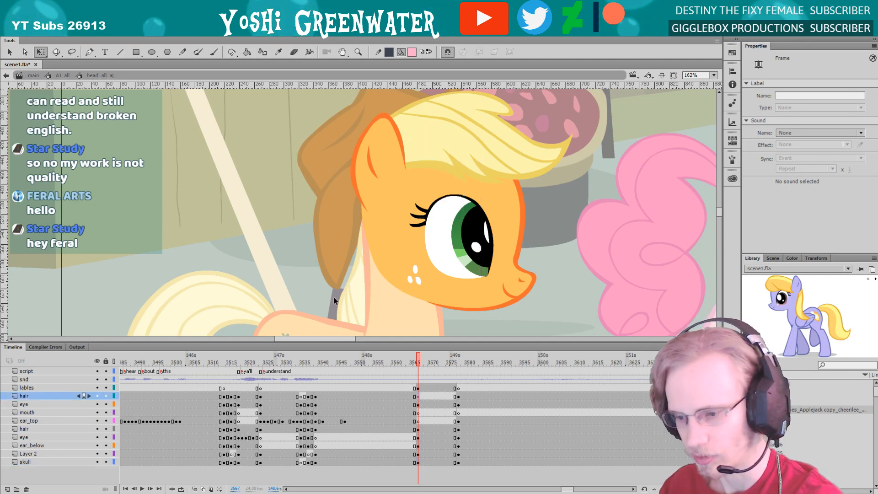
{"action": "double_click", "coordinate": [320, 300]}
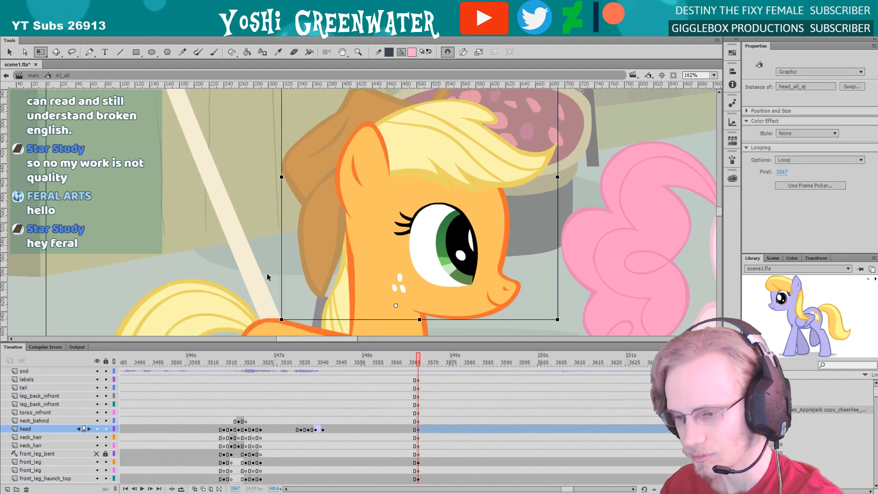
Return to the main timeline and zoom out to fit the whole group shot in view
{"action": "left_click", "coordinate": [289, 265]}
{"action": "double_click", "coordinate": [585, 121]}
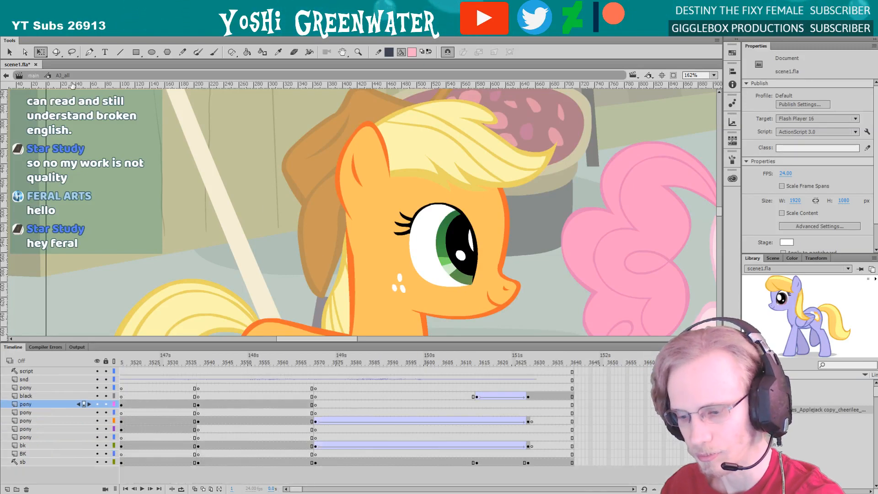
{"action": "left_click", "coordinate": [712, 75]}
{"action": "left_click", "coordinate": [695, 89]}
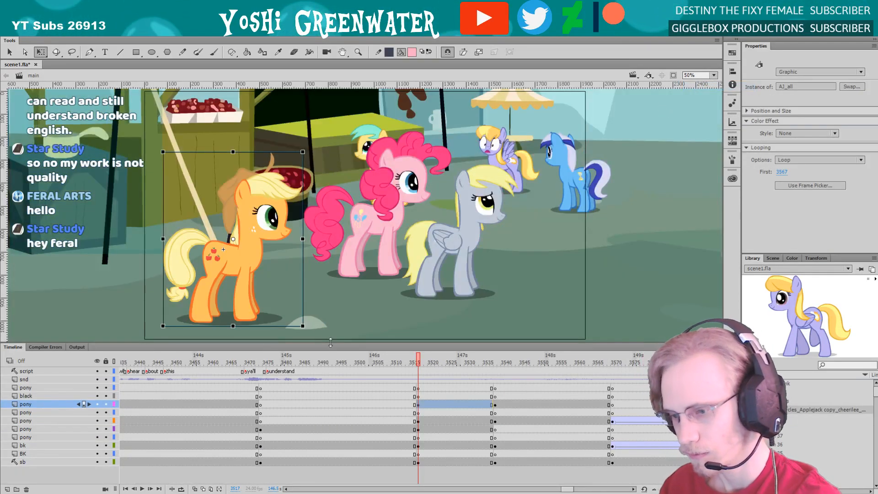
Check the group shot by scrubbing from 3517 to its end, go back to frame 3519 and save the document
{"action": "left_click_drag", "start_coordinate": [566, 489], "coordinate": [567, 490]}
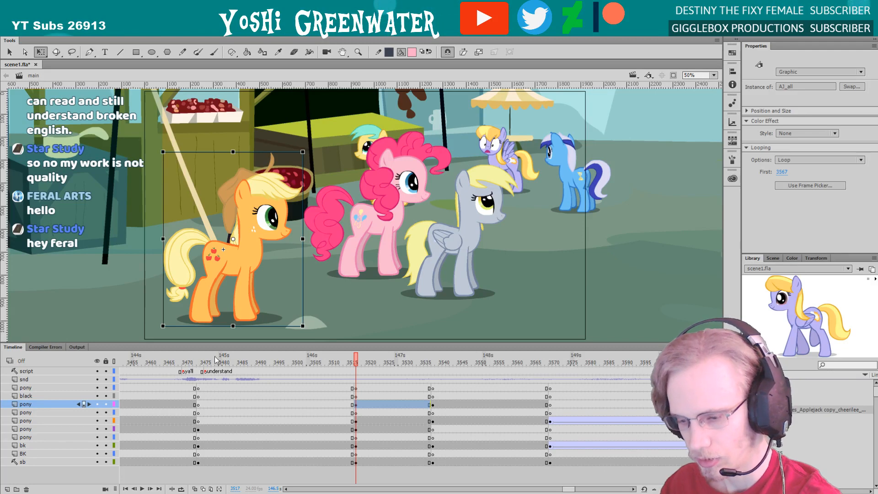
{"action": "left_click_drag", "start_coordinate": [337, 344], "coordinate": [428, 372]}
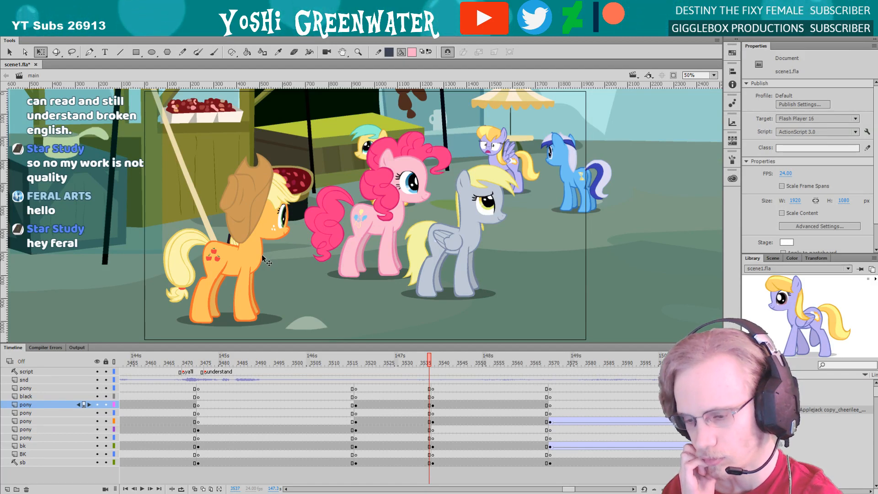
{"action": "left_click", "coordinate": [363, 361]}
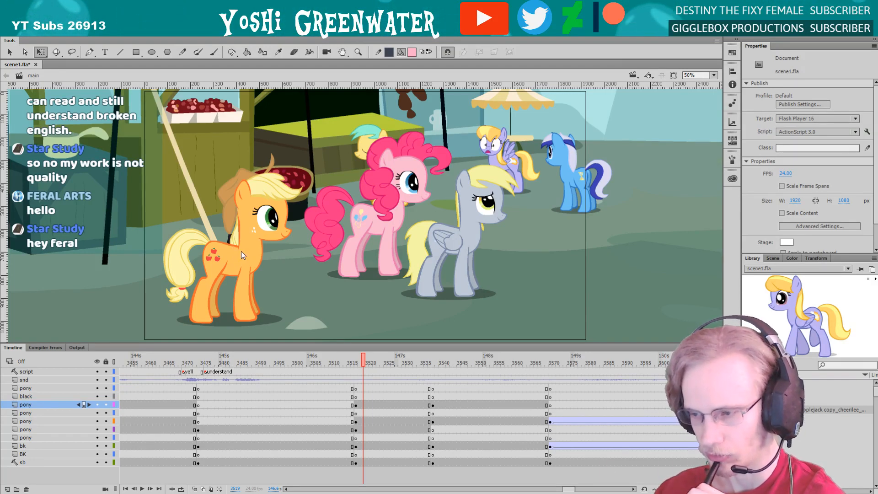
{"action": "key", "text": "ctrl+s"}
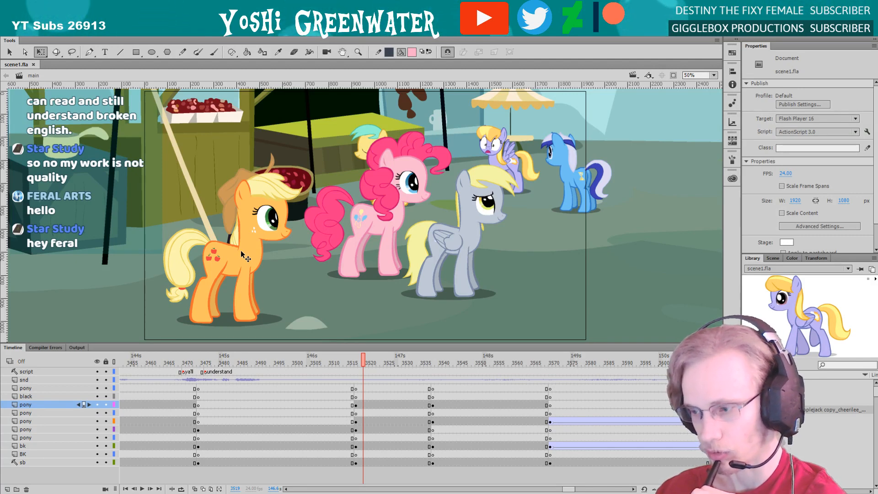
Open the document's full SWF history log and enlarge the output area to show every entry
{"action": "scroll", "coordinate": [807, 167], "scroll_direction": "down", "scroll_amount": 2}
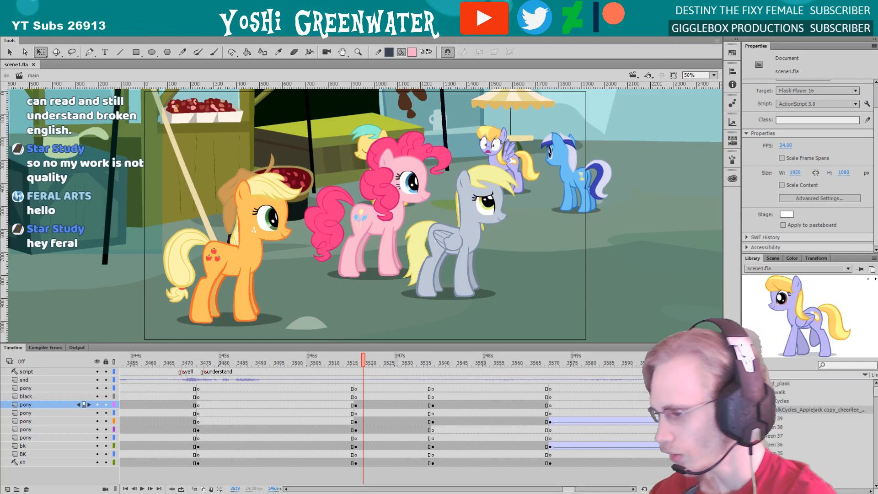
{"action": "left_click", "coordinate": [800, 237]}
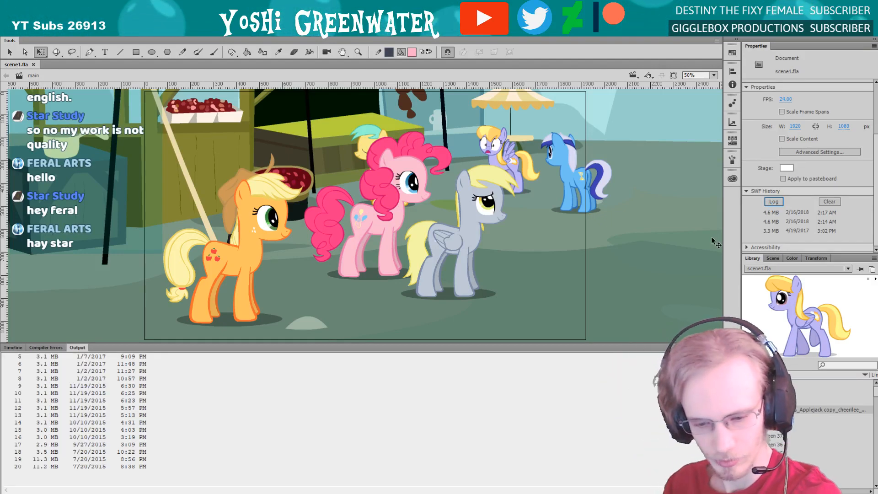
{"action": "left_click_drag", "start_coordinate": [93, 344], "coordinate": [94, 264]}
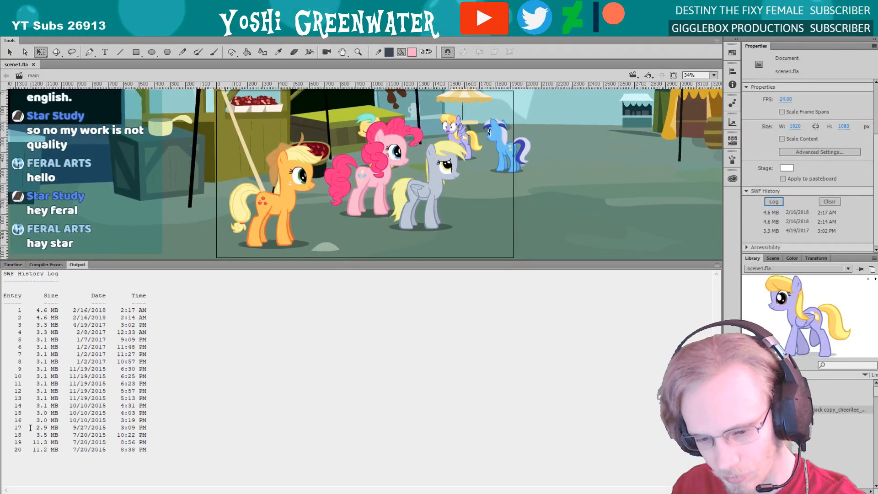
Examine the dates and file sizes in the SWF history log, from the oldest entry to the newest
{"action": "left_click_drag", "start_coordinate": [70, 450], "coordinate": [105, 455]}
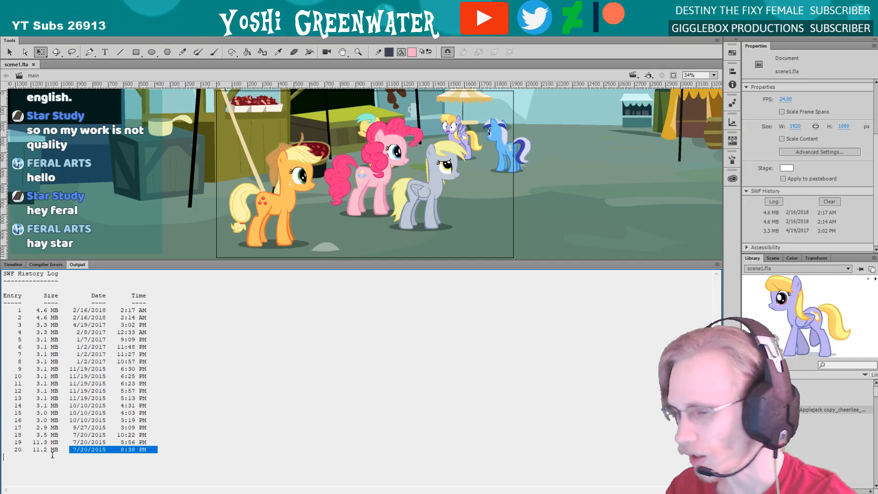
{"action": "mouse_move", "coordinate": [72, 442]}
{"action": "left_mouse_down"}
{"action": "mouse_move", "coordinate": [104, 442]}
{"action": "mouse_move", "coordinate": [74, 435]}
{"action": "left_mouse_up"}
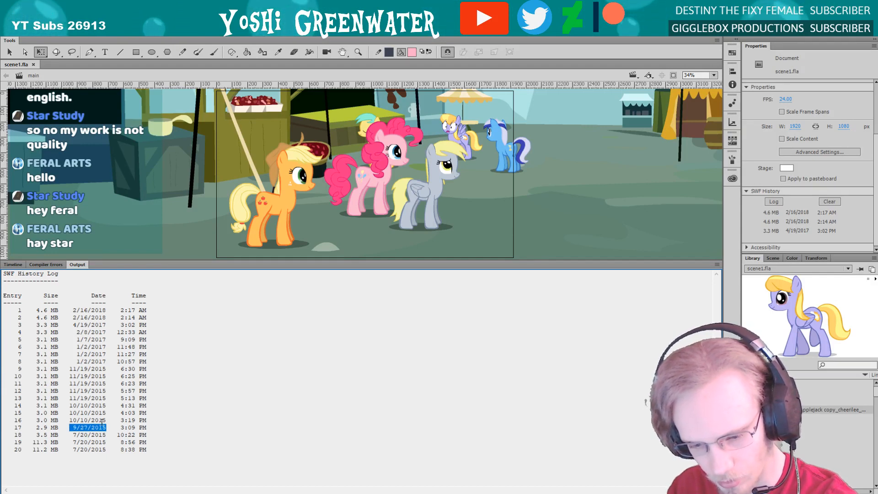
{"action": "left_click_drag", "start_coordinate": [106, 420], "coordinate": [61, 413]}
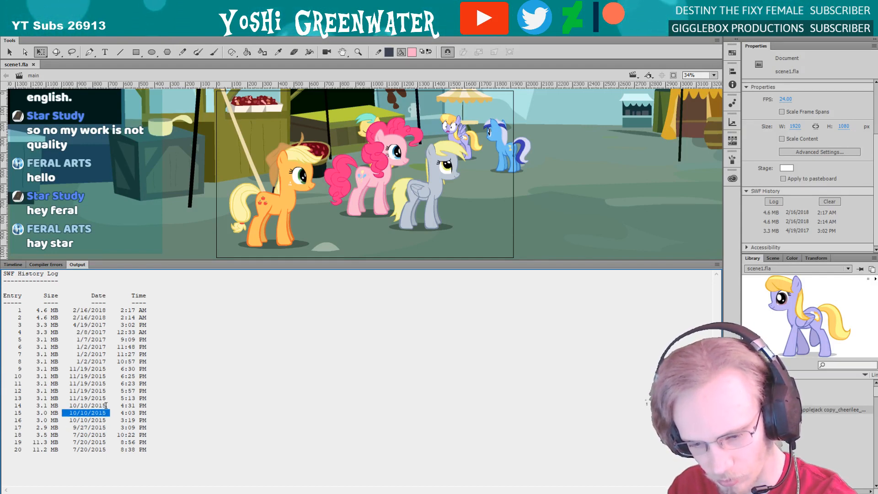
{"action": "left_click_drag", "start_coordinate": [106, 398], "coordinate": [61, 398]}
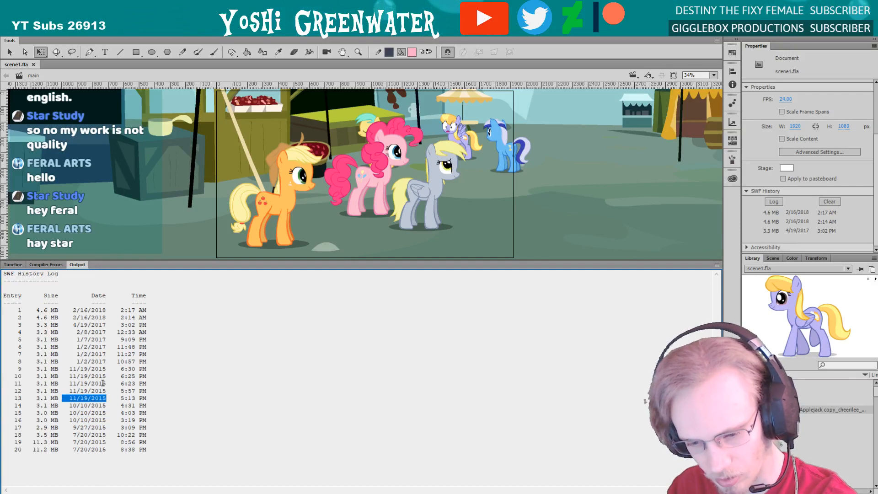
{"action": "left_click_drag", "start_coordinate": [106, 361], "coordinate": [73, 361]}
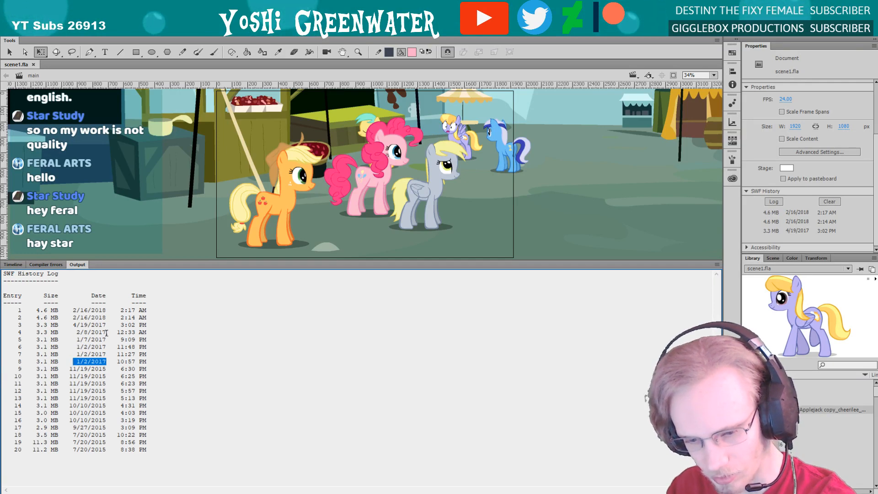
{"action": "left_click_drag", "start_coordinate": [106, 332], "coordinate": [73, 310]}
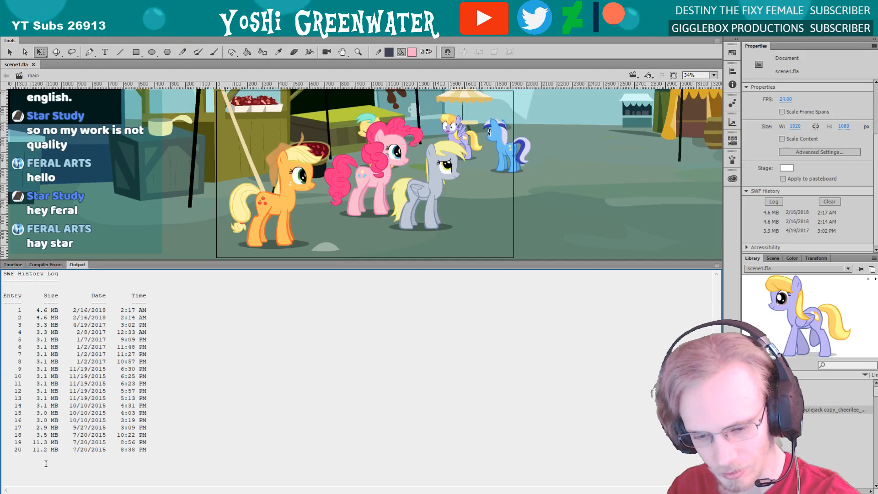
{"action": "left_click_drag", "start_coordinate": [49, 450], "coordinate": [58, 450]}
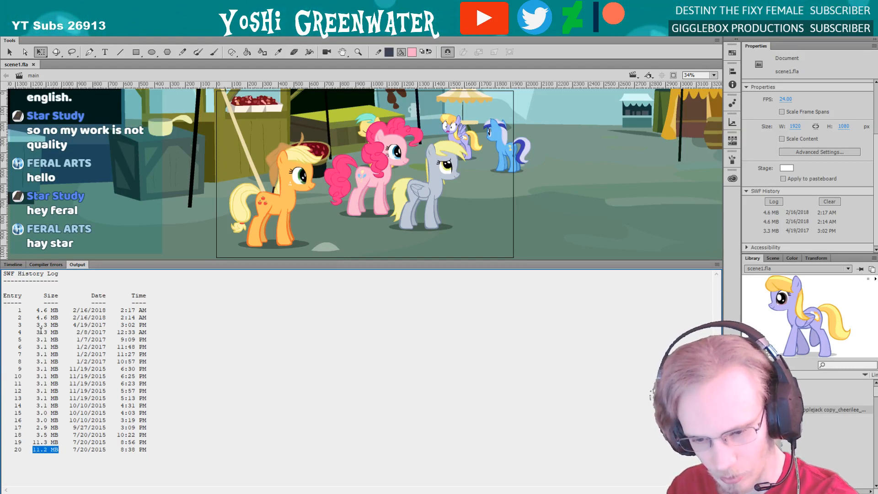
{"action": "left_click_drag", "start_coordinate": [58, 310], "coordinate": [29, 310]}
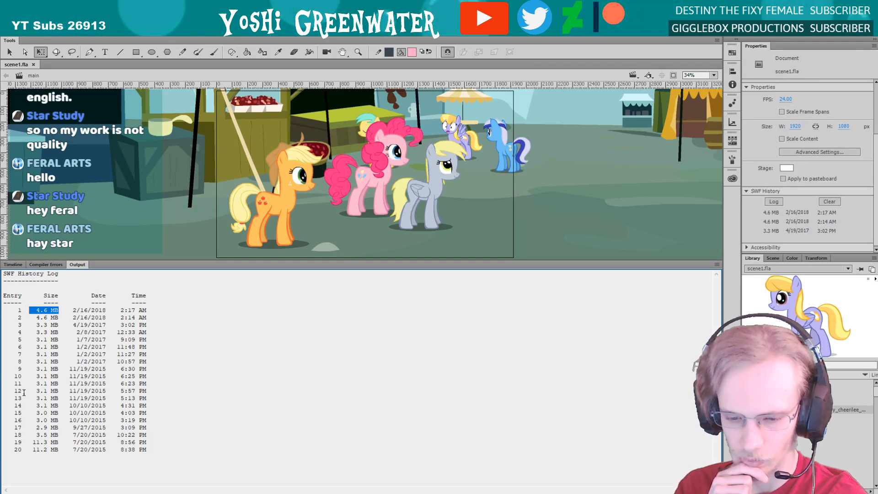
{"action": "left_click_drag", "start_coordinate": [47, 449], "coordinate": [29, 442]}
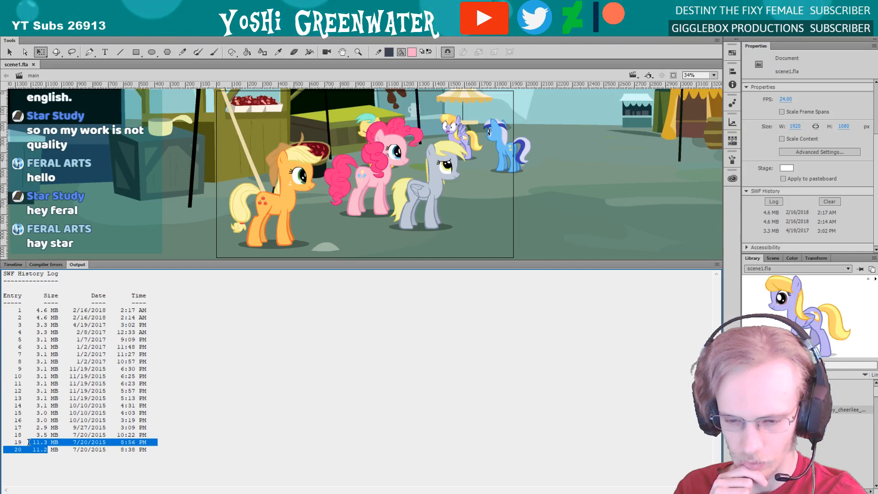
{"action": "left_click_drag", "start_coordinate": [28, 412], "coordinate": [28, 402]}
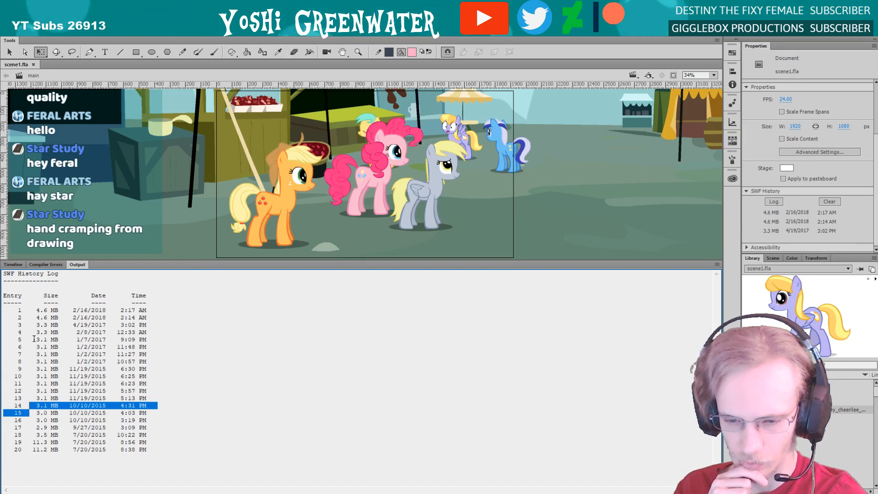
{"action": "left_click", "coordinate": [33, 312]}
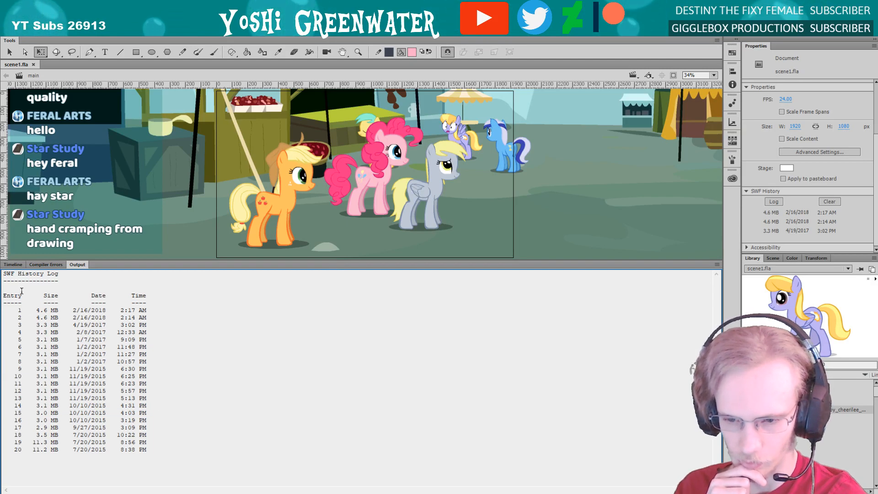
Bring back the timeline in place of the log and shrink it to give the stage more room
{"action": "left_click", "coordinate": [13, 265]}
{"action": "left_click_drag", "start_coordinate": [80, 261], "coordinate": [124, 311]}
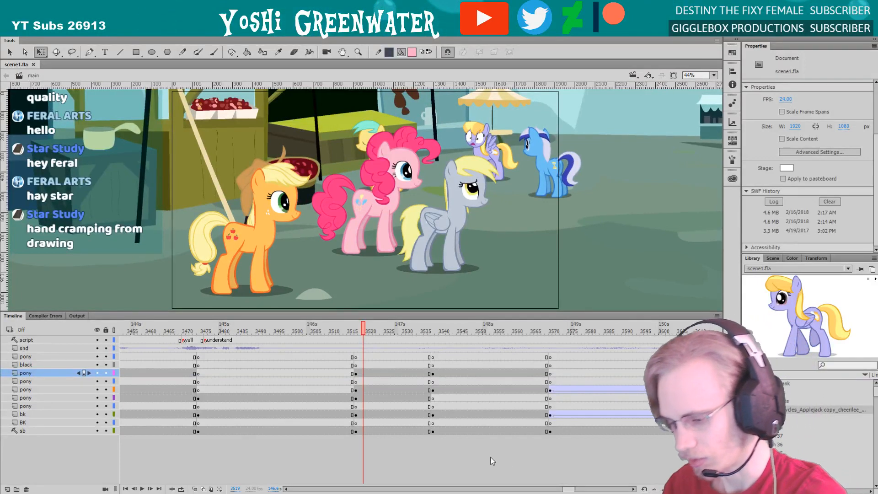
{"action": "left_click_drag", "start_coordinate": [565, 490], "coordinate": [565, 489]}
{"action": "left_click_drag", "start_coordinate": [315, 311], "coordinate": [321, 316]}
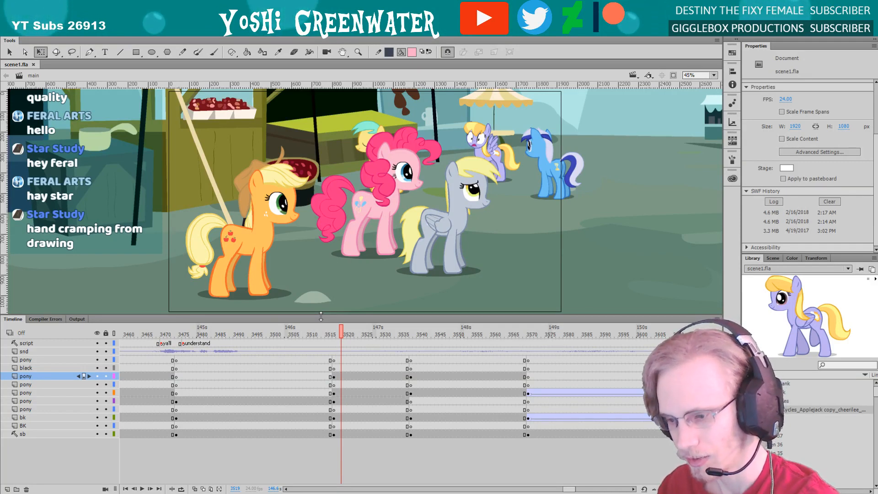
Look over the earlier shot around frame 3252, and play the dialogue from frame 3466 into the orange pony's shot
{"action": "left_click_drag", "start_coordinate": [564, 489], "coordinate": [544, 491]}
{"action": "left_click_drag", "start_coordinate": [386, 335], "coordinate": [404, 346]}
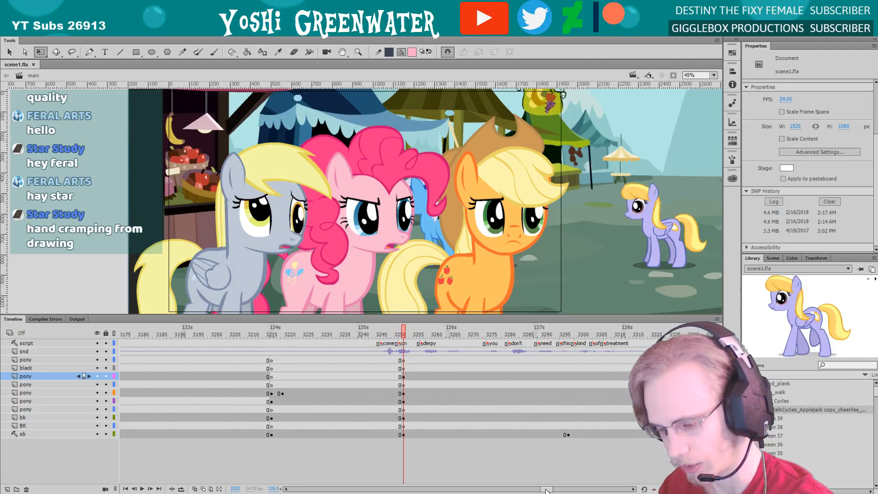
{"action": "mouse_move", "coordinate": [550, 490]}
{"action": "left_mouse_down"}
{"action": "mouse_move", "coordinate": [580, 492]}
{"action": "mouse_move", "coordinate": [563, 489]}
{"action": "left_mouse_up"}
{"action": "left_click", "coordinate": [453, 355]}
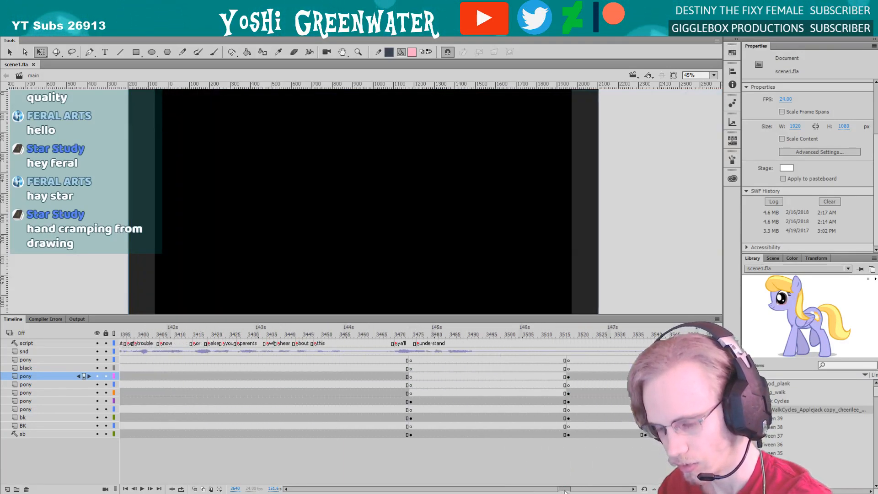
{"action": "left_click", "coordinate": [381, 350]}
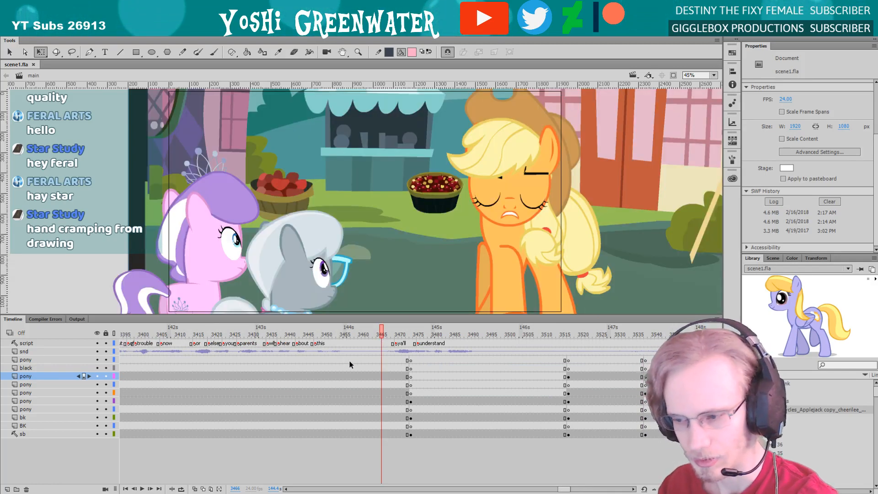
{"action": "key", "text": "Return"}
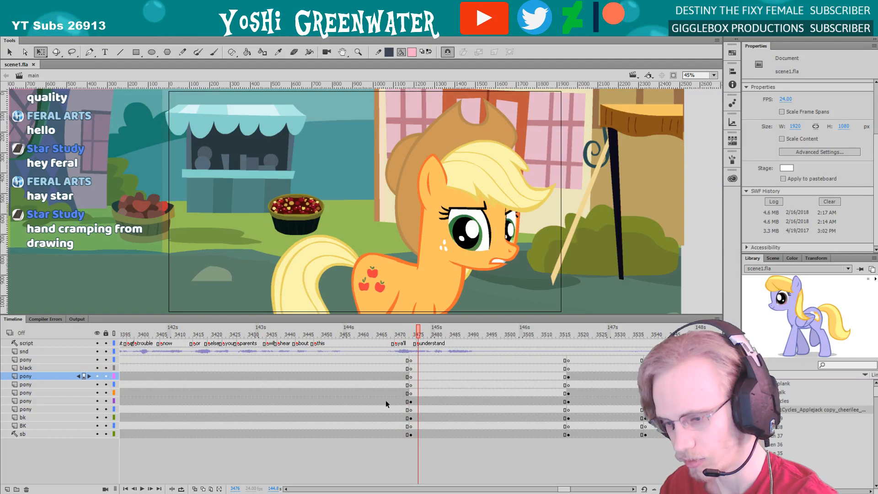
{"action": "left_click_drag", "start_coordinate": [562, 489], "coordinate": [565, 489]}
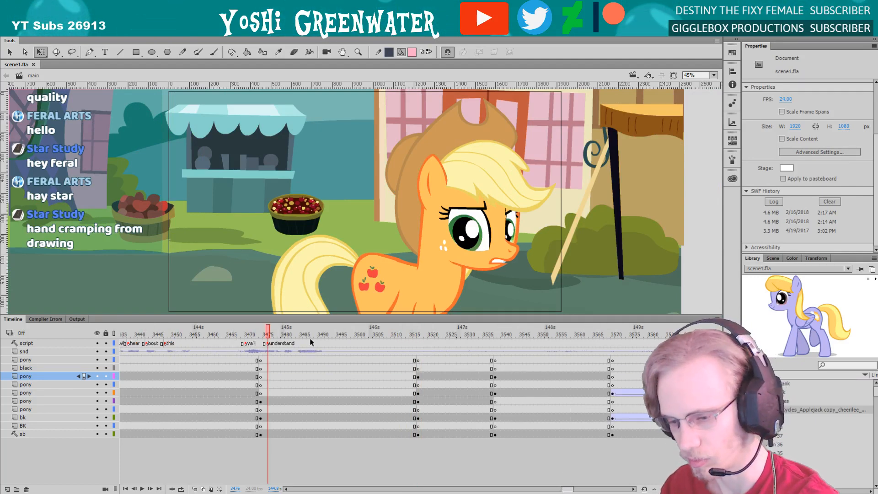
Check the orange pony's head pose at frame 3494, go to the group shot at frame 3519 and slightly enlarge the stage area
{"action": "left_click", "coordinate": [333, 335]}
{"action": "left_click_drag", "start_coordinate": [330, 316], "coordinate": [332, 324]}
{"action": "left_click_drag", "start_coordinate": [567, 489], "coordinate": [568, 489]}
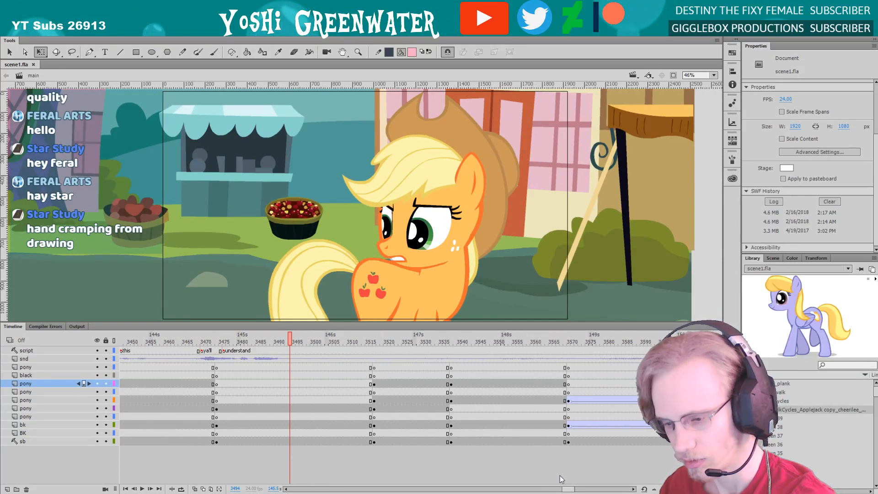
{"action": "left_click", "coordinate": [382, 339]}
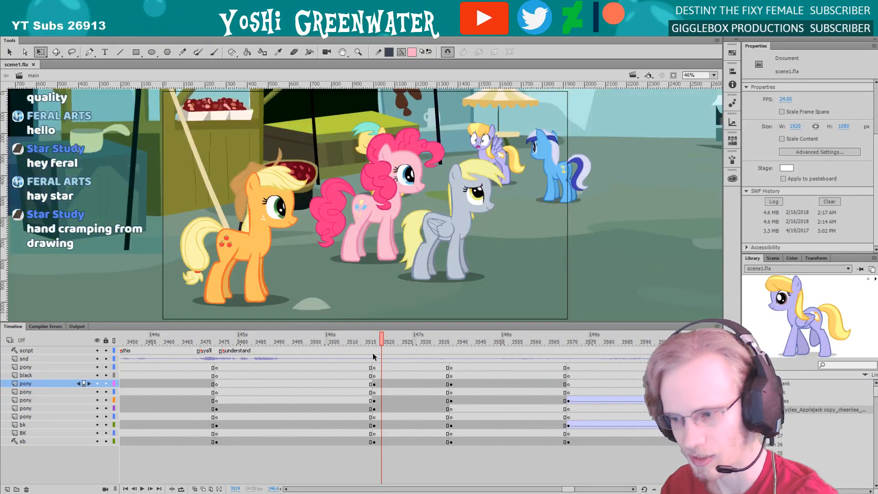
{"action": "left_click_drag", "start_coordinate": [350, 324], "coordinate": [350, 327]}
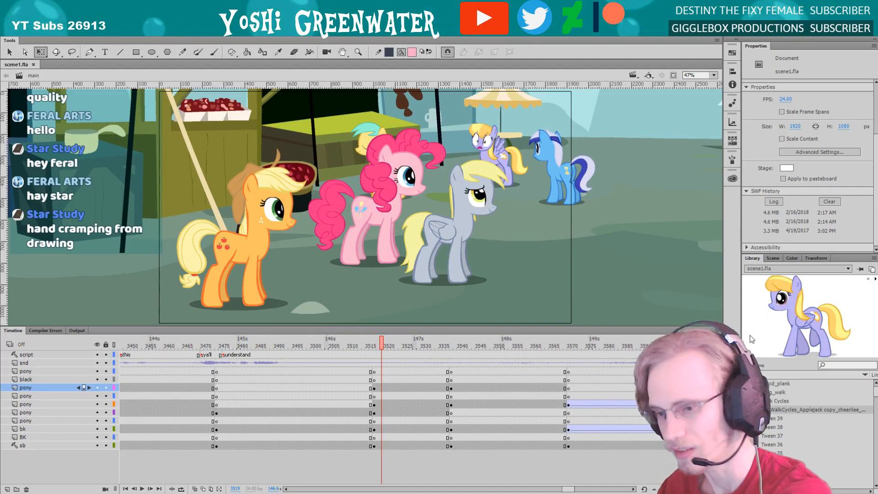
{"action": "left_click_drag", "start_coordinate": [346, 327], "coordinate": [362, 329]}
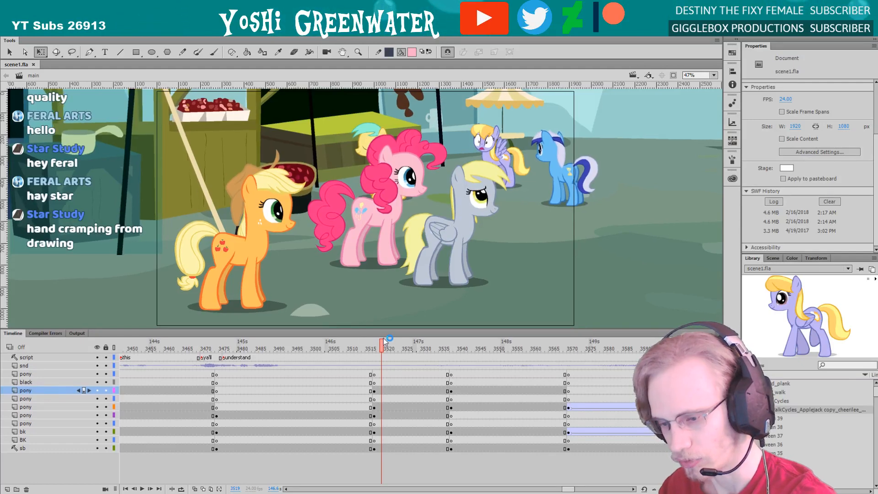
Check the group shot's storyboard sketch at frame 3520, then reveal it behind the foreground ponies by hiding the bk layer
{"action": "left_click", "coordinate": [97, 349]}
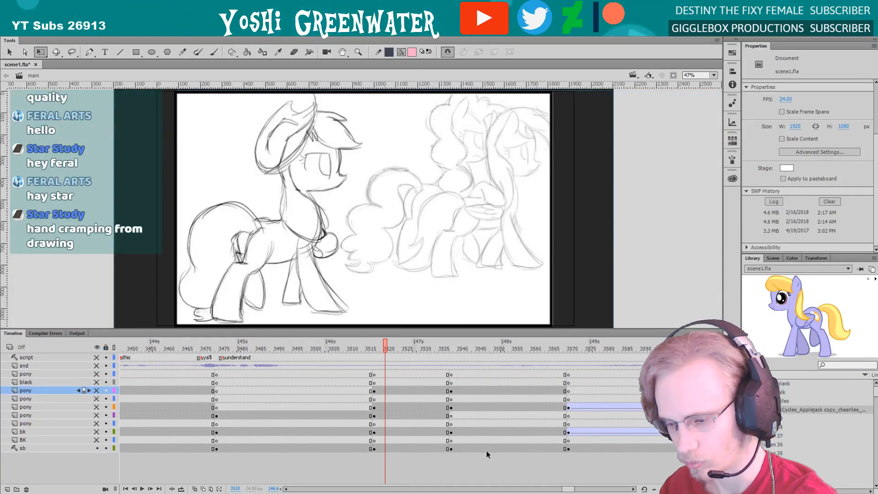
{"action": "left_click_drag", "start_coordinate": [571, 490], "coordinate": [572, 491]}
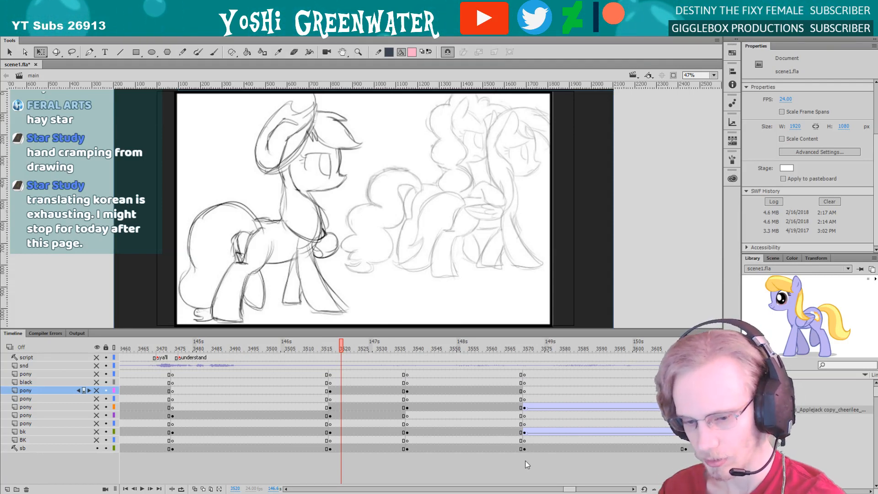
{"action": "left_click", "coordinate": [96, 346]}
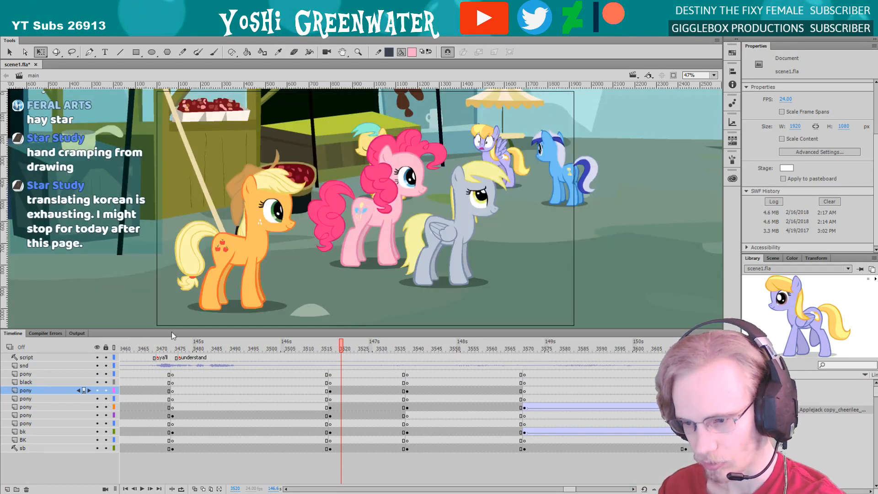
{"action": "left_click", "coordinate": [237, 246]}
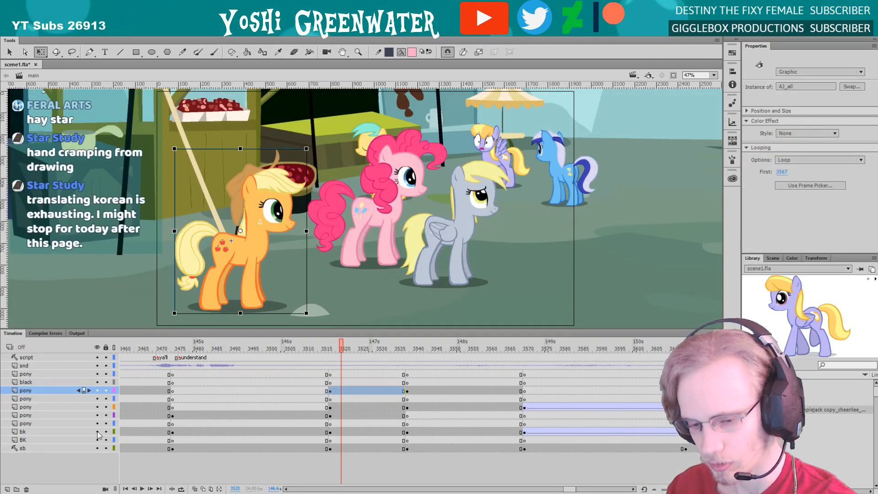
{"action": "left_click", "coordinate": [97, 431]}
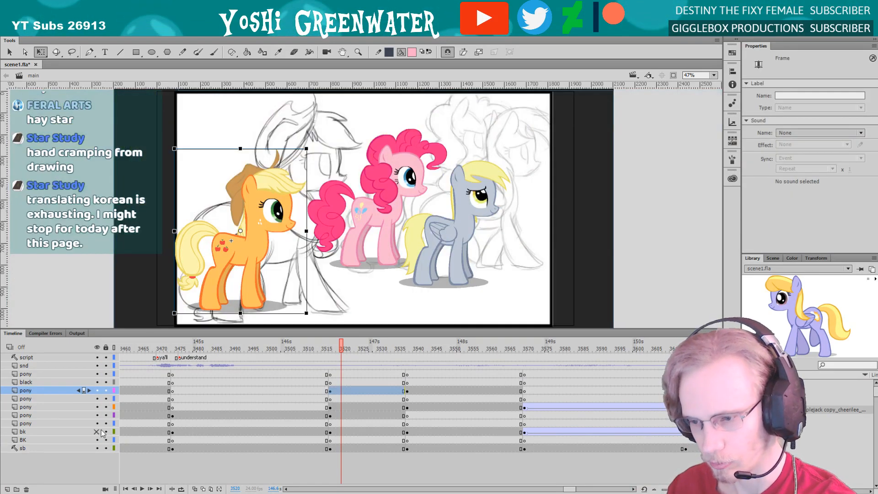
Move the pink and grey ponies slightly right against the sketch, nudge the orange pony right, and show the background again
{"action": "left_click", "coordinate": [384, 223]}
{"action": "left_click", "coordinate": [408, 242], "text": "shift"}
{"action": "left_click_drag", "start_coordinate": [384, 224], "coordinate": [407, 217]}
{"action": "left_click", "coordinate": [265, 206]}
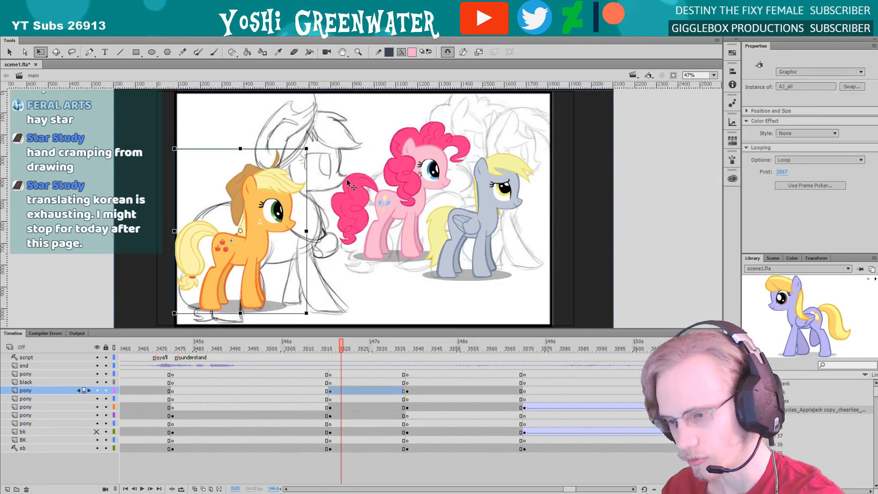
{"action": "left_click_drag", "start_coordinate": [265, 206], "coordinate": [430, 153]}
{"action": "key", "text": "ctrl+z"}
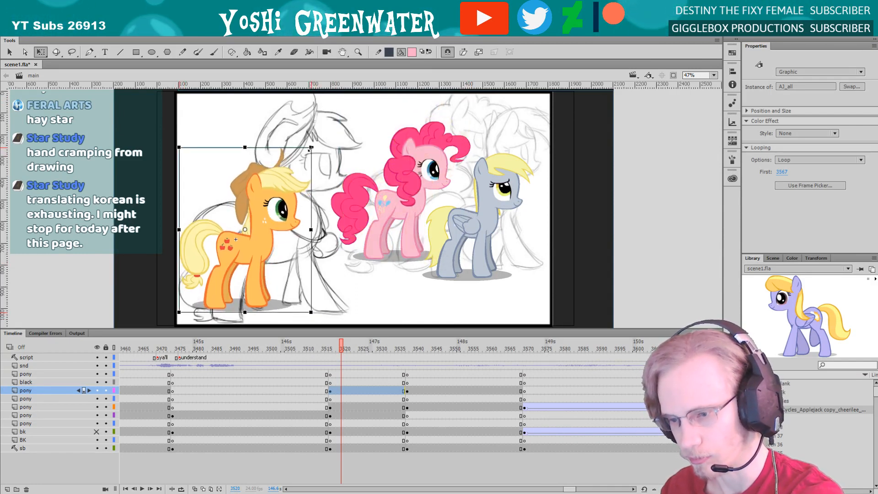
{"action": "left_click_drag", "start_coordinate": [96, 423], "coordinate": [97, 357]}
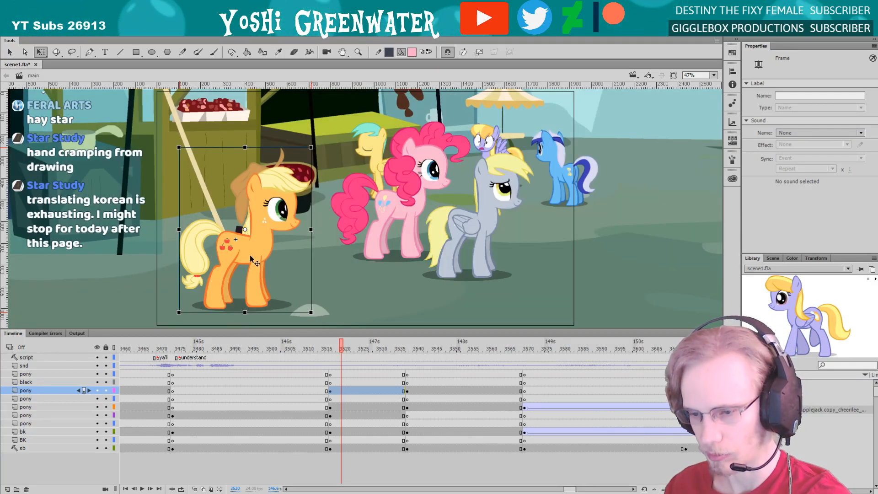
Try the orange pony at nearly double size and shifted up in the foreground, then undo both changes
{"action": "left_click_drag", "start_coordinate": [311, 147], "coordinate": [368, 90]}
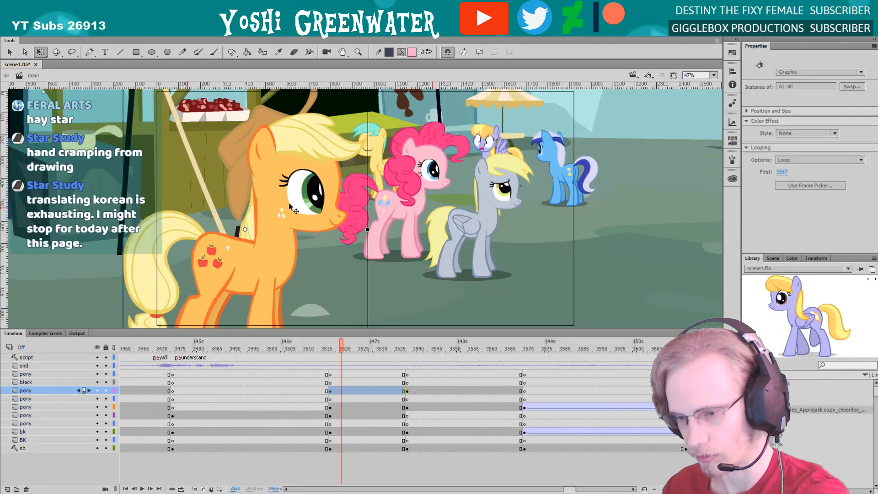
{"action": "left_click_drag", "start_coordinate": [314, 132], "coordinate": [334, 82]}
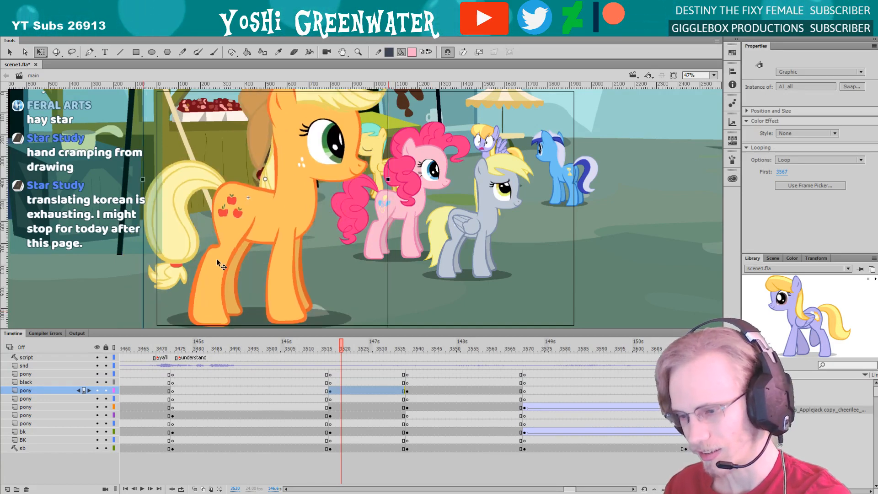
{"action": "key", "text": "ctrl+z"}
{"action": "key", "text": "ctrl+z"}
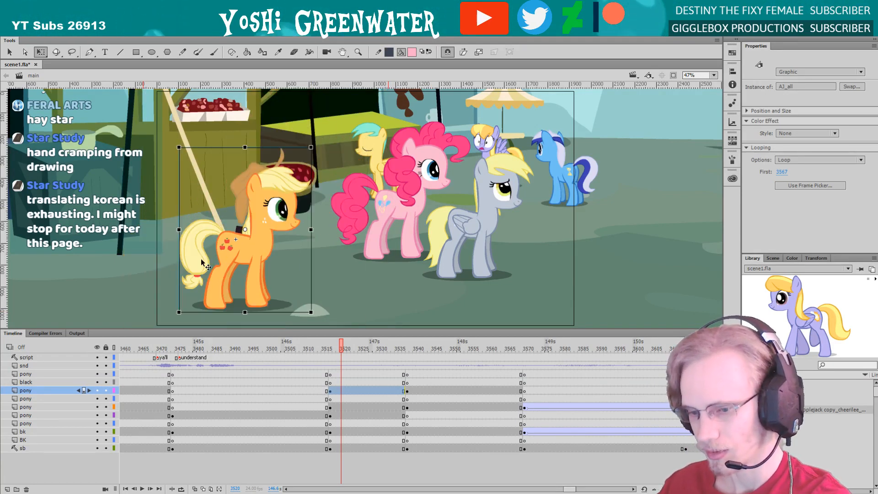
Rearrange the grey and pink ponies so the grey one stands on the left, with the pink one close behind on her right
{"action": "left_click", "coordinate": [461, 224]}
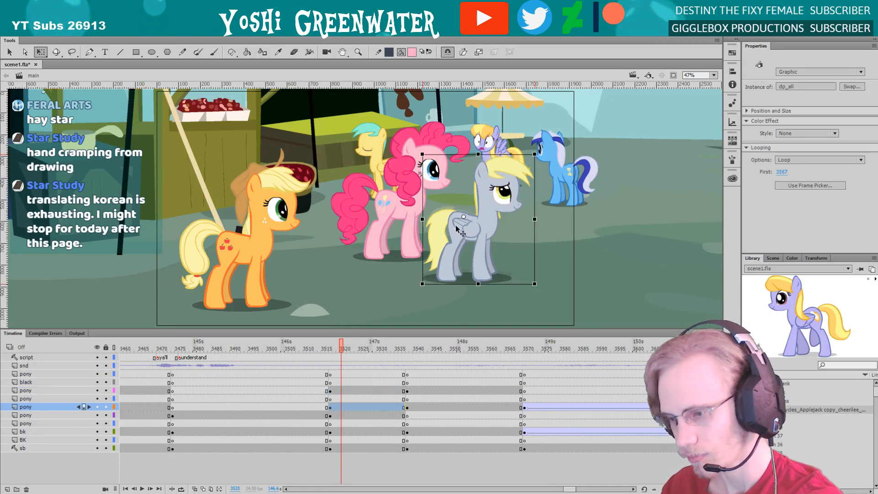
{"action": "left_click", "coordinate": [401, 209]}
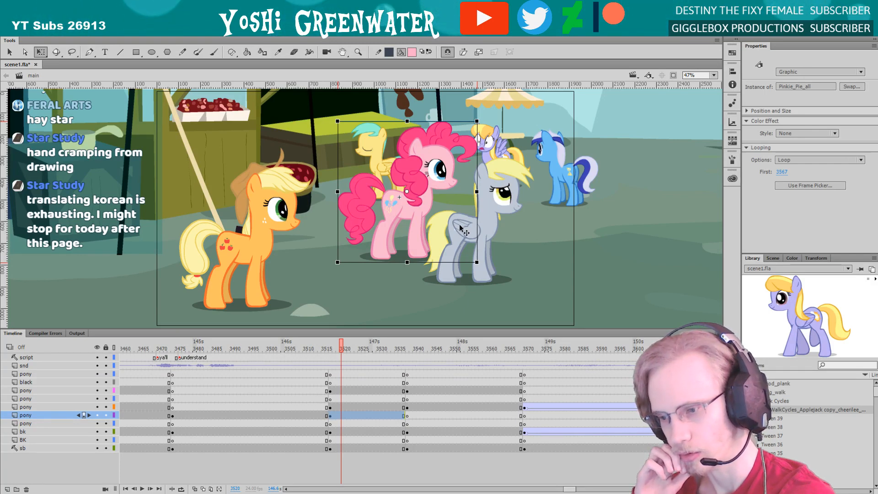
{"action": "left_click_drag", "start_coordinate": [458, 229], "coordinate": [399, 228]}
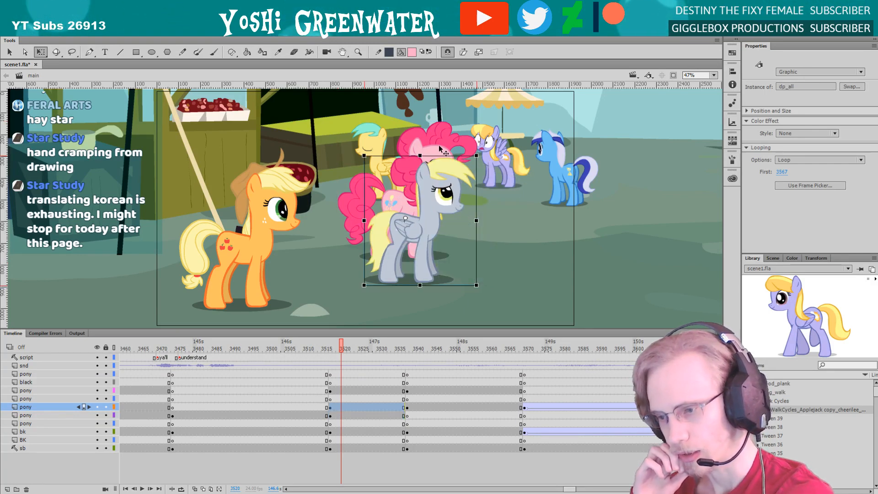
{"action": "left_click_drag", "start_coordinate": [420, 149], "coordinate": [491, 148]}
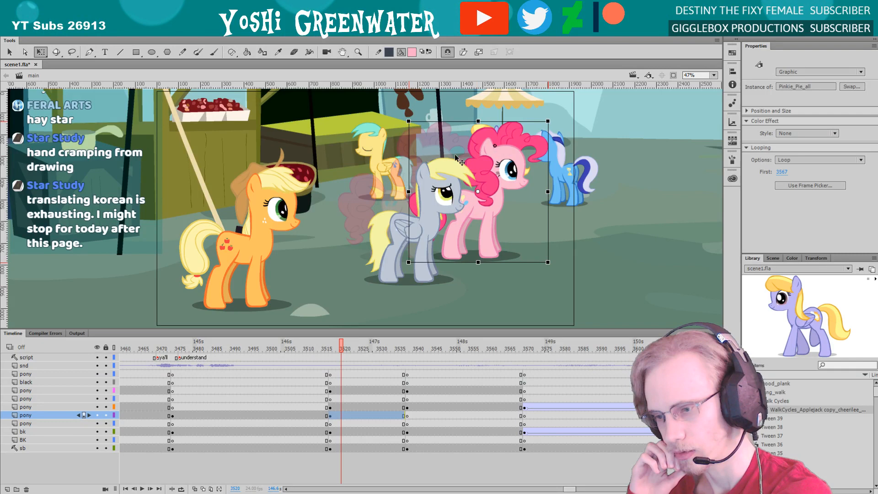
{"action": "left_click", "coordinate": [399, 224]}
{"action": "left_click_drag", "start_coordinate": [398, 222], "coordinate": [392, 207]}
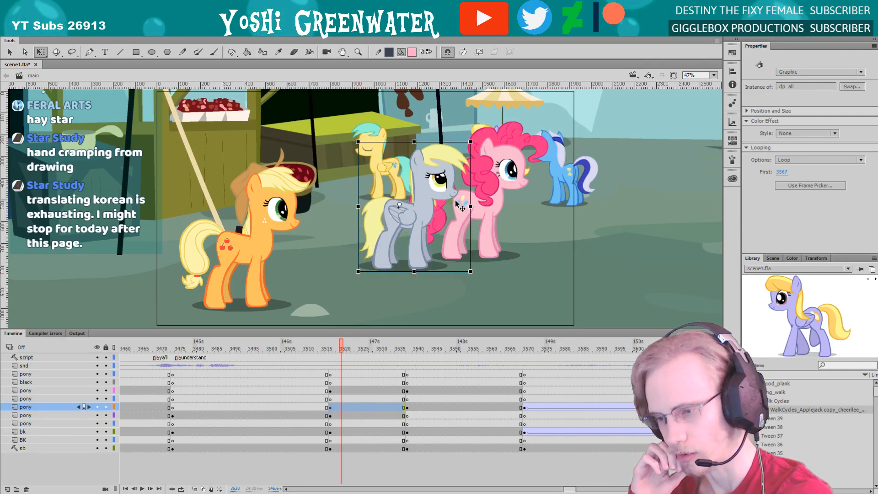
{"action": "left_click_drag", "start_coordinate": [459, 207], "coordinate": [452, 207]}
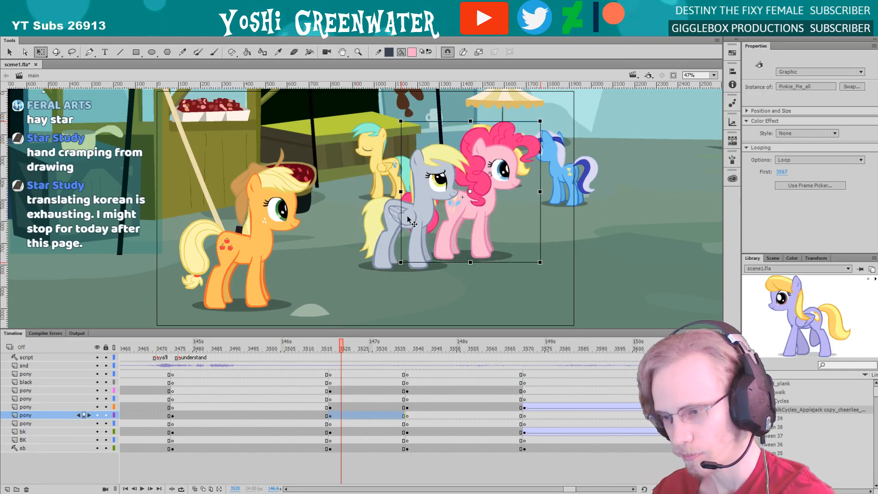
Scale the grey and pink ponies down together, compare them with the background ponies, and place them in the middle distance
{"action": "left_click", "coordinate": [401, 224], "text": "shift"}
{"action": "left_click_drag", "start_coordinate": [359, 271], "coordinate": [391, 251]}
{"action": "key", "text": "shift+Right"}
{"action": "key", "text": "shift+Right"}
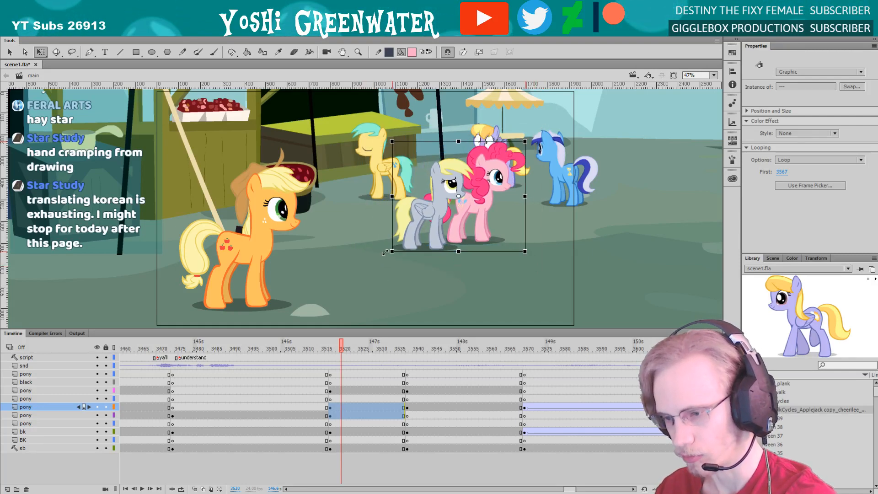
{"action": "left_click_drag", "start_coordinate": [419, 217], "coordinate": [373, 155]}
{"action": "left_click_drag", "start_coordinate": [351, 94], "coordinate": [357, 98]}
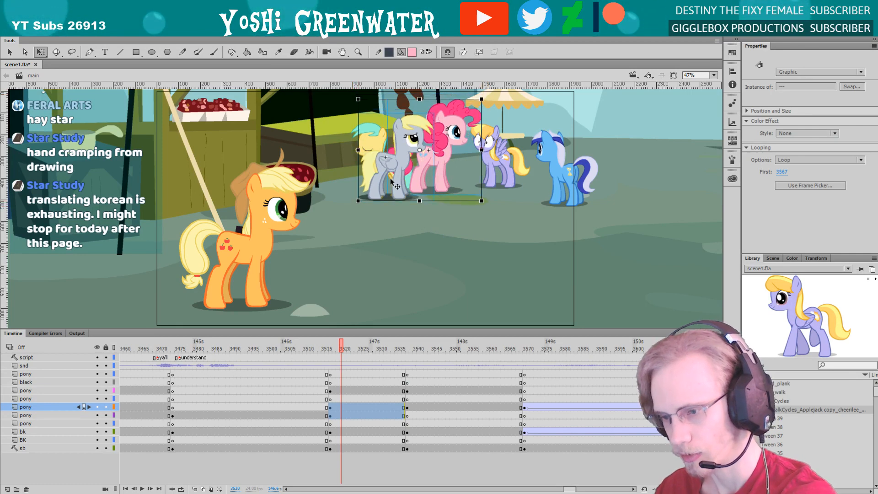
{"action": "left_click_drag", "start_coordinate": [410, 219], "coordinate": [451, 274]}
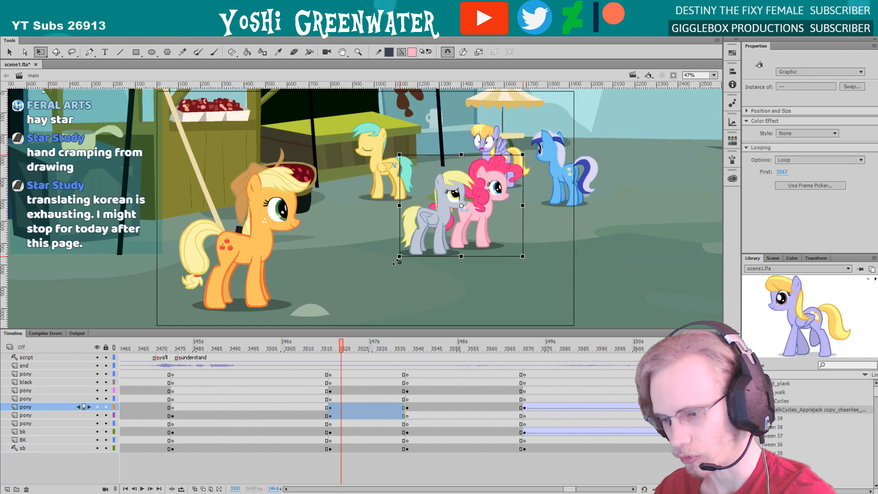
Slightly enlarge the grey and pink ponies together and return the view to the whole shot
{"action": "left_click", "coordinate": [401, 248]}
{"action": "scroll", "coordinate": [336, 162], "scroll_direction": "up", "scroll_amount": 3}
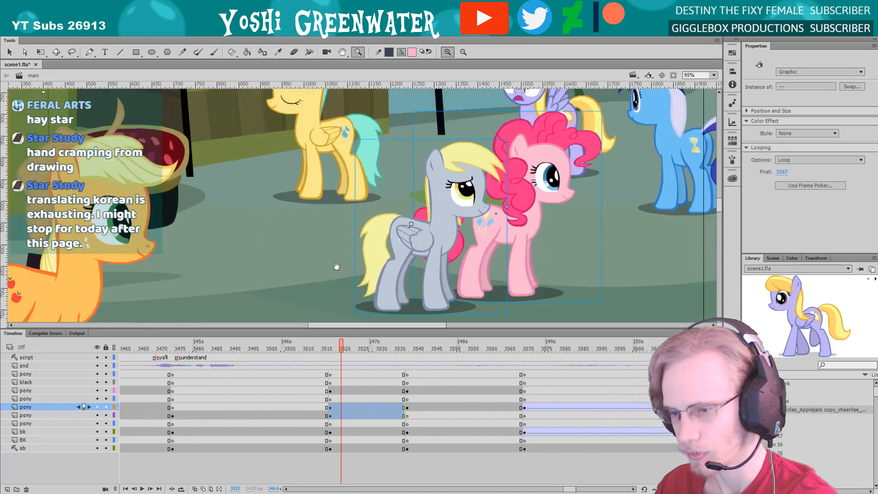
{"action": "key", "text": "q"}
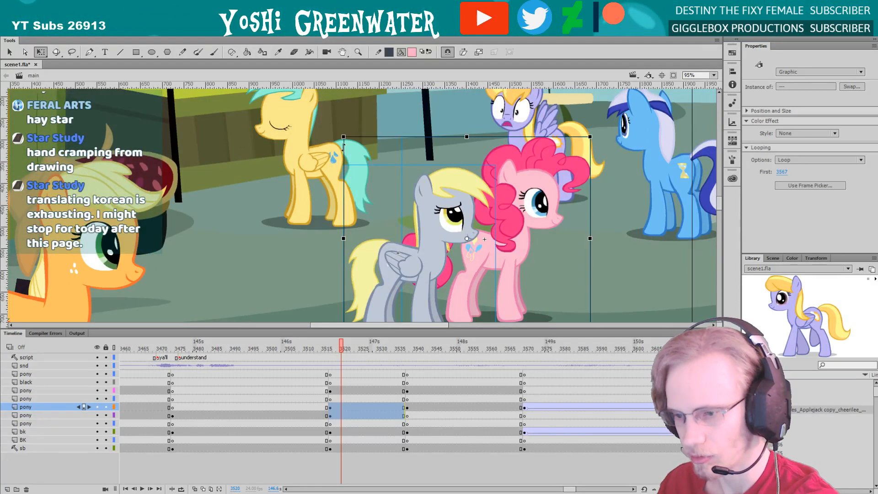
{"action": "left_click_drag", "start_coordinate": [342, 135], "coordinate": [338, 131]}
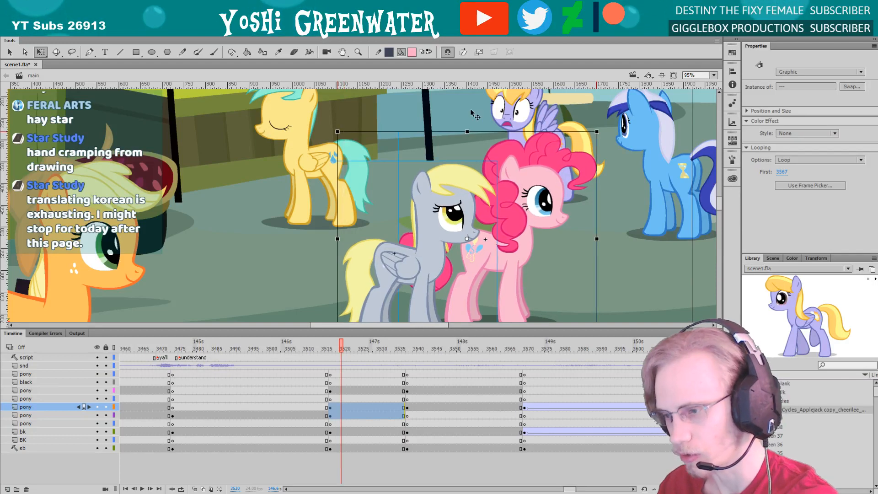
{"action": "left_click", "coordinate": [713, 76]}
{"action": "left_click", "coordinate": [705, 88]}
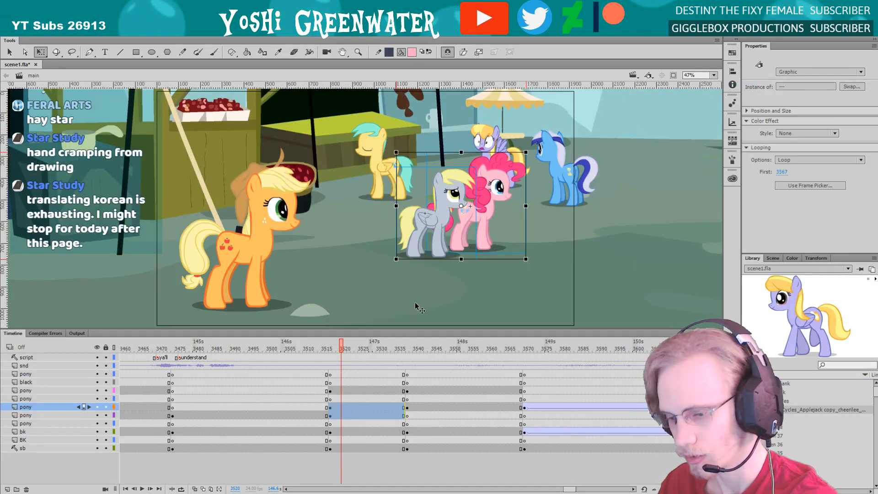
Play the group shot from frame 3520, then shift the grey pony slightly left and down and the pink pony slightly up
{"action": "left_click", "coordinate": [344, 348]}
{"action": "key", "text": "Return"}
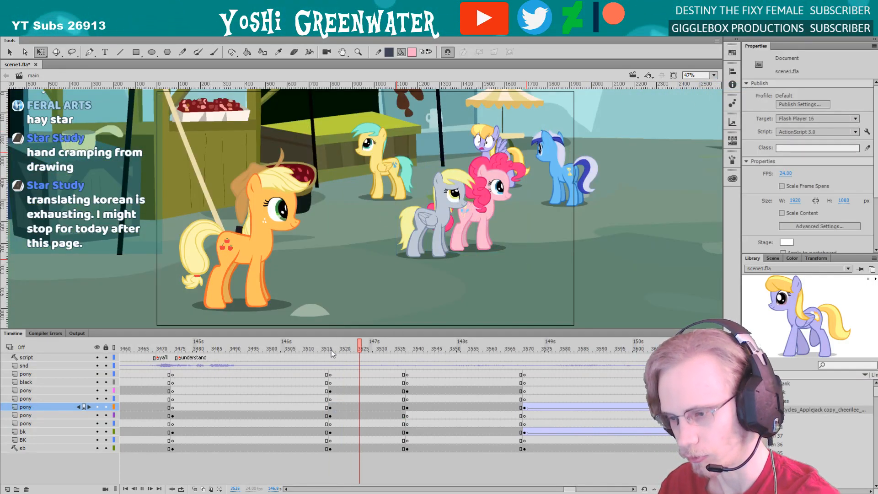
{"action": "left_click", "coordinate": [411, 222]}
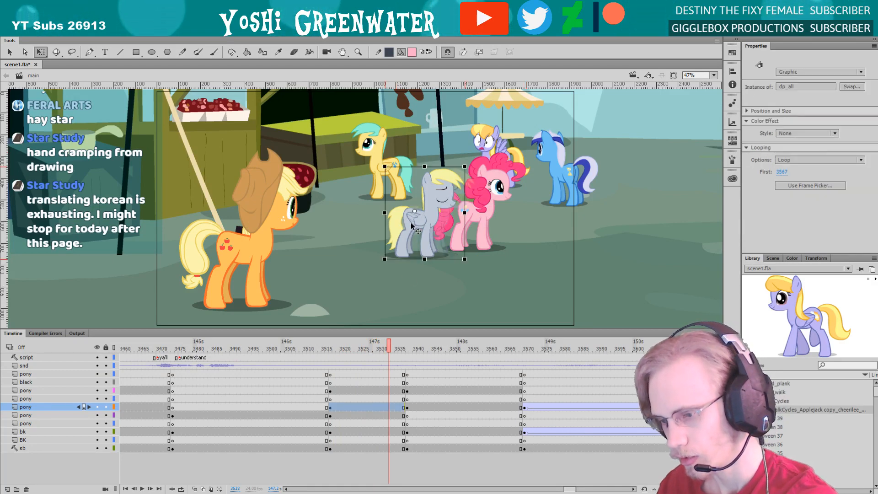
{"action": "left_click", "coordinate": [483, 209]}
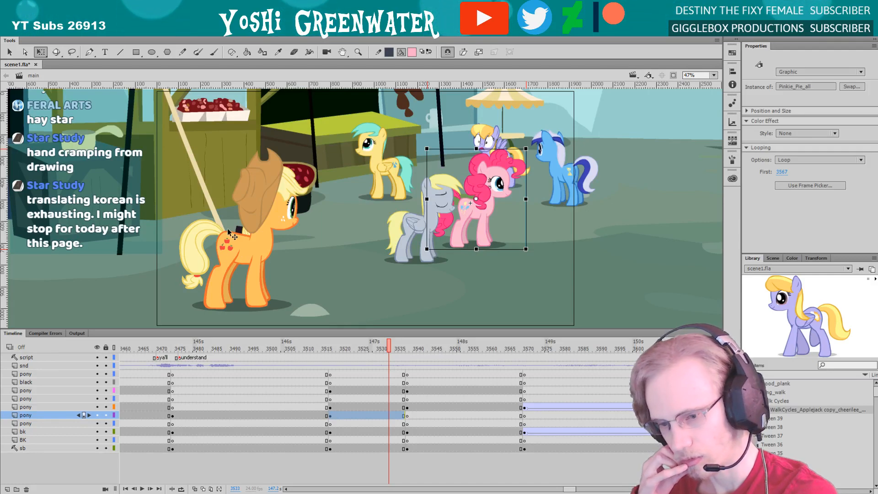
Open the orange pony's symbol, go to frame 22 of its turnaround, and expand the timeline to show all its layers
{"action": "double_click", "coordinate": [258, 231]}
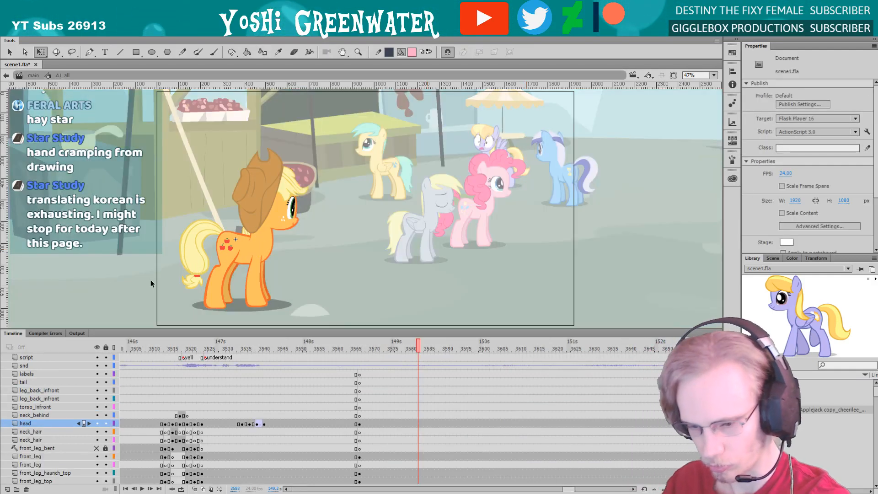
{"action": "left_click_drag", "start_coordinate": [122, 351], "coordinate": [197, 353]}
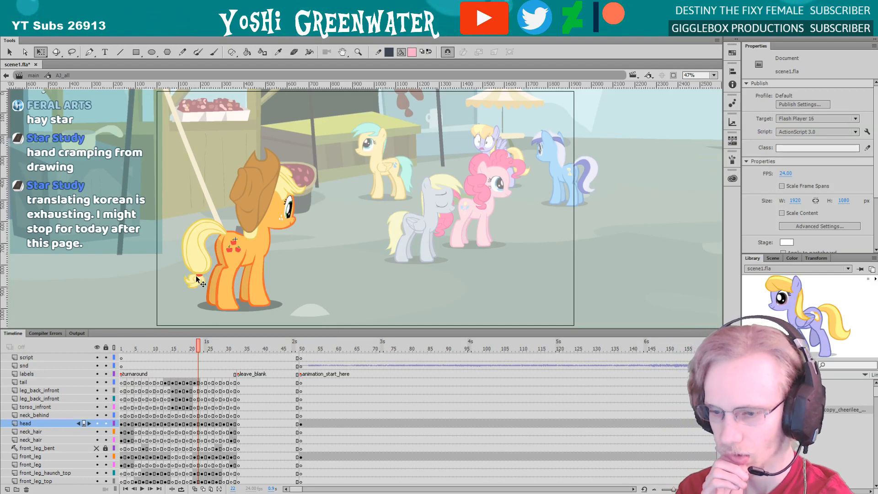
{"action": "left_click_drag", "start_coordinate": [199, 326], "coordinate": [183, 221]}
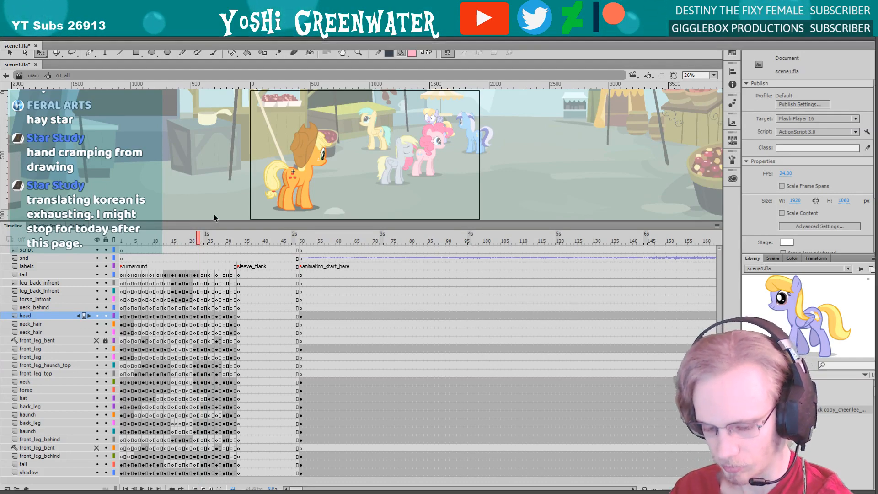
Hide the panels and step through the orange pony's turnaround poses frame by frame
{"action": "key", "text": "F4"}
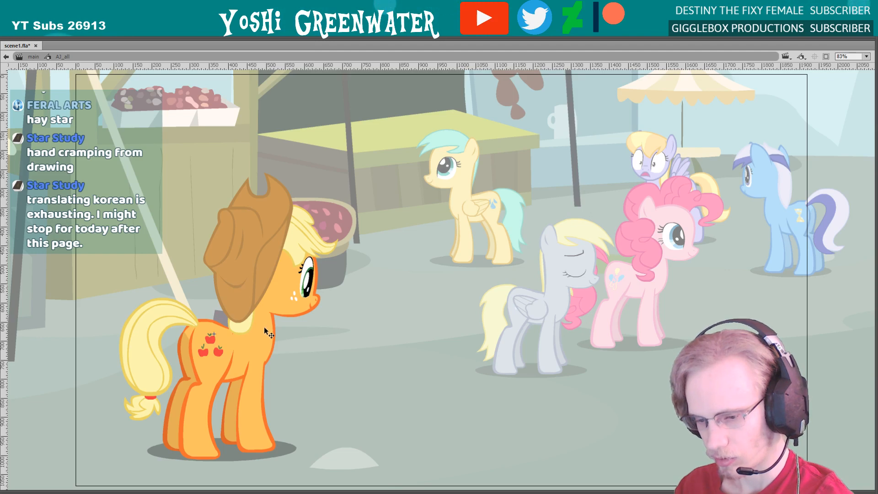
{"action": "key", "text": "period"}
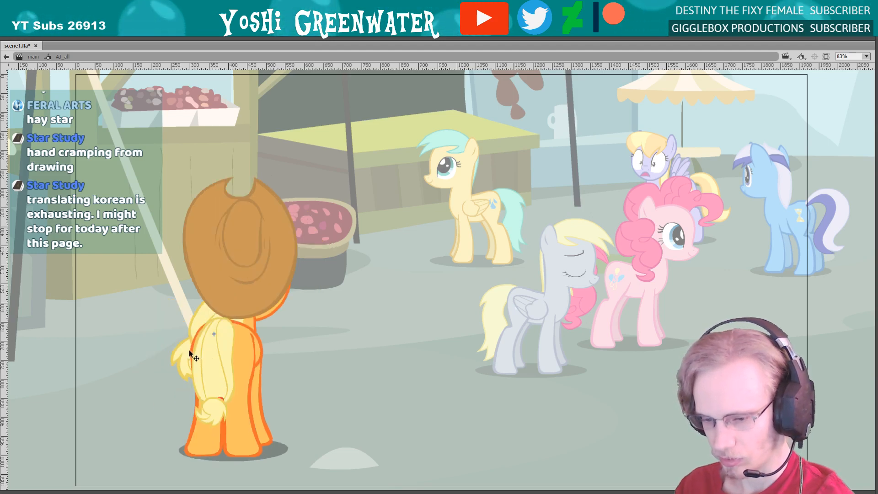
{"action": "key", "text": "period"}
{"action": "key", "text": "period"}
{"action": "key", "text": "period"}
{"action": "key", "text": "period"}
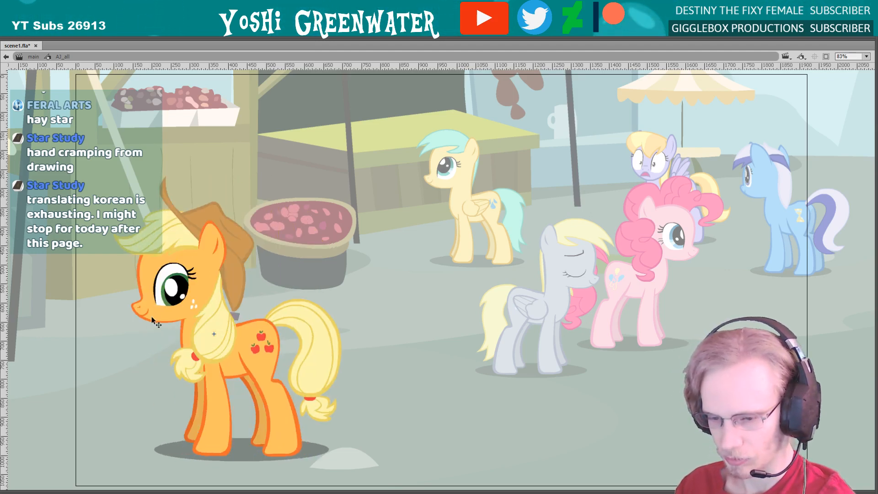
{"action": "key", "text": "period"}
{"action": "key", "text": "period"}
{"action": "key", "text": "period"}
{"action": "key", "text": "period"}
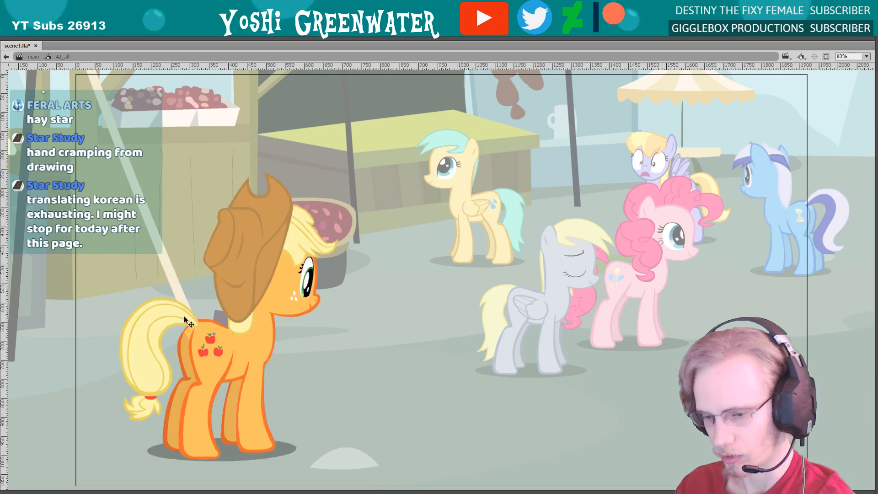
{"action": "key", "text": "period"}
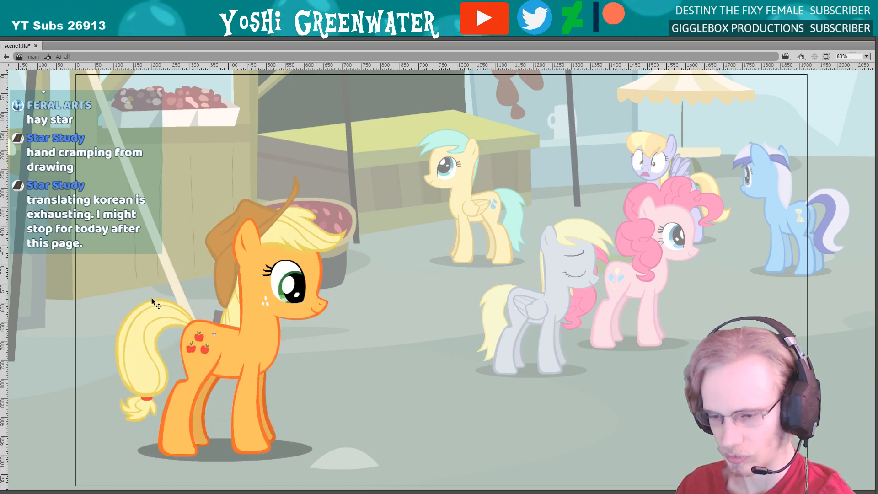
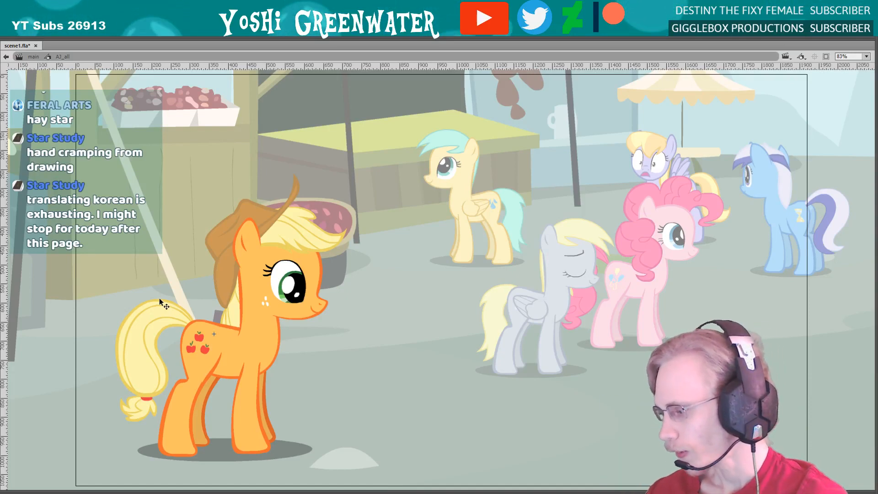
Show the panels again and return from the orange pony's symbol to the main timeline
{"action": "key", "text": "F4"}
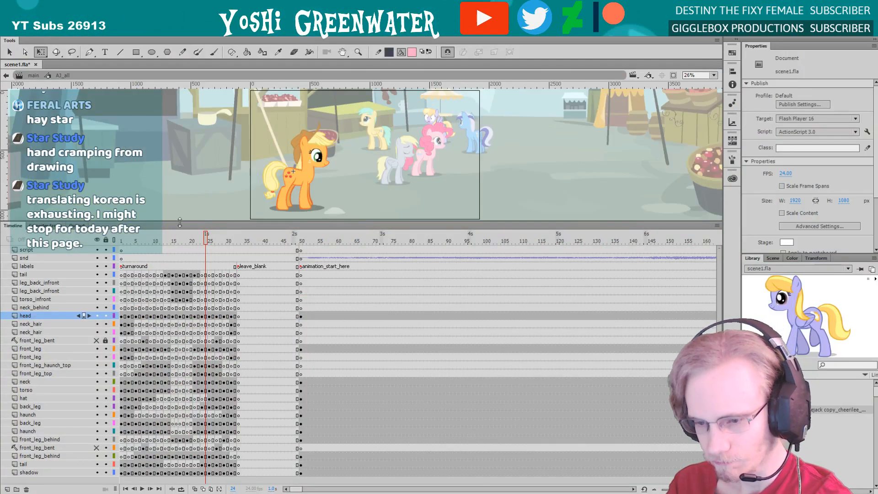
{"action": "left_click", "coordinate": [33, 75]}
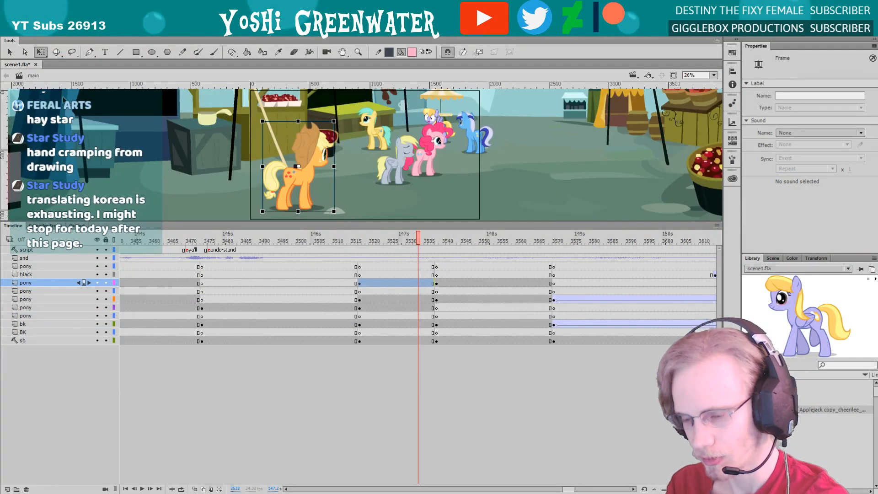
{"action": "left_click_drag", "start_coordinate": [368, 222], "coordinate": [384, 337]}
{"action": "left_click_drag", "start_coordinate": [573, 488], "coordinate": [576, 483]}
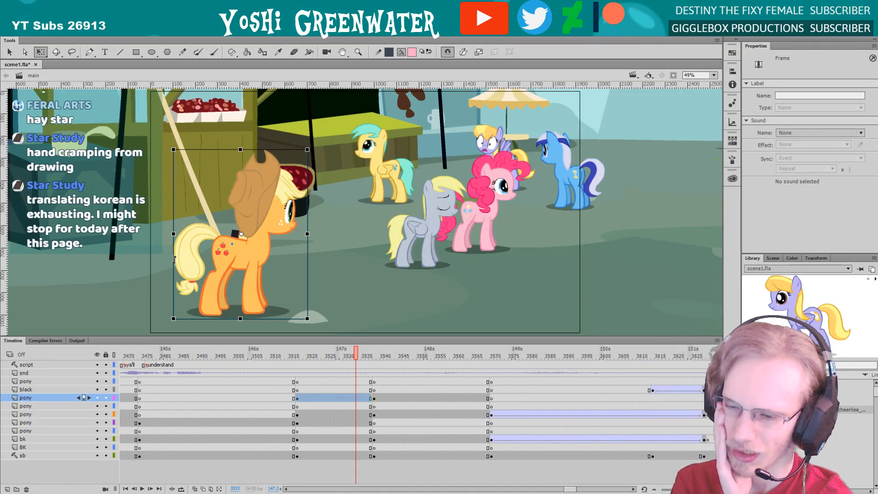
Reopen the orange pony's symbol and remove the surplus frames from frame 3690 onward on all body layers
{"action": "double_click", "coordinate": [194, 254]}
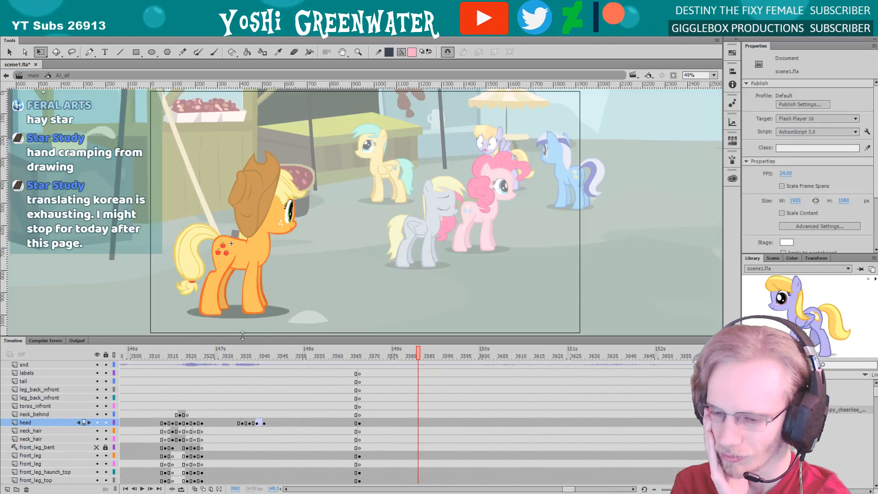
{"action": "left_click_drag", "start_coordinate": [242, 335], "coordinate": [255, 215]}
{"action": "left_click_drag", "start_coordinate": [337, 231], "coordinate": [415, 240]}
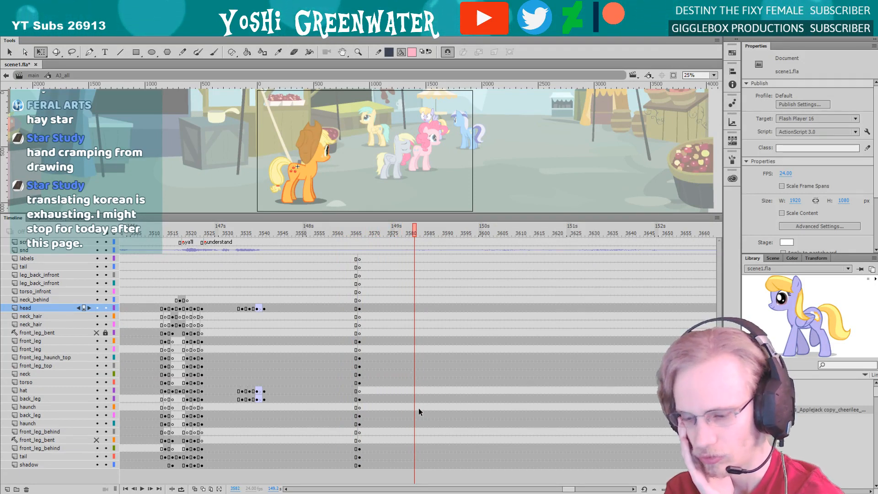
{"action": "left_click_drag", "start_coordinate": [567, 488], "coordinate": [570, 488]}
{"action": "left_click_drag", "start_coordinate": [693, 250], "coordinate": [638, 466]}
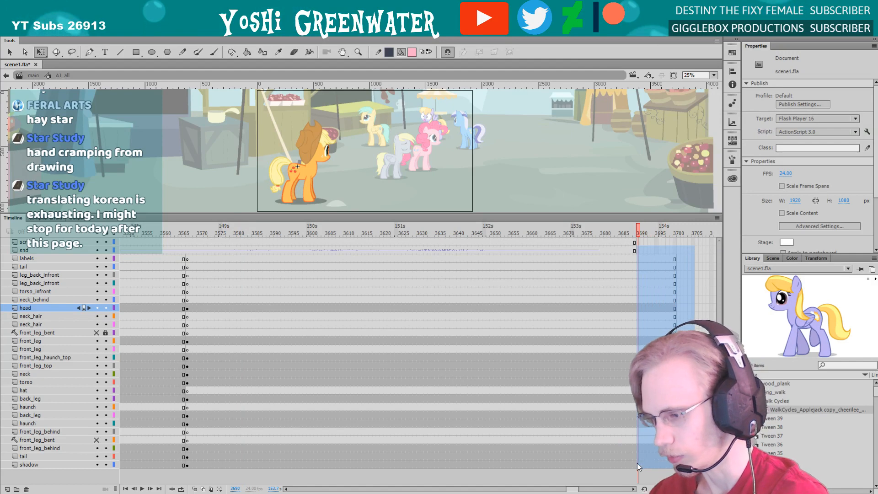
{"action": "right_click", "coordinate": [648, 306]}
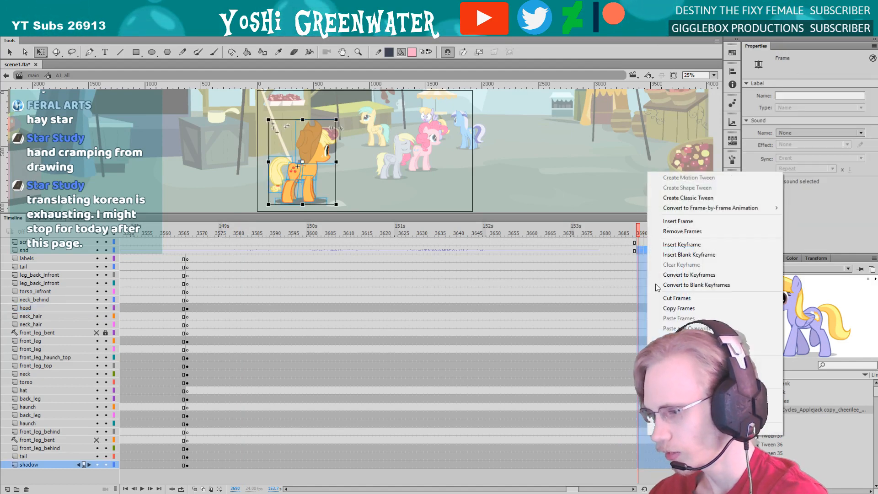
{"action": "left_click", "coordinate": [663, 232]}
Go to frame 3567 in the orange pony's symbol and open its head symbol for editing
{"action": "left_click", "coordinate": [187, 233]}
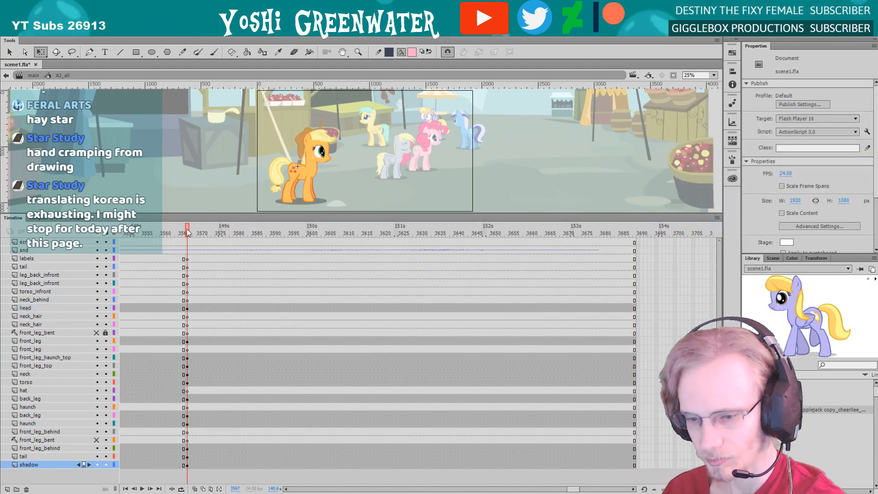
{"action": "left_click_drag", "start_coordinate": [186, 213], "coordinate": [180, 224]}
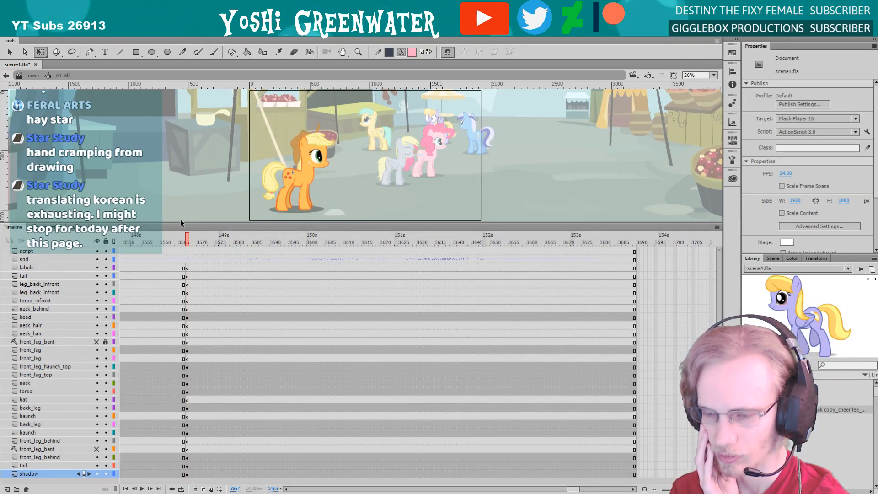
{"action": "key", "text": "z"}
{"action": "left_click_drag", "start_coordinate": [272, 128], "coordinate": [315, 203]}
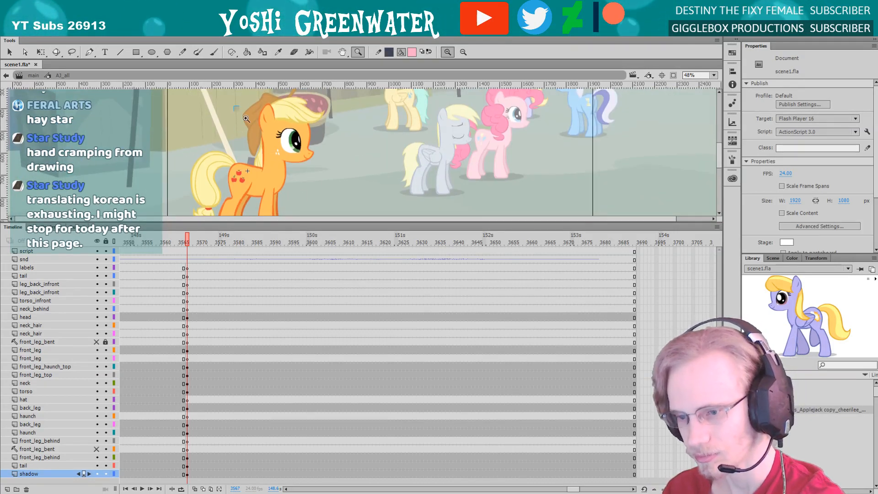
{"action": "left_click_drag", "start_coordinate": [246, 118], "coordinate": [323, 208]}
{"action": "left_click_drag", "start_coordinate": [255, 169], "coordinate": [275, 176]}
{"action": "key", "text": "q"}
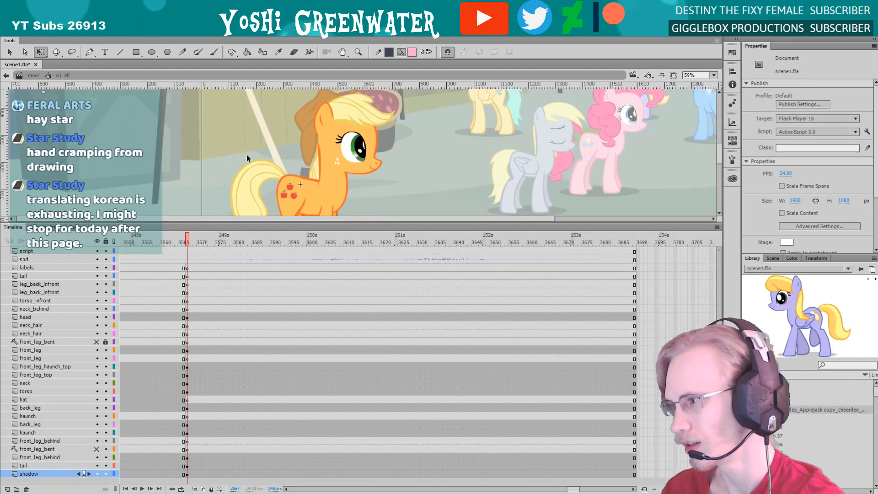
{"action": "left_click", "coordinate": [333, 132]}
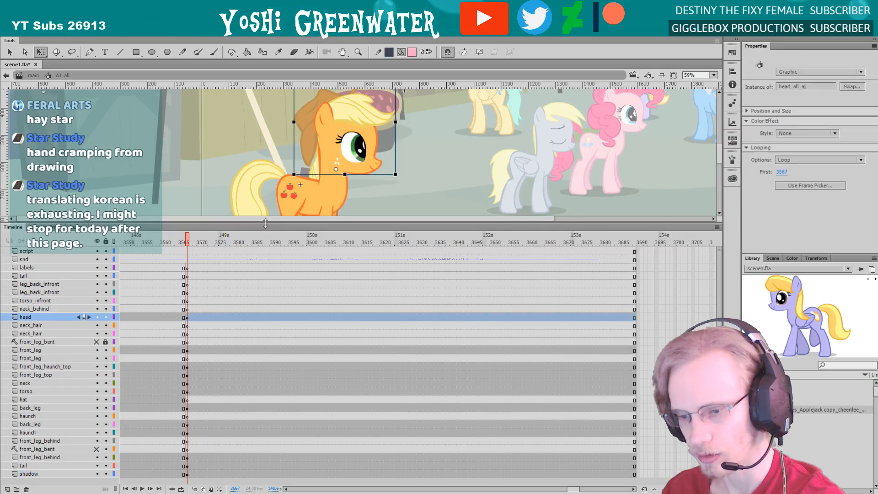
{"action": "left_click_drag", "start_coordinate": [265, 223], "coordinate": [263, 230]}
{"action": "left_click_drag", "start_coordinate": [255, 232], "coordinate": [255, 241]}
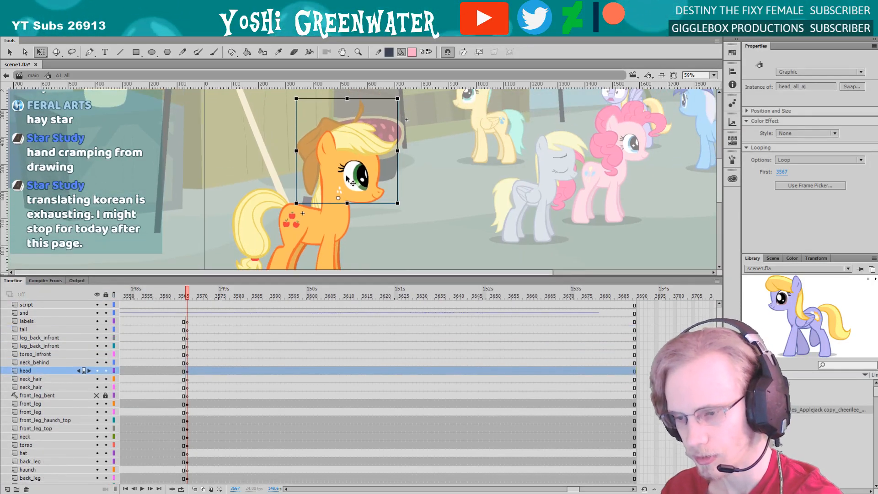
{"action": "double_click", "coordinate": [324, 187]}
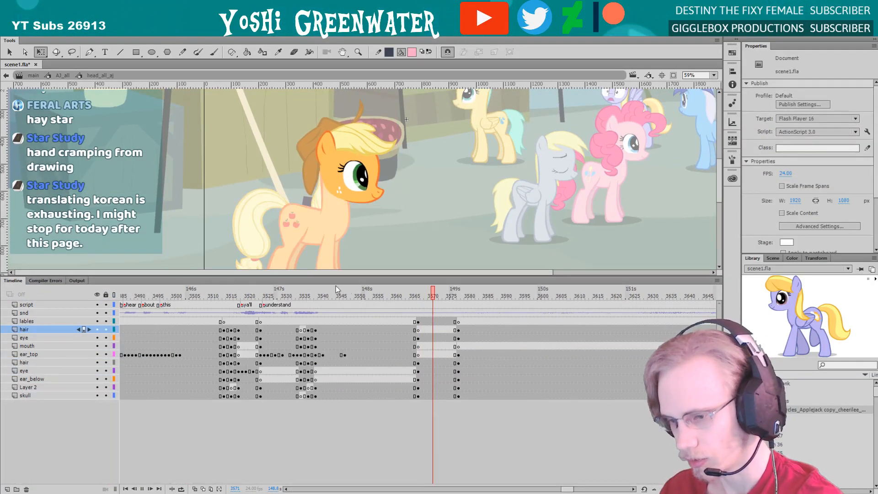
Play the head animation, remove the extra keyframes around frame 3578 on the head's layers, and scrub through the result
{"action": "key", "text": "Return"}
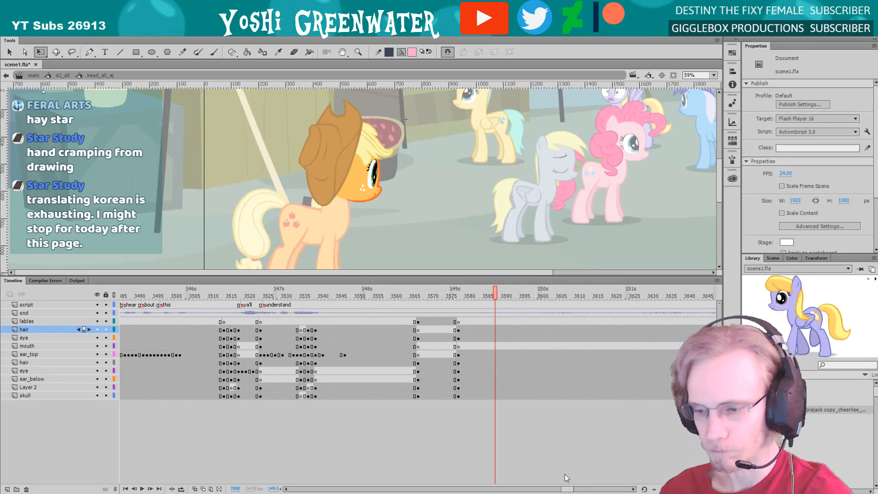
{"action": "left_click_drag", "start_coordinate": [451, 321], "coordinate": [461, 396]}
{"action": "right_click", "coordinate": [459, 385]}
{"action": "left_click", "coordinate": [493, 214]}
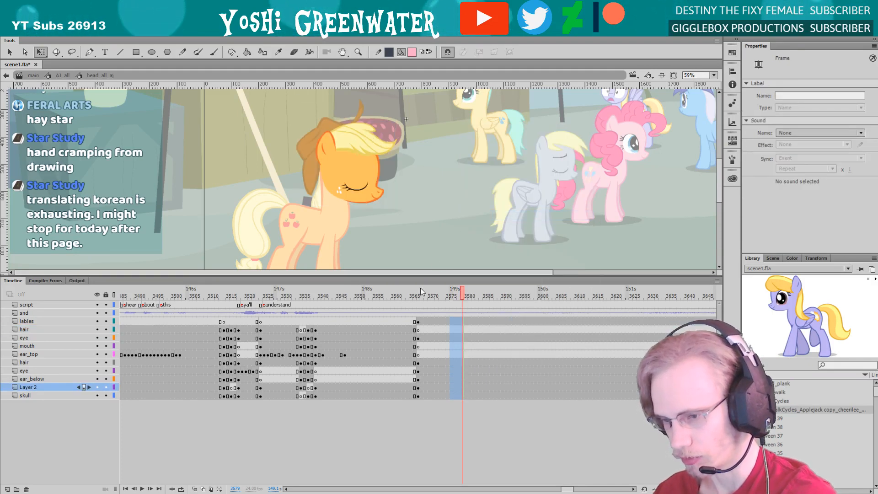
{"action": "left_click_drag", "start_coordinate": [424, 298], "coordinate": [447, 296]}
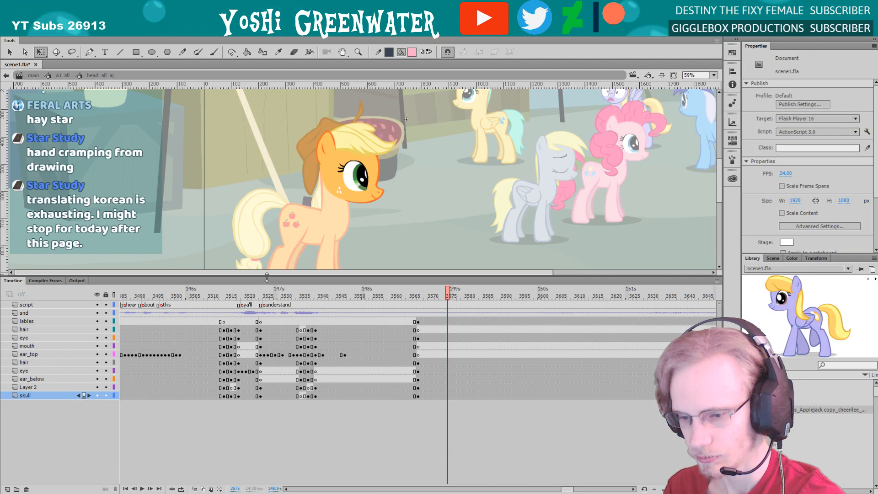
Return to the main timeline, fit the whole shot in view, and scrub to frame 3516
{"action": "left_click_drag", "start_coordinate": [266, 277], "coordinate": [270, 300]}
{"action": "left_click", "coordinate": [34, 75]}
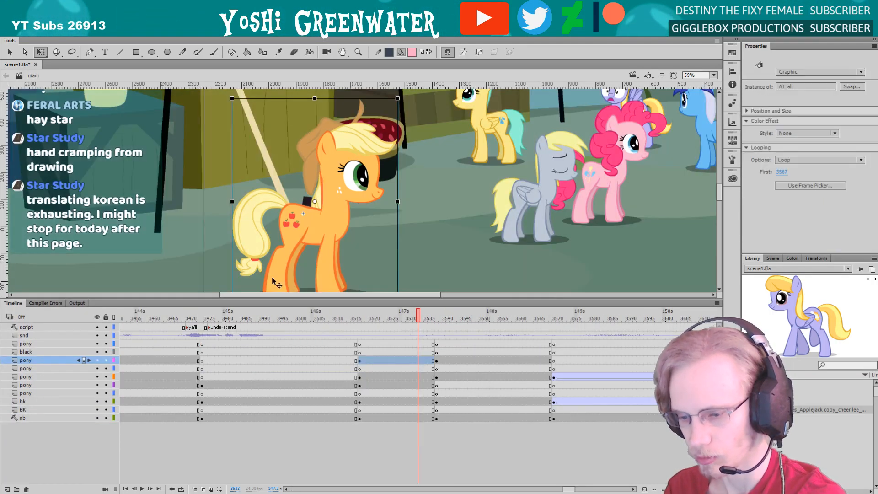
{"action": "left_click", "coordinate": [316, 316]}
{"action": "left_click", "coordinate": [713, 75]}
{"action": "left_click", "coordinate": [697, 94]}
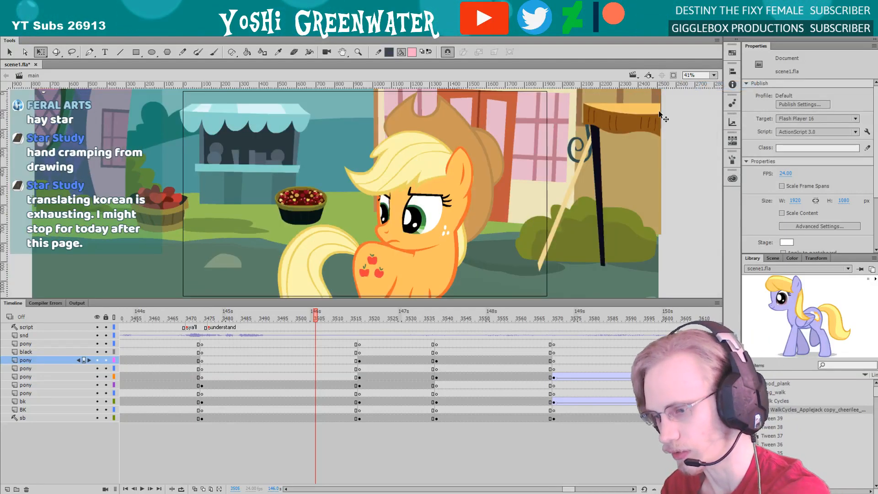
{"action": "left_click_drag", "start_coordinate": [322, 322], "coordinate": [357, 325]}
{"action": "left_click", "coordinate": [98, 418], "text": "alt"}
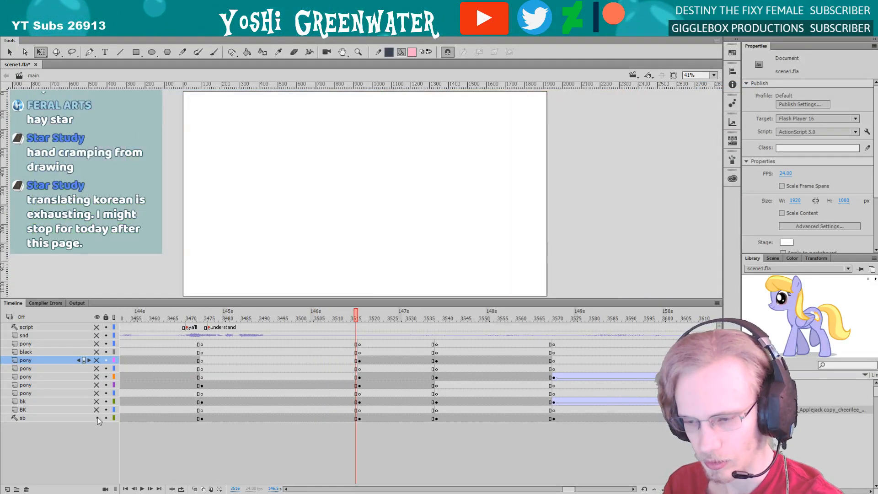
{"action": "left_click", "coordinate": [98, 318]}
{"action": "left_click", "coordinate": [98, 318]}
Compare frames 3516 and 3517 across the cut to the group shot and step on through frame 3524
{"action": "left_click", "coordinate": [361, 318]}
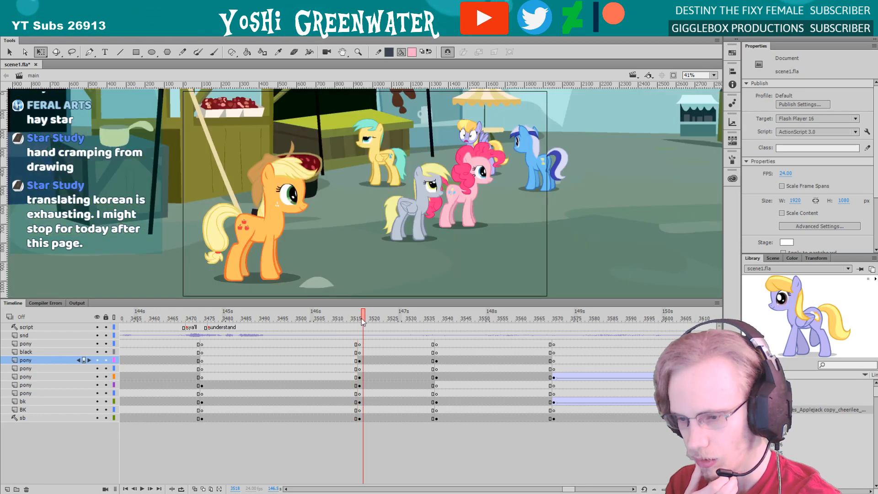
{"action": "left_click_drag", "start_coordinate": [361, 318], "coordinate": [350, 316]}
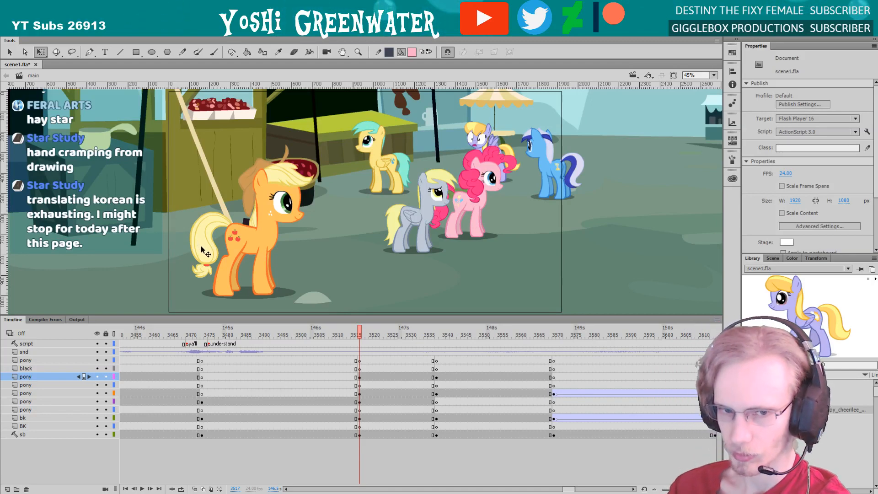
{"action": "key", "text": "comma"}
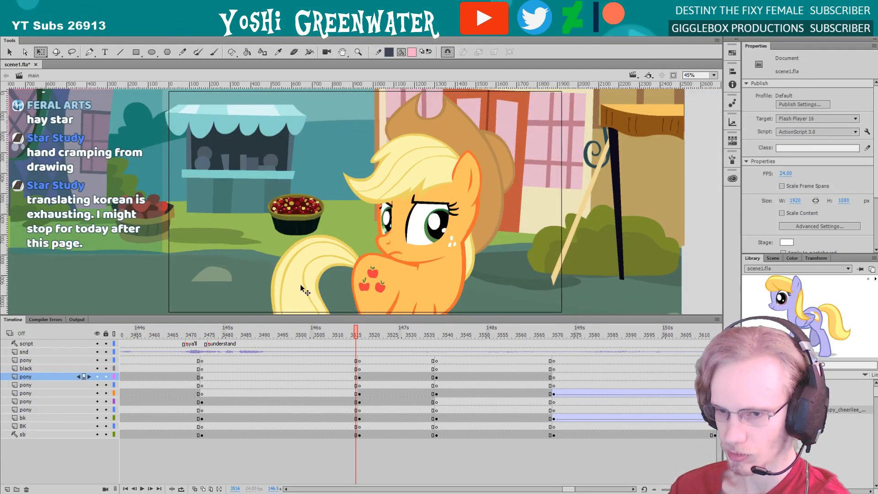
{"action": "key", "text": "period"}
{"action": "key", "text": "comma"}
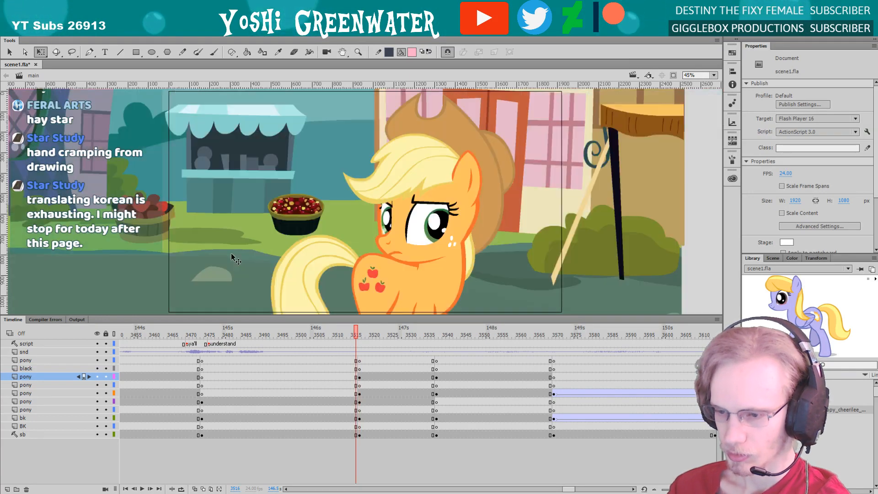
{"action": "key", "text": "period"}
{"action": "key", "text": "period"}
{"action": "key", "text": "period"}
{"action": "key", "text": "period"}
{"action": "key", "text": "period"}
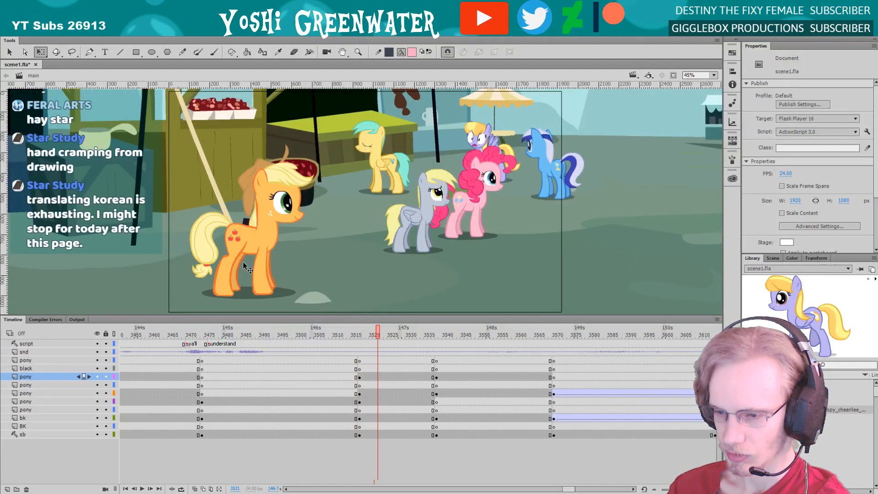
{"action": "key", "text": "period"}
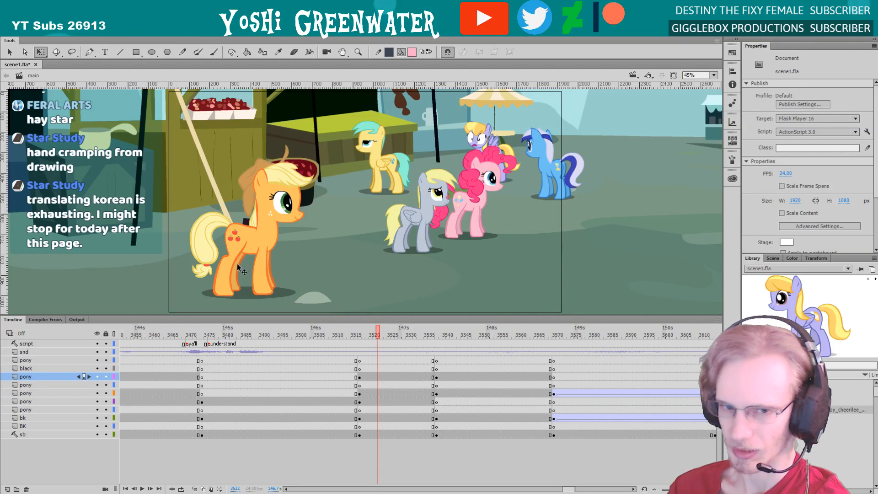
{"action": "left_click_drag", "start_coordinate": [220, 315], "coordinate": [221, 322]}
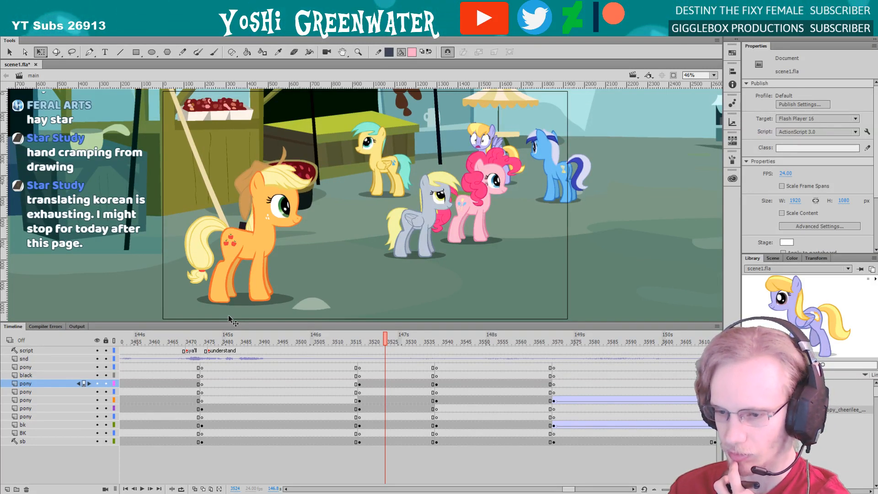
Open the lavender pony's walk cycle symbol from the library and play its walk animation
{"action": "double_click", "coordinate": [796, 317]}
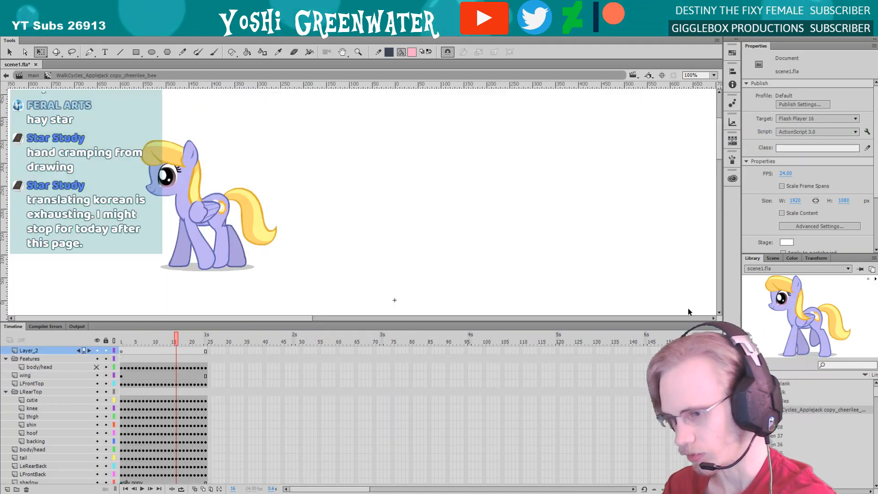
{"action": "left_click_drag", "start_coordinate": [178, 227], "coordinate": [149, 131]}
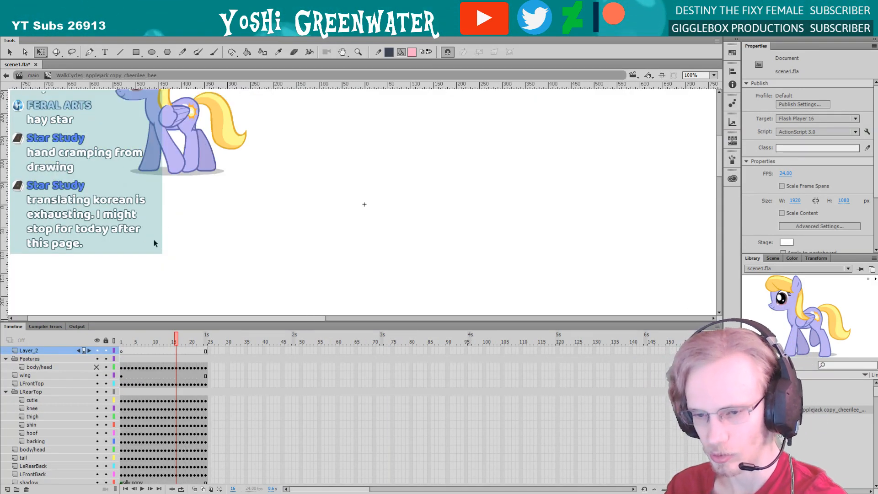
{"action": "scroll", "coordinate": [704, 155], "scroll_direction": "up", "scroll_amount": 3}
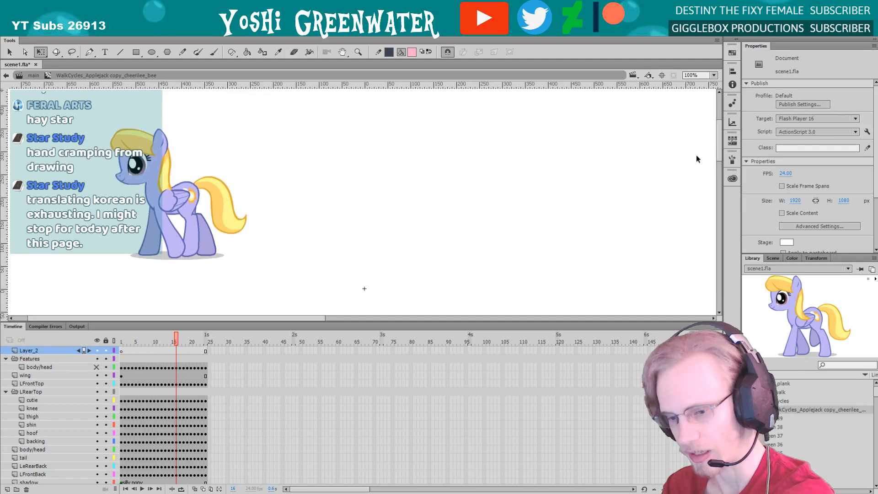
{"action": "left_click_drag", "start_coordinate": [147, 319], "coordinate": [80, 317]}
{"action": "key", "text": "Return"}
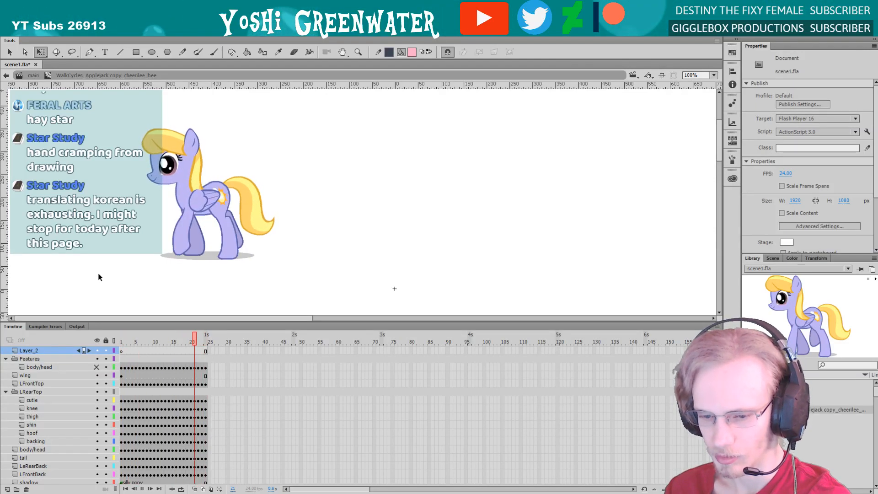
{"action": "key", "text": "Return"}
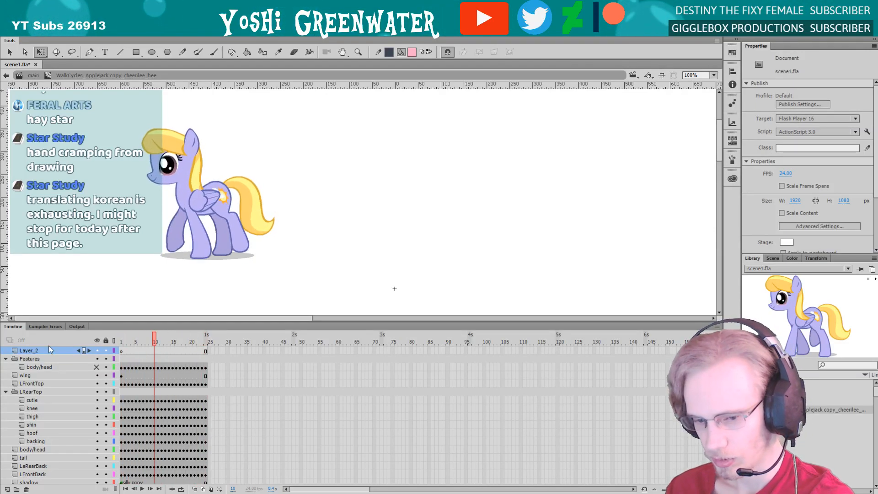
Delete Layer_2 from the lavender pony's walk cycle symbol and replay the walk
{"action": "left_click", "coordinate": [26, 489]}
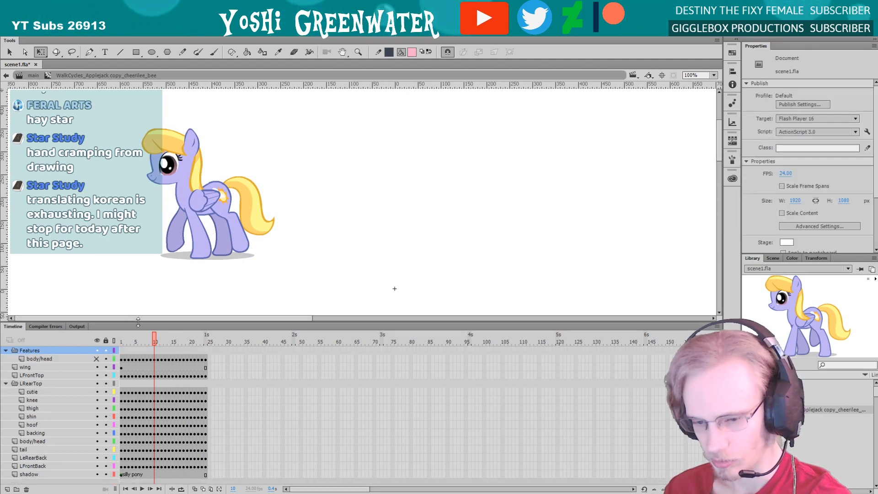
{"action": "mouse_move", "coordinate": [138, 323]}
{"action": "left_mouse_down"}
{"action": "mouse_move", "coordinate": [139, 303]}
{"action": "mouse_move", "coordinate": [138, 319]}
{"action": "left_mouse_up"}
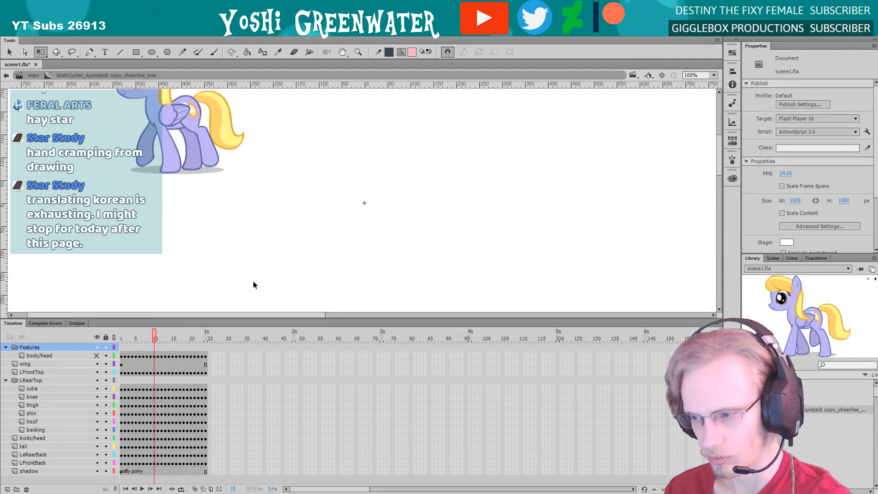
{"action": "left_click_drag", "start_coordinate": [719, 158], "coordinate": [719, 143]}
{"action": "key", "text": "Return"}
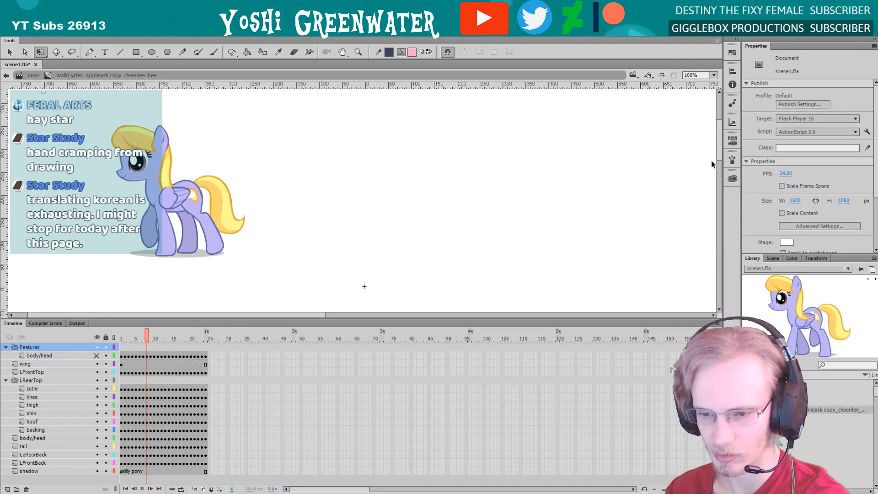
Return to the main timeline, scale the orange pony in the group shot down slightly, and shift it left
{"action": "key", "text": "Return"}
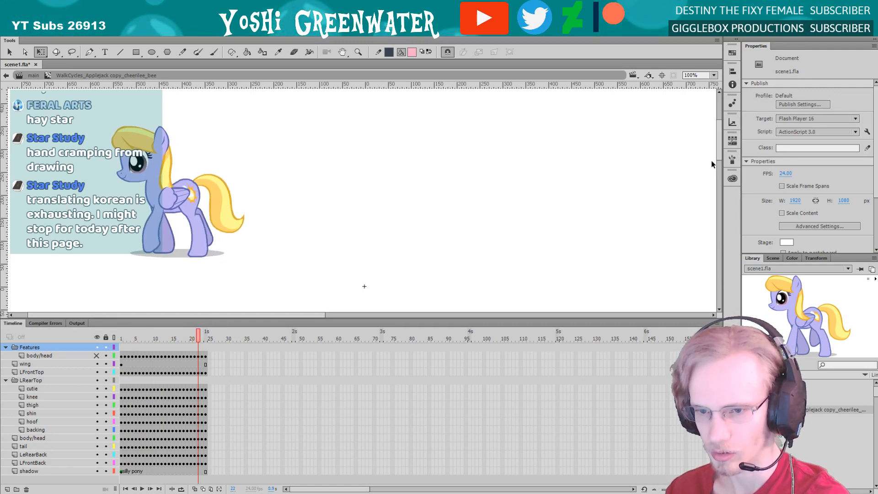
{"action": "left_click", "coordinate": [29, 75]}
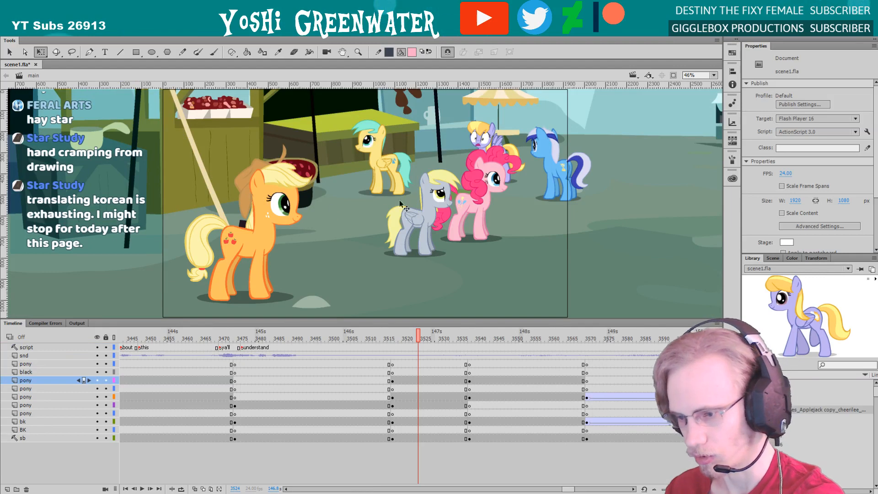
{"action": "left_click", "coordinate": [245, 242]}
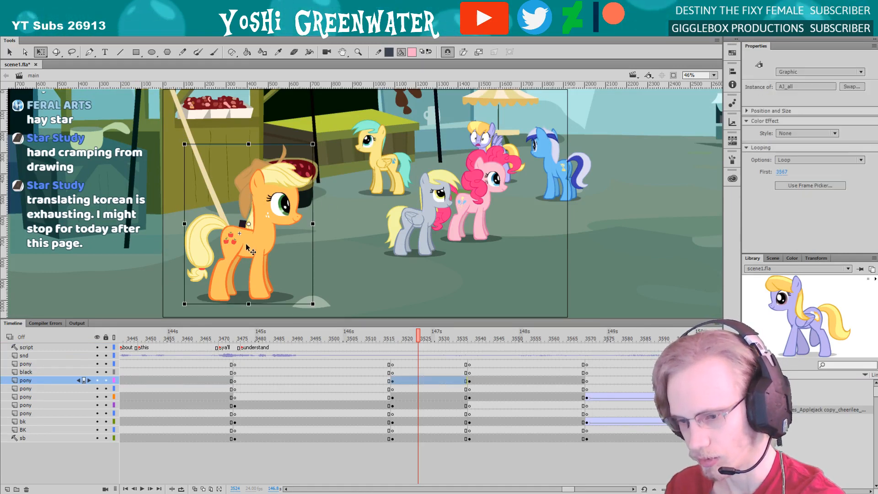
{"action": "key", "text": "F4"}
{"action": "left_click_drag", "start_coordinate": [347, 172], "coordinate": [337, 183]}
{"action": "left_click_drag", "start_coordinate": [282, 252], "coordinate": [268, 259]}
{"action": "left_click_drag", "start_coordinate": [323, 195], "coordinate": [319, 199]}
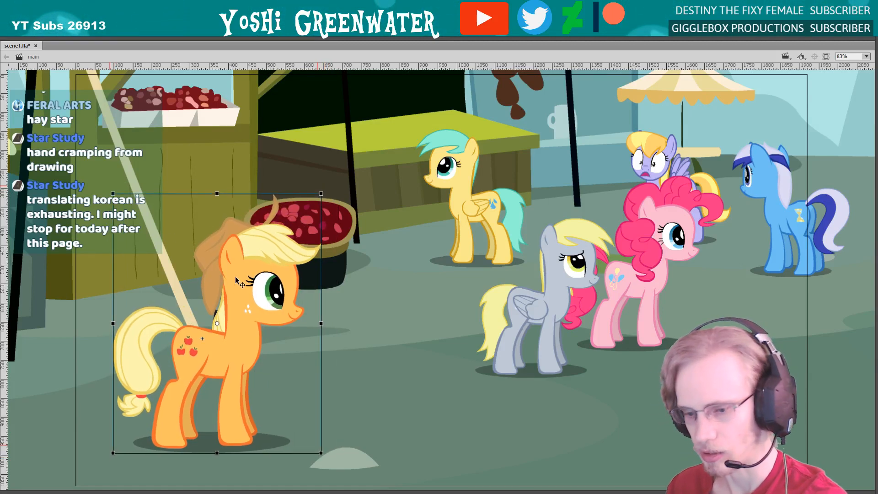
{"action": "key", "text": "shift+Left"}
{"action": "key", "text": "F4"}
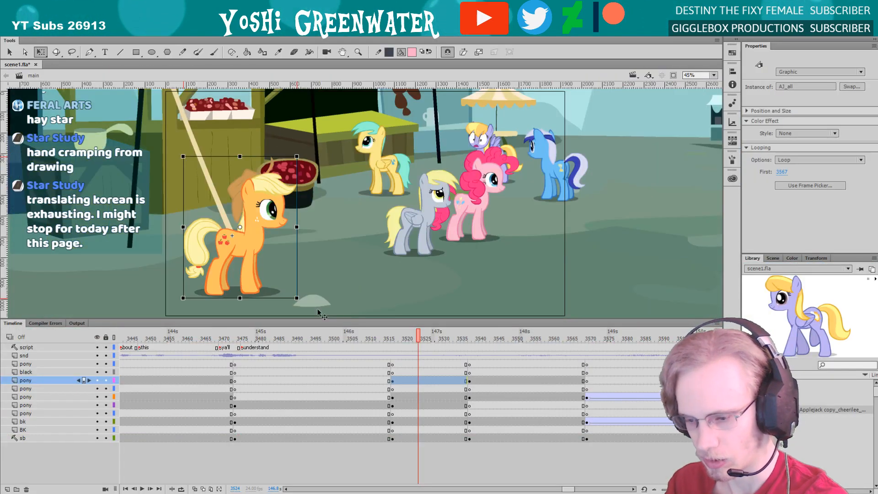
{"action": "left_click_drag", "start_coordinate": [410, 316], "coordinate": [410, 327]}
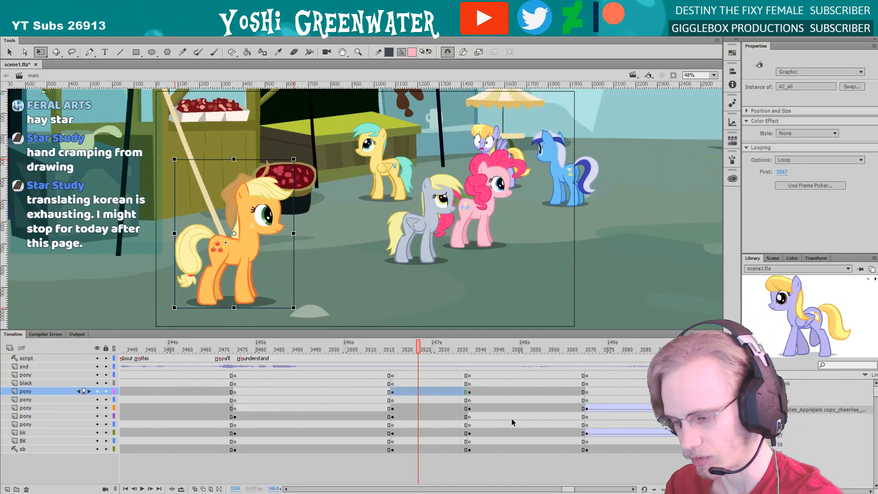
{"action": "left_click_drag", "start_coordinate": [570, 490], "coordinate": [572, 490]}
{"action": "left_click", "coordinate": [570, 479]}
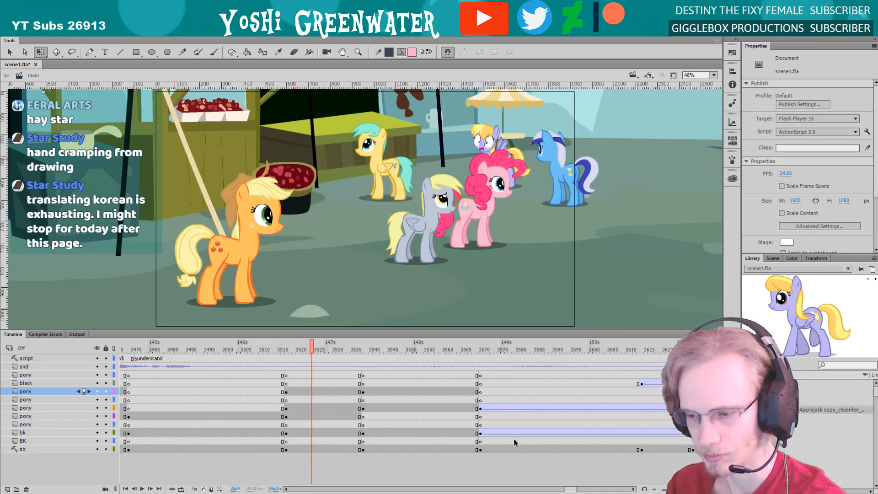
{"action": "left_click_drag", "start_coordinate": [251, 330], "coordinate": [253, 335]}
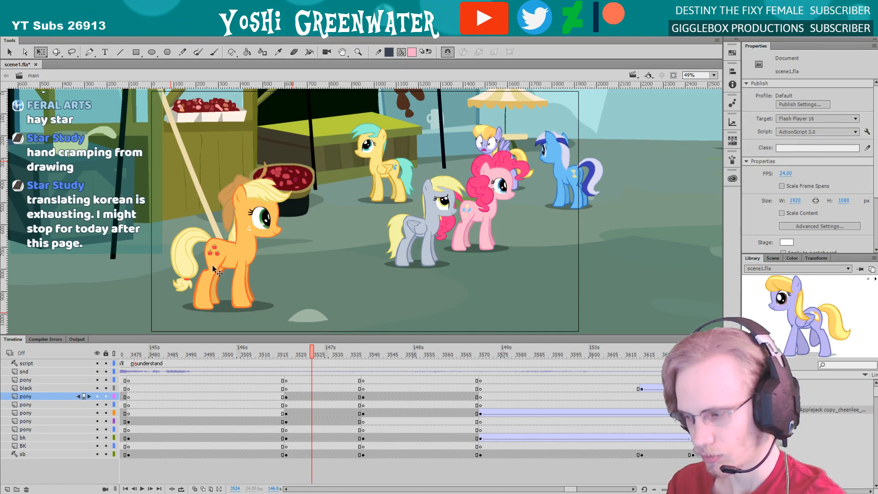
{"action": "left_click_drag", "start_coordinate": [277, 335], "coordinate": [277, 341]}
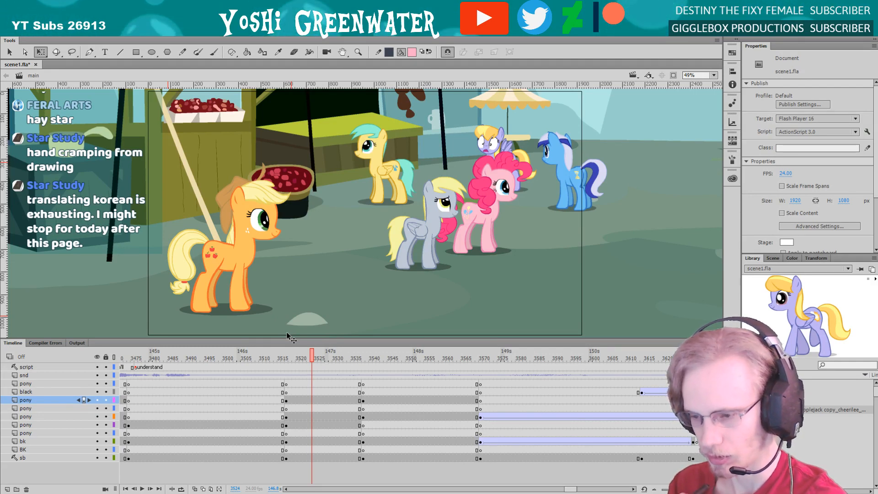
{"action": "left_click", "coordinate": [413, 228]}
{"action": "left_click_drag", "start_coordinate": [413, 227], "coordinate": [413, 226]}
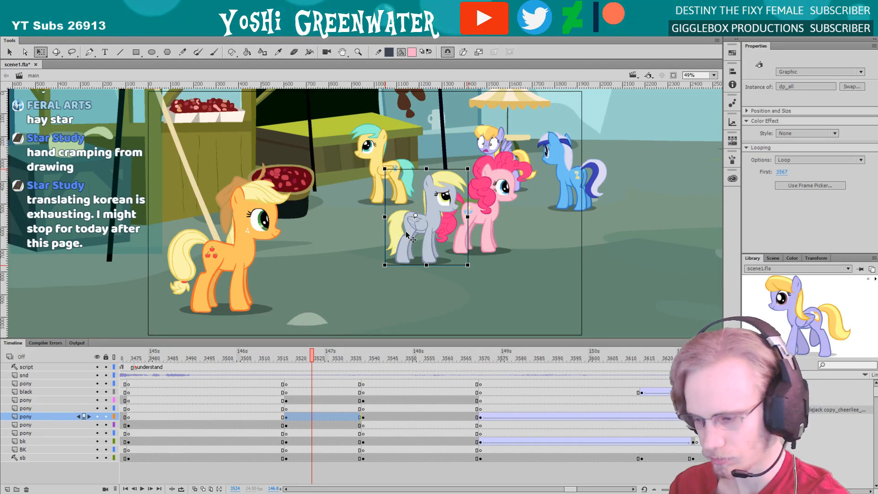
Move the market_bk_stands background slightly to the right on the bk layer's keyframe at frame 3628
{"action": "left_click_drag", "start_coordinate": [571, 489], "coordinate": [572, 490]}
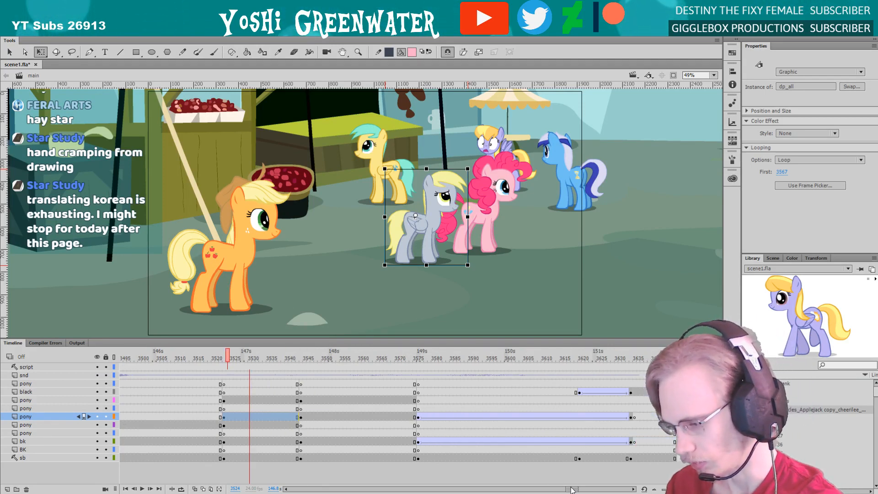
{"action": "left_click", "coordinate": [330, 358]}
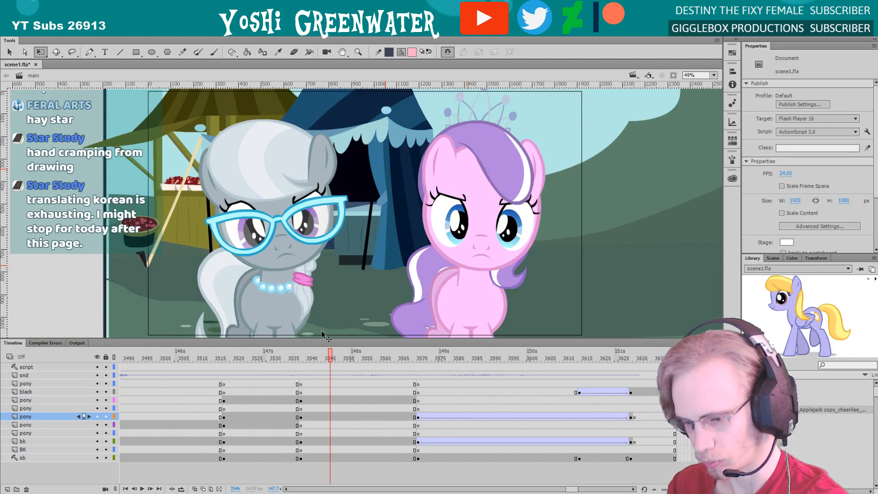
{"action": "left_click_drag", "start_coordinate": [335, 361], "coordinate": [631, 443]}
{"action": "left_click", "coordinate": [631, 442]}
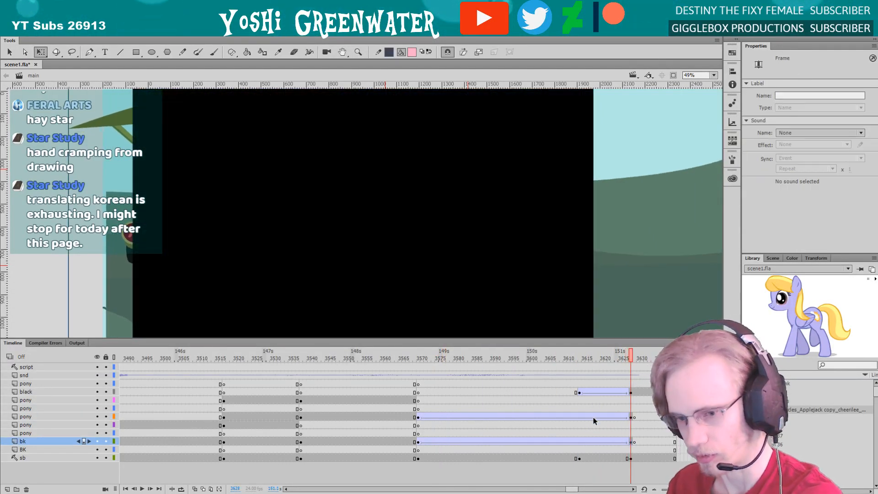
{"action": "left_click", "coordinate": [117, 265]}
{"action": "left_click_drag", "start_coordinate": [118, 271], "coordinate": [121, 270]}
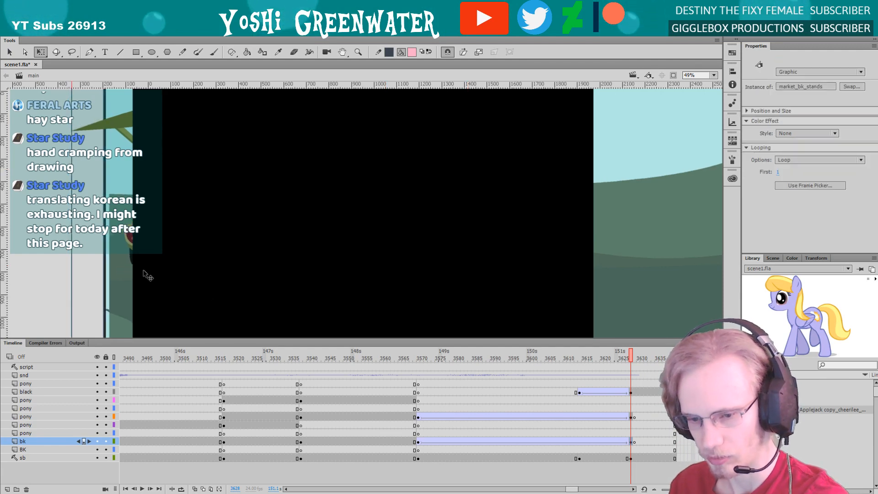
Play the pink pony's close-up from frame 3570 to check the background pan, and go back to frame 3517
{"action": "left_click", "coordinate": [417, 361]}
{"action": "key", "text": "Return"}
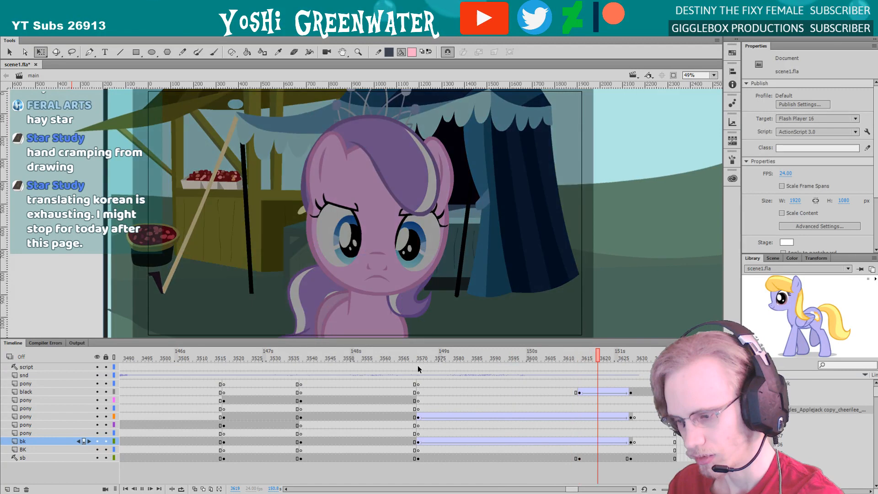
{"action": "key", "text": "Return"}
{"action": "left_click", "coordinate": [224, 358]}
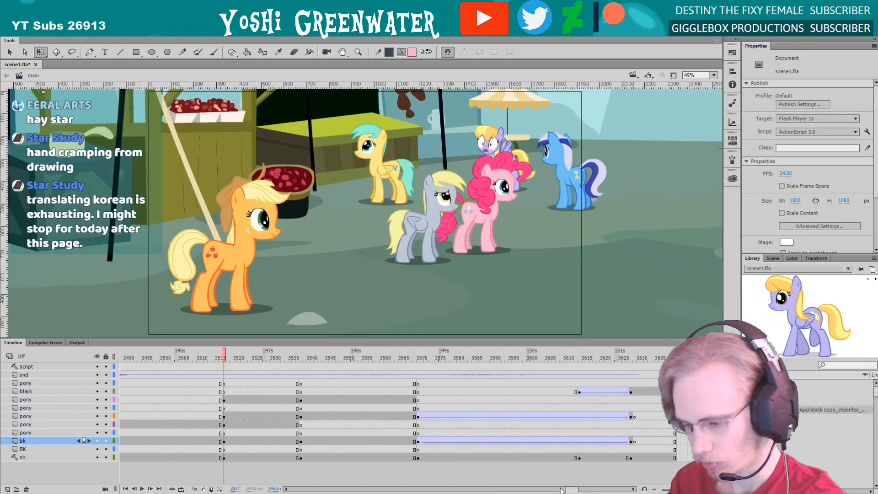
{"action": "left_click_drag", "start_coordinate": [574, 488], "coordinate": [572, 488]}
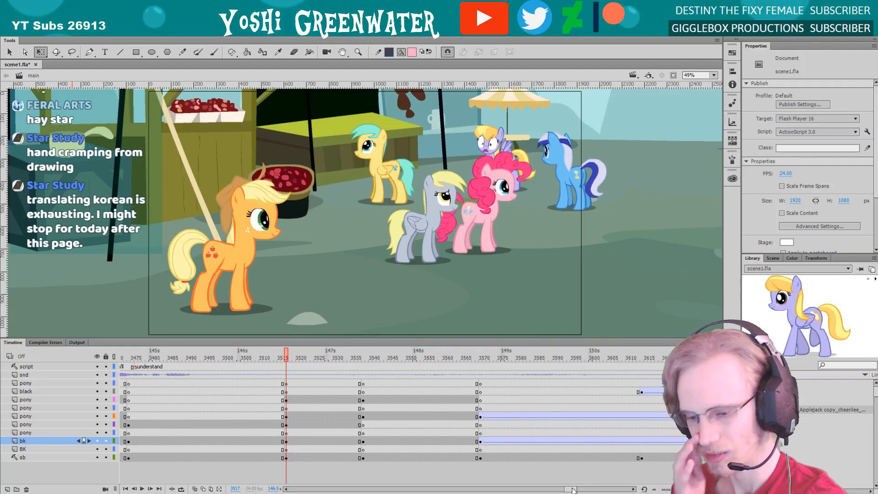
Open the orange pony's symbol from frame 3517, look over its layers, and return to the main timeline
{"action": "left_click", "coordinate": [218, 265]}
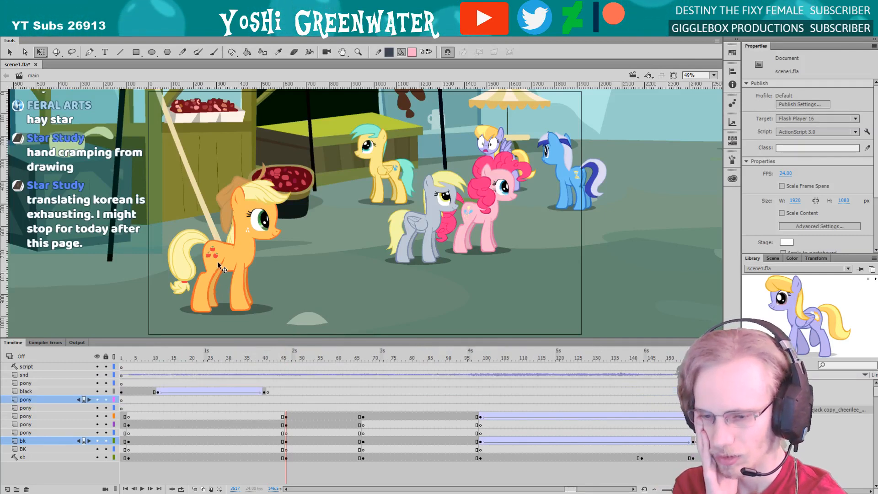
{"action": "double_click", "coordinate": [217, 265]}
{"action": "left_click_drag", "start_coordinate": [236, 339], "coordinate": [221, 221]}
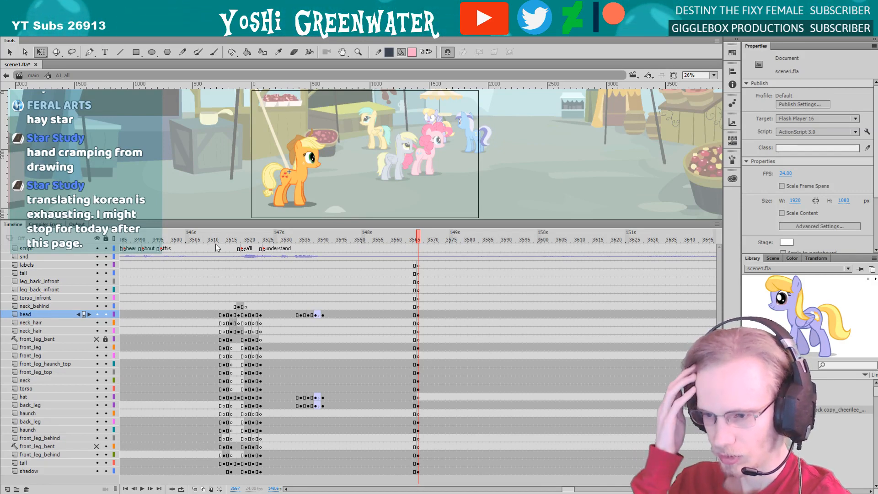
{"action": "double_click", "coordinate": [69, 109]}
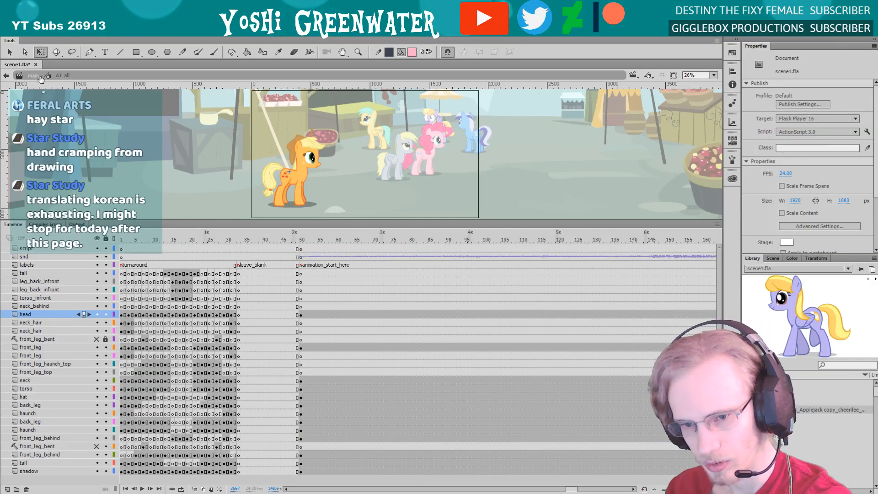
Play through the group shot on the main timeline and review it from frame 3517
{"action": "key", "text": "Return"}
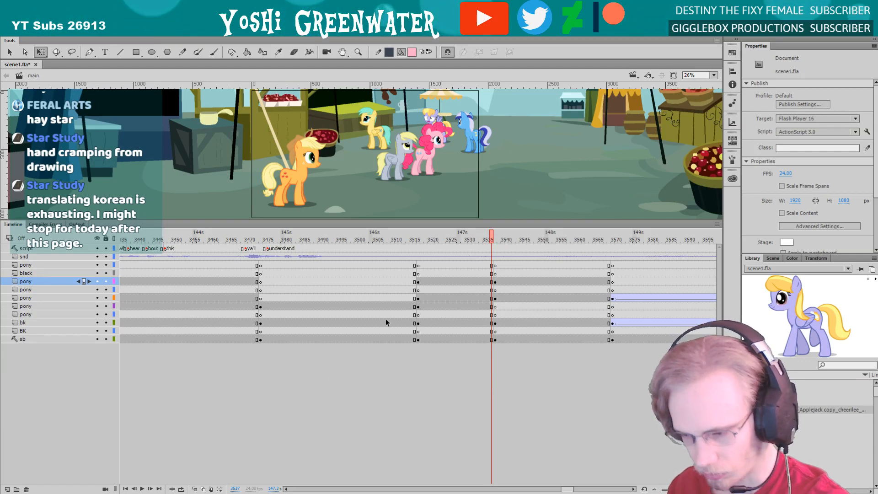
{"action": "left_click", "coordinate": [418, 241]}
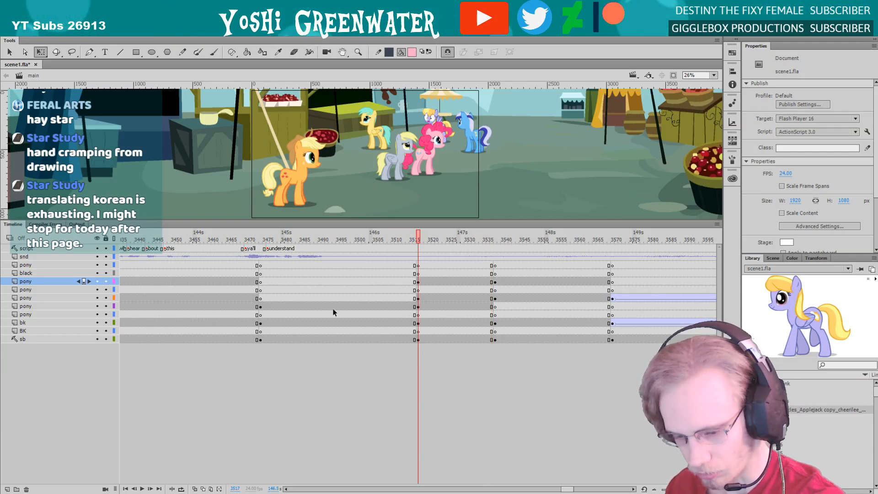
{"action": "left_click_drag", "start_coordinate": [236, 230], "coordinate": [232, 310]}
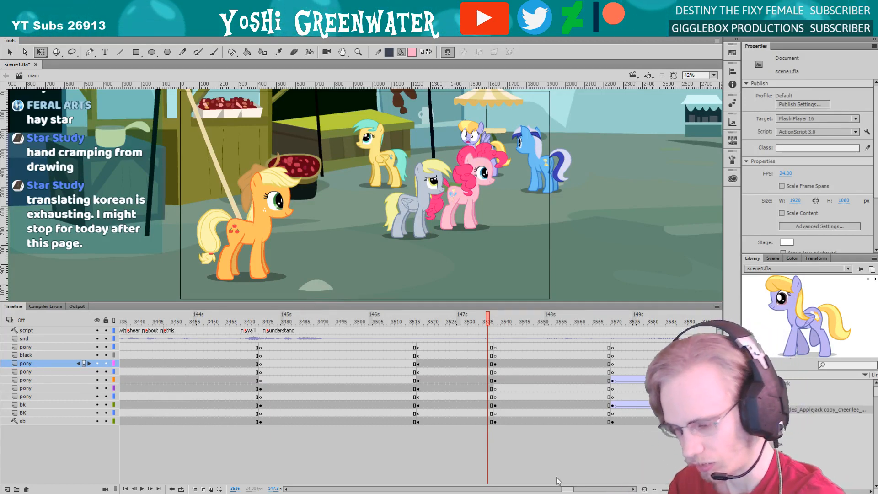
{"action": "left_click_drag", "start_coordinate": [566, 489], "coordinate": [568, 489]}
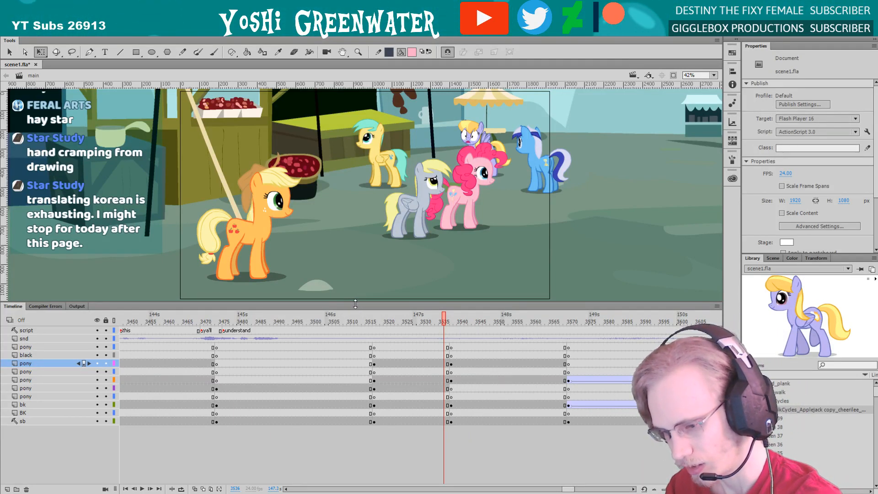
{"action": "left_click_drag", "start_coordinate": [355, 304], "coordinate": [356, 309]}
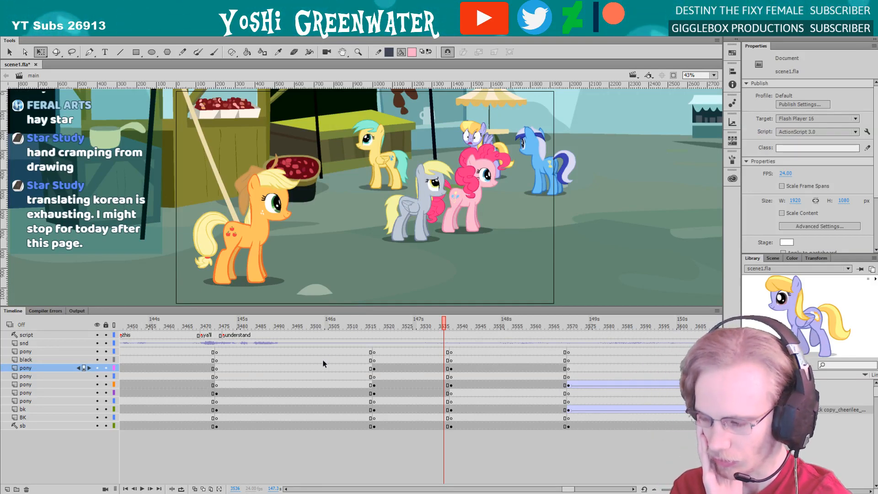
Open the orange pony's symbol and compare its head and body poses between frames 3564 and 3567
{"action": "double_click", "coordinate": [221, 270]}
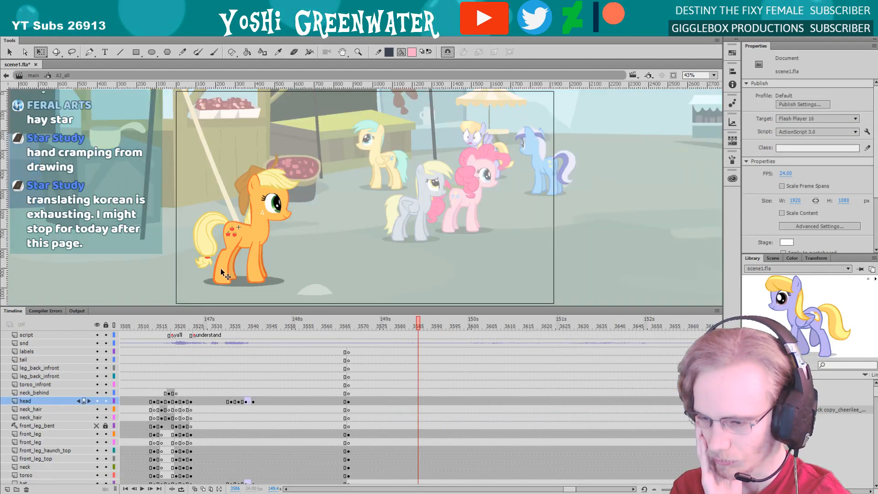
{"action": "left_click_drag", "start_coordinate": [307, 308], "coordinate": [312, 213]}
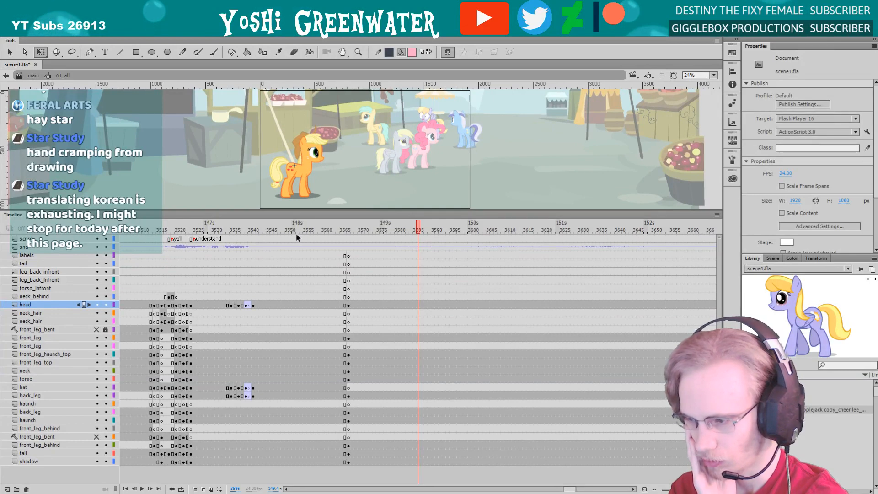
{"action": "left_click", "coordinate": [337, 229]}
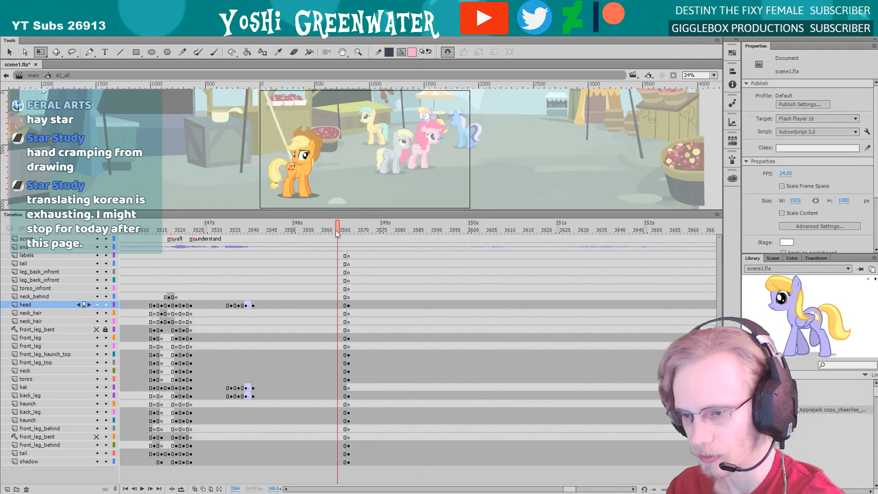
{"action": "left_click_drag", "start_coordinate": [284, 233], "coordinate": [341, 233]}
{"action": "key", "text": "period"}
{"action": "key", "text": "period"}
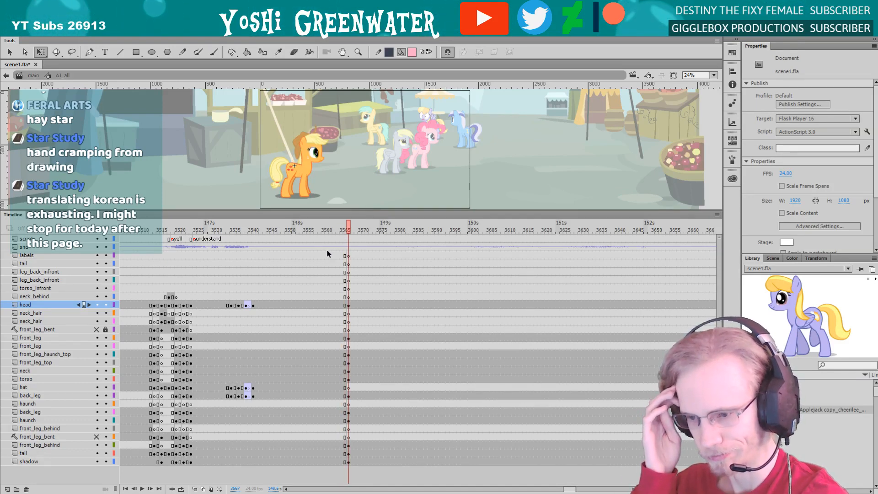
{"action": "left_click", "coordinate": [341, 230]}
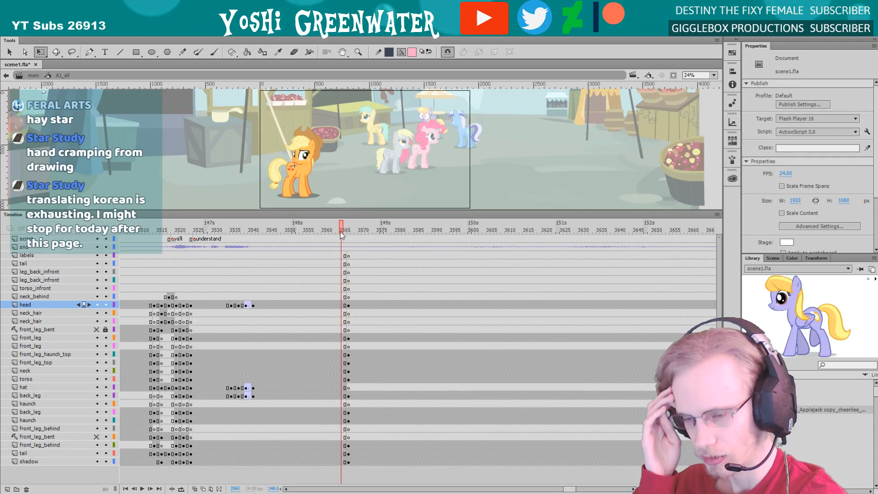
{"action": "left_click_drag", "start_coordinate": [342, 228], "coordinate": [345, 228]}
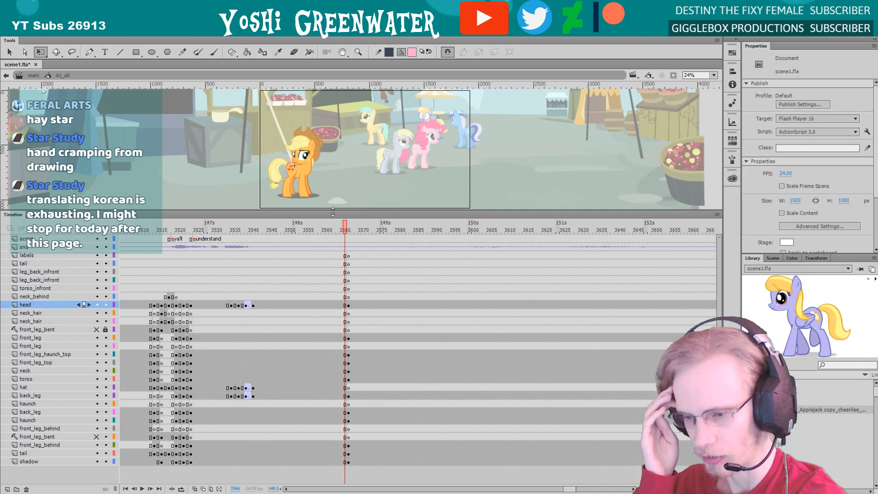
{"action": "double_click", "coordinate": [333, 212]}
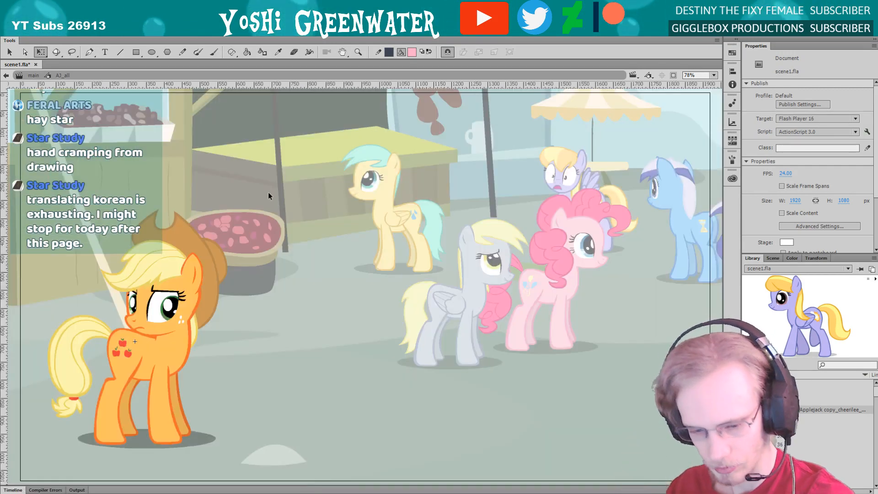
{"action": "left_click", "coordinate": [7, 490]}
{"action": "left_click_drag", "start_coordinate": [331, 212], "coordinate": [331, 213]}
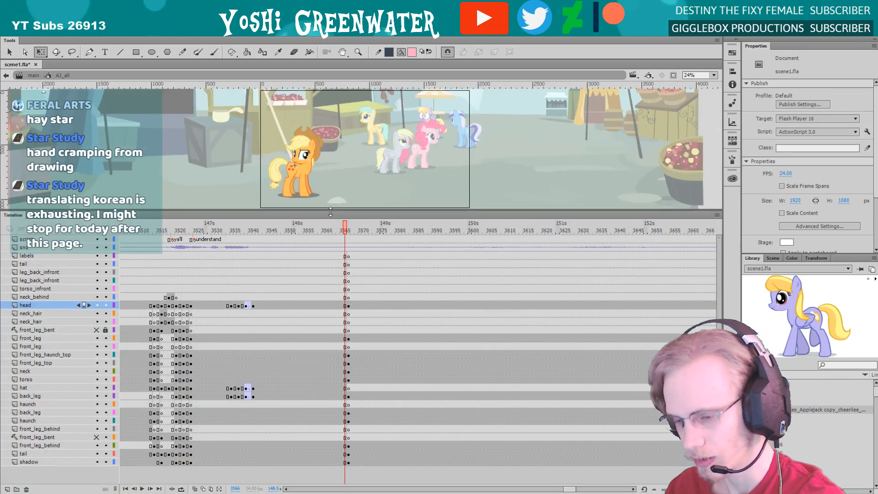
Return to the main timeline, go to the group shot's last frame, and reopen the orange pony's symbol there
{"action": "double_click", "coordinate": [205, 171]}
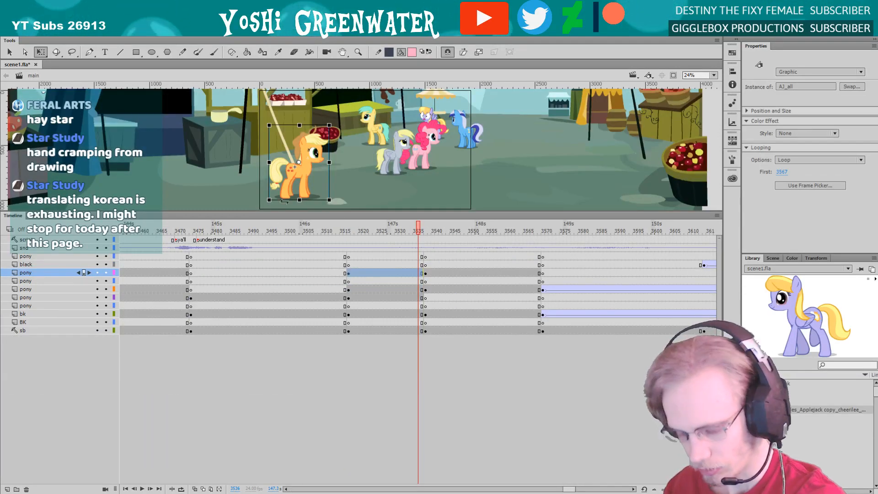
{"action": "left_click", "coordinate": [421, 229]}
{"action": "double_click", "coordinate": [292, 180]}
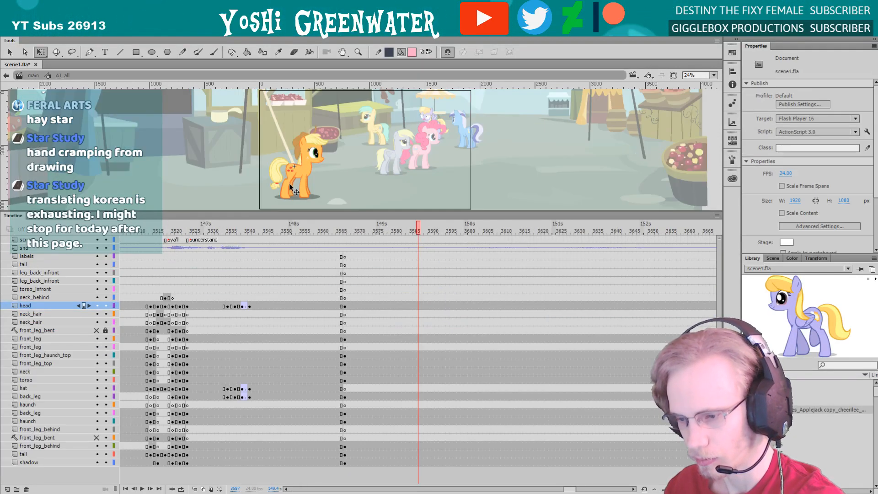
Insert a blank keyframe at frame 3588 on the script layer and label it "cut"
{"action": "left_click", "coordinate": [419, 240]}
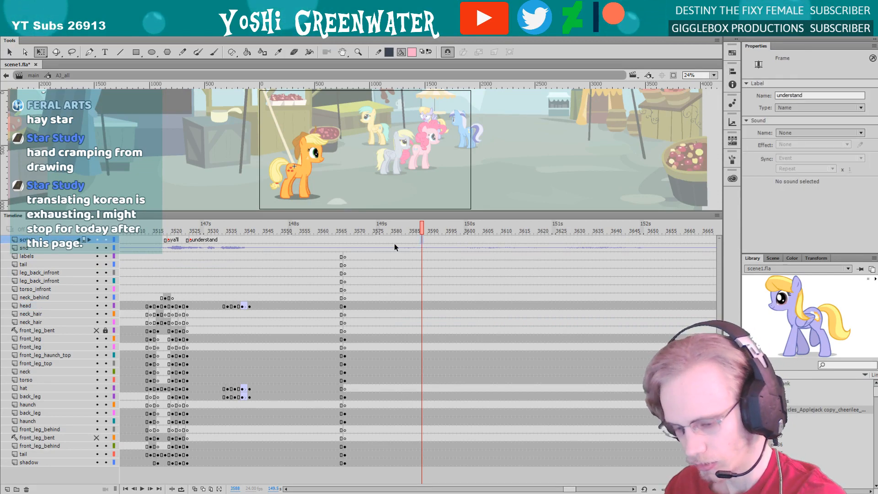
{"action": "key", "text": "F7"}
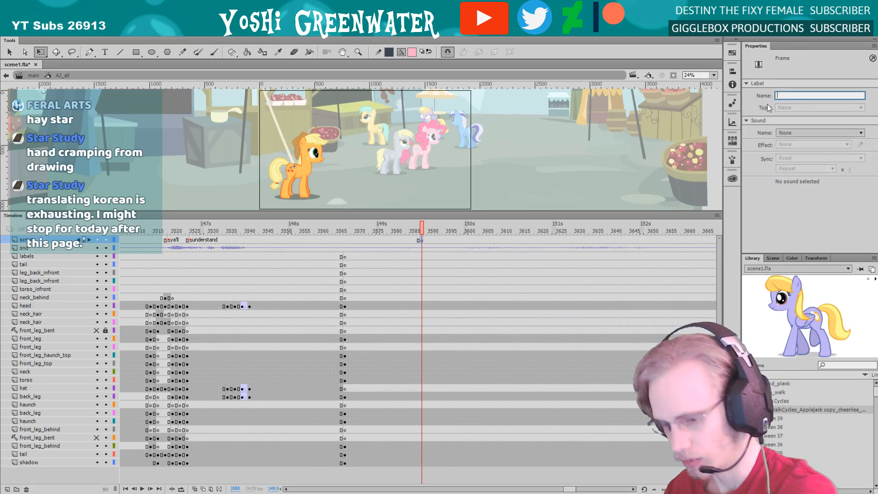
{"action": "type", "text": "cut"}
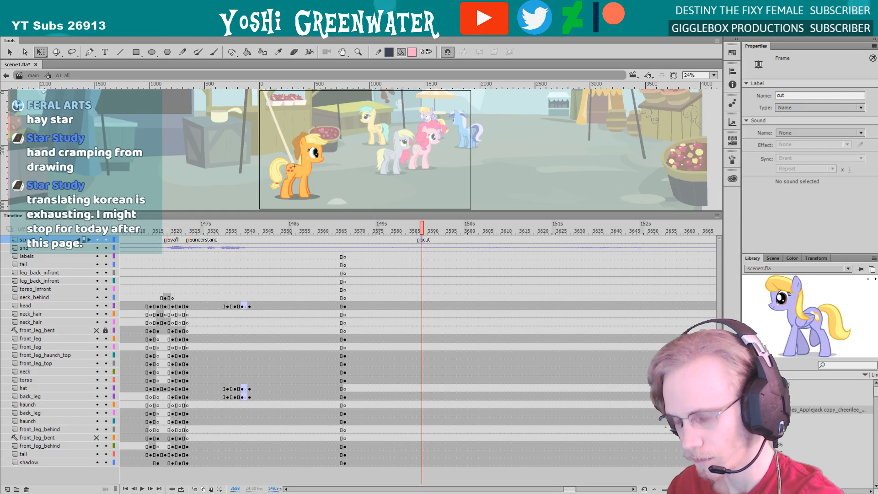
{"action": "left_click", "coordinate": [380, 177]}
Scrub the frames leading up to the cut and add a script-layer keyframe labelled "start" at frame 3567
{"action": "mouse_move", "coordinate": [348, 229]}
{"action": "left_mouse_down"}
{"action": "mouse_move", "coordinate": [367, 231]}
{"action": "mouse_move", "coordinate": [343, 215]}
{"action": "left_mouse_up"}
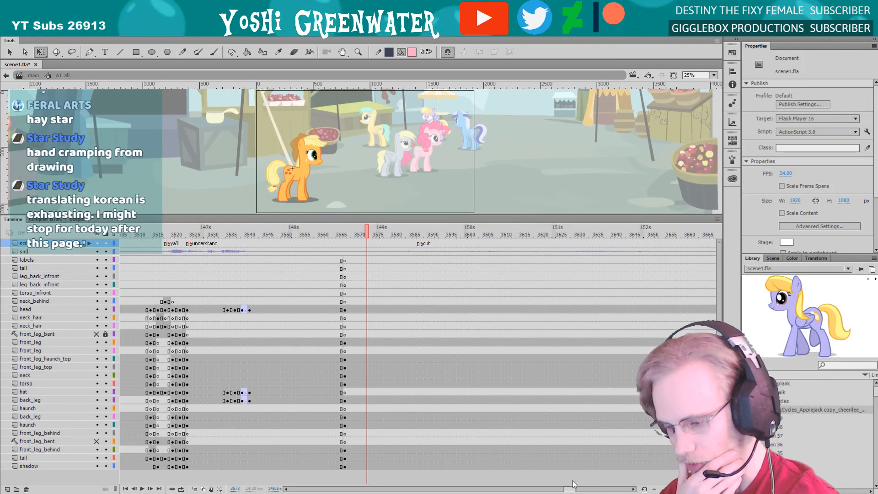
{"action": "scroll", "coordinate": [363, 256], "scroll_direction": "right", "scroll_amount": 2}
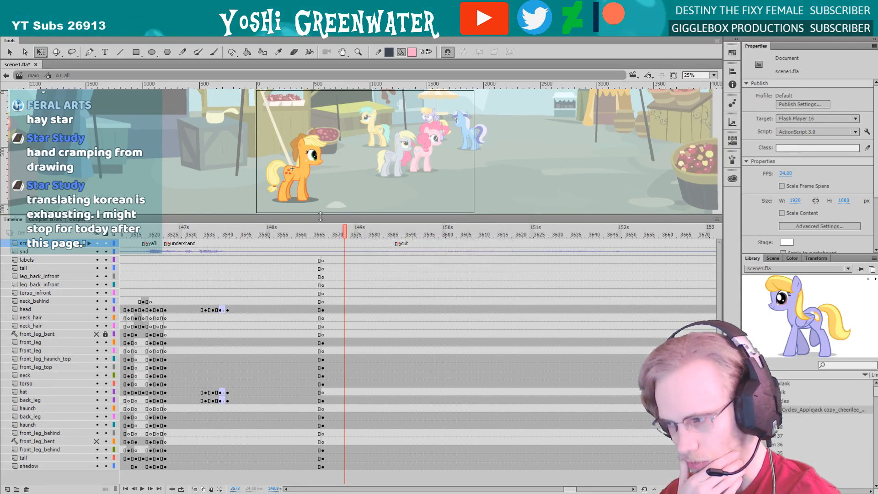
{"action": "left_click_drag", "start_coordinate": [321, 216], "coordinate": [321, 221]}
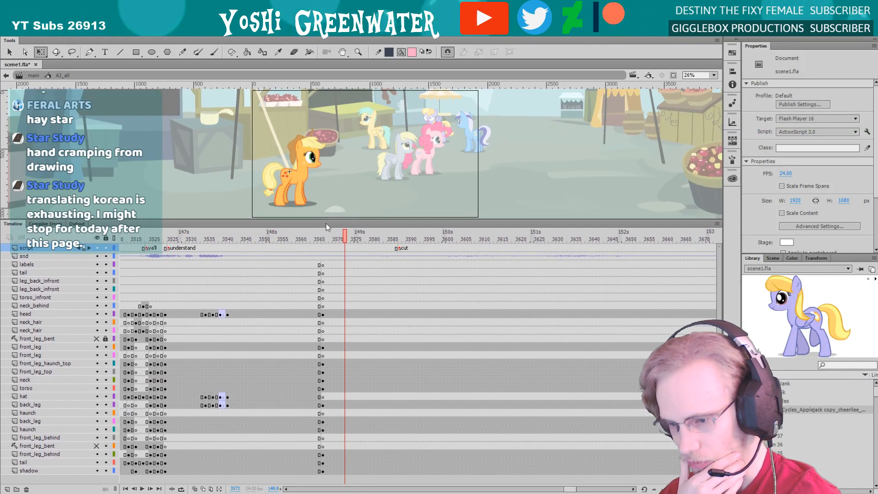
{"action": "left_click", "coordinate": [352, 239]}
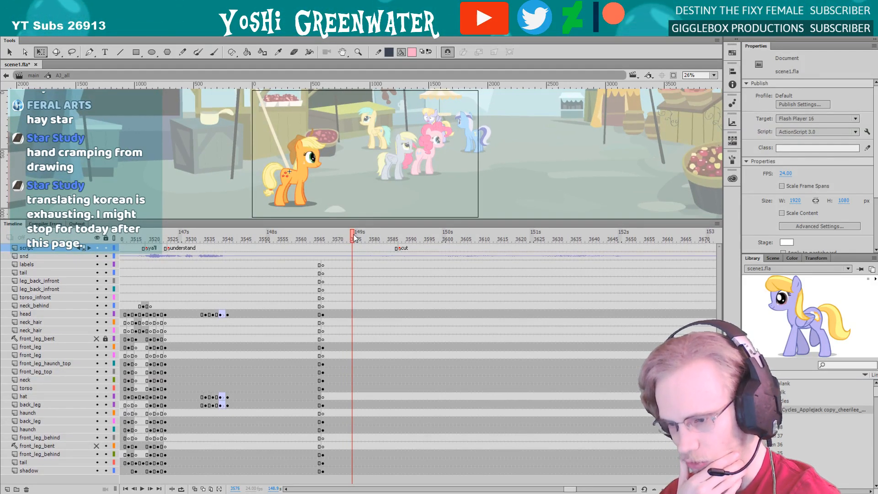
{"action": "left_click_drag", "start_coordinate": [355, 240], "coordinate": [396, 242]}
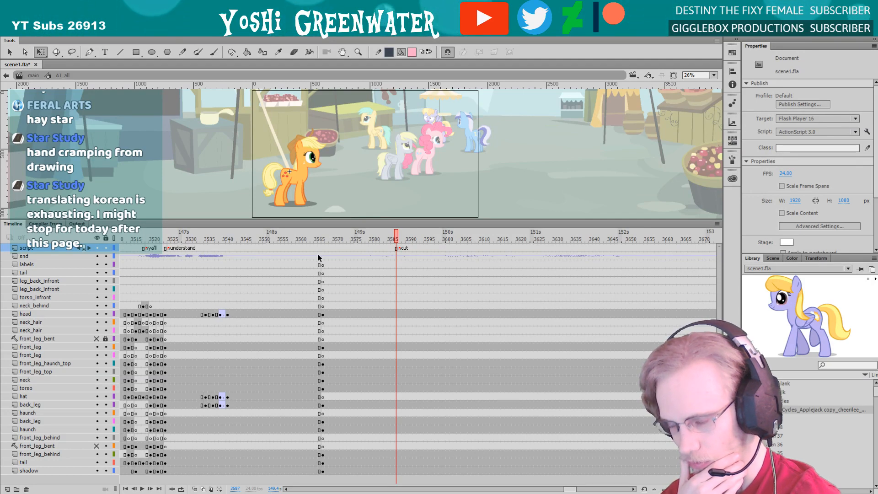
{"action": "left_click_drag", "start_coordinate": [310, 221], "coordinate": [310, 223]}
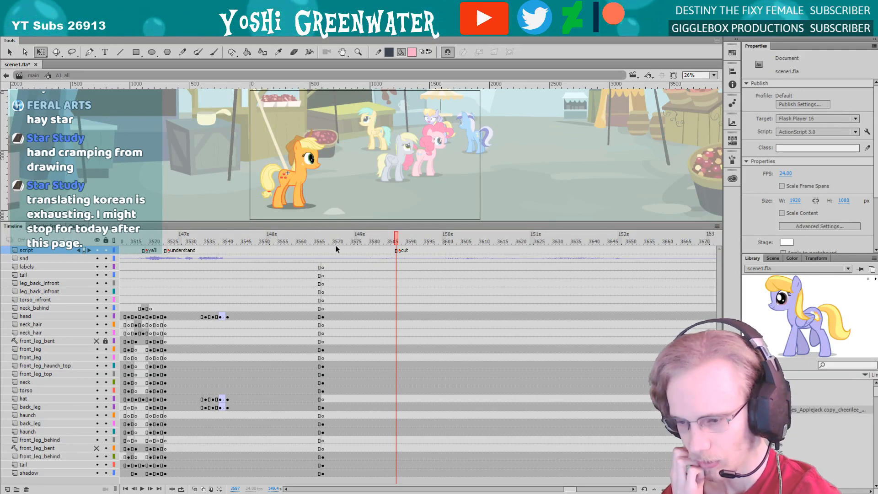
{"action": "left_click", "coordinate": [322, 240]}
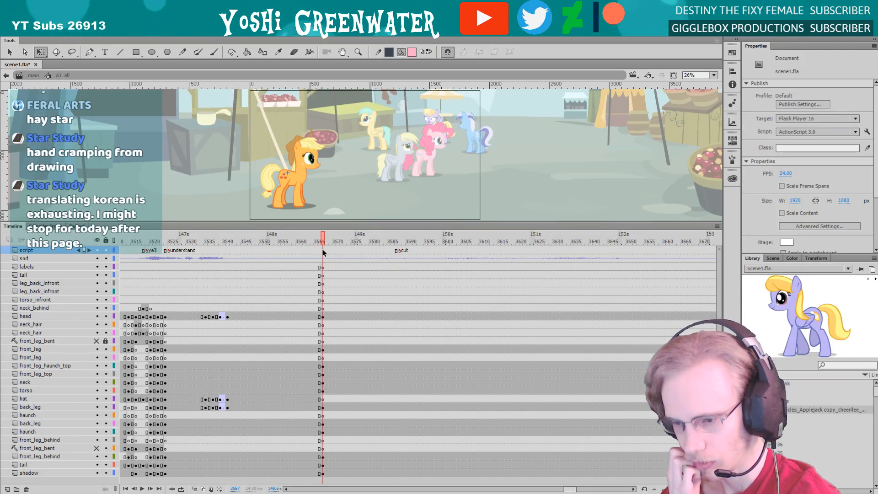
{"action": "left_click", "coordinate": [322, 250]}
{"action": "key", "text": "F6"}
{"action": "left_click_drag", "start_coordinate": [296, 223], "coordinate": [296, 302]}
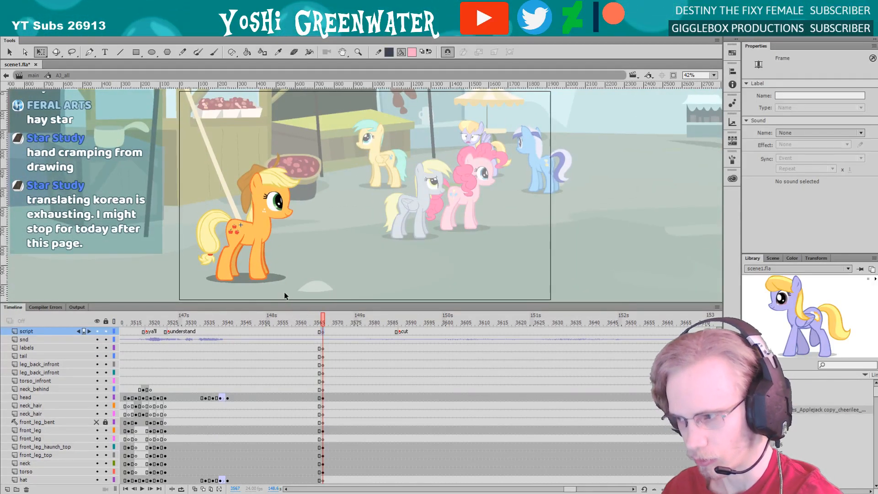
{"action": "left_click", "coordinate": [790, 95]}
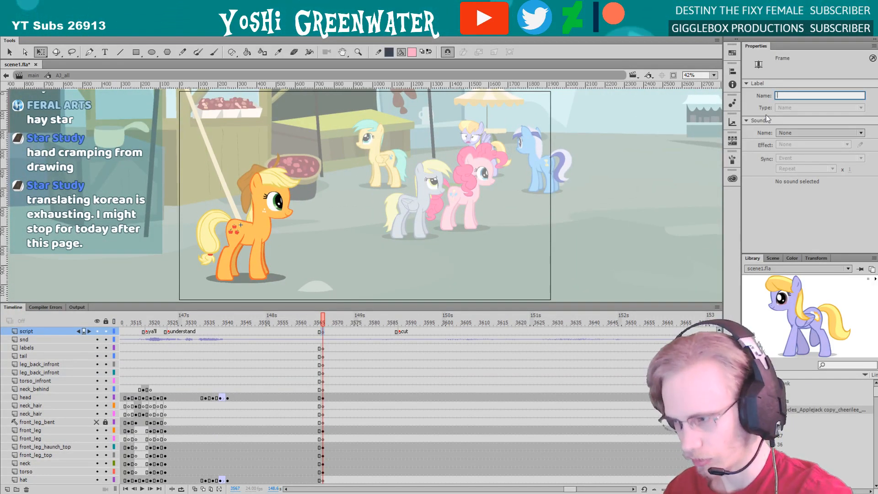
{"action": "type", "text": "start"}
{"action": "key", "text": "Return"}
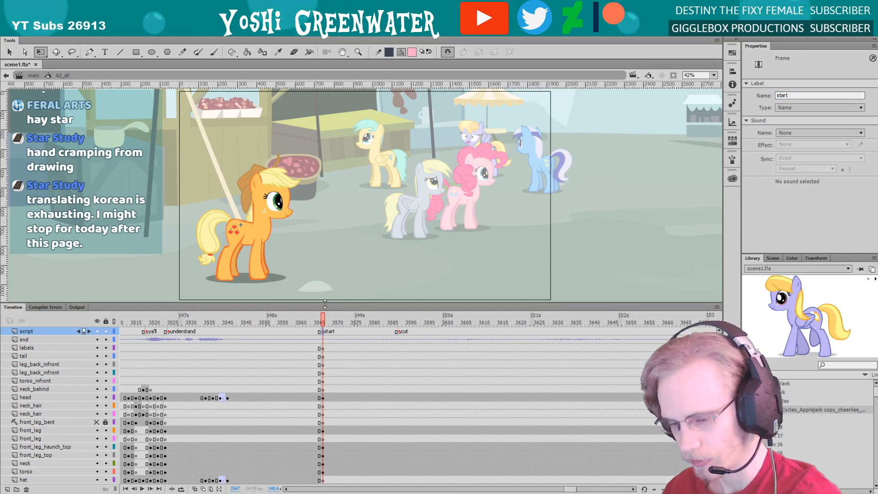
Insert a blank keyframe at frame 3573 on the script layer and label it "spin head"
{"action": "left_click_drag", "start_coordinate": [323, 322], "coordinate": [344, 322]}
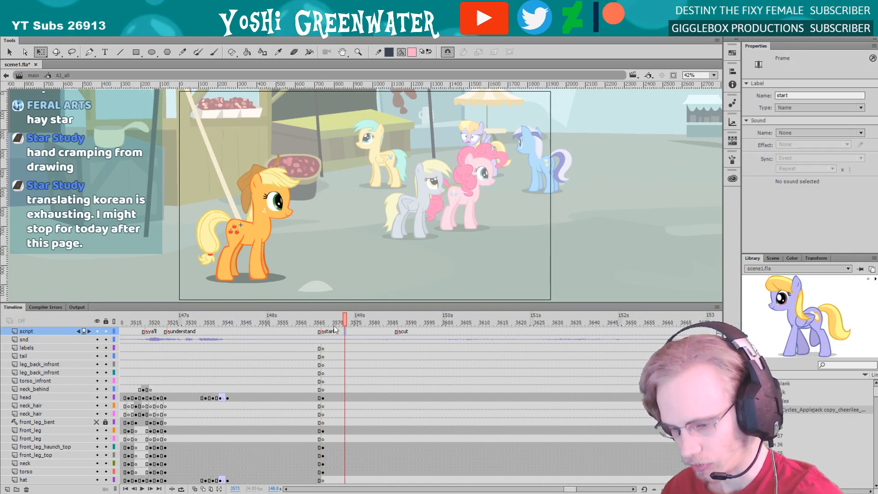
{"action": "key", "text": "F7"}
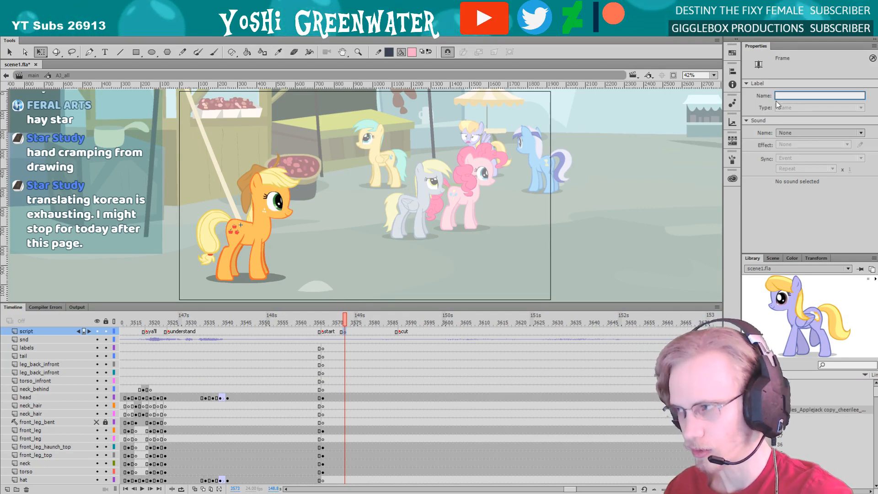
{"action": "type", "text": "spin"}
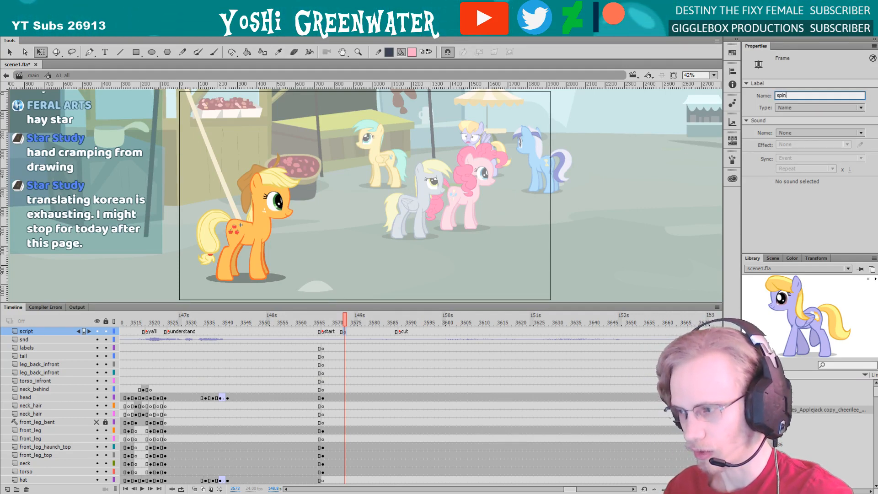
{"action": "type", "text": " h"}
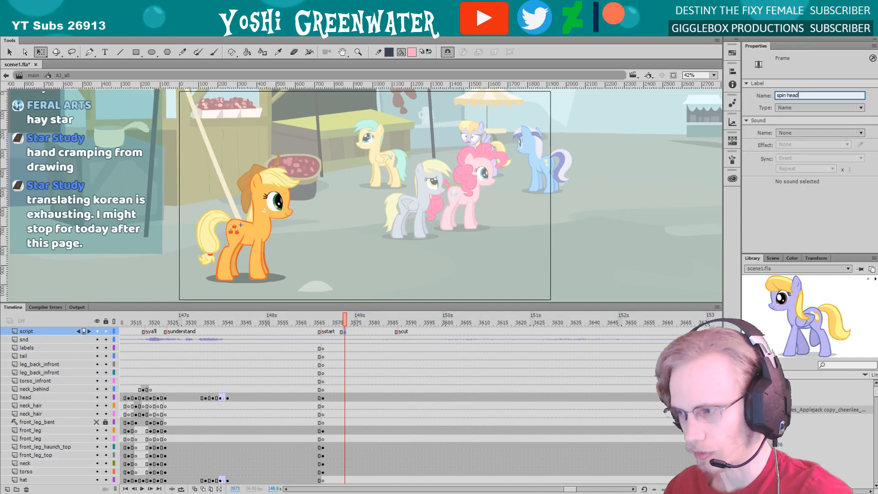
{"action": "type", "text": "ead"}
{"action": "key", "text": "Return"}
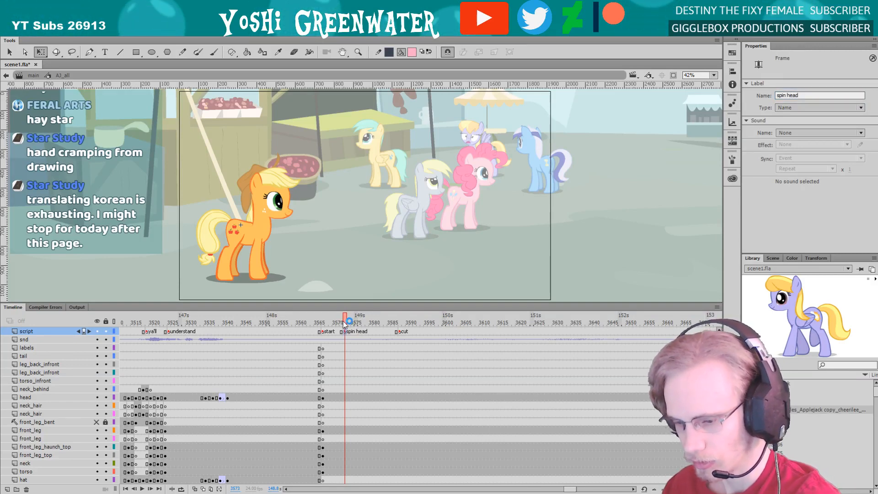
Scrub the pony's poses around the start and insert a script-layer blank keyframe labelled "walk" at frame 3579
{"action": "left_click", "coordinate": [309, 322]}
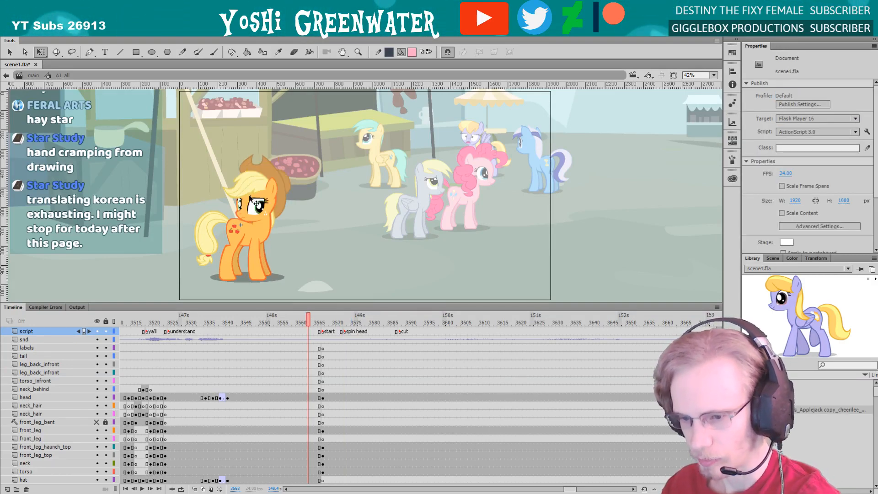
{"action": "left_click_drag", "start_coordinate": [309, 322], "coordinate": [366, 322]}
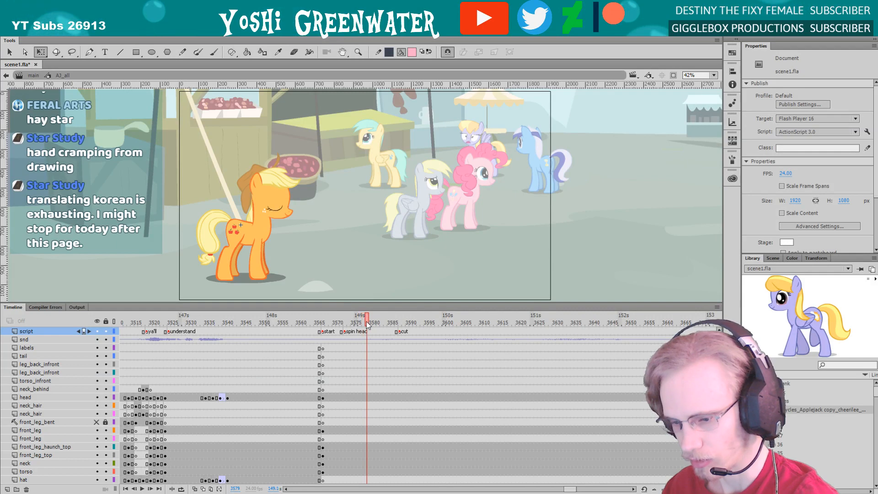
{"action": "key", "text": "F7"}
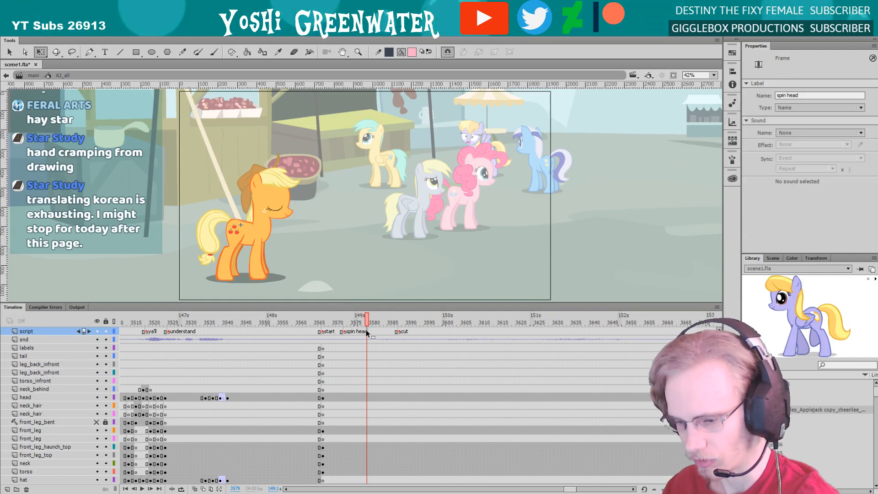
{"action": "left_click", "coordinate": [780, 96]}
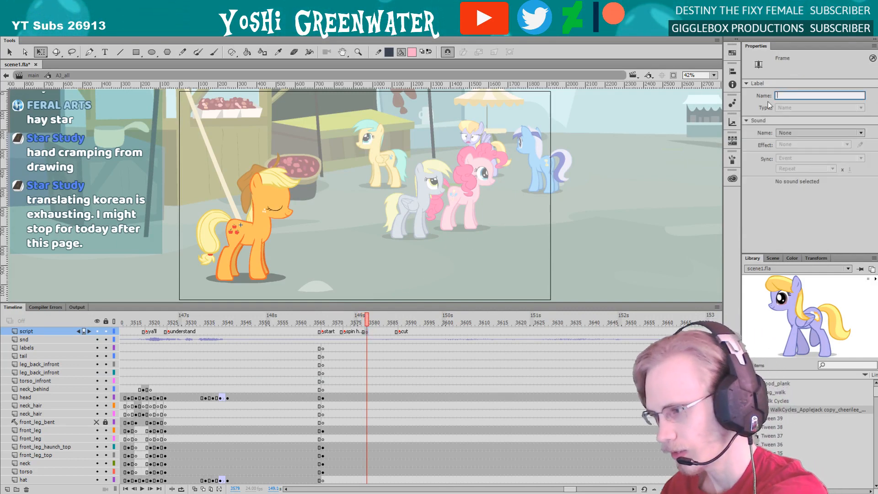
{"action": "type", "text": "walkin"}
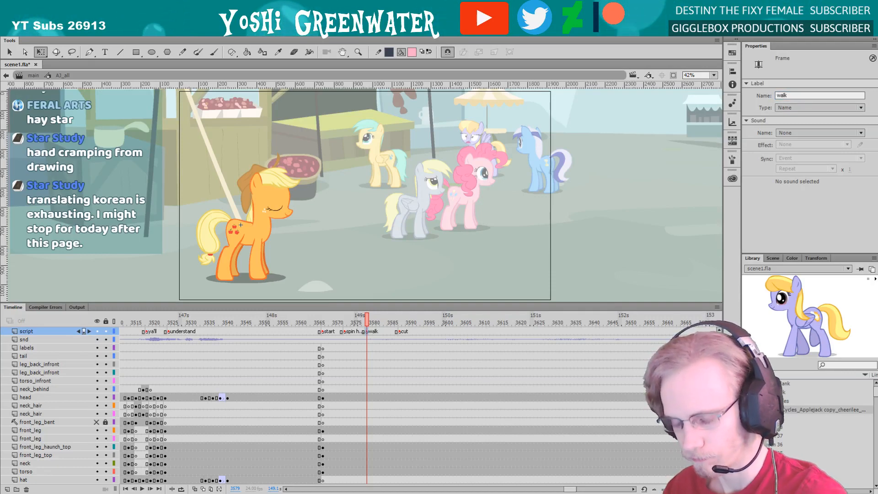
Shorten the "spin head" frame label on the script layer to "head"
{"action": "left_click", "coordinate": [345, 332]}
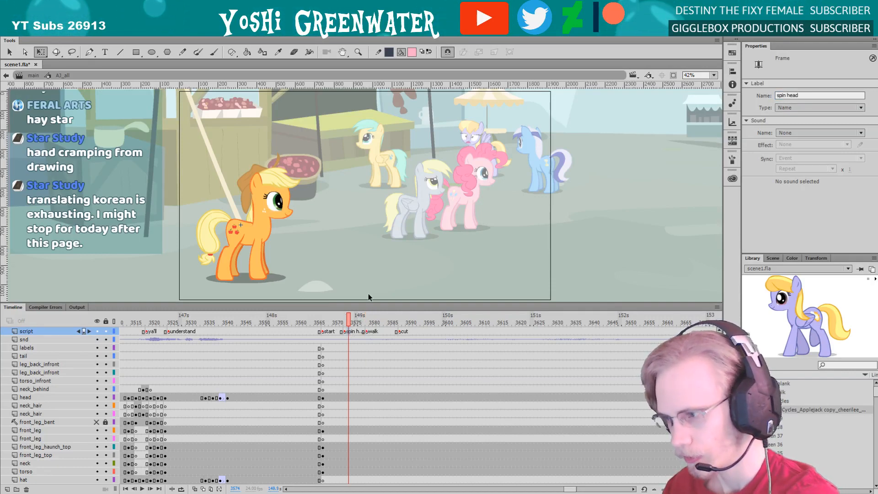
{"action": "left_click_drag", "start_coordinate": [785, 95], "coordinate": [703, 101]}
{"action": "key", "text": "BackSpace"}
{"action": "key", "text": "Return"}
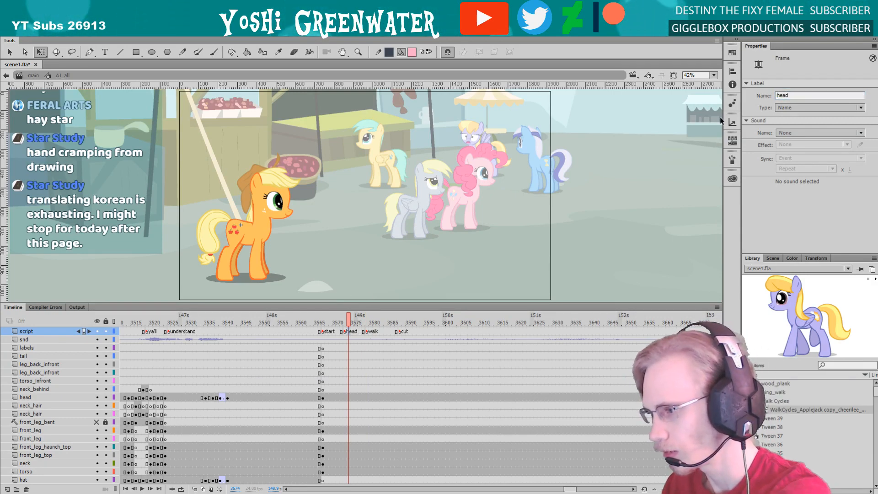
Review the timing between the script labels, shift the "walk" label one frame later, and save the file
{"action": "left_click", "coordinate": [316, 322]}
{"action": "left_click_drag", "start_coordinate": [318, 324], "coordinate": [339, 325]}
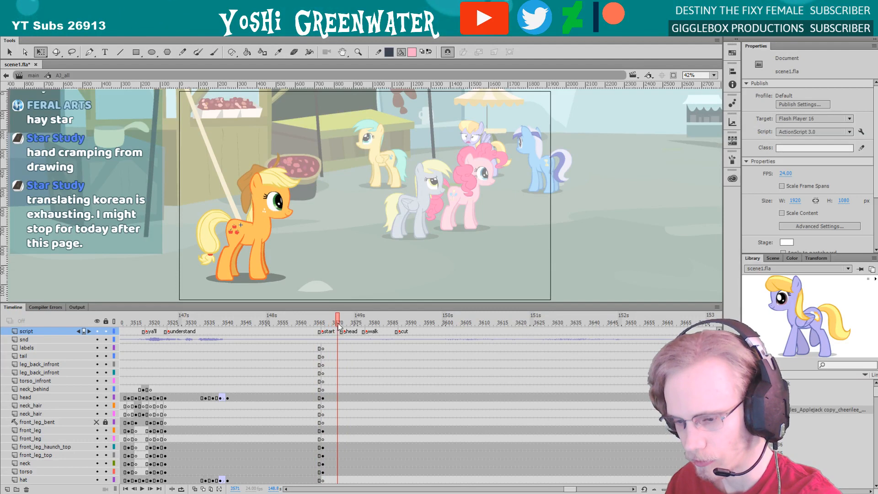
{"action": "left_click", "coordinate": [346, 333]}
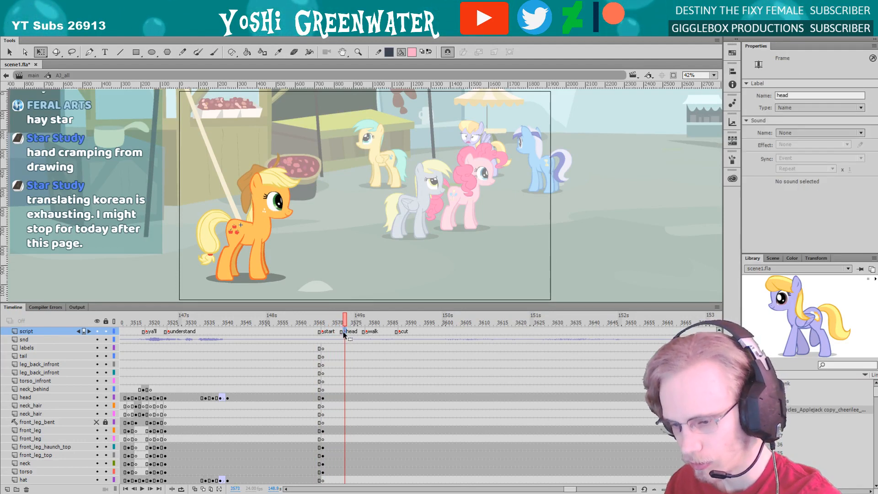
{"action": "left_click_drag", "start_coordinate": [344, 321], "coordinate": [337, 323]}
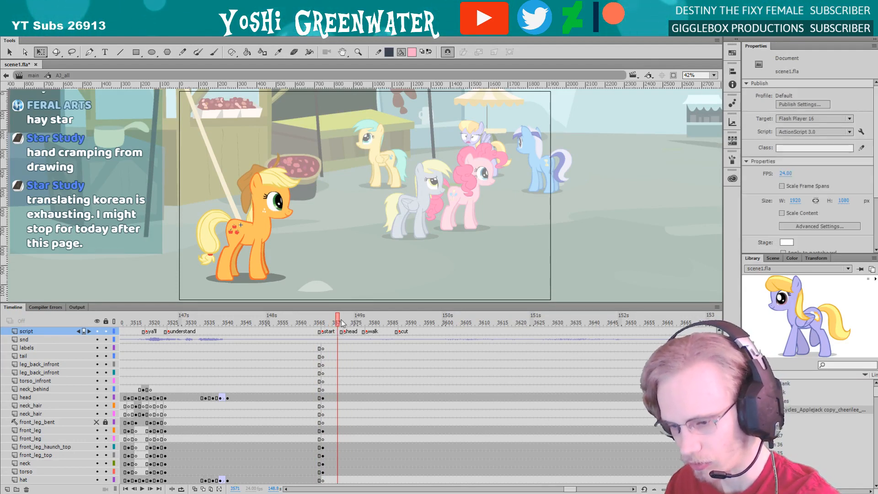
{"action": "left_click", "coordinate": [344, 333]}
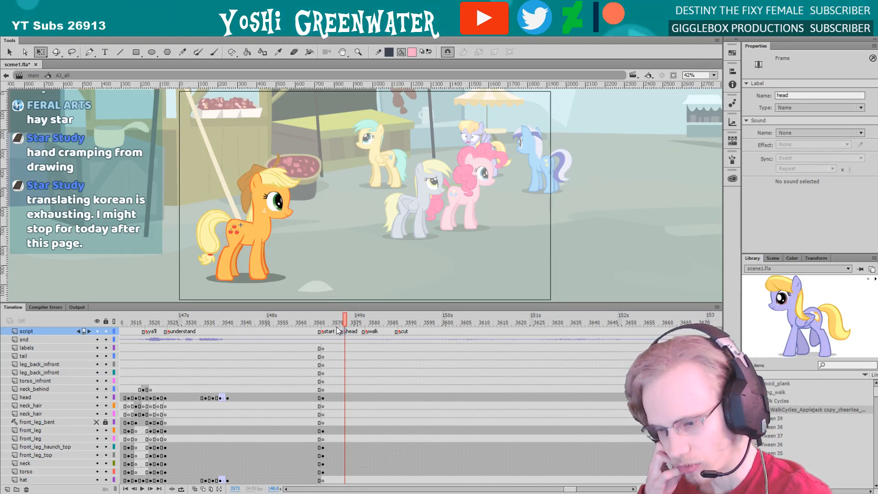
{"action": "mouse_move", "coordinate": [345, 321]}
{"action": "left_mouse_down"}
{"action": "mouse_move", "coordinate": [372, 333]}
{"action": "mouse_move", "coordinate": [337, 324]}
{"action": "mouse_move", "coordinate": [348, 326]}
{"action": "left_mouse_up"}
{"action": "left_click", "coordinate": [367, 333]}
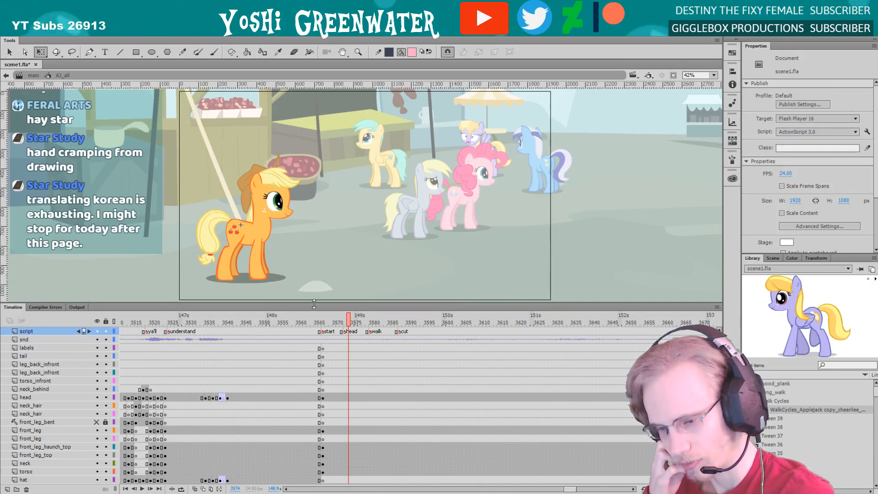
{"action": "left_click_drag", "start_coordinate": [313, 303], "coordinate": [319, 210]}
{"action": "key", "text": "ctrl+s"}
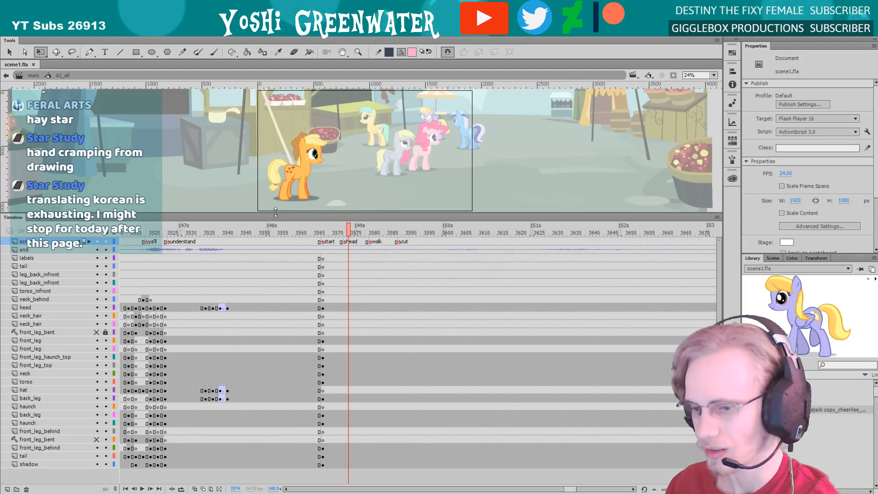
Insert blank keyframes at frame 3588 on all layers from labels down to shadow, ending the pony at the cut
{"action": "left_click_drag", "start_coordinate": [275, 212], "coordinate": [276, 215]}
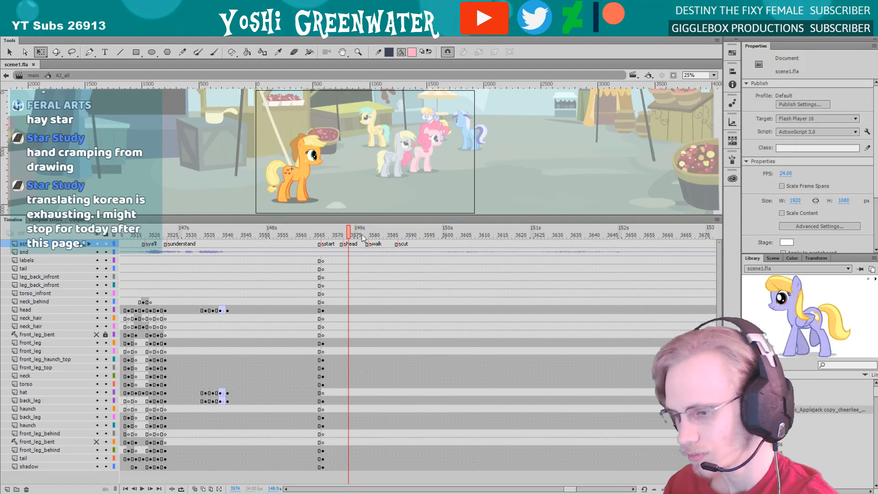
{"action": "left_click_drag", "start_coordinate": [382, 233], "coordinate": [403, 473]}
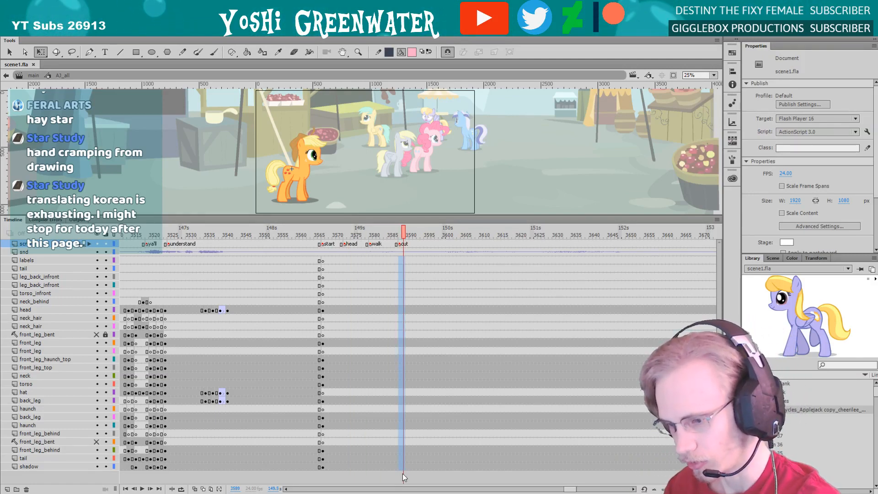
{"action": "key", "text": "F7"}
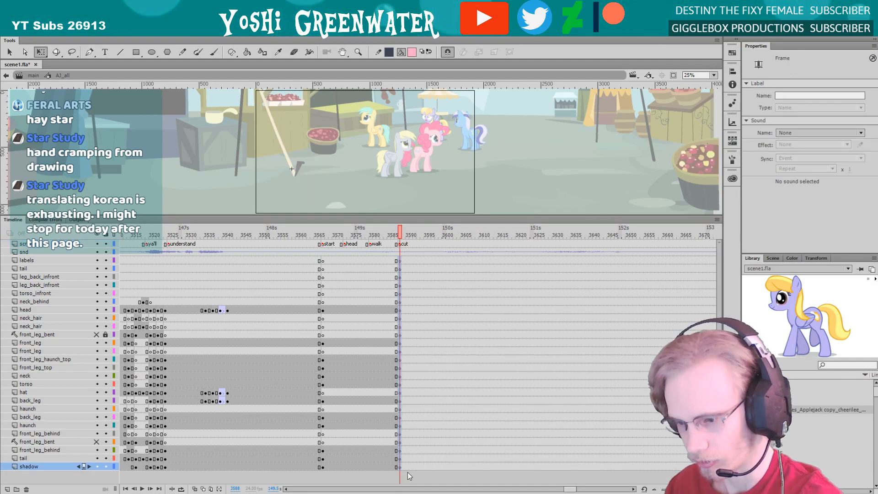
{"action": "left_click", "coordinate": [314, 205]}
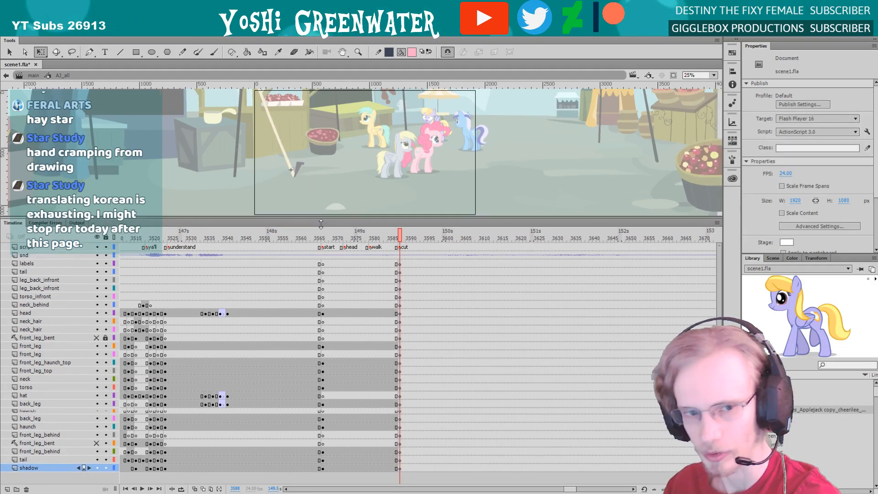
Compare the group shot's cut at frame 3538 on the main timeline with the orange pony's cut inside its symbol
{"action": "double_click", "coordinate": [192, 175]}
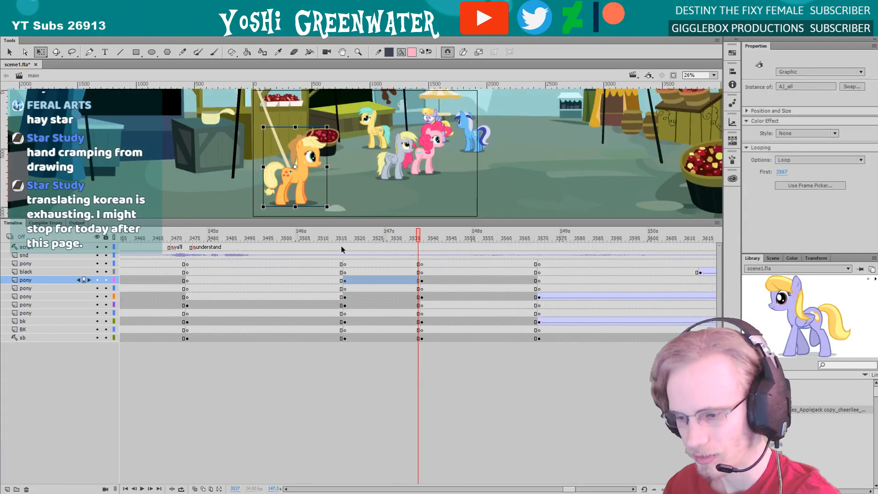
{"action": "key", "text": "comma"}
{"action": "key", "text": "period"}
{"action": "key", "text": "period"}
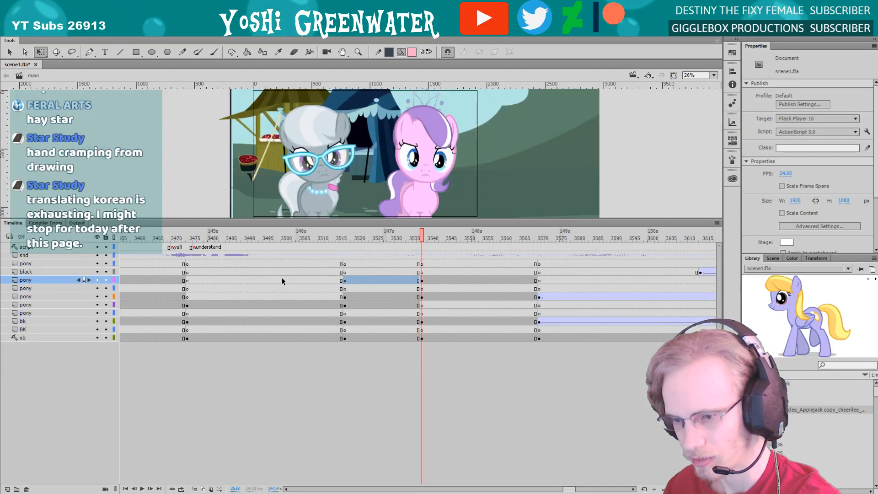
{"action": "key", "text": "comma"}
{"action": "double_click", "coordinate": [296, 188]}
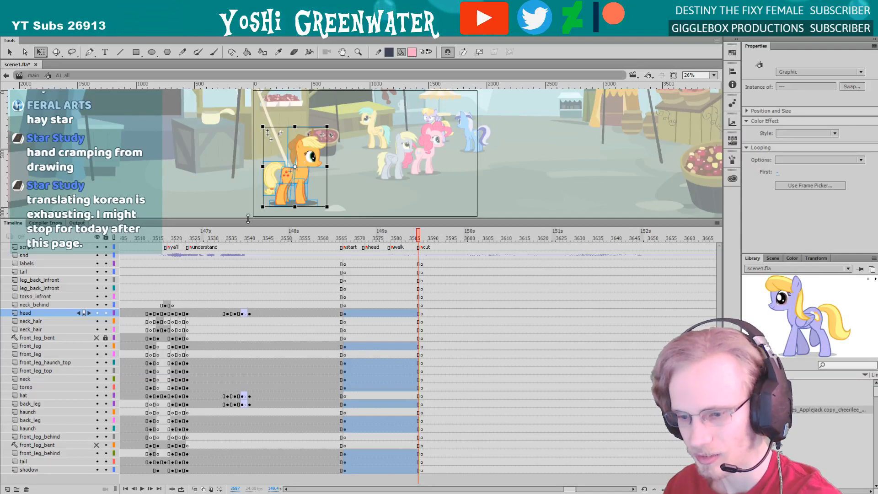
{"action": "left_click_drag", "start_coordinate": [247, 219], "coordinate": [247, 216]}
{"action": "left_click_drag", "start_coordinate": [569, 488], "coordinate": [570, 488]}
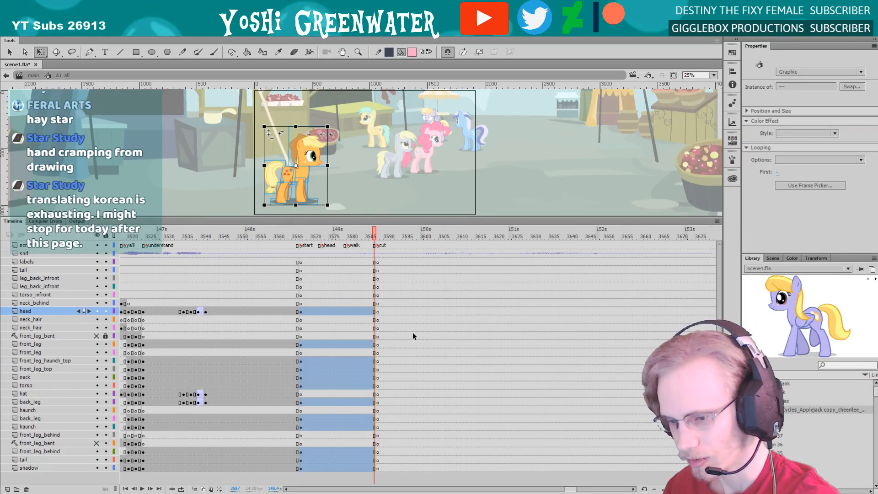
{"action": "key", "text": "period"}
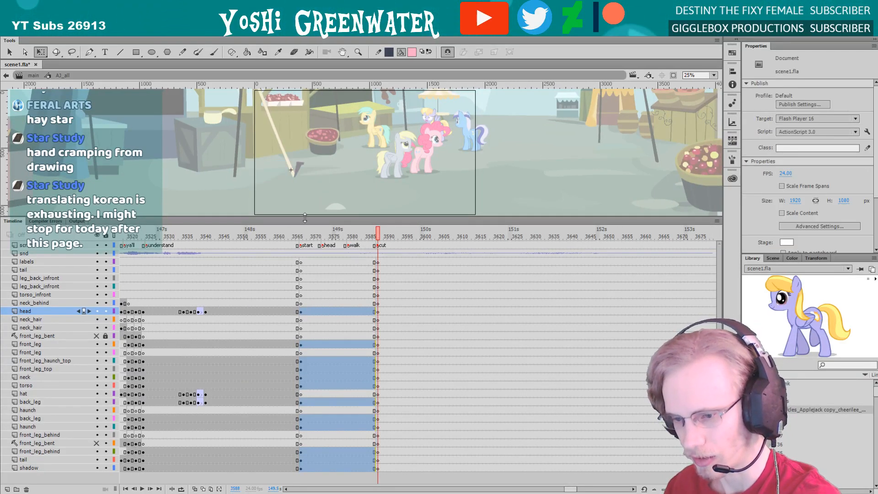
{"action": "left_click_drag", "start_coordinate": [305, 218], "coordinate": [305, 220]}
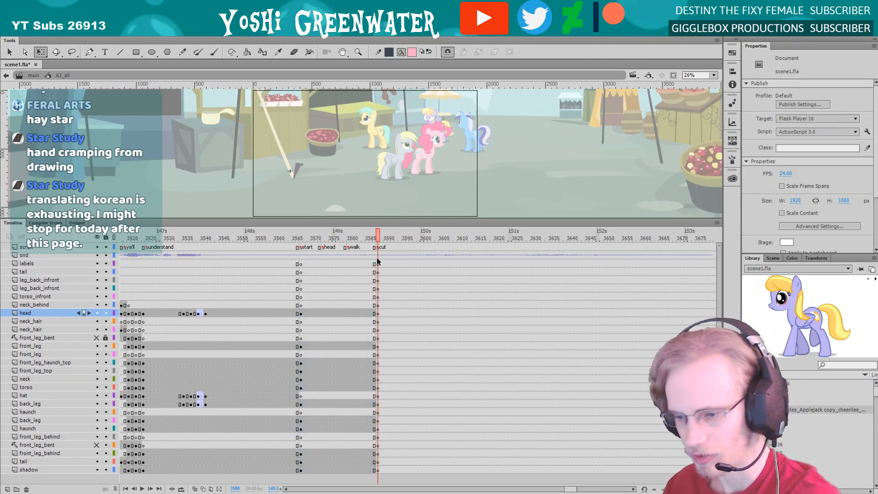
{"action": "left_click_drag", "start_coordinate": [315, 219], "coordinate": [316, 221]}
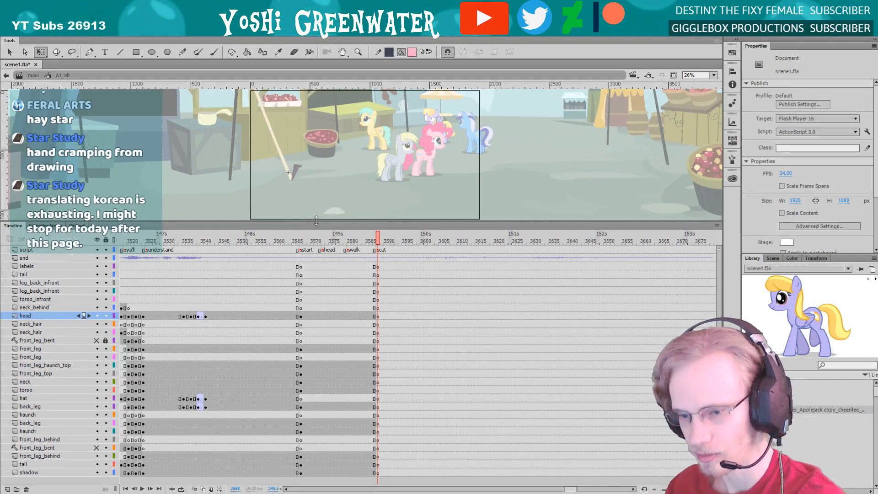
{"action": "left_click_drag", "start_coordinate": [317, 221], "coordinate": [259, 222]}
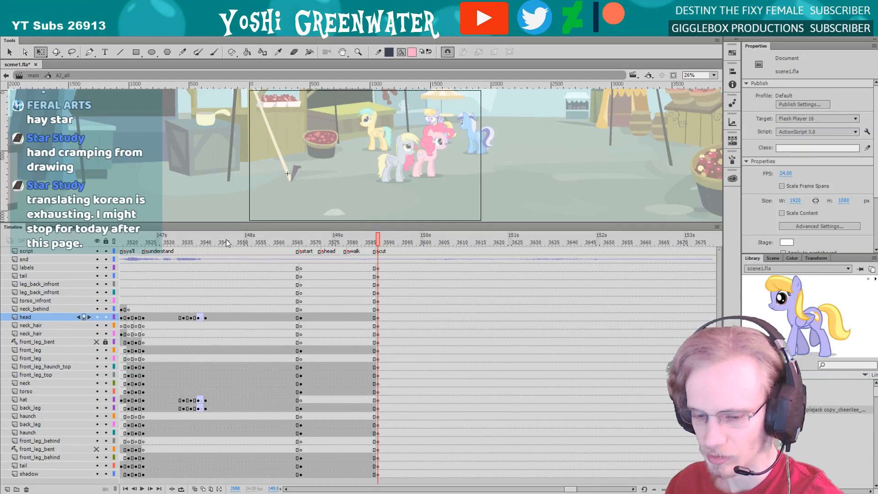
Check the close-up and the group shot's first and last frames on the main timeline, and return inside the orange pony's symbol
{"action": "left_click", "coordinate": [32, 77]}
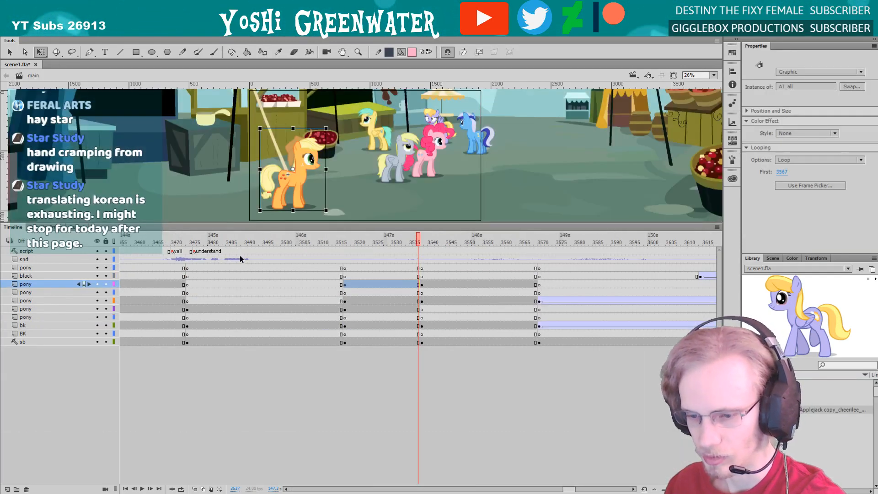
{"action": "left_click", "coordinate": [238, 254]}
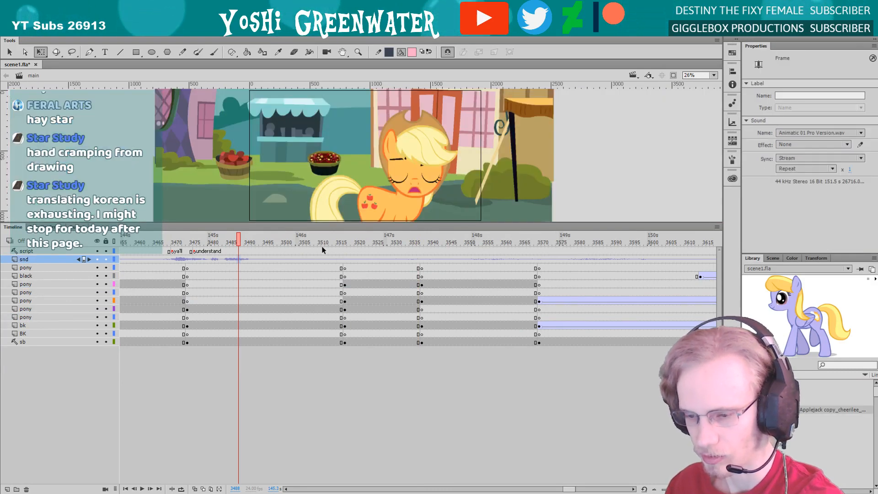
{"action": "left_click", "coordinate": [349, 241]}
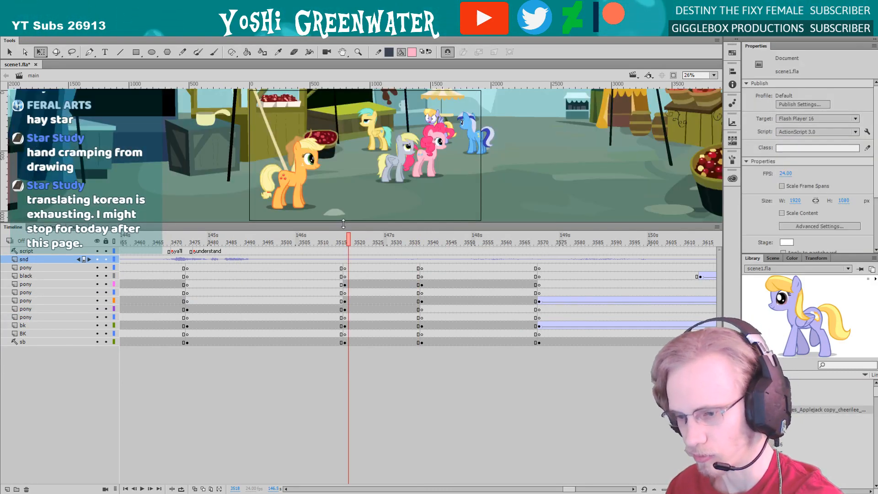
{"action": "left_click_drag", "start_coordinate": [343, 223], "coordinate": [343, 231]}
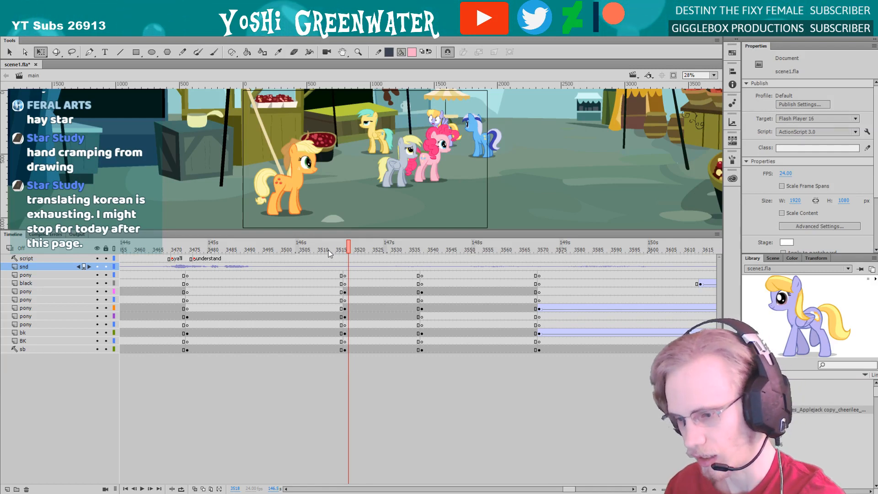
{"action": "left_click", "coordinate": [416, 249]}
{"action": "double_click", "coordinate": [286, 182]}
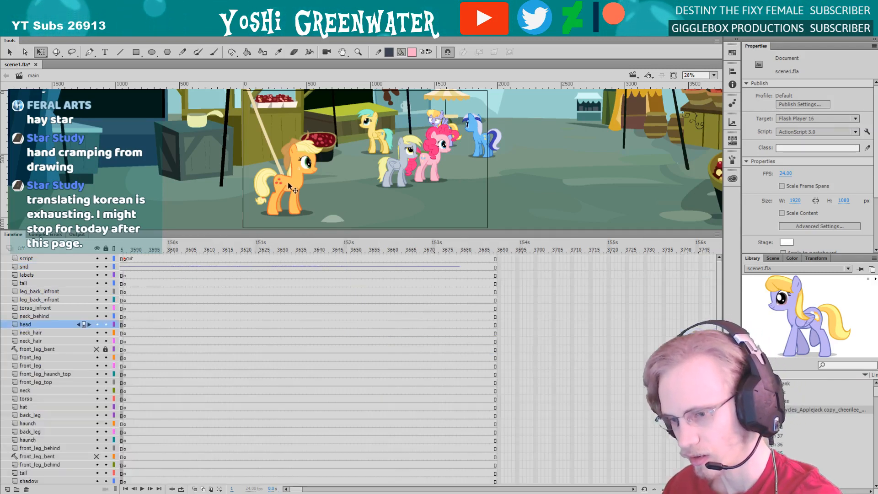
{"action": "left_click_drag", "start_coordinate": [343, 231], "coordinate": [344, 212]}
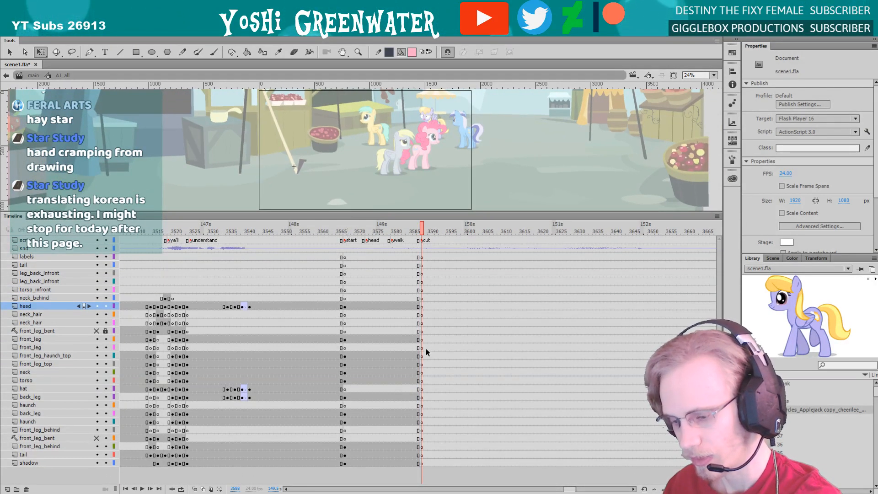
{"action": "left_click_drag", "start_coordinate": [566, 489], "coordinate": [567, 487]}
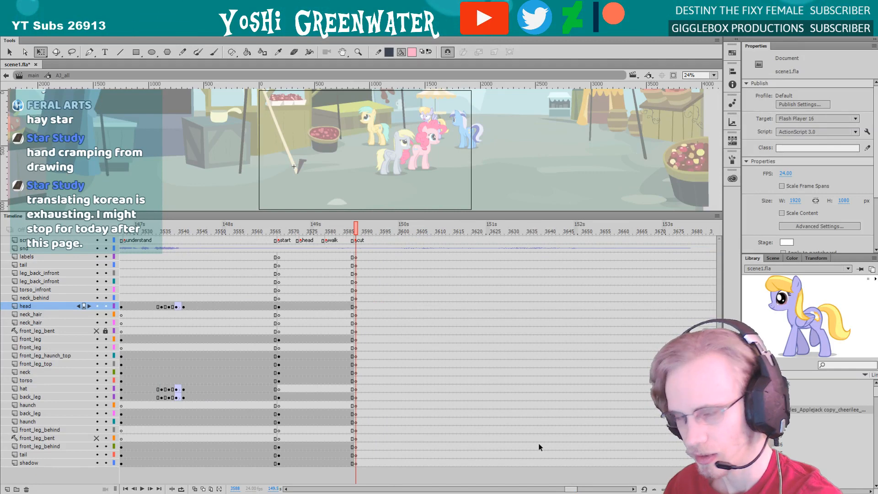
{"action": "left_click_drag", "start_coordinate": [223, 211], "coordinate": [224, 214]}
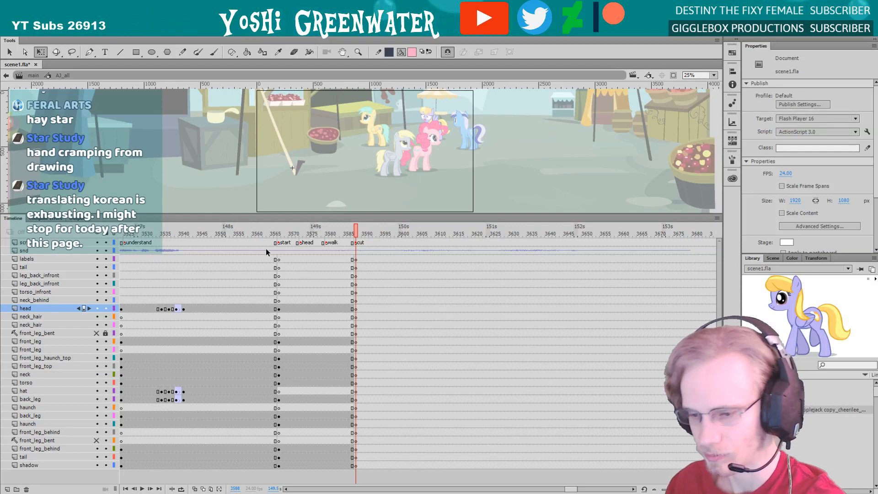
Examine the pony's pose from the "head" label onward and the earlier head turn between frames 3533 and 3541
{"action": "left_click_drag", "start_coordinate": [278, 257], "coordinate": [281, 382]}
{"action": "left_click", "coordinate": [300, 233]}
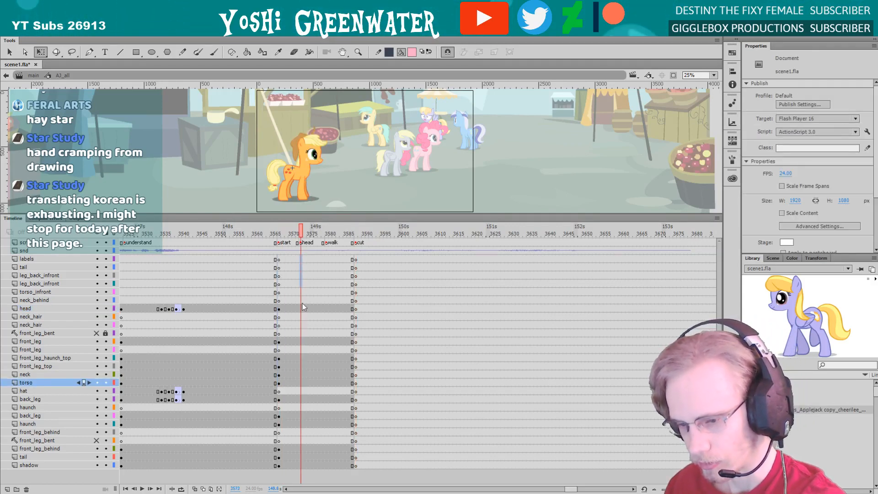
{"action": "left_click", "coordinate": [302, 466]}
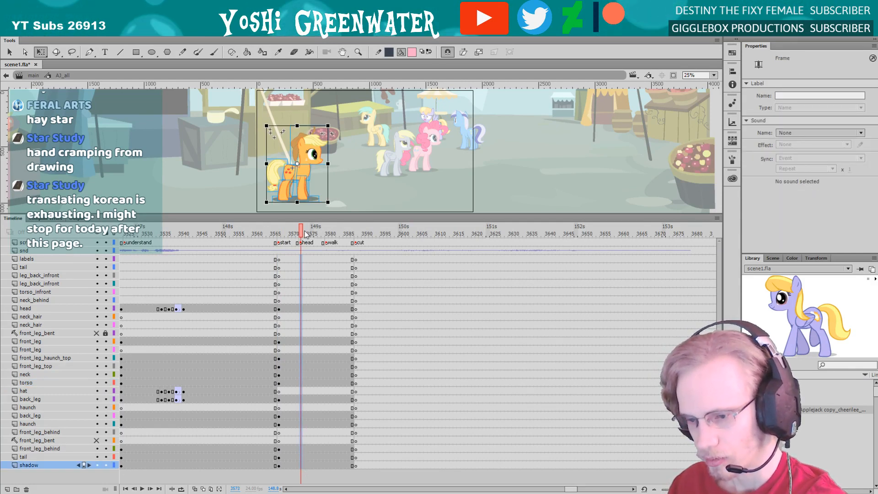
{"action": "left_click_drag", "start_coordinate": [306, 235], "coordinate": [315, 235]}
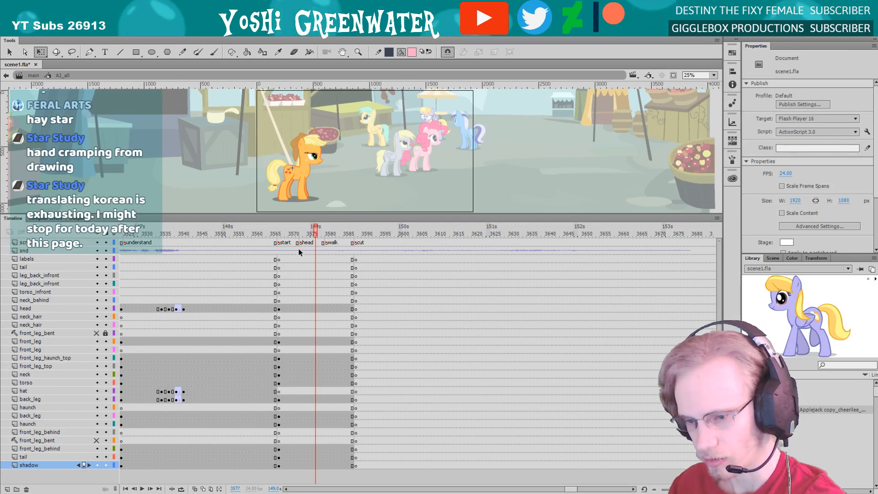
{"action": "left_click", "coordinate": [154, 235]}
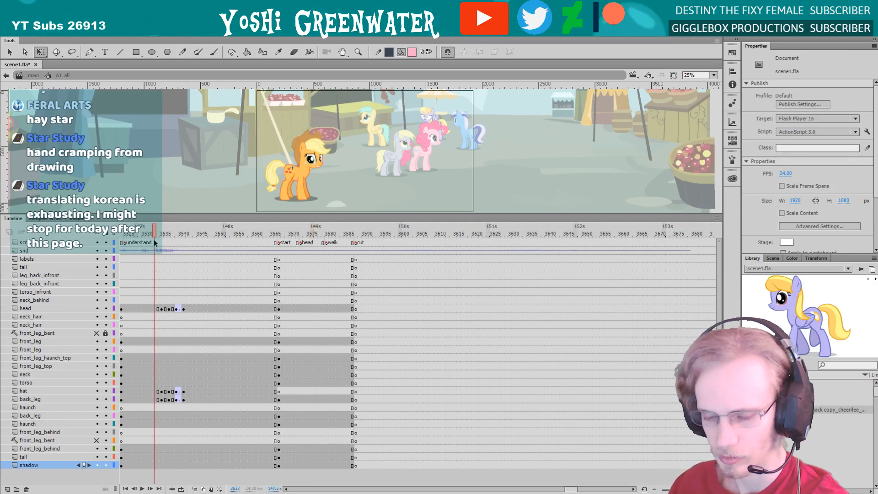
{"action": "key", "text": "period"}
{"action": "key", "text": "period"}
{"action": "key", "text": "period"}
{"action": "key", "text": "period"}
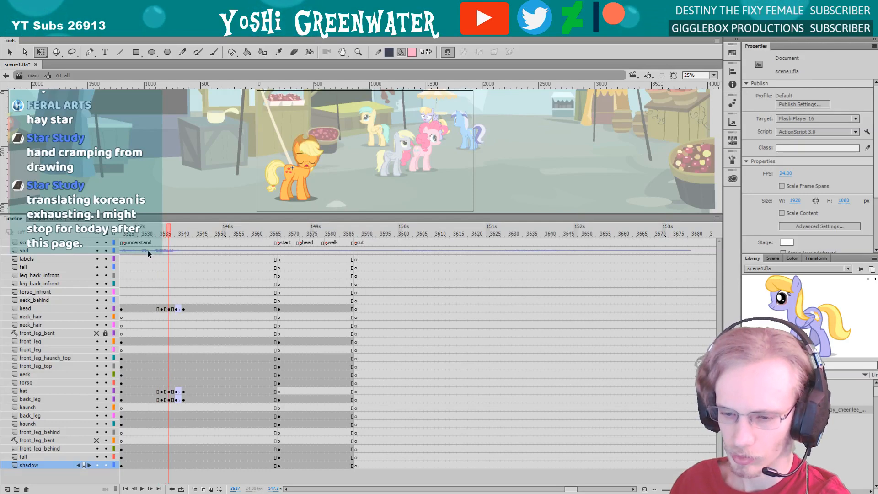
{"action": "key", "text": "period"}
{"action": "key", "text": "period"}
{"action": "key", "text": "period"}
{"action": "key", "text": "period"}
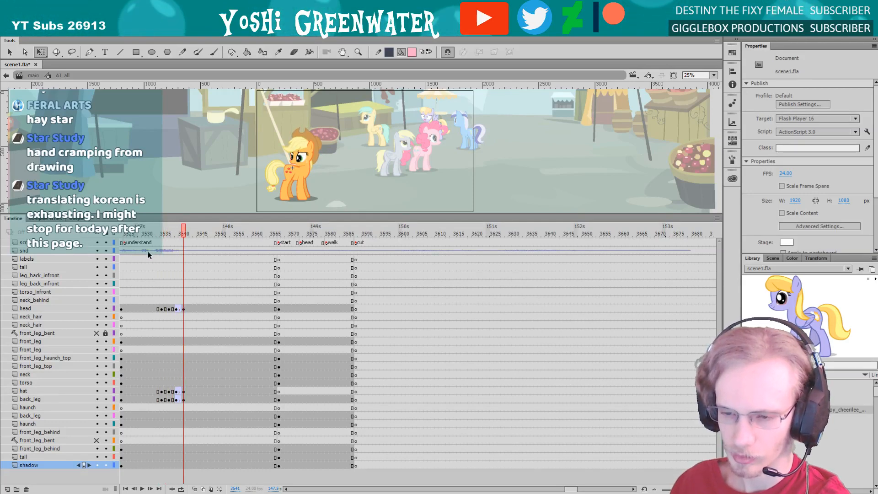
Review the frames between the "head" and "walk" labels and move the "head" label one frame earlier on the script layer
{"action": "left_click", "coordinate": [300, 234]}
{"action": "key", "text": "period"}
{"action": "key", "text": "period"}
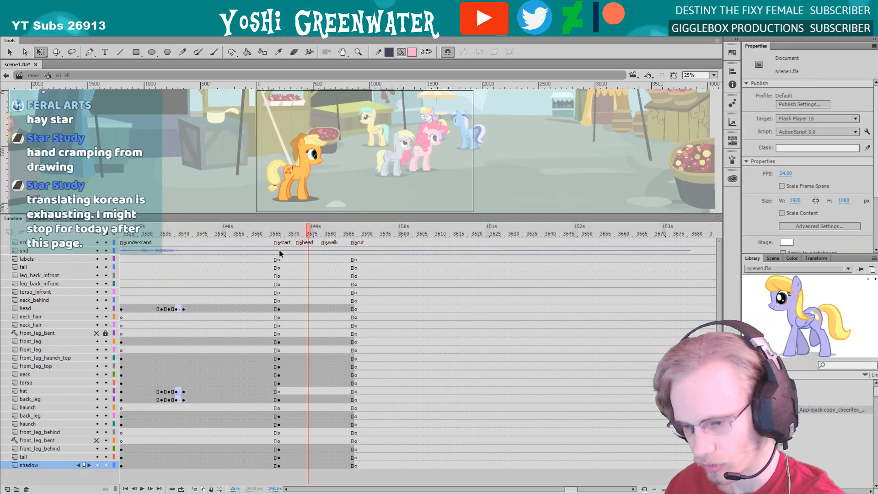
{"action": "key", "text": "period"}
{"action": "key", "text": "period"}
{"action": "key", "text": "period"}
{"action": "key", "text": "period"}
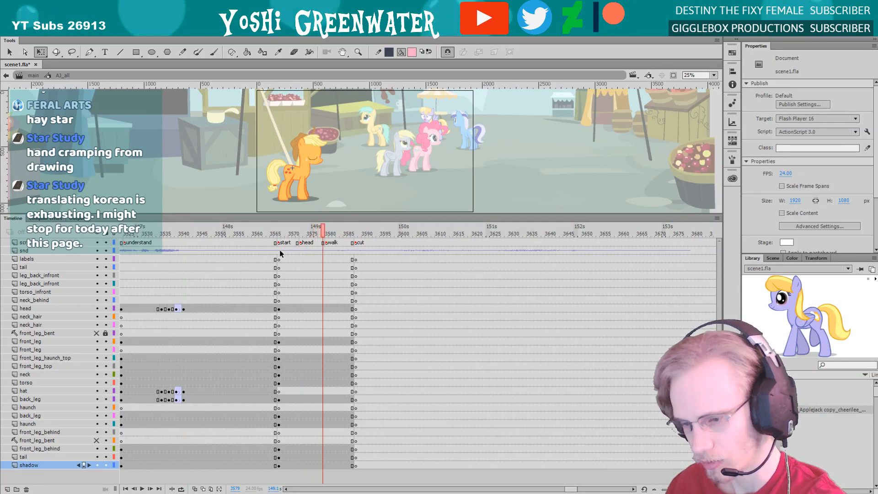
{"action": "left_click", "coordinate": [297, 243]}
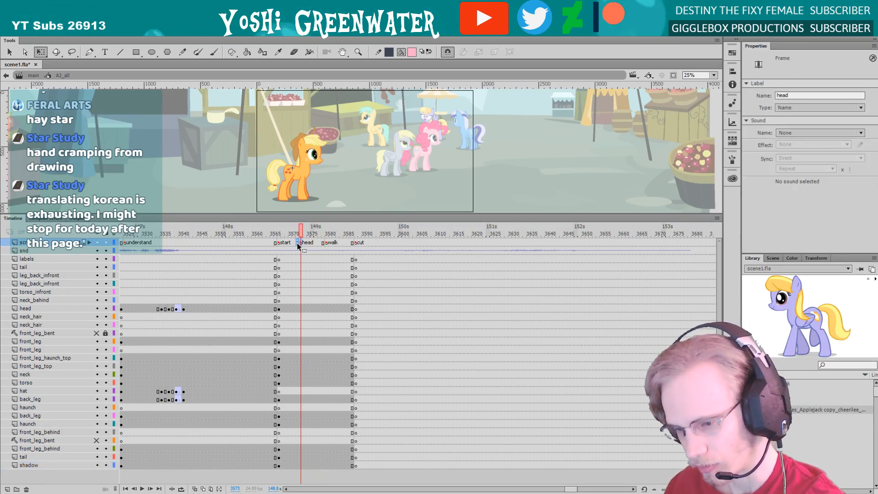
{"action": "left_click_drag", "start_coordinate": [298, 244], "coordinate": [297, 244]}
Step through the pony's frames from the "head" label to the cut at frame 3587 and save the file
{"action": "key", "text": "period"}
{"action": "key", "text": "period"}
{"action": "key", "text": "period"}
{"action": "key", "text": "period"}
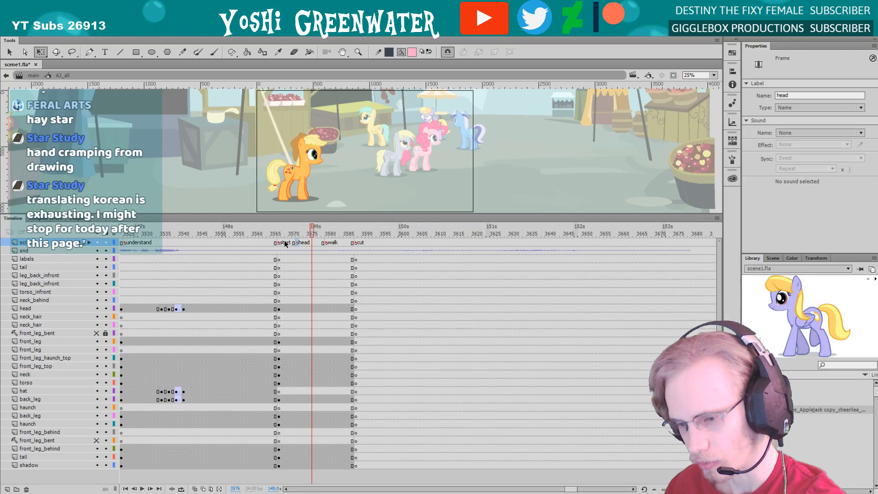
{"action": "key", "text": "period"}
{"action": "key", "text": "period"}
{"action": "left_click_drag", "start_coordinate": [323, 231], "coordinate": [338, 236]}
{"action": "key", "text": "period"}
{"action": "key", "text": "period"}
{"action": "key", "text": "period"}
{"action": "key", "text": "period"}
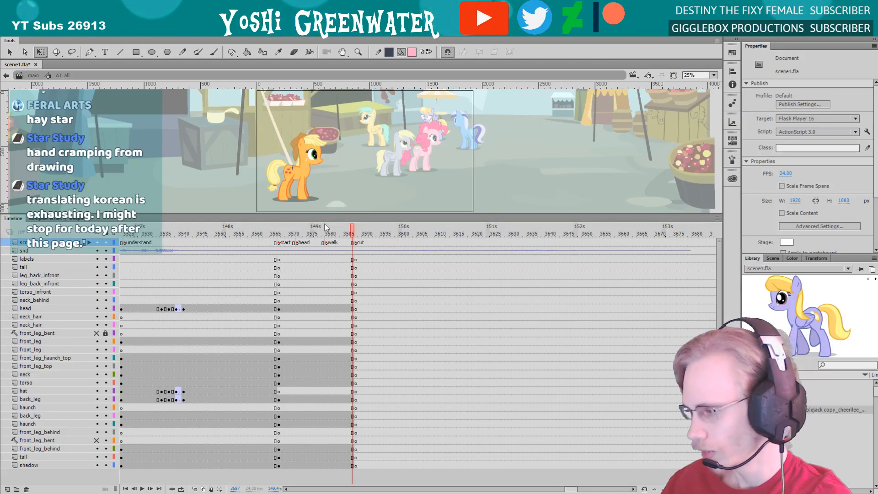
{"action": "key", "text": "ctrl+s"}
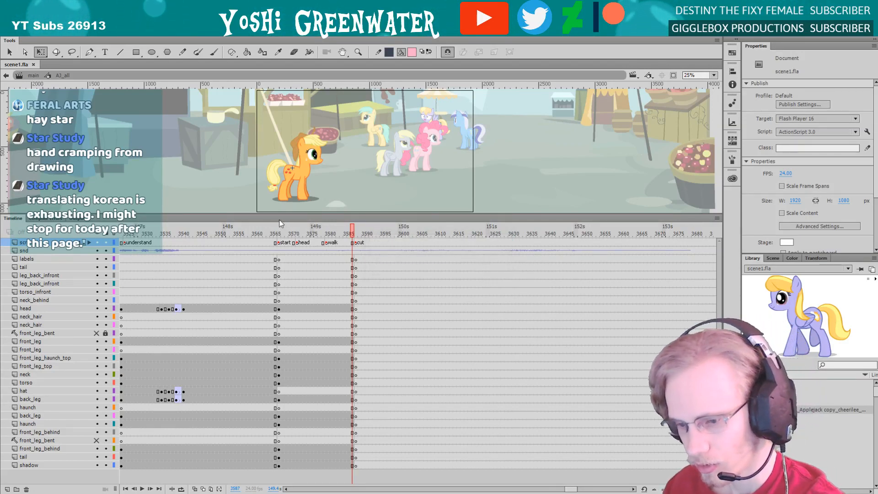
Insert keyframes at frame 3576 on all layers from labels down to shadow
{"action": "left_click", "coordinate": [295, 235]}
{"action": "key", "text": "period"}
{"action": "key", "text": "period"}
{"action": "key", "text": "period"}
{"action": "key", "text": "period"}
{"action": "key", "text": "period"}
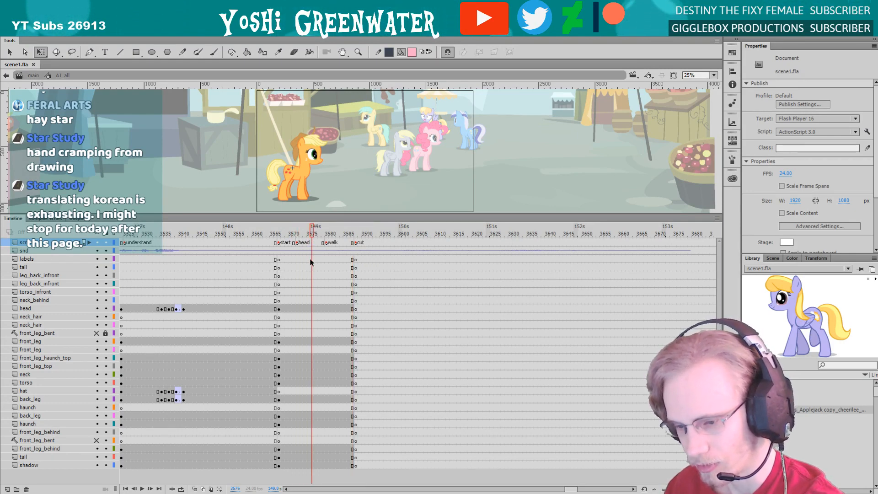
{"action": "left_click_drag", "start_coordinate": [311, 262], "coordinate": [313, 465]}
{"action": "key", "text": "F6"}
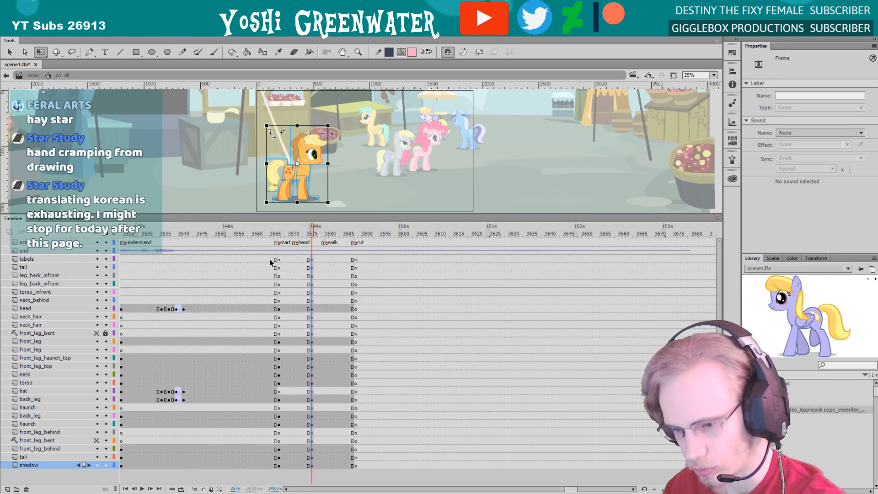
Clear the keyframes at frame 3567, under the "start" label, on all layers from labels to shadow and check the surrounding poses
{"action": "left_click_drag", "start_coordinate": [274, 260], "coordinate": [287, 457]}
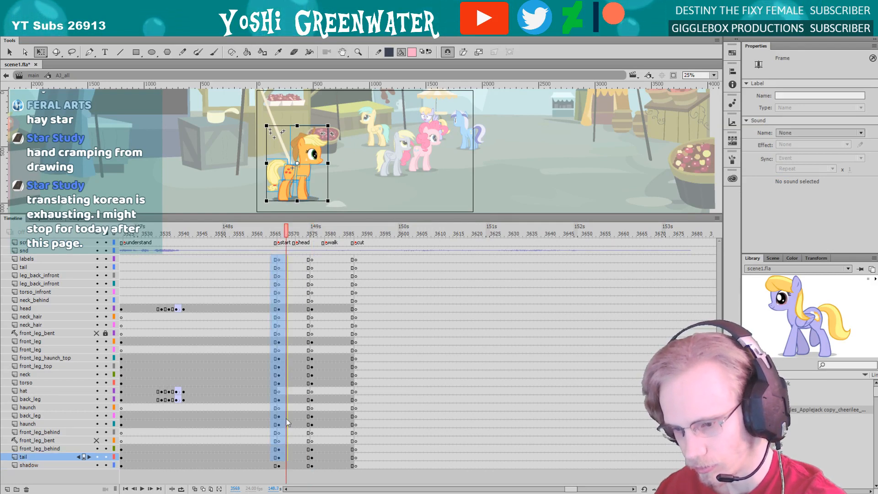
{"action": "key", "text": "Escape"}
{"action": "left_click_drag", "start_coordinate": [265, 260], "coordinate": [286, 465]}
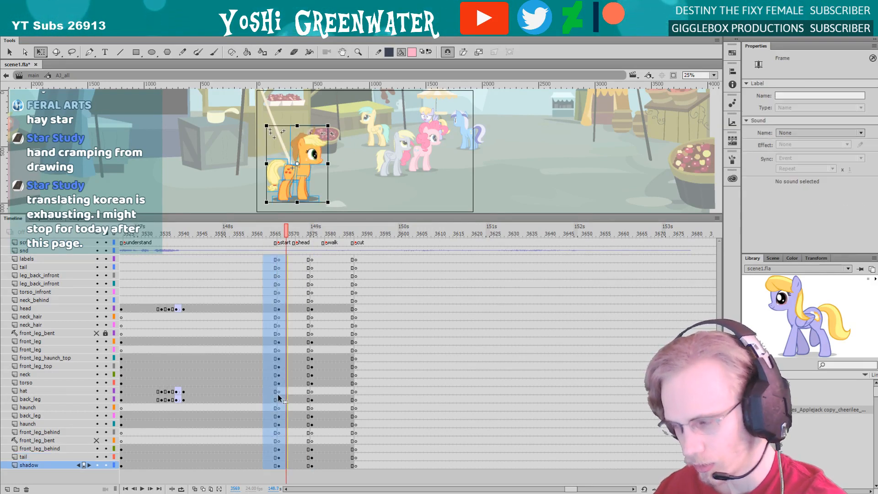
{"action": "right_click", "coordinate": [279, 395]}
{"action": "left_click", "coordinate": [297, 221]}
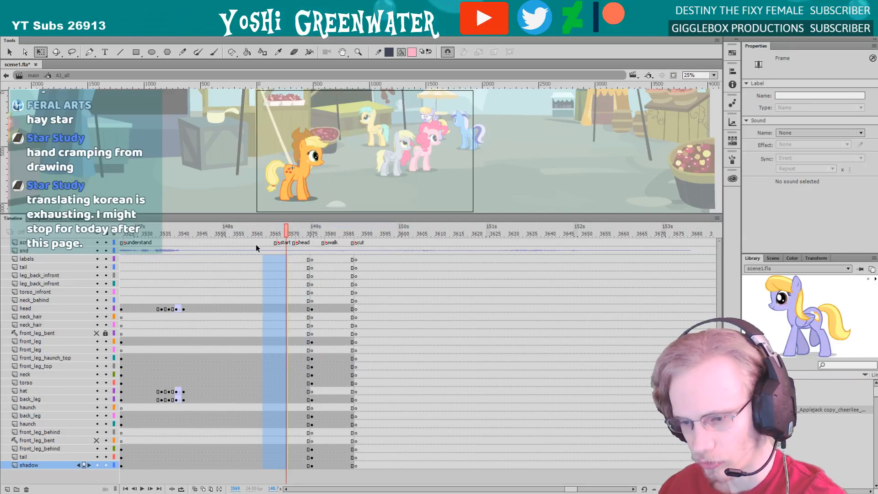
{"action": "left_click", "coordinate": [272, 234]}
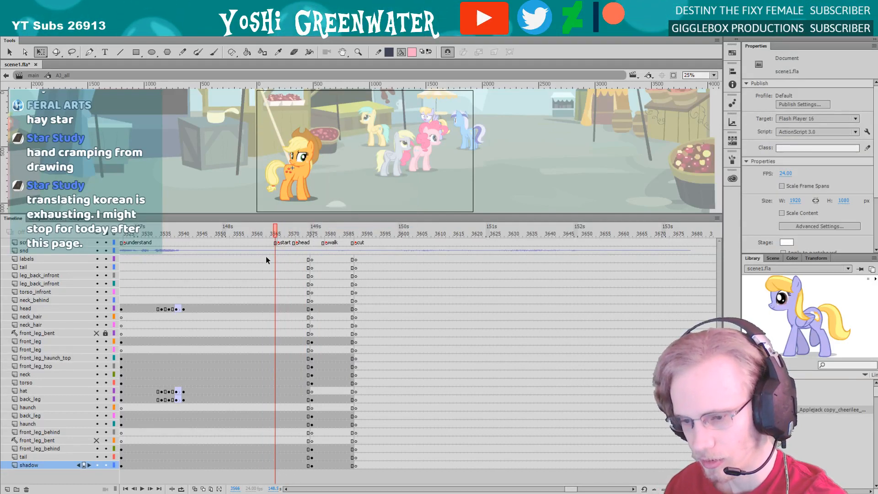
{"action": "key", "text": "period"}
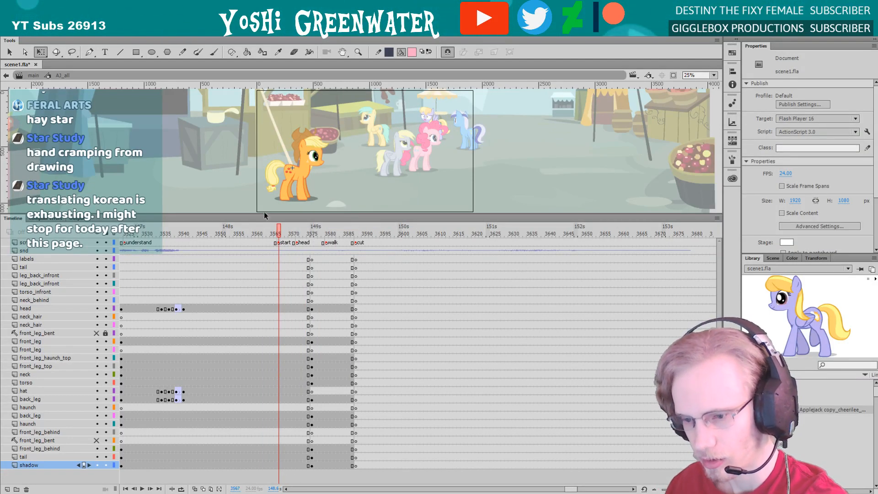
Try to shift the pony's head toward its tail at frame 3567 and undo the move
{"action": "left_click_drag", "start_coordinate": [264, 213], "coordinate": [251, 216]}
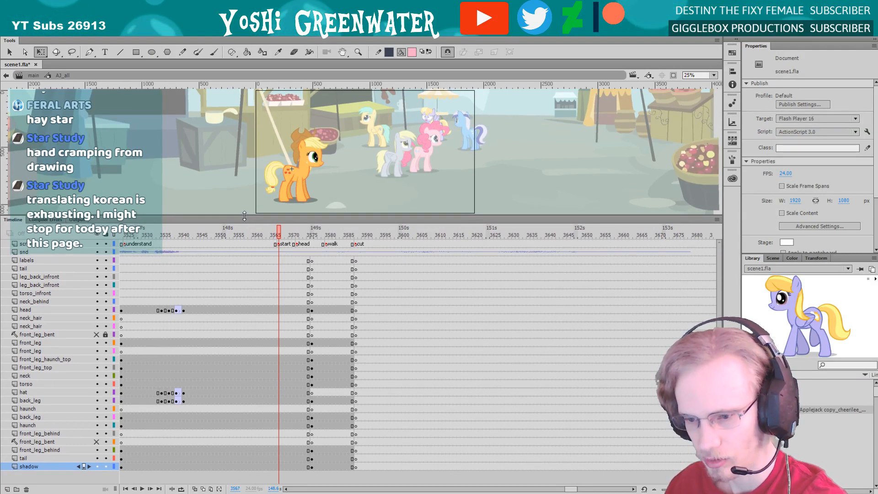
{"action": "left_click_drag", "start_coordinate": [244, 215], "coordinate": [244, 218]}
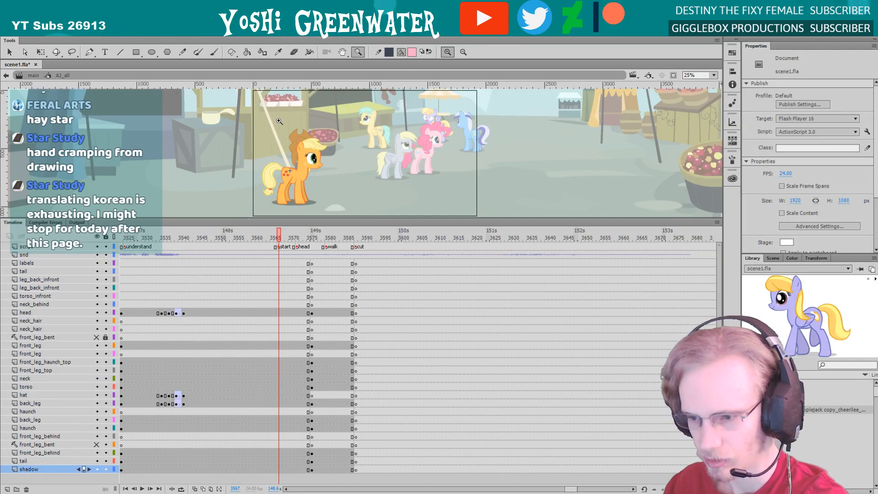
{"action": "scroll", "coordinate": [365, 143], "scroll_direction": "up", "scroll_amount": 3}
{"action": "left_click", "coordinate": [358, 138]}
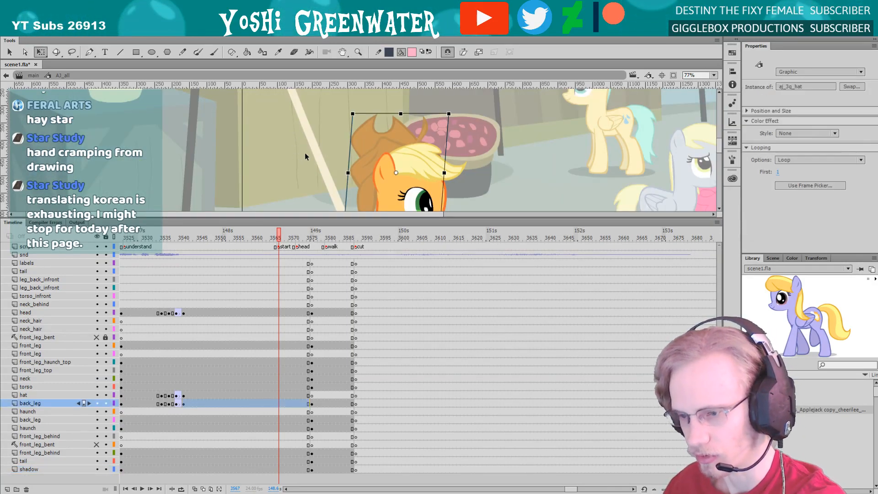
{"action": "left_click_drag", "start_coordinate": [297, 171], "coordinate": [269, 122]}
{"action": "left_click", "coordinate": [350, 167]}
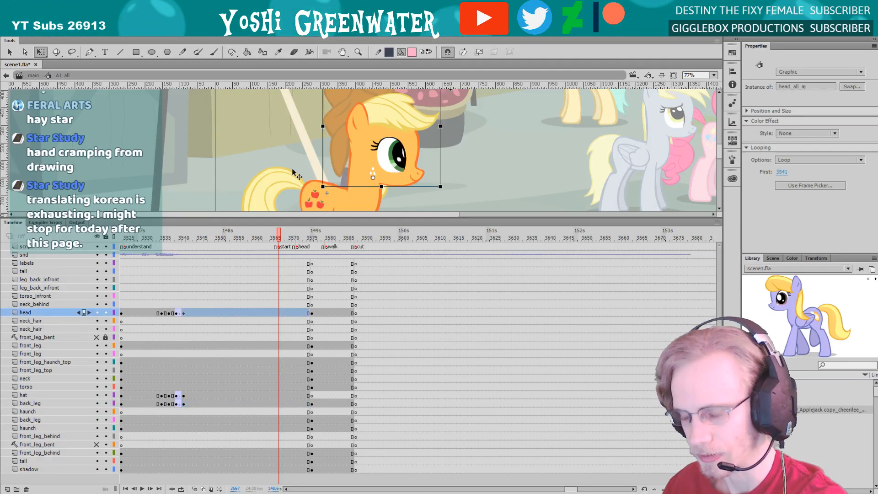
{"action": "left_click_drag", "start_coordinate": [347, 152], "coordinate": [220, 132]}
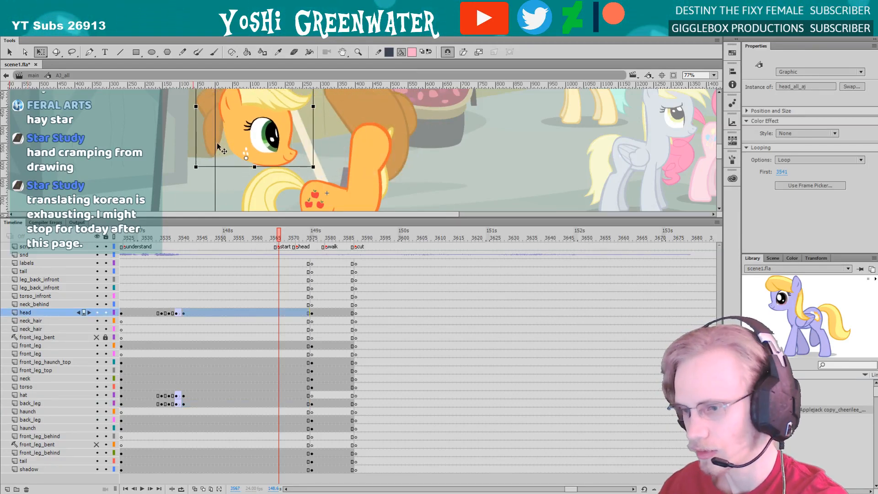
{"action": "key", "text": "ctrl+z"}
{"action": "left_click", "coordinate": [325, 107]}
Check the pony's head pose at frame 3564 and inspect the keyframes around it inside the head symbol
{"action": "left_click_drag", "start_coordinate": [176, 237], "coordinate": [268, 233]}
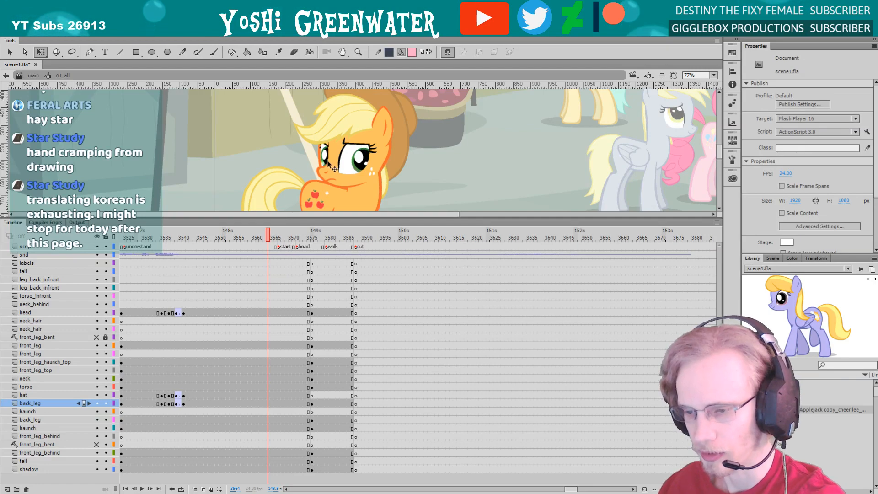
{"action": "double_click", "coordinate": [384, 127]}
{"action": "left_click", "coordinate": [384, 127]}
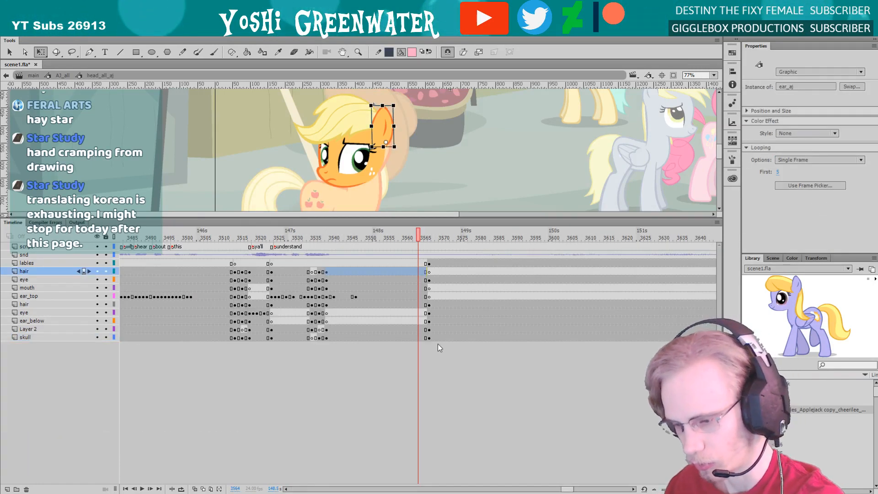
{"action": "scroll", "coordinate": [457, 354], "scroll_direction": "right", "scroll_amount": 5}
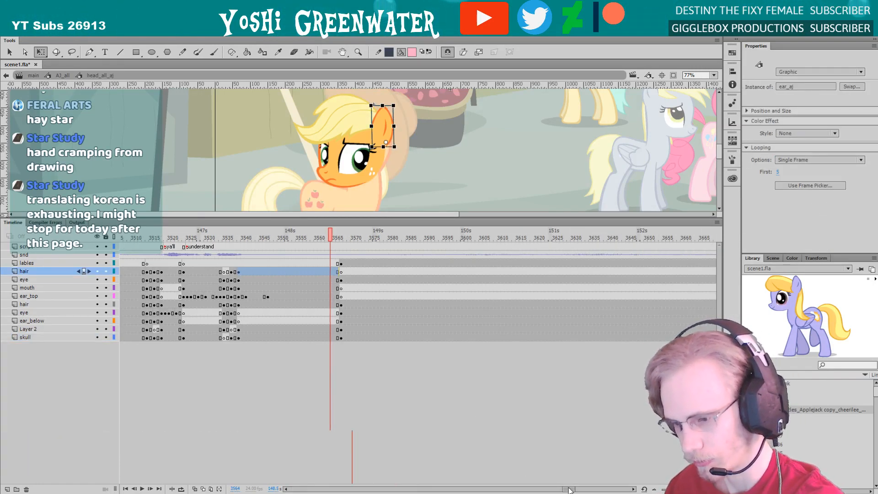
{"action": "double_click", "coordinate": [168, 155]}
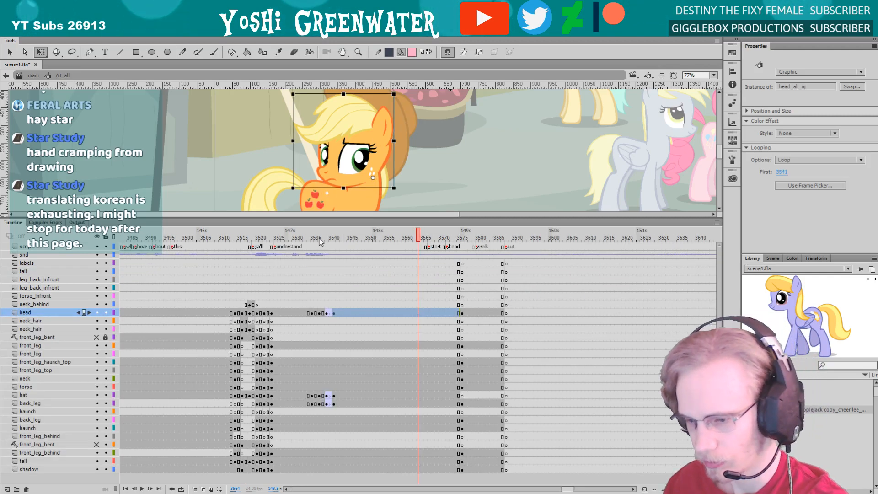
Insert keyframes at frame 3567 on all of the pony's layers from labels down to shadow
{"action": "left_click_drag", "start_coordinate": [316, 240], "coordinate": [378, 450]}
{"action": "scroll", "coordinate": [402, 277], "scroll_direction": "right", "scroll_amount": 1}
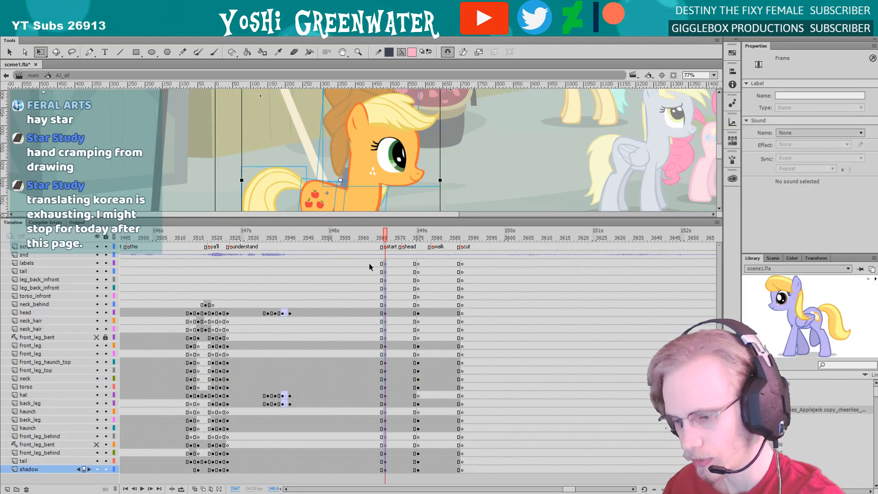
{"action": "left_click", "coordinate": [343, 148]}
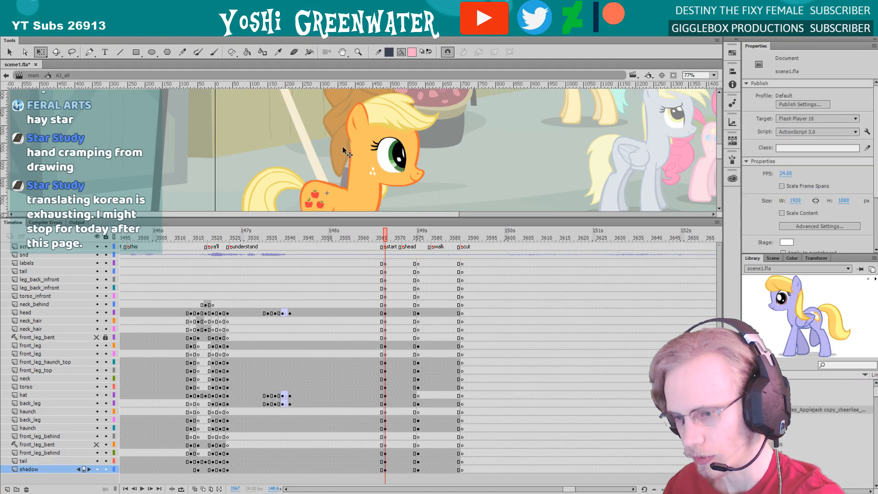
Inspect the head symbol at frame 3567 and step through the pony's poses up to frame 3576
{"action": "double_click", "coordinate": [343, 151]}
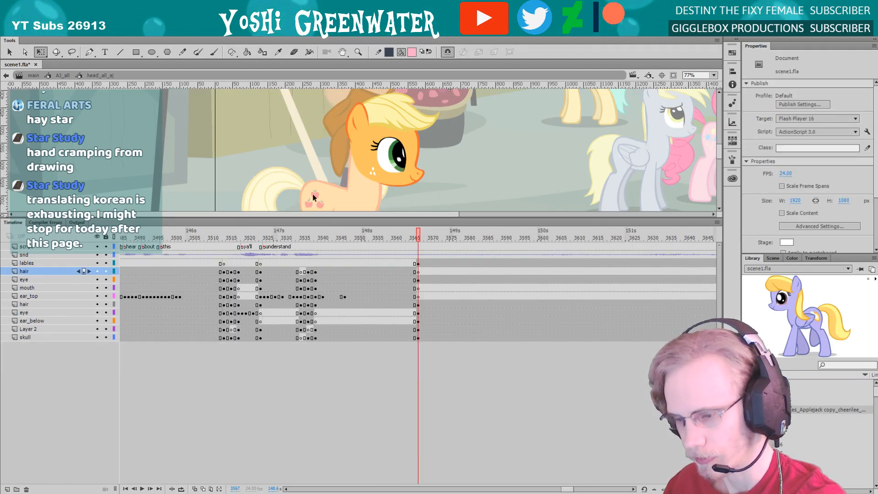
{"action": "left_click_drag", "start_coordinate": [328, 220], "coordinate": [337, 283]}
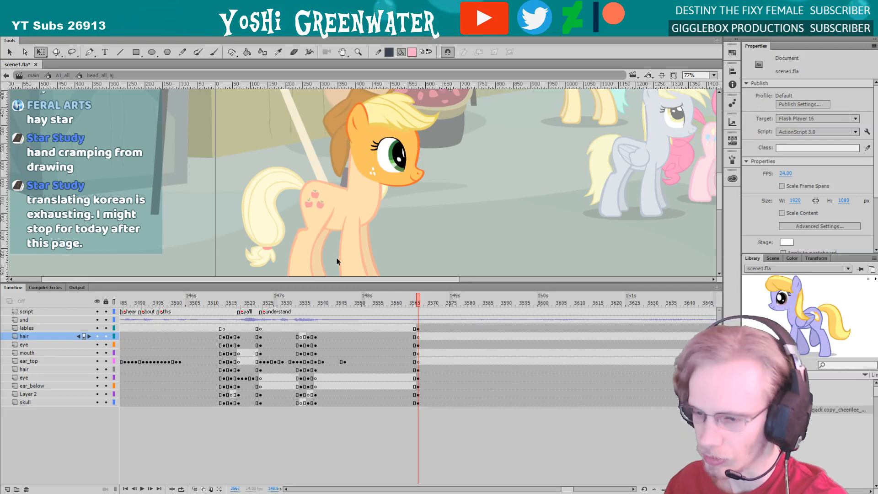
{"action": "double_click", "coordinate": [336, 261]}
{"action": "left_click_drag", "start_coordinate": [419, 302], "coordinate": [441, 298]}
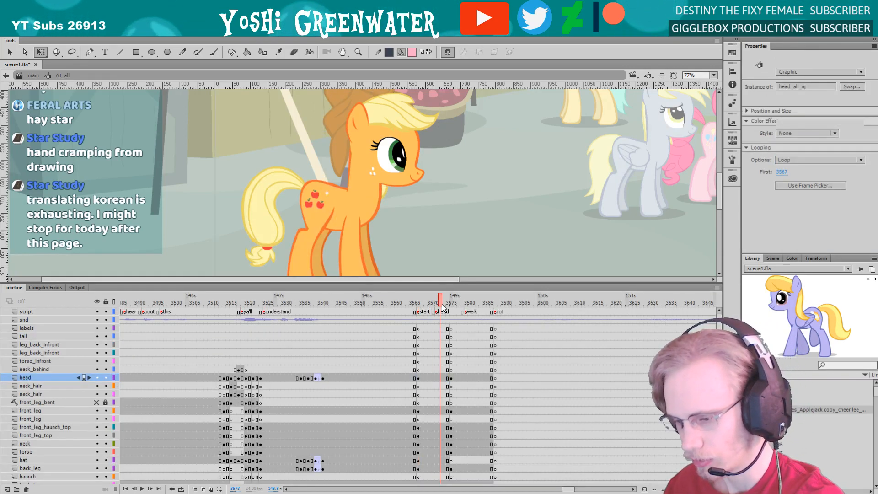
{"action": "key", "text": "period"}
{"action": "key", "text": "period"}
{"action": "key", "text": "period"}
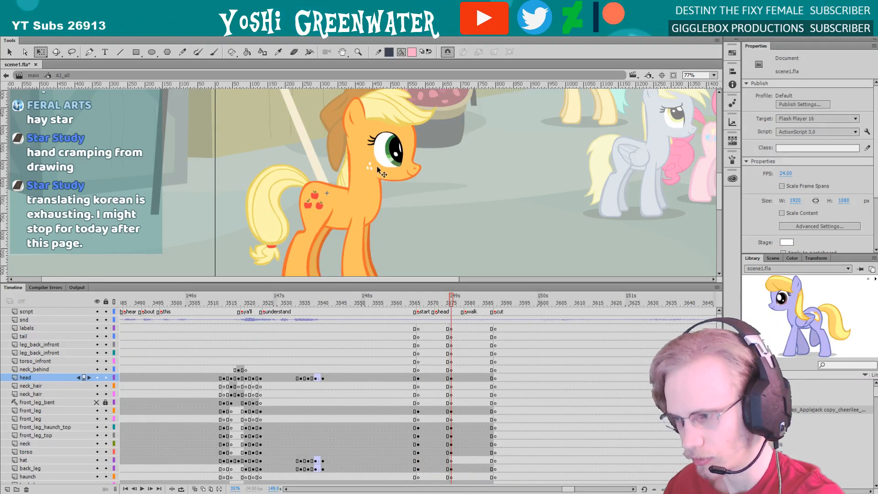
Insert keyframes at frame 3576 inside the head symbol on all layers from lables to skull
{"action": "double_click", "coordinate": [377, 166]}
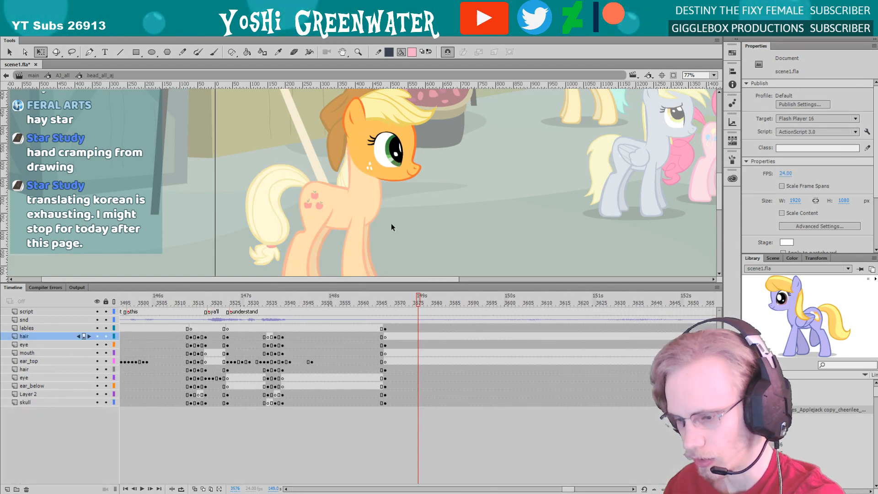
{"action": "left_click_drag", "start_coordinate": [419, 402], "coordinate": [418, 328]}
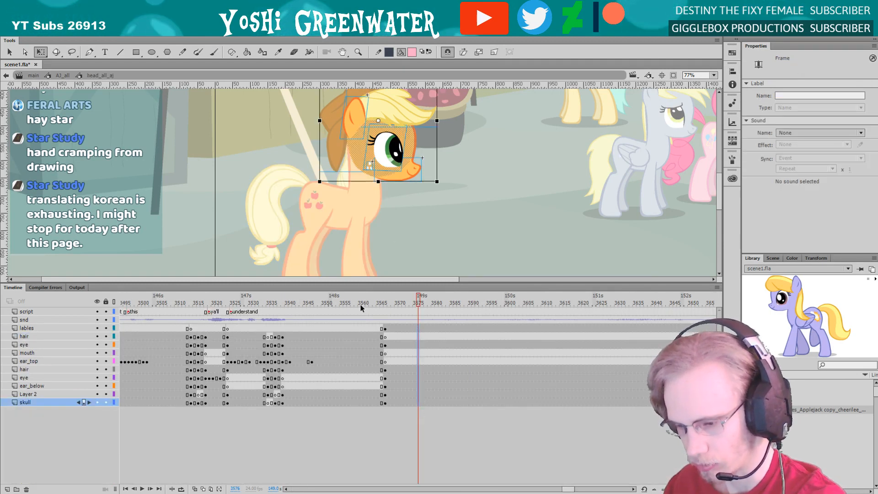
{"action": "key", "text": "F6"}
At frame 3567 of the head symbol, add a blank keyframe on the script layer and clear the keyframes from lables to skull
{"action": "left_click", "coordinate": [381, 303]}
{"action": "left_click", "coordinate": [386, 311]}
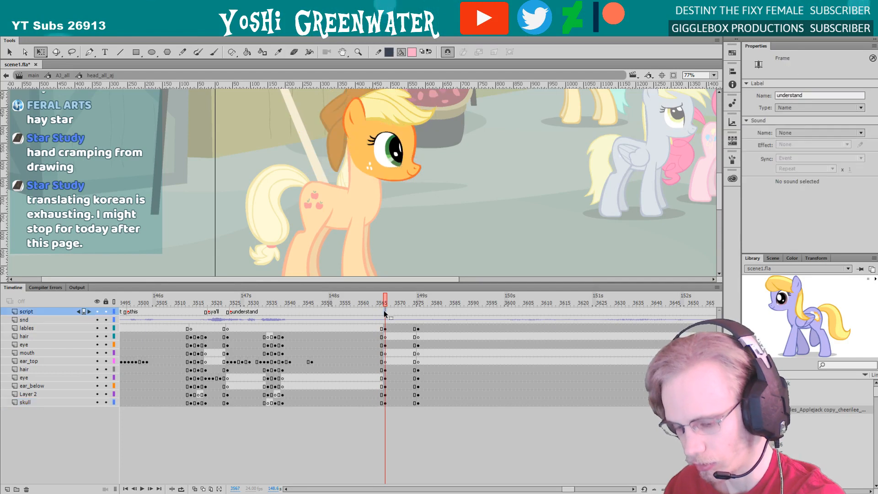
{"action": "key", "text": "F7"}
{"action": "left_click_drag", "start_coordinate": [378, 329], "coordinate": [388, 402]}
{"action": "right_click", "coordinate": [386, 395]}
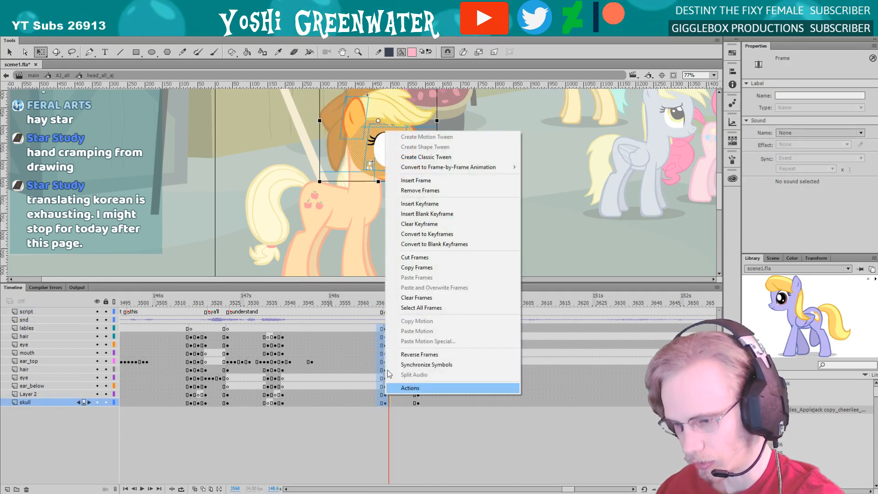
{"action": "left_click", "coordinate": [404, 224]}
Insert keyframes at frame 3567 inside the head symbol on all layers from lables to skull
{"action": "left_click", "coordinate": [385, 304]}
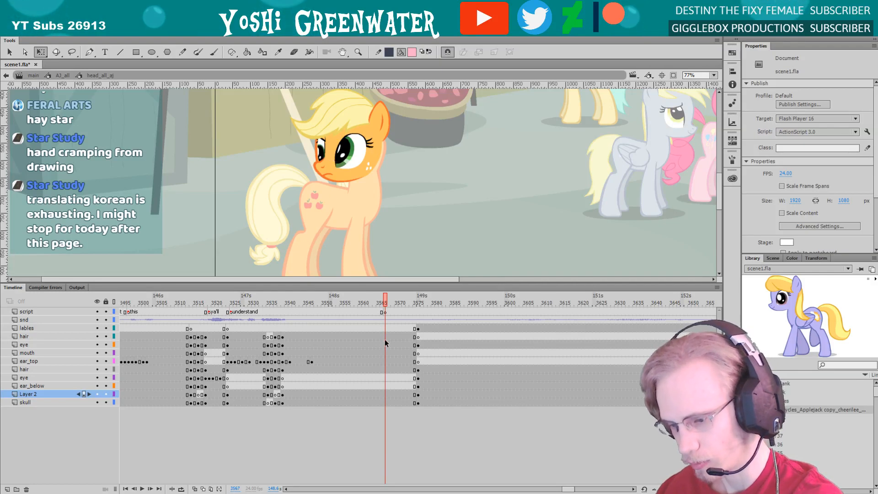
{"action": "left_click", "coordinate": [385, 304]}
{"action": "left_click_drag", "start_coordinate": [385, 329], "coordinate": [385, 402]}
{"action": "key", "text": "F6"}
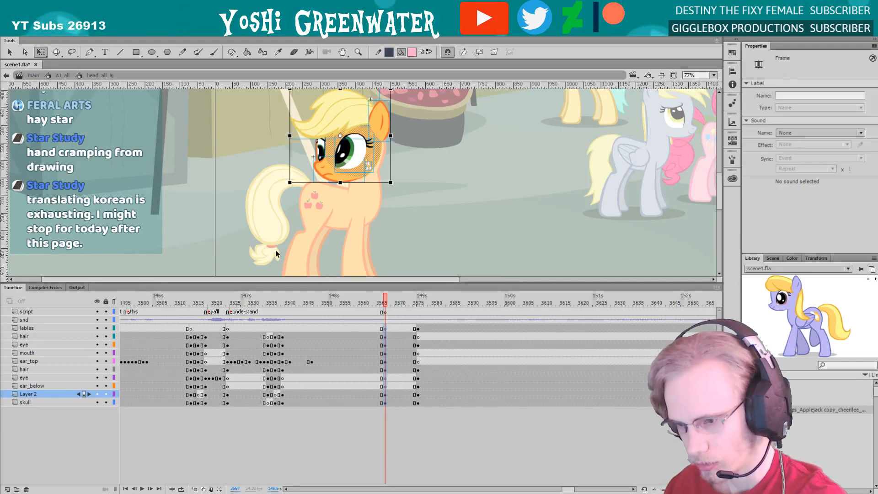
Return to the A3_all timeline, play the animation from frame 3562 to the cut and save the file
{"action": "double_click", "coordinate": [278, 255]}
{"action": "left_click", "coordinate": [370, 303]}
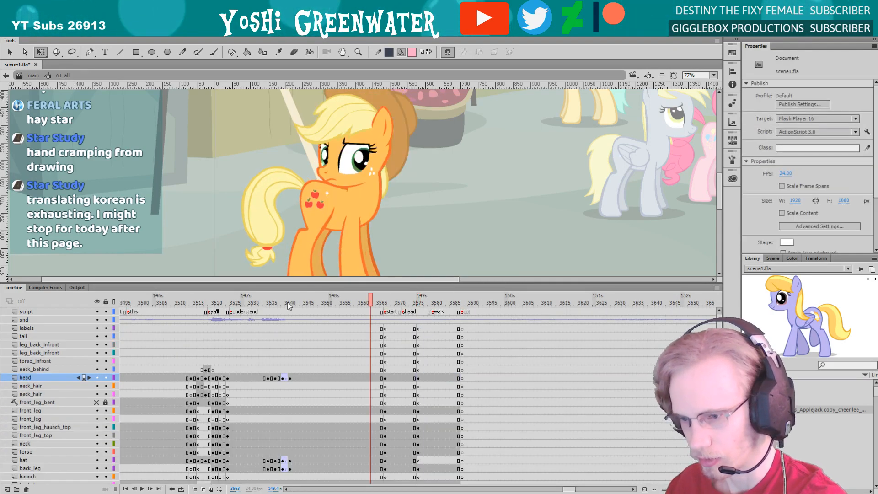
{"action": "key", "text": "Return"}
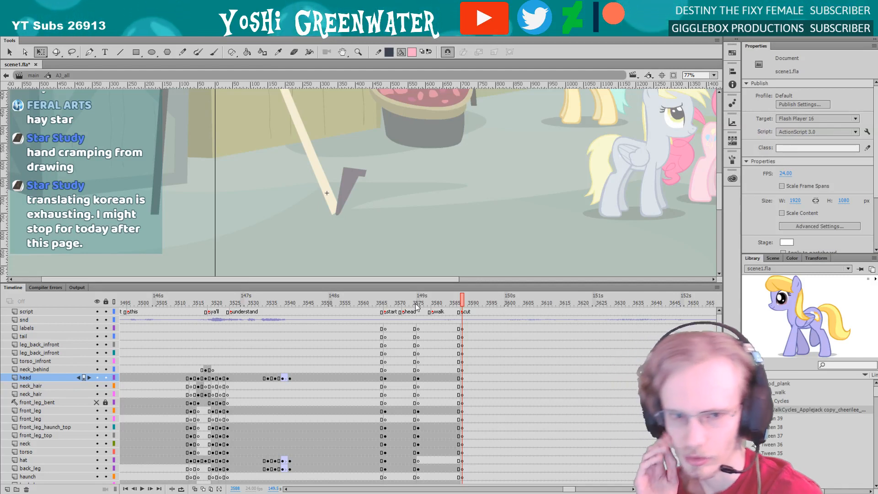
{"action": "key", "text": "ctrl+s"}
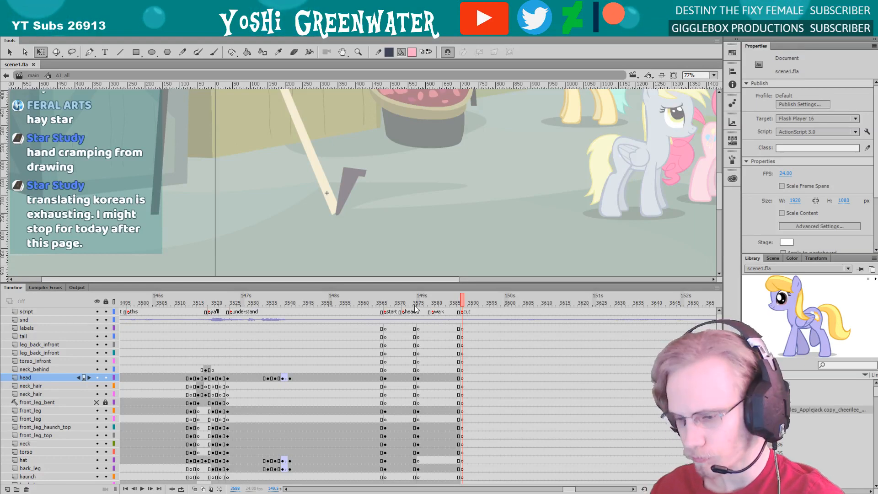
Inspect the near eye's keyframes around frame 3567 inside the head symbol
{"action": "left_click_drag", "start_coordinate": [373, 300], "coordinate": [385, 301]}
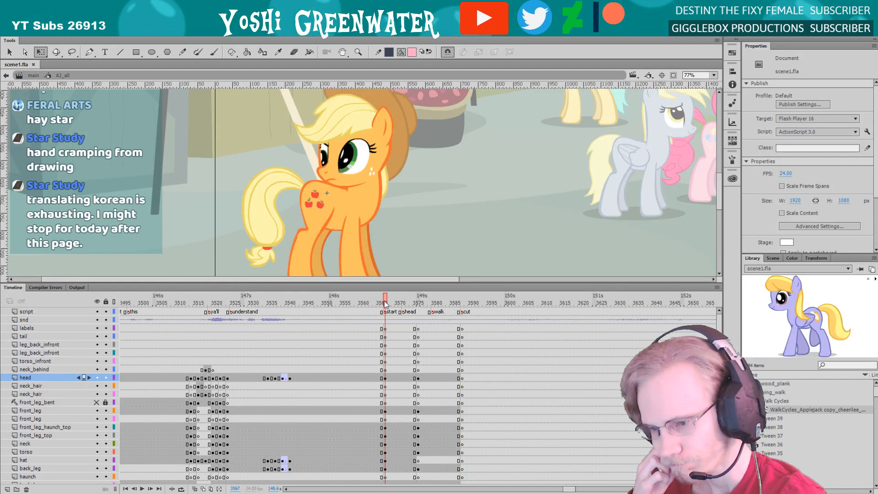
{"action": "double_click", "coordinate": [343, 180]}
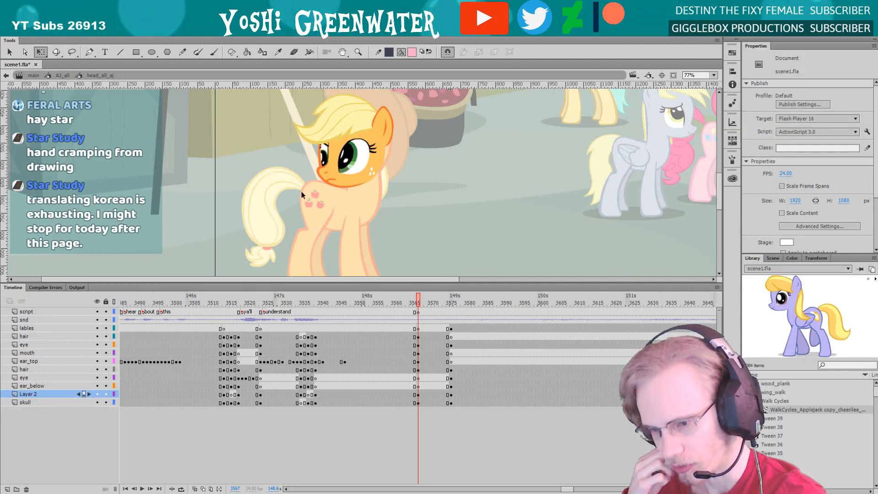
{"action": "left_click_drag", "start_coordinate": [315, 282], "coordinate": [323, 315]}
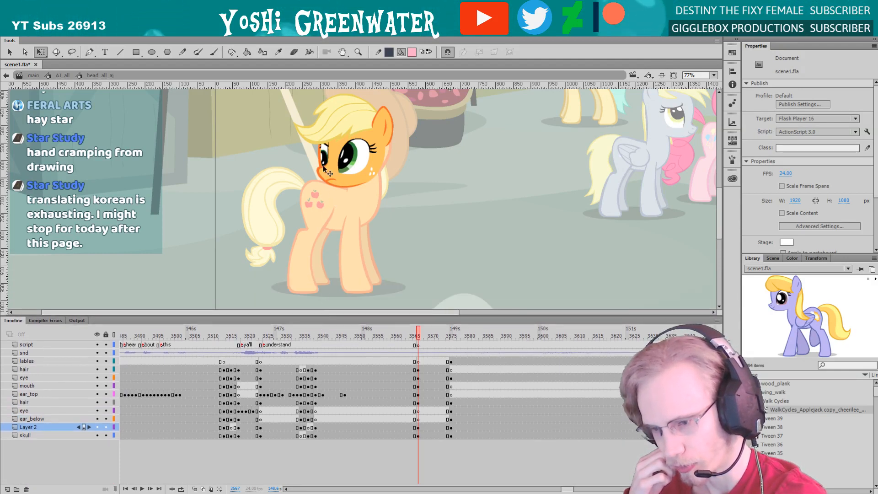
{"action": "double_click", "coordinate": [346, 170]}
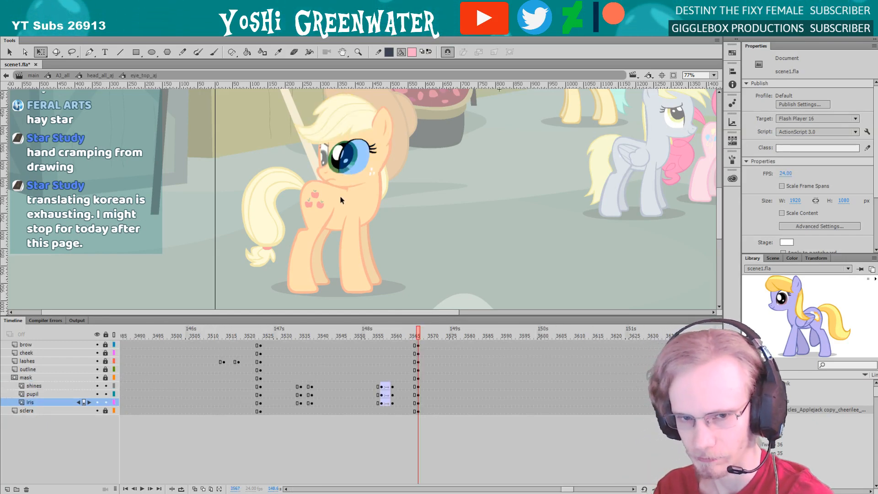
{"action": "double_click", "coordinate": [284, 254]}
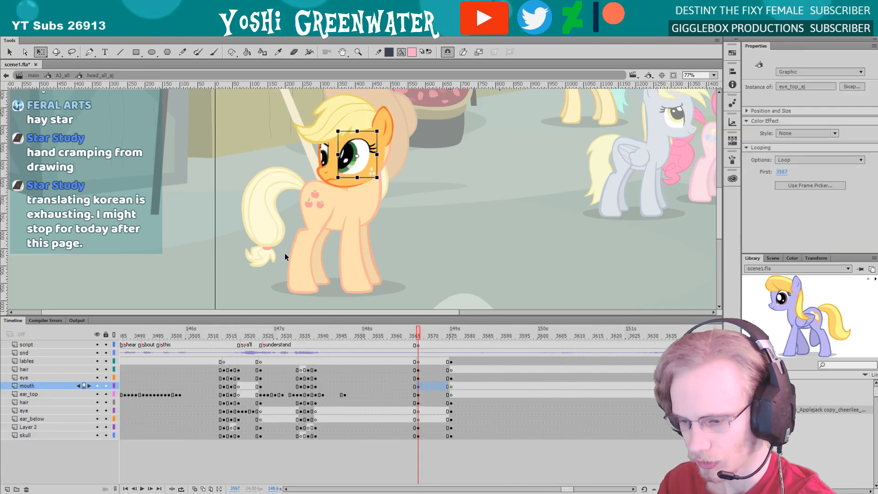
Insert keyframes at frame 3576 inside the near eye's symbol on all layers from brow to sclera
{"action": "left_click", "coordinate": [451, 334]}
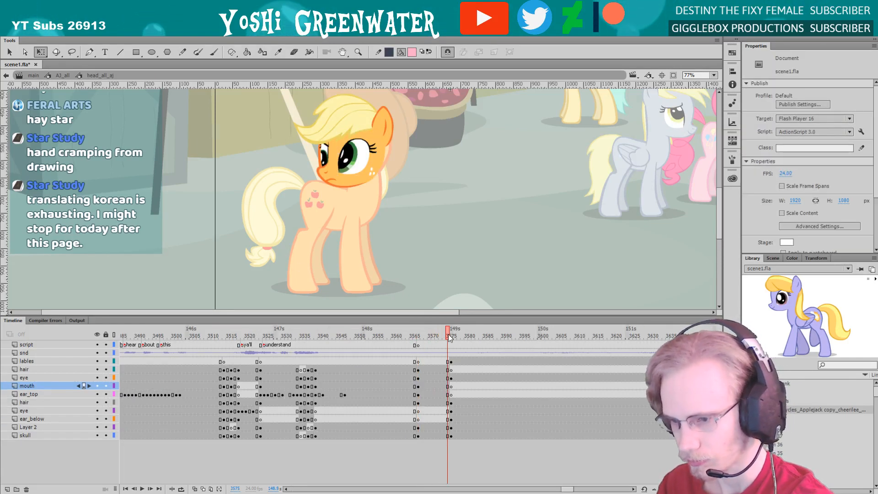
{"action": "left_click", "coordinate": [391, 167]}
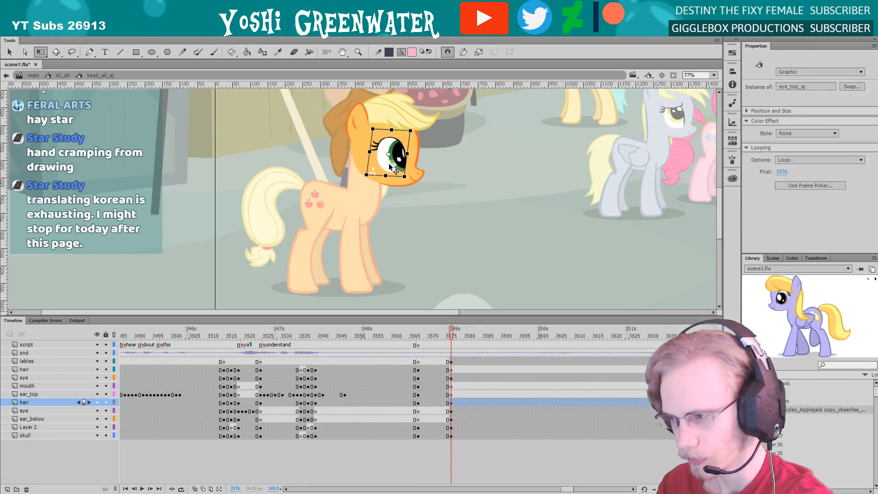
{"action": "double_click", "coordinate": [389, 165]}
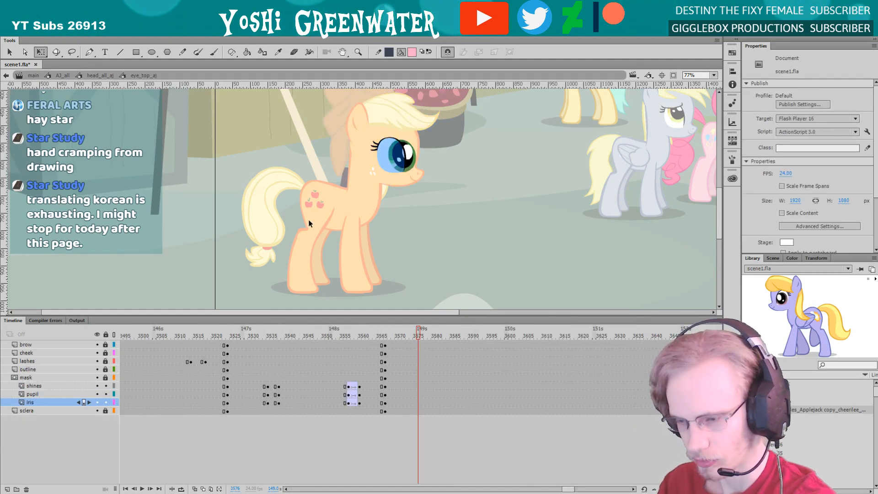
{"action": "left_click_drag", "start_coordinate": [419, 415], "coordinate": [419, 416]}
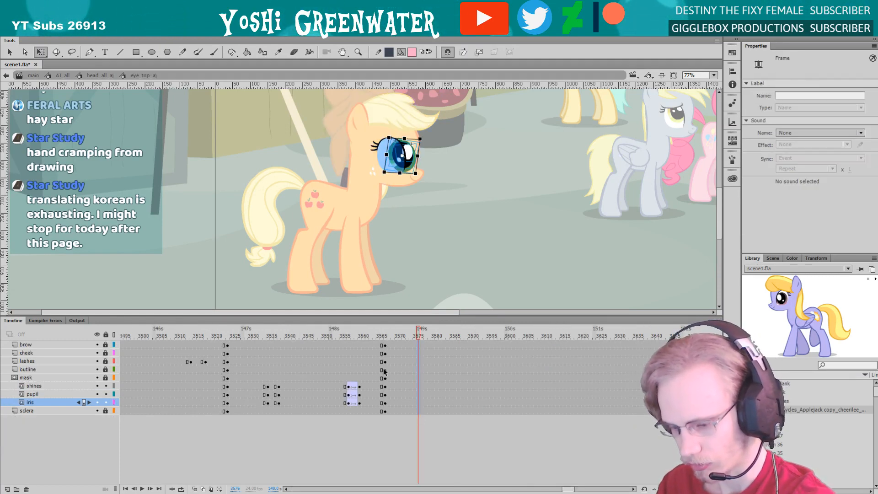
{"action": "key", "text": "F6"}
Clear the eye symbol's keyframes at frame 3567 on all layers from brow to sclera and return to the head symbol
{"action": "left_click_drag", "start_coordinate": [378, 344], "coordinate": [387, 410]}
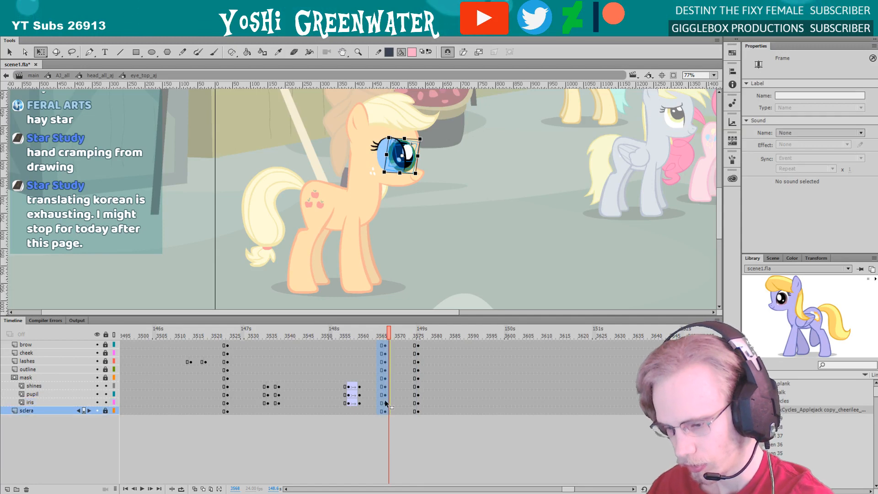
{"action": "right_click", "coordinate": [385, 399]}
{"action": "left_click", "coordinate": [402, 230]}
{"action": "double_click", "coordinate": [401, 262]}
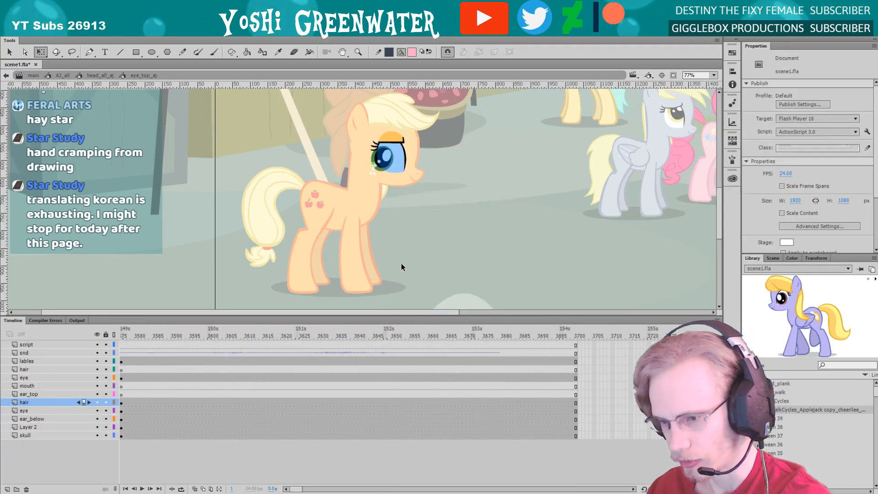
Leave the head symbol for the AJ_all timeline, scrub around frame 3575 and examine the turned head up close
{"action": "left_click", "coordinate": [382, 337]}
{"action": "left_click_drag", "start_coordinate": [382, 337], "coordinate": [416, 338]}
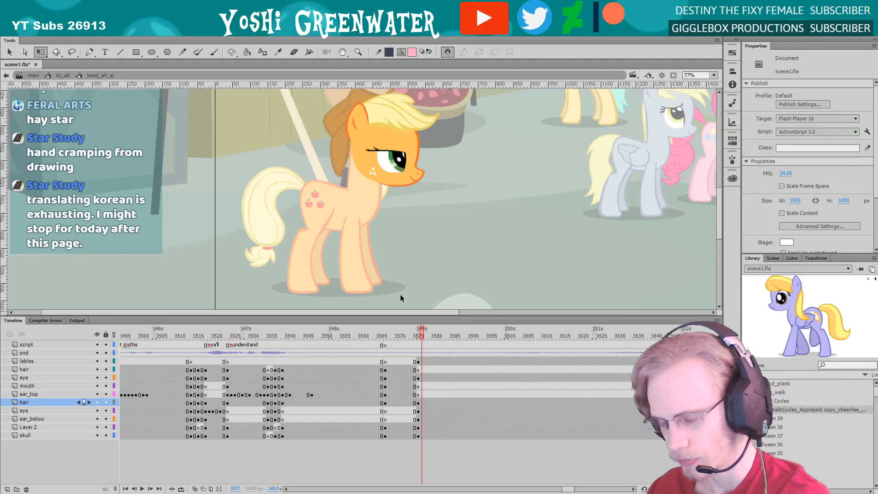
{"action": "double_click", "coordinate": [400, 294]}
{"action": "left_click", "coordinate": [432, 337]}
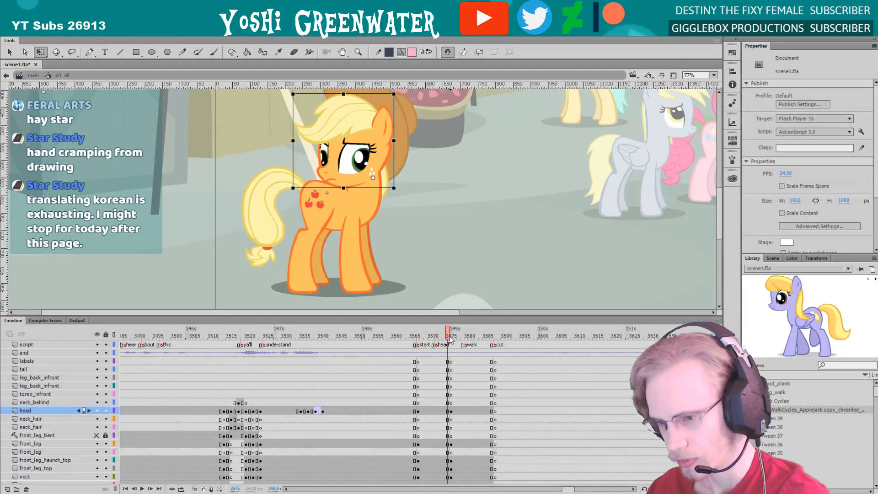
{"action": "left_click_drag", "start_coordinate": [450, 338], "coordinate": [422, 314]}
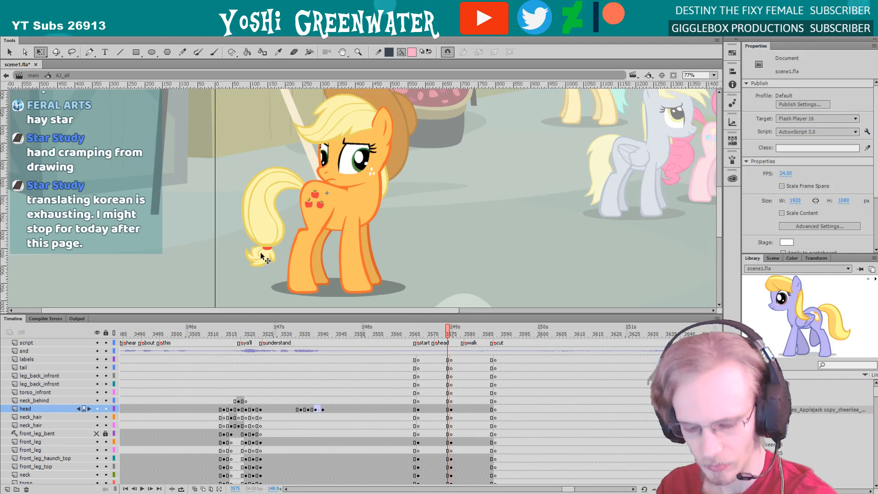
{"action": "key", "text": "z"}
{"action": "scroll", "coordinate": [270, 251], "scroll_direction": "up", "scroll_amount": 5}
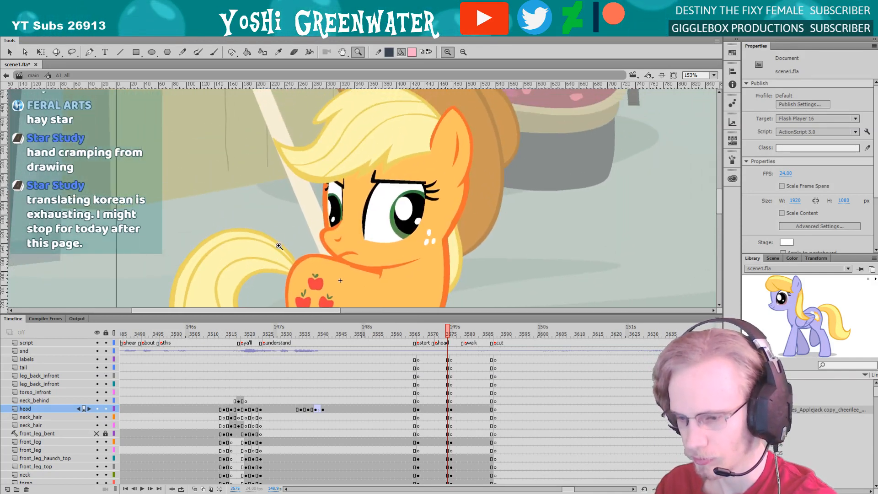
{"action": "key", "text": "q"}
{"action": "mouse_move", "coordinate": [296, 240]}
{"action": "left_mouse_down"}
{"action": "mouse_move", "coordinate": [306, 225]}
{"action": "mouse_move", "coordinate": [299, 235]}
{"action": "left_mouse_up"}
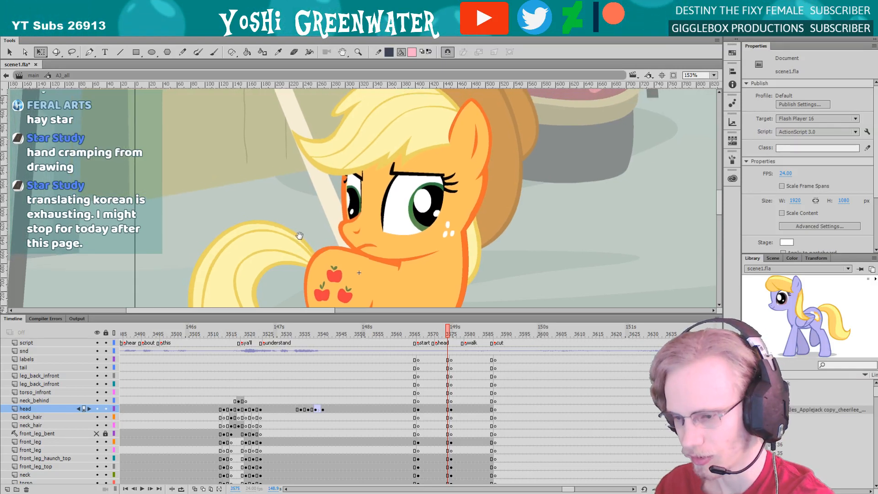
{"action": "left_click_drag", "start_coordinate": [262, 315], "coordinate": [261, 389]}
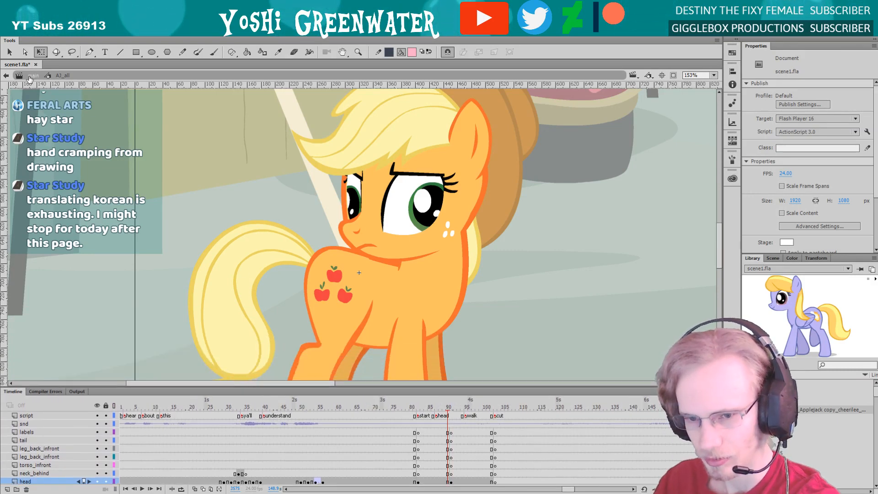
Return to the main timeline, frame the orange pony closely and go to frame 3520
{"action": "double_click", "coordinate": [221, 208]}
{"action": "left_click_drag", "start_coordinate": [288, 258], "coordinate": [299, 303]}
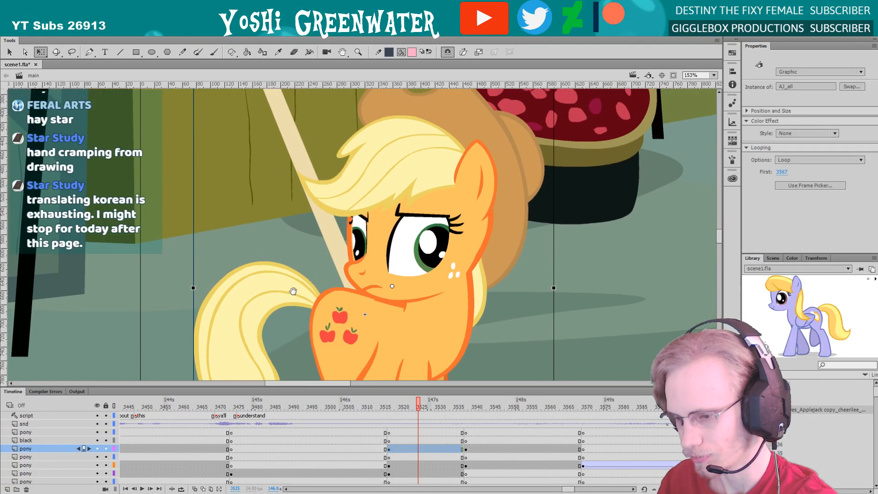
{"action": "key", "text": "ctrl+2"}
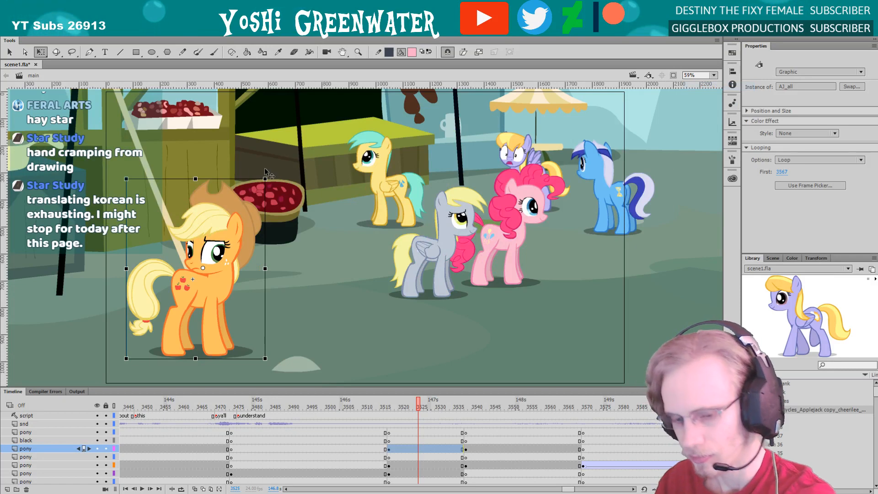
{"action": "key", "text": "z"}
{"action": "left_click_drag", "start_coordinate": [146, 169], "coordinate": [264, 336]}
{"action": "left_click_drag", "start_coordinate": [243, 273], "coordinate": [258, 290]}
{"action": "key", "text": "q"}
{"action": "left_click", "coordinate": [400, 399]}
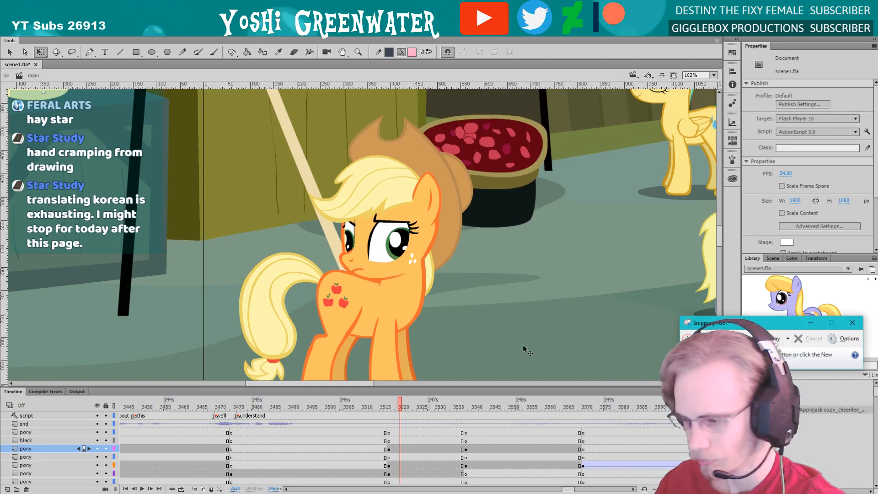
Capture the stage area around the orange pony with the Snipping Tool, save the capture and close it
{"action": "left_click", "coordinate": [696, 339]}
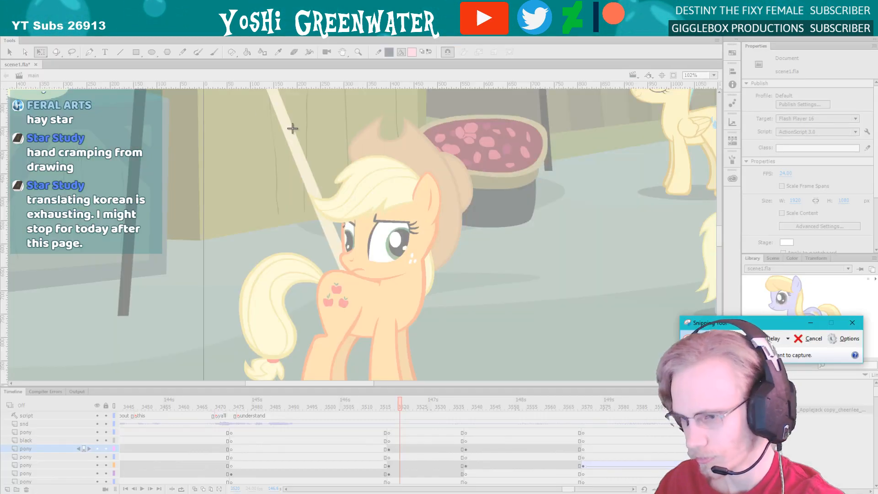
{"action": "left_click_drag", "start_coordinate": [161, 96], "coordinate": [631, 377]}
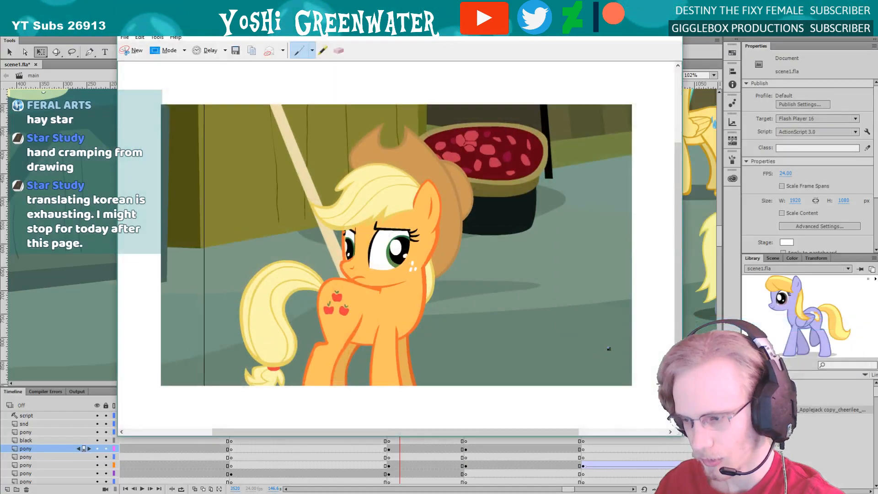
{"action": "left_click", "coordinate": [232, 55]}
{"action": "left_click_drag", "start_coordinate": [310, 49], "coordinate": [0, 49]}
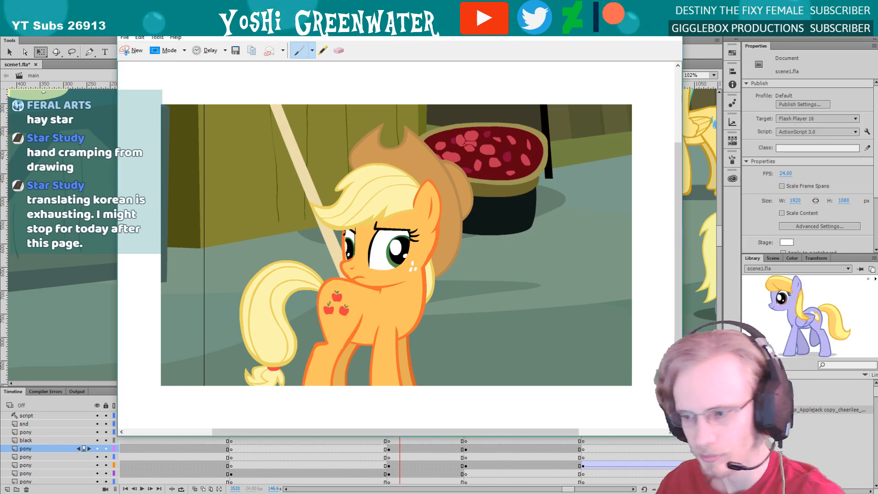
{"action": "left_click", "coordinate": [671, 26]}
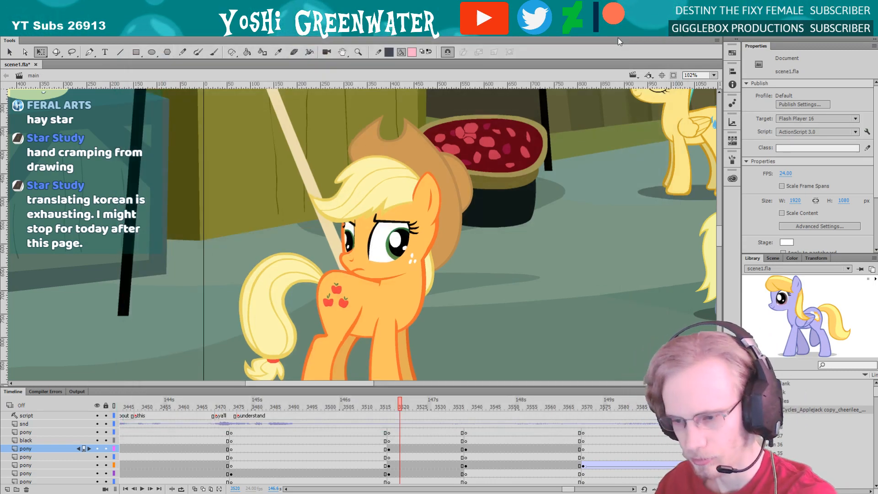
Enter the orange pony's AJ_all symbol and open its head symbol at frame 3567
{"action": "left_click_drag", "start_coordinate": [333, 388], "coordinate": [333, 320]}
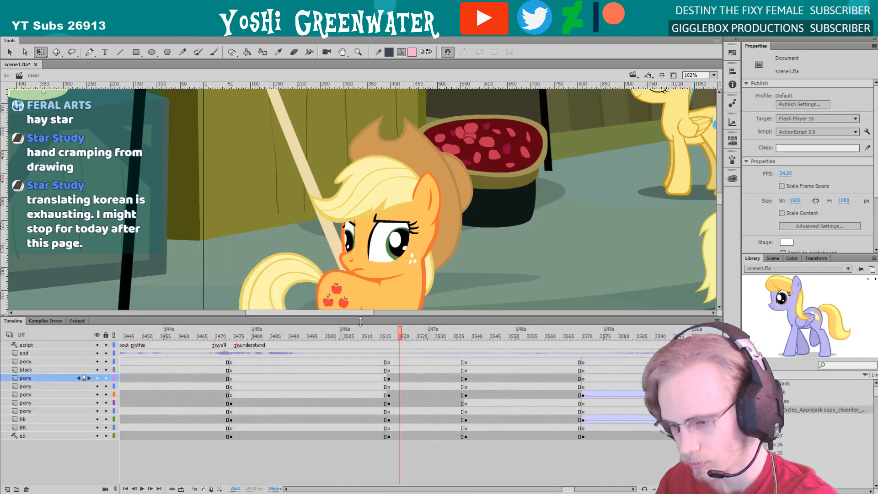
{"action": "left_click", "coordinate": [391, 347]}
{"action": "double_click", "coordinate": [370, 298]}
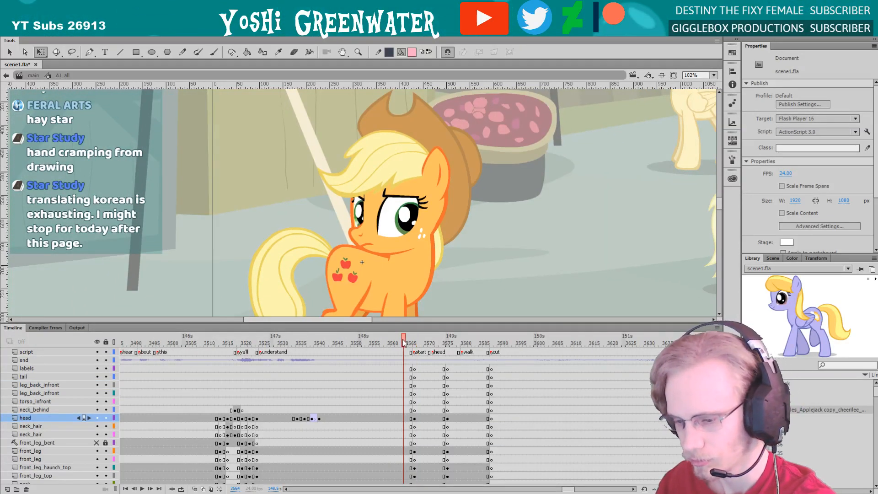
{"action": "key", "text": "period"}
{"action": "key", "text": "period"}
{"action": "key", "text": "period"}
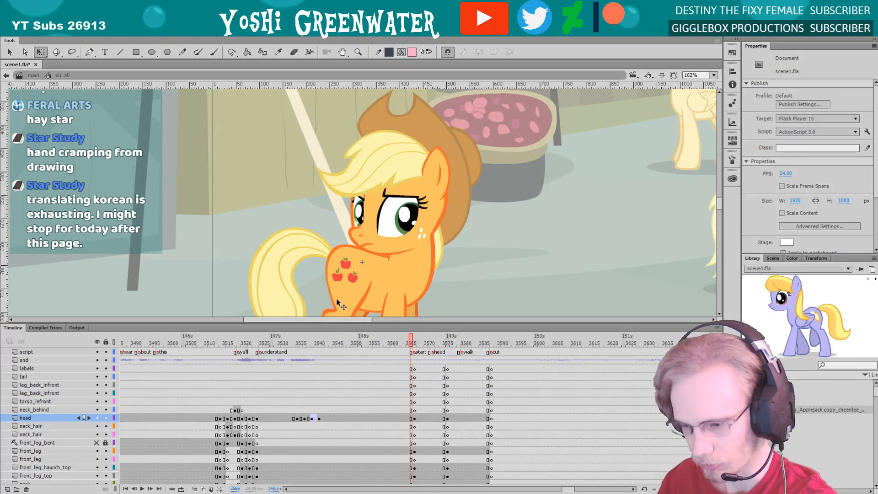
{"action": "double_click", "coordinate": [364, 222]}
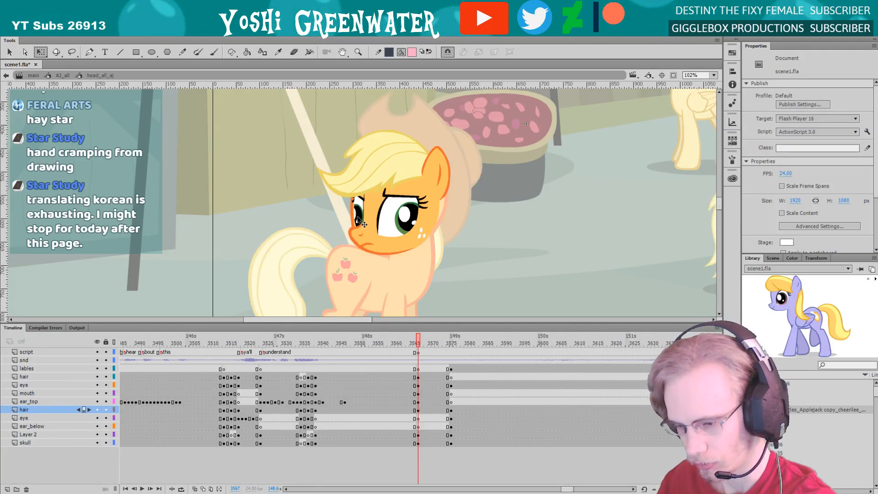
Insert keyframes at frame 3576 inside the far eye's symbol on all layers from brow to sclera
{"action": "double_click", "coordinate": [360, 222]}
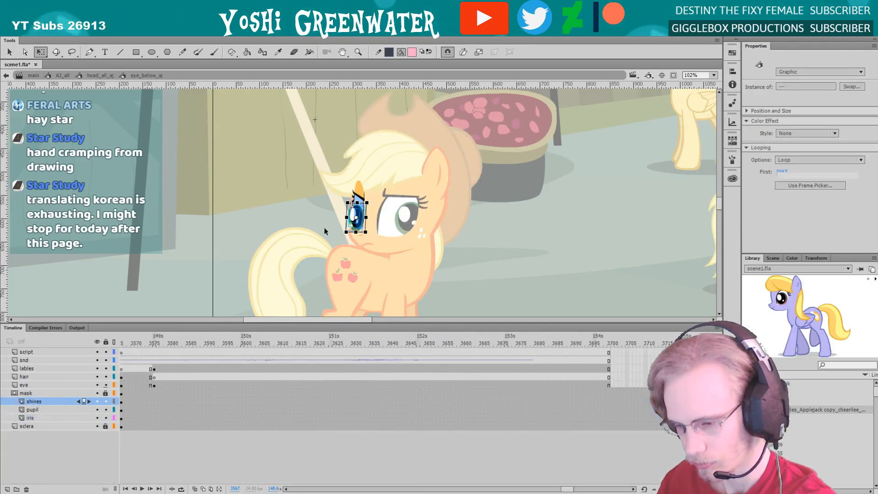
{"action": "double_click", "coordinate": [327, 220]}
{"action": "left_click", "coordinate": [451, 346]}
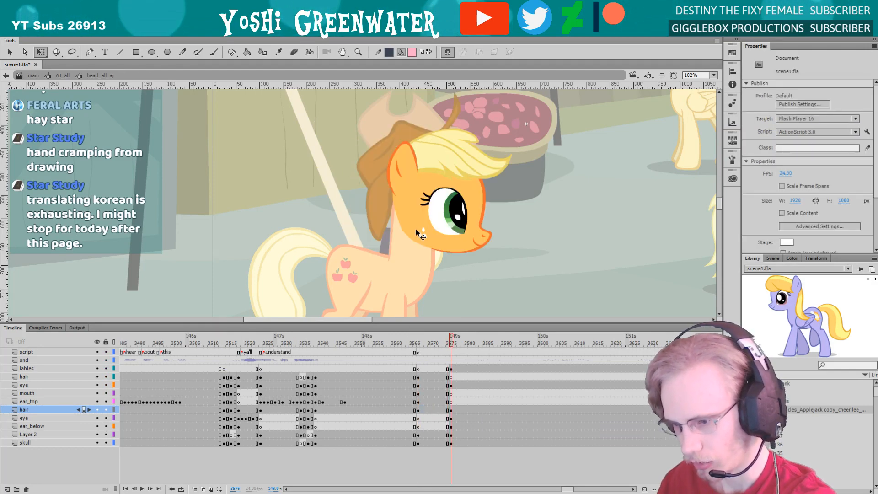
{"action": "key", "text": "comma"}
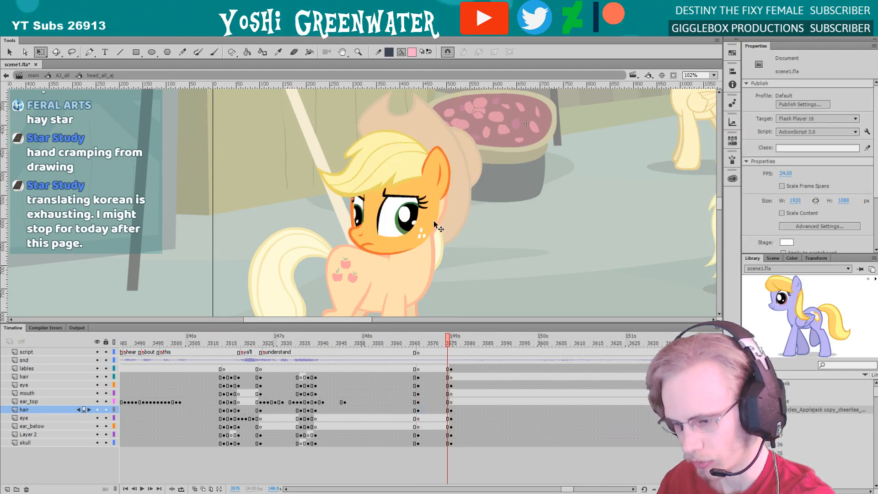
{"action": "double_click", "coordinate": [359, 219]}
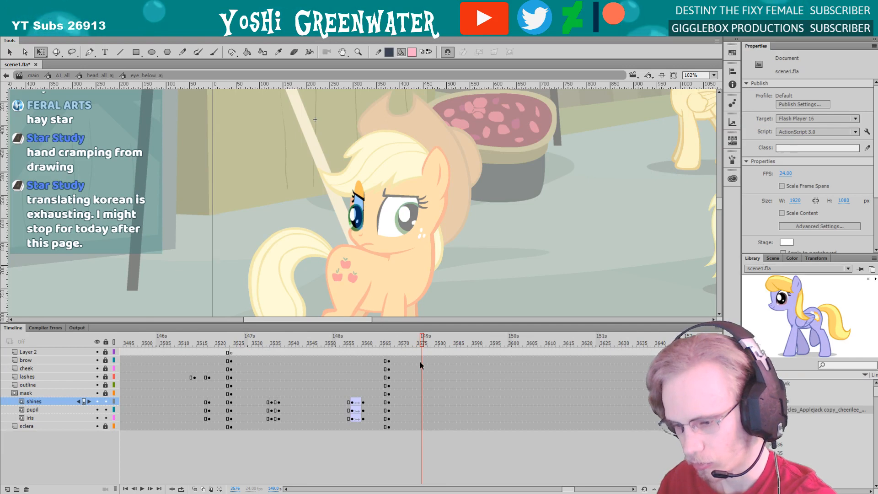
{"action": "key", "text": "F6"}
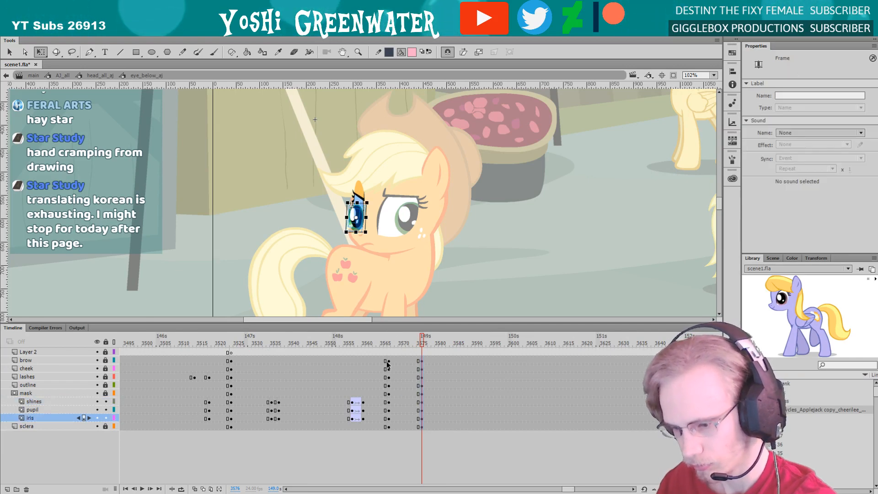
Clear the far eye symbol's keyframes at frame 3567 on all layers from brow to sclera and return to the head symbol
{"action": "left_click_drag", "start_coordinate": [385, 362], "coordinate": [394, 426]}
{"action": "right_click", "coordinate": [389, 412]}
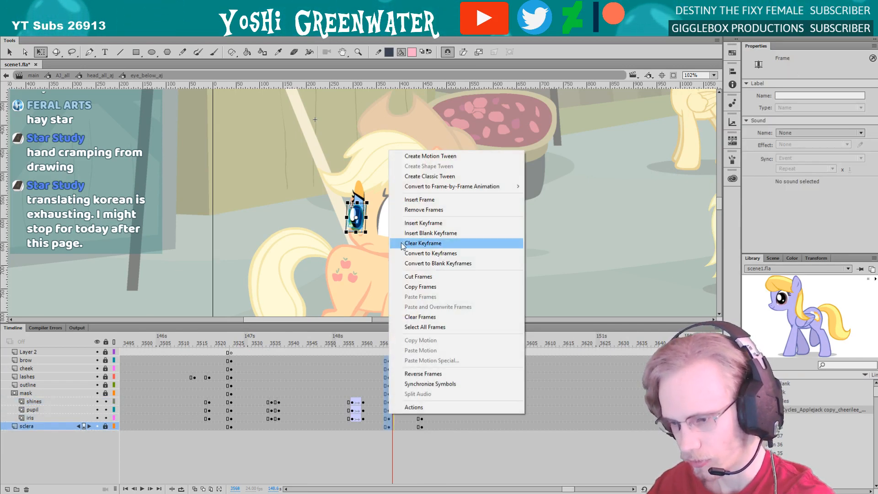
{"action": "left_click", "coordinate": [411, 243]}
{"action": "double_click", "coordinate": [296, 242]}
Play the head symbol's animation up to the head turn, return to AJ_all and show all body layers with the pony framed
{"action": "left_click", "coordinate": [382, 343]}
{"action": "key", "text": "Return"}
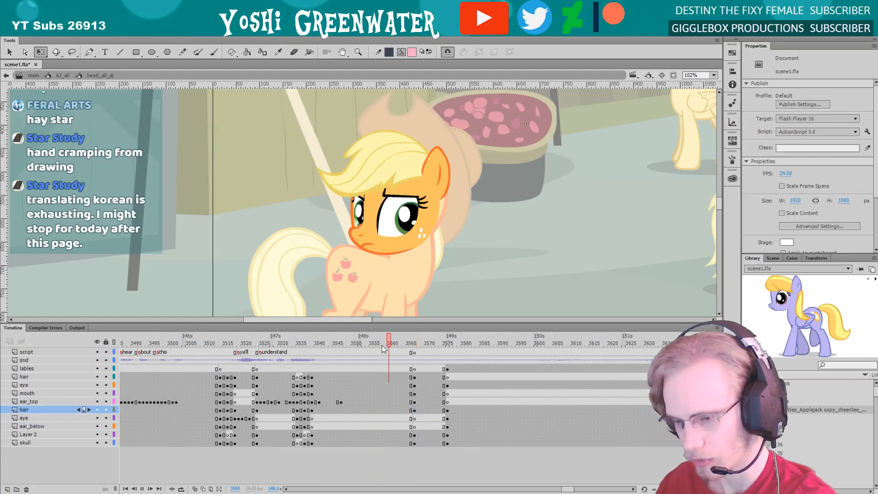
{"action": "double_click", "coordinate": [296, 240]}
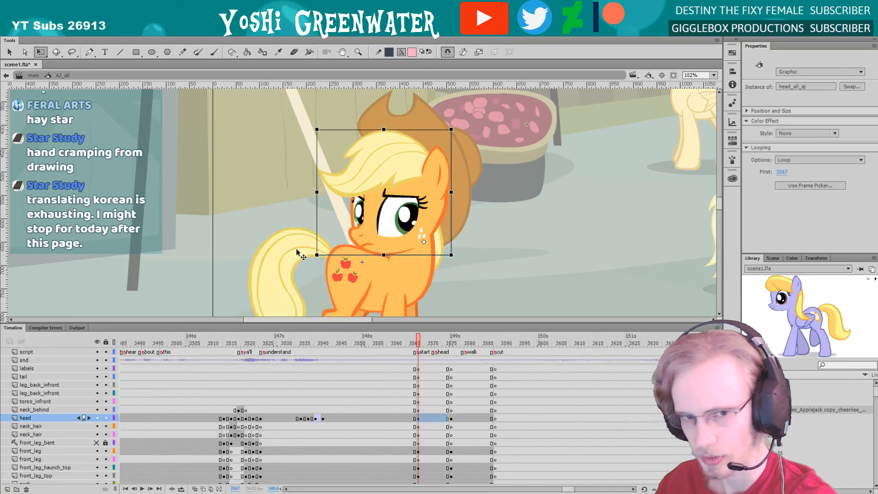
{"action": "left_click_drag", "start_coordinate": [293, 323], "coordinate": [297, 226]}
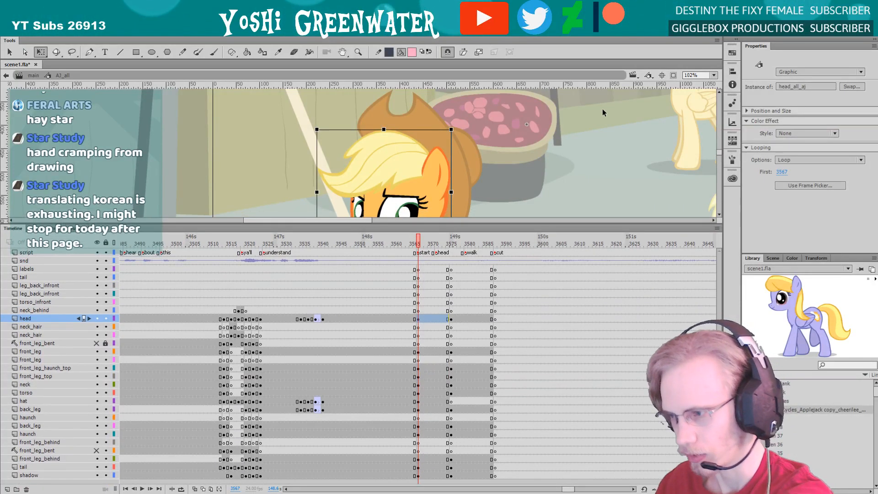
{"action": "left_click", "coordinate": [713, 75]}
{"action": "left_click", "coordinate": [700, 84]}
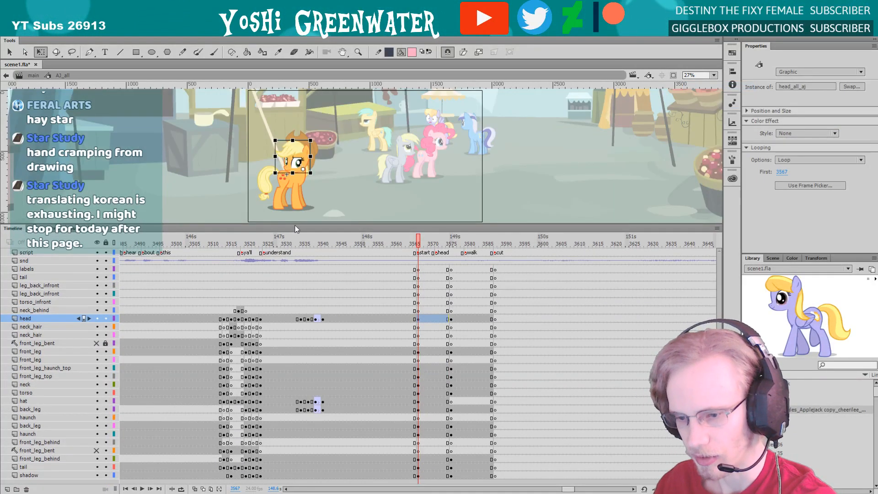
{"action": "left_click_drag", "start_coordinate": [294, 223], "coordinate": [295, 226]}
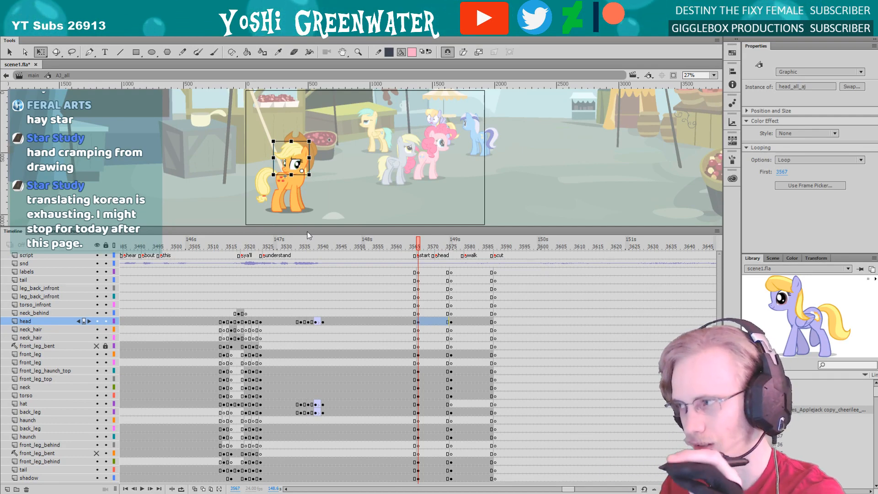
{"action": "key", "text": "z"}
{"action": "left_click_drag", "start_coordinate": [256, 128], "coordinate": [319, 211]}
{"action": "key", "text": "q"}
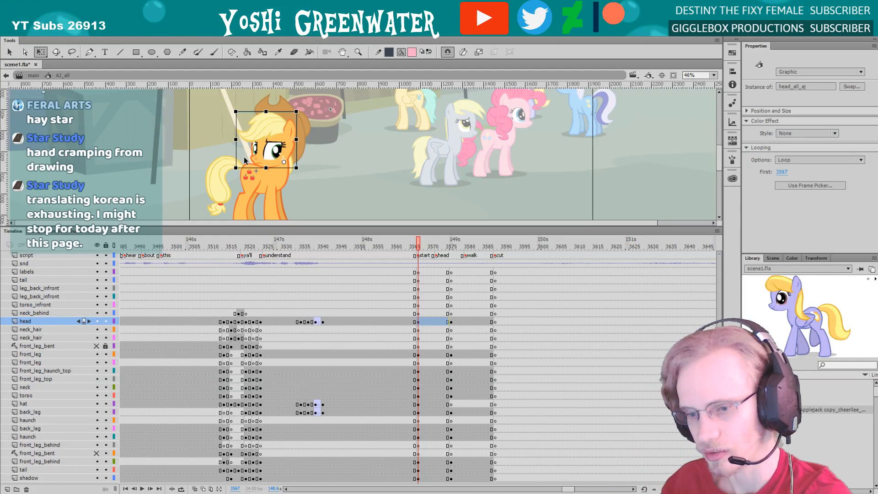
Examine the pony's pose at frame 3492 in AJ_all and return to the main timeline
{"action": "left_click", "coordinate": [136, 242]}
{"action": "left_click_drag", "start_coordinate": [173, 226], "coordinate": [173, 218]}
{"action": "left_click", "coordinate": [34, 76]}
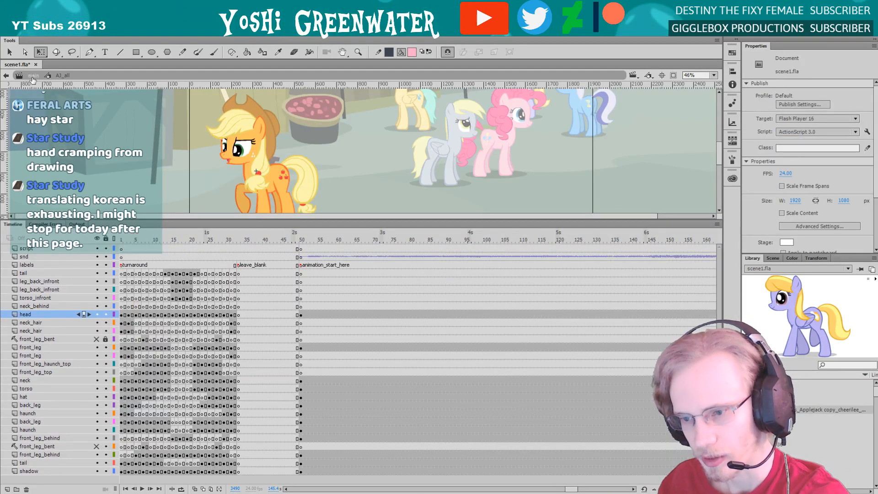
{"action": "left_click_drag", "start_coordinate": [304, 217], "coordinate": [299, 296]}
{"action": "left_click_drag", "start_coordinate": [258, 268], "coordinate": [259, 303]}
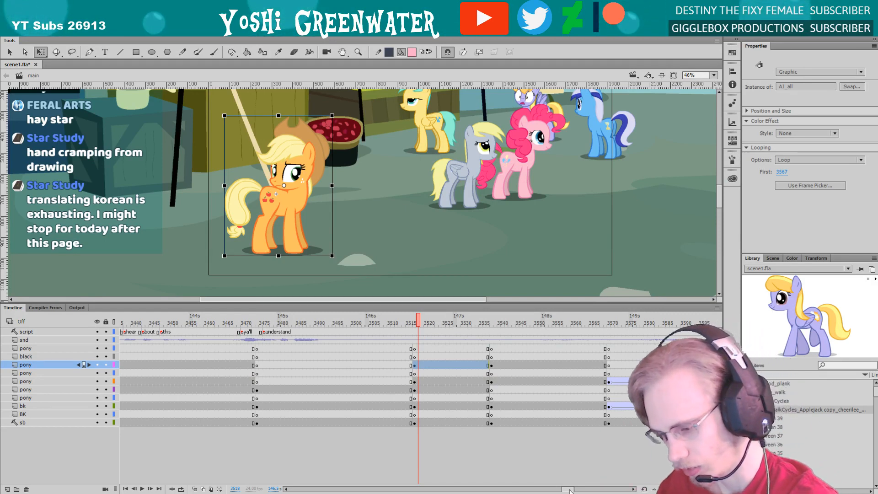
Play the main timeline from about frame 3510 into the next shot, then check the whole framed scene at frame 3520
{"action": "scroll", "coordinate": [527, 462], "scroll_direction": "right", "scroll_amount": 3}
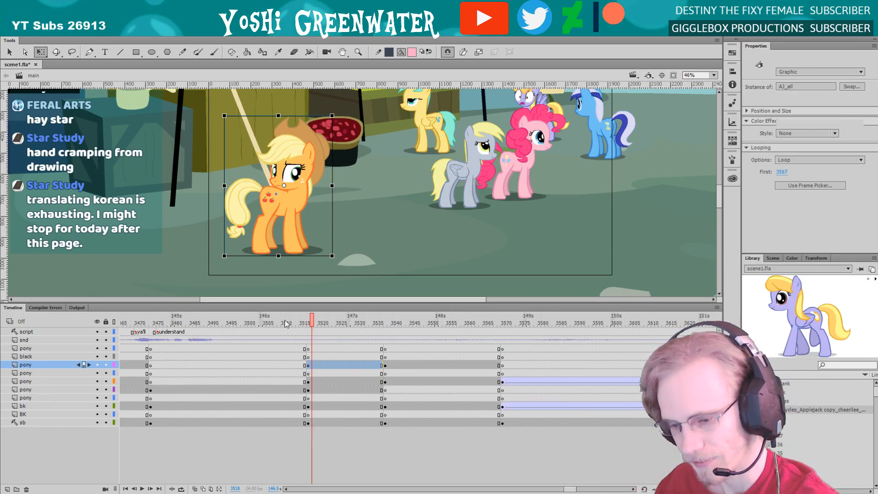
{"action": "left_click", "coordinate": [288, 324]}
{"action": "key", "text": "Return"}
{"action": "key", "text": "Return"}
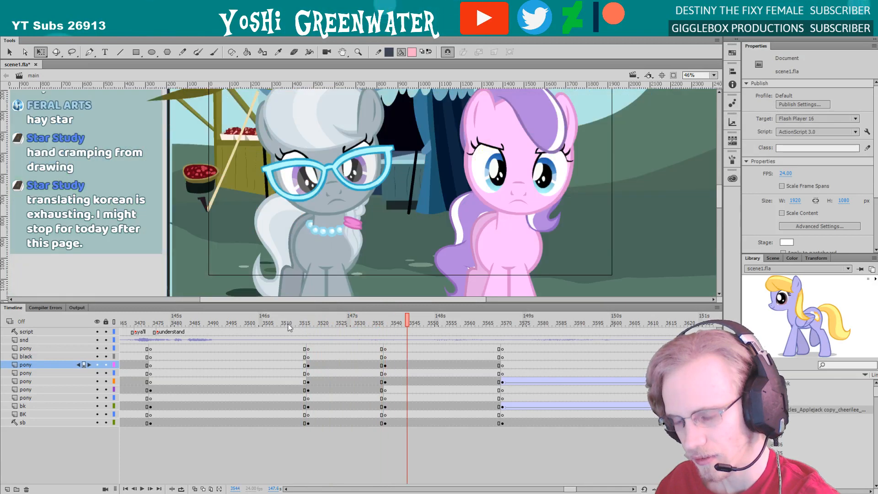
{"action": "left_click_drag", "start_coordinate": [304, 305], "coordinate": [304, 316]}
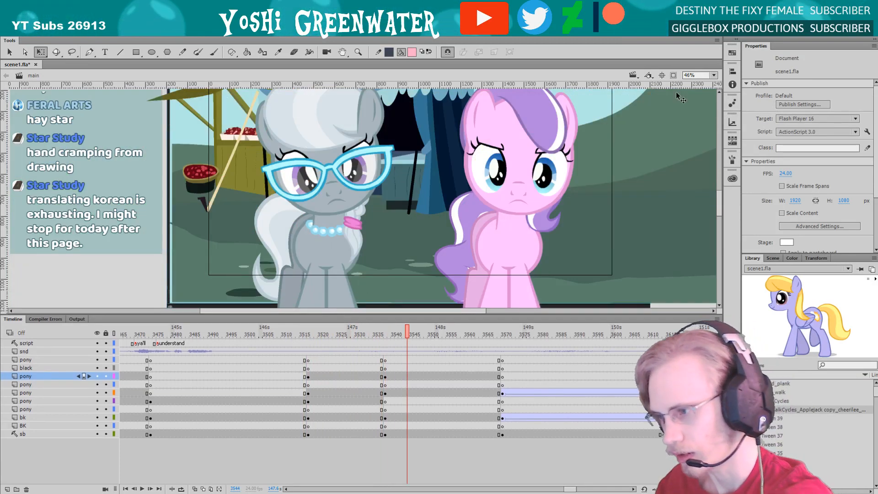
{"action": "left_click", "coordinate": [713, 76]}
{"action": "left_click", "coordinate": [710, 86]}
{"action": "left_click", "coordinate": [320, 333]}
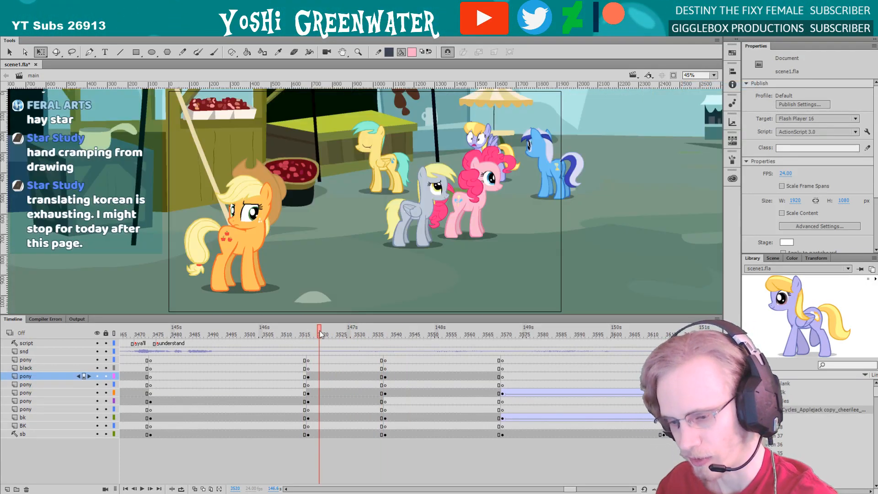
Enlarge the timeline, open the orange pony's AJ_all symbol and compare its head and hat at frames 3571 and 3576
{"action": "left_click_drag", "start_coordinate": [318, 326], "coordinate": [313, 215]}
{"action": "double_click", "coordinate": [242, 245]}
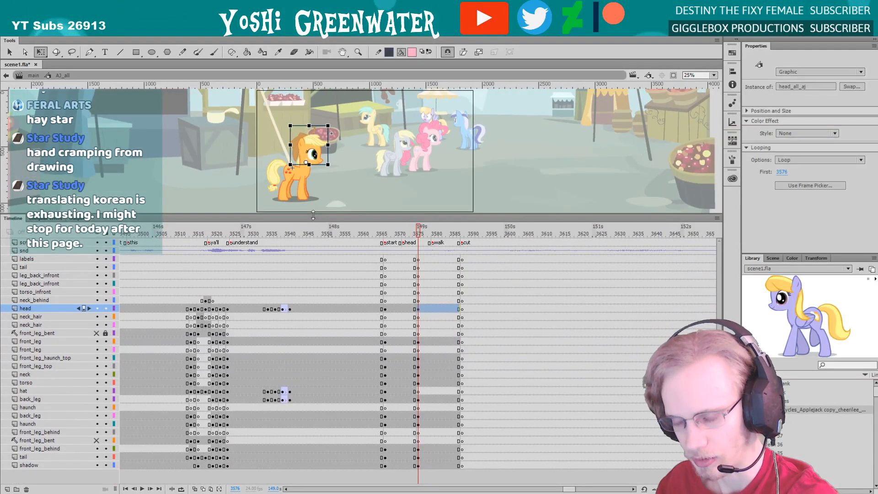
{"action": "left_click", "coordinate": [392, 237]}
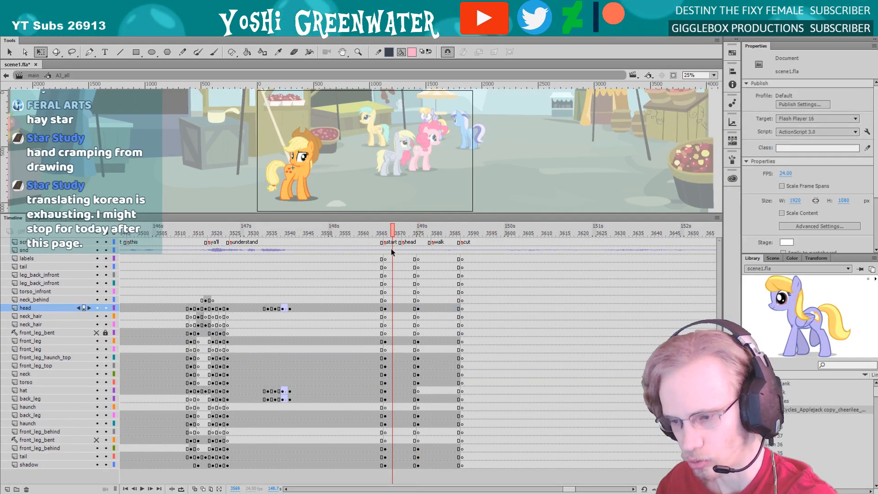
{"action": "left_click", "coordinate": [417, 308]}
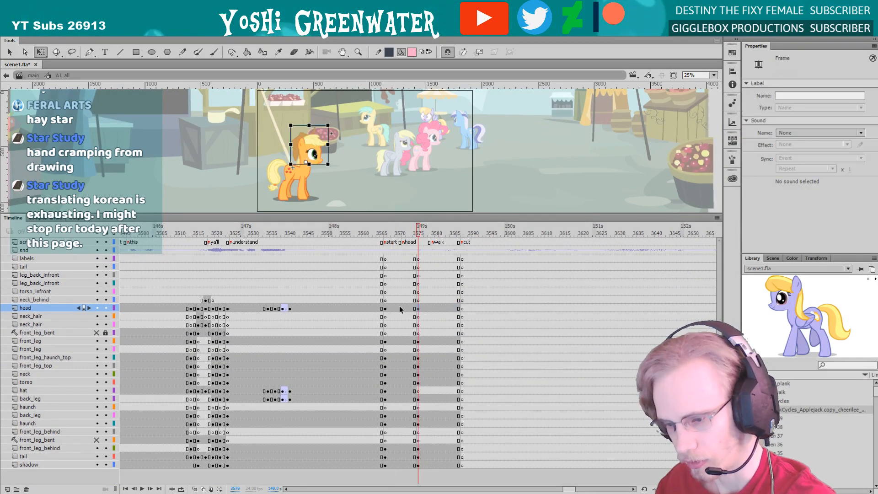
{"action": "left_click", "coordinate": [399, 308]}
{"action": "left_click_drag", "start_coordinate": [272, 125], "coordinate": [322, 179]}
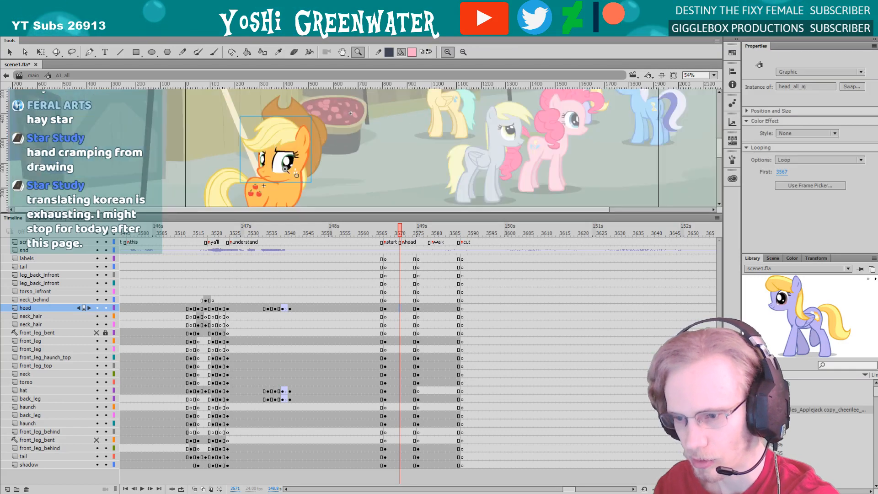
{"action": "left_click", "coordinate": [274, 110]}
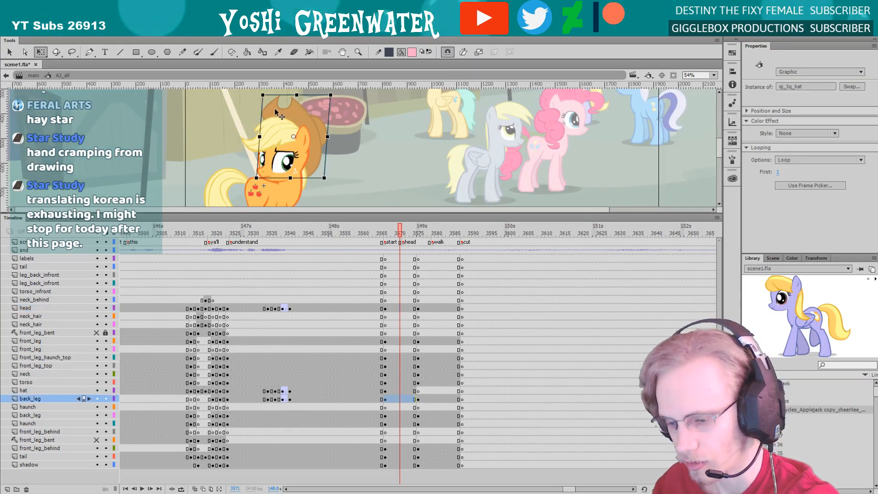
Copy the front_leg pose at frame 3576 onto frame 3567, keeping keyframes at both, and compare the two frames
{"action": "left_click", "coordinate": [417, 342]}
{"action": "scroll", "coordinate": [348, 183], "scroll_direction": "down", "scroll_amount": 3}
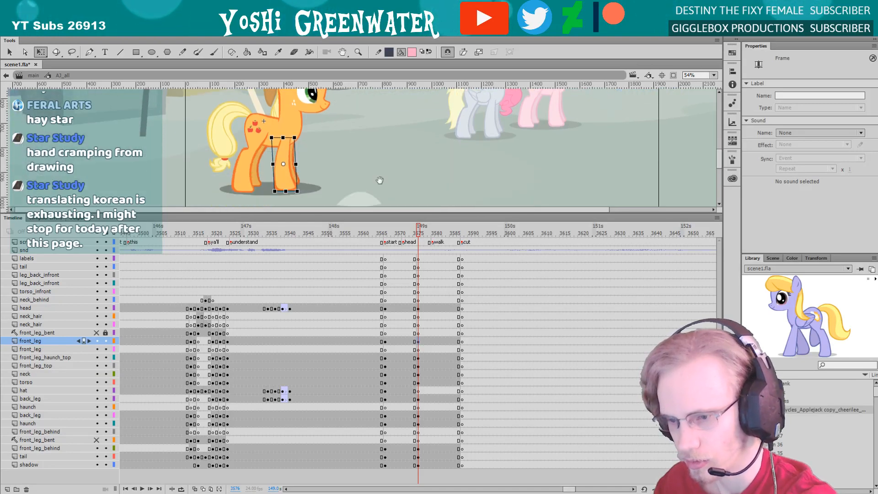
{"action": "left_click", "coordinate": [384, 341]}
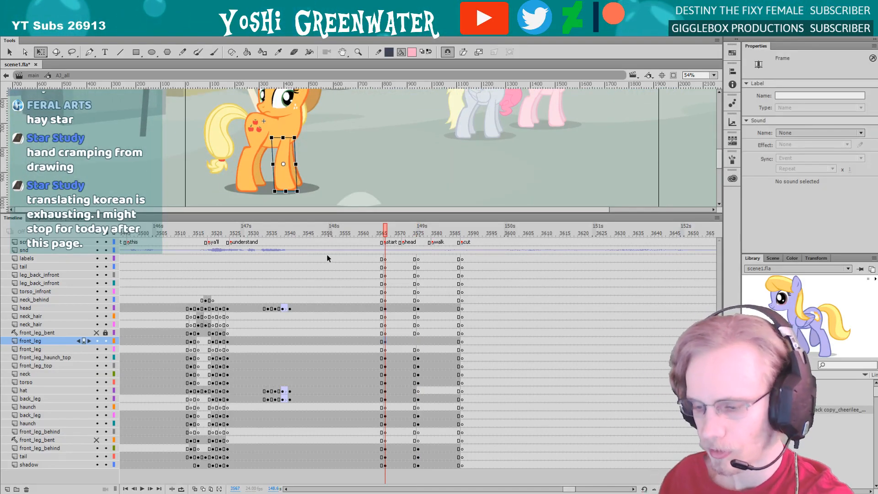
{"action": "left_click", "coordinate": [417, 338]}
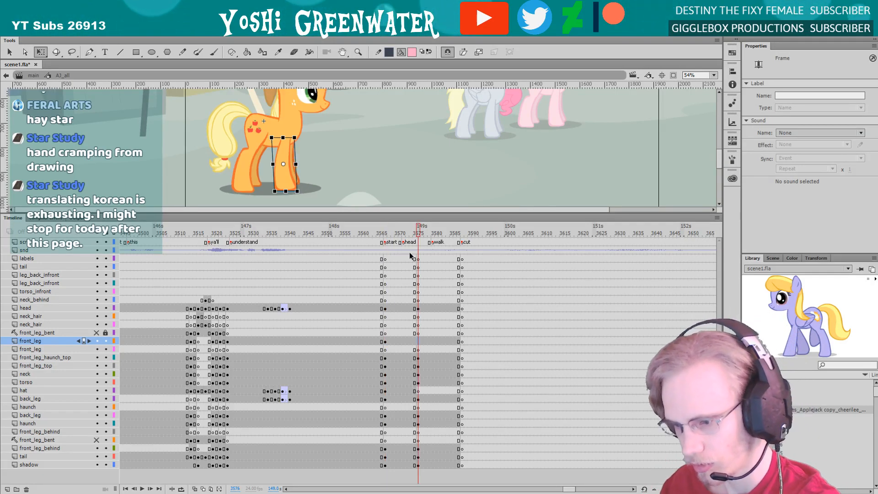
{"action": "key", "text": "."}
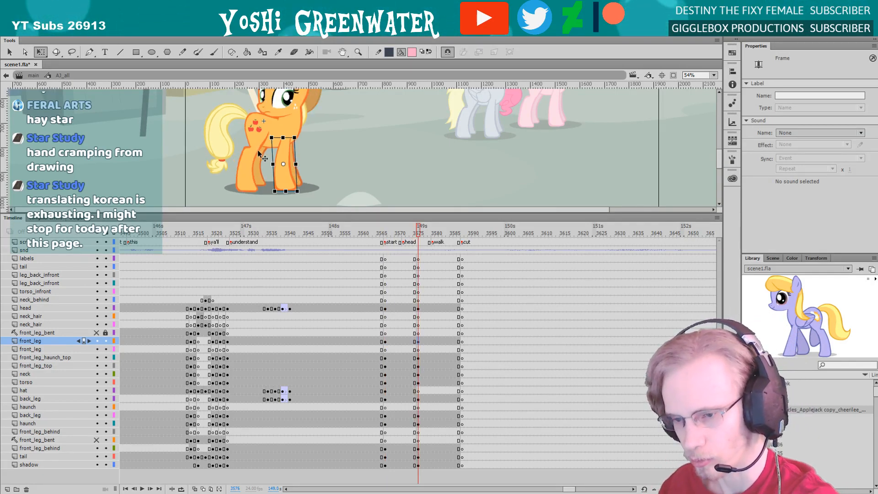
{"action": "key", "text": "."}
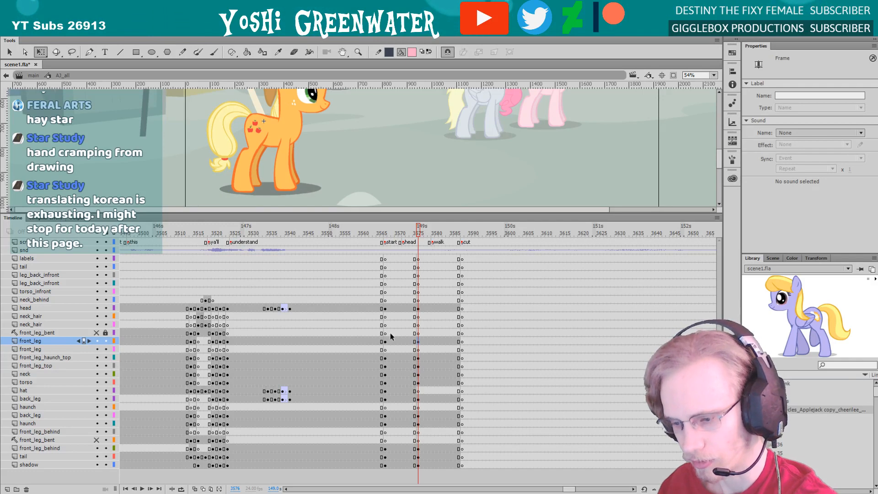
Compare the front_leg_haunch_top, front_leg_top, neck and torso poses at frames 3576 and 3567, and inspect the hat layer at 3567
{"action": "left_click", "coordinate": [418, 357]}
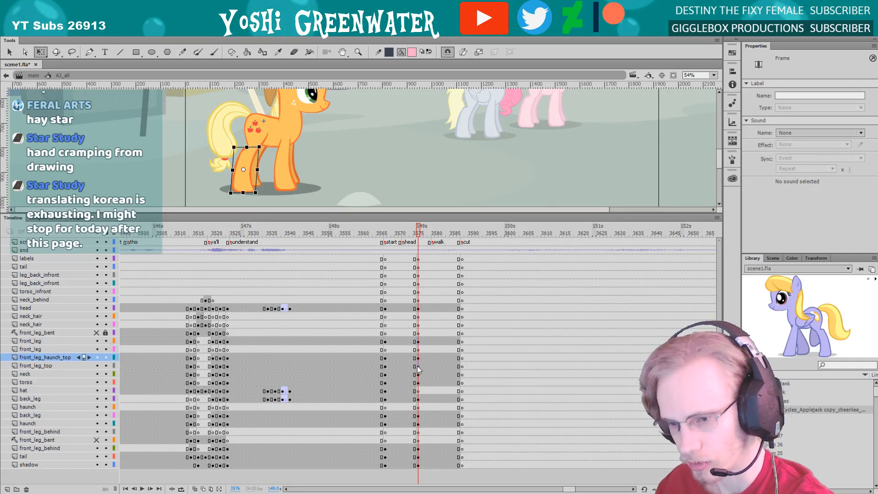
{"action": "left_click", "coordinate": [417, 366]}
{"action": "left_click", "coordinate": [418, 378]}
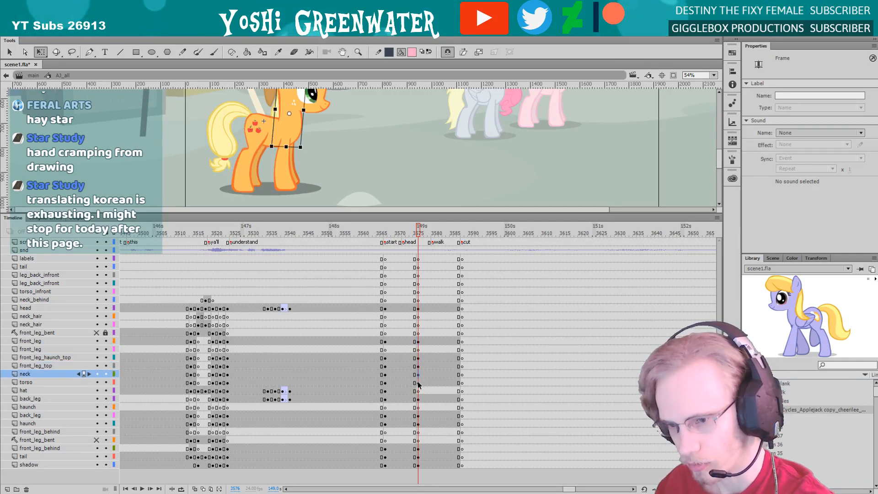
{"action": "left_click", "coordinate": [417, 382]}
{"action": "left_click", "coordinate": [385, 234]}
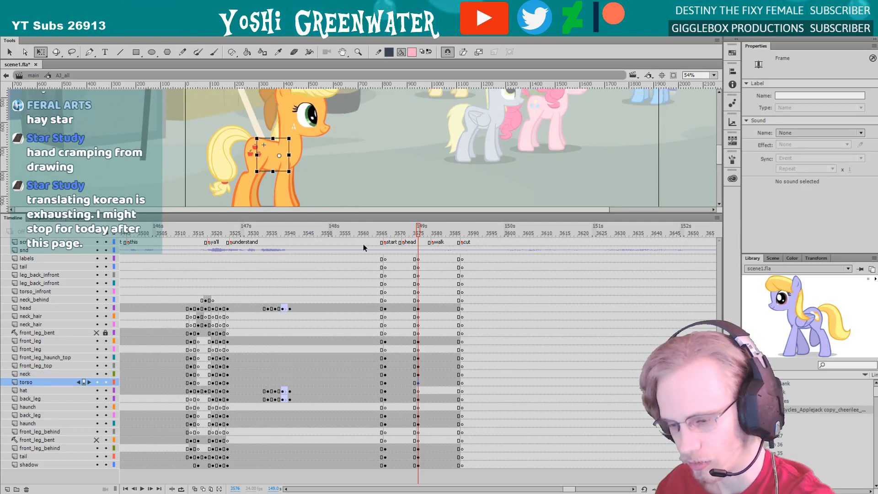
{"action": "left_click", "coordinate": [385, 357]}
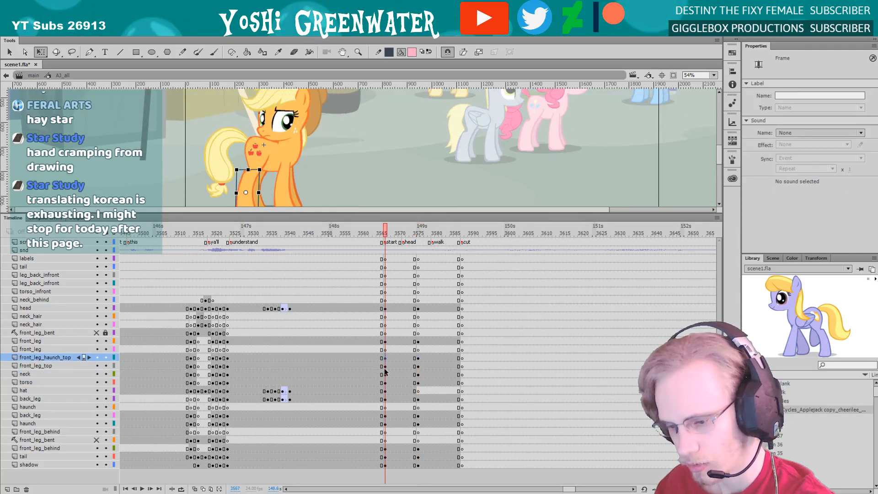
{"action": "left_click", "coordinate": [385, 365]}
{"action": "left_click", "coordinate": [385, 374]}
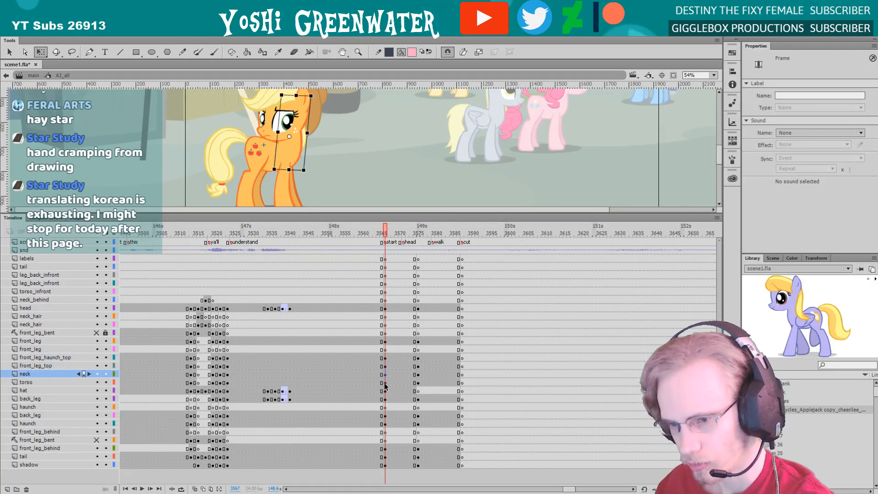
{"action": "left_click", "coordinate": [385, 382]}
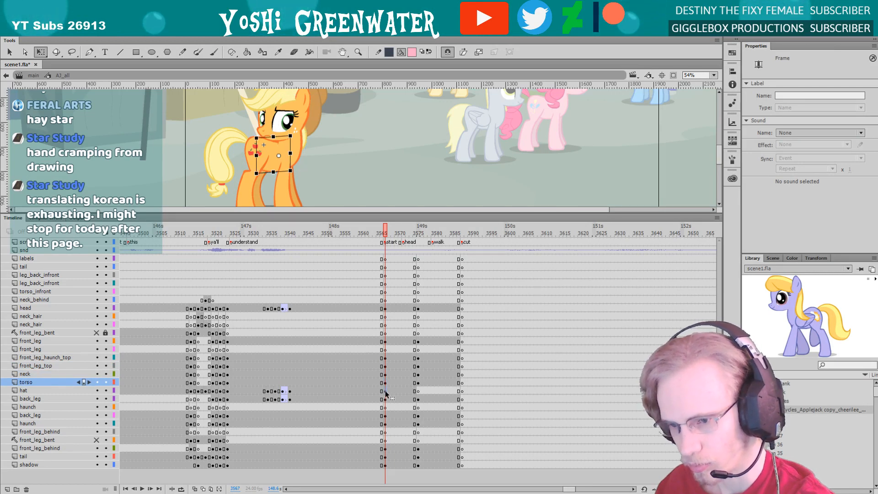
{"action": "left_click", "coordinate": [385, 390]}
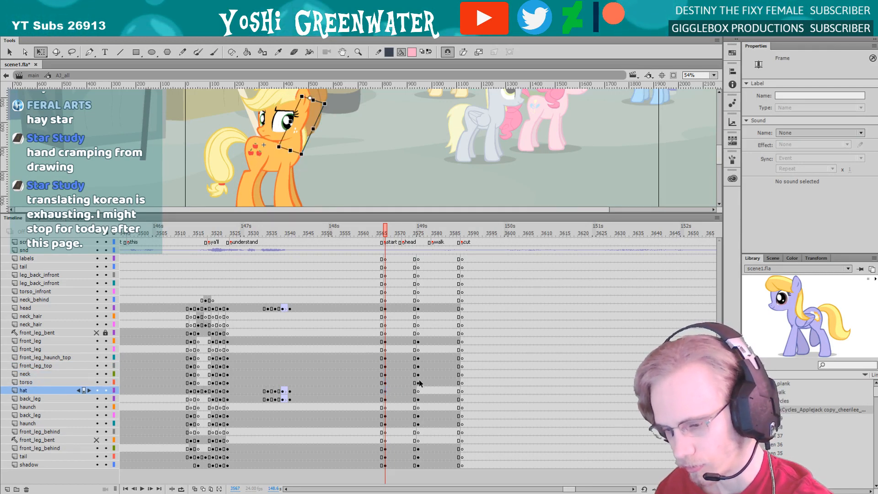
Copy the keyframes of front_leg_haunch_top, front_leg_top, neck and torso from frame 3576 onto frame 3567
{"action": "left_click_drag", "start_coordinate": [418, 382], "coordinate": [418, 357]}
{"action": "left_click_drag", "start_coordinate": [418, 358], "coordinate": [386, 358]}
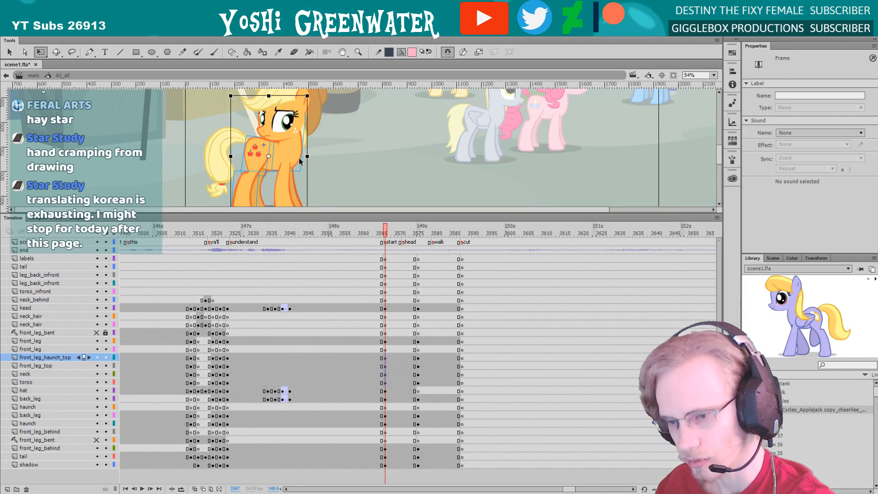
{"action": "left_click", "coordinate": [400, 374]}
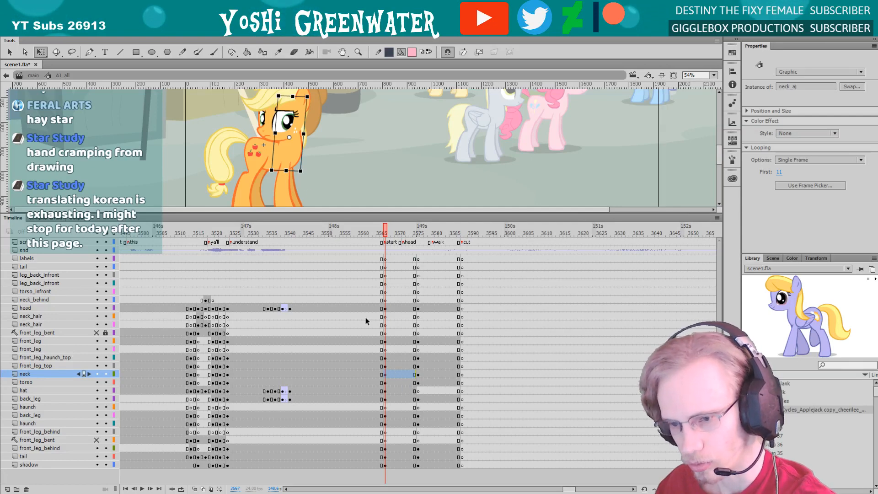
Examine the parts on both back_leg layers at frame 3576 against the frames just before it
{"action": "left_click", "coordinate": [418, 400]}
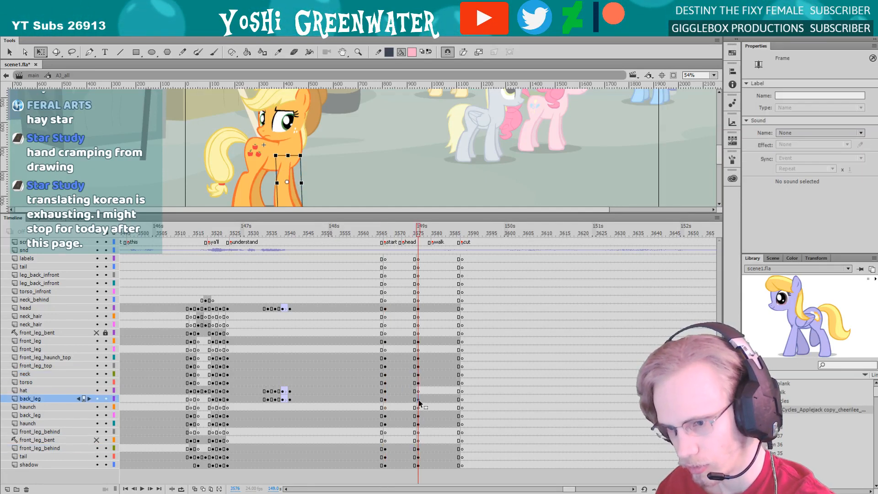
{"action": "left_click", "coordinate": [417, 407]}
{"action": "left_click", "coordinate": [411, 403]}
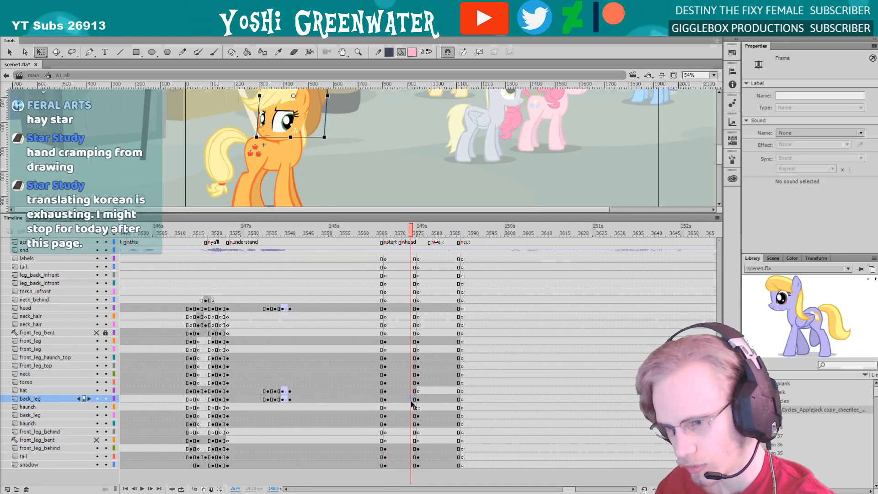
{"action": "left_click", "coordinate": [417, 399]}
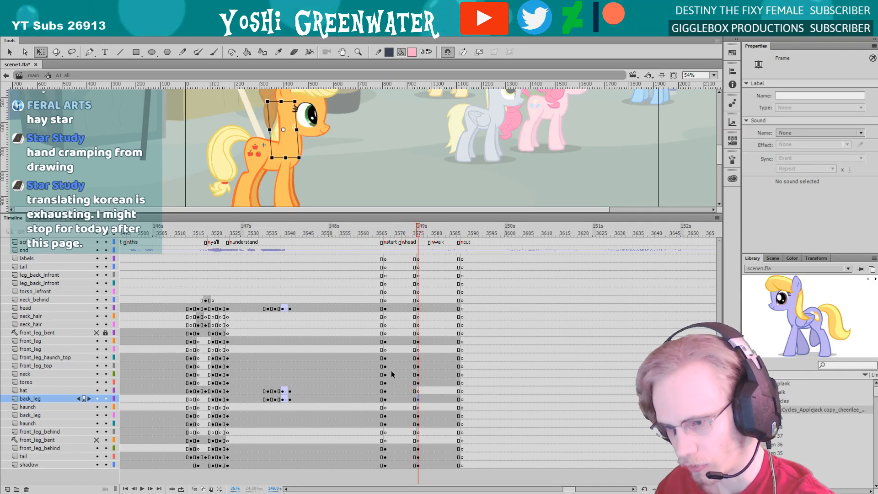
{"action": "left_click_drag", "start_coordinate": [339, 177], "coordinate": [339, 189]}
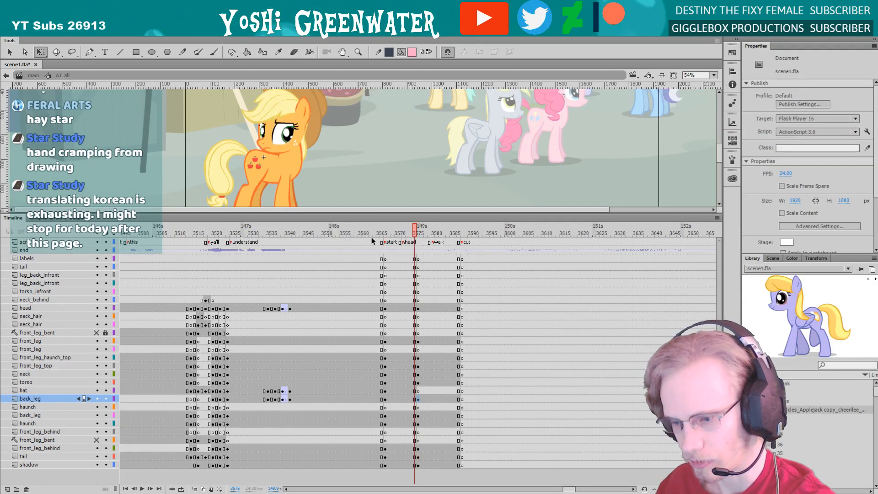
{"action": "left_click", "coordinate": [417, 415]}
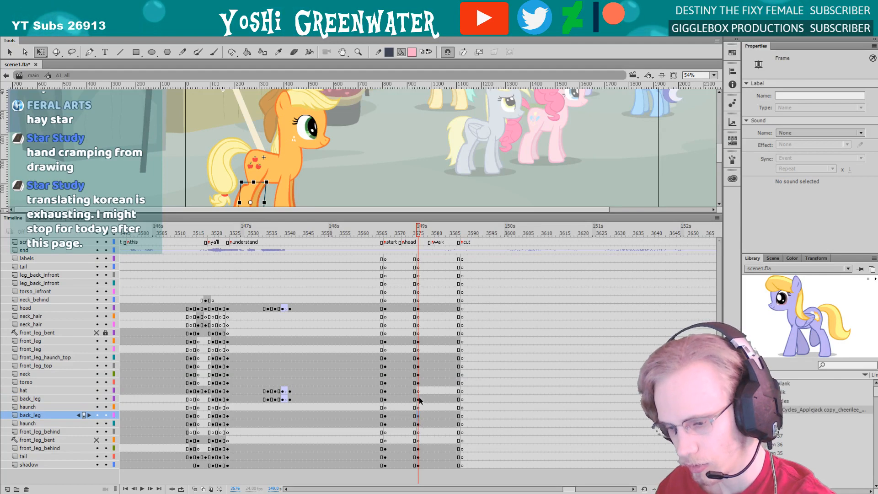
{"action": "left_click", "coordinate": [418, 400]}
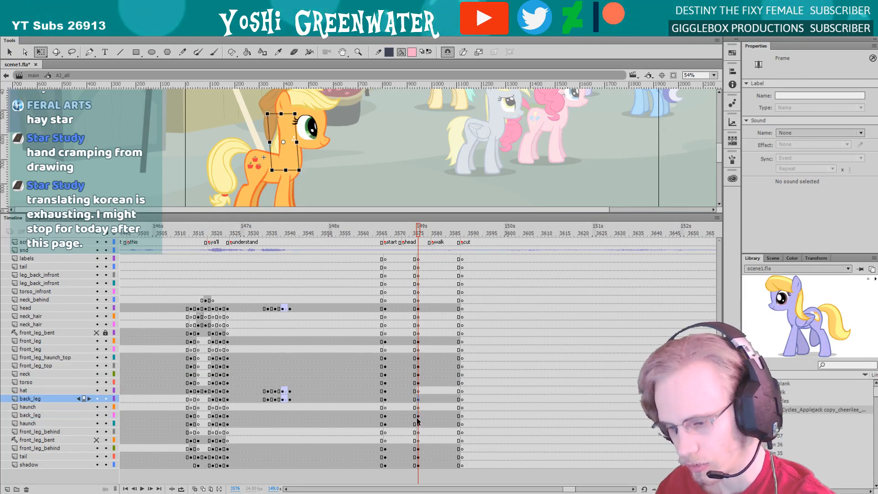
{"action": "left_click", "coordinate": [417, 416]}
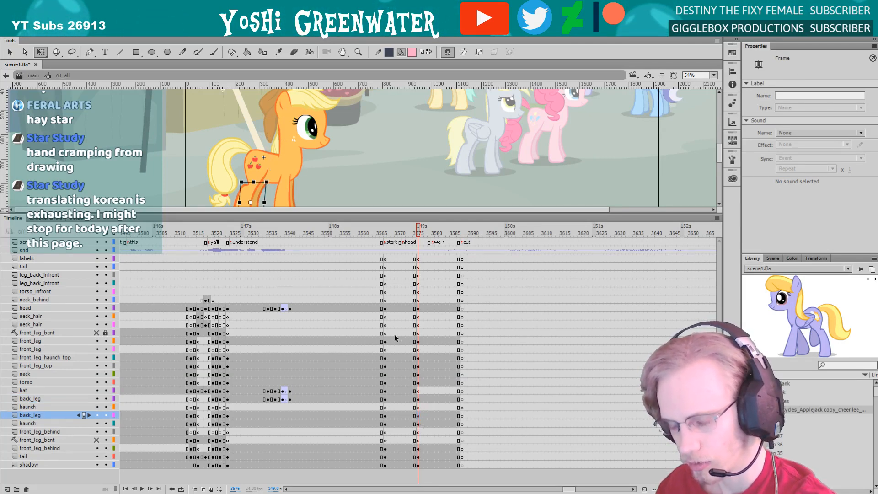
Copy the keyframes of the lower back_leg layer and the haunch layer below it from frame 3576 onto frame 3567
{"action": "left_click_drag", "start_coordinate": [352, 182], "coordinate": [354, 135]}
{"action": "key", "text": "comma"}
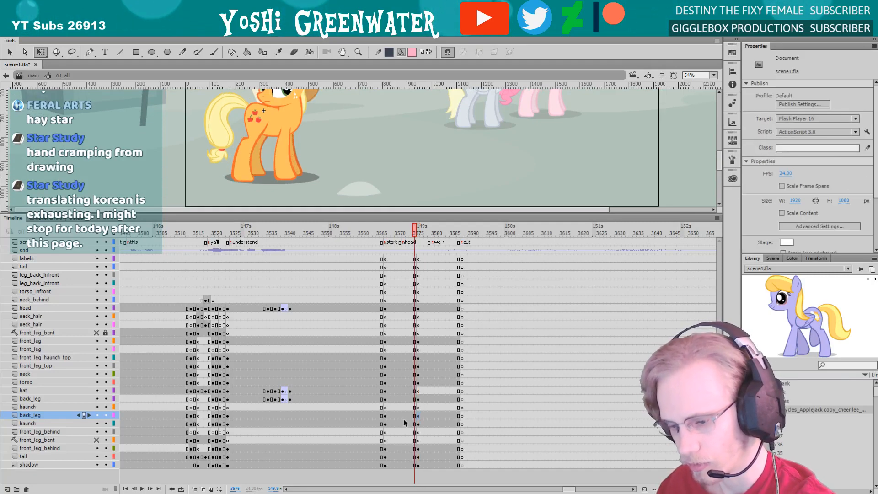
{"action": "left_click", "coordinate": [403, 415]}
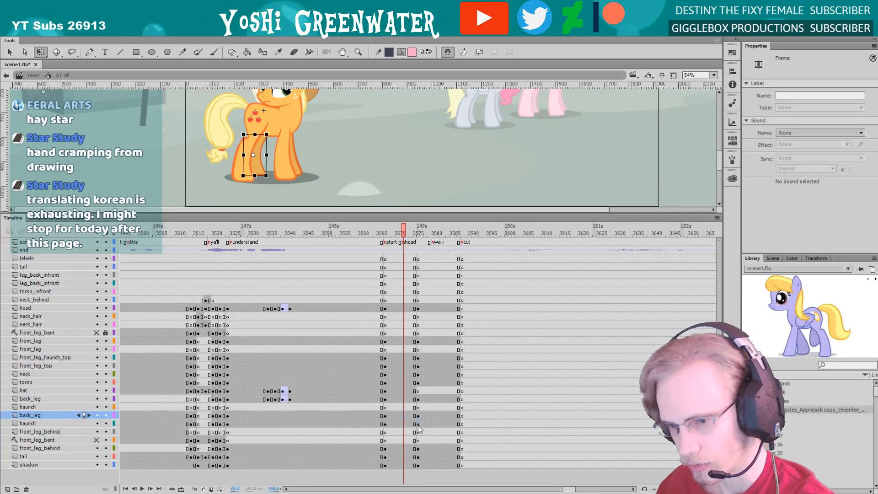
{"action": "left_click", "coordinate": [418, 424]}
{"action": "key", "text": "comma"}
{"action": "key", "text": "comma"}
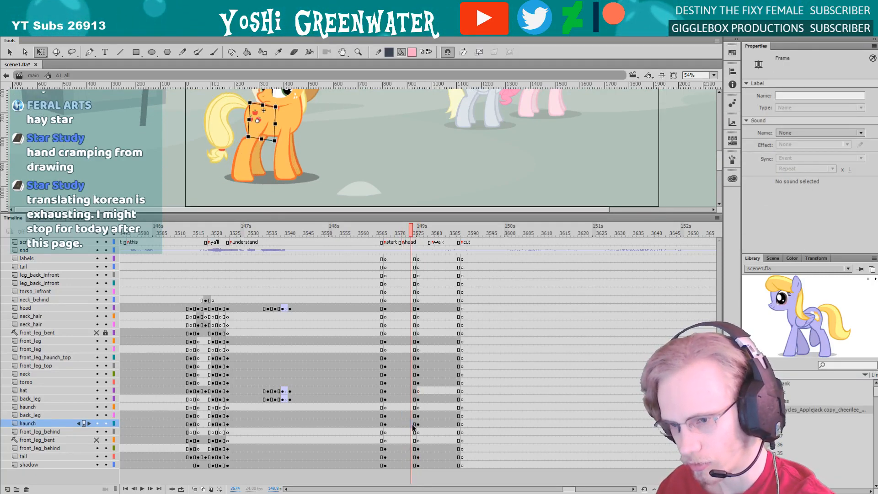
{"action": "left_click_drag", "start_coordinate": [417, 415], "coordinate": [416, 421]}
{"action": "left_click_drag", "start_coordinate": [416, 417], "coordinate": [383, 415]}
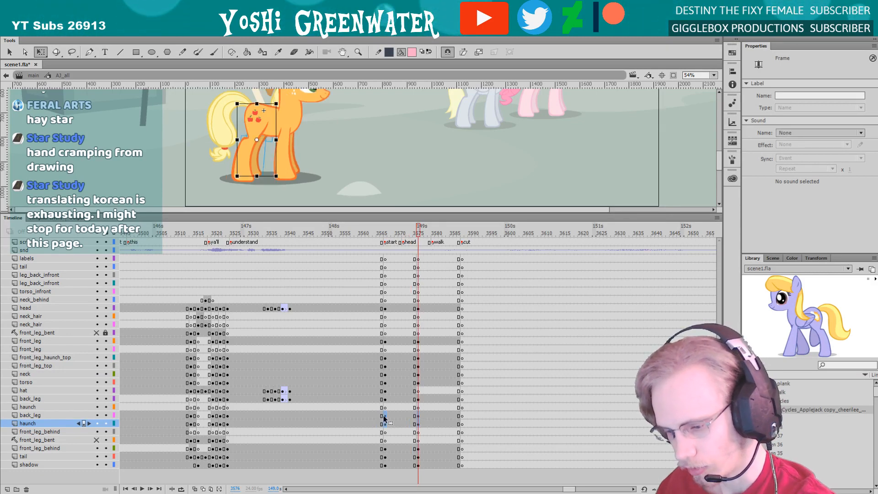
{"action": "left_click", "coordinate": [384, 415]}
Check front_leg_behind around frame 3576, and place the tail's pivot at its base in the frame 3576 and 3567 poses
{"action": "left_click", "coordinate": [418, 449]}
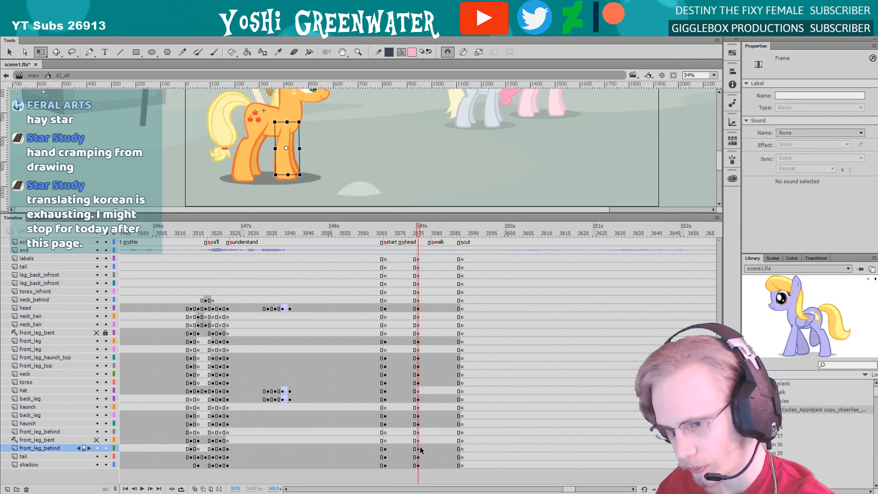
{"action": "left_click", "coordinate": [408, 449]}
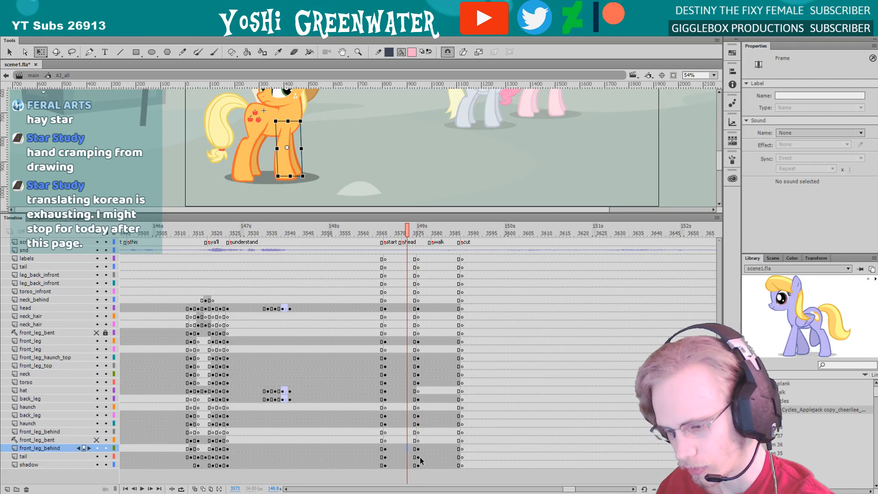
{"action": "left_click", "coordinate": [421, 458]}
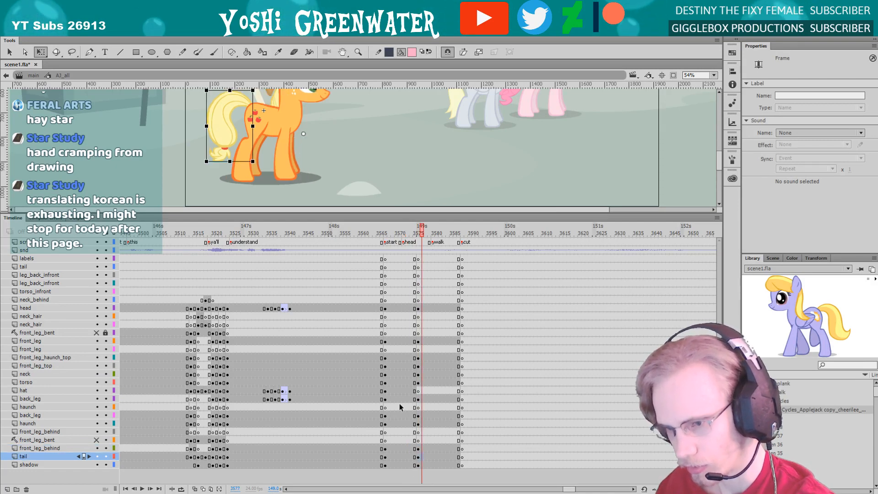
{"action": "left_click", "coordinate": [248, 103]}
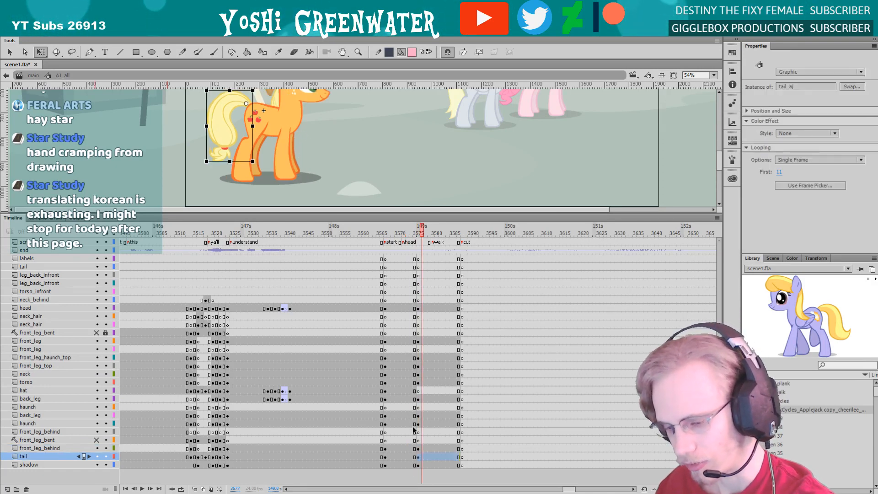
{"action": "left_click", "coordinate": [403, 458]}
{"action": "left_click", "coordinate": [239, 104]}
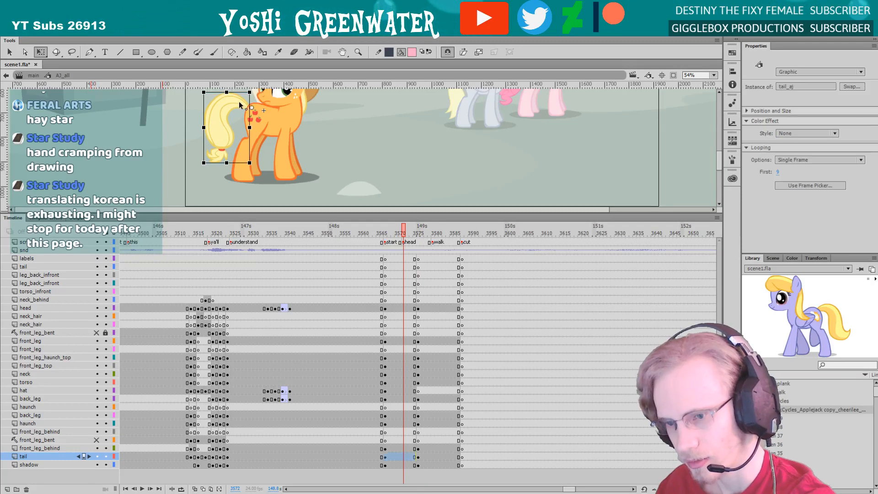
Try rotating the tail about its base in the frame 3567 pose and undo the rotations
{"action": "left_click_drag", "start_coordinate": [211, 149], "coordinate": [211, 170]}
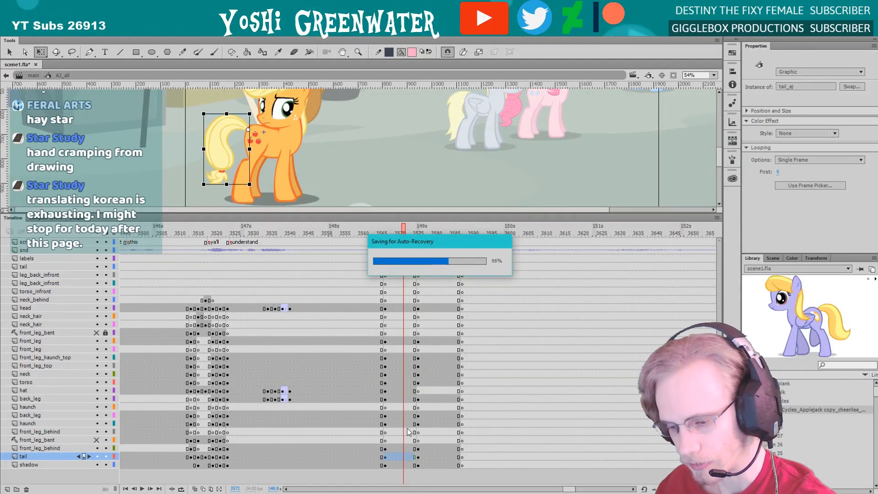
{"action": "left_click_drag", "start_coordinate": [203, 181], "coordinate": [198, 155]}
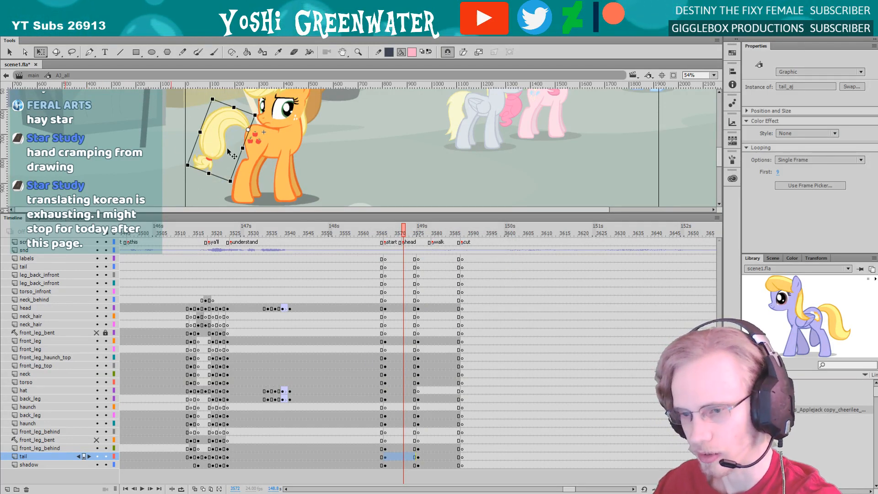
{"action": "key", "text": "ctrl+z"}
{"action": "left_click_drag", "start_coordinate": [195, 192], "coordinate": [245, 165]}
{"action": "key", "text": "ctrl+z"}
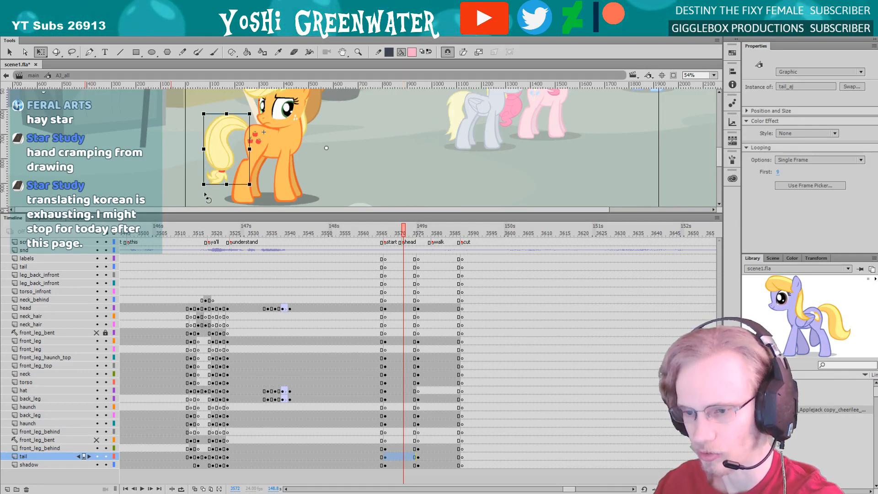
Copy the shadow keyframe from frame 3576 onto frame 3567 and play the head-turn
{"action": "left_click", "coordinate": [405, 465]}
{"action": "left_click", "coordinate": [422, 465]}
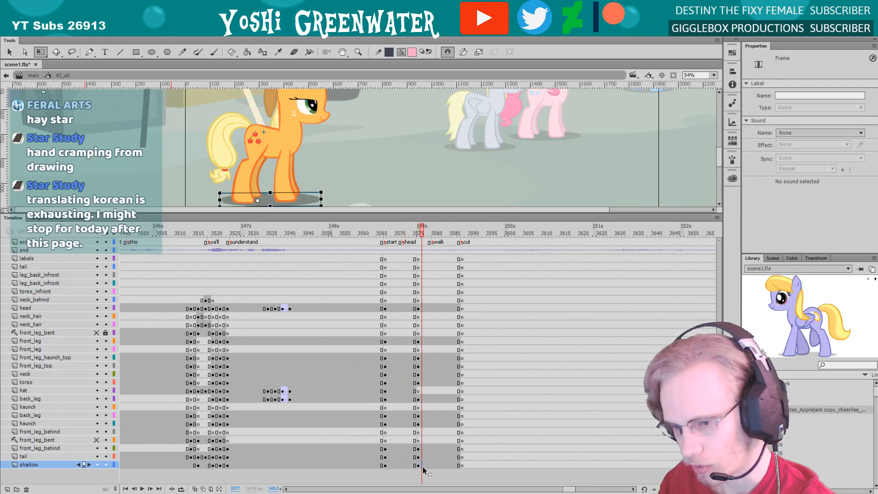
{"action": "left_click", "coordinate": [417, 465]}
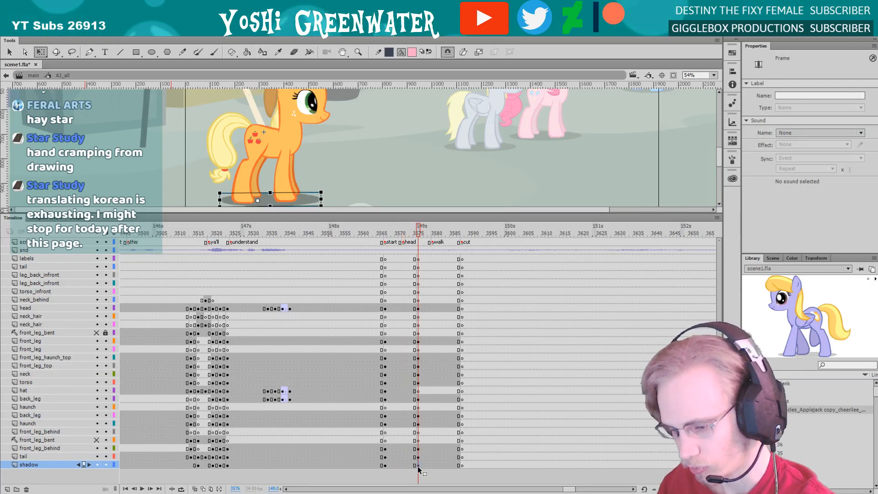
{"action": "left_click", "coordinate": [386, 465]}
{"action": "left_click", "coordinate": [386, 466]}
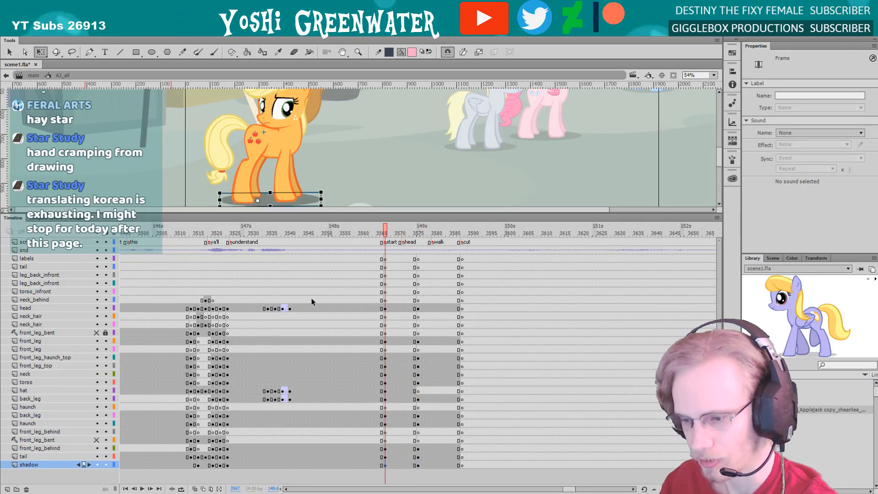
{"action": "key", "text": "Return"}
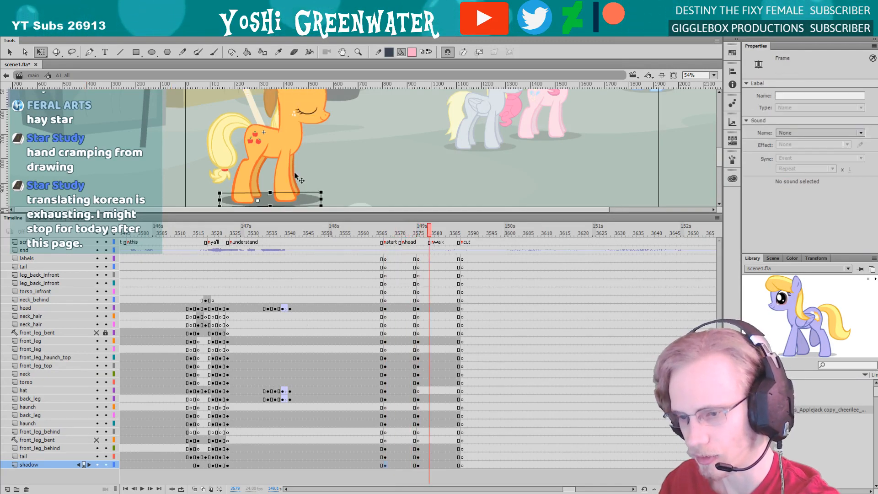
Copy the lower front_leg_behind keyframe from frame 3576 onto frame 3567 and replay the head-turn
{"action": "left_click", "coordinate": [295, 178]}
{"action": "left_click", "coordinate": [416, 449]}
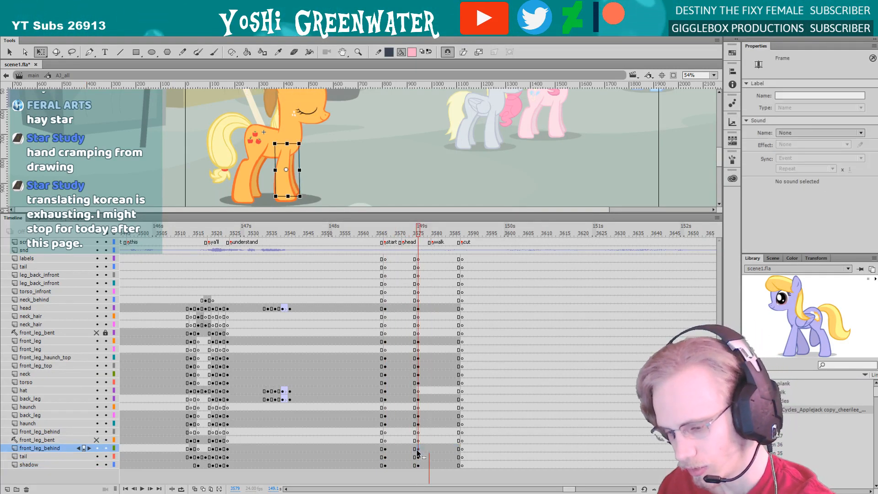
{"action": "left_click_drag", "start_coordinate": [414, 452], "coordinate": [385, 449]}
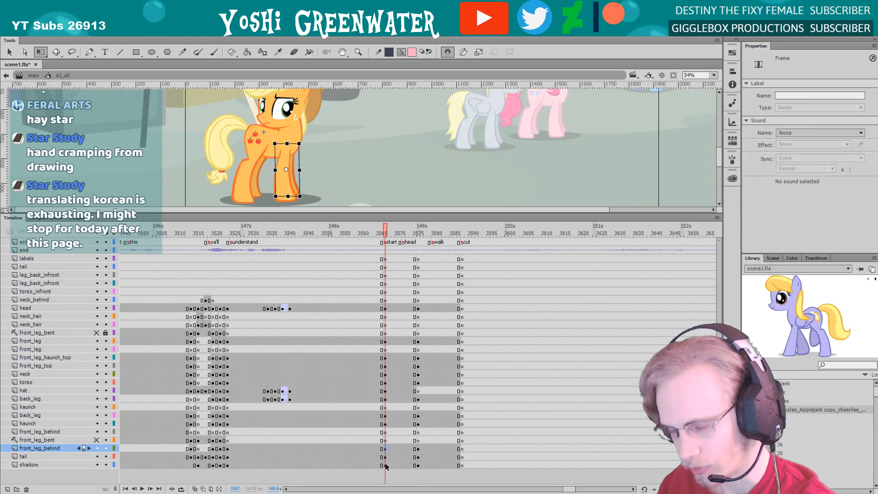
{"action": "key", "text": "Return"}
{"action": "key", "text": "Return"}
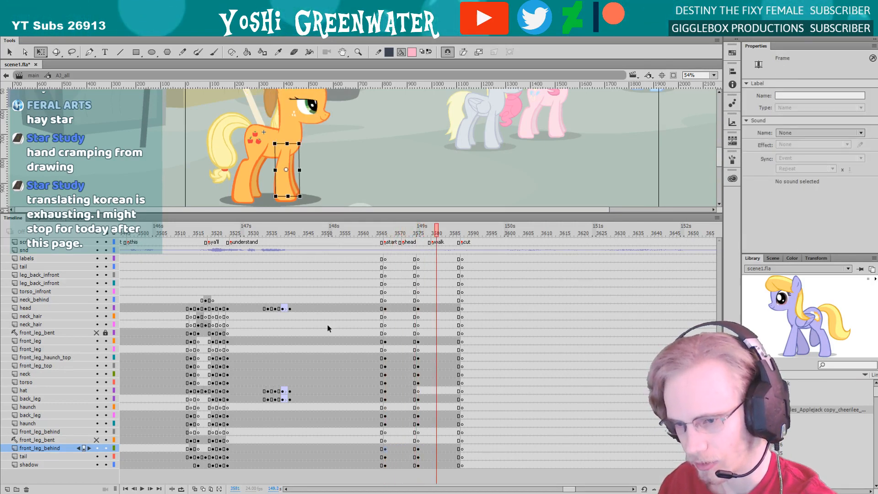
Copy the tail keyframe from frame 3576 onto frame 3567 and replay the movement
{"action": "left_click", "coordinate": [221, 167]}
{"action": "left_click", "coordinate": [418, 457]}
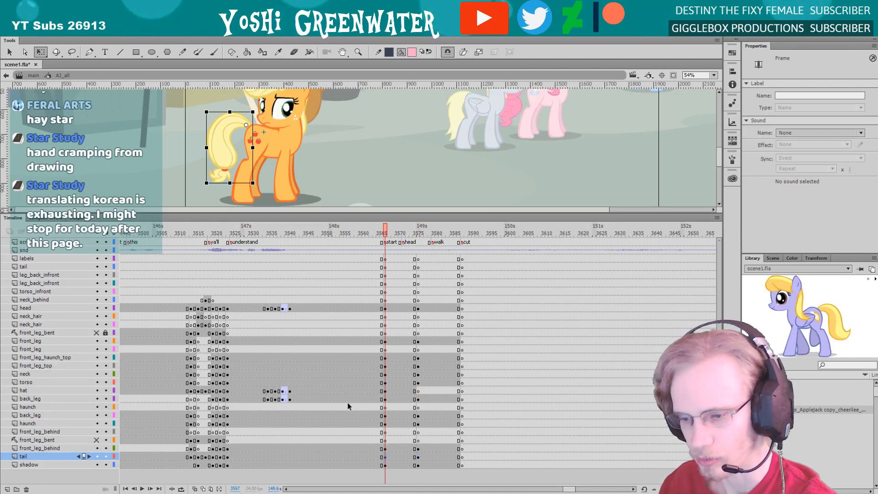
{"action": "key", "text": "Return"}
{"action": "key", "text": "Return"}
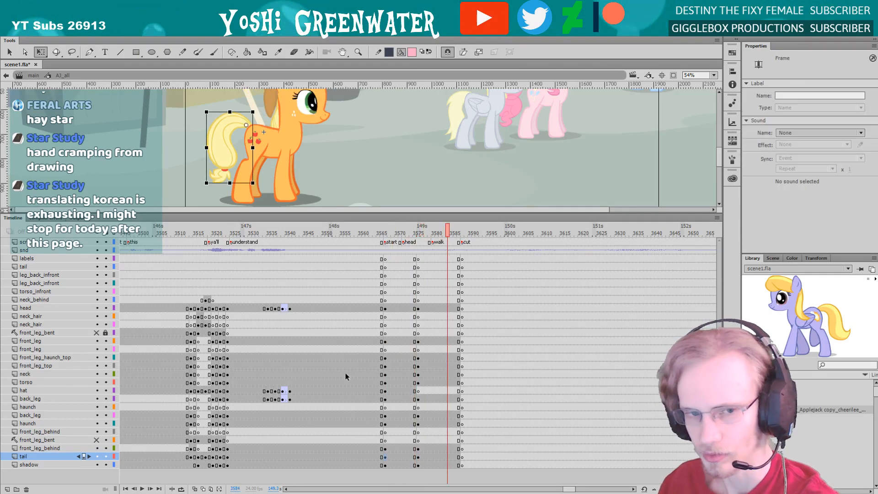
Enlarge the stage area to show the whole orange pony and replay the head-turn through frame 3575
{"action": "left_click_drag", "start_coordinate": [191, 141], "coordinate": [190, 177]}
{"action": "left_click", "coordinate": [218, 191]}
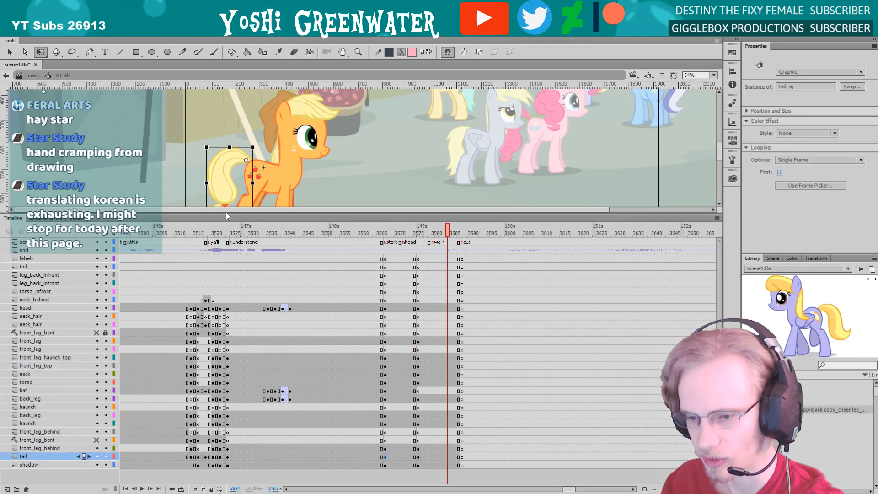
{"action": "left_click_drag", "start_coordinate": [226, 213], "coordinate": [246, 317]}
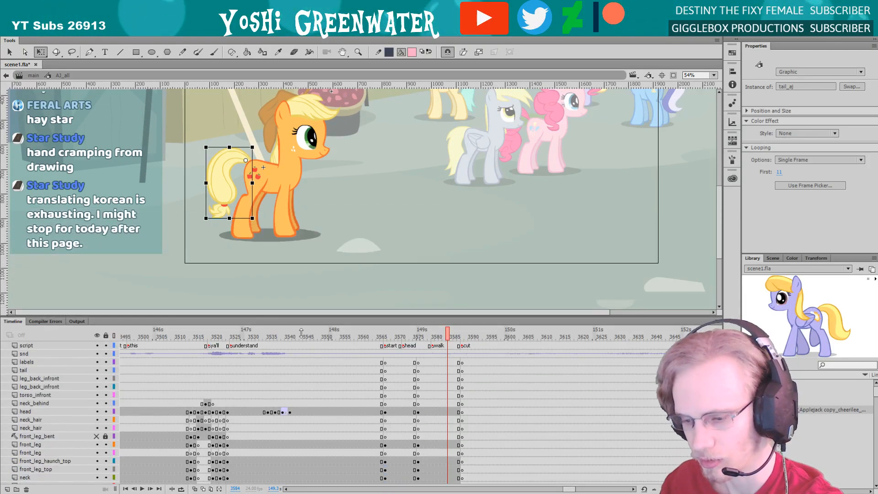
{"action": "left_click", "coordinate": [400, 338]}
{"action": "key", "text": "Return"}
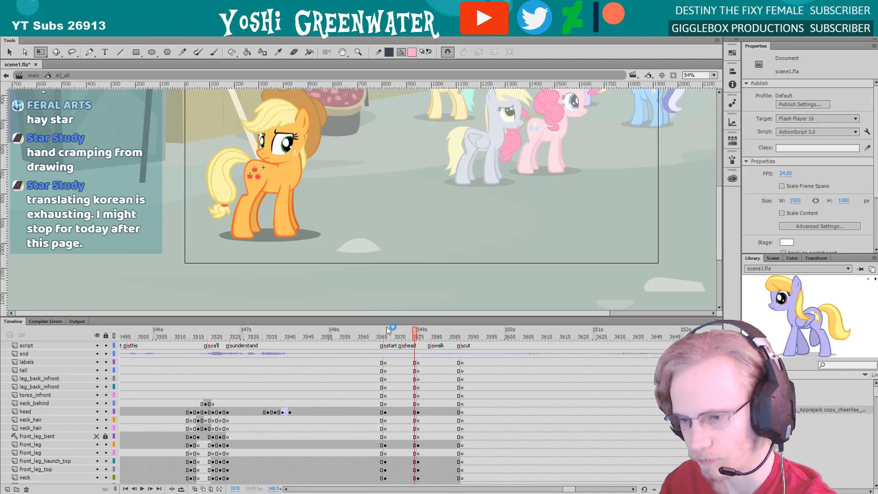
Skew the neck slightly and rotate the head slightly clockwise in the looking-back pose that starts at frame 3567
{"action": "scroll", "coordinate": [256, 172], "scroll_direction": "up", "scroll_amount": 4}
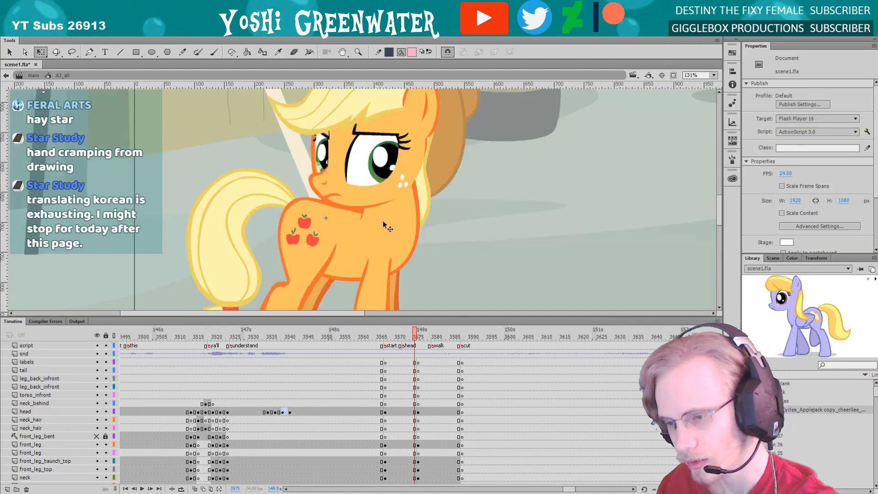
{"action": "left_click", "coordinate": [333, 244]}
{"action": "left_click_drag", "start_coordinate": [333, 245], "coordinate": [318, 278]}
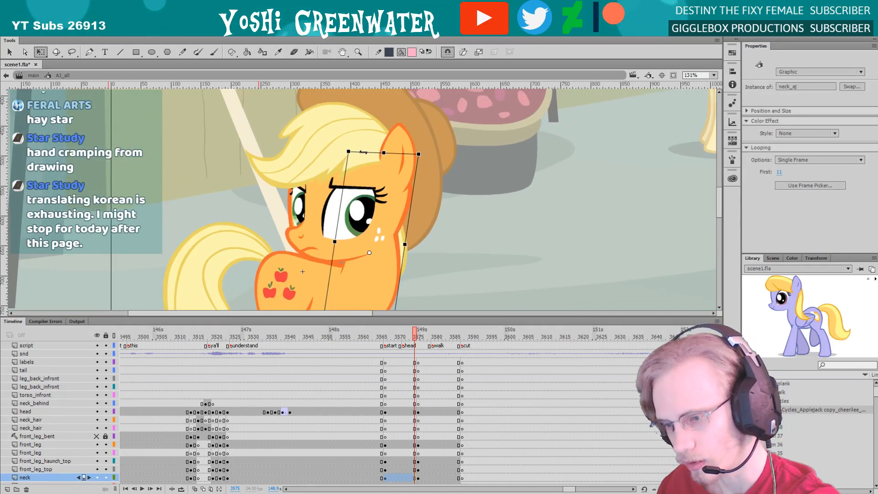
{"action": "left_click_drag", "start_coordinate": [361, 153], "coordinate": [360, 154]}
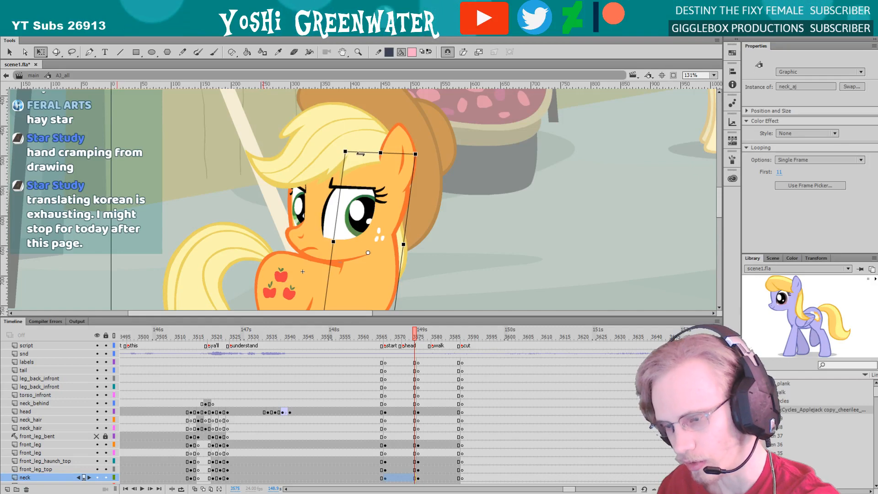
{"action": "left_click", "coordinate": [314, 209]}
{"action": "left_click_drag", "start_coordinate": [247, 267], "coordinate": [246, 260]}
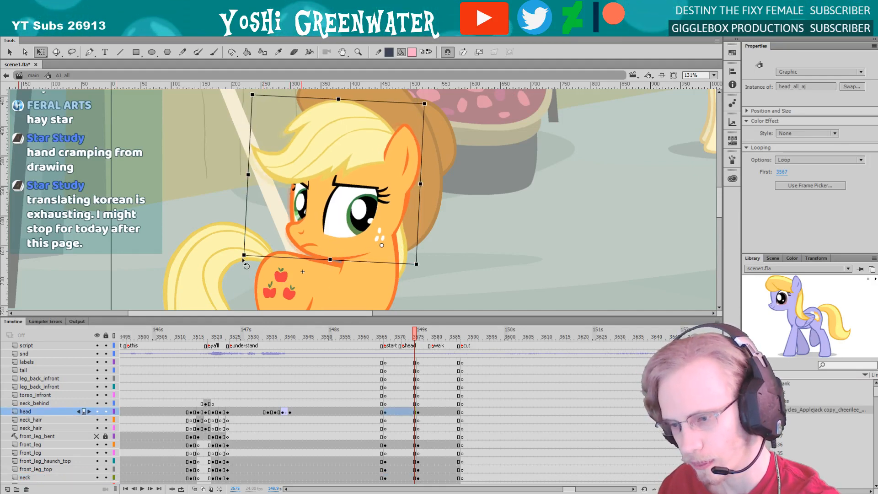
{"action": "left_click", "coordinate": [372, 287]}
{"action": "left_click_drag", "start_coordinate": [367, 154], "coordinate": [370, 154]}
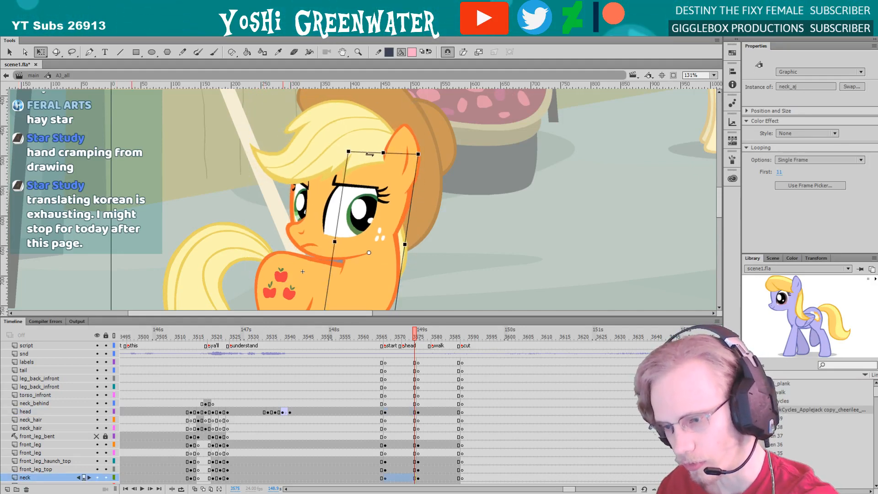
Rotate the hat slightly clockwise to fit the head in the looking-back pose
{"action": "left_click", "coordinate": [324, 165]}
{"action": "left_click", "coordinate": [429, 152]}
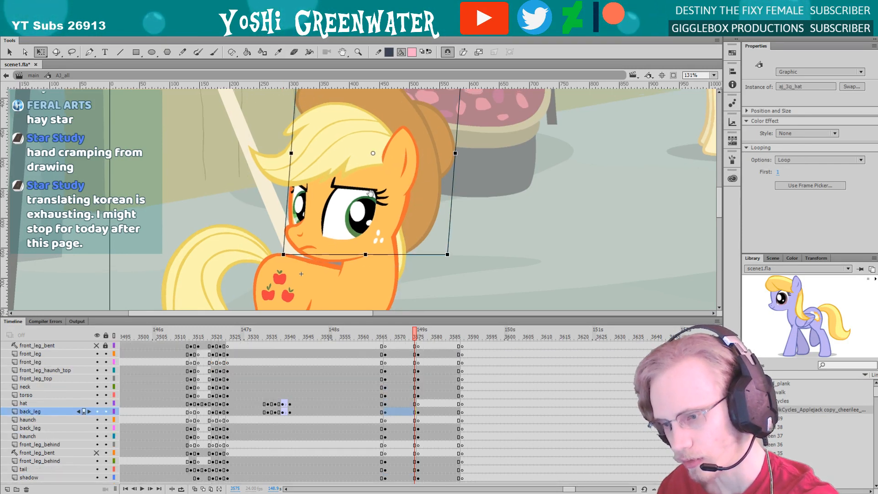
{"action": "left_click_drag", "start_coordinate": [428, 154], "coordinate": [423, 169]}
{"action": "left_click_drag", "start_coordinate": [442, 273], "coordinate": [442, 276]}
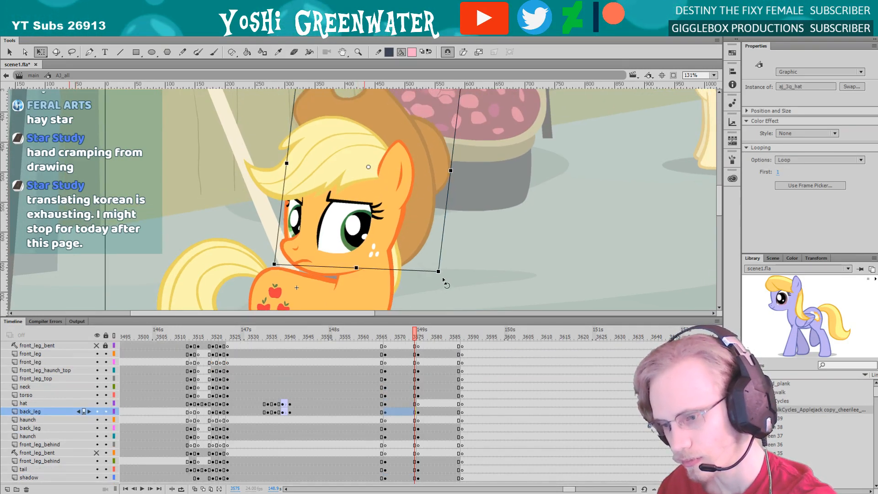
{"action": "key", "text": "ctrl+2"}
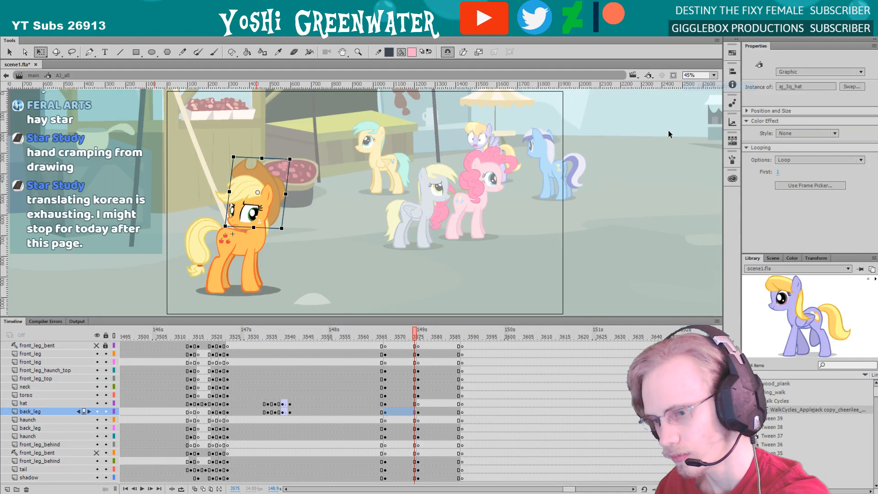
Return to the main timeline and play the scene from frame 3515 to review the group shot in sequence
{"action": "double_click", "coordinate": [70, 96]}
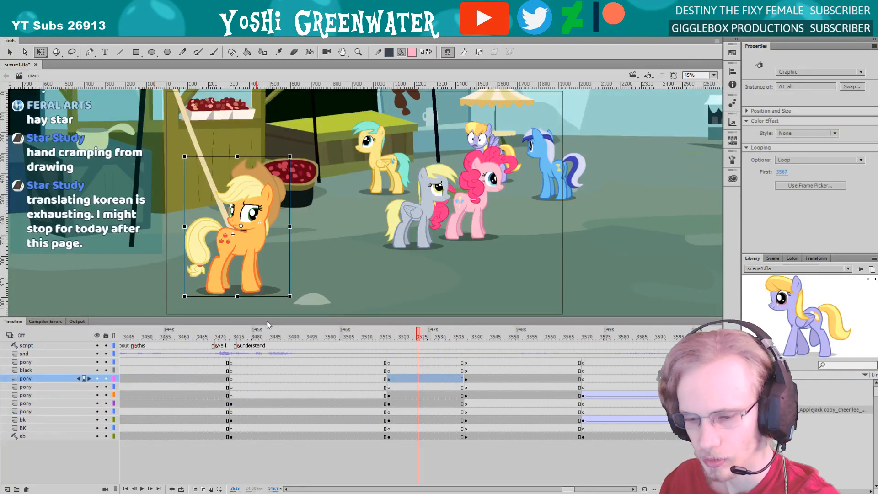
{"action": "left_click_drag", "start_coordinate": [268, 317], "coordinate": [267, 323]}
{"action": "left_click", "coordinate": [382, 342]}
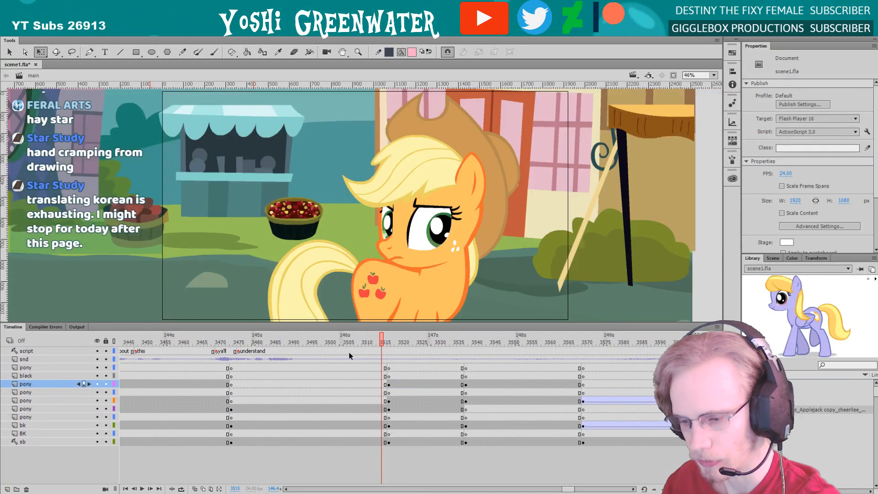
{"action": "key", "text": "Return"}
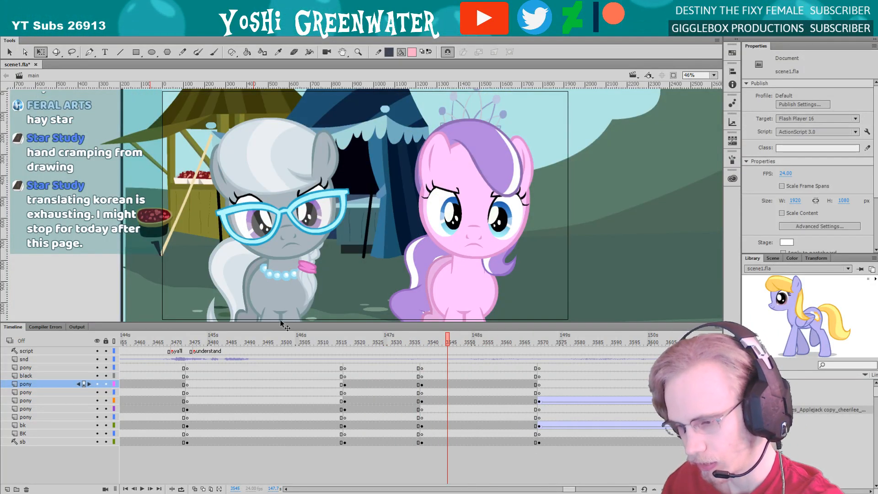
{"action": "key", "text": "Return"}
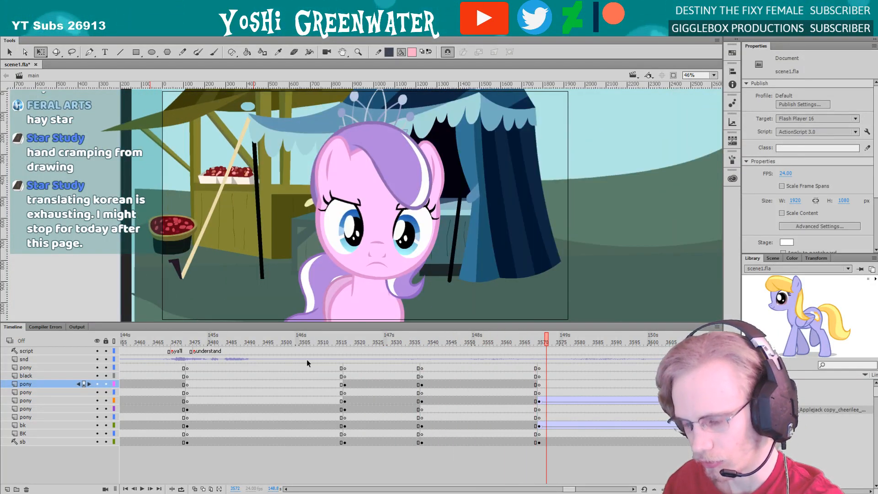
{"action": "key", "text": "Return"}
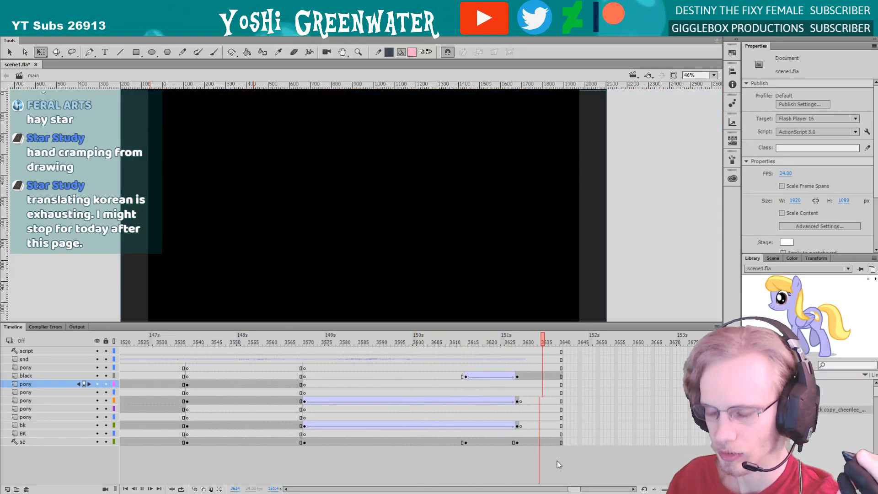
{"action": "key", "text": "Return"}
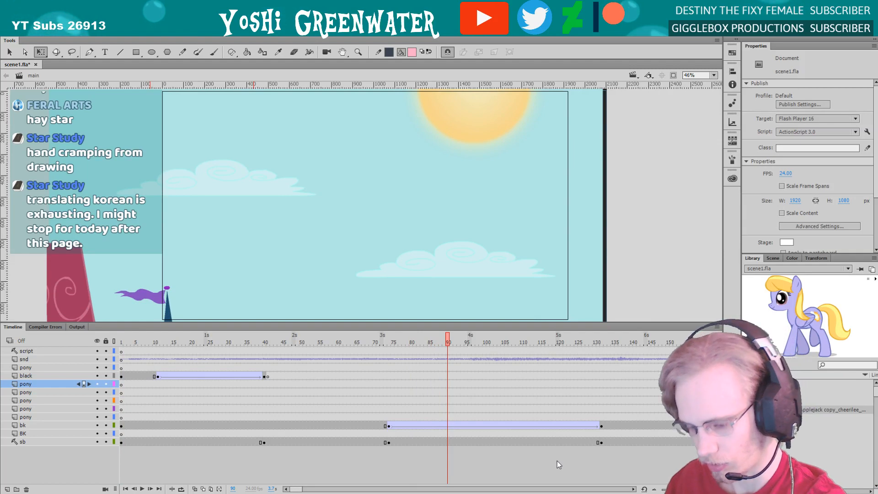
Go back to the orange and pink pony close-up at frame 3341 on the main timeline and enlarge the stage
{"action": "key", "text": "shift+period"}
{"action": "left_click_drag", "start_coordinate": [584, 488], "coordinate": [552, 488]}
{"action": "left_click", "coordinate": [408, 338]}
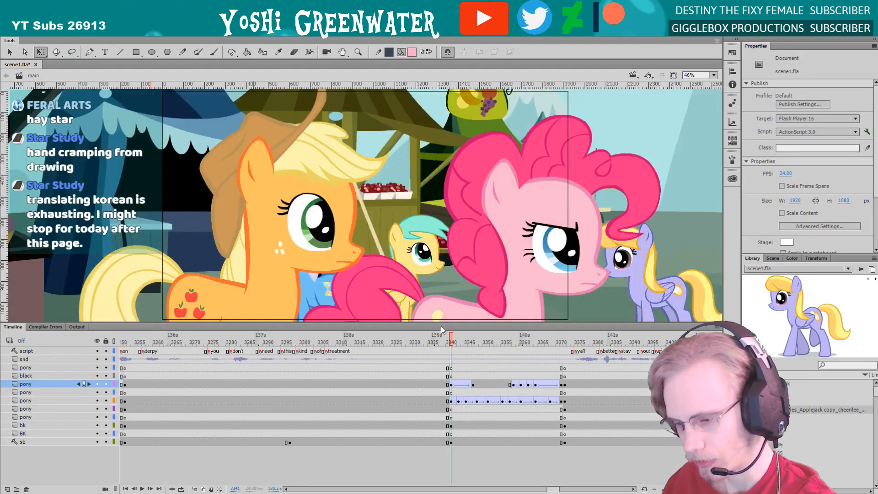
{"action": "left_click_drag", "start_coordinate": [441, 322], "coordinate": [443, 328]}
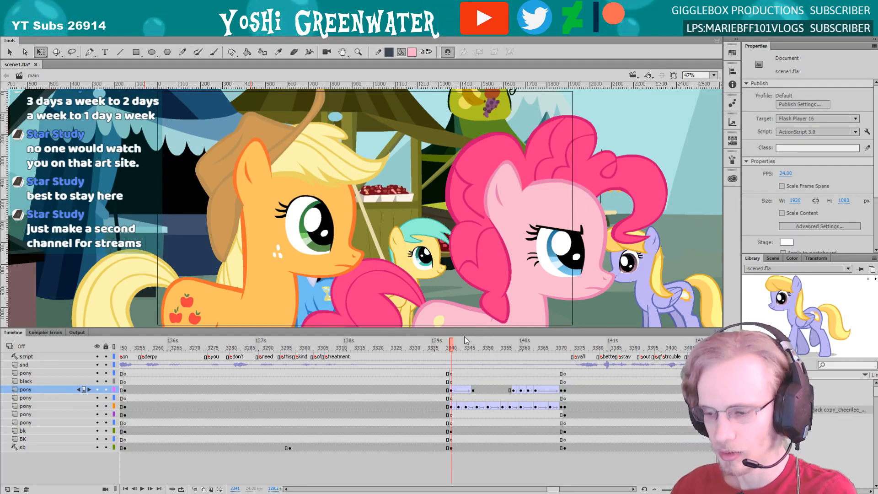
{"action": "left_click_drag", "start_coordinate": [463, 337], "coordinate": [466, 341]}
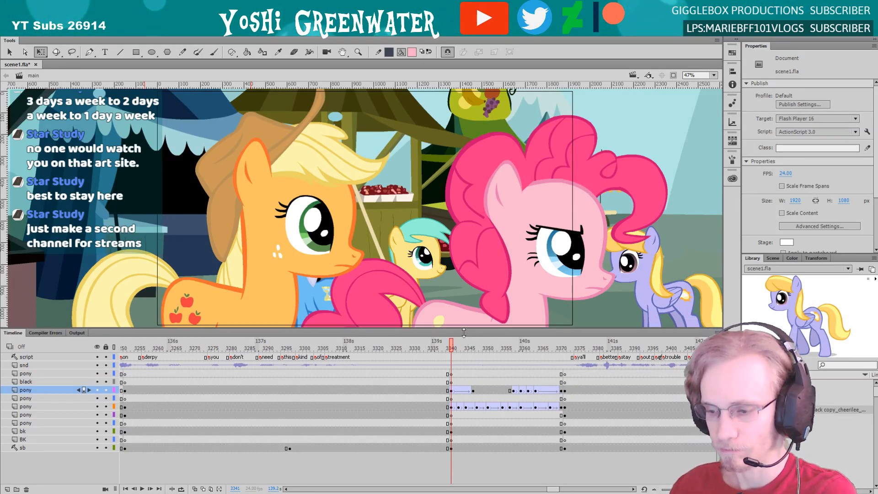